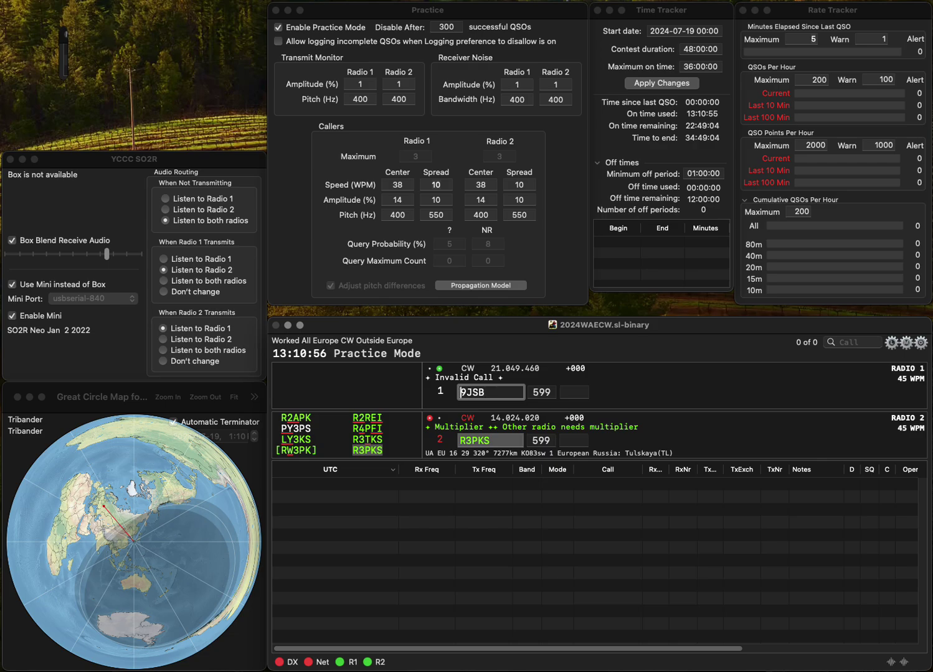
pyautogui.write('M')
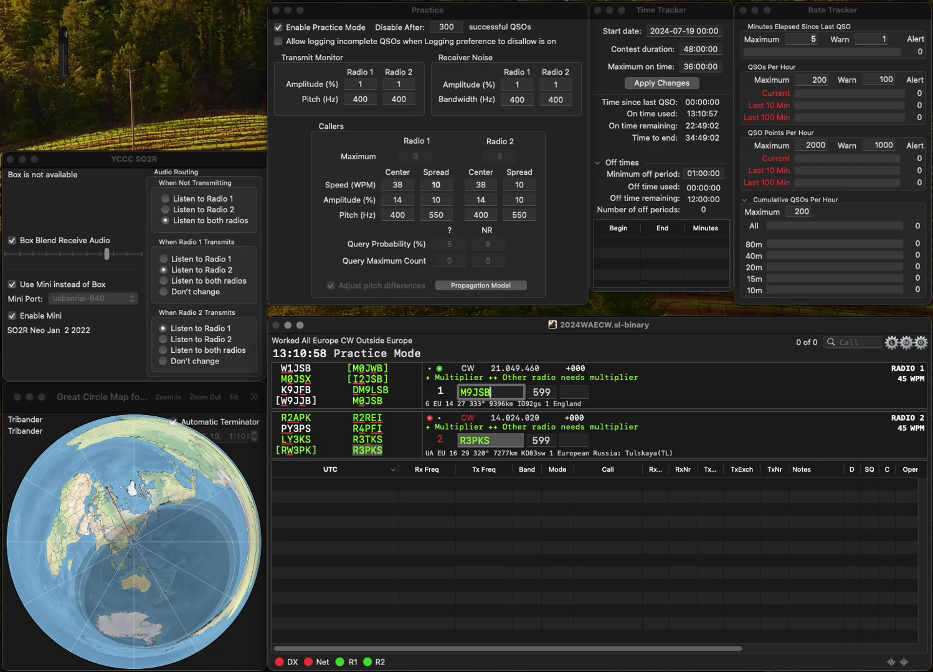
pyautogui.press('BackSpace')
pyautogui.press('BackSpace')
pyautogui.write('HB')
pyautogui.press('Return')
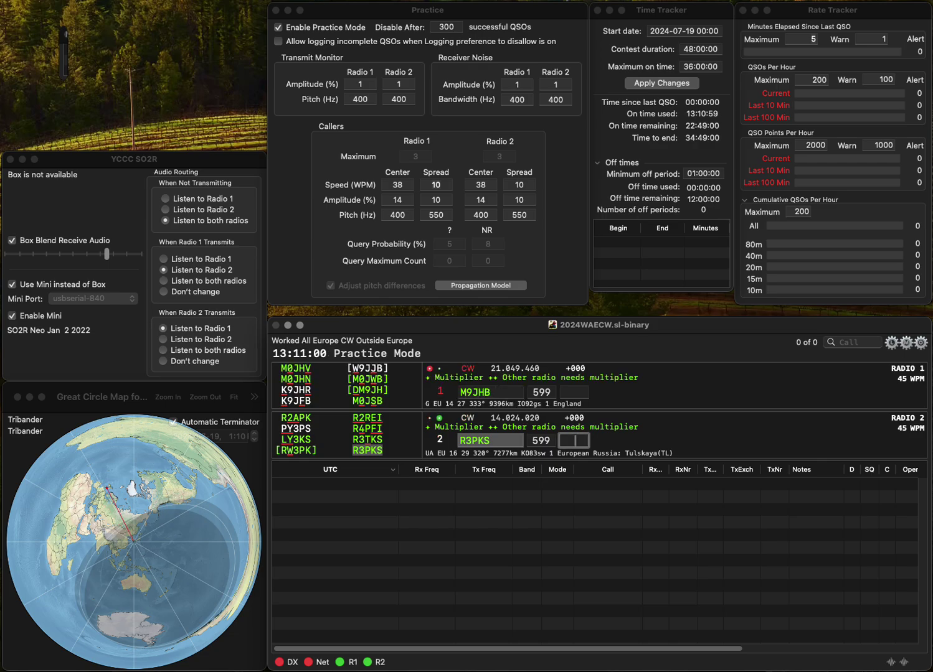
pyautogui.write('73')
pyautogui.press('Return')
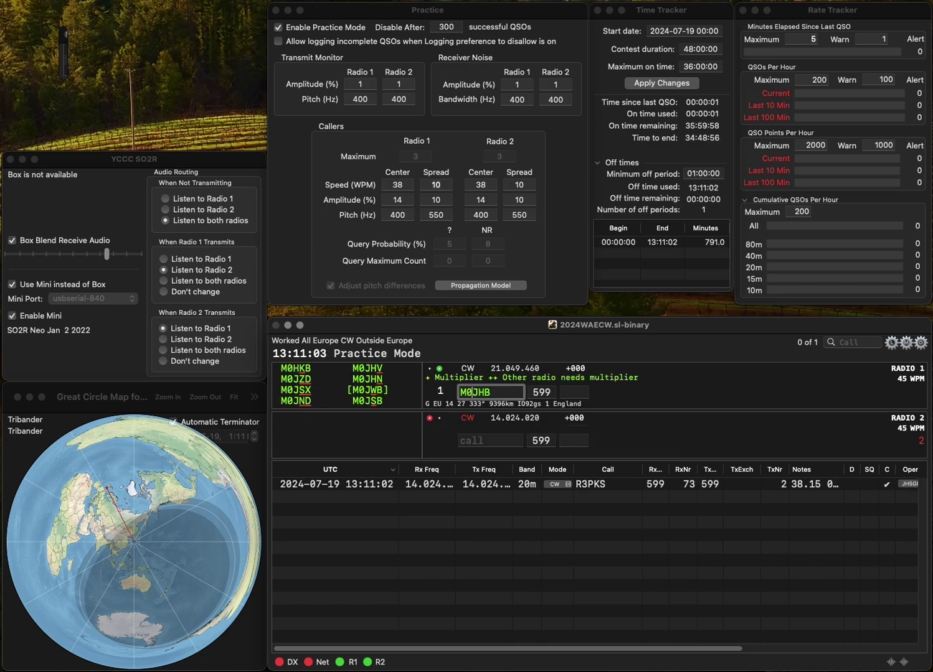
pyautogui.press('Delete')
pyautogui.write('S')
pyautogui.press('Return')
# Step: Enter the caller PA6T/P on Radio 2 and send the exchange
pyautogui.write('P')
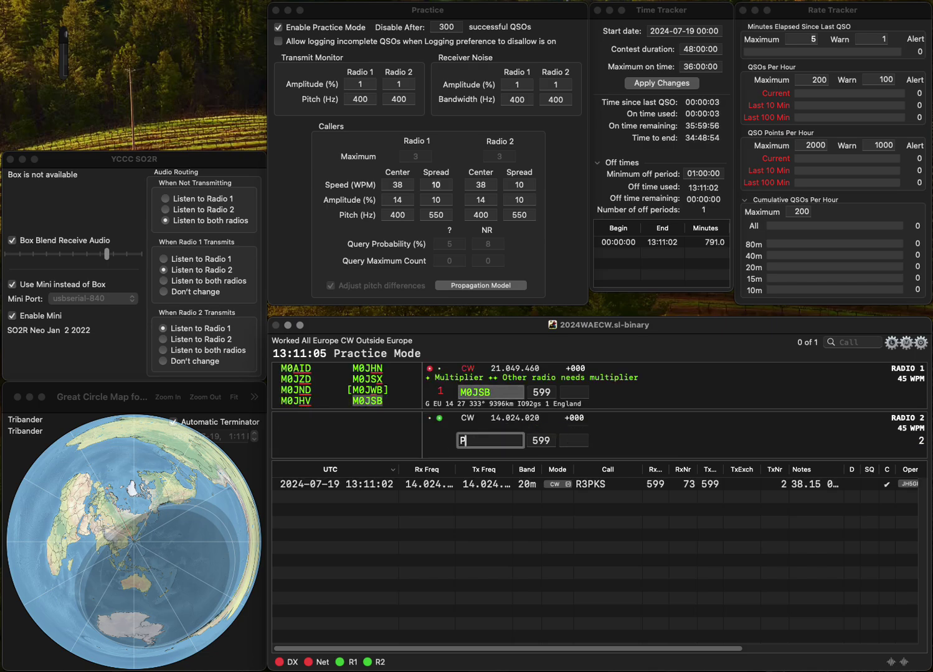
pyautogui.write('A6T/P')
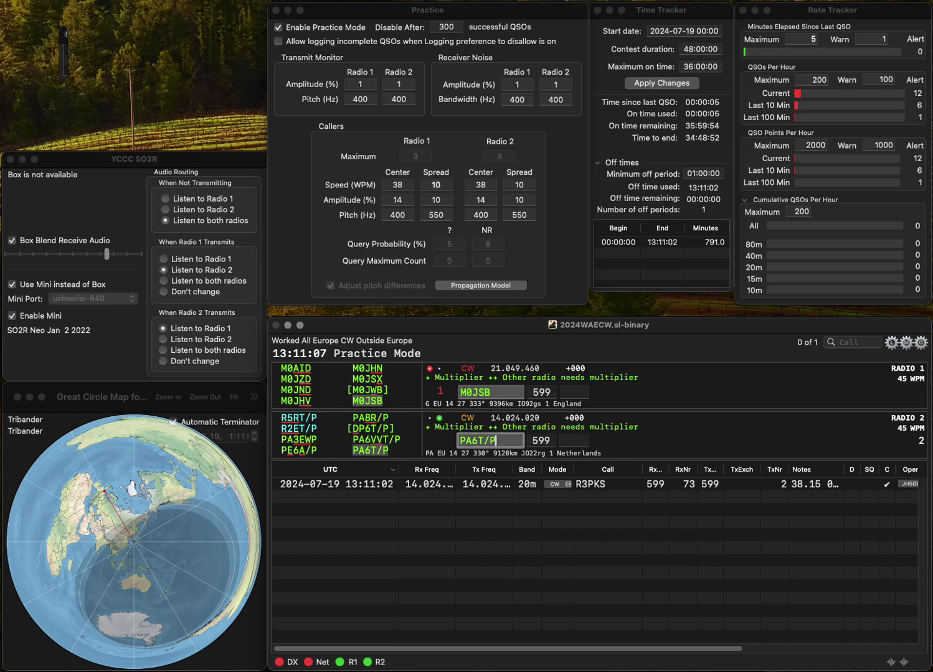
pyautogui.press('Return')
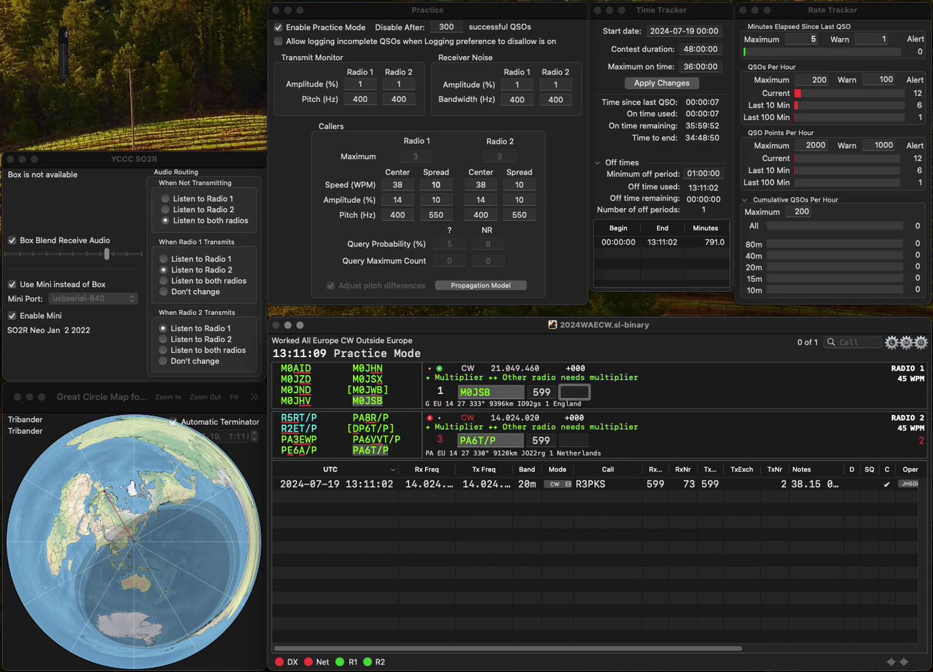
# Step: Log M0JSB on Radio 1 with received number 638 and PA6T/P on Radio 2 with received number 986
pyautogui.write('638')
pyautogui.press('Return')
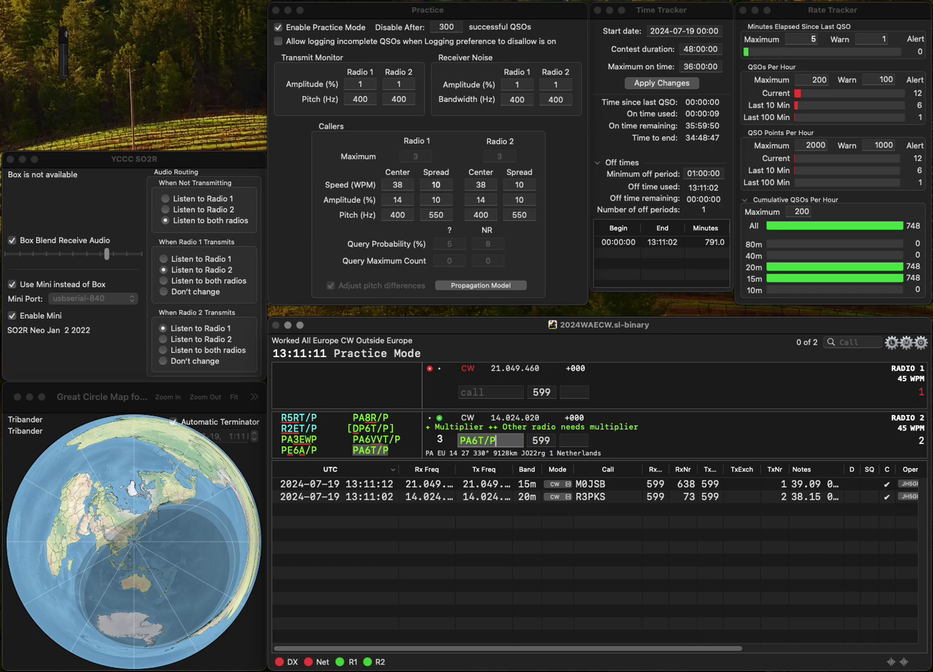
pyautogui.write('9')
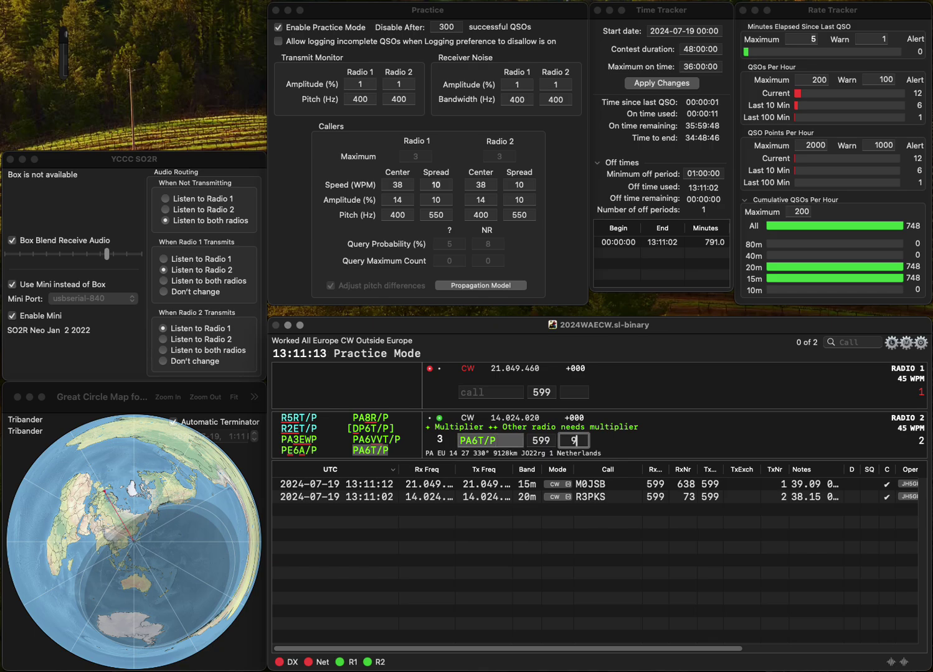
pyautogui.write('86')
pyautogui.press('Return')
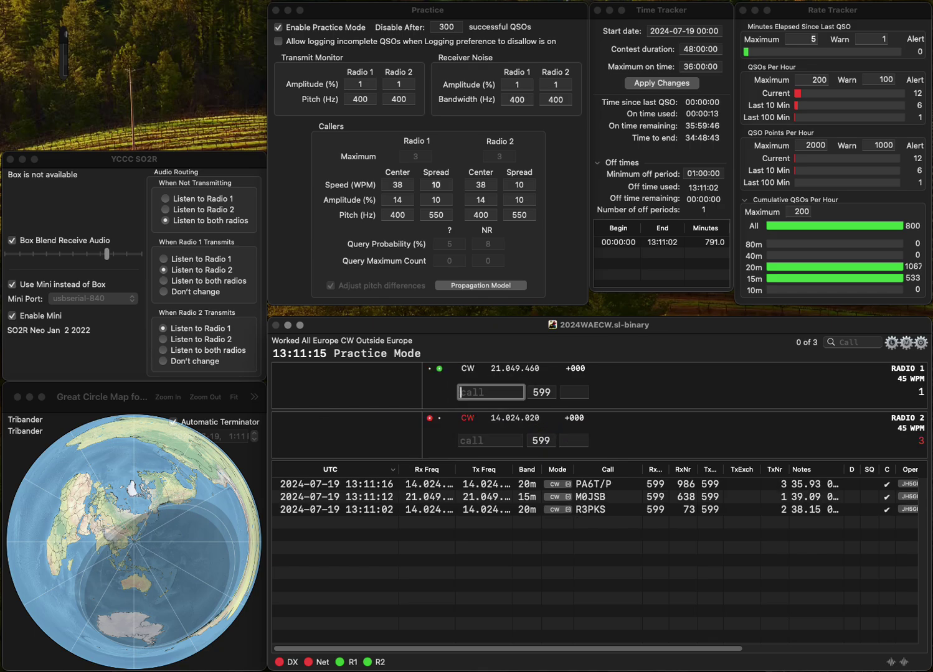
pyautogui.write('K0')
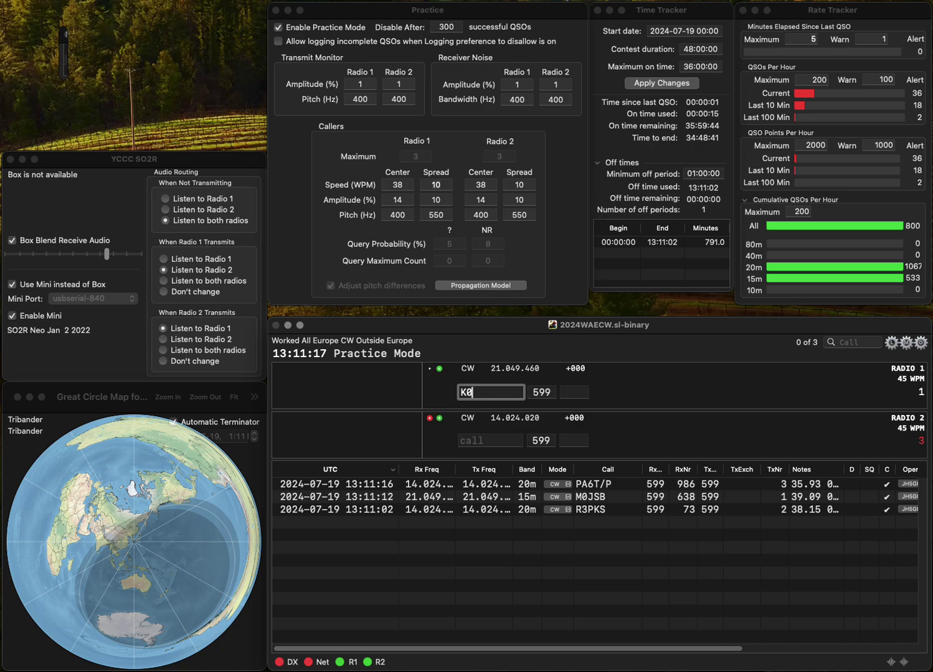
pyautogui.write('AL')
pyautogui.press('Return')
pyautogui.write('8')
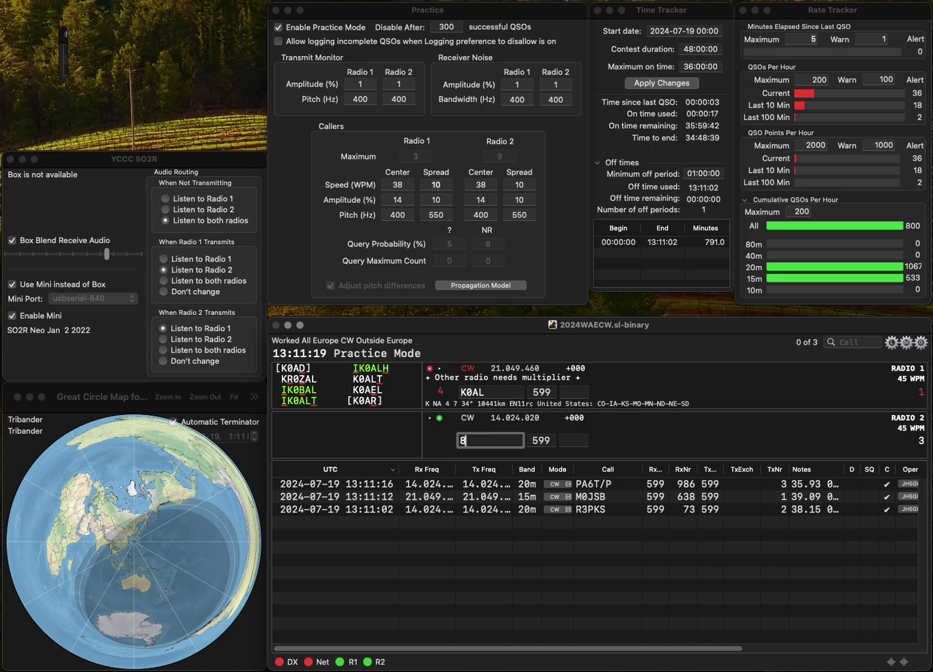
pyautogui.write('FDH')
pyautogui.press('Home')
pyautogui.write('I')
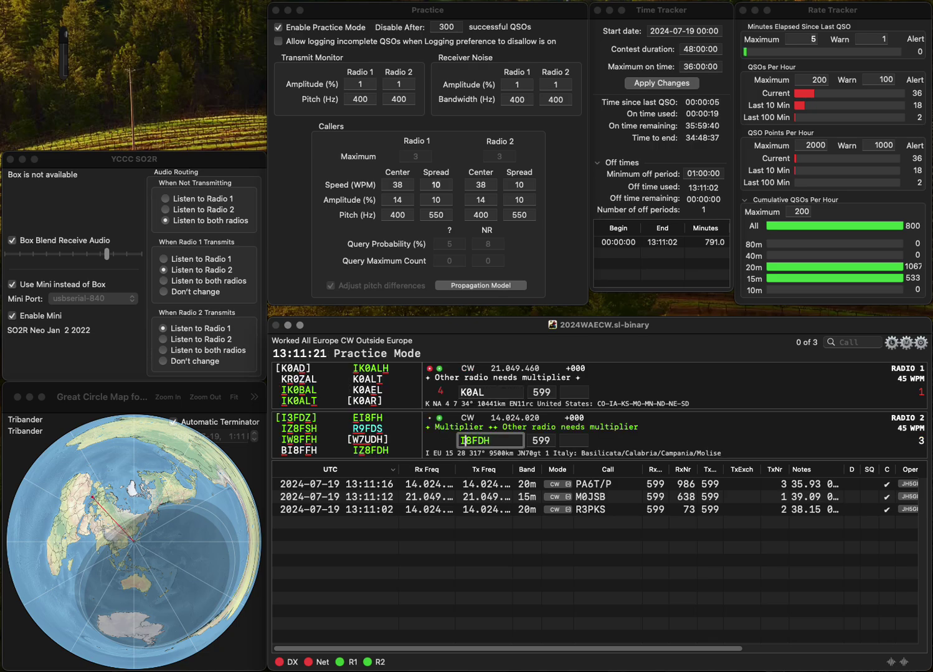
pyautogui.write('Z')
pyautogui.press('Return')
pyautogui.press('Home')
pyautogui.write('I')
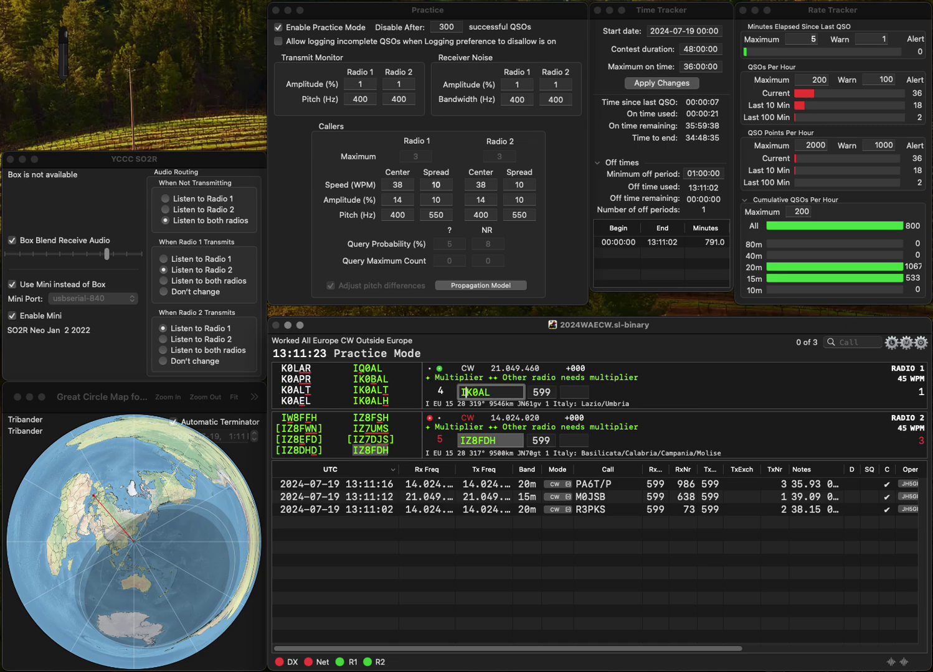
pyautogui.press('End')
pyautogui.write('H')
pyautogui.press('Return')
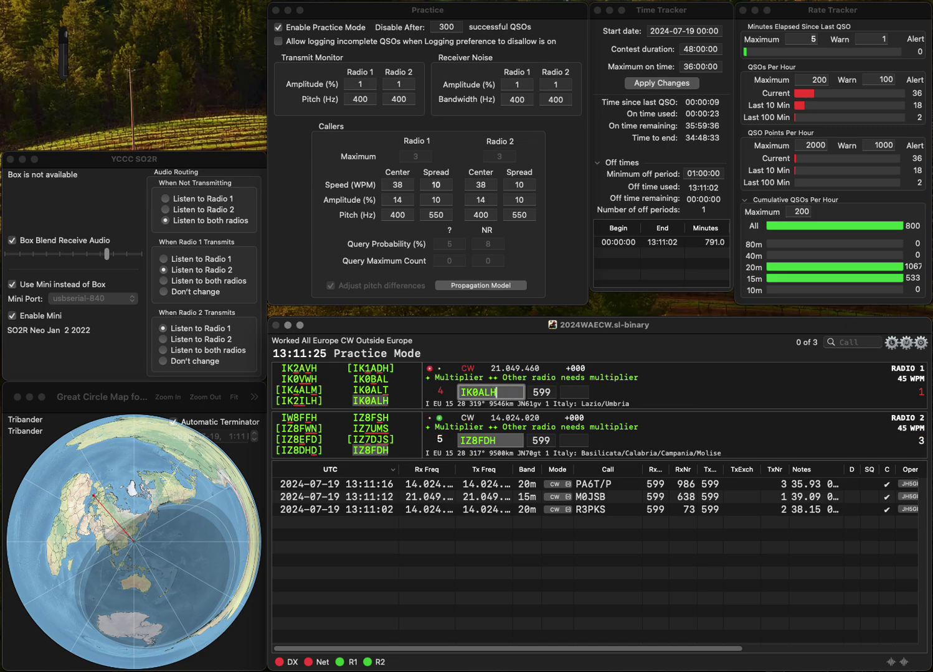
pyautogui.write('2')
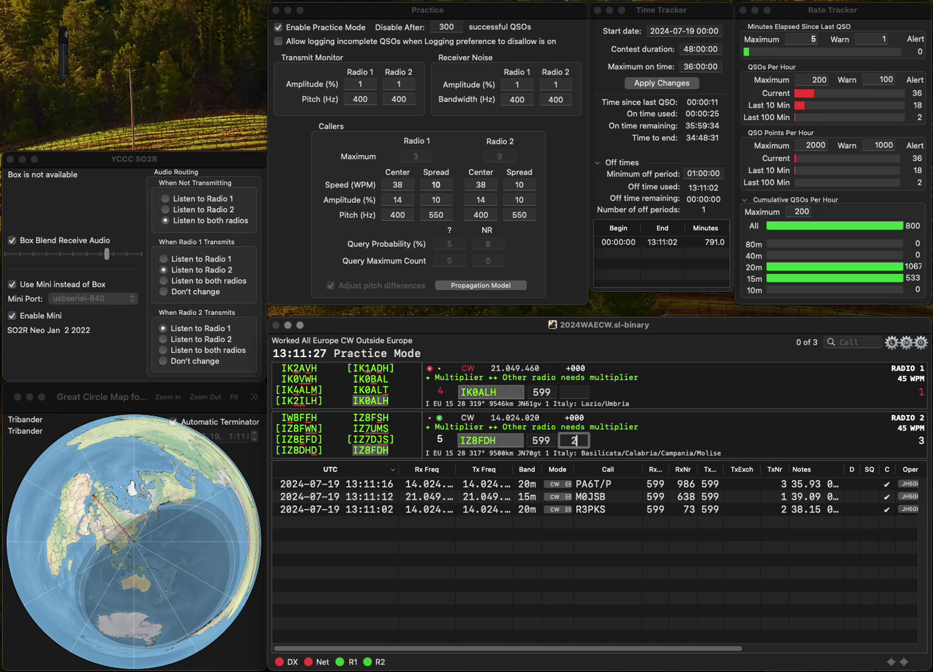
pyautogui.write('75')
pyautogui.press('Return')
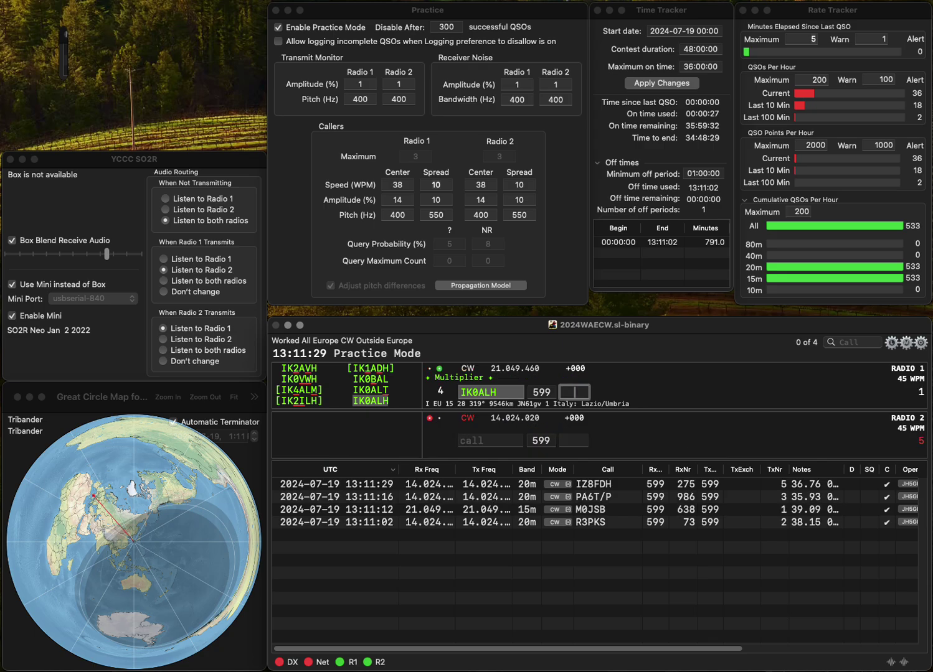
pyautogui.write('785')
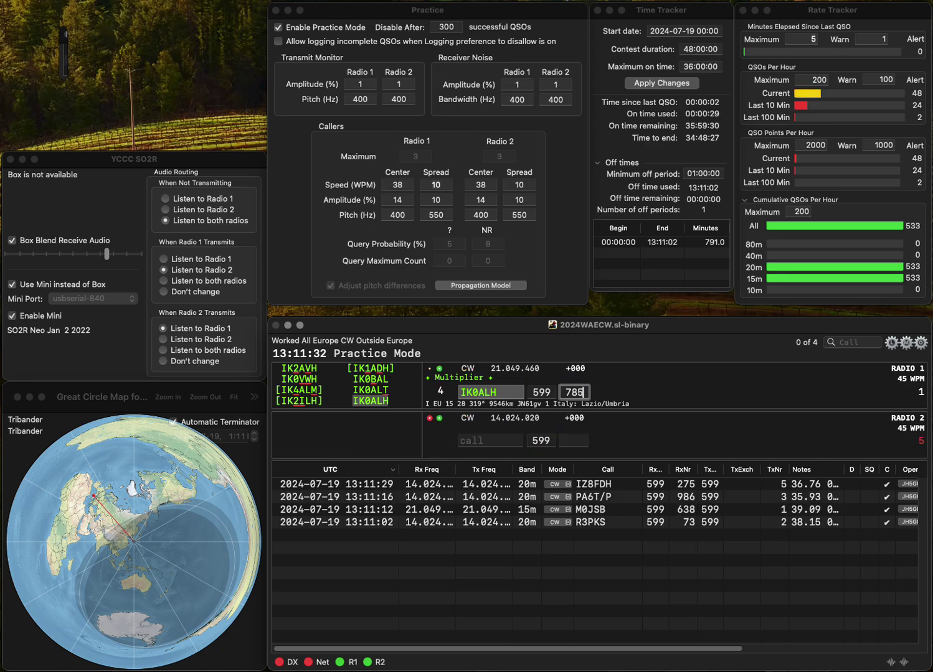
pyautogui.press('Return')
pyautogui.write('D4FB')
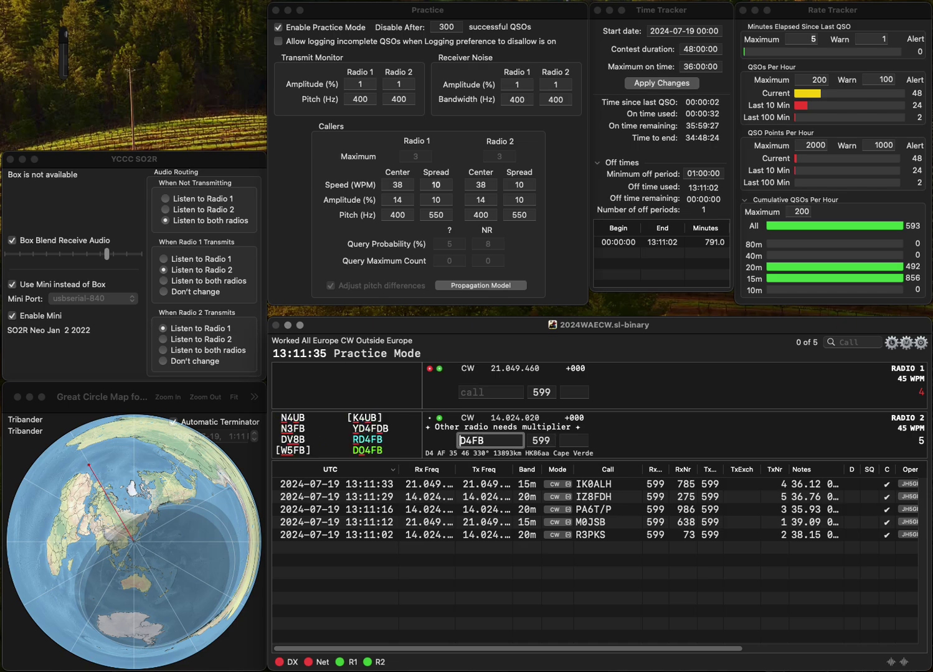
pyautogui.press('Home')
pyautogui.write('R')
pyautogui.press('Return')
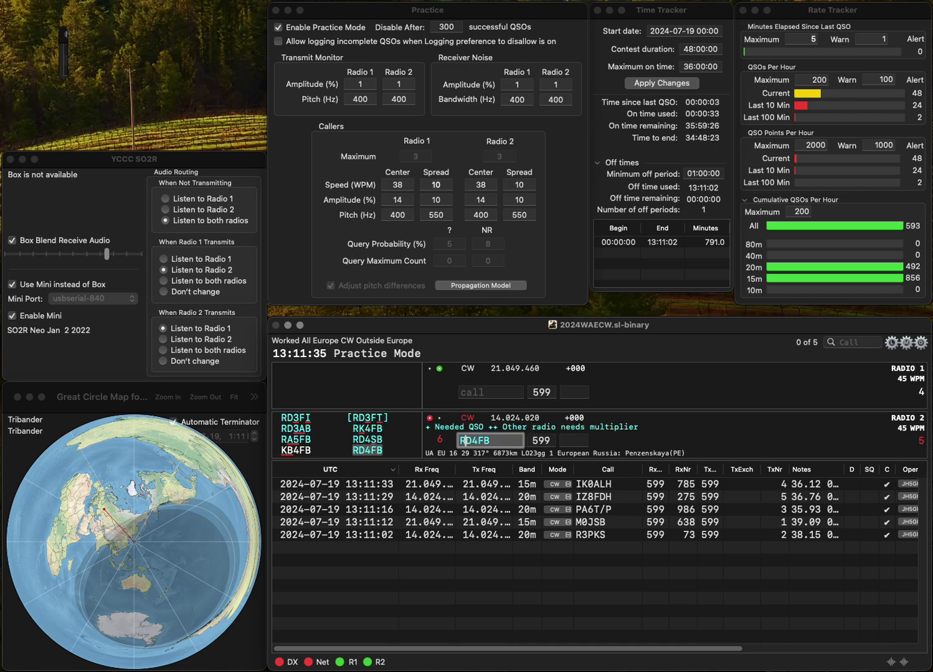
# Step: Enter the caller SM0NZY on Radio 1 and send the exchange
pyautogui.write('M0NZY')
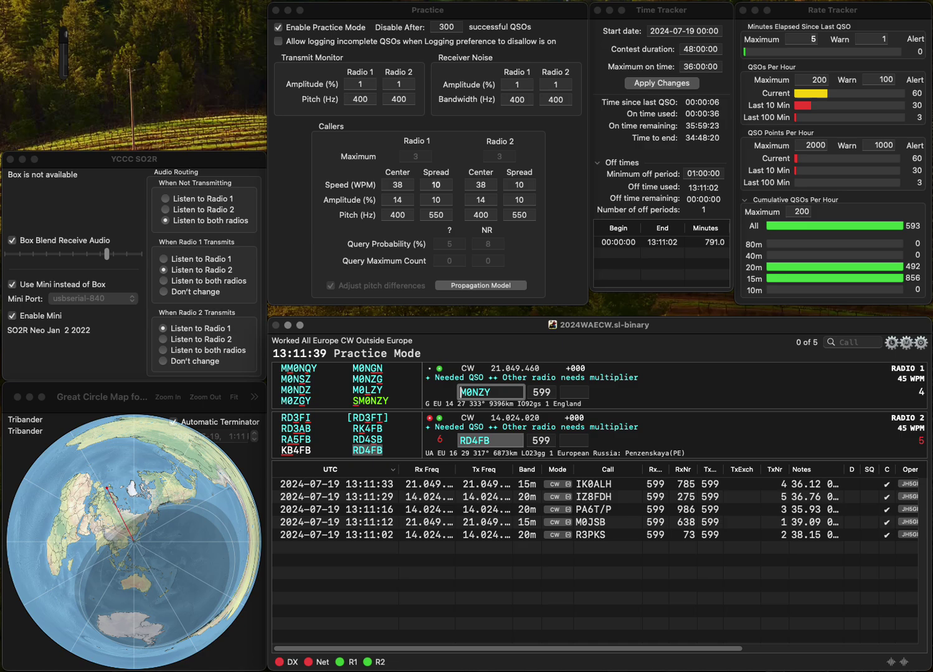
pyautogui.press('Home')
pyautogui.write('S')
pyautogui.press('Return')
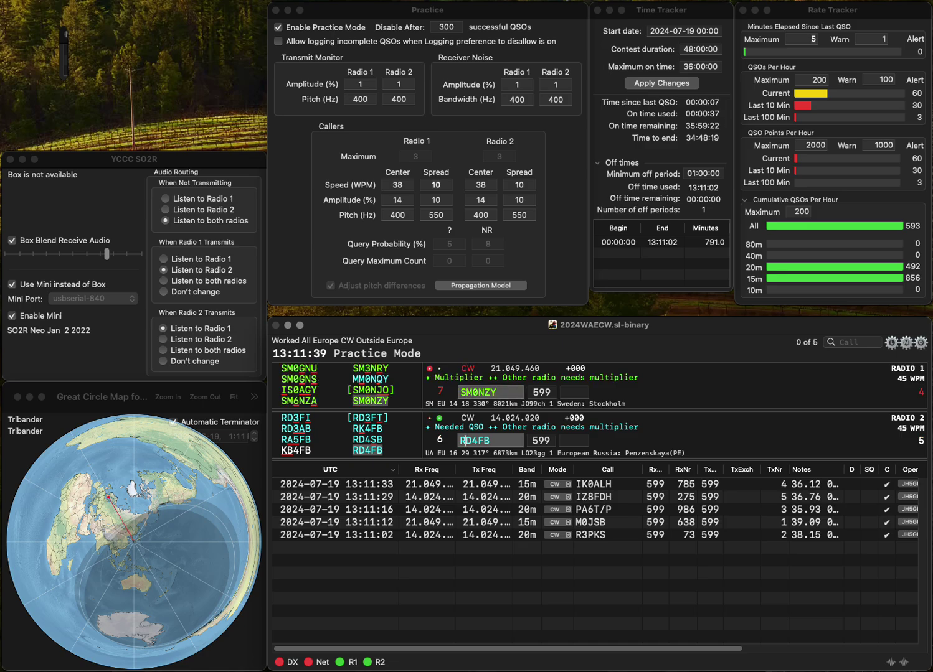
pyautogui.write('969')
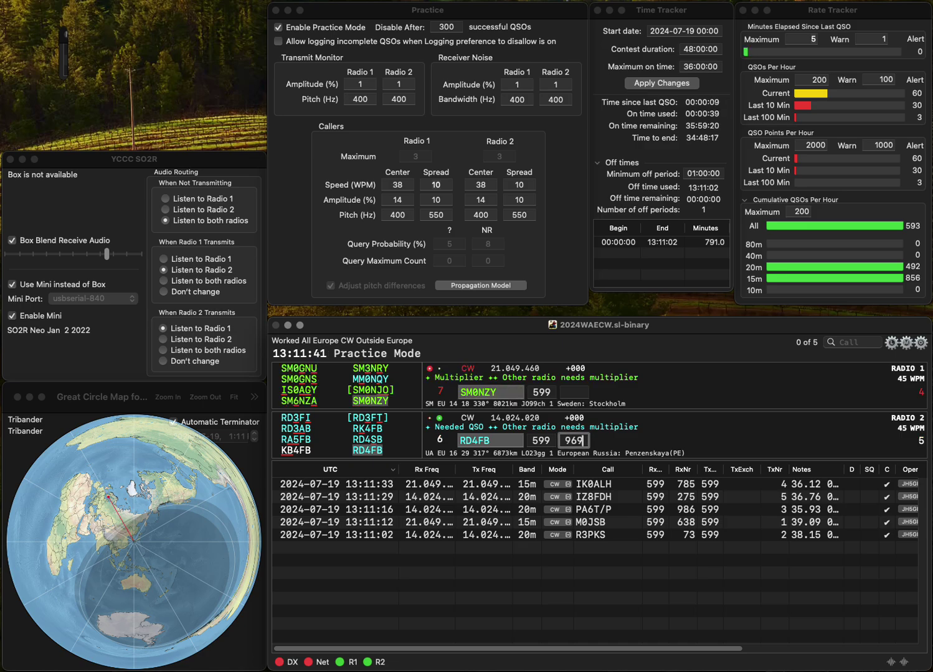
pyautogui.press('Return')
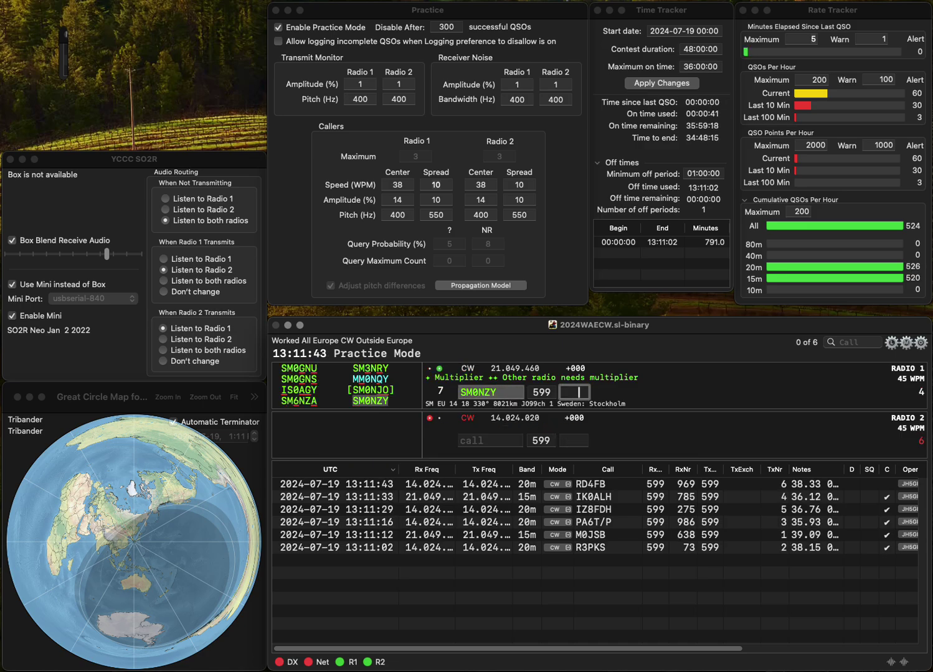
pyautogui.write('372')
pyautogui.press('Return')
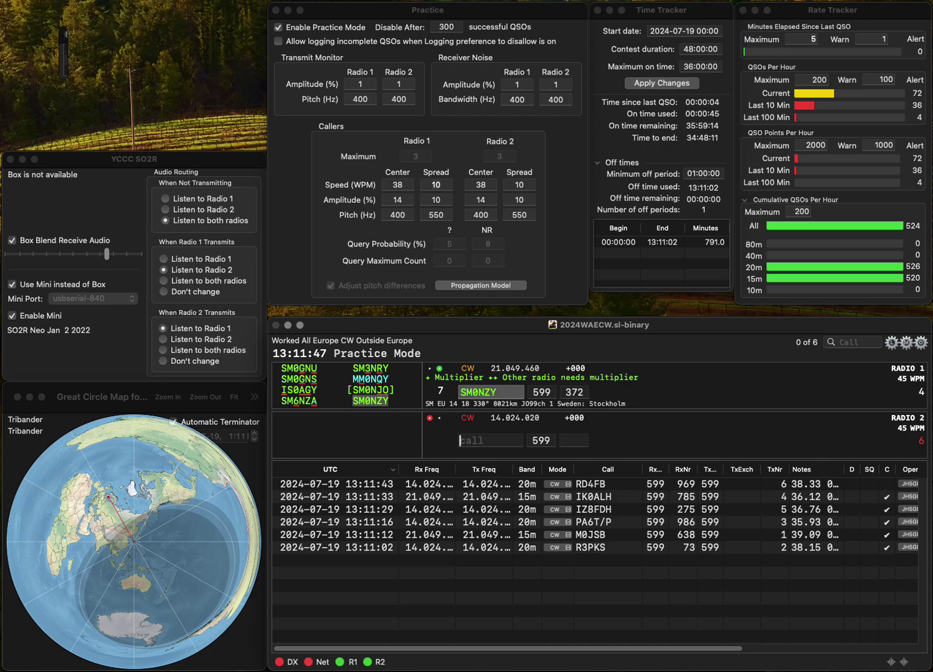
pyautogui.write('G43UKV')
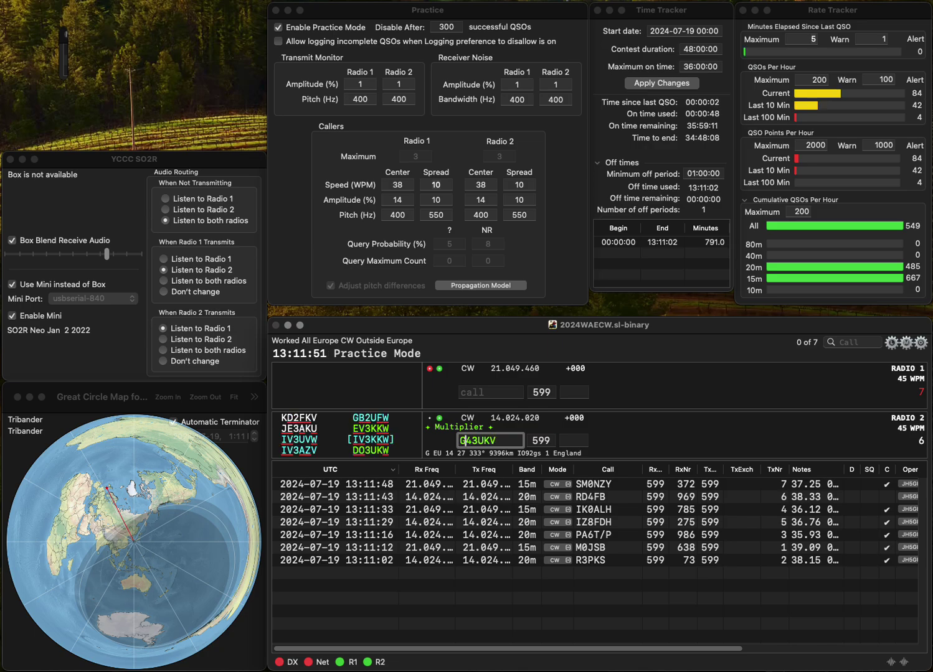
pyautogui.press('Delete')
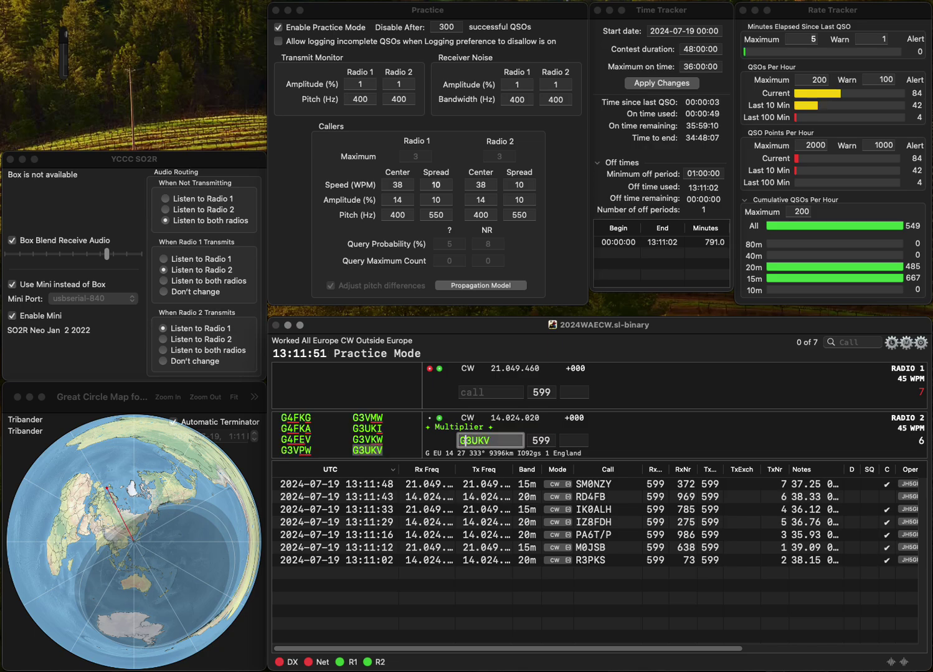
pyautogui.press('Return')
# Step: Enter the caller F5SDI on Radio 1 and send the exchange
pyautogui.write('FSDI')
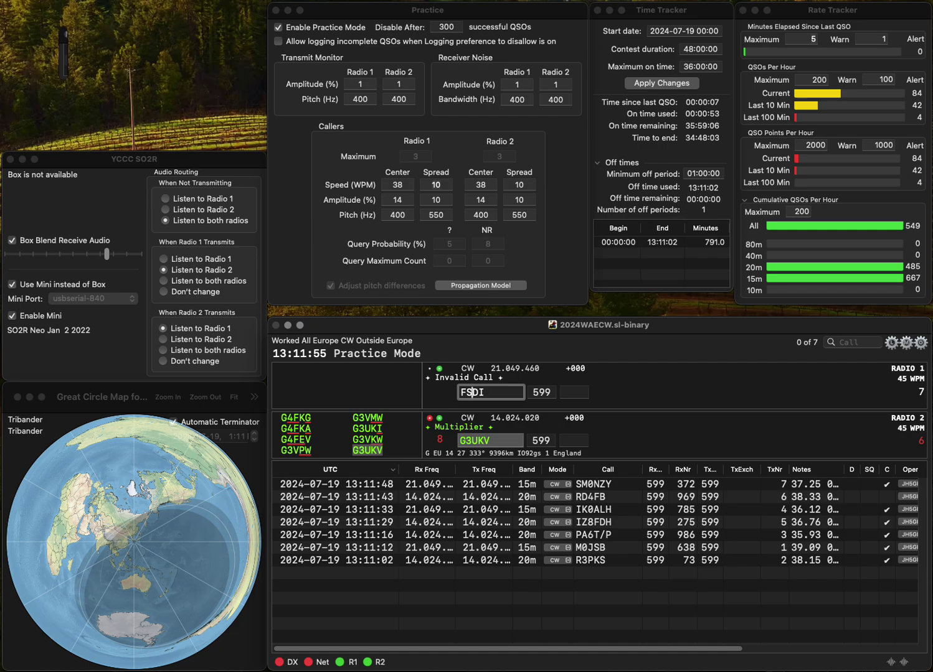
pyautogui.write('5')
pyautogui.press('Return')
pyautogui.write('6')
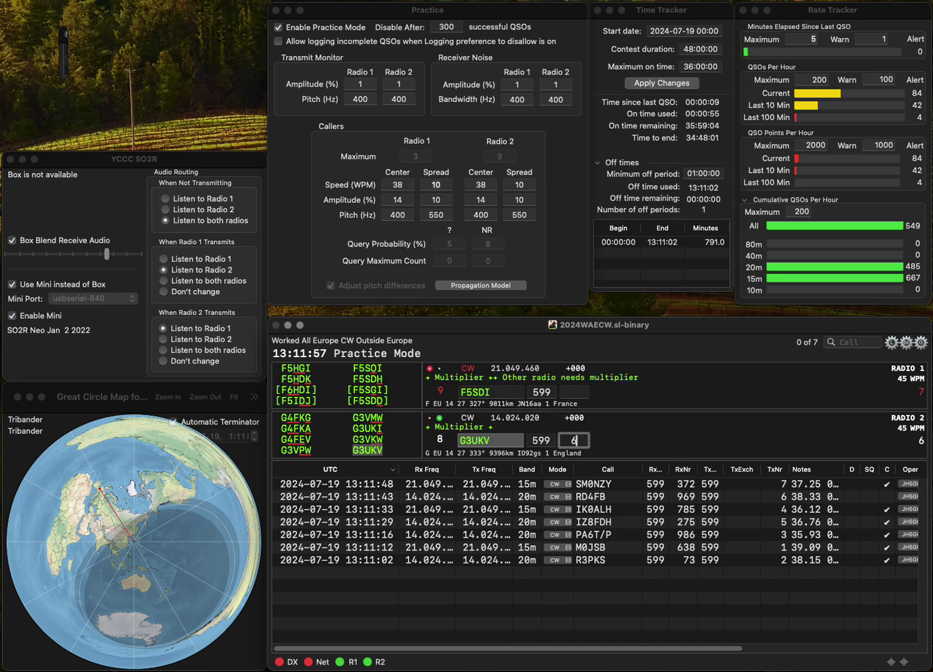
pyautogui.write('31')
pyautogui.press('Return')
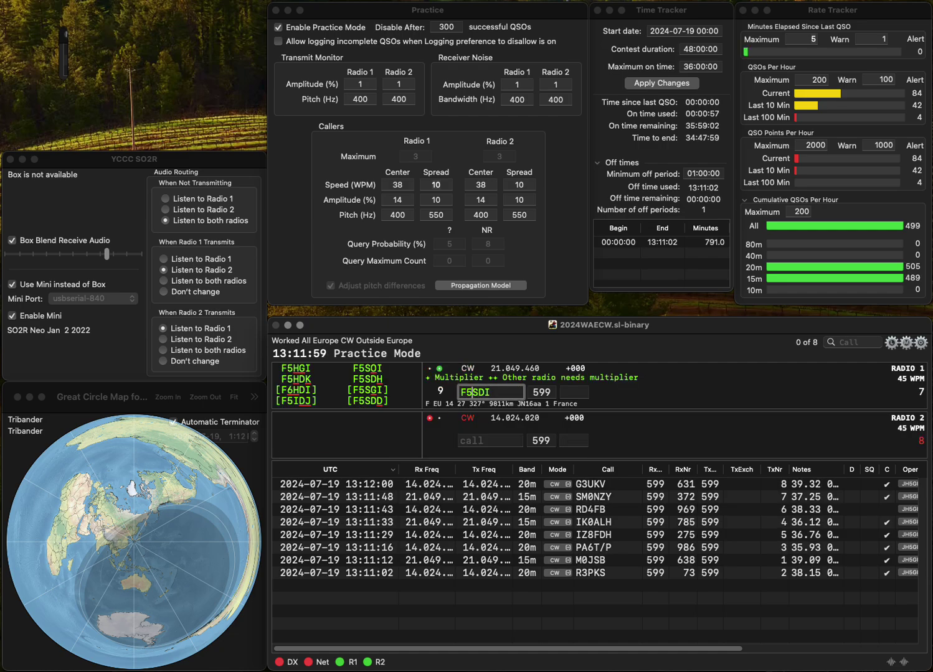
pyautogui.press('Delete')
pyautogui.write('G')
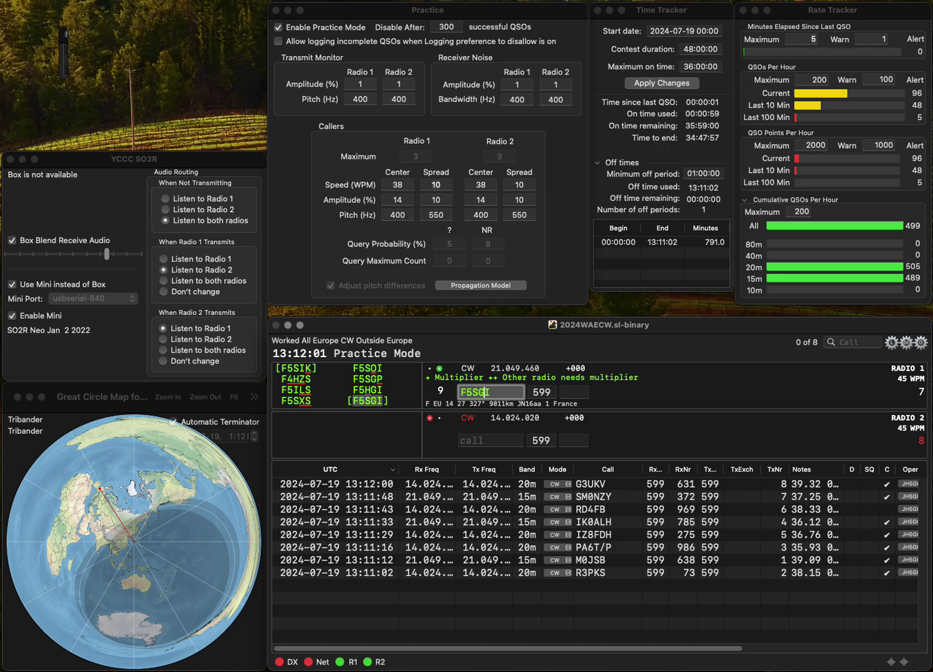
pyautogui.press('Return')
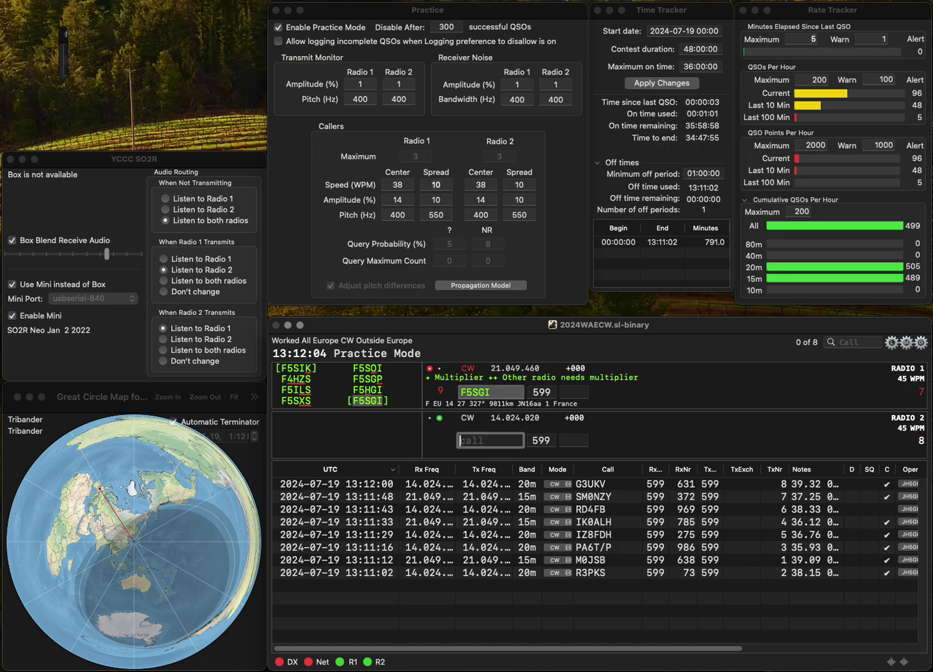
pyautogui.write('68XX')
pyautogui.press('Up')
pyautogui.write('Z')
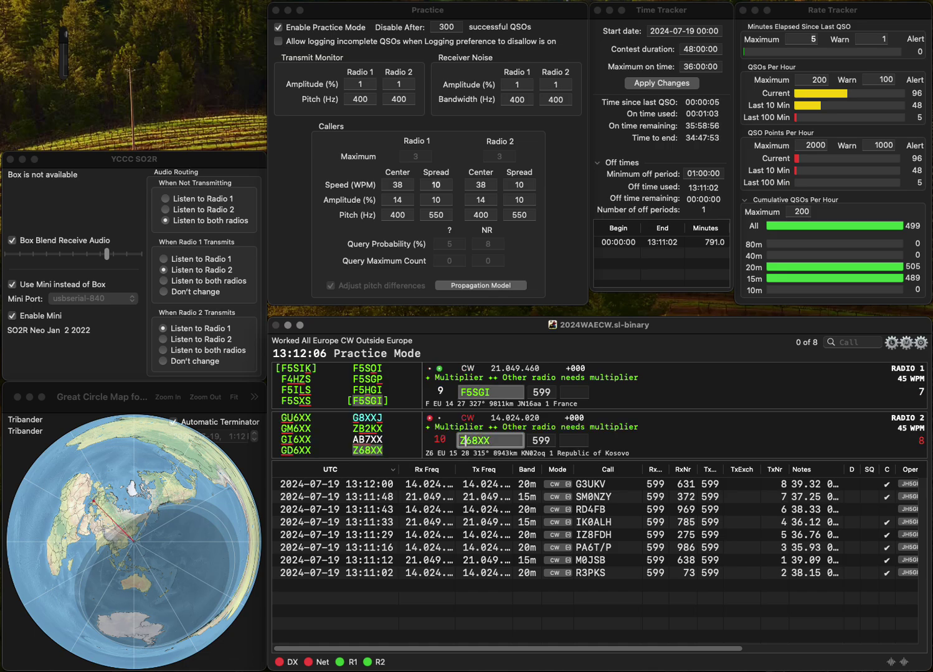
pyautogui.press('Return')
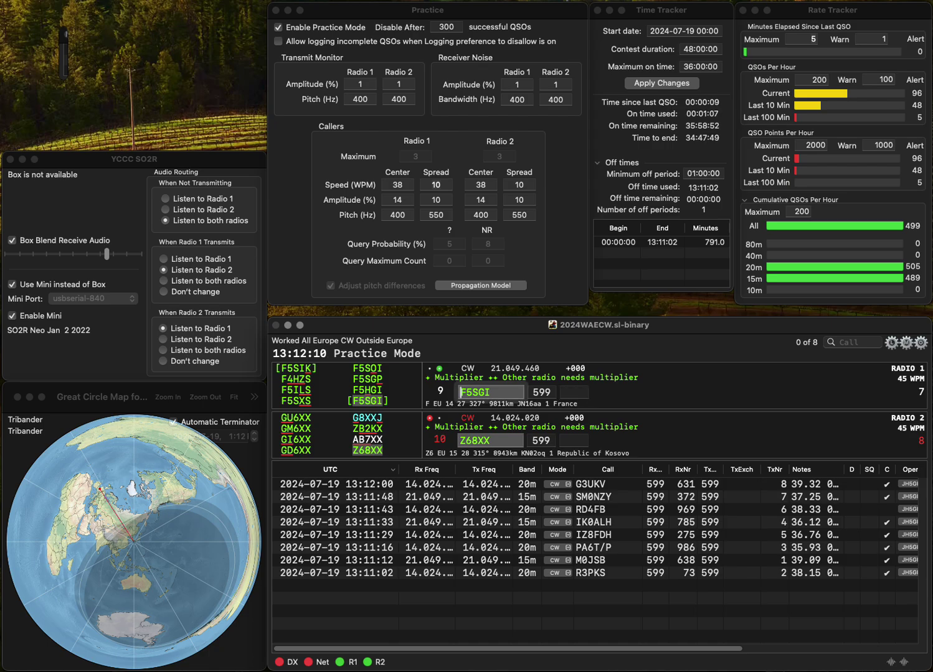
# Step: Correct the Radio 1 call to F5HGI and resend the exchange
pyautogui.click(474, 392)
pyautogui.press('BackSpace')
pyautogui.write('H')
# Step: Log Z68XX on Radio 2 with received number 291
pyautogui.click(574, 440)
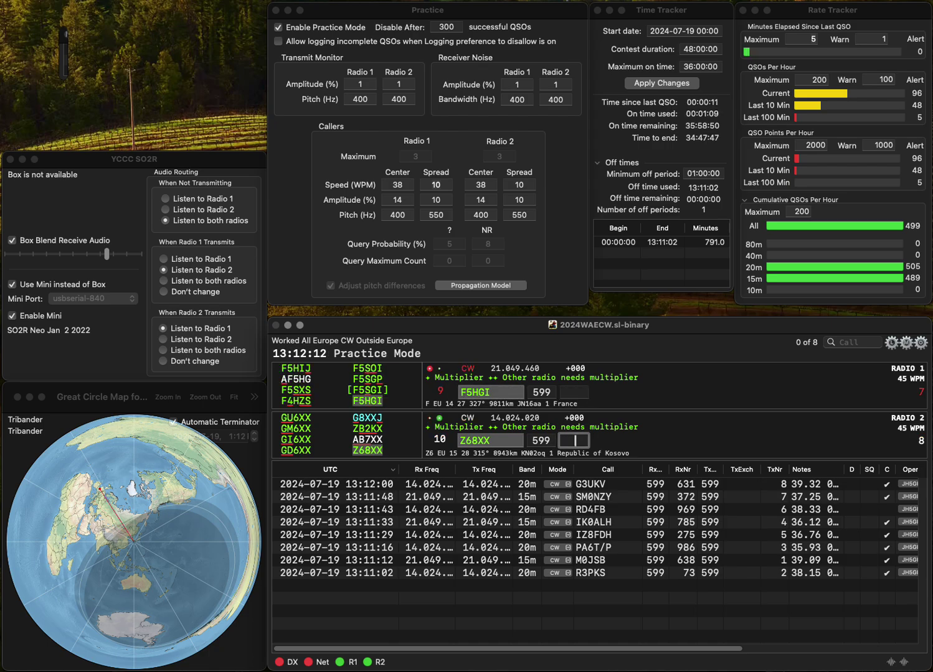
pyautogui.write('291')
pyautogui.press('Return')
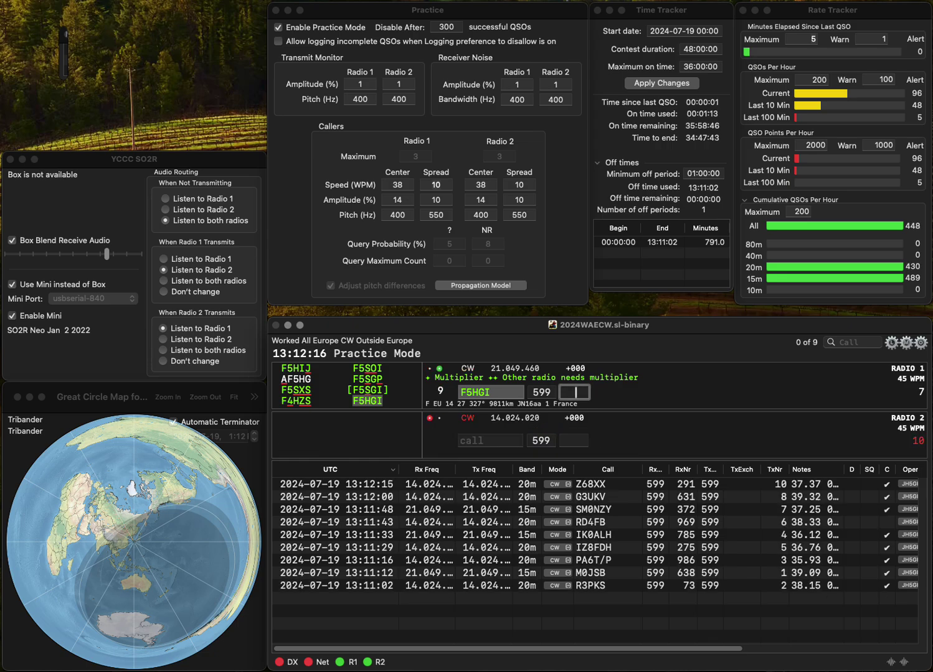
pyautogui.write('327')
pyautogui.press('Return')
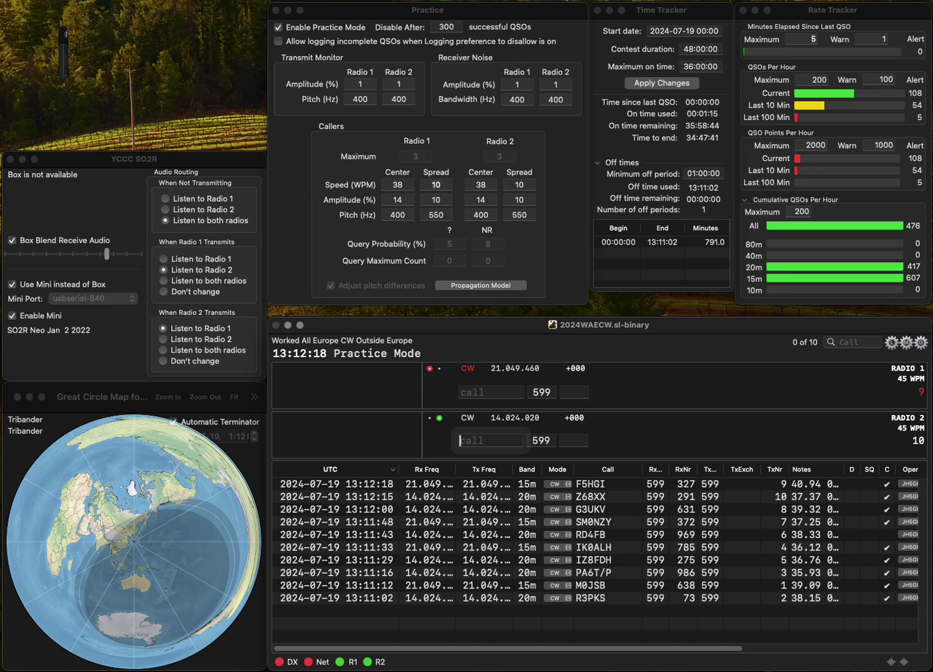
pyautogui.write('RAK')
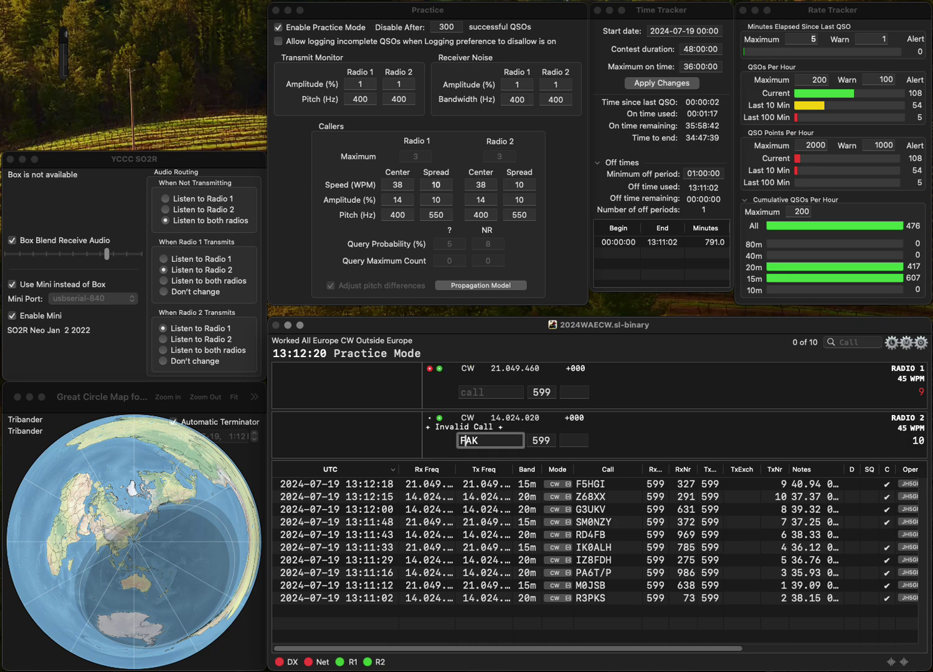
pyautogui.press('Return')
# Step: Enter the caller YL3FT on Radio 1 and send the exchange
pyautogui.write('YL')
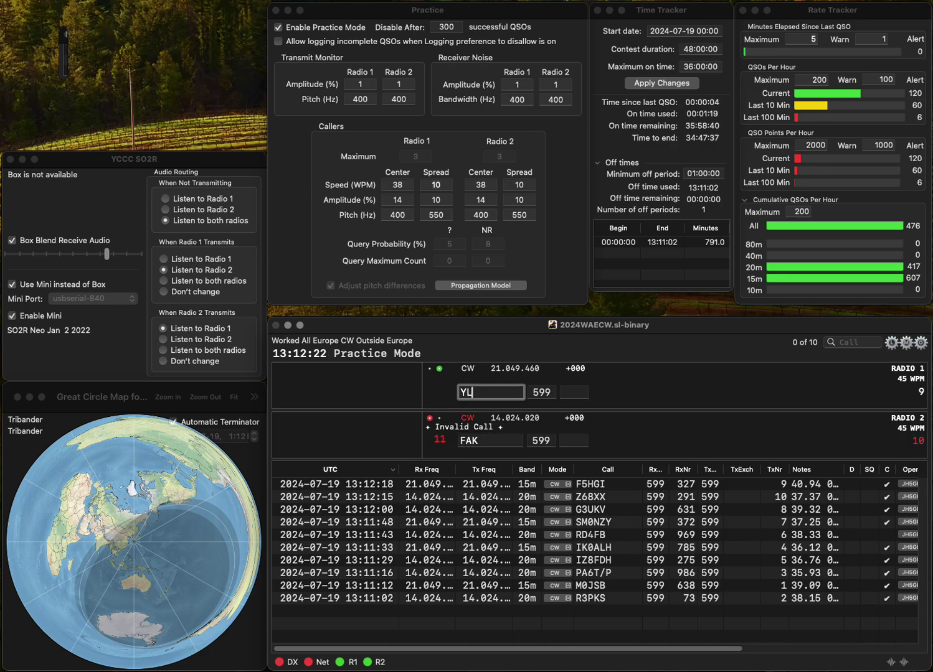
pyautogui.write('3FT')
pyautogui.press('Return')
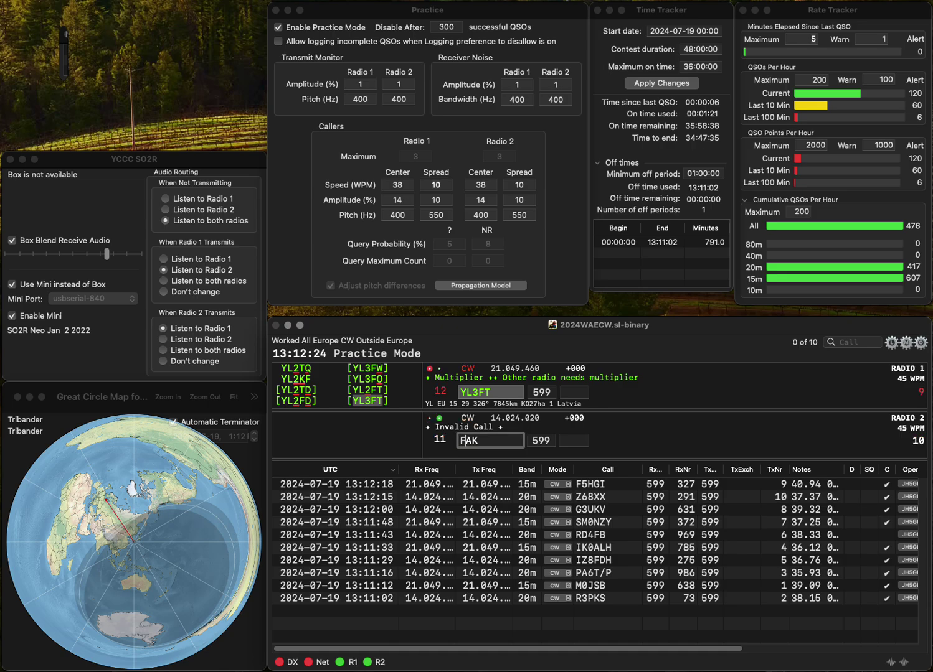
# Step: Correct the Radio 2 call to R5AK and resend the exchange
pyautogui.press('Delete')
pyautogui.write('R5')
pyautogui.press('Return')
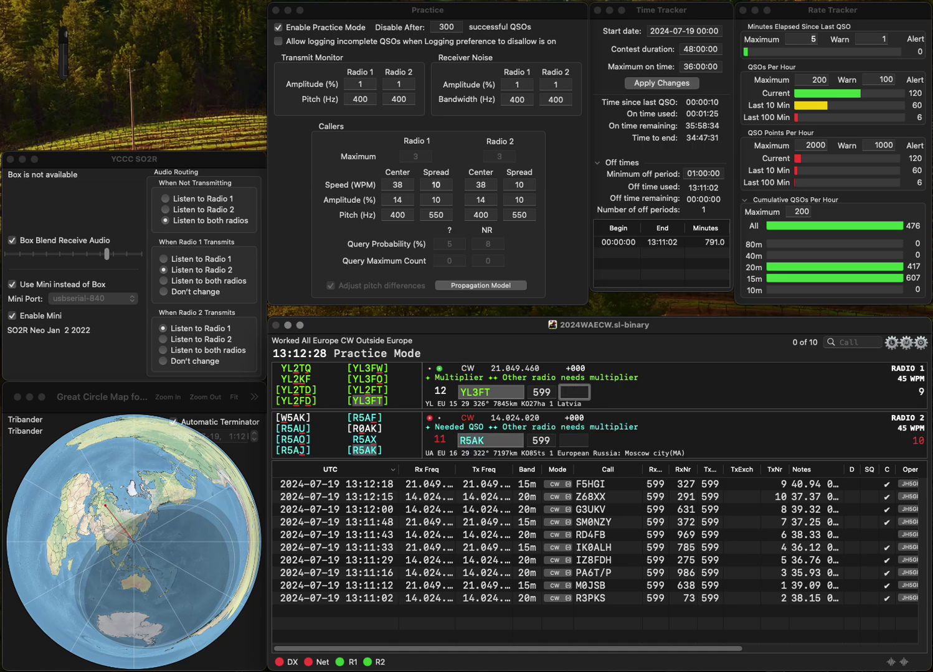
# Step: Log YL3FT on Radio 1 with received number 409 and R5AK on Radio 2 with received number 589
pyautogui.write('409')
pyautogui.press('Return')
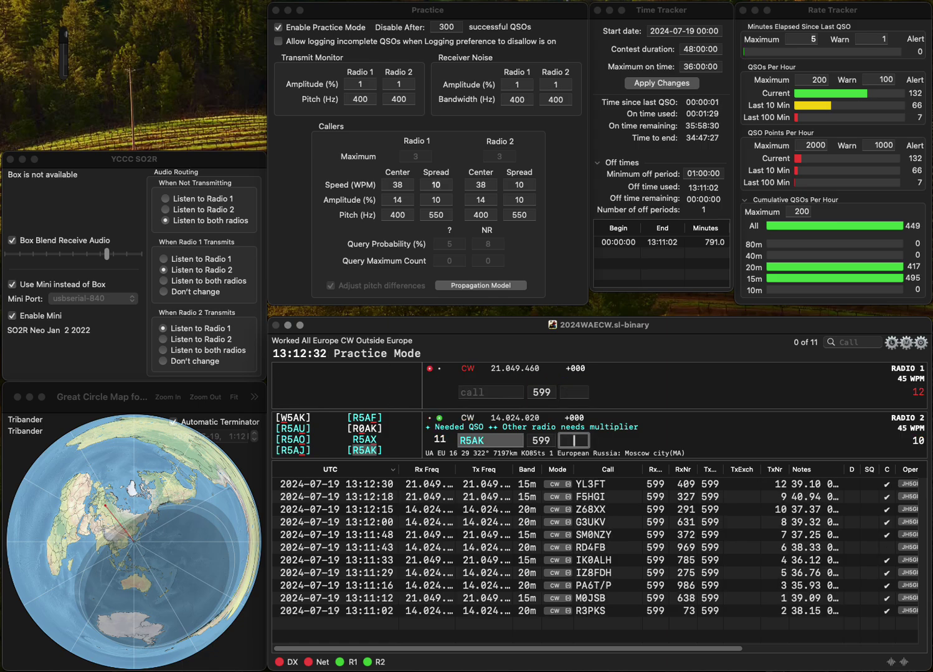
pyautogui.write('589')
pyautogui.press('Return')
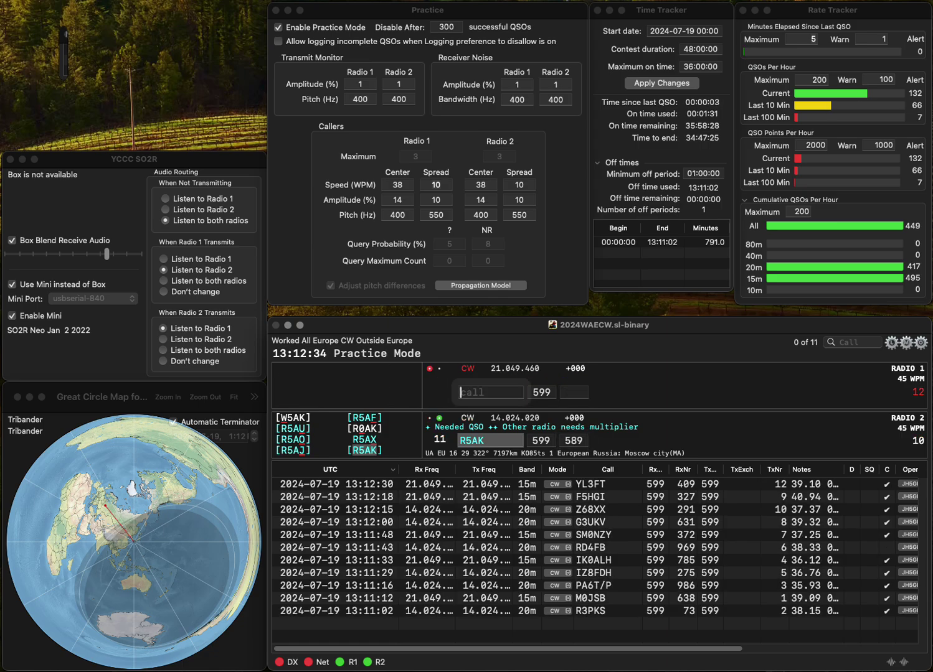
pyautogui.write('RA5AV')
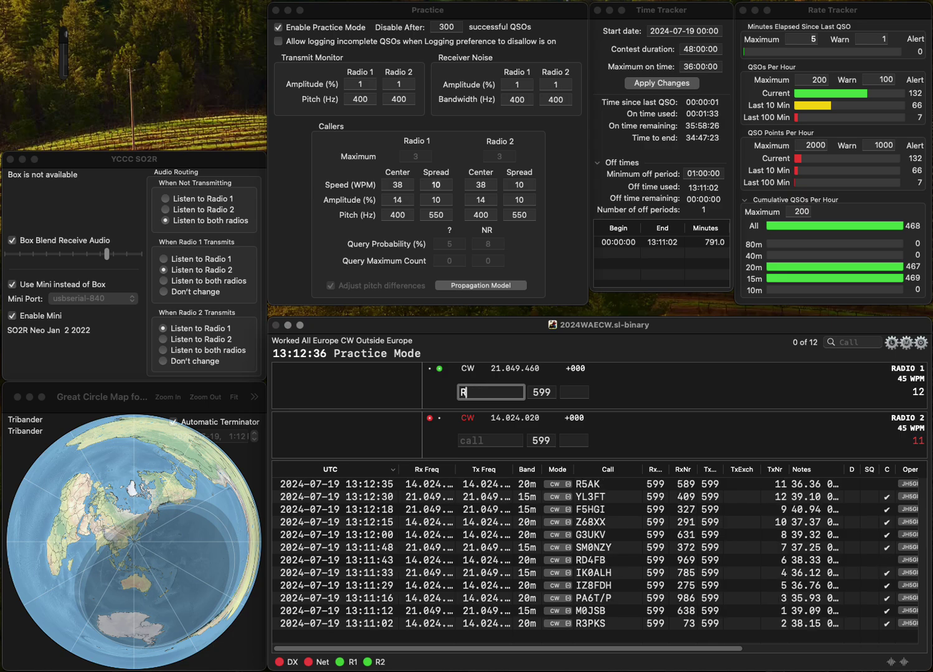
pyautogui.press('Return')
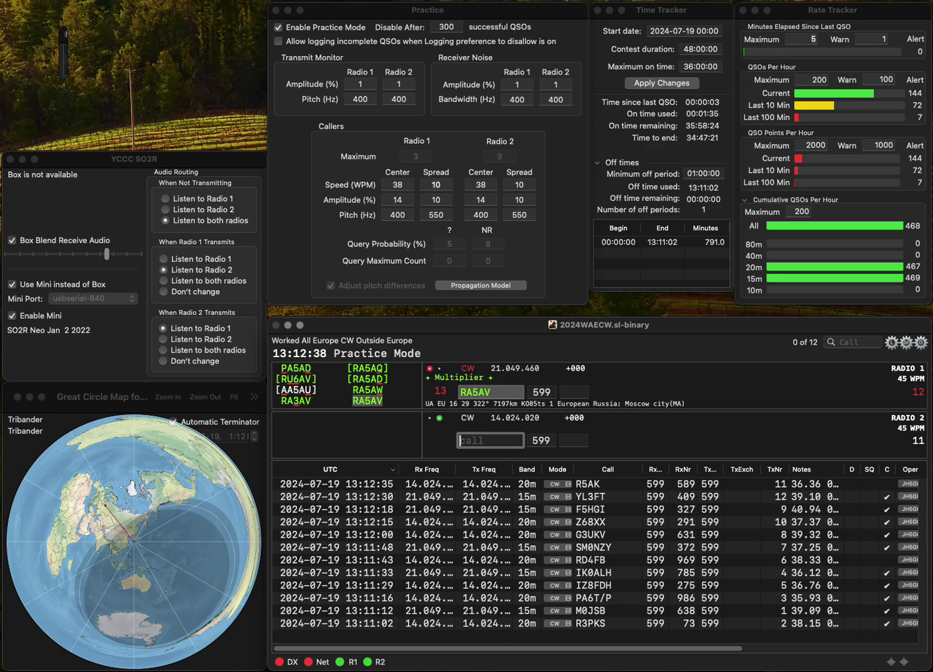
pyautogui.write('9OK2BJ')
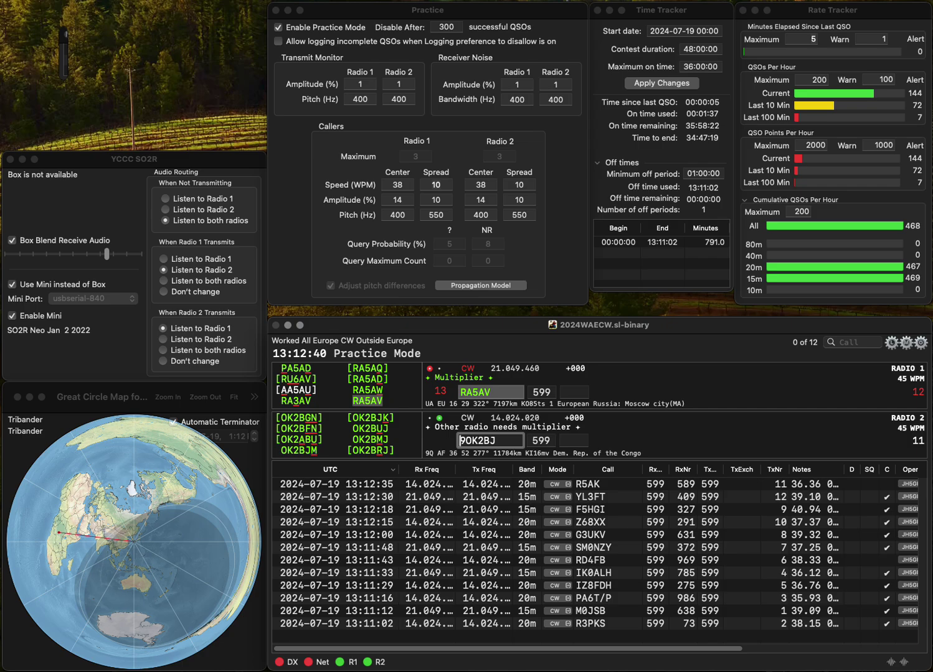
pyautogui.press('Return')
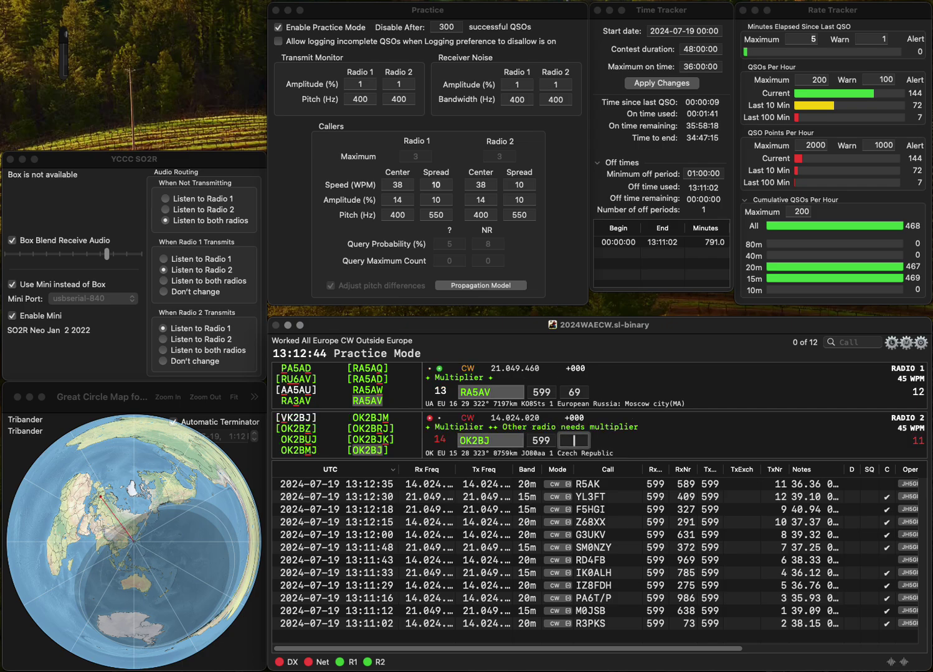
# Step: Log RA5AV on Radio 1 with received number 69 and OK2BJ on Radio 2 with received number 10
pyautogui.press('Return')
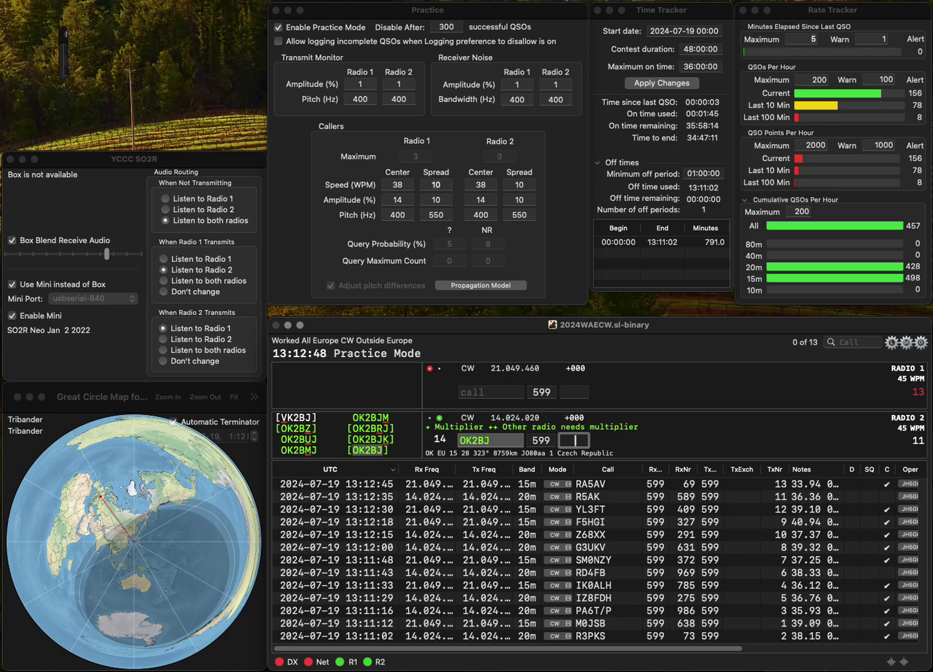
pyautogui.write('10')
pyautogui.press('Return')
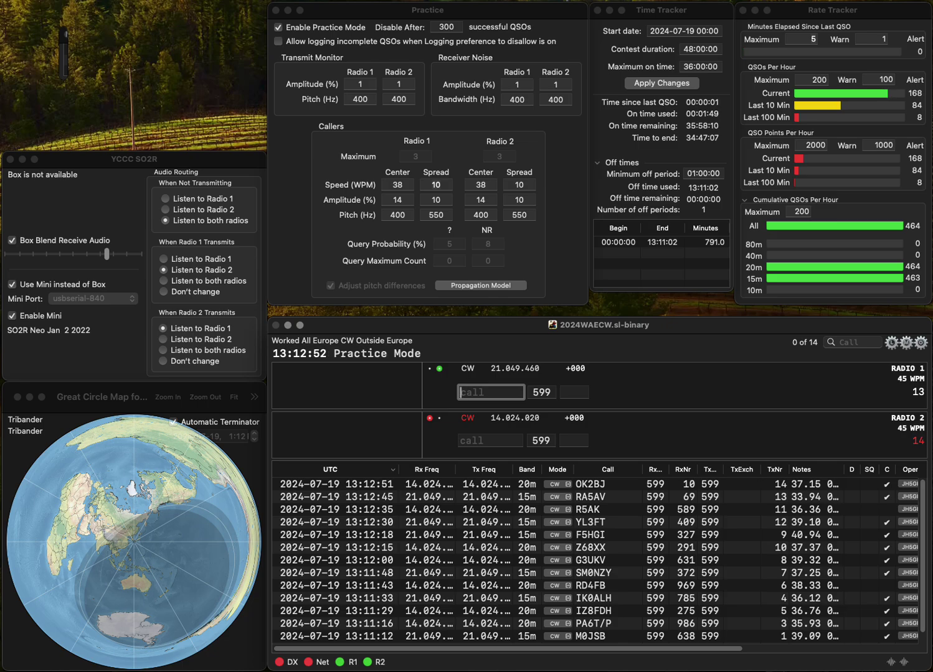
pyautogui.write('UI3A')
pyautogui.press('Return')
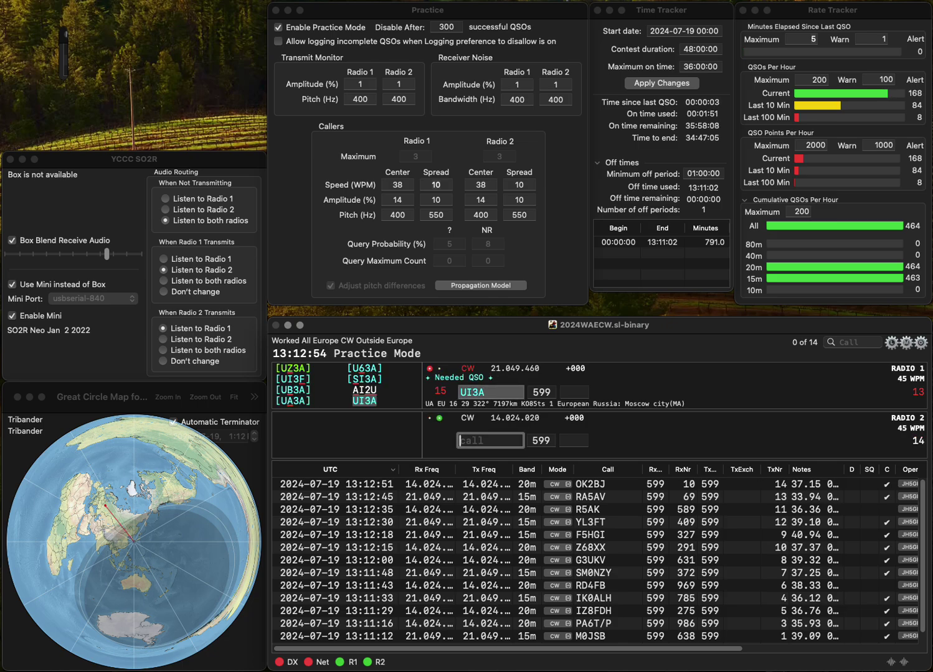
pyautogui.write('F5LRR')
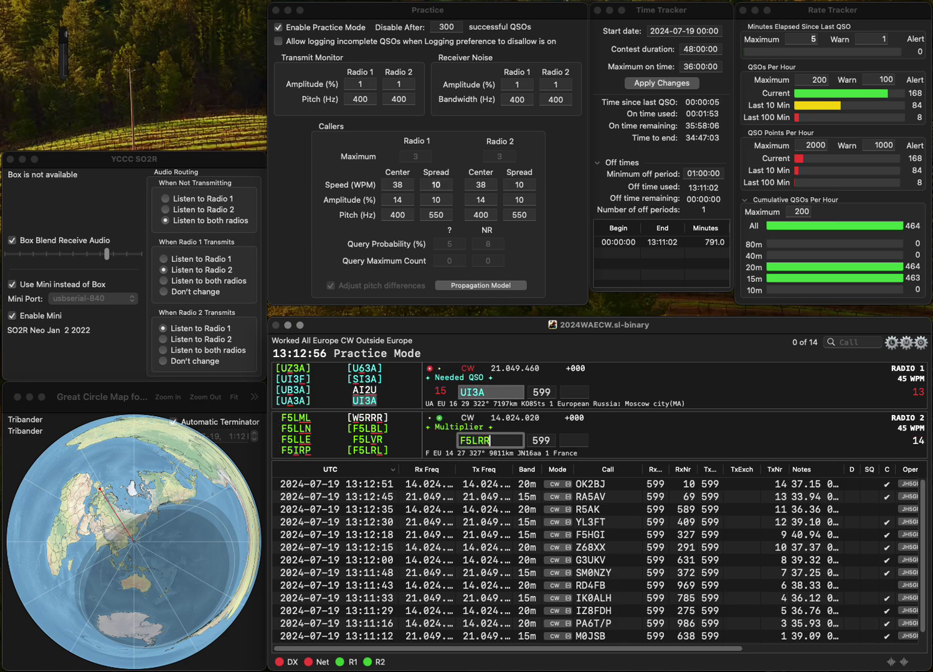
pyautogui.press('BackSpace')
pyautogui.write('L')
pyautogui.press('Return')
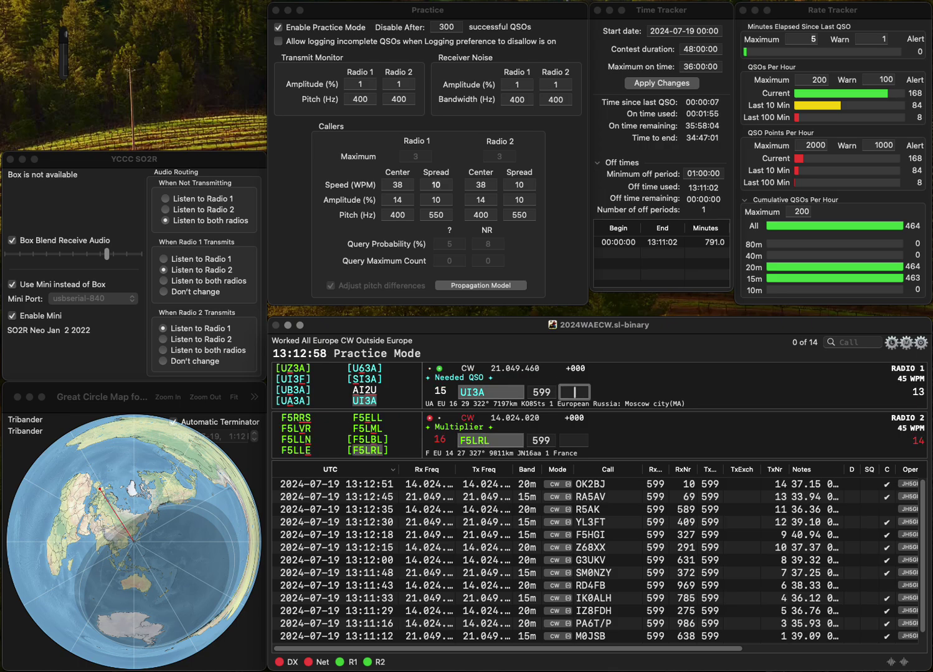
pyautogui.press('Return')
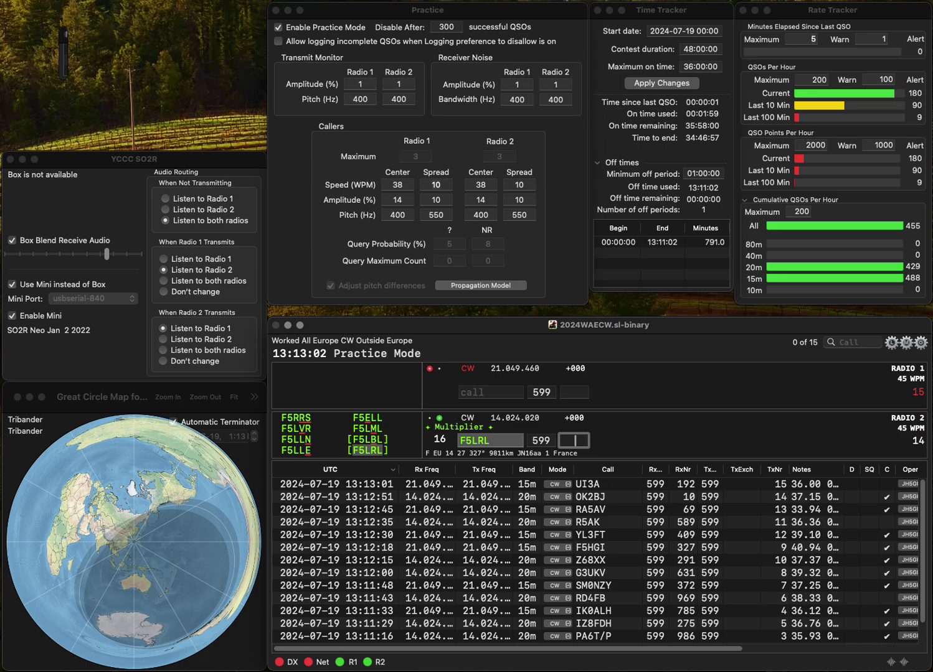
pyautogui.write('761')
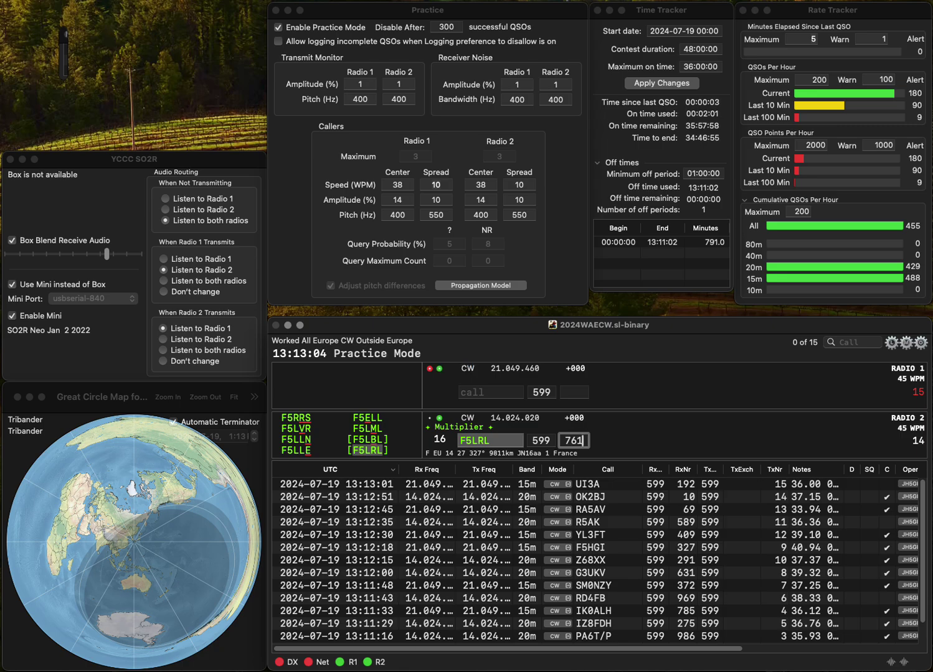
pyautogui.press('Return')
pyautogui.write('T0B')
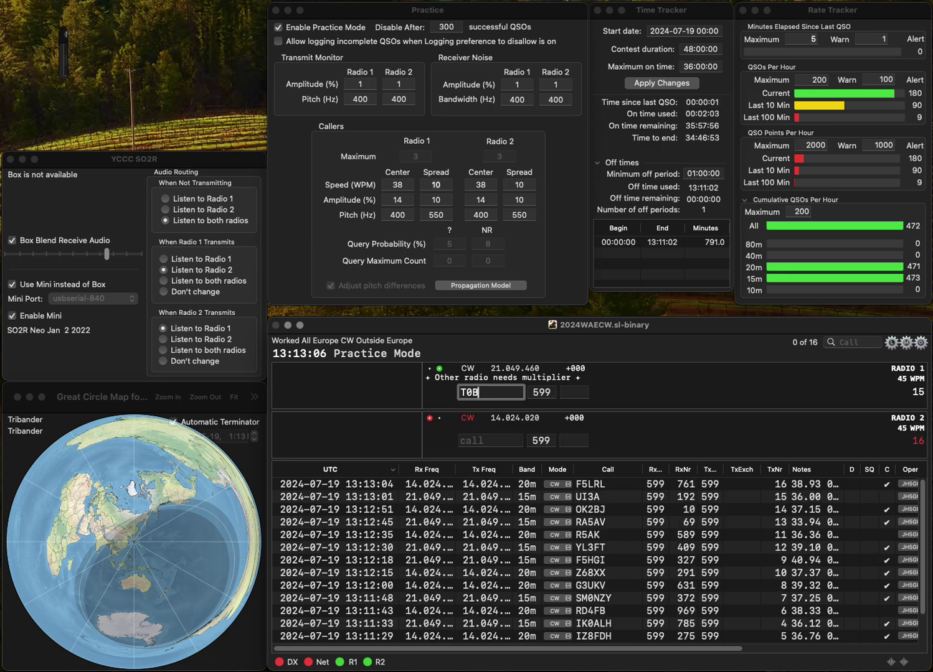
pyautogui.write('Y')
pyautogui.press('Return')
pyautogui.write('OH')
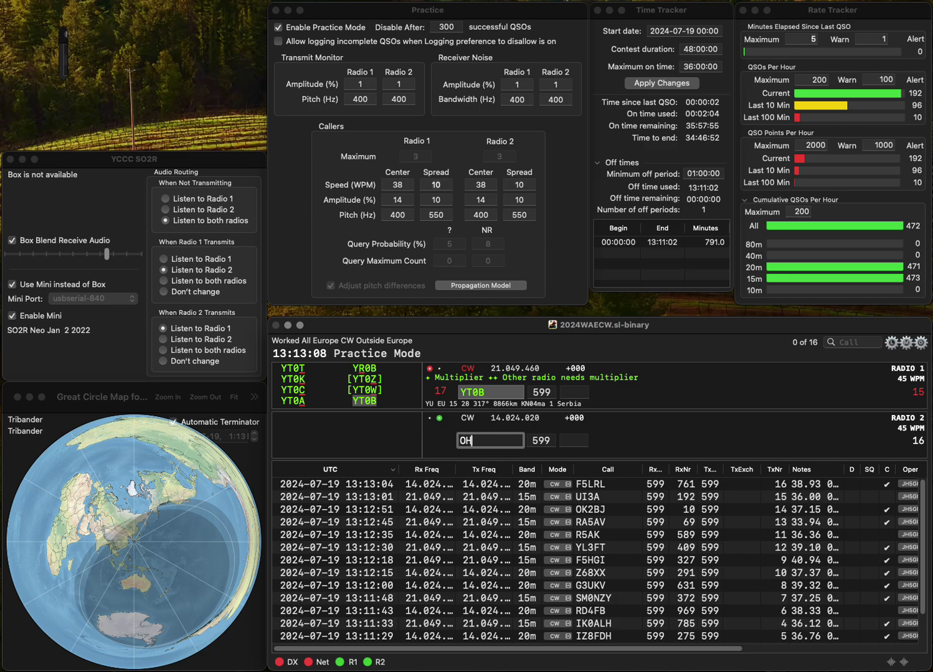
pyautogui.write('3OJ')
pyautogui.press('Return')
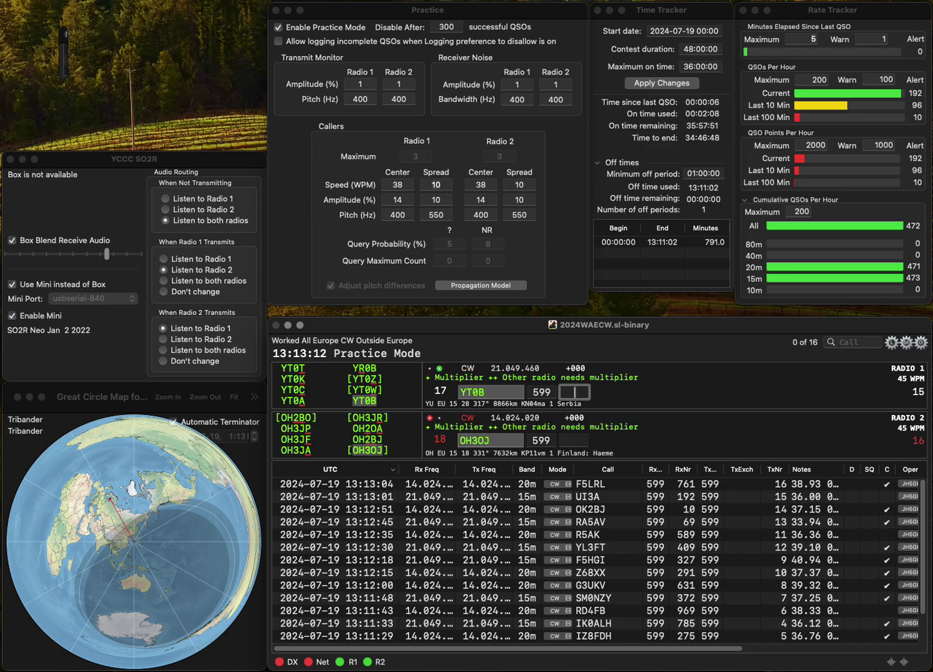
pyautogui.write('573')
pyautogui.press('Return')
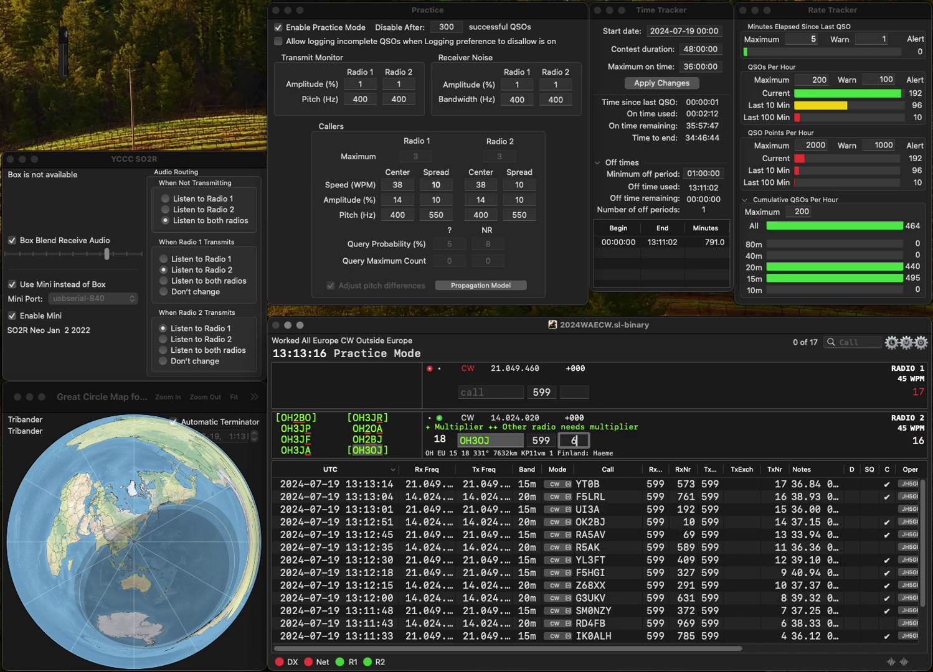
pyautogui.write('677')
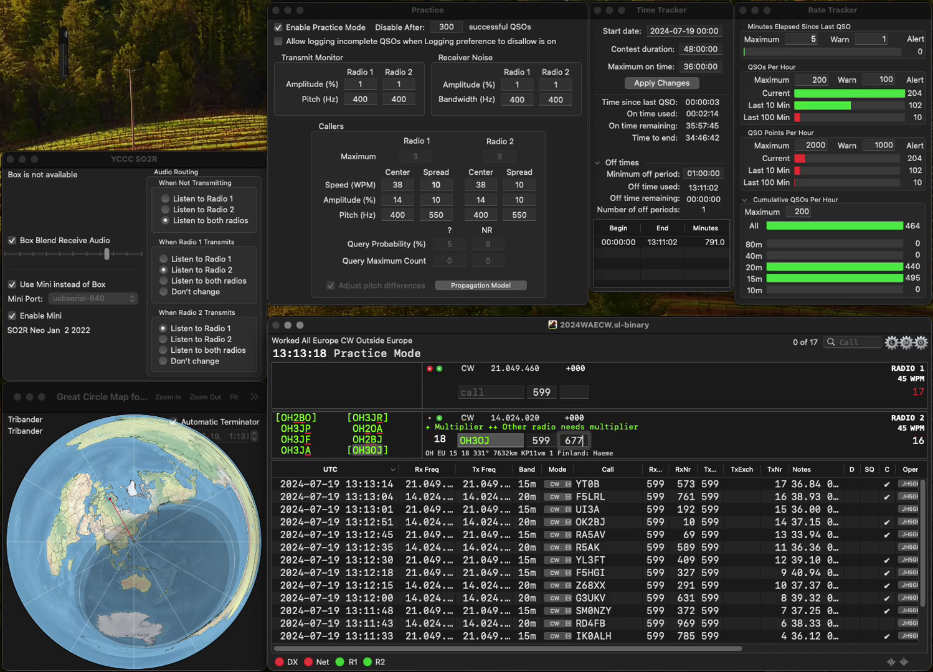
pyautogui.press('Return')
pyautogui.write('SP')
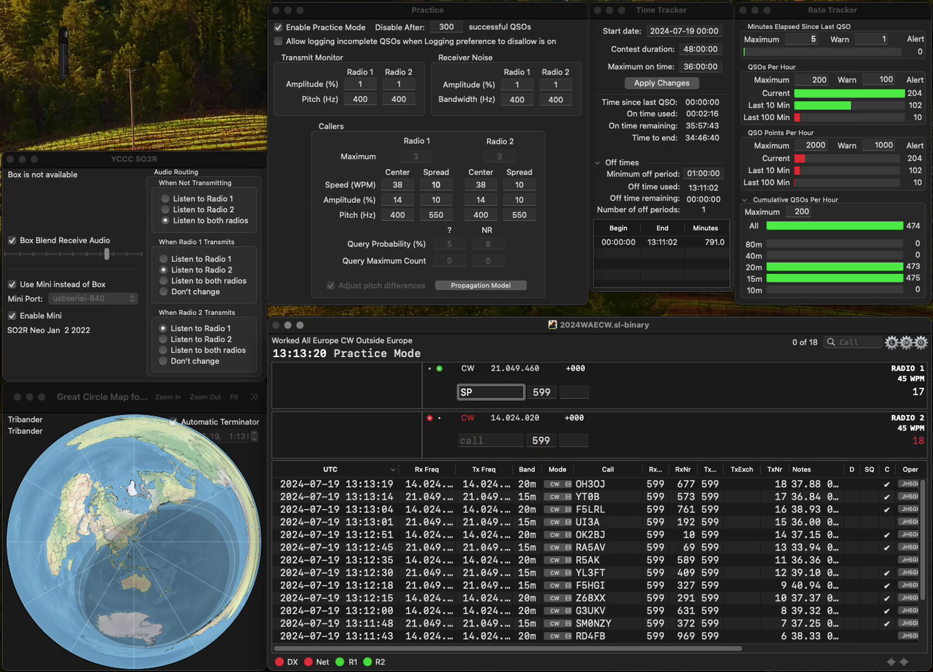
pyautogui.write('3PGX')
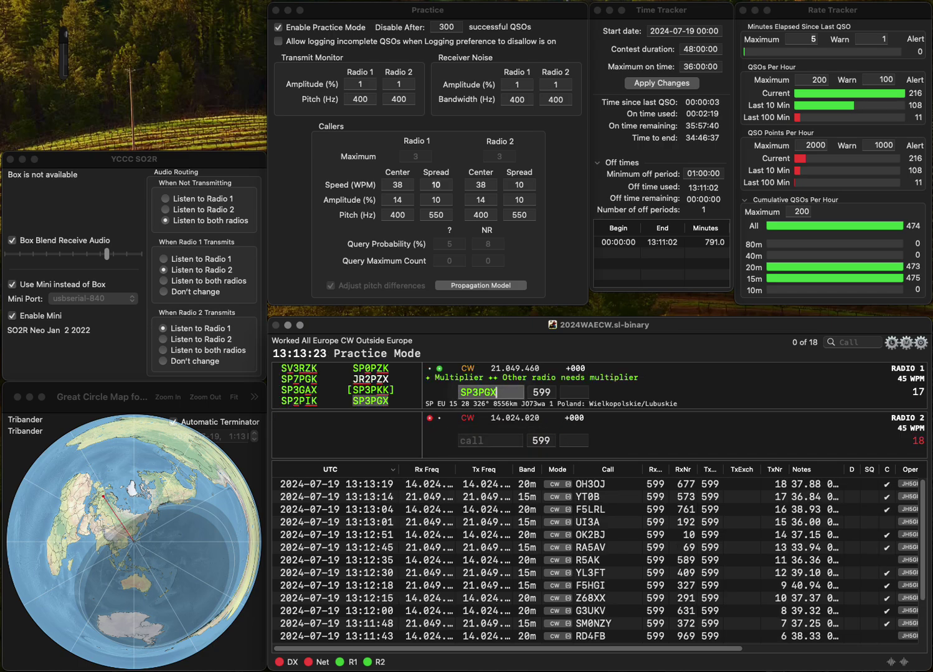
pyautogui.press('Return')
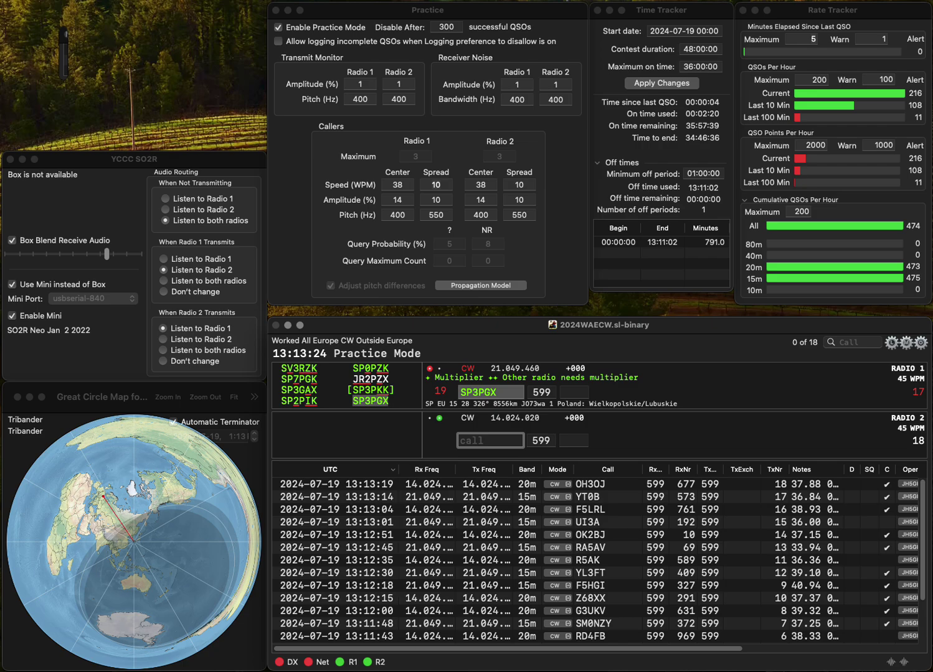
pyautogui.write('G6BAK')
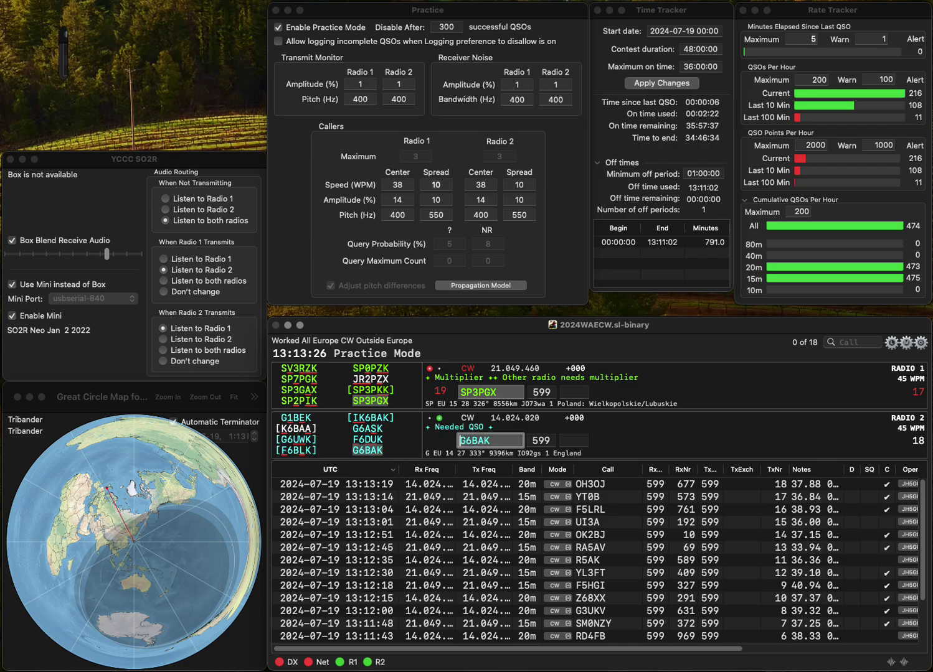
pyautogui.press('Return')
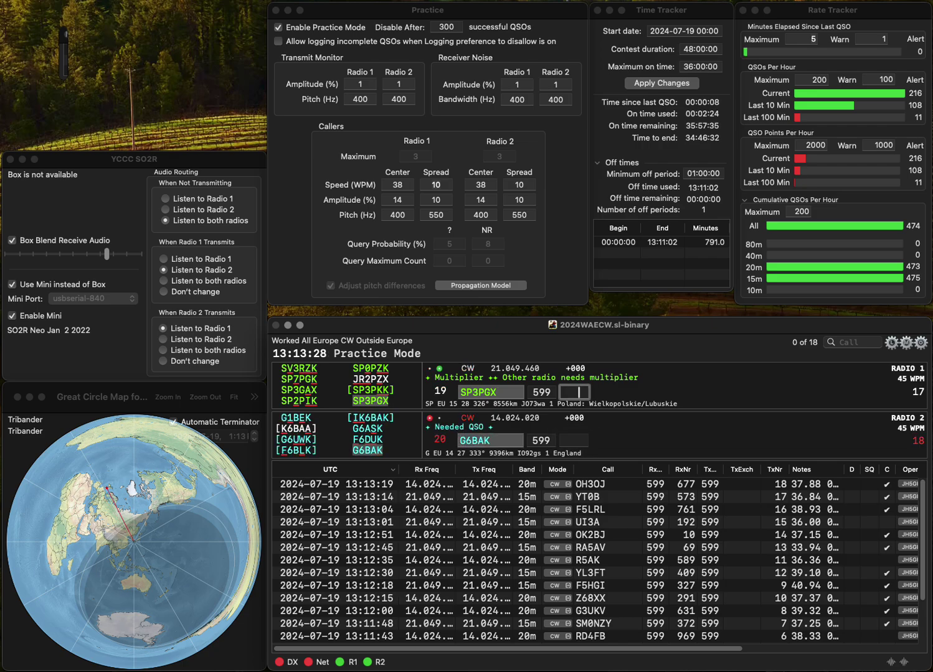
pyautogui.write('55')
pyautogui.press('BackSpace')
pyautogui.write('48')
pyautogui.press('Return')
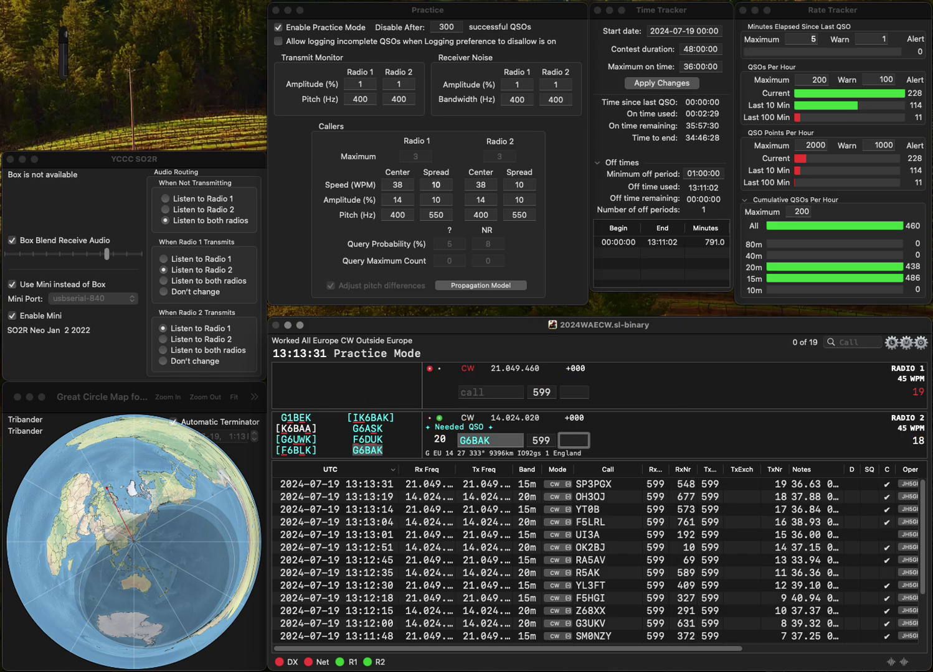
pyautogui.write('936')
pyautogui.press('Return')
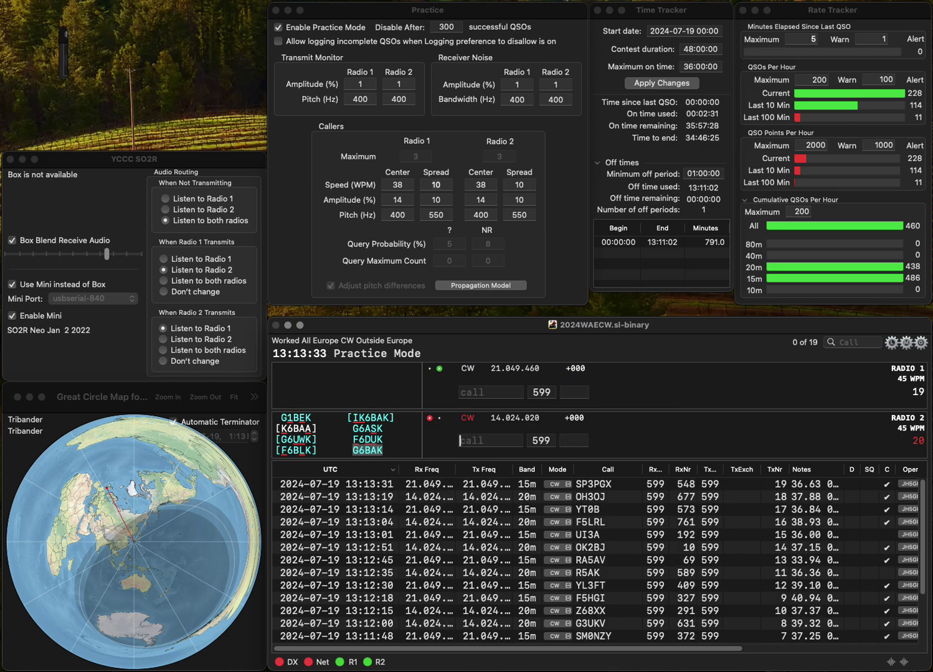
pyautogui.write('DL7LG')
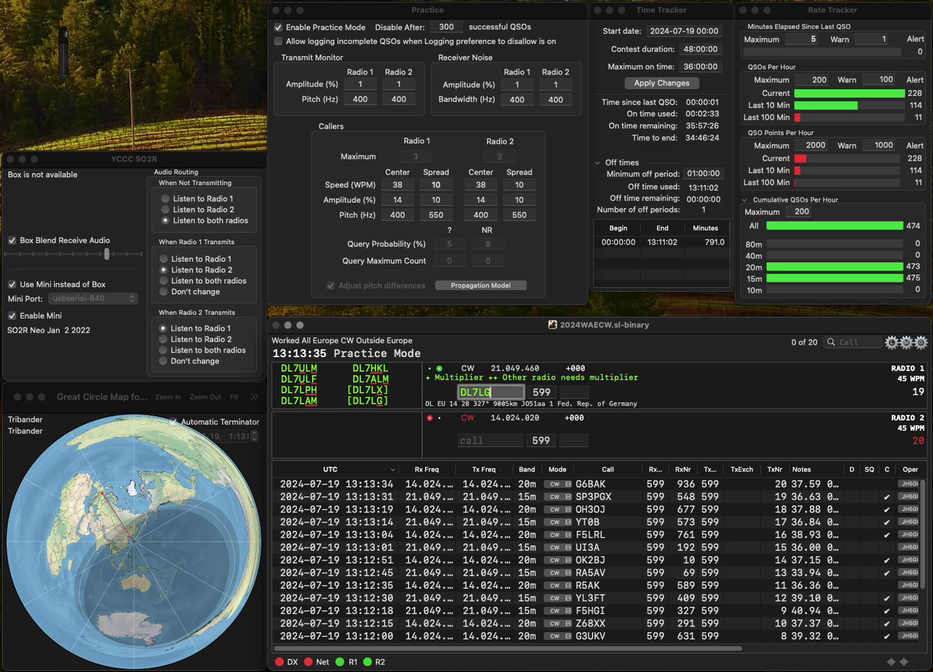
pyautogui.press('Return')
pyautogui.write('ON')
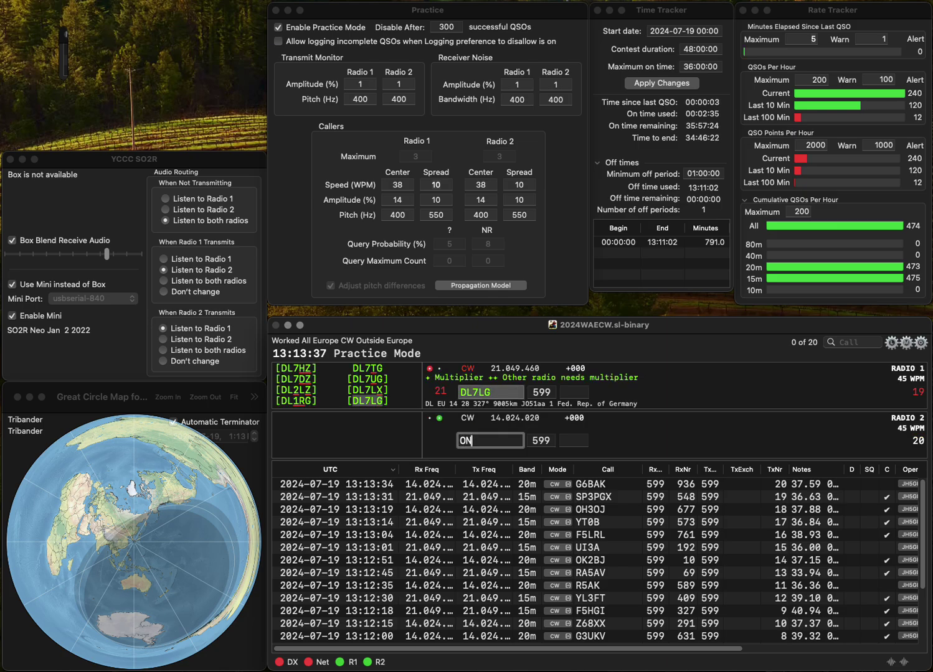
pyautogui.write('5XX')
pyautogui.press('Return')
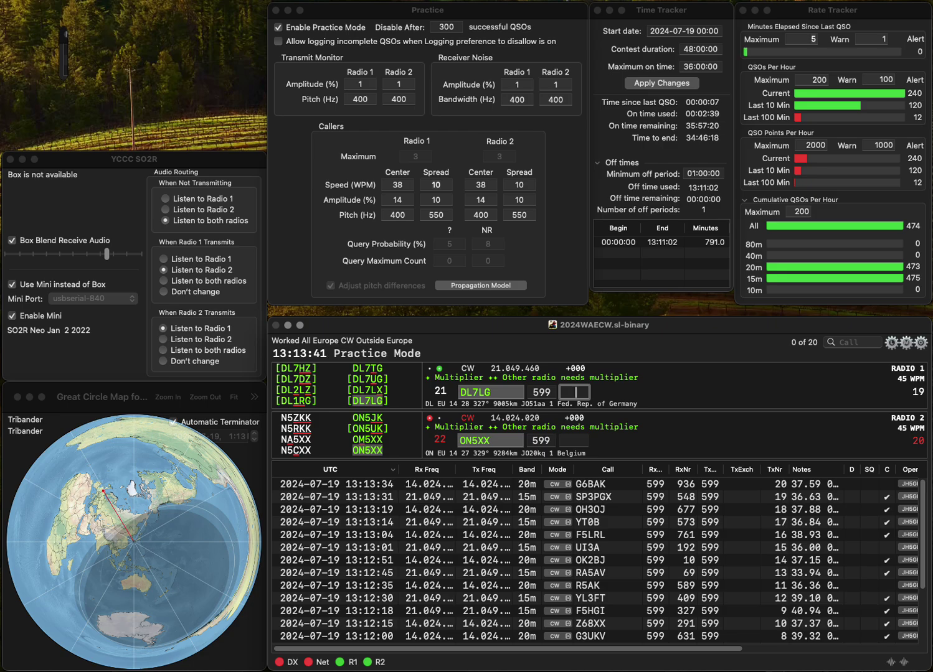
pyautogui.write('41')
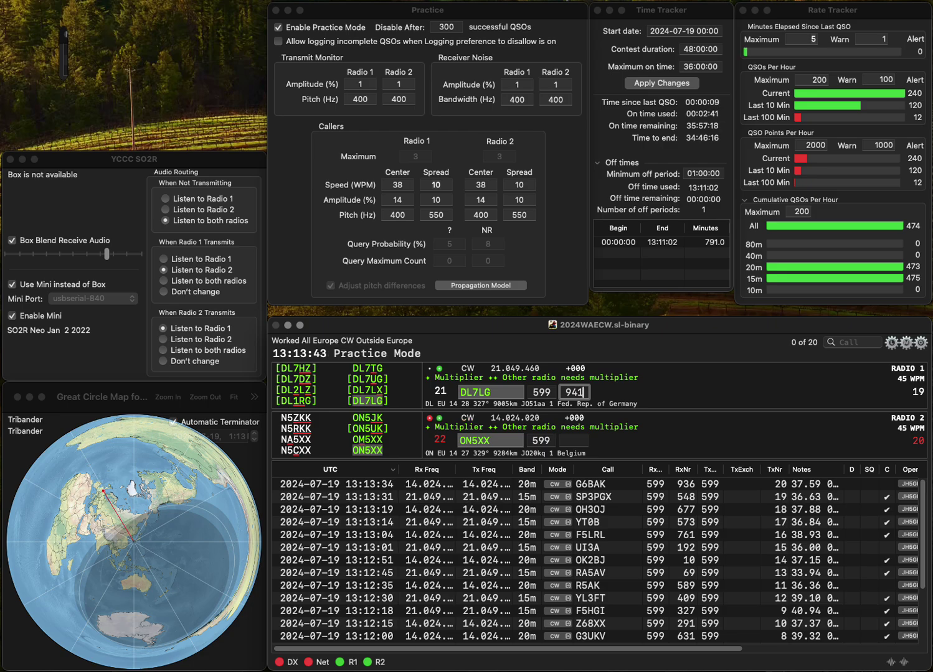
pyautogui.press('Return')
pyautogui.write('41')
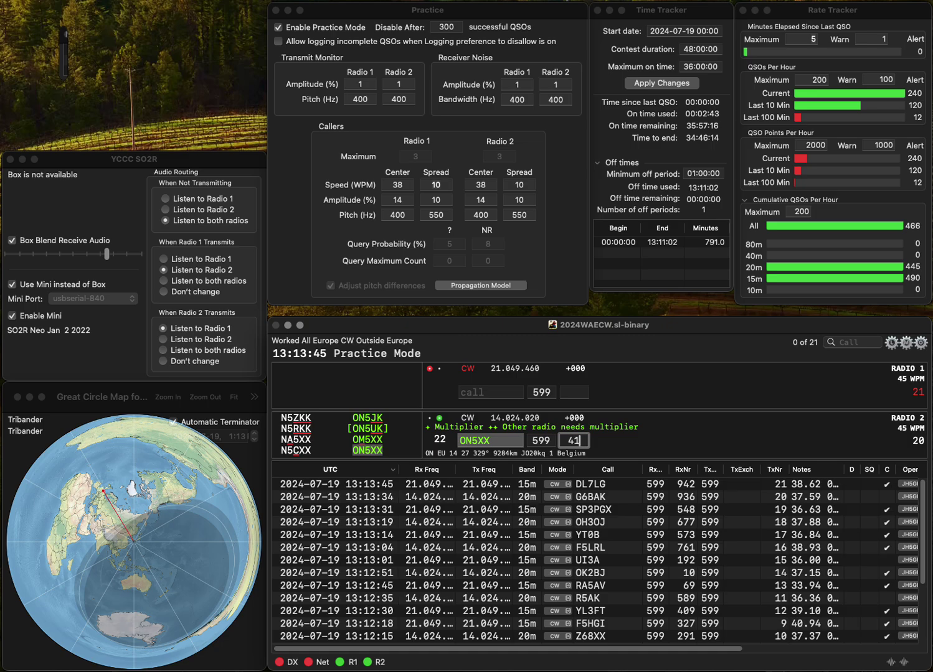
pyautogui.write('9')
pyautogui.press('Return')
# Step: Work EF5T on Radio 1, logging received number 441, while answering the partial call ON on Radio 2
pyautogui.write('E')
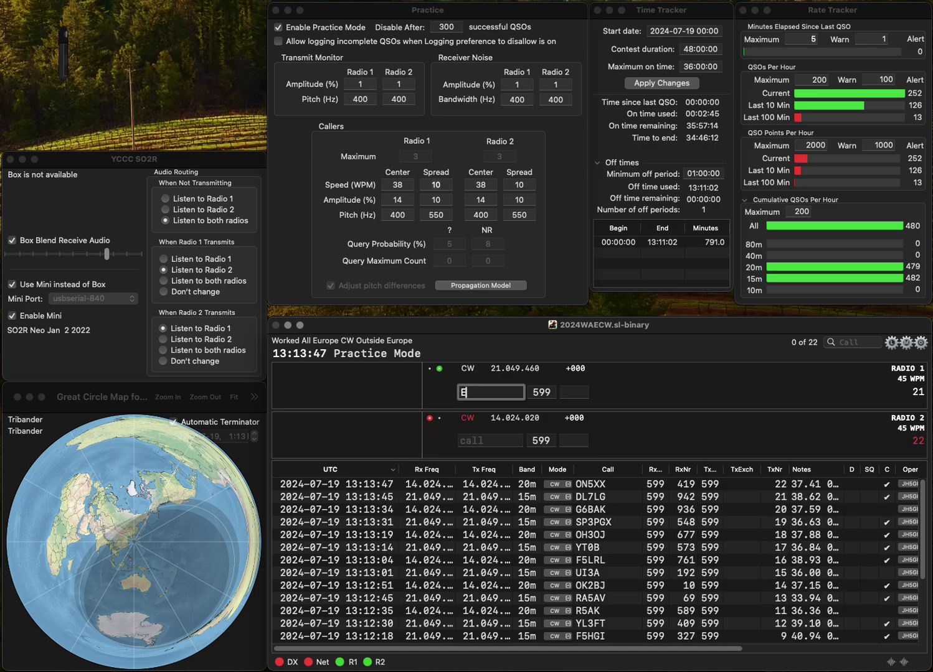
pyautogui.write('F5T')
pyautogui.press('Return')
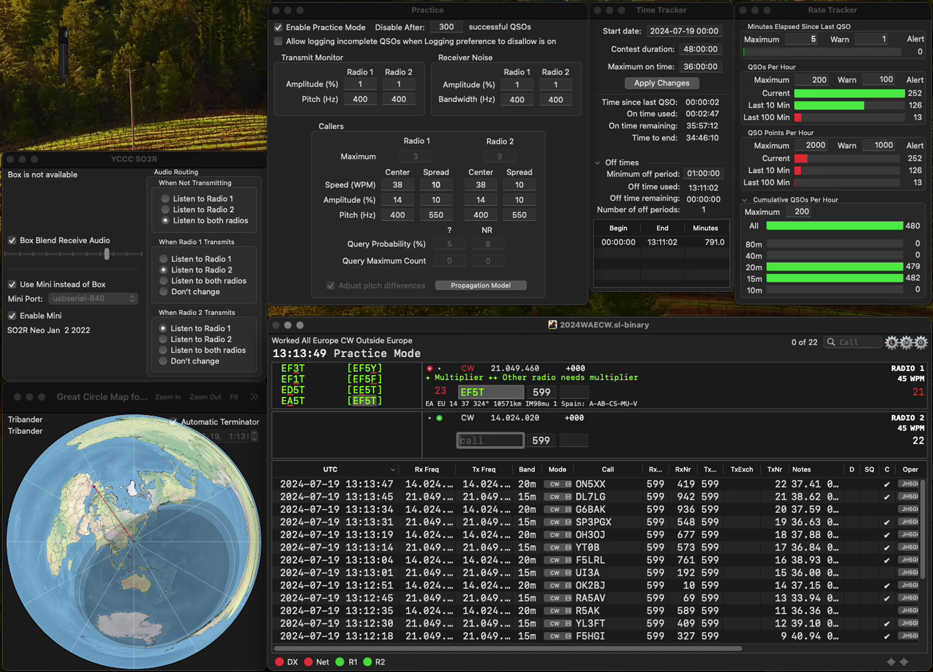
pyautogui.write('ON')
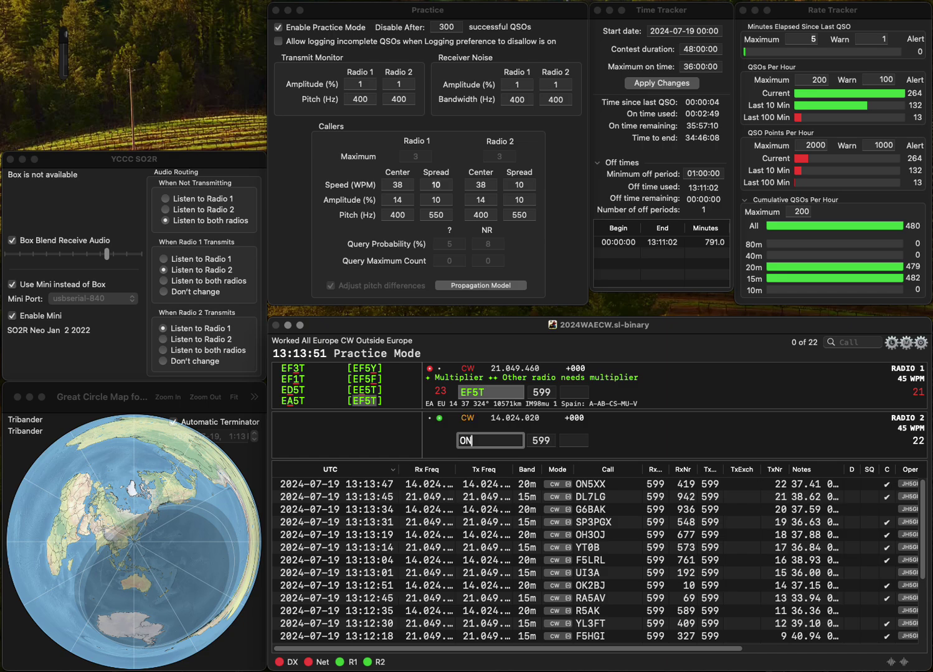
pyautogui.press('Return')
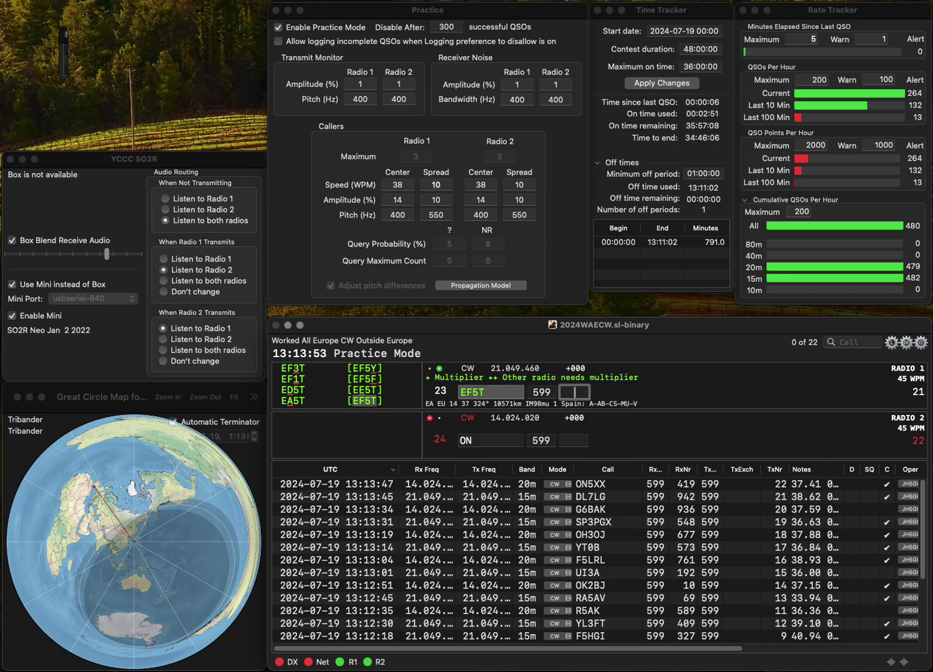
pyautogui.write('441')
pyautogui.press('Return')
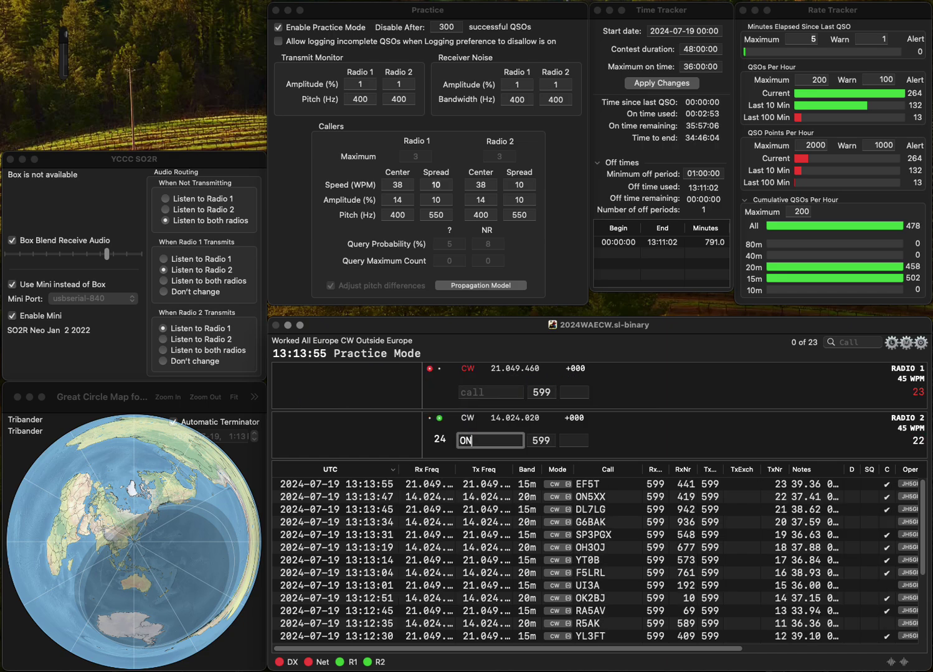
pyautogui.write('4PJA')
pyautogui.press('Return')
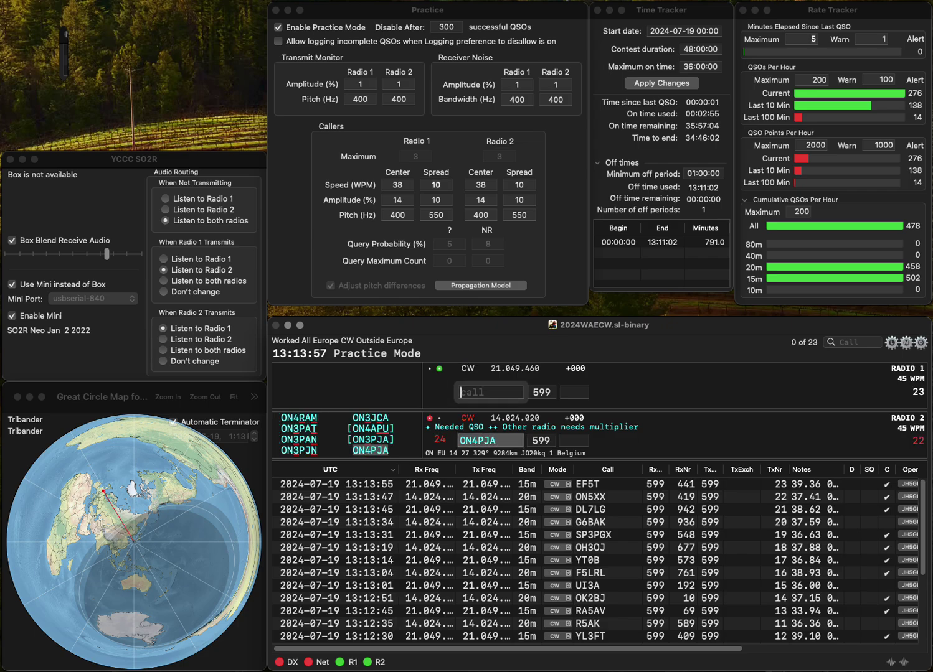
pyautogui.write('HB9')
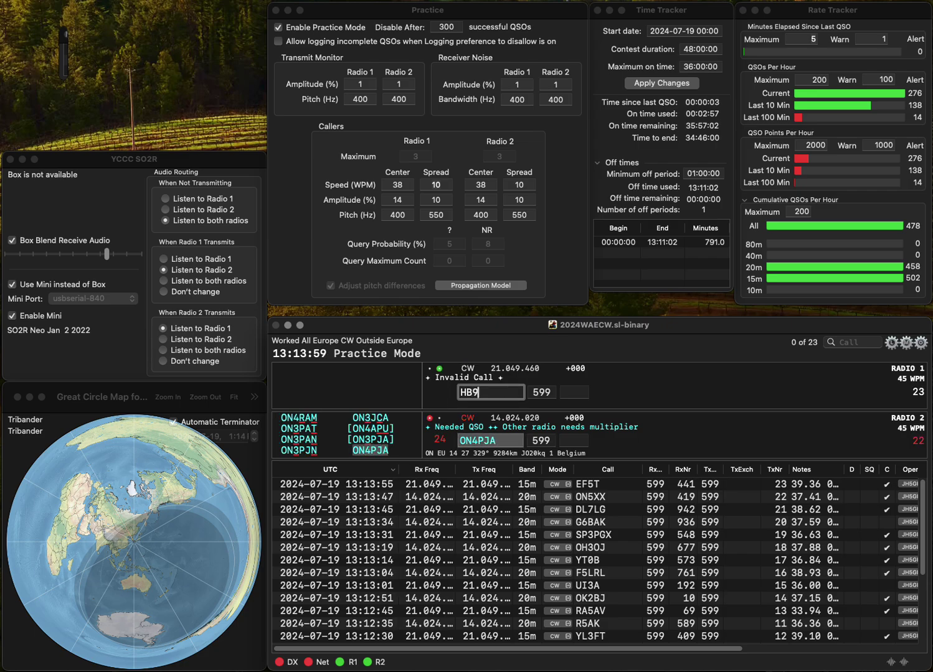
pyautogui.write('FTS/P')
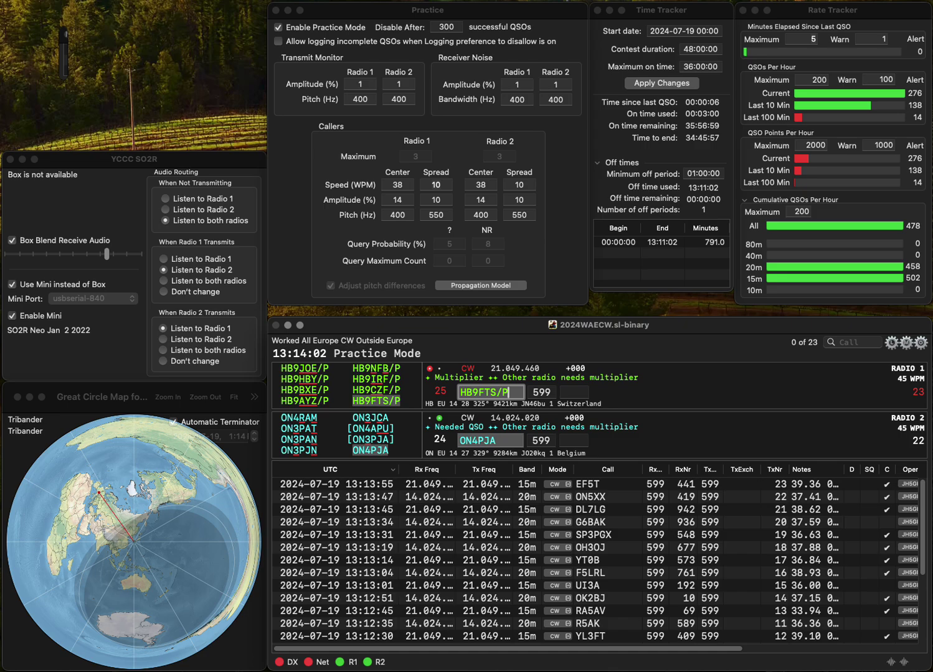
pyautogui.press('Return')
pyautogui.press('space')
pyautogui.write('9')
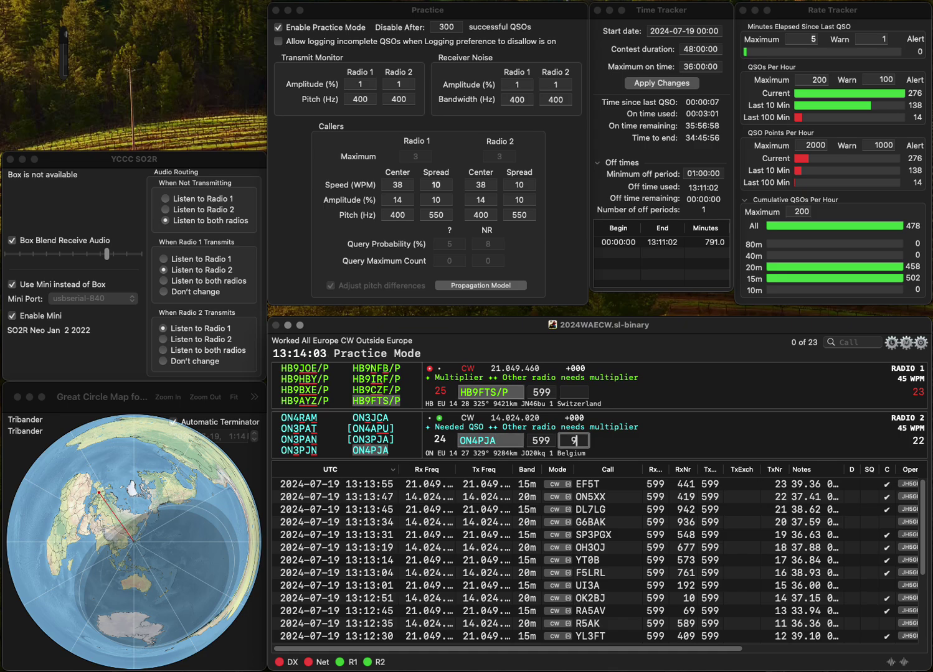
pyautogui.write('28')
pyautogui.press('Return')
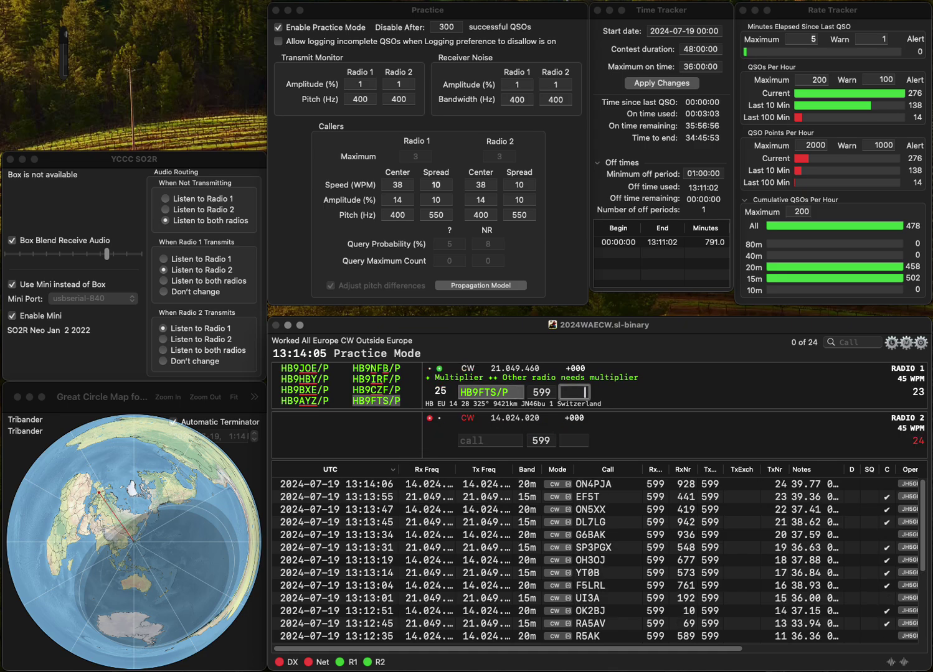
pyautogui.write('6')
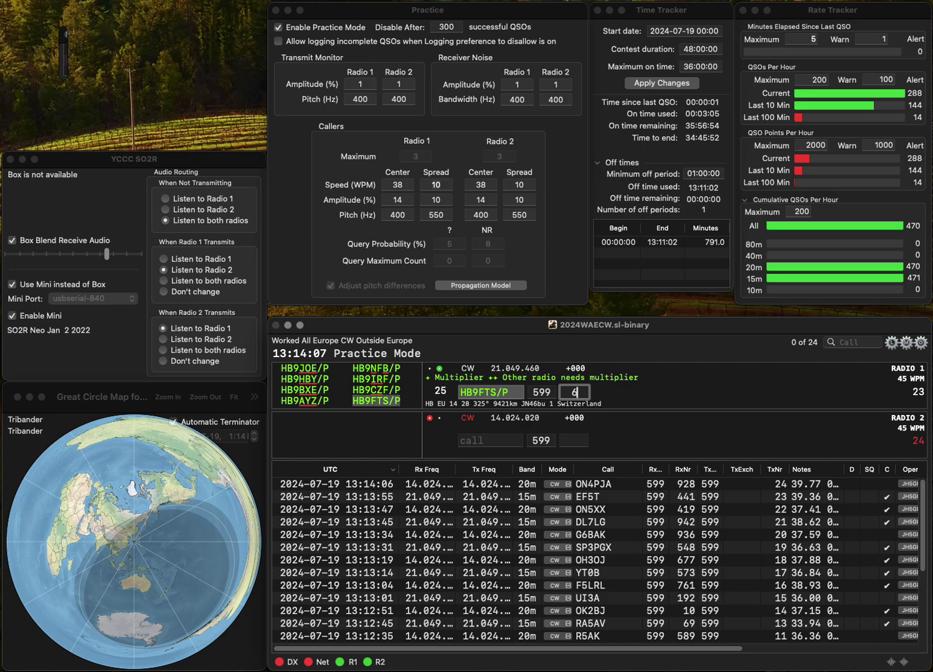
pyautogui.write('15')
pyautogui.press('Return')
pyautogui.write('PA')
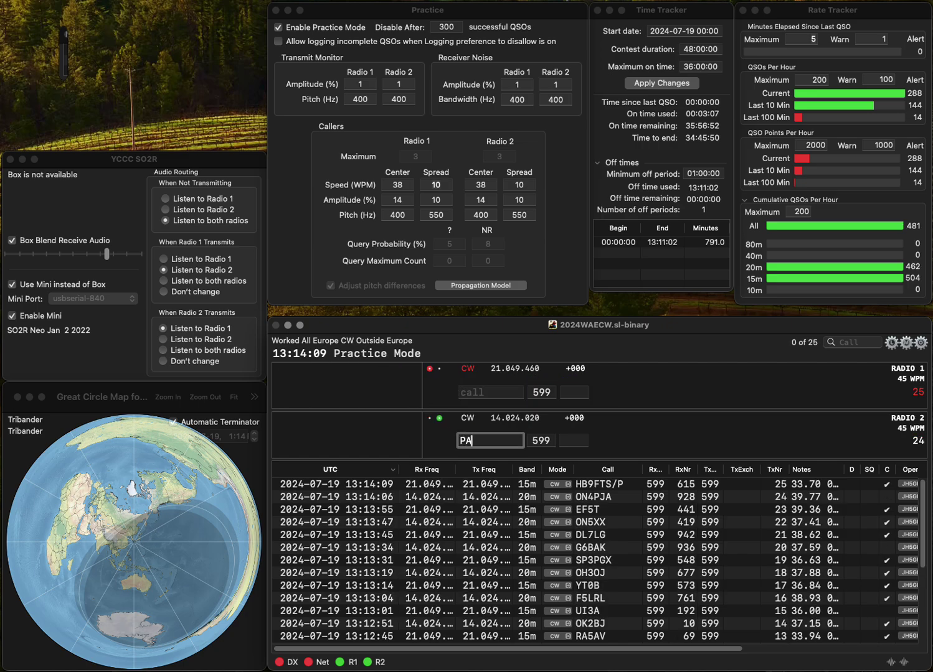
pyautogui.write('0AA')
pyautogui.press('Return')
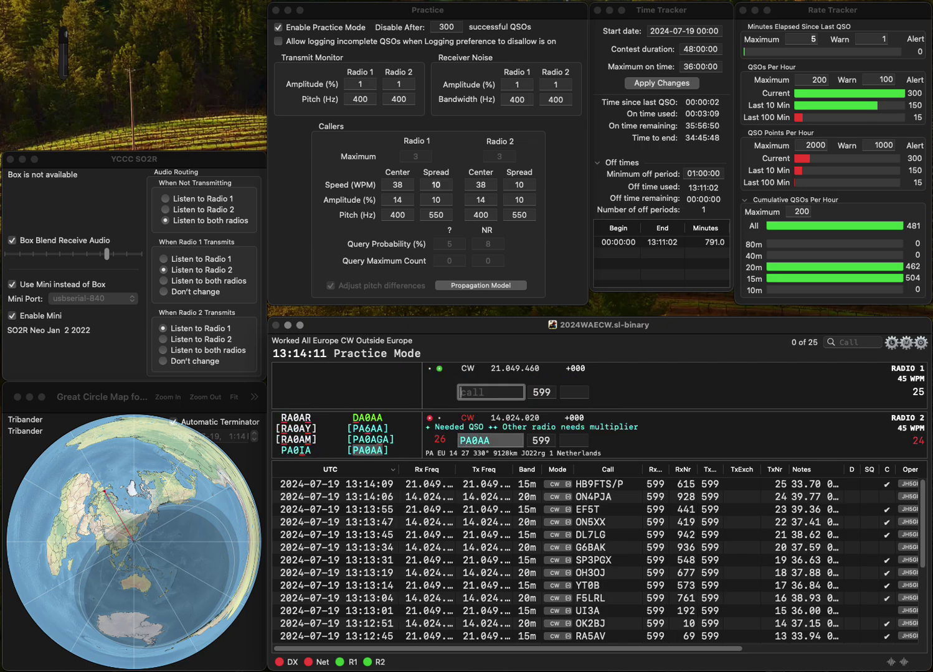
pyautogui.write('DK2AO')
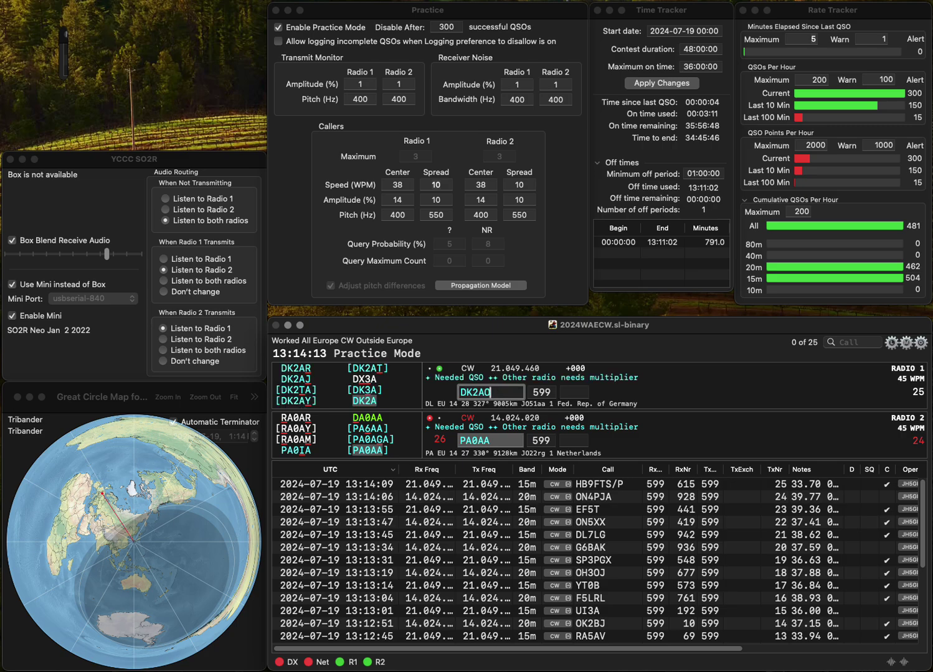
pyautogui.write('L3')
pyautogui.press('Delete')
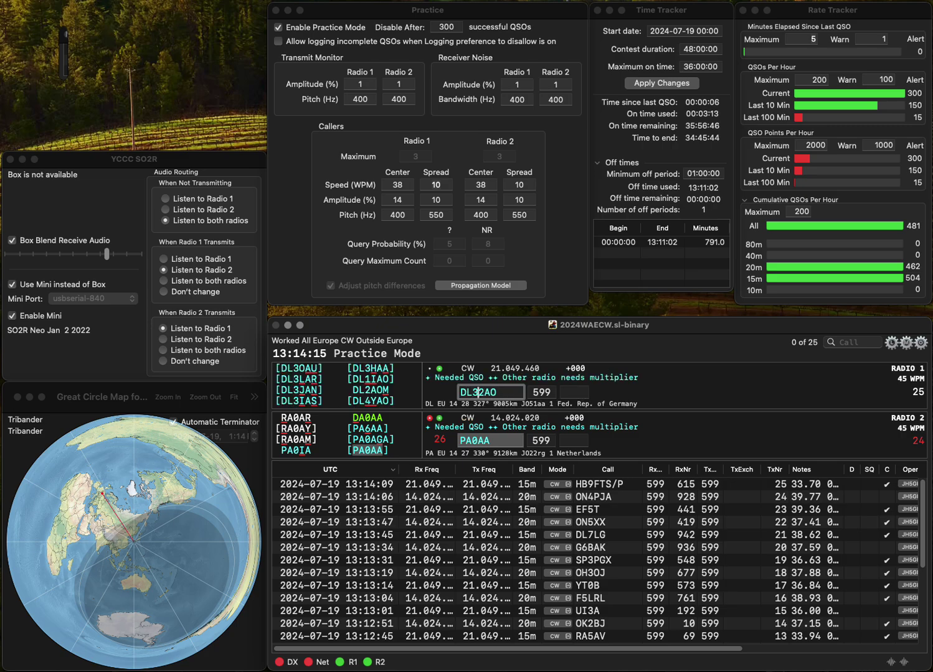
pyautogui.press('Return')
pyautogui.write('756')
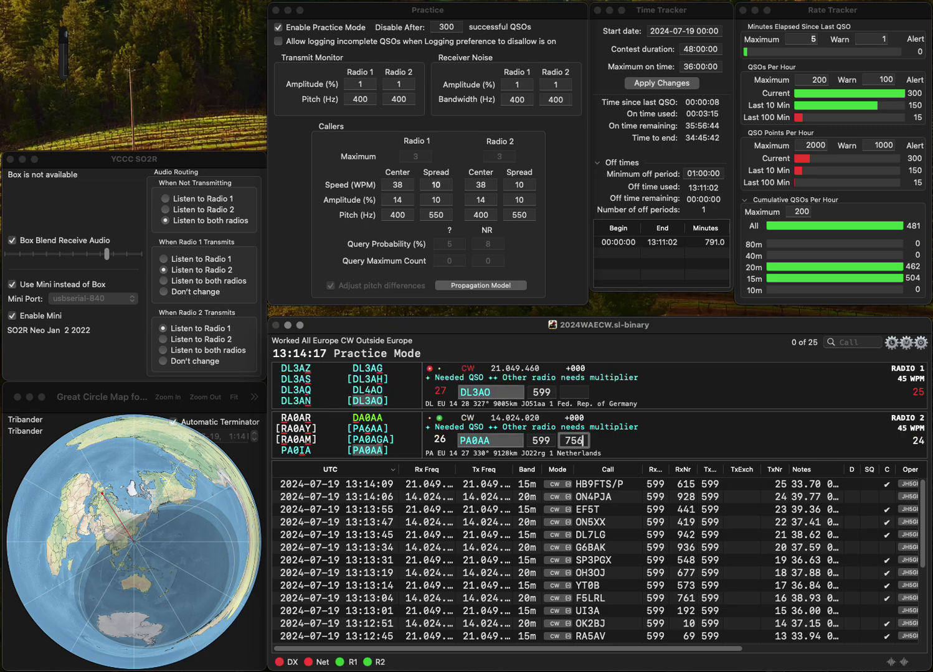
pyautogui.press('BackSpace')
pyautogui.write('9')
pyautogui.press('Return')
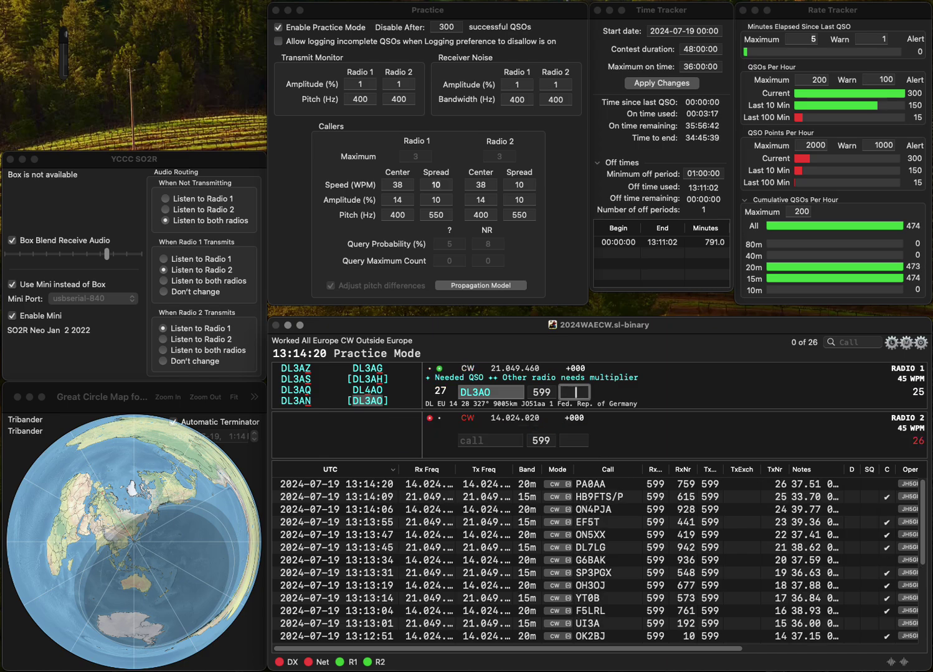
pyautogui.write('6')
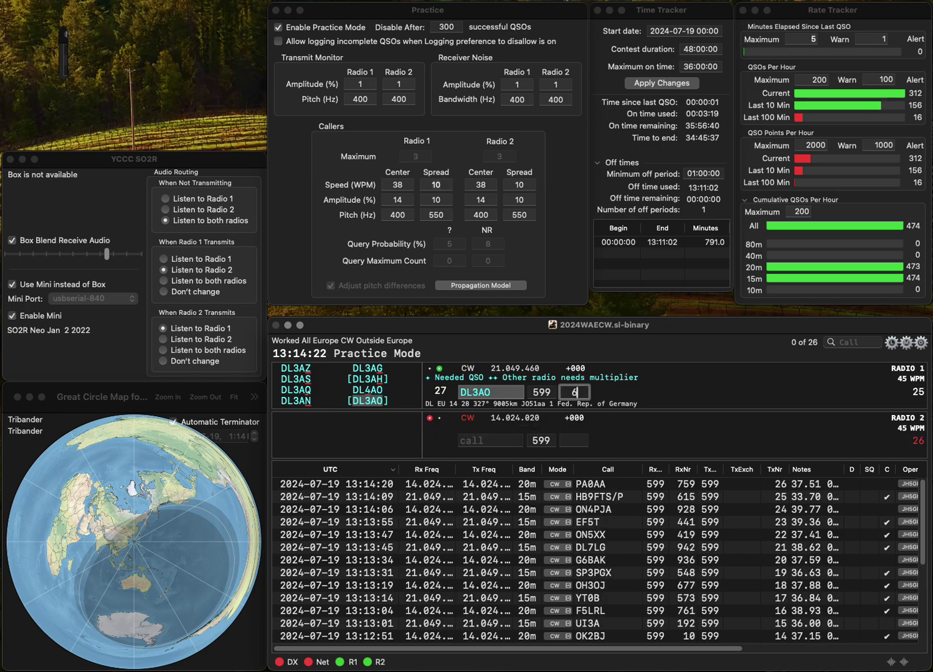
pyautogui.write('78')
pyautogui.press('Return')
pyautogui.write('EGIA')
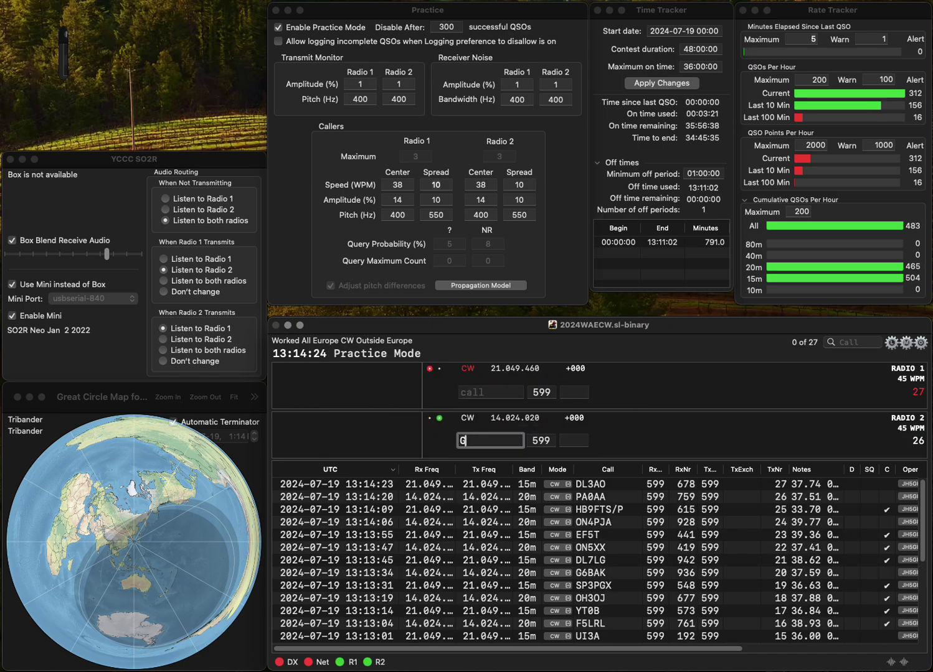
pyautogui.write('A7GIA')
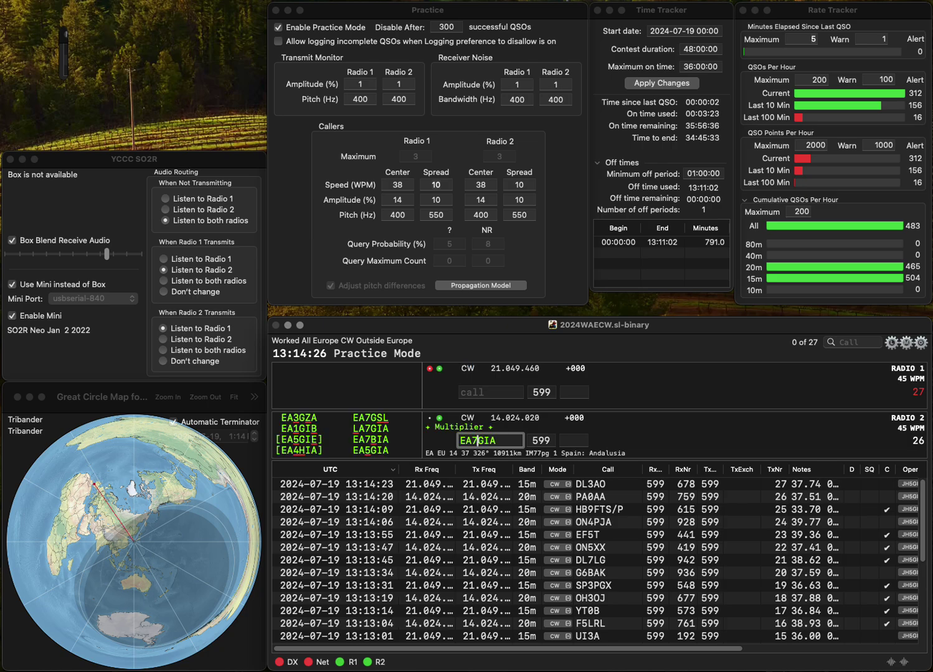
pyautogui.press('Return')
pyautogui.write('I')
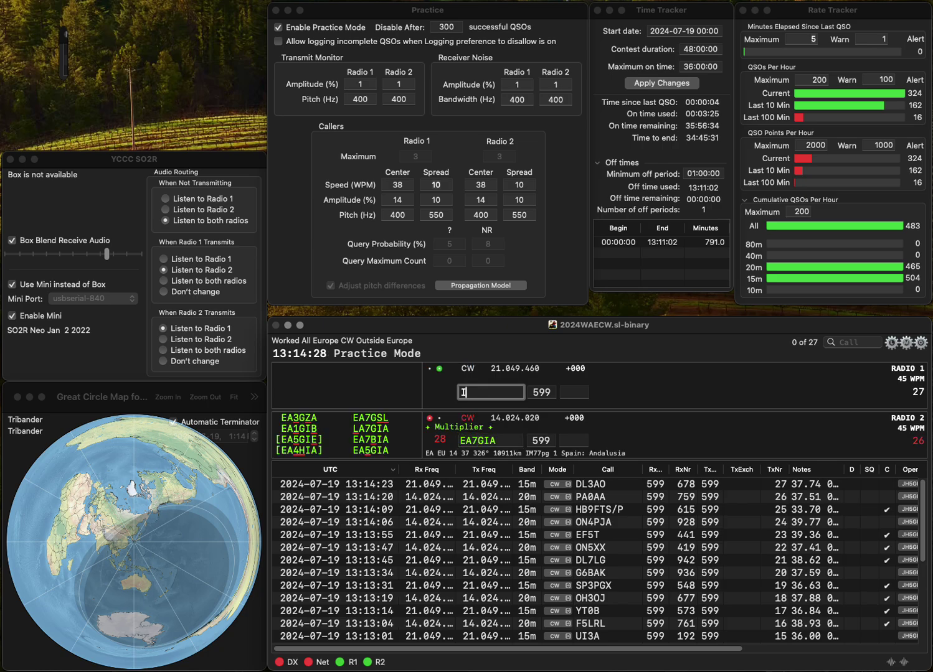
pyautogui.write('ZJJ')
pyautogui.press('Return')
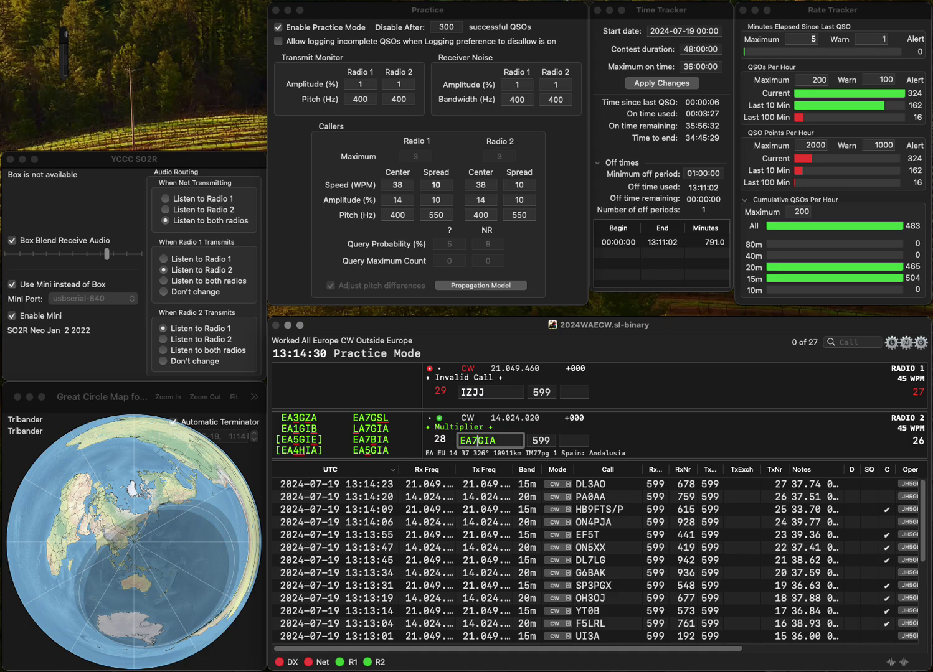
# Step: Correct the Radio 2 call to EA5GIA and the Radio 1 call to IK2ZJJ, resending the exchange to each
pyautogui.write('5')
pyautogui.press('Return')
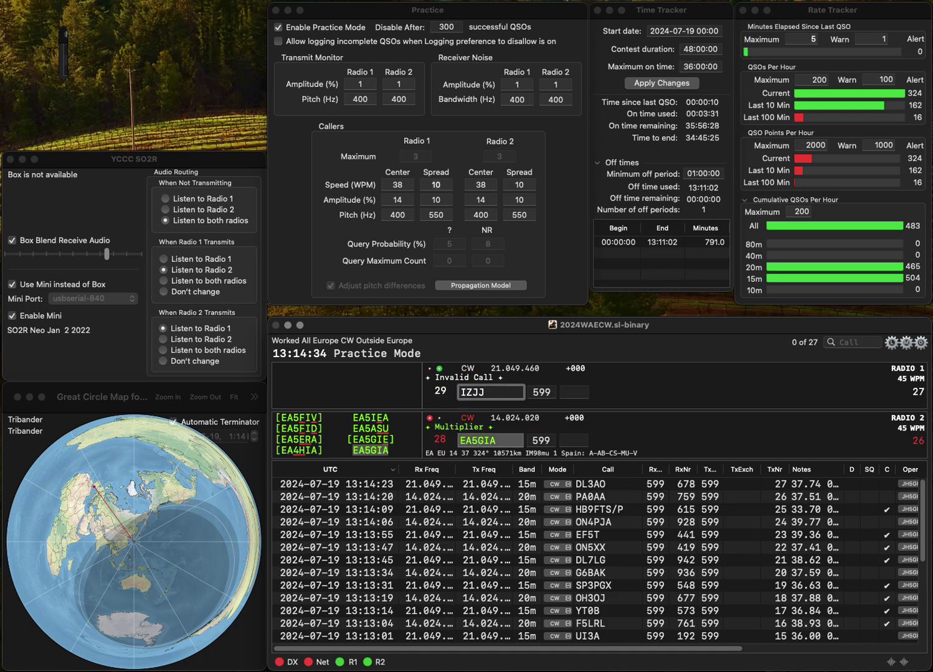
pyautogui.write('K2')
pyautogui.press('Return')
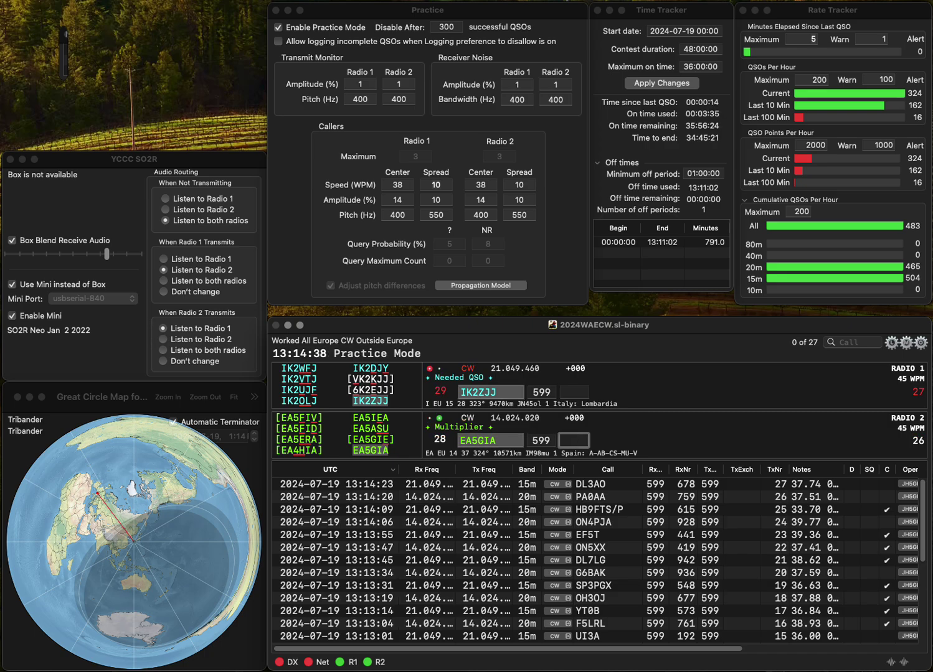
pyautogui.write('538')
pyautogui.press('Return')
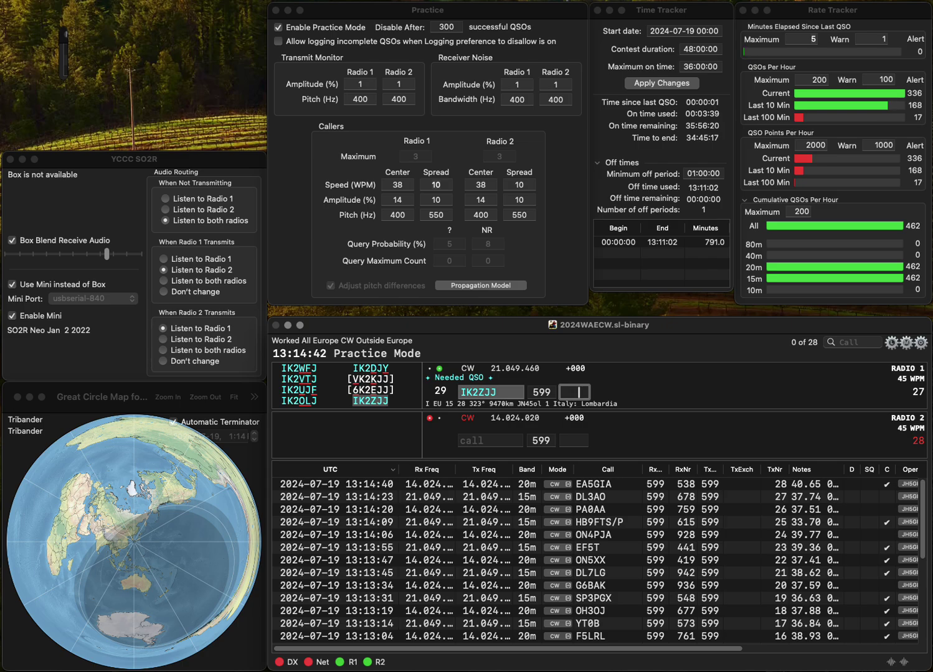
pyautogui.write('901')
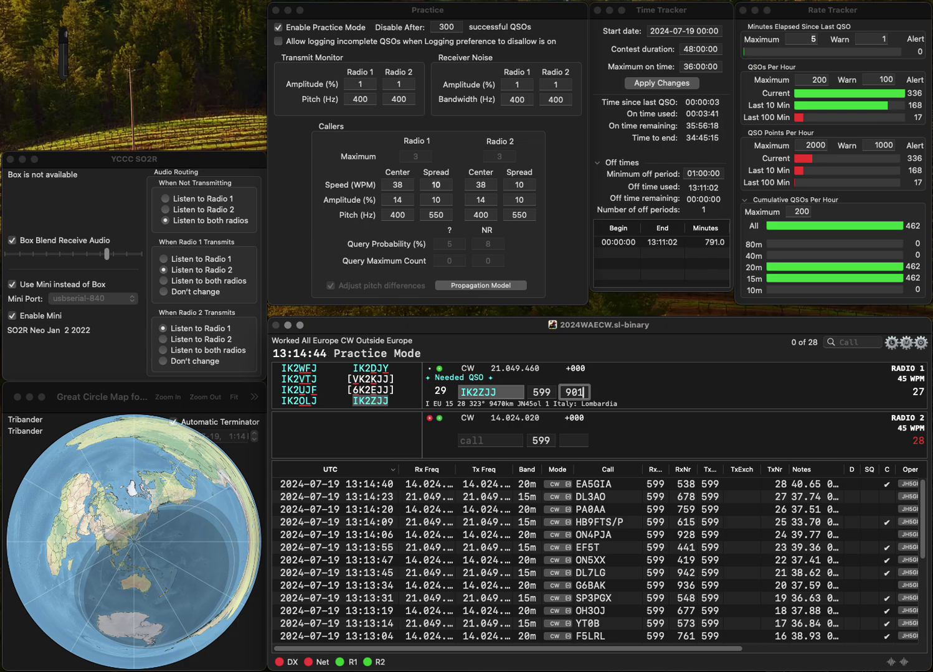
pyautogui.press('Return')
pyautogui.write('IK')
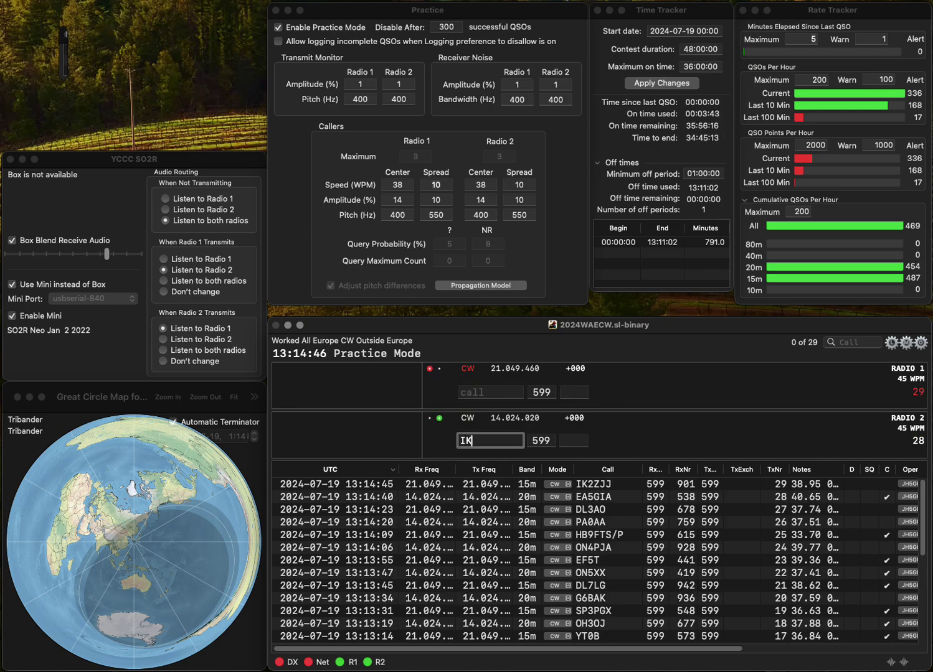
pyautogui.write('4RA')
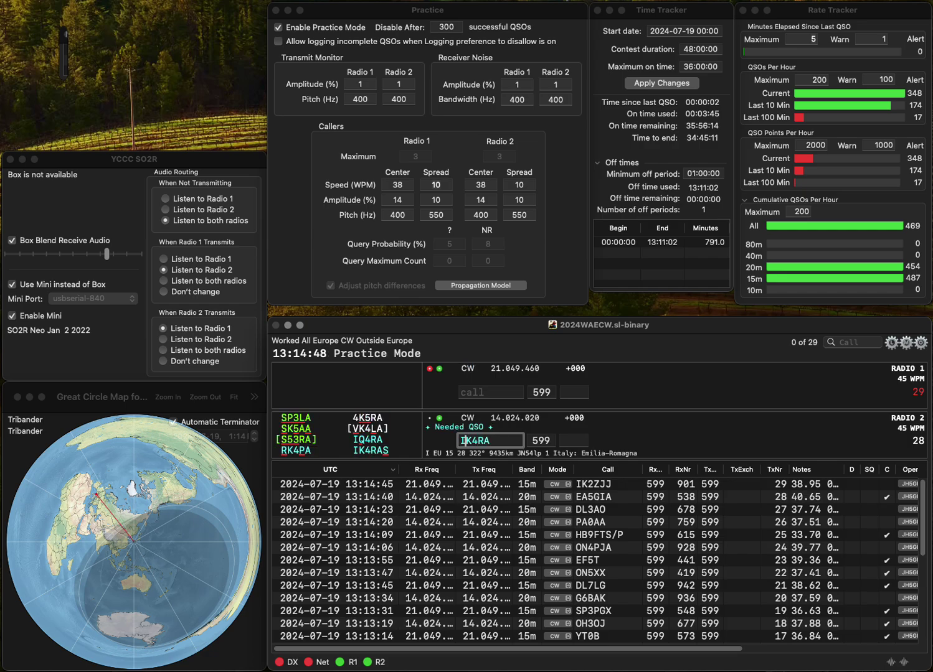
pyautogui.press('BackSpace')
pyautogui.press('BackSpace')
pyautogui.press('BackSpace')
pyautogui.press('BackSpace')
pyautogui.write('Q4RA')
pyautogui.press('Return')
pyautogui.write('O')
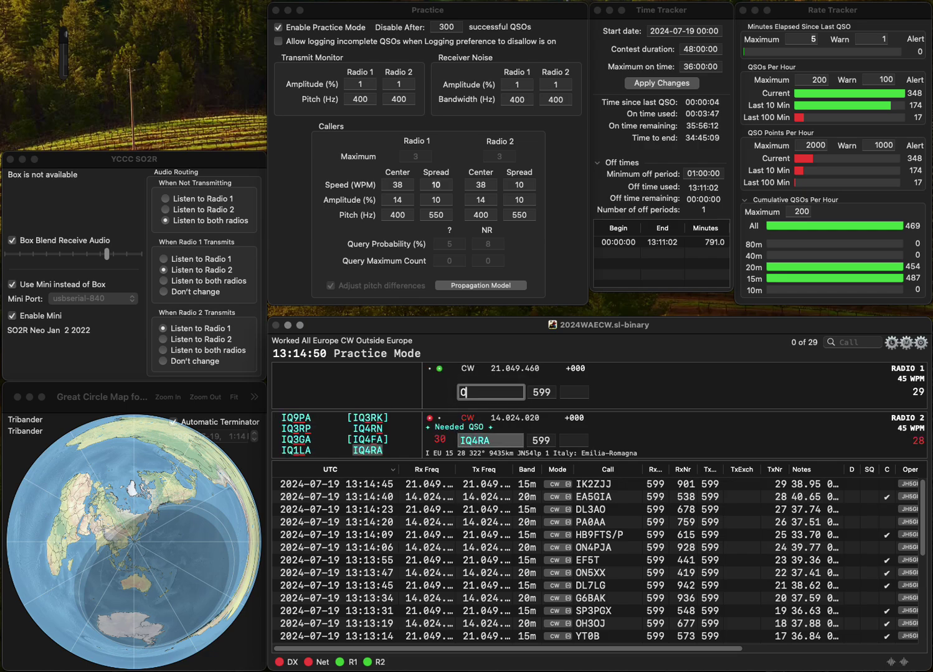
pyautogui.write('M5KM')
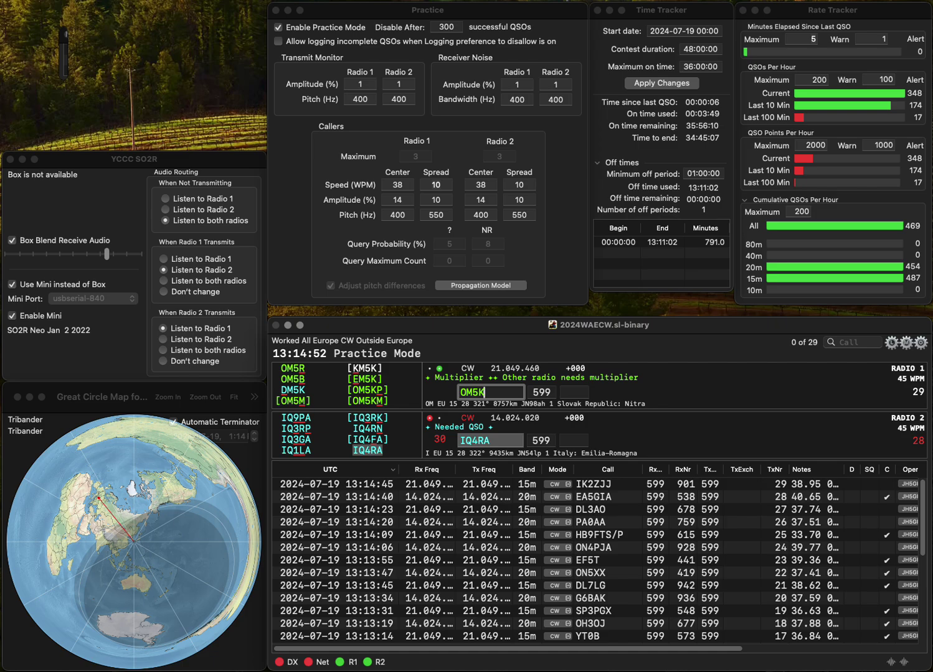
pyautogui.press('Return')
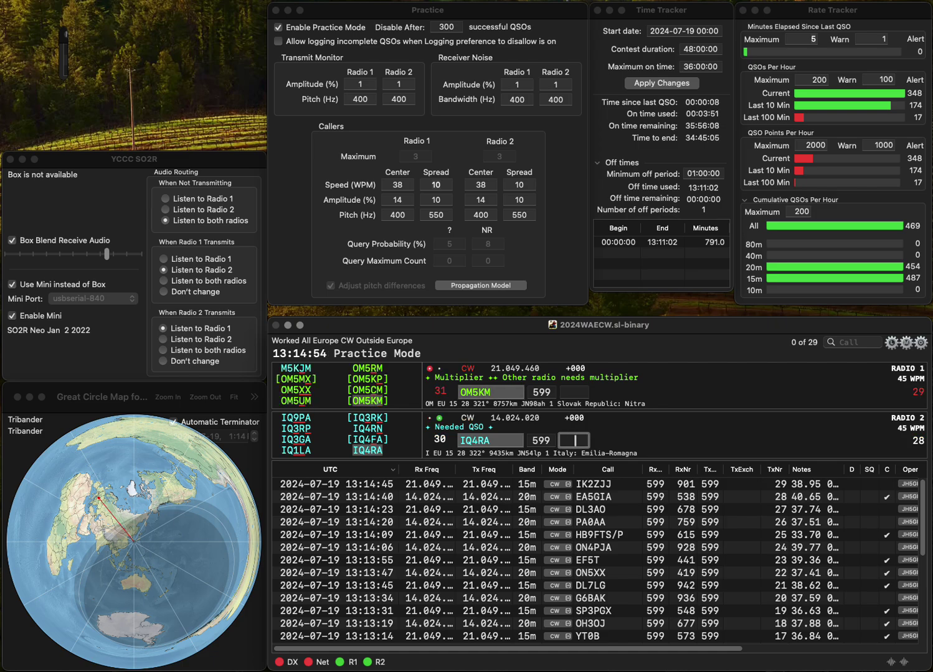
# Step: Log IQ4RA on Radio 2 with received number 987 and OM5KM on Radio 1 with received number 39
pyautogui.write('87')
pyautogui.press('Return')
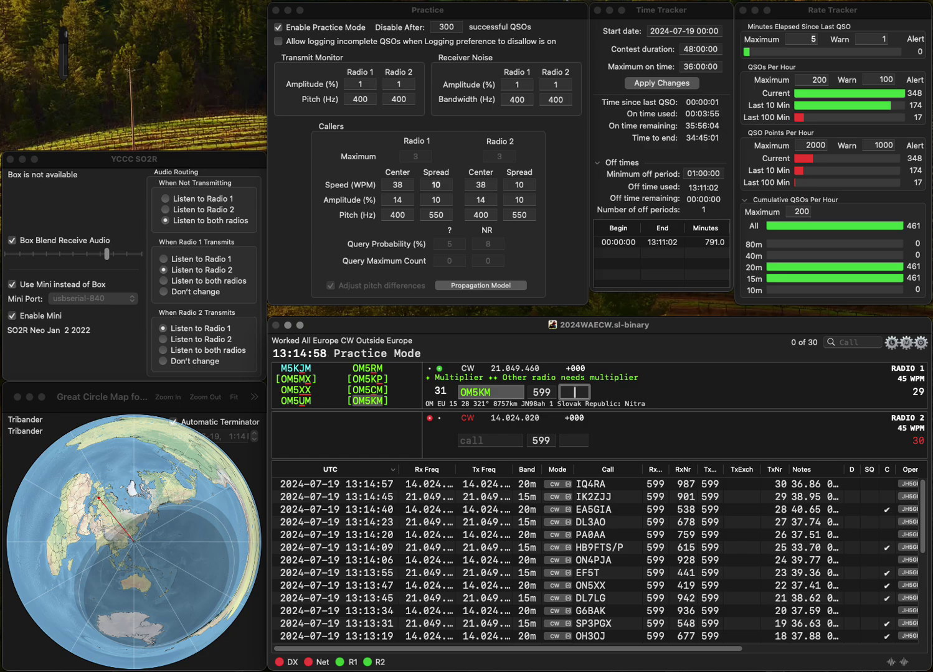
pyautogui.write('39')
pyautogui.press('Return')
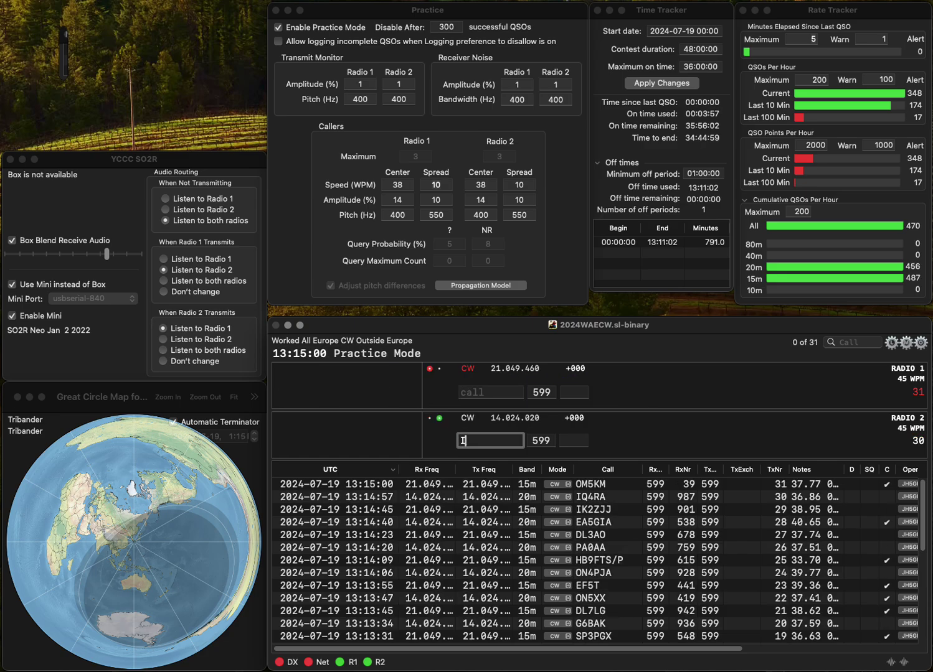
# Step: Enter the callers IZ0OTV on Radio 2 and OH3CV on Radio 1, sending the exchange to each
pyautogui.write('IB0OTV')
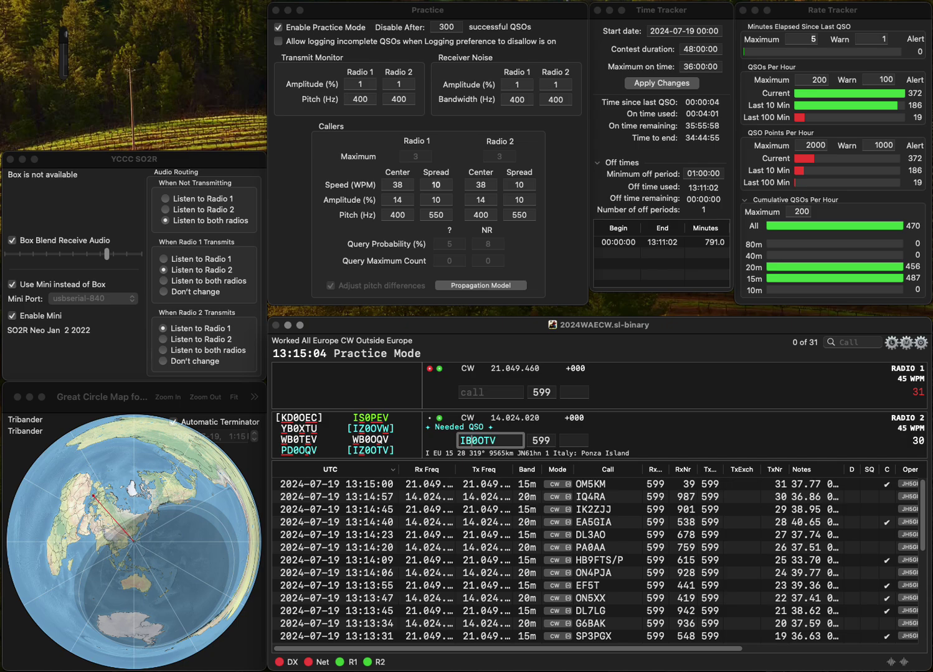
pyautogui.press('BackSpace')
pyautogui.write('Z')
pyautogui.press('Return')
pyautogui.click(462, 393)
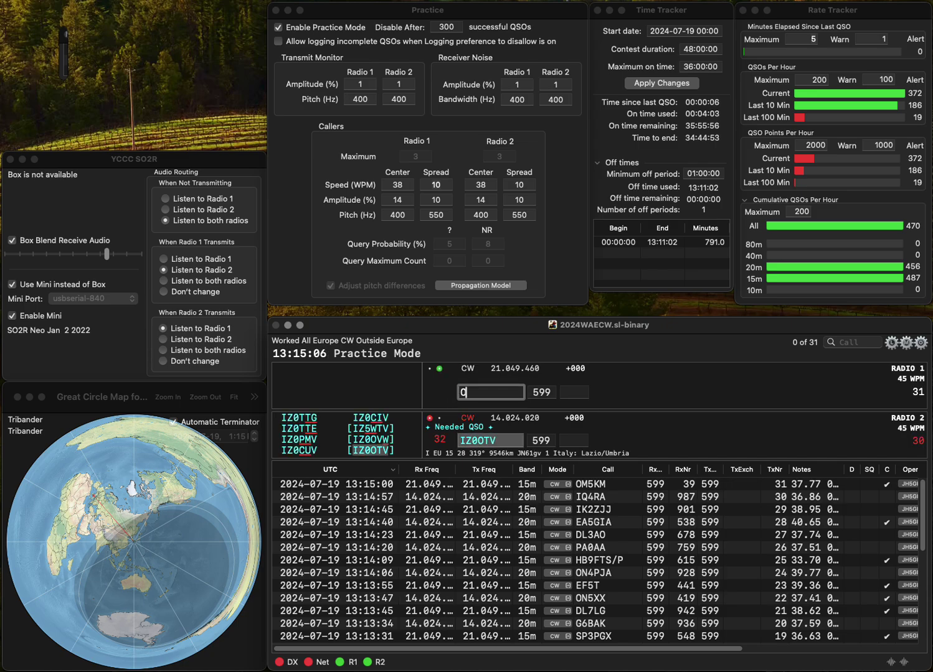
pyautogui.write('OH3')
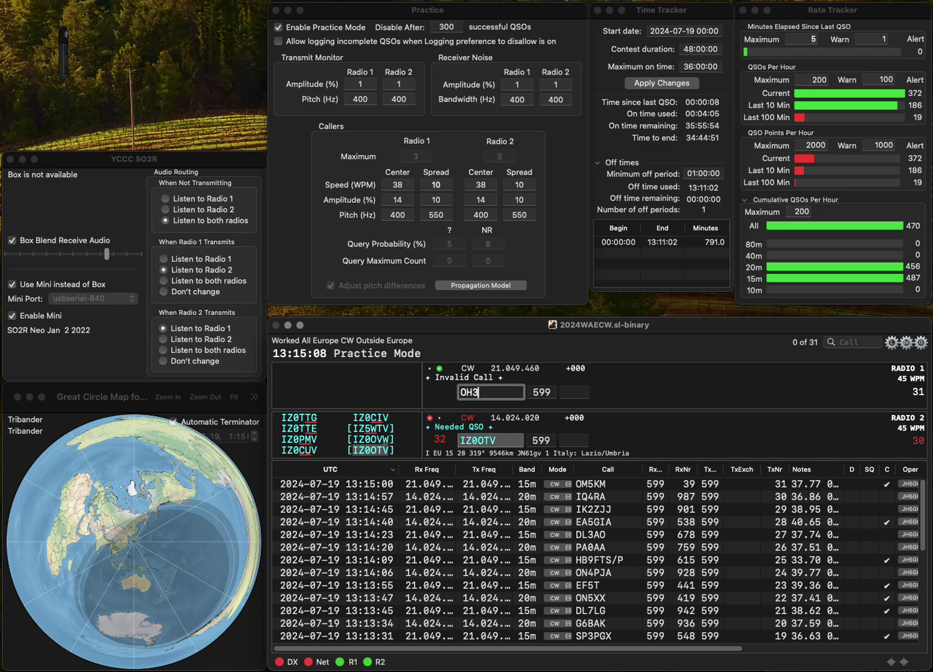
pyautogui.write('CV')
pyautogui.press('Return')
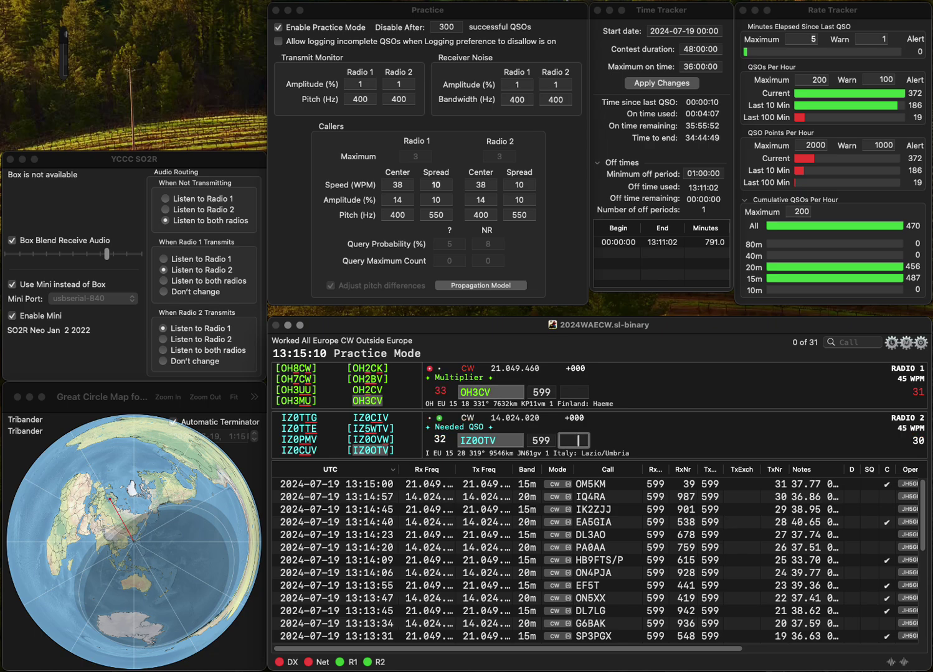
pyautogui.write('850')
pyautogui.press('Return')
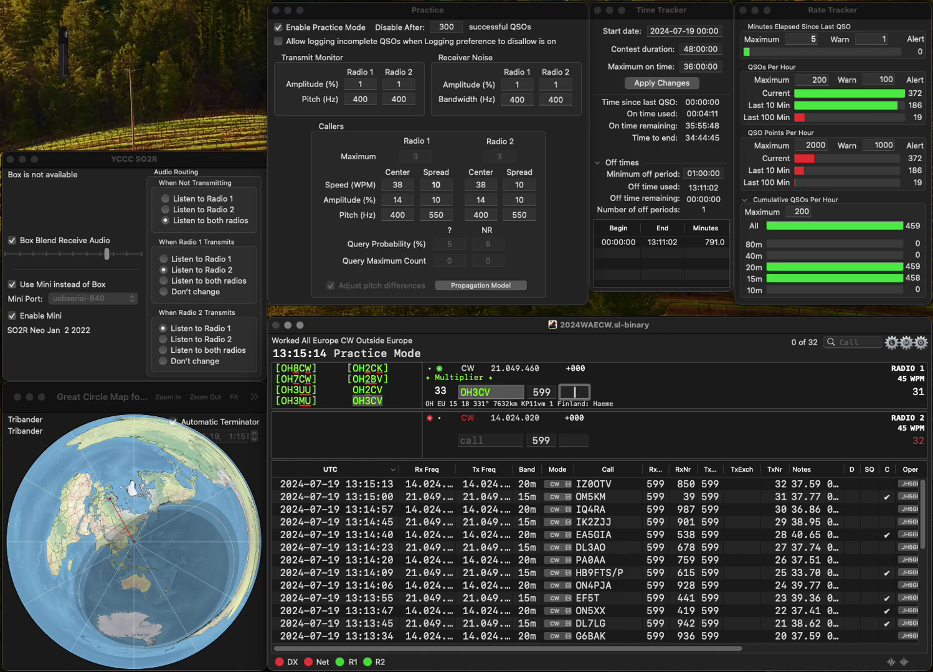
pyautogui.write('69')
pyautogui.press('Return')
pyautogui.write('FSI')
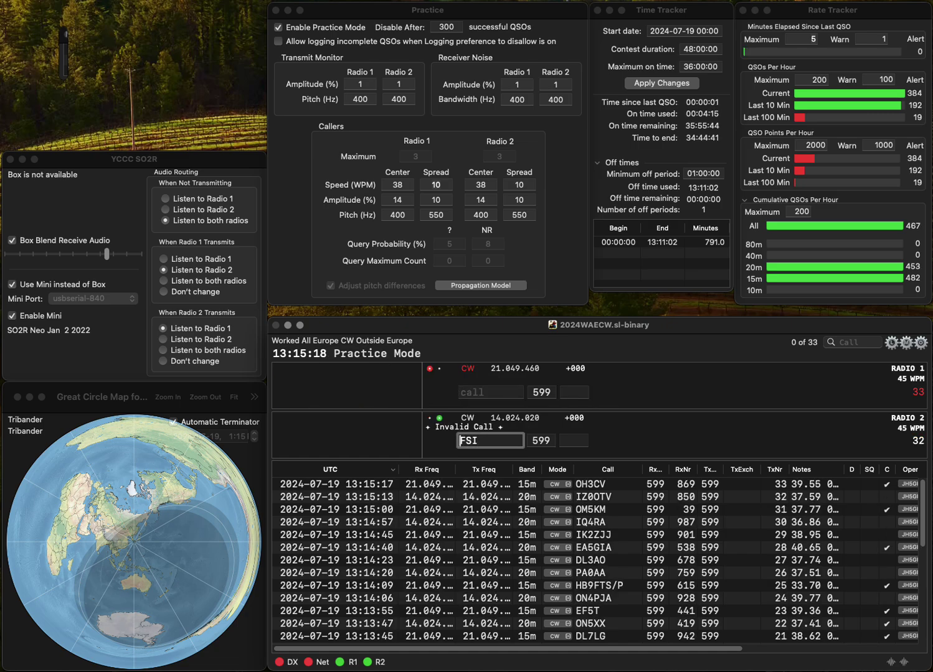
pyautogui.press('Left')
pyautogui.press('Left')
pyautogui.press('Left')
pyautogui.write('G5')
pyautogui.press('Return')
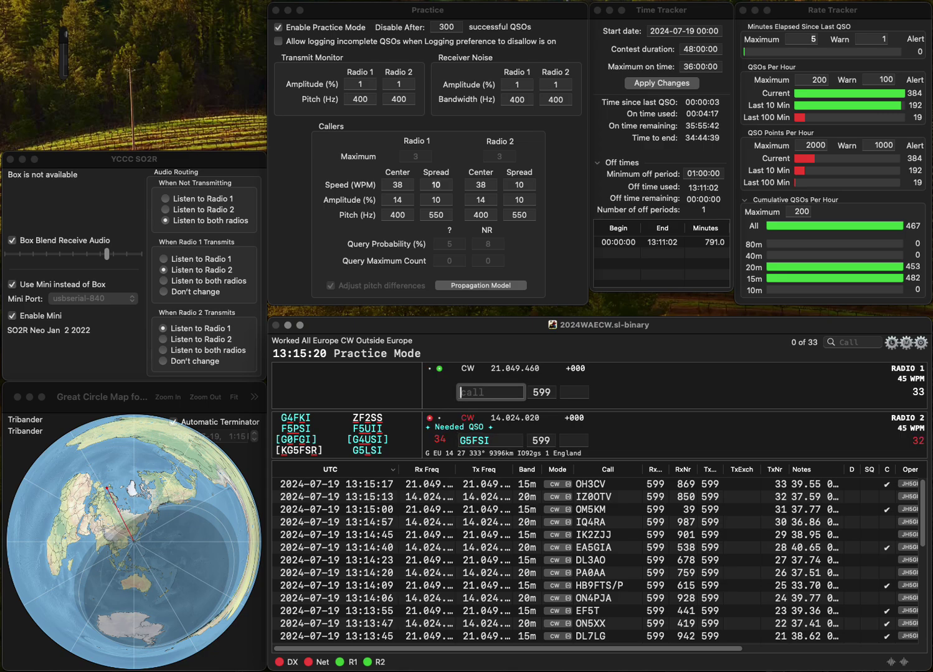
# Step: Enter the caller I43R on Radio 1 and send the exchange
pyautogui.write('IKV3')
pyautogui.press('BackSpace')
pyautogui.press('BackSpace')
pyautogui.press('BackSpace')
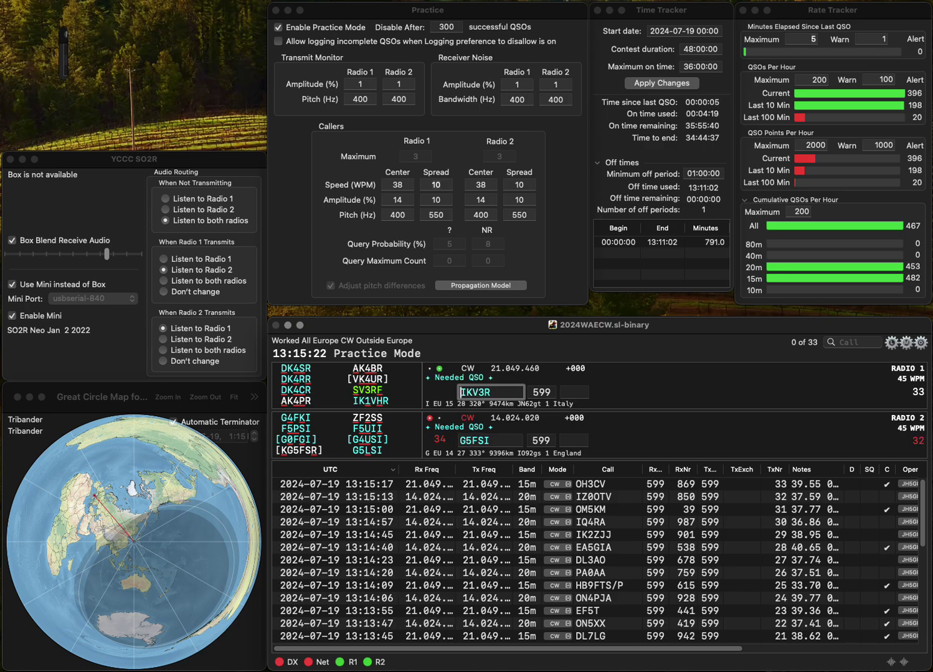
pyautogui.write('43R')
pyautogui.press('Return')
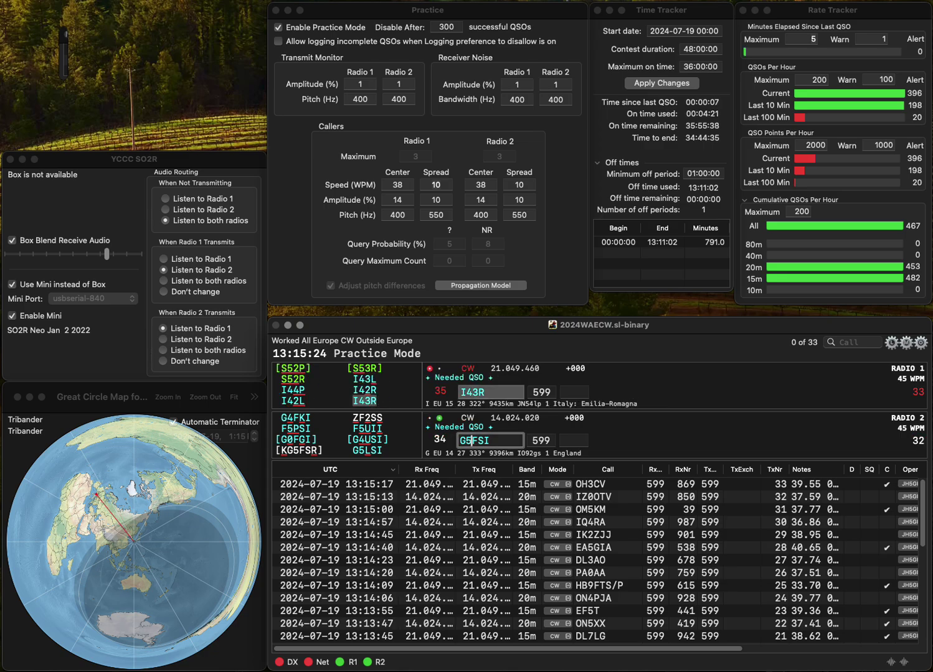
pyautogui.press('BackSpace')
pyautogui.write('4')
pyautogui.press('Right')
pyautogui.press('Delete')
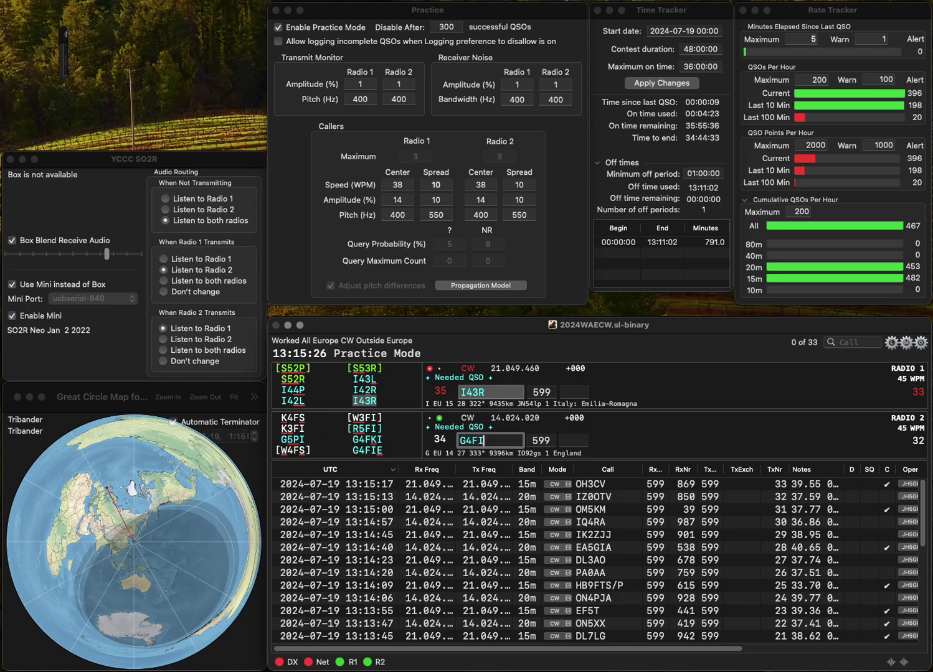
pyautogui.press('Return')
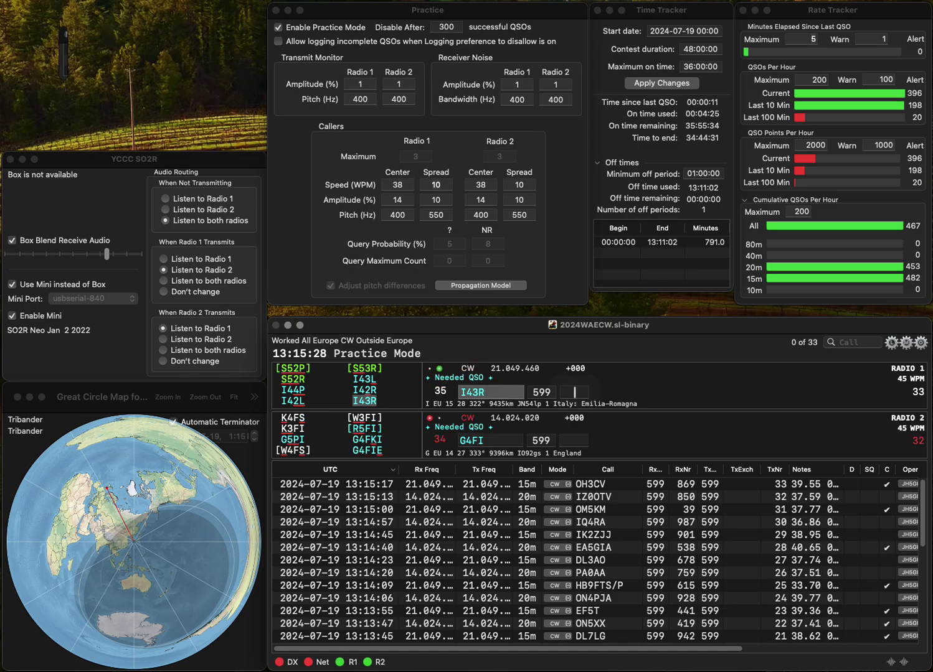
pyautogui.write('856')
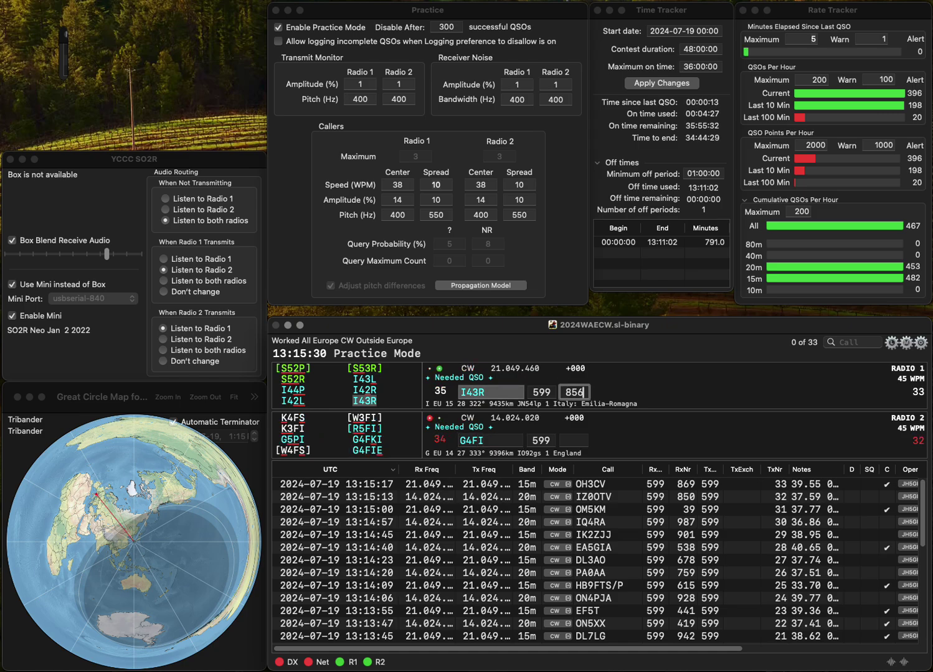
pyautogui.press('Return')
# Step: Correct the Radio 2 call to G4USI and enter the caller G4GOA on Radio 1, sending the exchange to each
pyautogui.press('BackSpace')
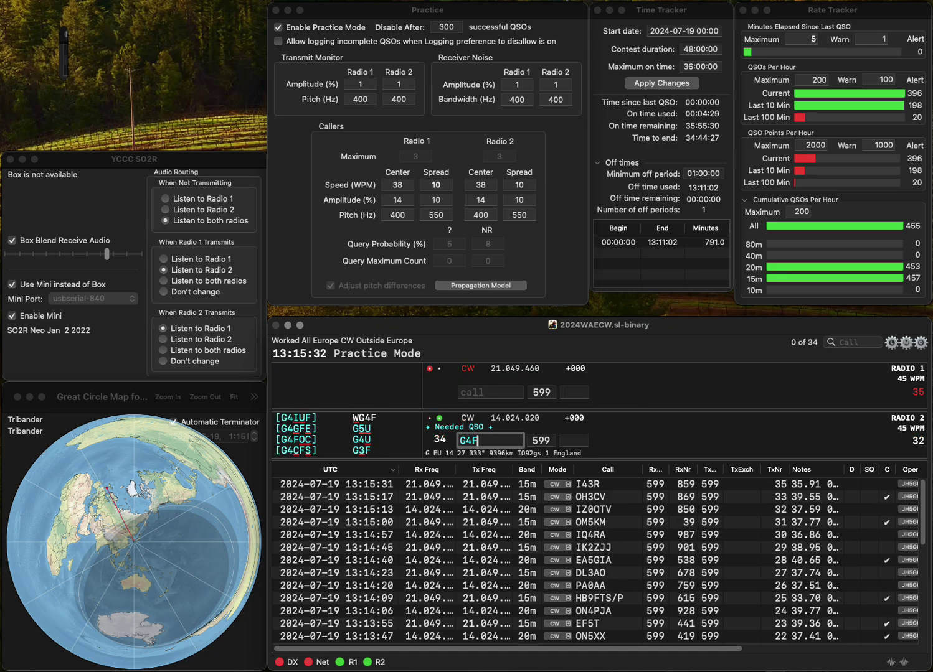
pyautogui.press('BackSpace')
pyautogui.write('USI')
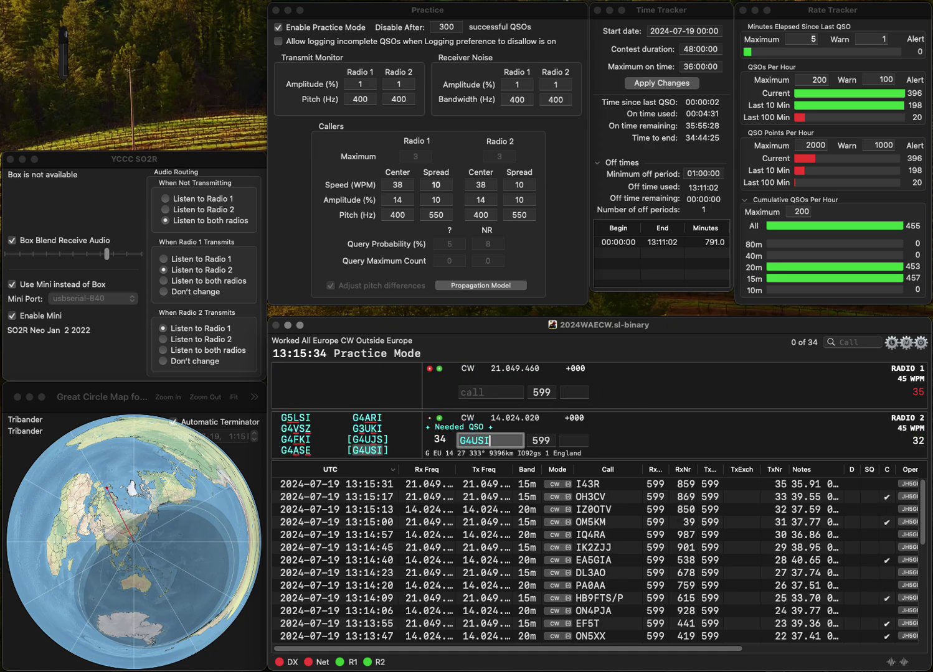
pyautogui.press('Return')
pyautogui.write('G4GOA')
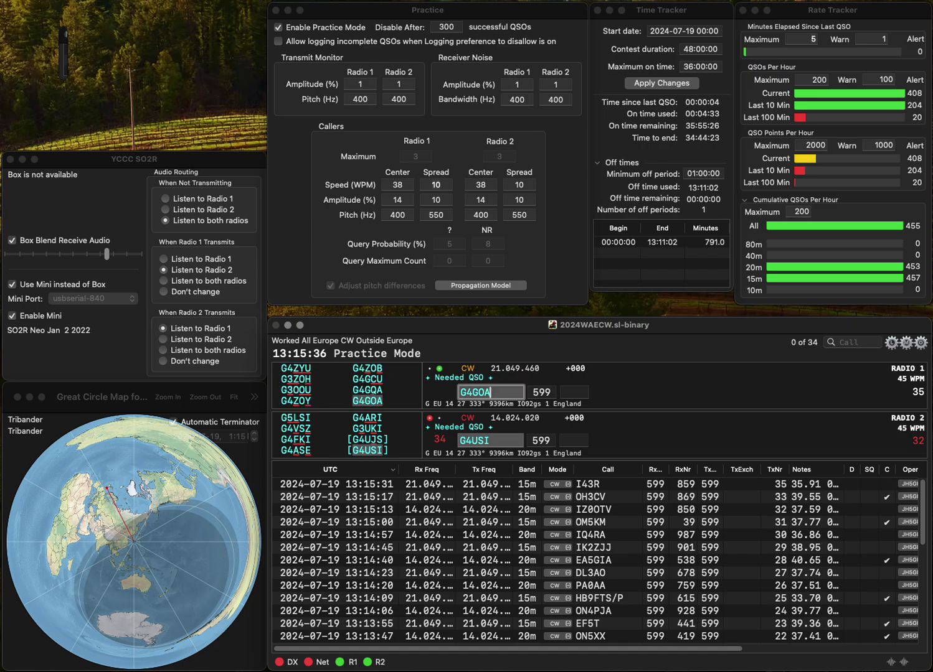
pyautogui.press('Return')
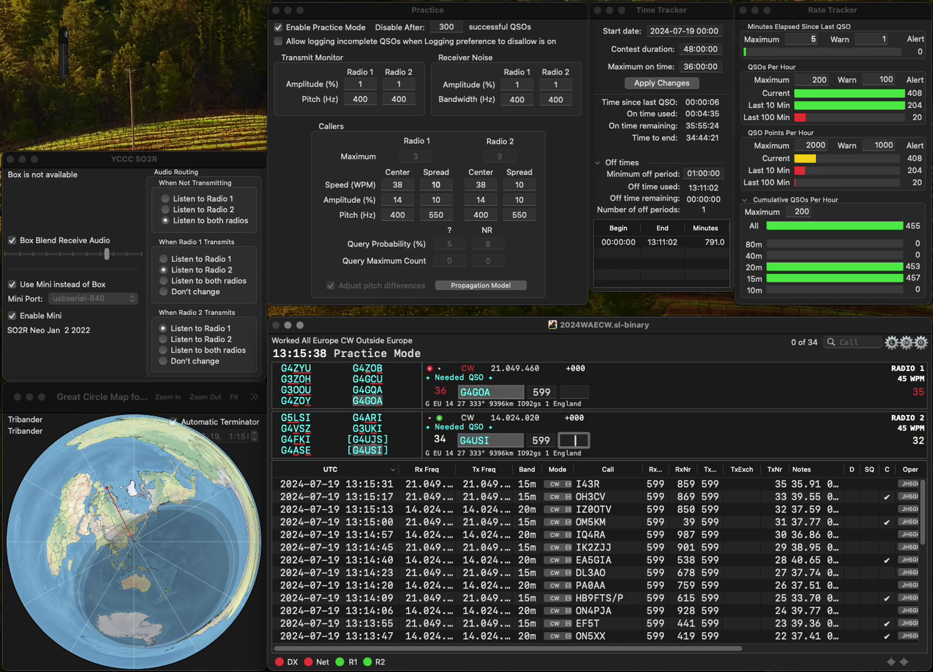
pyautogui.write('311')
pyautogui.press('Return')
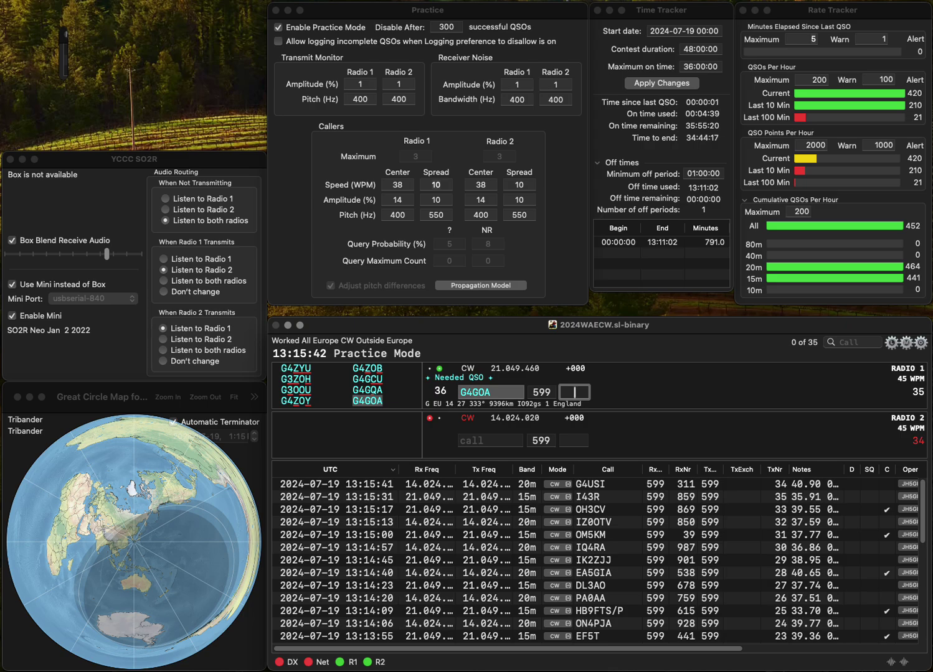
pyautogui.write('131')
pyautogui.press('Return')
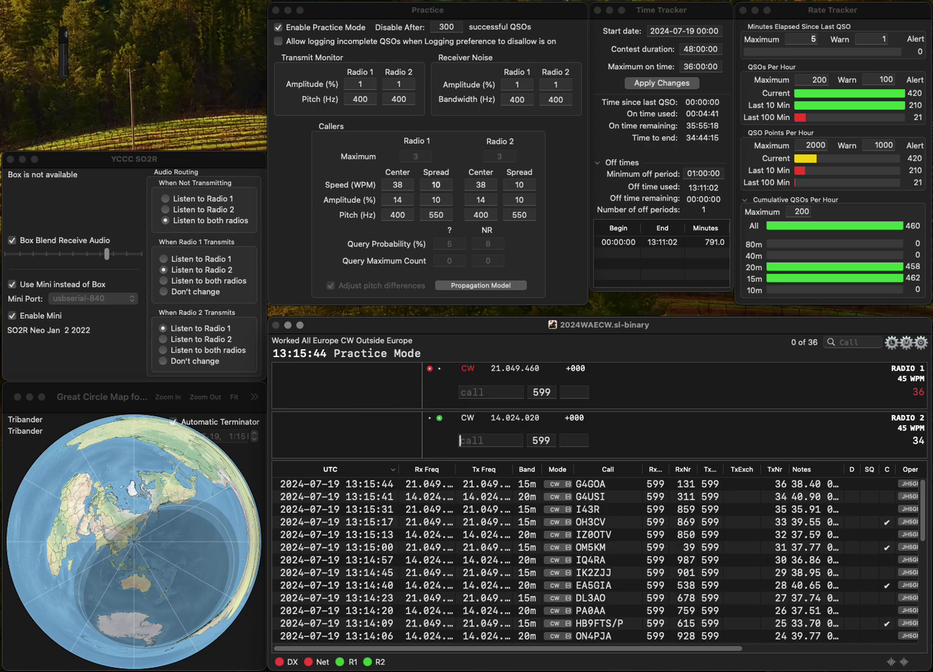
pyautogui.write('F5GPE')
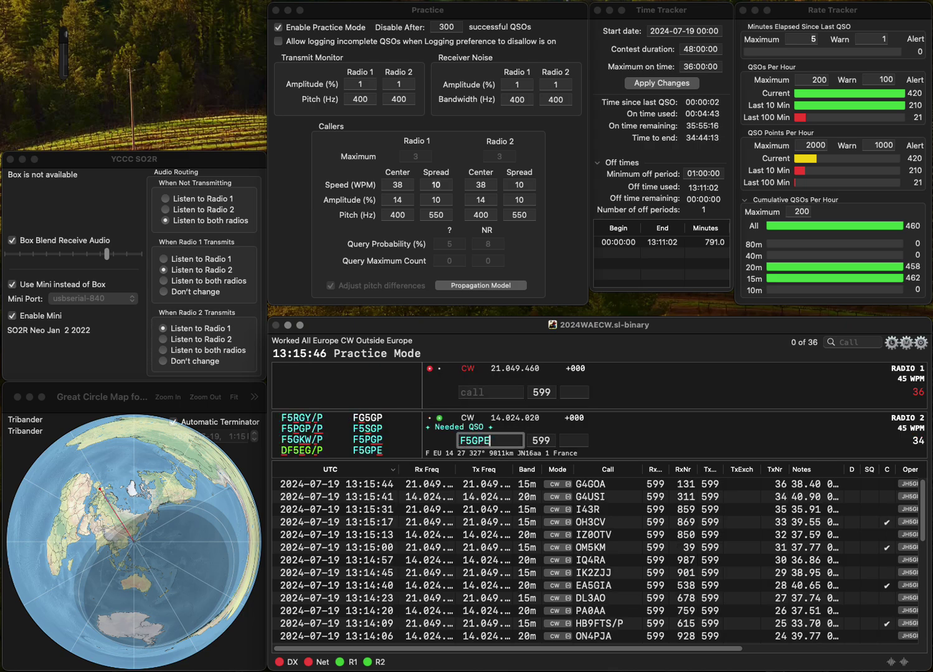
pyautogui.press('Return')
pyautogui.write('DL2')
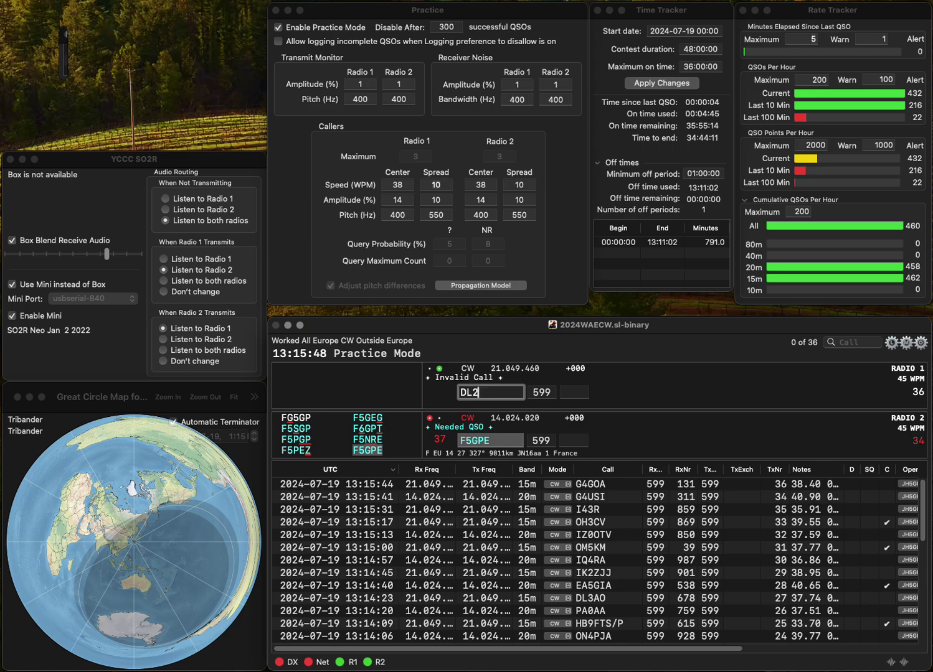
pyautogui.write('HWI')
pyautogui.press('Return')
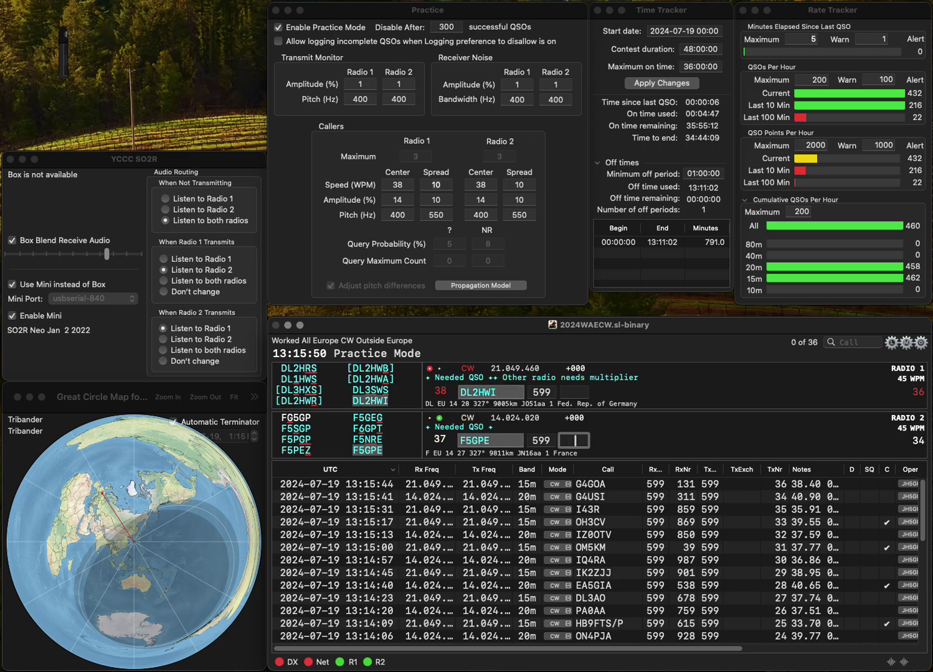
pyautogui.write('806')
pyautogui.press('Return')
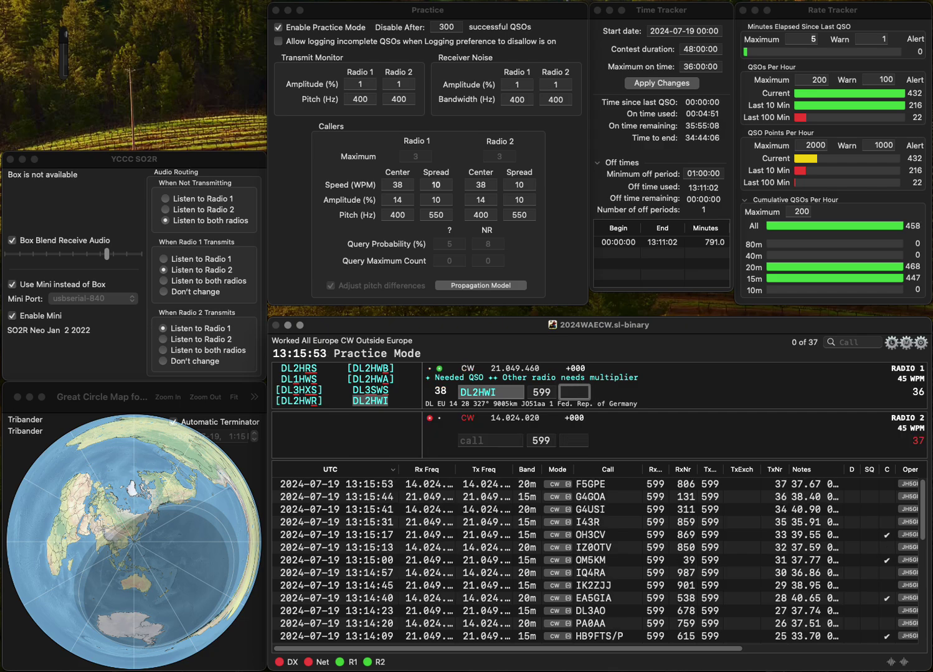
pyautogui.write('14')
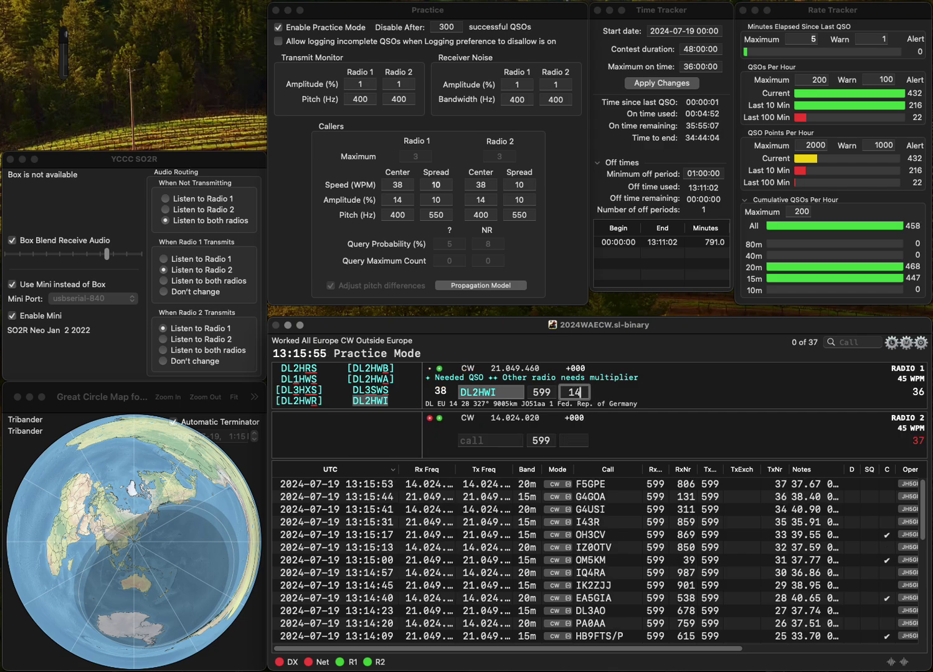
pyautogui.write('1')
pyautogui.press('Return')
pyautogui.write('IZ4A')
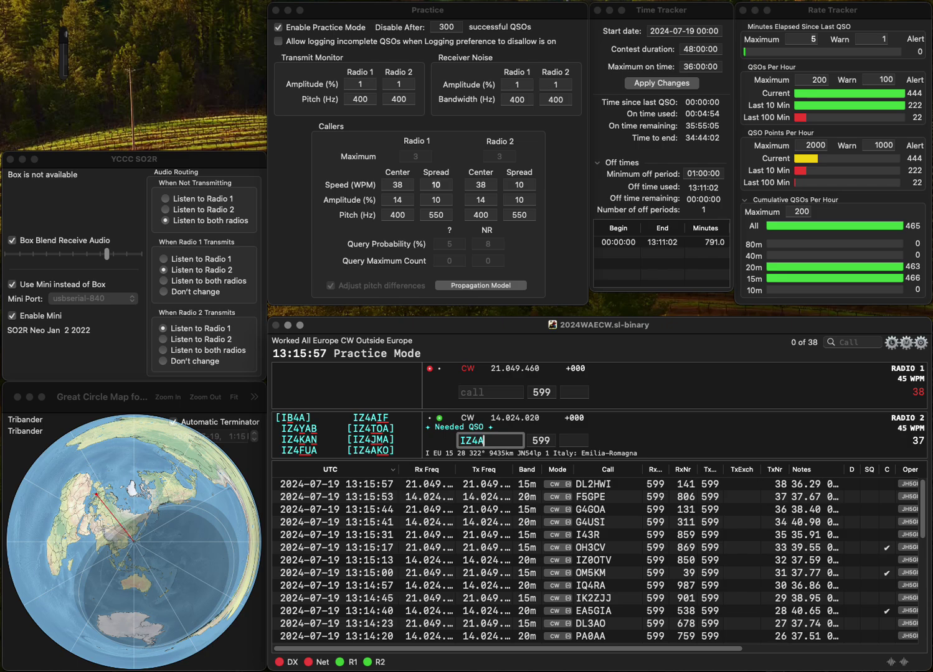
pyautogui.write('KO')
pyautogui.press('Return')
pyautogui.write('I')
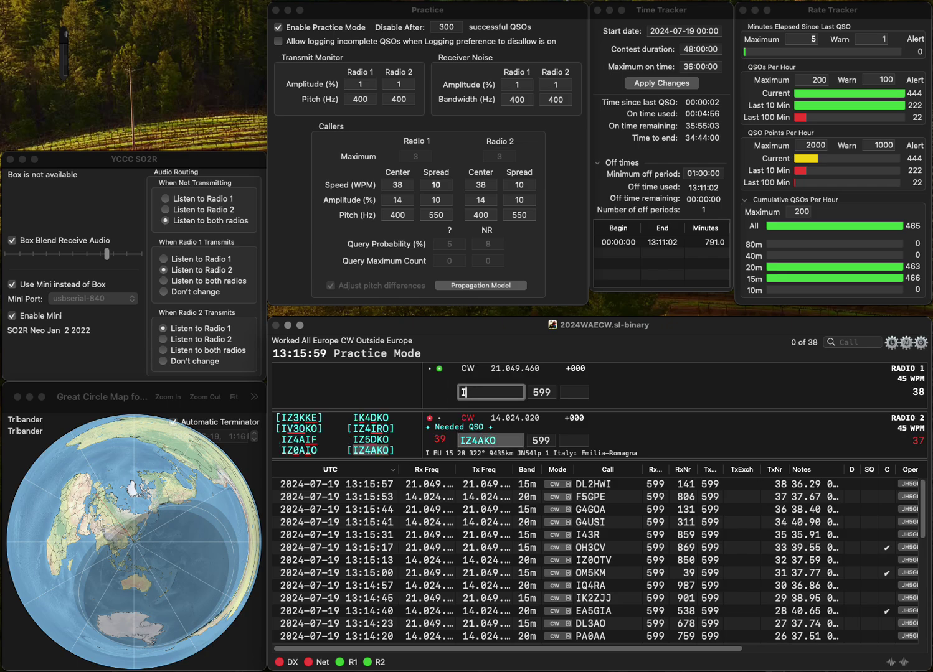
pyautogui.write('I0Y')
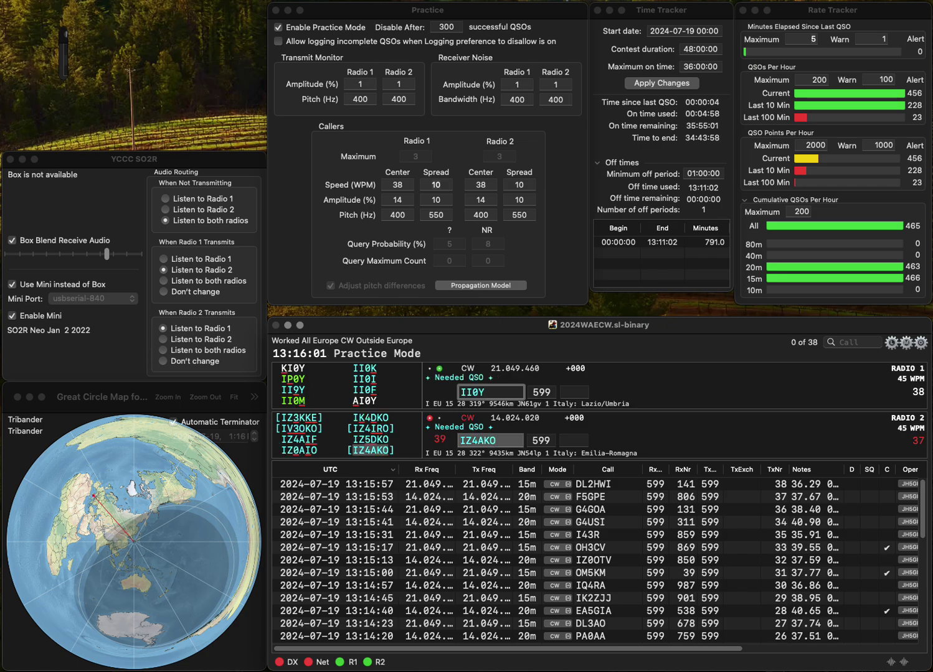
pyautogui.press('Return')
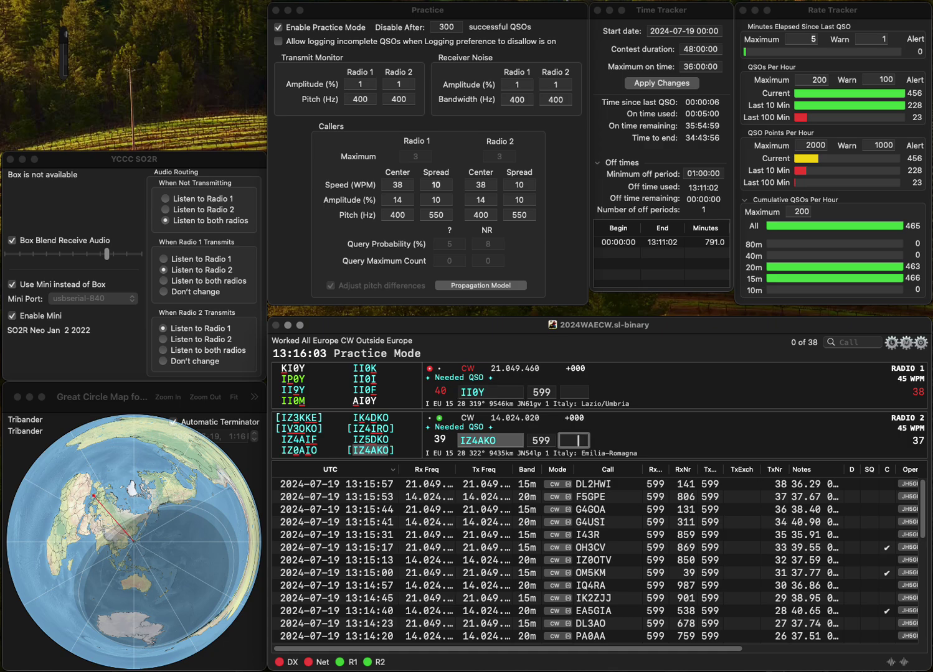
pyautogui.write('651')
pyautogui.press('Return')
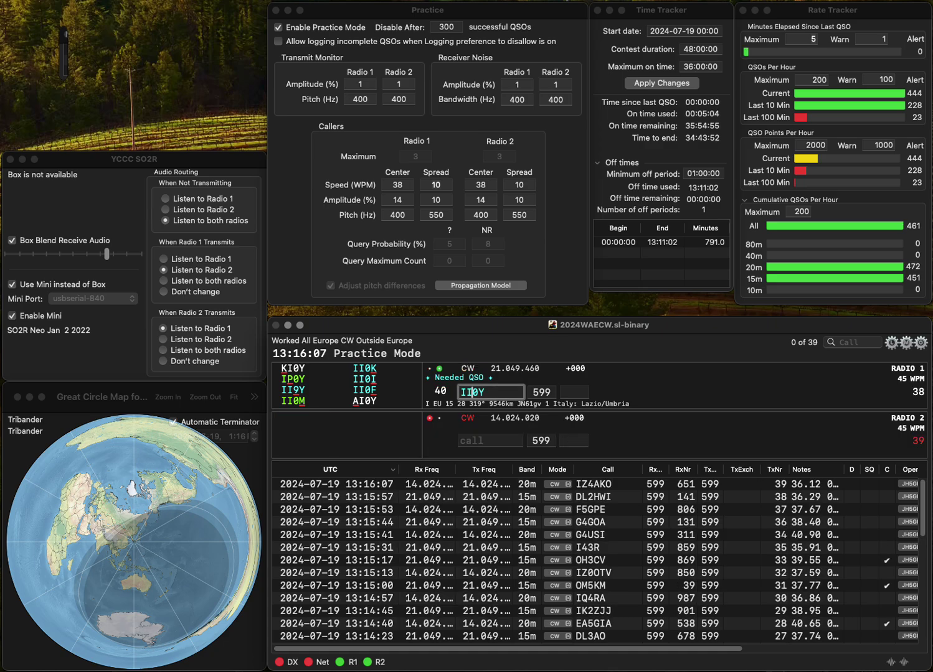
pyautogui.press('Delete')
pyautogui.write('9')
pyautogui.press('Return')
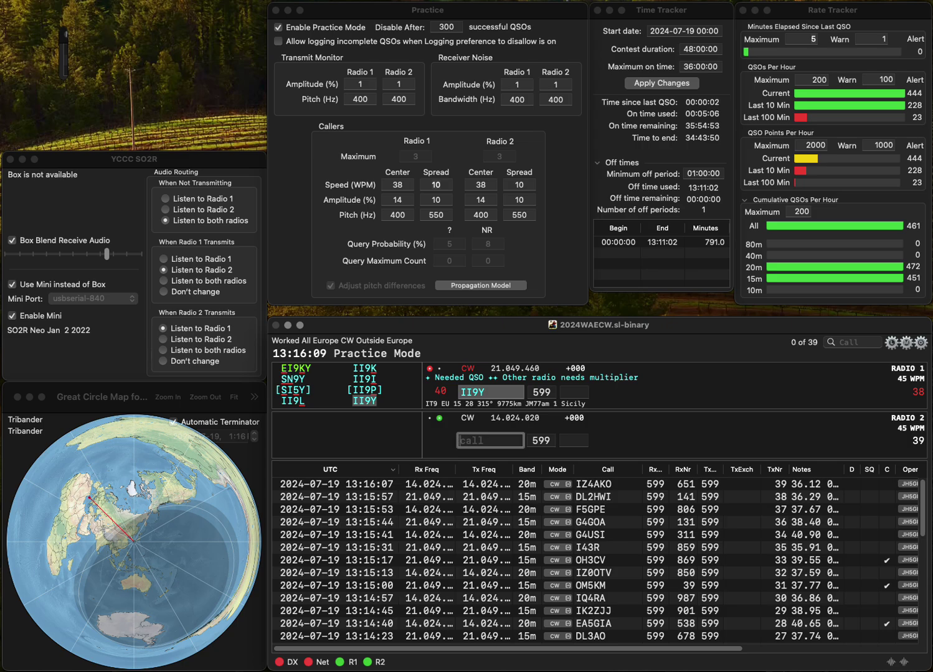
pyautogui.write('OE3XC')
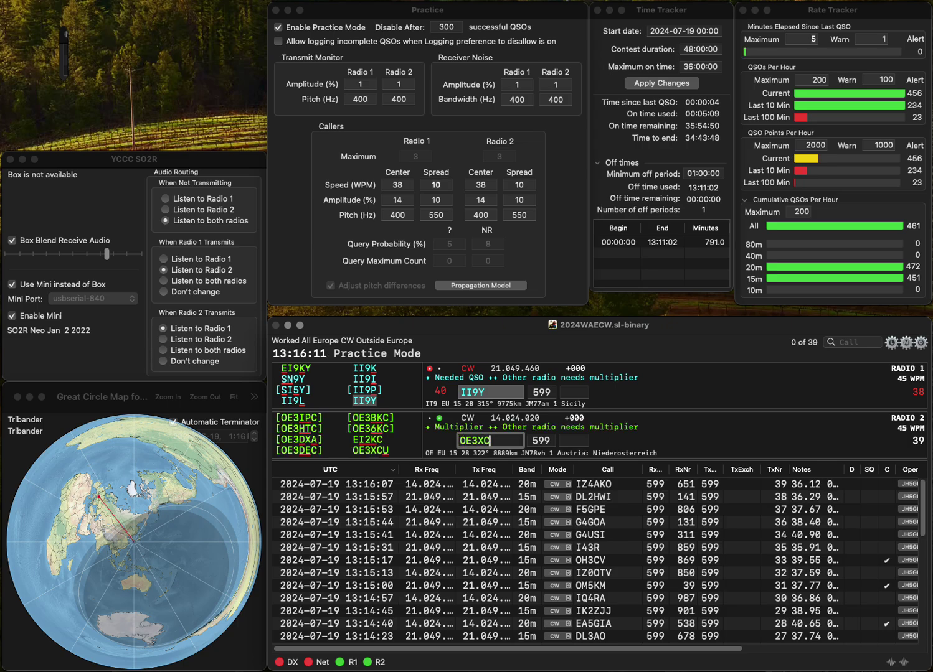
pyautogui.write('U')
pyautogui.press('Return')
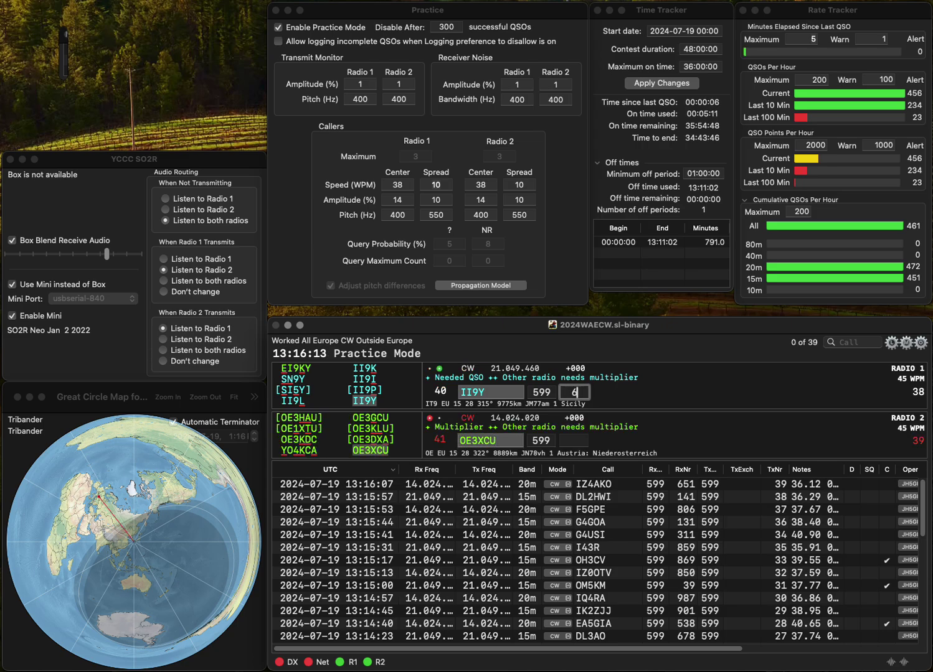
pyautogui.press('Return')
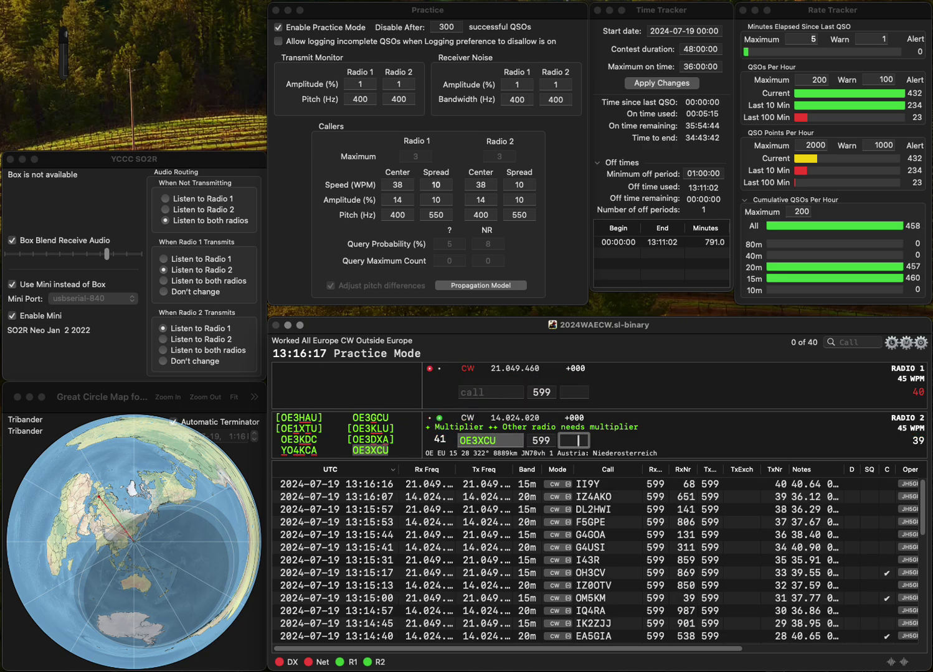
pyautogui.write('655')
pyautogui.press('Return')
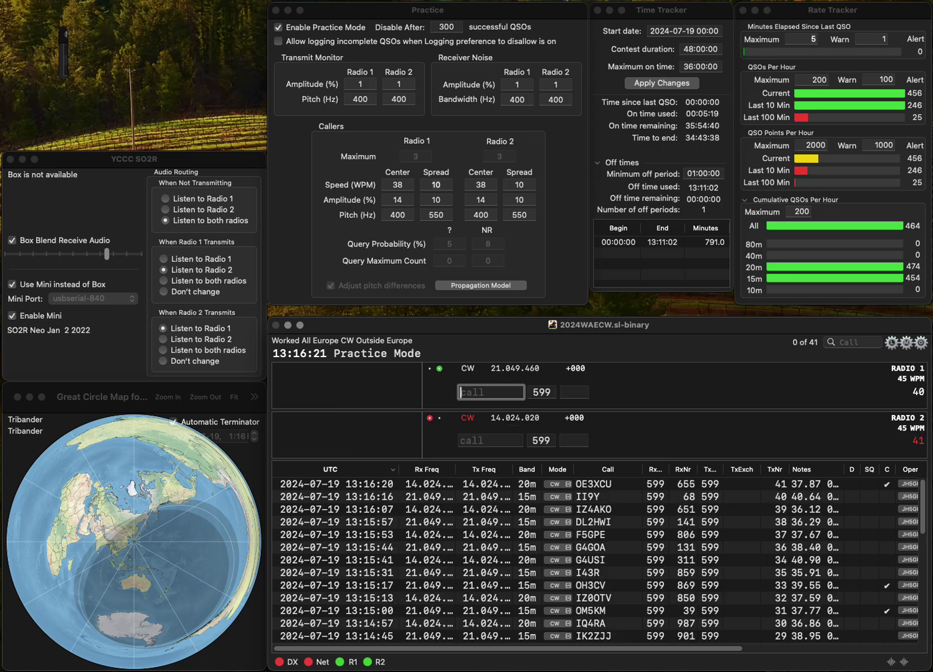
# Step: Enter the partial call 9L on Radio 1 and the caller R32MR on Radio 2, sending the exchange to each
pyautogui.write('9L')
pyautogui.press('Return')
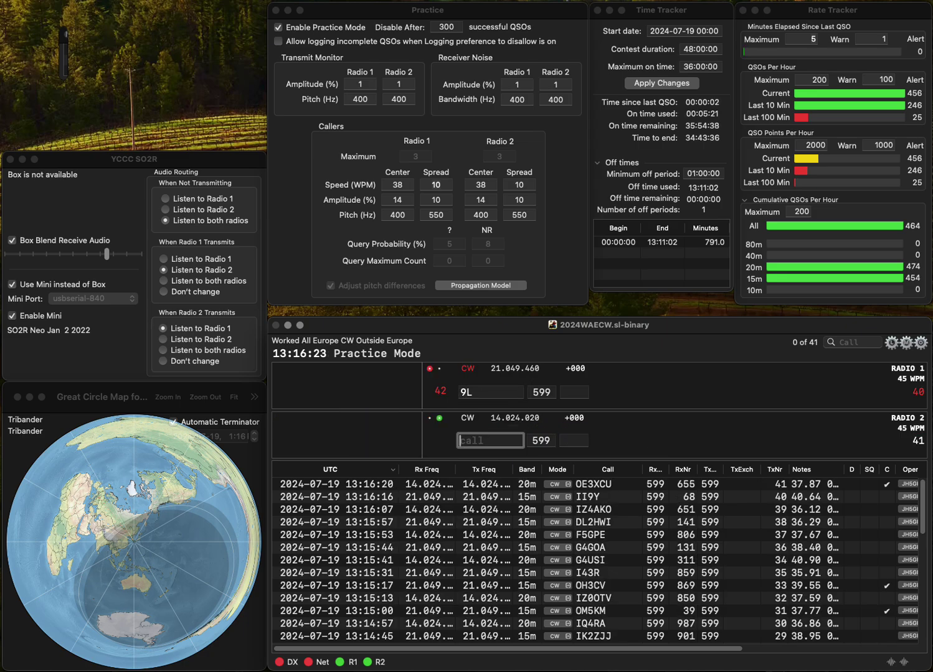
pyautogui.write('R32MR')
pyautogui.press('Return')
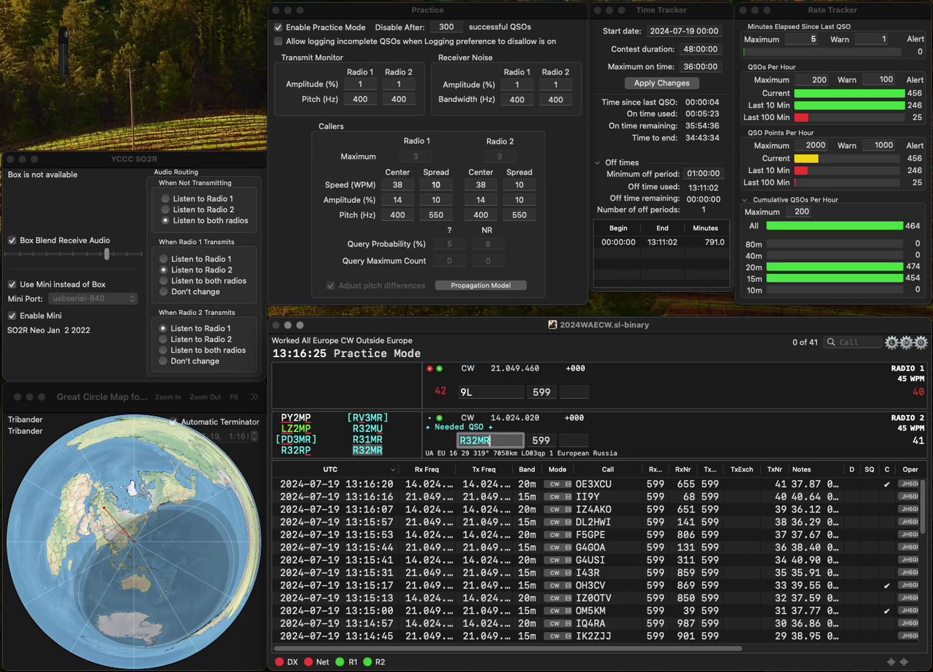
pyautogui.write('Z')
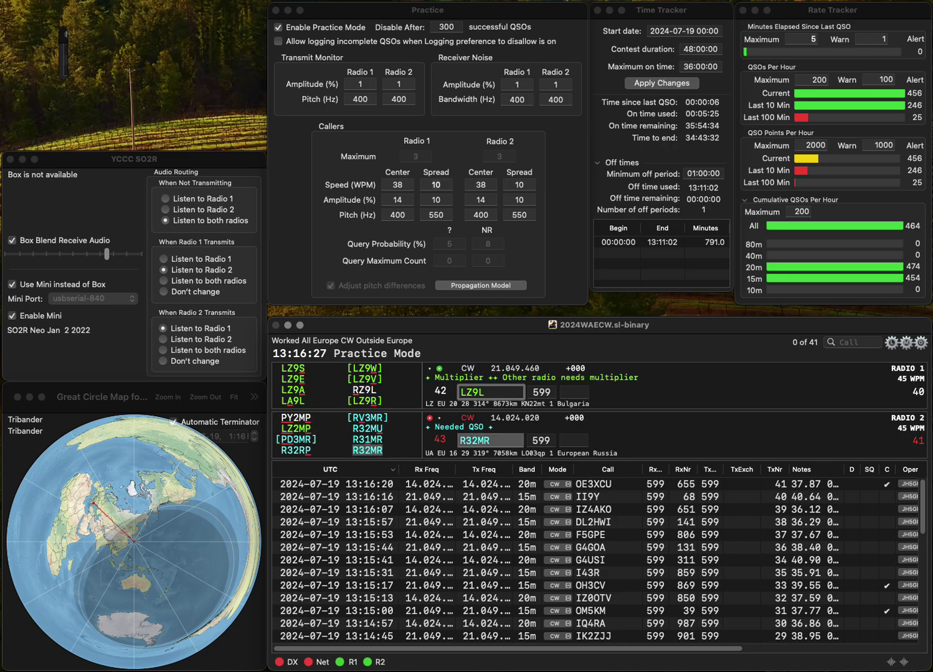
pyautogui.press('BackSpace')
pyautogui.write('A')
pyautogui.press('Return')
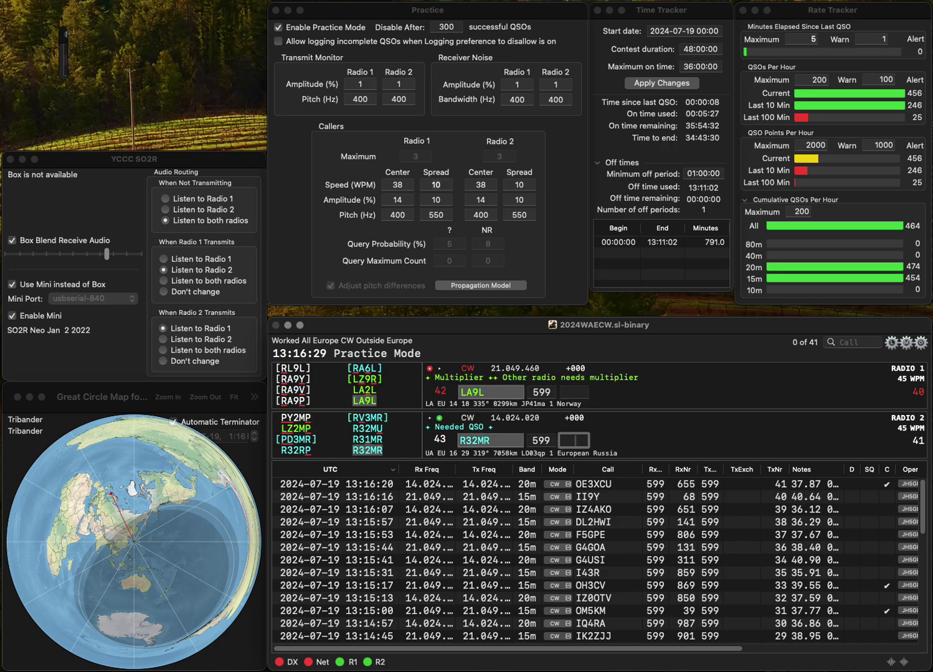
pyautogui.write('2')
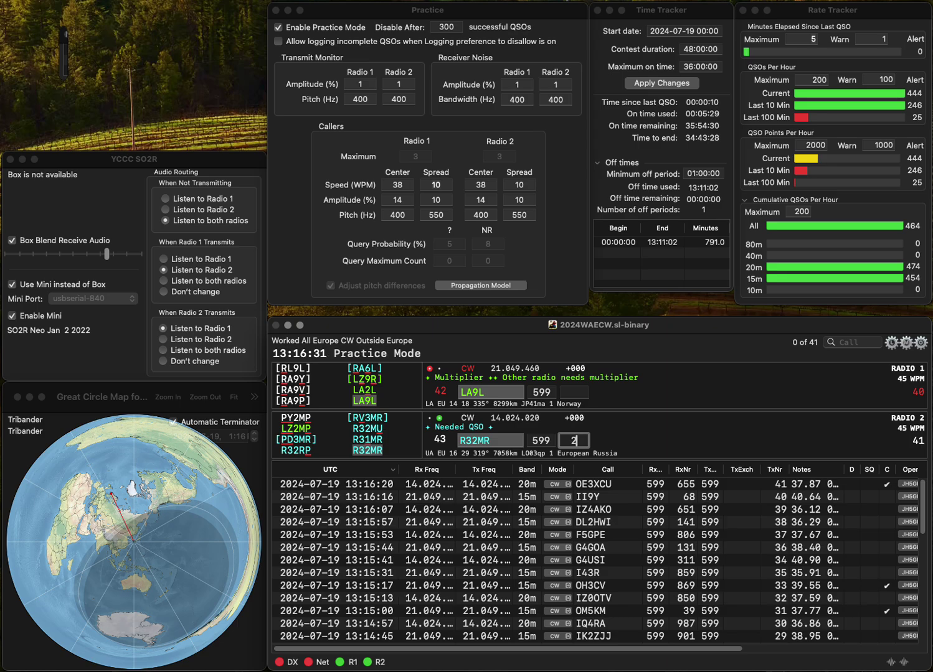
pyautogui.write('9')
pyautogui.press('Return')
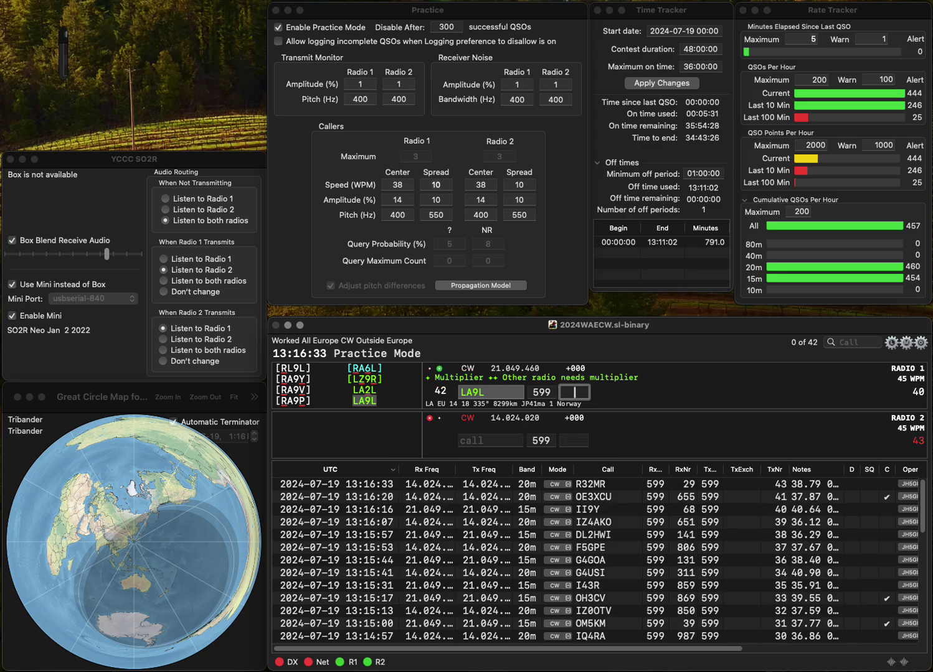
pyautogui.write('455')
pyautogui.press('Return')
# Step: Enter the callers PA1CC on Radio 2 and OP5T on Radio 1, sending the exchange to each
pyautogui.write('PA1C')
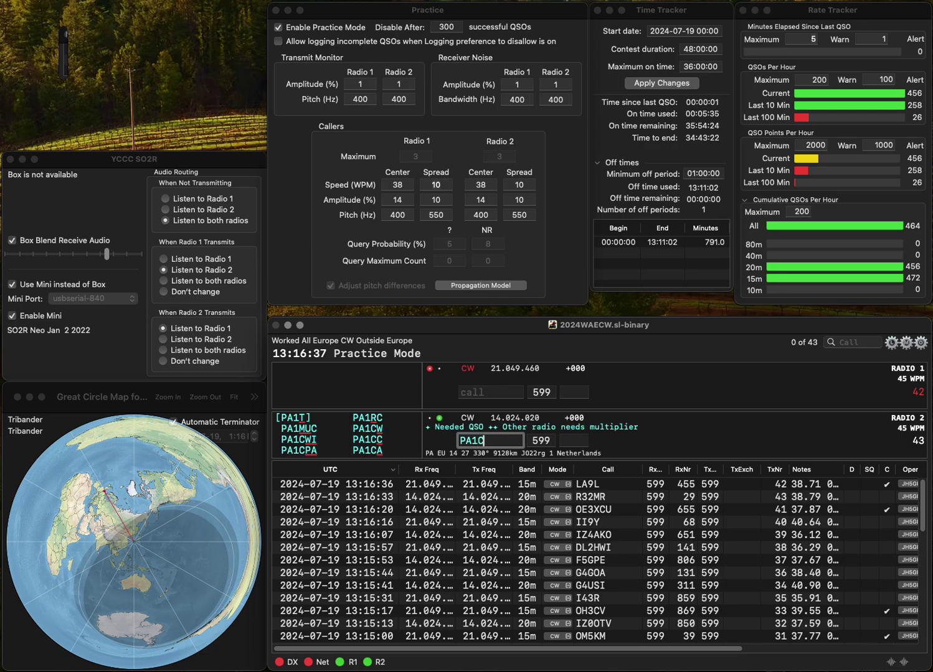
pyautogui.write('C')
pyautogui.press('Return')
pyautogui.write('O')
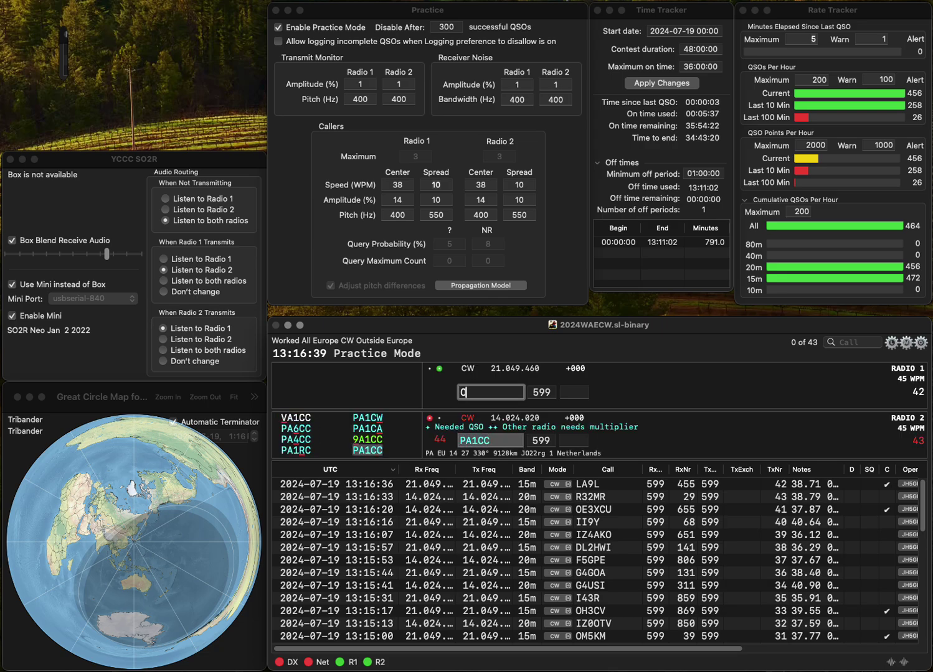
pyautogui.write('P5T')
pyautogui.press('Return')
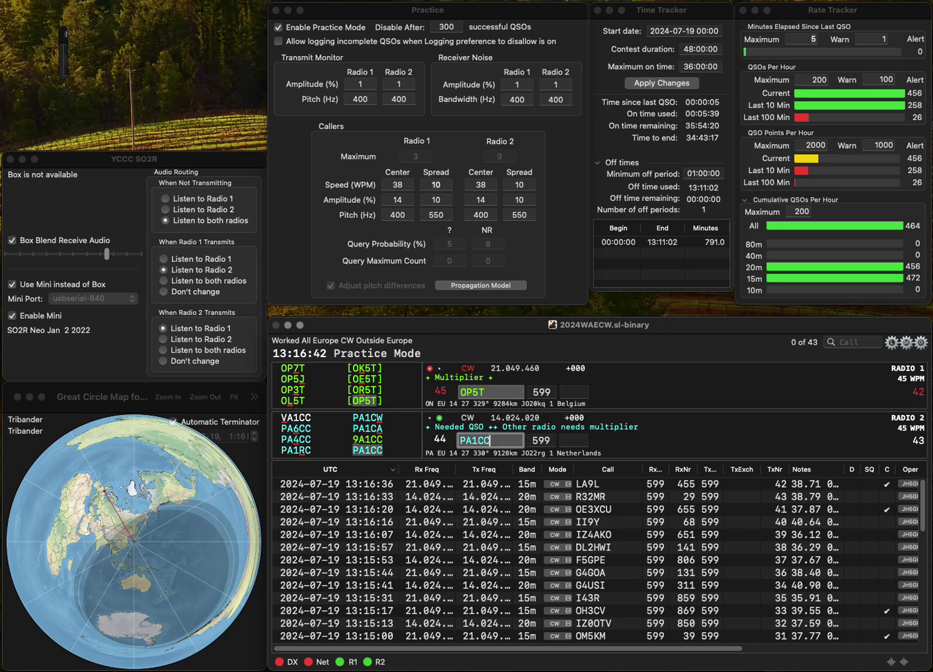
pyautogui.press('space')
pyautogui.write('1')
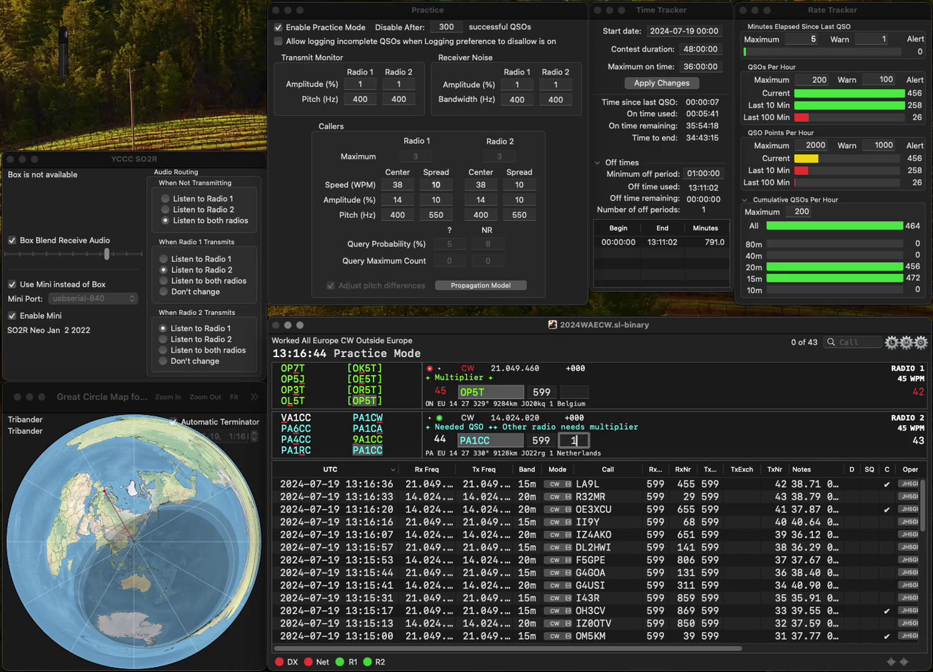
pyautogui.write('19')
pyautogui.press('Return')
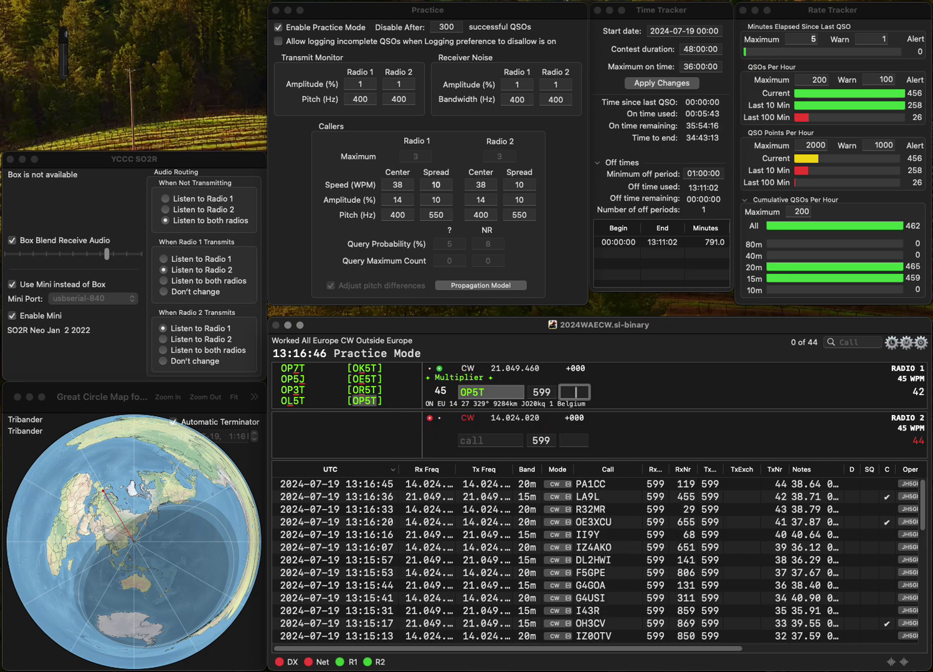
pyautogui.write('332')
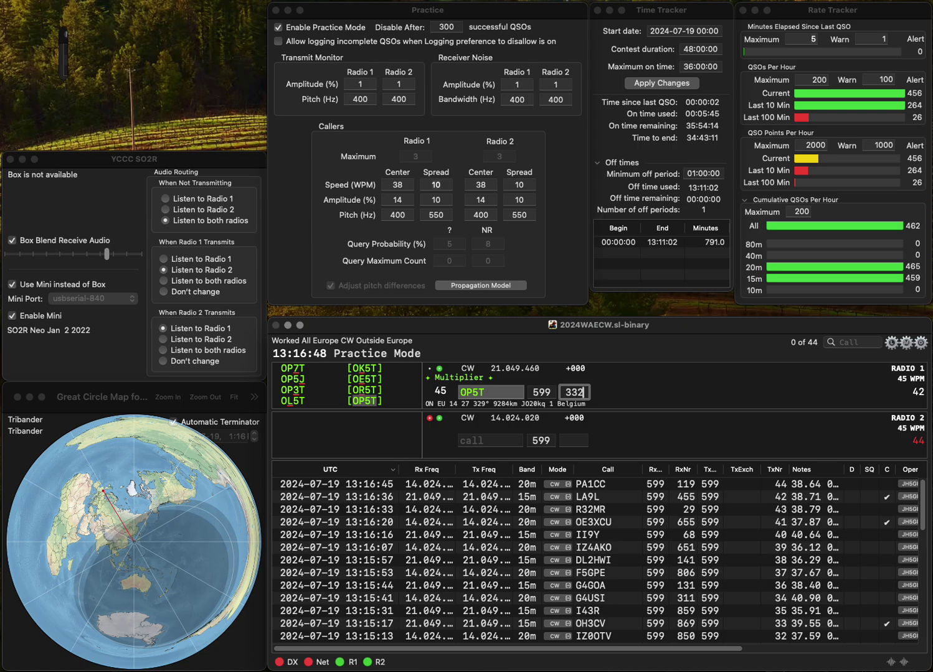
pyautogui.press('Return')
pyautogui.write('DL2WZ')
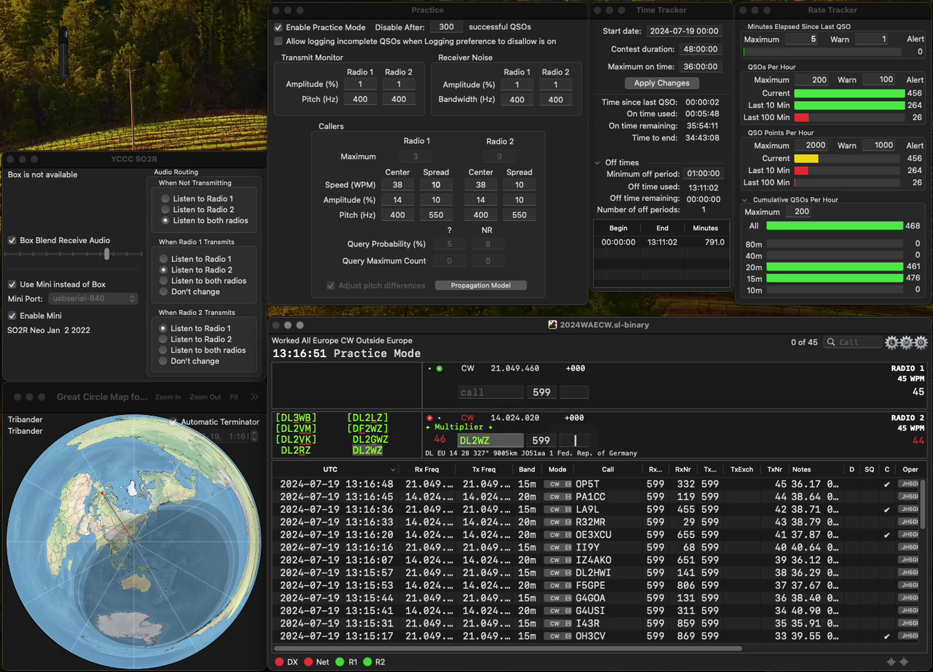
pyautogui.press('Return')
pyautogui.write('G')
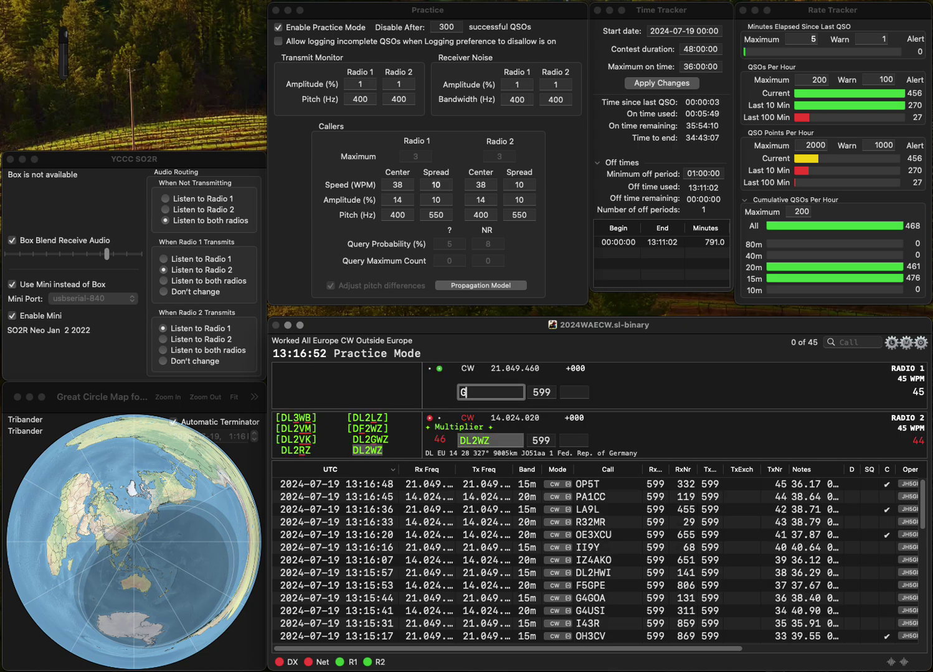
pyautogui.write('8IBO')
pyautogui.press('Return')
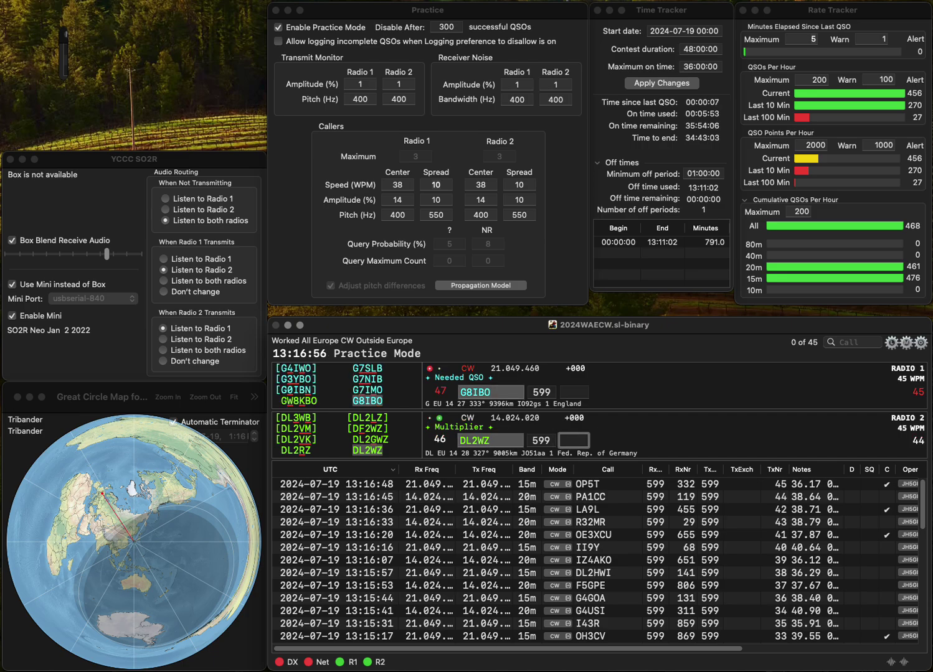
pyautogui.write('776')
pyautogui.press('Return')
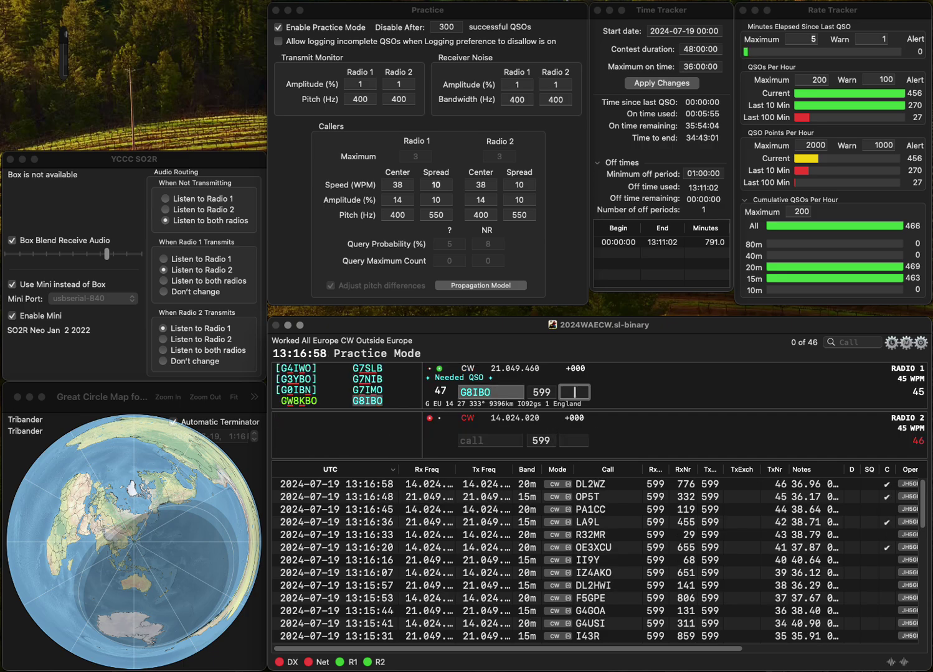
pyautogui.write('98')
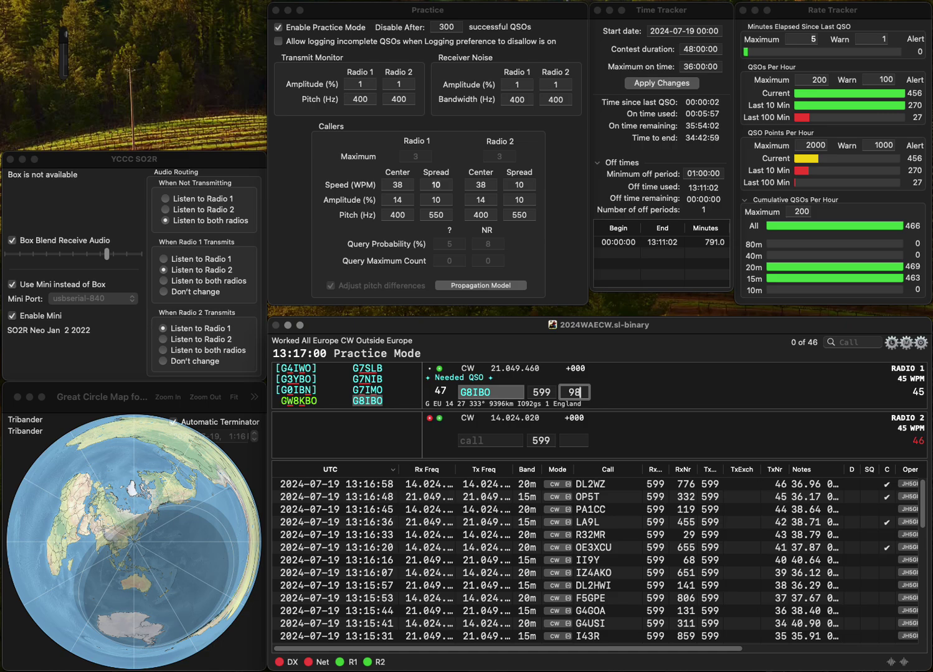
pyautogui.write('0')
pyautogui.press('Return')
pyautogui.write('1')
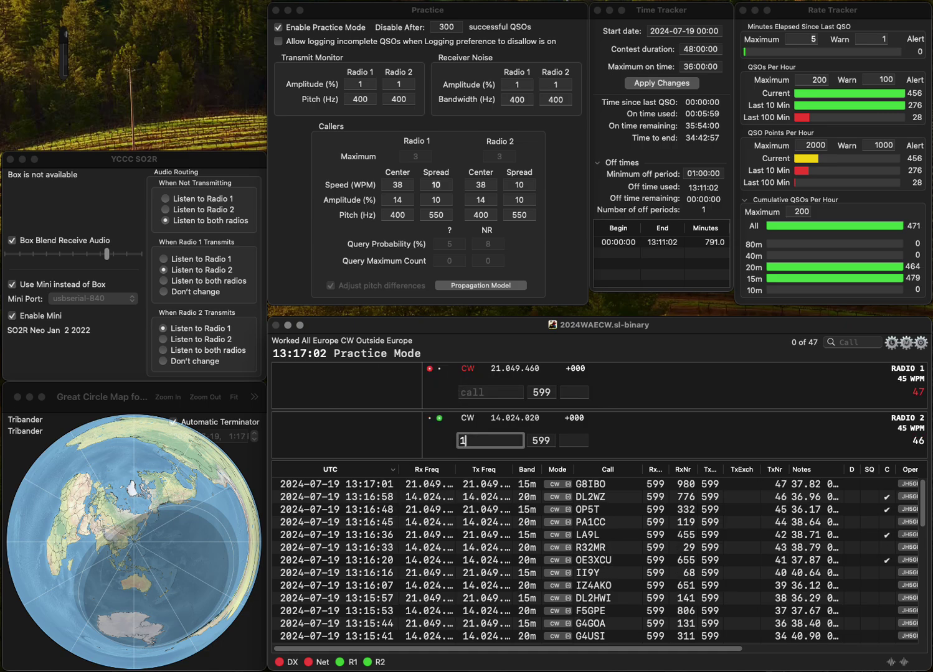
pyautogui.write('JTA')
pyautogui.press('Return')
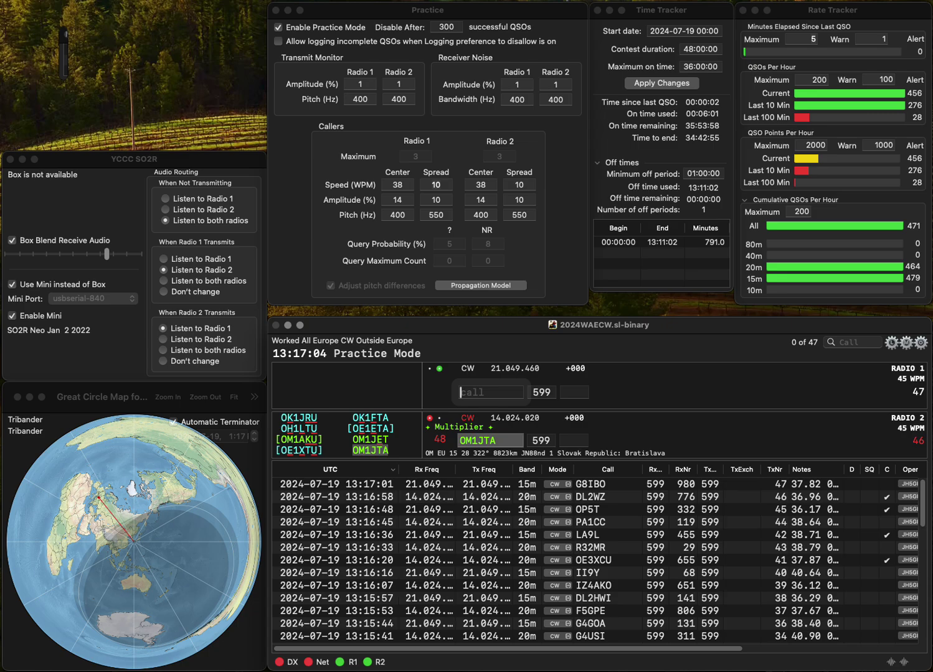
pyautogui.write('IK5AFJ')
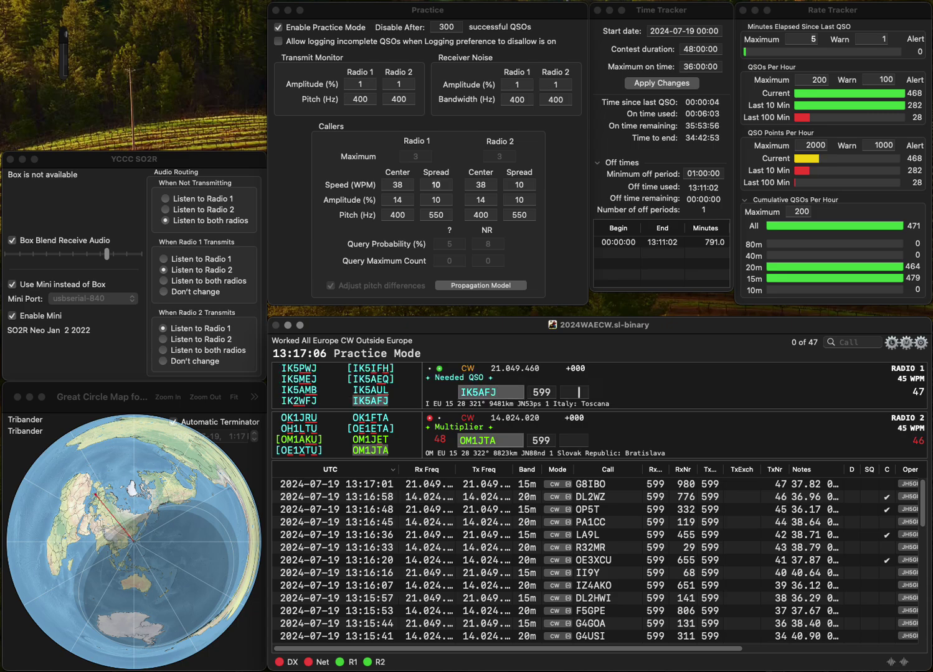
pyautogui.press('Return')
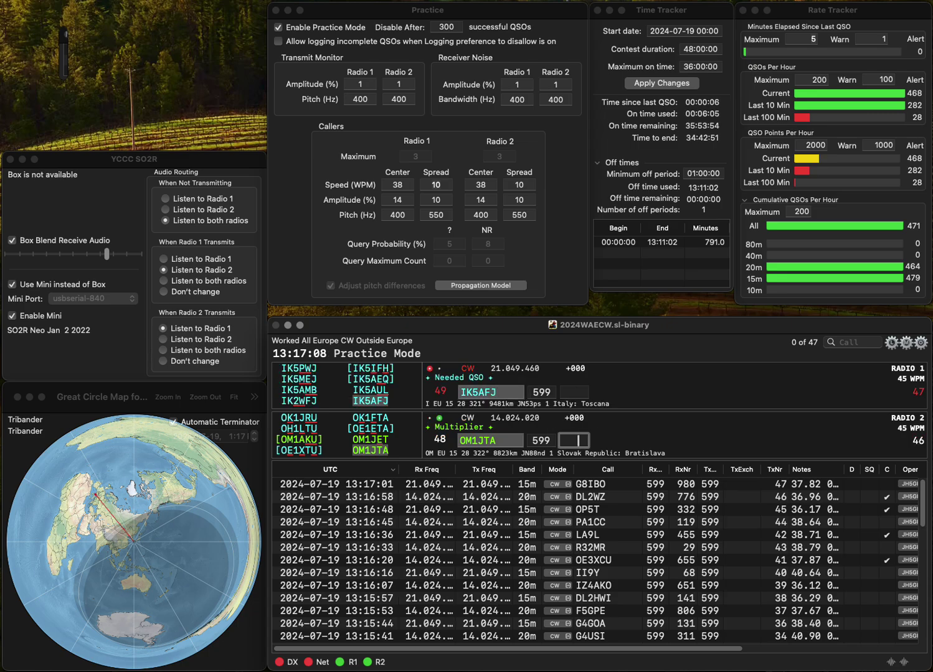
pyautogui.write('849')
pyautogui.press('Return')
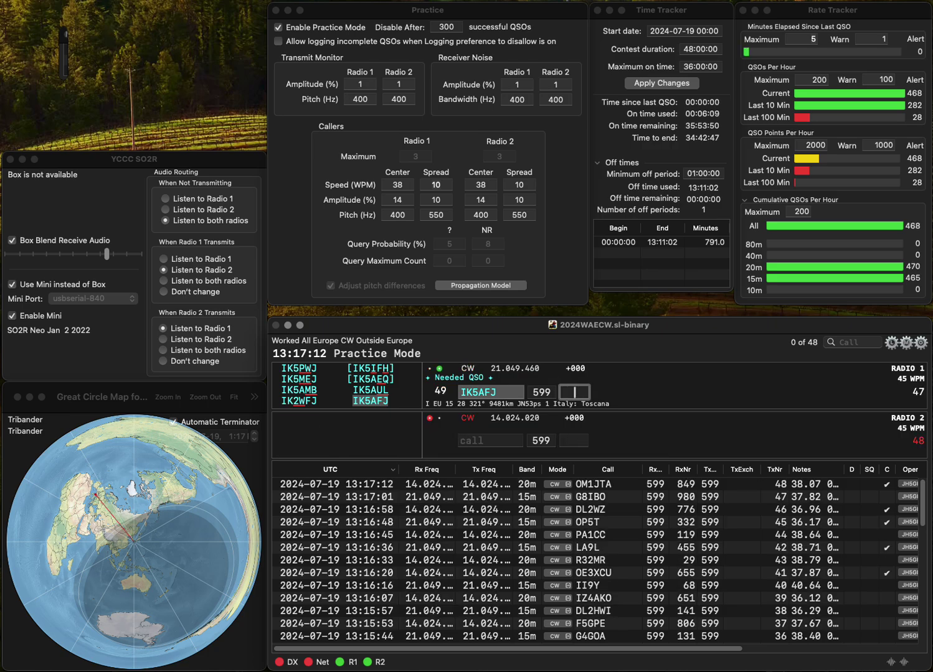
pyautogui.write('284')
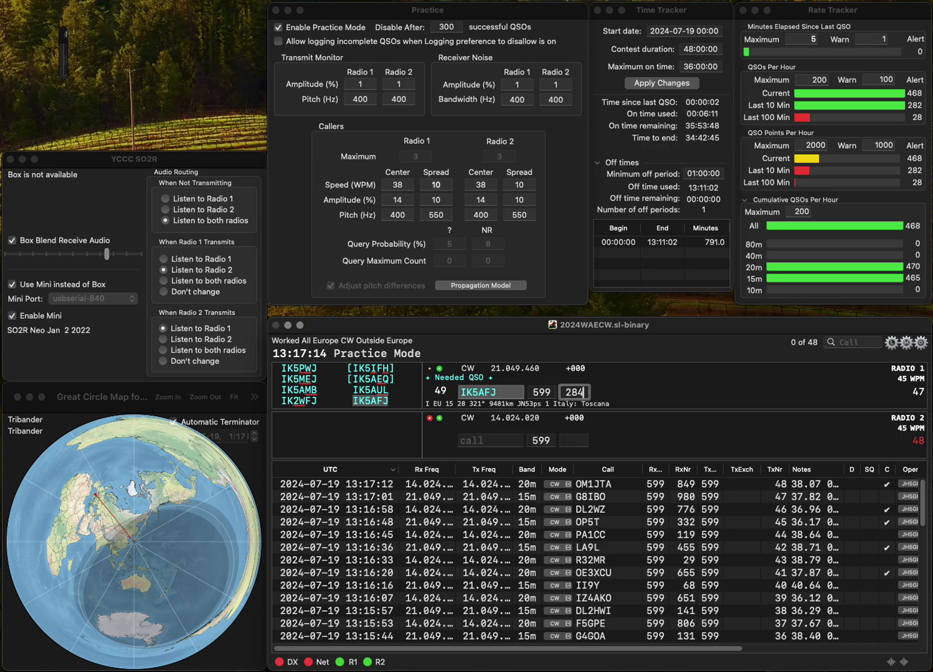
pyautogui.press('Return')
pyautogui.write('M1FSD')
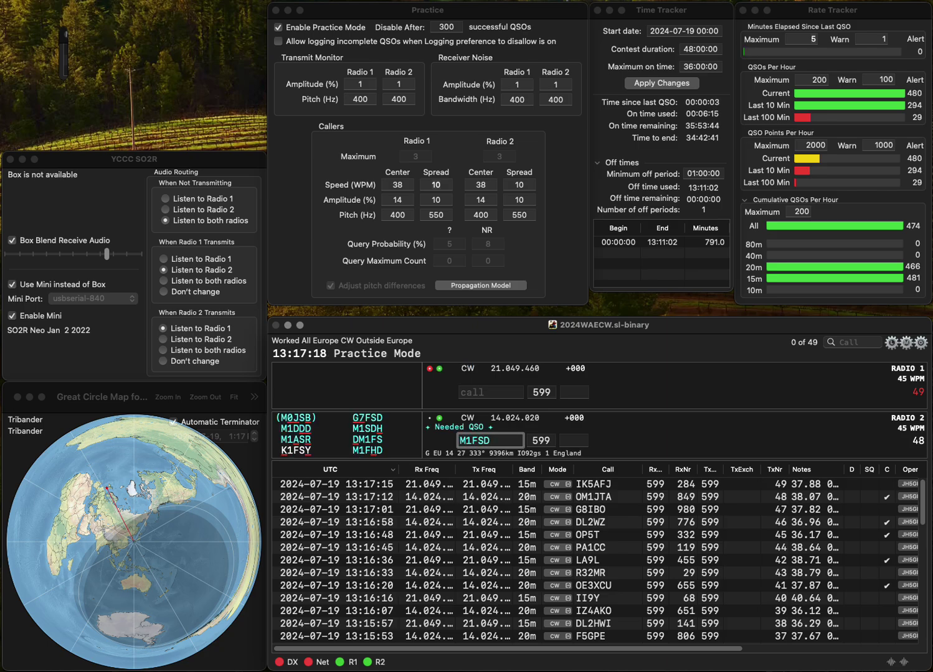
pyautogui.press('BackSpace')
pyautogui.press('BackSpace')
pyautogui.write('HB')
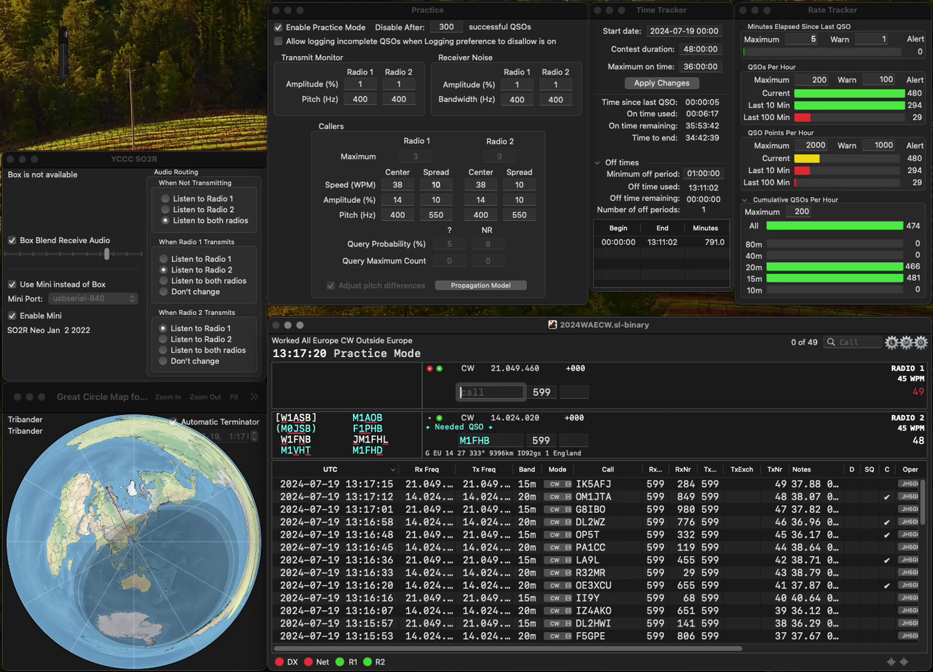
pyautogui.press('BackSpace')
pyautogui.write('D')
pyautogui.press('Return')
pyautogui.write('EA')
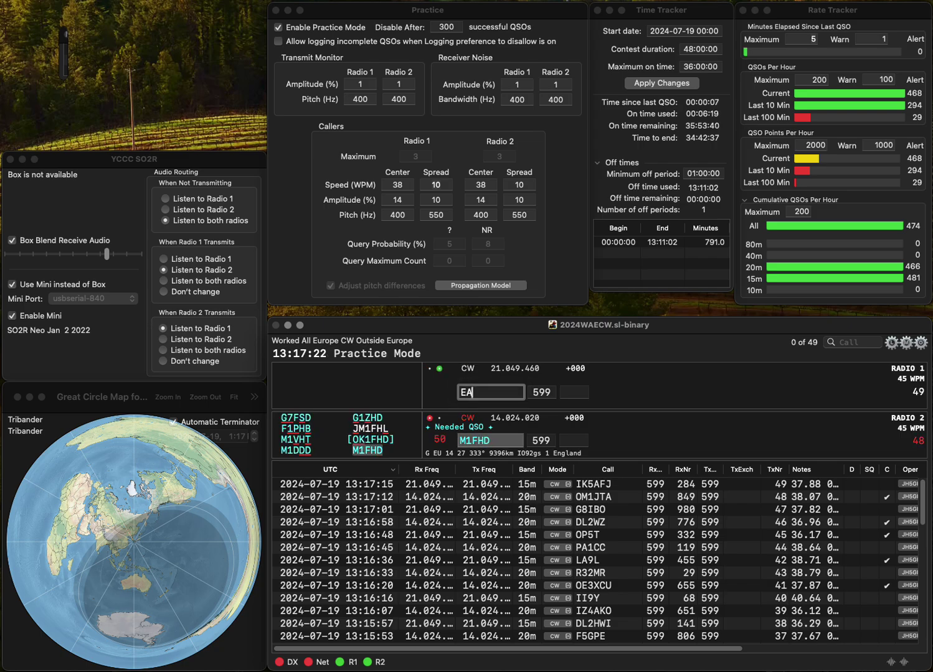
pyautogui.write('1ND')
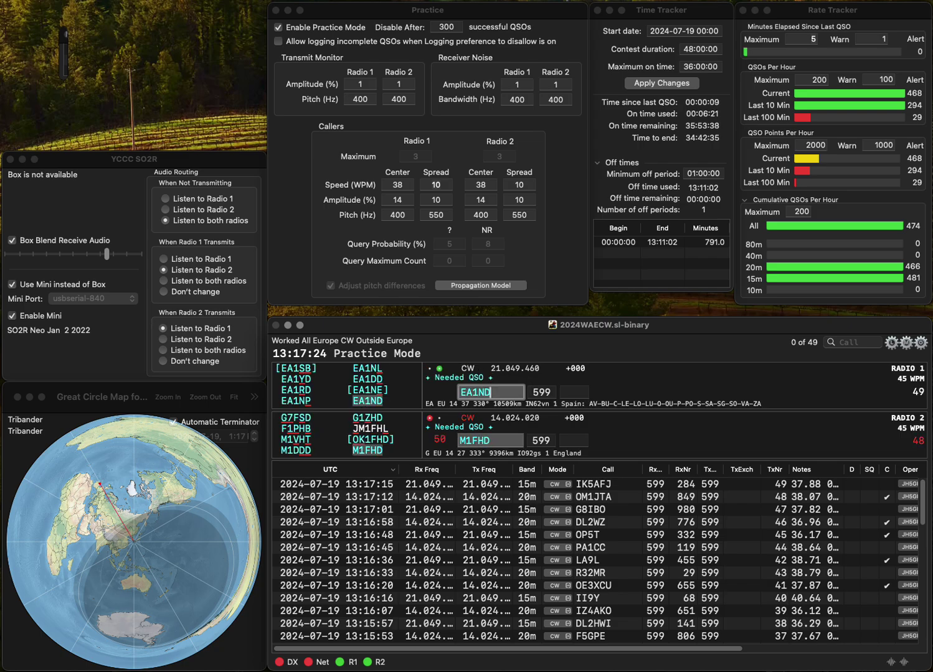
pyautogui.press('Return')
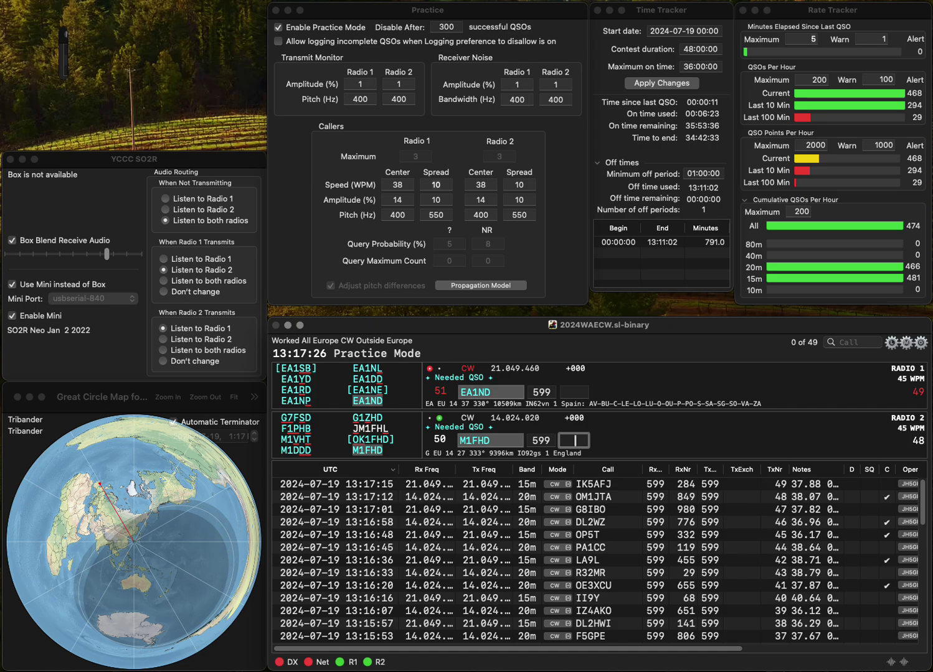
# Step: Log M1FHD on Radio 2 with received number 320 and EA1ND on Radio 1 with received number 37
pyautogui.write('32')
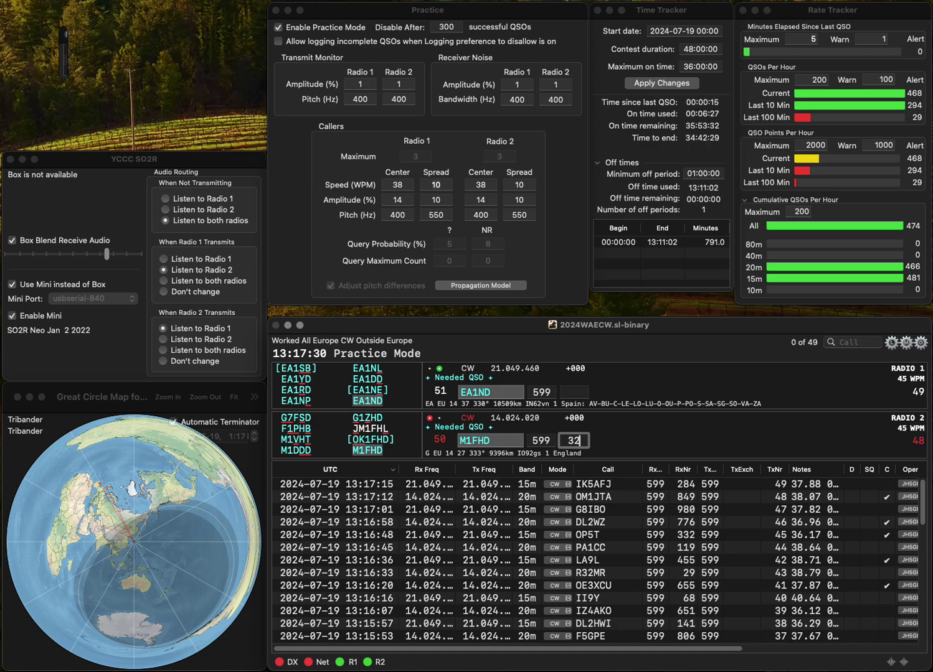
pyautogui.write('0')
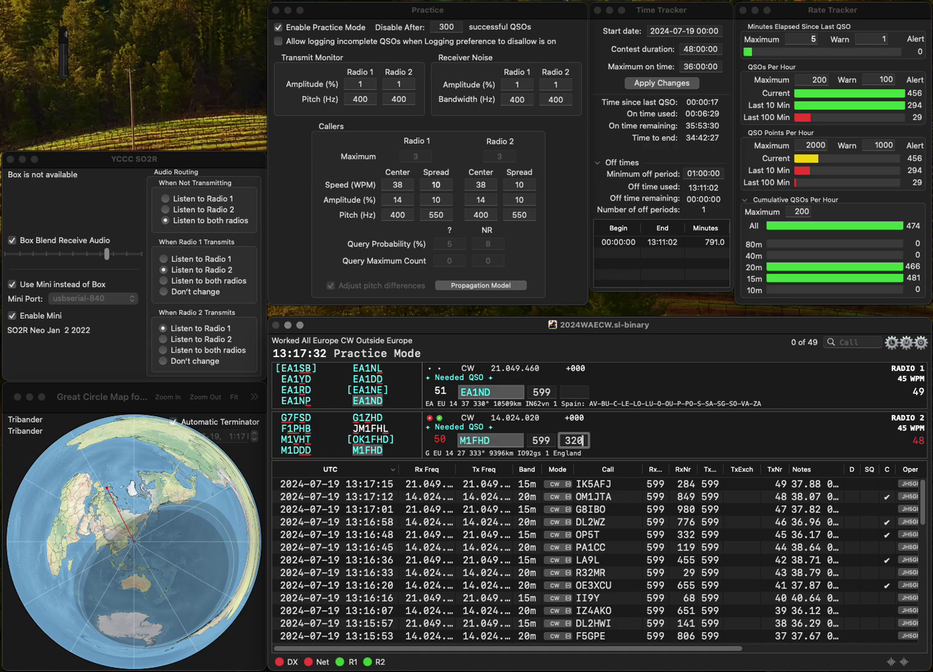
pyautogui.press('Return')
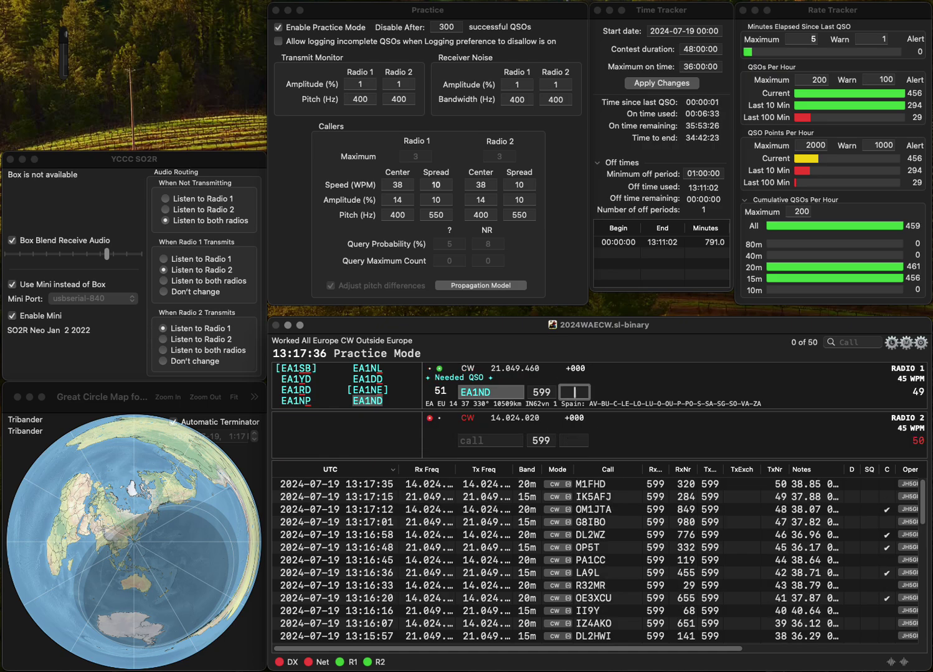
pyautogui.write('37')
pyautogui.press('Return')
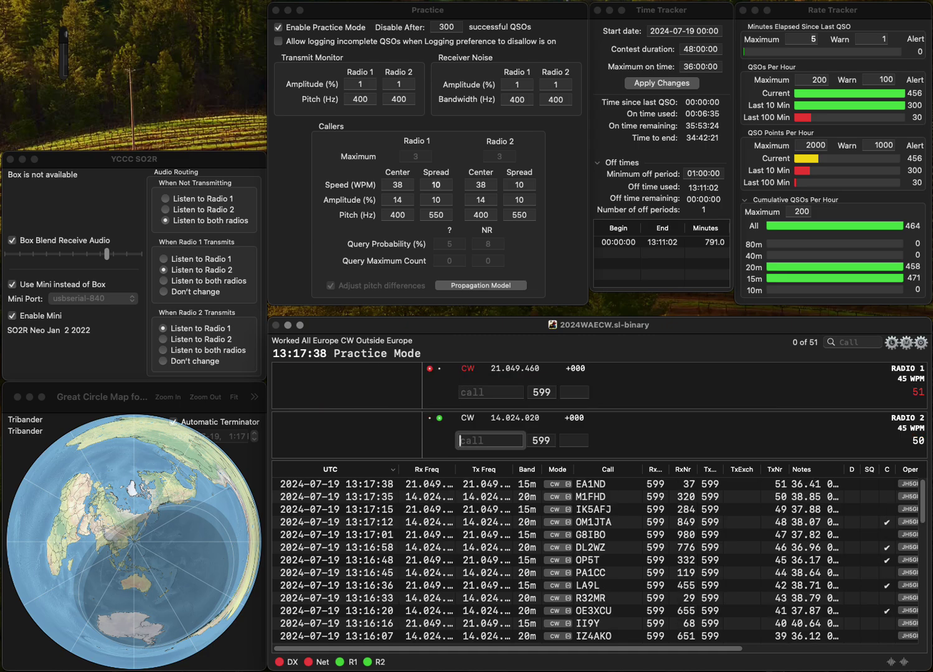
# Step: Enter the callers RA7A on Radio 2 and DK8ET on Radio 1, sending the exchange to each
pyautogui.write('RA7A')
pyautogui.press('Return')
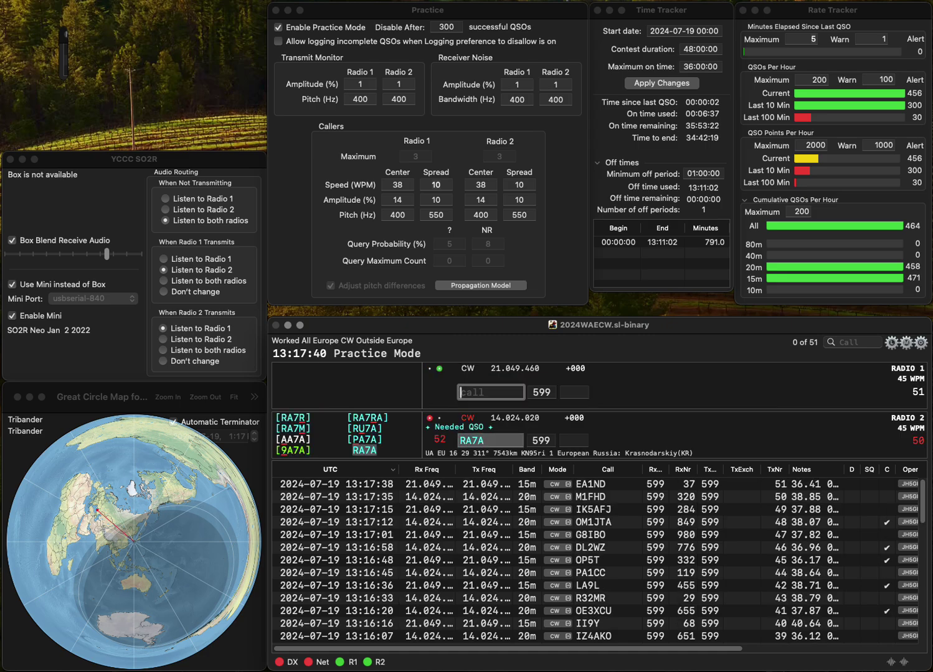
pyautogui.write('DK8ET')
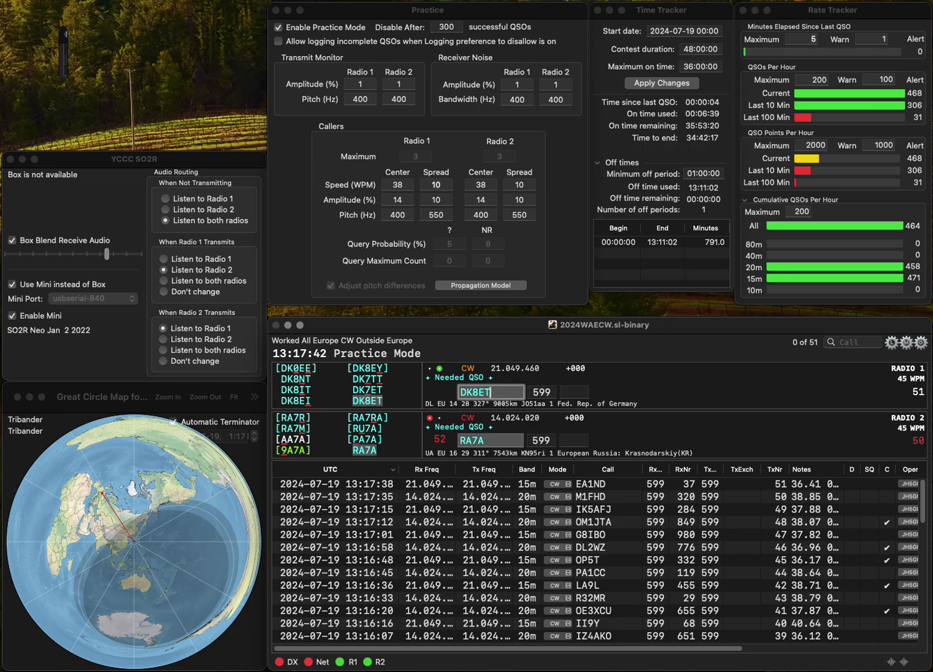
pyautogui.press('Return')
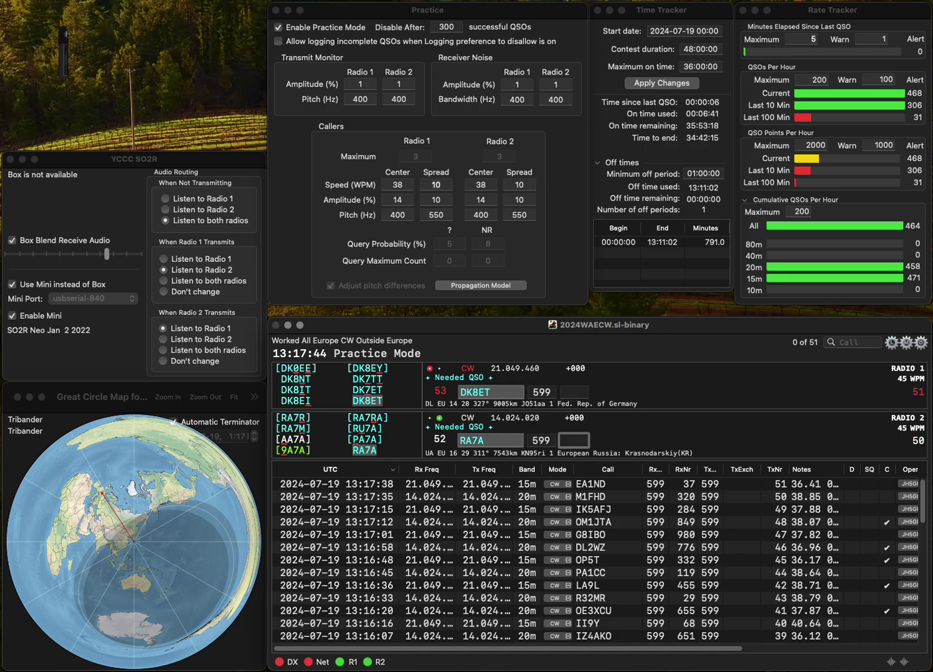
# Step: Log RA7A on Radio 2 with received number 846
pyautogui.write('85')
pyautogui.press('BackSpace')
pyautogui.write('4')
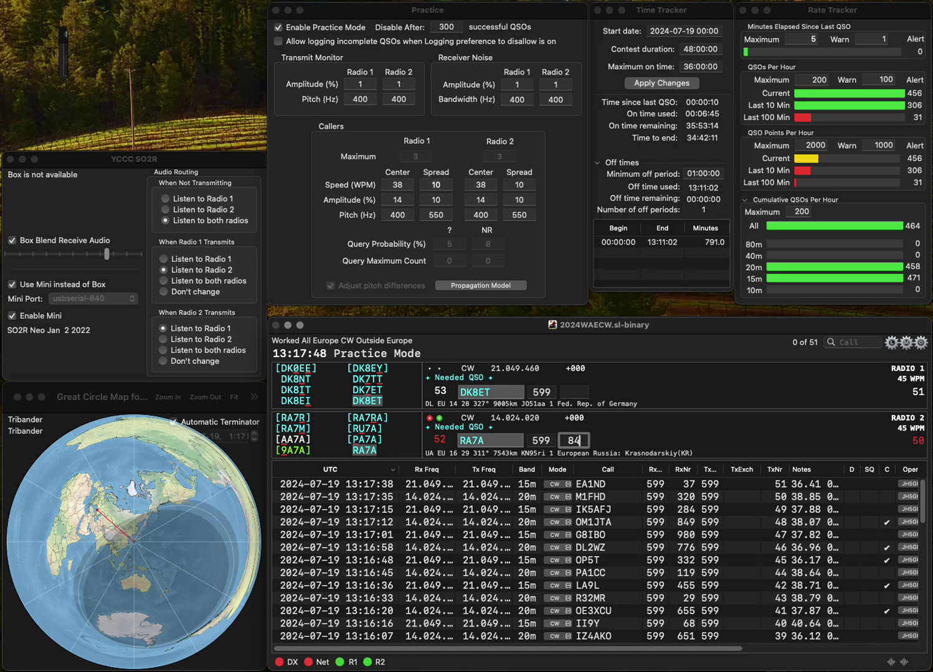
pyautogui.write('6')
pyautogui.press('Return')
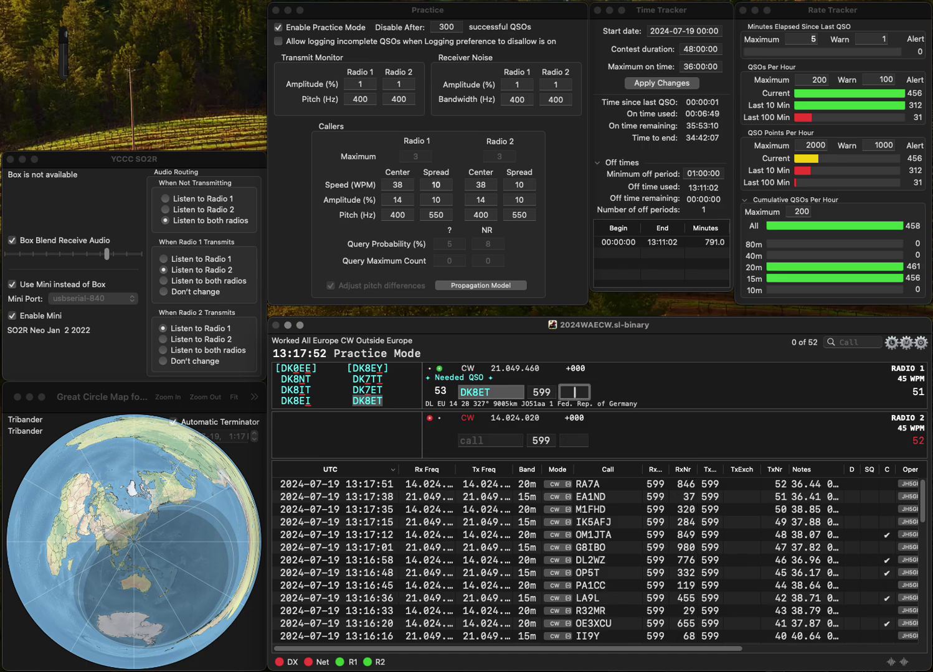
# Step: Log DK8ET on Radio 1 with received number 932 and answer the partial call DDP on Radio 2
pyautogui.write('932')
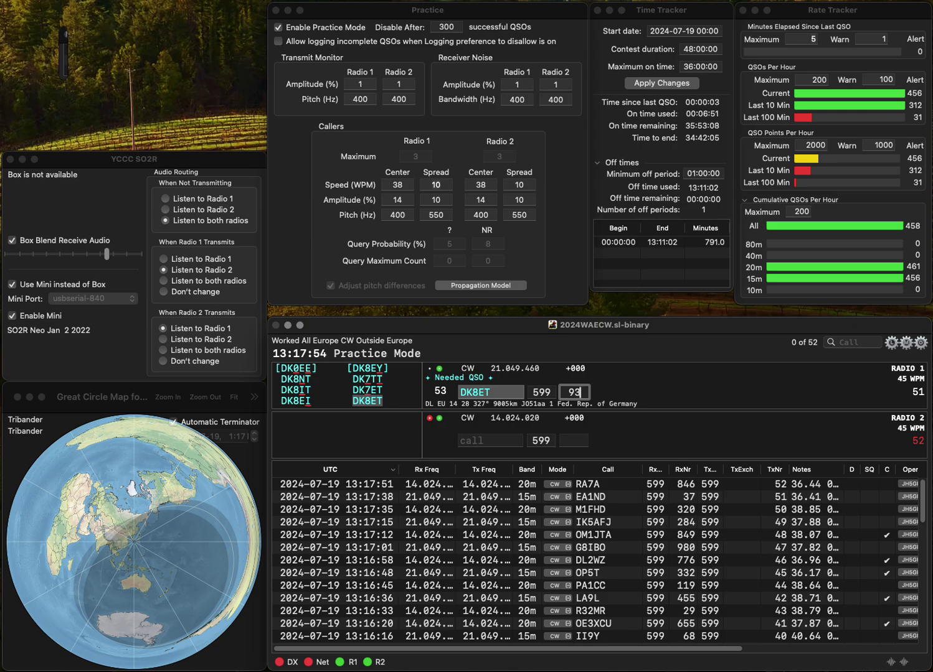
pyautogui.press('Return')
pyautogui.write('DDP')
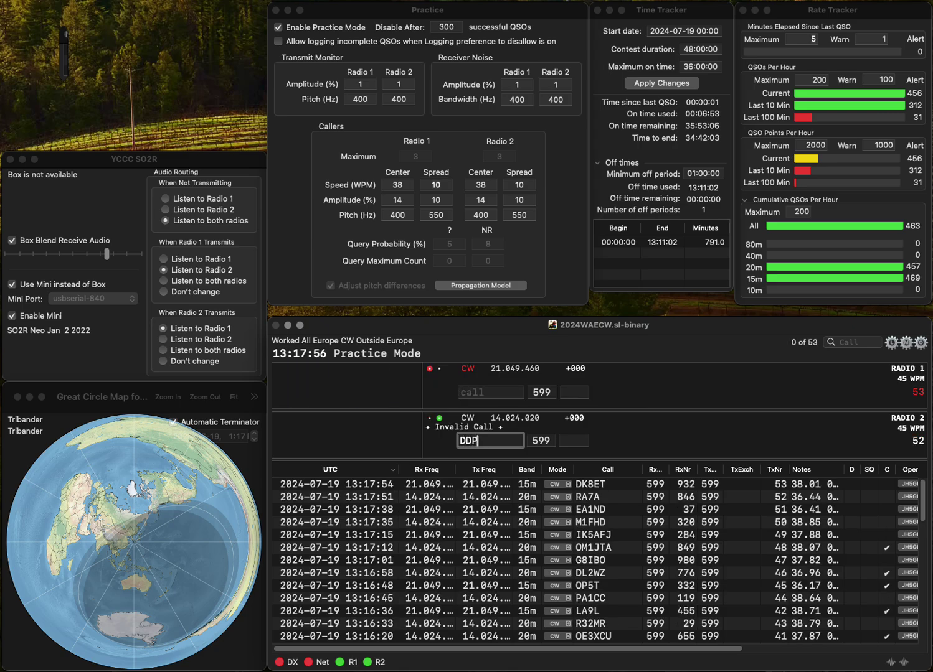
pyautogui.press('Return')
pyautogui.write('EA6FM')
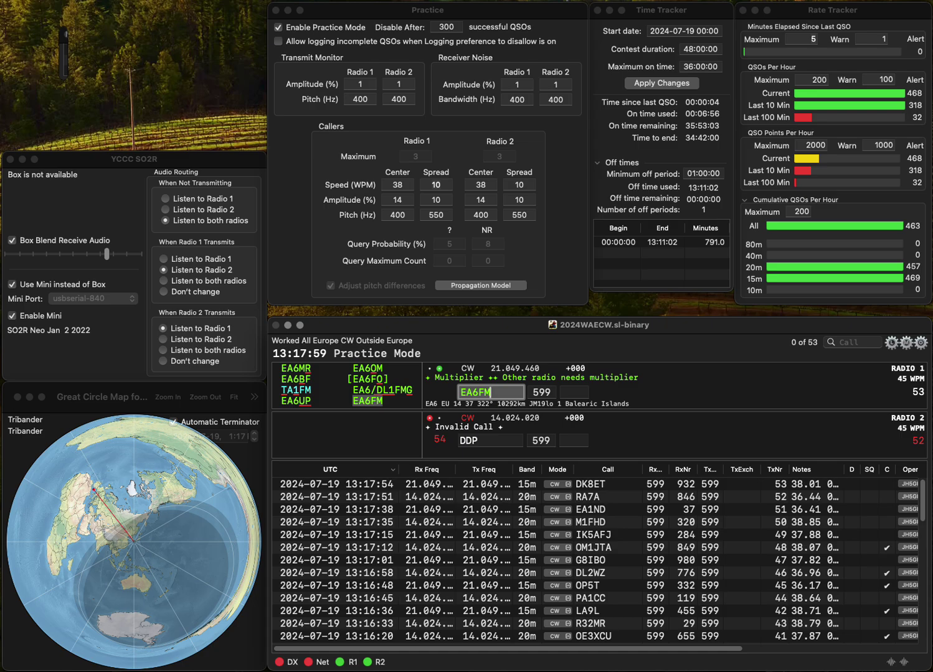
pyautogui.press('Return')
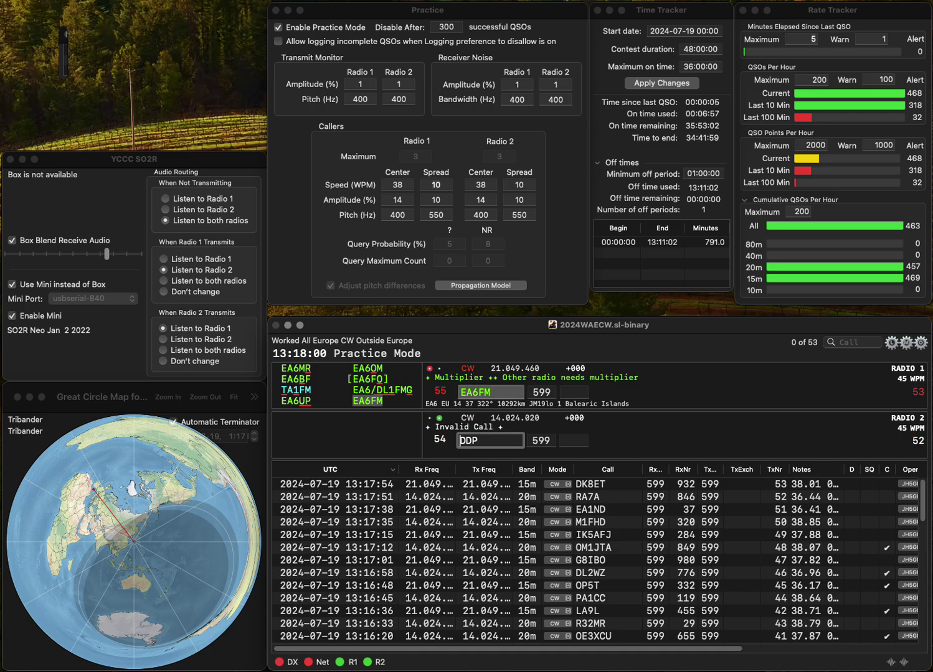
pyautogui.write('R3')
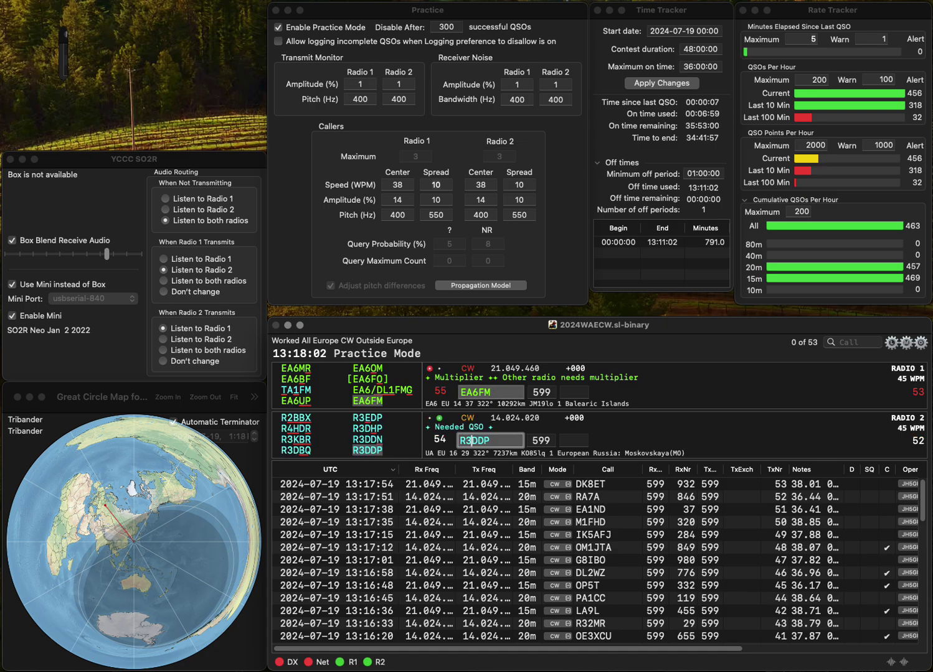
pyautogui.press('Return')
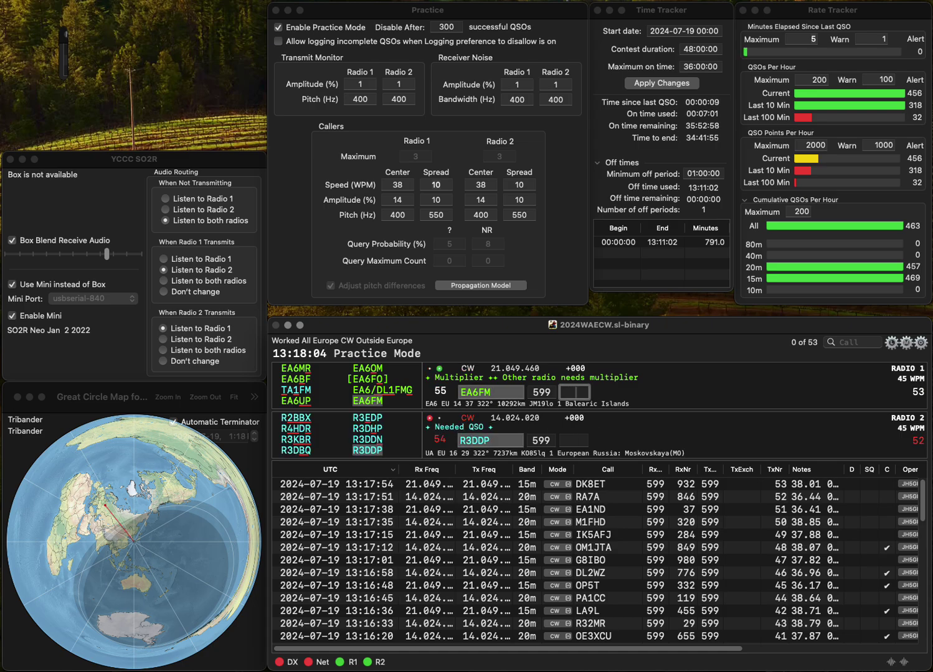
# Step: Log EA6FM on Radio 1 with received number 888 and R3DDP on Radio 2 with received number 643
pyautogui.write('888')
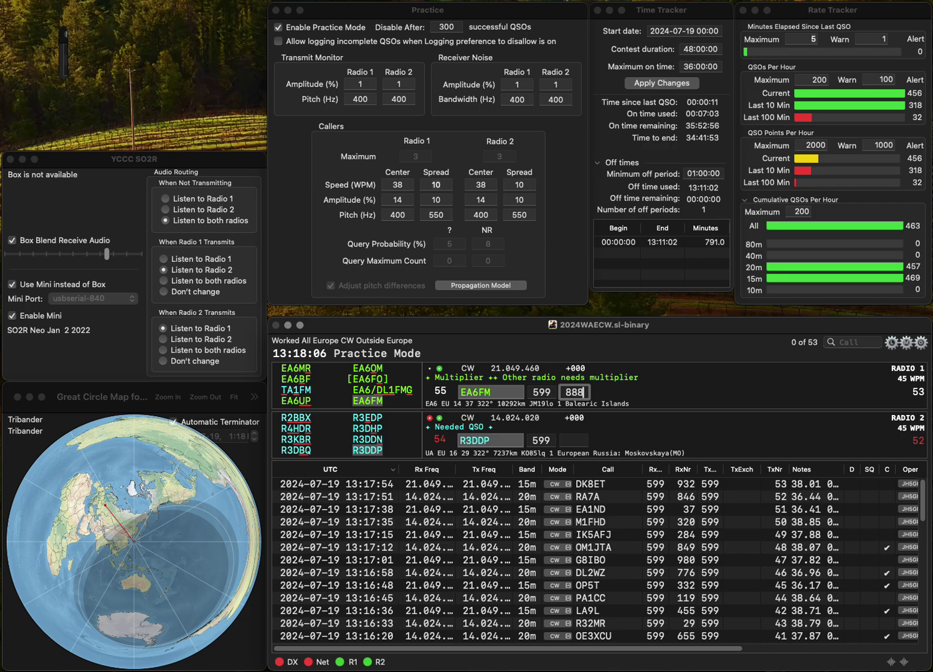
pyautogui.press('Return')
pyautogui.write('643')
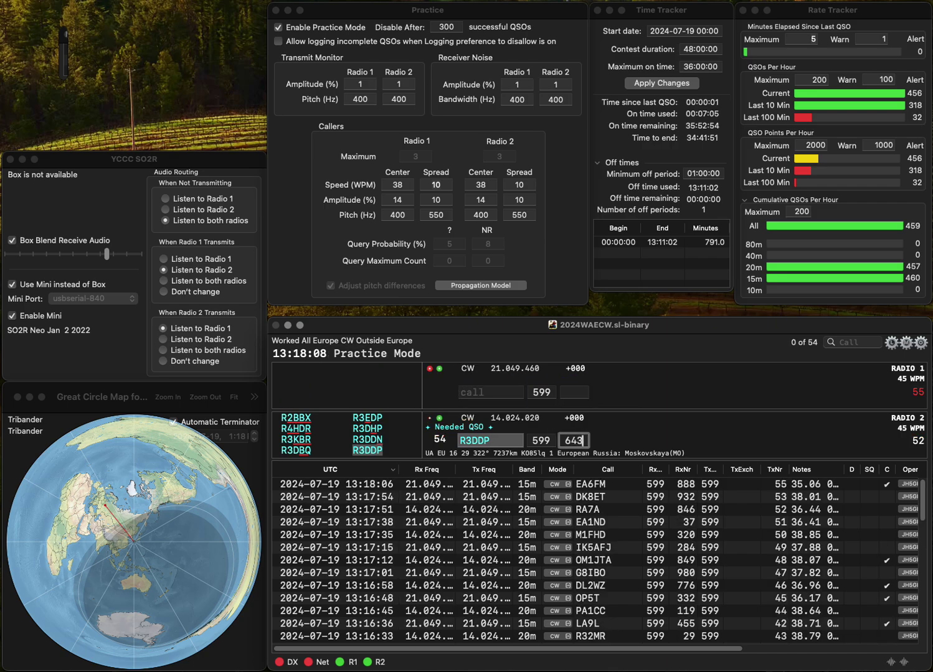
pyautogui.press('Return')
pyautogui.write('IK6')
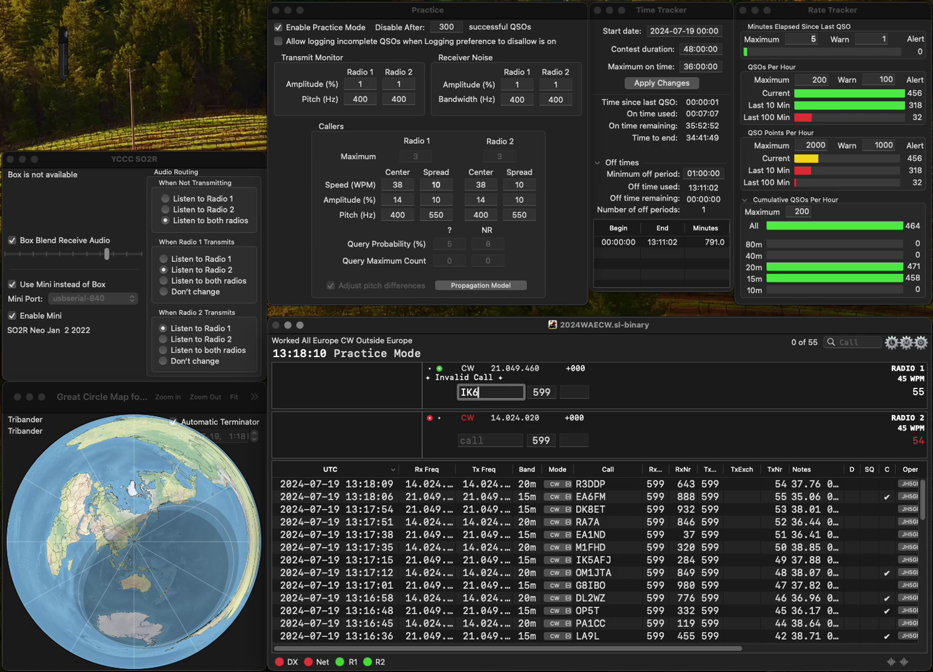
pyautogui.press('Return')
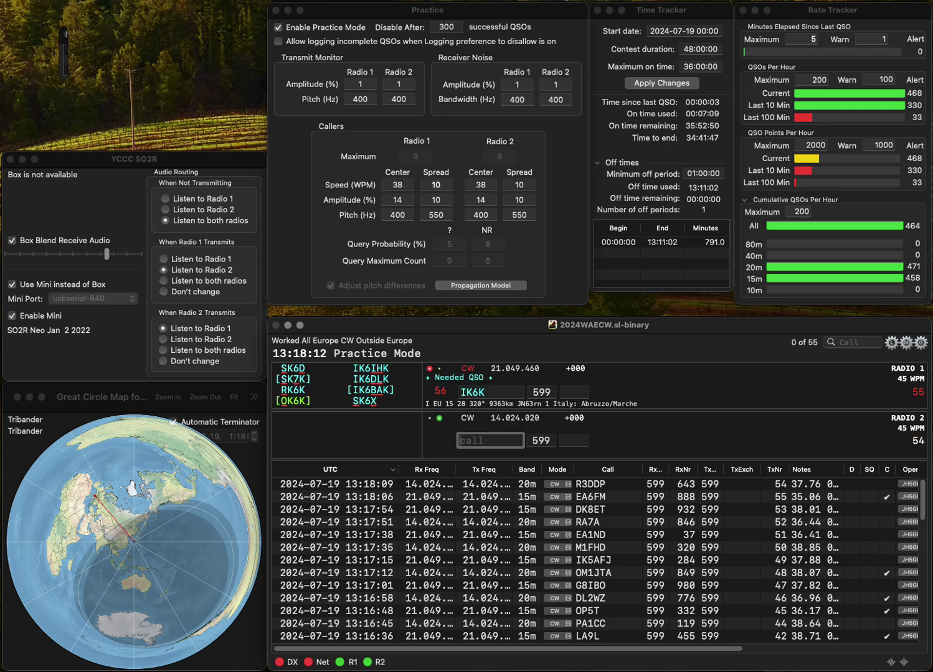
pyautogui.write('LZ0FL')
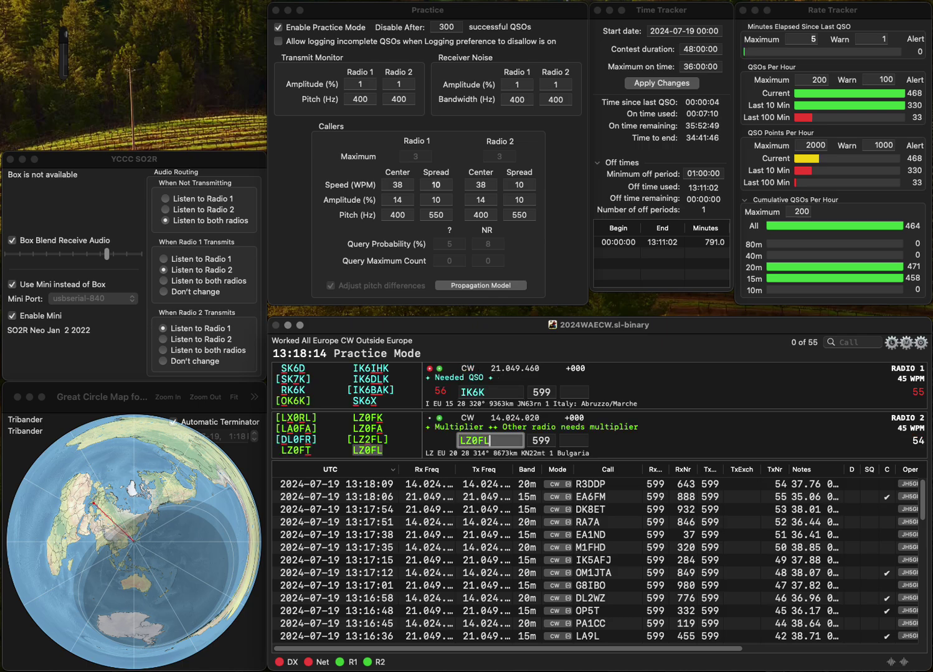
pyautogui.press('Return')
pyautogui.write('KEK')
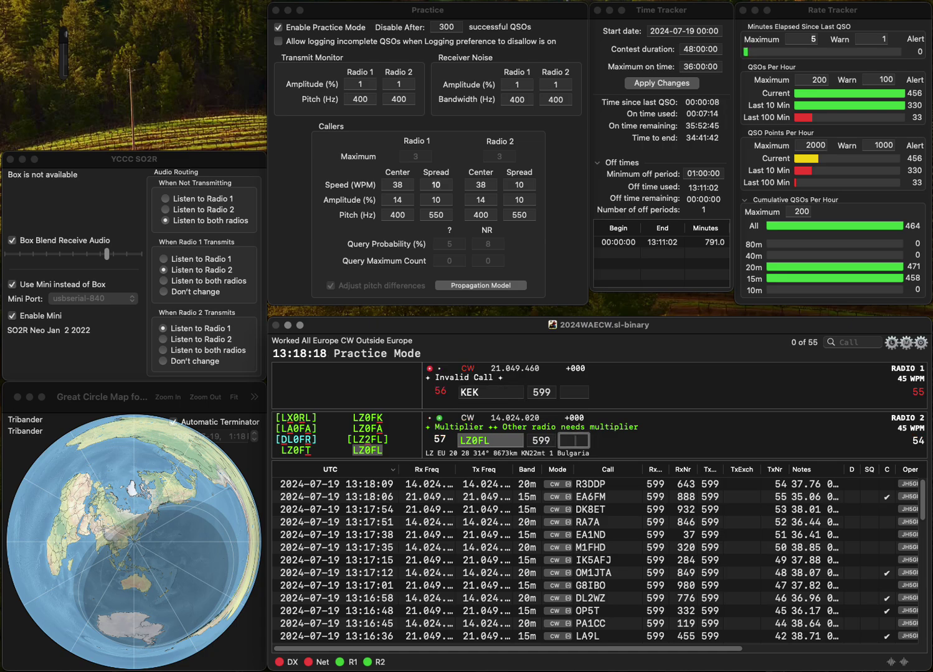
pyautogui.write('33')
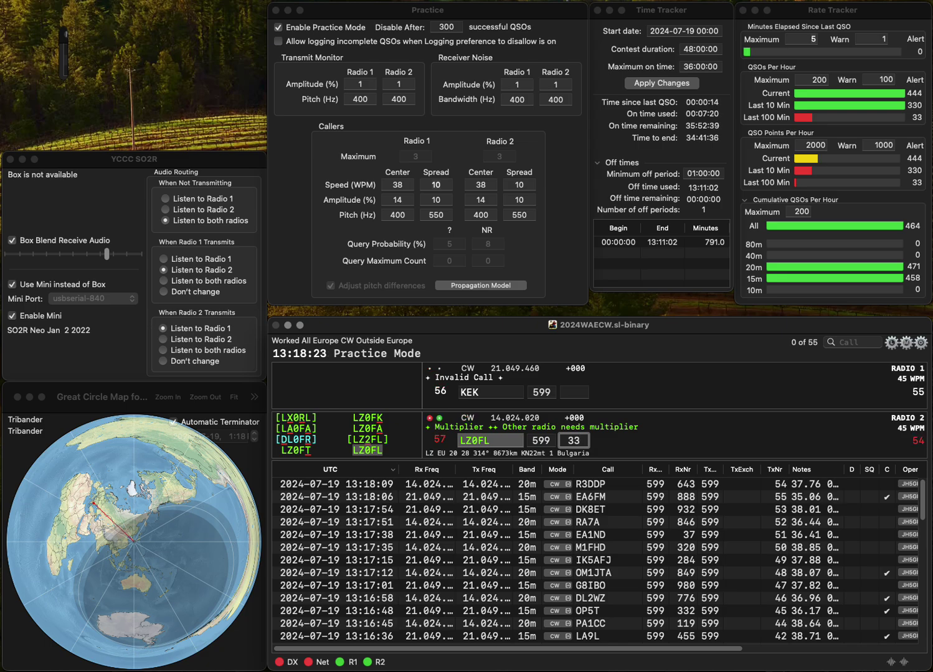
pyautogui.press('Return')
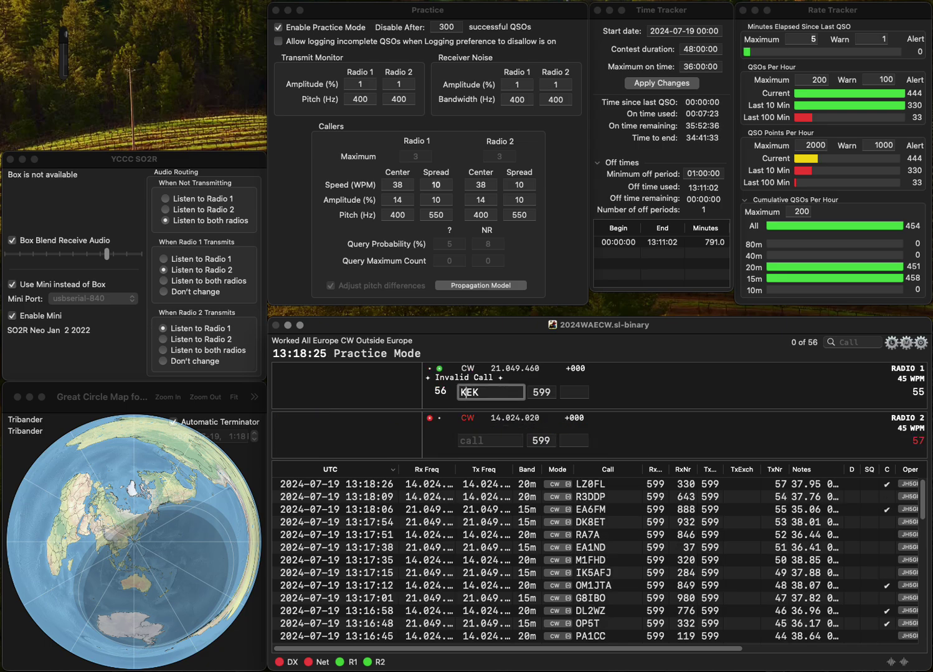
# Step: Change the Radio 1 call to M6K and enter the caller F6FDR on Radio 2, sending the exchange to each
pyautogui.write('M6K')
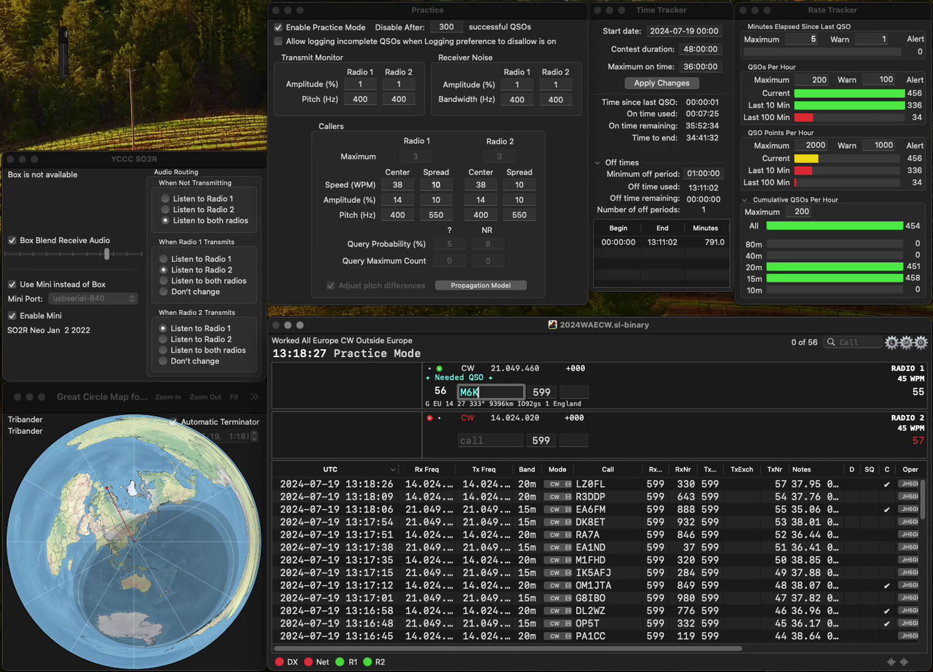
pyautogui.press('Return')
pyautogui.write('F6')
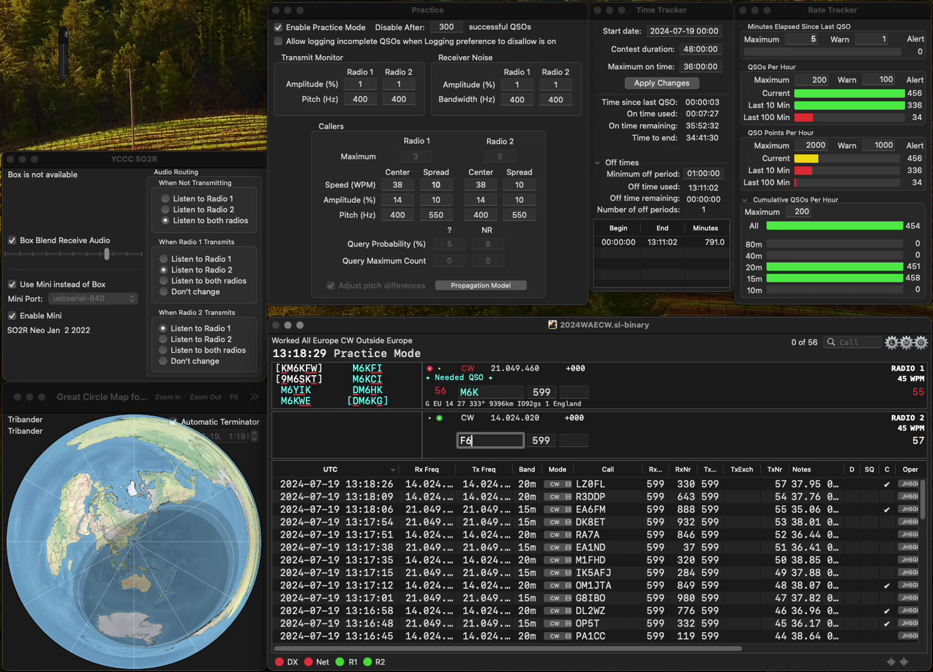
pyautogui.write('FDR')
pyautogui.press('Return')
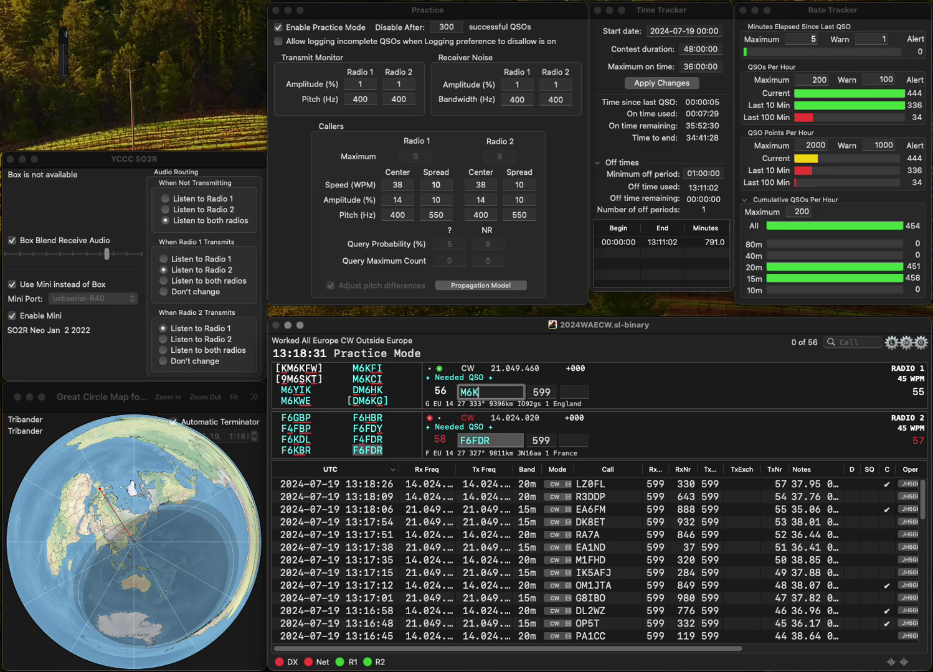
# Step: Correct the Radio 1 call to MI5K and send the exchange again
pyautogui.press('BackSpace')
pyautogui.press('BackSpace')
pyautogui.write('I5K')
pyautogui.press('Return')
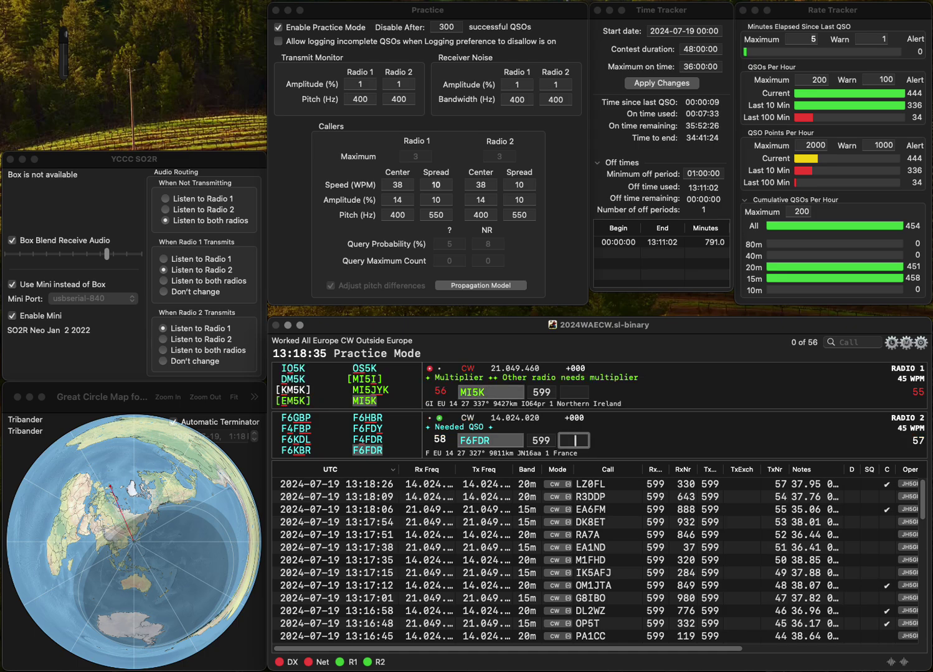
# Step: Log F6FDR on Radio 2 with received number 92 and MI5K on Radio 1 with received number 555
pyautogui.write('92')
pyautogui.press('Return')
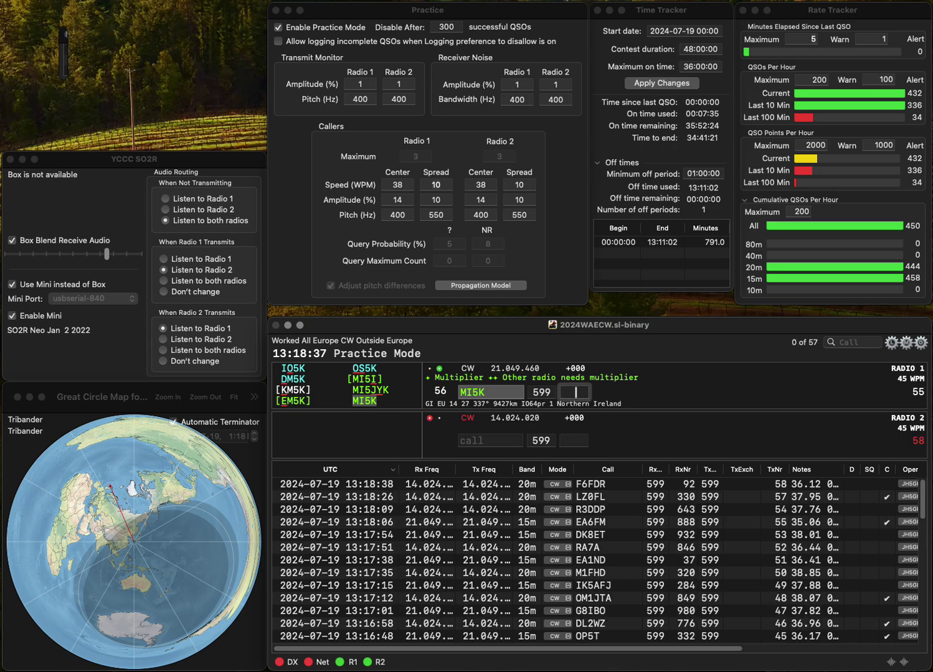
pyautogui.write('555')
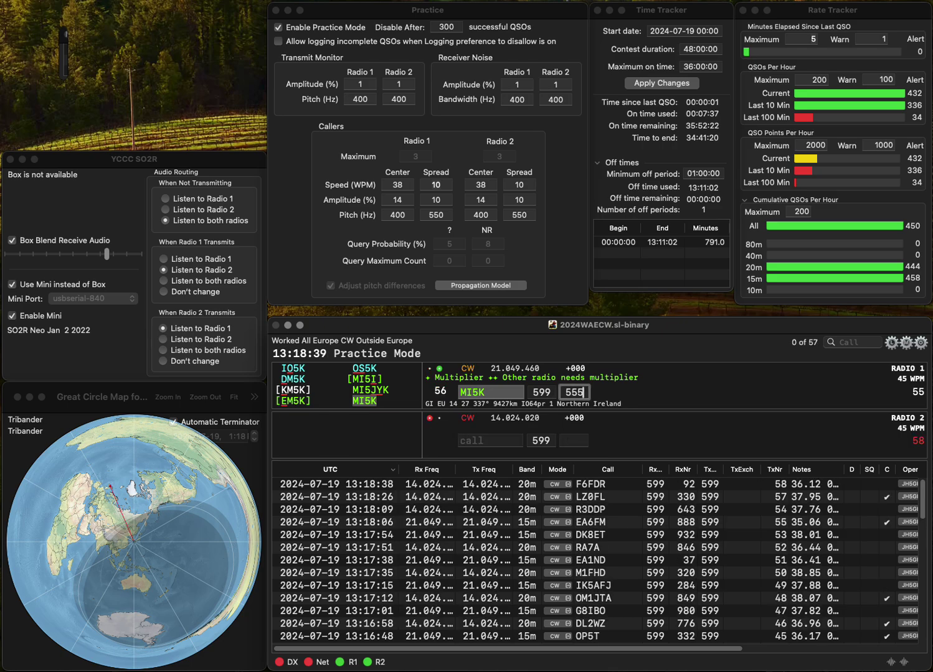
pyautogui.press('Return')
pyautogui.write('F4')
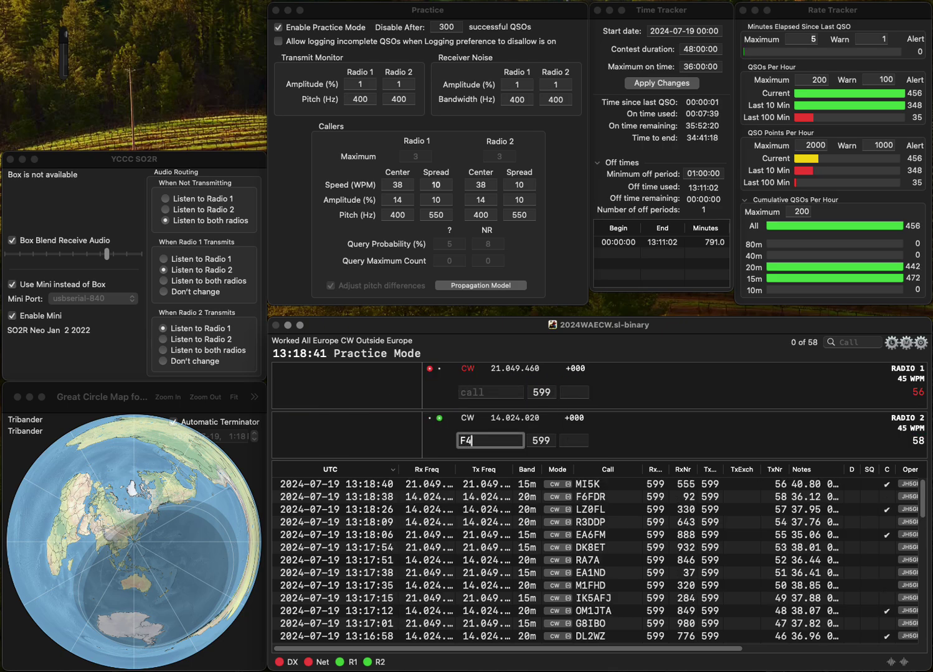
pyautogui.write('KNL')
pyautogui.press('Return')
pyautogui.write('IK')
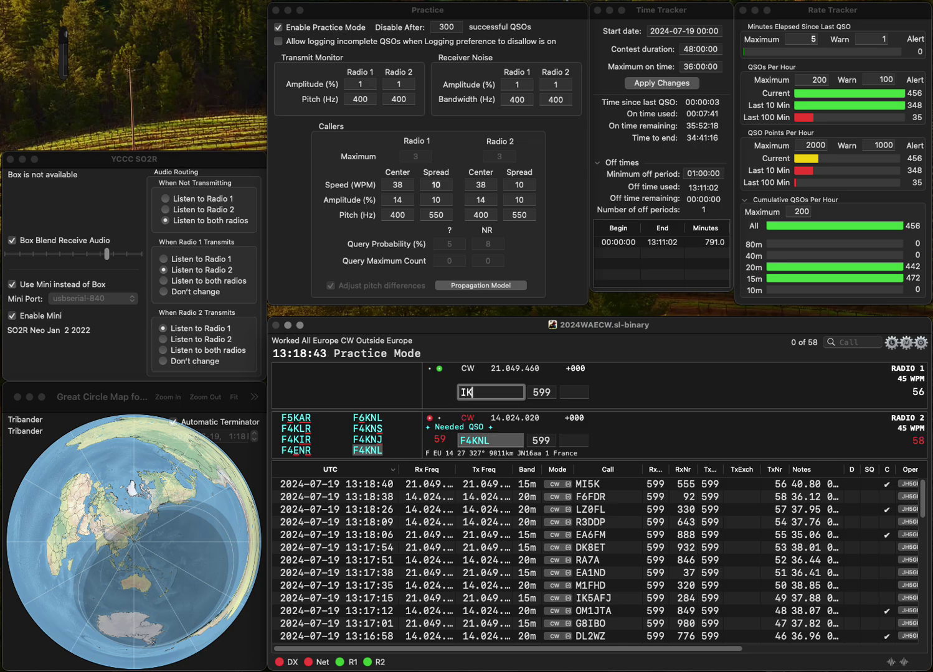
pyautogui.write('8UIF')
pyautogui.press('Return')
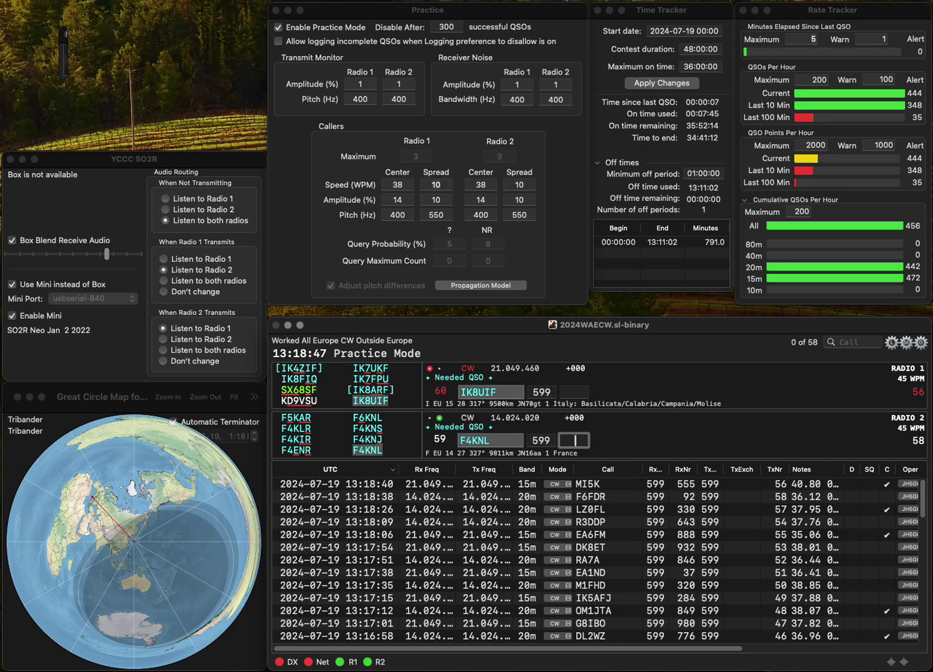
pyautogui.write('3')
pyautogui.write('14')
pyautogui.press('Return')
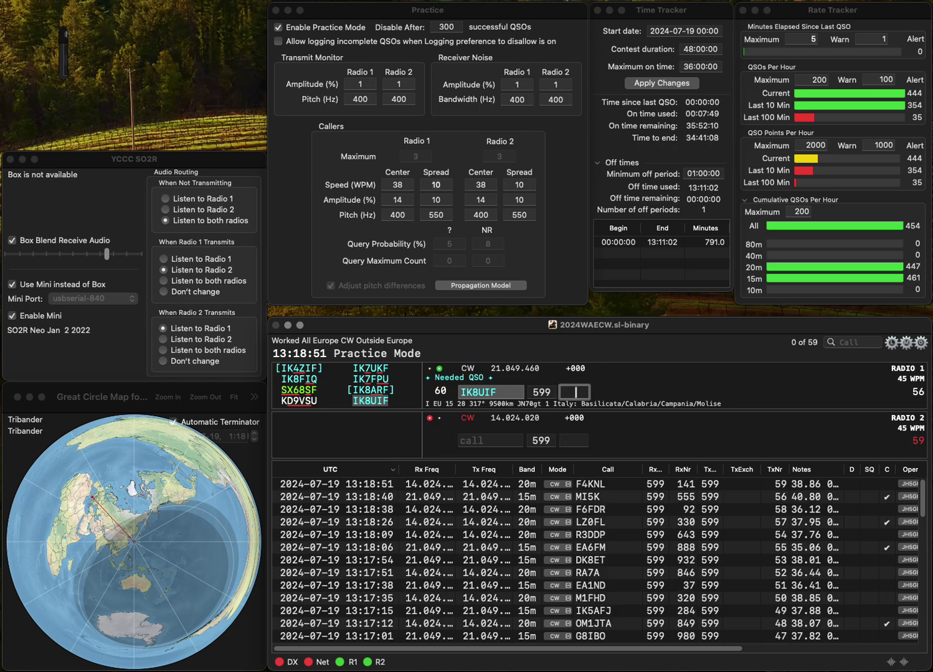
pyautogui.write('591')
pyautogui.press('Return')
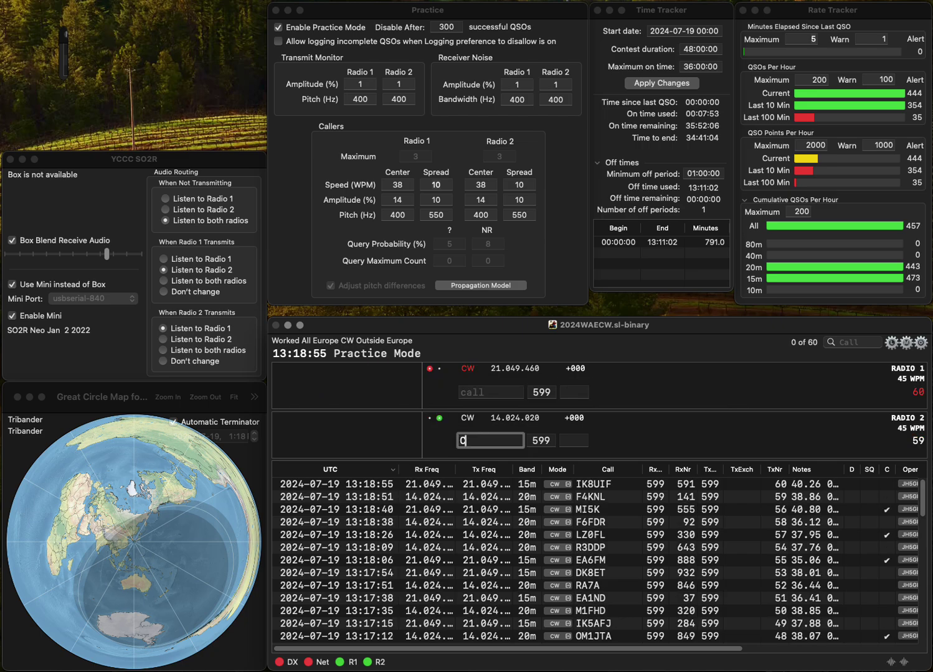
# Step: Enter the callers OH7CW on Radio 2 and RK1F on Radio 1, sending the exchange to each
pyautogui.write('CW')
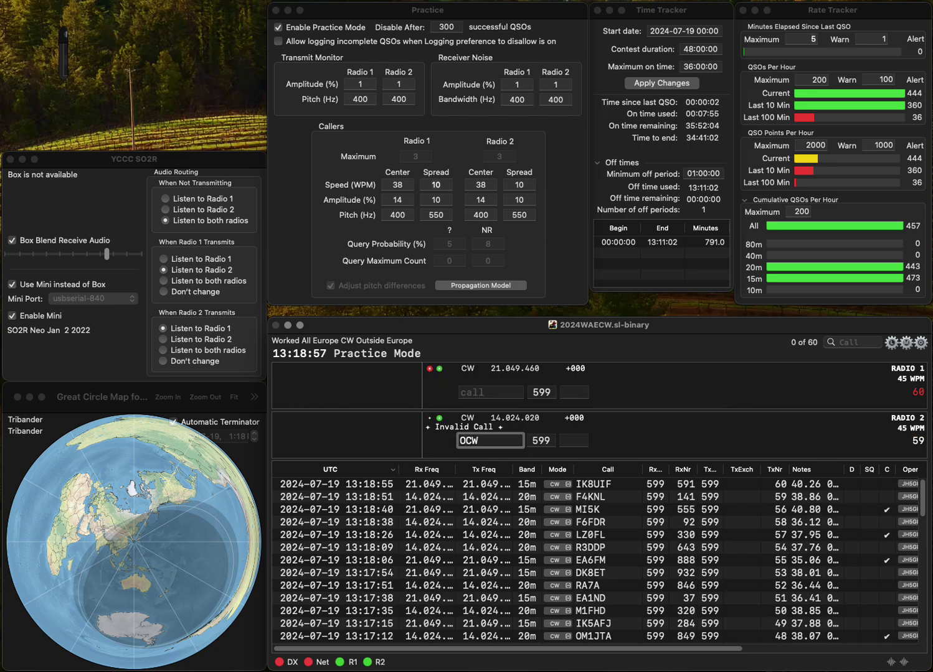
pyautogui.press('Left')
pyautogui.press('Left')
pyautogui.write('H7')
pyautogui.press('Return')
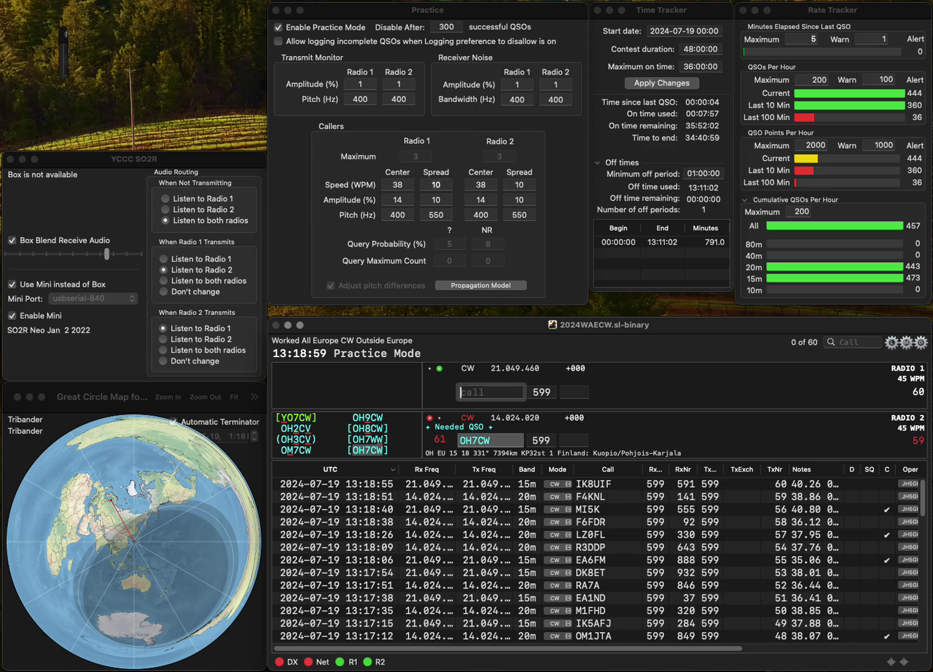
pyautogui.write('RK1F')
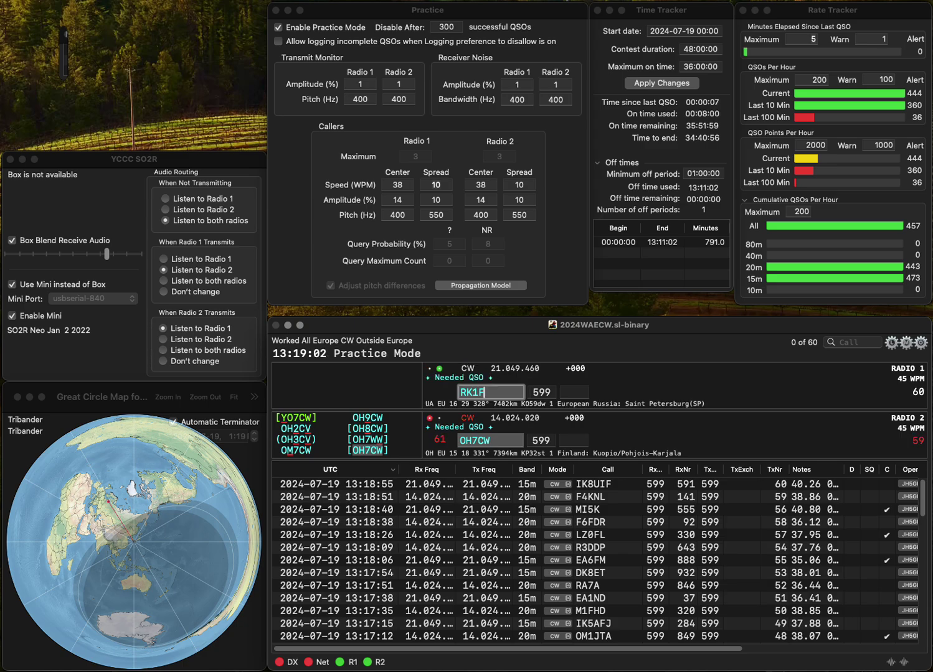
pyautogui.press('Return')
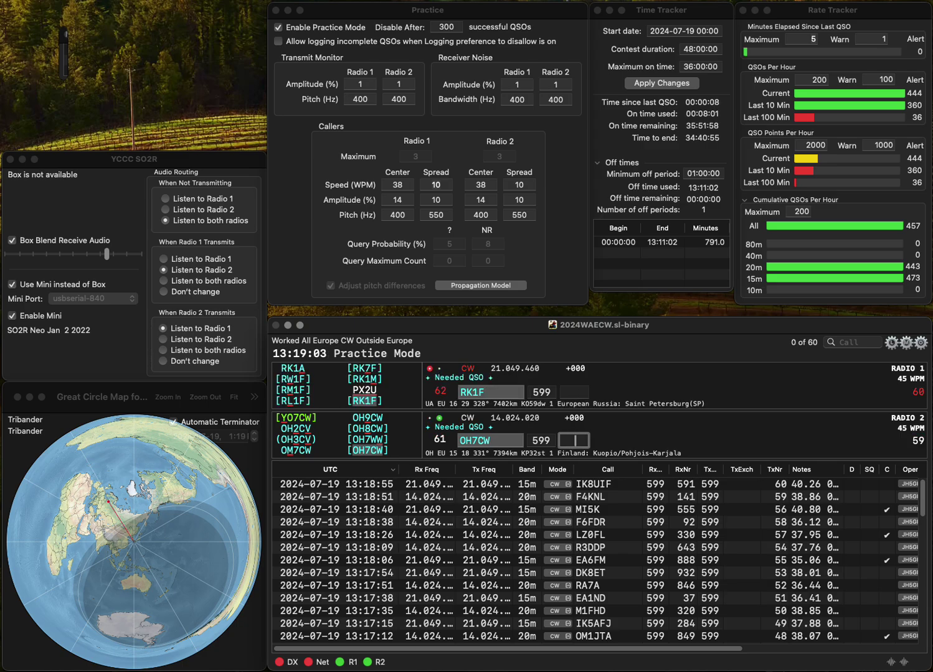
pyautogui.hotkey('alt', 'w')
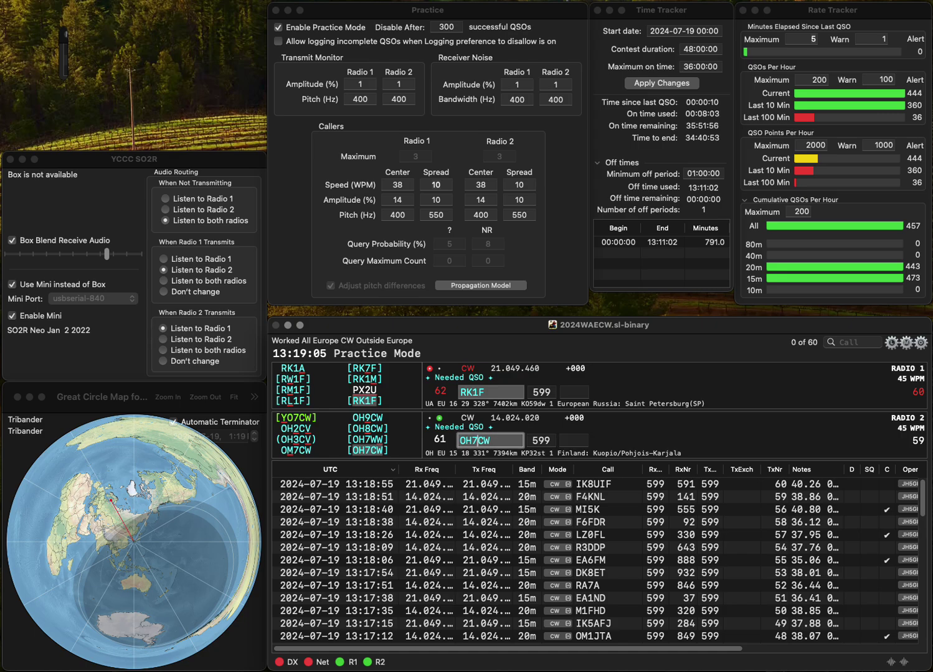
pyautogui.write('8')
pyautogui.press('BackSpace')
pyautogui.write('O')
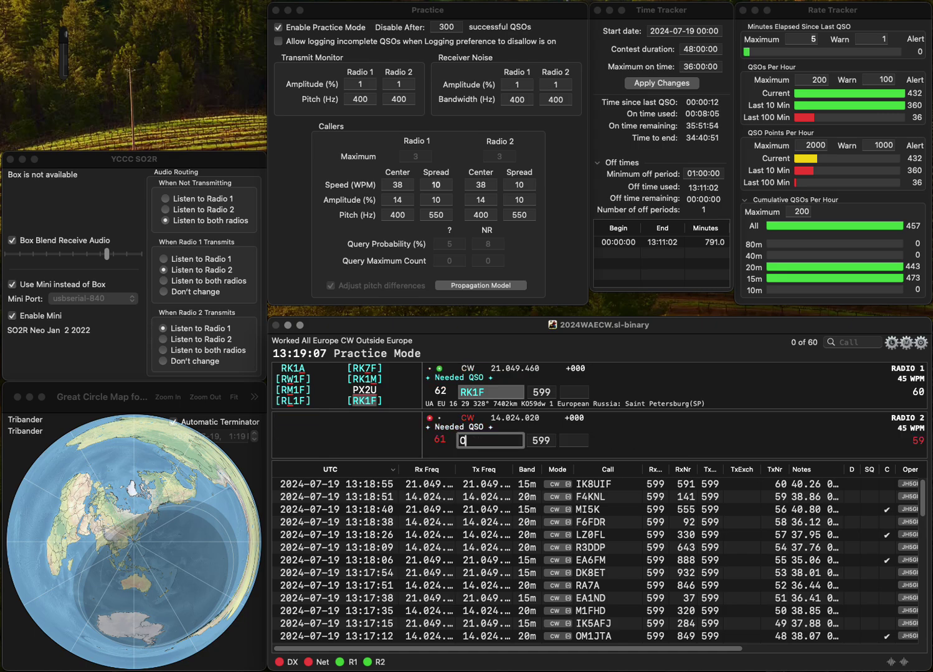
pyautogui.write('K')
pyautogui.write('H')
pyautogui.write('8CW')
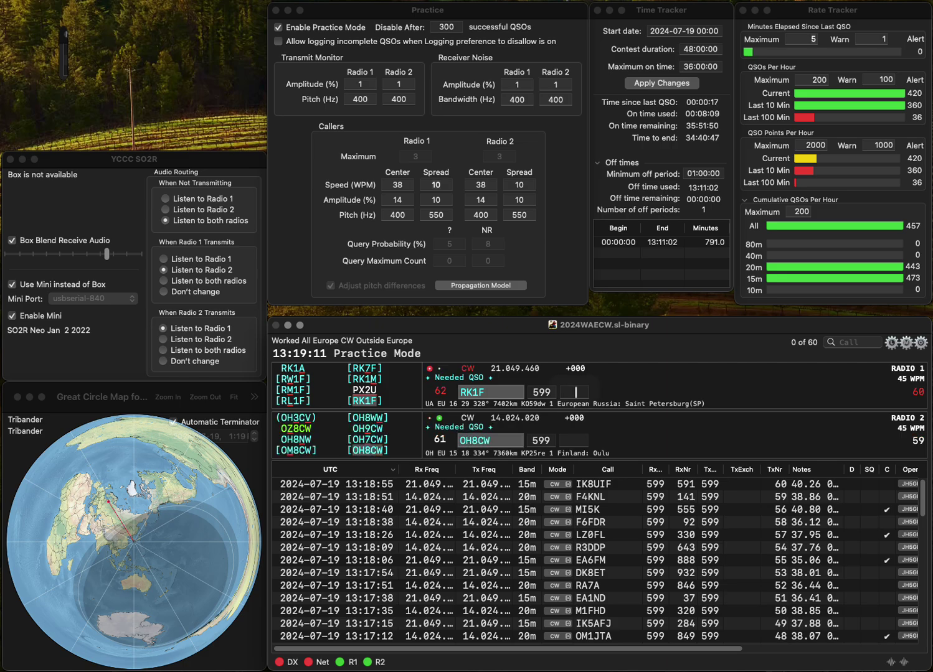
pyautogui.press('Return')
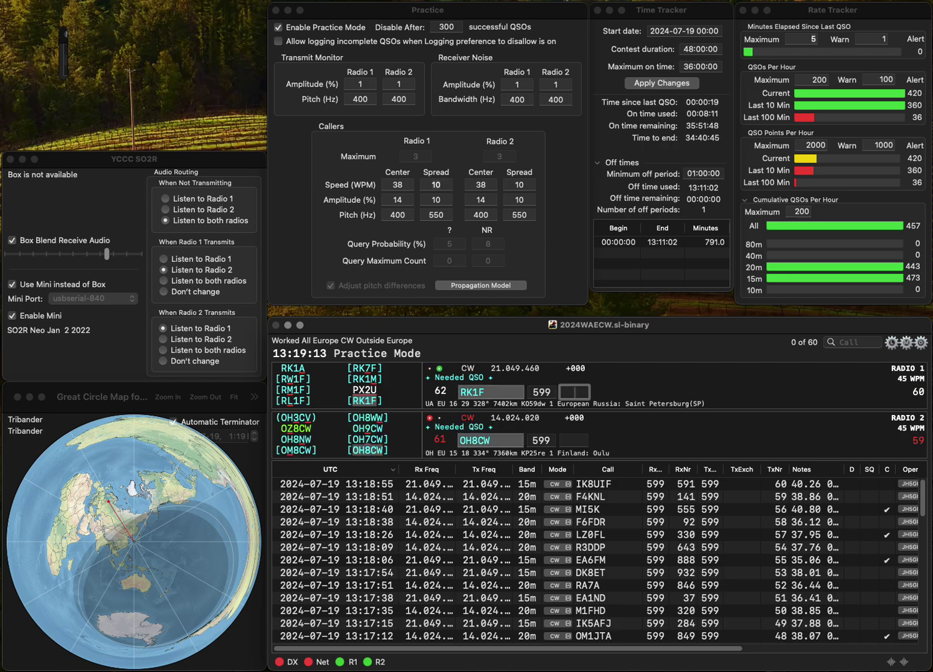
pyautogui.write('984')
pyautogui.press('Return')
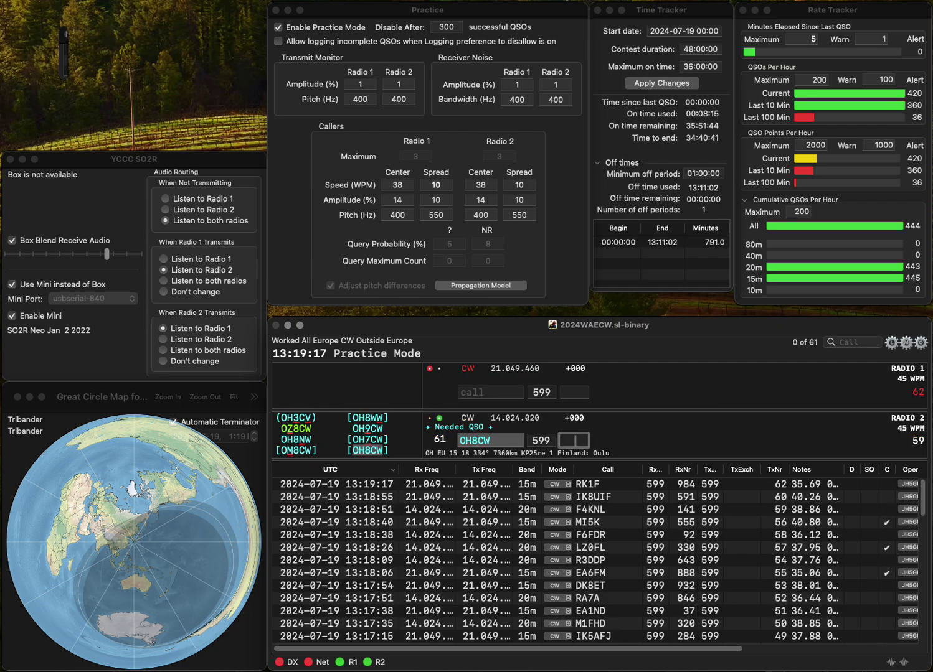
pyautogui.write('26')
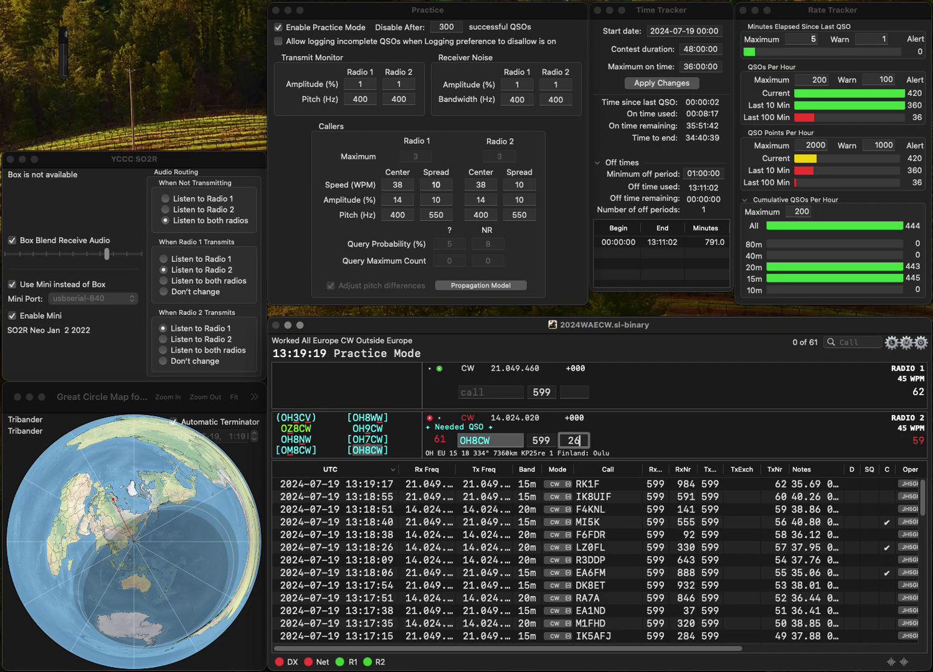
pyautogui.write('8')
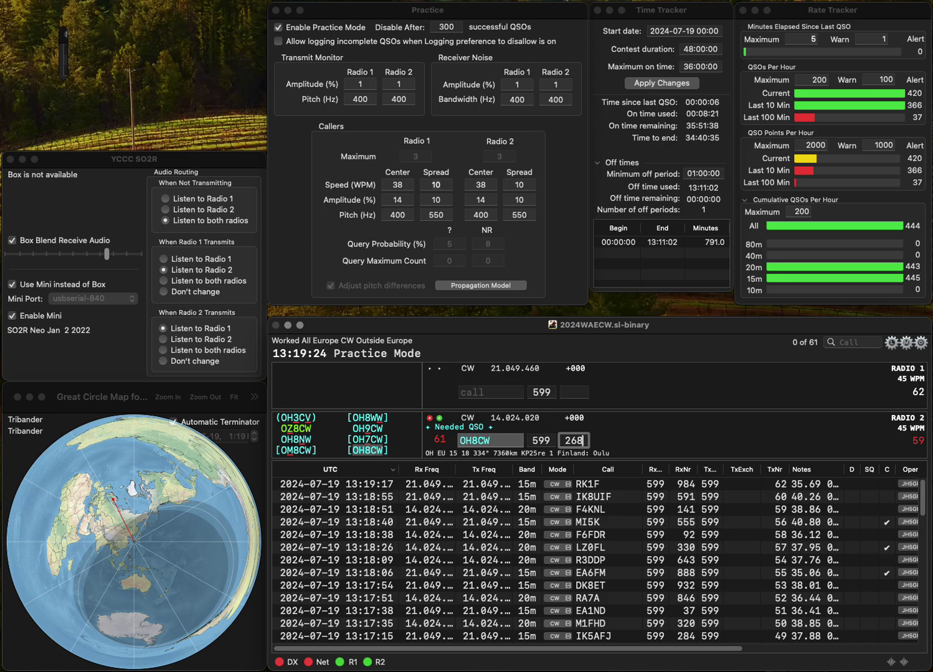
pyautogui.press('BackSpace')
pyautogui.write('9')
pyautogui.press('Return')
# Step: Enter the callers IK3ORD on Radio 1 and DO1RGI on Radio 2, sending the exchange to each
pyautogui.write('I')
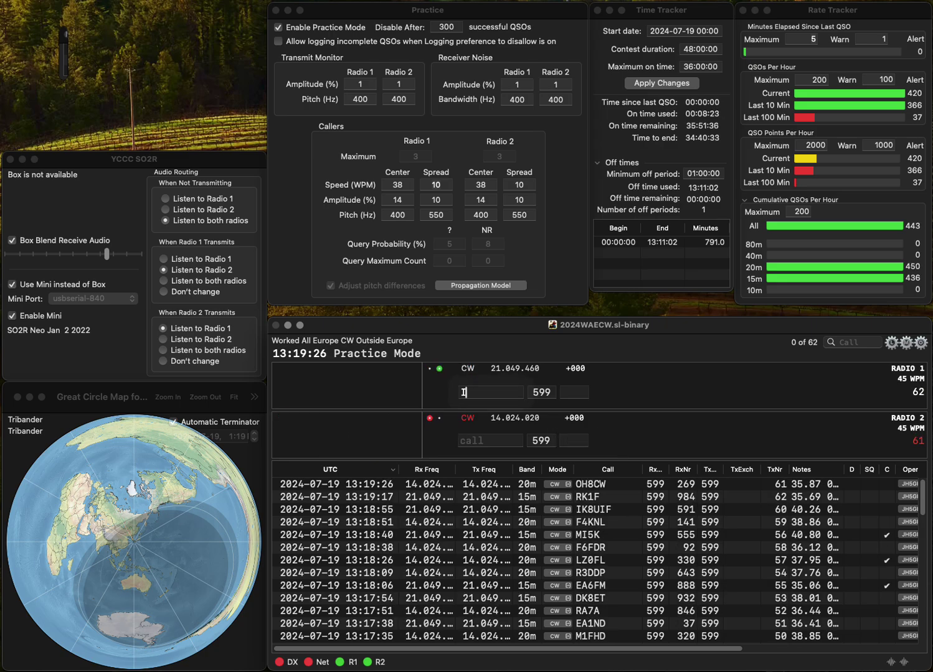
pyautogui.write('K3OR')
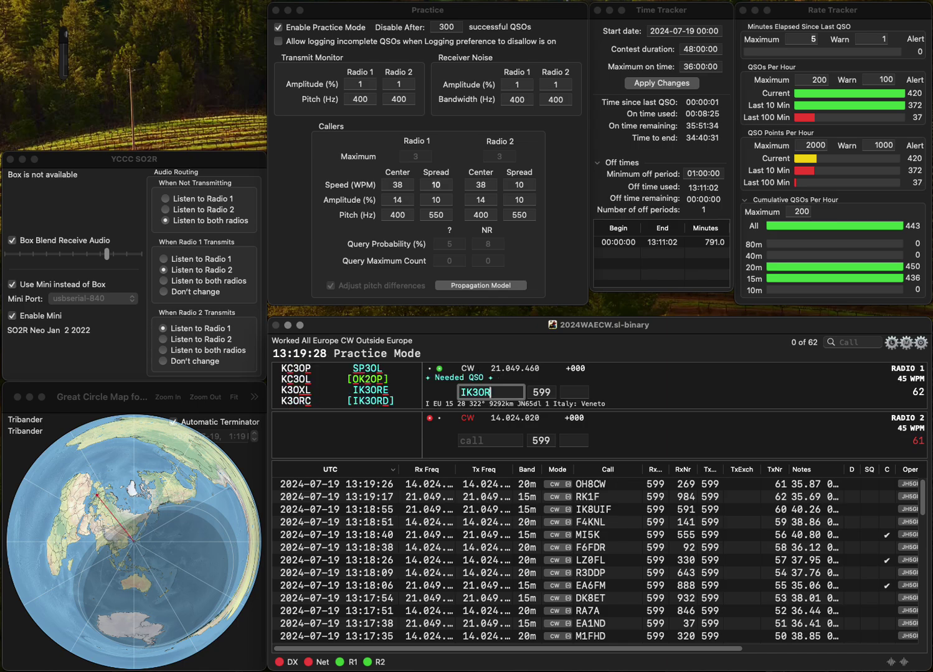
pyautogui.write('D')
pyautogui.press('Return')
pyautogui.write('DO1')
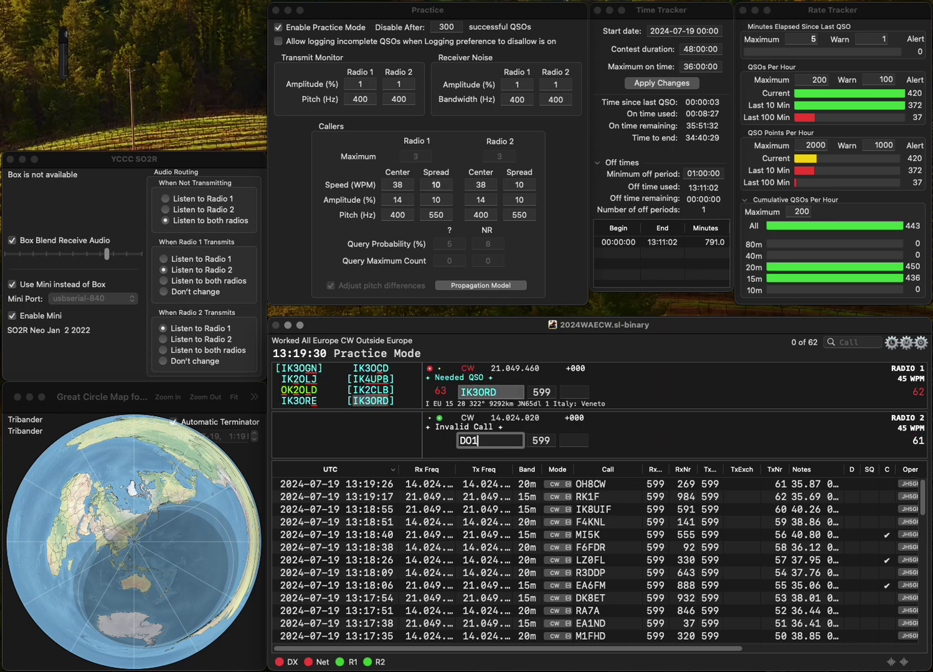
pyautogui.write('RGI')
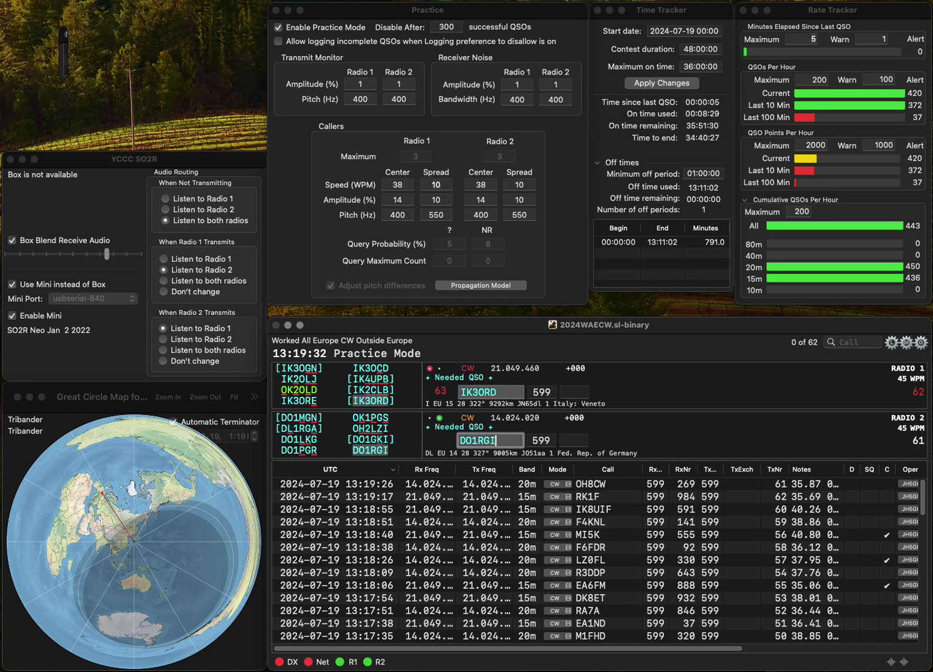
pyautogui.press('Return')
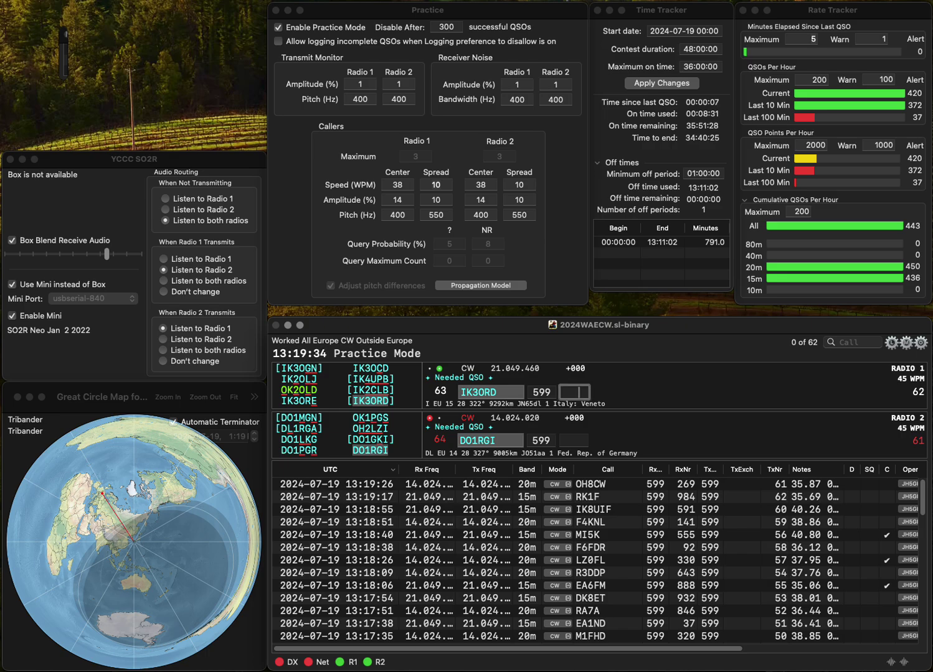
pyautogui.write('674')
pyautogui.press('Return')
pyautogui.press('Tab')
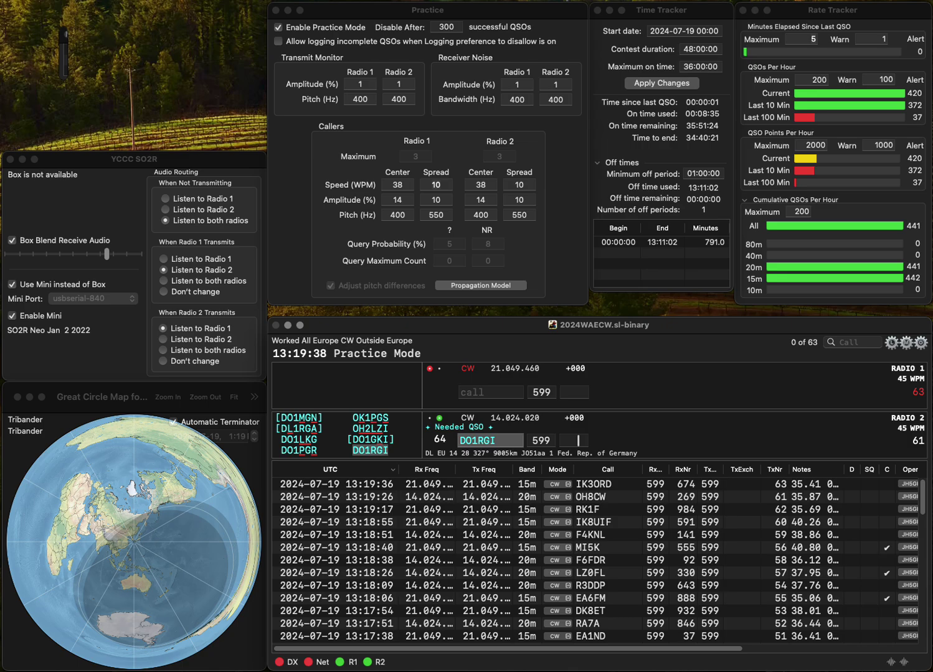
pyautogui.write('785')
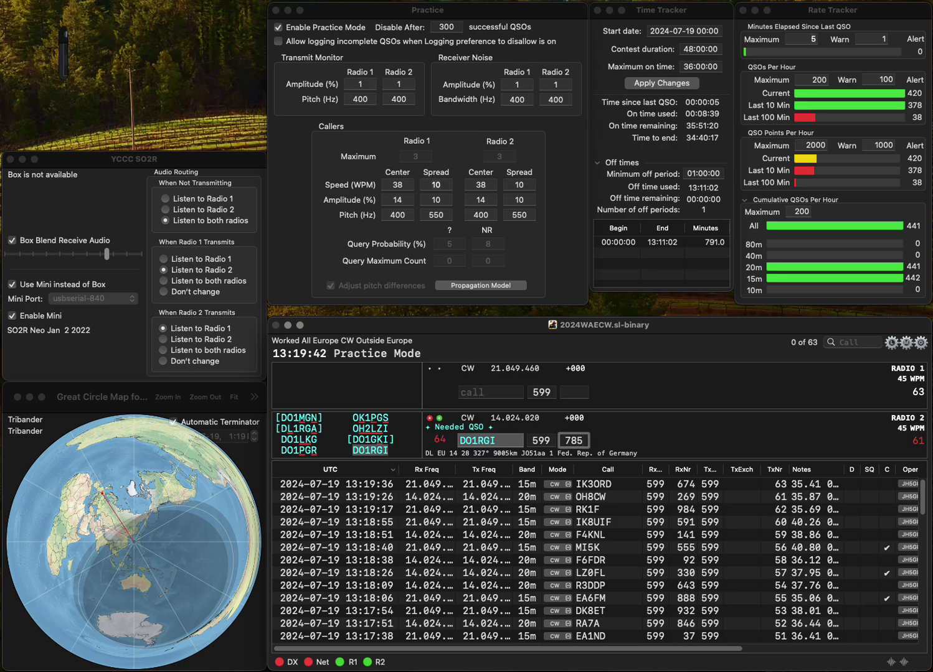
pyautogui.press('Return')
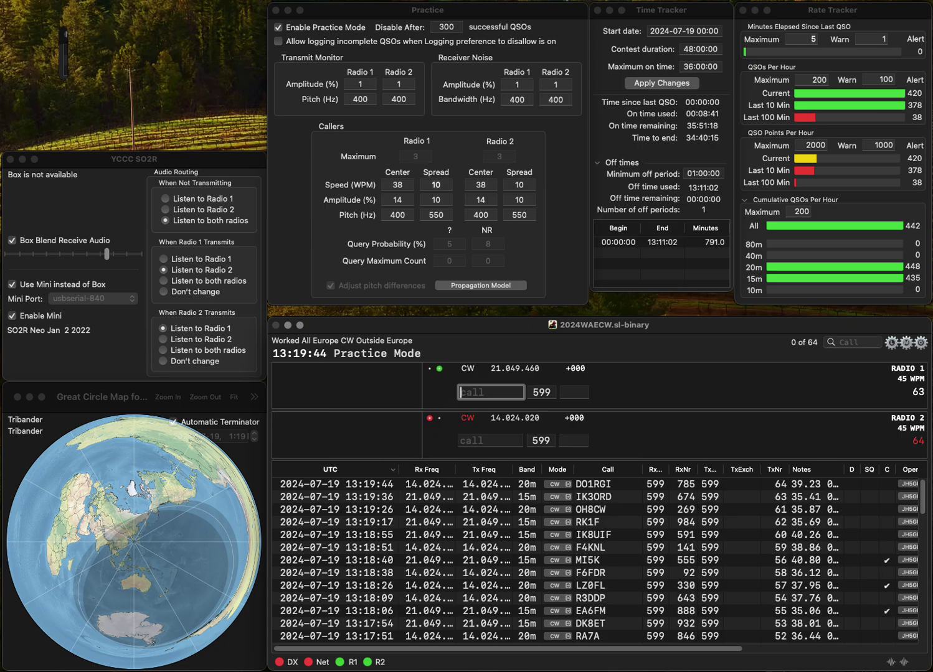
# Step: Enter the partial calls ESR on Radio 1 and 9DA on Radio 2, sending to each caller
pyautogui.write('ESR')
pyautogui.press('Return')
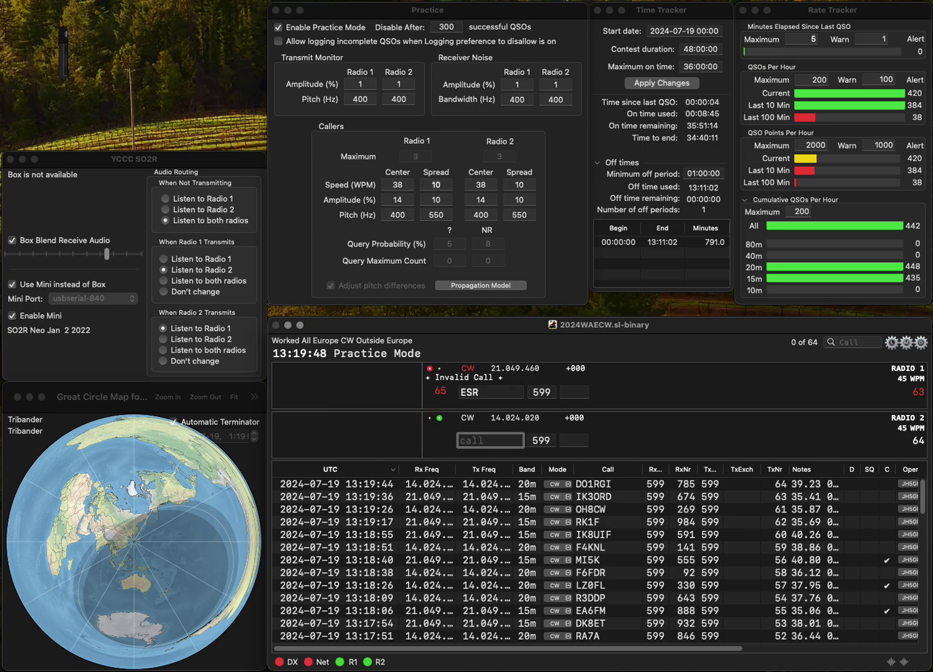
pyautogui.write('9DA')
pyautogui.press('Return')
pyautogui.press('BackSpace')
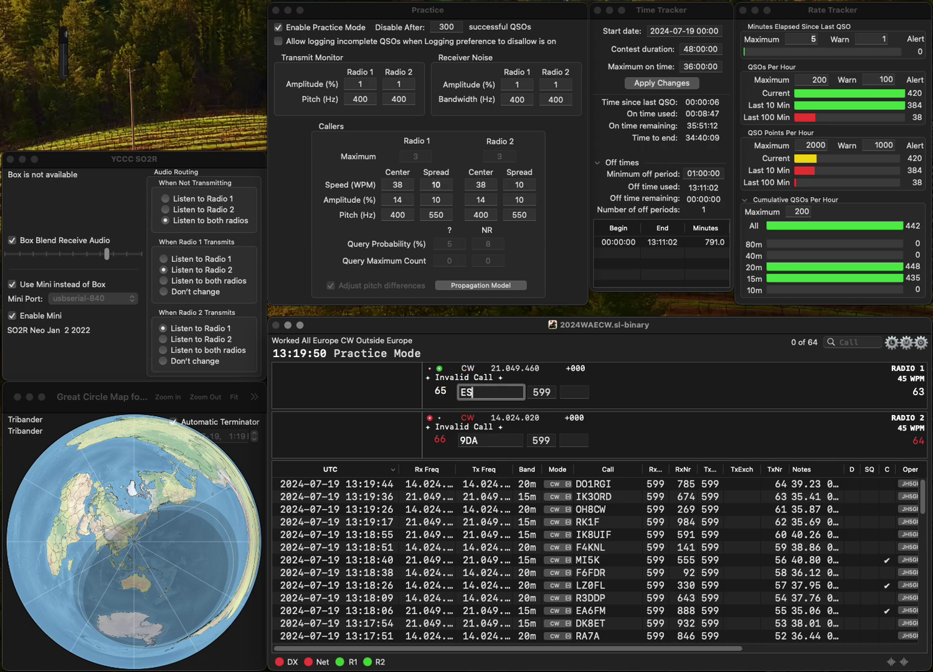
pyautogui.write('1TAR')
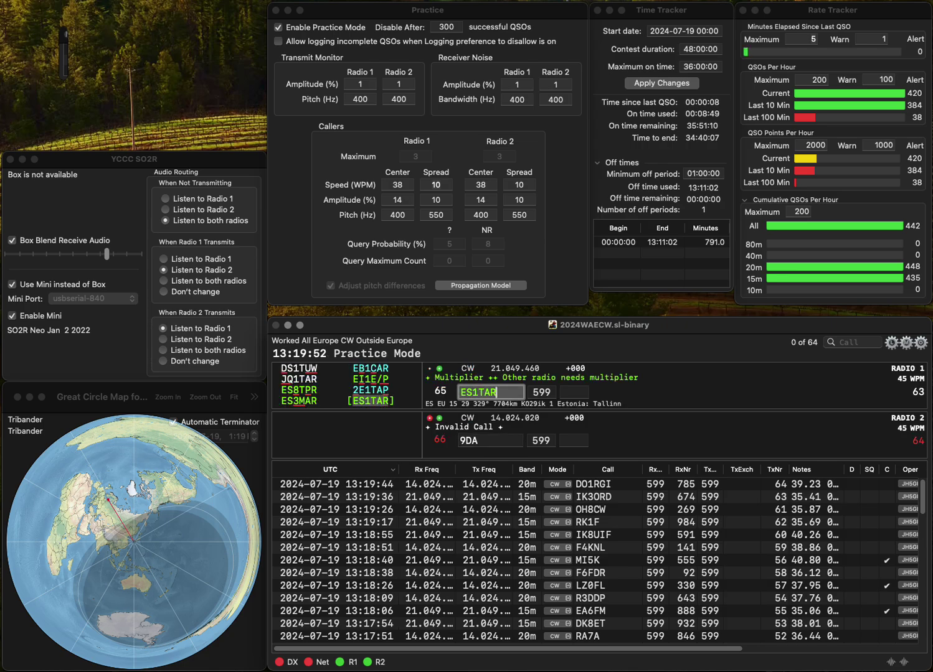
pyautogui.press('Return')
pyautogui.write('DK')
pyautogui.press('Tab')
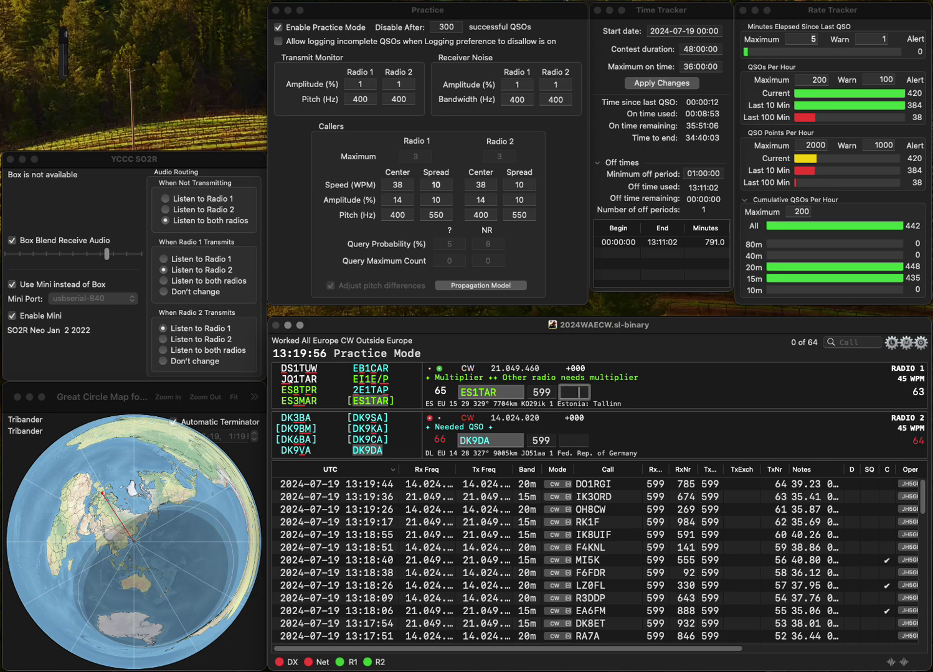
pyautogui.write('326')
pyautogui.press('Return')
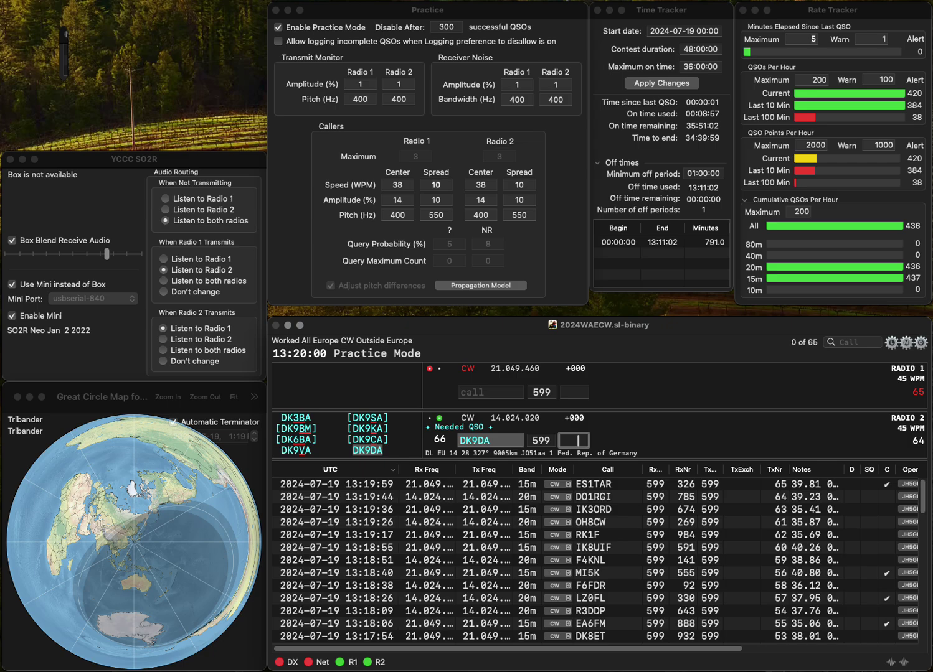
pyautogui.write('348')
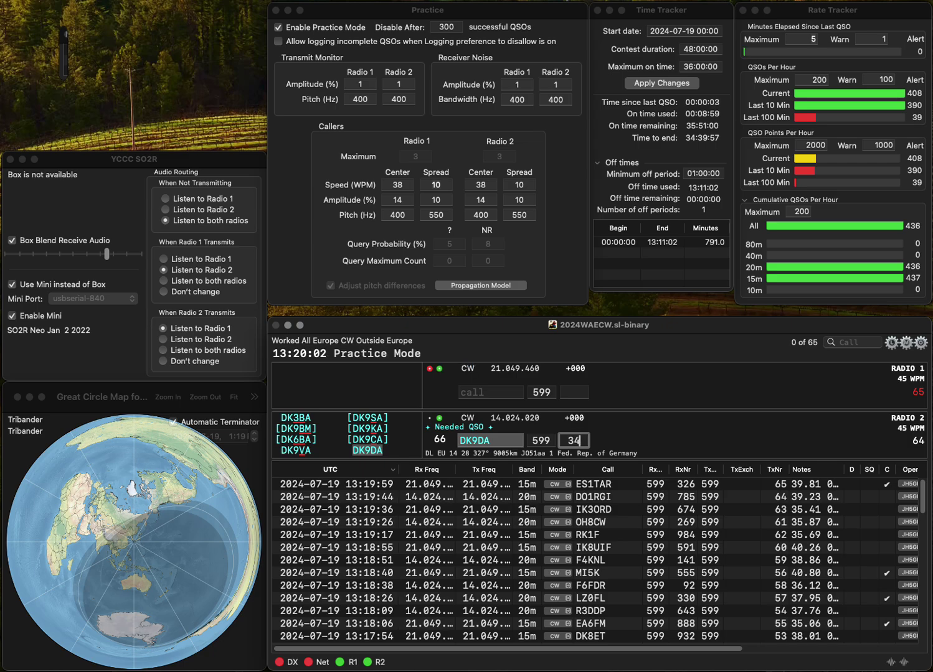
pyautogui.press('Return')
pyautogui.write('F6KV')
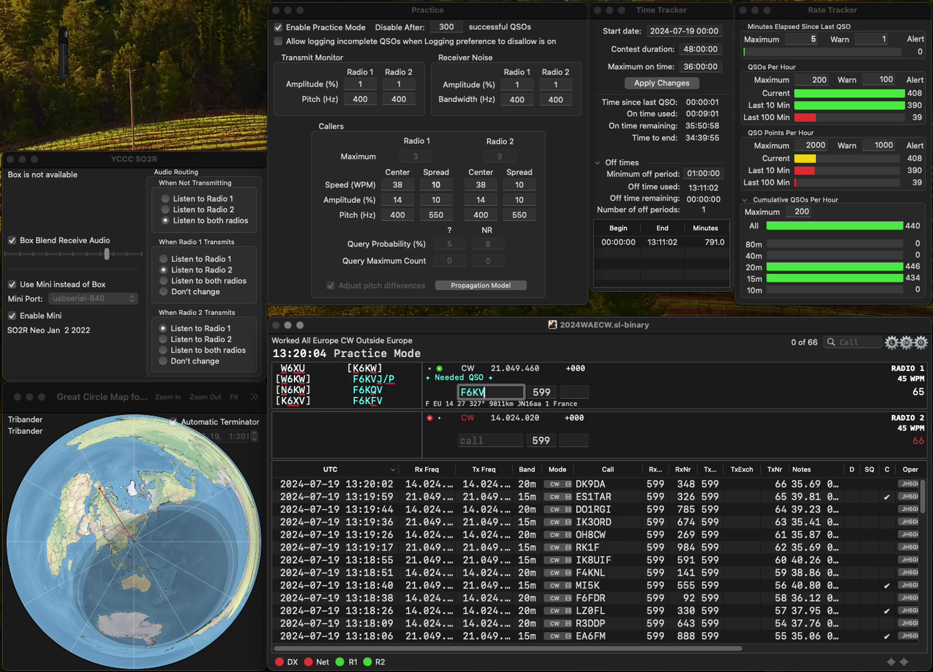
pyautogui.write('J/P')
pyautogui.press('Return')
pyautogui.write('YU')
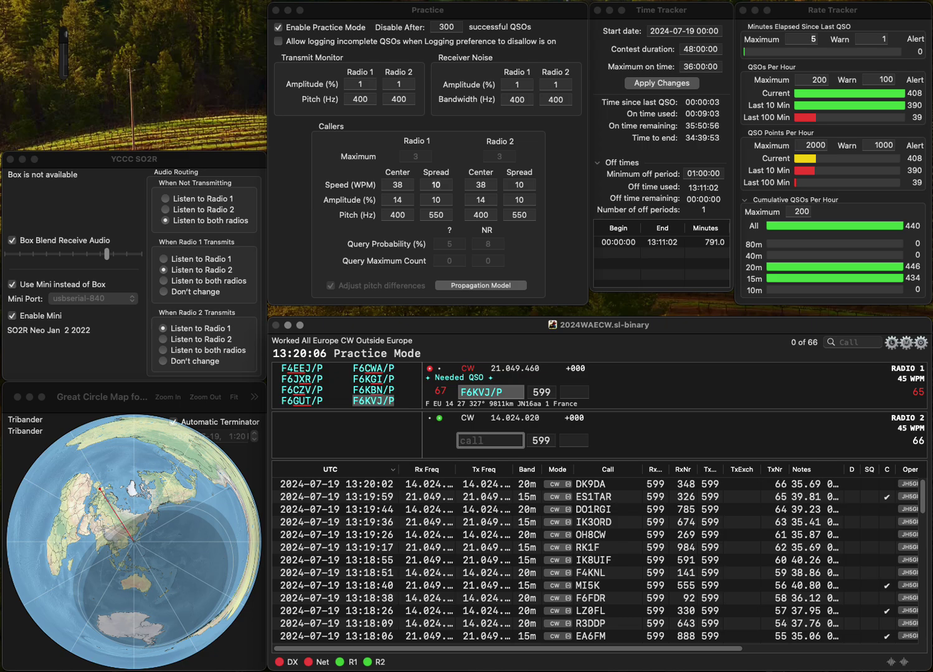
pyautogui.write('1MT')
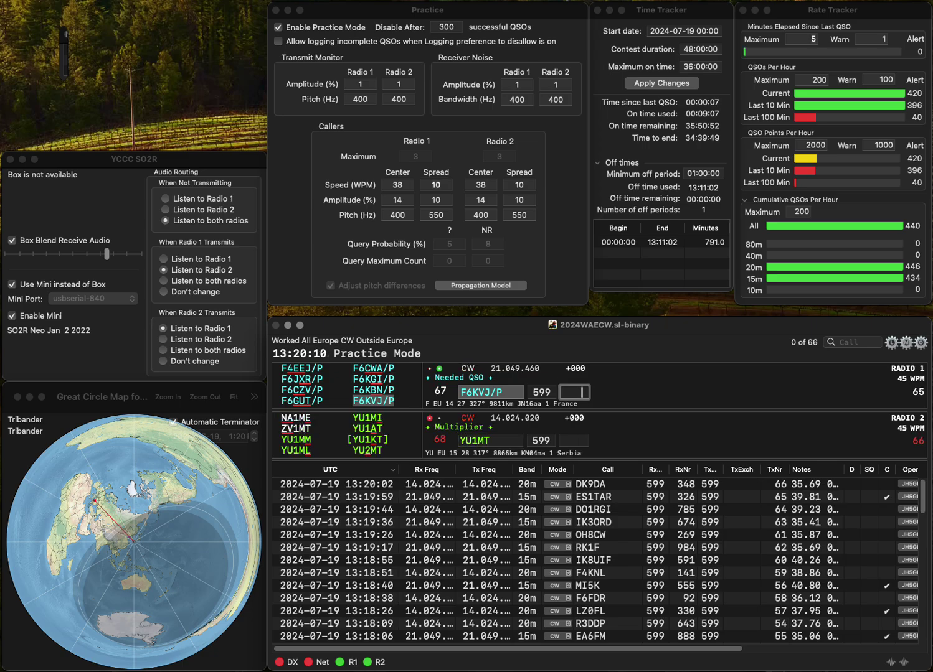
pyautogui.write('381')
pyautogui.press('Return')
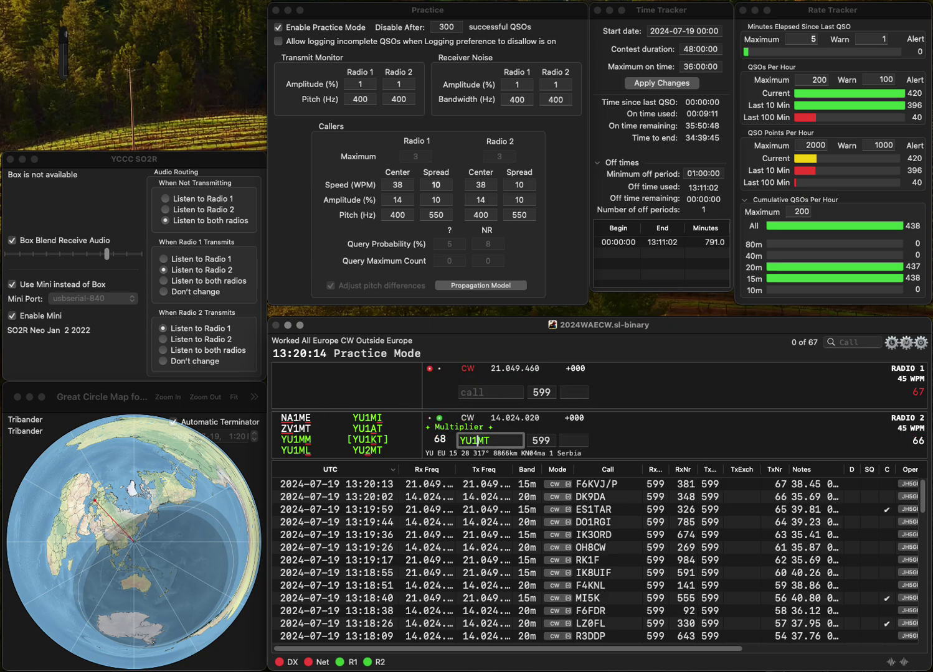
pyautogui.write('2')
pyautogui.press('Return')
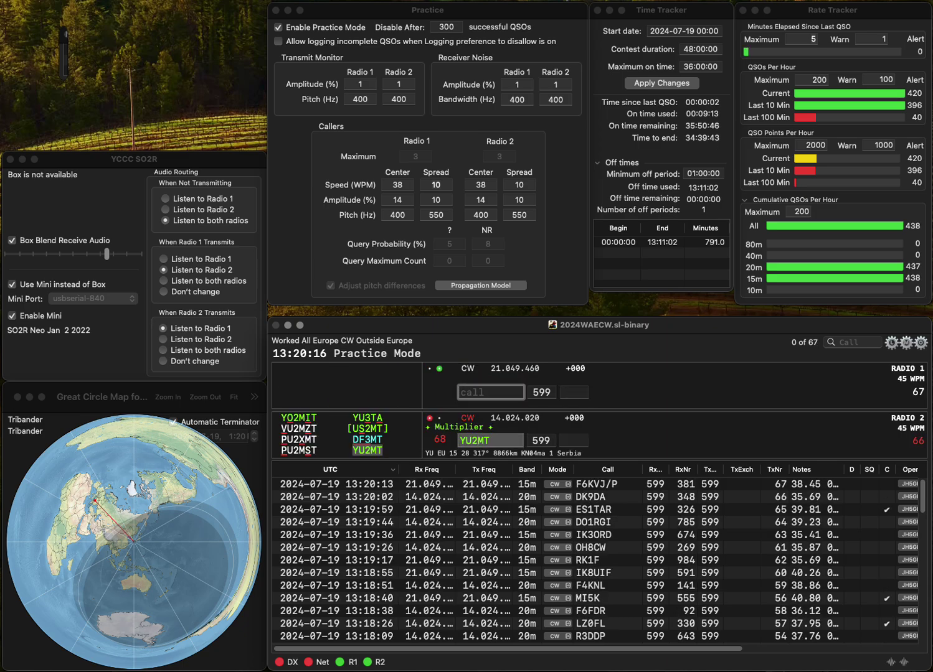
# Step: Enter the caller MX1COL on Radio 1 and send the exchange
pyautogui.write('MX1CO')
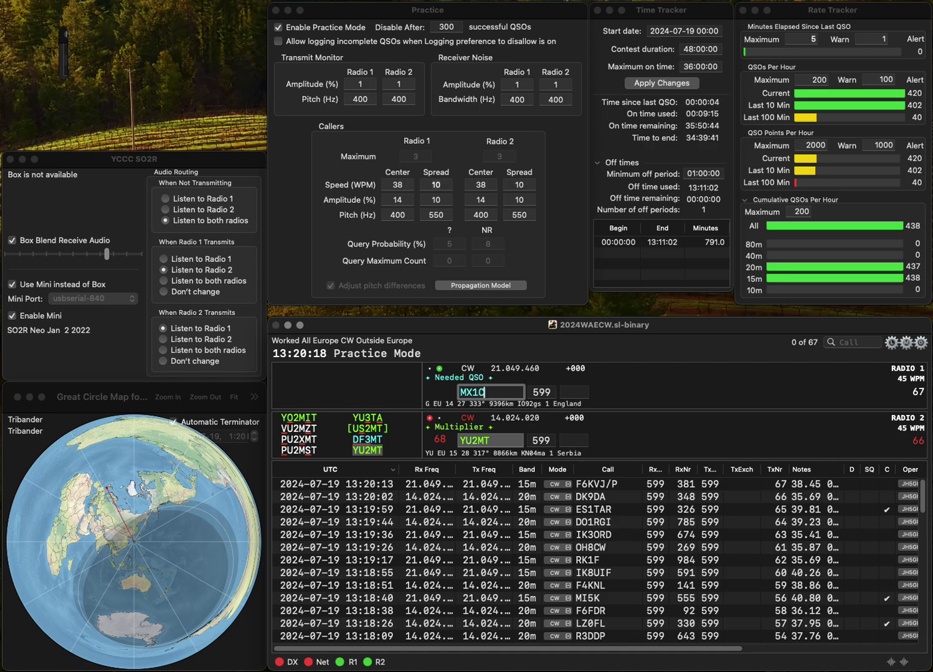
pyautogui.write('L')
pyautogui.press('Return')
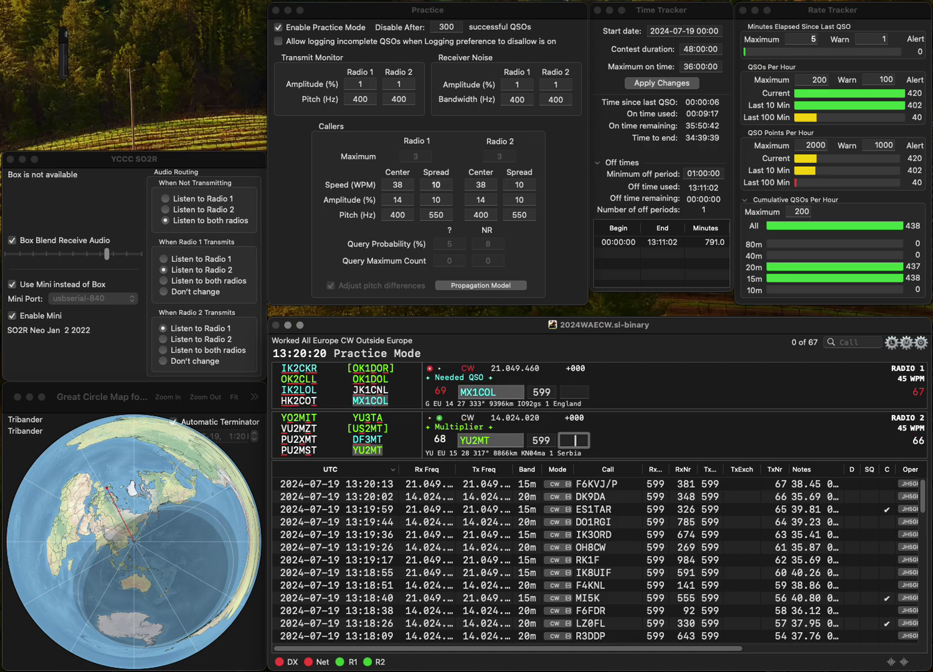
# Step: Log YU2MT on Radio 2 with received number 866 and MX1COL on Radio 1 with received number 677
pyautogui.write('866')
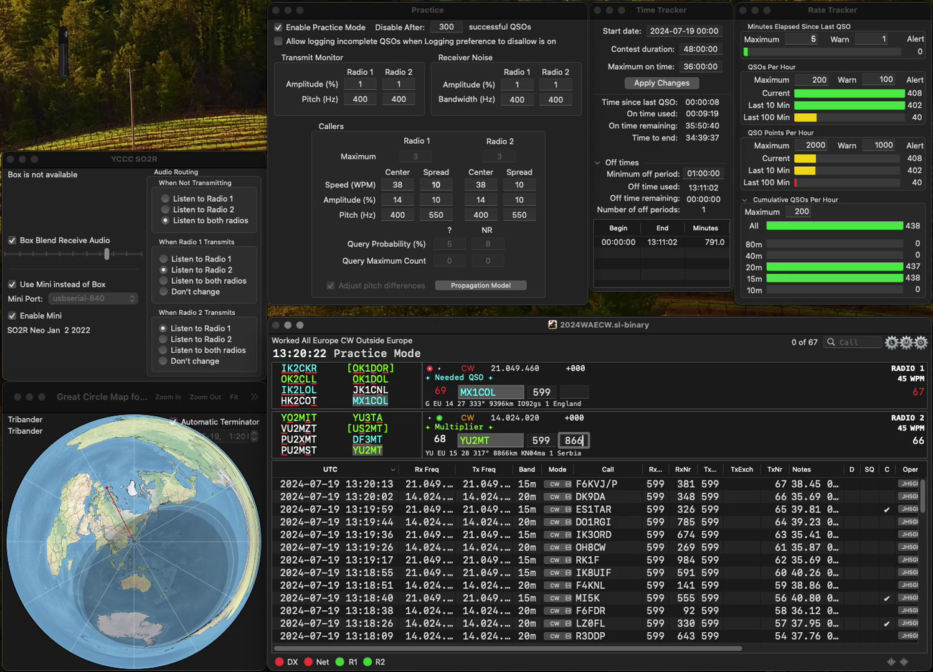
pyautogui.press('Return')
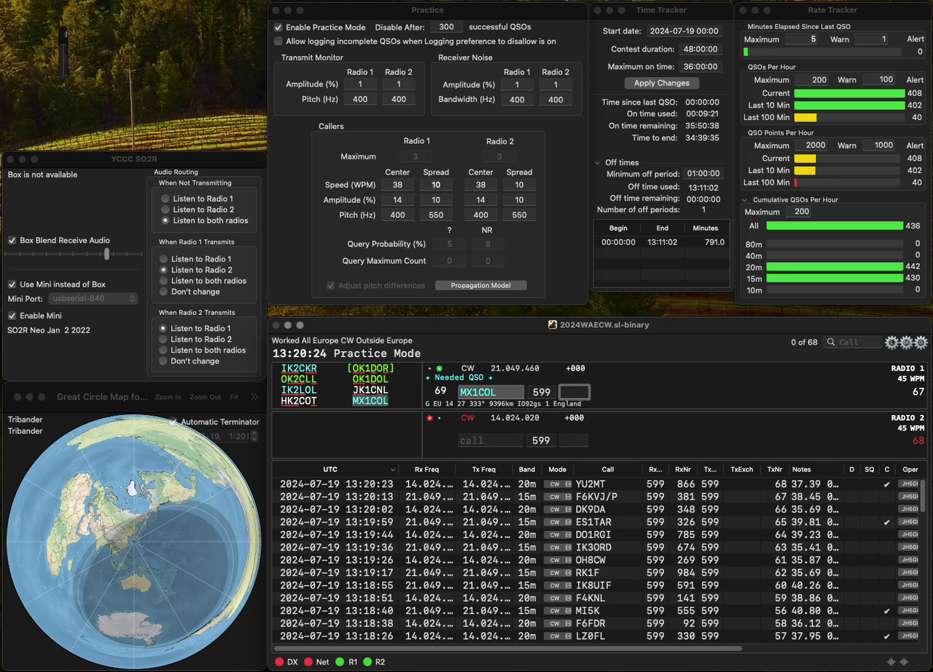
pyautogui.write('677')
pyautogui.press('Return')
pyautogui.write('YO7LRC')
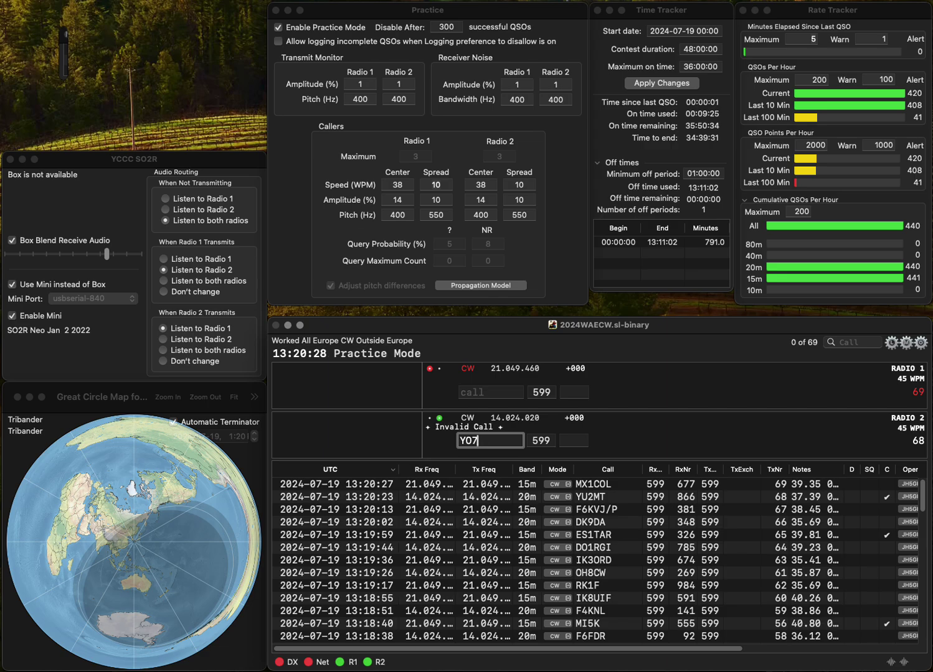
pyautogui.press('Return')
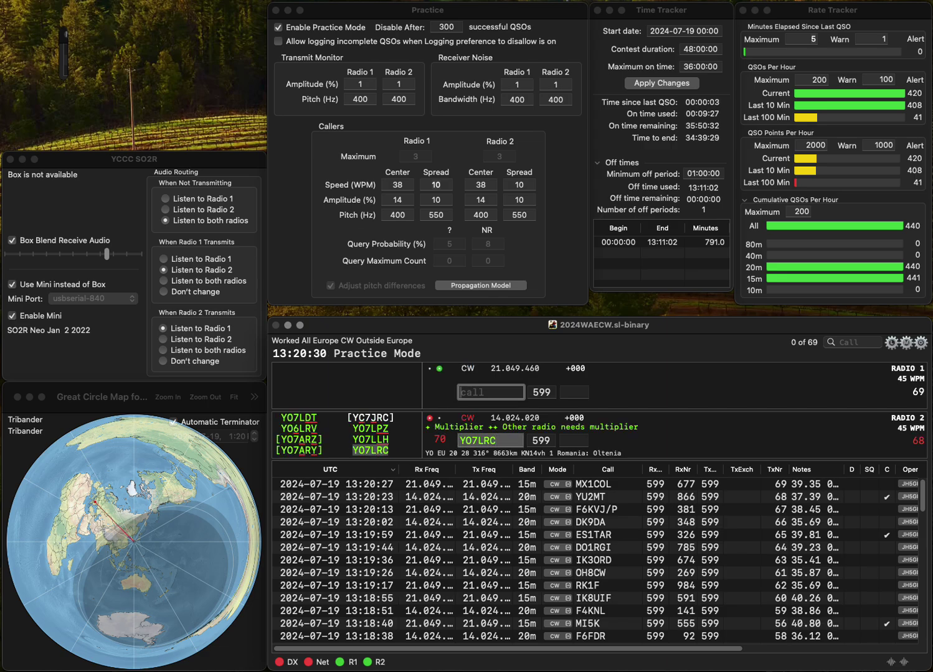
pyautogui.write('RK3WW')
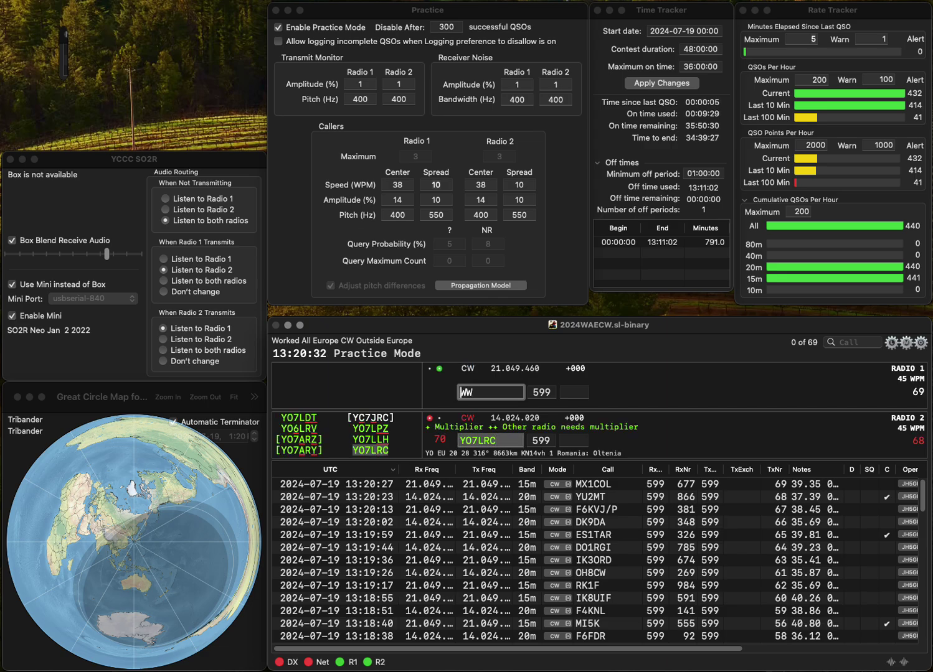
pyautogui.press('Return')
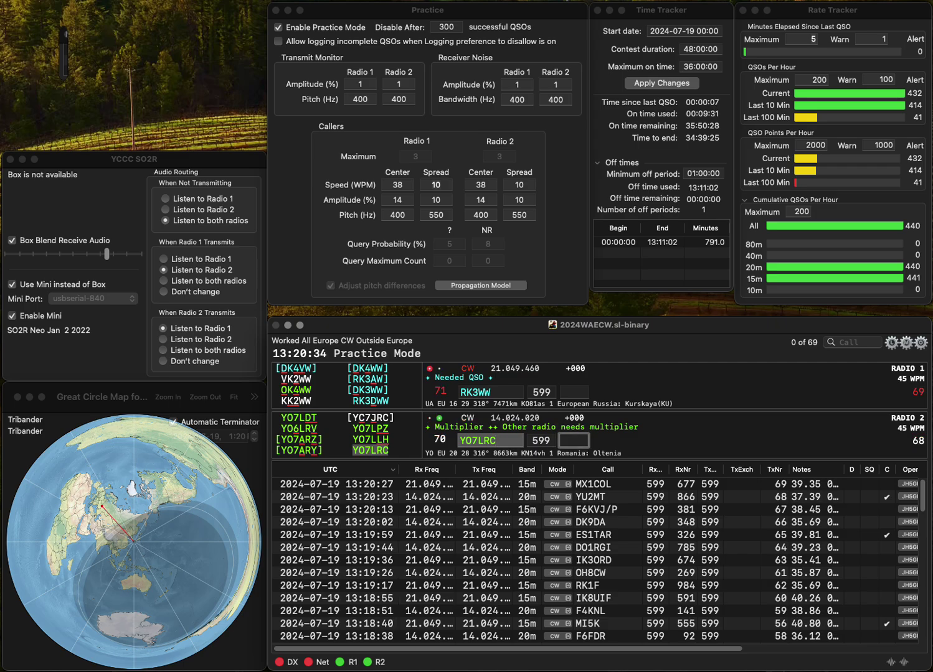
pyautogui.write('434')
pyautogui.press('Return')
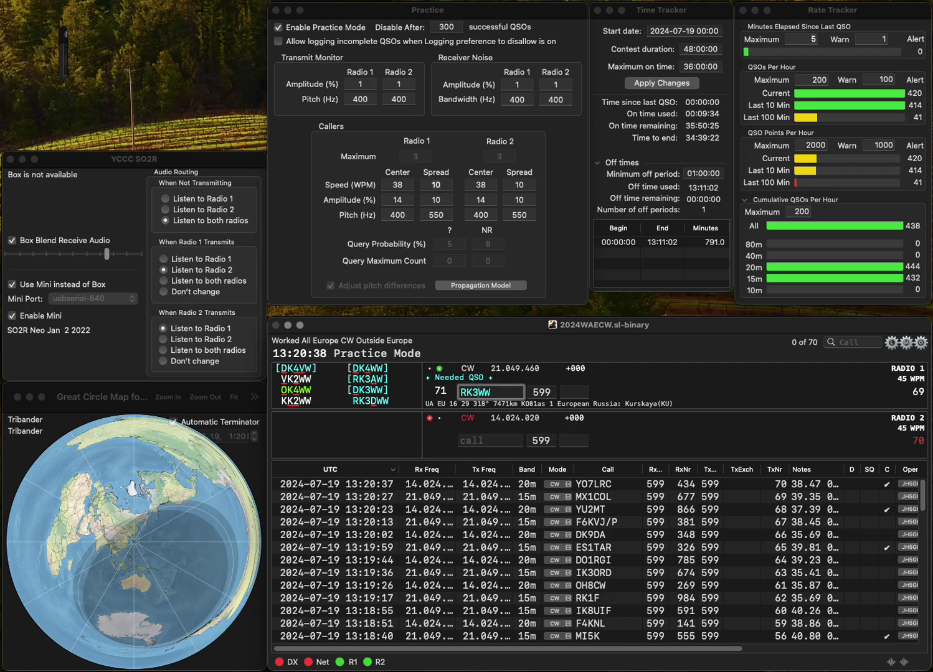
pyautogui.press('BackSpace')
pyautogui.press('BackSpace')
pyautogui.write('X')
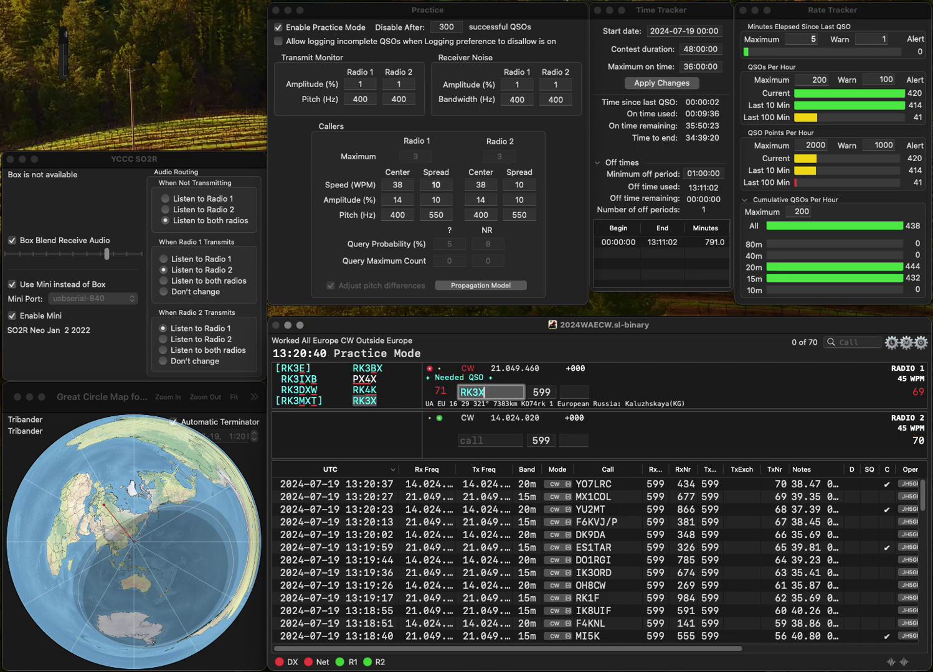
pyautogui.press('Return')
# Step: Enter the caller G4SIE on Radio 2, sending the exchange, and log RK3X on Radio 1 with received number 445
pyautogui.write('G4SIE')
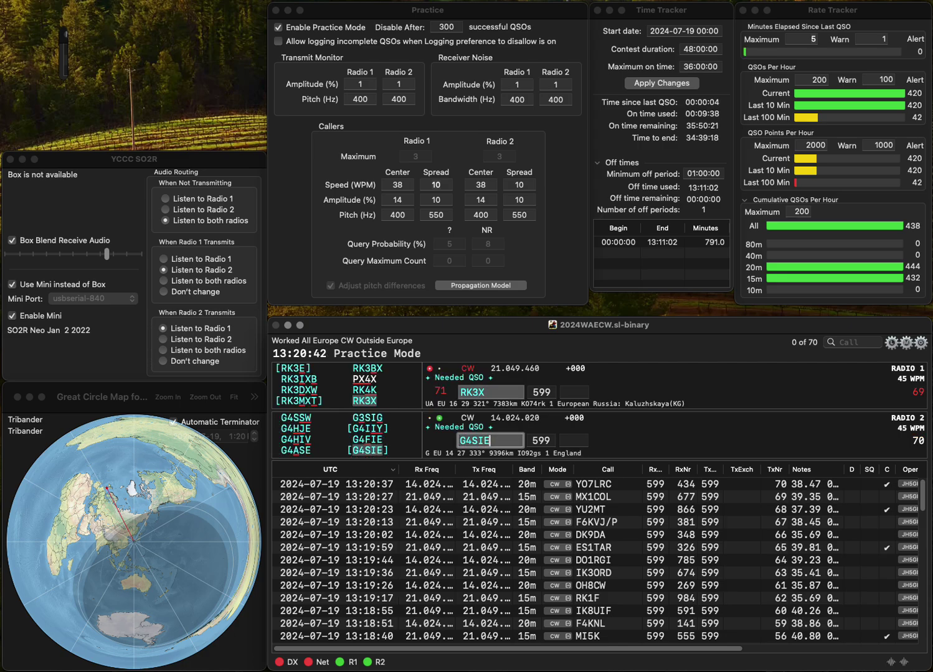
pyautogui.press('Return')
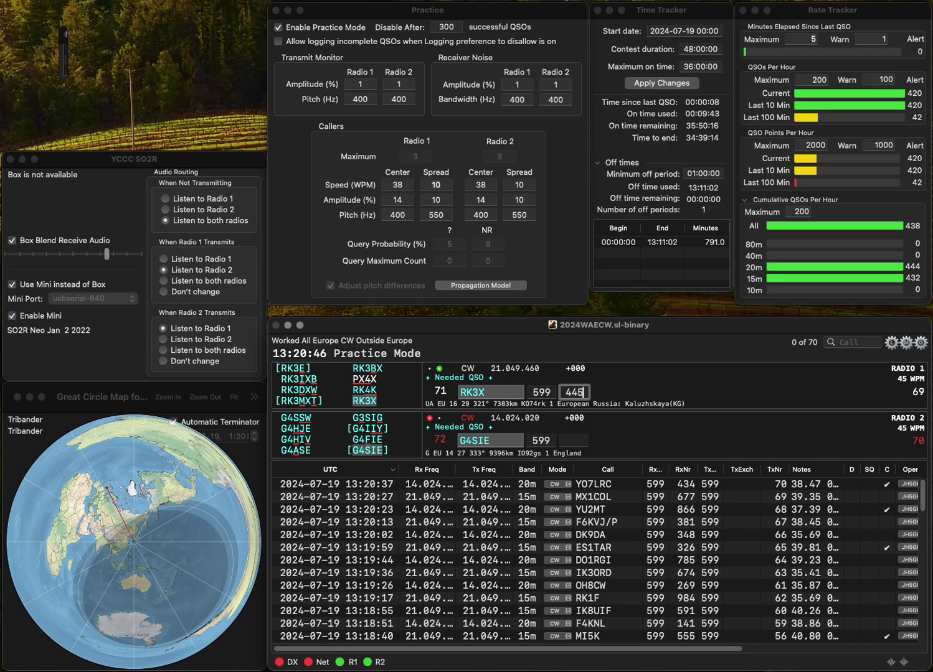
pyautogui.press('Return')
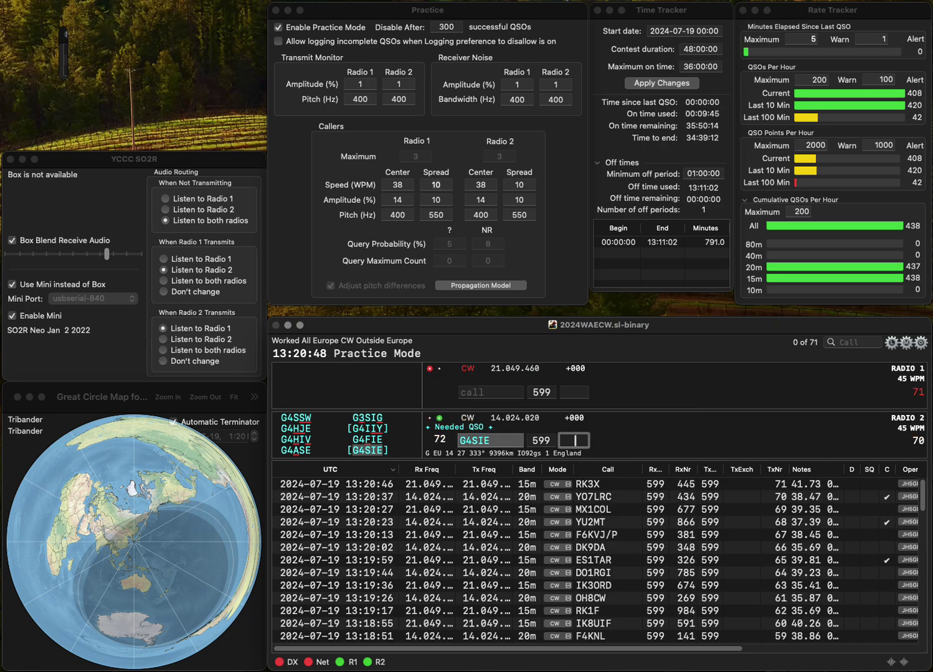
# Step: Log G4SIE on Radio 2 with received number 104, and enter the caller UA4WW on Radio 1, sending the exchange
pyautogui.write('104')
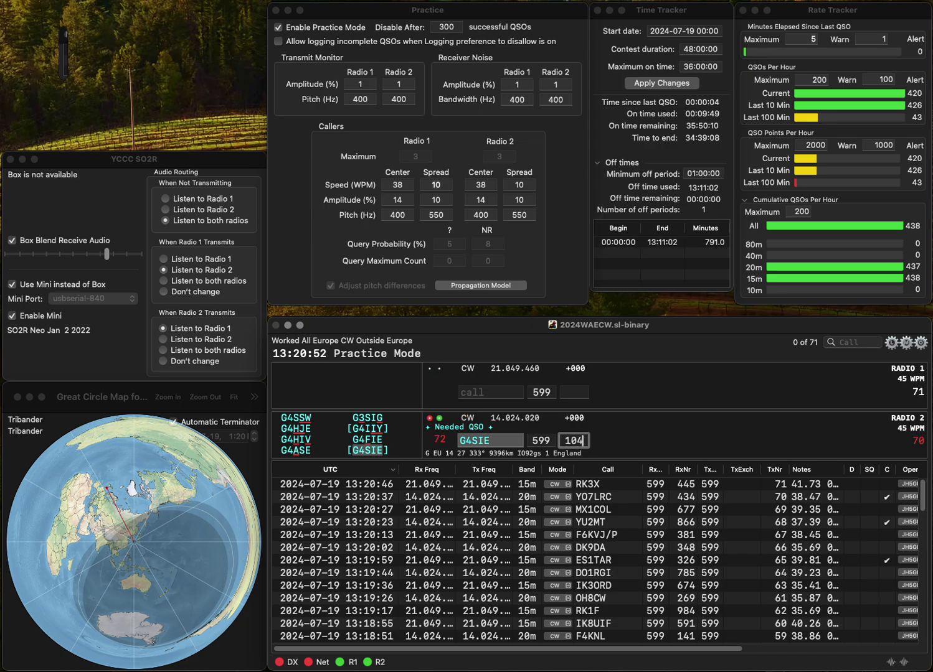
pyautogui.press('Return')
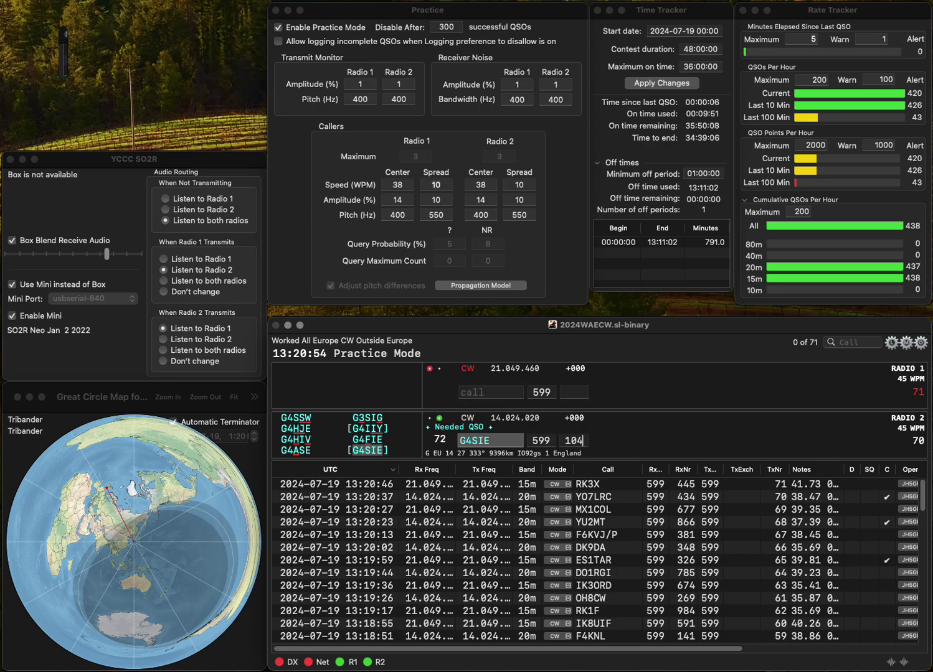
pyautogui.write('4WW')
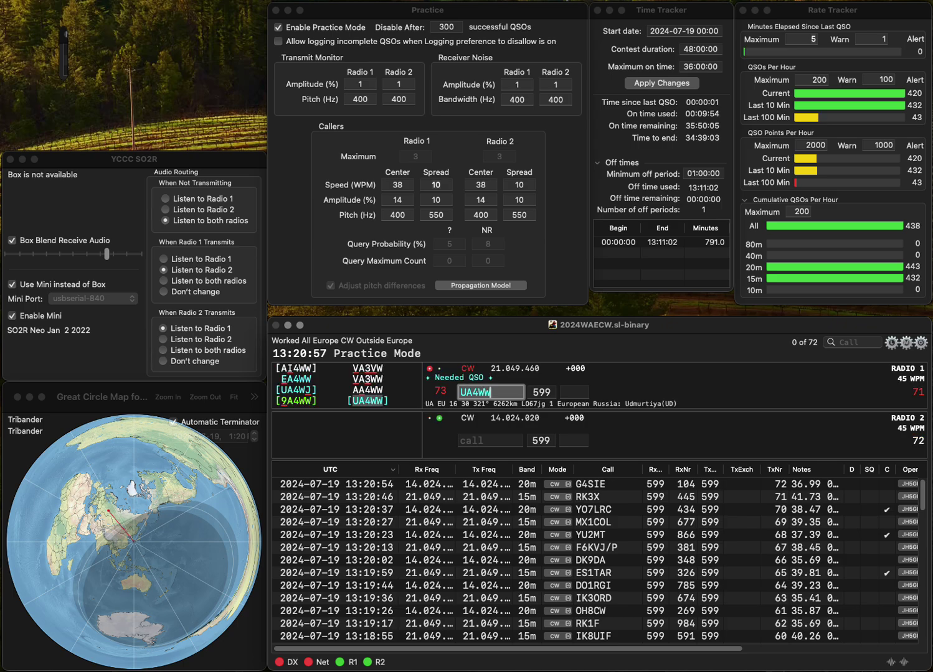
pyautogui.press('Return')
pyautogui.write('S')
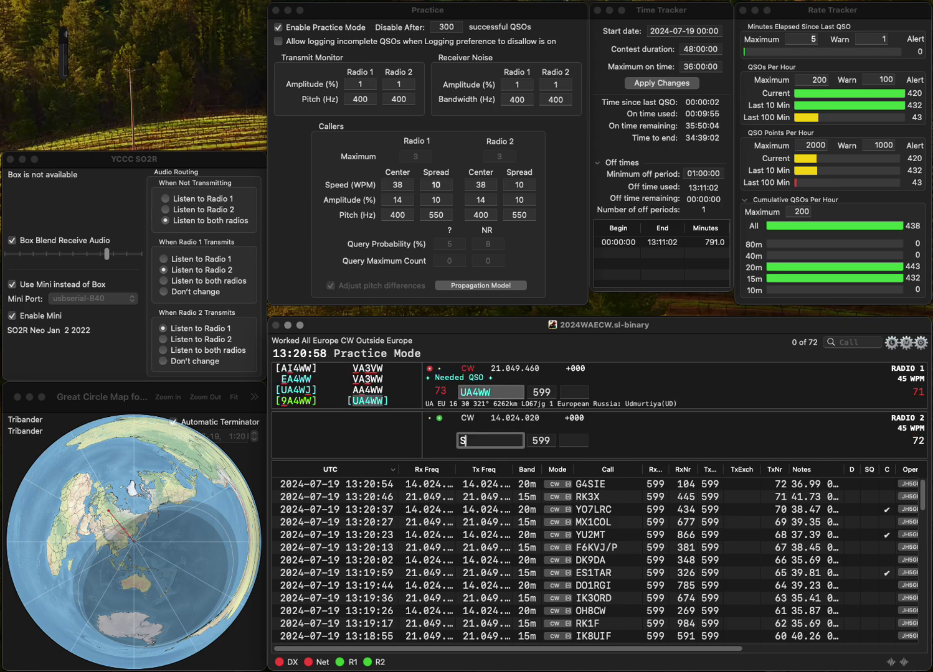
pyautogui.write('P7ROZ')
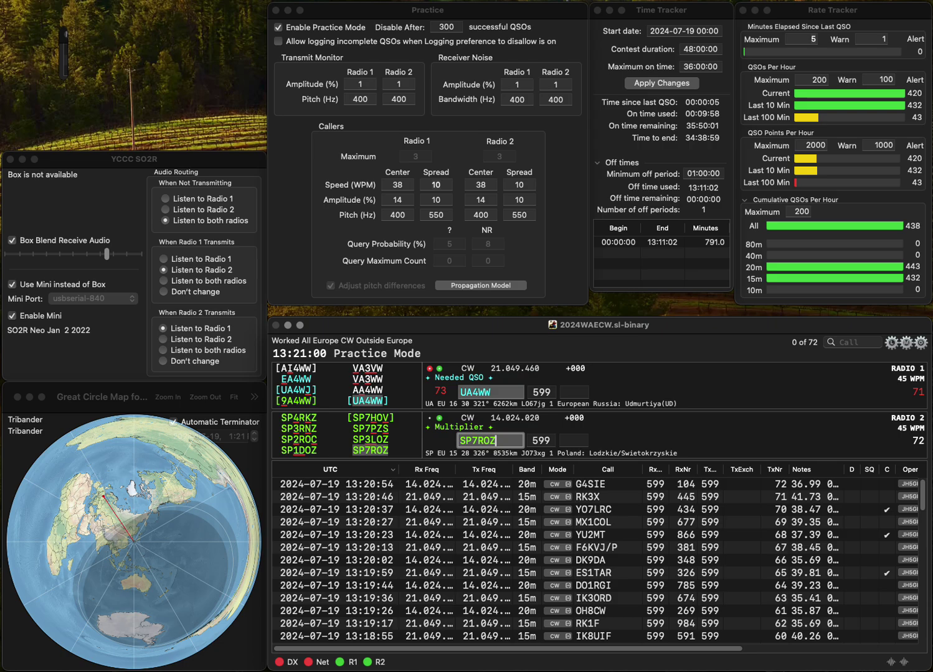
pyautogui.press('Return')
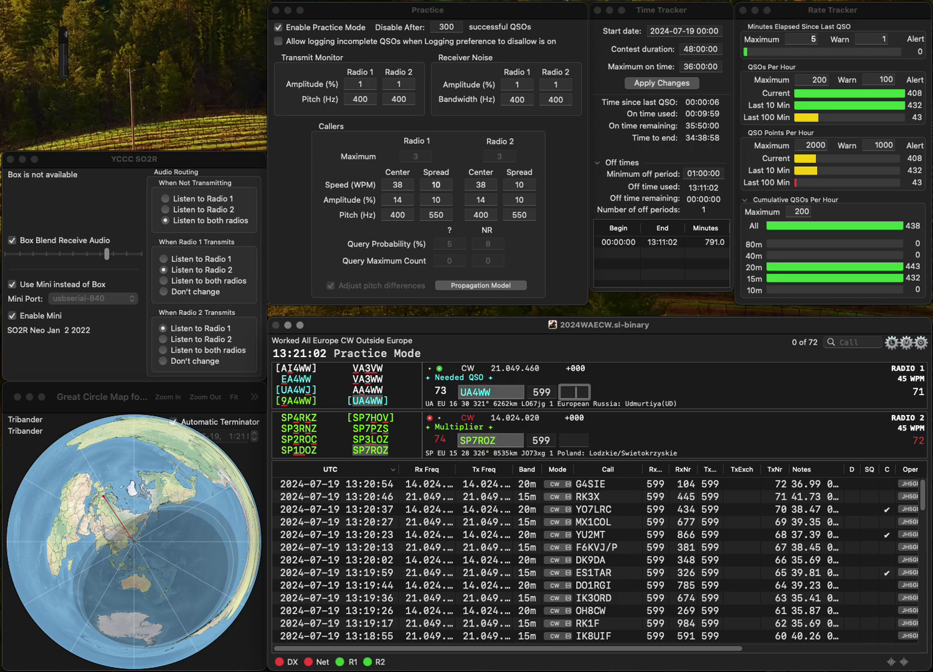
pyautogui.write('898')
pyautogui.press('Return')
pyautogui.press('space')
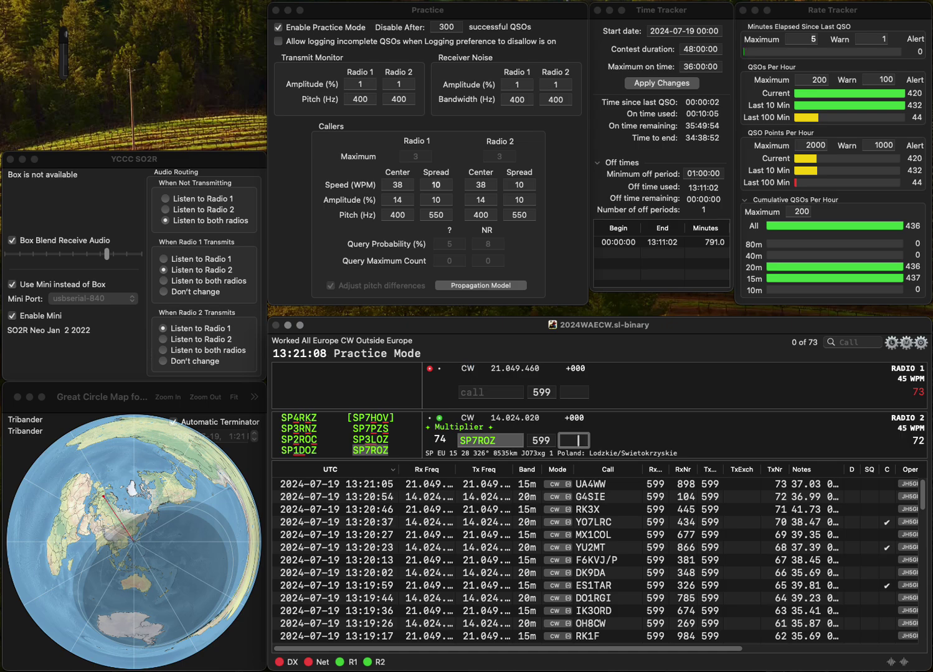
pyautogui.write('634')
pyautogui.press('Return')
# Step: Enter the callers TM8O on Radio 1 and 9A9Z on Radio 2, sending the exchange to each
pyautogui.write('T')
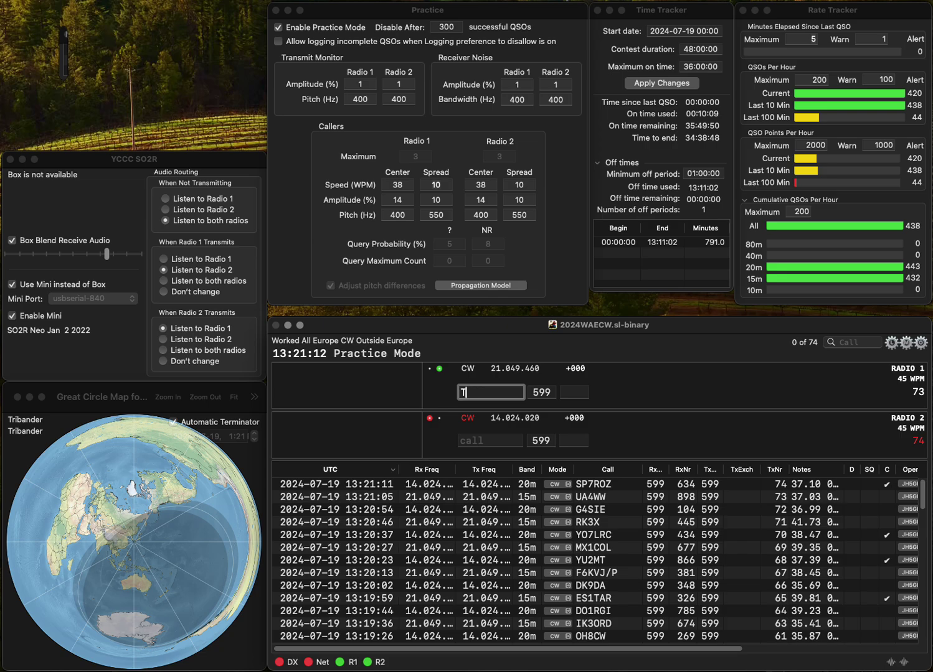
pyautogui.write('M8O')
pyautogui.press('Return')
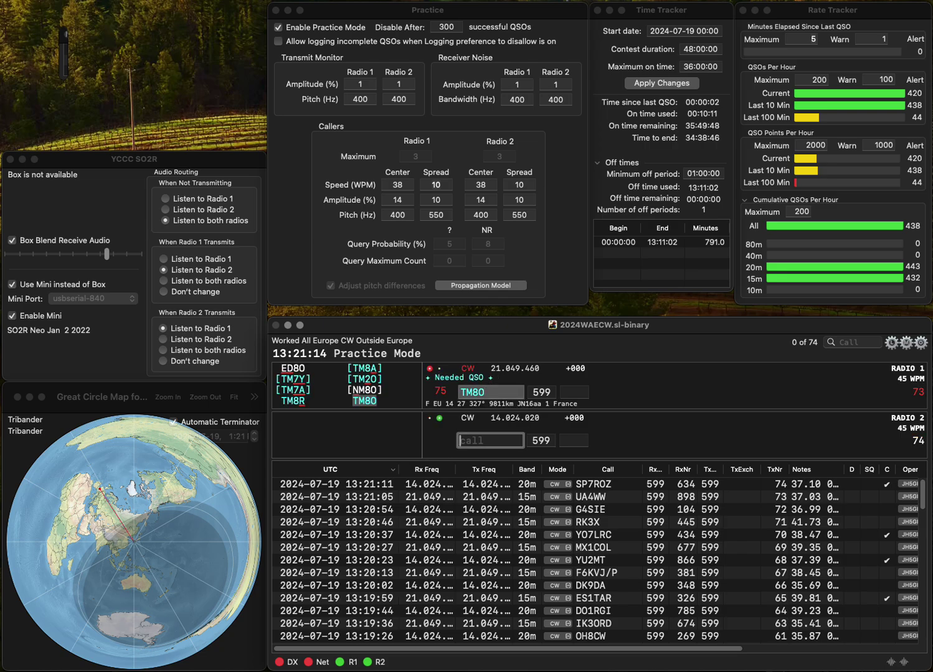
pyautogui.write('9A9')
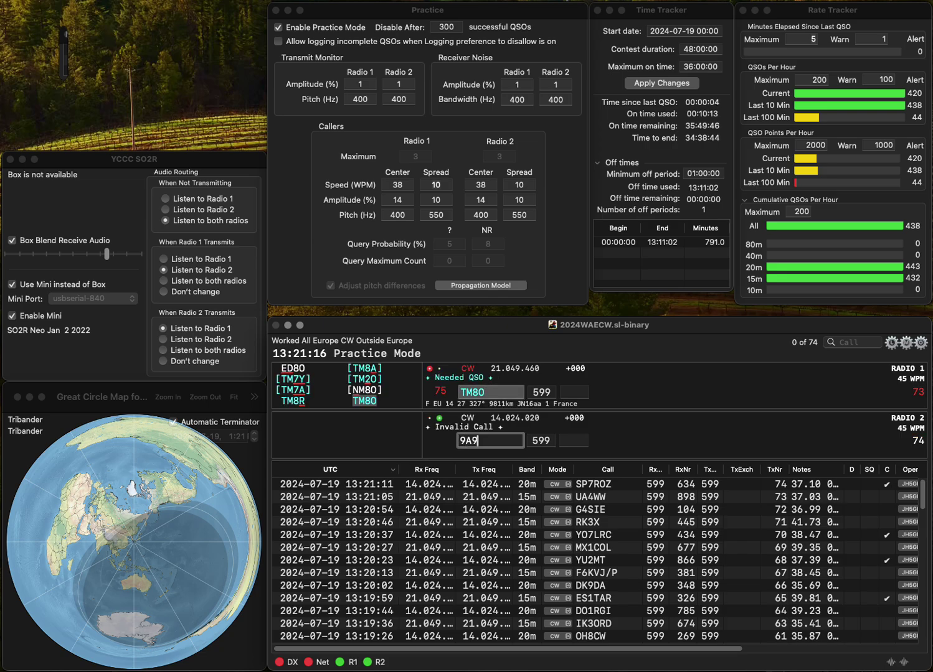
pyautogui.write('Z')
pyautogui.press('Return')
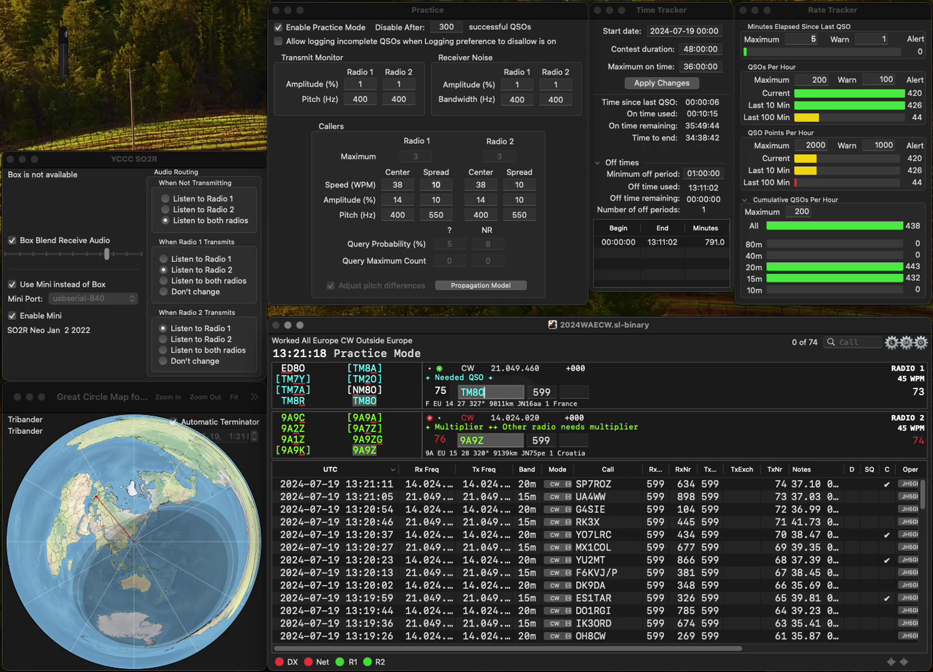
# Step: Log TM8O on Radio 1 with received number 475 and 9A9Z on Radio 2 with received number 117
pyautogui.write('475')
pyautogui.press('Return')
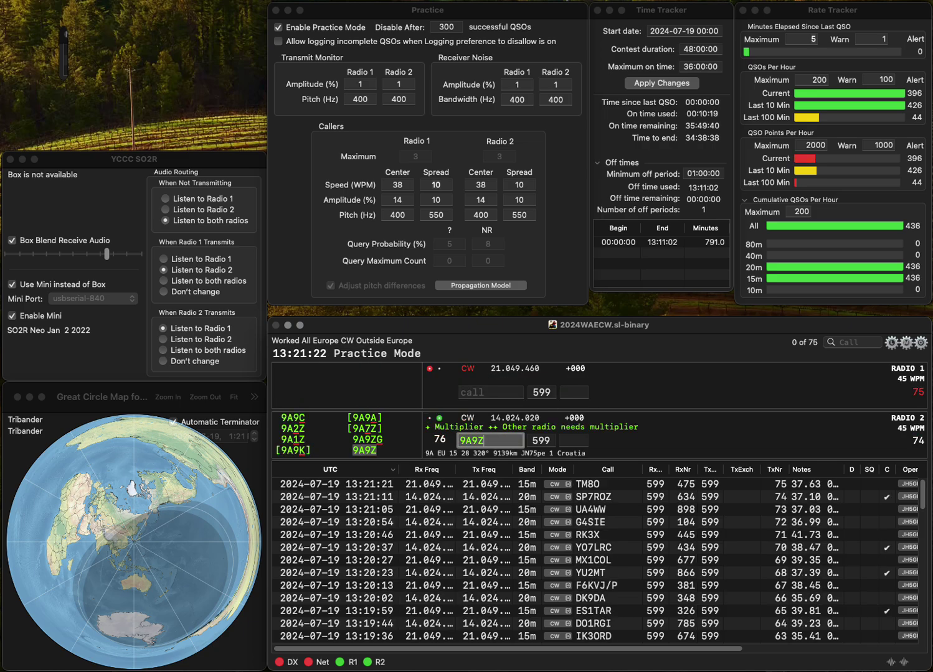
pyautogui.press('space')
pyautogui.write('1')
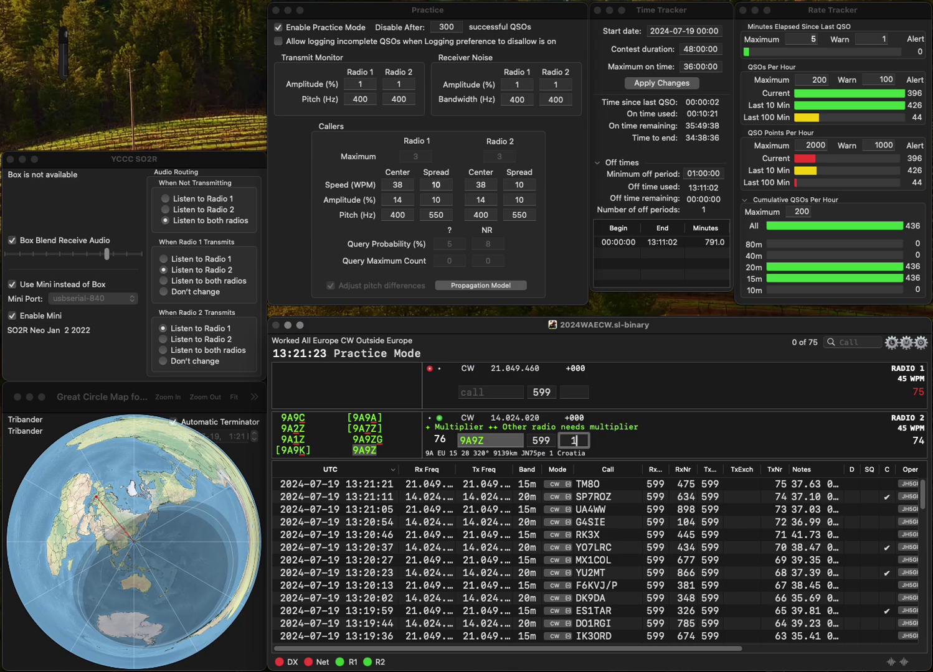
pyautogui.write('17')
pyautogui.press('Return')
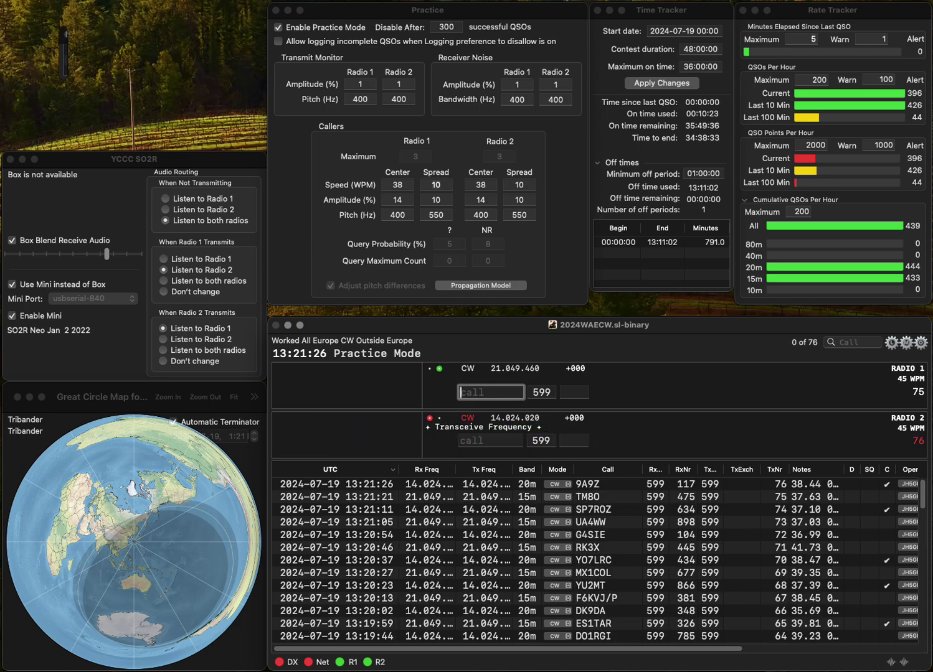
pyautogui.write('1A')
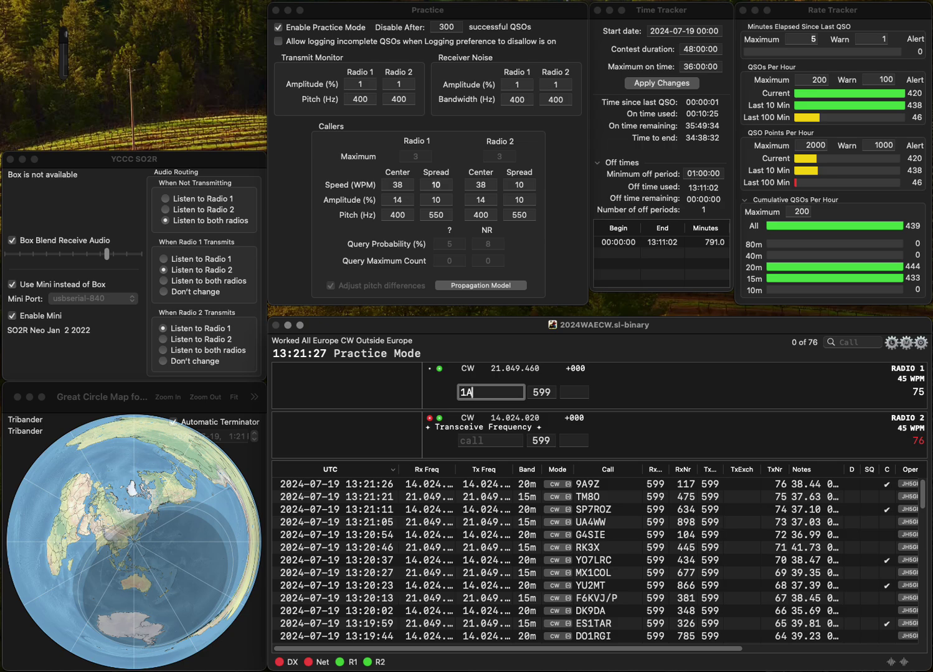
pyautogui.write('KM')
pyautogui.press('Return')
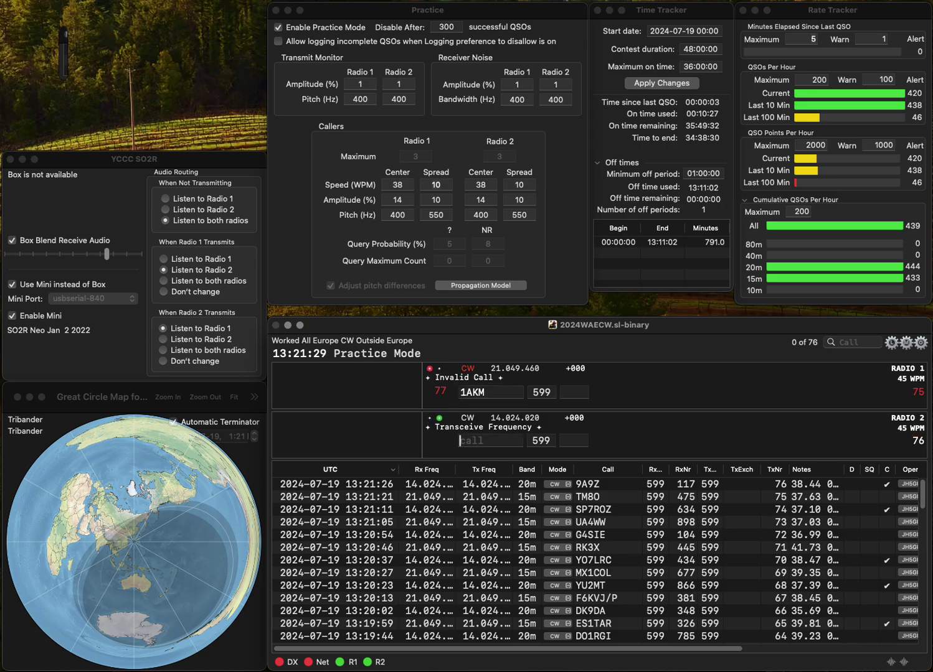
pyautogui.write('F4EPM')
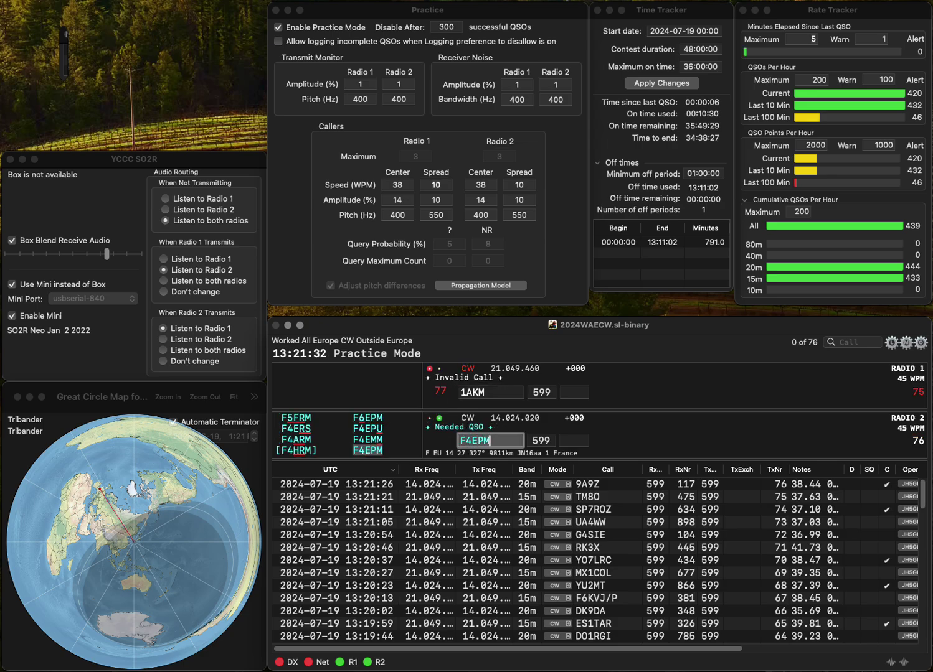
pyautogui.press('Return')
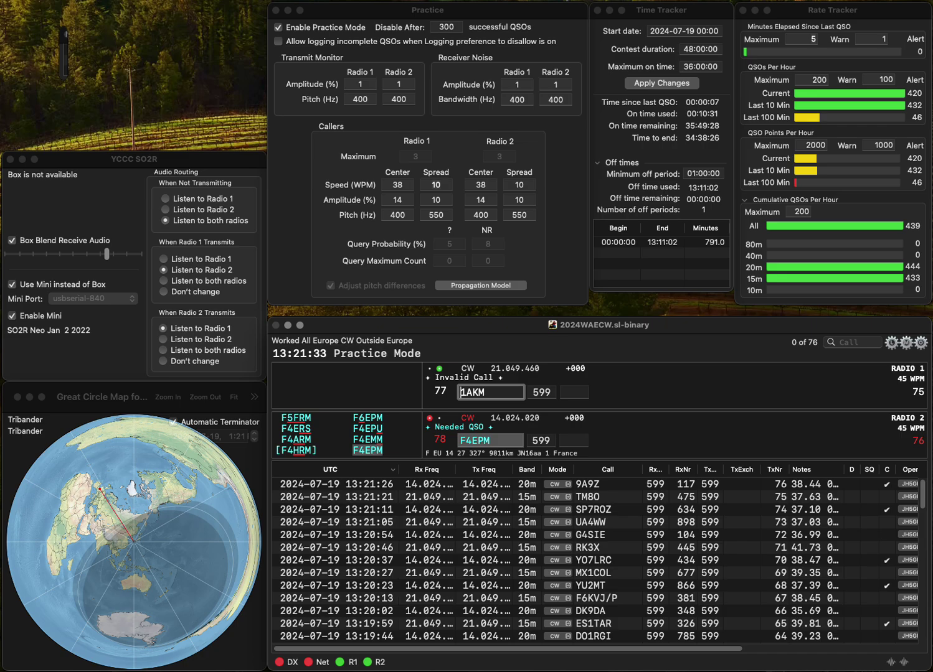
pyautogui.write('PA')
pyautogui.press('Return')
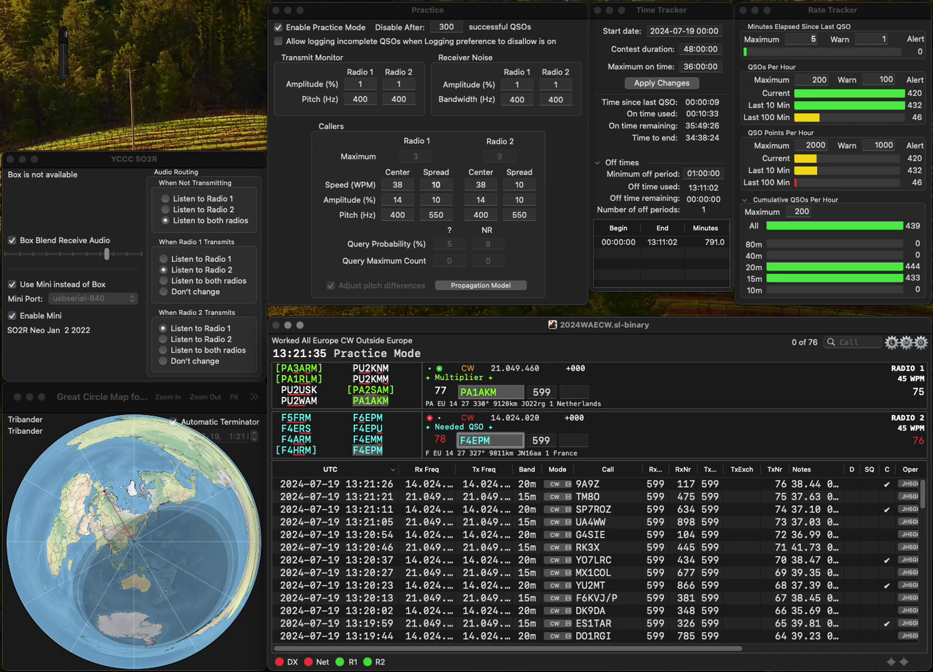
pyautogui.press('Return')
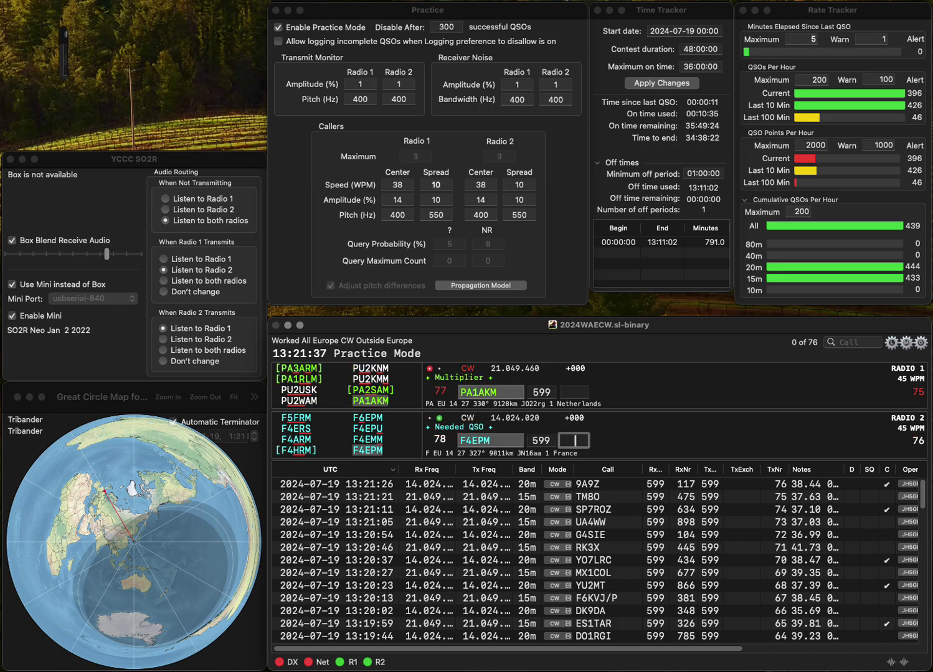
pyautogui.write('952')
pyautogui.press('Return')
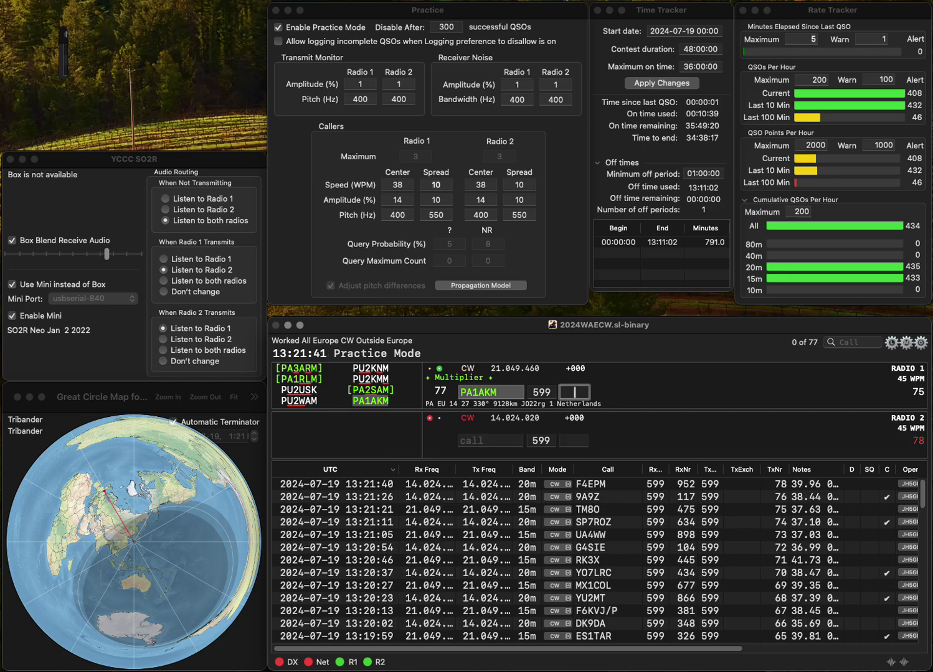
pyautogui.write('682')
pyautogui.press('Return')
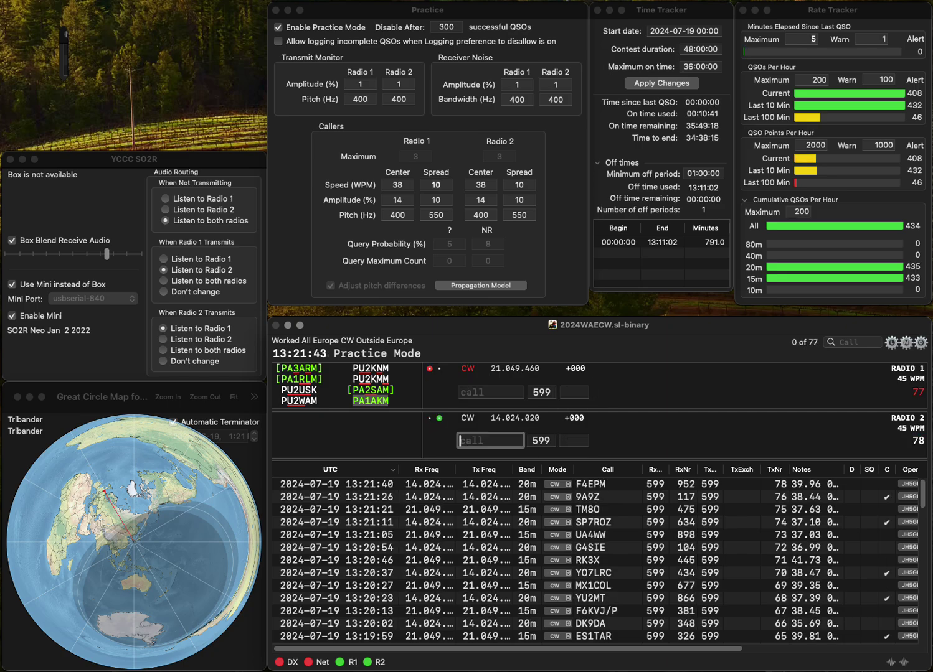
pyautogui.write('K2')
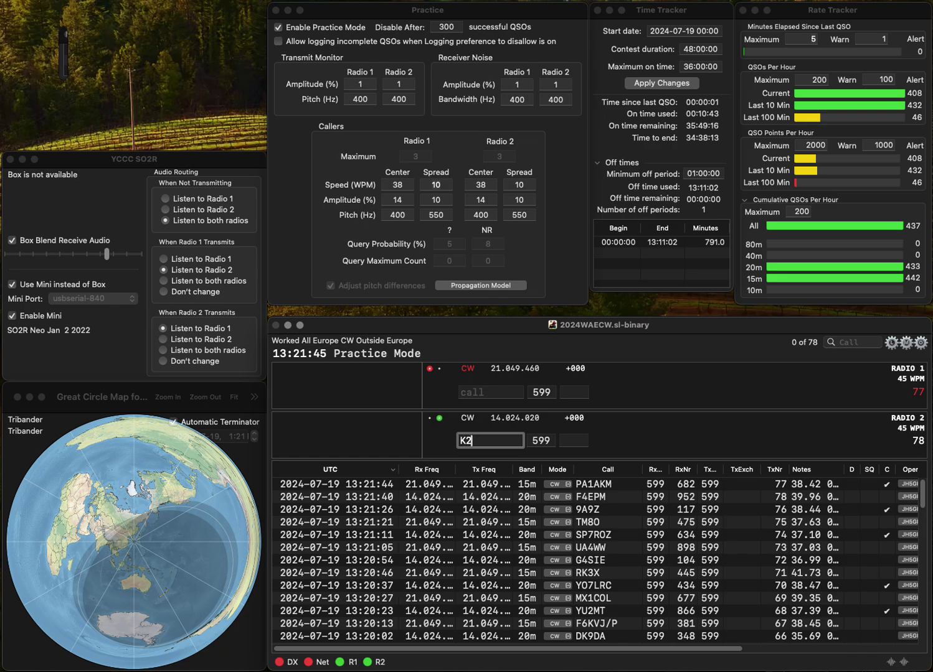
pyautogui.write('ZW')
pyautogui.press('super+Left')
pyautogui.write('O')
pyautogui.press('Return')
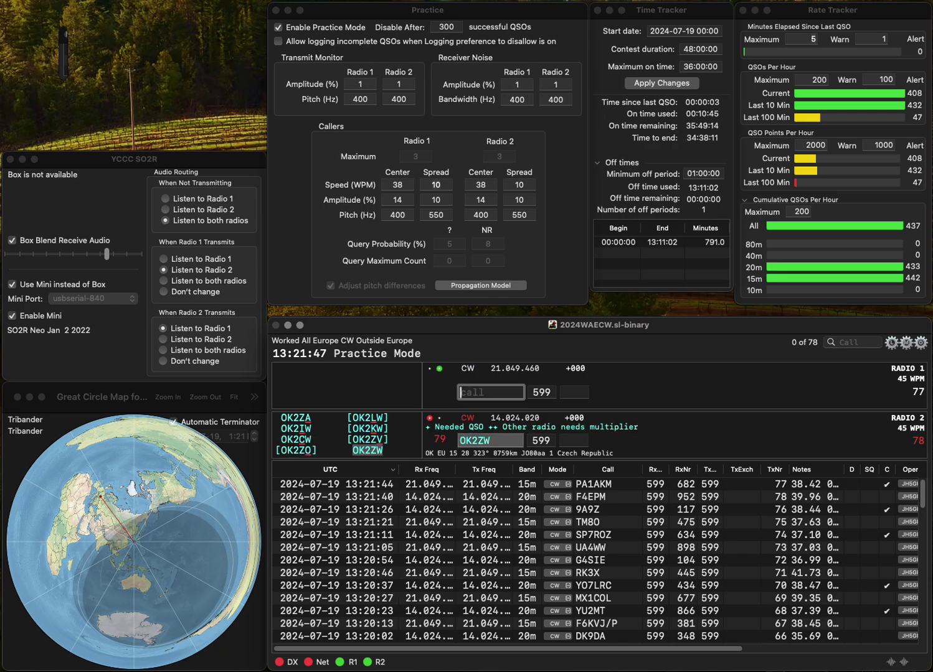
pyautogui.write('WDTA7')
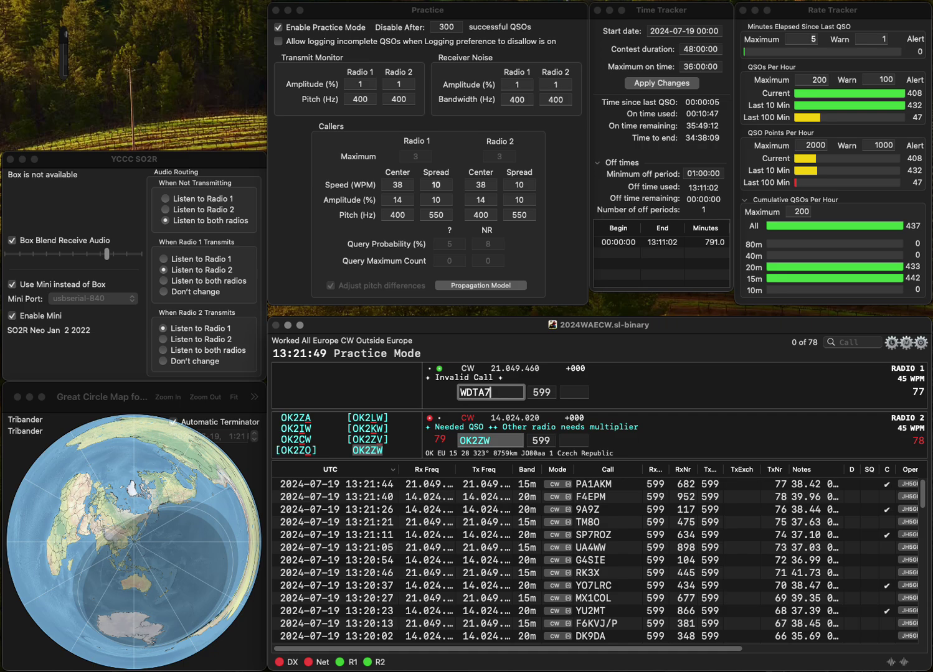
pyautogui.write('YLY')
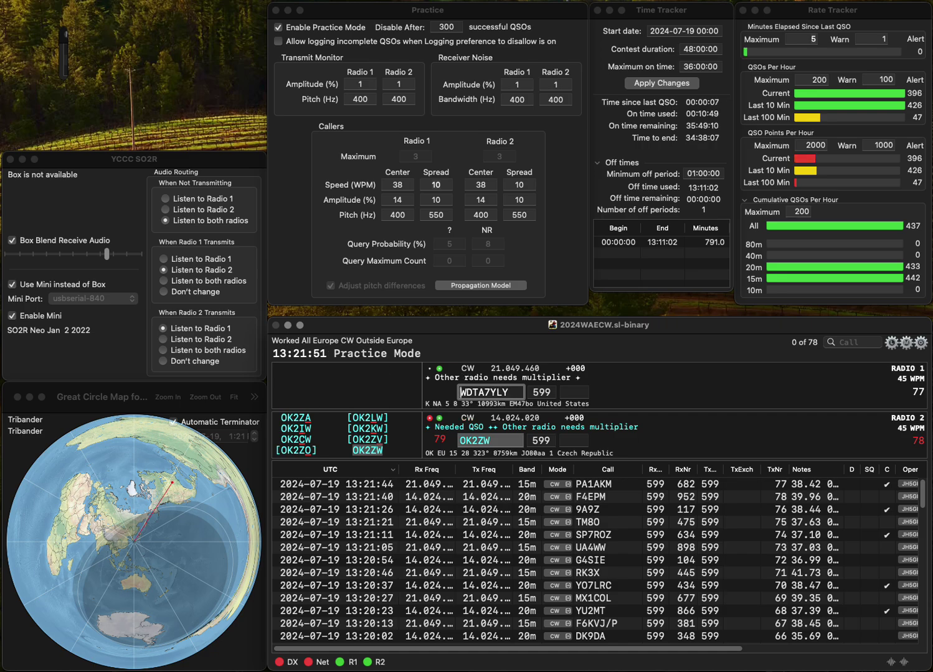
pyautogui.press('super+Left')
pyautogui.press('Delete')
pyautogui.press('Delete')
pyautogui.write('9A/')
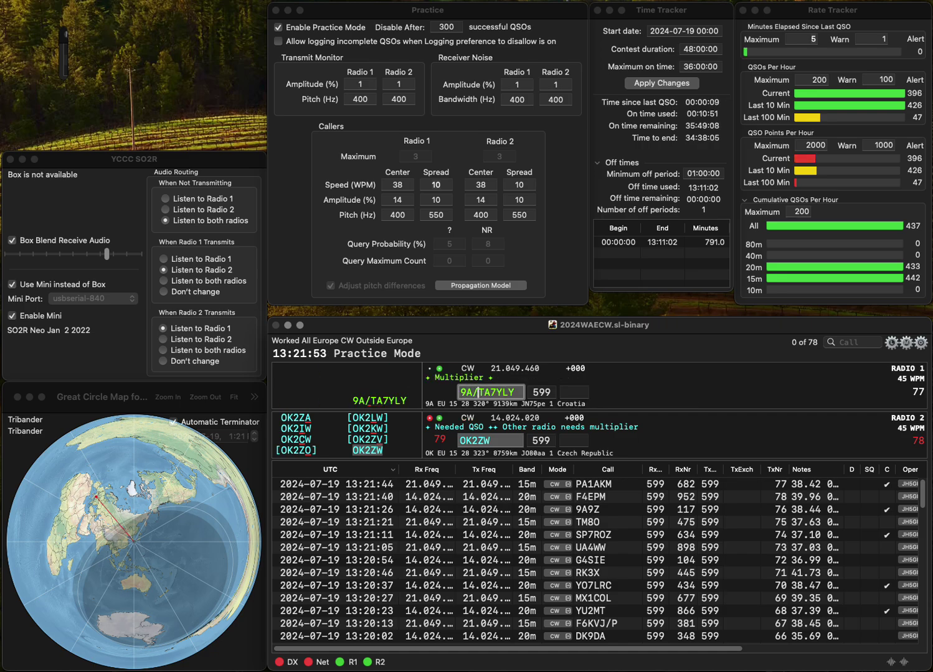
pyautogui.press('Return')
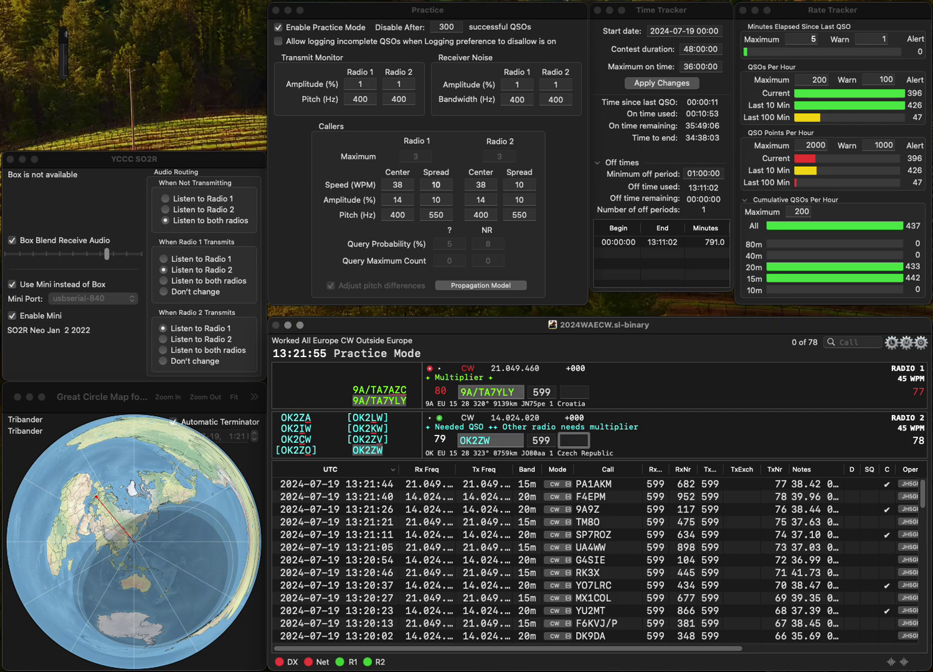
# Step: Log OK2ZW on Radio 2 with received number 38 and 9A/TA7YLY on Radio 1 with received number 780
pyautogui.write('38')
pyautogui.press('Return')
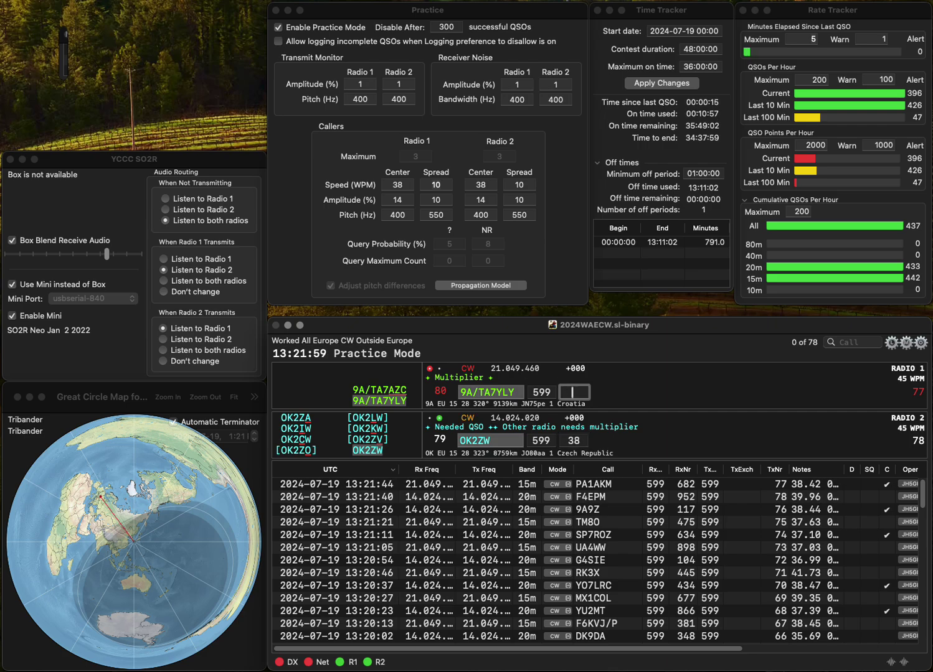
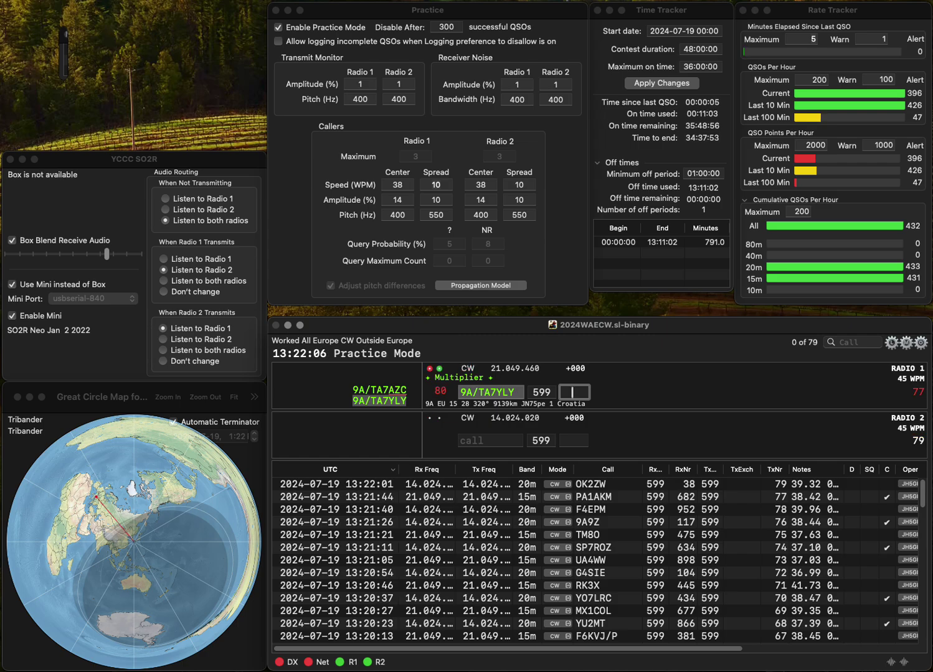
pyautogui.write('780')
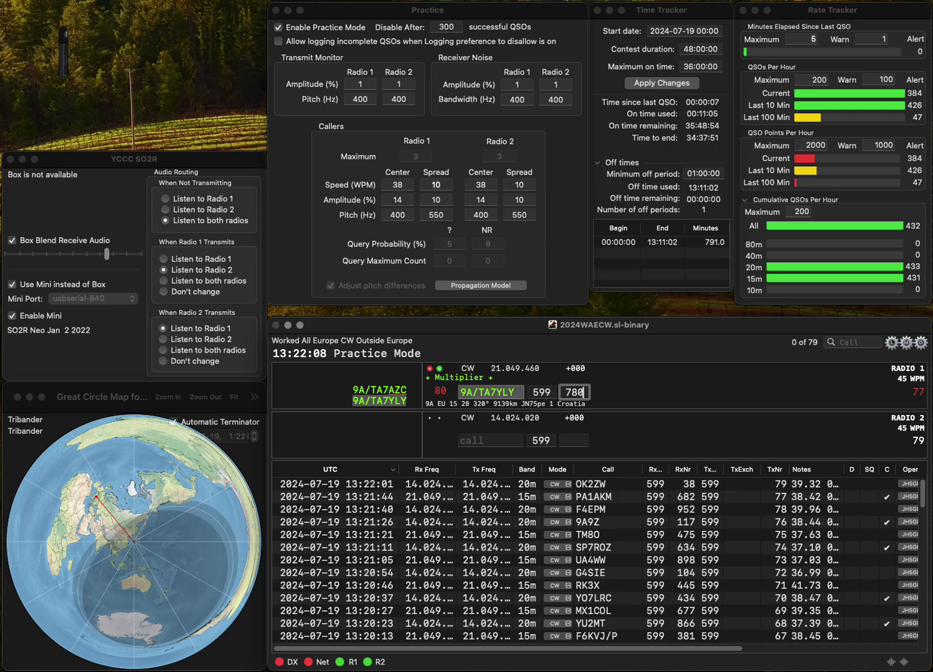
pyautogui.press('Return')
# Step: Enter the callers OL1B on Radio 2 and DQ8N on Radio 1, sending the exchange to each
pyautogui.write('O')
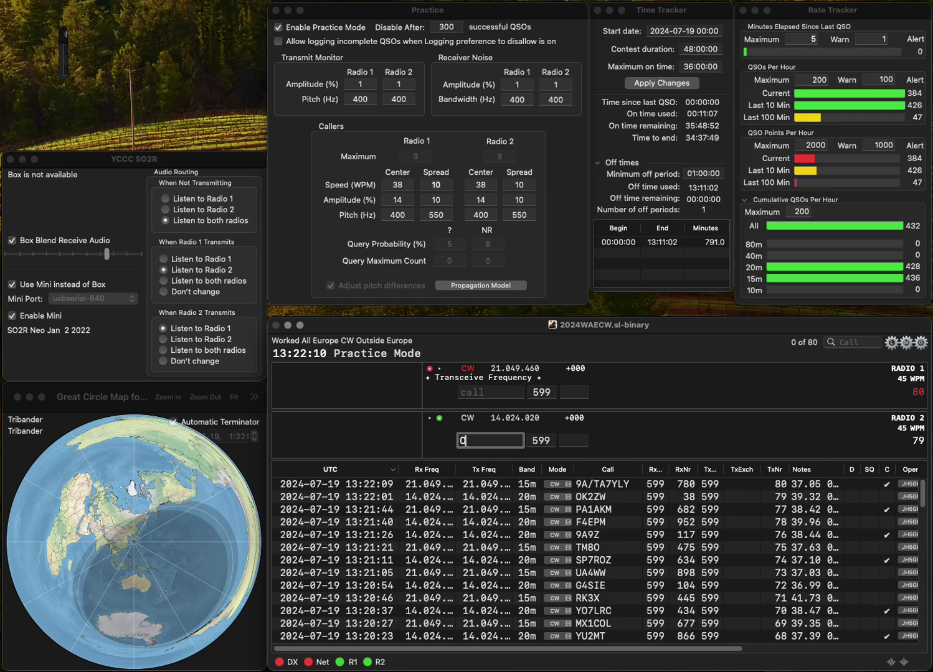
pyautogui.write('L1B')
pyautogui.press('Return')
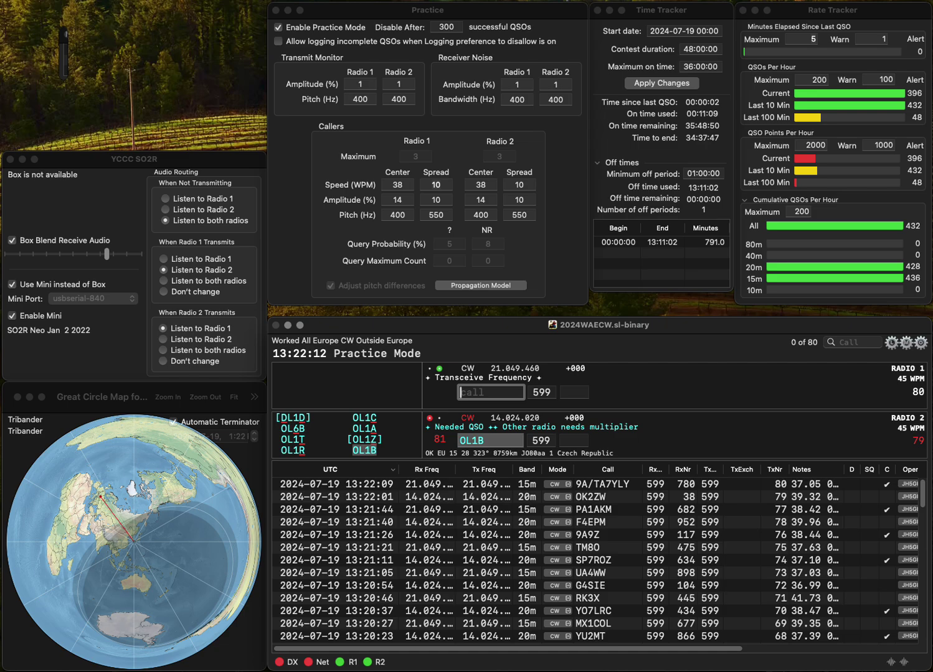
pyautogui.write('DQ8N')
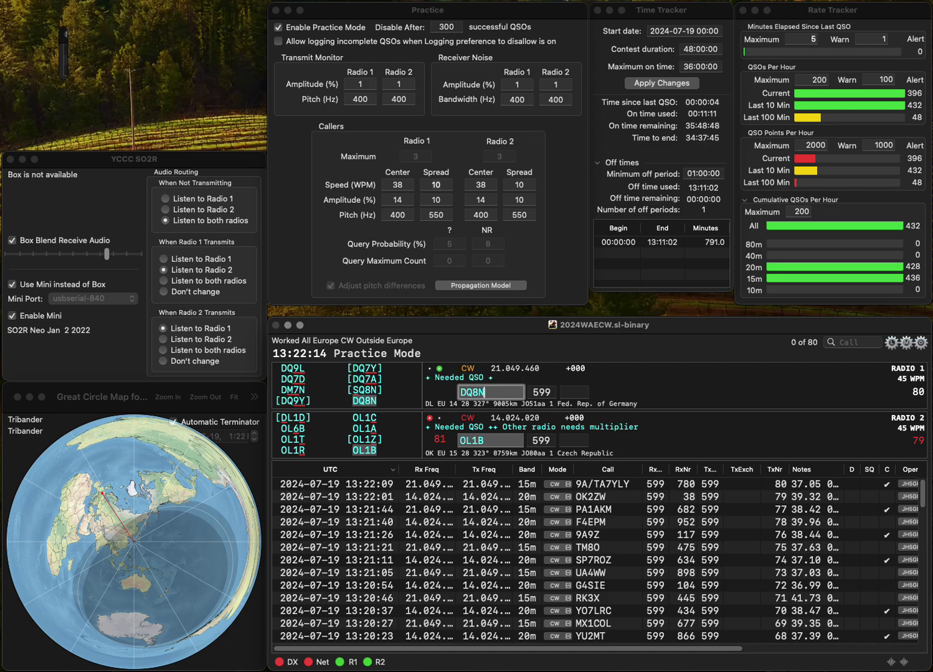
pyautogui.press('Return')
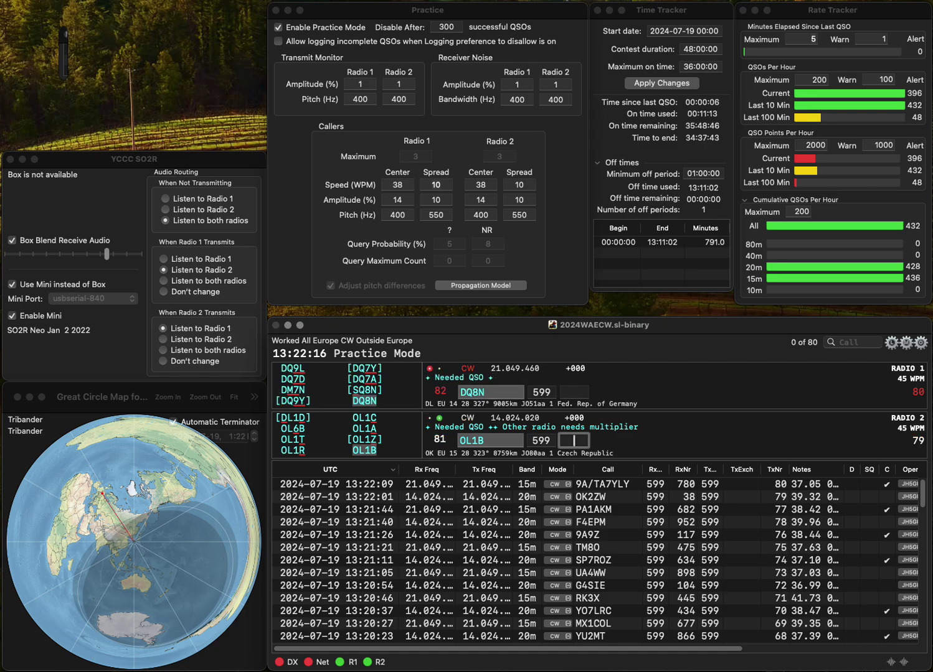
# Step: Log OL1B on Radio 2 with received number 979 and DQ8N on Radio 1 with received number 743
pyautogui.write('97')
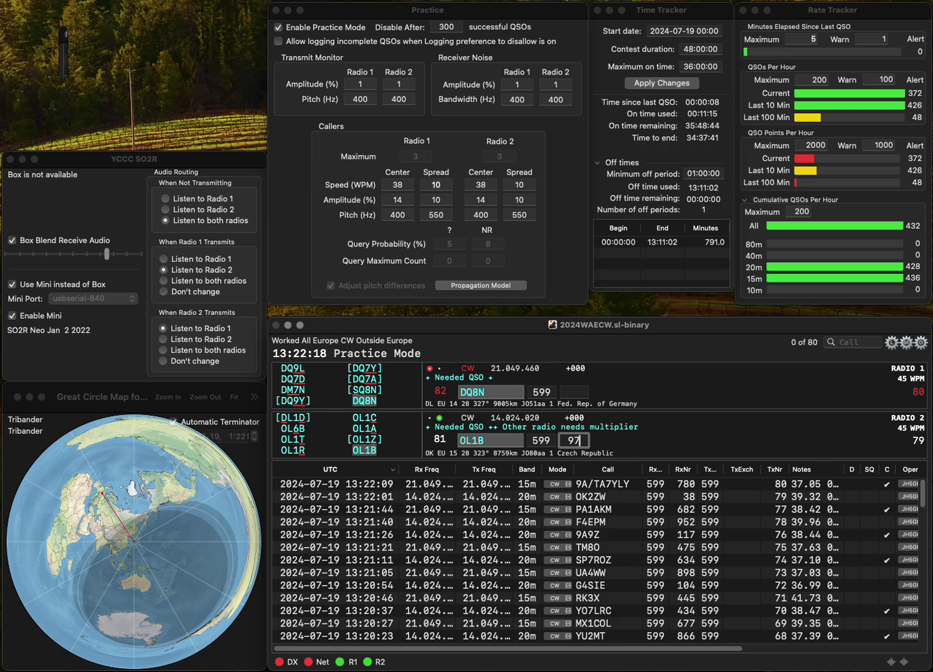
pyautogui.press('Return')
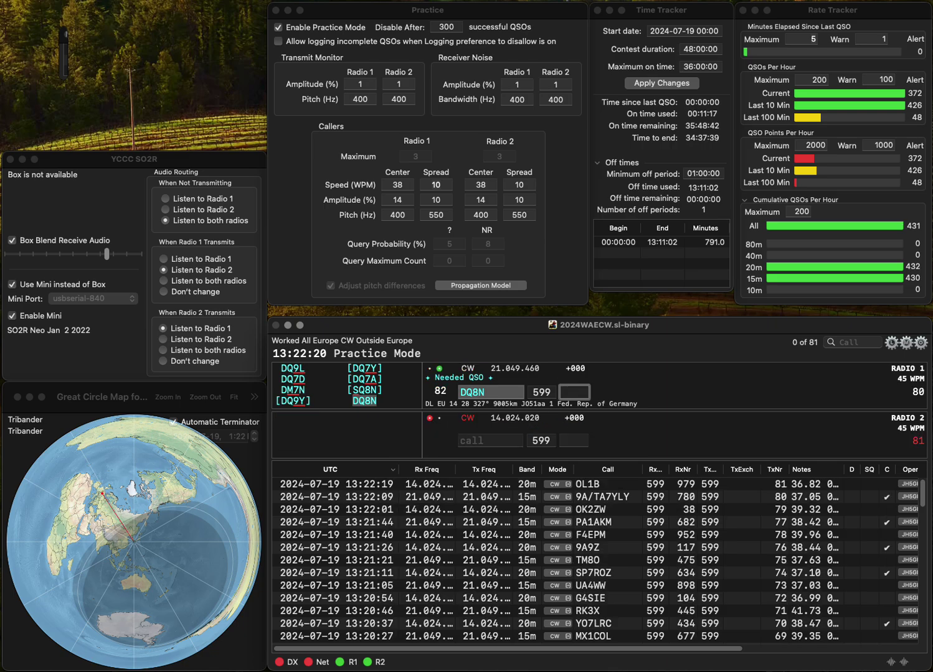
pyautogui.write('743')
pyautogui.press('Return')
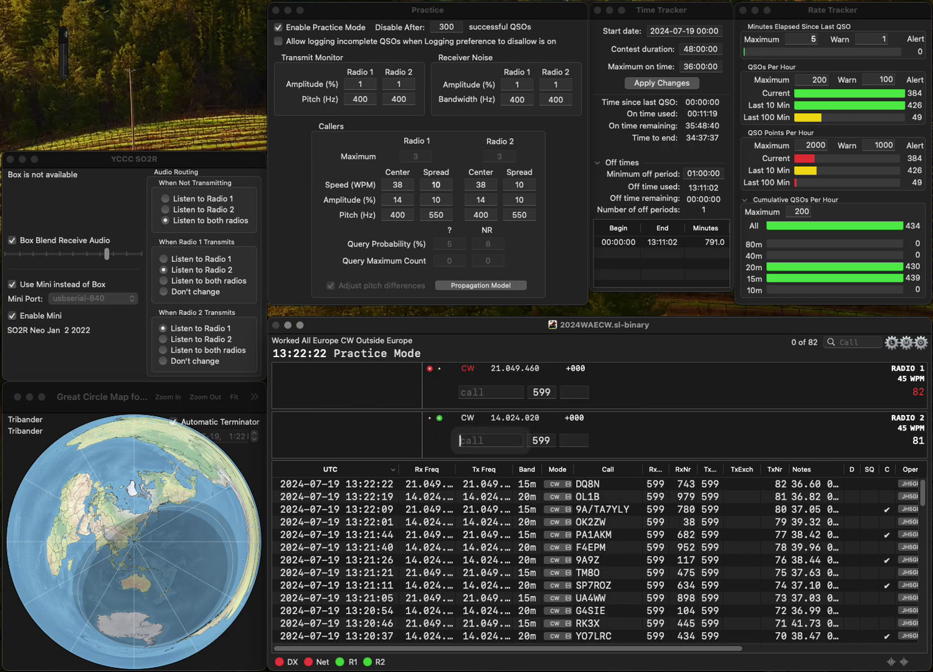
pyautogui.write('YO4YV')
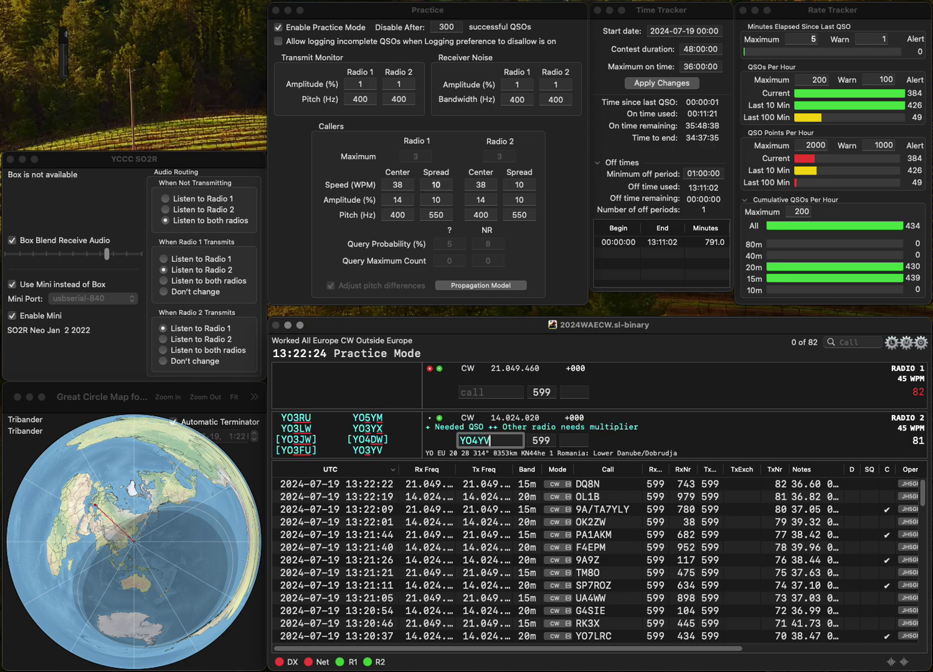
pyautogui.press('Return')
pyautogui.write('YT8WW')
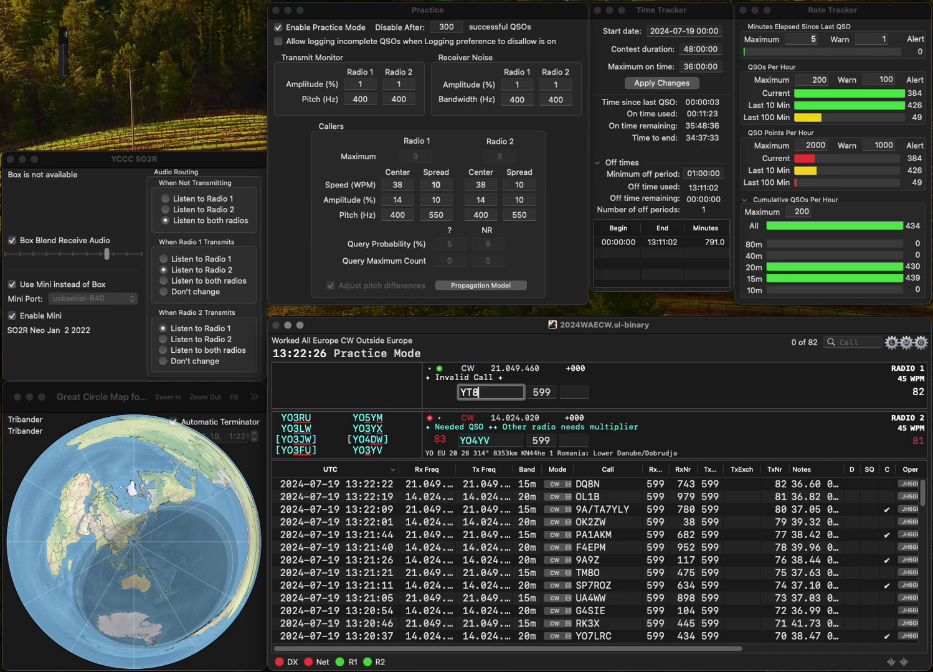
pyautogui.press('Return')
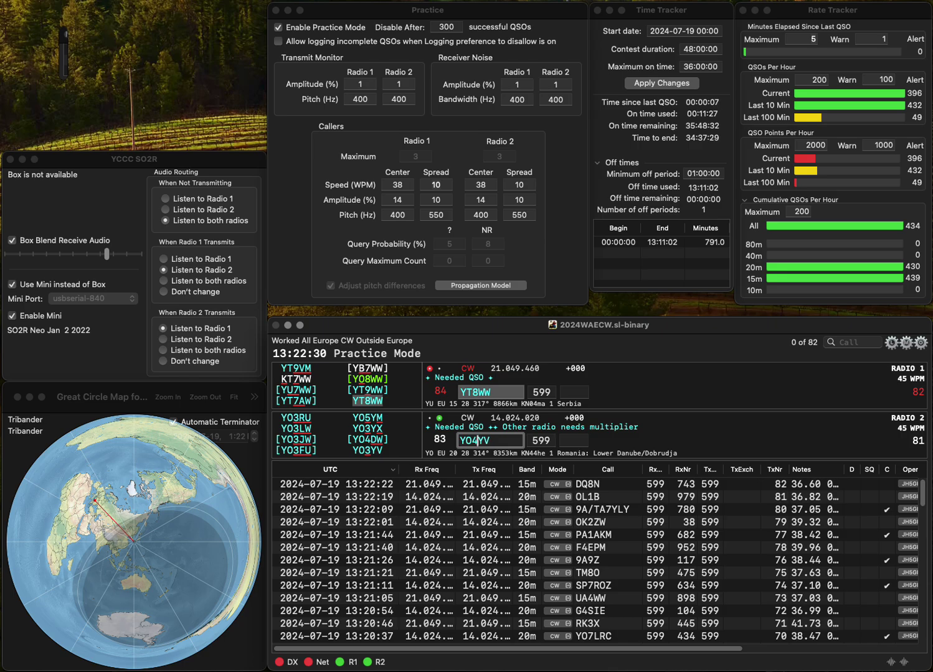
pyautogui.press('BackSpace')
pyautogui.write('3')
pyautogui.press('Return')
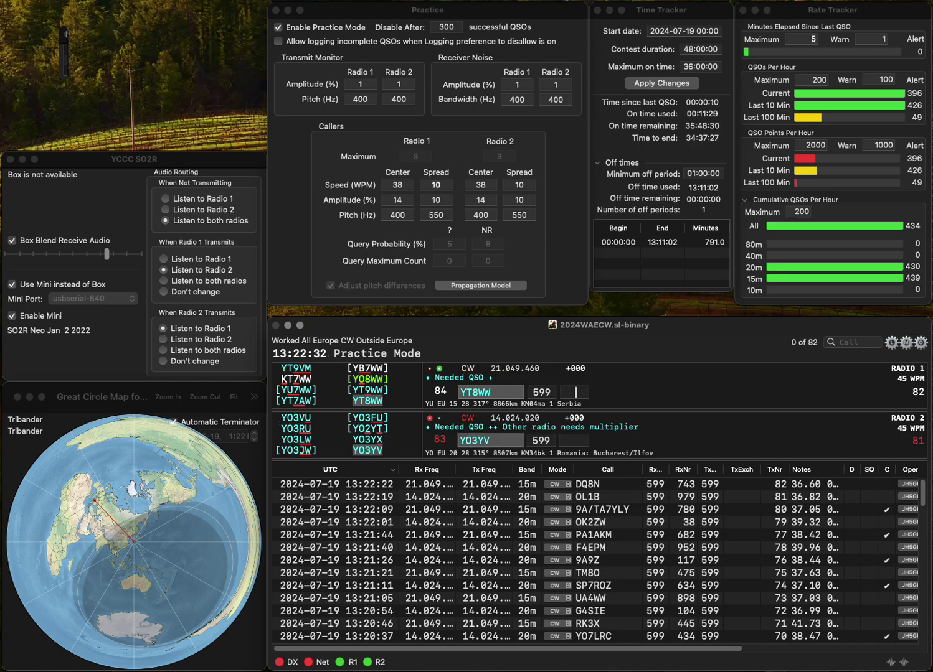
pyautogui.write('7')
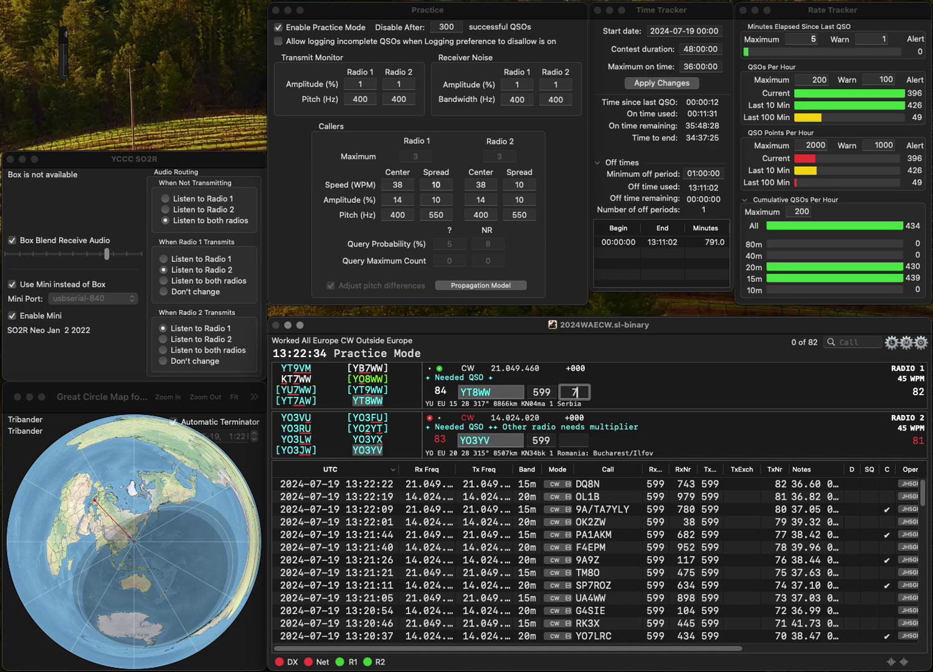
pyautogui.write('76')
pyautogui.press('Return')
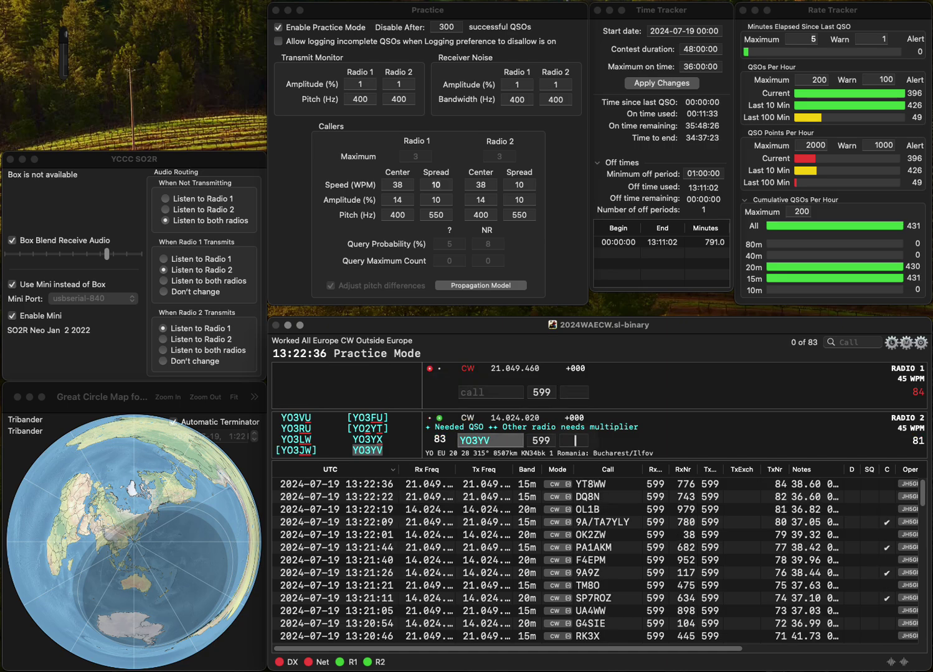
pyautogui.write('3')
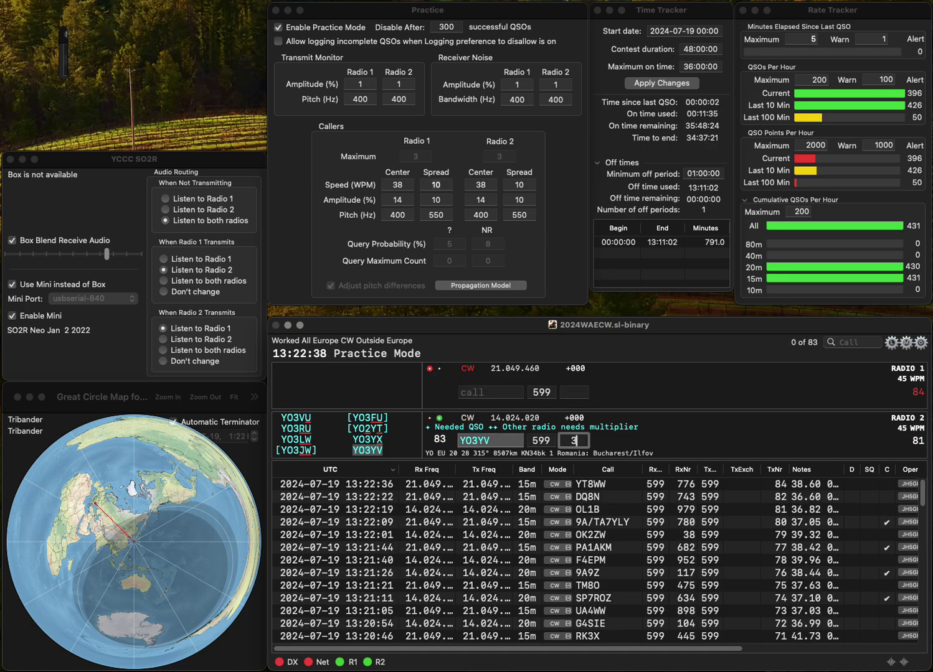
pyautogui.write('10')
pyautogui.press('Return')
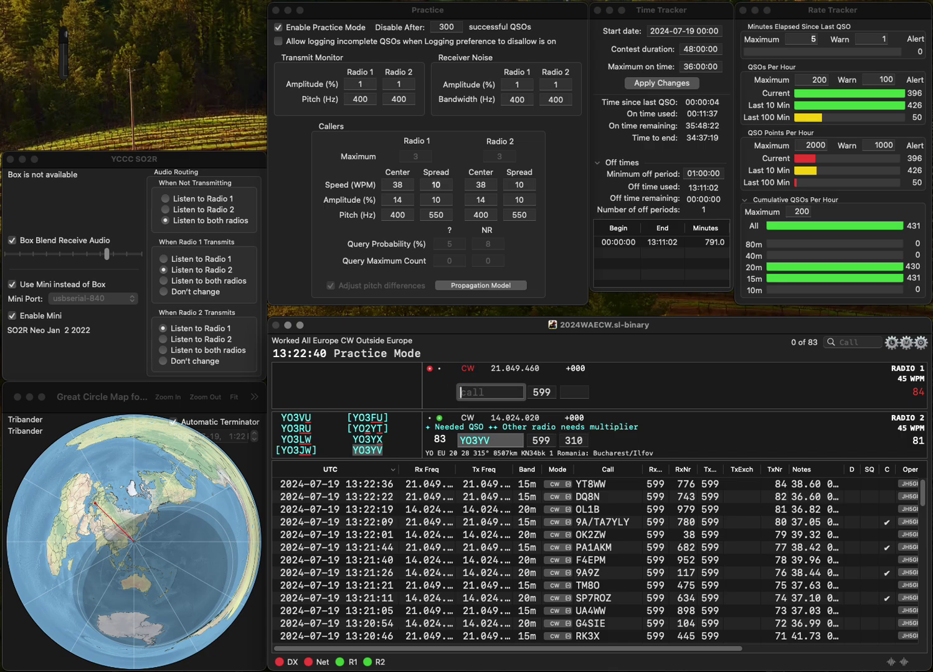
# Step: Enter the caller DO5FN on Radio 1 and send the exchange
pyautogui.write('D')
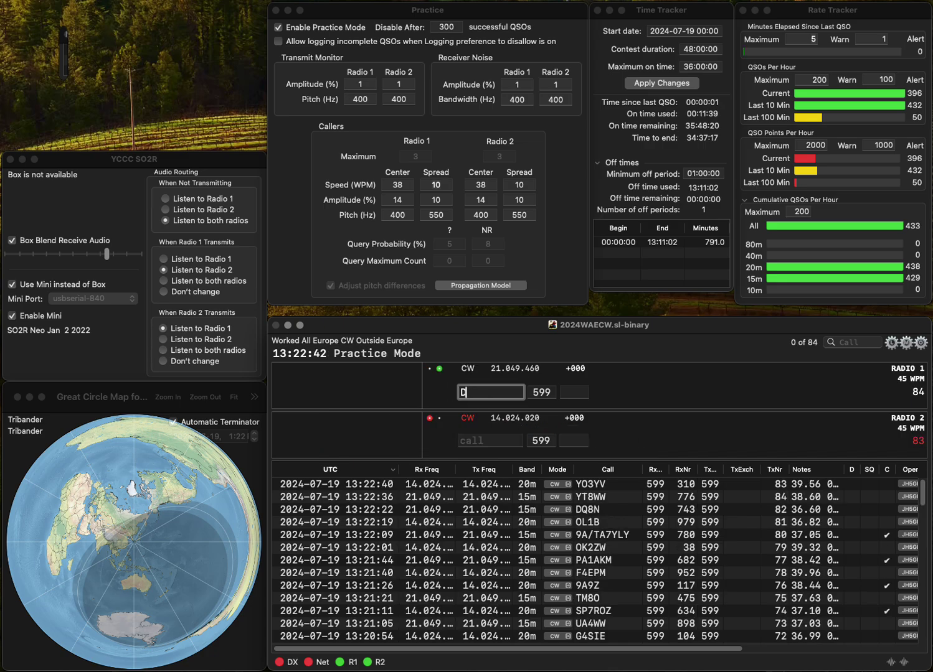
pyautogui.write('O5FN')
pyautogui.press('Return')
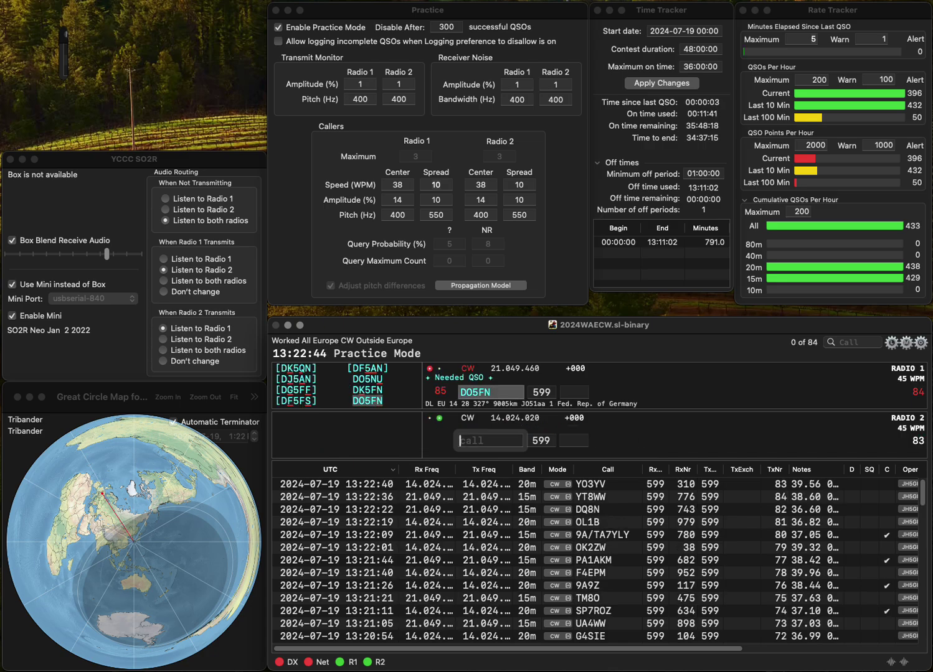
pyautogui.write('H9FEX')
pyautogui.press('Left')
pyautogui.press('Left')
pyautogui.press('Left')
pyautogui.press('Left')
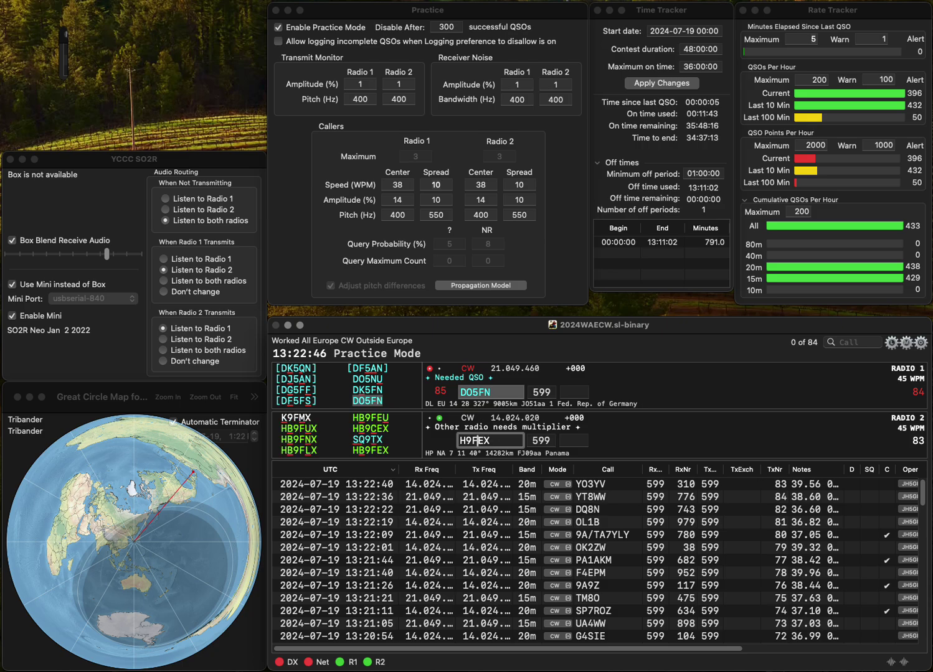
pyautogui.write('B')
pyautogui.press('Return')
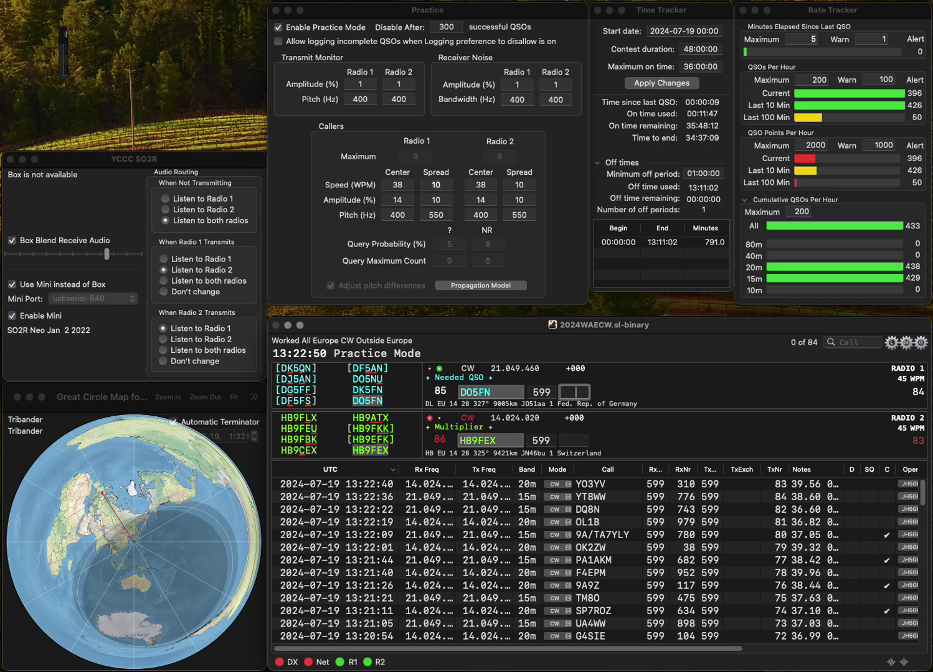
pyautogui.write('486')
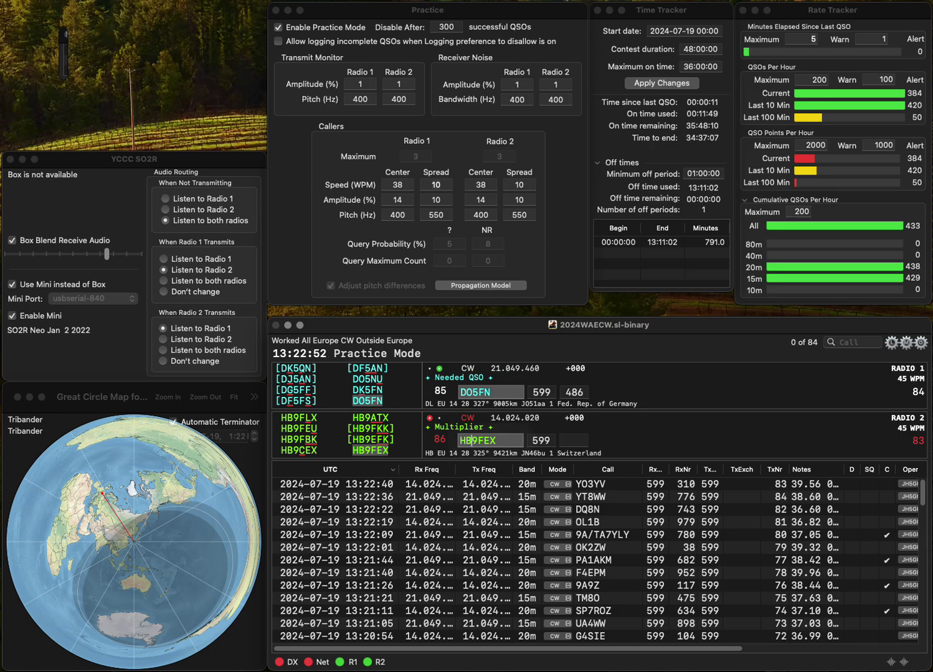
pyautogui.press('Return')
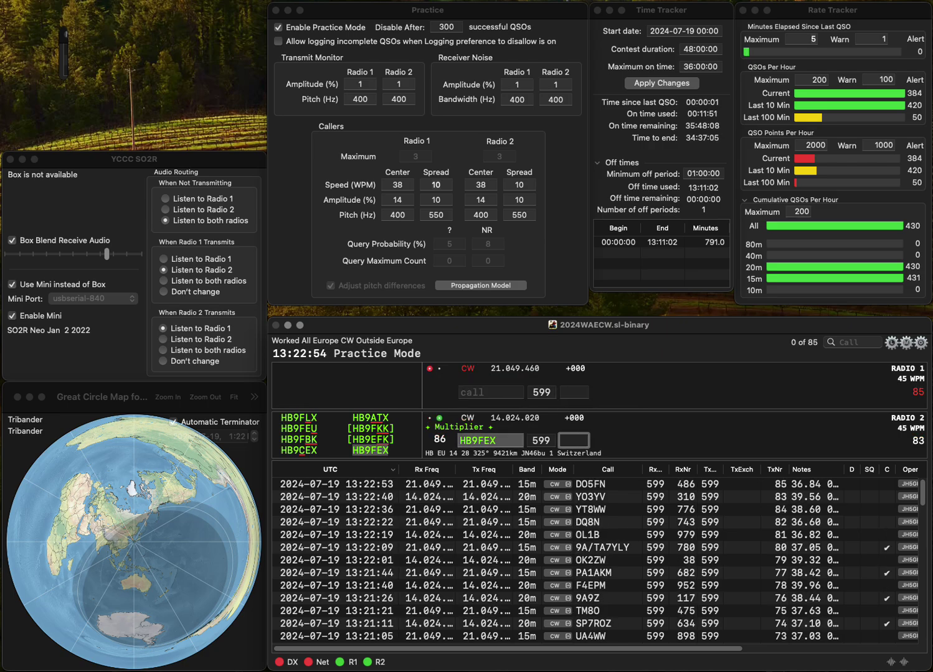
pyautogui.write('440')
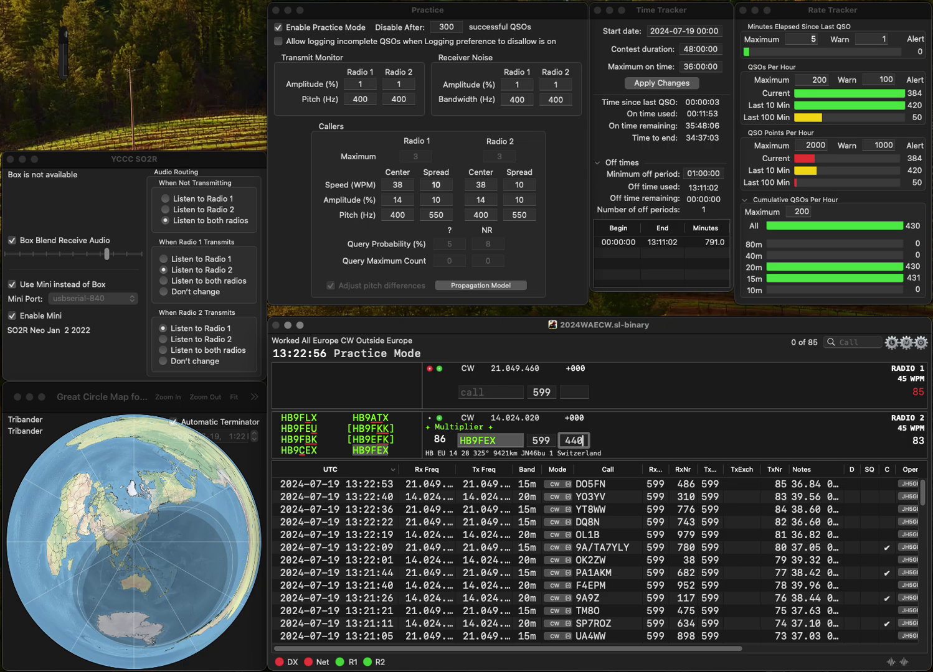
pyautogui.press('Return')
pyautogui.write('DR')
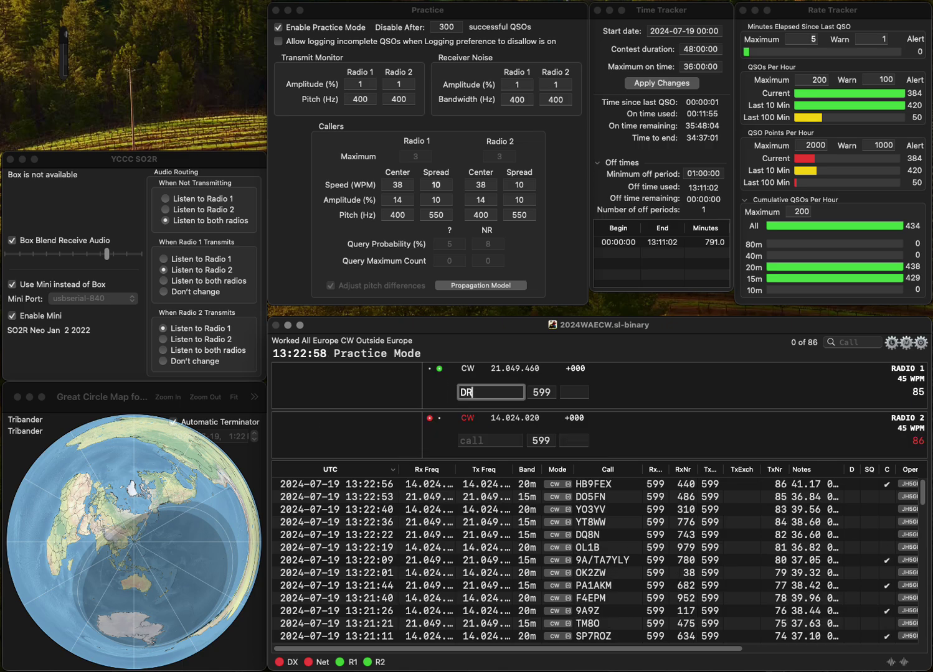
pyautogui.write('3K')
pyautogui.press('Return')
pyautogui.write('IK4EWX')
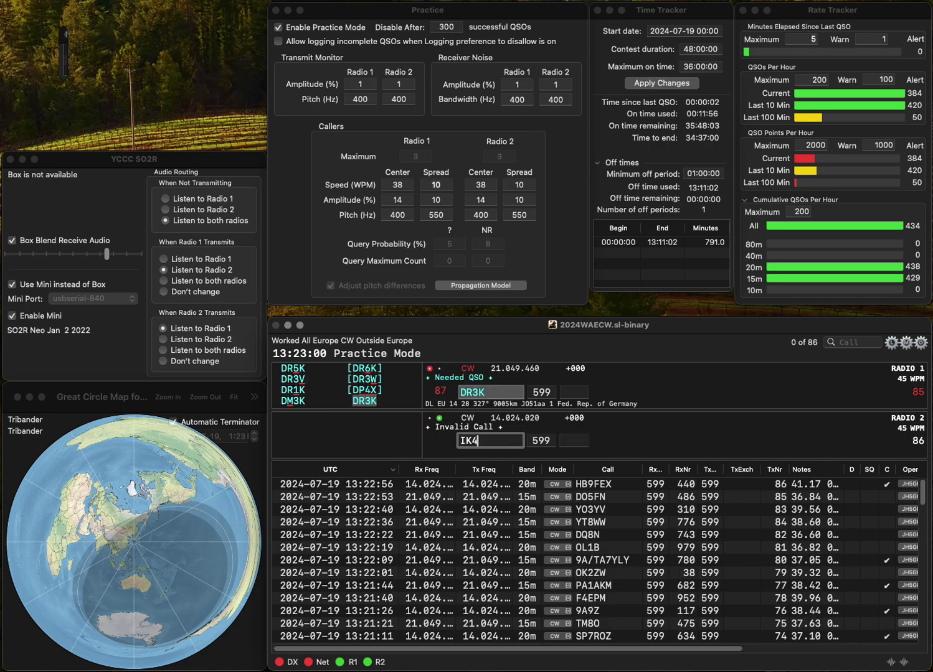
pyautogui.press('Return')
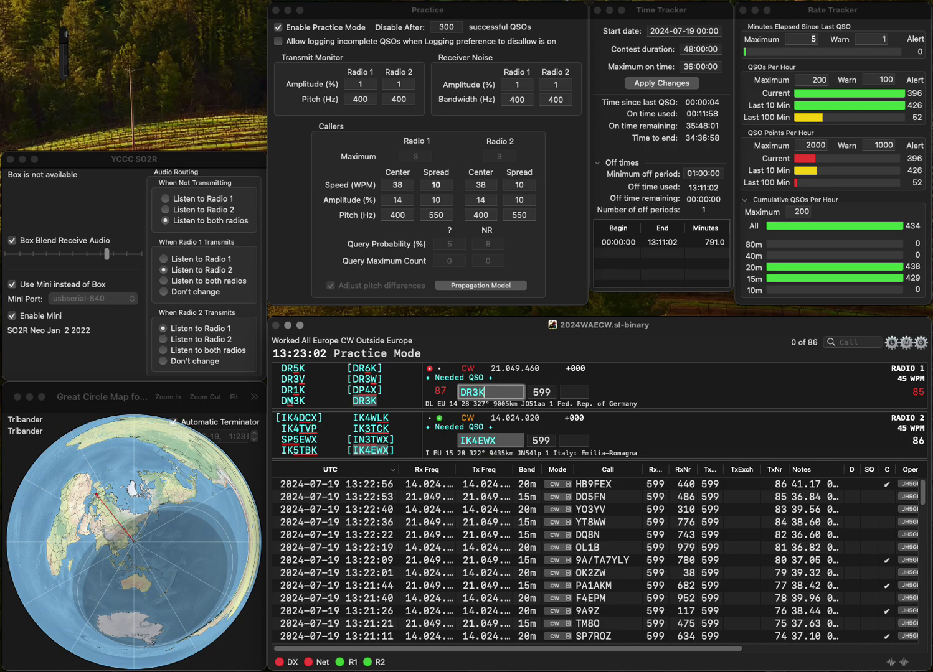
# Step: Log DR3K on Radio 1 with received number 599 and IK4EWX on Radio 2 with received number 228
pyautogui.press('space')
pyautogui.write('5')
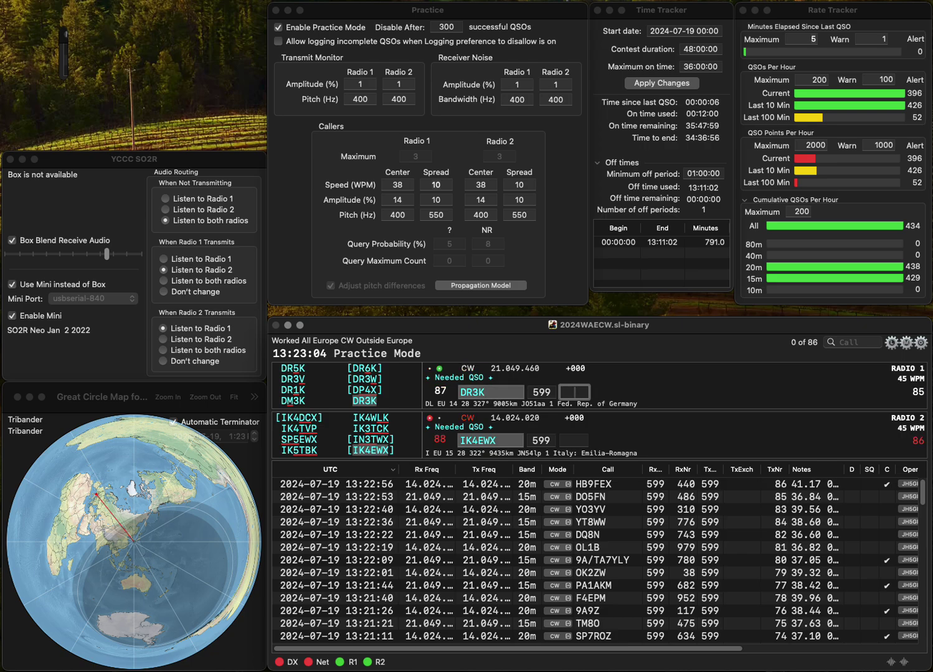
pyautogui.write('99')
pyautogui.press('Return')
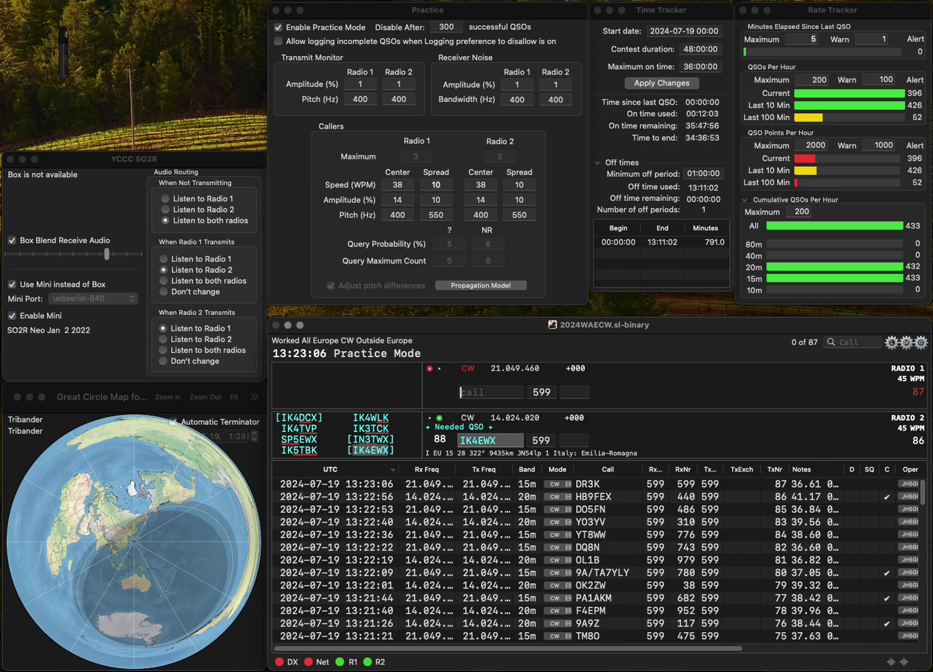
pyautogui.write('2')
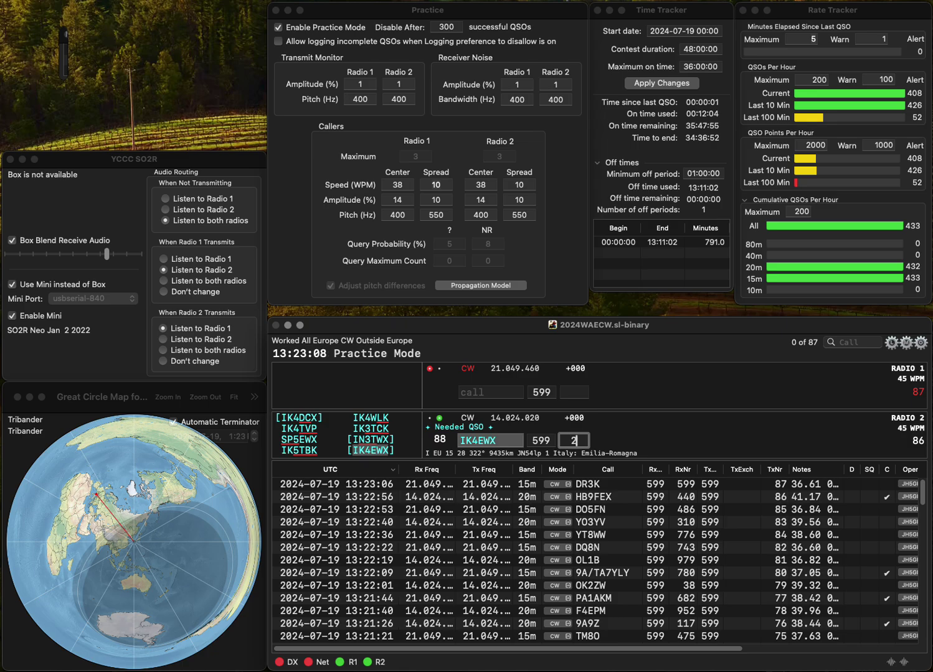
pyautogui.write('28')
pyautogui.press('Return')
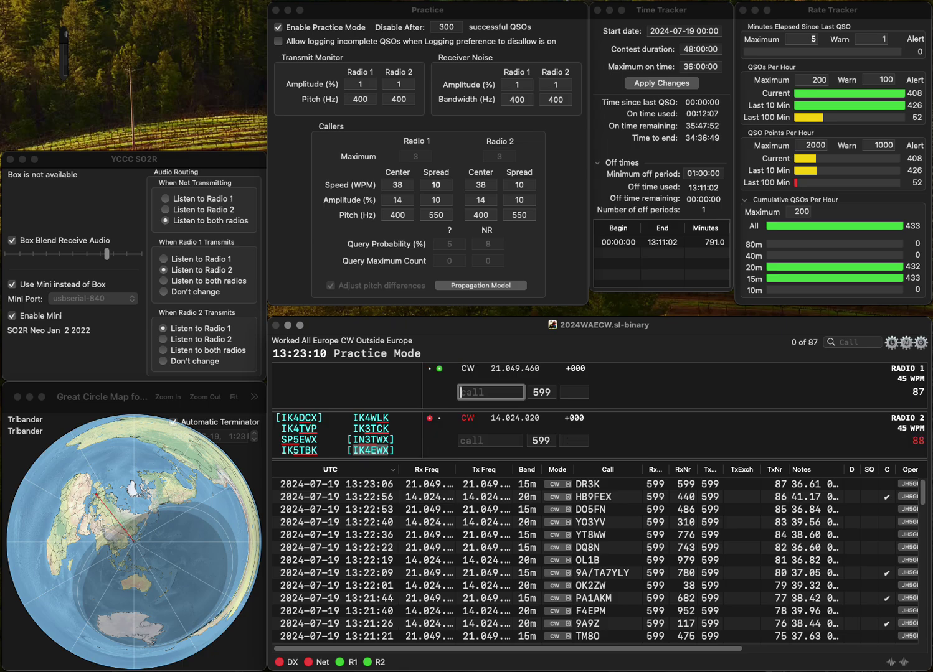
pyautogui.write('Y3')
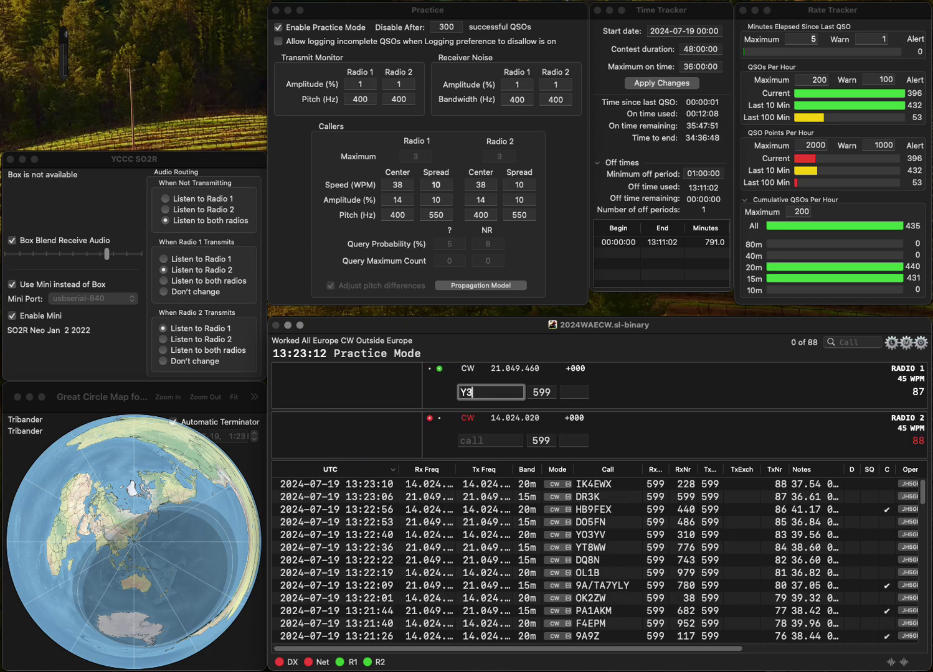
pyautogui.write('ZT/P')
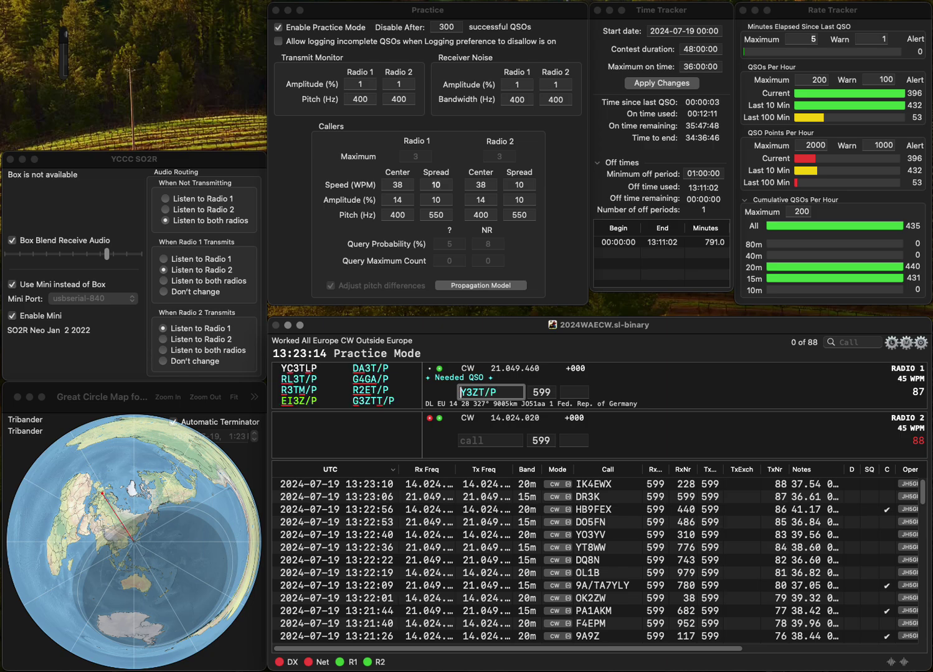
pyautogui.write('G')
pyautogui.press('Right')
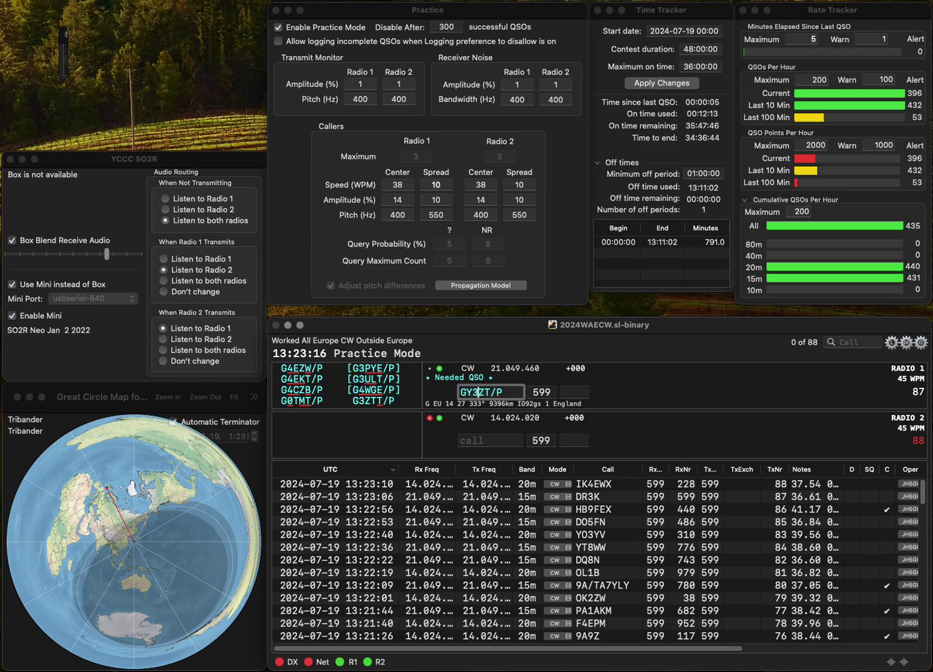
pyautogui.press('Return')
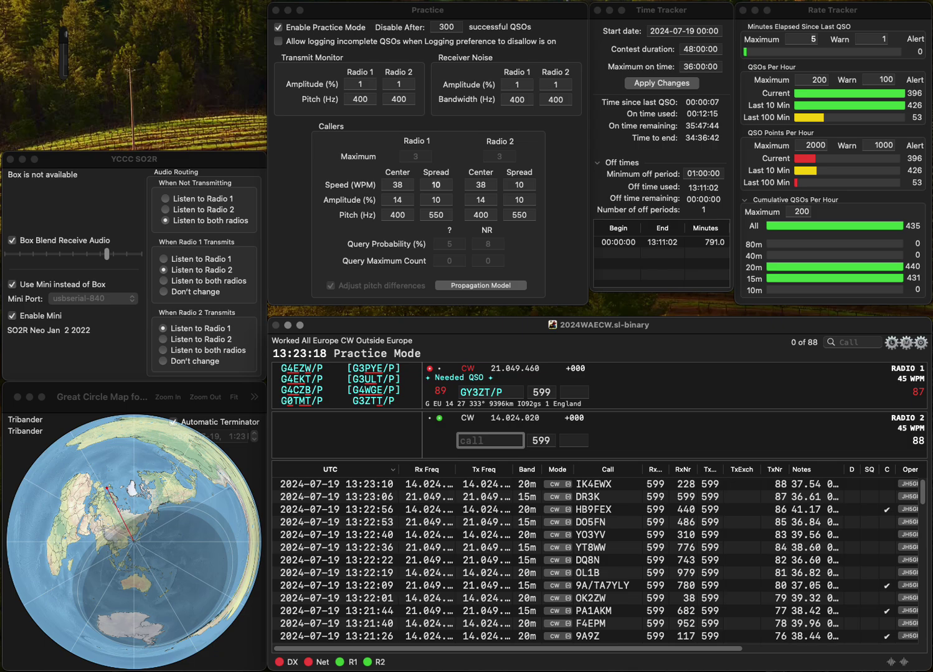
pyautogui.write('OK6LA')
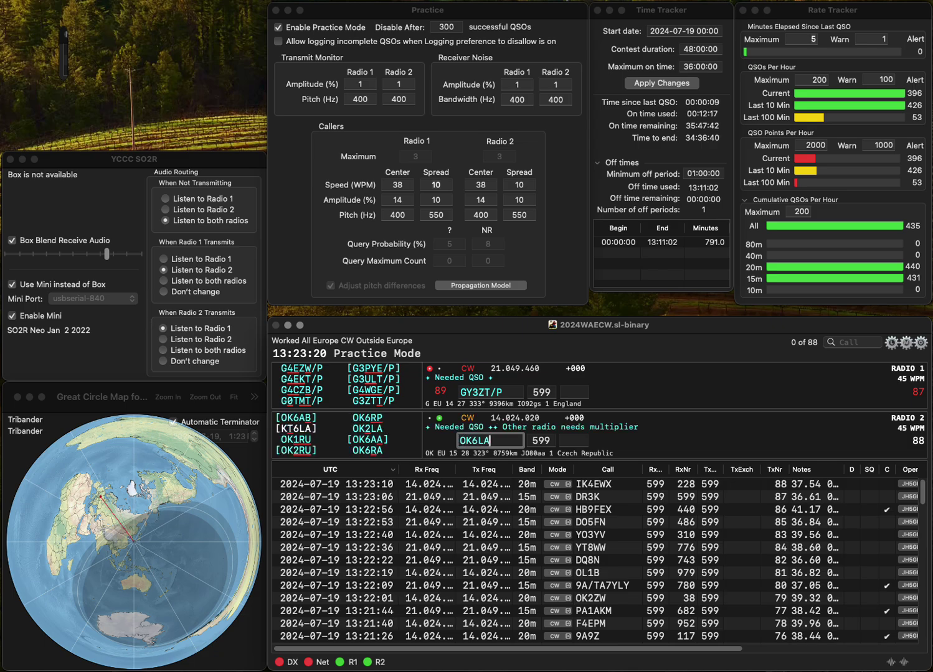
# Step: Correct the calls to G3ZTT/P on Radio 1 and OK6RA on Radio 2, resending the exchange to each
pyautogui.press('Delete')
pyautogui.press('Delete')
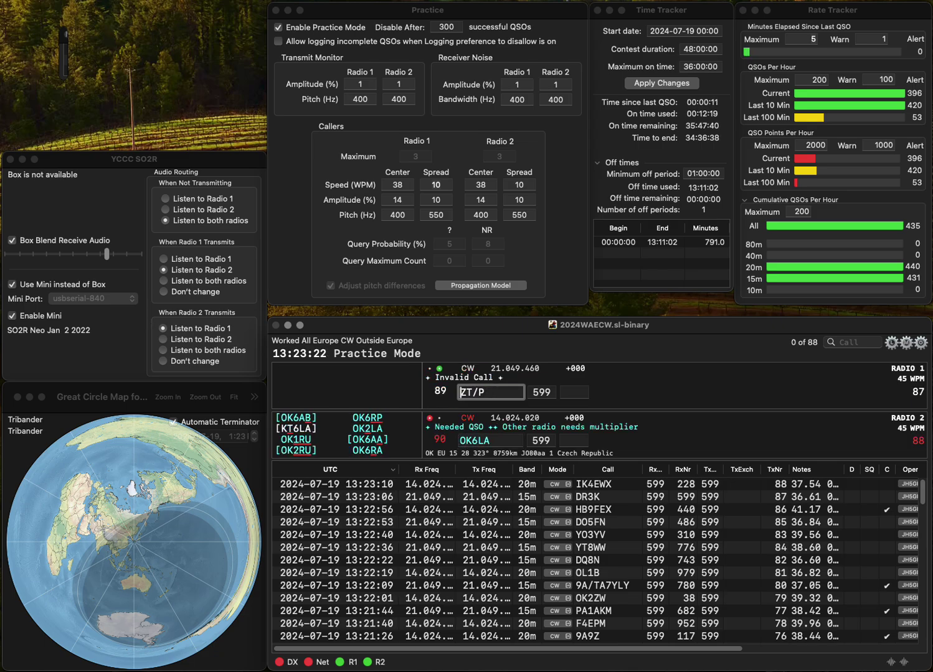
pyautogui.write('3Z')
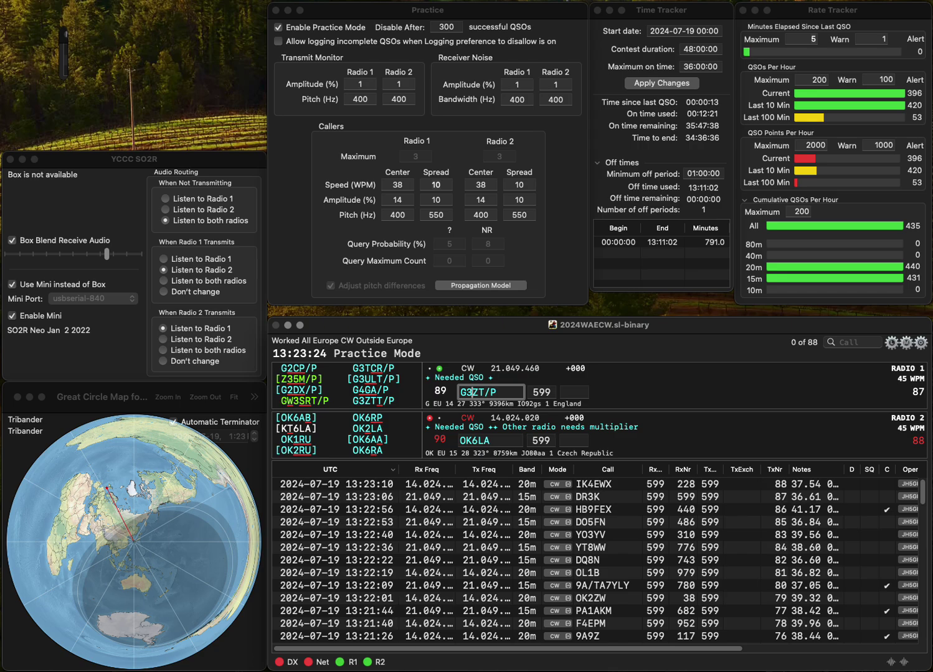
pyautogui.write('T')
pyautogui.press('Return')
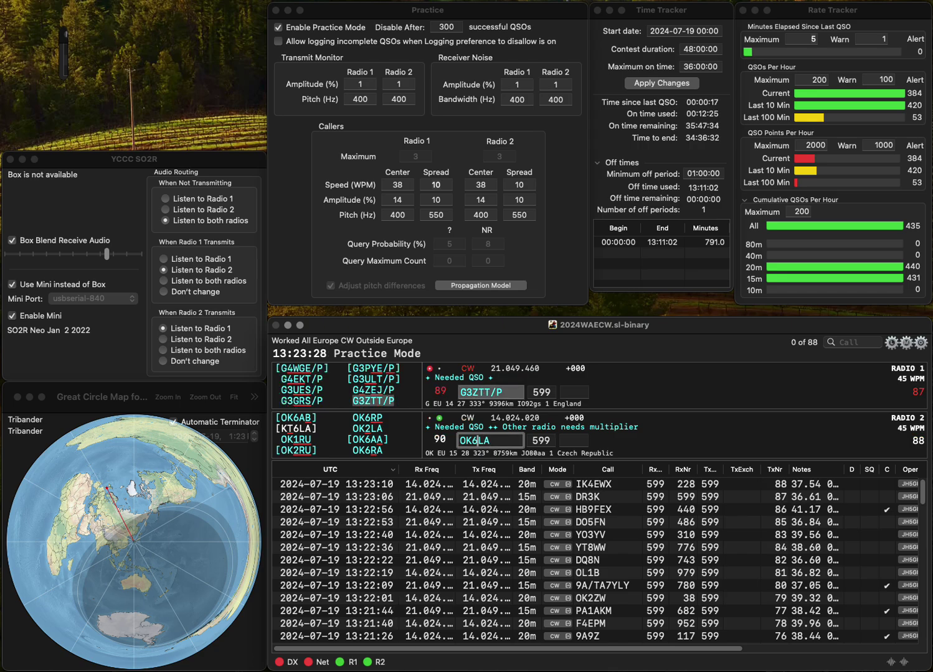
pyautogui.press('Delete')
pyautogui.write('R')
pyautogui.press('Return')
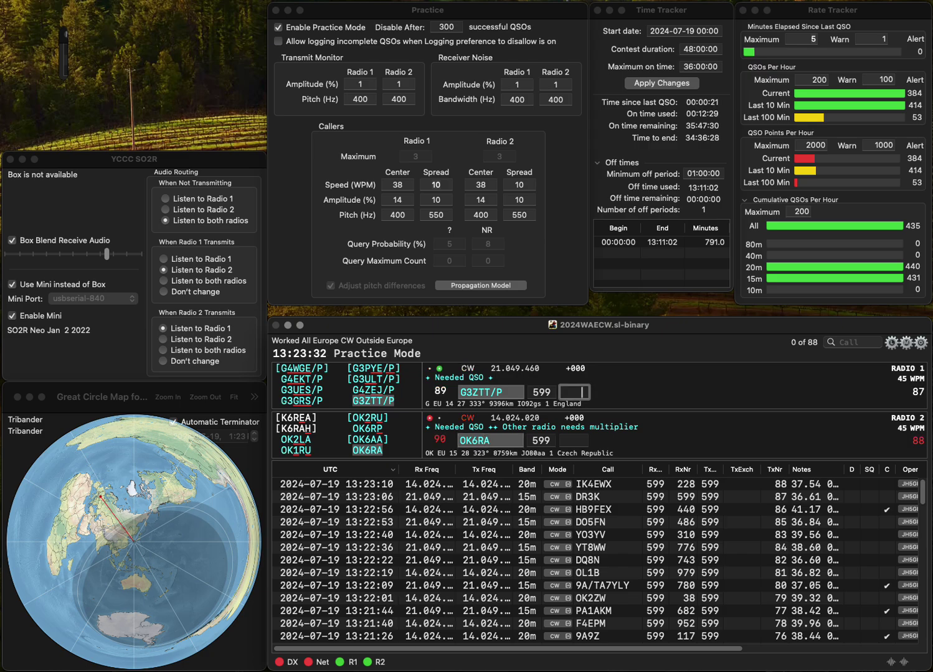
pyautogui.write('88')
pyautogui.press('Return')
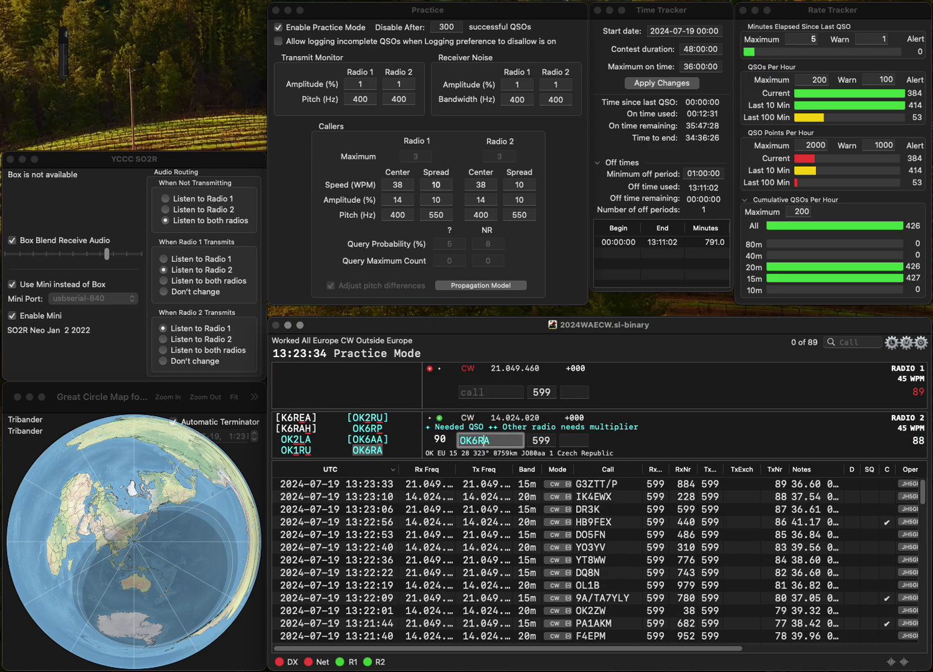
pyautogui.write('7')
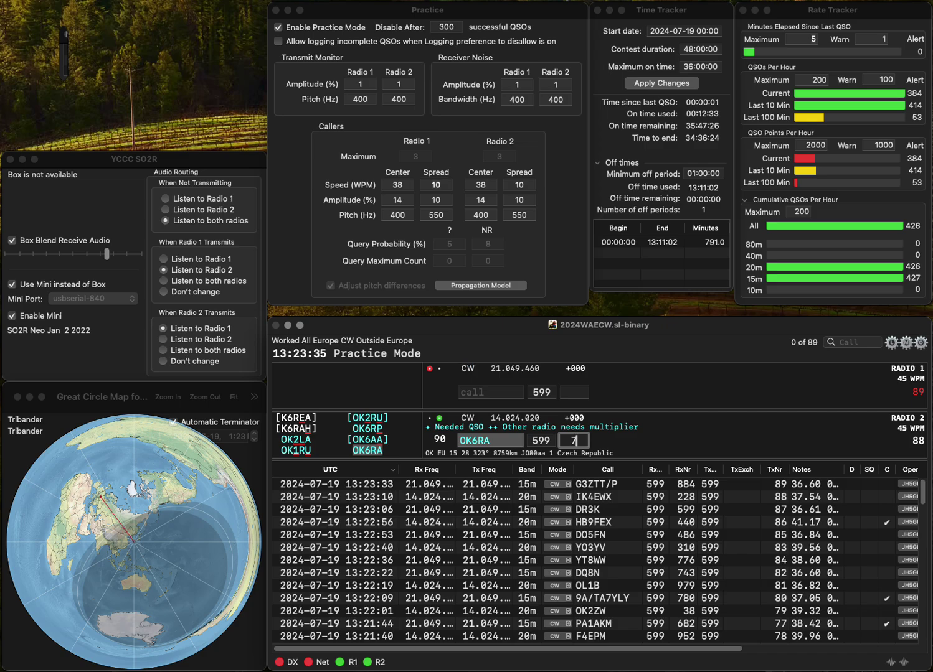
pyautogui.write('53')
pyautogui.press('Return')
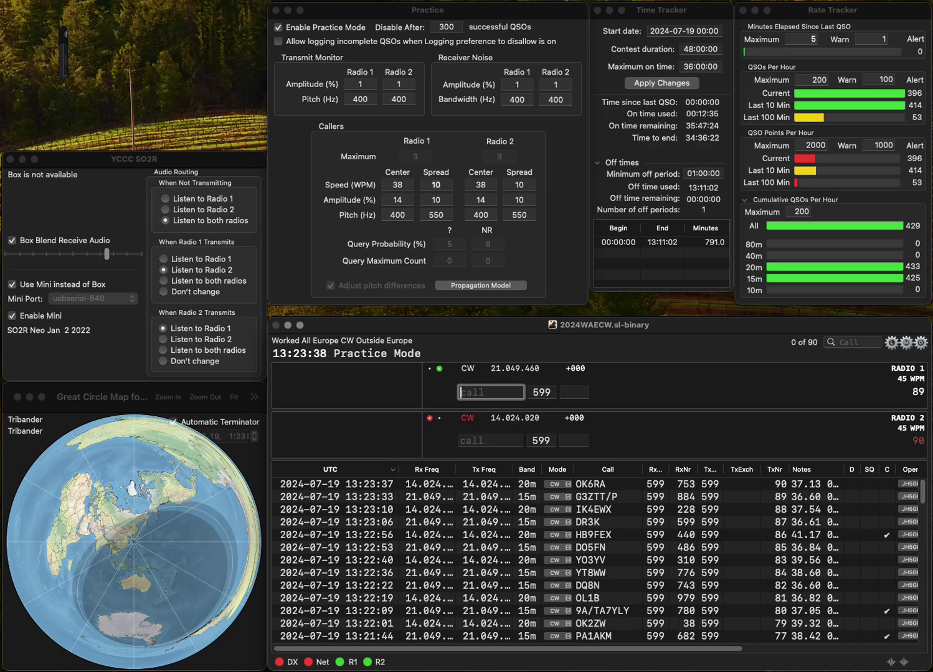
pyautogui.write('DO5WA')
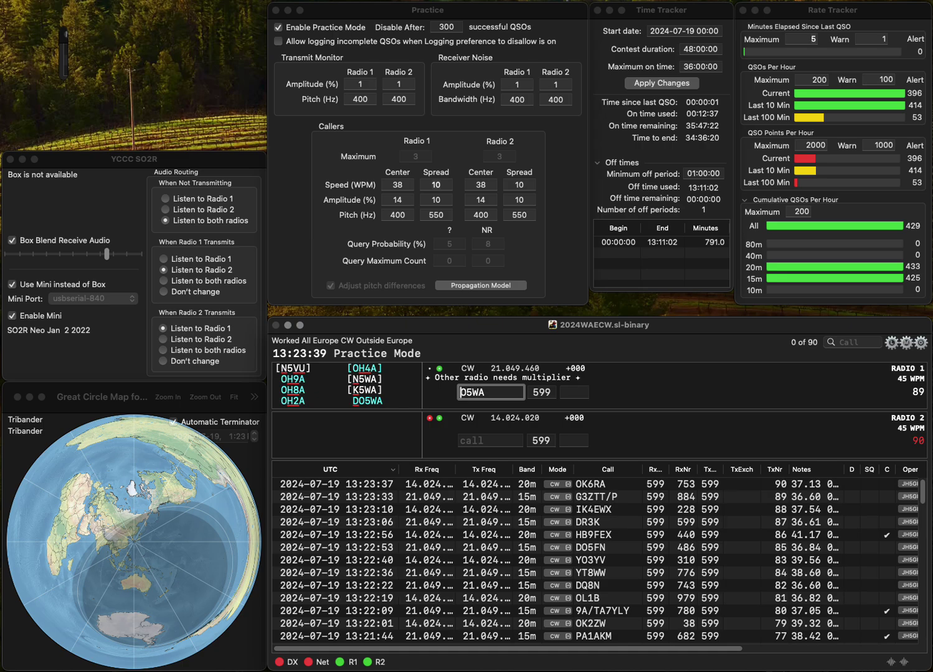
pyautogui.press('Return')
pyautogui.write('L')
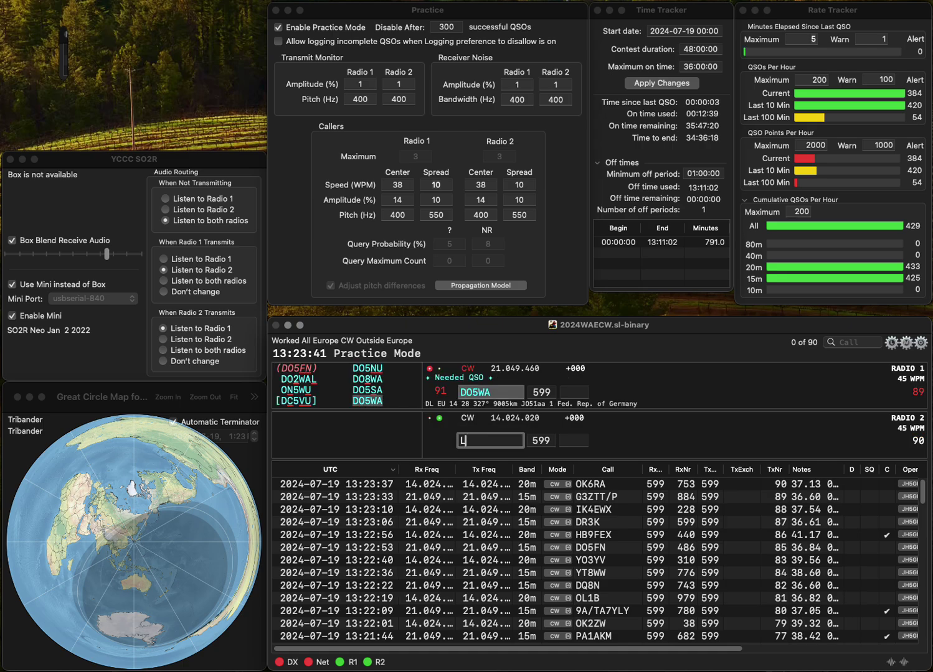
pyautogui.write('H1')
pyautogui.press('BackSpace')
pyautogui.press('BackSpace')
pyautogui.press('BackSpace')
pyautogui.write('UX1VX')
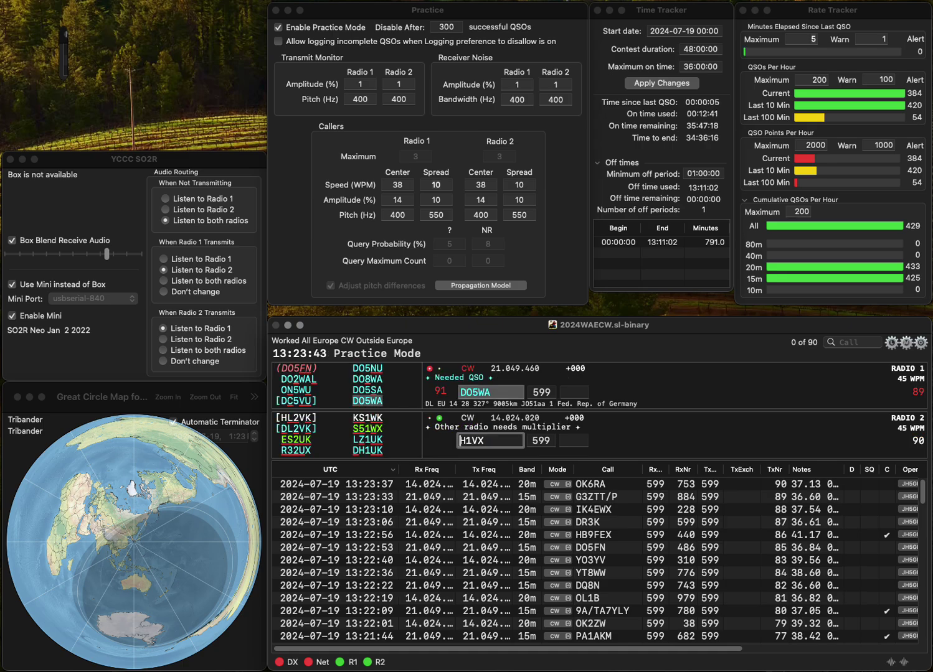
pyautogui.press('Return')
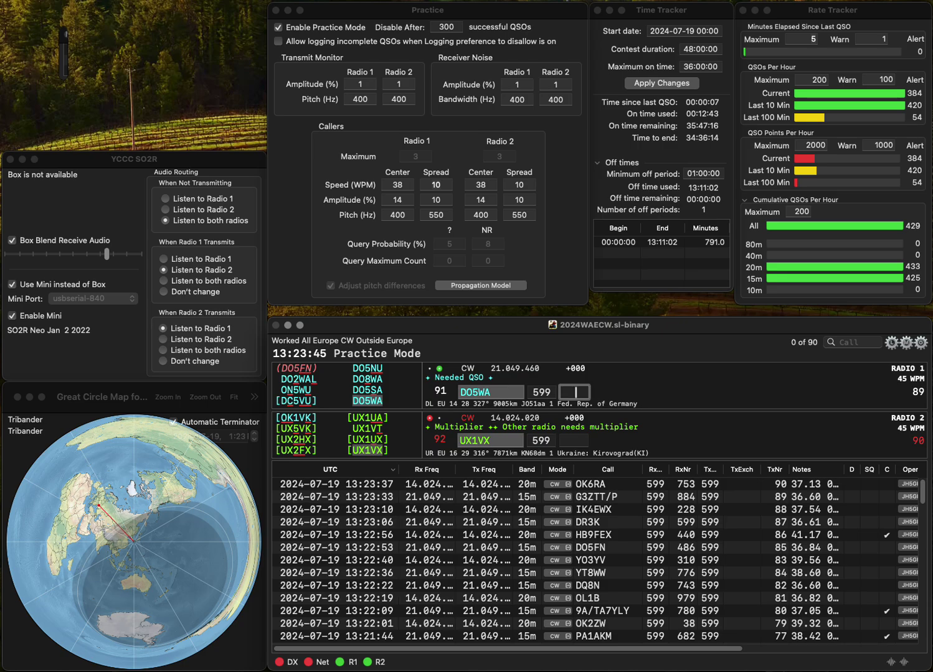
pyautogui.write('93')
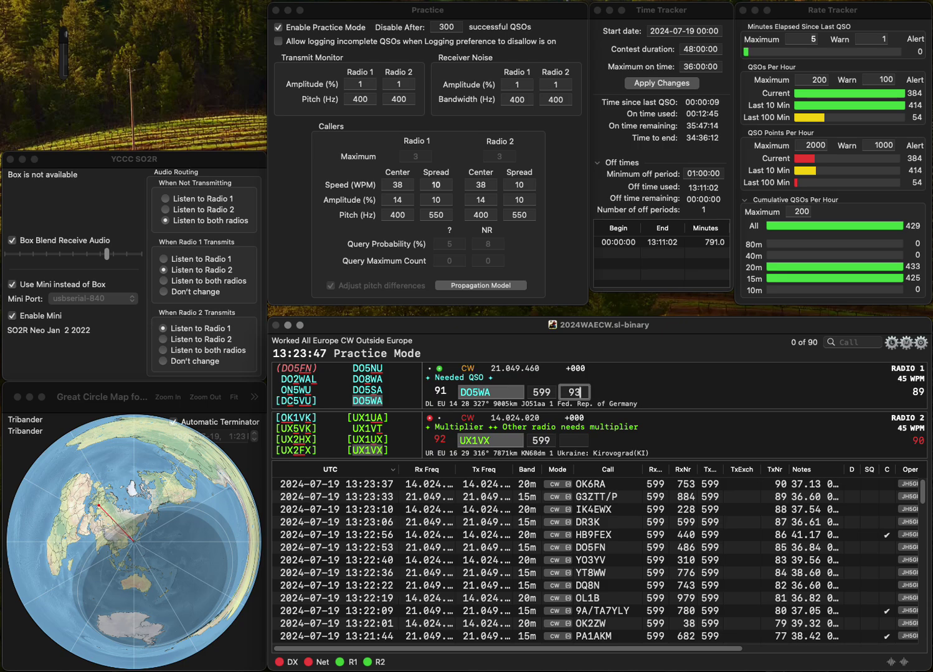
pyautogui.press('Return')
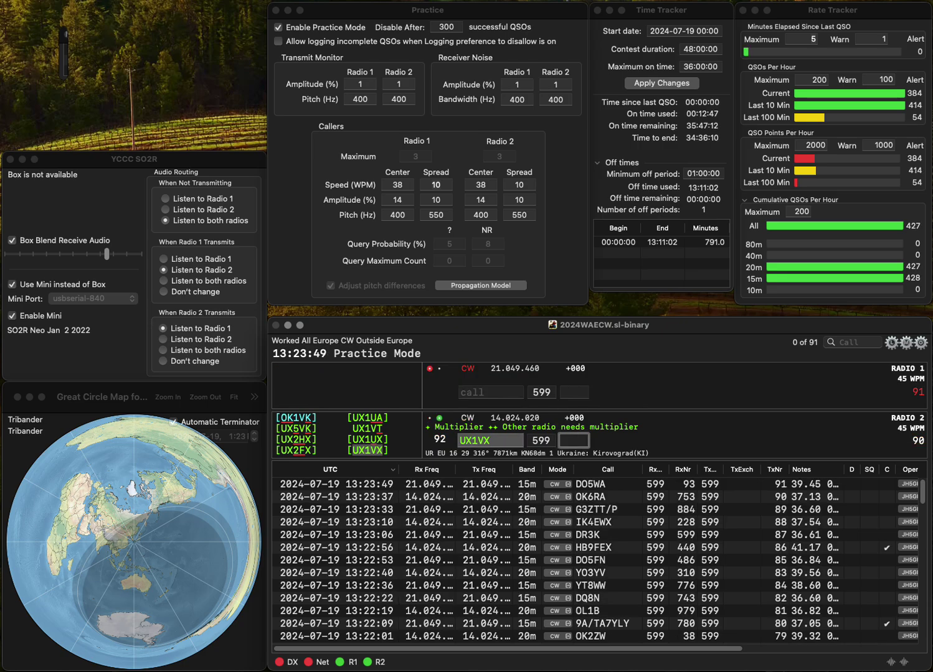
pyautogui.write('9')
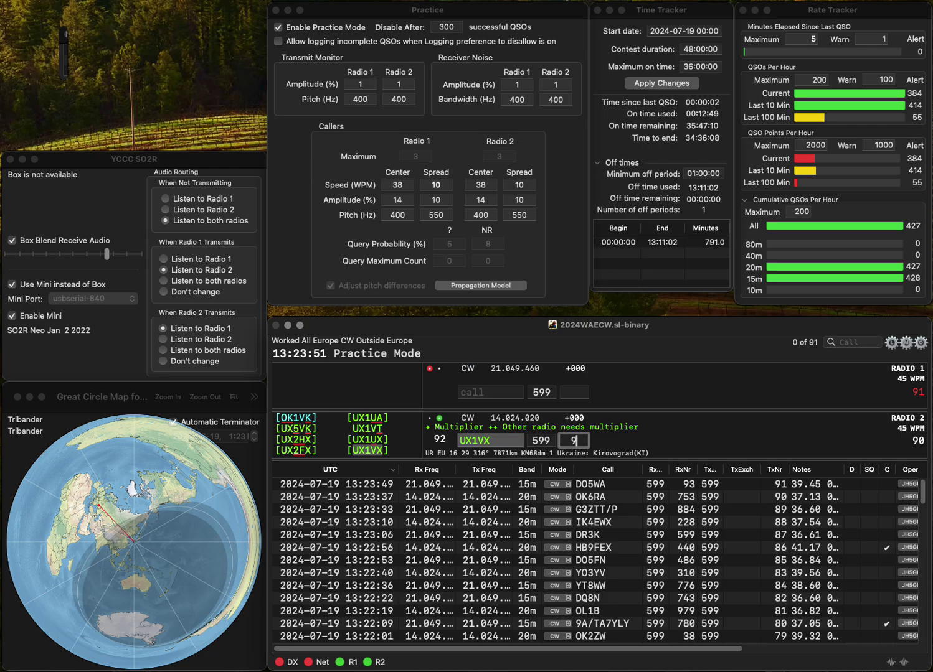
pyautogui.write('7')
pyautogui.press('Return')
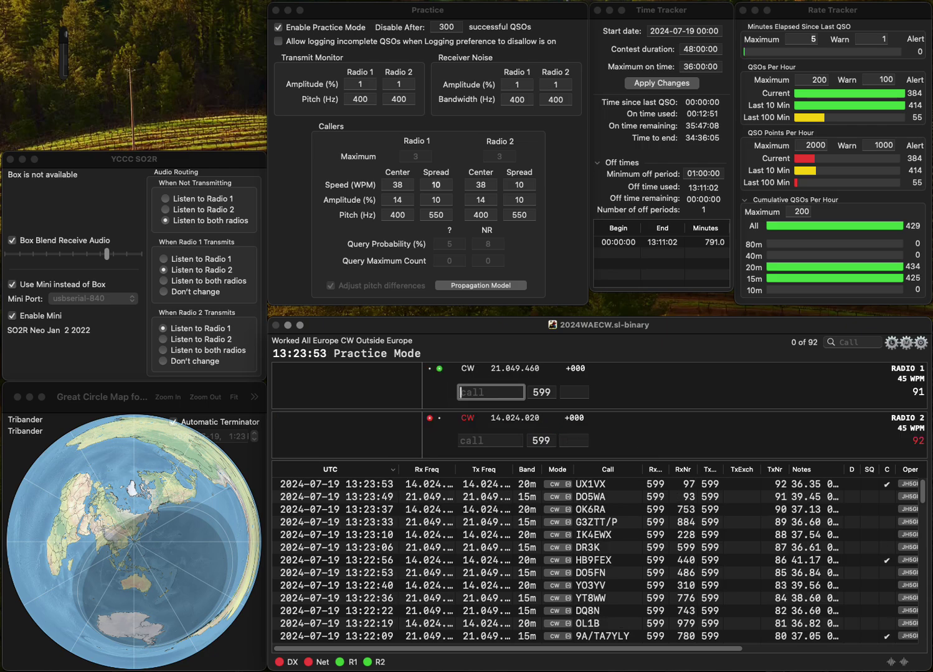
pyautogui.write('MJ')
pyautogui.press('Return')
pyautogui.write('F5L')
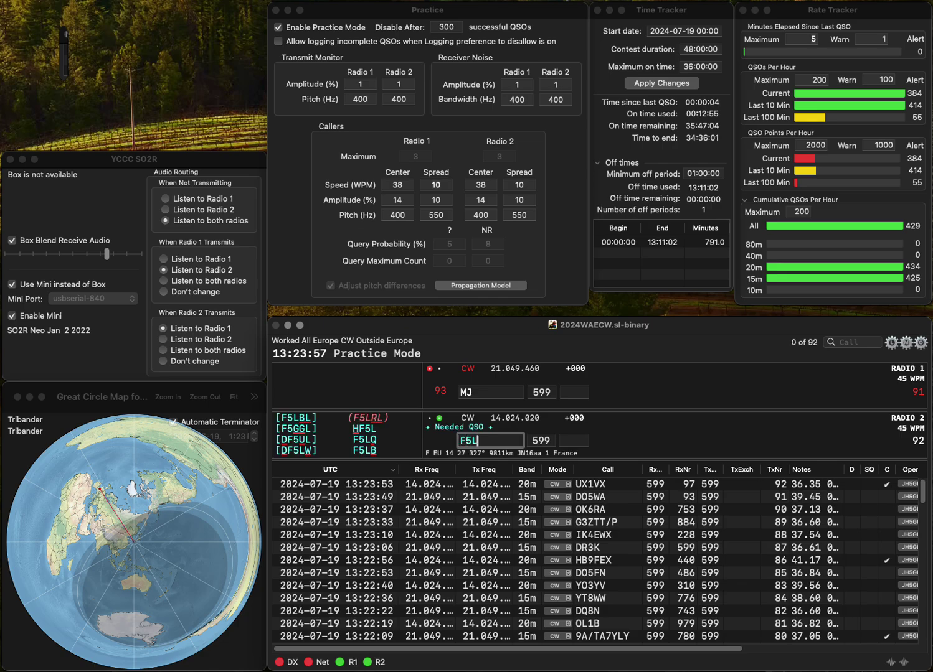
pyautogui.write('LE')
pyautogui.press('Return')
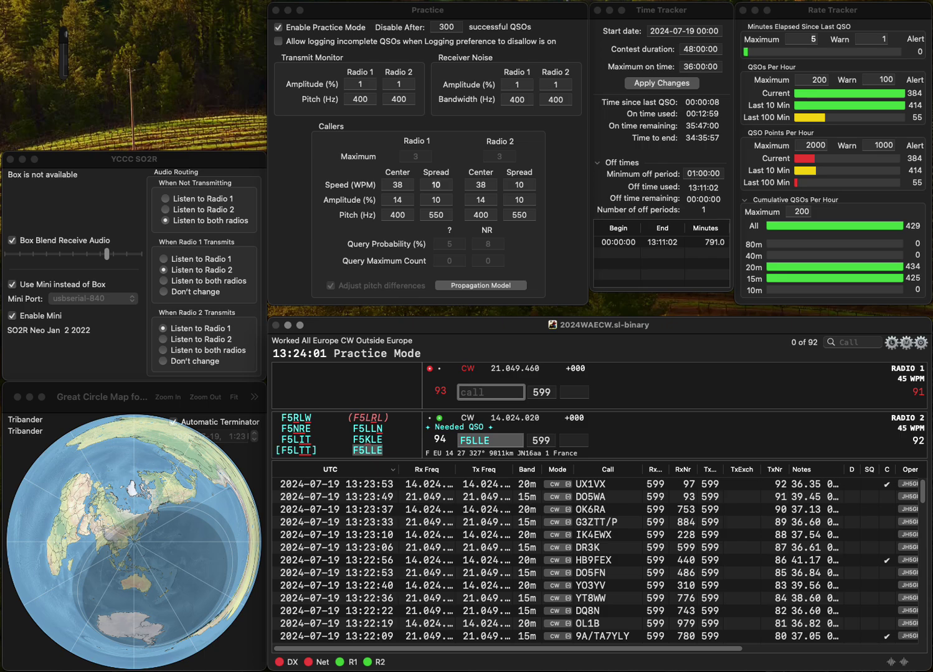
pyautogui.press('`')
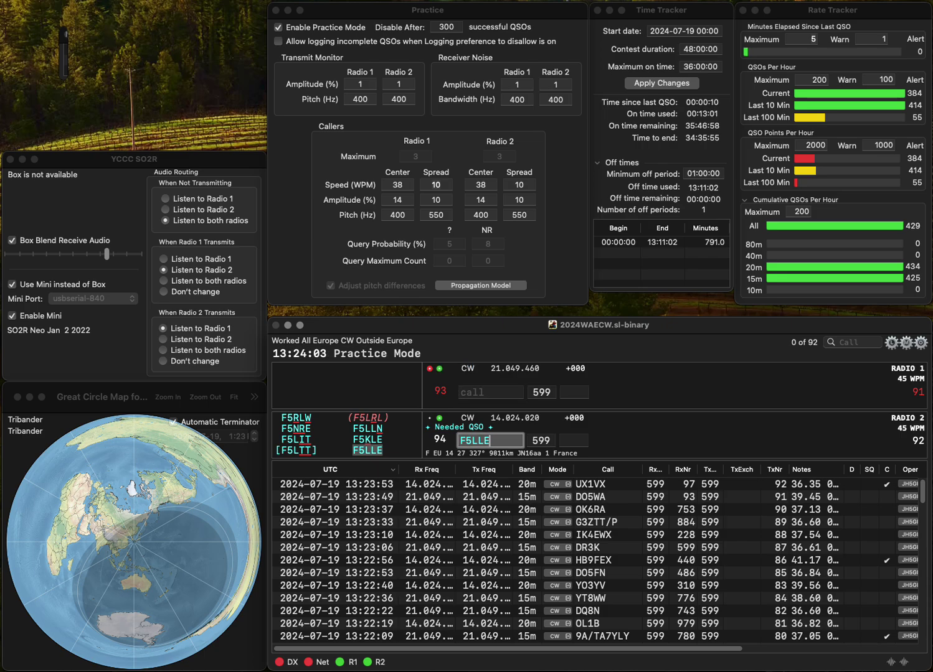
pyautogui.press('space')
pyautogui.write('308')
pyautogui.press('Return')
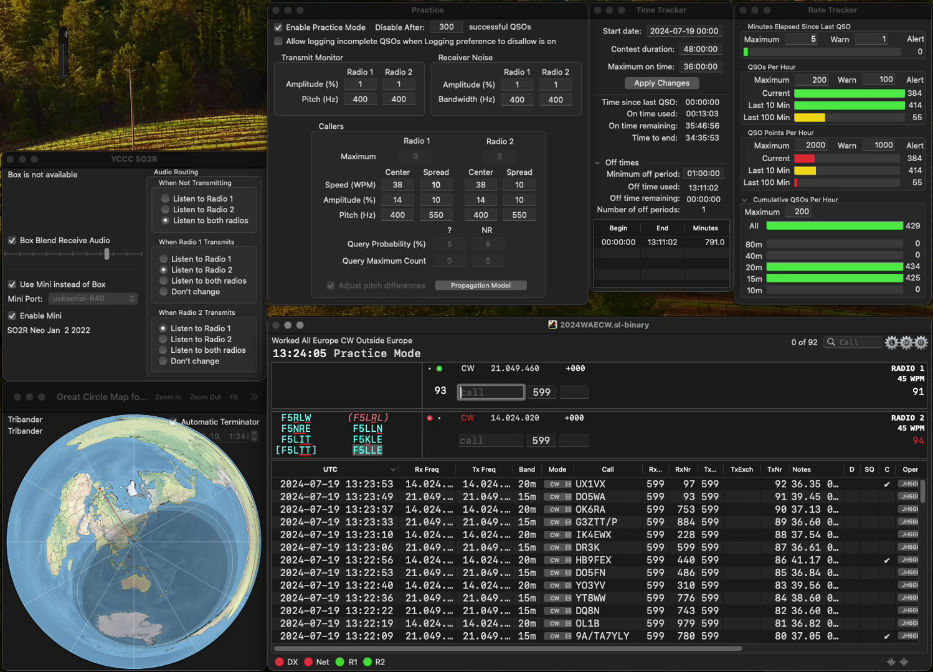
# Step: Enter the calls EIKNO on Radio 1 and LZ8DLZ on Radio 2, sending the exchange to each
pyautogui.write('EIKNO')
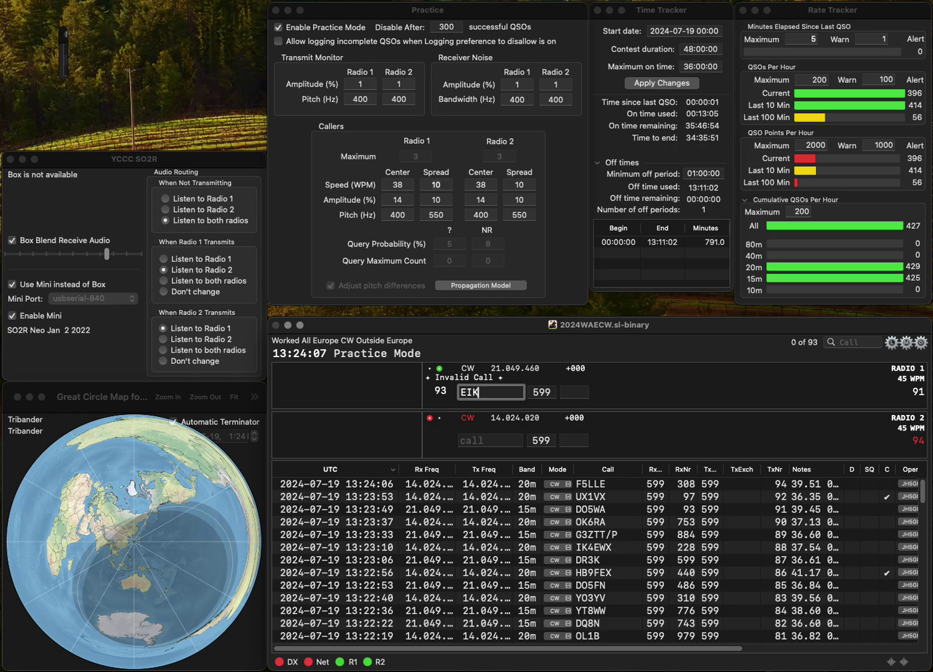
pyautogui.press('Return')
pyautogui.write('LZ')
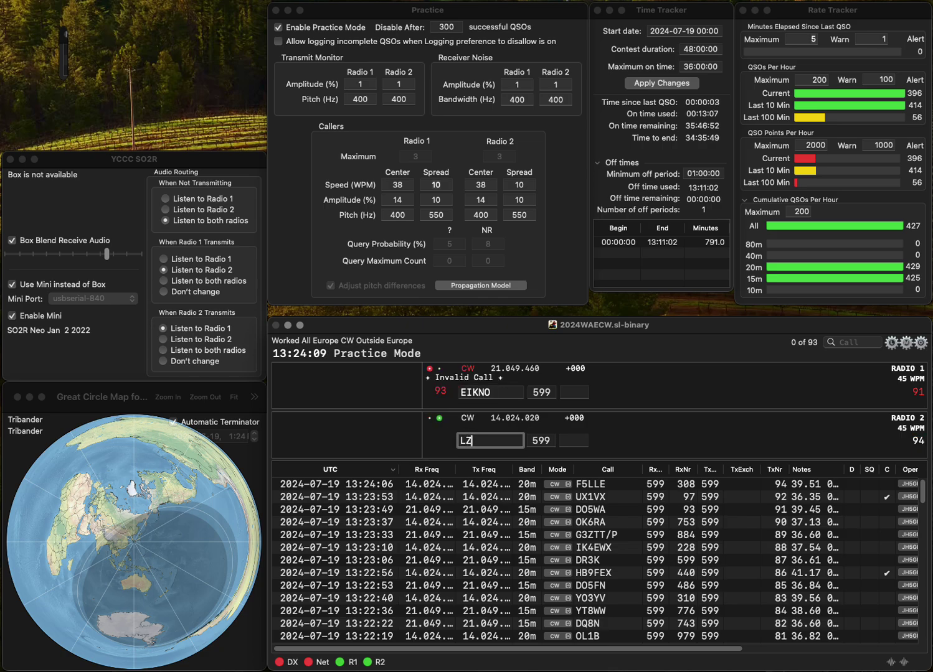
pyautogui.write('8DLZ')
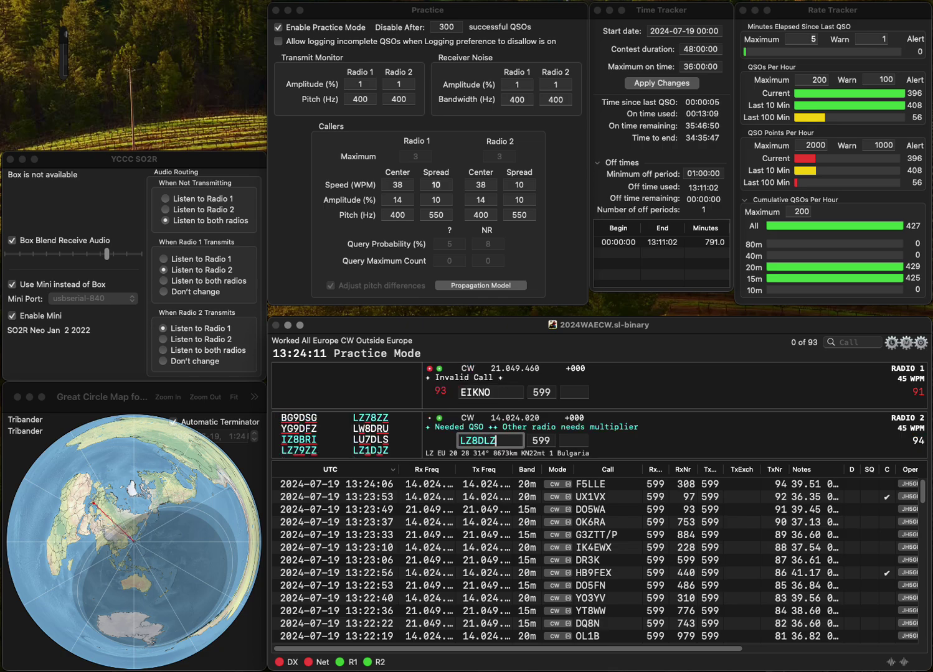
pyautogui.press('Return')
pyautogui.write('S')
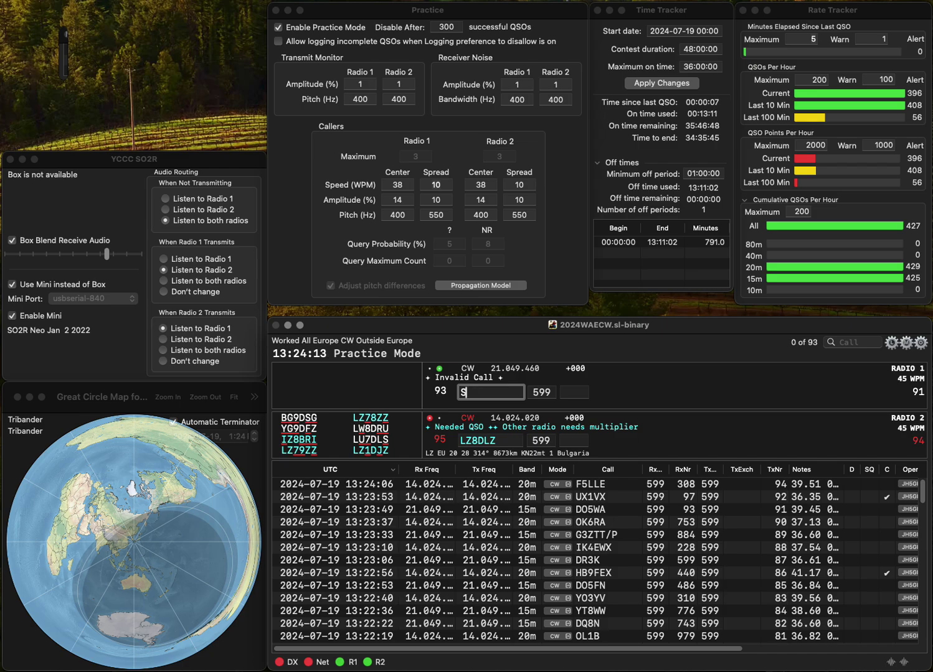
pyautogui.write('DO')
pyautogui.write('8')
pyautogui.press('Return')
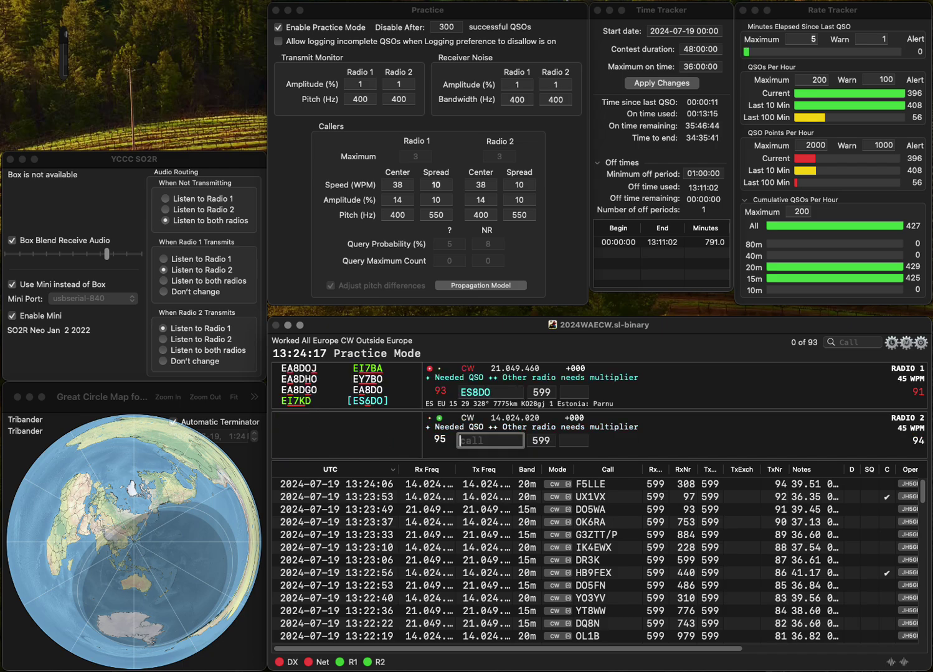
pyautogui.write('DL8D')
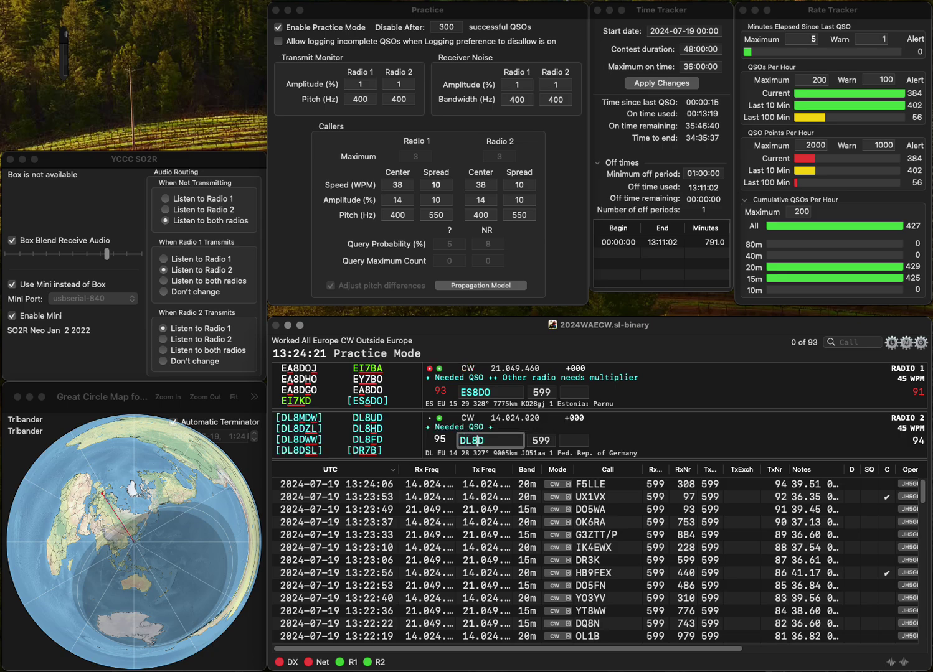
pyautogui.press('Return')
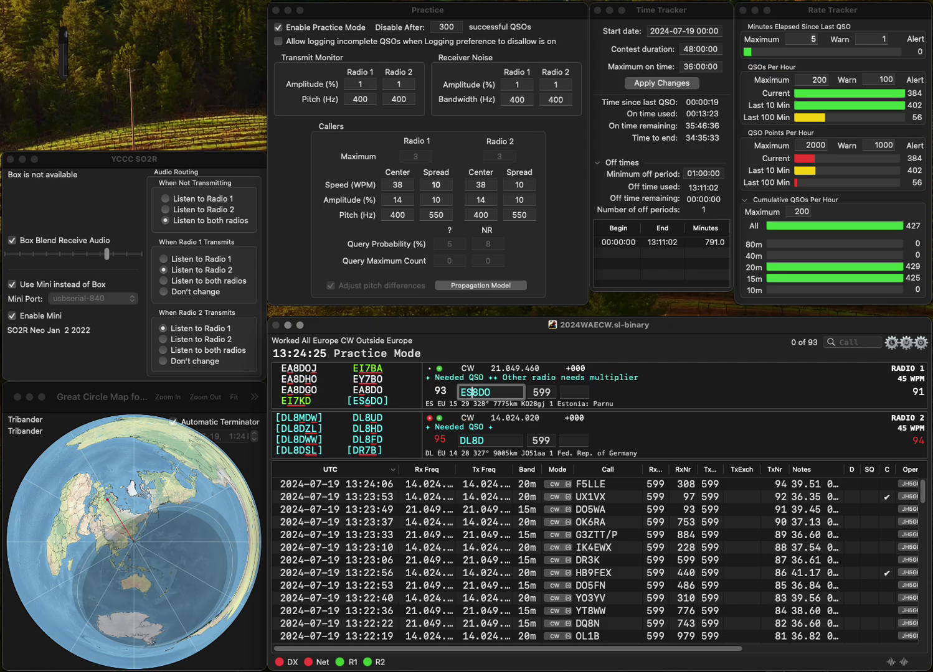
pyautogui.press('Return')
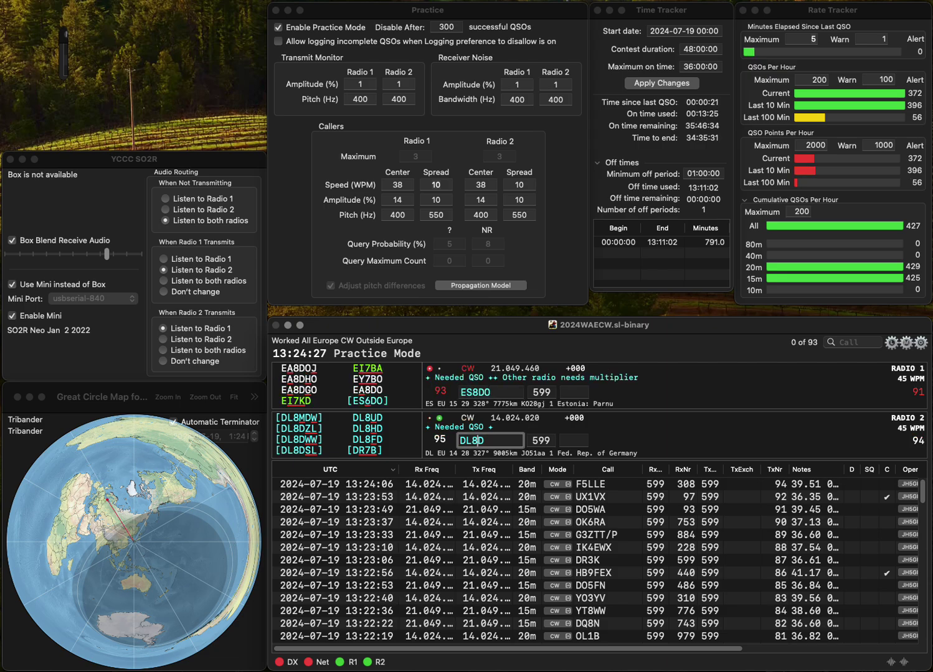
# Step: Correct the calls to LZ8D on Radio 2 and EI6DO on Radio 1, resending the exchange to each
pyautogui.press('Home')
pyautogui.press('Delete')
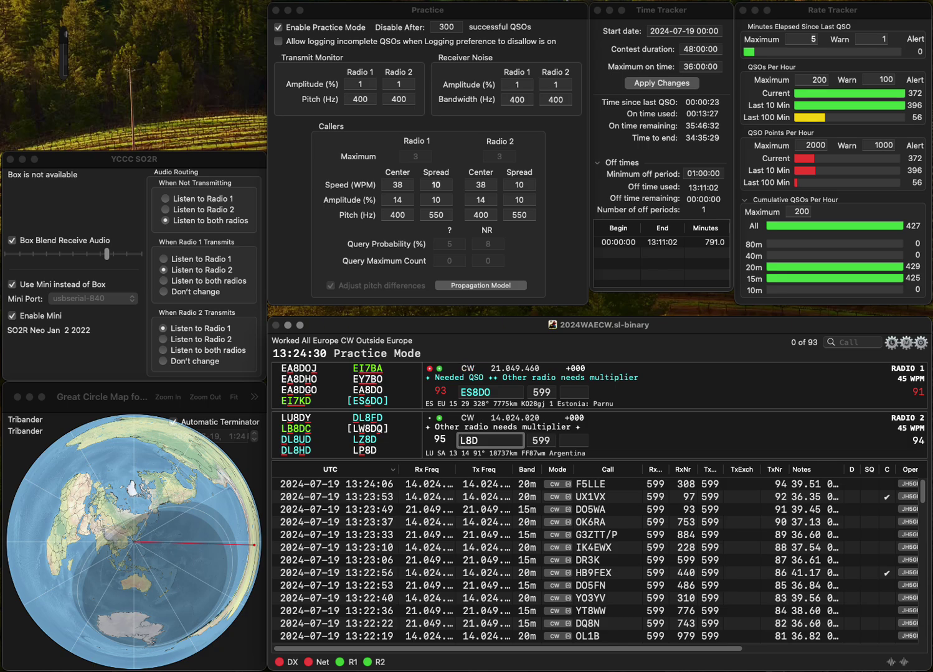
pyautogui.press('Right')
pyautogui.write('Z')
pyautogui.press('Return')
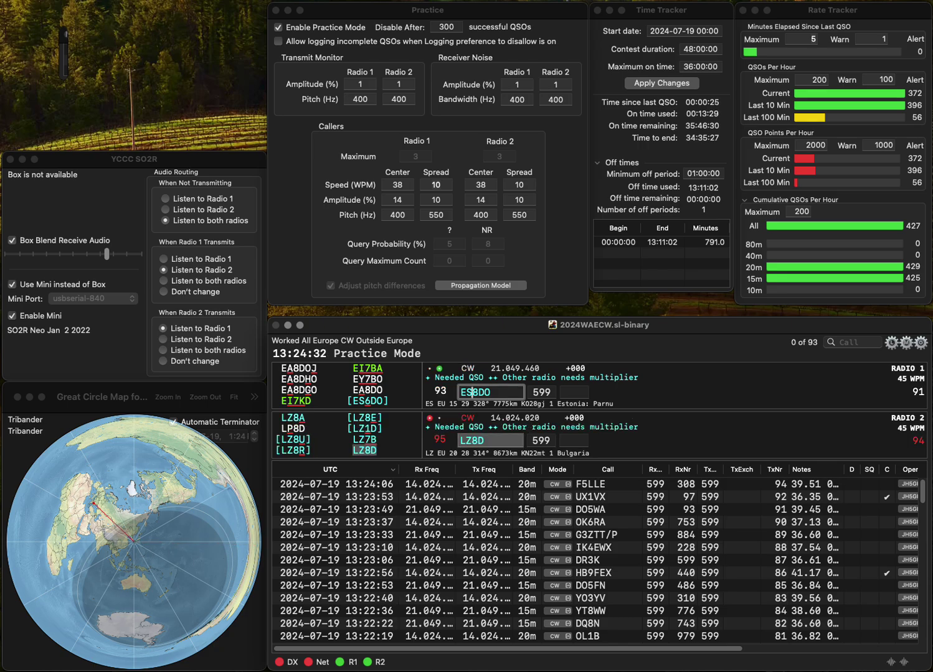
pyautogui.press('BackSpace')
pyautogui.write('I')
pyautogui.press('Delete')
pyautogui.write('6')
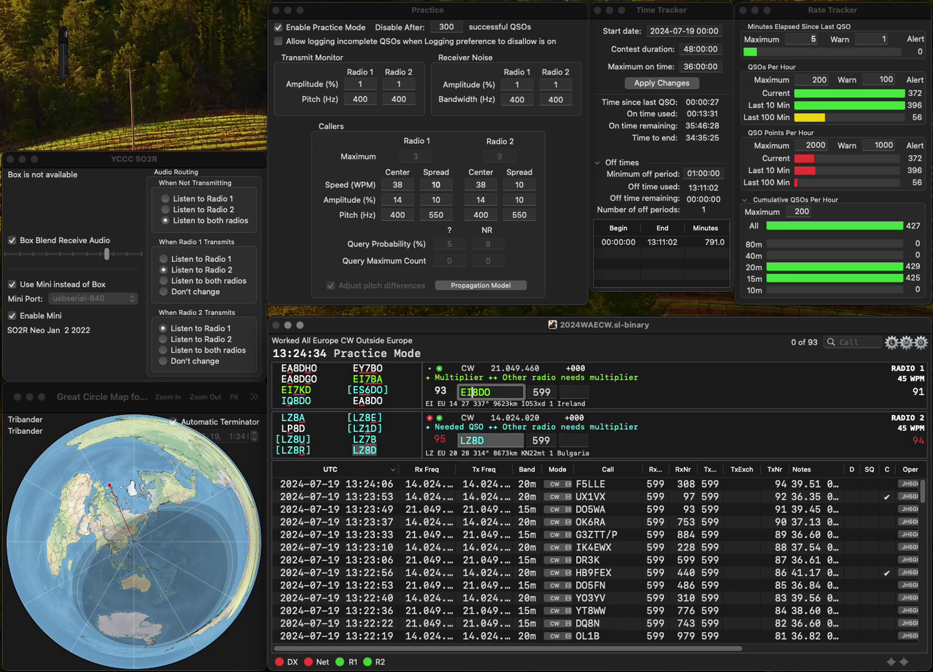
pyautogui.press('Return')
pyautogui.write('7')
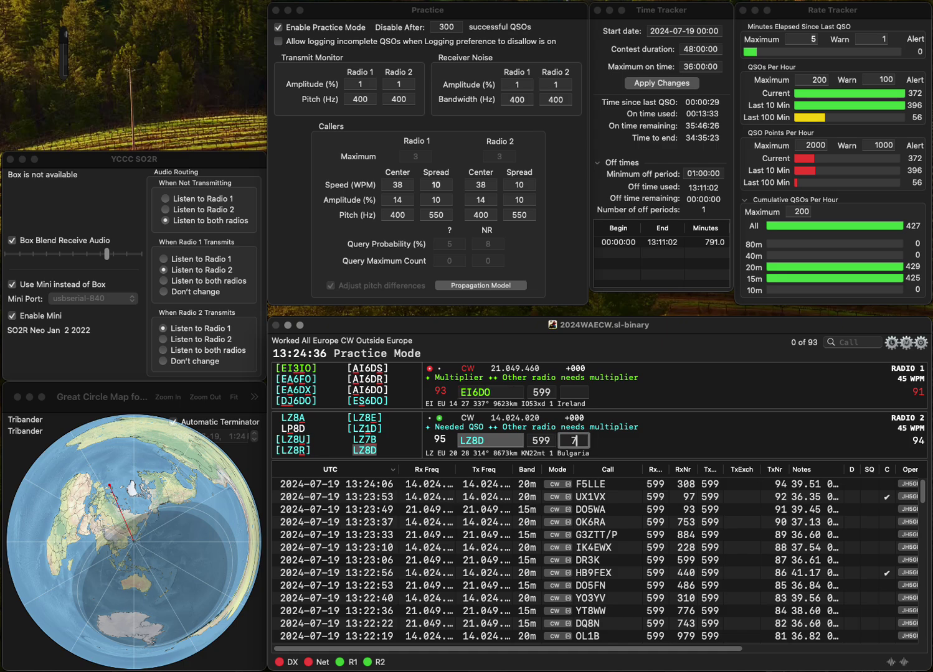
pyautogui.write('91')
pyautogui.press('Return')
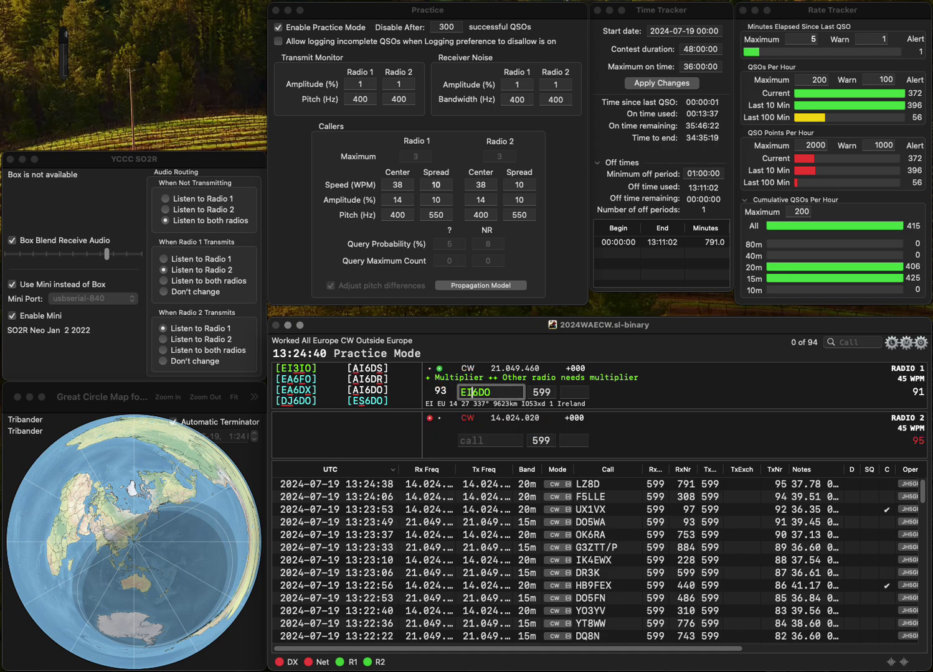
pyautogui.press('Return')
pyautogui.write('LA1')
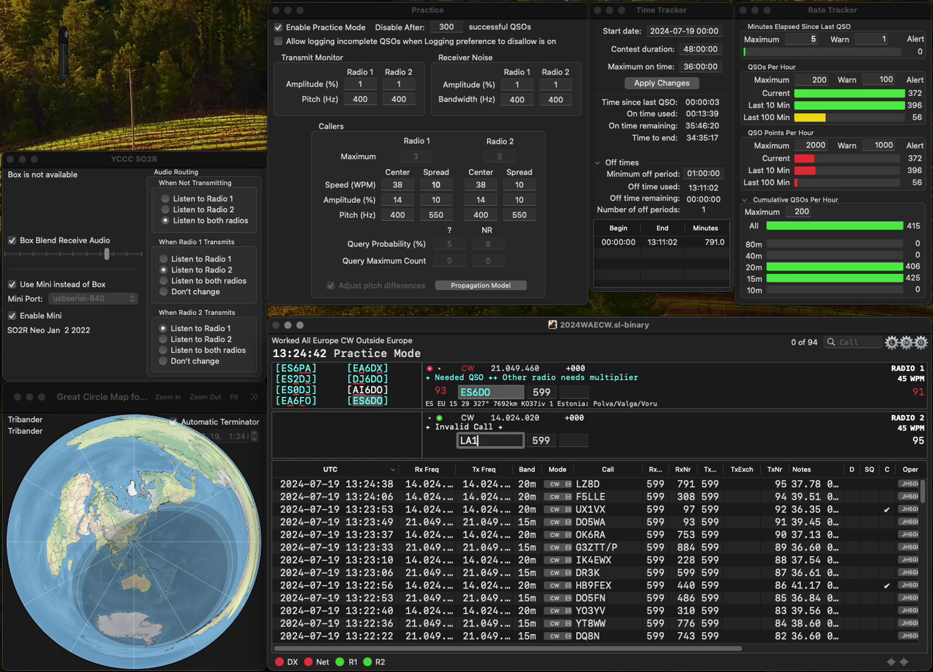
pyautogui.write('WD')
pyautogui.press('Return')
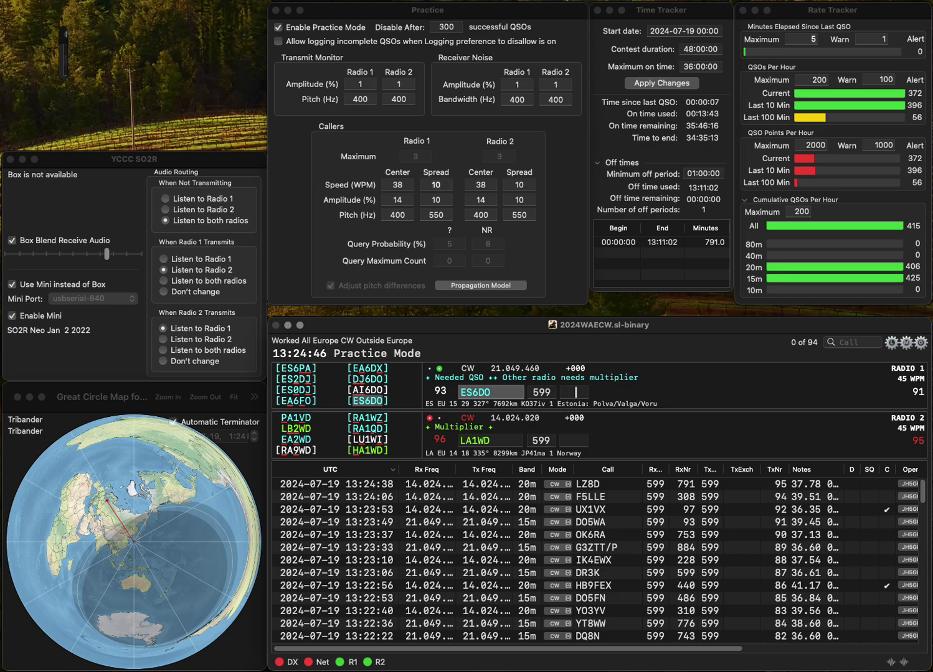
pyautogui.write('19')
pyautogui.press('Return')
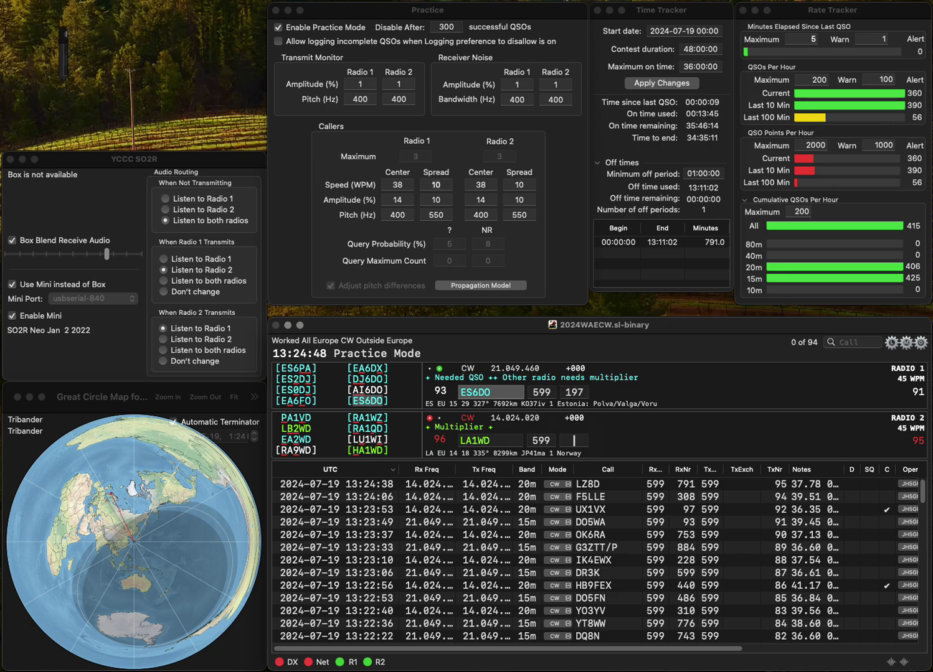
pyautogui.press('Delete')
pyautogui.press('Delete')
pyautogui.write('HA')
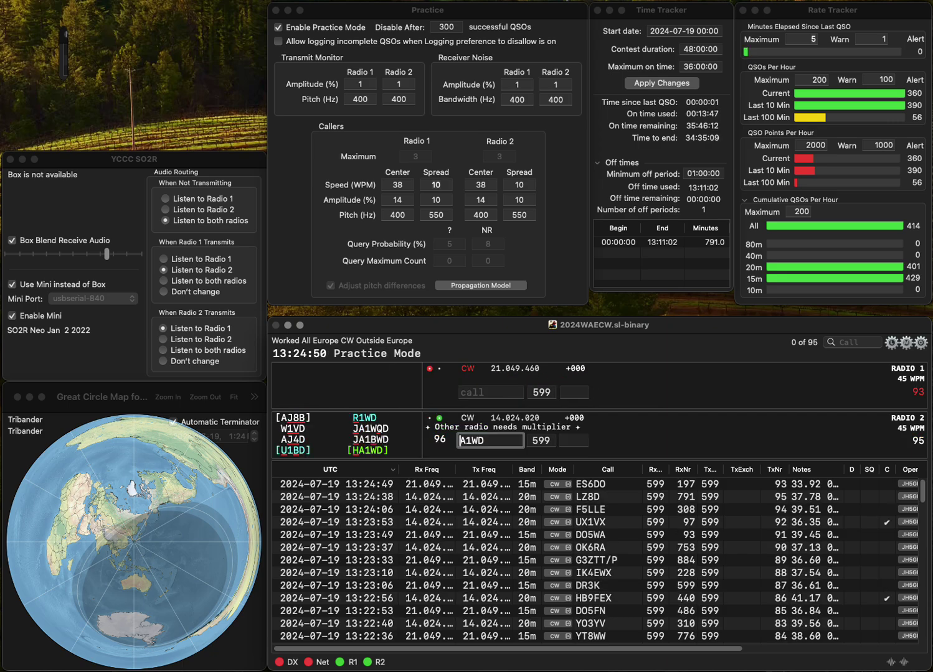
pyautogui.press('Return')
pyautogui.write('U')
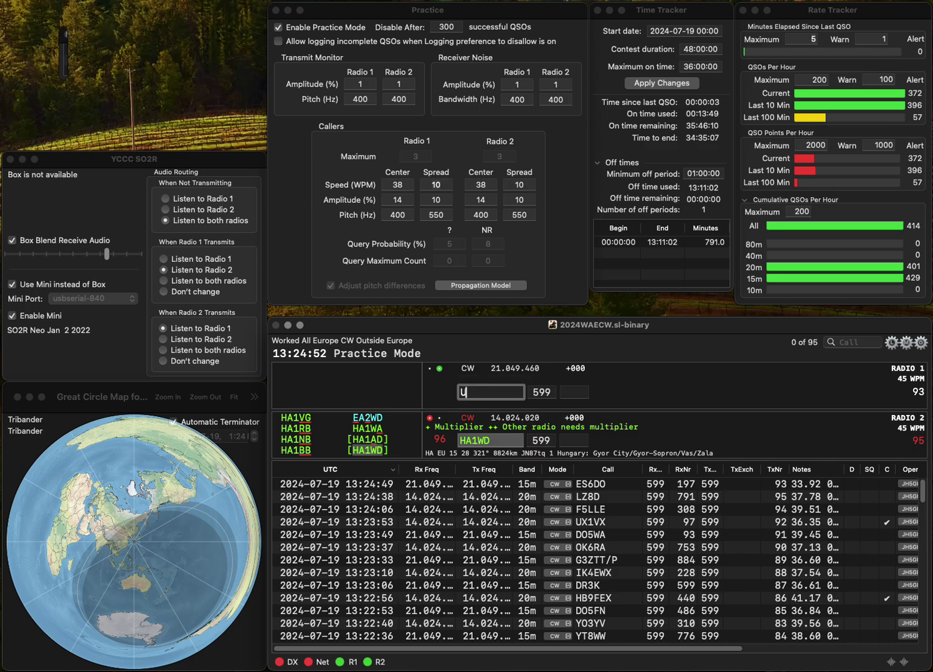
pyautogui.write('A3DPX')
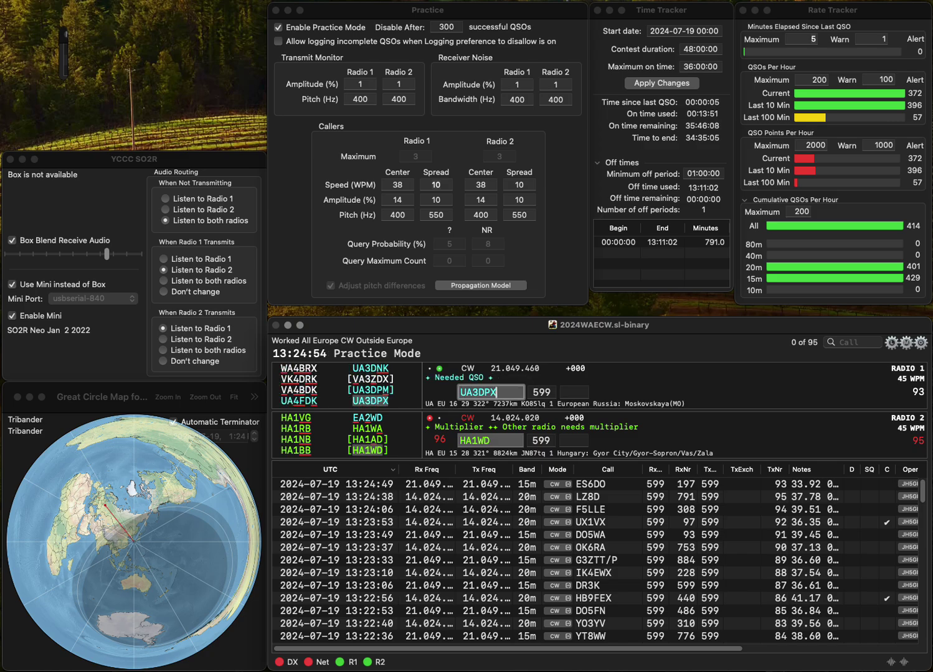
pyautogui.press('Return')
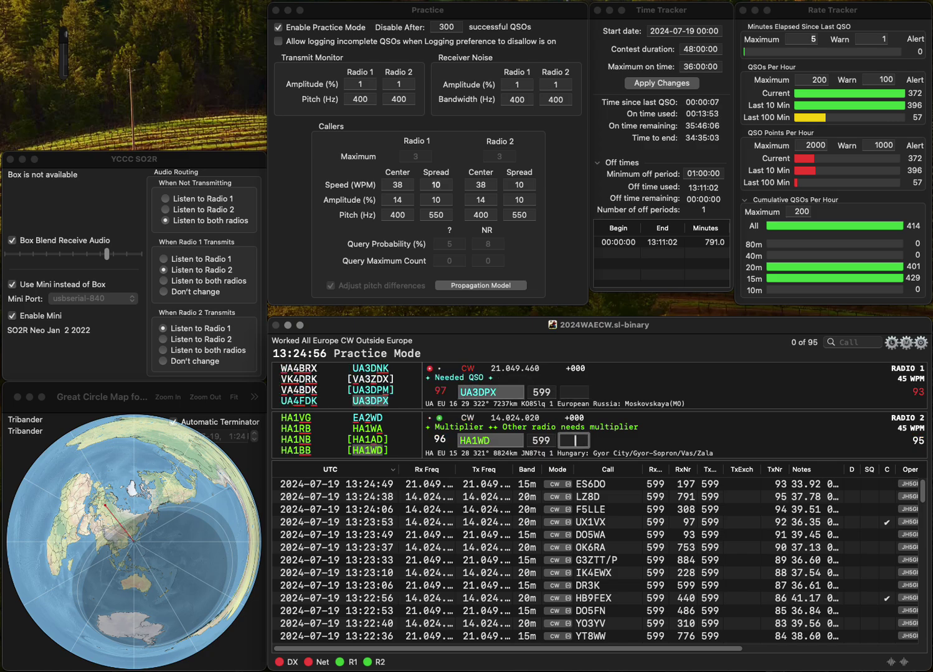
pyautogui.write('731')
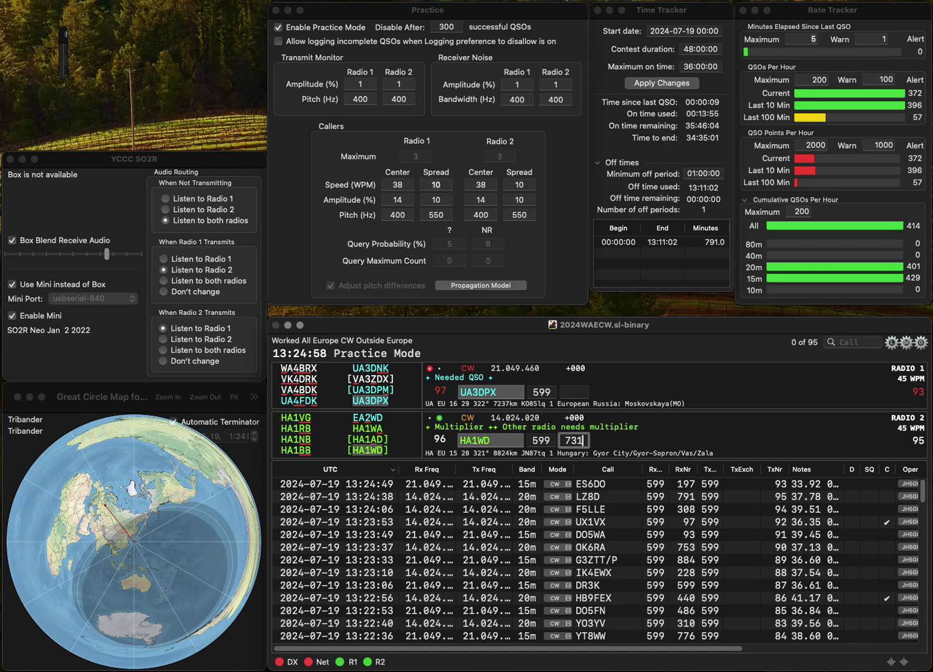
pyautogui.press('Return')
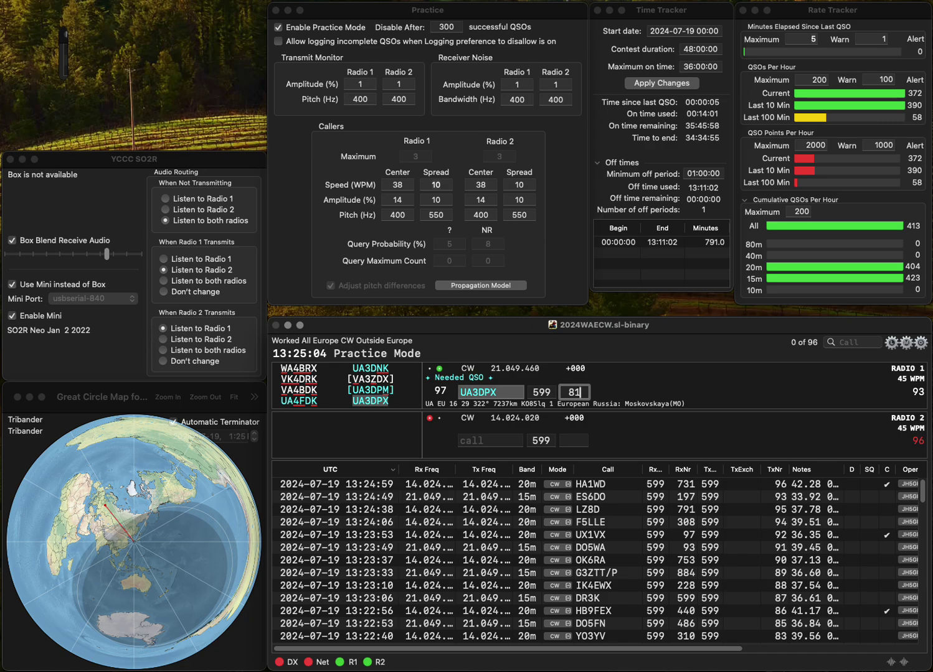
pyautogui.write('3')
pyautogui.press('Return')
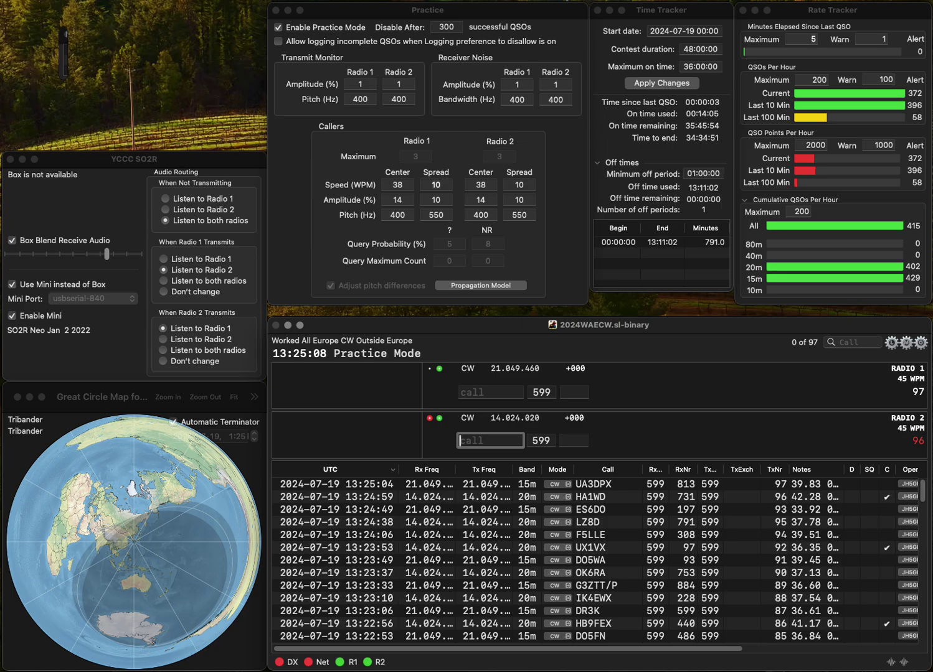
pyautogui.write('LNM')
pyautogui.press('Return')
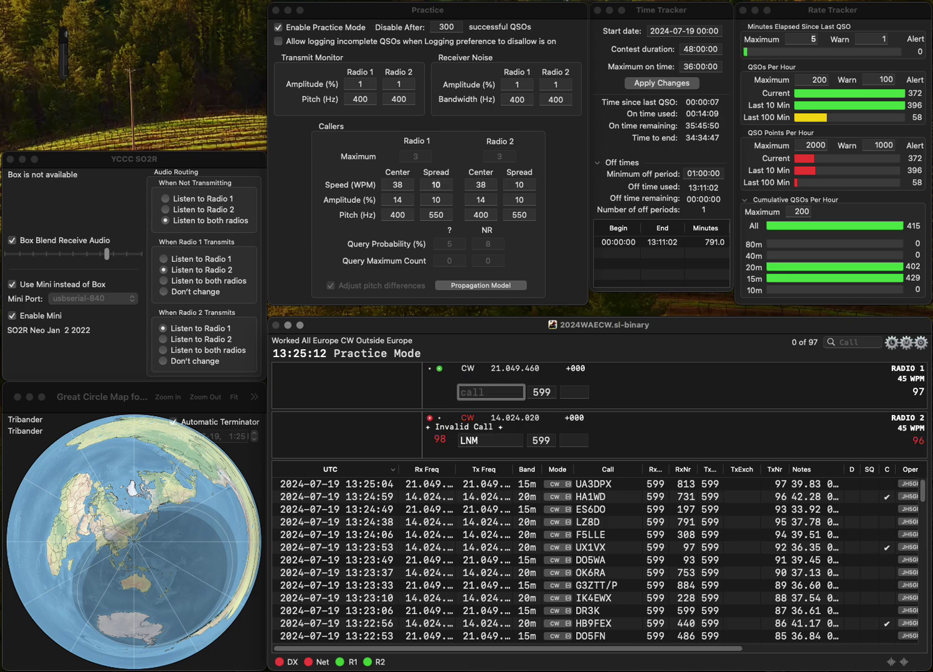
pyautogui.write('F5WEF')
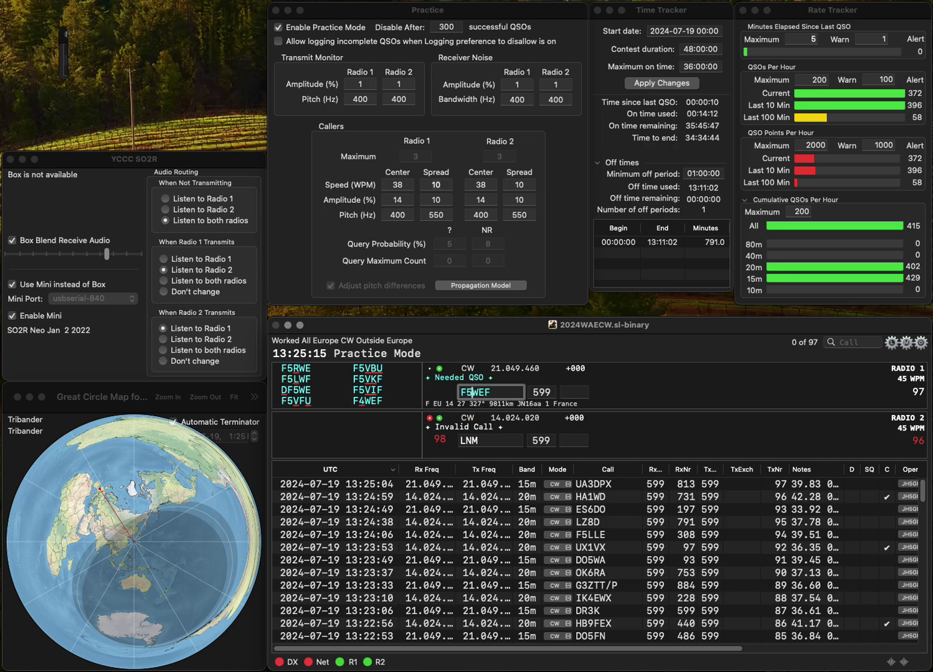
pyautogui.press('BackSpace')
pyautogui.write('6')
pyautogui.press('Return')
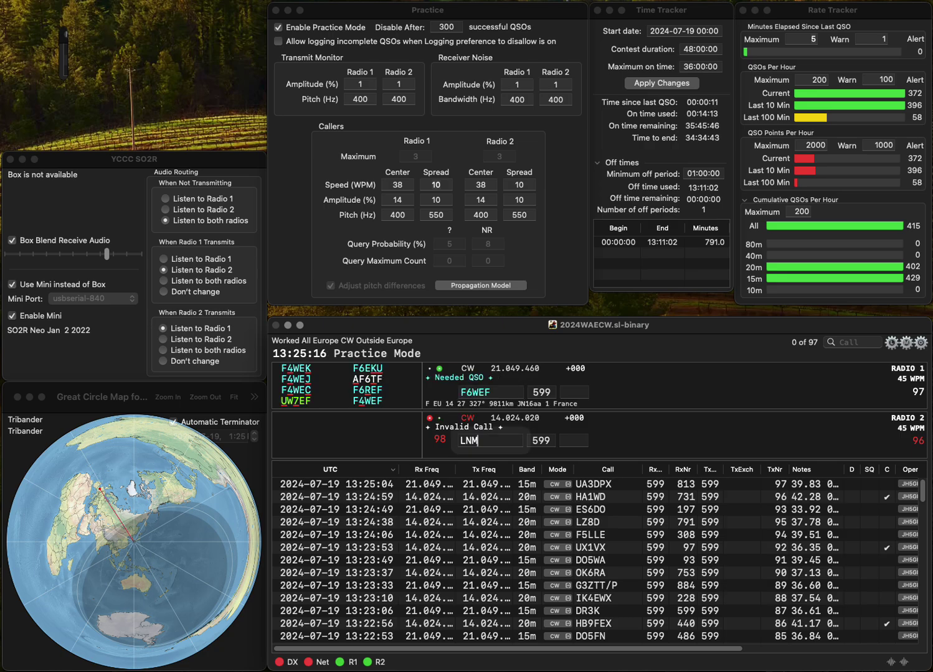
pyautogui.press('Escape')
pyautogui.write('KHB')
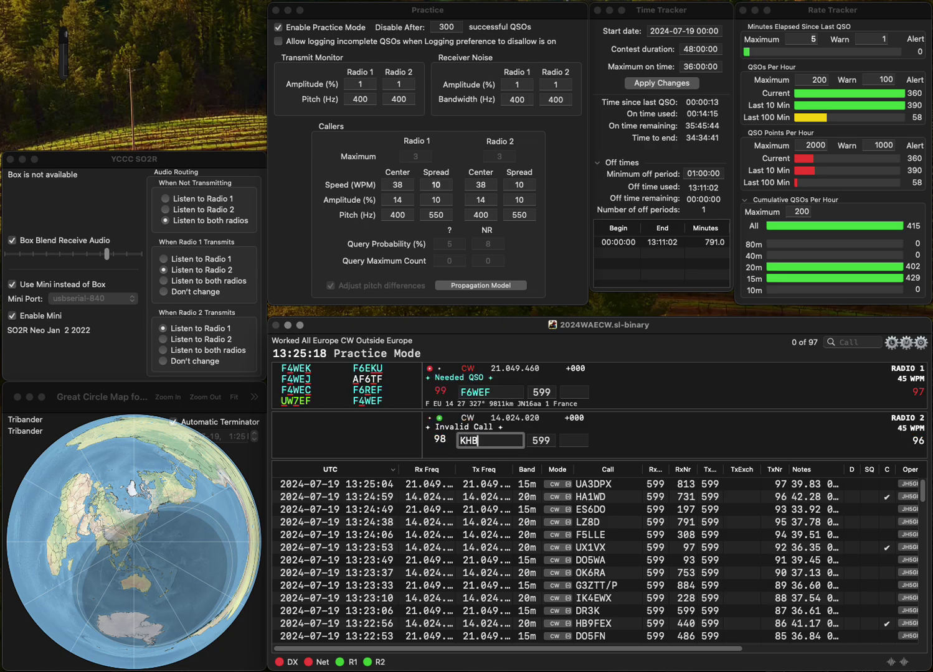
pyautogui.write('Z2NM')
pyautogui.press('Home')
pyautogui.press('Delete')
pyautogui.press('Delete')
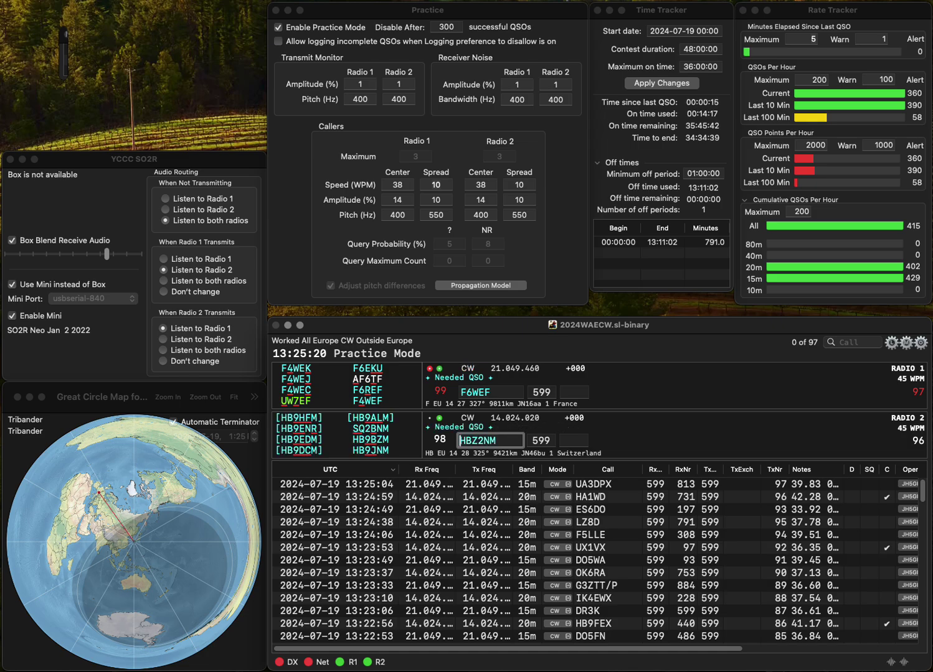
pyautogui.press('Delete')
pyautogui.write('L')
pyautogui.press('Return')
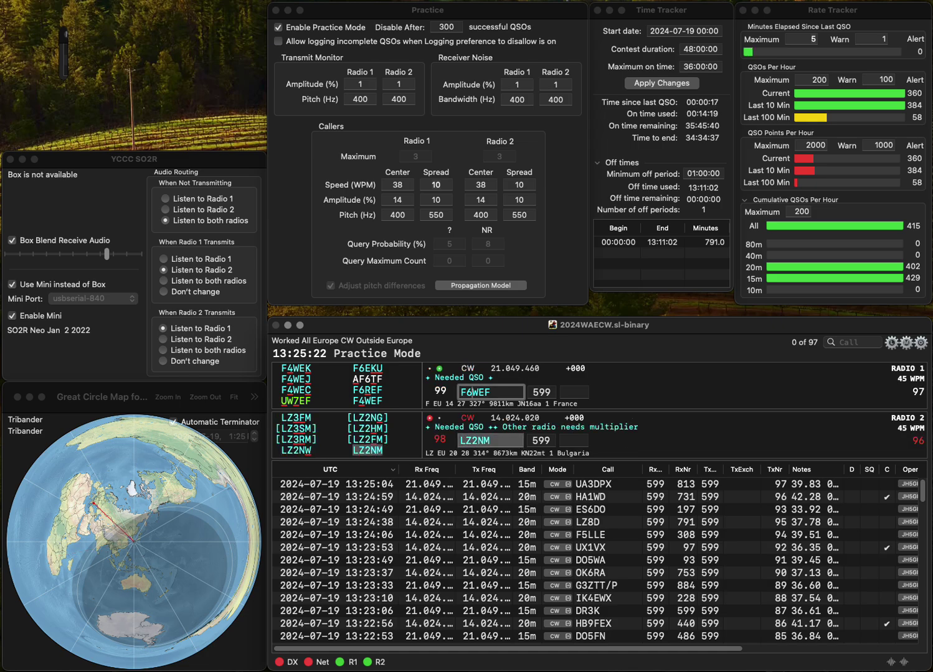
# Step: Correct the Radio 1 call to F4WEF and resend the exchange
pyautogui.press('Right')
pyautogui.press('Delete')
pyautogui.write('4')
pyautogui.press('Return')
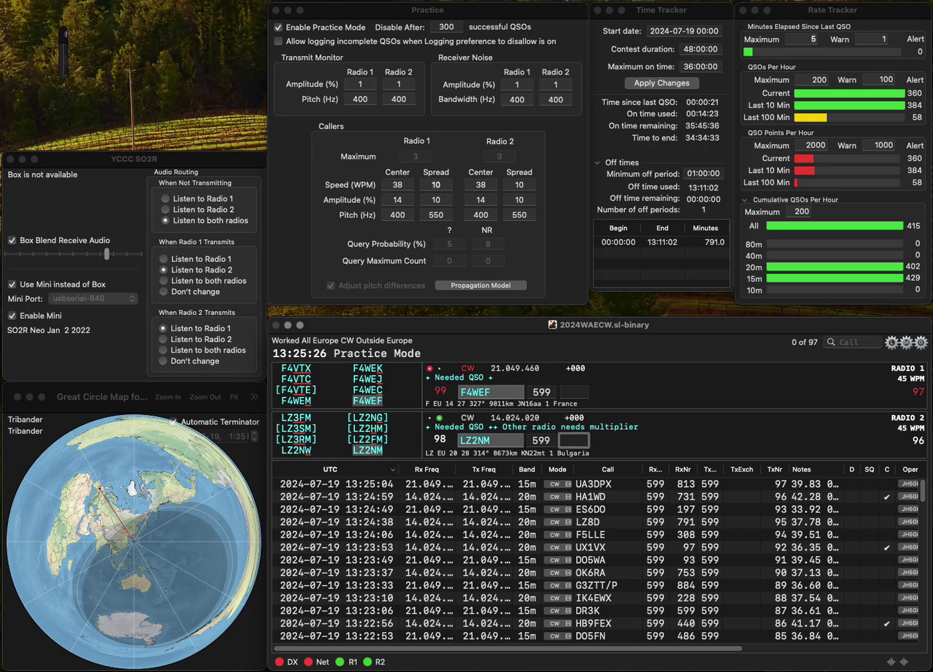
# Step: Log LZ2NM on Radio 2 with received number 802 and F4WEF on Radio 1 with received number 754
pyautogui.write('02')
pyautogui.press('Return')
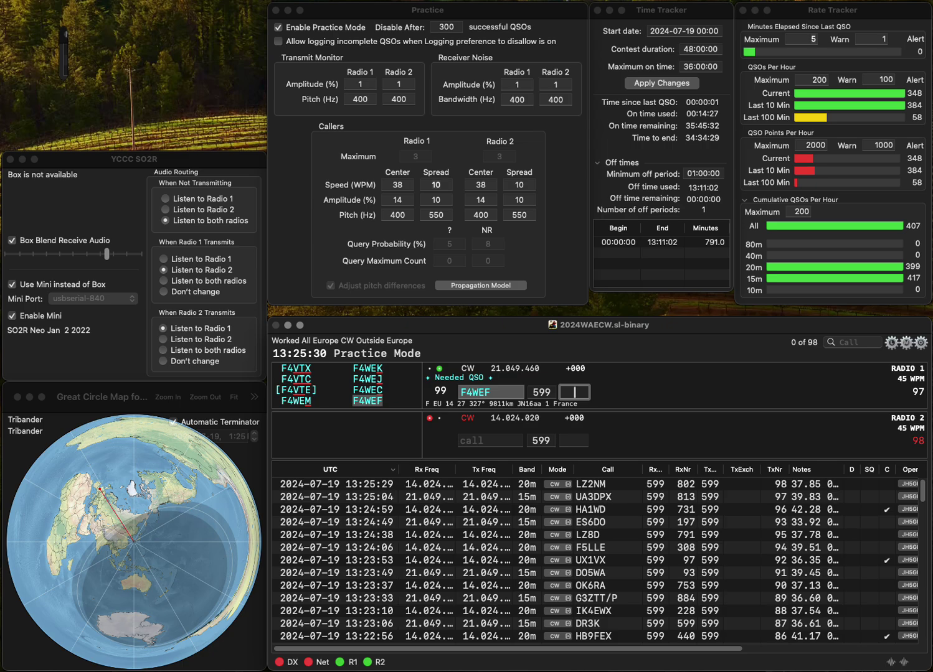
pyautogui.write('754')
pyautogui.press('Return')
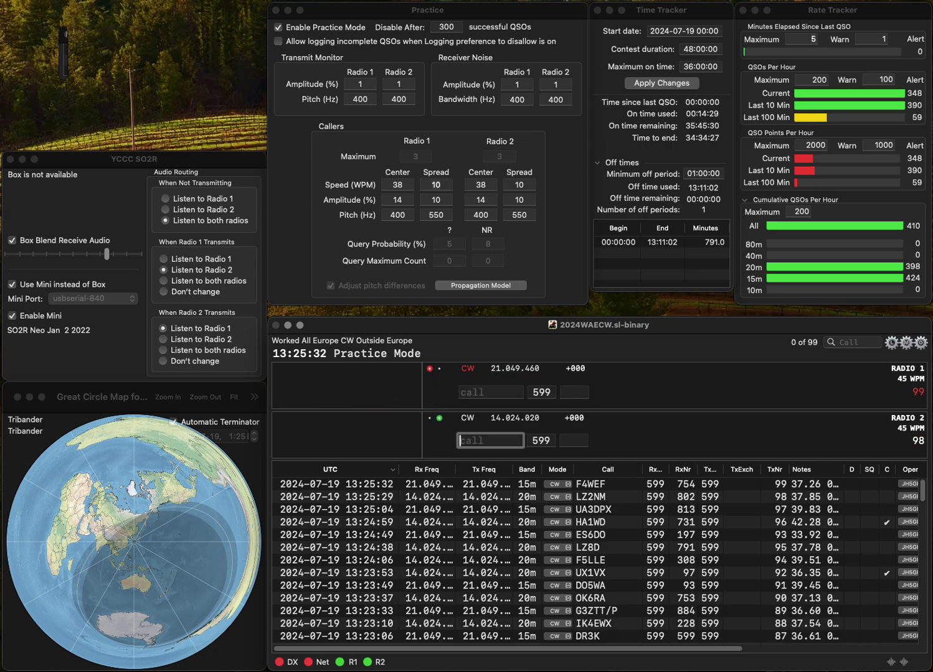
pyautogui.write('7HQ')
pyautogui.press('Home')
pyautogui.write('R')
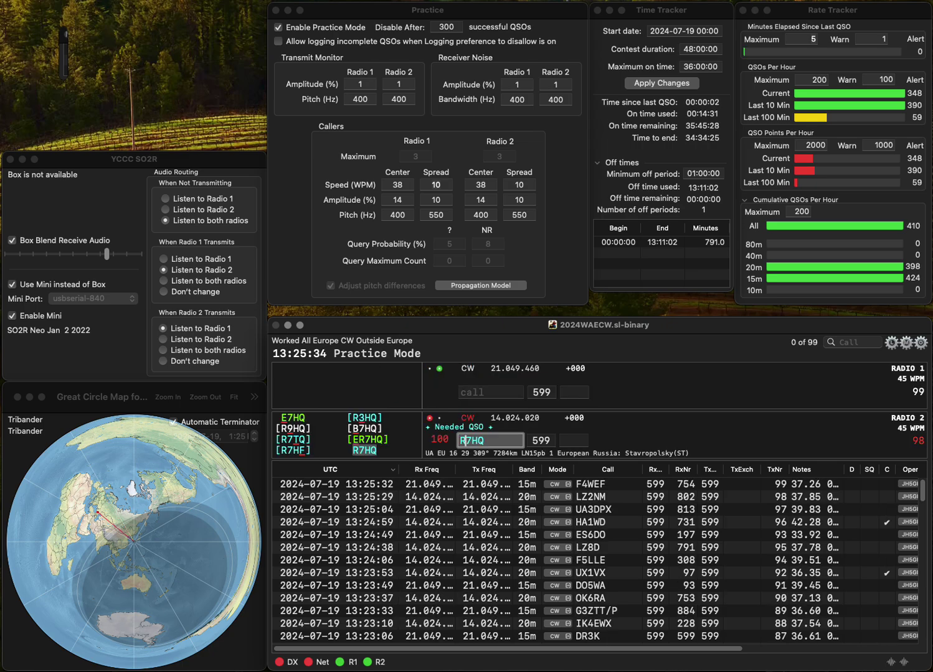
pyautogui.press('Return')
# Step: Enter the partial call 2CLB on Radio 1
pyautogui.write('E')
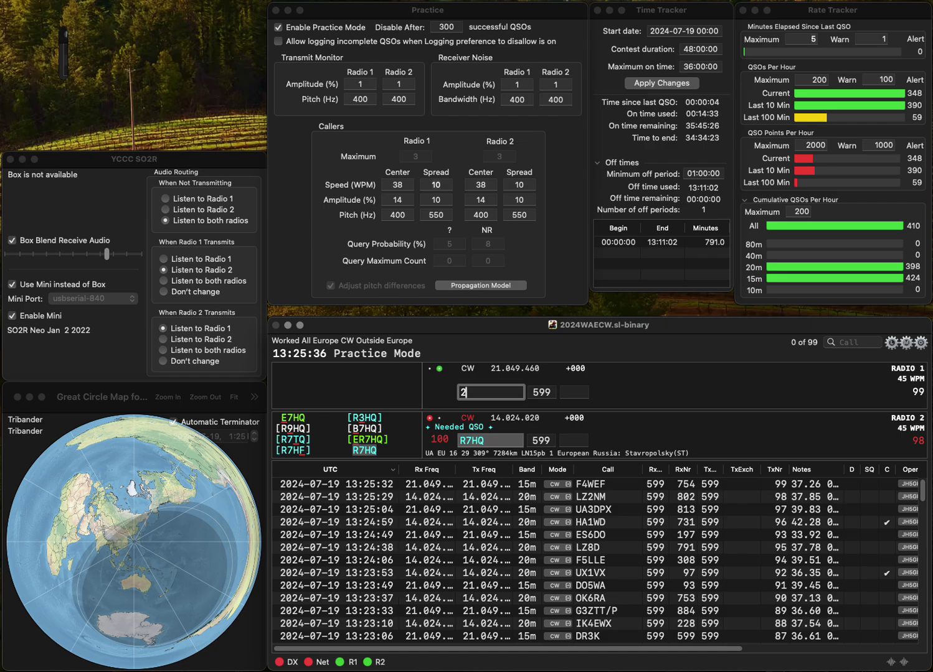
pyautogui.write('CLB')
pyautogui.write('EA')
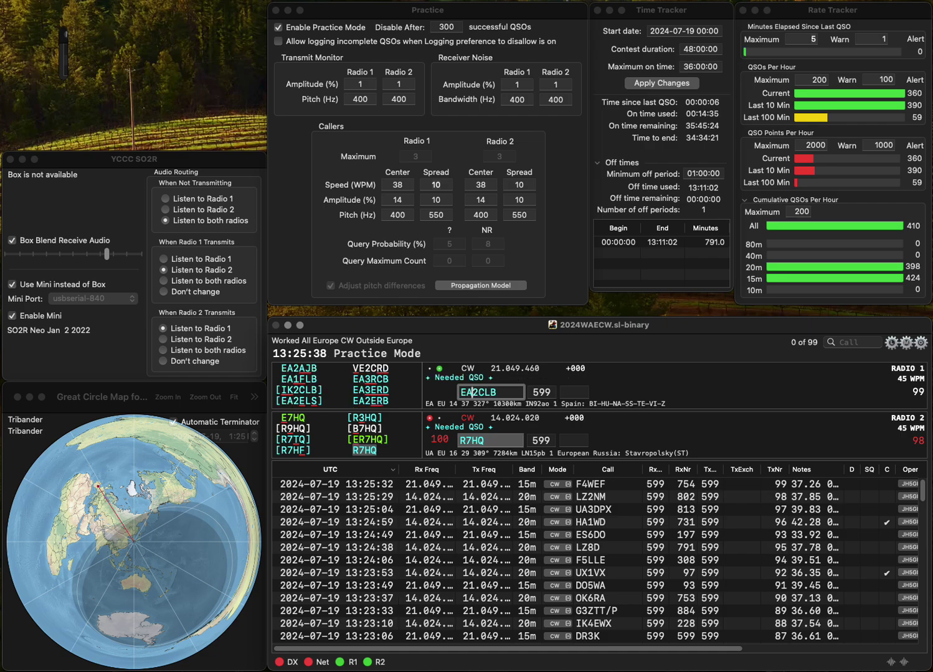
pyautogui.press('BackSpace')
pyautogui.press('BackSpace')
pyautogui.click(572, 440)
pyautogui.write('12')
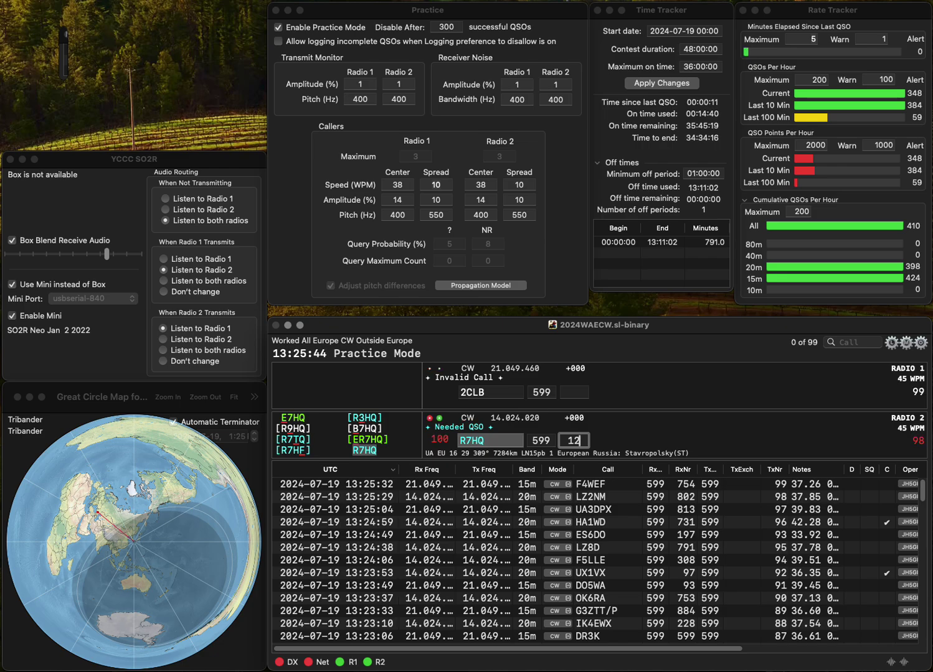
pyautogui.write('0')
pyautogui.press('Return')
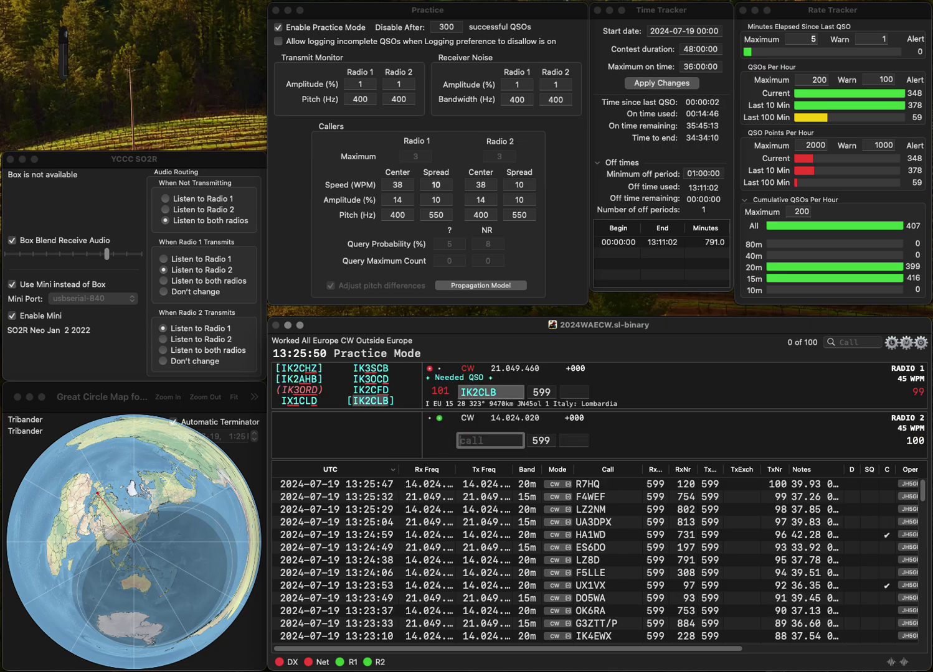
# Step: Enter the caller LZ4Z on Radio 2, sending the exchange, and log IK2CLB on Radio 1 with received number 153
pyautogui.write('LZ4Z')
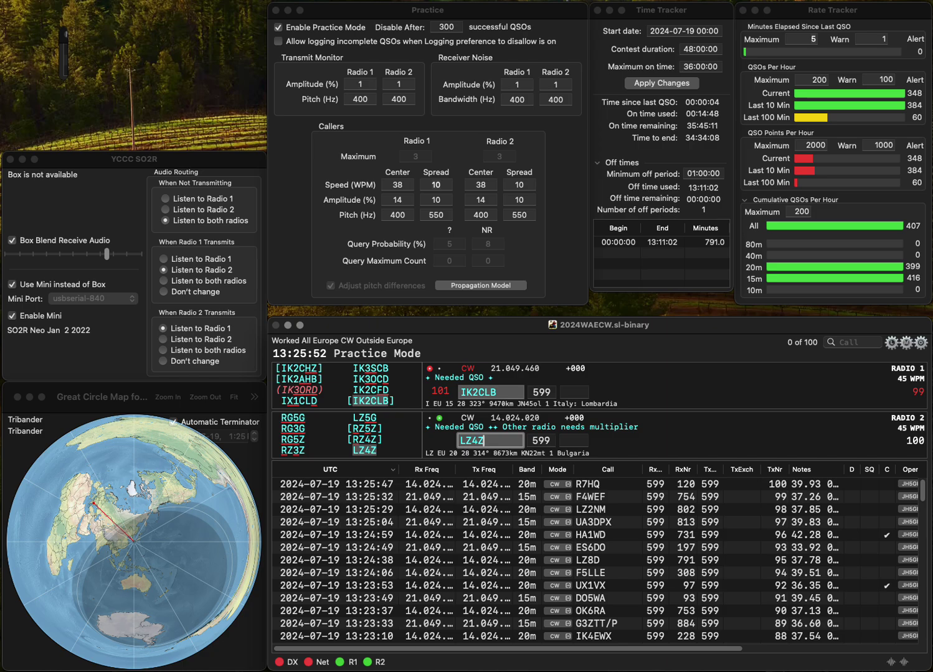
pyautogui.press('Return')
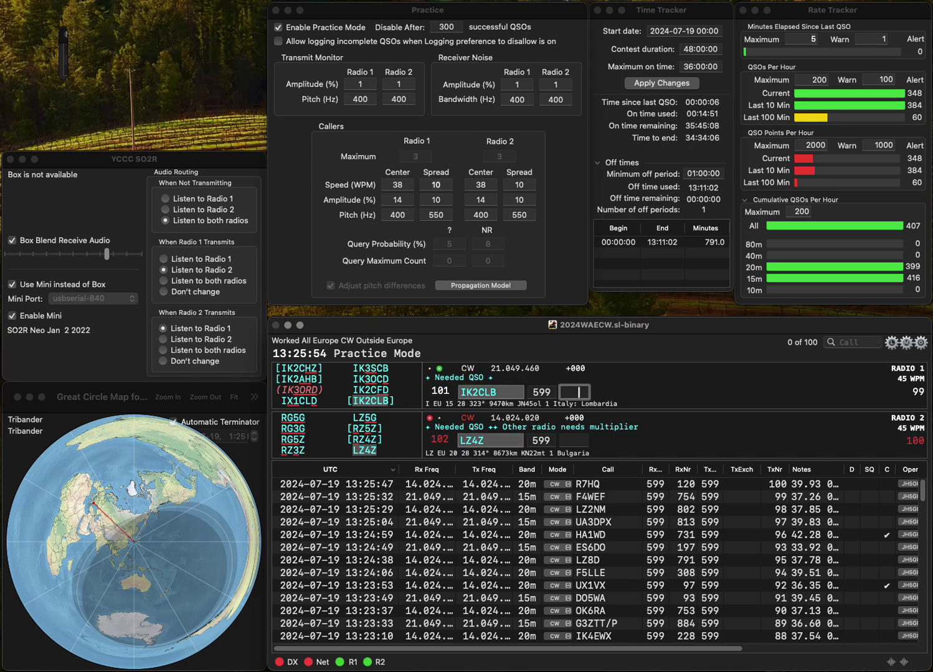
pyautogui.write('153')
pyautogui.press('Return')
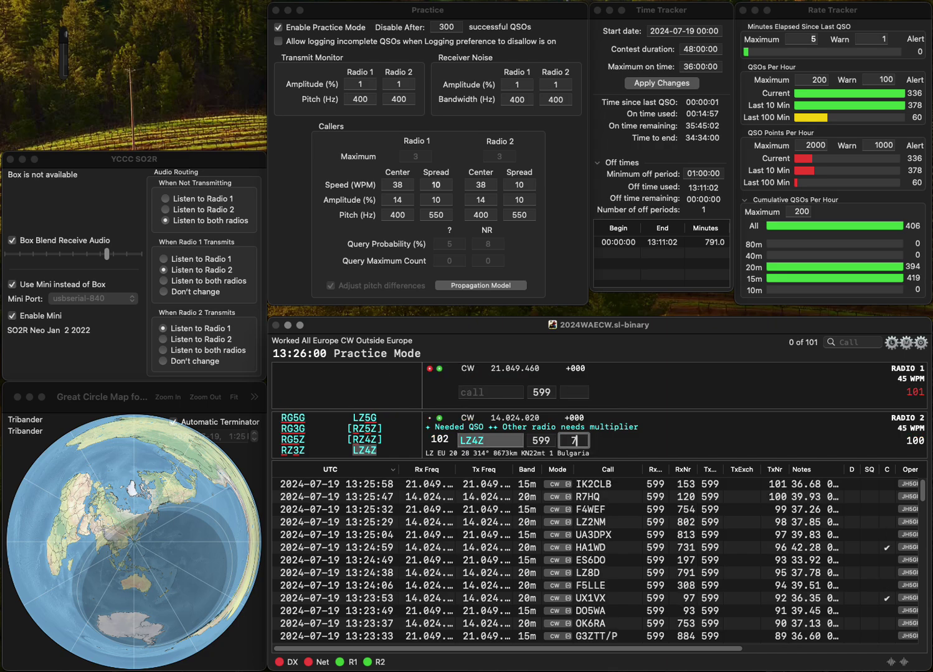
pyautogui.write('790')
pyautogui.press('Return')
pyautogui.write('I3ULV')
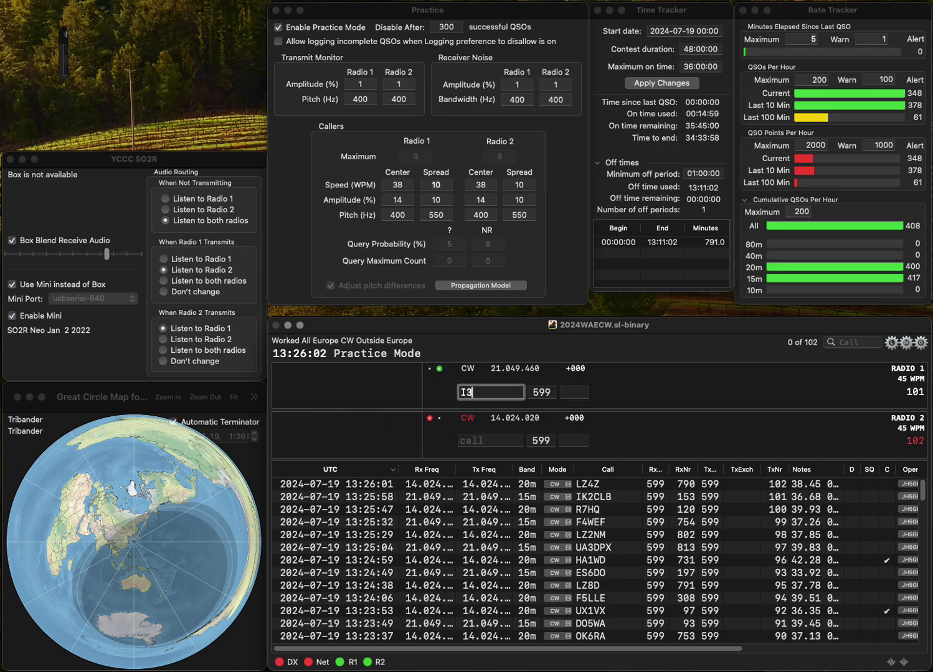
pyautogui.press('Left')
pyautogui.press('Left')
pyautogui.press('Left')
pyautogui.press('Left')
pyautogui.press('Delete')
pyautogui.write('K2')
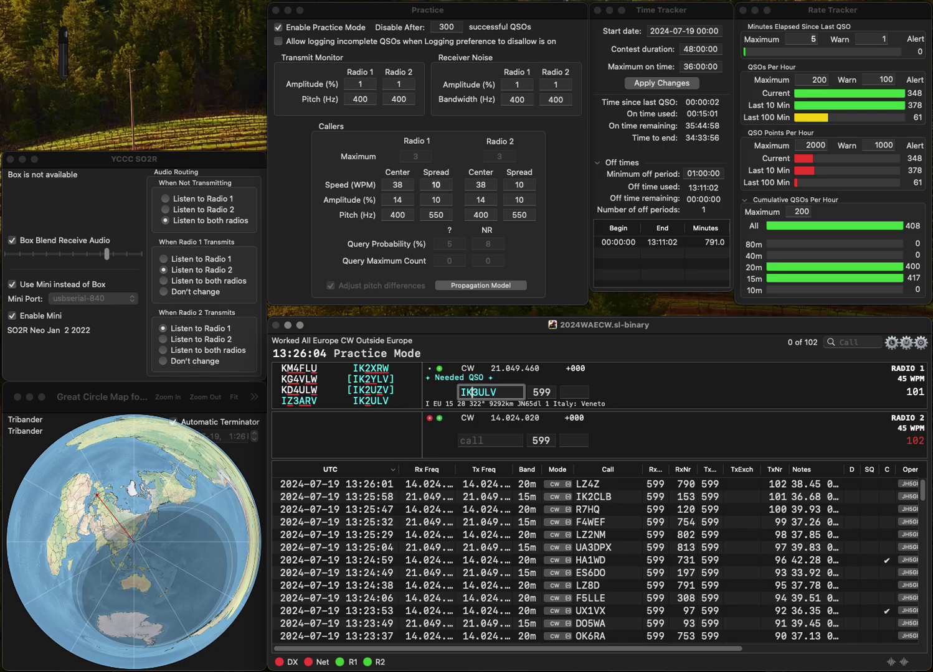
pyautogui.press('Return')
pyautogui.write('H2BMHAO')
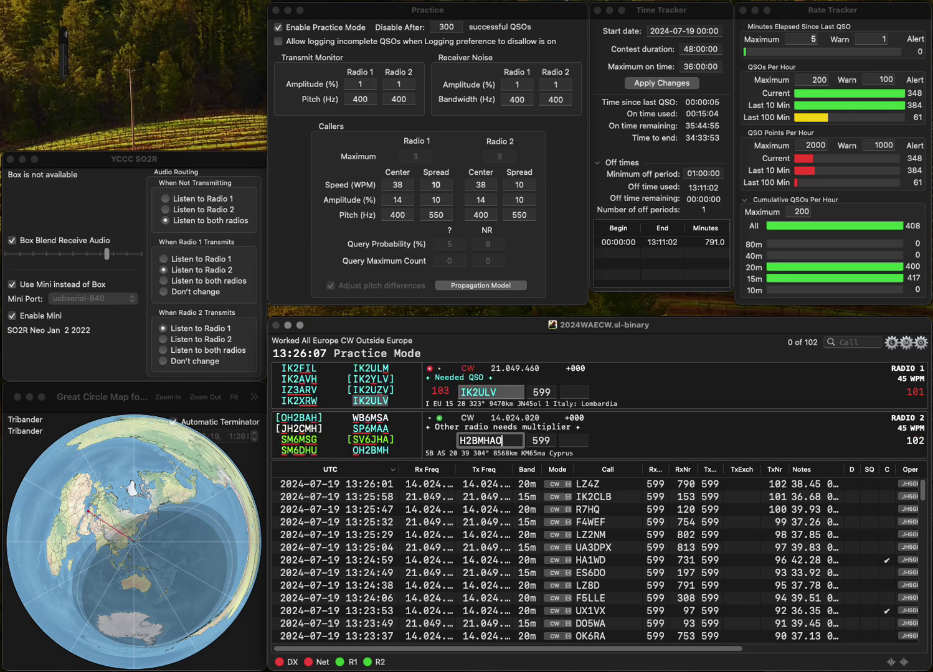
pyautogui.press('Return')
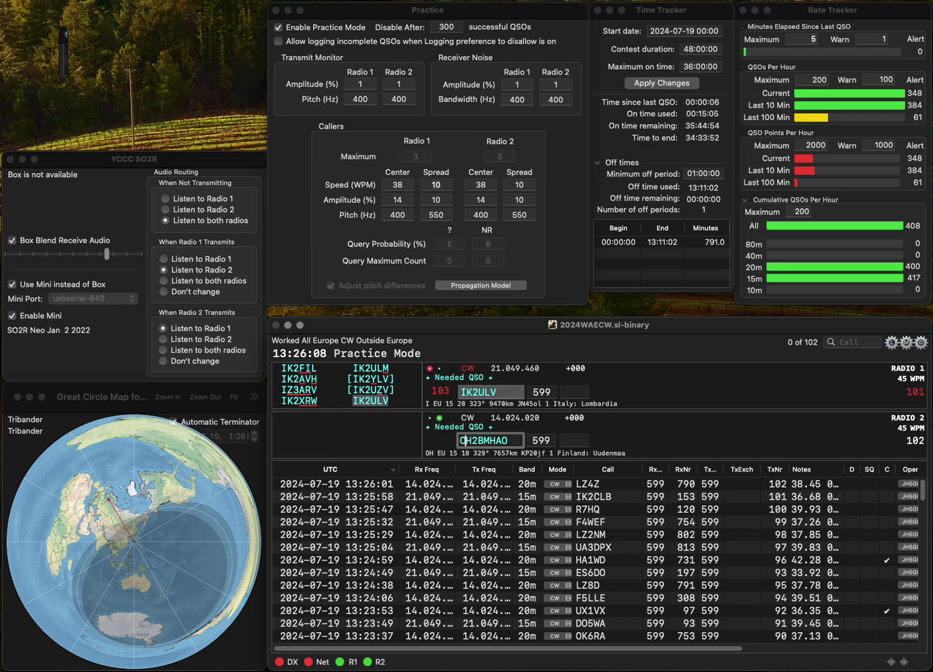
pyautogui.press('Home')
pyautogui.write('O')
pyautogui.press('End')
pyautogui.press('BackSpace')
pyautogui.press('BackSpace')
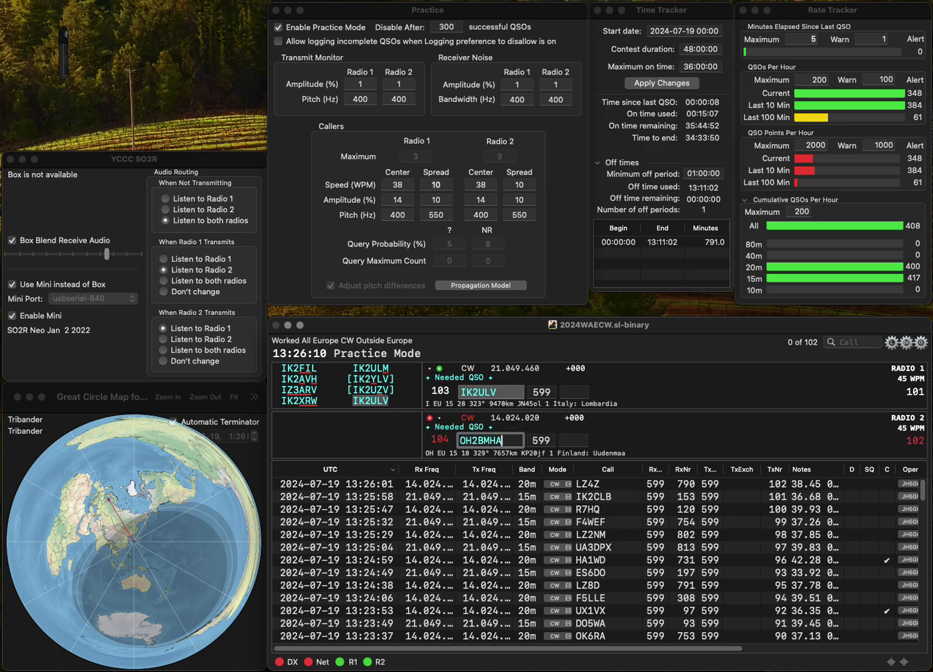
pyautogui.press('Return')
pyautogui.click(579, 391)
pyautogui.write('4')
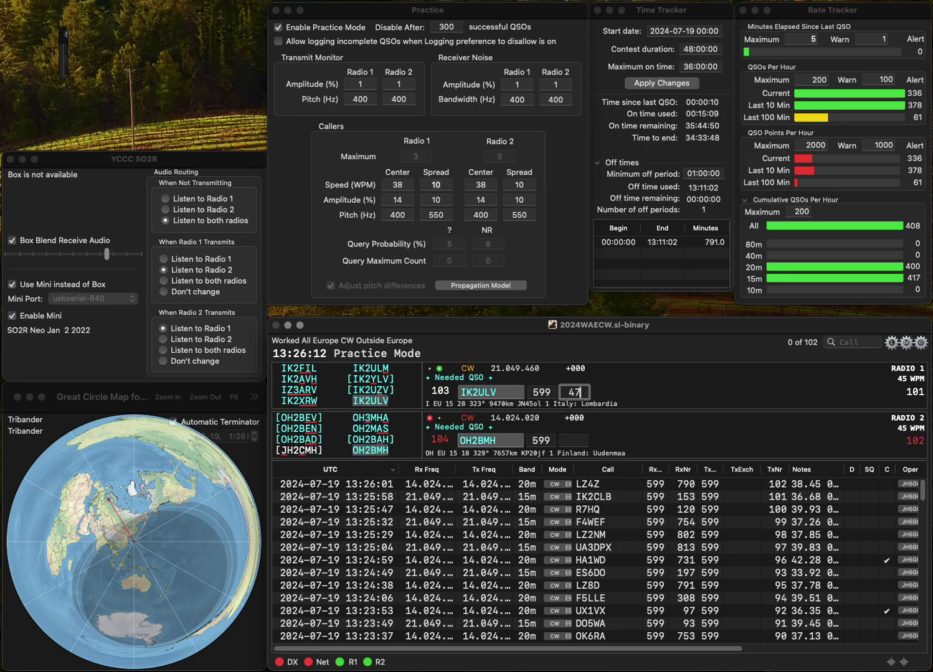
pyautogui.write('7')
pyautogui.press('Return')
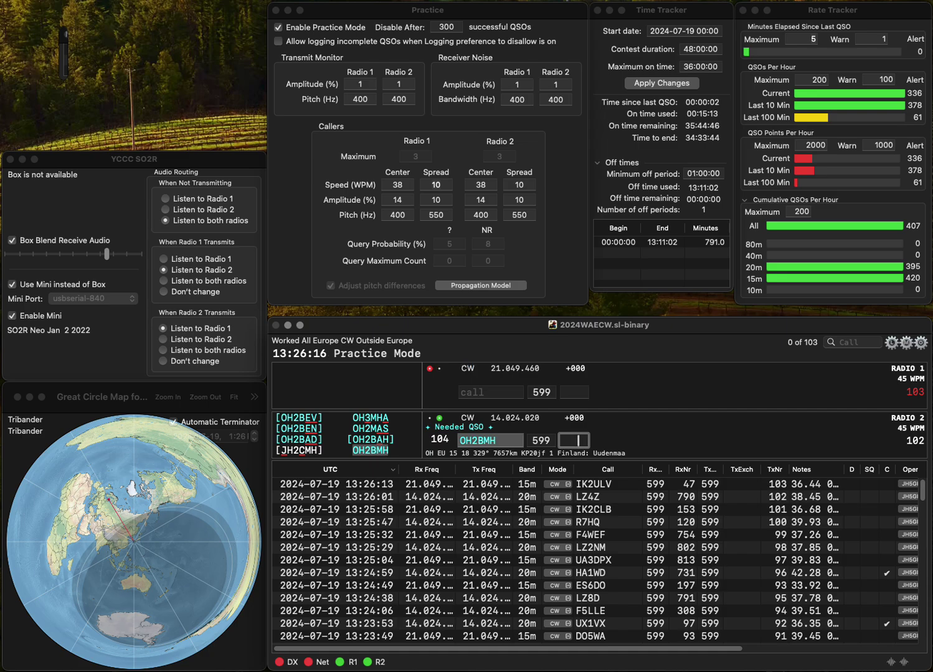
pyautogui.hotkey('shift', 'Tab')
pyautogui.press('BackSpace')
pyautogui.write('S')
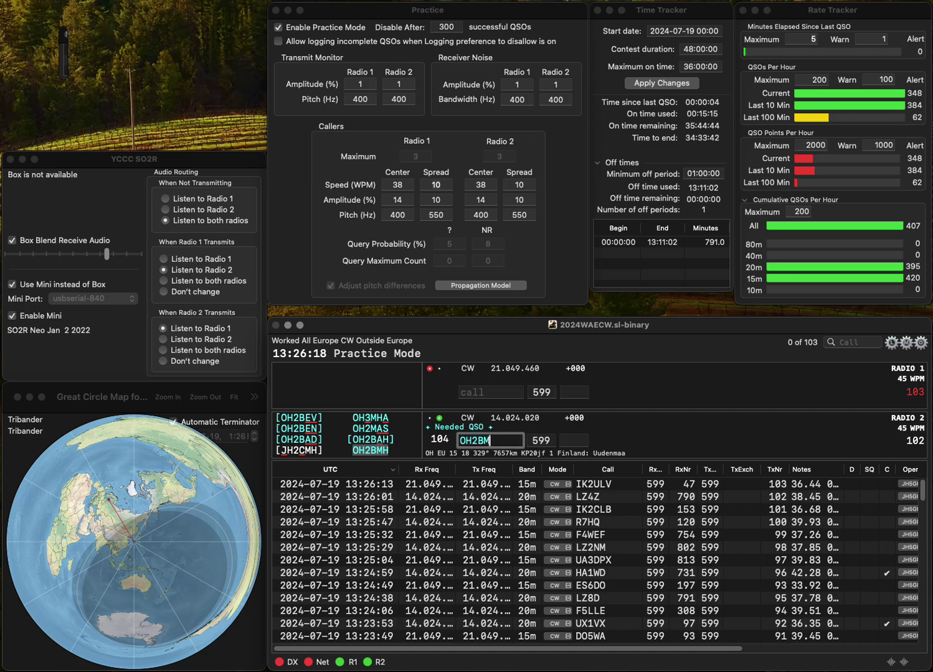
pyautogui.press('Return')
pyautogui.write('E')
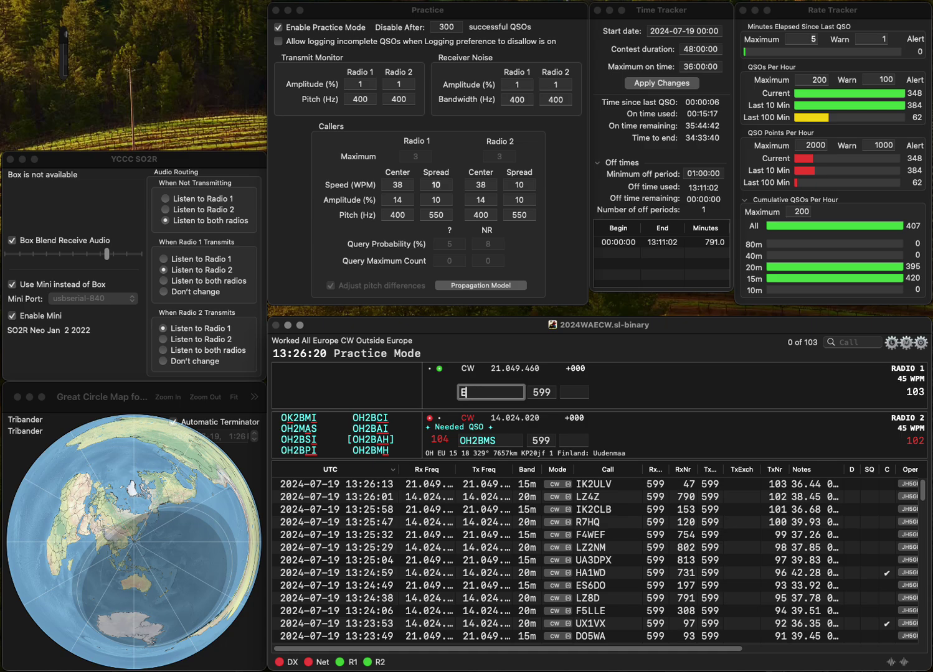
pyautogui.write('A5JA')
pyautogui.press('Tab')
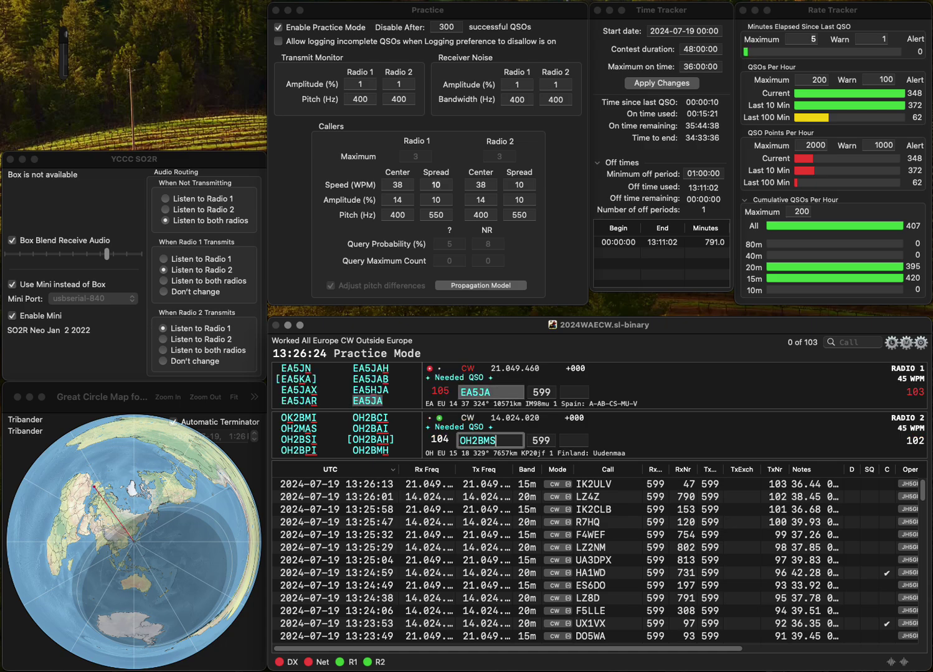
pyautogui.press('BackSpace')
pyautogui.write('H')
pyautogui.press('Return')
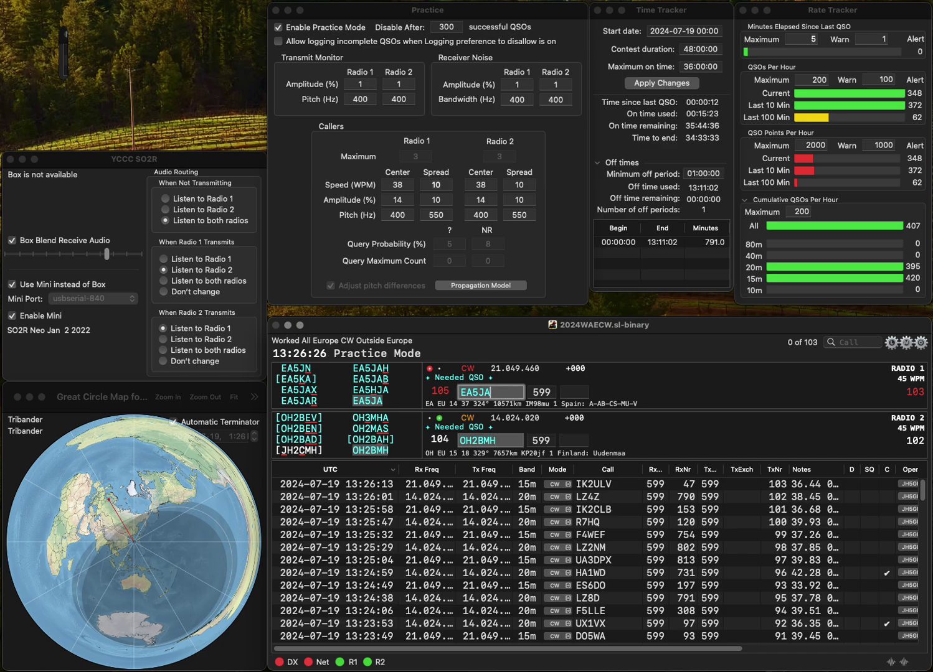
# Step: Log EA5JA on Radio 1 with received number 436
pyautogui.click(573, 392)
pyautogui.write('436')
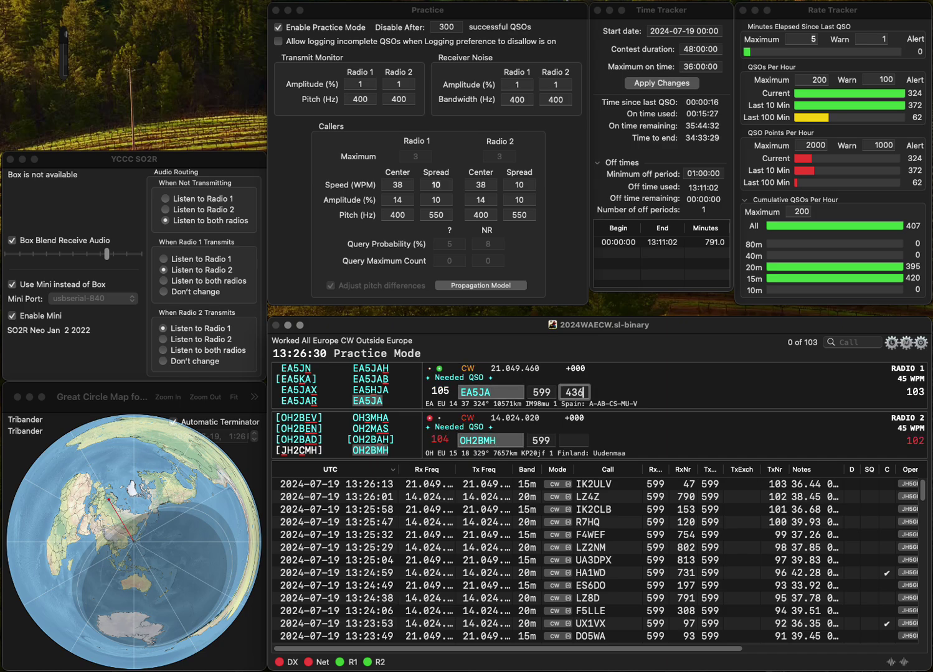
pyautogui.press('Return')
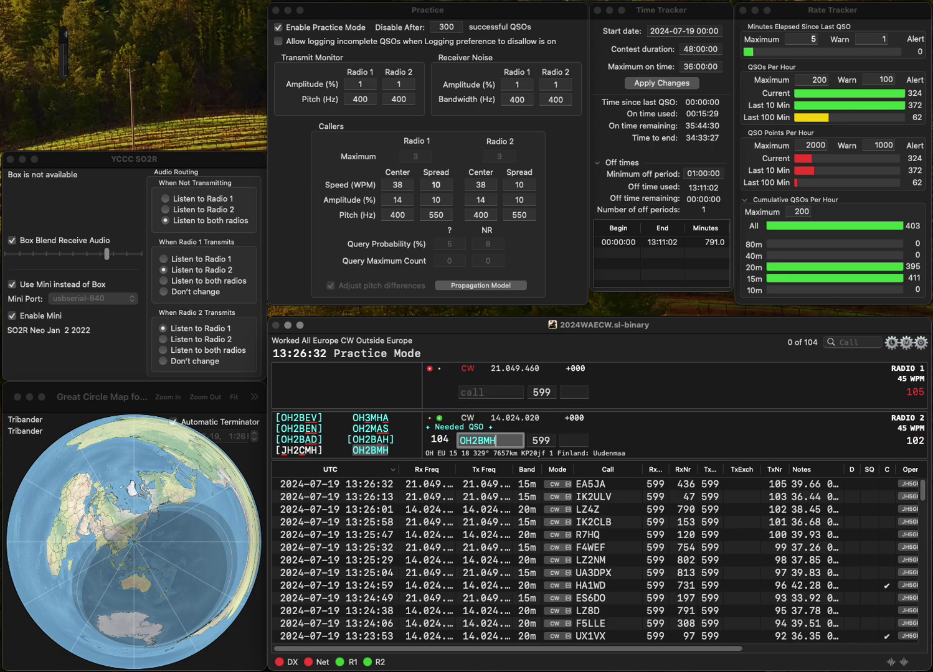
pyautogui.press('Return')
pyautogui.write('998')
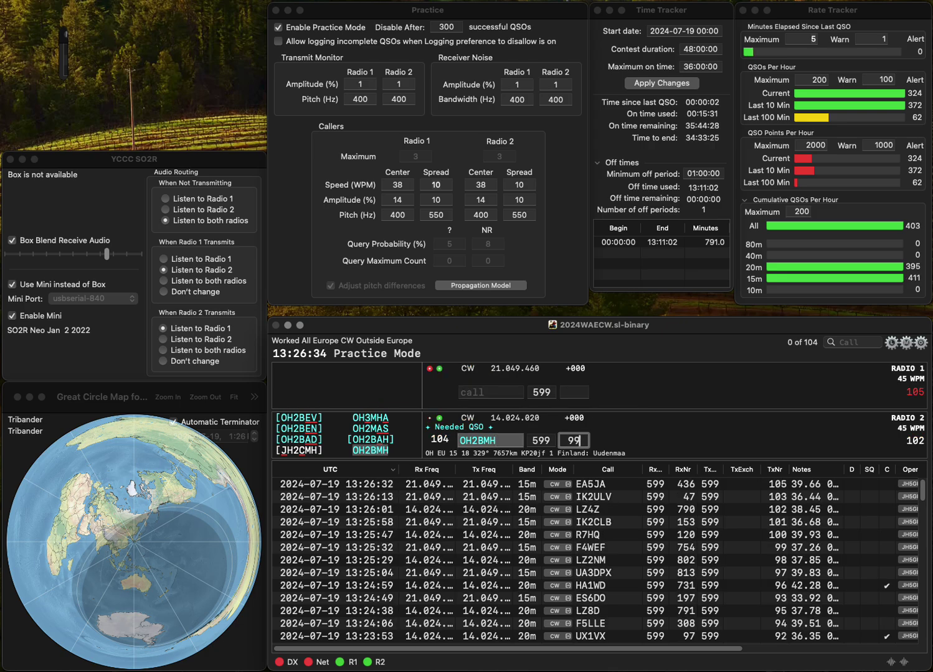
pyautogui.press('Return')
# Step: Enter the next Radio 1 caller's partial call as 9A6, correcting the mistyped characters
pyautogui.write('9A')
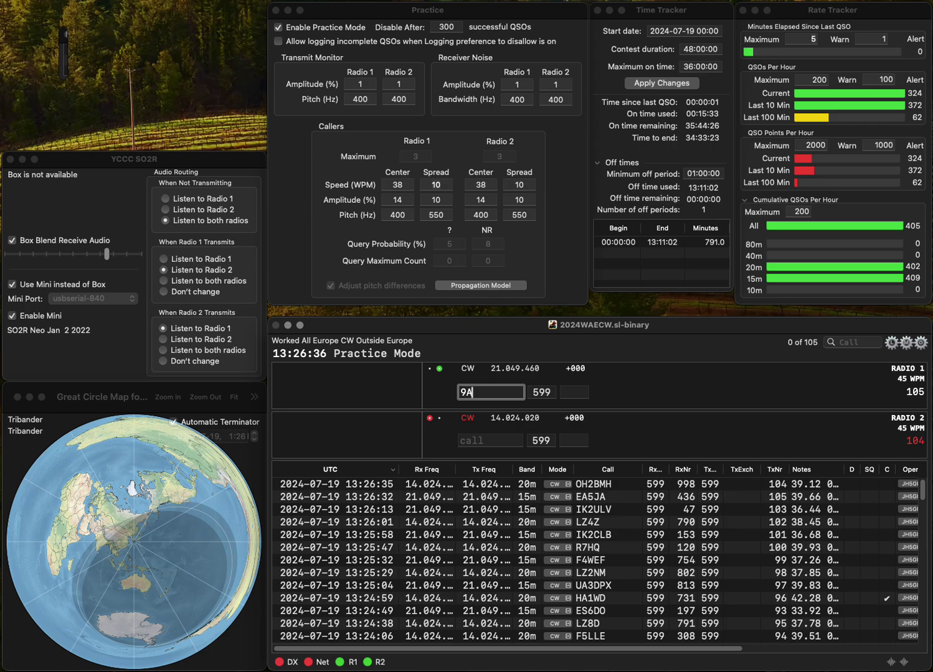
pyautogui.write('BA')
pyautogui.press('BackSpace')
pyautogui.press('BackSpace')
pyautogui.press('BackSpace')
pyautogui.press('BackSpace')
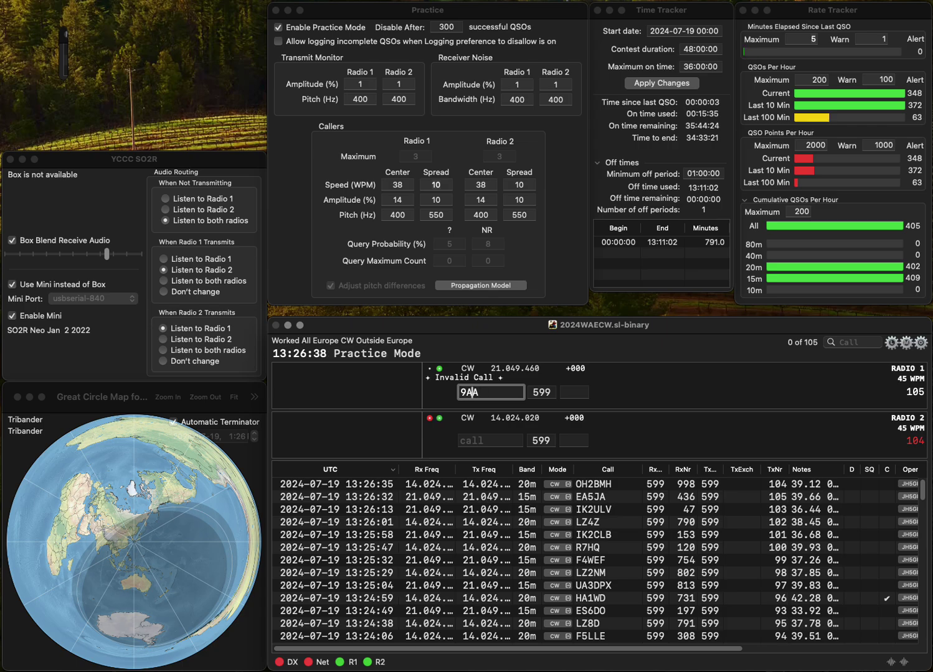
pyautogui.write('9')
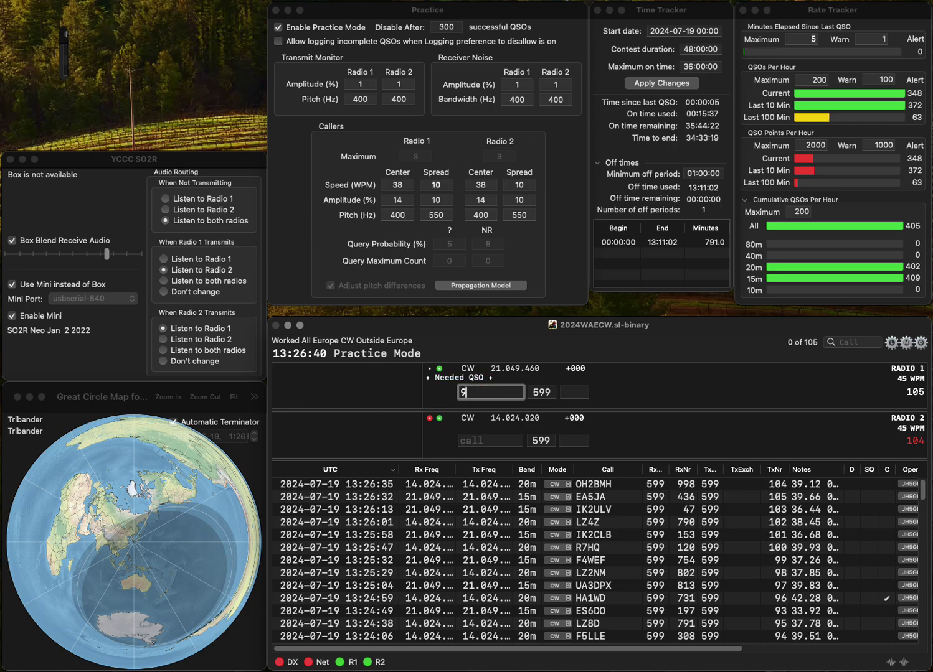
pyautogui.write('A6')
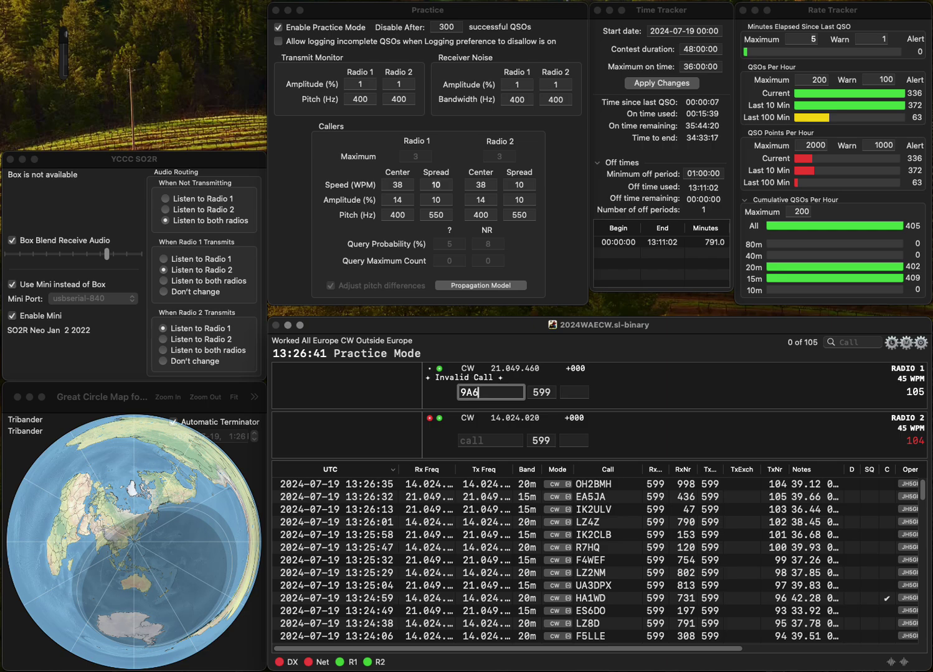
pyautogui.write('A')
pyautogui.press('Return')
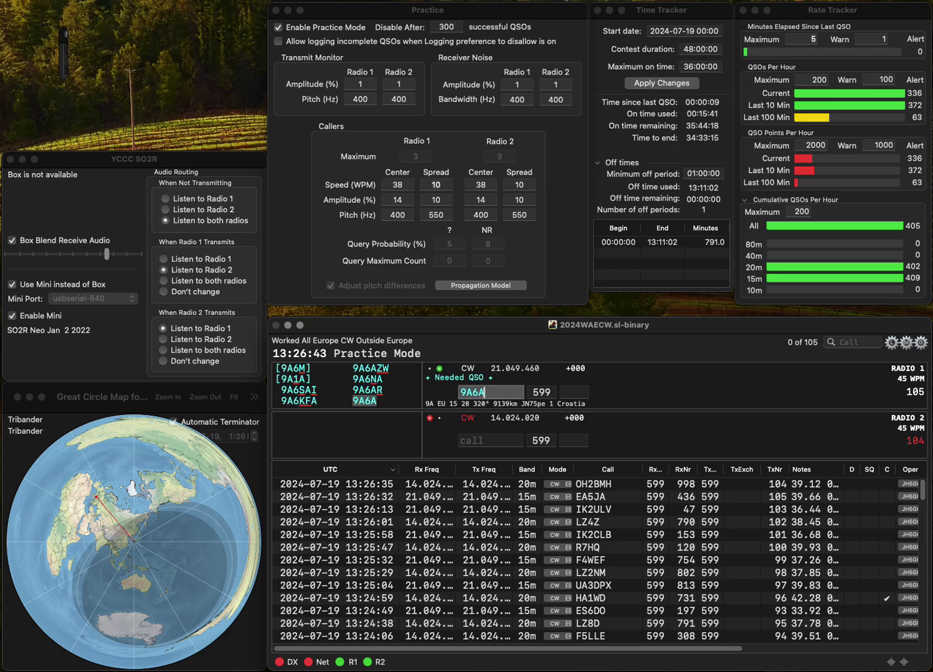
pyautogui.write('FSP4')
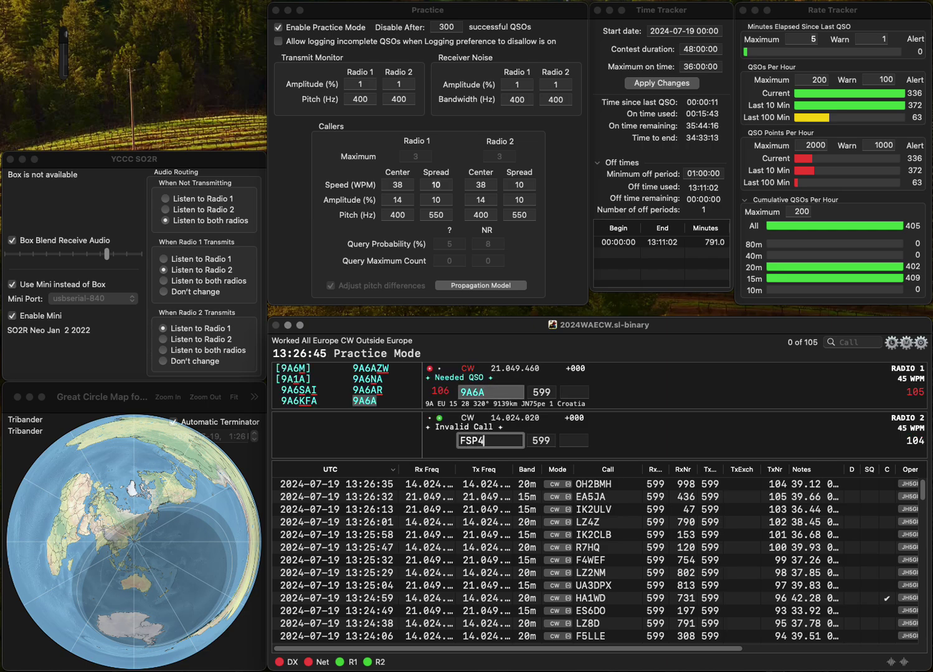
pyautogui.write('BL')
pyautogui.press('super+Left')
pyautogui.press('Delete')
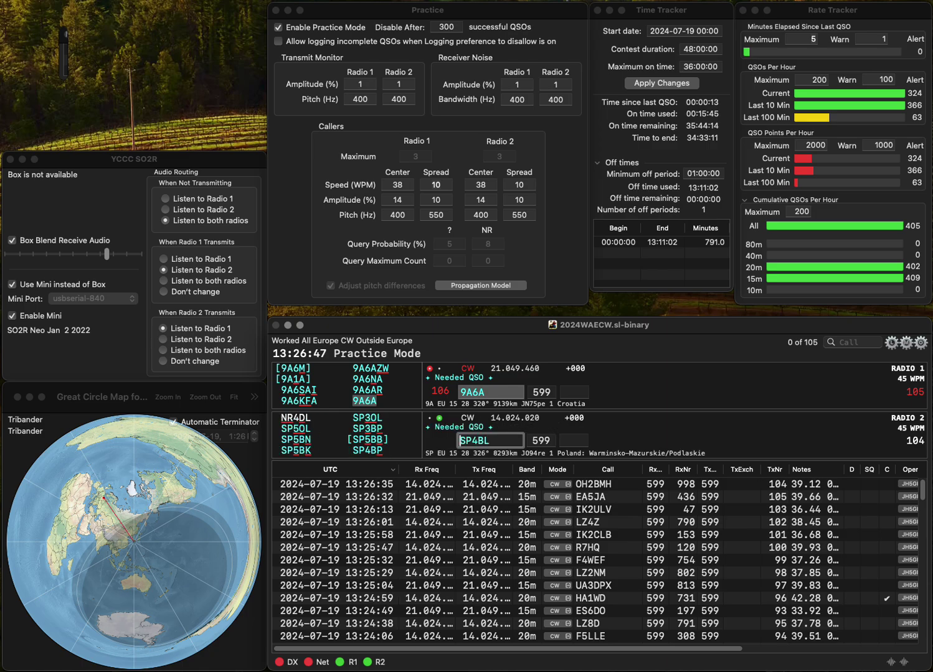
pyautogui.press('Return')
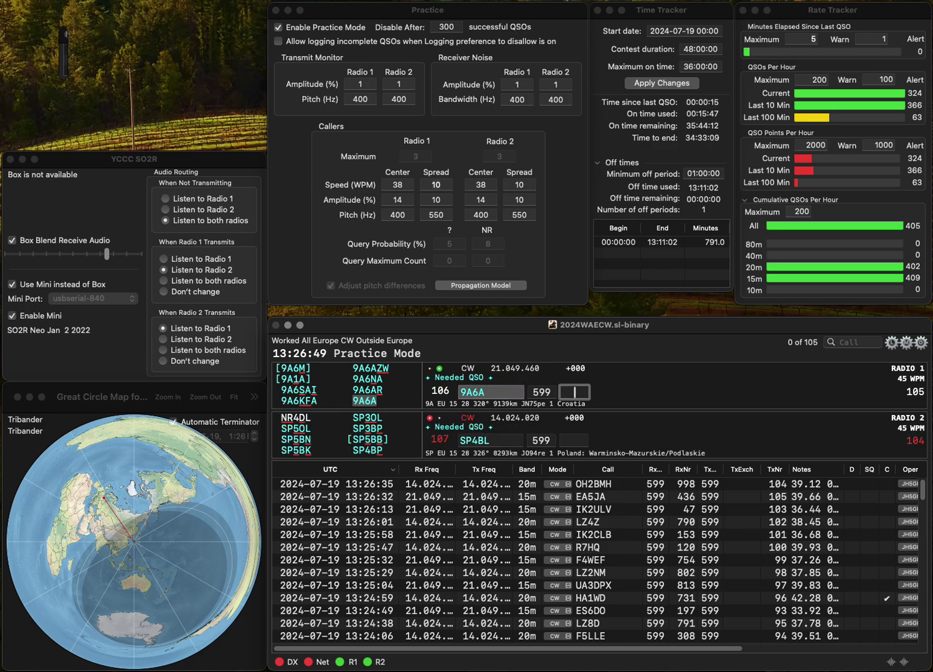
pyautogui.write('931')
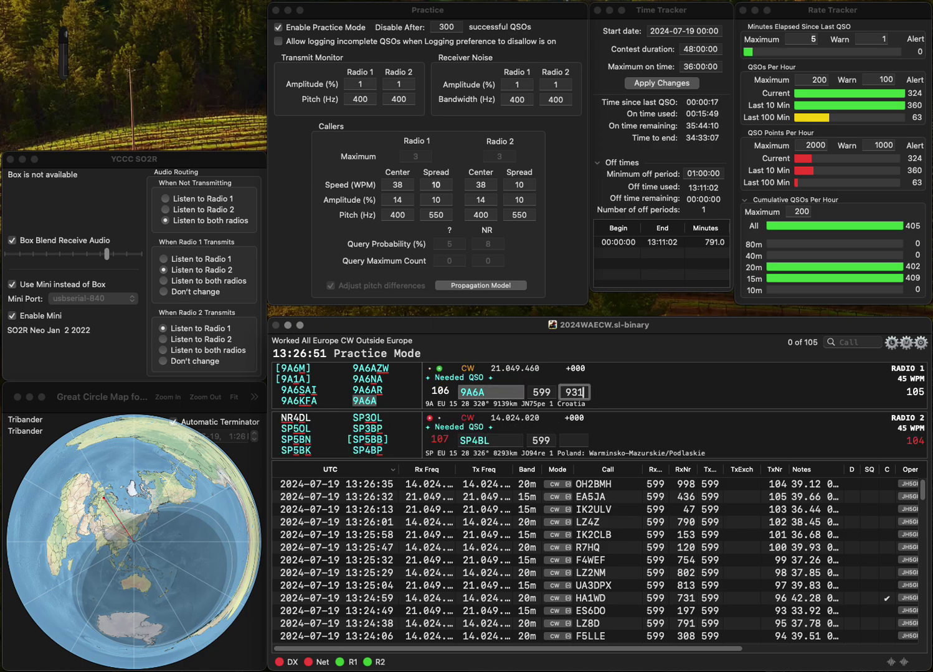
pyautogui.press('Return')
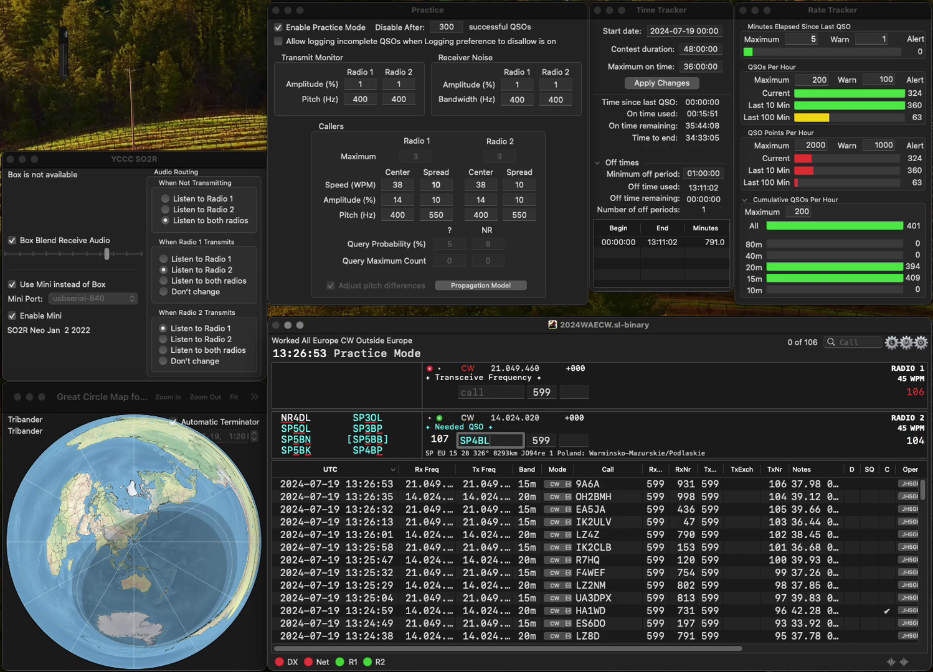
pyautogui.press('BackSpace')
pyautogui.write('PH')
pyautogui.press('Return')
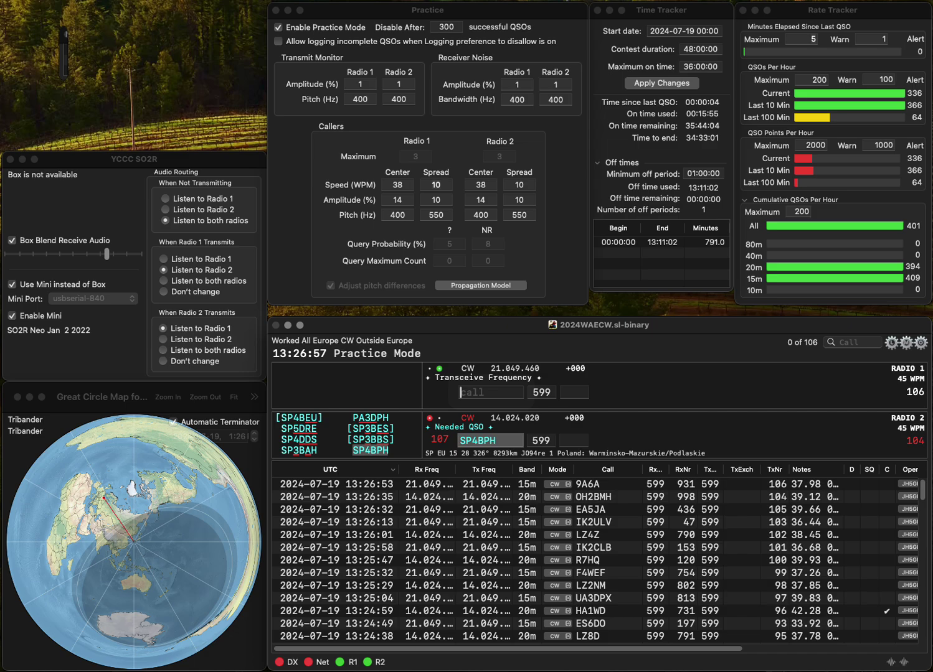
pyautogui.write('0')
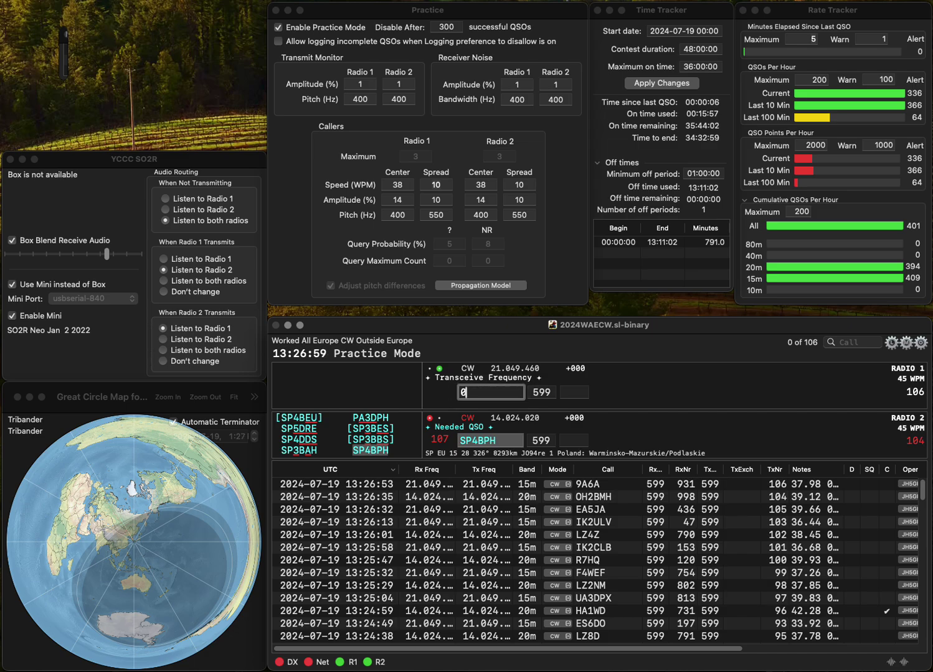
pyautogui.write('FQT')
pyautogui.press('Home')
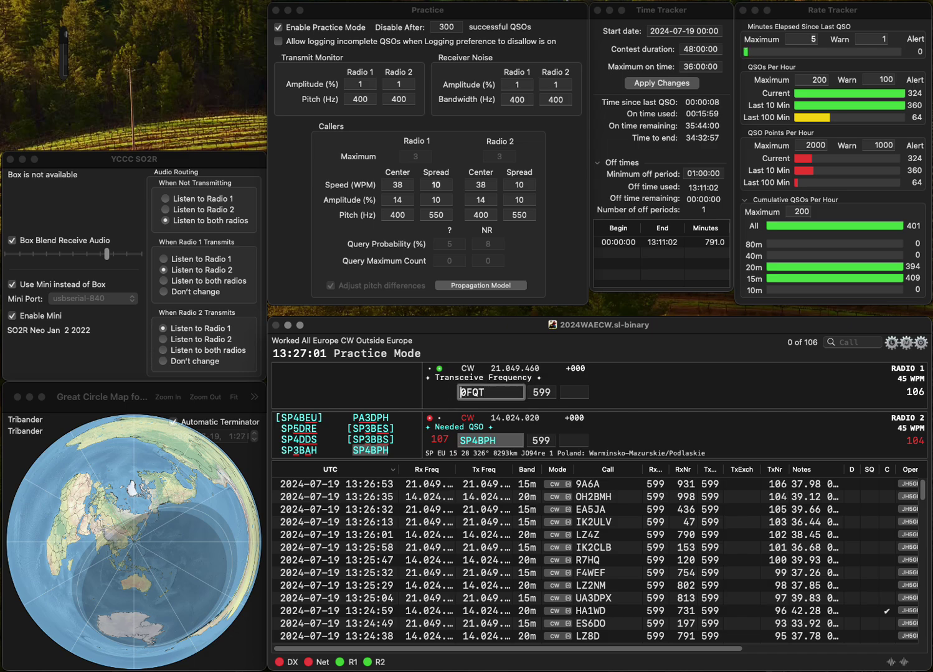
pyautogui.write('2E')
pyautogui.press('Return')
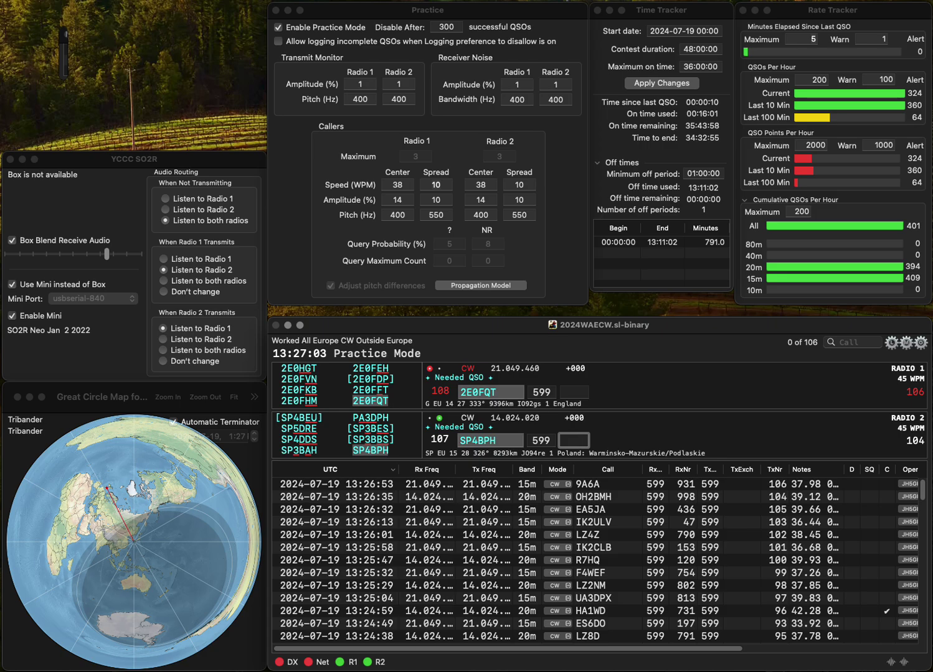
pyautogui.write('579')
pyautogui.press('Return')
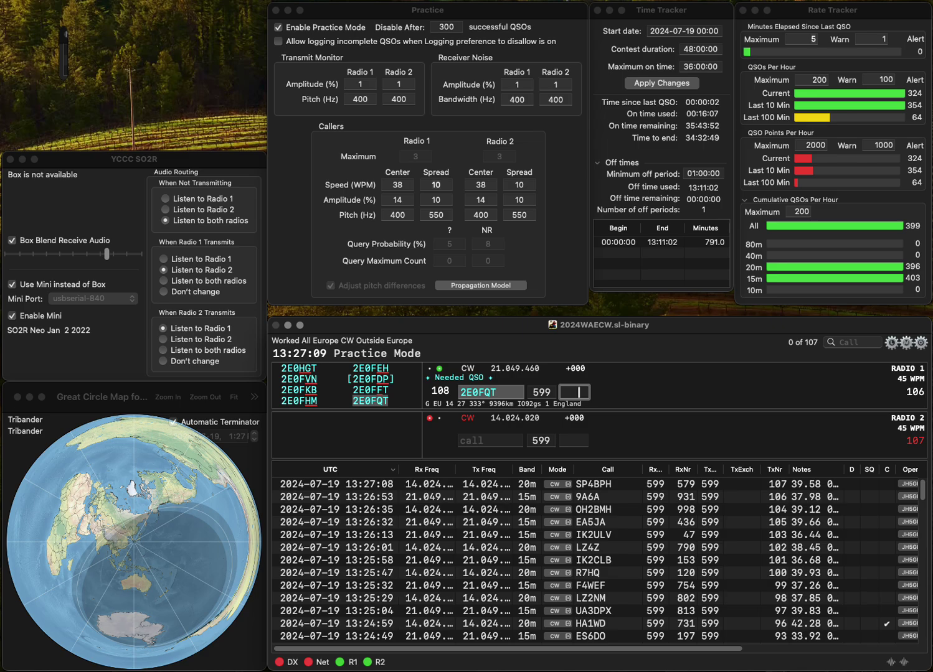
pyautogui.write('970')
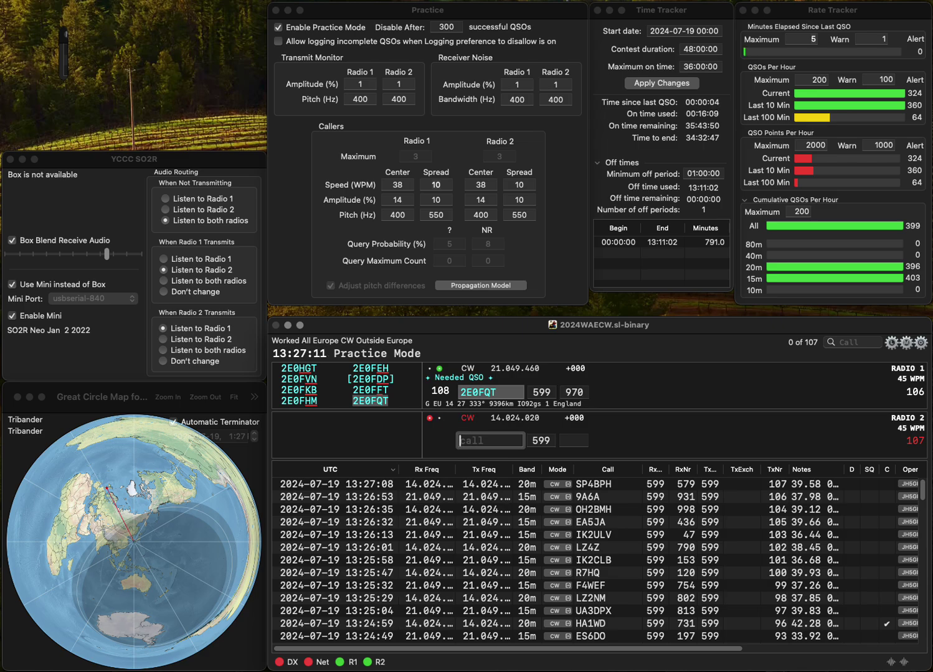
pyautogui.press('Return')
pyautogui.write('DL')
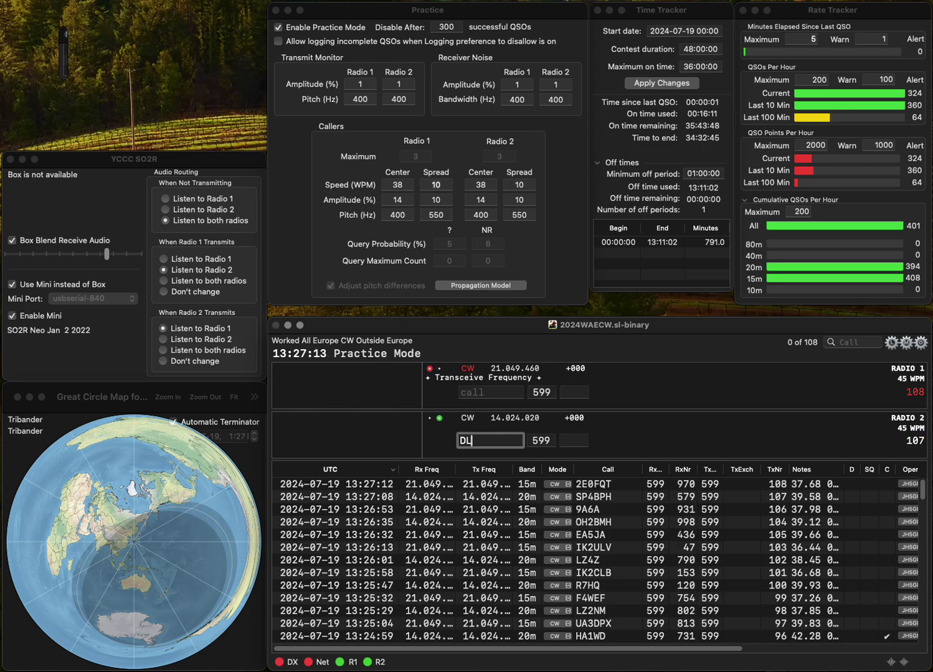
pyautogui.write('2ZA')
pyautogui.press('Return')
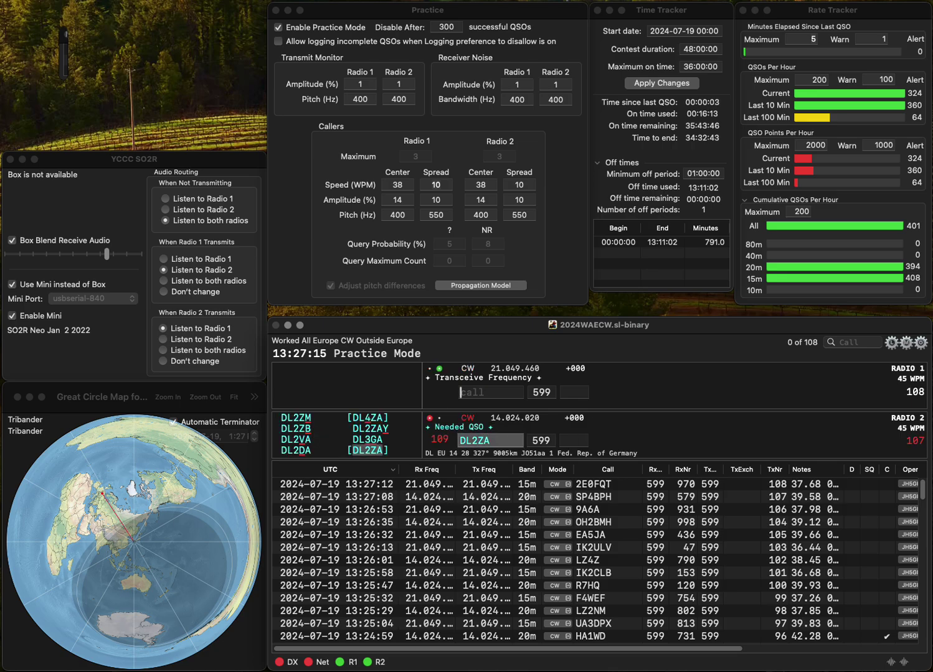
pyautogui.click(491, 392)
pyautogui.write('1EZZ')
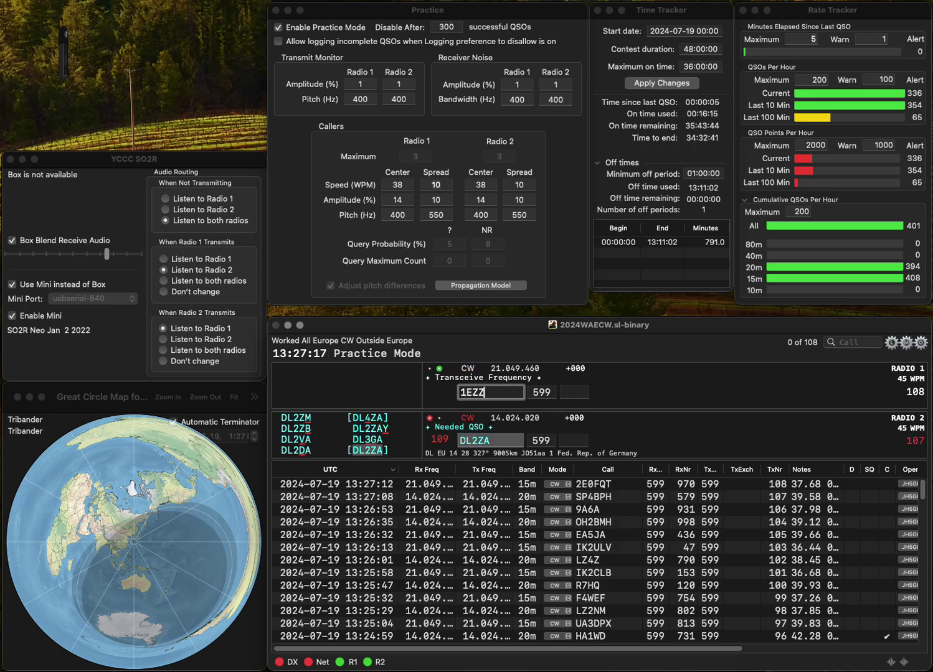
pyautogui.press('Return')
pyautogui.click(576, 440)
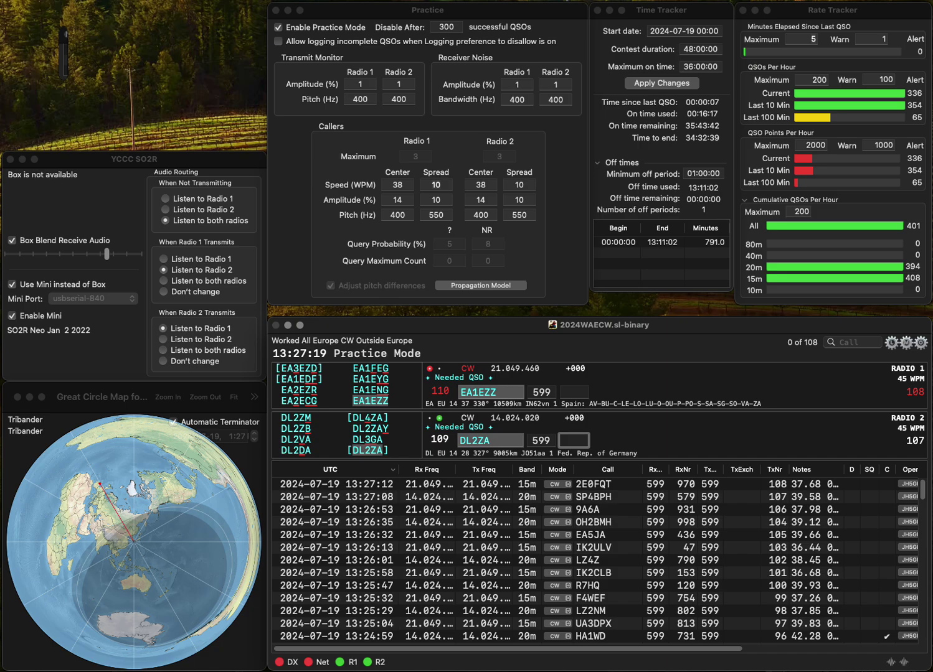
pyautogui.write('42')
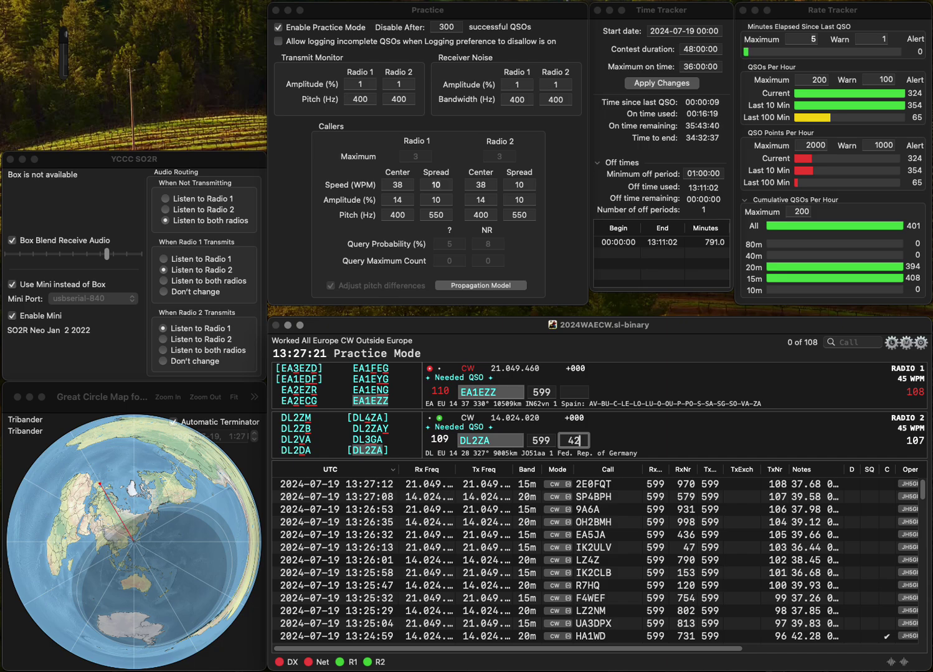
pyautogui.click(472, 392)
pyautogui.press('Tab')
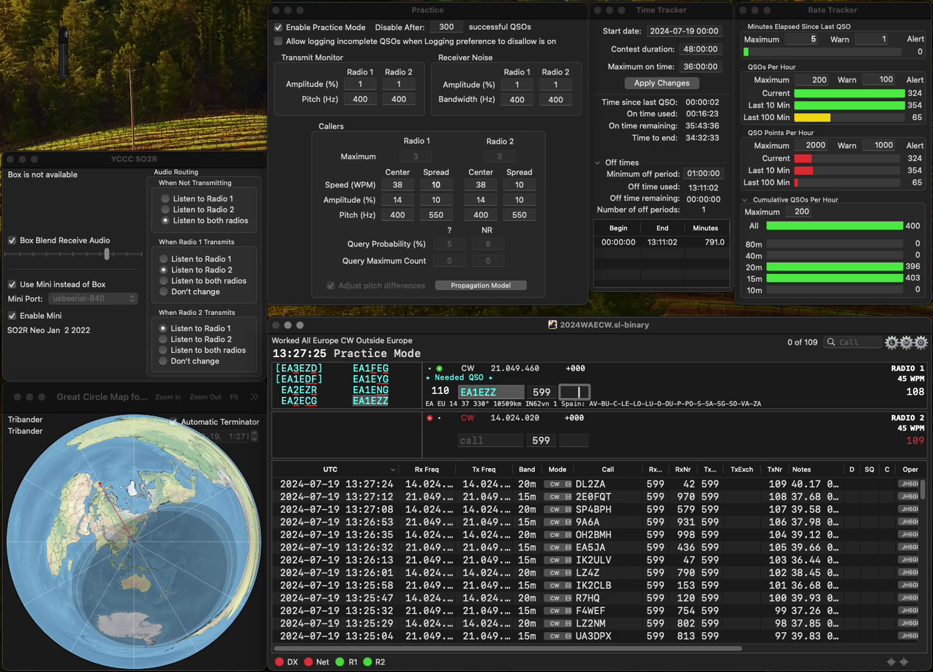
pyautogui.write('953')
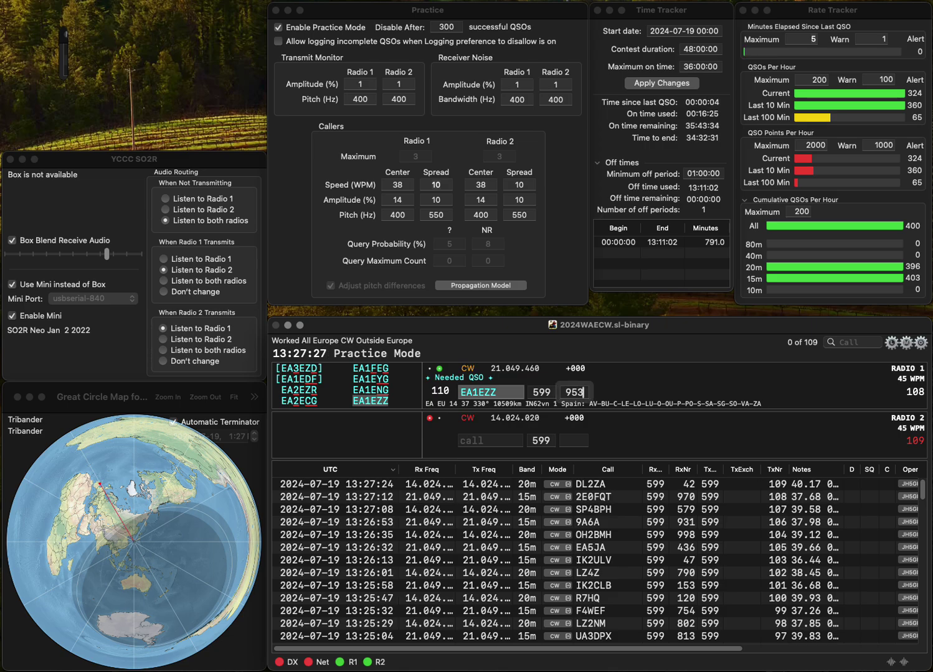
pyautogui.press('Return')
pyautogui.write('R3RAE')
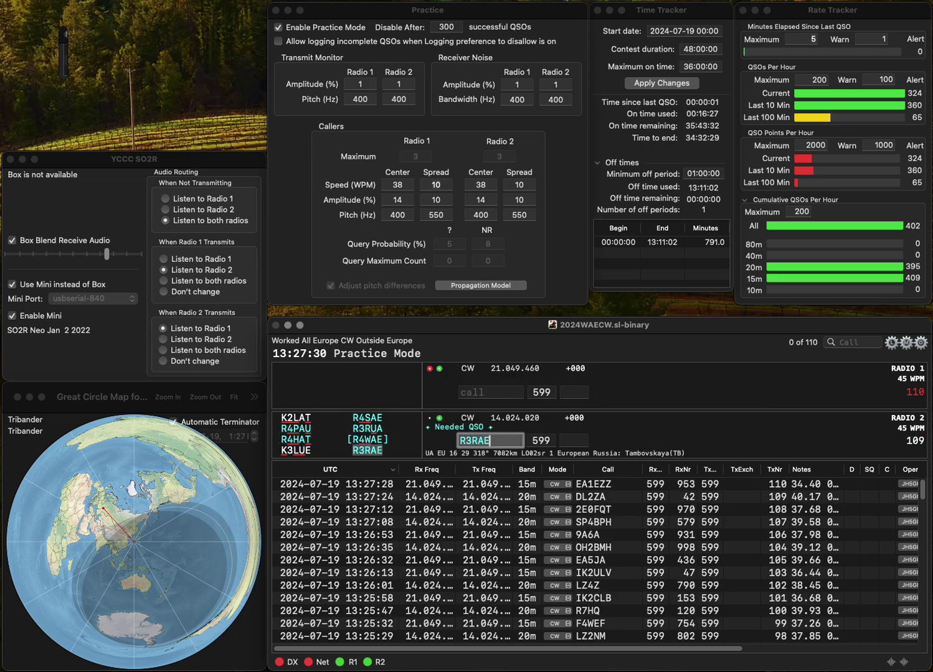
pyautogui.press('Return')
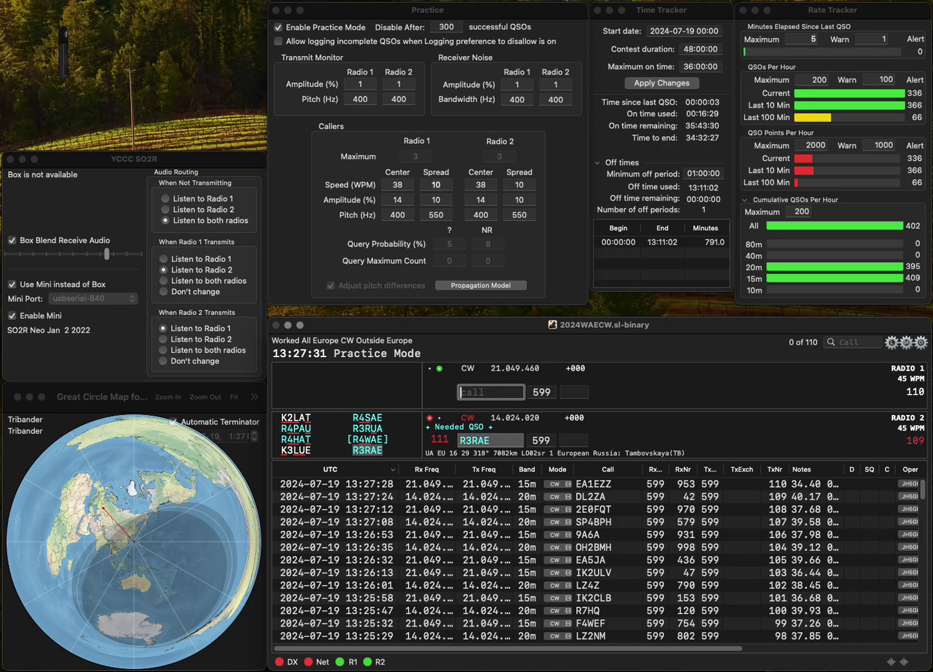
pyautogui.write('DL7FUA')
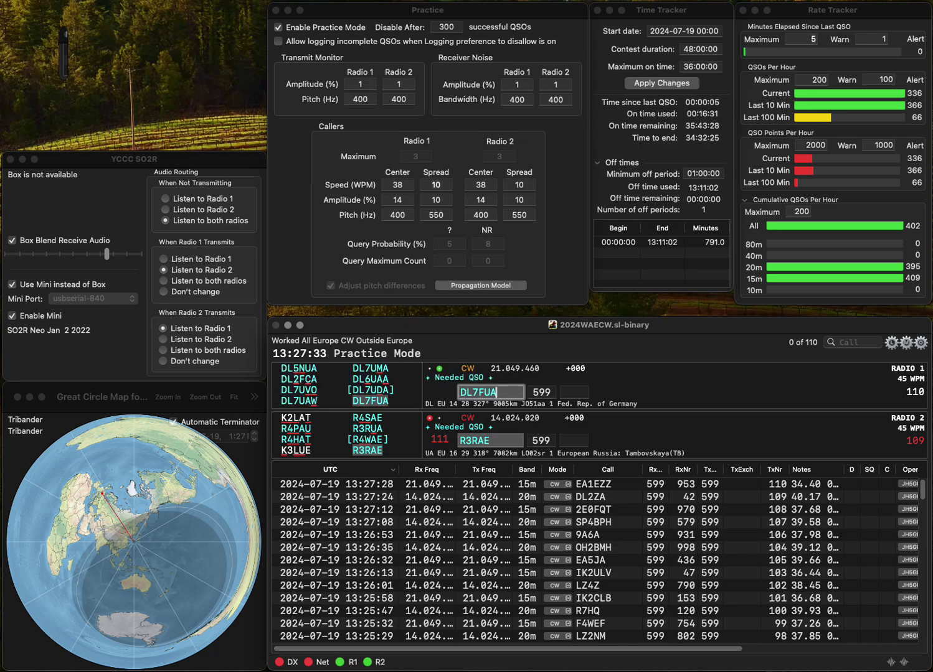
pyautogui.press('Return')
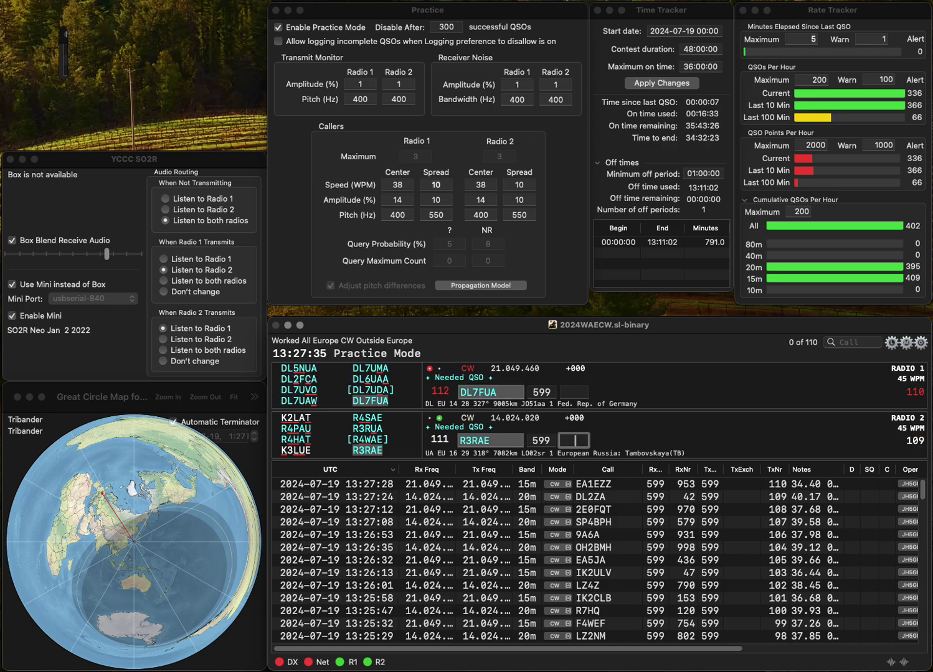
pyautogui.write('841')
pyautogui.press('Return')
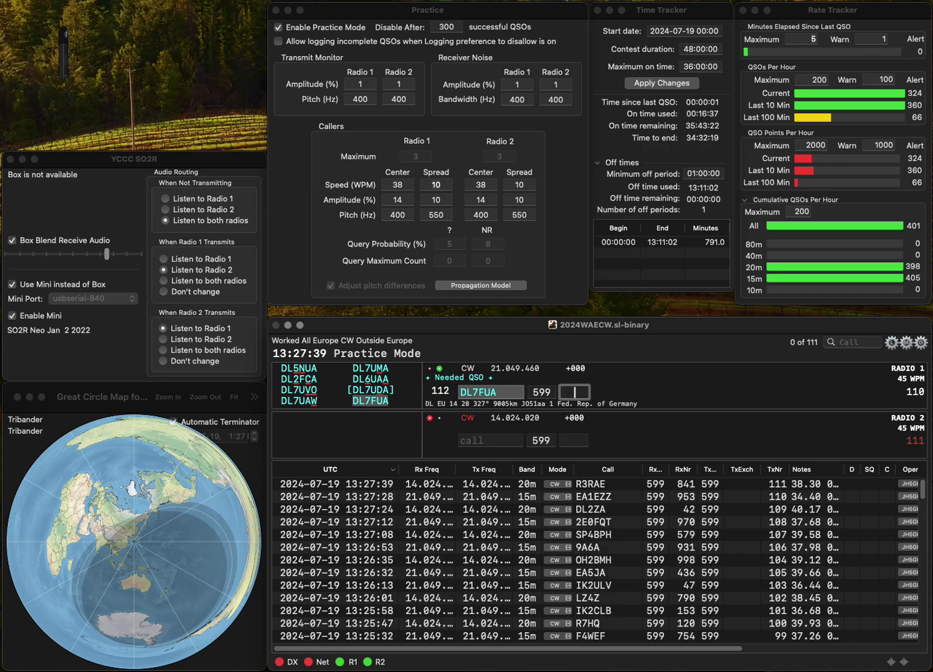
pyautogui.write('593')
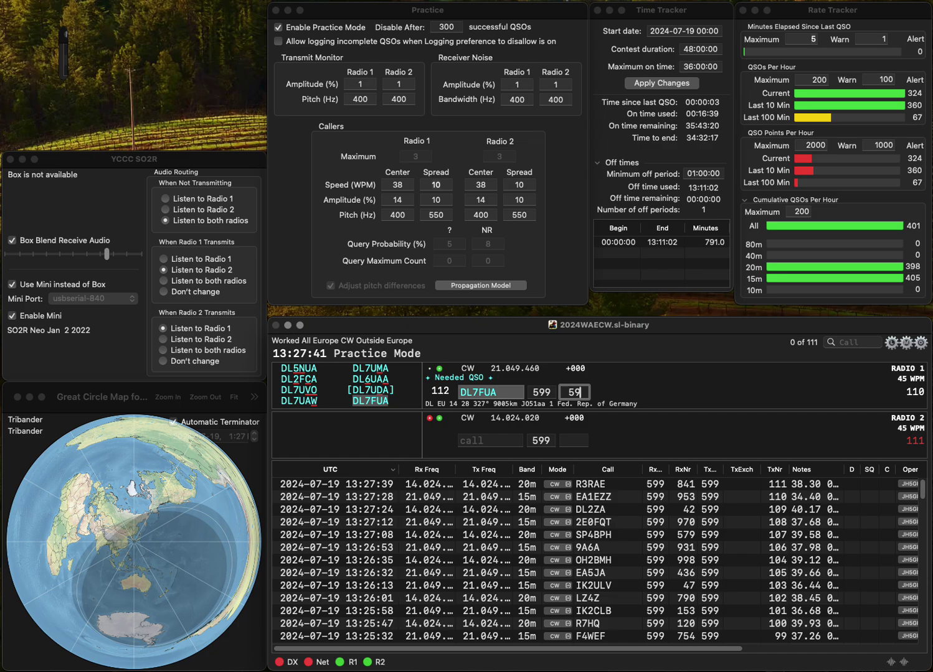
pyautogui.press('Return')
pyautogui.write('3DX')
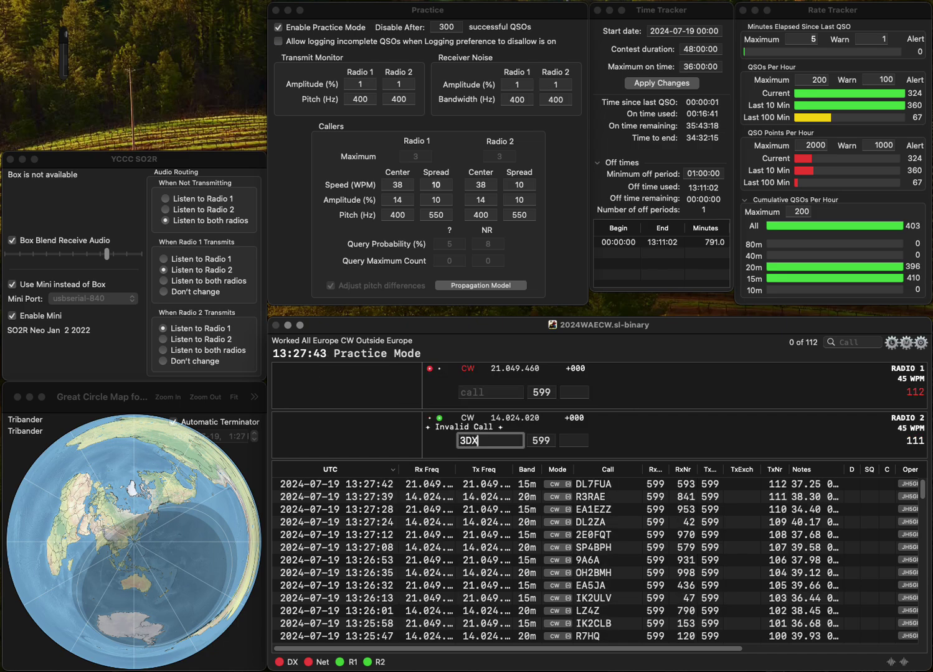
pyautogui.write('/P')
pyautogui.press('Return')
pyautogui.write('M')
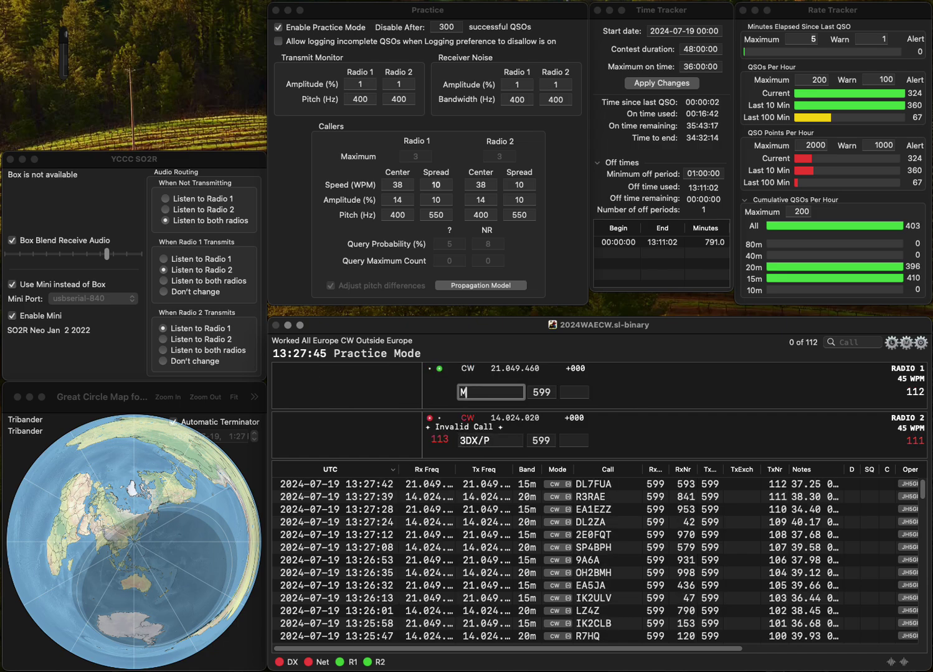
pyautogui.write('N4ROL')
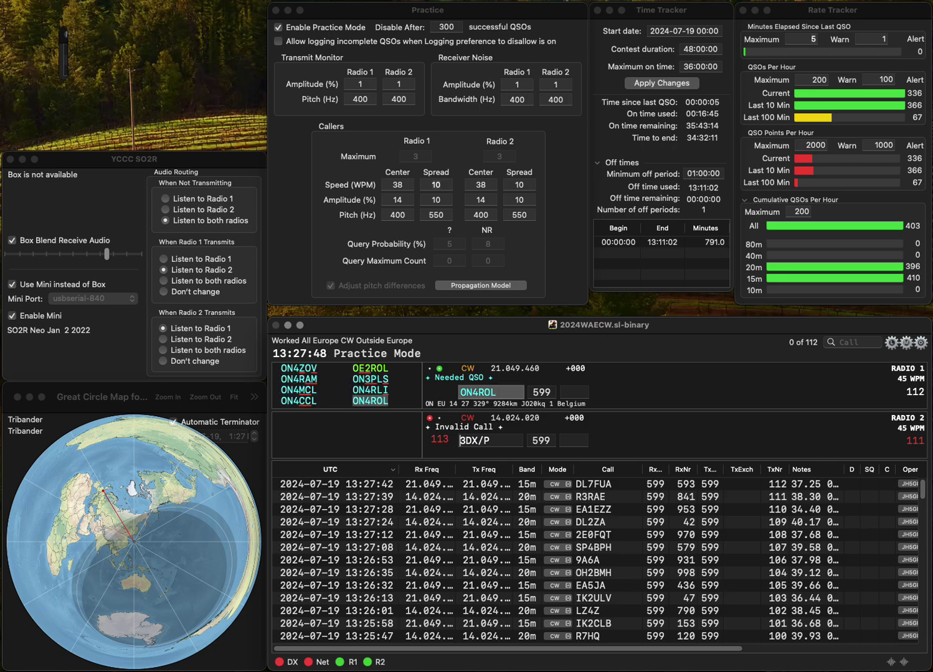
pyautogui.press('Return')
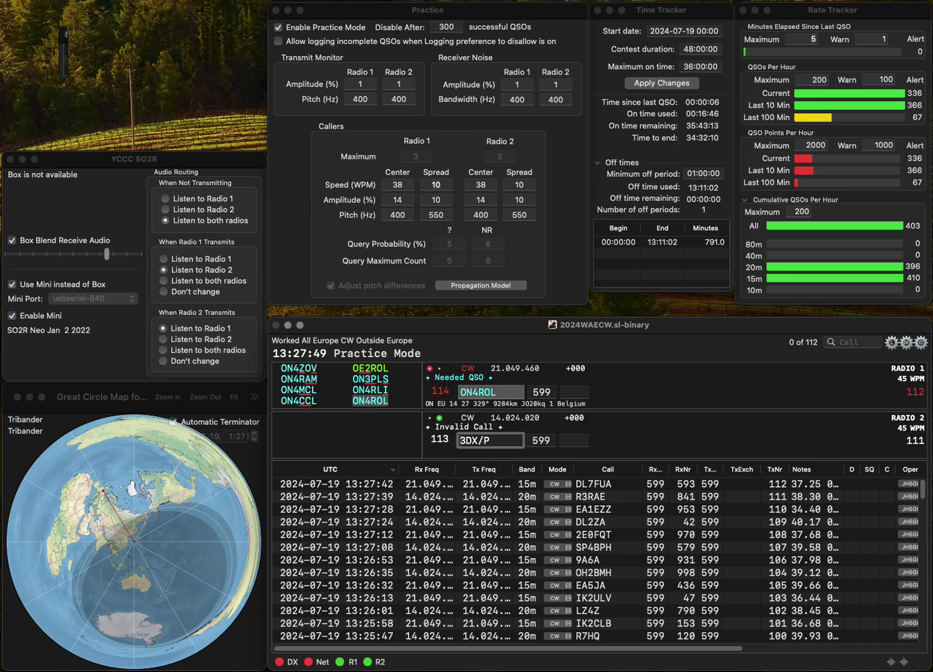
# Step: Correct the Radio 2 call to G2DX/P and send the exchange again
pyautogui.write('G')
pyautogui.press('Delete')
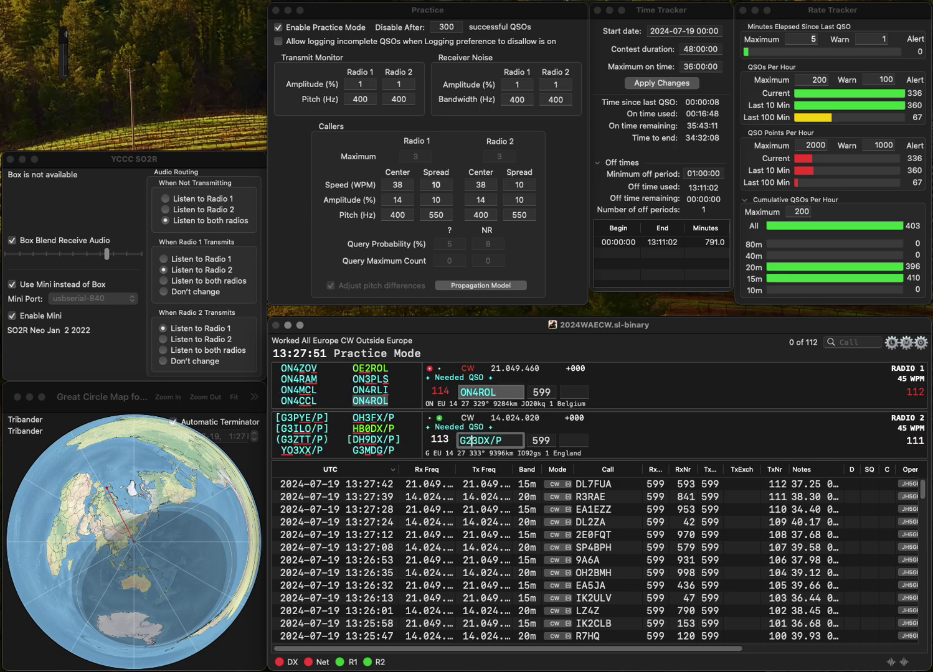
pyautogui.write('2')
pyautogui.press('Return')
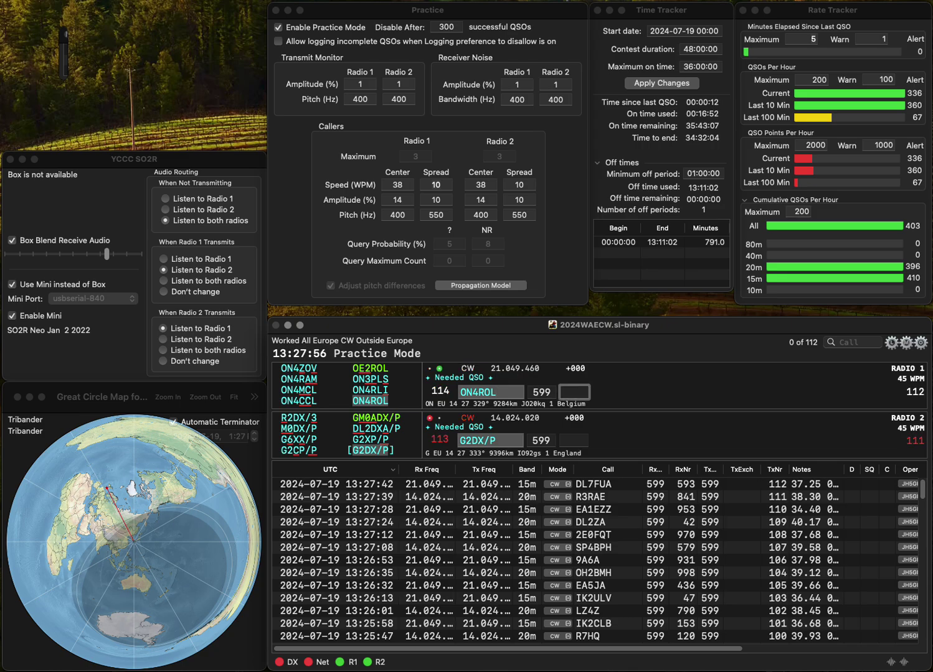
pyautogui.write('559')
pyautogui.press('Return')
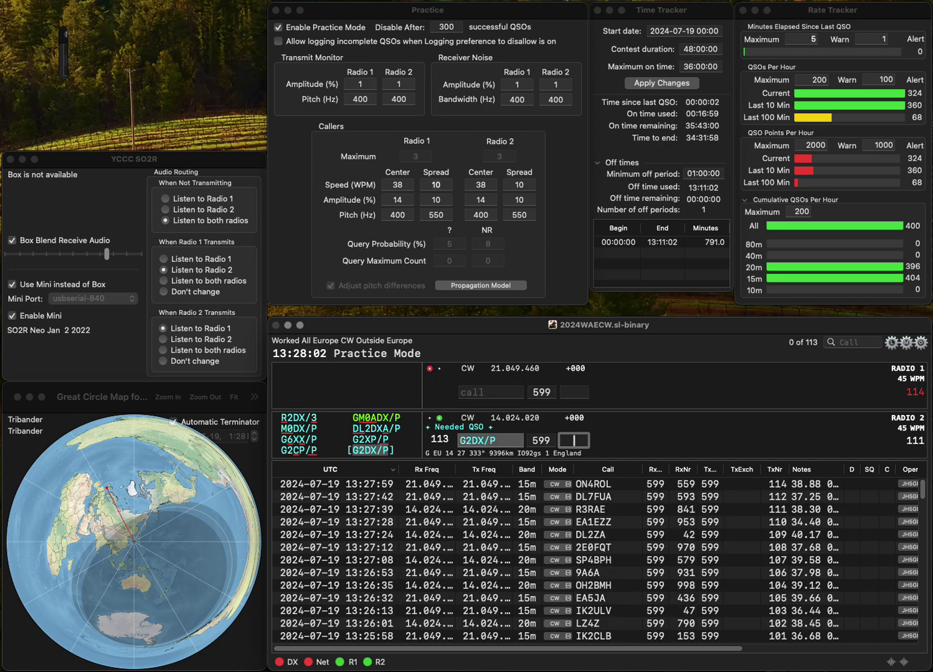
pyautogui.write('79')
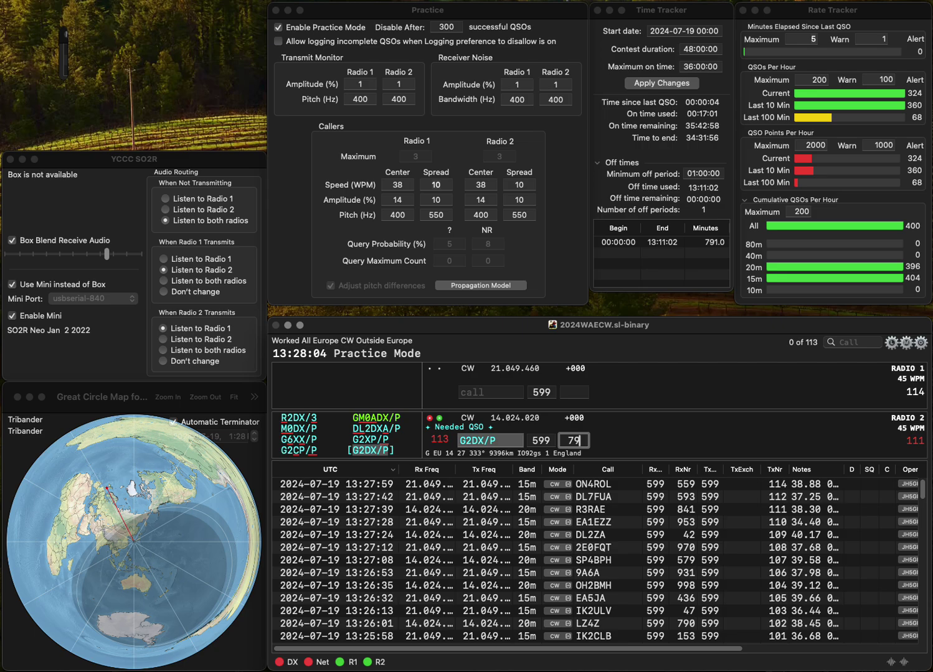
pyautogui.write('3')
pyautogui.press('Return')
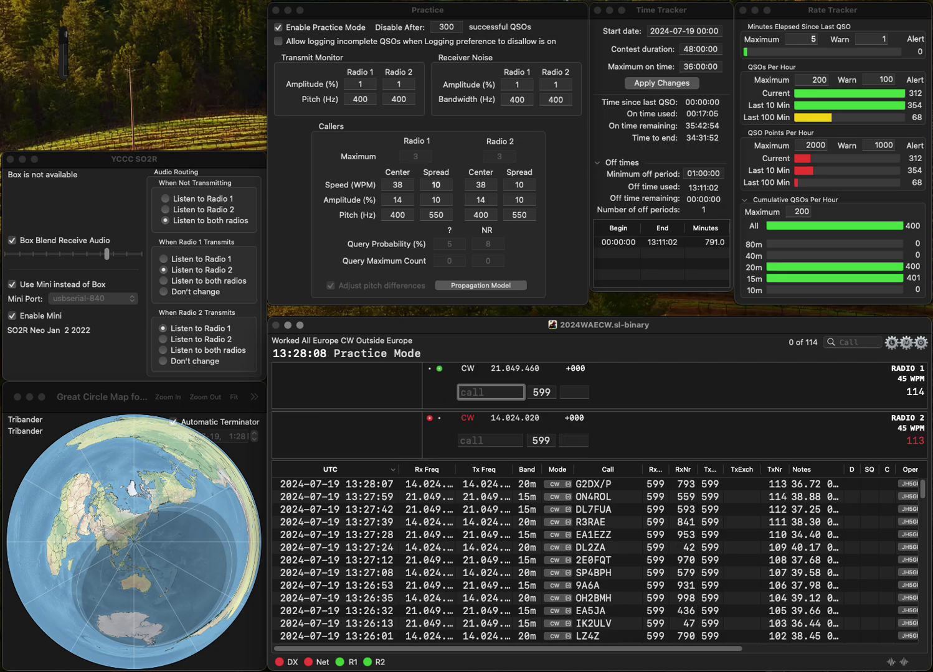
pyautogui.write('M0DSL')
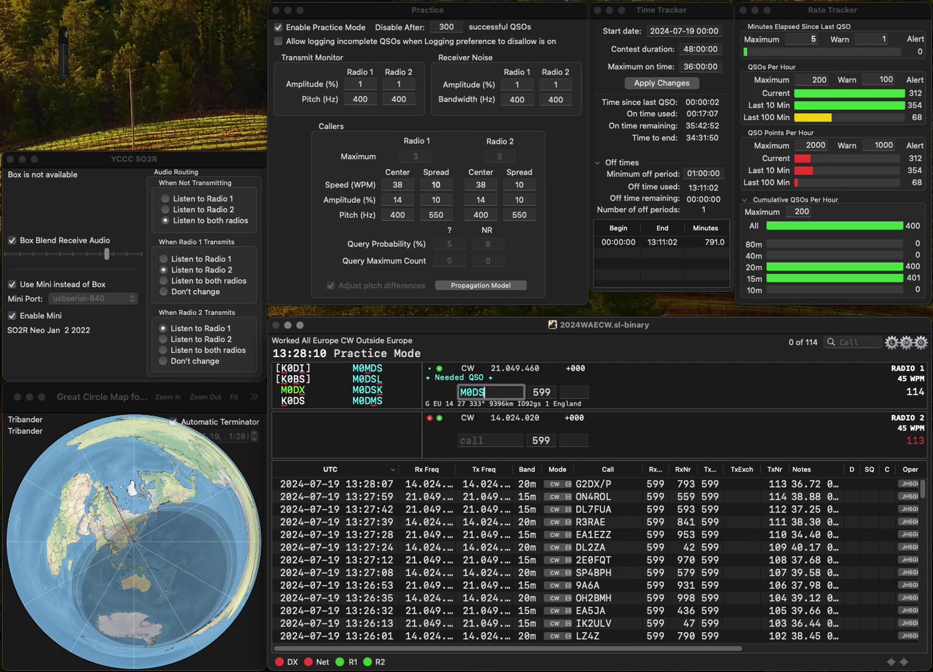
pyautogui.press('Return')
pyautogui.write('RA3W')
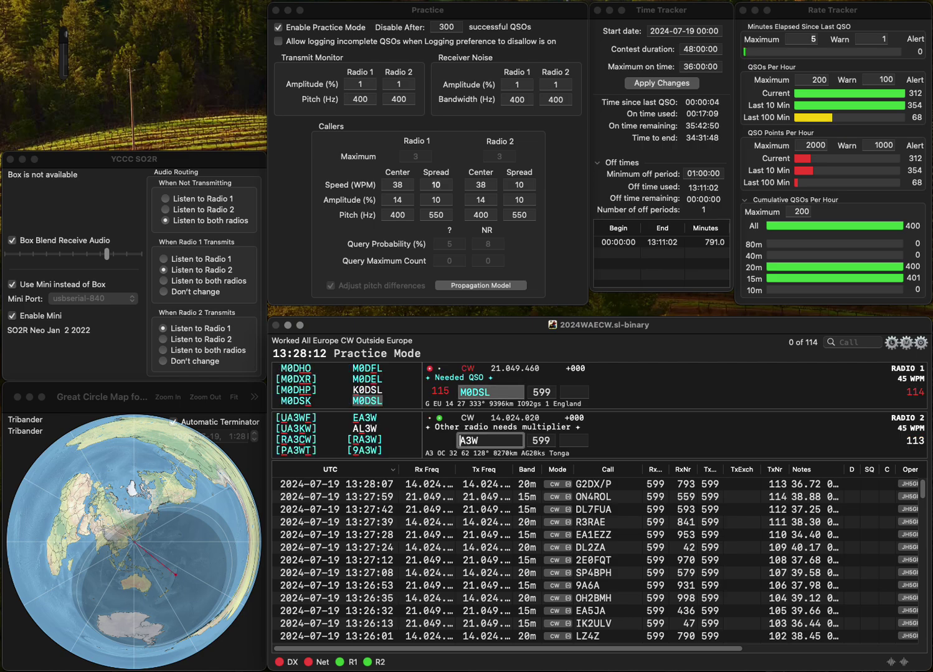
pyautogui.press('Return')
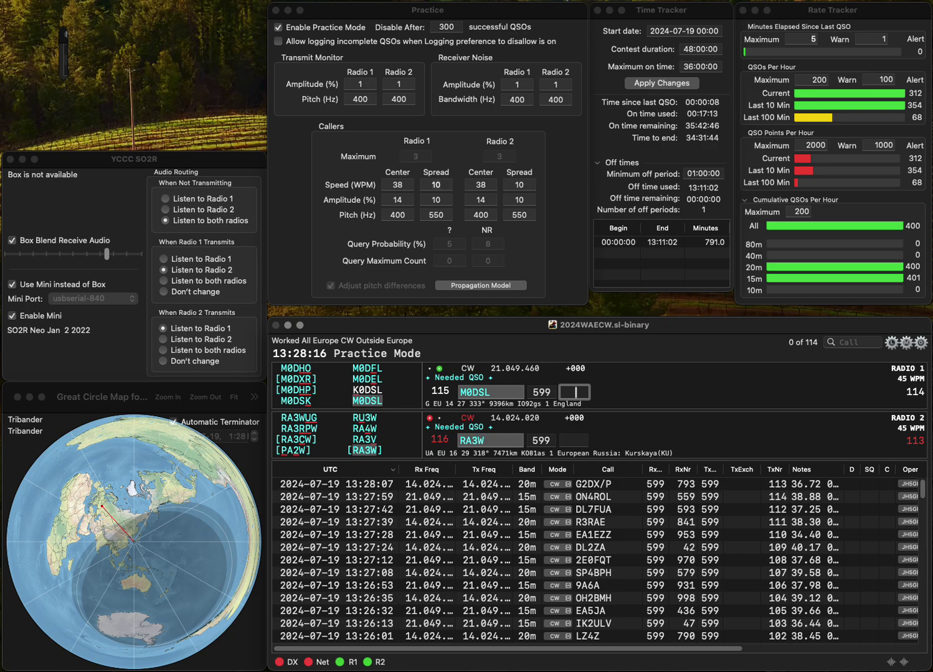
pyautogui.write('149')
pyautogui.press('Return')
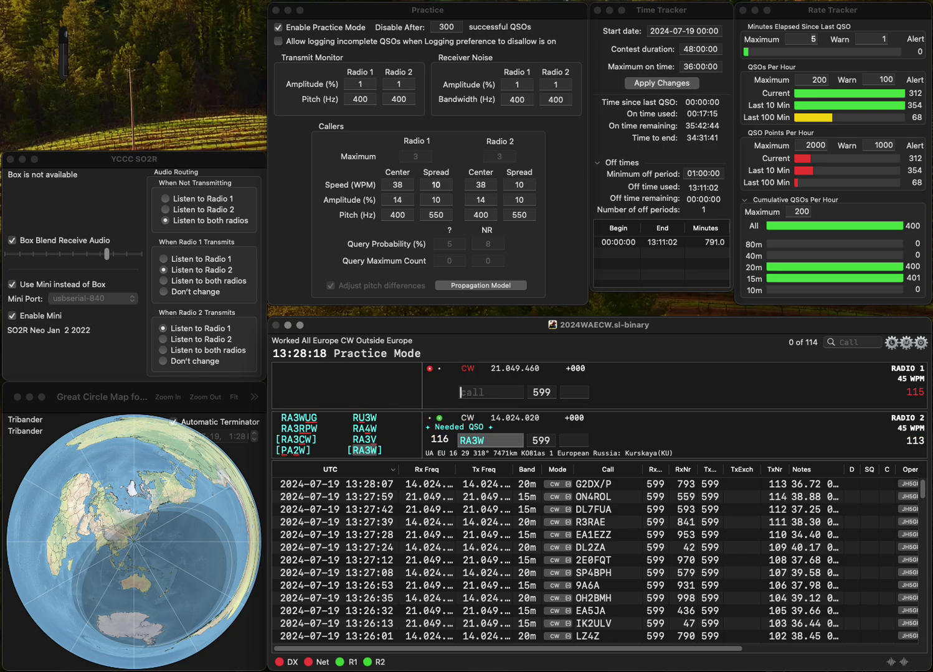
# Step: Correct the Radio 2 call to RW4W and send the exchange again
pyautogui.click(471, 440)
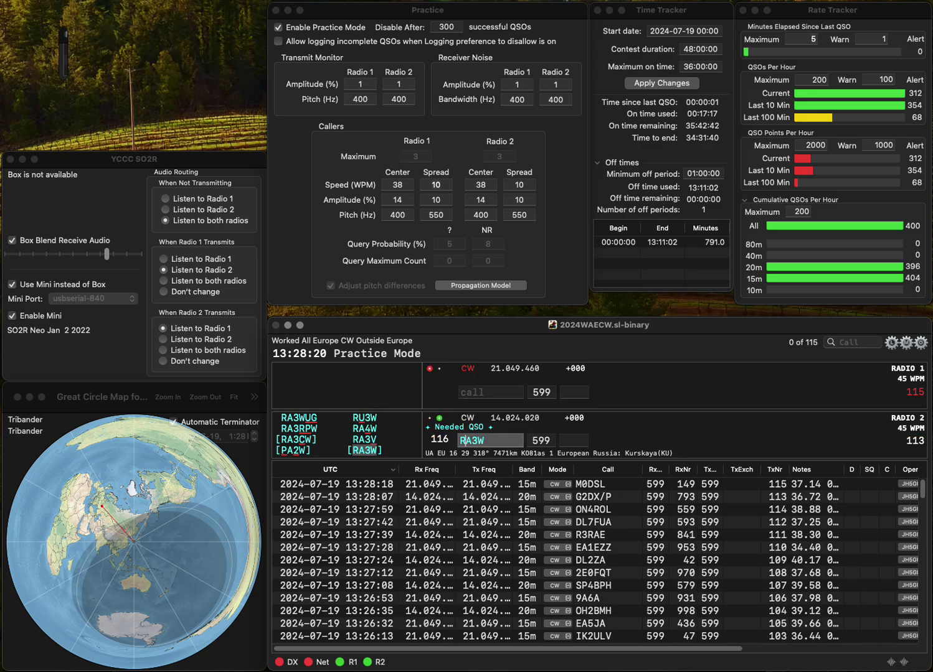
pyautogui.press('BackSpace')
pyautogui.write('W')
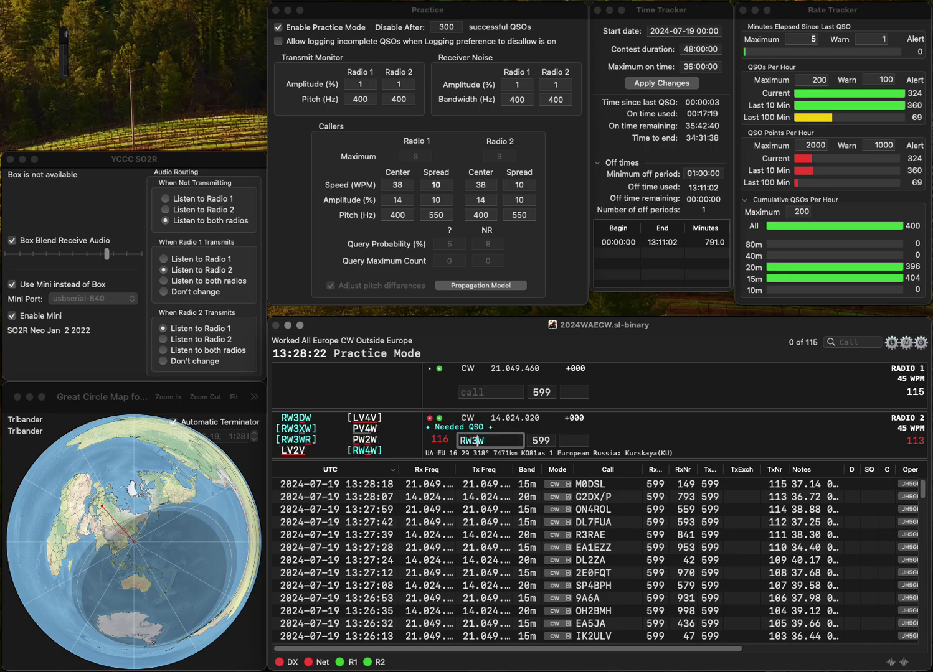
pyautogui.press('Delete')
pyautogui.write('4')
pyautogui.click(461, 392)
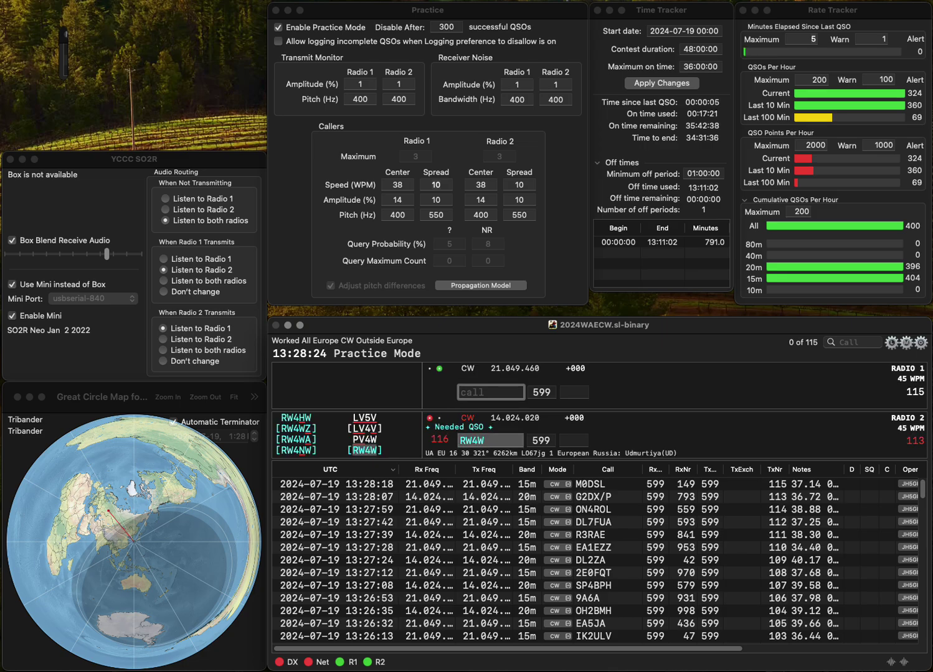
# Step: Enter the partial call TA on Radio 1 and send the exchange
pyautogui.write('FTA')
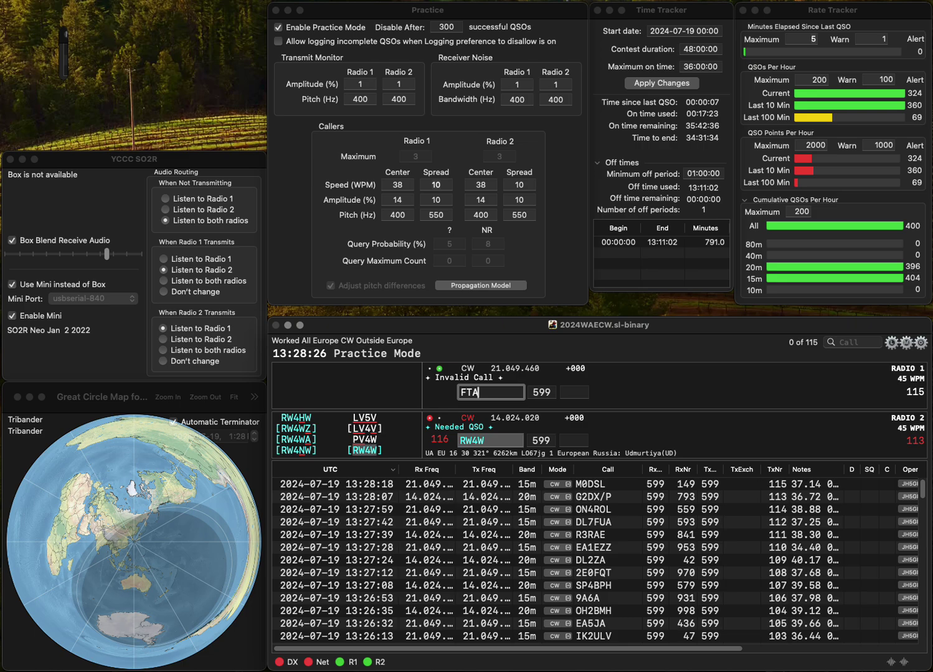
pyautogui.press('Home')
pyautogui.press('Delete')
pyautogui.press('Return')
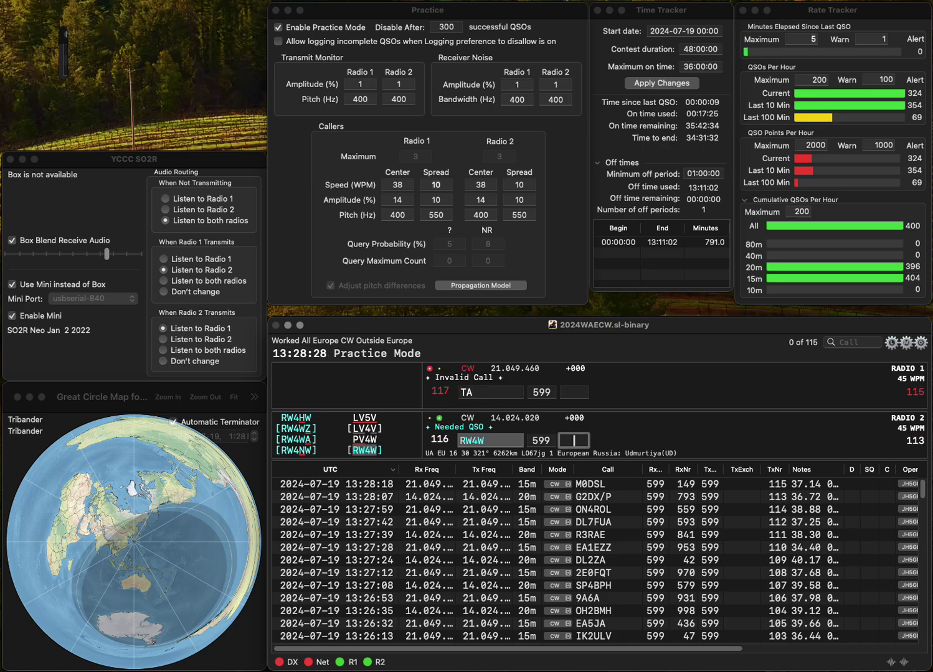
# Step: Log RW4W on Radio 2 with received number 805
pyautogui.write('8')
pyautogui.write('85')
pyautogui.press('Return')
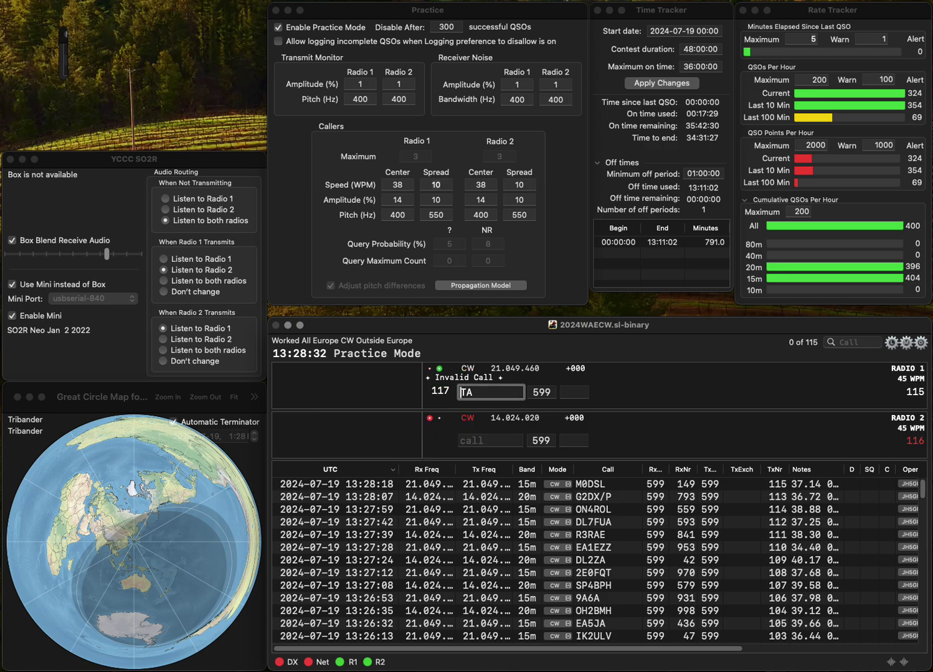
pyautogui.write('RT5')
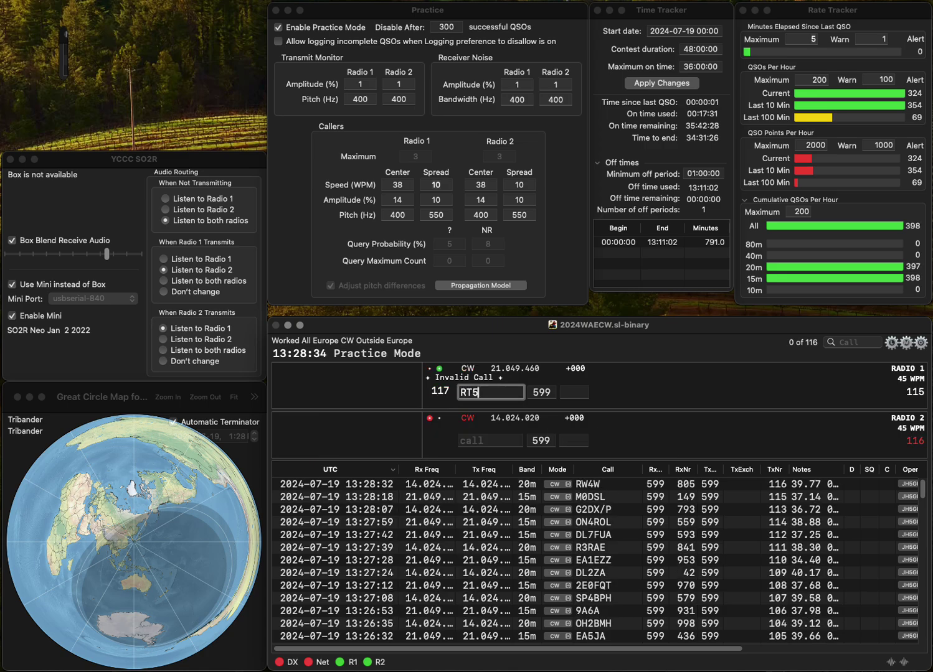
pyautogui.press('BackSpace')
pyautogui.write('4A')
pyautogui.press('Return')
pyautogui.write('Y')
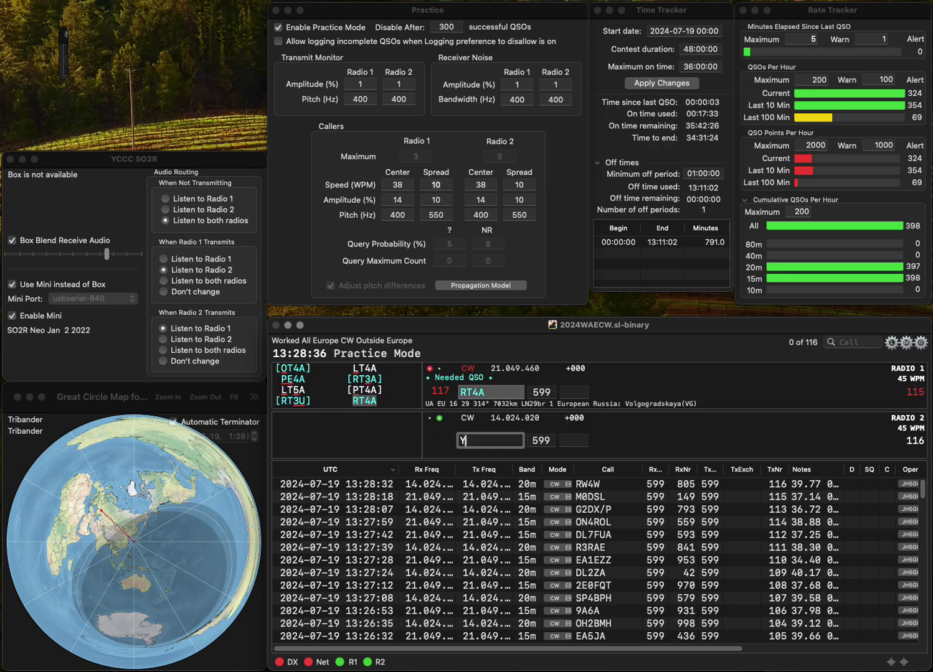
pyautogui.write('T1A')
pyautogui.press('Return')
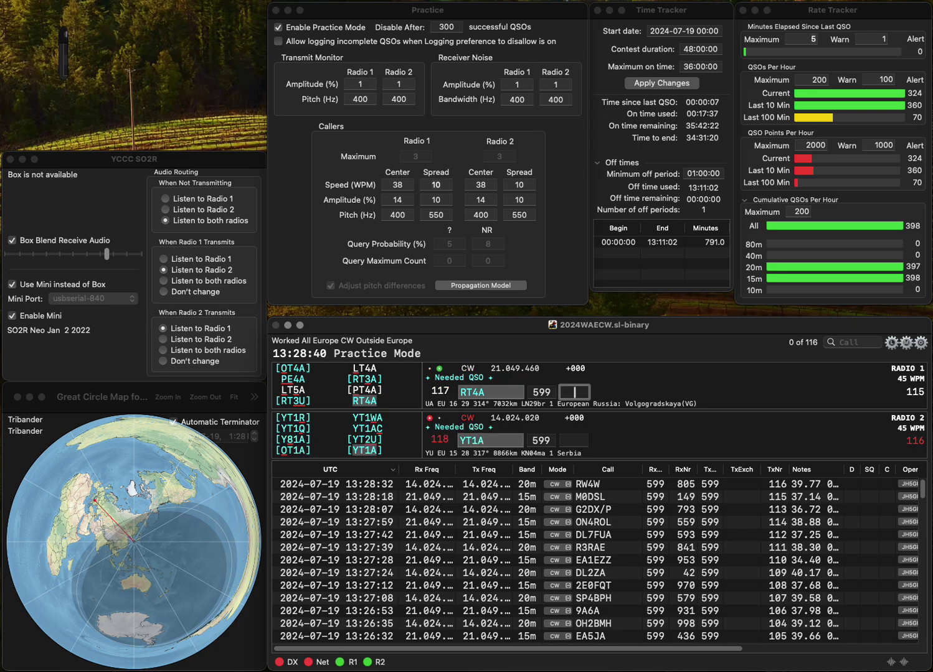
# Step: Log RT4A on Radio 1 with received number 915 and YT1A on Radio 2 with received number 107
pyautogui.write('915')
pyautogui.press('Return')
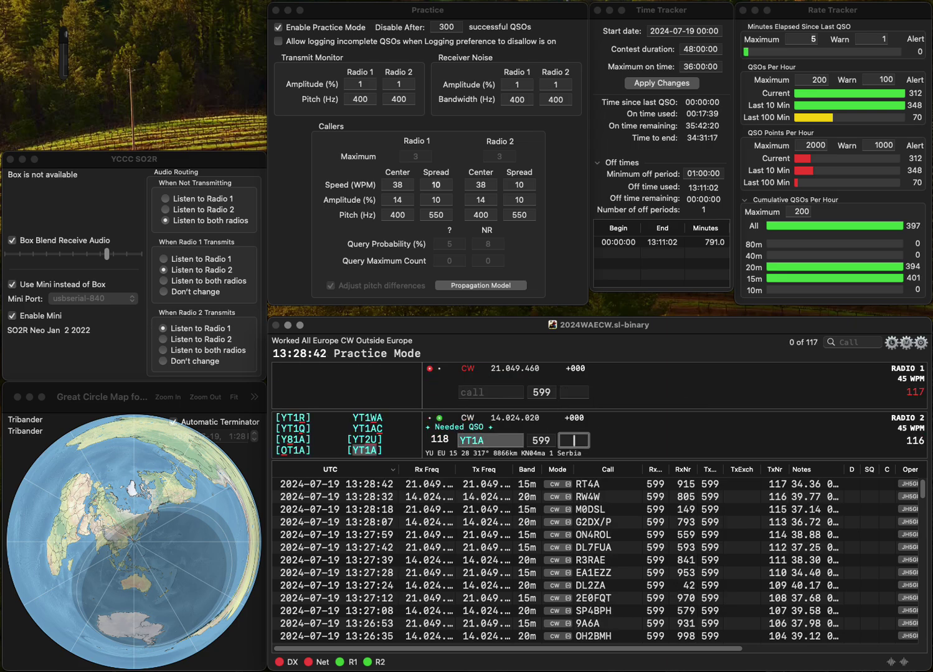
pyautogui.write('1')
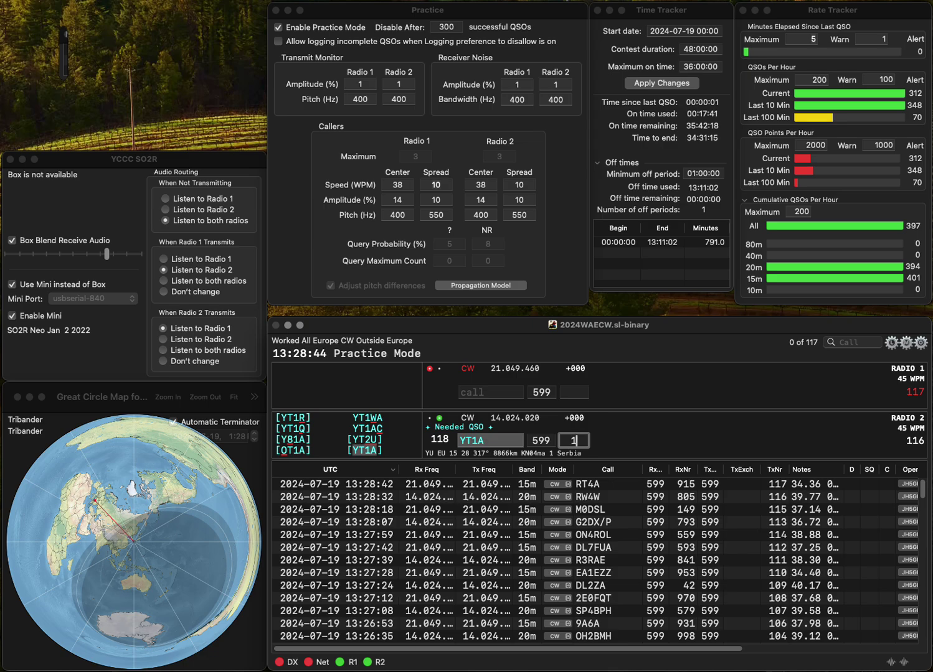
pyautogui.write('07')
pyautogui.press('Return')
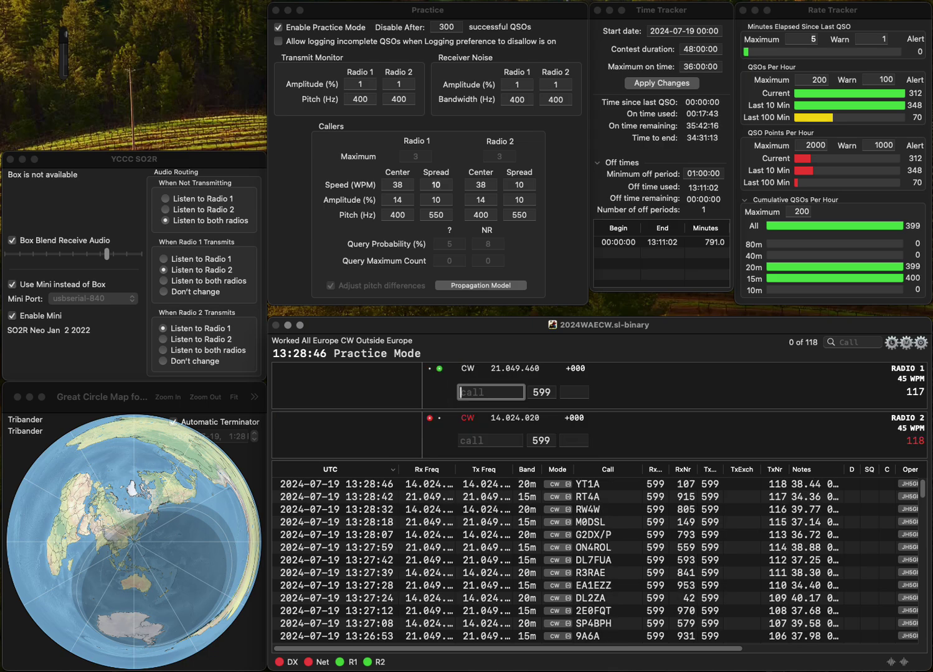
# Step: Enter the partial call O7LR on Radio 1 and PD3LWD on Radio 2, sending the exchange to each
pyautogui.write('O7LR')
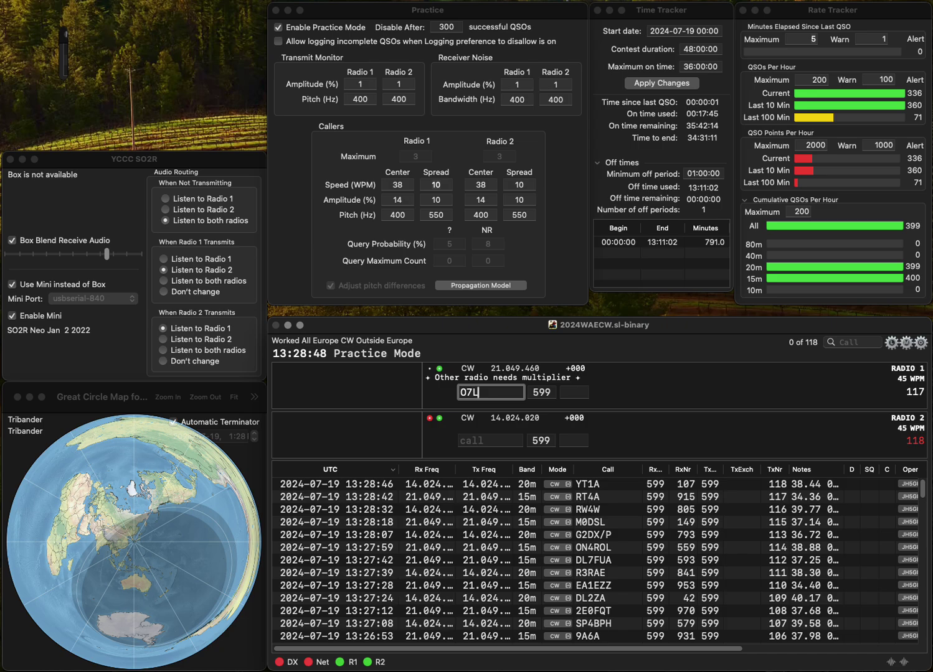
pyautogui.press('Return')
pyautogui.write('PD')
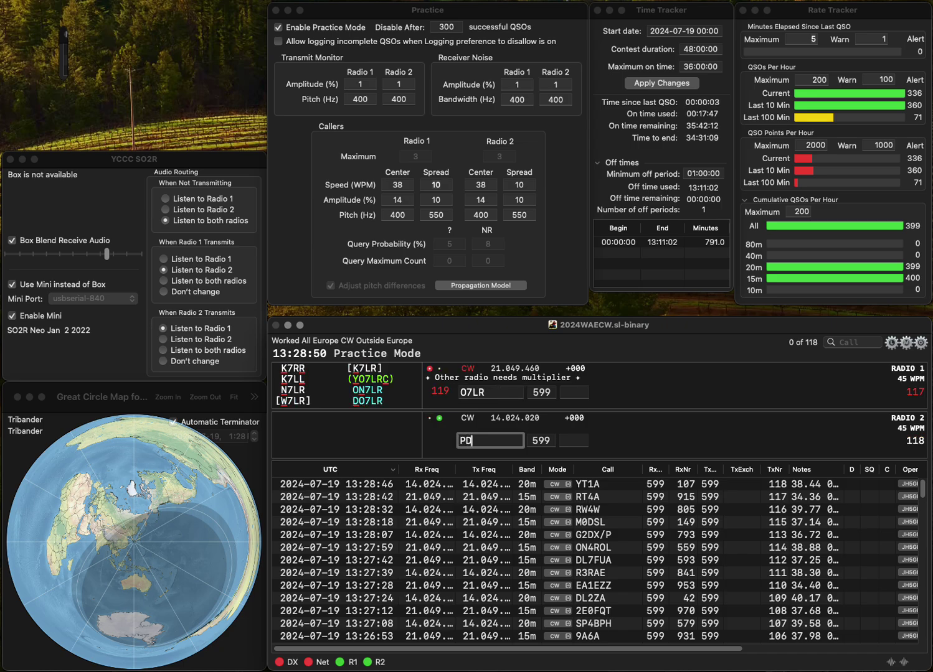
pyautogui.write('3LWD')
pyautogui.press('Return')
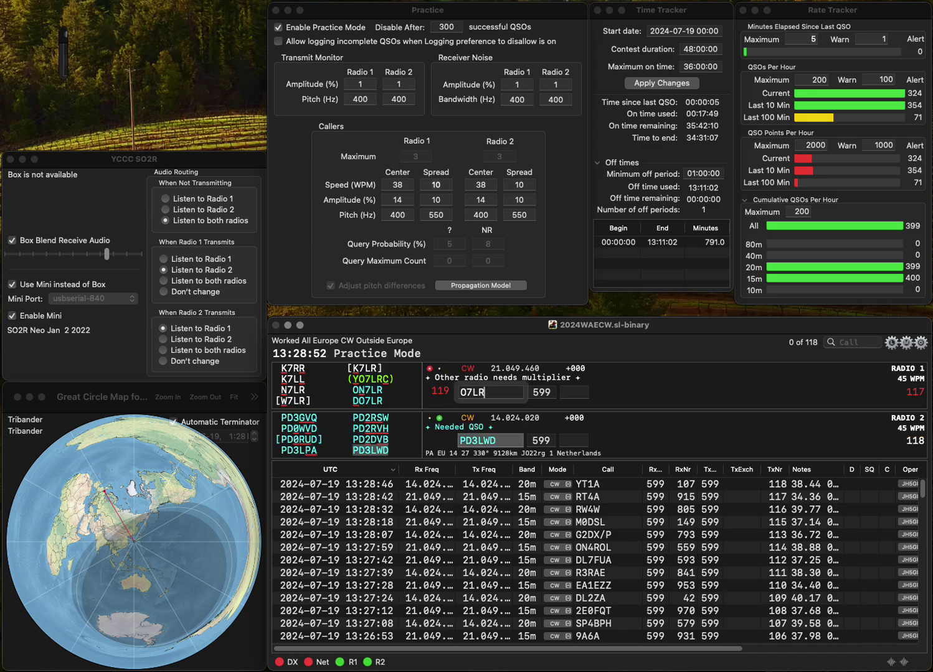
# Step: Correct the Radio 1 call to DO7LR and send the exchange again
pyautogui.press('super+Left')
pyautogui.write('D')
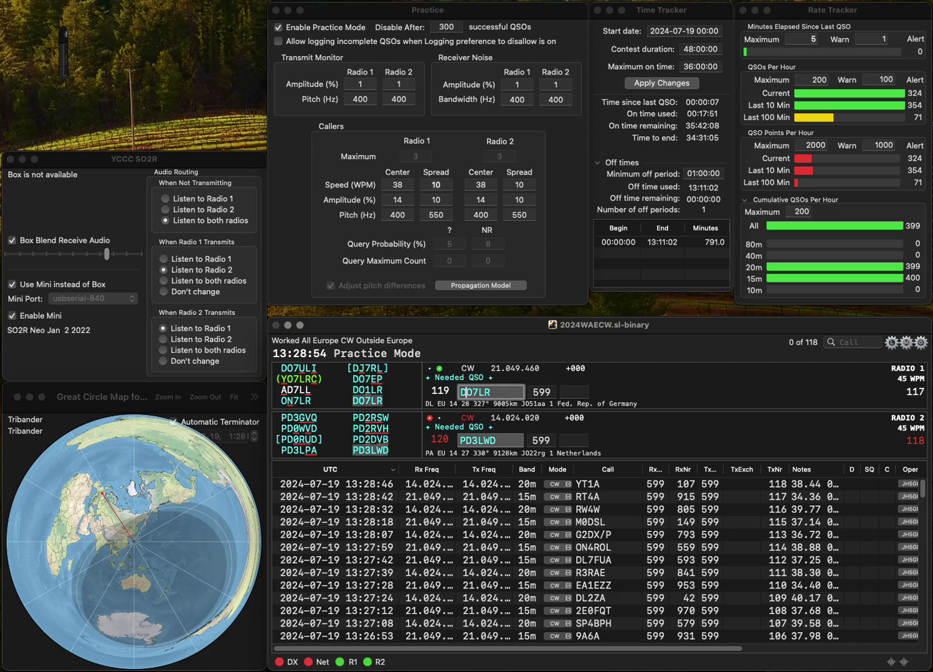
pyautogui.press('Return')
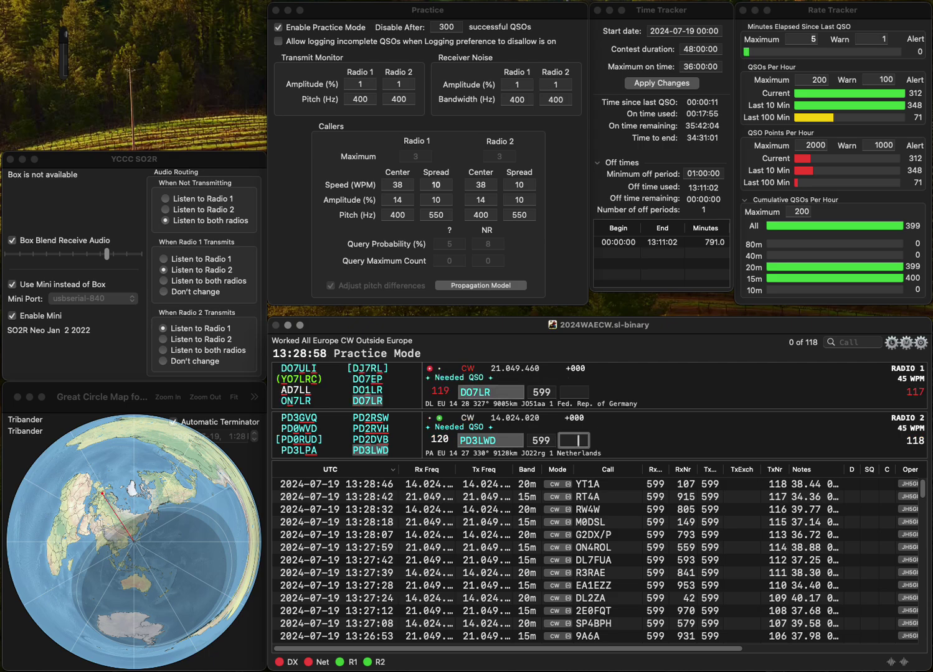
pyautogui.write('108')
pyautogui.press('Return')
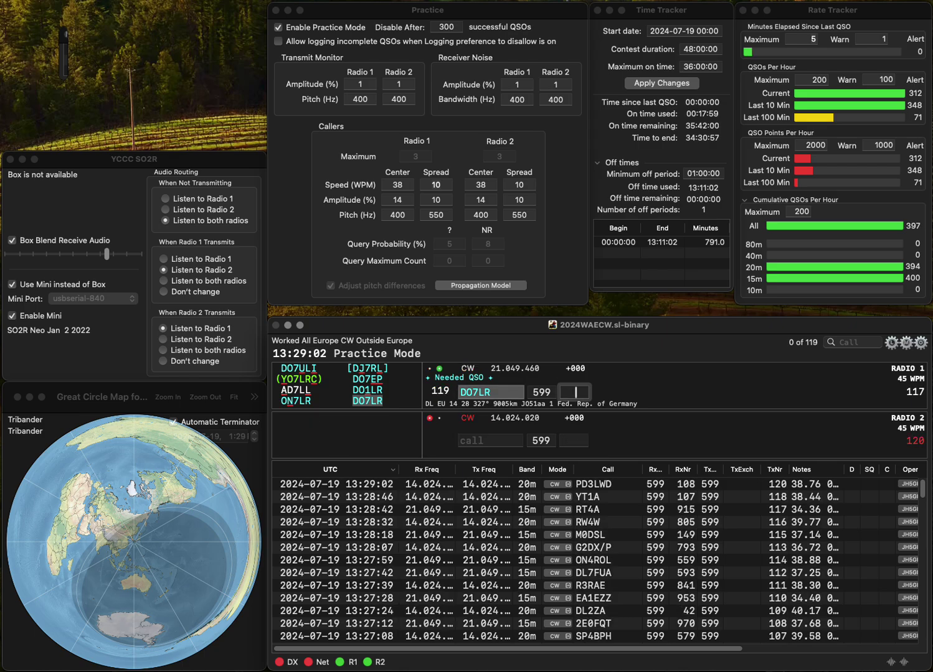
pyautogui.write('413')
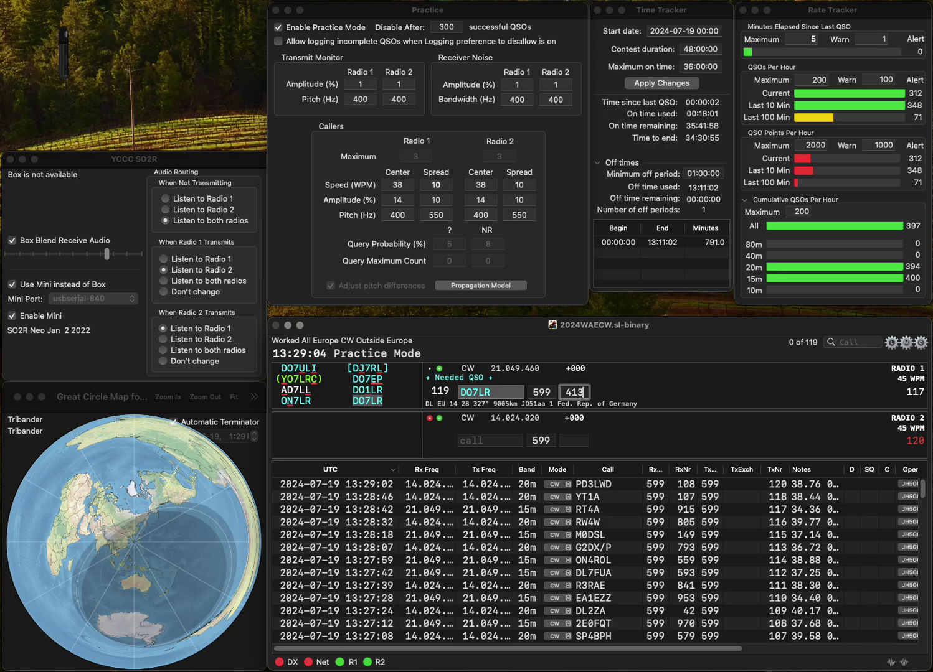
pyautogui.press('Return')
pyautogui.write('DL0LI/P')
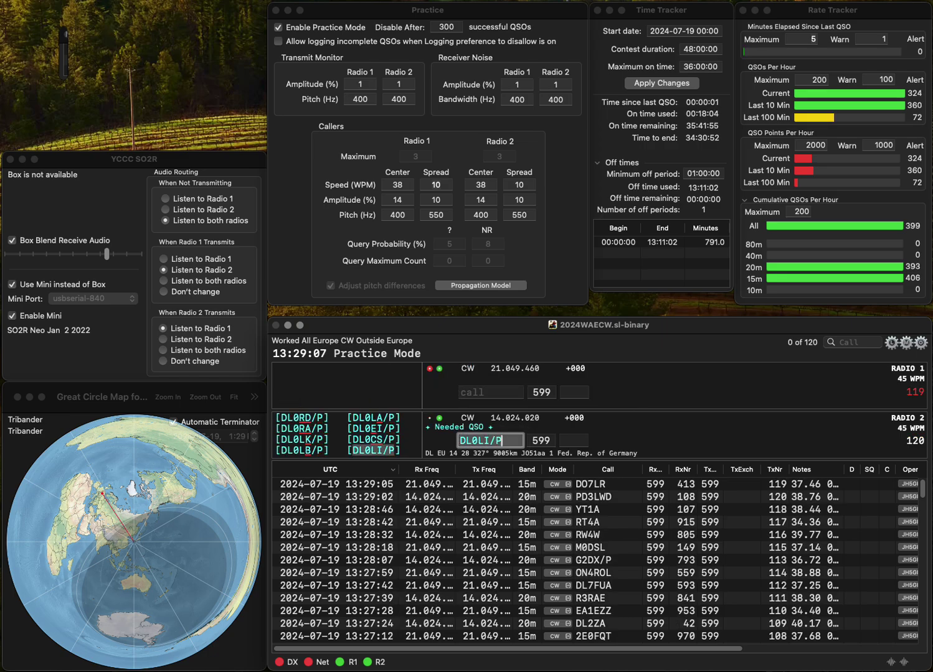
pyautogui.press('Return')
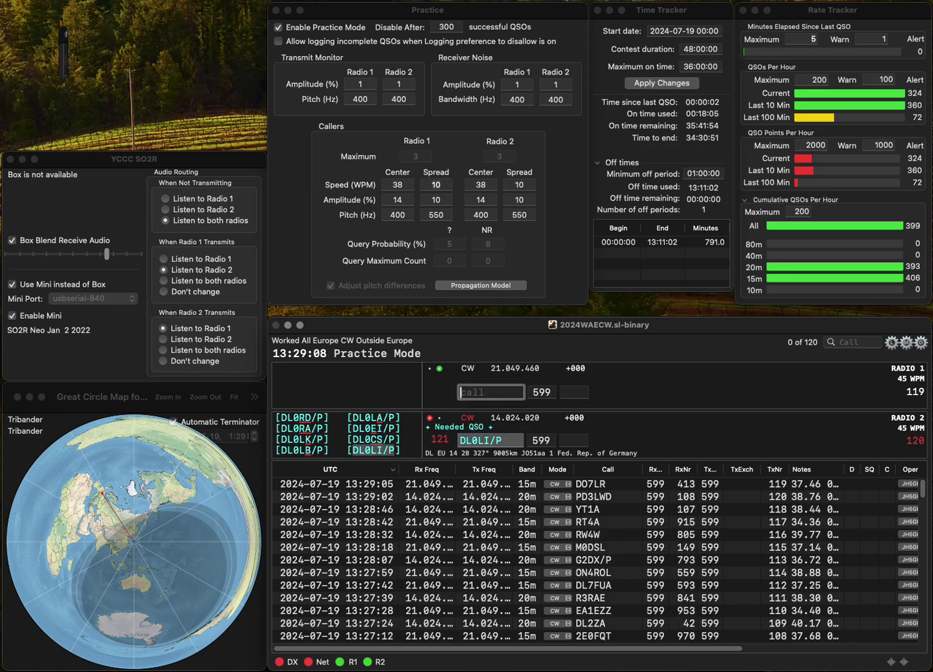
pyautogui.write('UA3Q')
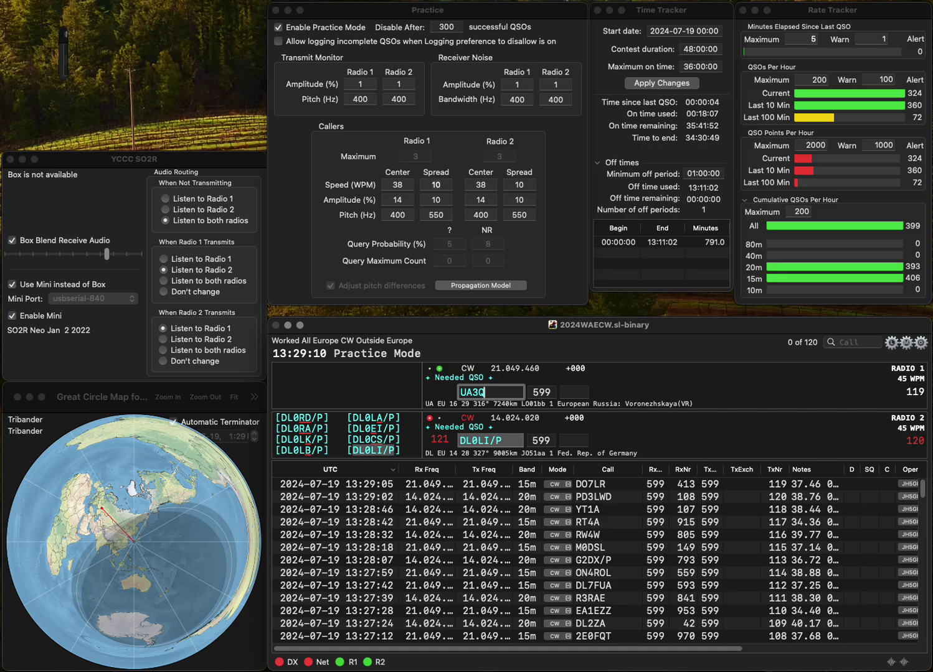
pyautogui.write('LC')
pyautogui.press('Return')
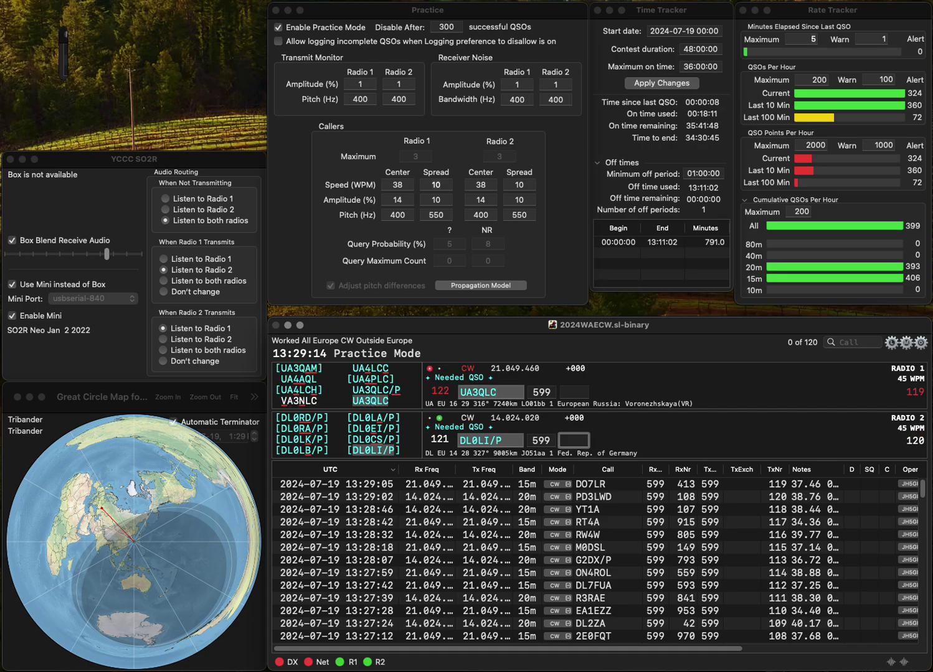
pyautogui.write('790')
pyautogui.press('Return')
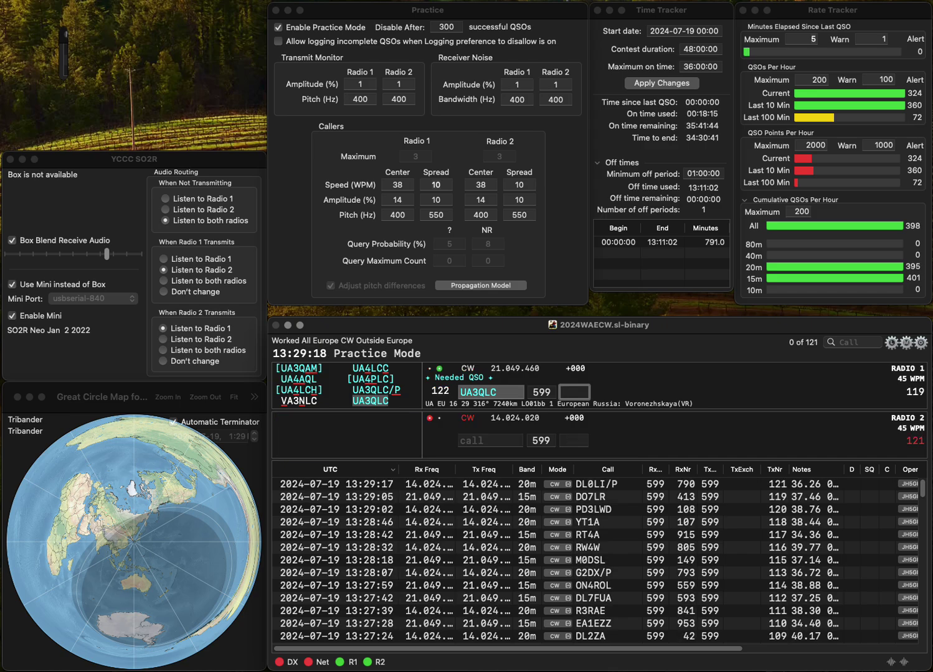
pyautogui.write('611')
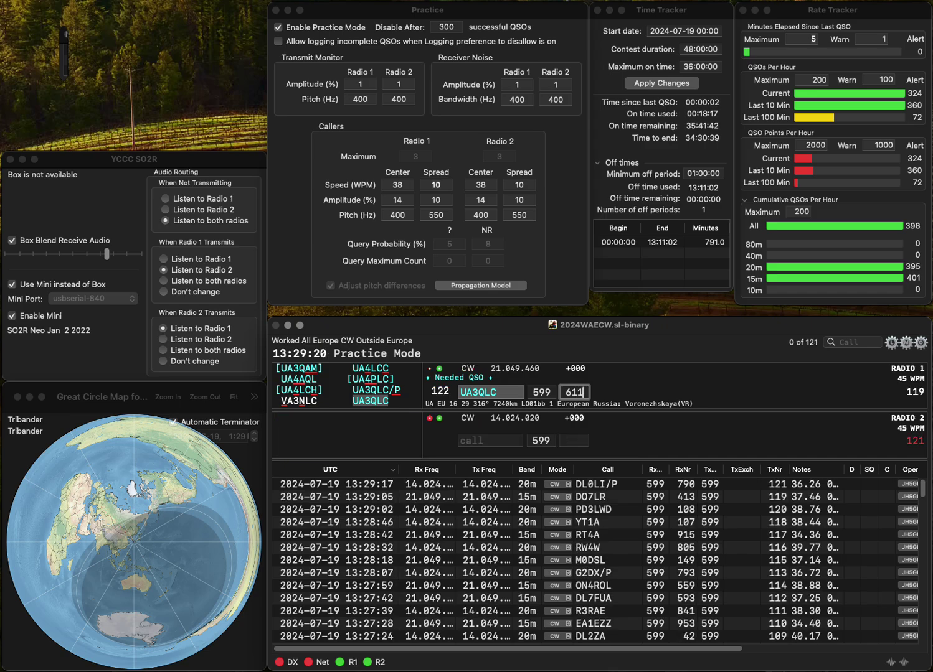
pyautogui.press('Return')
# Step: Enter the calls OK7WW on Radio 2 and W0WNH on Radio 1, sending the exchange to each
pyautogui.write('OK7WW')
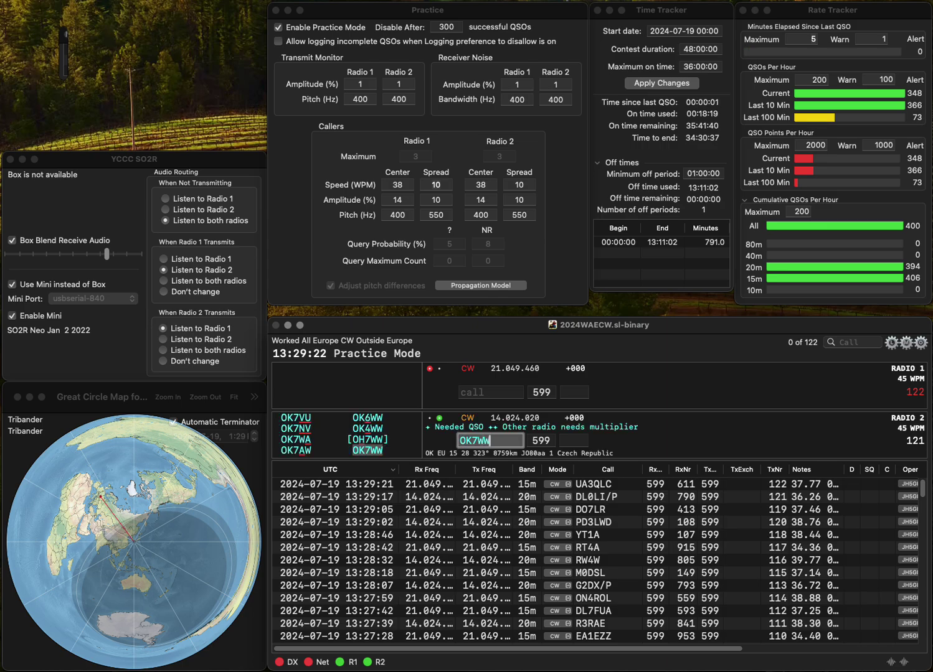
pyautogui.press('Return')
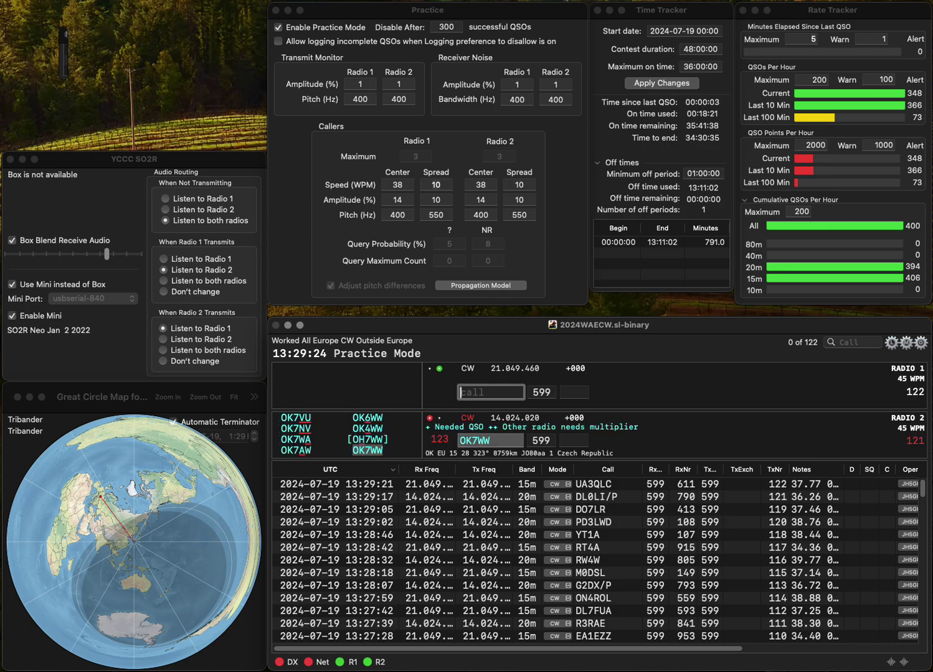
pyautogui.write('W0')
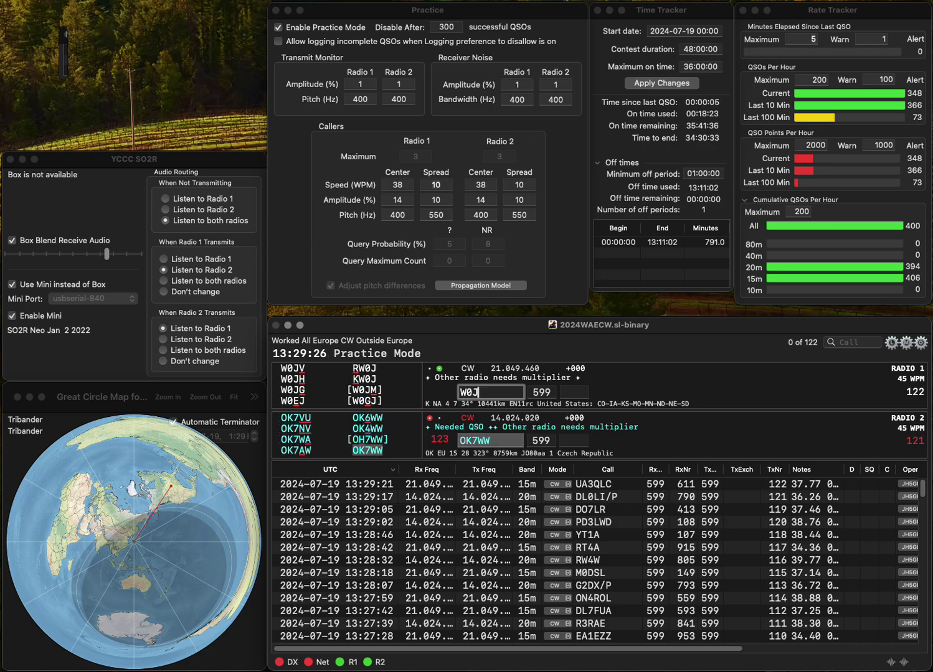
pyautogui.write('WNH')
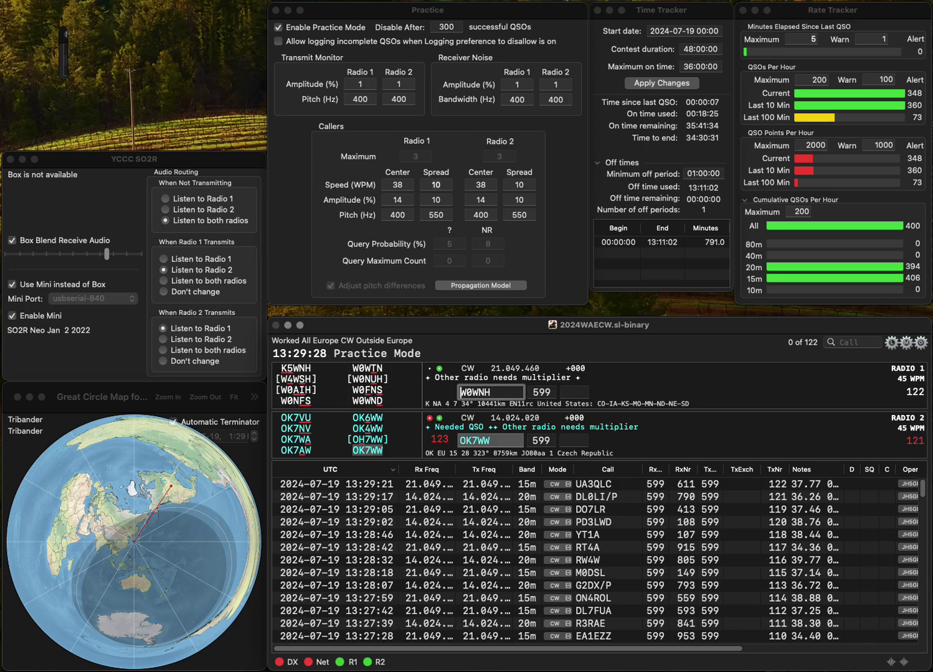
pyautogui.press('Return')
pyautogui.write('7')
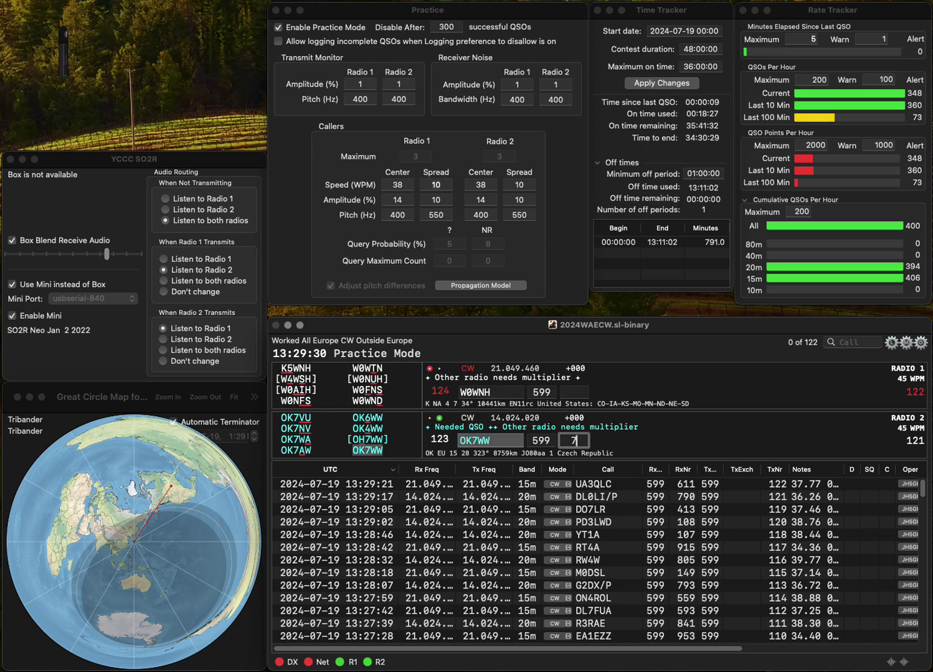
pyautogui.write('07')
pyautogui.press('Return')
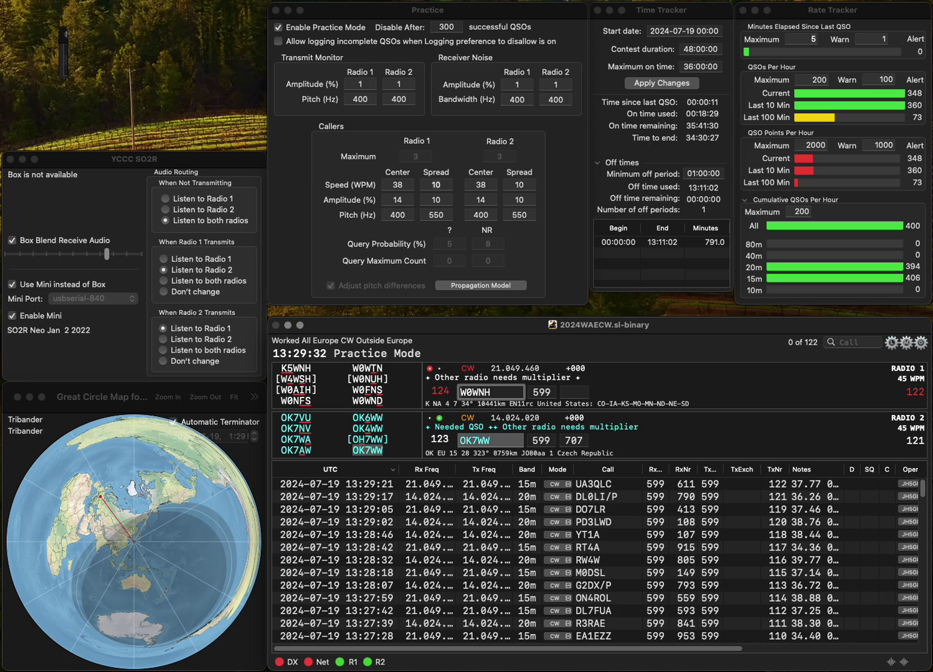
pyautogui.press('Delete')
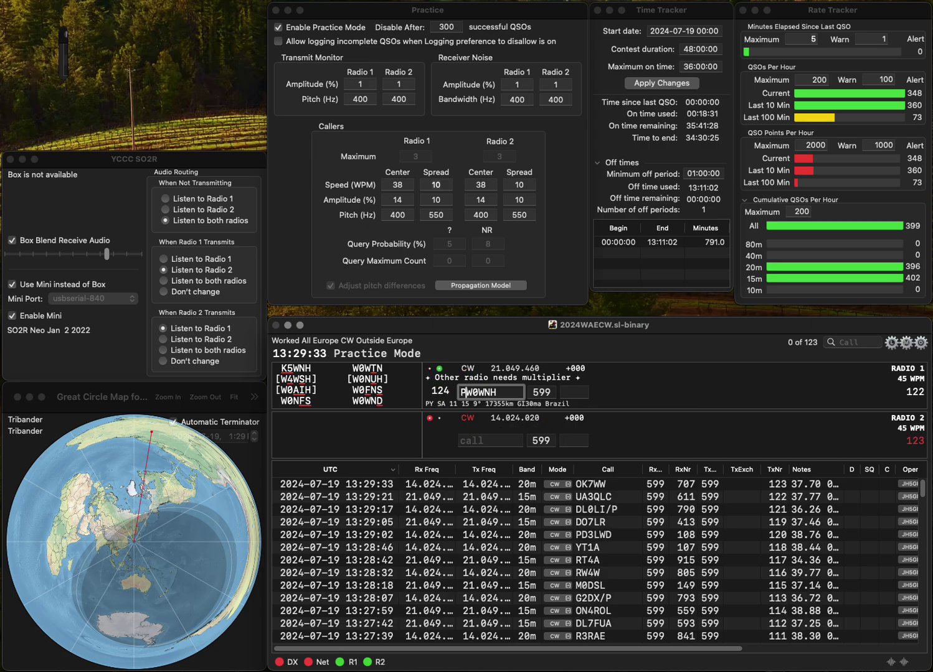
pyautogui.write('PA')
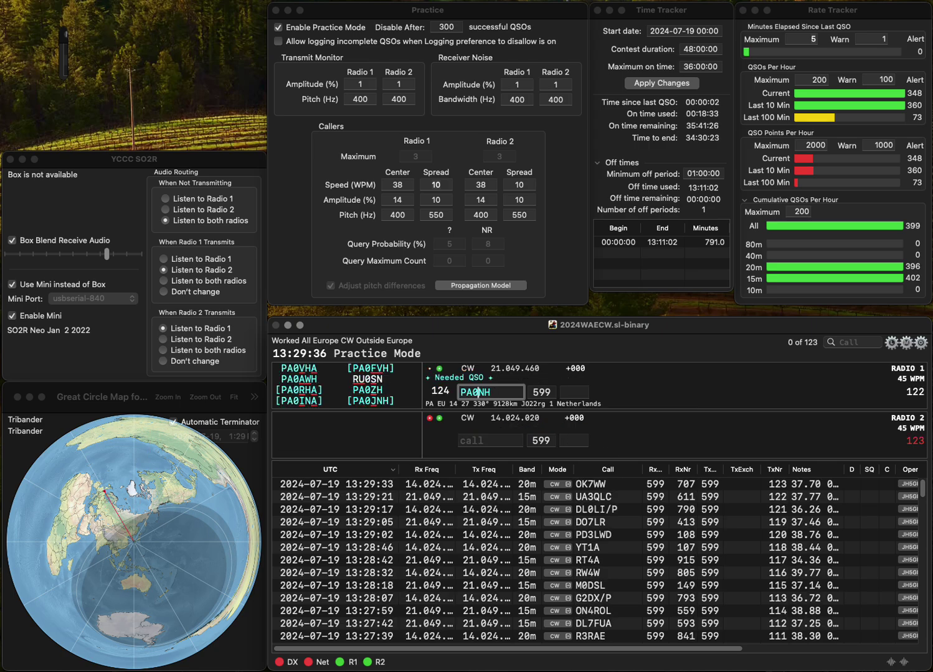
pyautogui.press('Right')
pyautogui.press('Delete')
pyautogui.write('J')
pyautogui.press('Return')
pyautogui.write('0NQ')
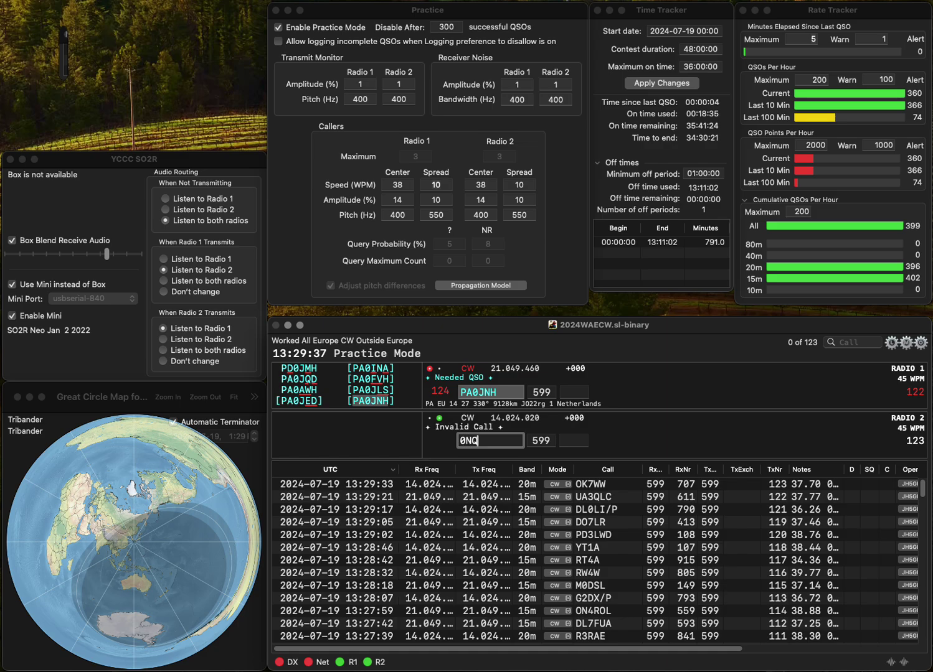
pyautogui.write('M')
pyautogui.press('Tab')
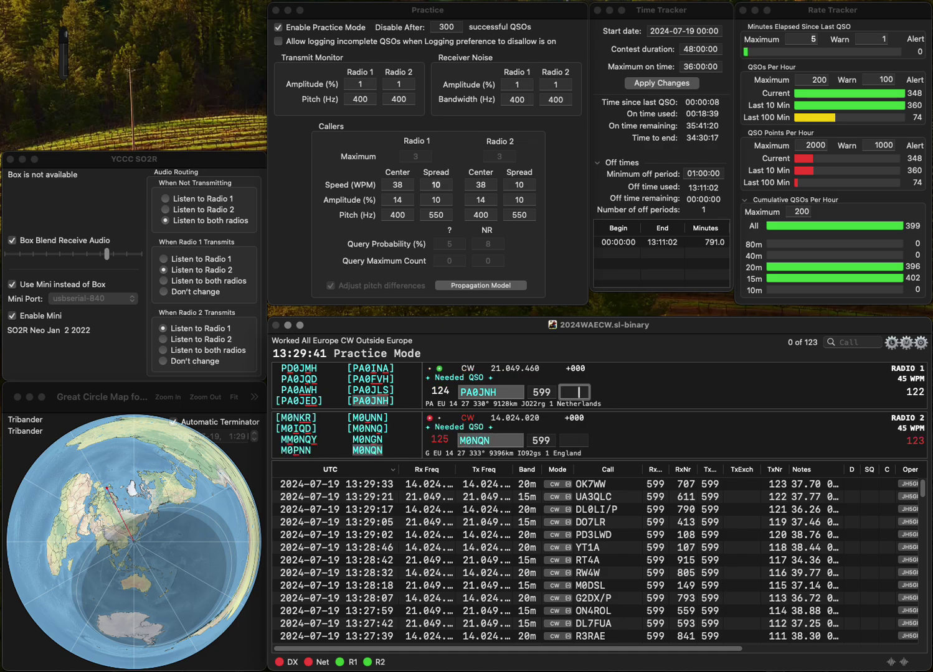
pyautogui.write('637')
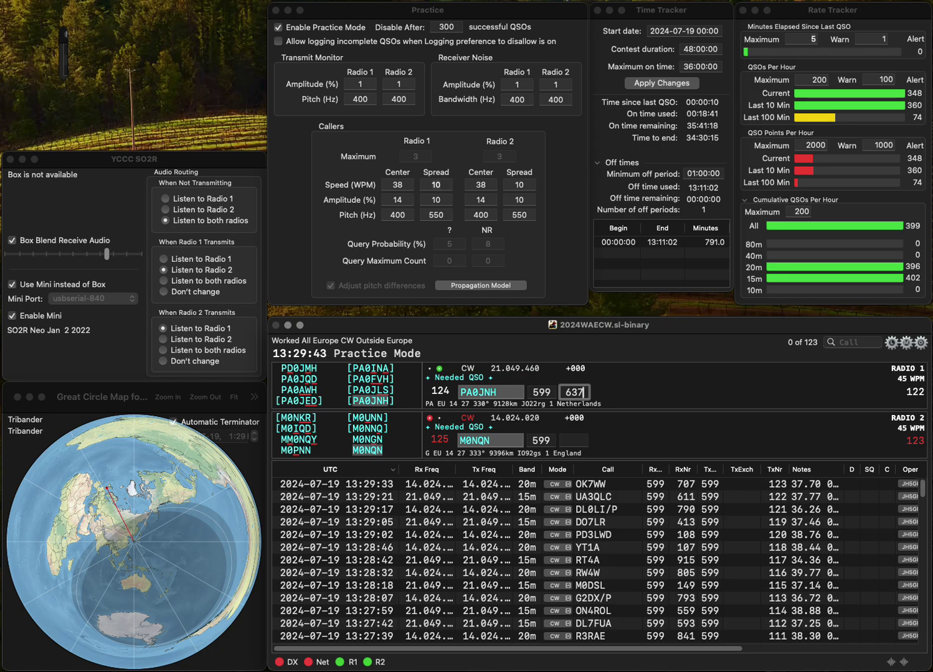
pyautogui.press('Return')
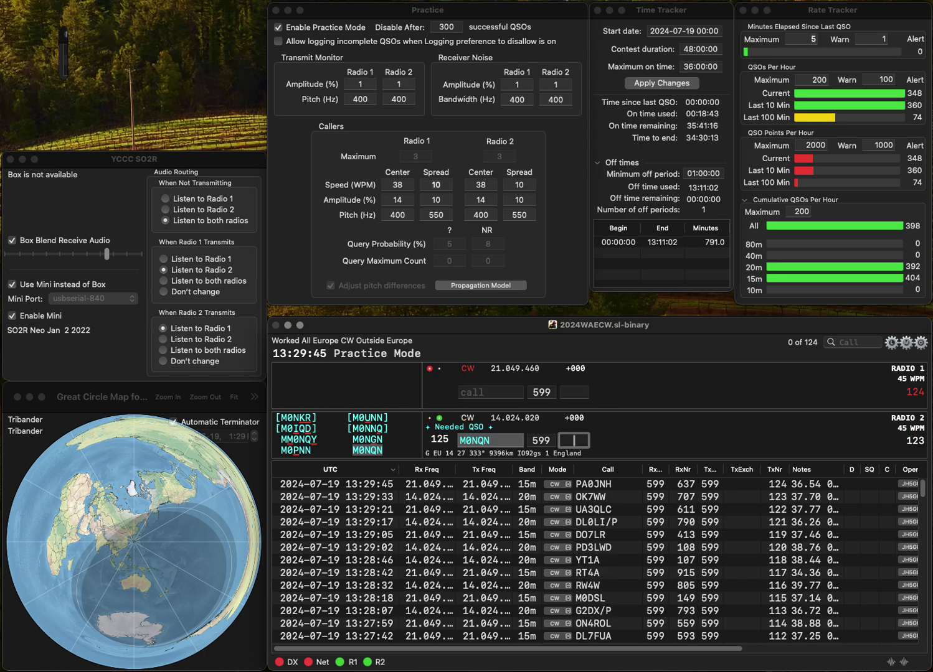
pyautogui.write('47')
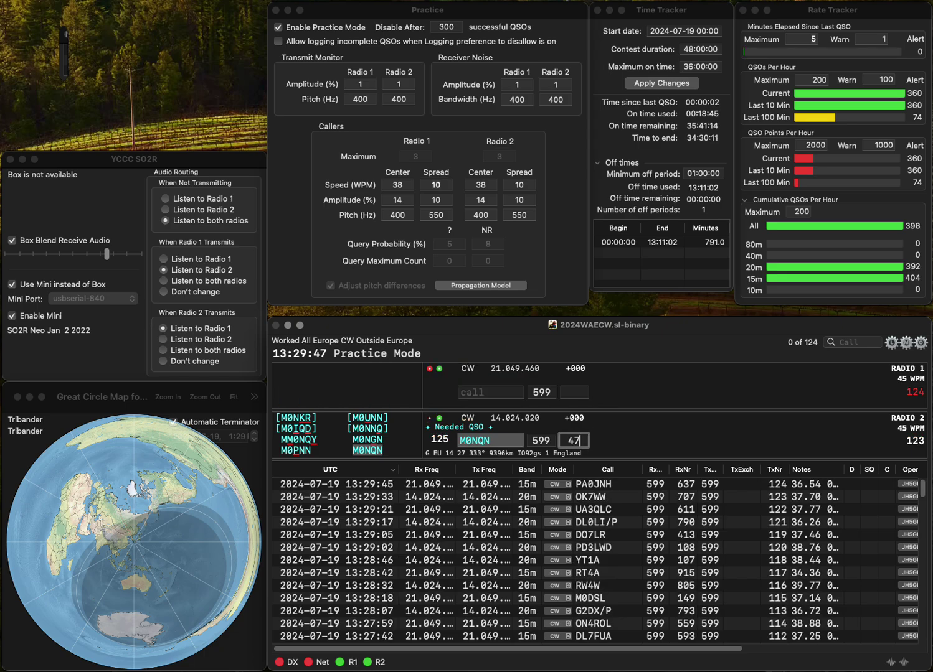
pyautogui.write('2')
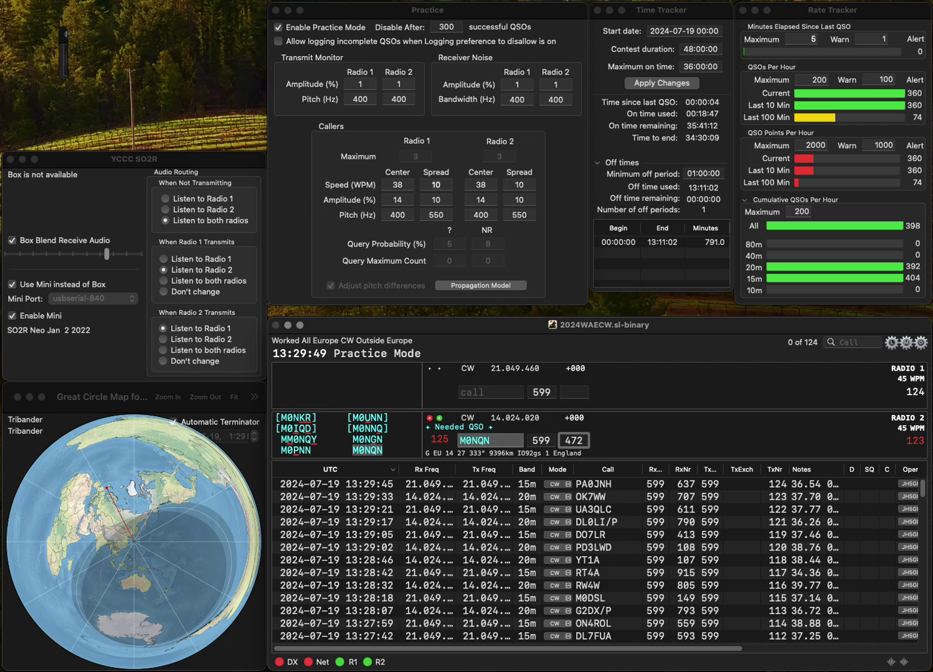
pyautogui.press('Return')
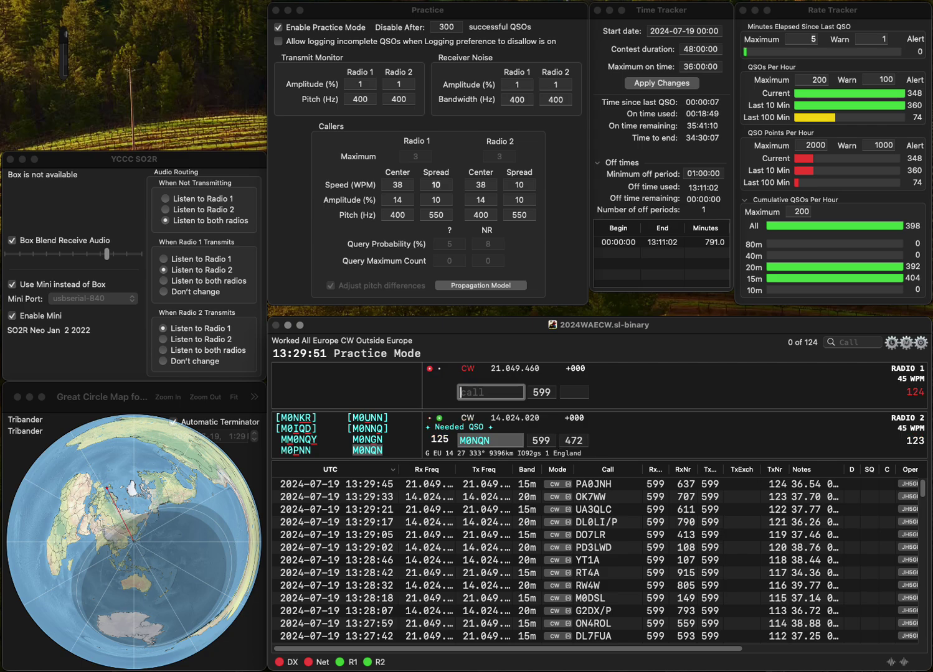
# Step: Enter the calls UA3GR on Radio 1 and ER1DF on Radio 2, sending the exchange to each
pyautogui.write('RUA3GR')
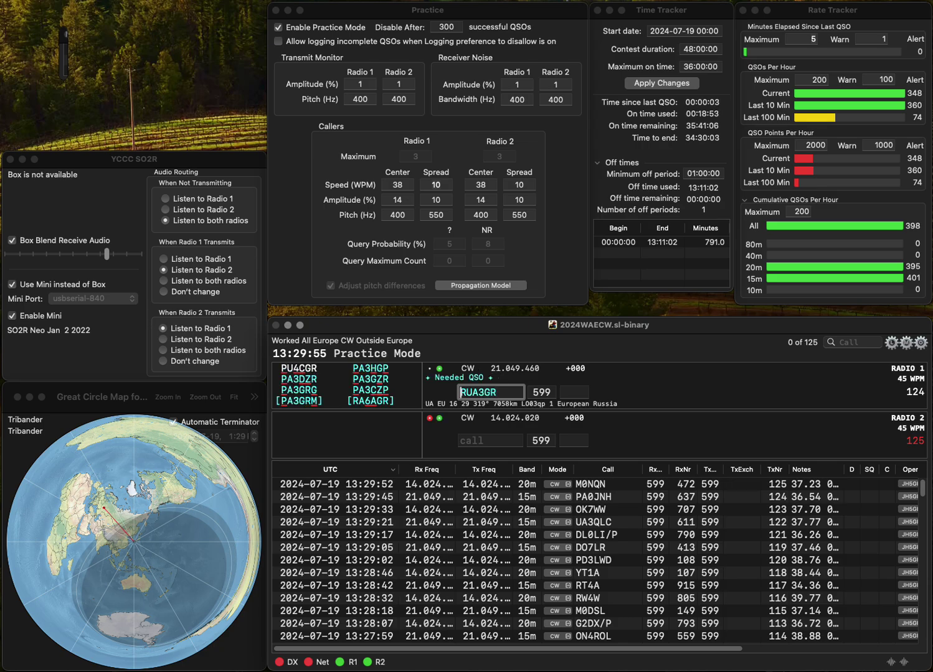
pyautogui.hotkey('ctrl', 'a')
pyautogui.press('Delete')
pyautogui.press('Return')
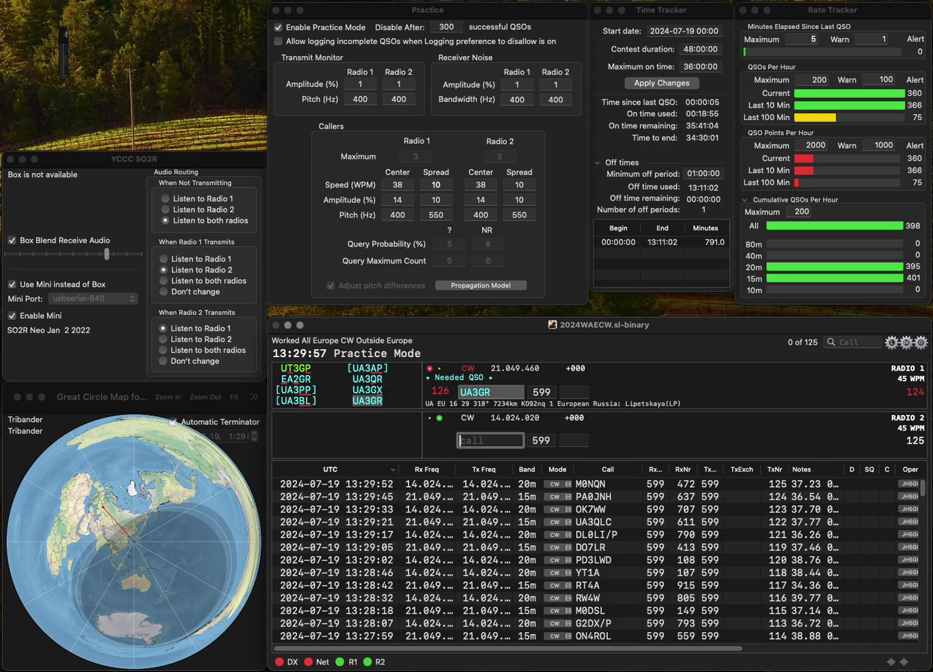
pyautogui.write('ER1DF')
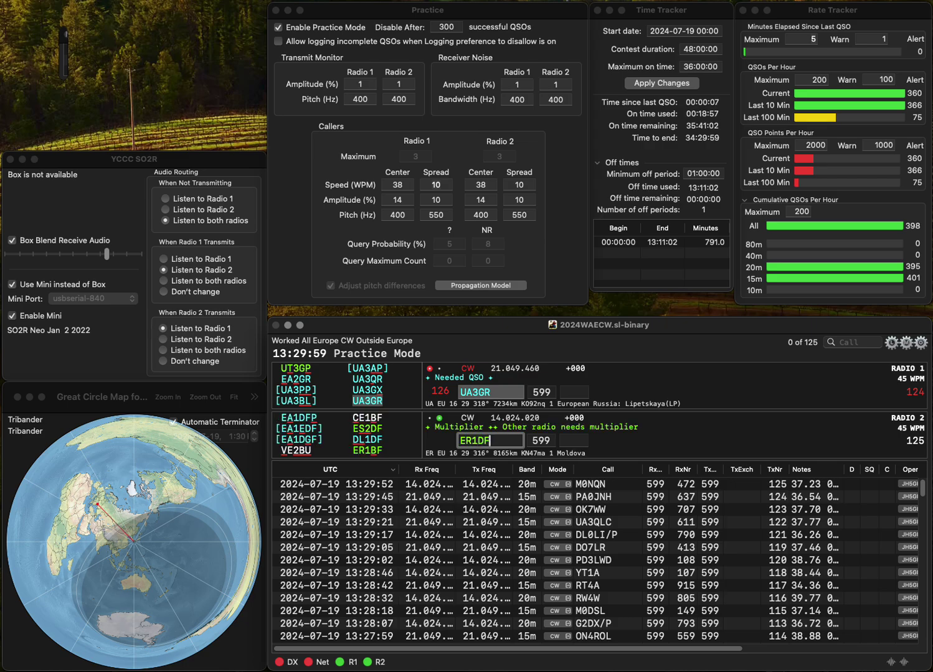
pyautogui.press('Return')
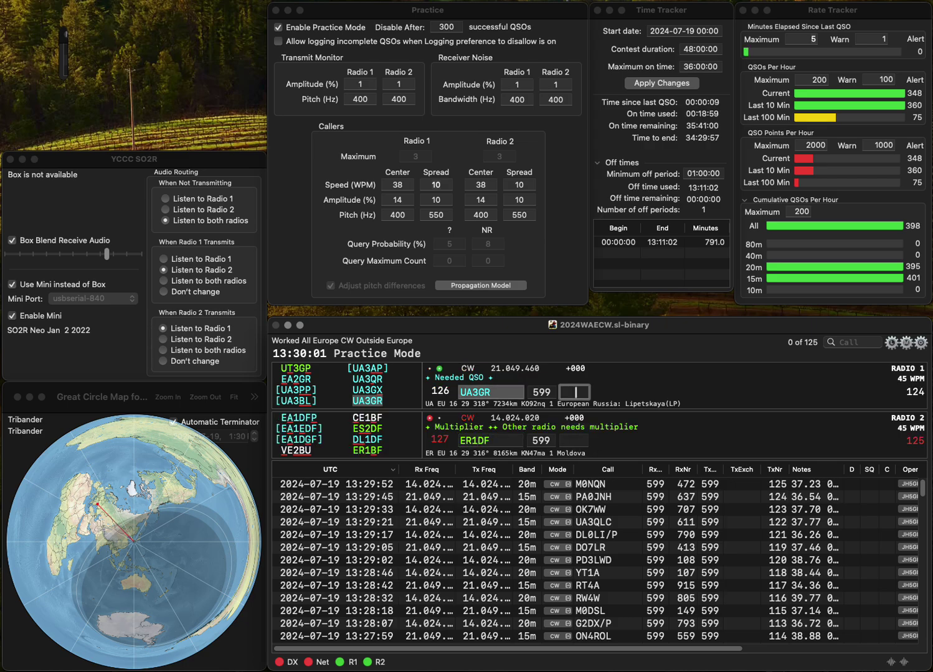
pyautogui.write('35')
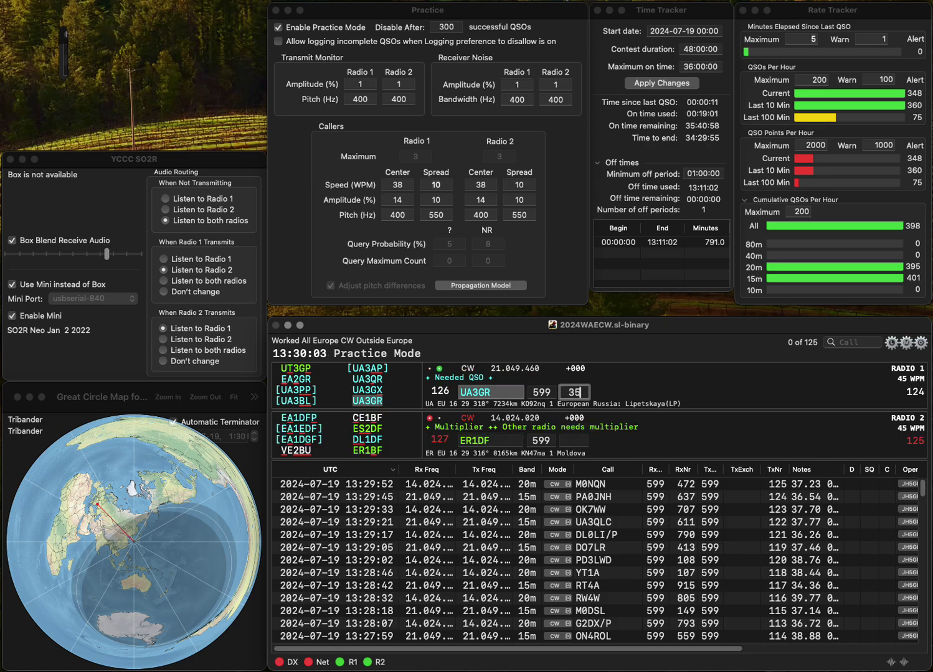
pyautogui.write('1')
pyautogui.press('Return')
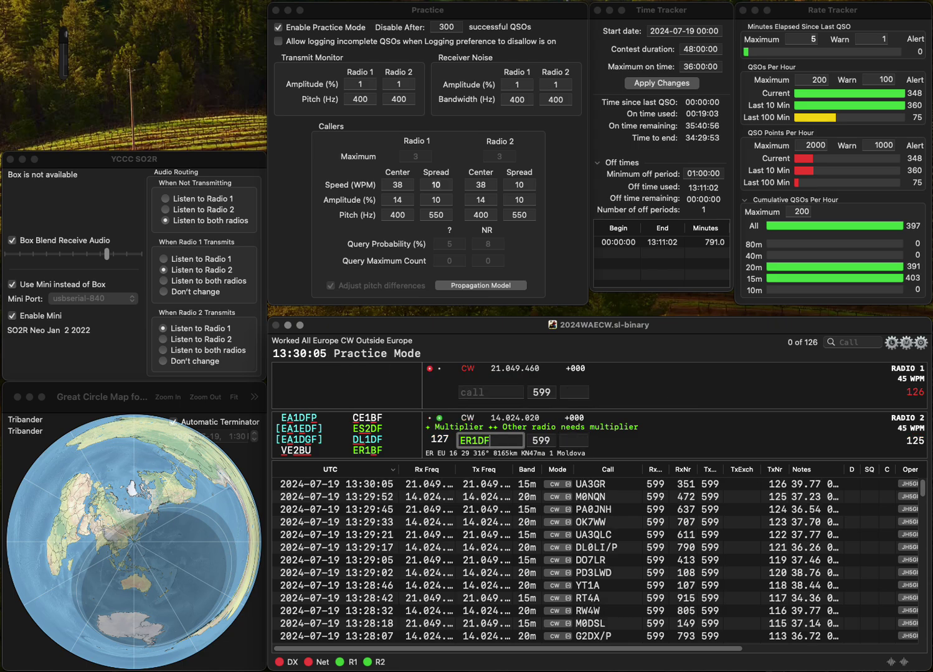
# Step: Correct the Radio 2 call to ER1BF and enter EA7IWX on Radio 1, sending the exchange to each
pyautogui.press('Left')
pyautogui.press('BackSpace')
pyautogui.write('B')
pyautogui.press('Return')
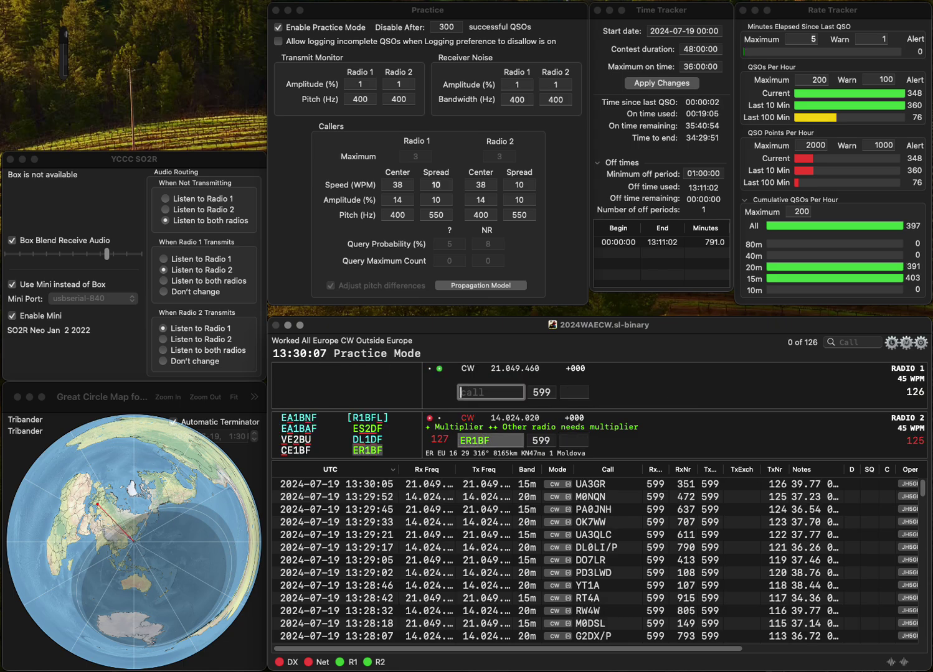
pyautogui.write('EA7IWX')
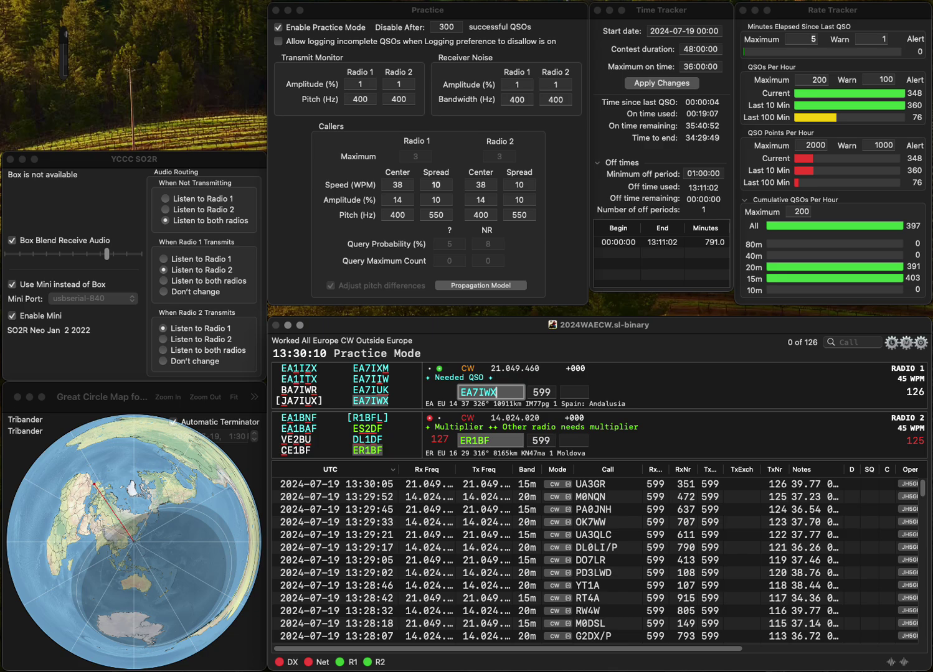
pyautogui.press('Return')
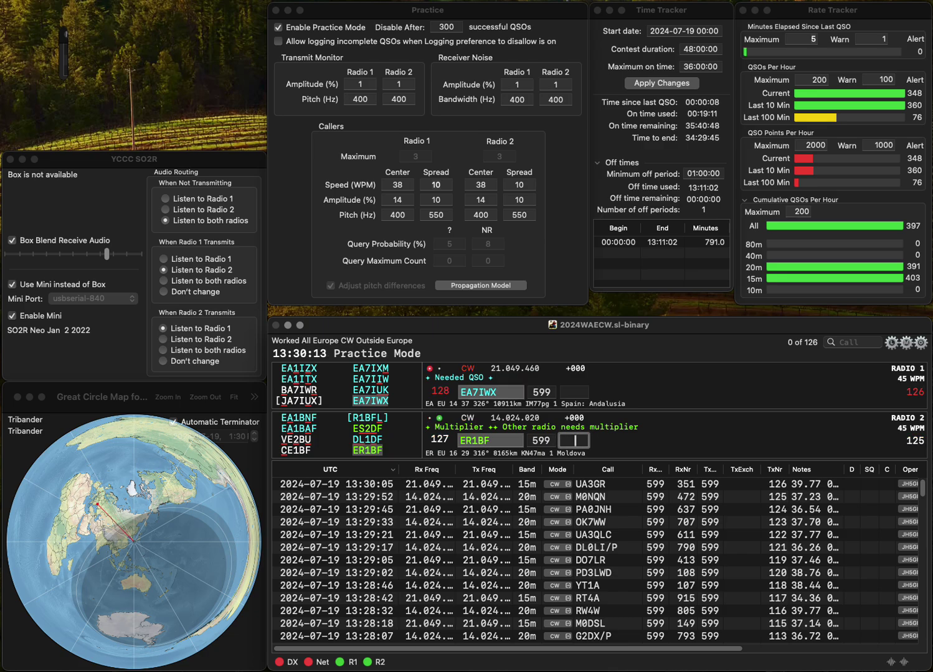
pyautogui.write('991')
pyautogui.press('Return')
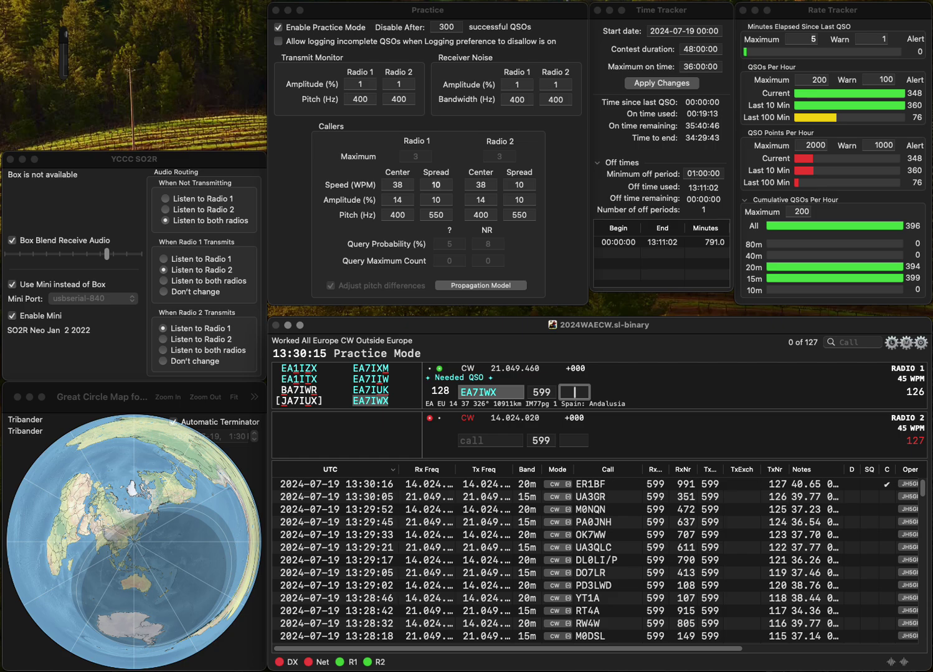
pyautogui.write('158')
pyautogui.press('Return')
# Step: Enter the call PA1LX on Radio 2 and the partial call 5I on Radio 1, sending the exchange to each
pyautogui.write('PA1')
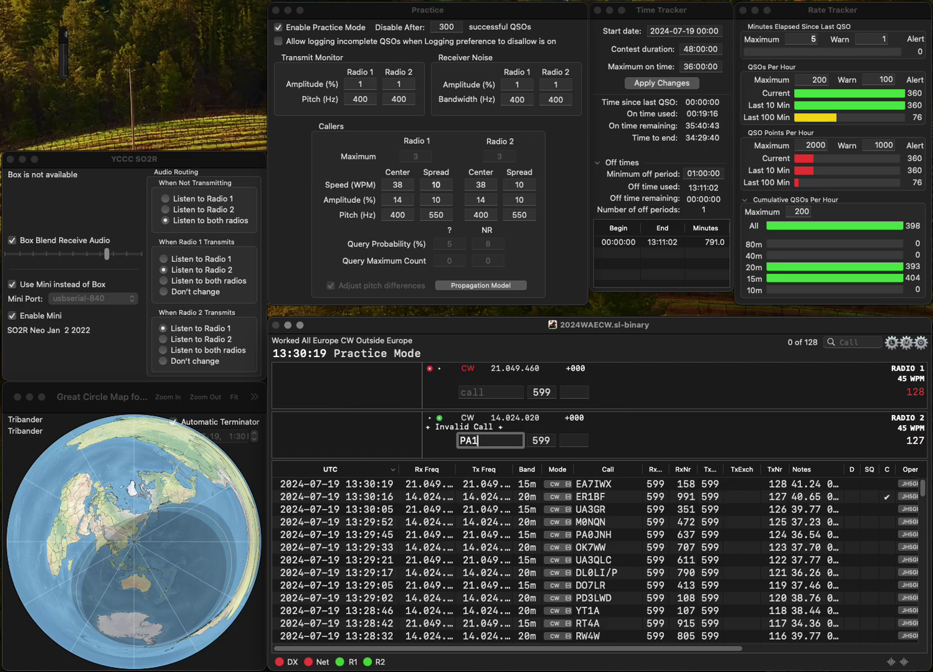
pyautogui.write('LX')
pyautogui.press('Return')
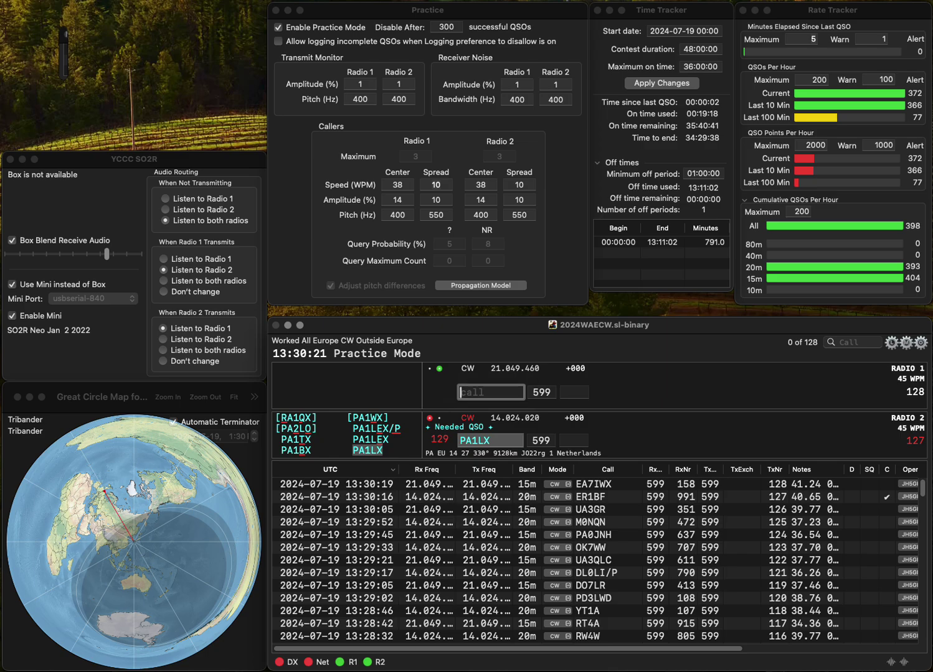
pyautogui.write('5I')
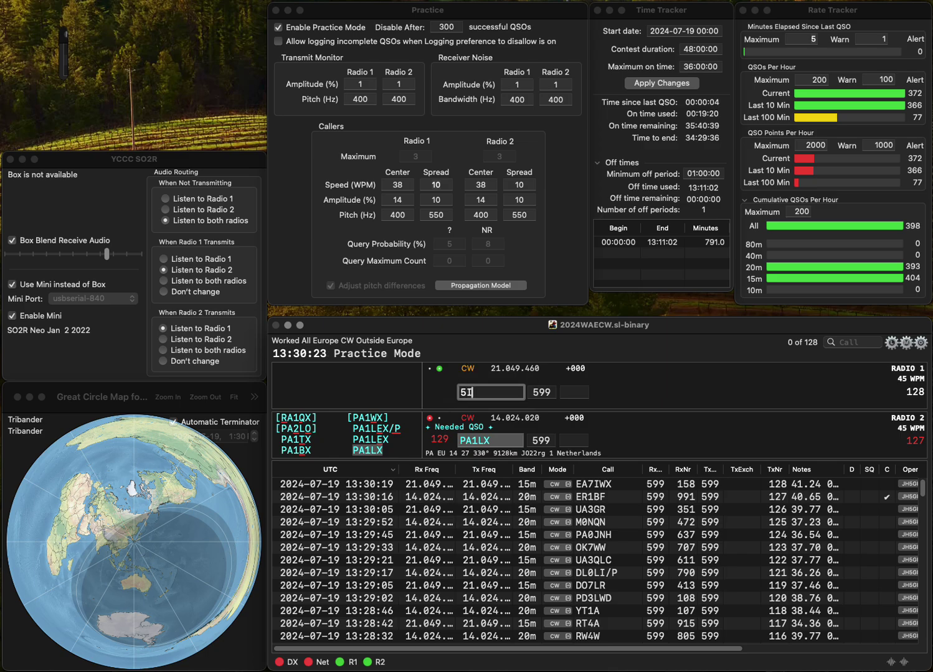
pyautogui.click(573, 440)
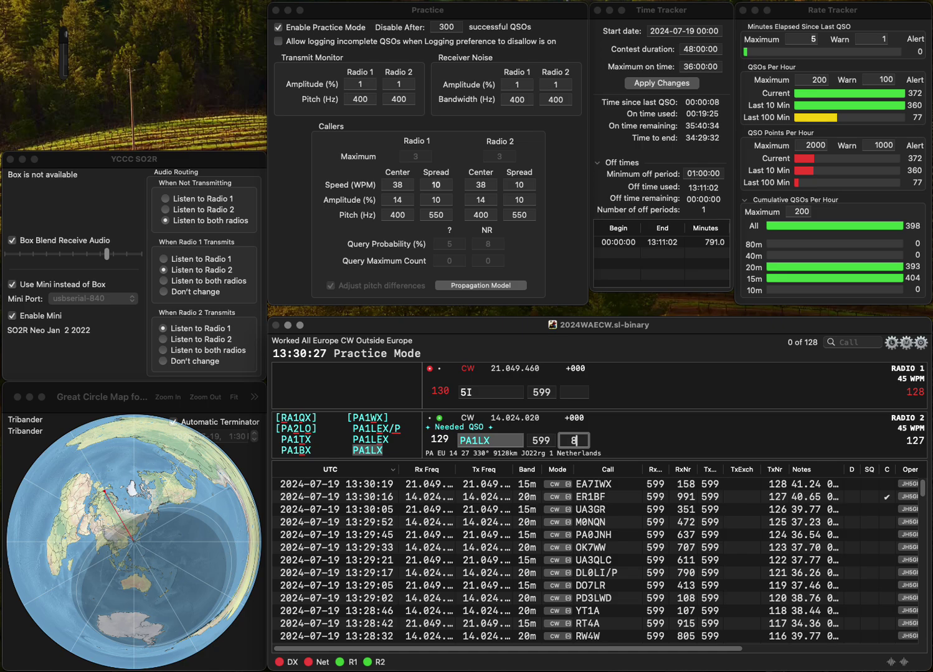
pyautogui.write('5')
pyautogui.write('2')
pyautogui.press('Return')
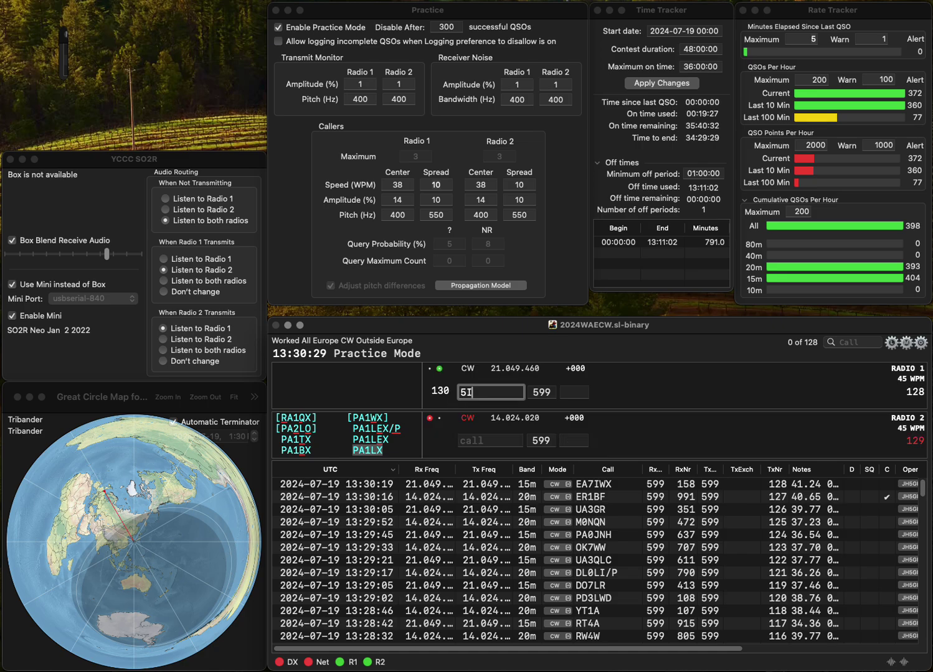
# Step: Complete the Radio 1 call as HG5I and enter PD4PT on Radio 2, sending the exchange to each
pyautogui.write('HG5I')
pyautogui.press('Return')
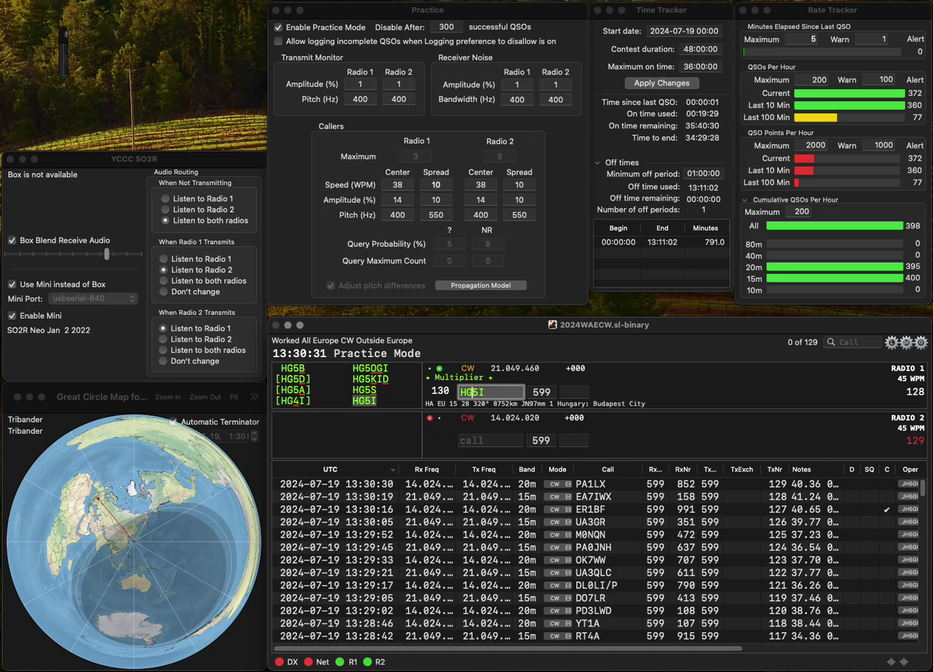
pyautogui.write('PD')
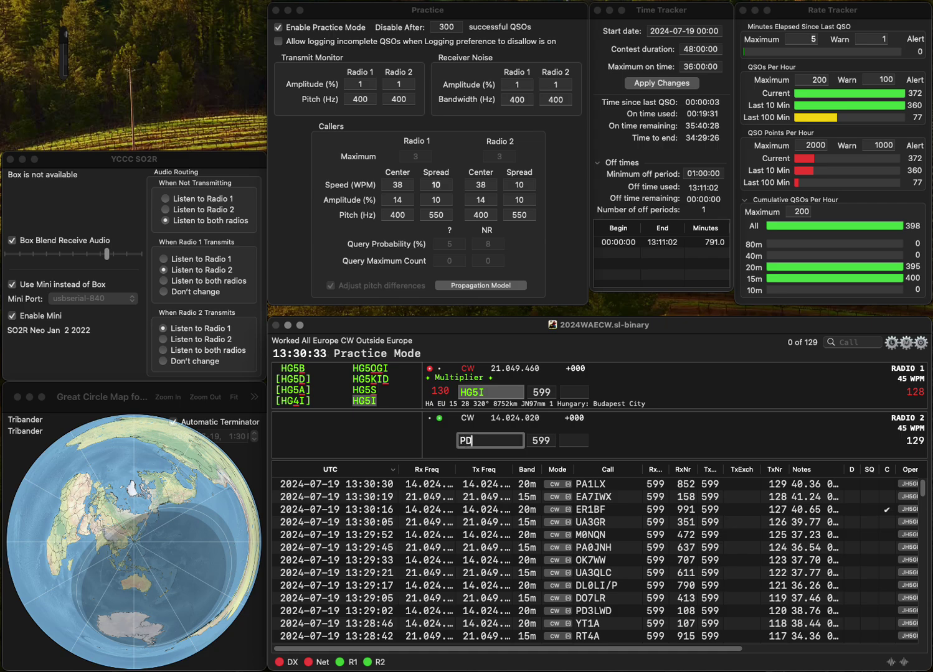
pyautogui.write('4PT')
pyautogui.press('Return')
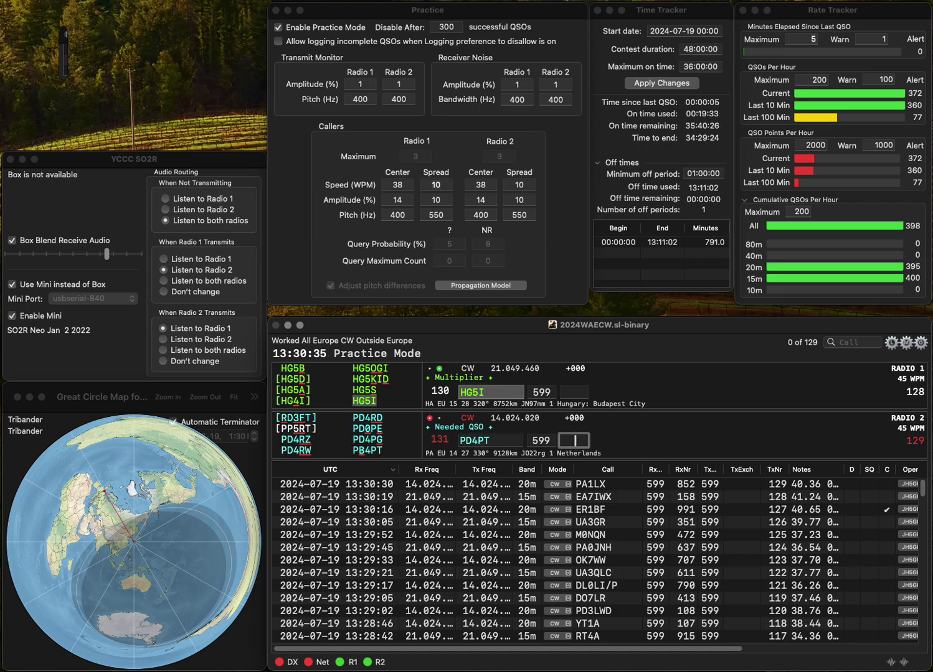
# Step: Log HG5I on Radio 1 with received number 31
pyautogui.write('3')
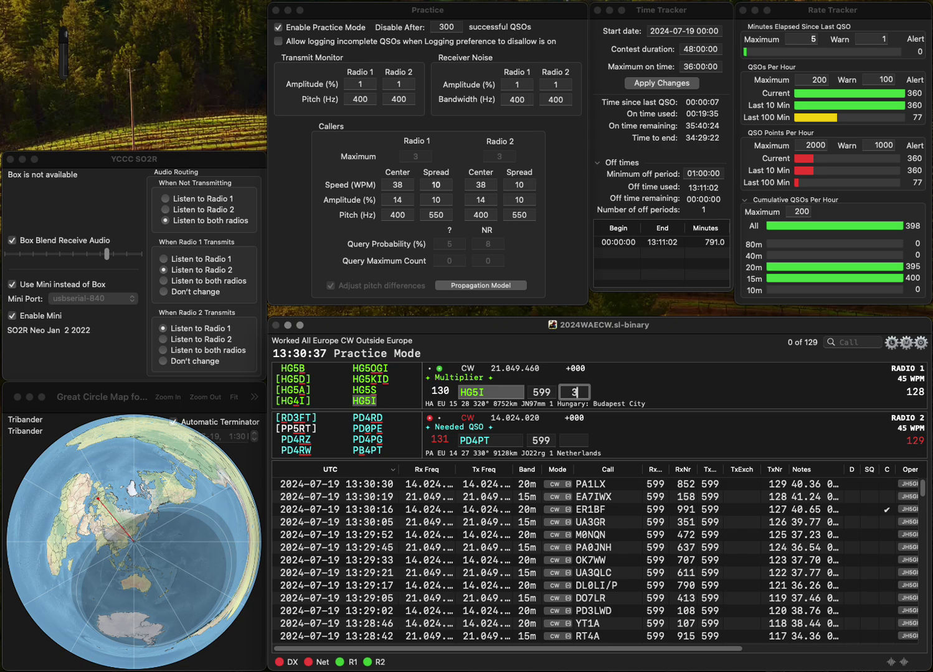
pyautogui.write('1')
pyautogui.press('Return')
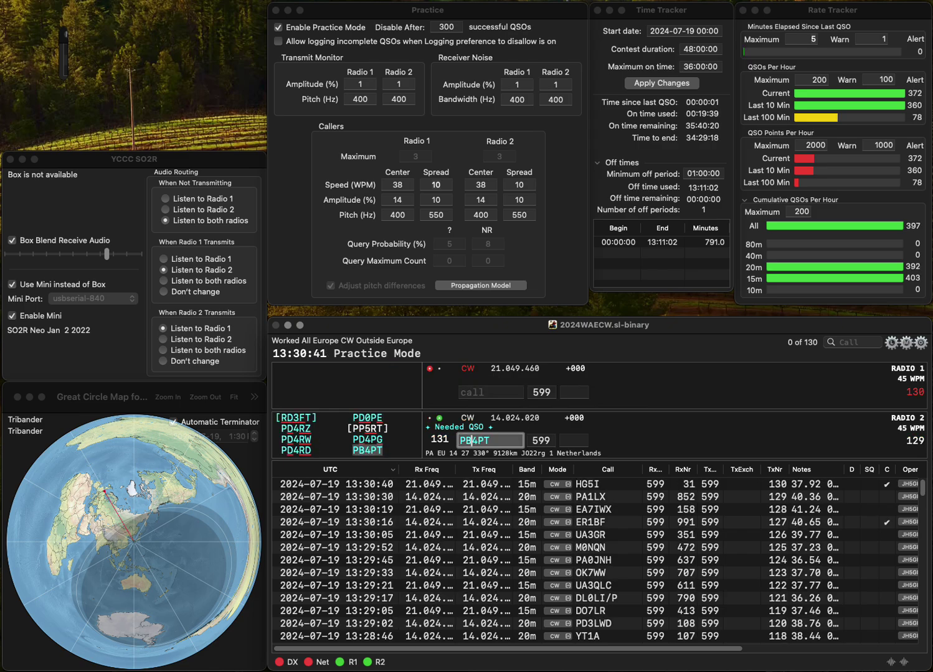
pyautogui.press('Return')
pyautogui.write('WM0D')
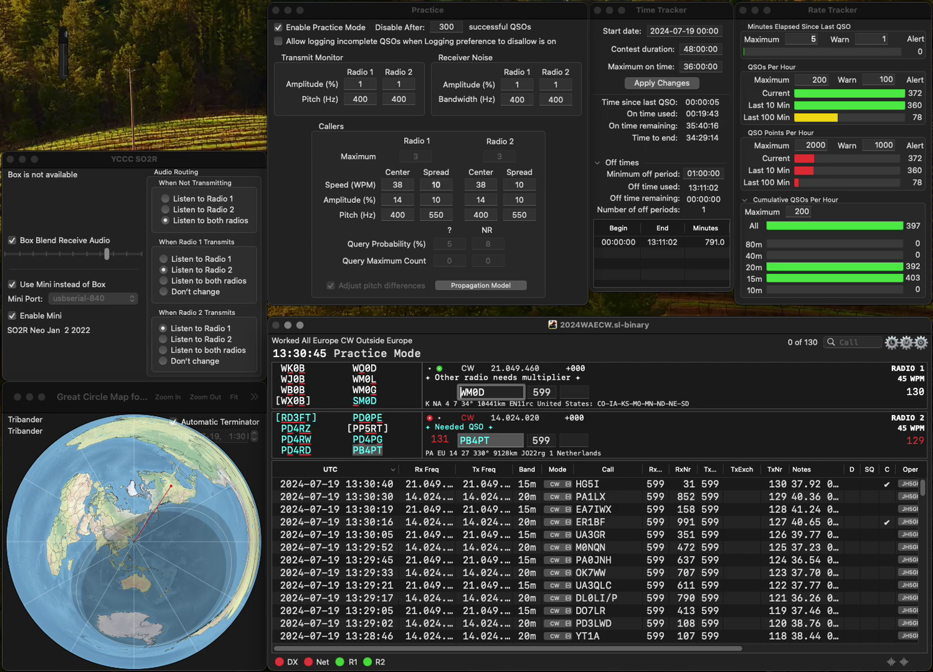
pyautogui.hotkey('ctrl', 'a')
pyautogui.press('Delete')
pyautogui.press('Return')
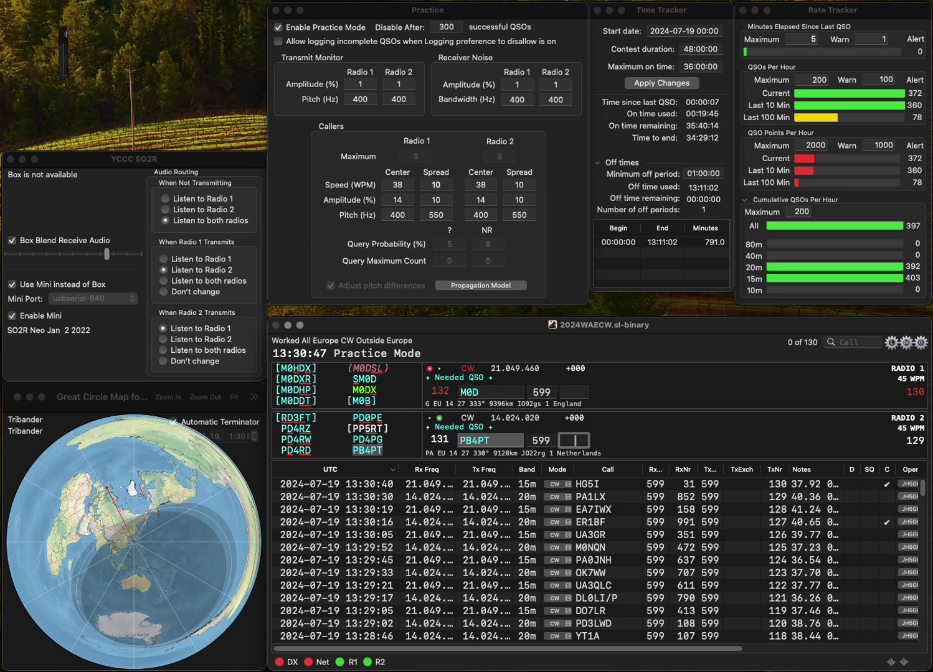
pyautogui.write('959')
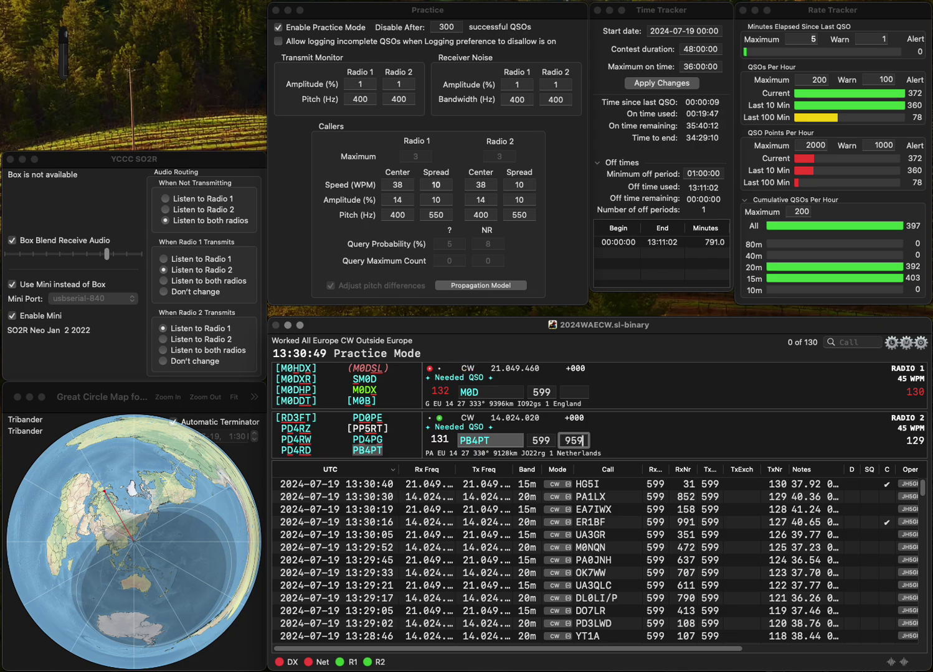
pyautogui.press('Return')
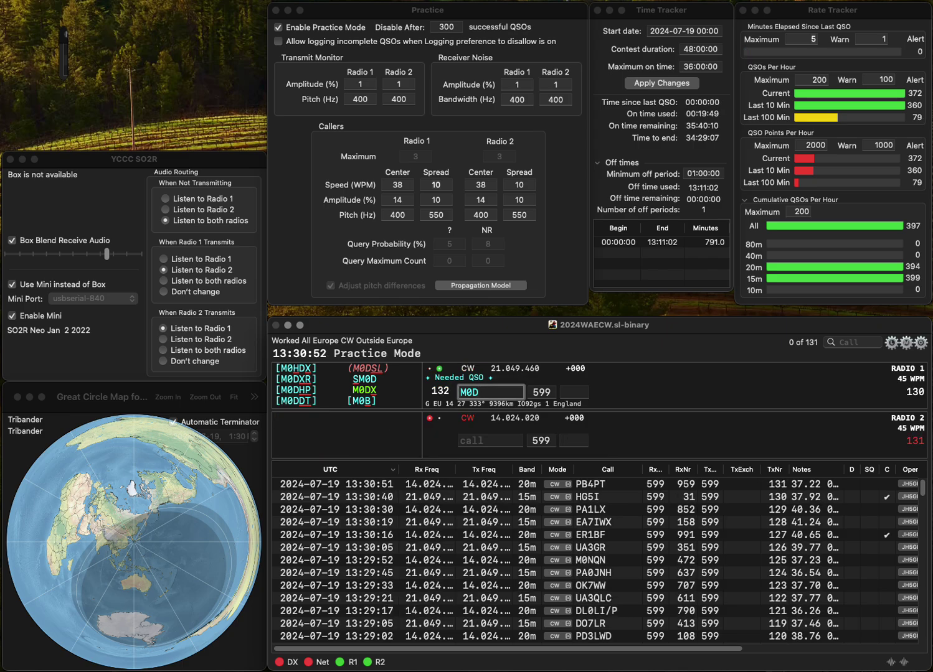
pyautogui.press('BackSpace')
pyautogui.write('BNH')
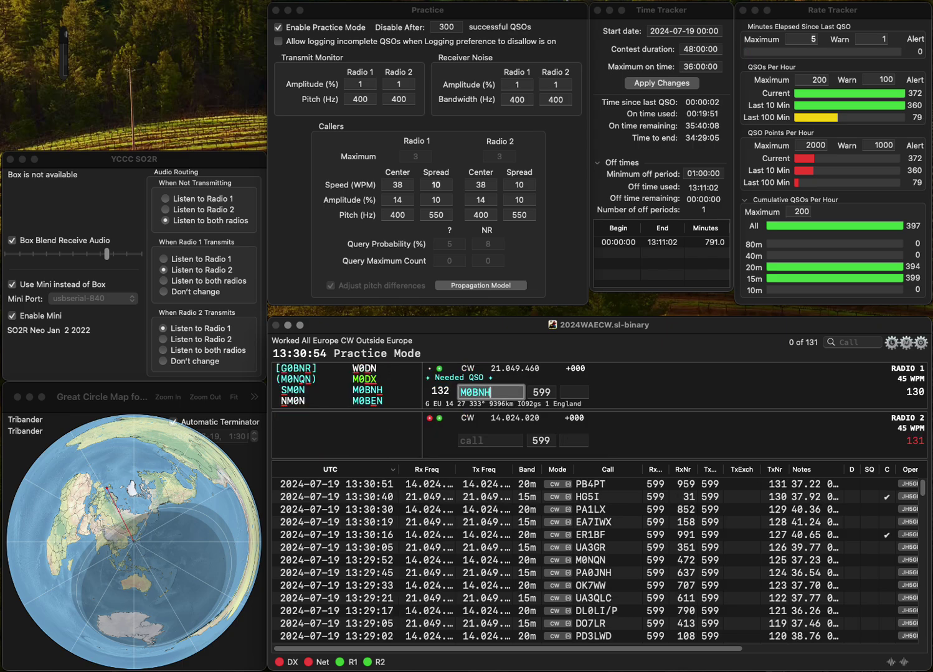
pyautogui.press('Return')
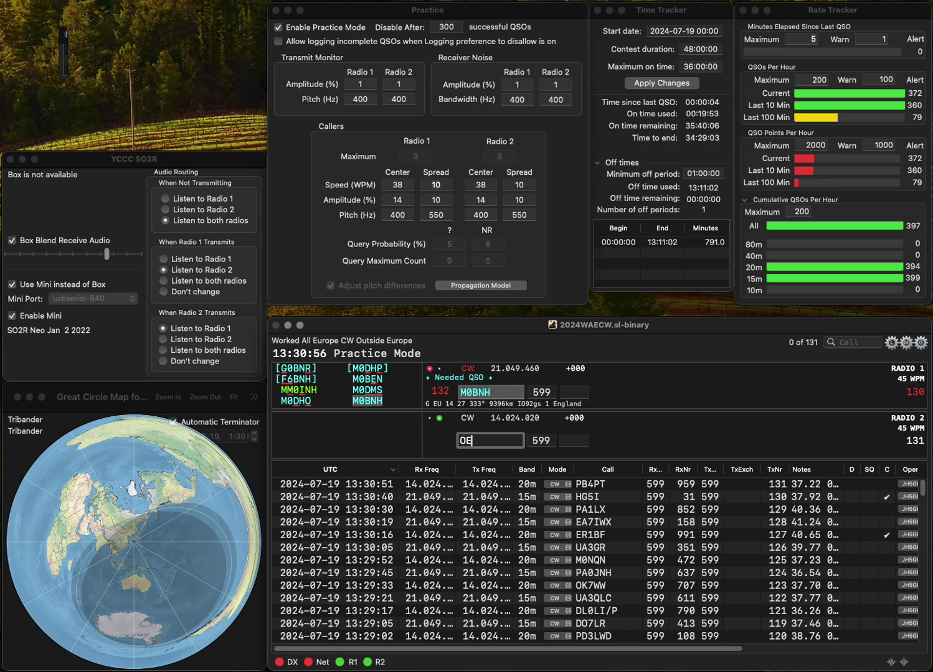
# Step: Send the exchange to OE8ACT on Radio 2 and log M0BNH on Radio 1 with received number 611
pyautogui.write('8ACT')
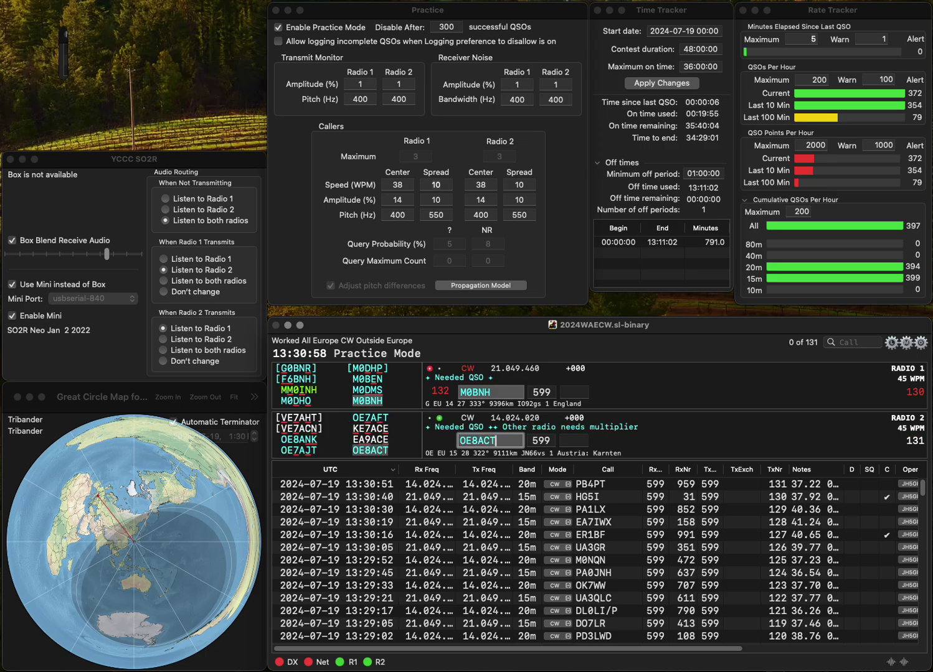
pyautogui.press('Return')
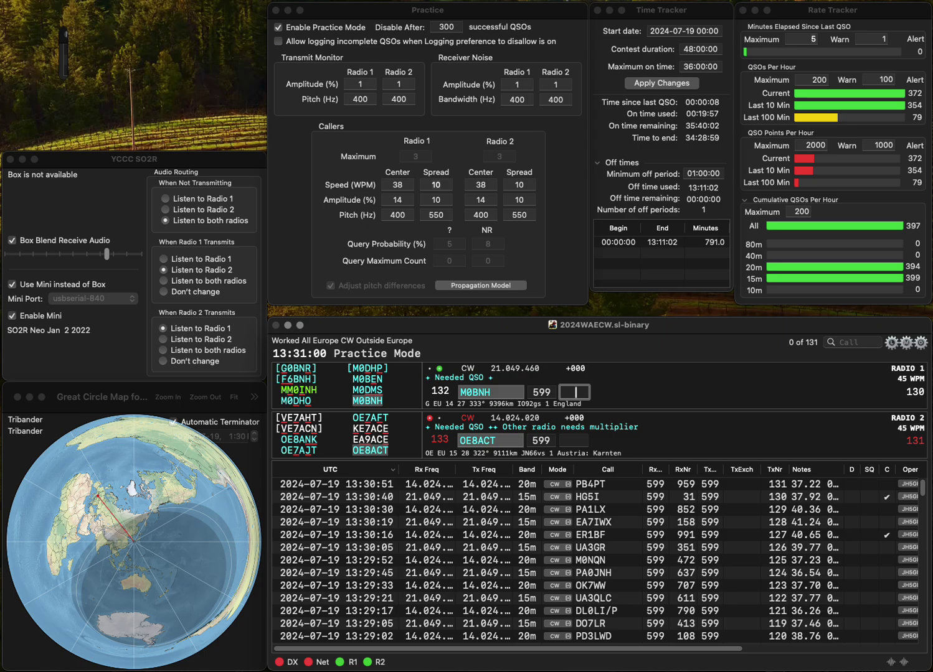
pyautogui.write('611')
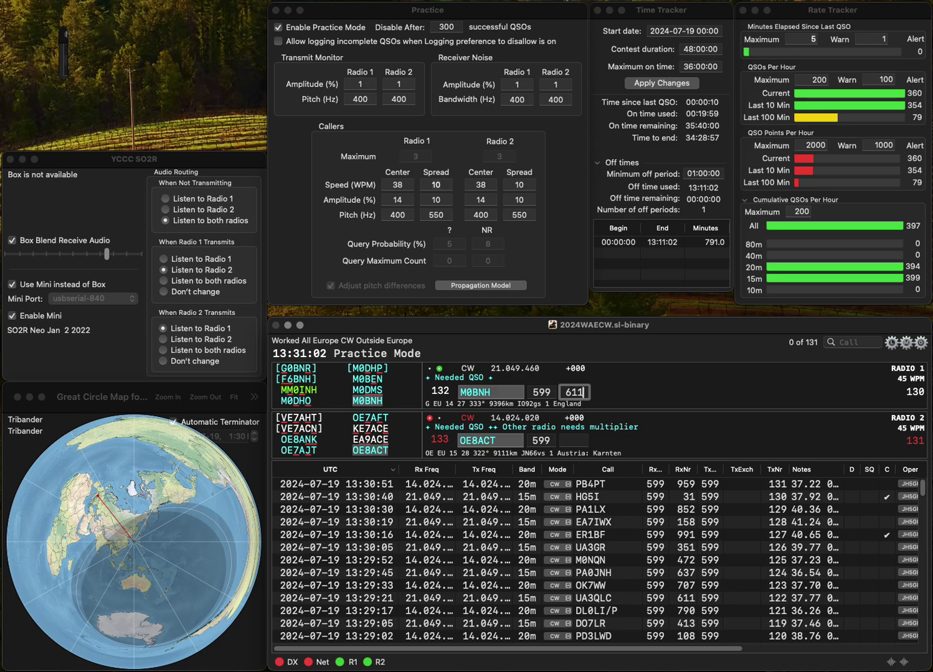
pyautogui.press('Return')
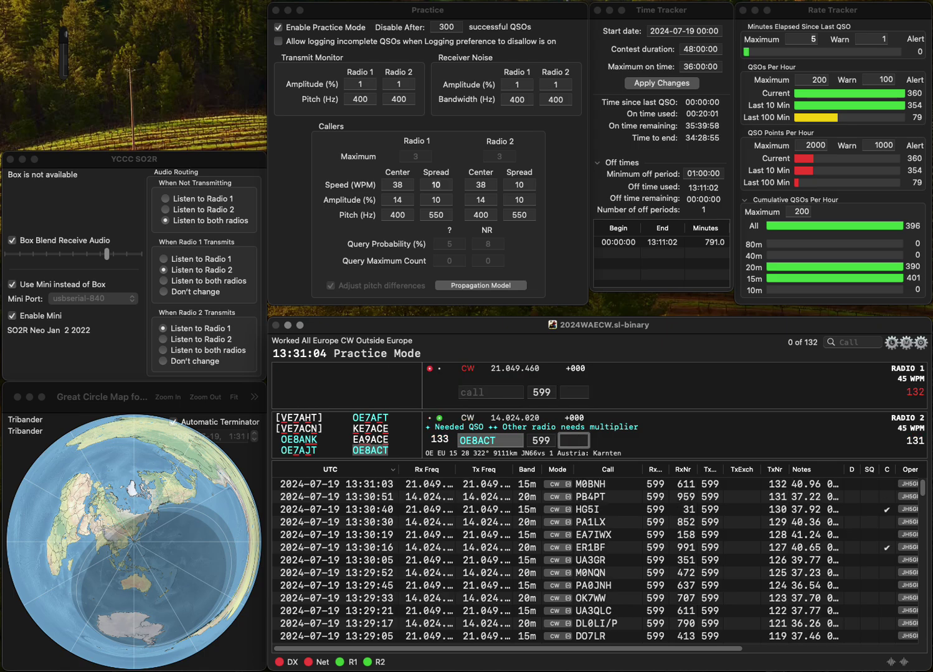
pyautogui.write('767')
pyautogui.press('Return')
pyautogui.write('R3KCW')
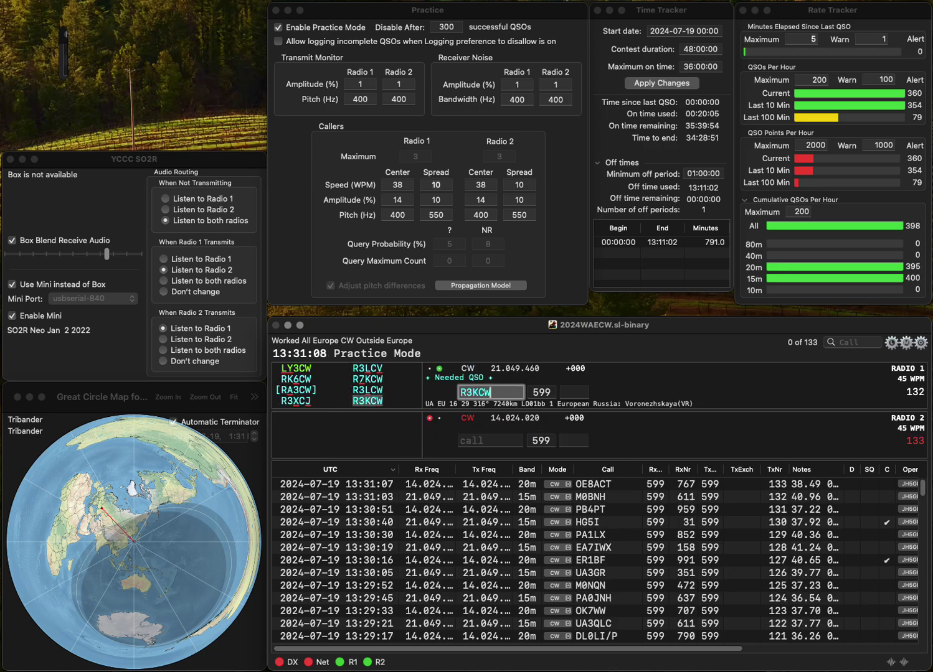
pyautogui.press('Return')
pyautogui.write('S')
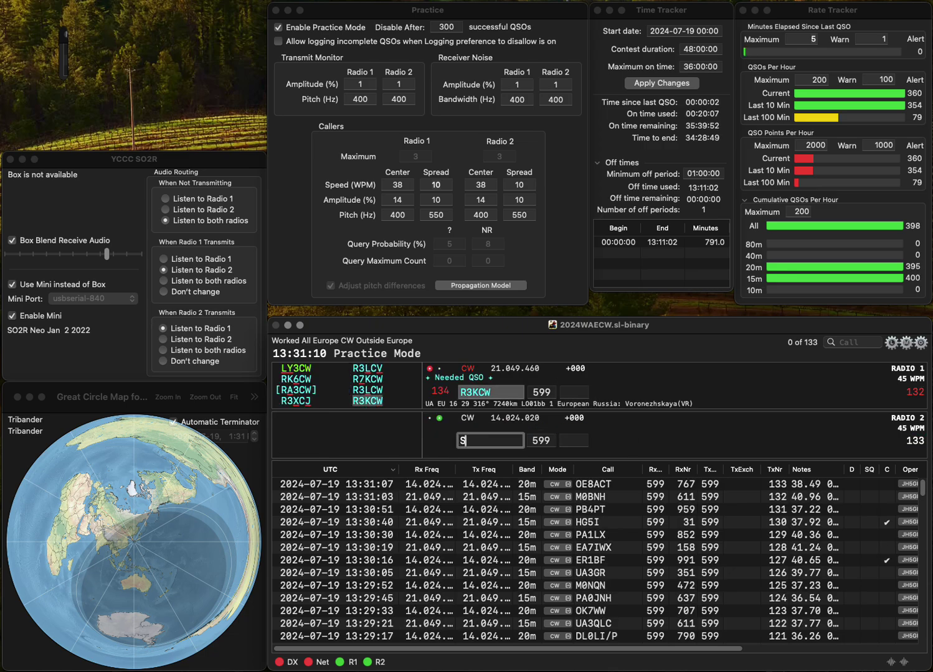
pyautogui.write('P3DFB')
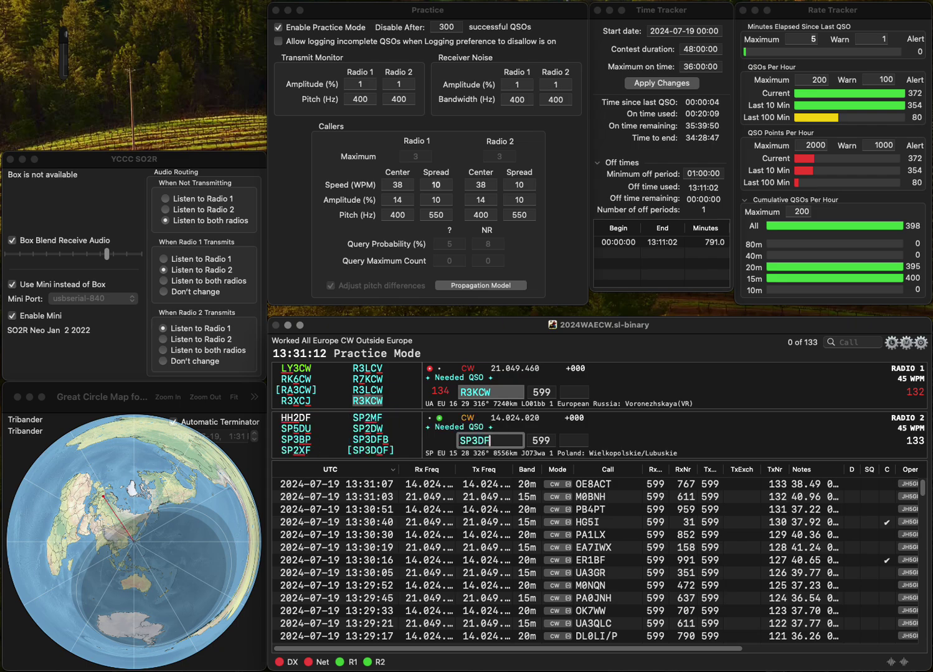
pyautogui.press('Return')
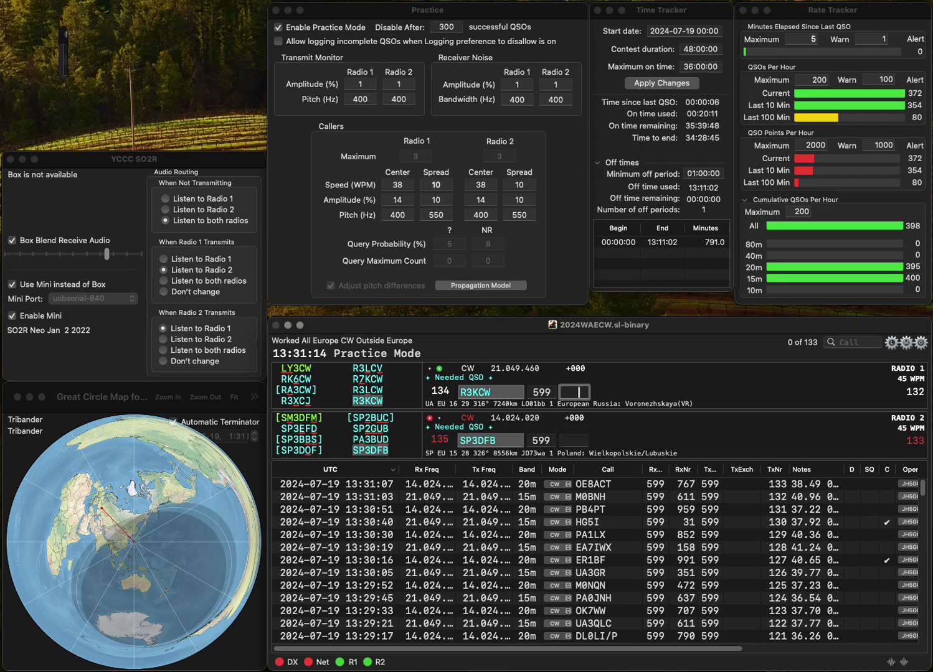
pyautogui.write('21')
pyautogui.press('Return')
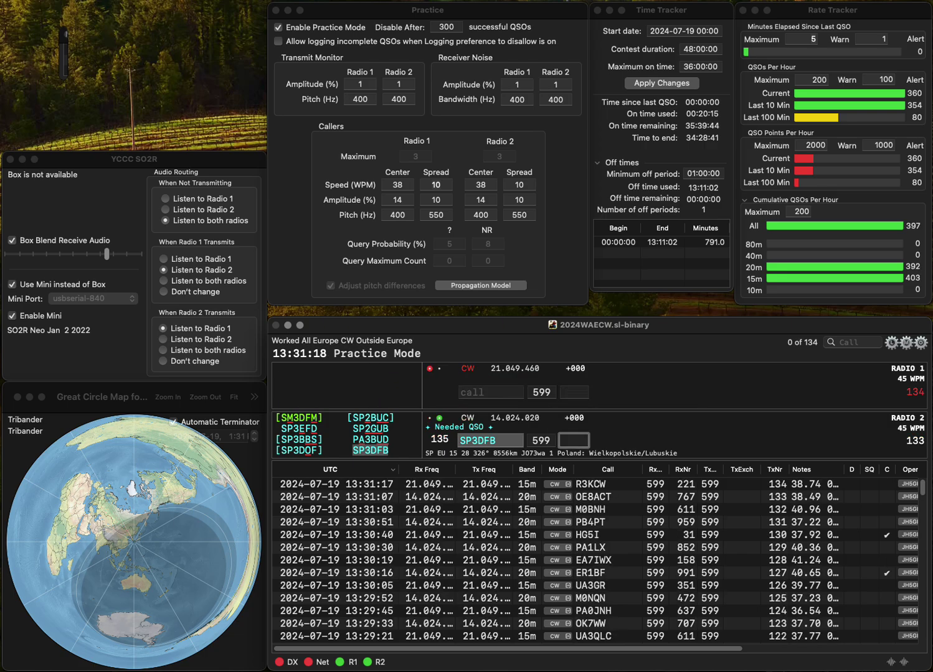
pyautogui.write('202')
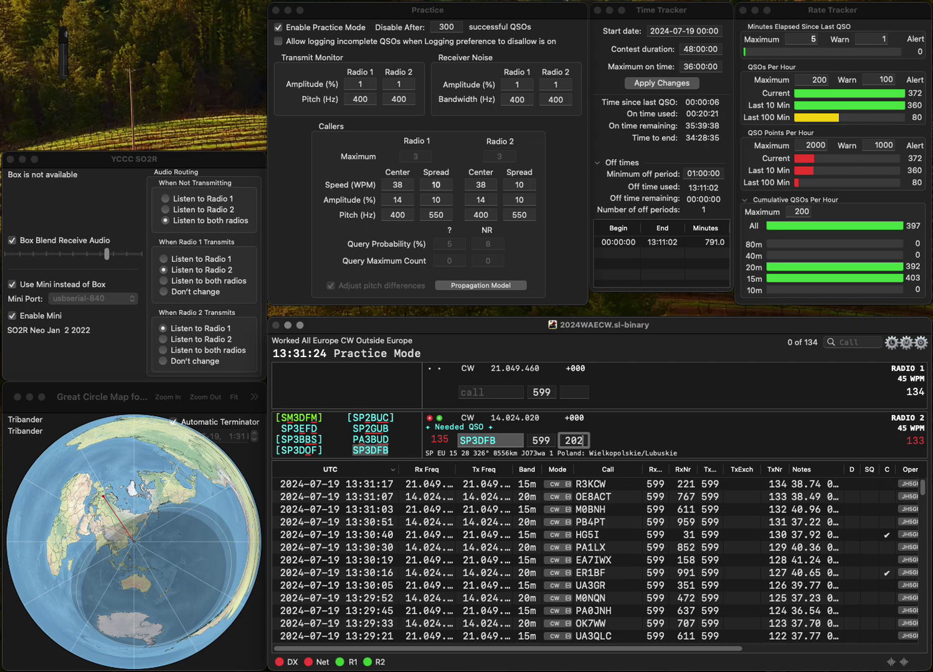
pyautogui.press('Return')
pyautogui.write('EF6B')
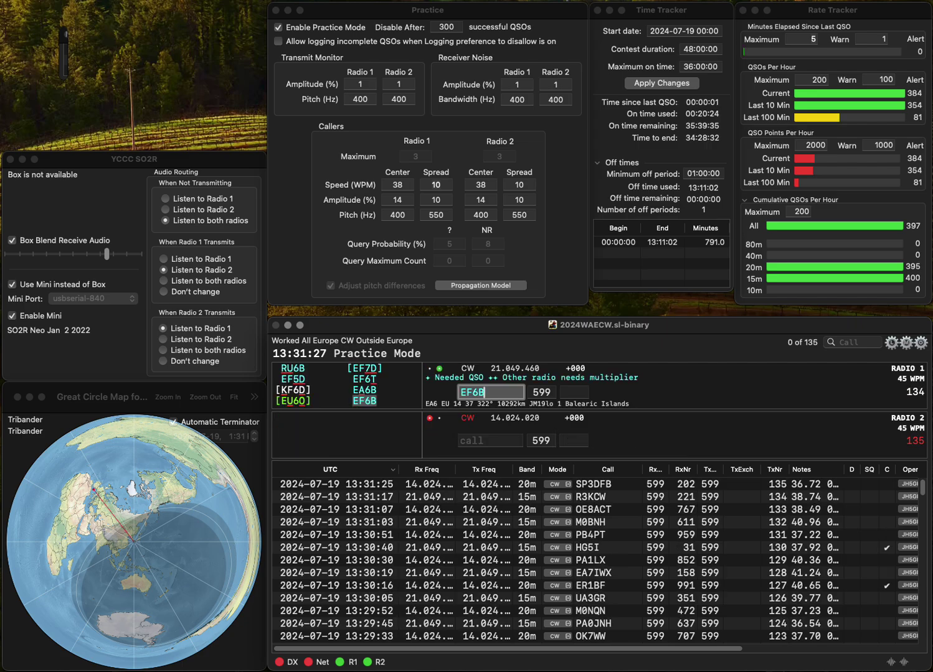
pyautogui.press('Return')
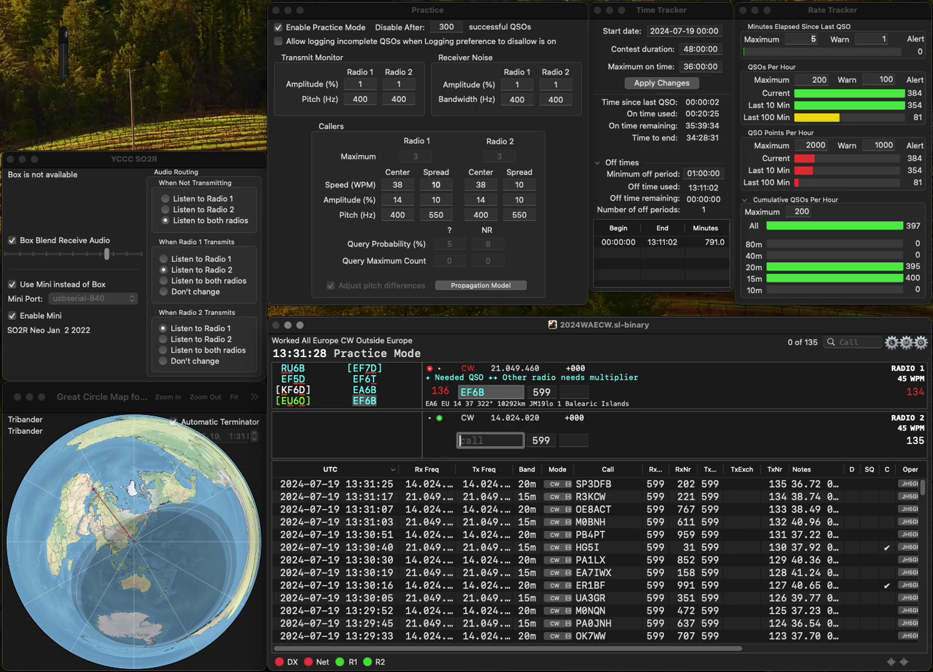
# Step: Send the exchange to R8FF/P on Radio 2 and log EF6B on Radio 1 with received number 500
pyautogui.write('R8FF')
pyautogui.write('/P')
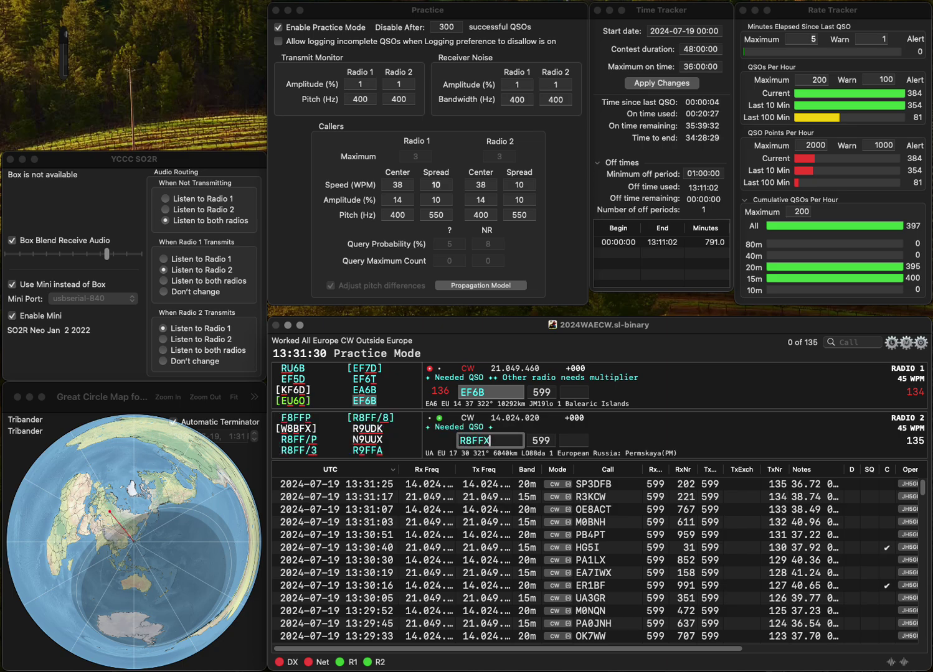
pyautogui.press('Return')
pyautogui.press('space')
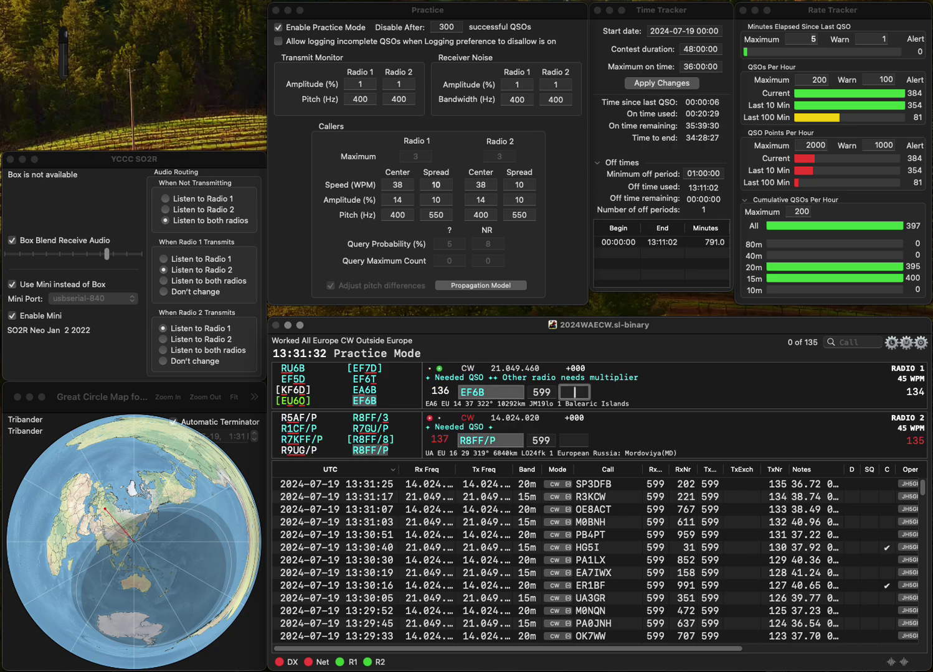
pyautogui.write('500')
pyautogui.press('Return')
pyautogui.press('space')
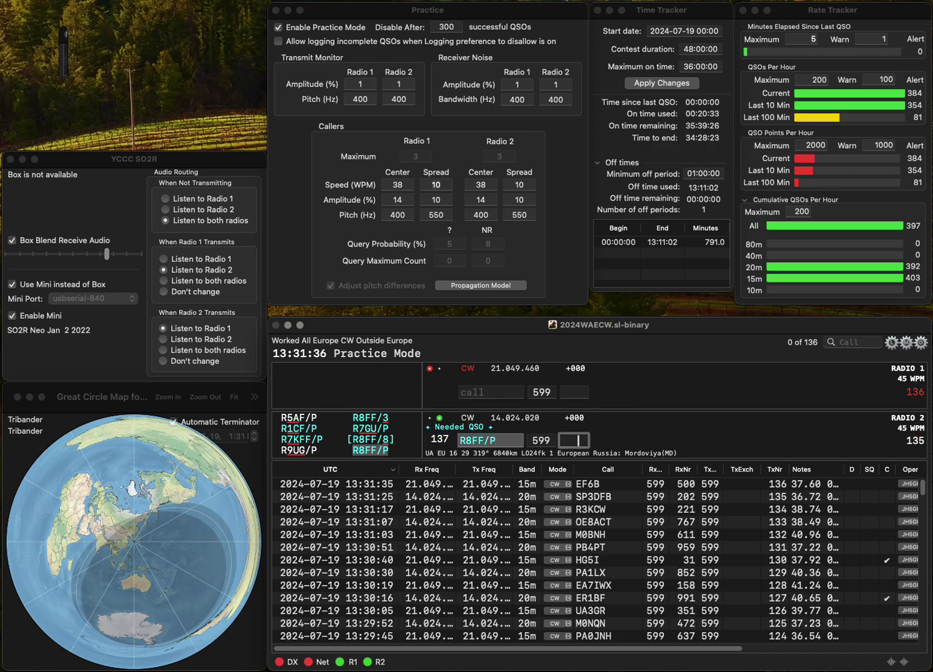
# Step: Log R8FF/P on Radio 2 with received number 317 and send the exchange to R3UR on Radio 1
pyautogui.write('317')
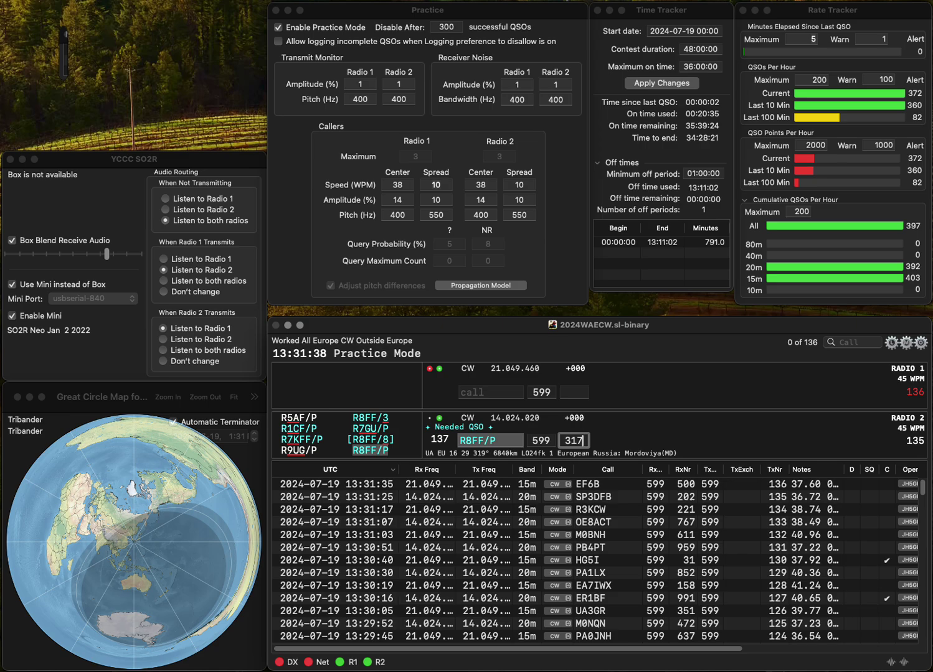
pyautogui.press('Return')
pyautogui.write('R3')
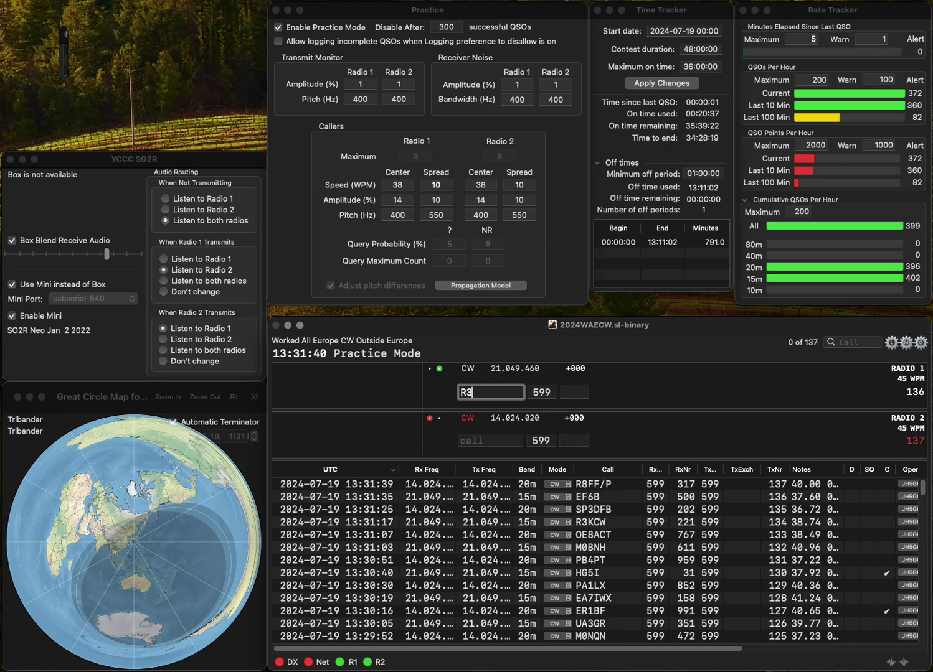
pyautogui.write('UR')
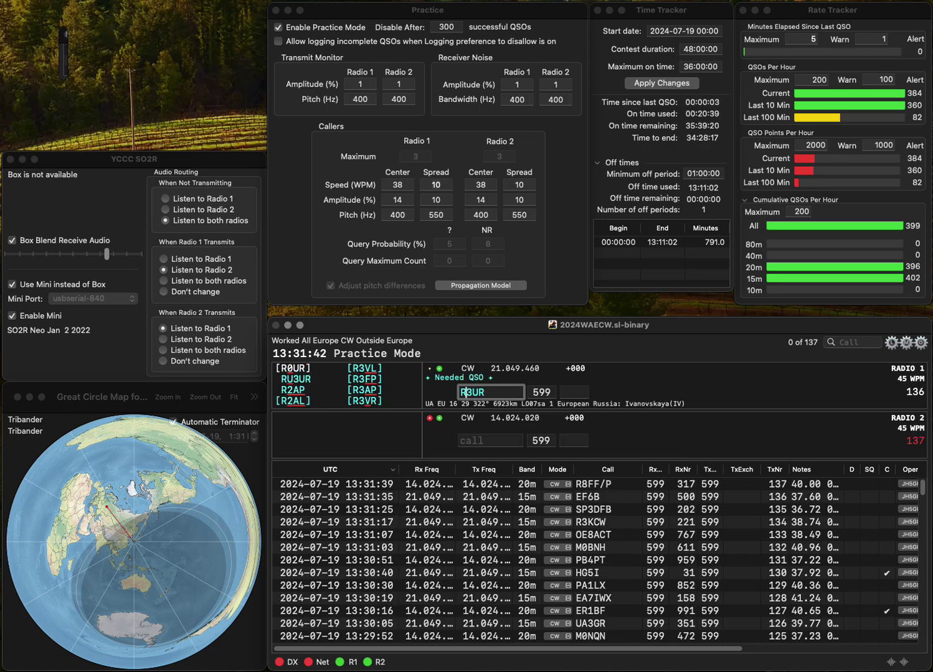
pyautogui.press('Return')
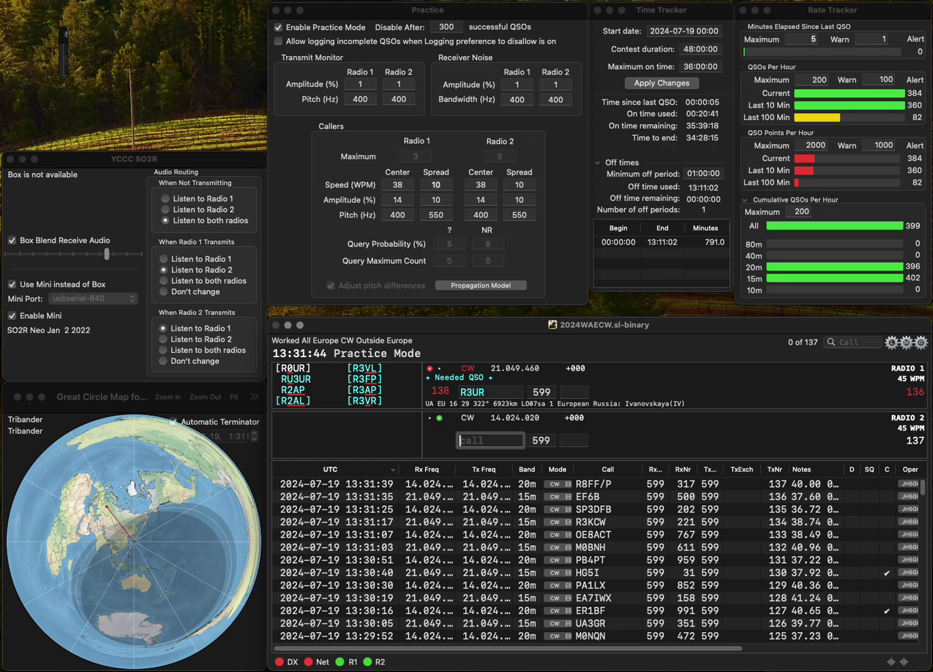
pyautogui.write('E3')
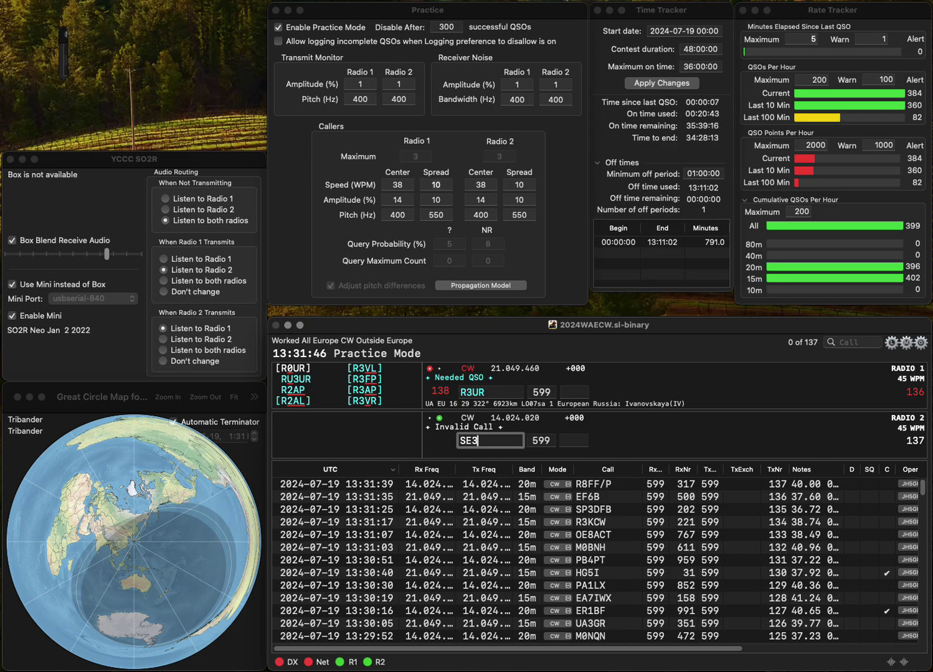
pyautogui.press('Right')
pyautogui.write('A/P')
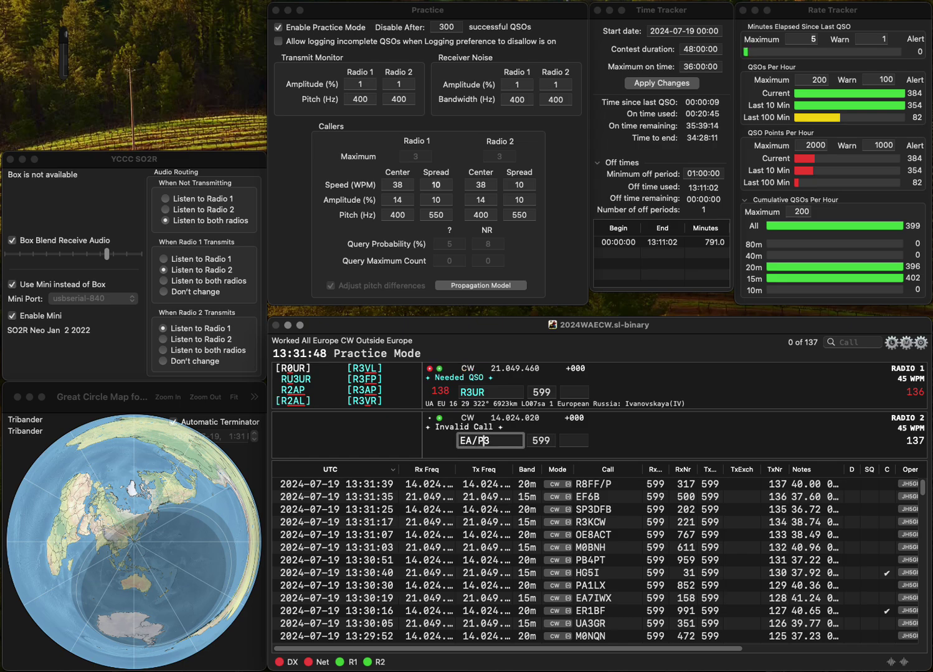
pyautogui.press('`')
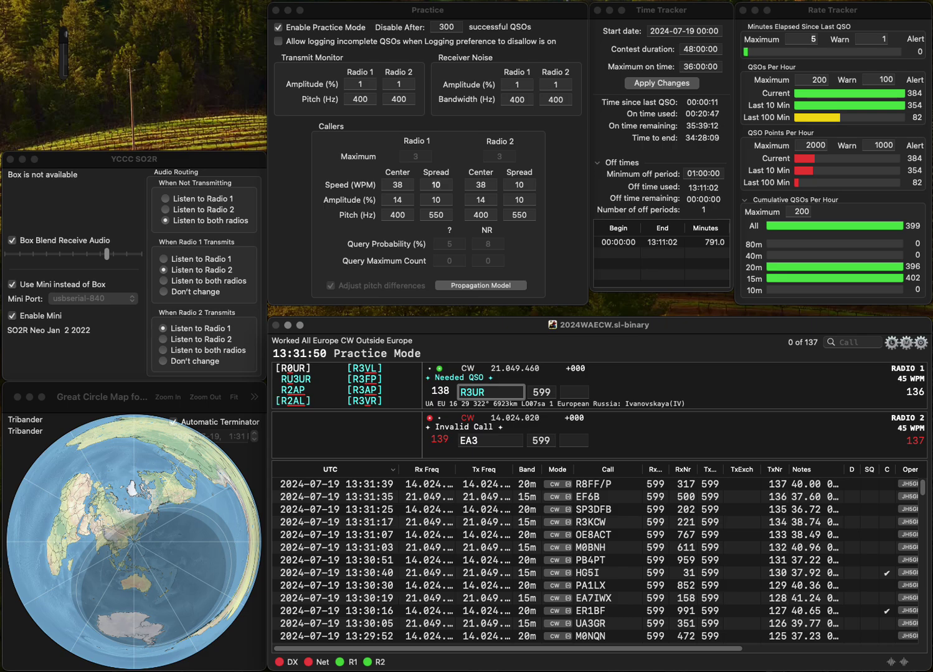
pyautogui.write('U')
pyautogui.press('`')
# Step: Complete the Radio 2 call as EA3HSD/P and send the exchange again
pyautogui.write('/P')
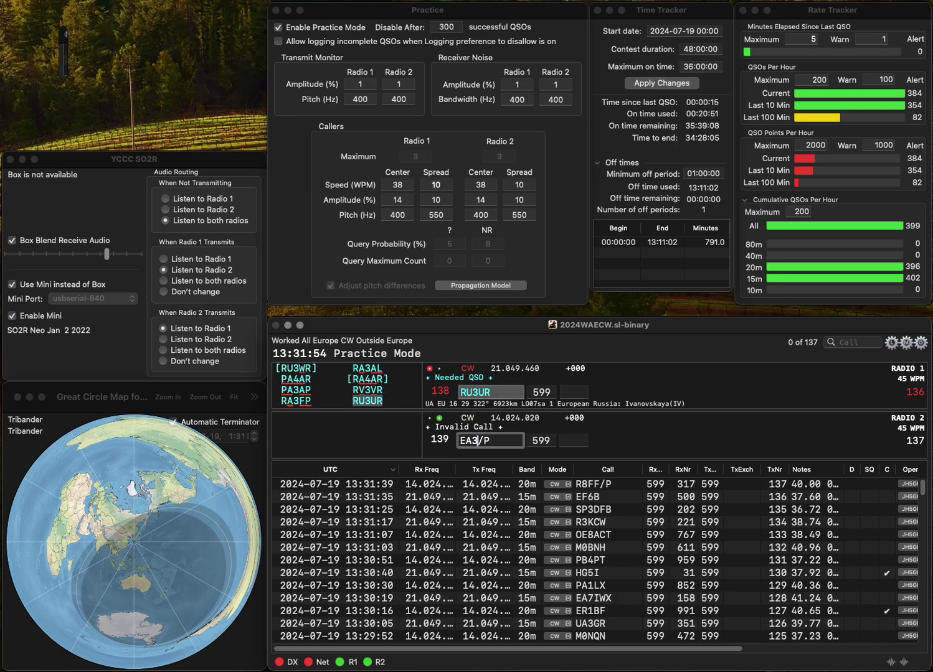
pyautogui.write('HH')
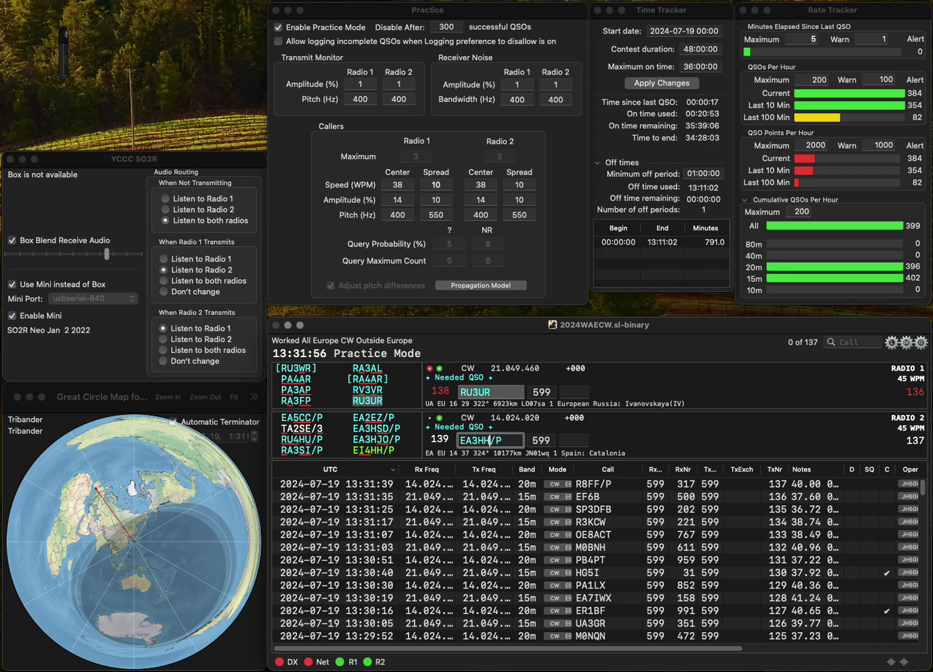
pyautogui.press('BackSpace')
pyautogui.write('SD')
pyautogui.press('Return')
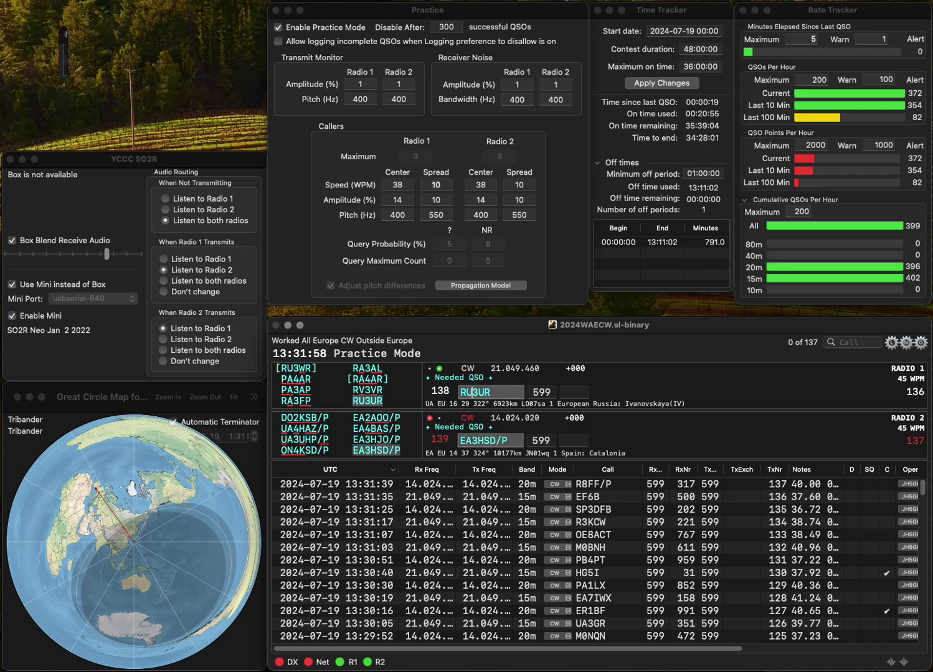
pyautogui.write('615')
pyautogui.press('Return')
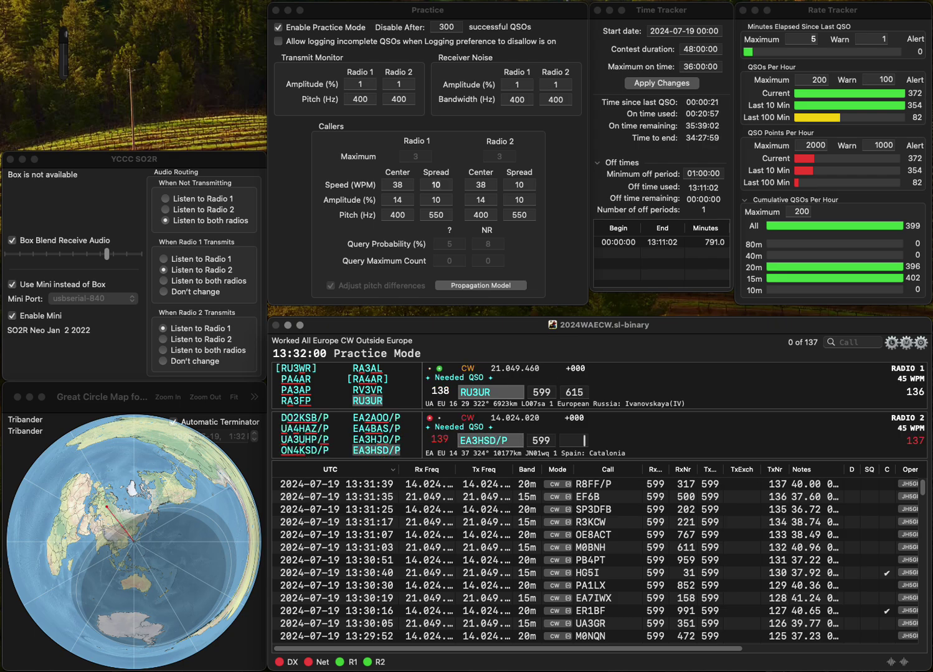
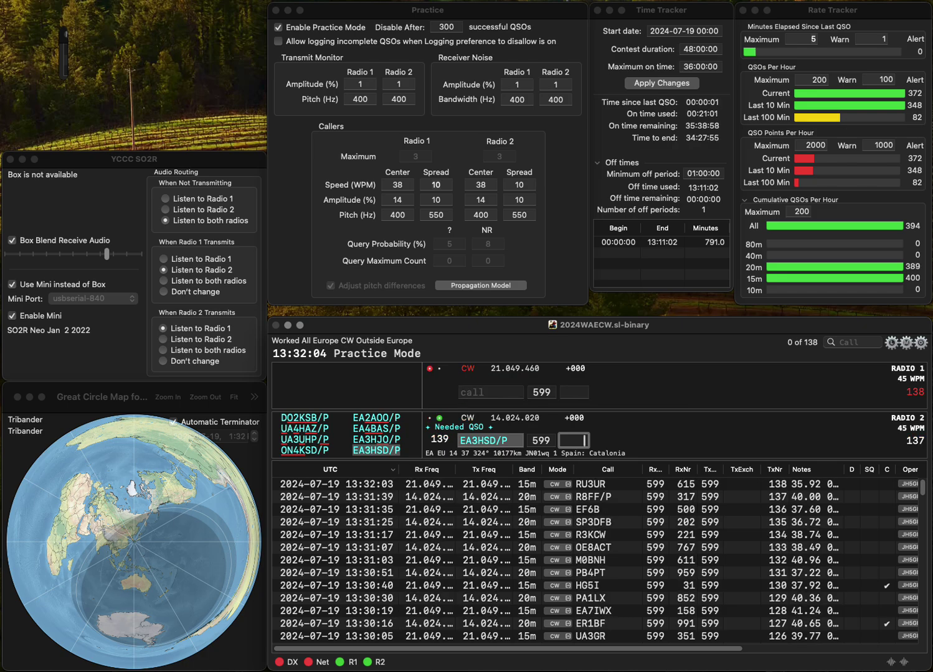
pyautogui.write('88')
pyautogui.press('Return')
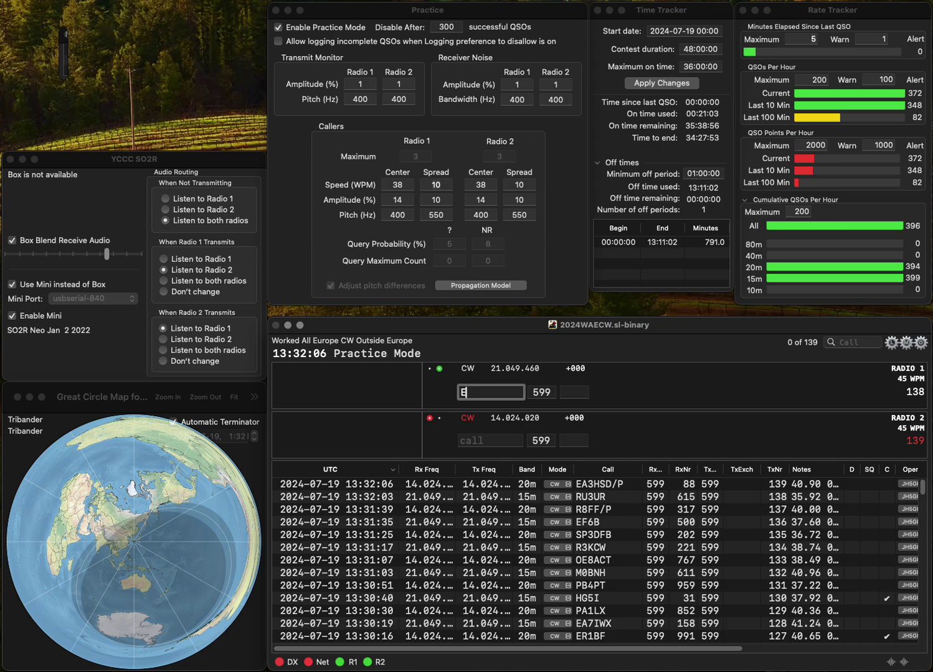
pyautogui.write('EA5JEB')
pyautogui.press('Return')
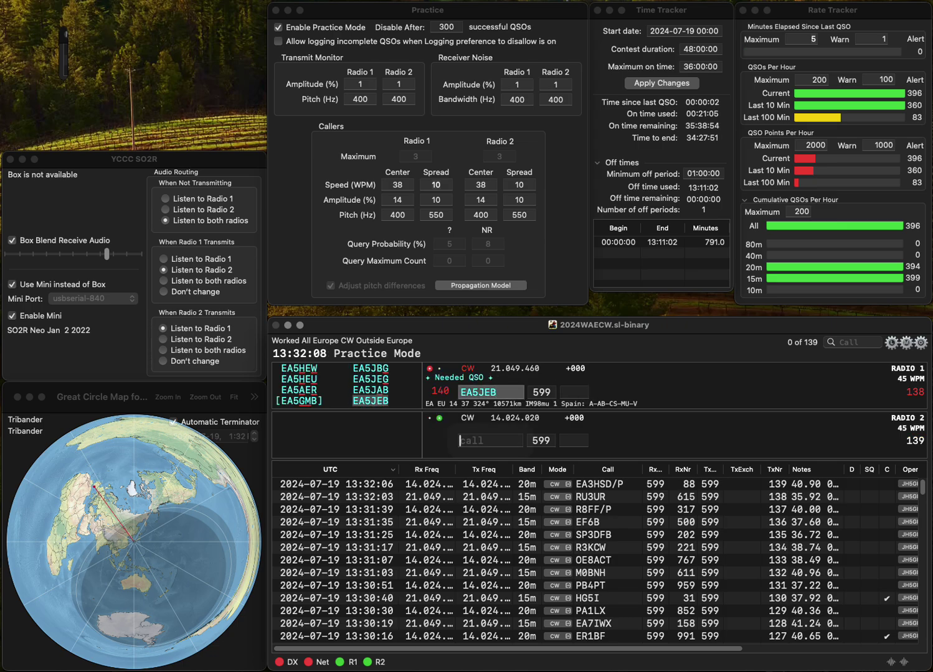
pyautogui.write('HB9IRF')
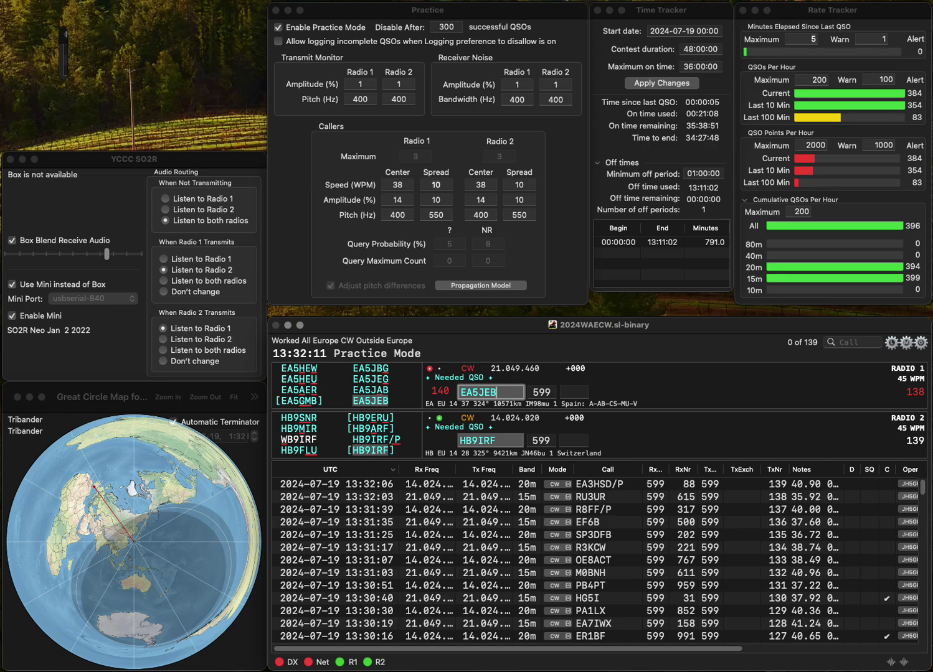
pyautogui.press('Return')
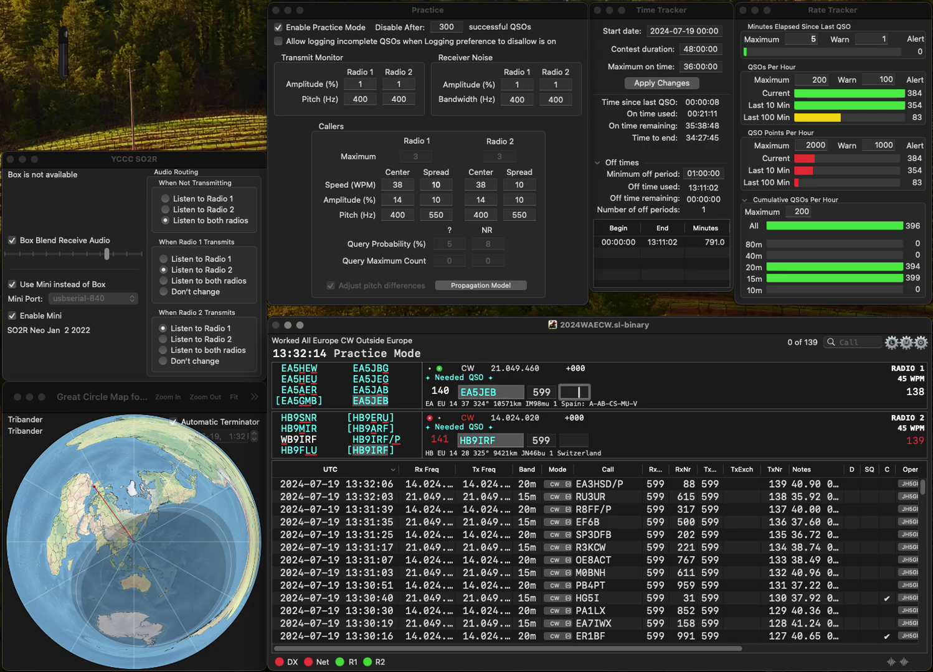
pyautogui.write('178')
pyautogui.press('Return')
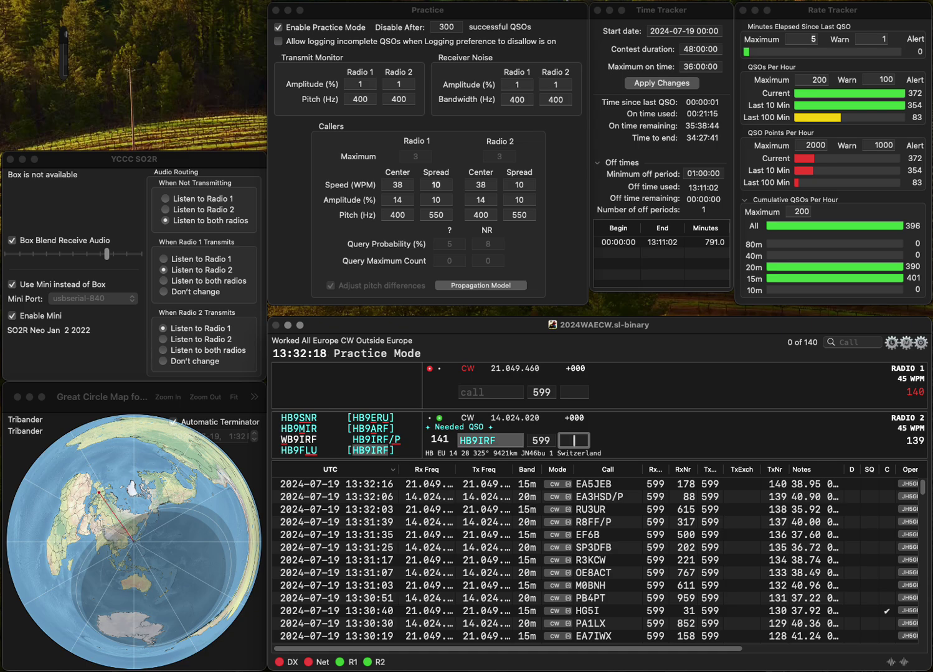
pyautogui.write('291')
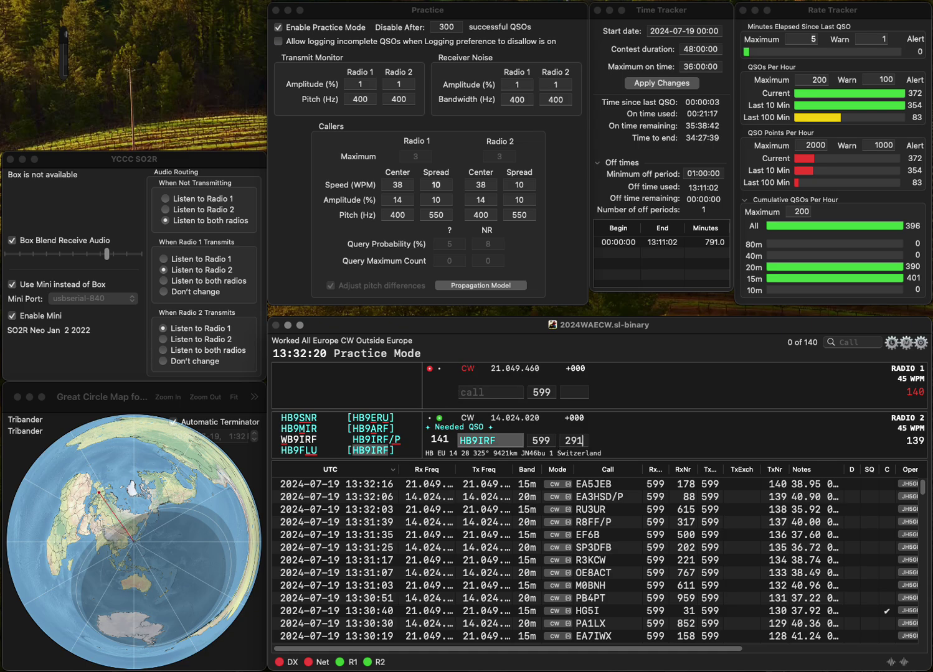
pyautogui.press('Return')
pyautogui.write('G6')
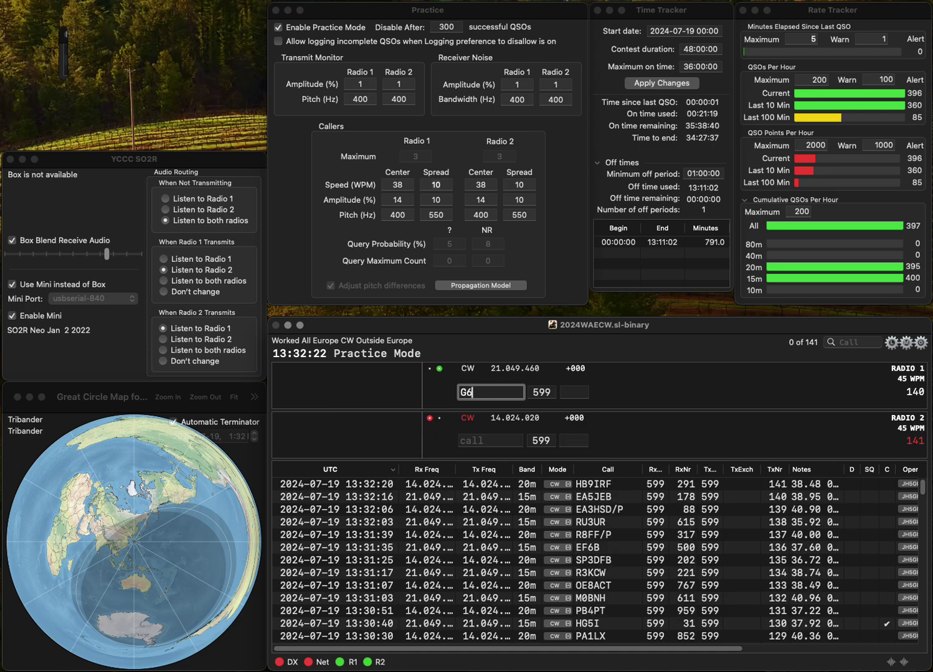
pyautogui.write('IVR/P')
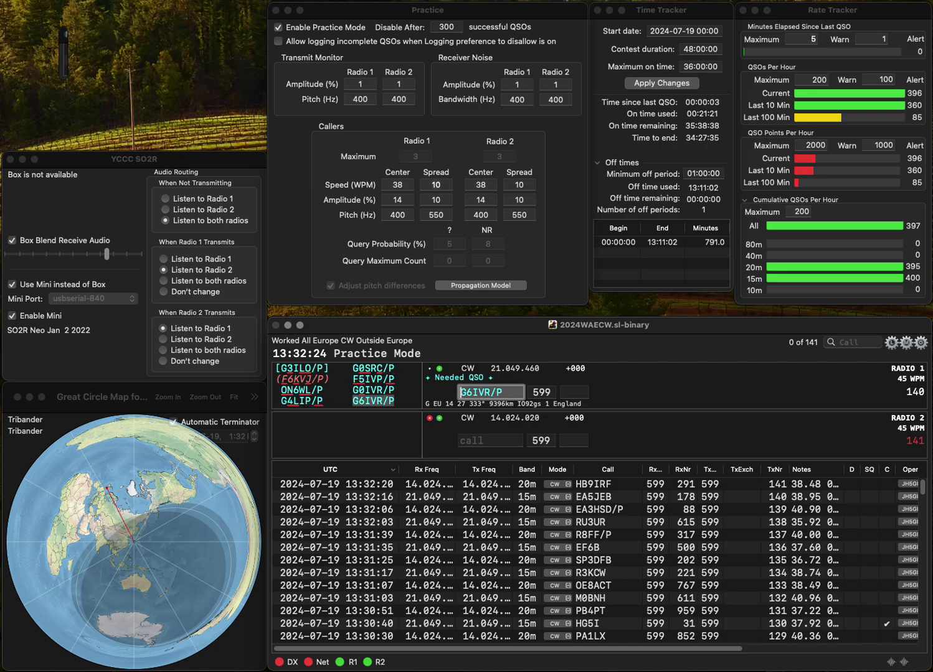
pyautogui.press('Return')
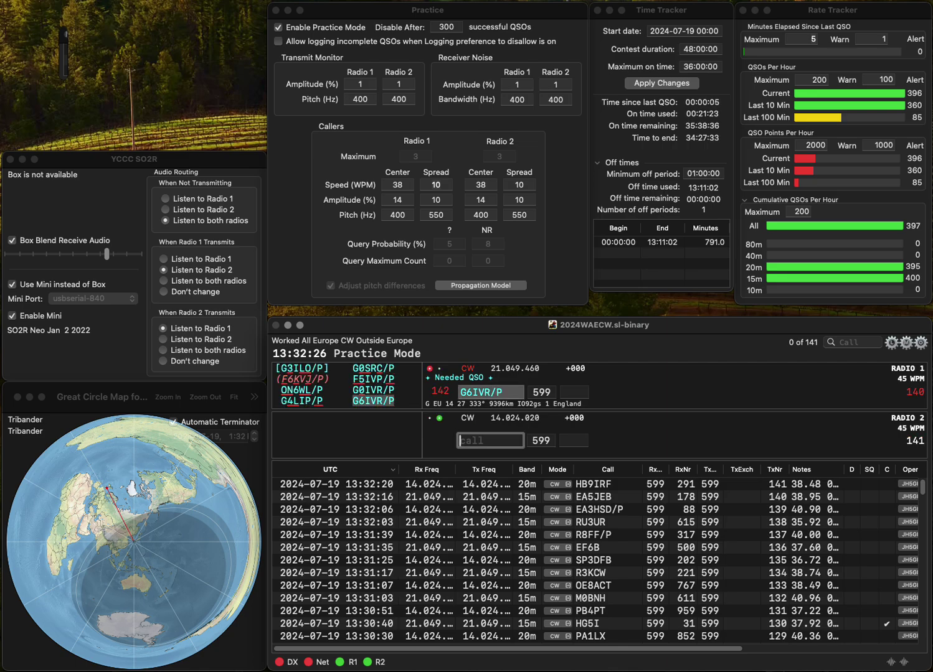
pyautogui.write('O')
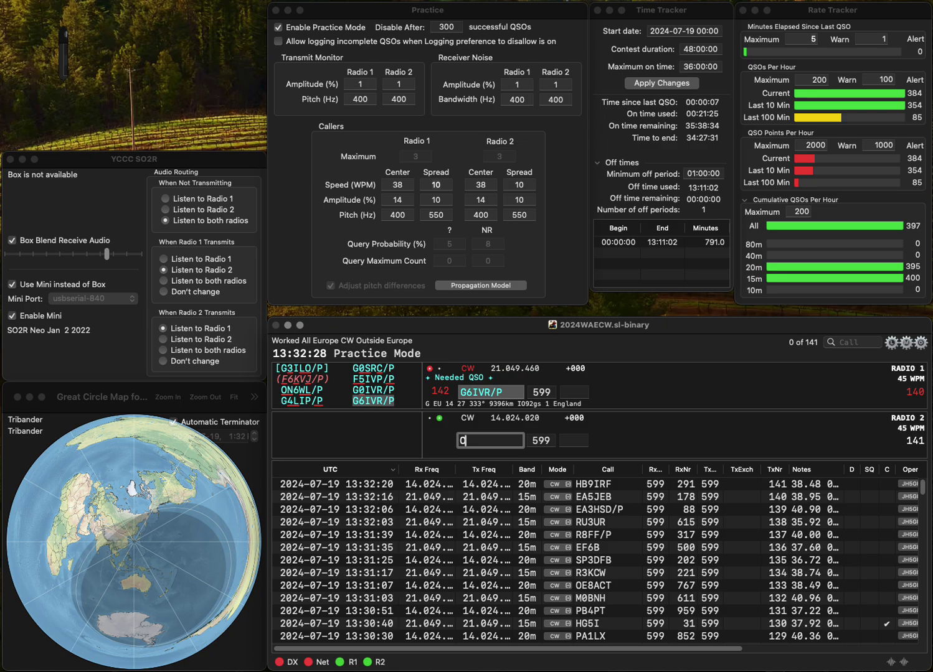
pyautogui.write('H1FFN')
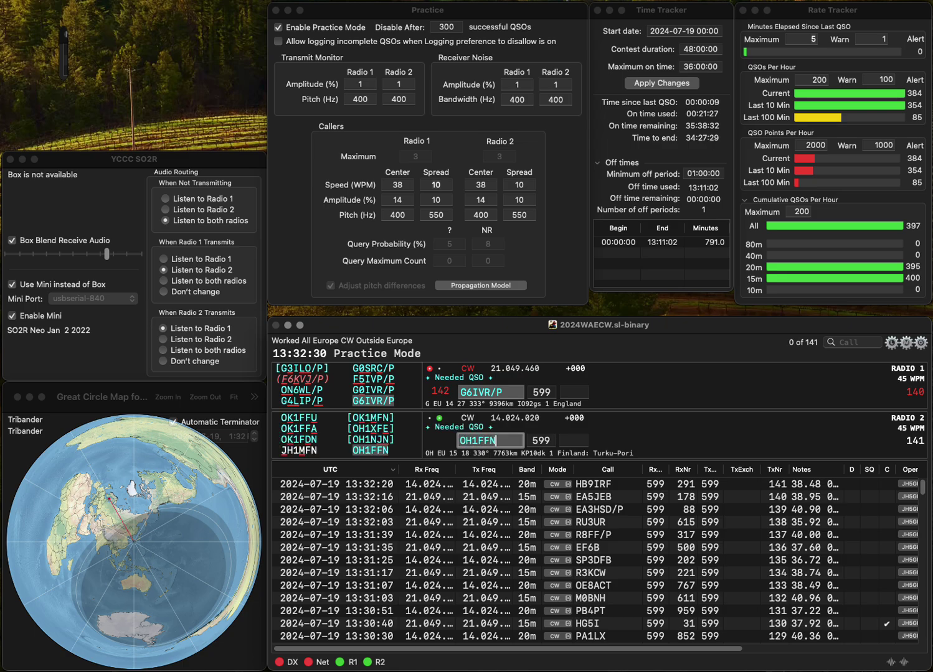
pyautogui.press('Return')
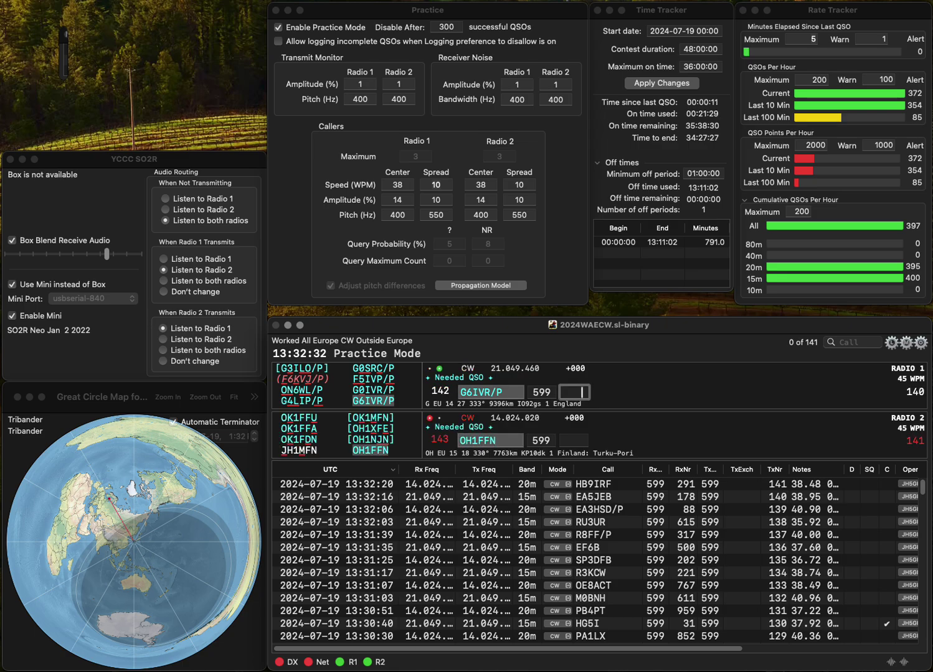
# Step: Log G6IVR/P on Radio 1 with received number 936 and OH1FFN on Radio 2 with received number 138
pyautogui.write('936')
pyautogui.press('Return')
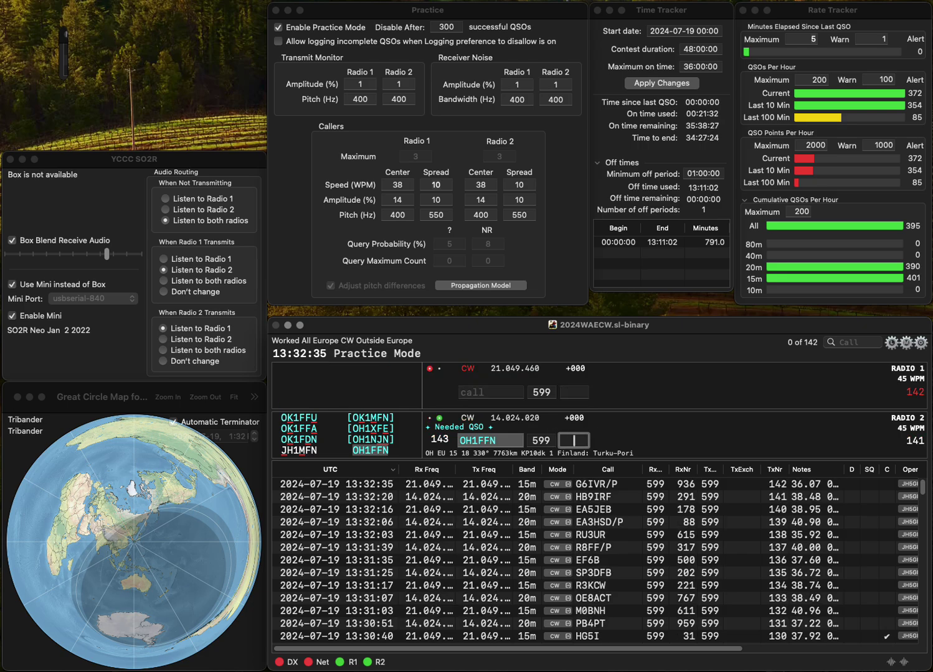
pyautogui.write('138')
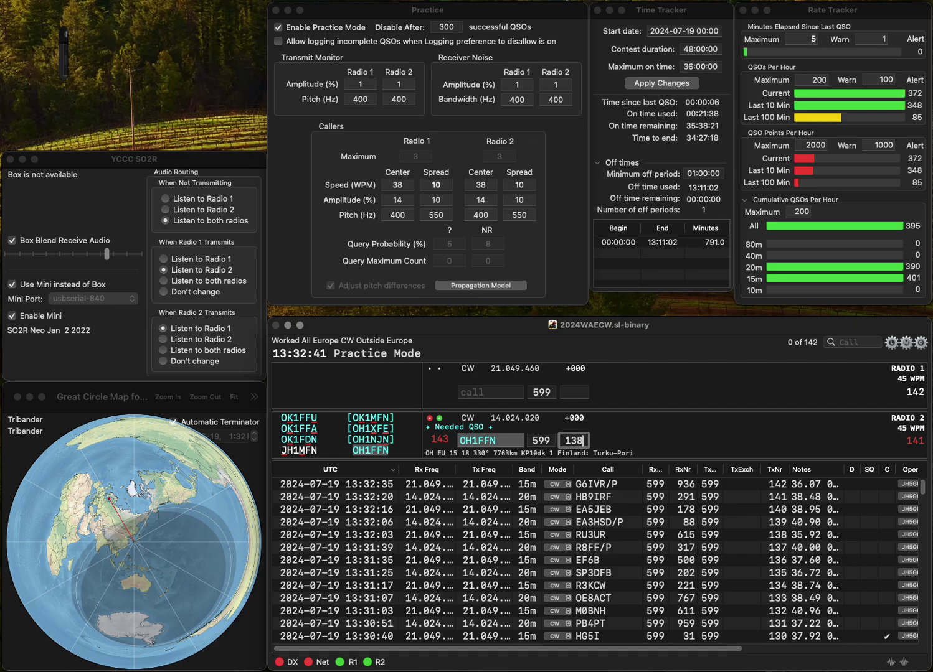
pyautogui.press('Return')
pyautogui.write('O')
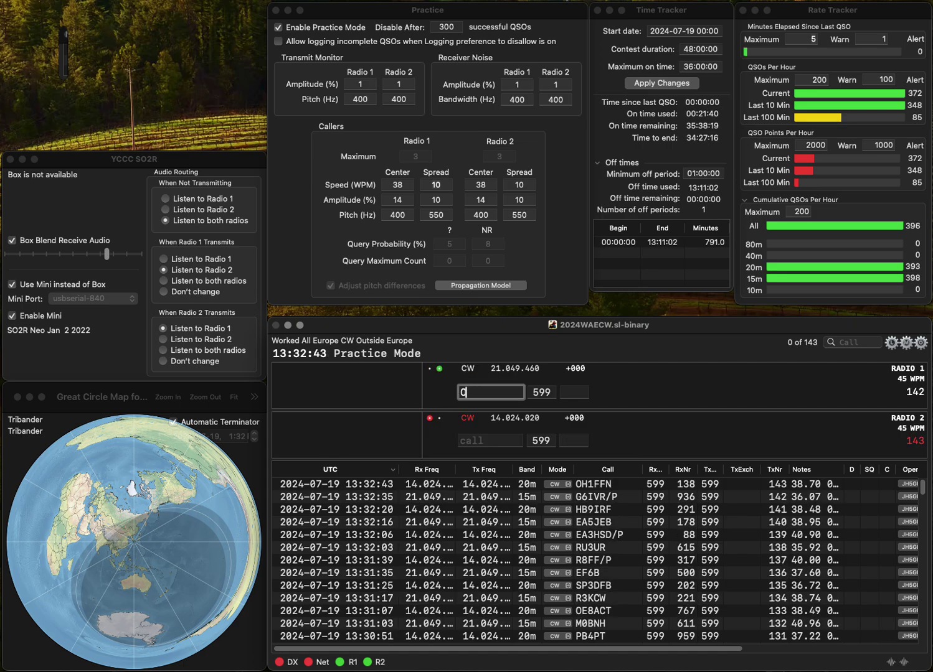
pyautogui.write('N5RL')
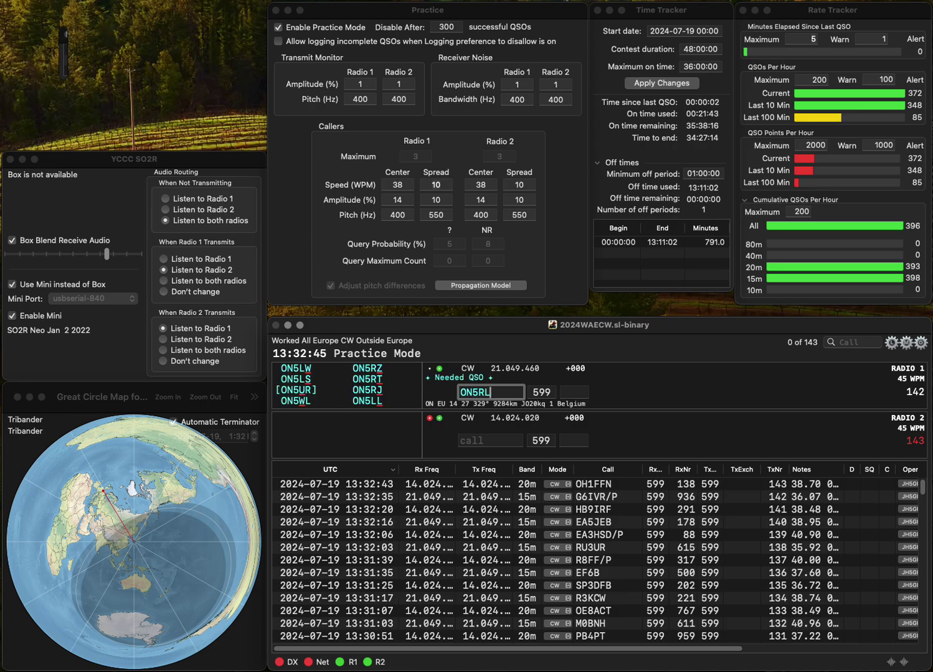
pyautogui.press('Left')
pyautogui.press('BackSpace')
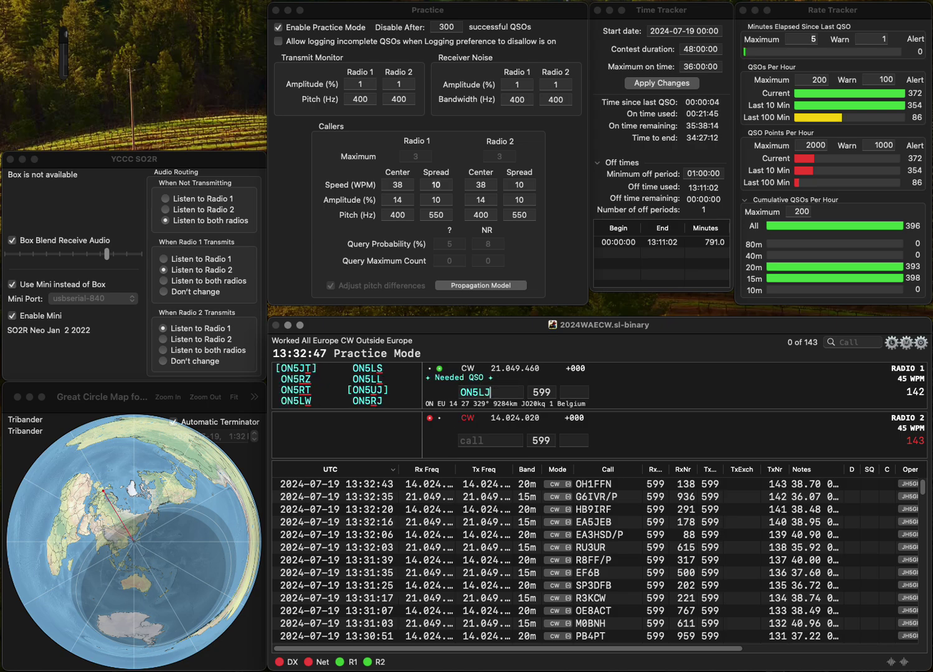
pyautogui.press('BackSpace')
pyautogui.write('RJ')
pyautogui.press('Return')
# Step: Answer the Radio 2 caller using the partial call PNIA
pyautogui.write('SP')
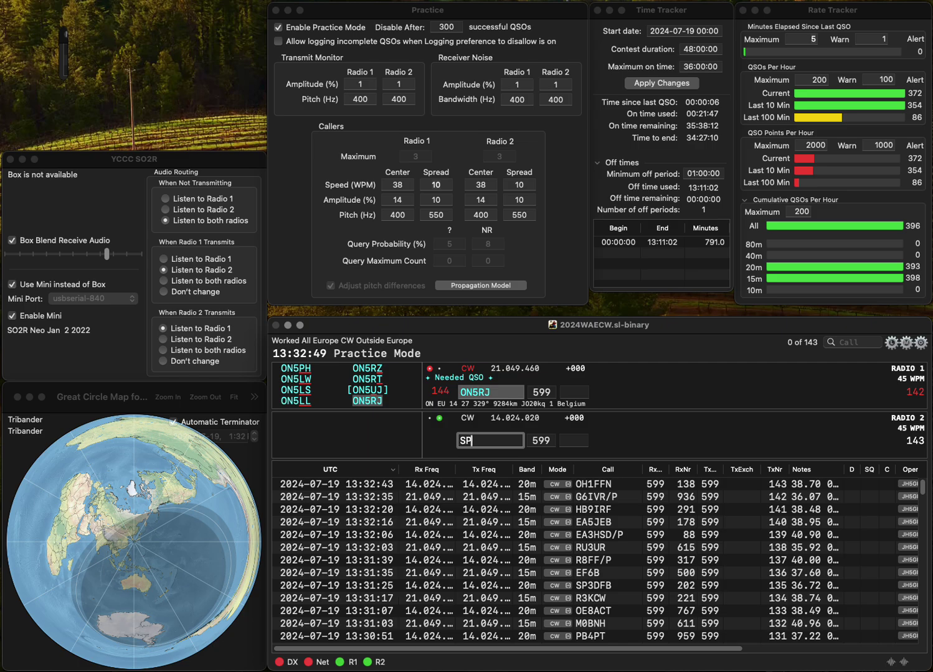
pyautogui.write('NIA')
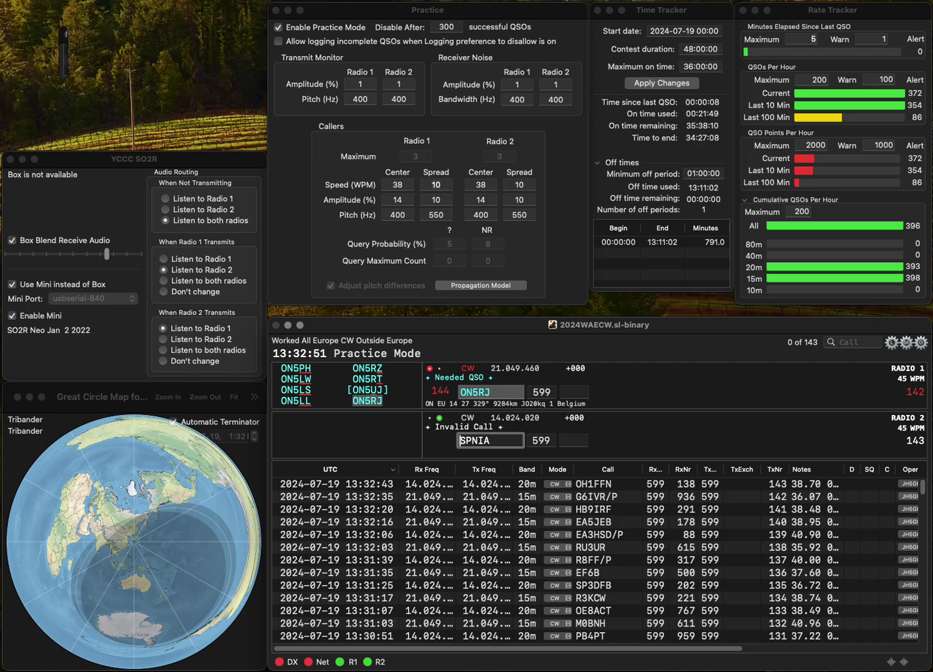
pyautogui.press('Delete')
pyautogui.press('Return')
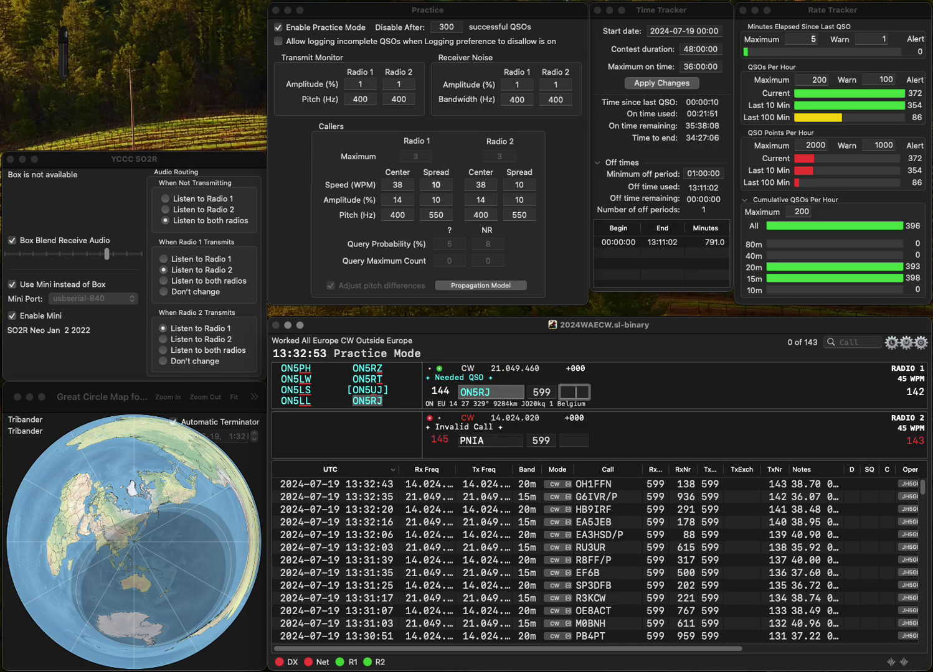
pyautogui.write('607')
pyautogui.press('Return')
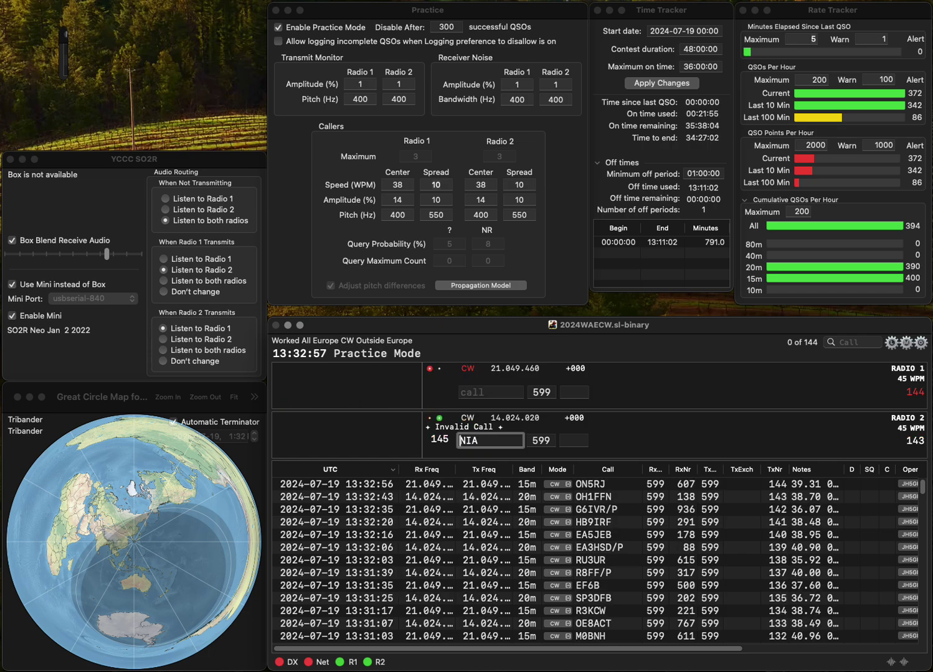
pyautogui.write('SA1')
pyautogui.press('Return')
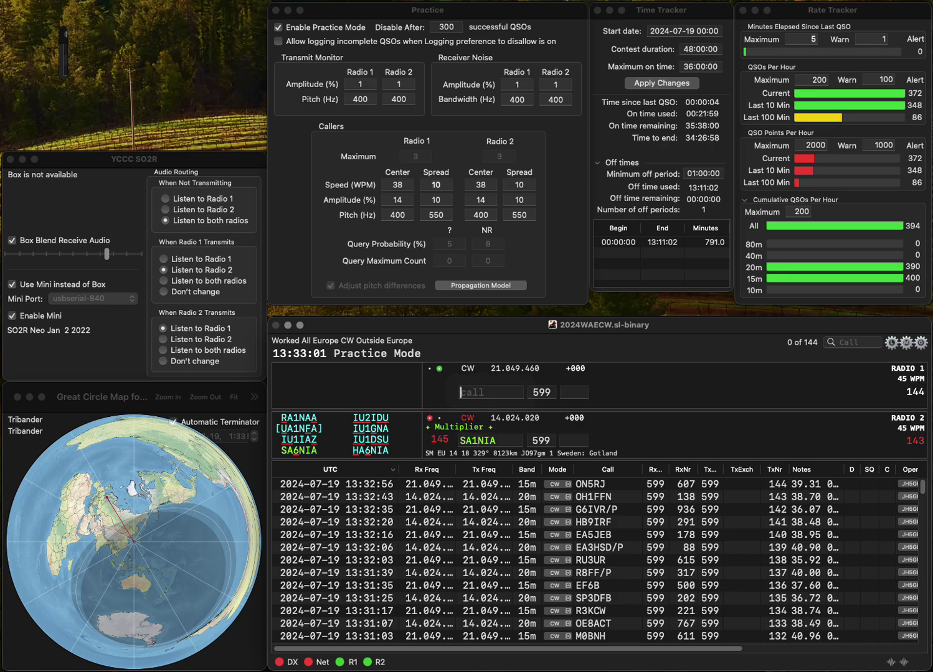
pyautogui.write('UA3WF')
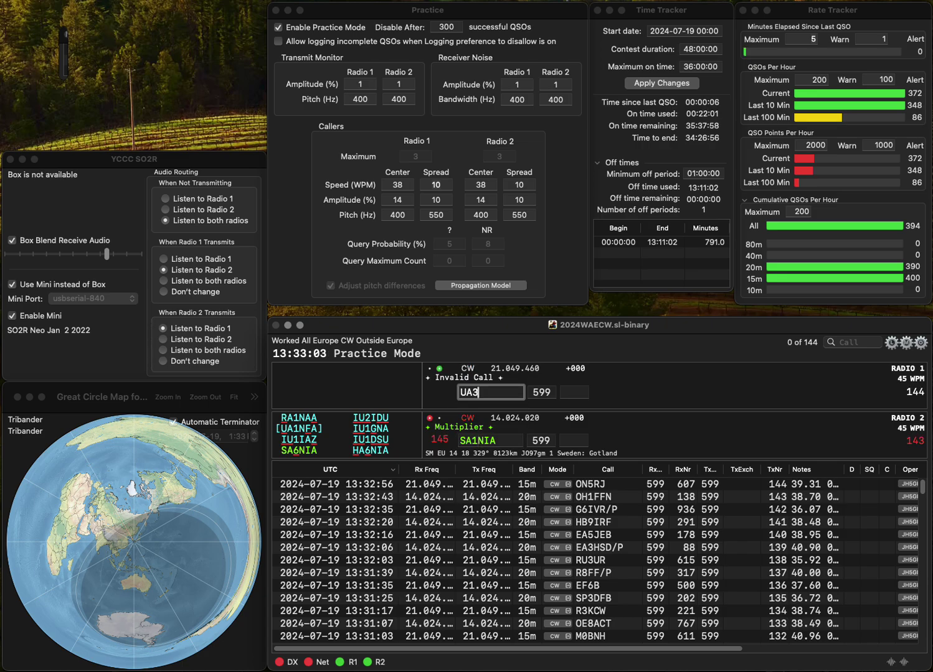
pyautogui.press('Return')
pyautogui.press('BackSpace')
pyautogui.press('BackSpace')
pyautogui.press('BackSpace')
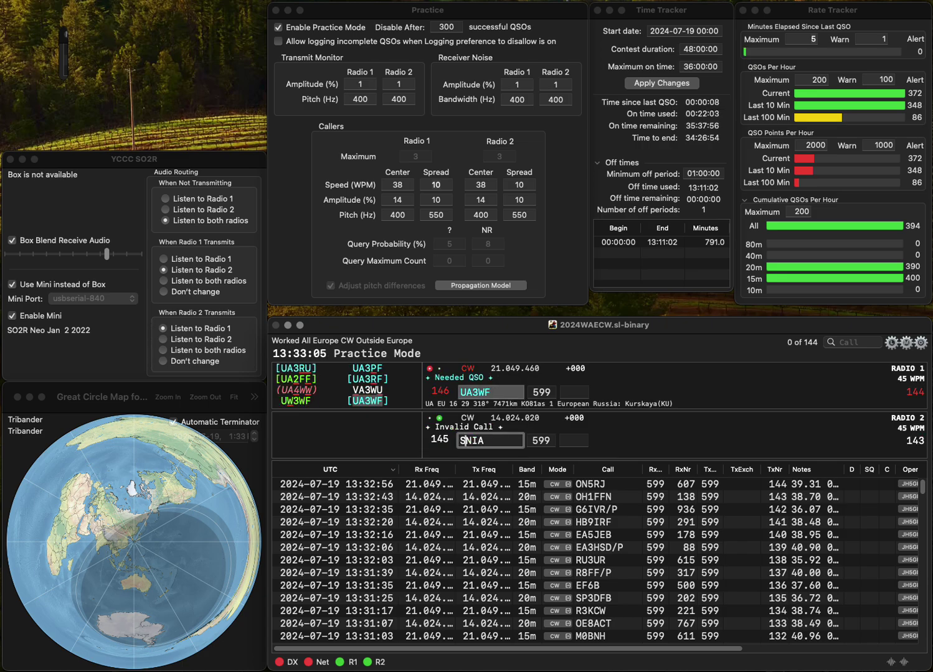
pyautogui.write('HA6')
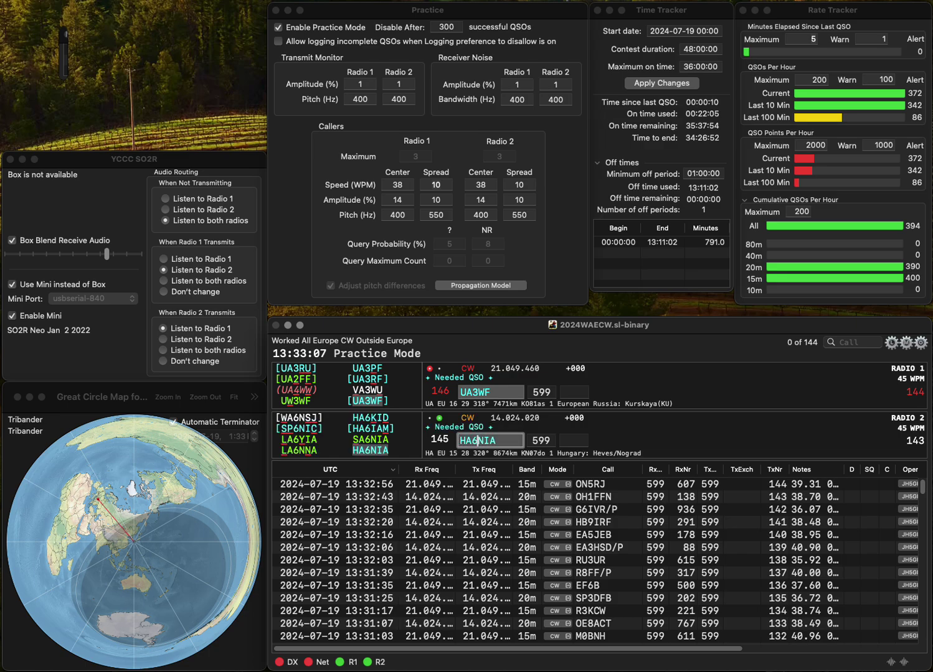
pyautogui.press('Return')
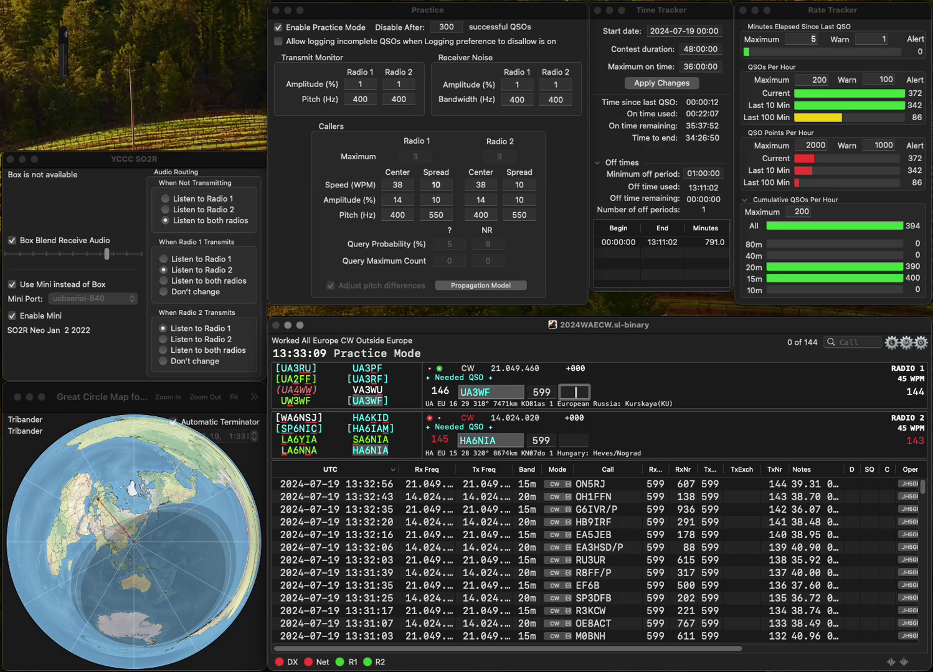
pyautogui.write('45')
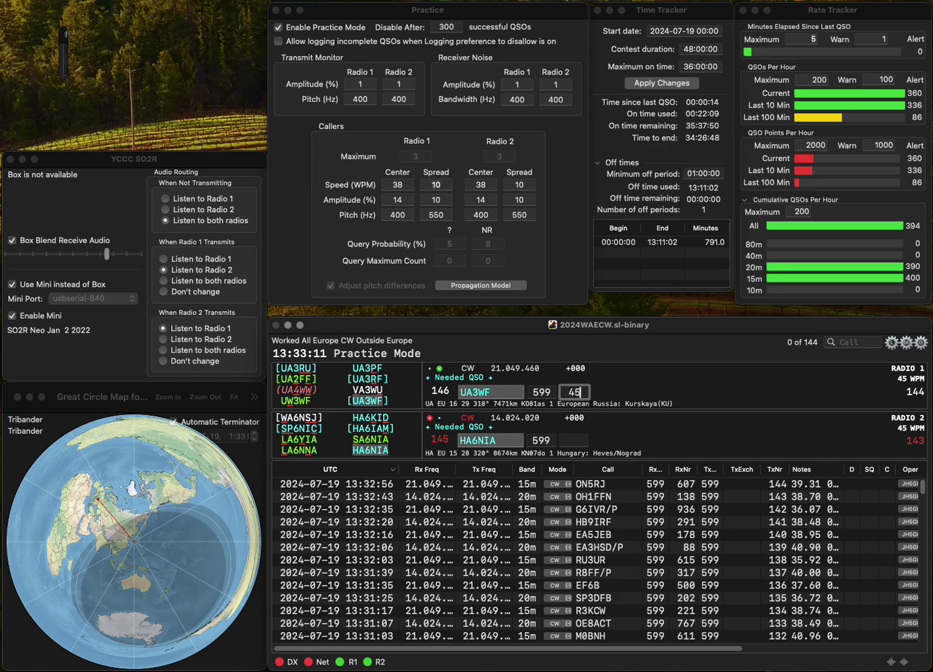
pyautogui.write('8')
pyautogui.press('Return')
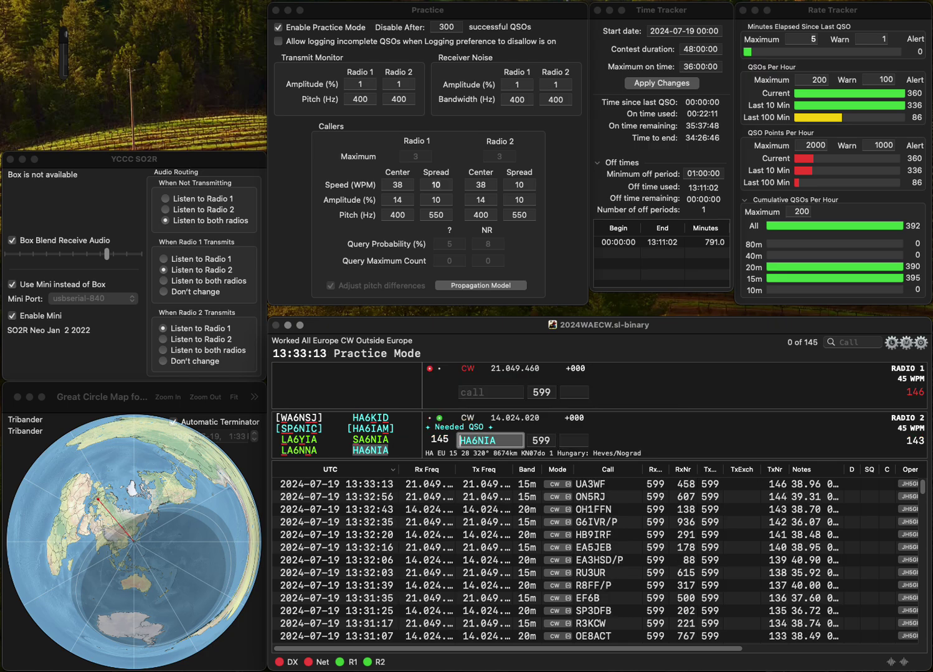
pyautogui.write('SA6NIA')
pyautogui.press('Return')
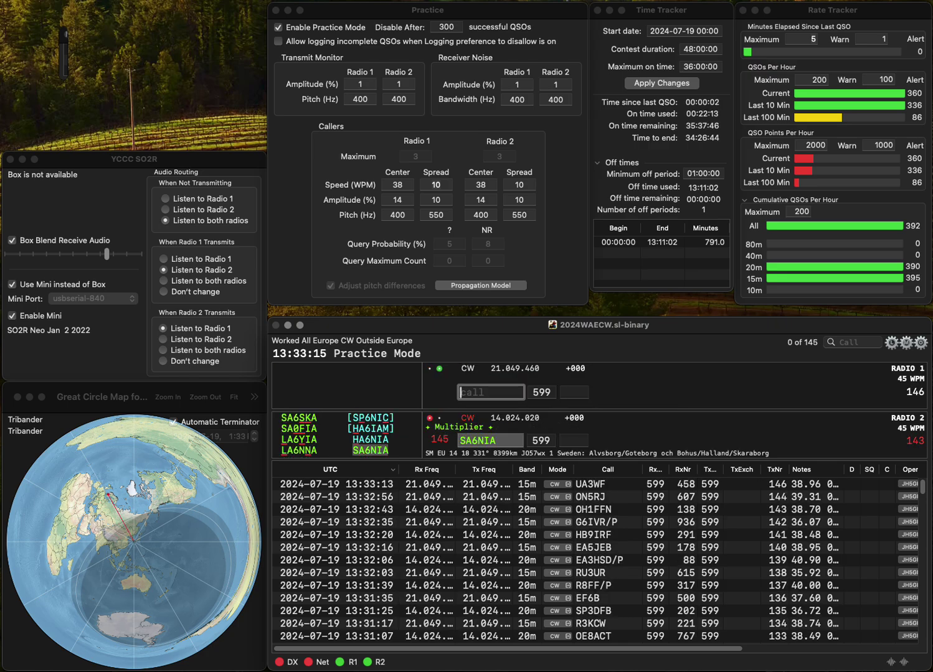
pyautogui.write('I2A')
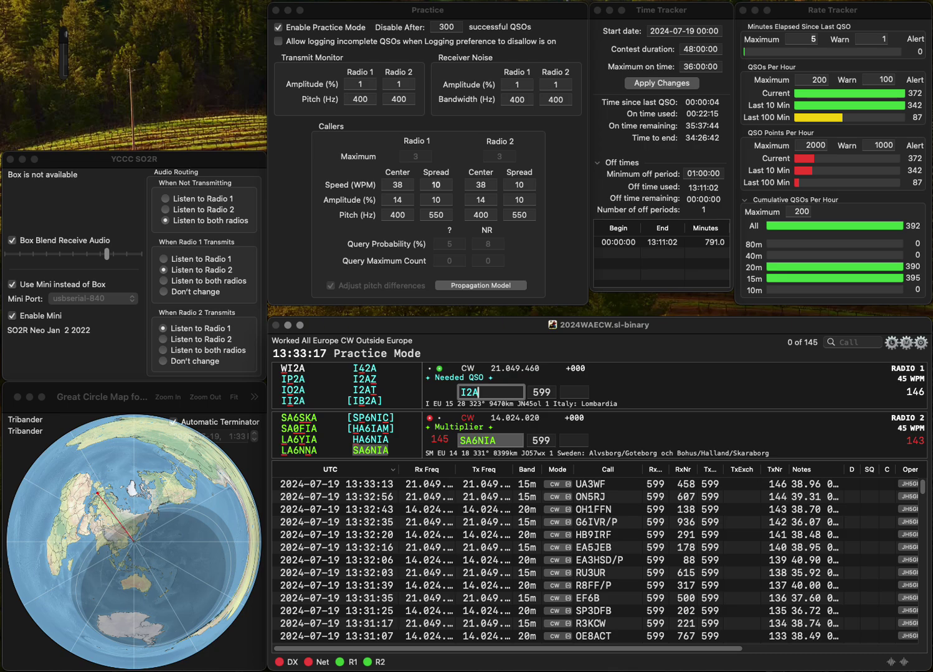
pyautogui.write('T')
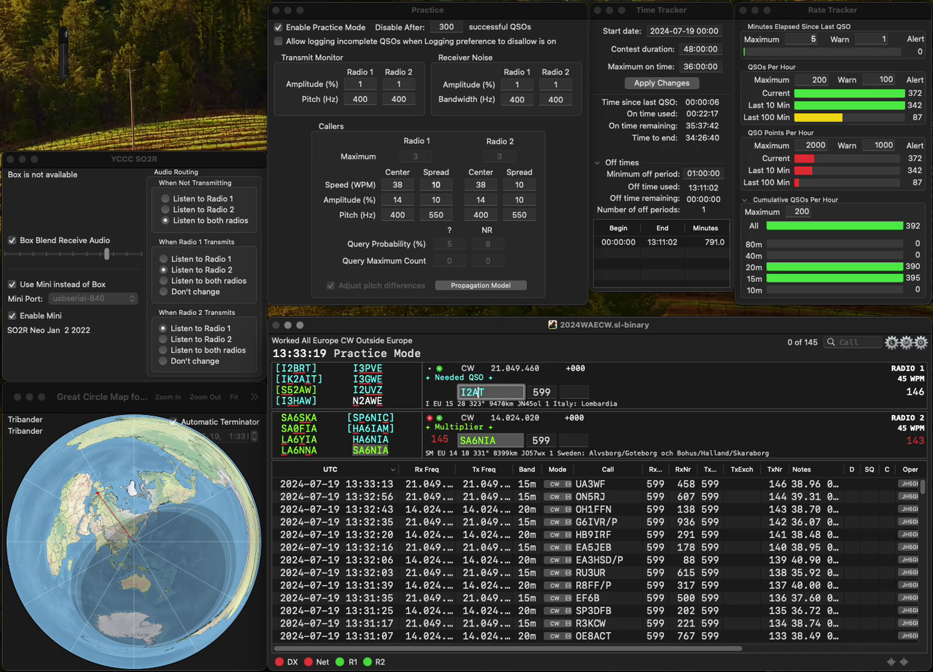
pyautogui.press('Return')
pyautogui.write('2')
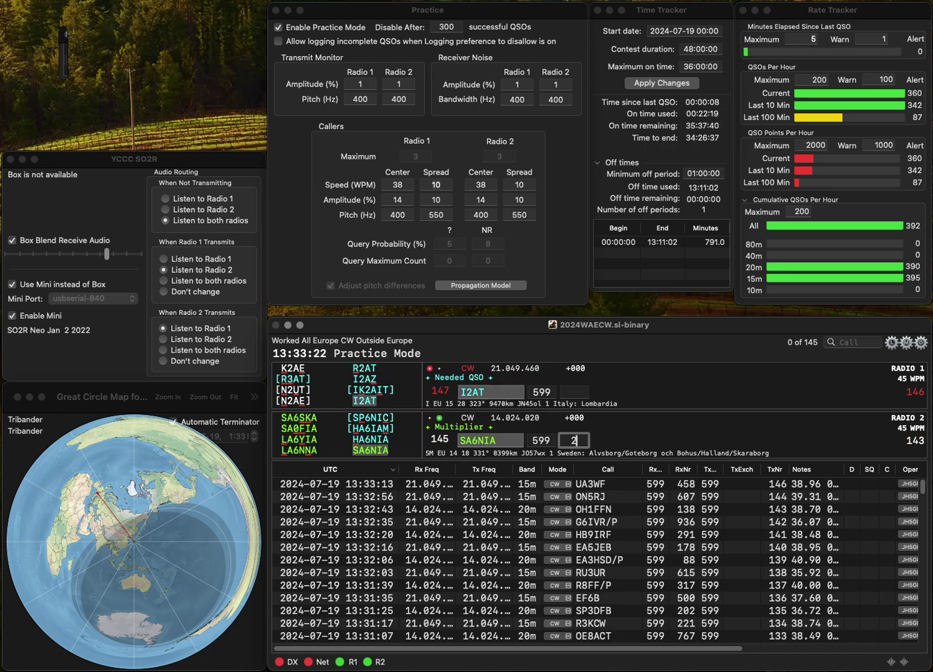
pyautogui.write('55')
pyautogui.press('Return')
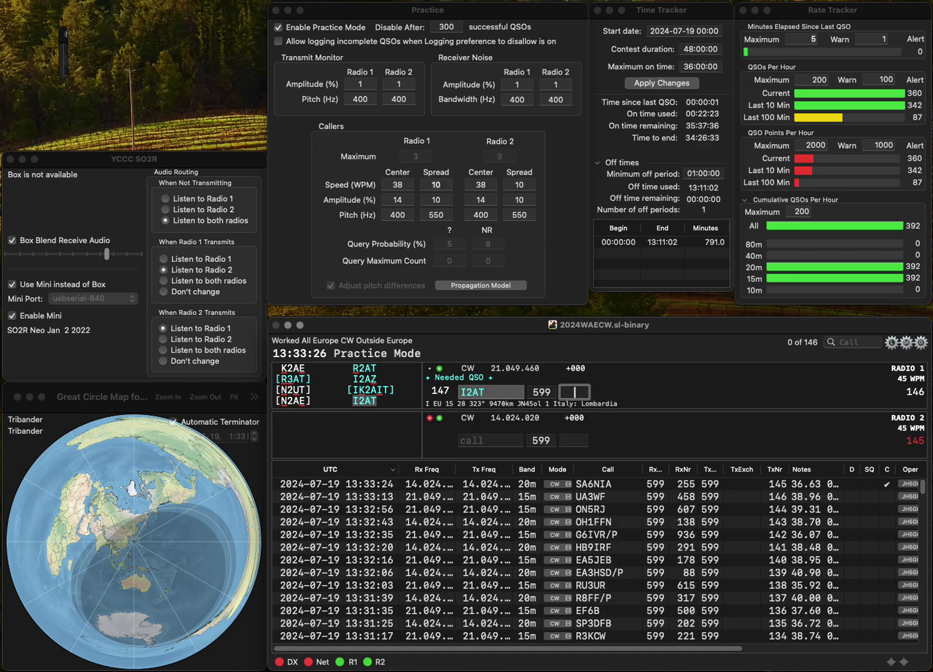
pyautogui.write('795')
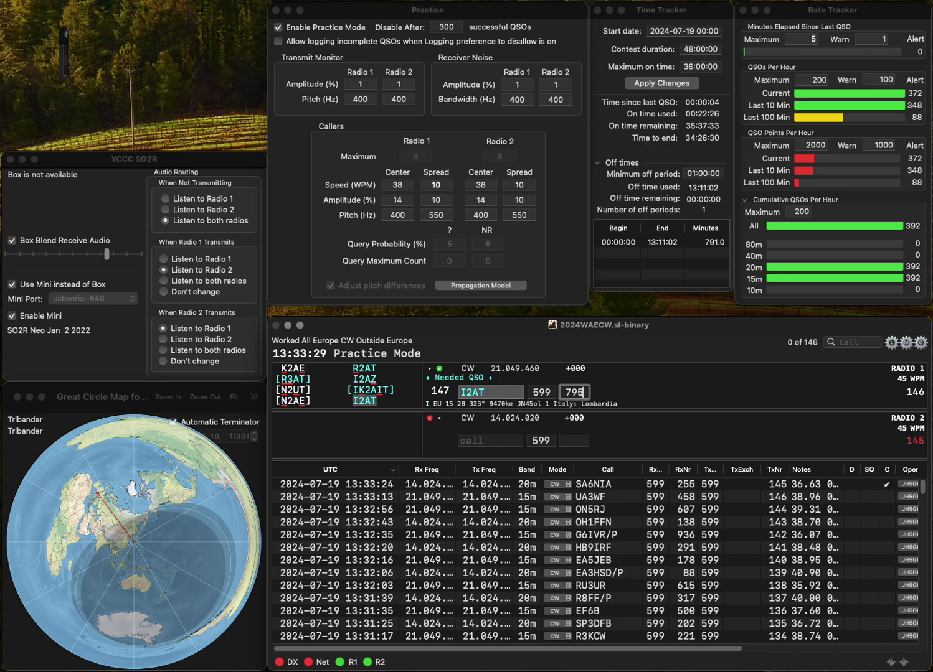
pyautogui.press('Return')
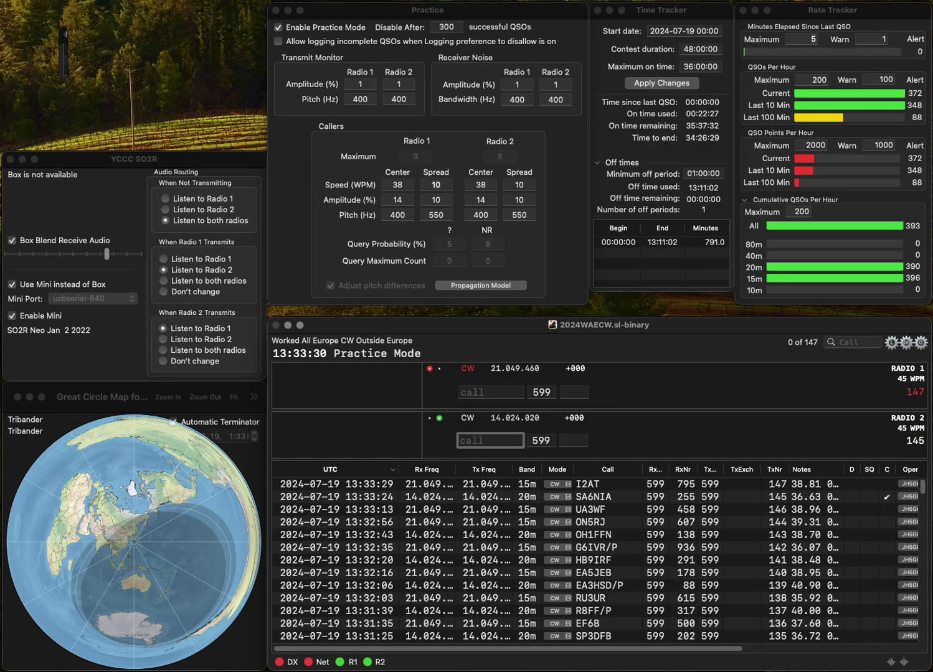
pyautogui.write('EA4HOT')
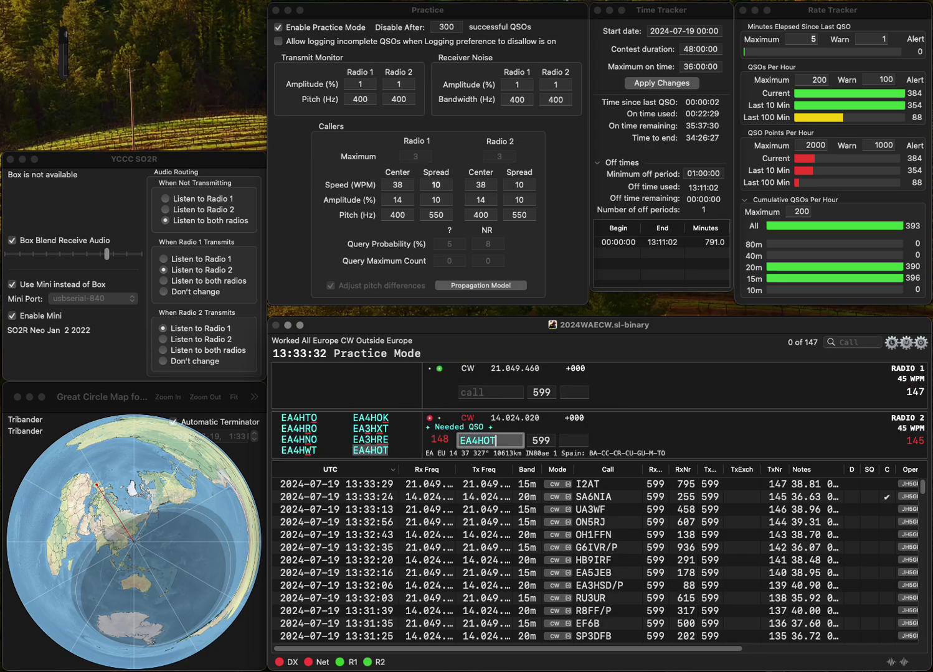
pyautogui.click(490, 392)
pyautogui.write('GM3')
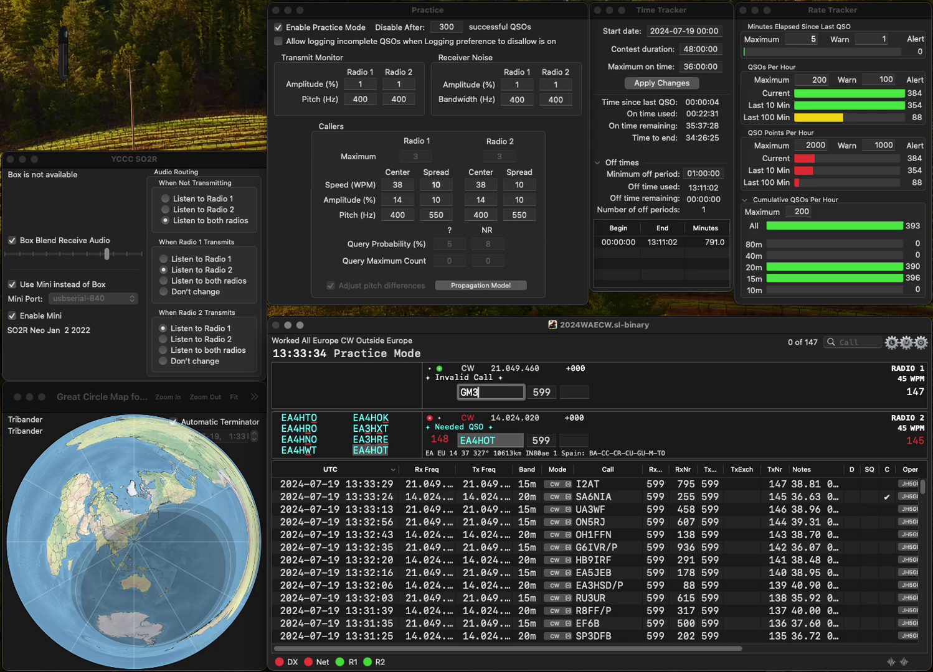
pyautogui.write('PPE')
pyautogui.click(579, 440)
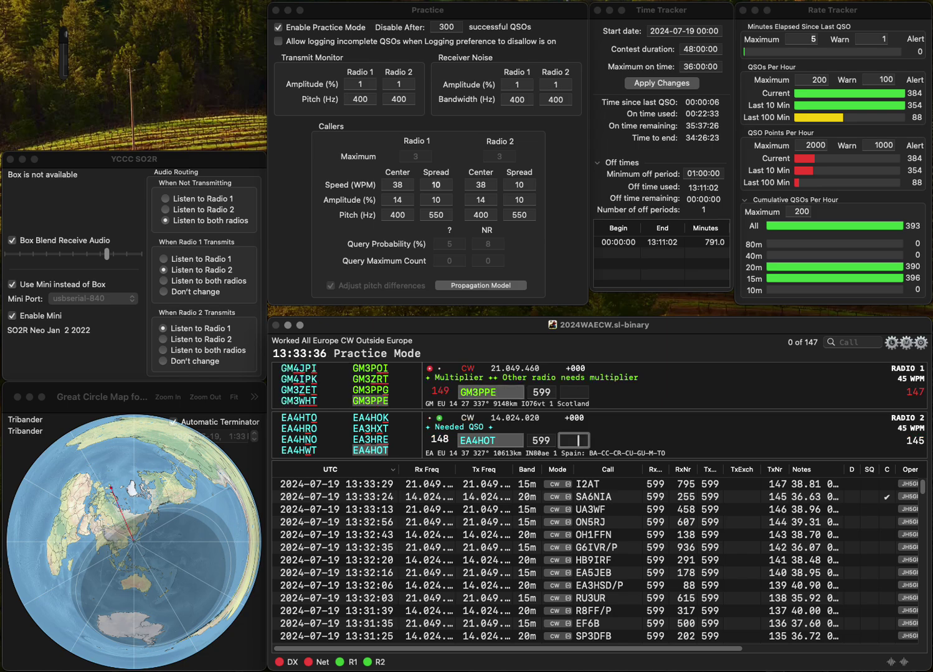
pyautogui.write('1')
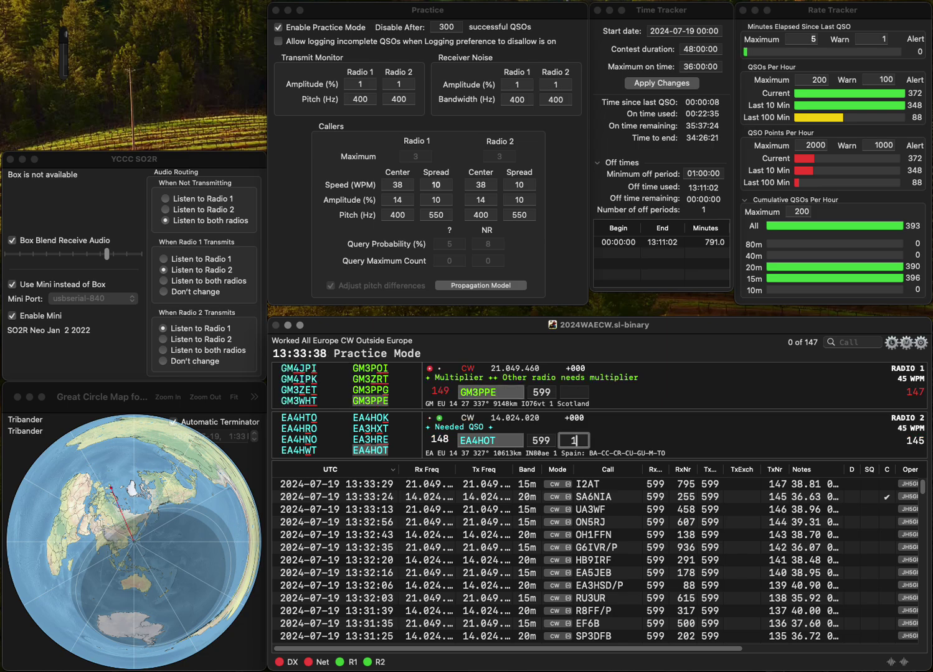
pyautogui.write('69')
pyautogui.press('Return')
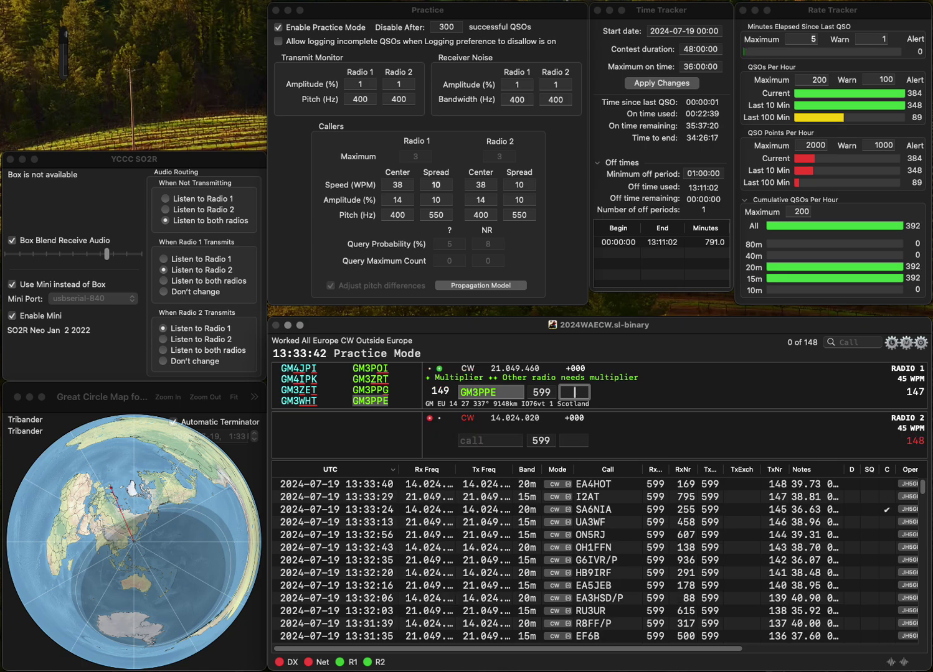
pyautogui.write('461')
pyautogui.press('Return')
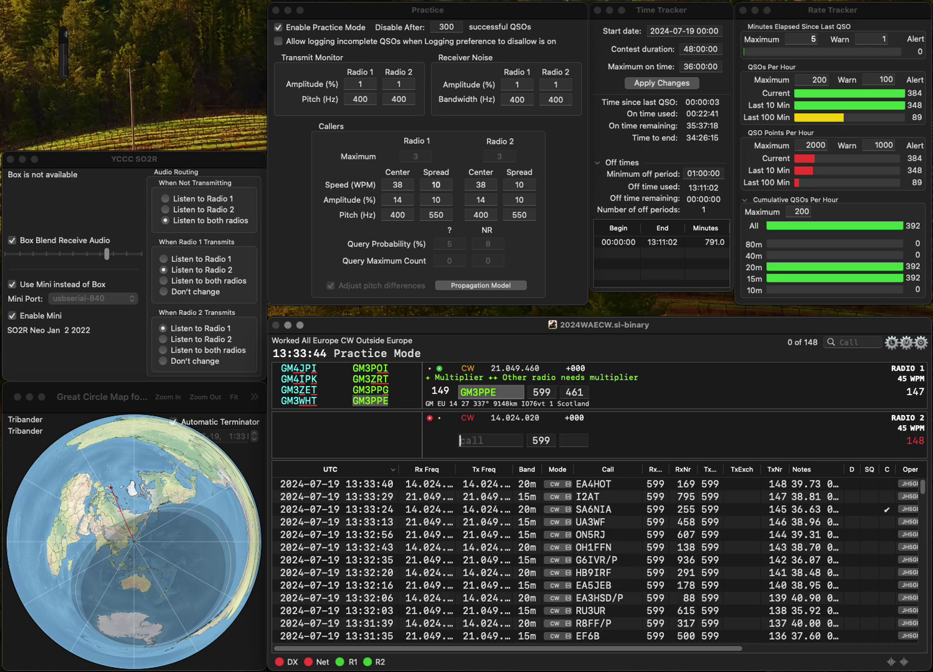
# Step: Enter the Radio 2 caller as IK2HTY and send the exchange
pyautogui.write('K2')
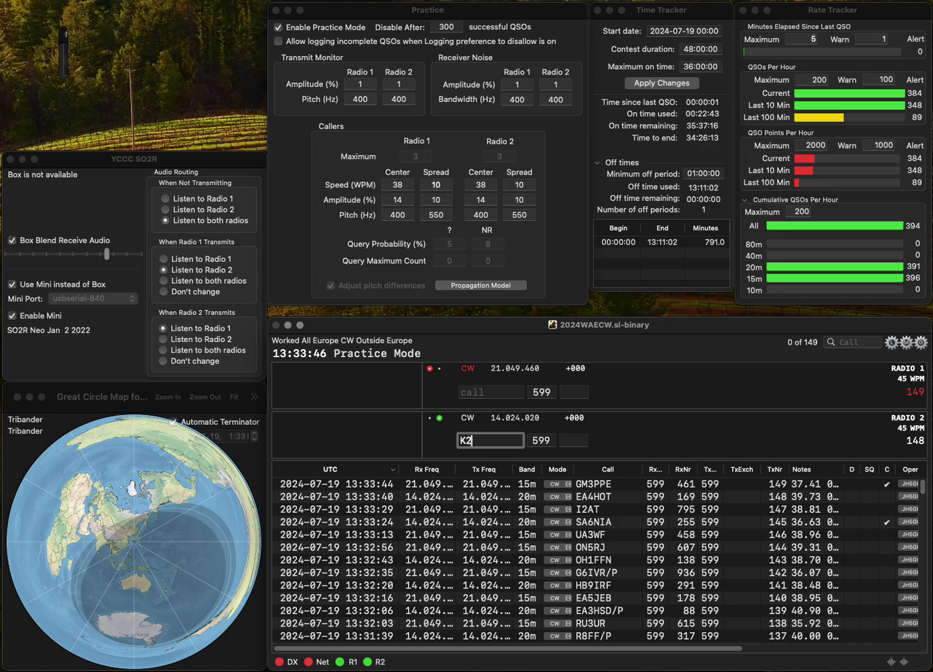
pyautogui.write('HTY')
pyautogui.hotkey('ctrl', 'a')
pyautogui.write('I')
pyautogui.press('Return')
# Step: Enter the Radio 1 caller as R2DWG and send the exchange
pyautogui.write('3')
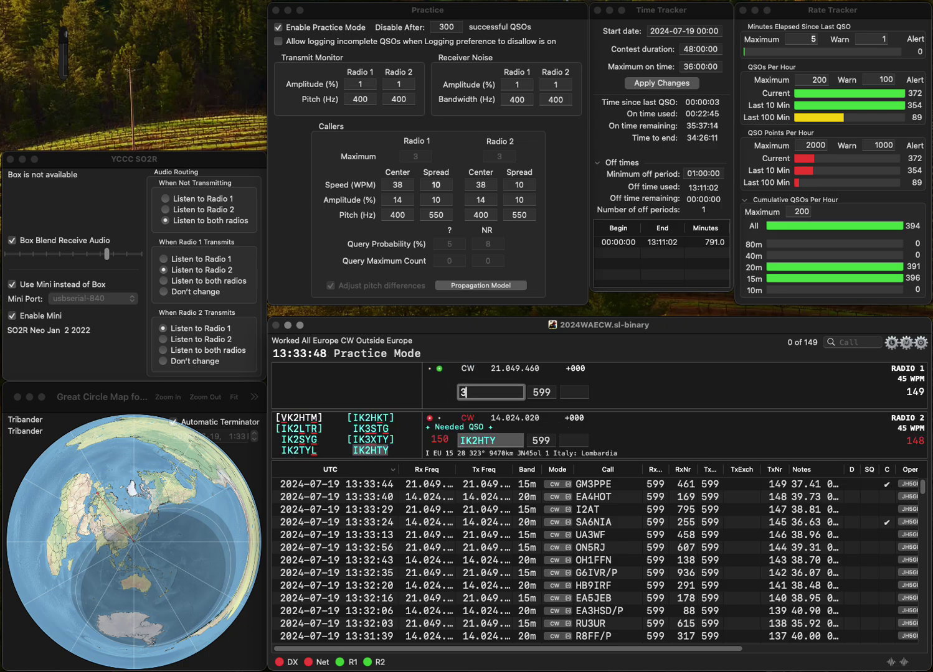
pyautogui.write('DWG')
pyautogui.hotkey('ctrl', 'a')
pyautogui.write('R')
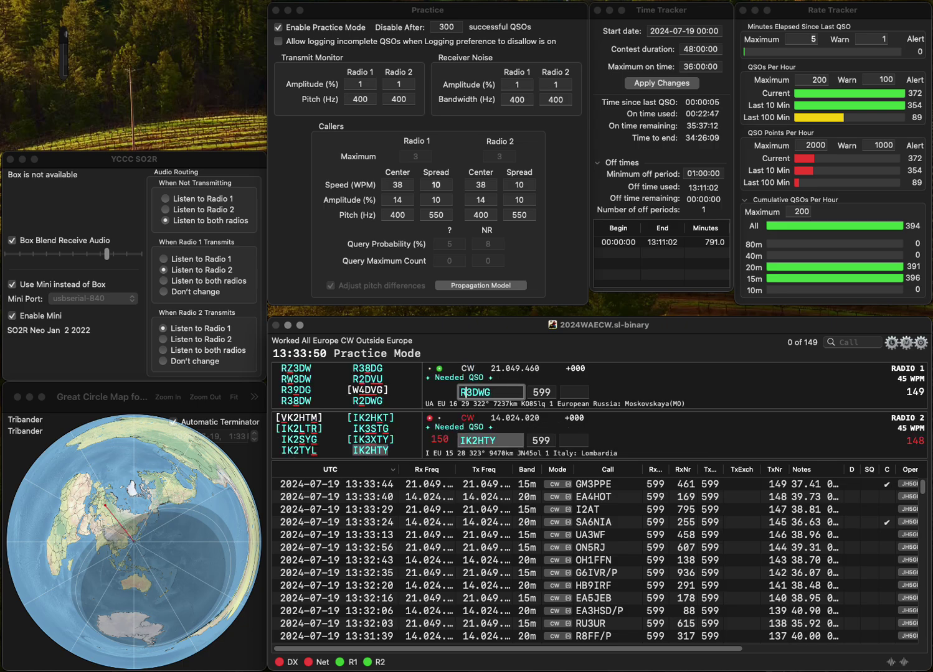
pyautogui.press('Delete')
pyautogui.write('2')
pyautogui.press('Return')
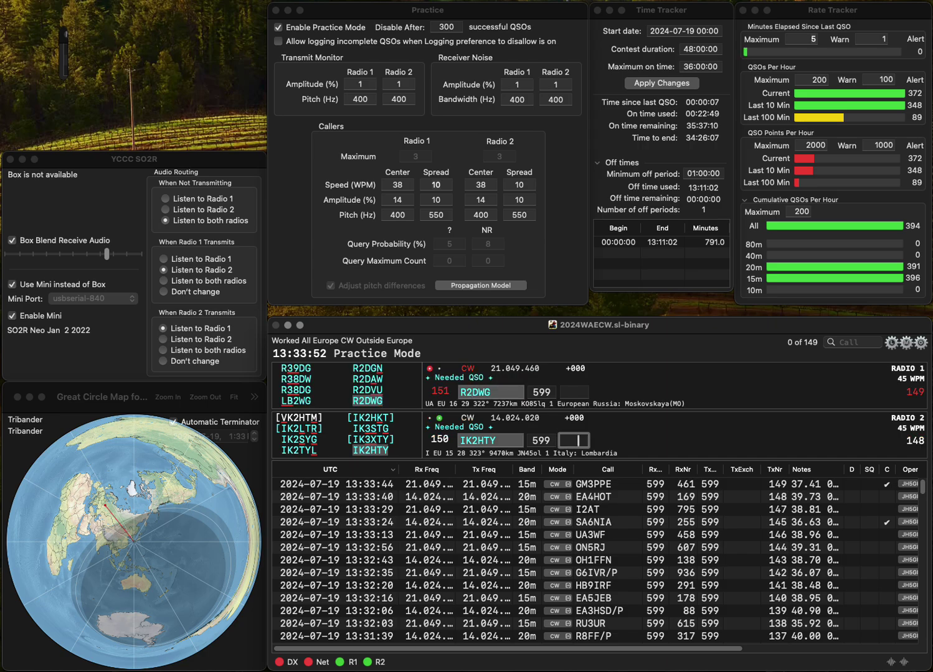
# Step: Log IK2HTY on Radio 2 with received number 378 and R2DWG on Radio 1 with received number 507
pyautogui.write('3')
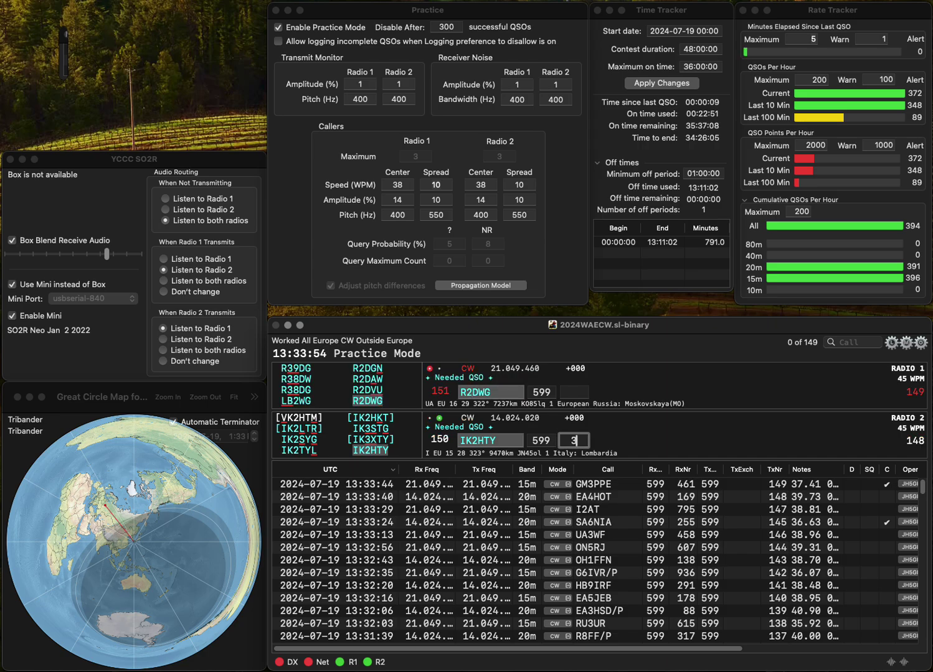
pyautogui.write('78')
pyautogui.press('Return')
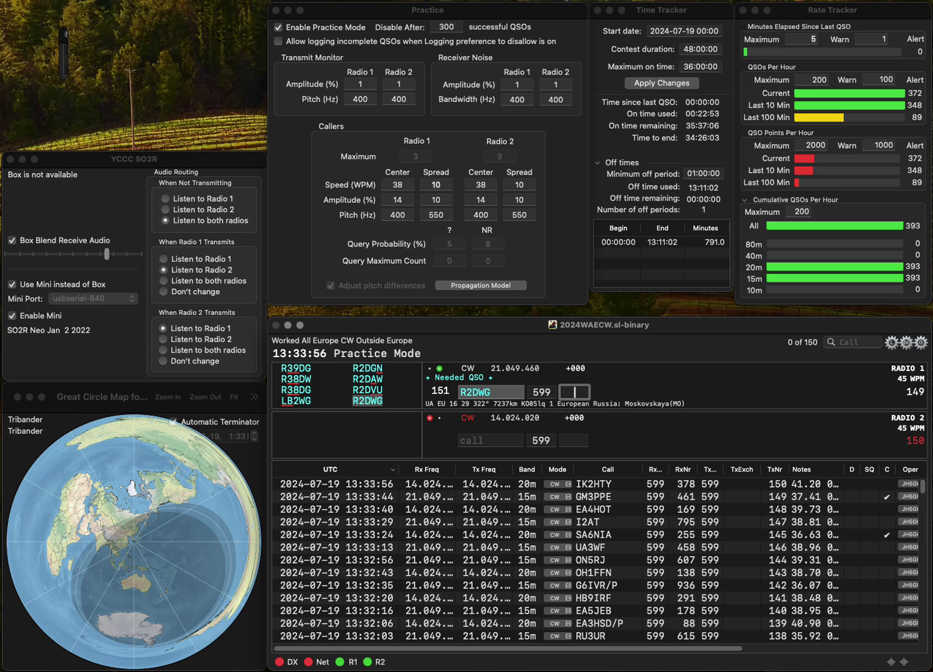
pyautogui.write('5')
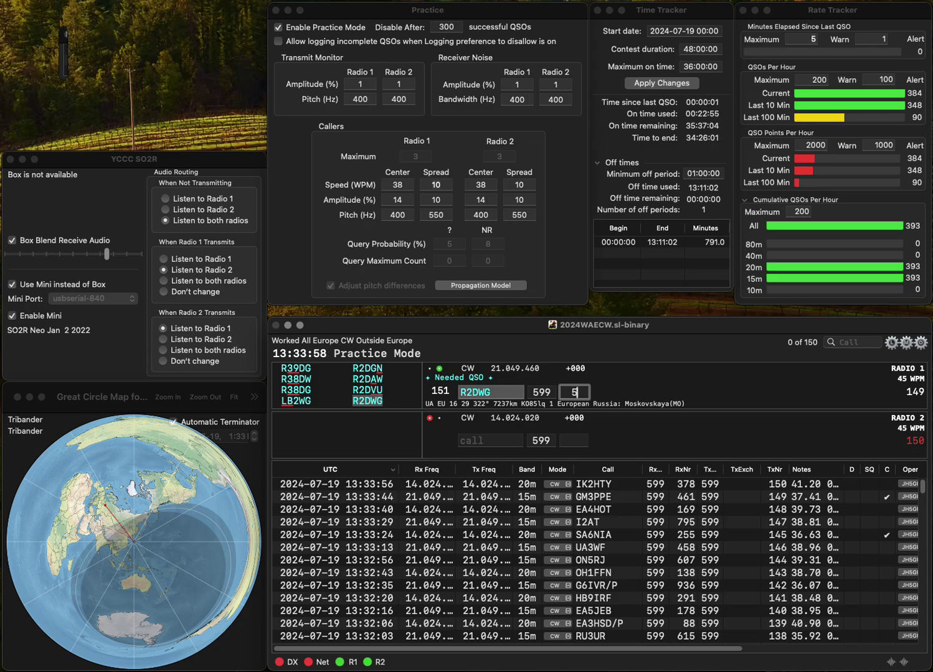
pyautogui.write('07')
pyautogui.press('Return')
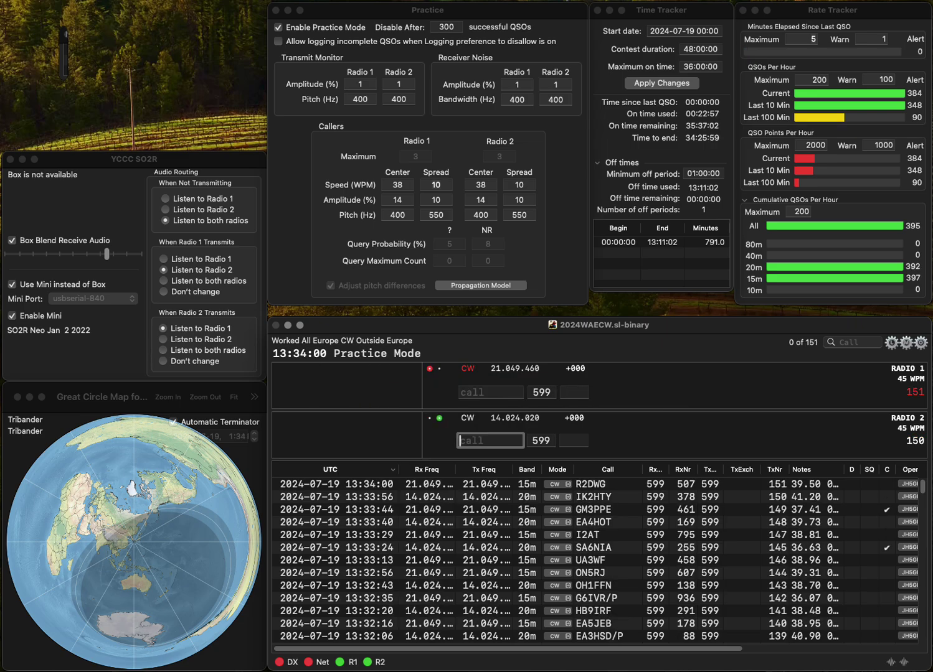
# Step: Send the exchange to the partial call 7EDC on Radio 2 and to G3F on Radio 1
pyautogui.write('7EDO')
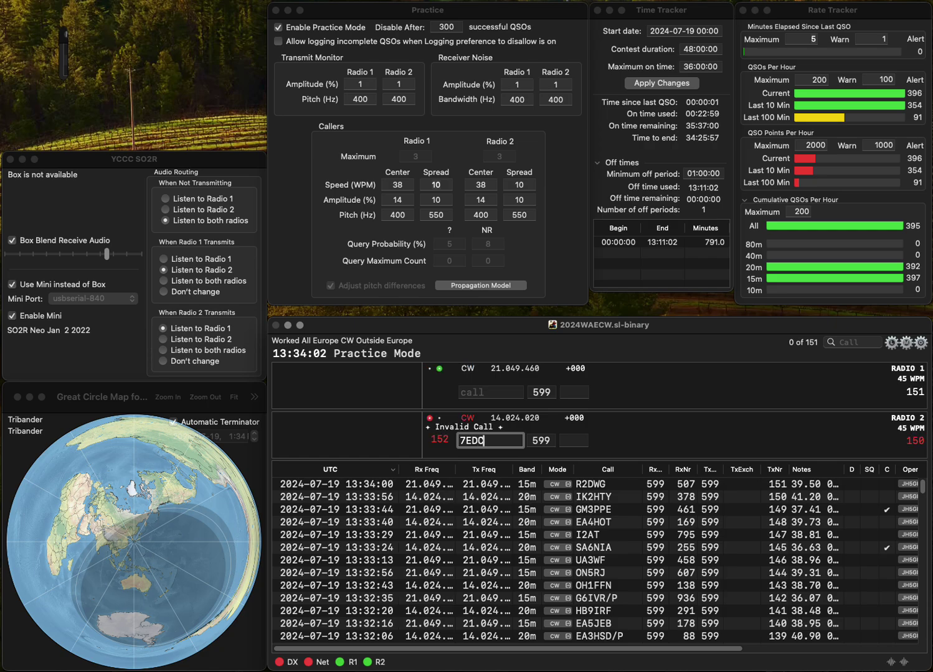
pyautogui.press('Return')
pyautogui.write('G3F')
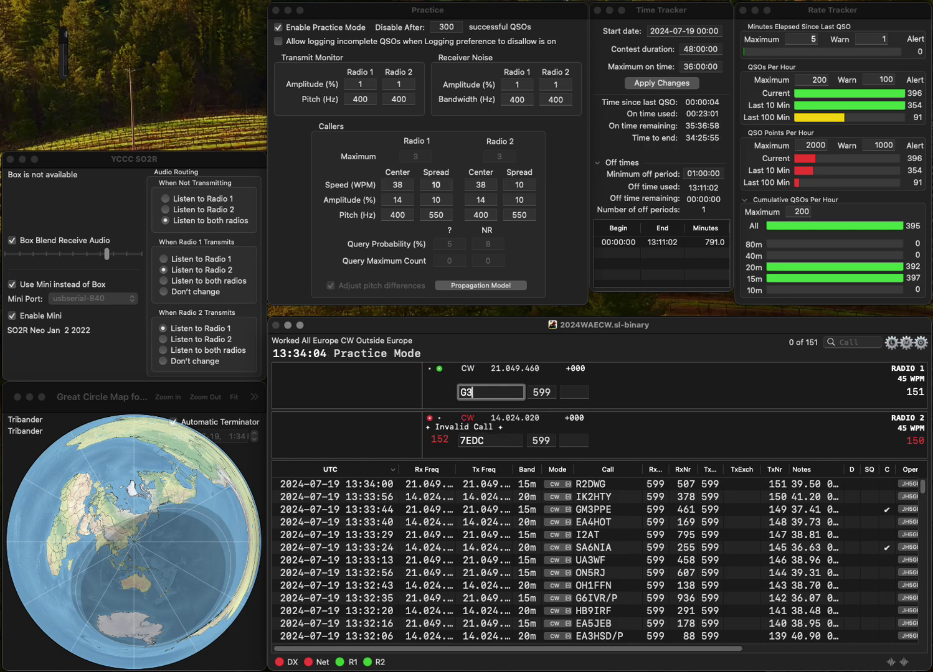
pyautogui.press('Return')
pyautogui.press('BackSpace')
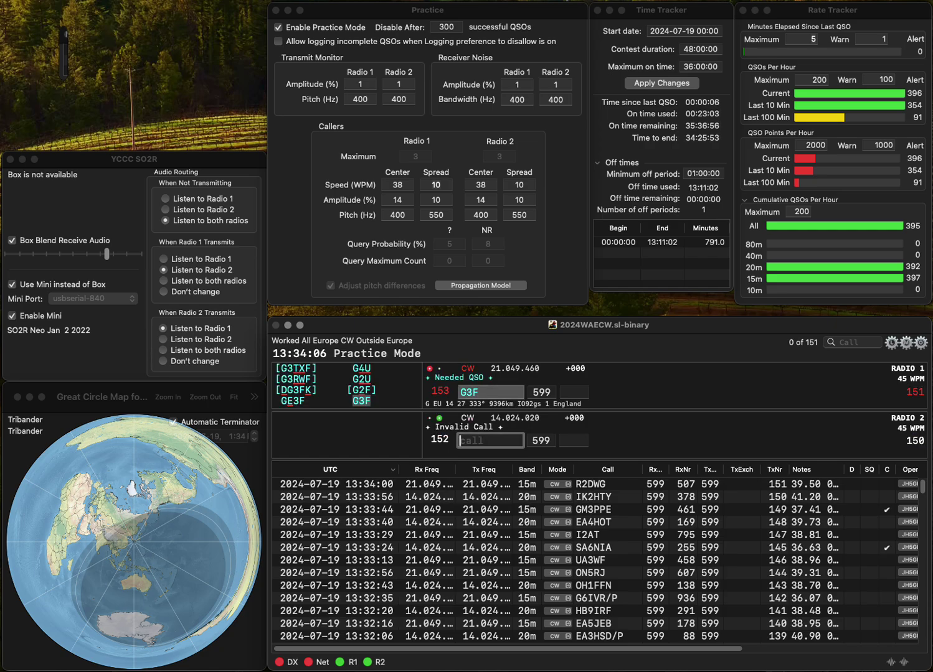
pyautogui.write('M7ELC')
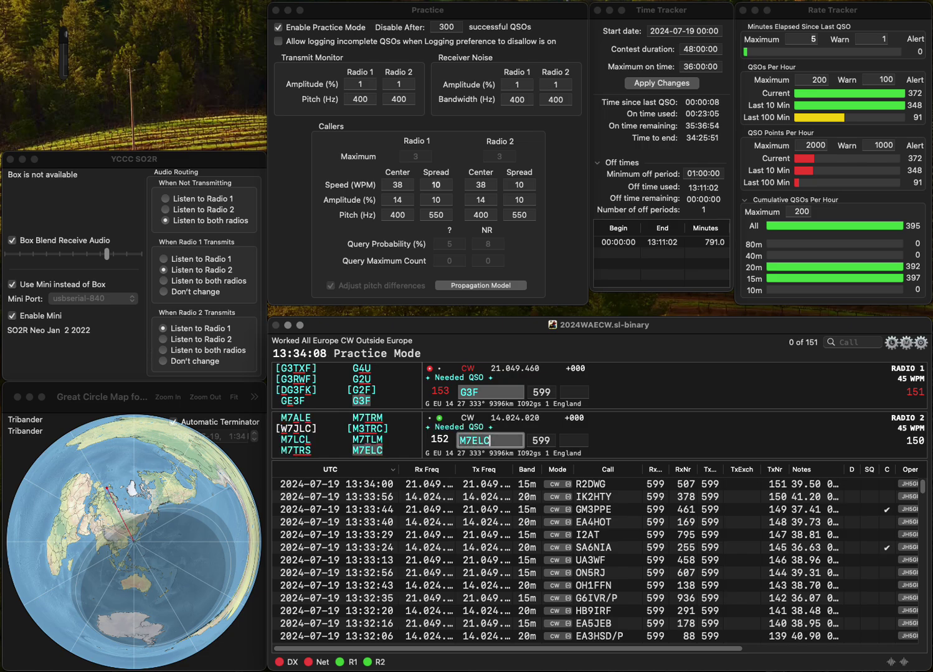
pyautogui.press('Return')
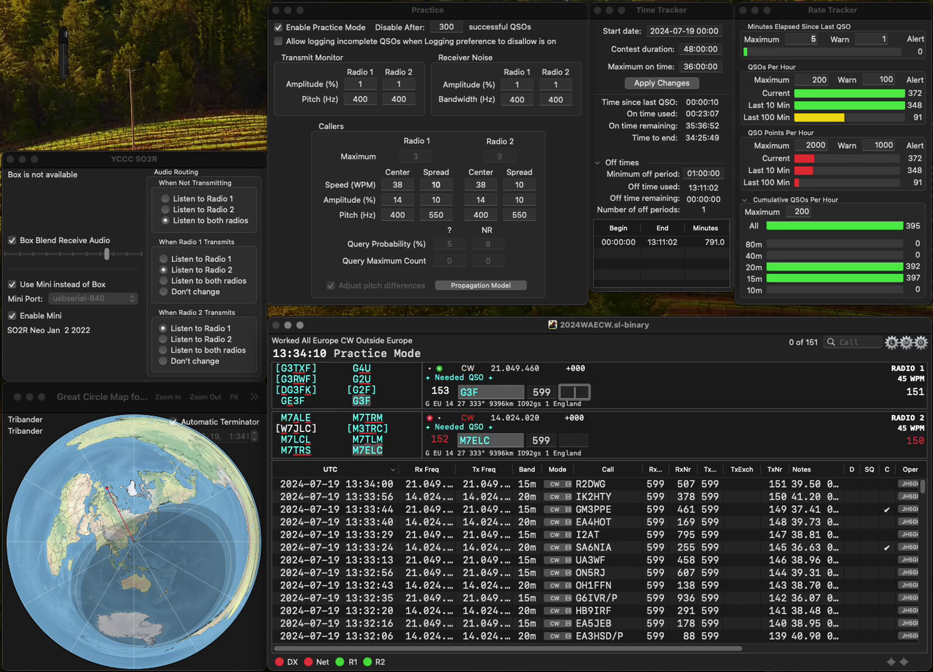
pyautogui.write('421')
pyautogui.press('Return')
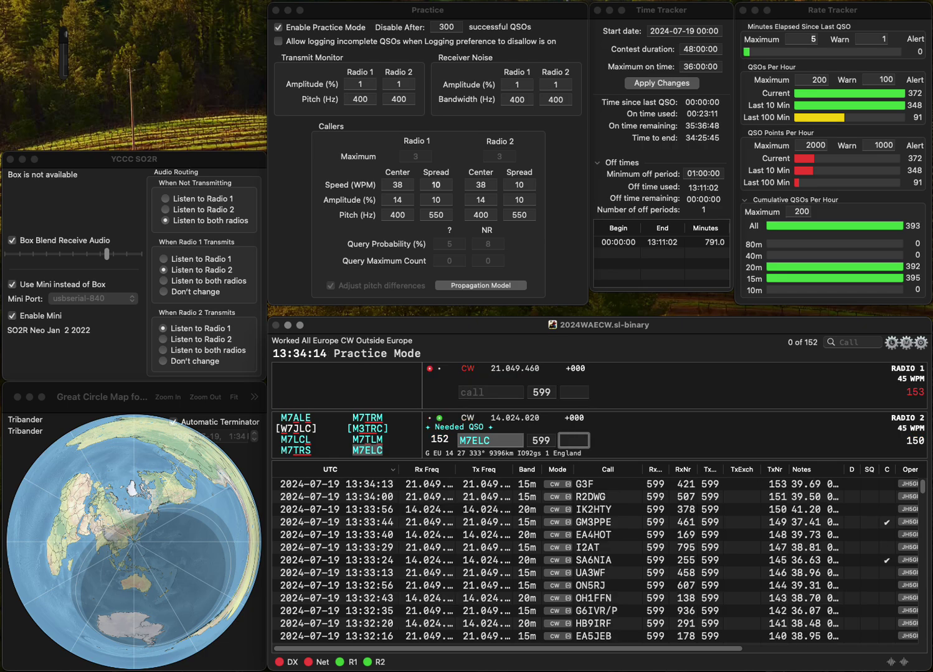
pyautogui.write('4')
pyautogui.write('7')
pyautogui.press('Return')
pyautogui.write('UA3P')
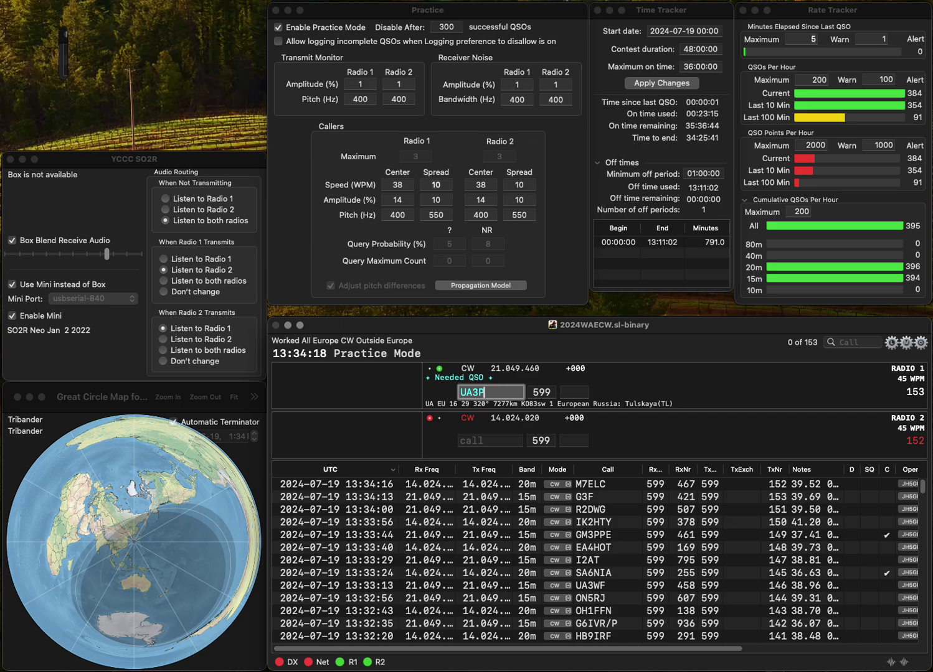
pyautogui.press('Return')
pyautogui.write('HB')
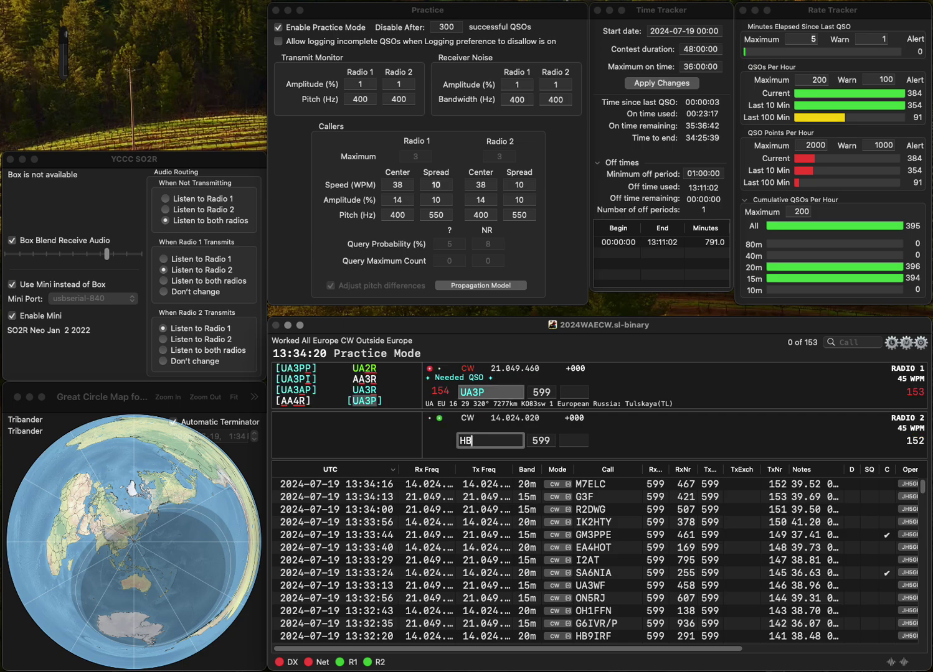
pyautogui.write('9EDM')
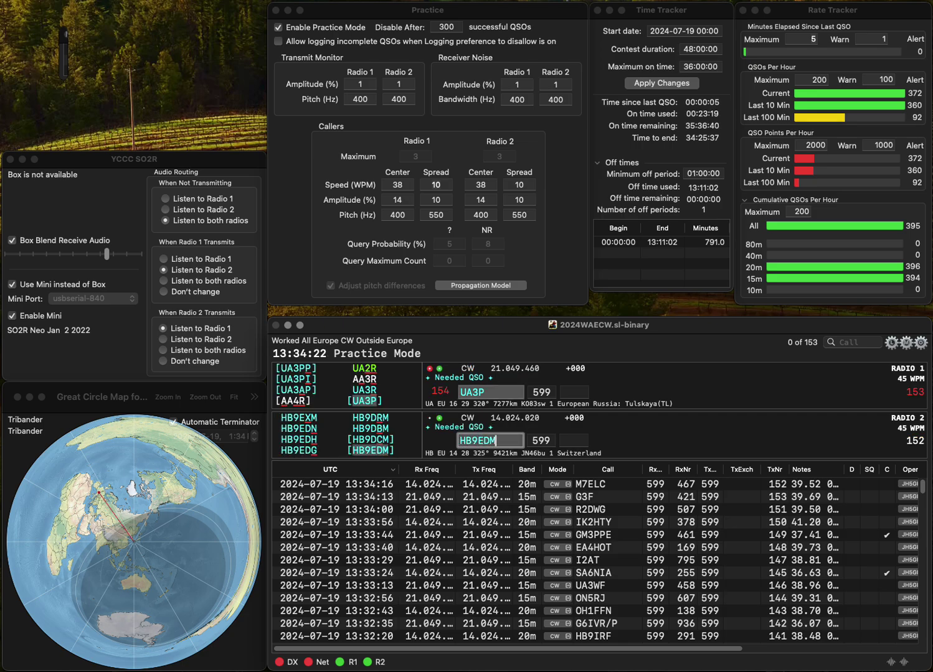
pyautogui.press('Return')
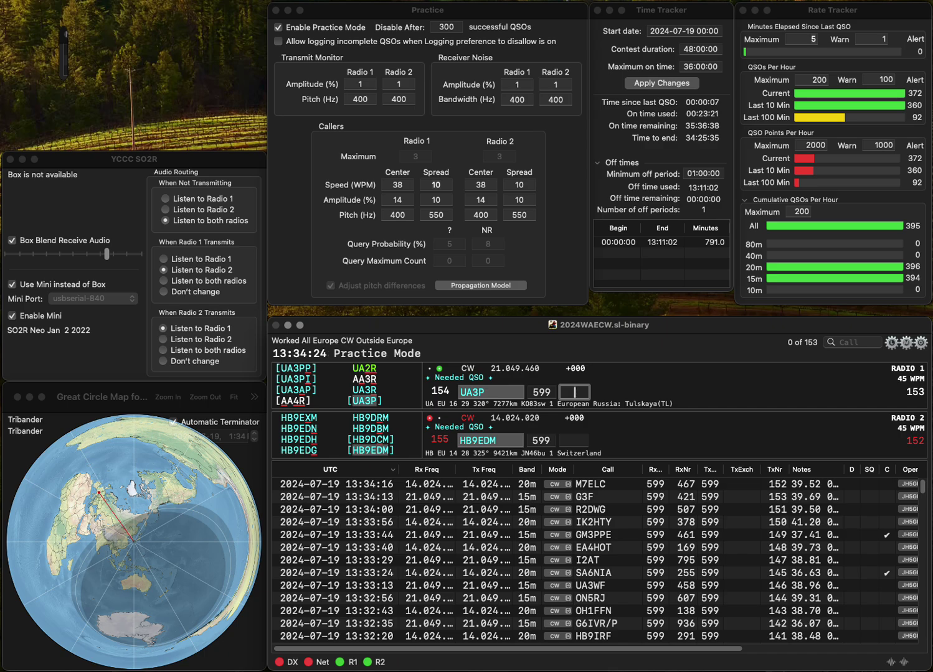
# Step: Log UA3P on Radio 1 with received number 812, and correct the Radio 2 call to HB9EXM, resending its exchange
pyautogui.write('812')
pyautogui.press('Return')
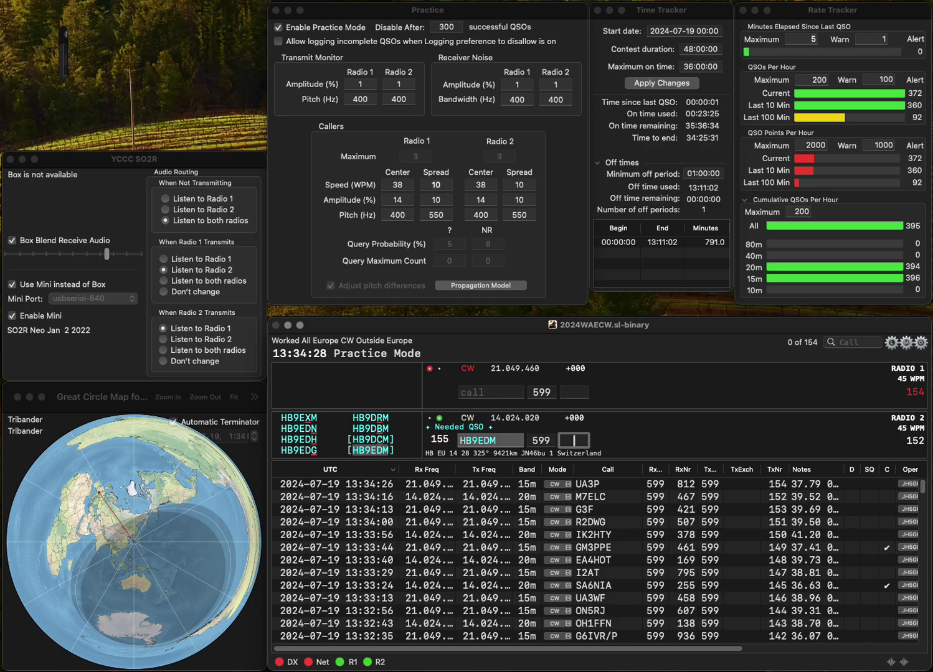
pyautogui.hotkey('shift', 'Tab')
pyautogui.press('BackSpace')
pyautogui.press('BackSpace')
pyautogui.write('XM')
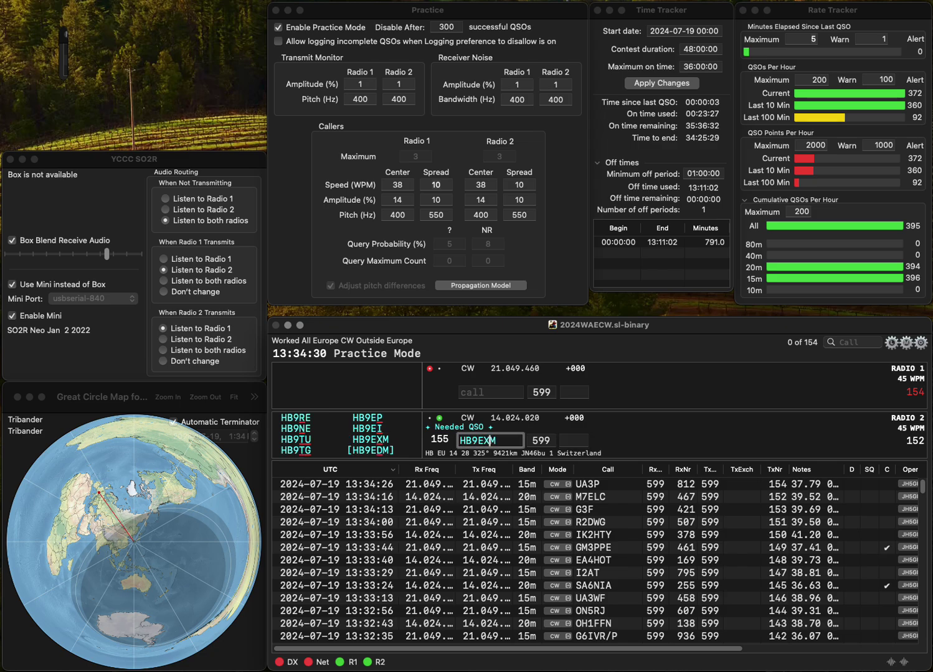
pyautogui.press('Return')
pyautogui.write('D')
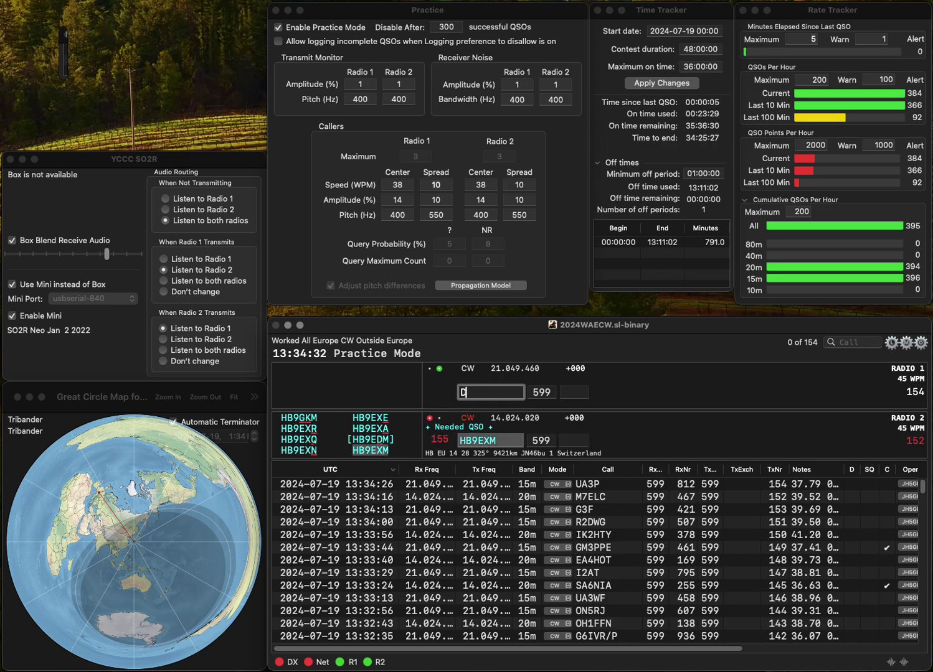
pyautogui.write('O1MNL')
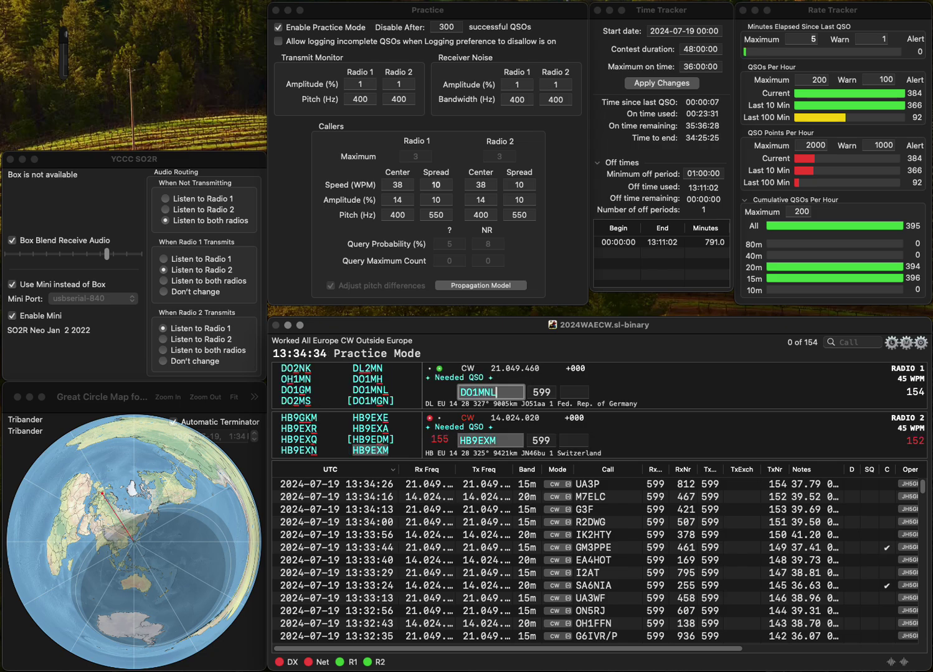
pyautogui.press('Return')
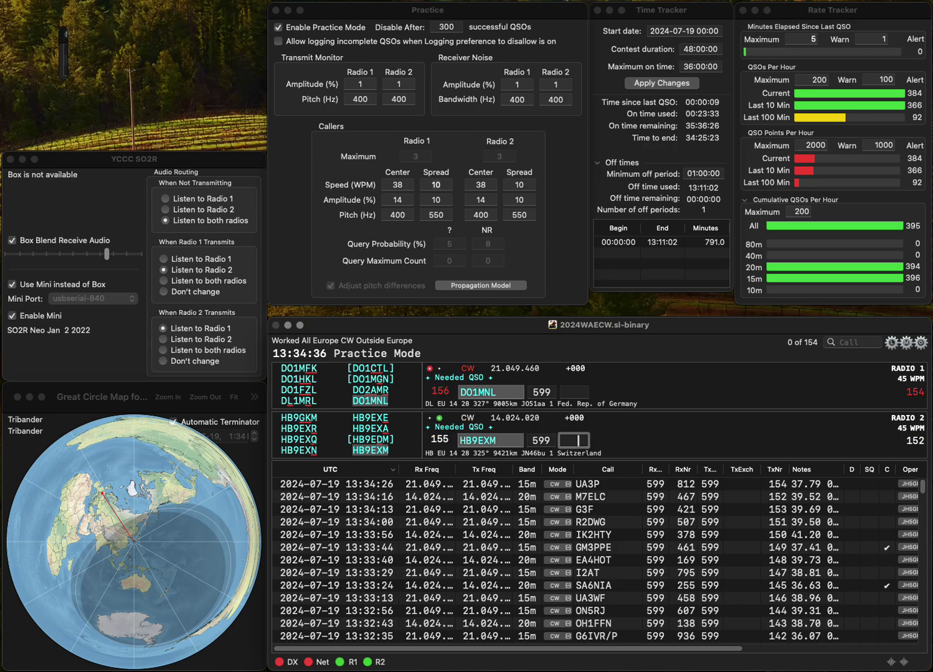
pyautogui.write('592')
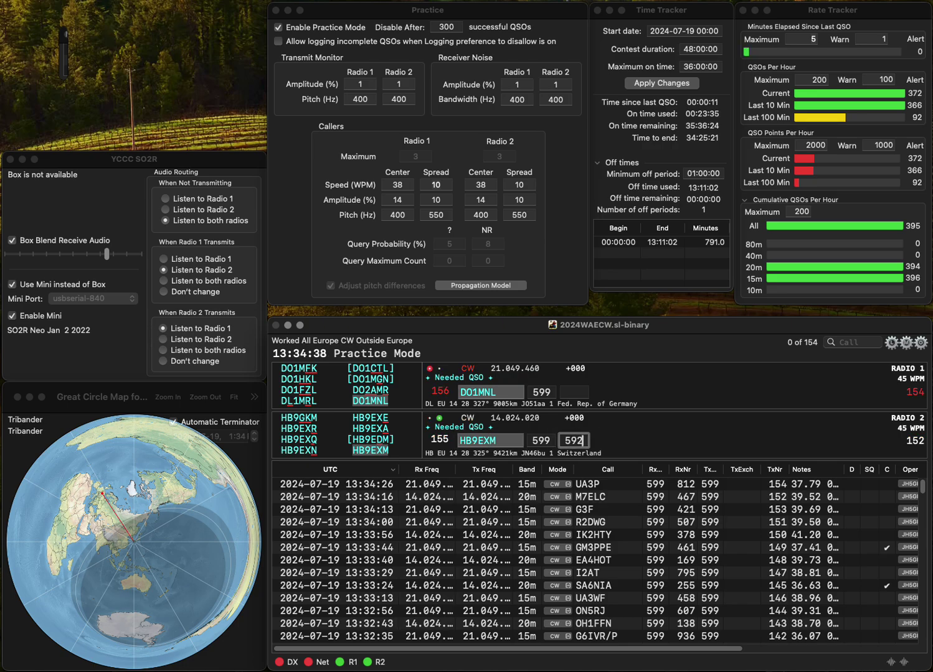
pyautogui.press('Return')
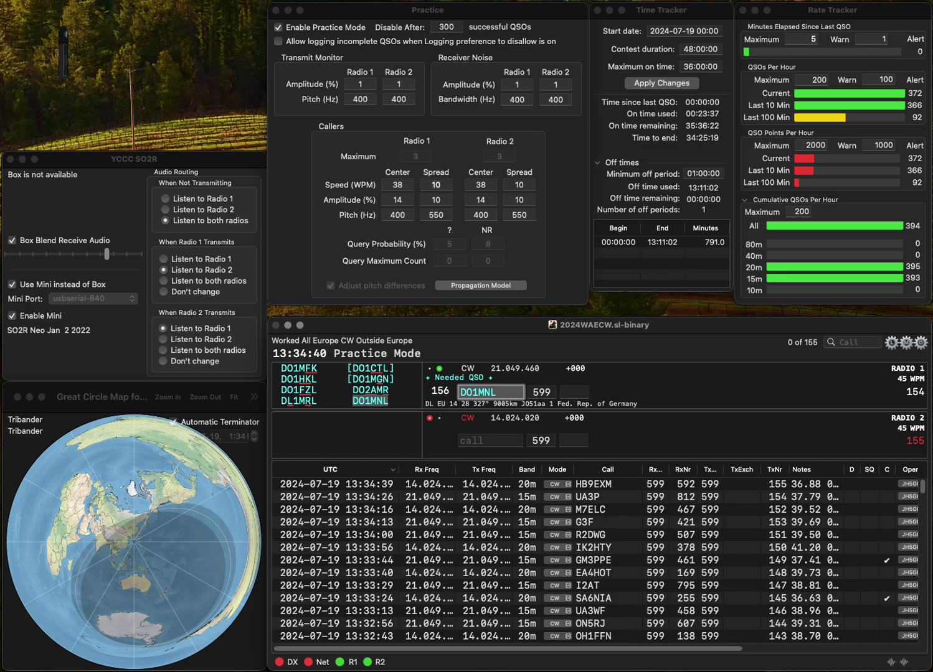
pyautogui.press('Tab')
pyautogui.write('834')
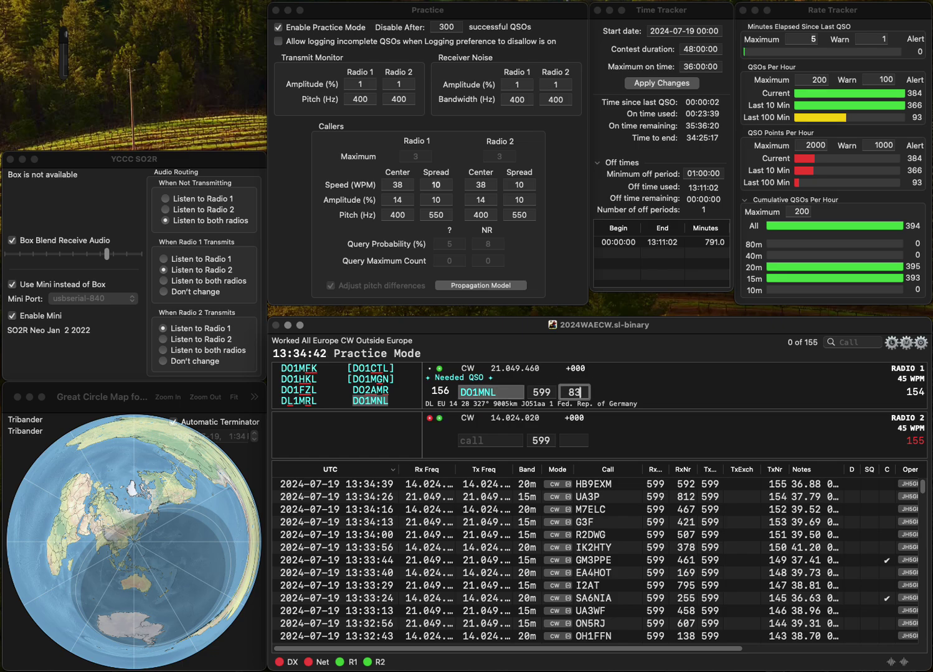
pyautogui.press('Return')
# Step: Send the exchange to the partial call 3CYJ on Radio 2 and to RZ1O on Radio 1
pyautogui.write('3CYJ')
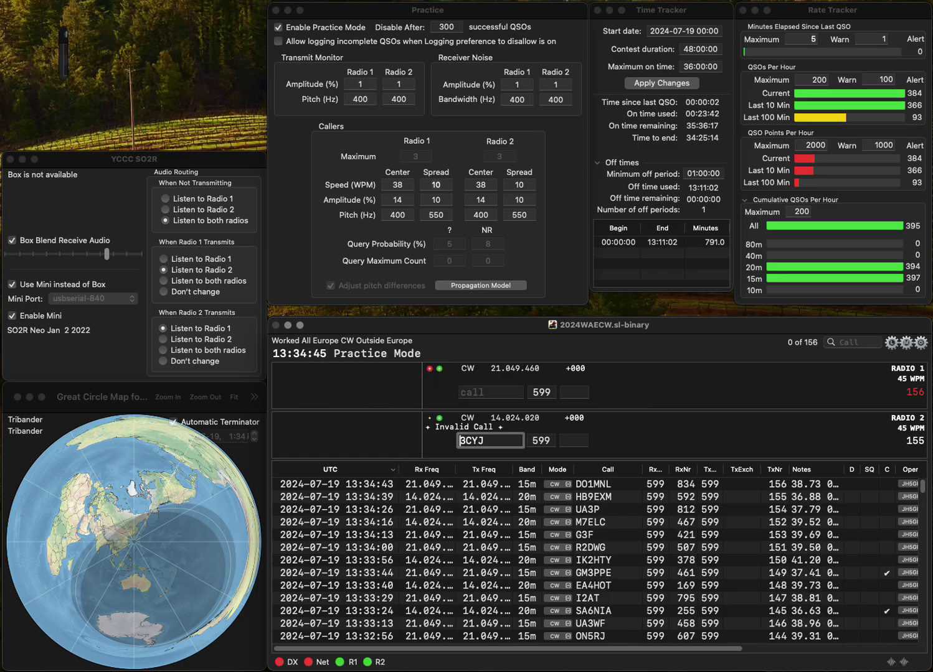
pyautogui.press('Return')
pyautogui.write('R')
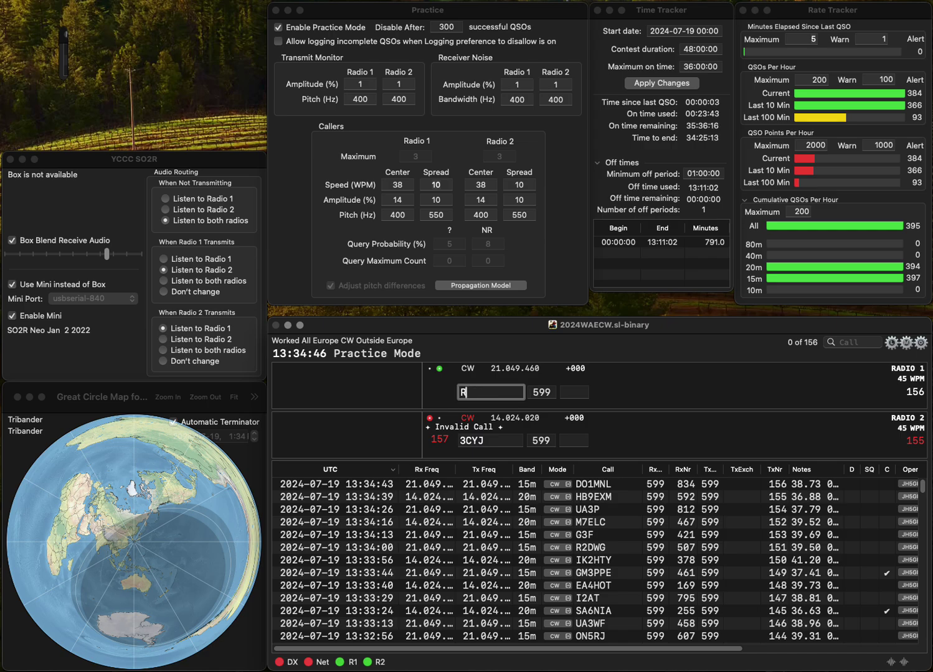
pyautogui.write('Z1')
pyautogui.press('BackSpace')
pyautogui.write('Z10')
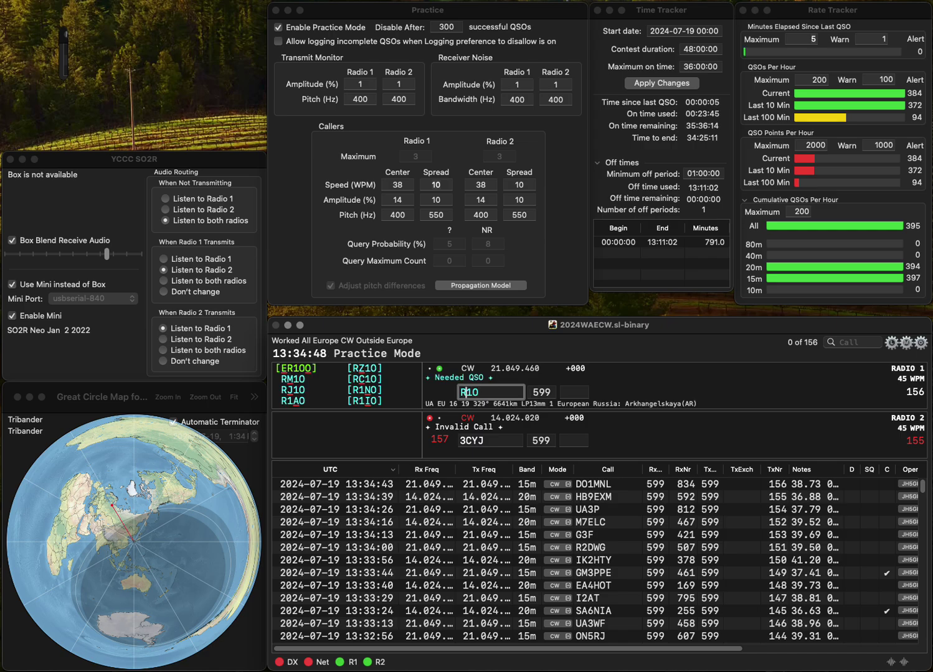
pyautogui.press('Return')
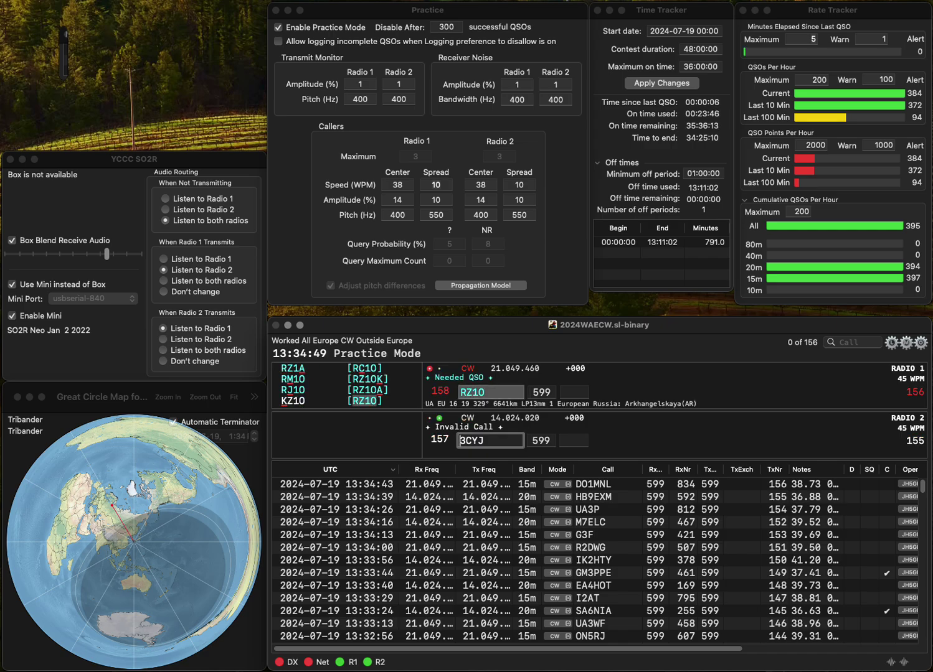
# Step: Correct the partial call on Radio 2 to EA2CYJ and send the exchange again
pyautogui.write('EA')
pyautogui.press('Delete')
pyautogui.write('2')
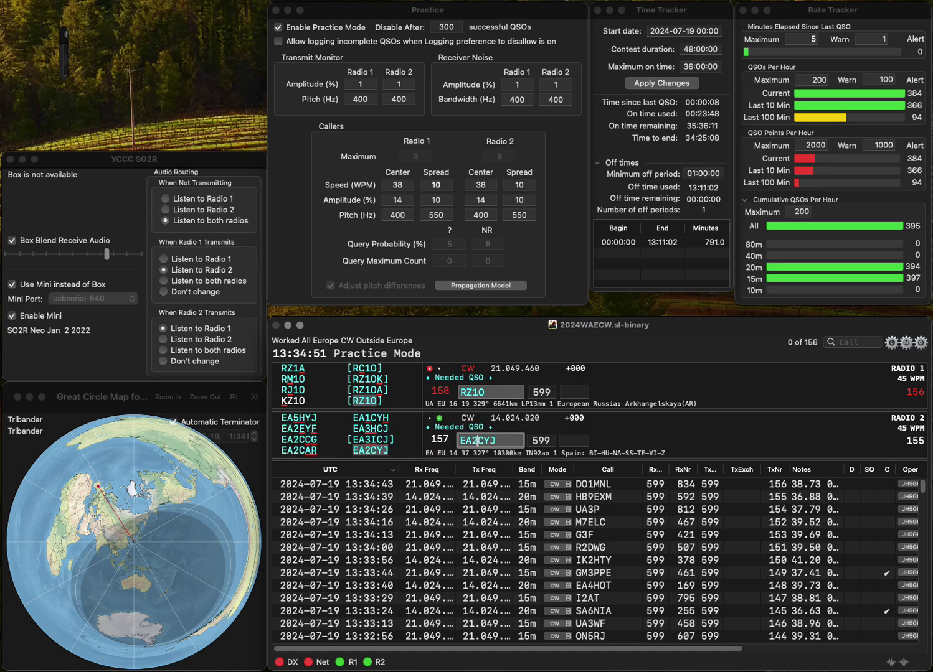
pyautogui.press('Return')
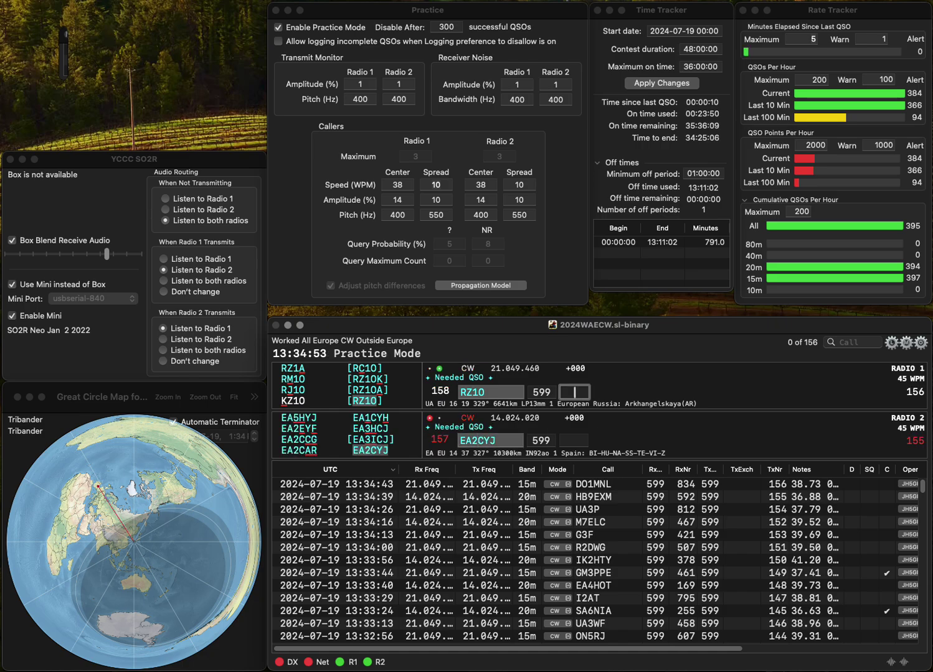
pyautogui.write('330')
pyautogui.press('Return')
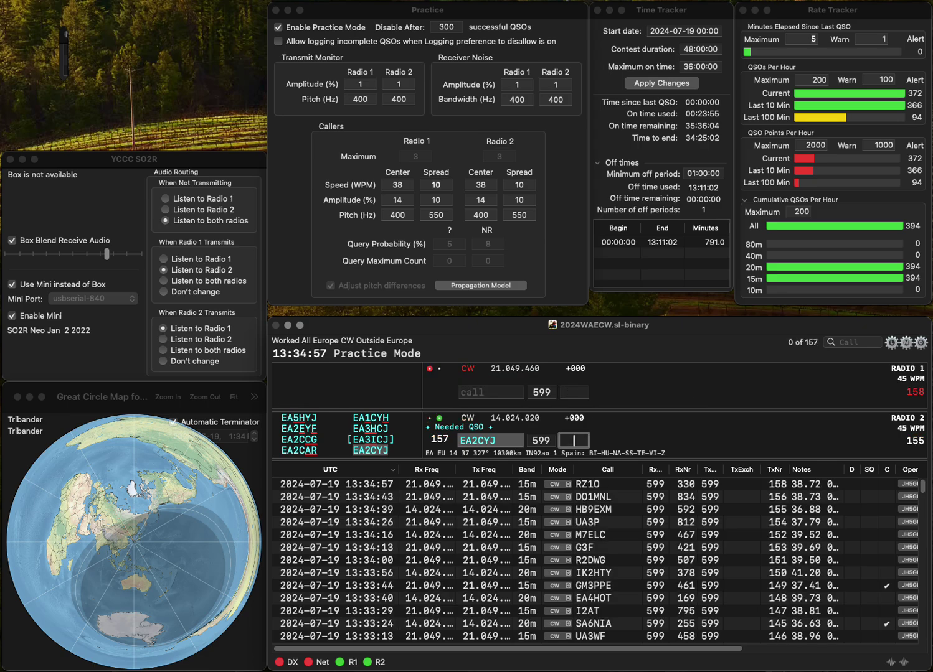
pyautogui.write('764')
pyautogui.press('Return')
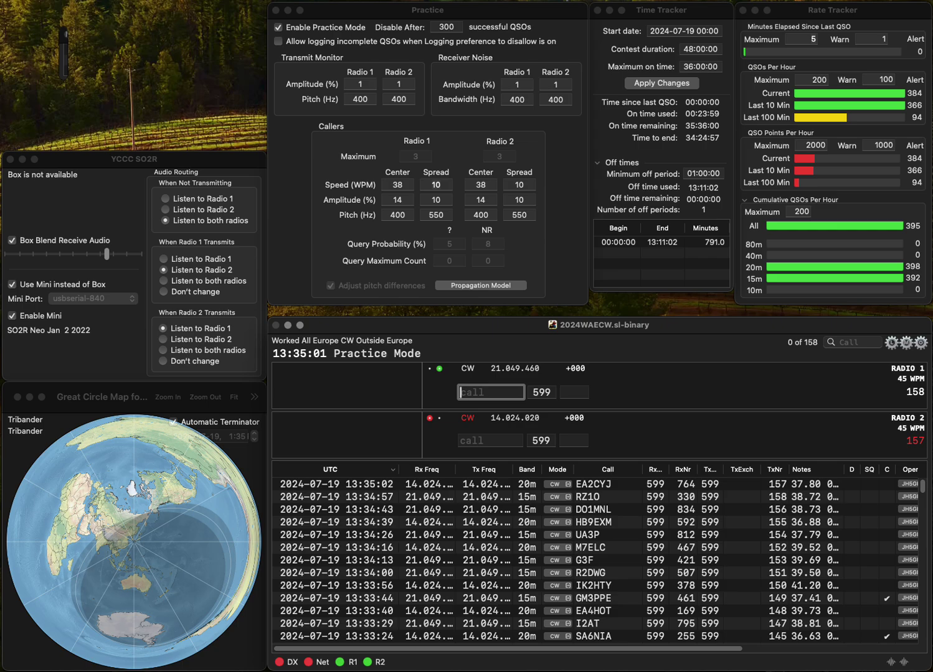
# Step: Send the exchange to the partial call 3DQP on Radio 1 and to GI1GME on Radio 2
pyautogui.write('3D')
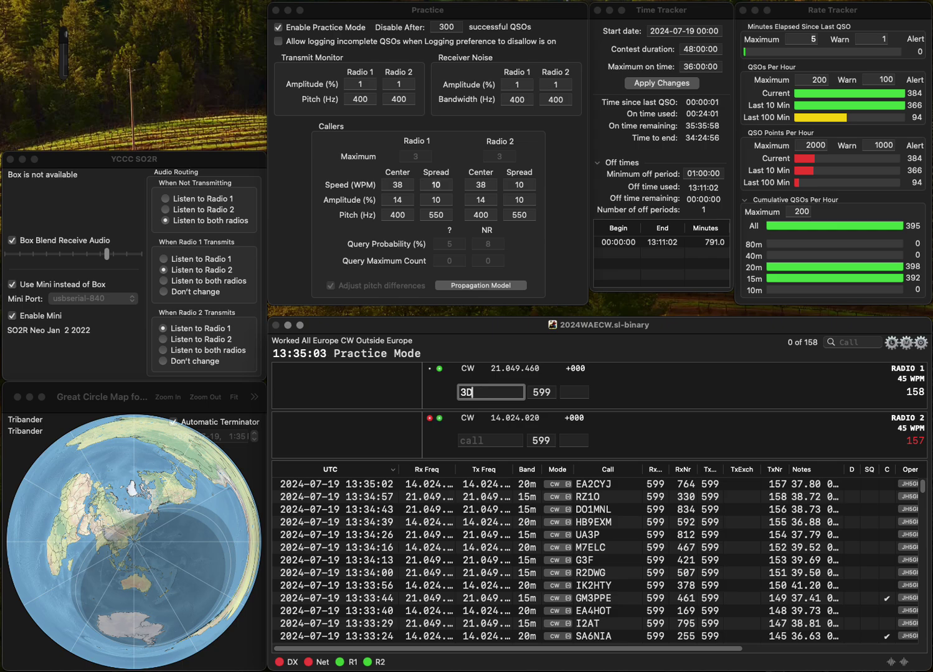
pyautogui.write('QP')
pyautogui.press('Return')
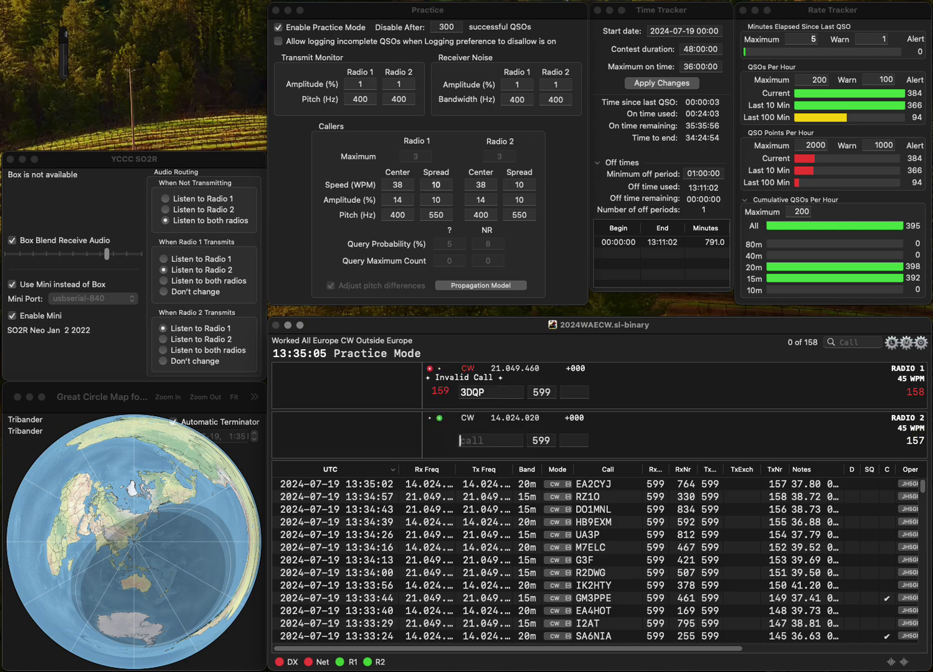
pyautogui.write('GI1')
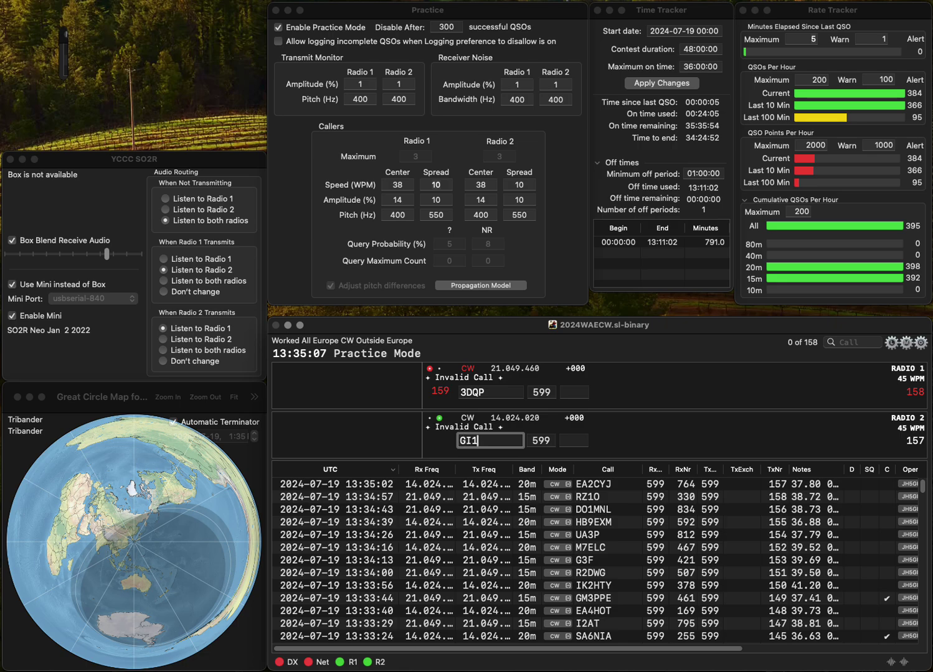
pyautogui.write('GME')
pyautogui.press('Return')
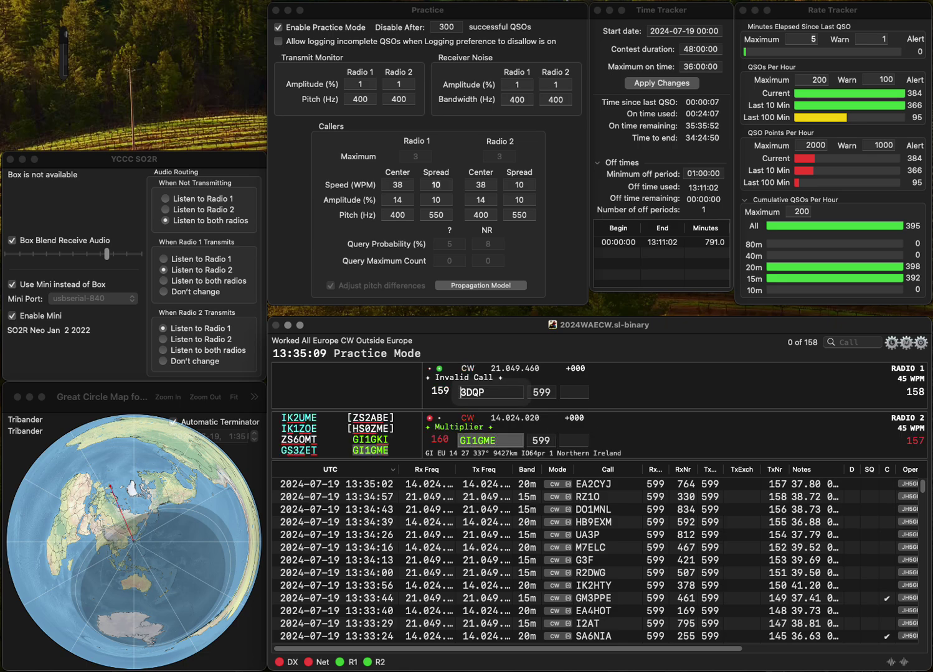
# Step: Correct the Radio 1 call to RA3DQP, and log GI1GME with received number 836 and RA3DQP with received number 719
pyautogui.write('RA')
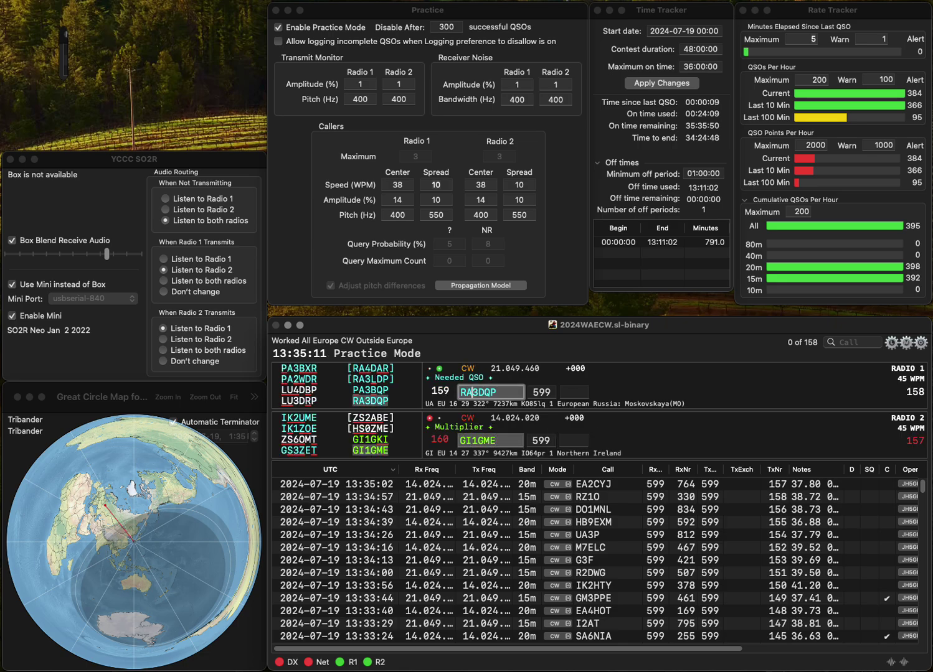
pyautogui.press('Return')
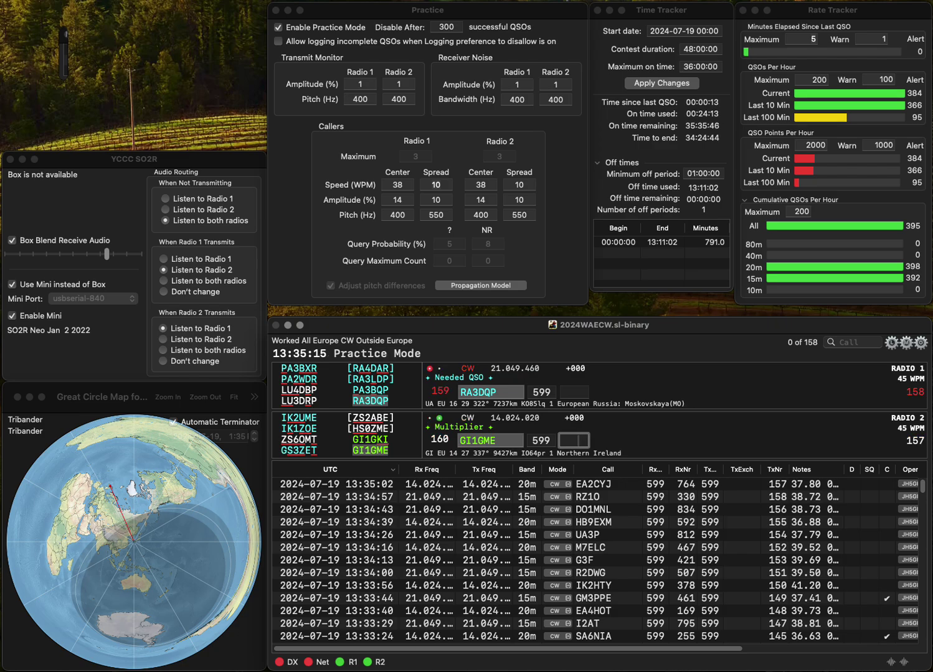
pyautogui.write('836')
pyautogui.press('Return')
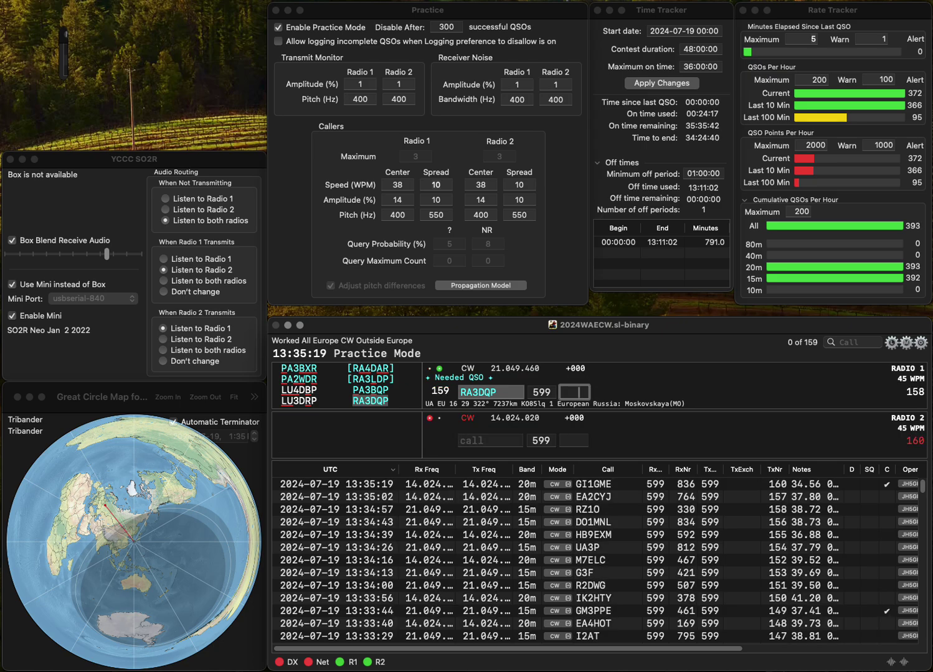
pyautogui.write('719')
pyautogui.press('Return')
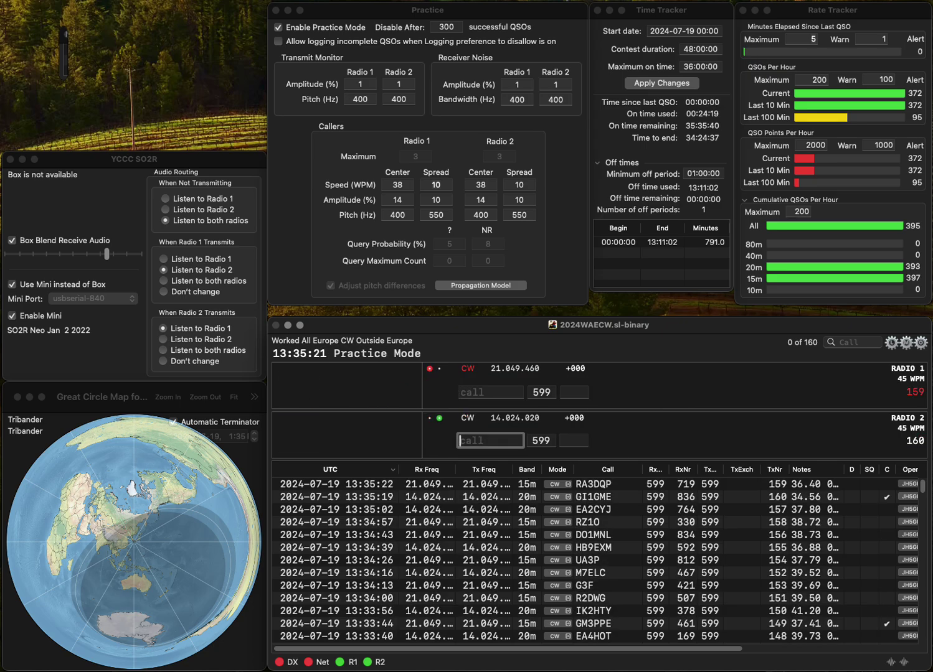
pyautogui.write('S53KS')
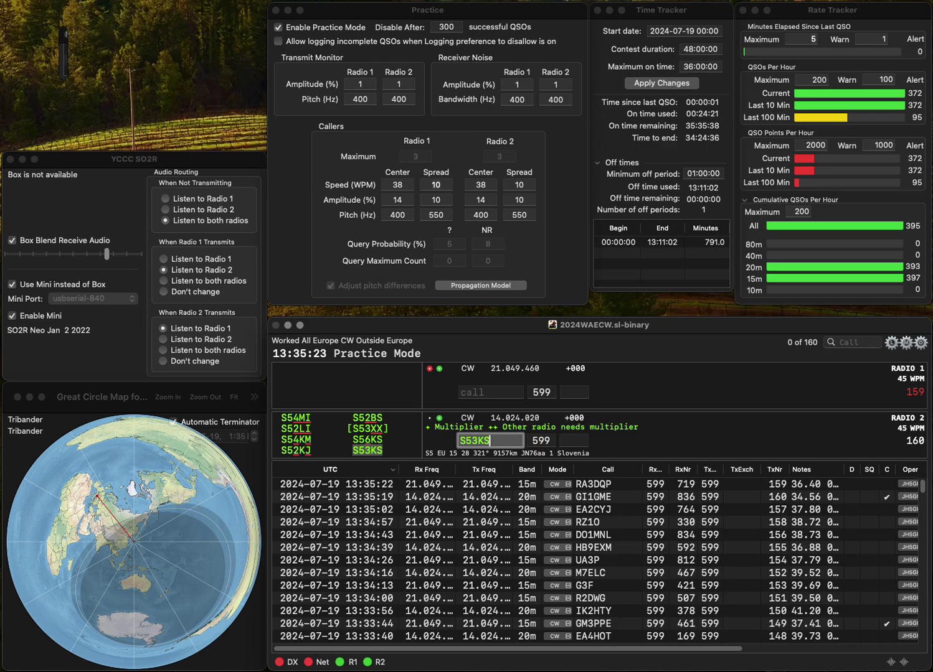
pyautogui.press('Return')
pyautogui.write('IV3')
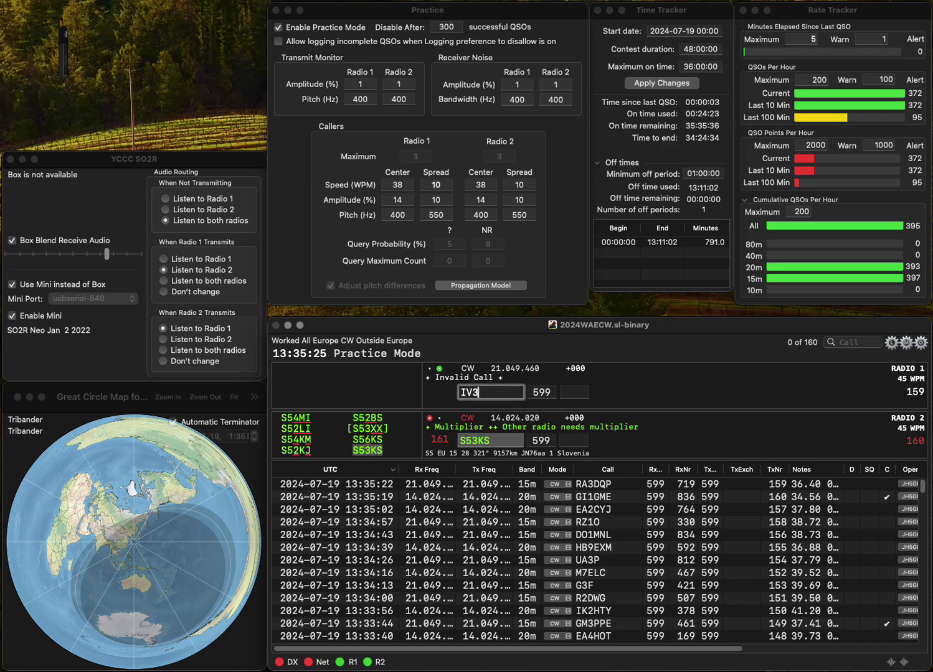
pyautogui.write('FPX')
pyautogui.press('Return')
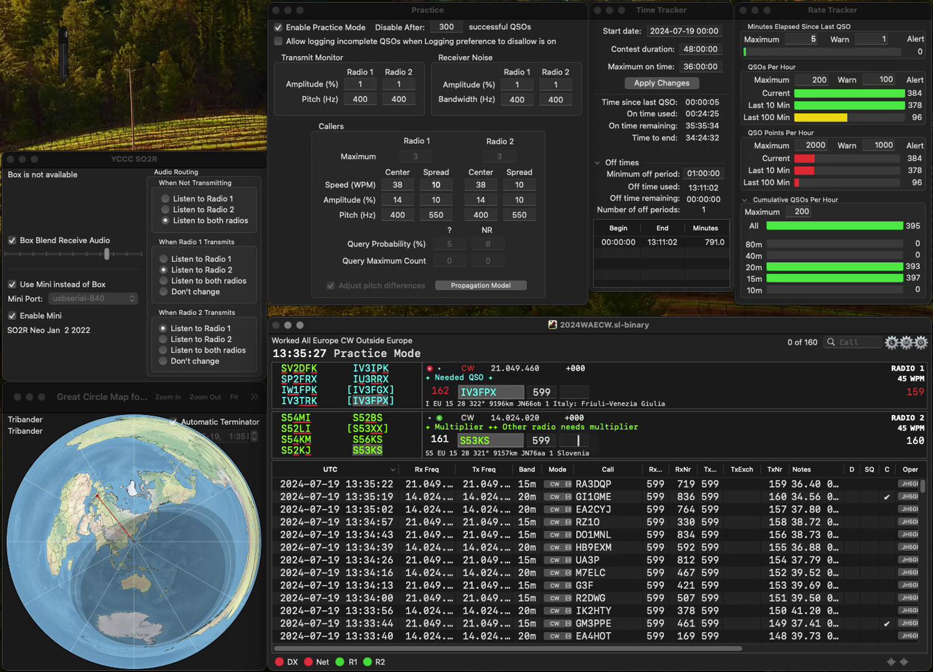
pyautogui.click(574, 440)
pyautogui.write('331')
pyautogui.press('Return')
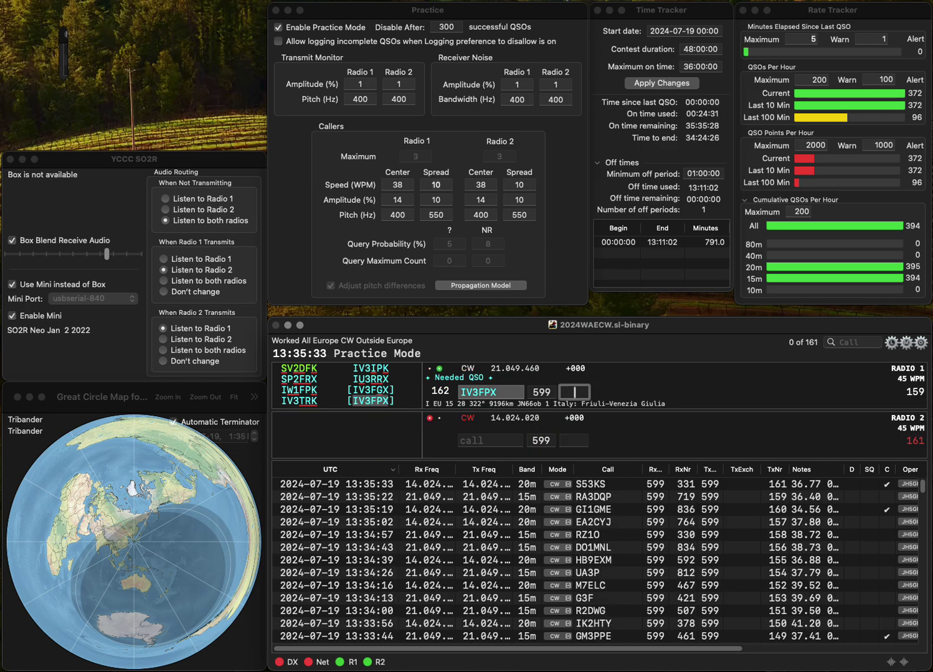
pyautogui.write('159')
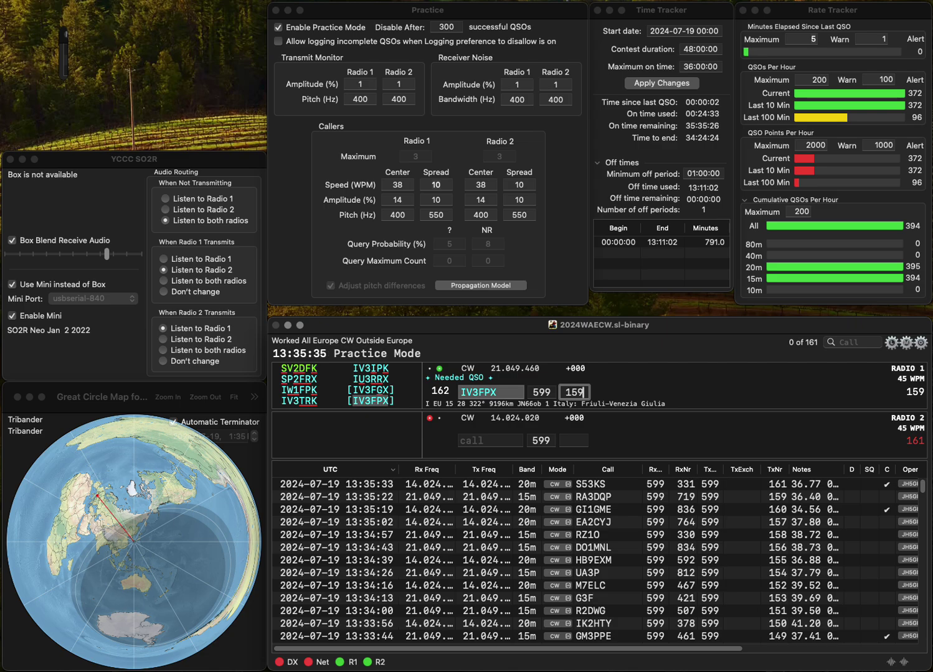
pyautogui.press('Return')
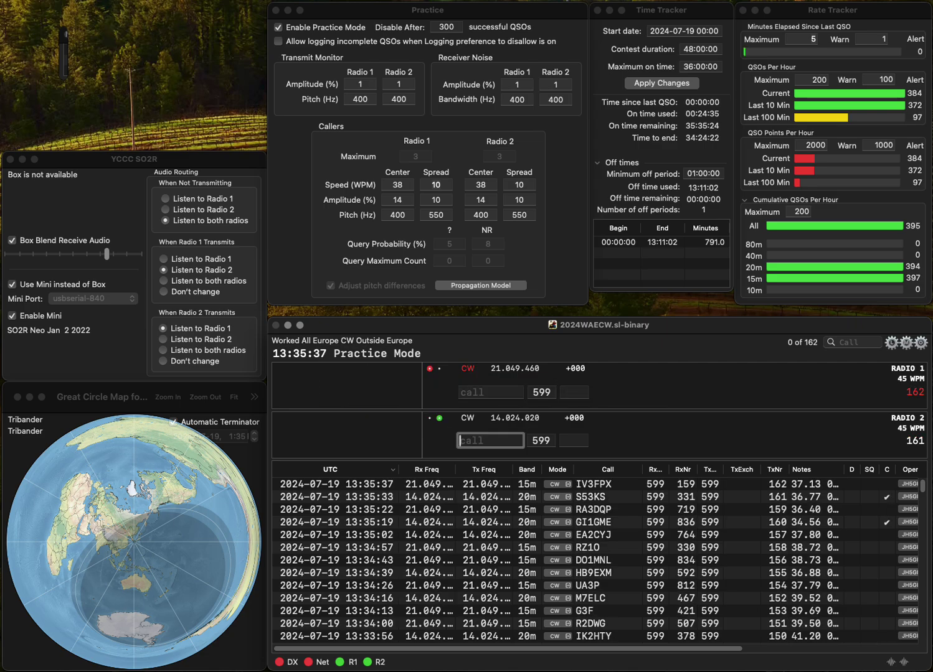
# Step: Send the exchange to UA4CNJ on Radio 2 and to G0BRC on Radio 1
pyautogui.write('KA4CNJ')
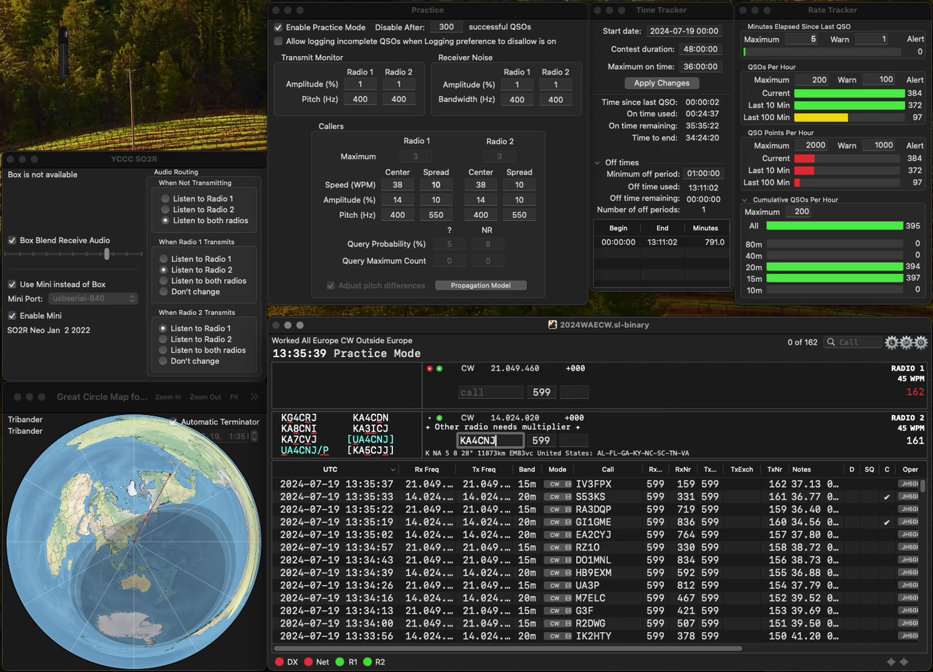
pyautogui.press('Home')
pyautogui.press('Delete')
pyautogui.write('U')
pyautogui.press('Return')
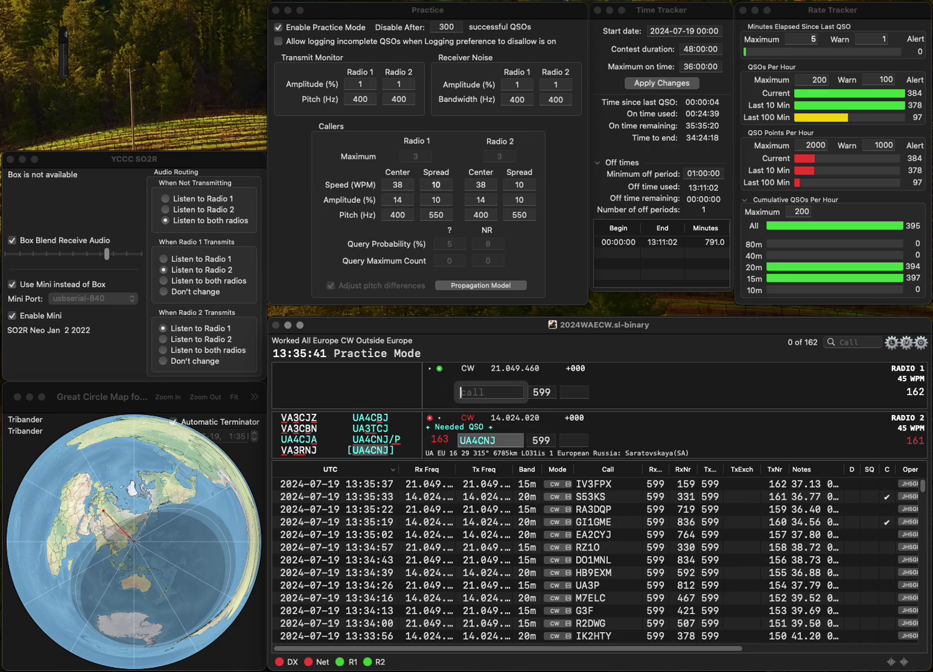
pyautogui.write('G0')
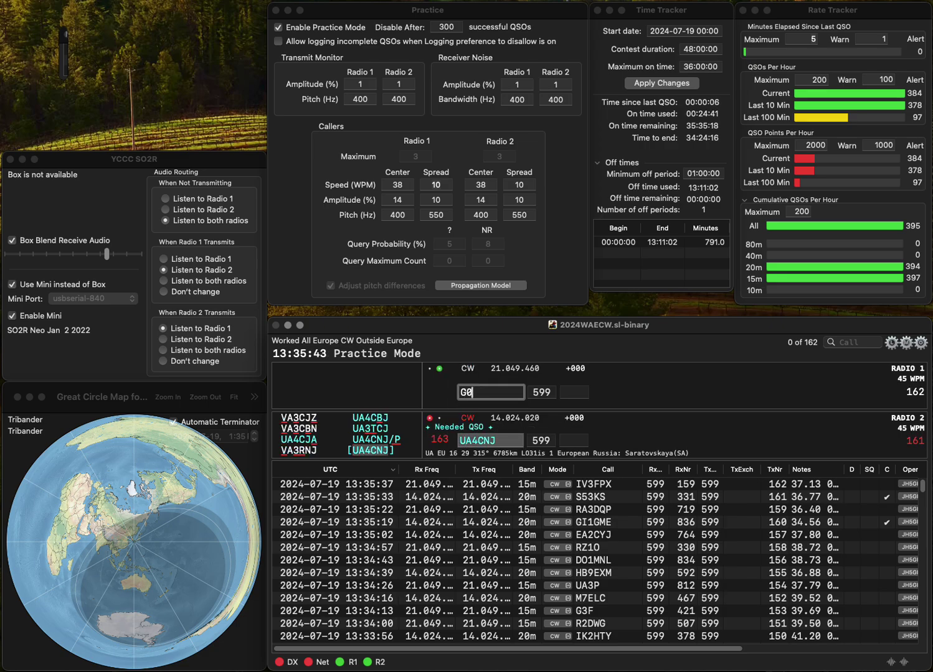
pyautogui.write('BRC')
pyautogui.press('Return')
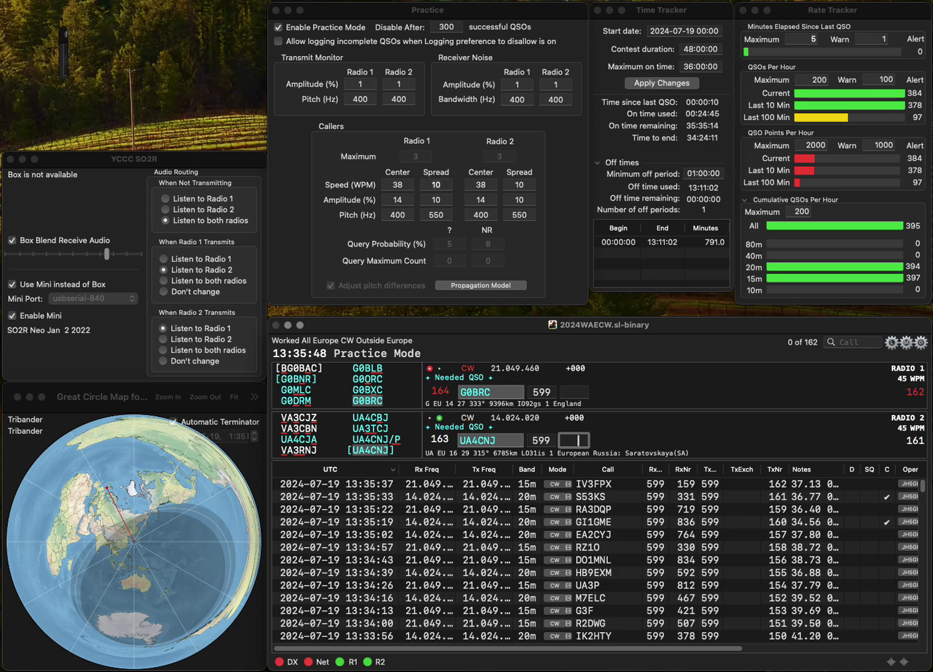
# Step: Log UA4CNJ on Radio 2 with received number 574 and G0BRC on Radio 1 with received number 656
pyautogui.write('574')
pyautogui.press('Return')
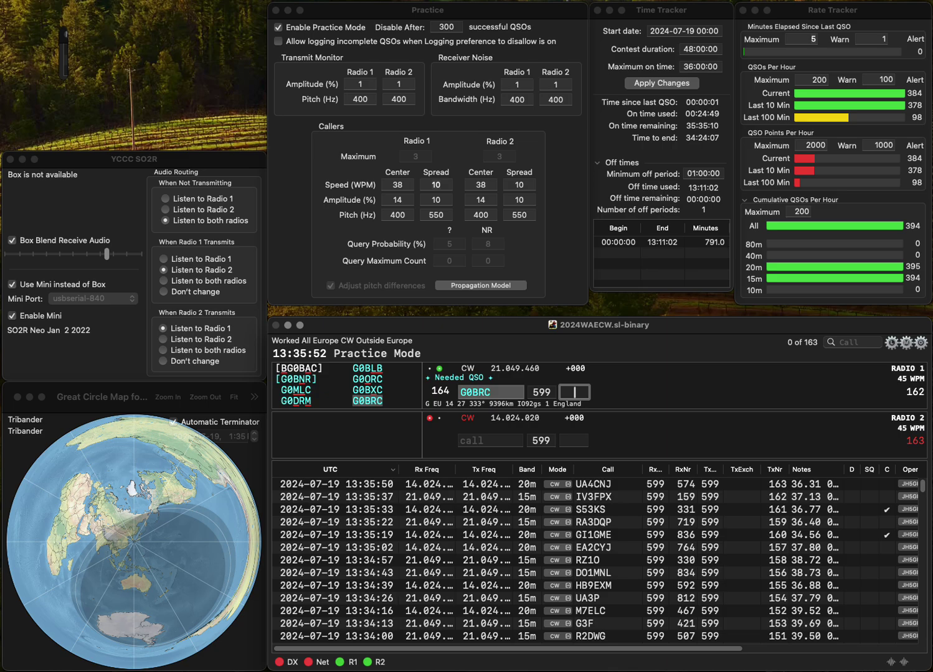
pyautogui.write('656')
pyautogui.press('Return')
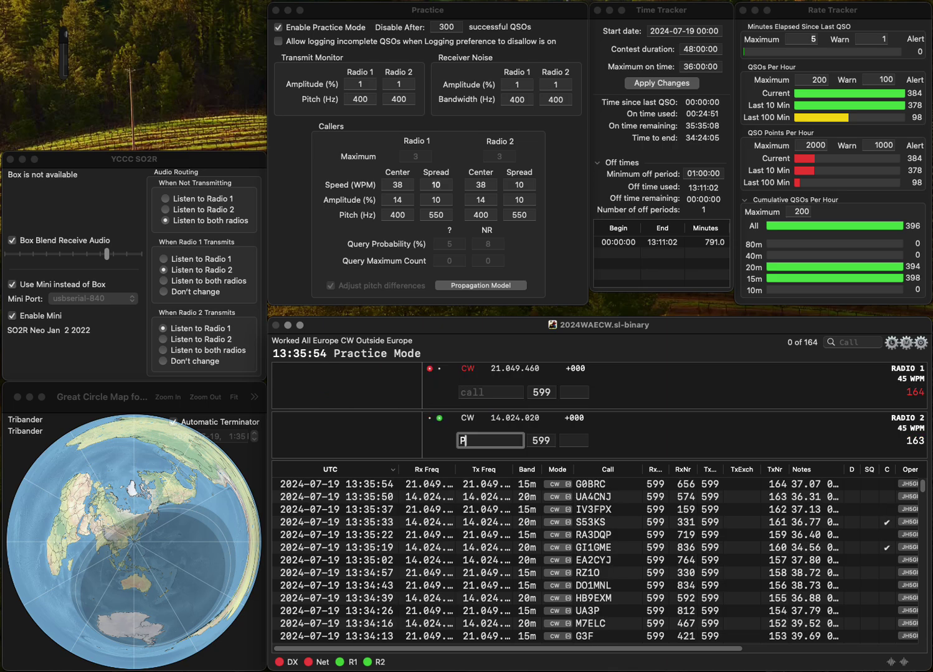
pyautogui.write('PE1PQS')
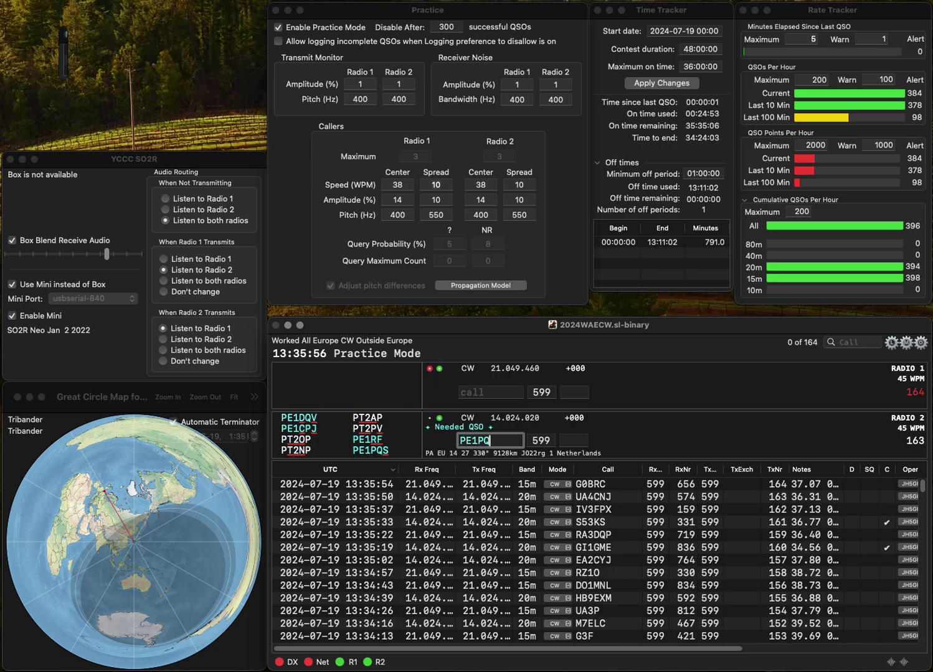
pyautogui.press('Return')
pyautogui.write('IZ2C')
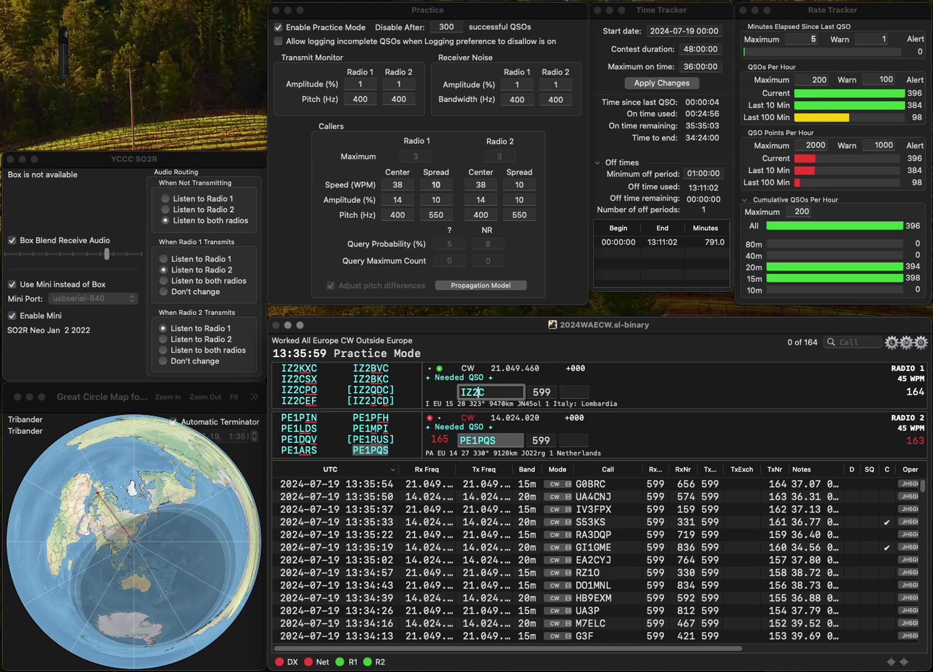
pyautogui.press('BackSpace')
pyautogui.write('Q2C')
pyautogui.press('Return')
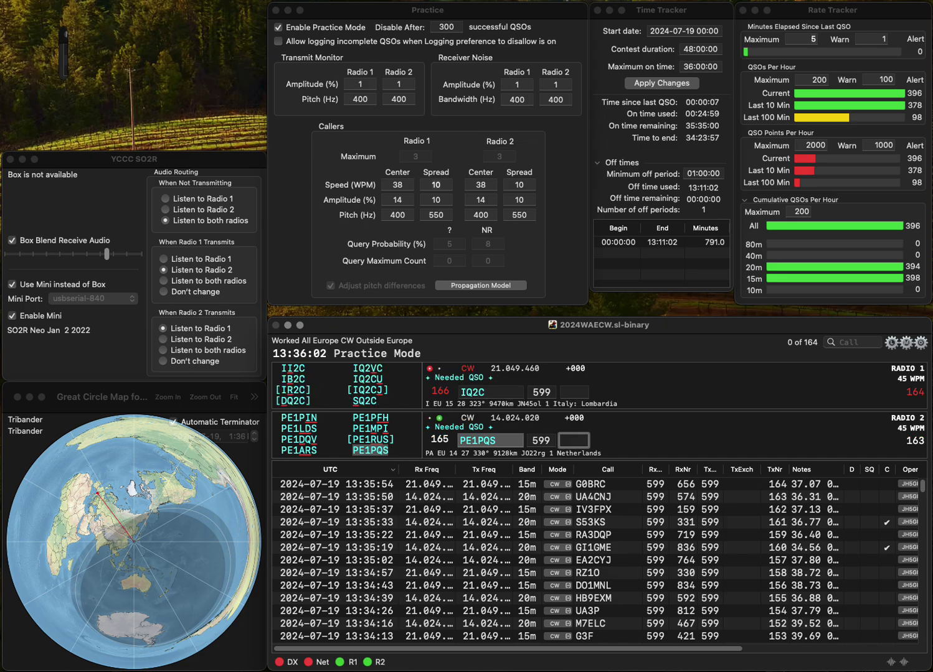
pyautogui.write('541')
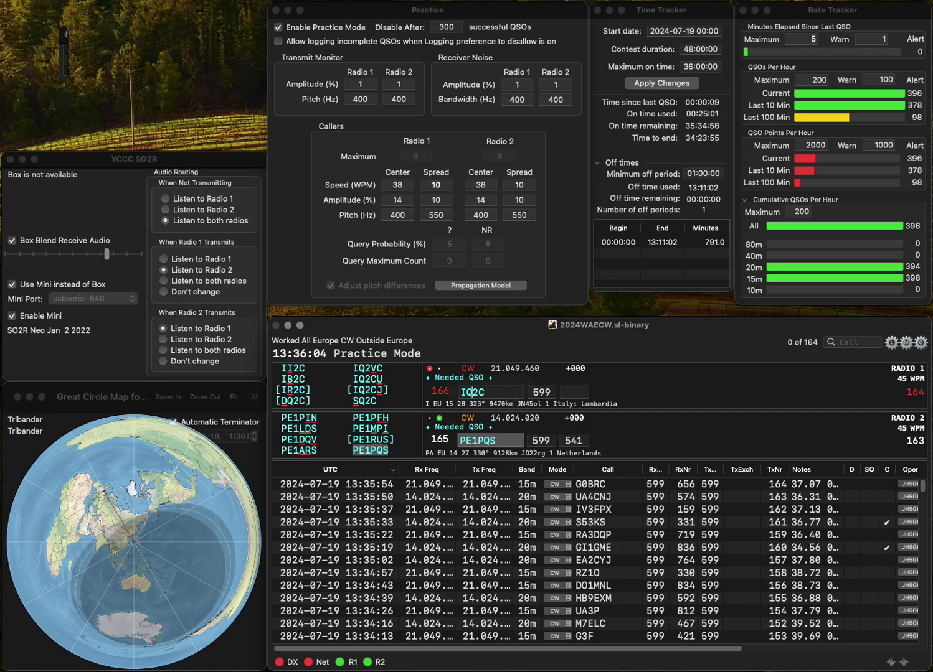
pyautogui.press('Return')
pyautogui.press('Delete')
pyautogui.write('S')
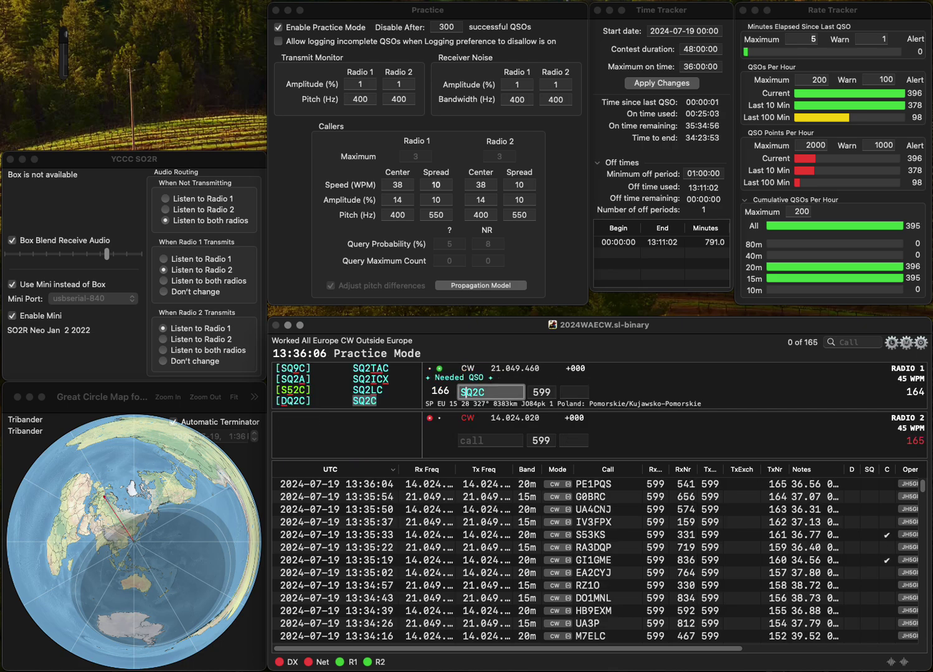
pyautogui.press('Return')
pyautogui.write('M')
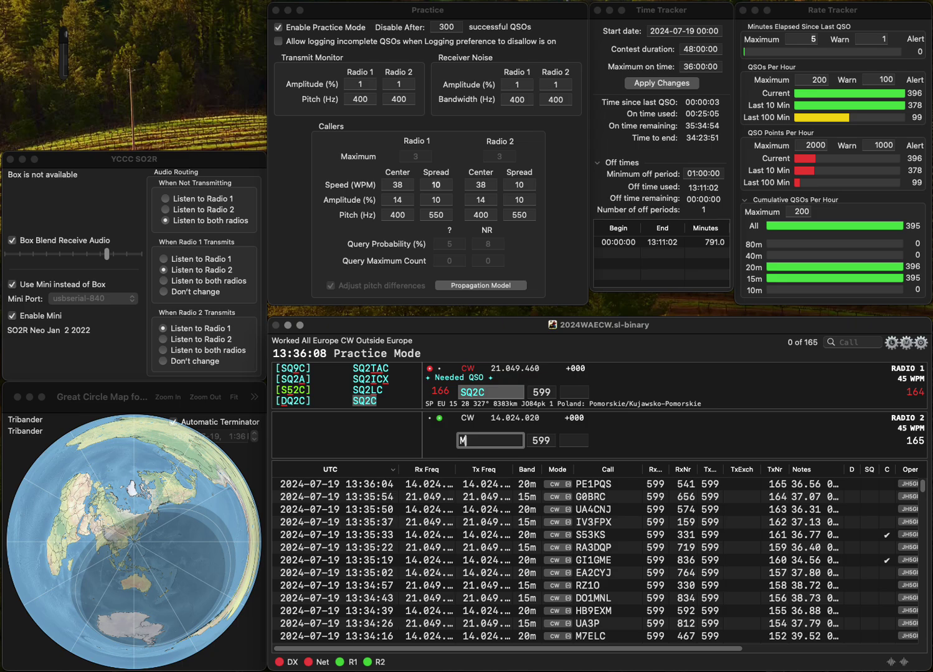
pyautogui.write('M0LGJ')
pyautogui.press('Return')
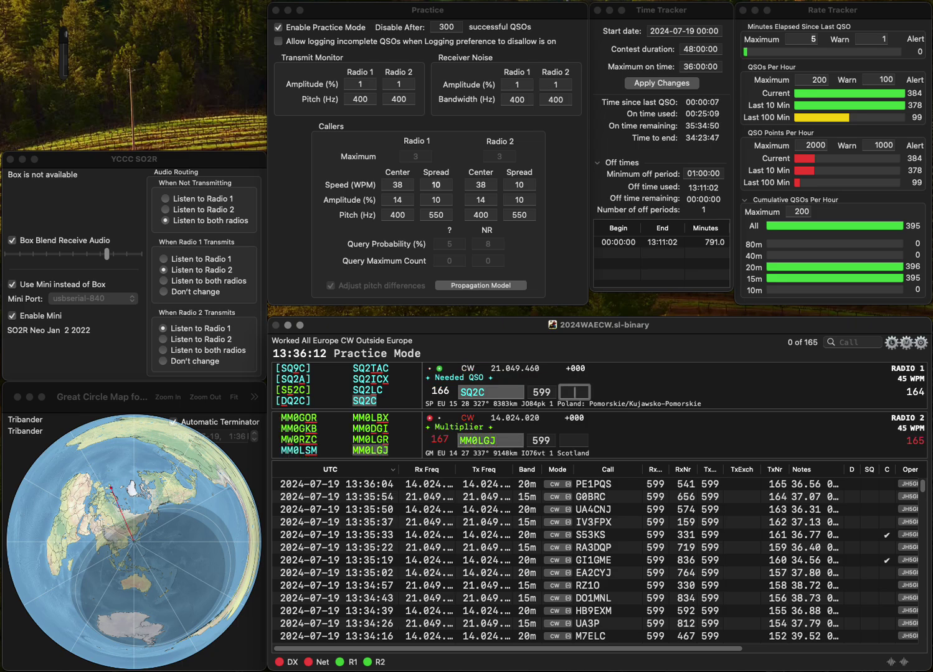
pyautogui.write('605')
pyautogui.press('Return')
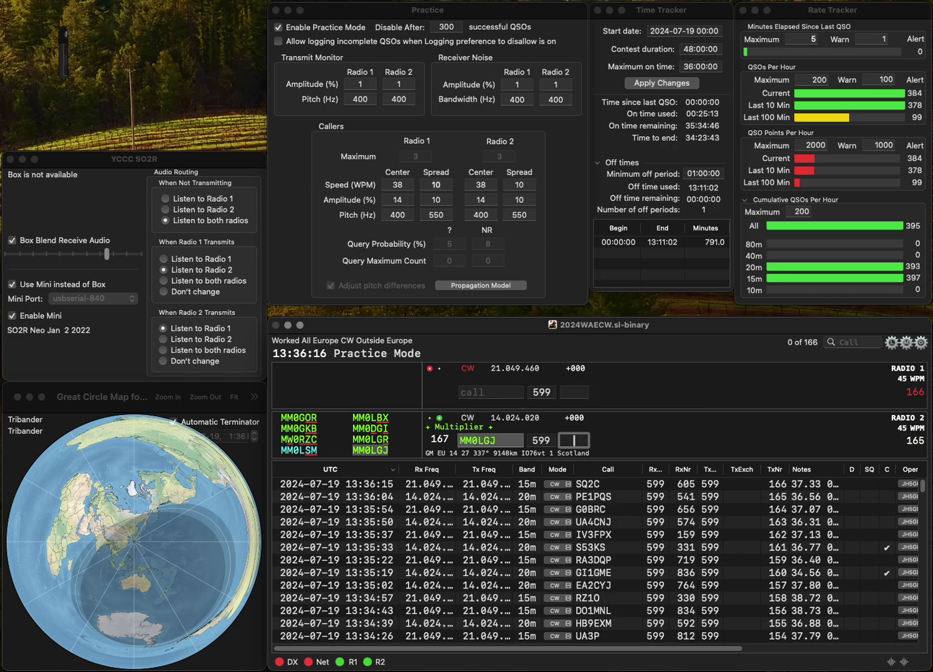
pyautogui.write('8')
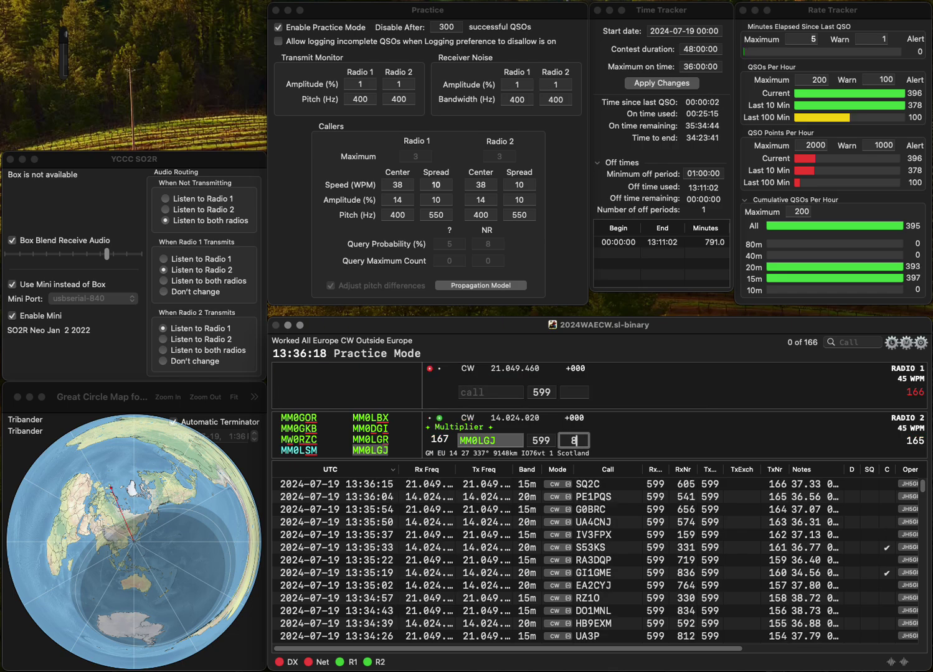
pyautogui.write('95')
pyautogui.press('Return')
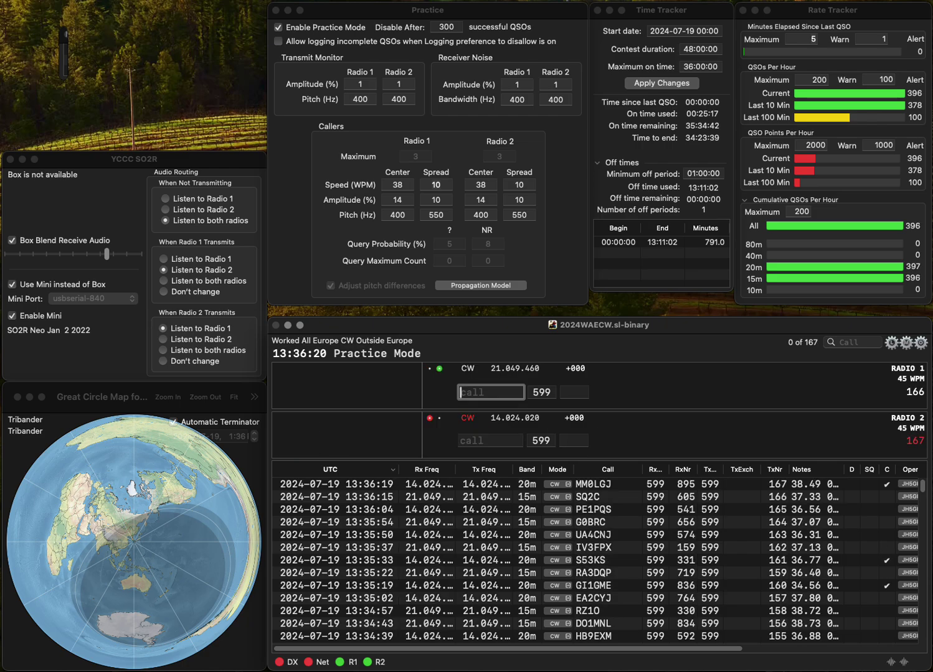
pyautogui.write('NO63AT/')
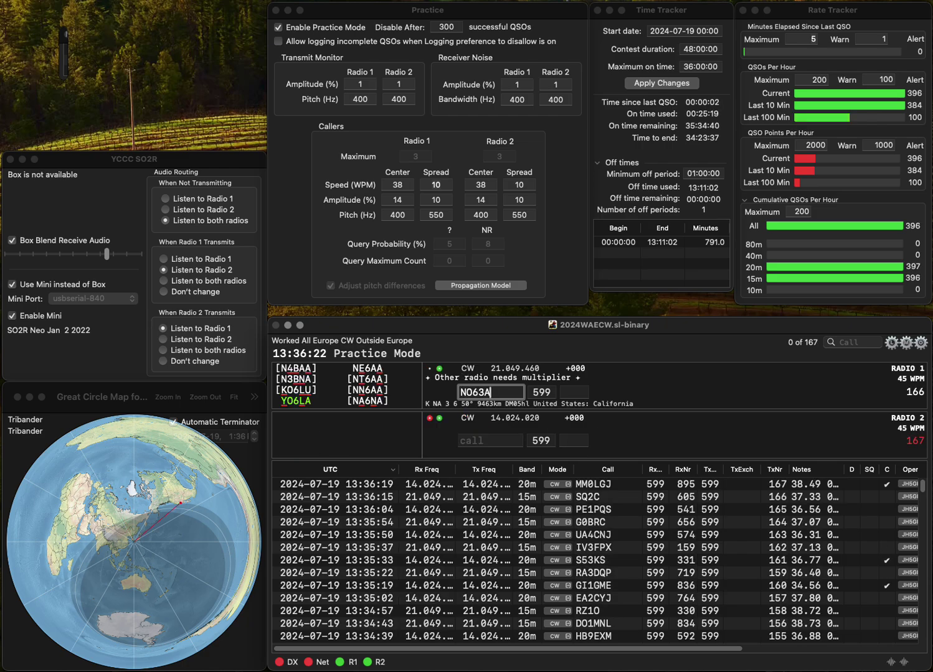
pyautogui.press('Left')
pyautogui.press('Left')
pyautogui.press('Left')
pyautogui.press('Left')
pyautogui.press('BackSpace')
pyautogui.press('BackSpace')
pyautogui.press('BackSpace')
pyautogui.write('ON')
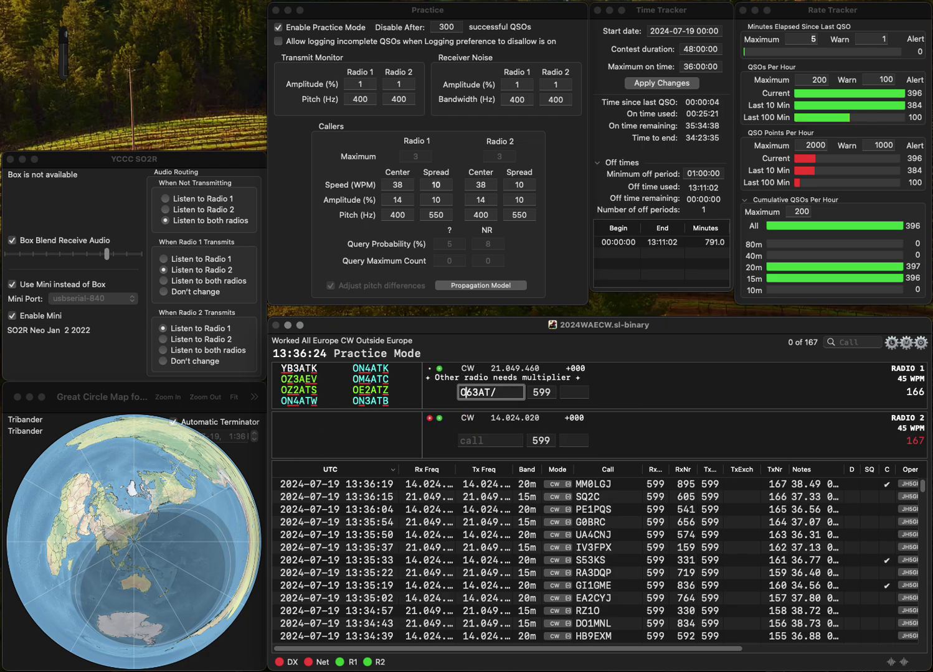
pyautogui.press('BackSpace')
pyautogui.write('B')
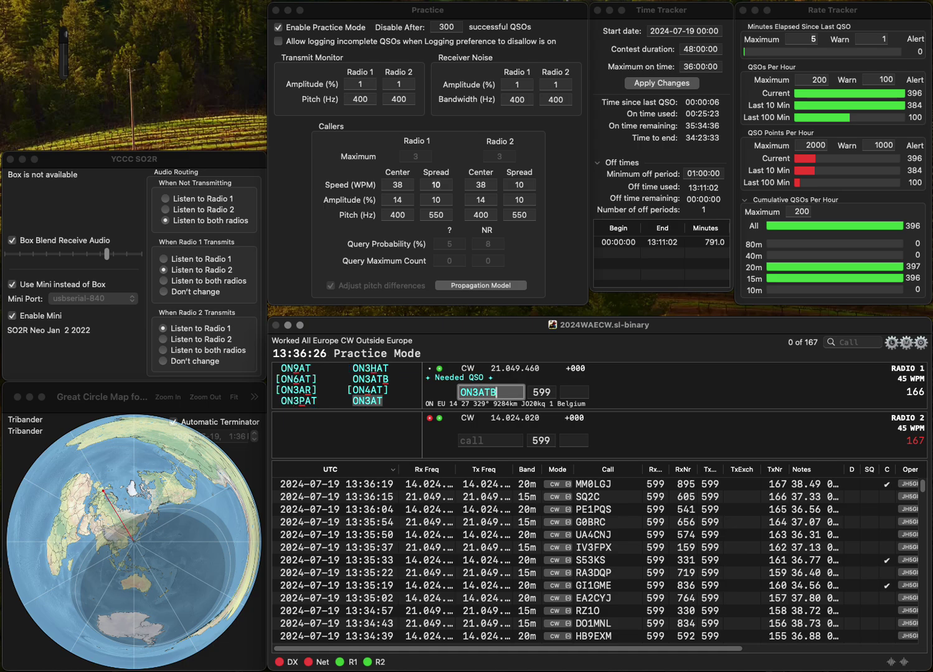
pyautogui.press('Return')
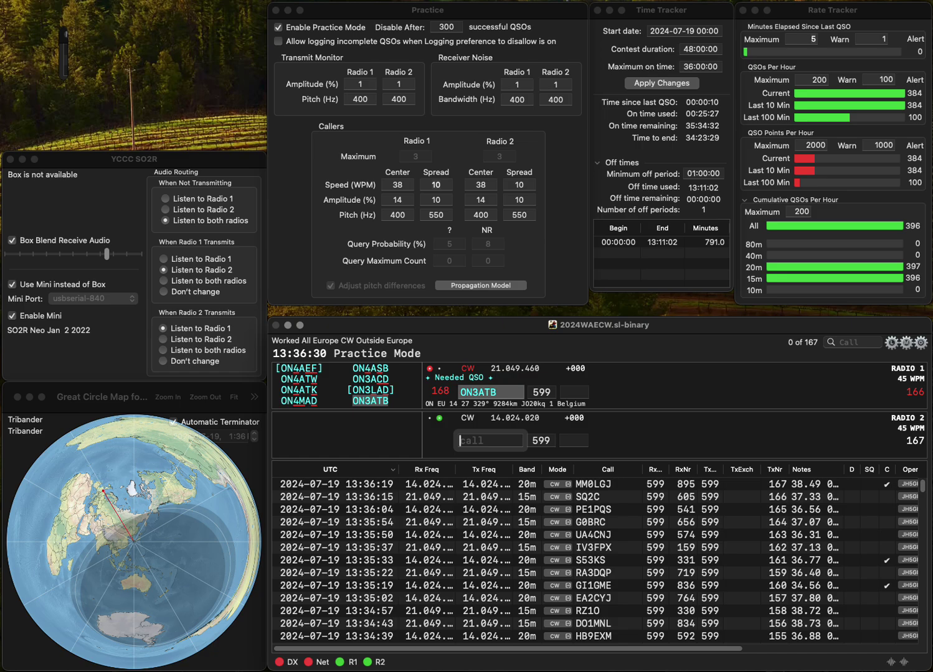
pyautogui.write('DK7SM')
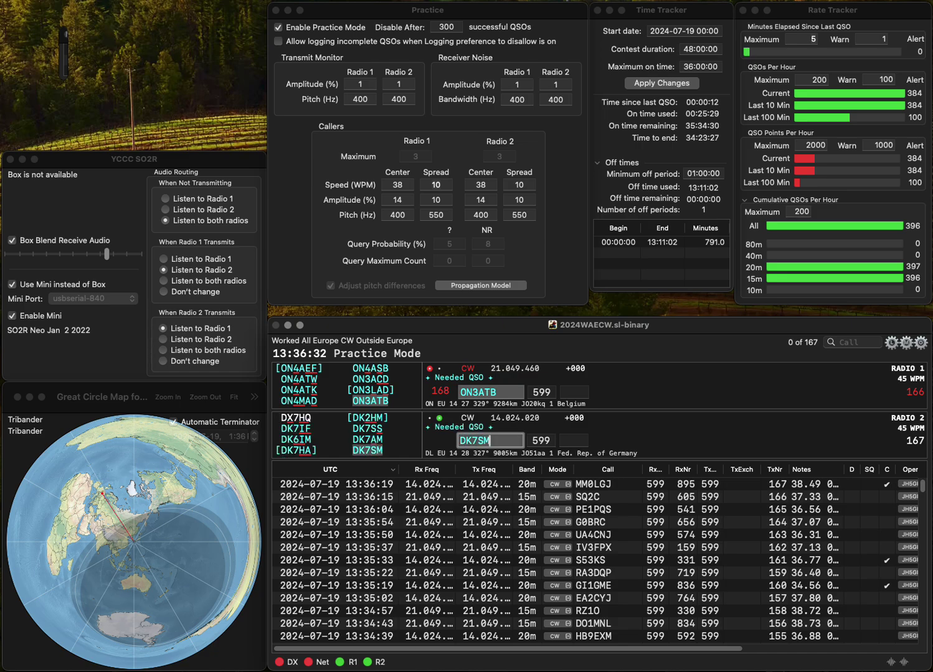
pyautogui.press('Return')
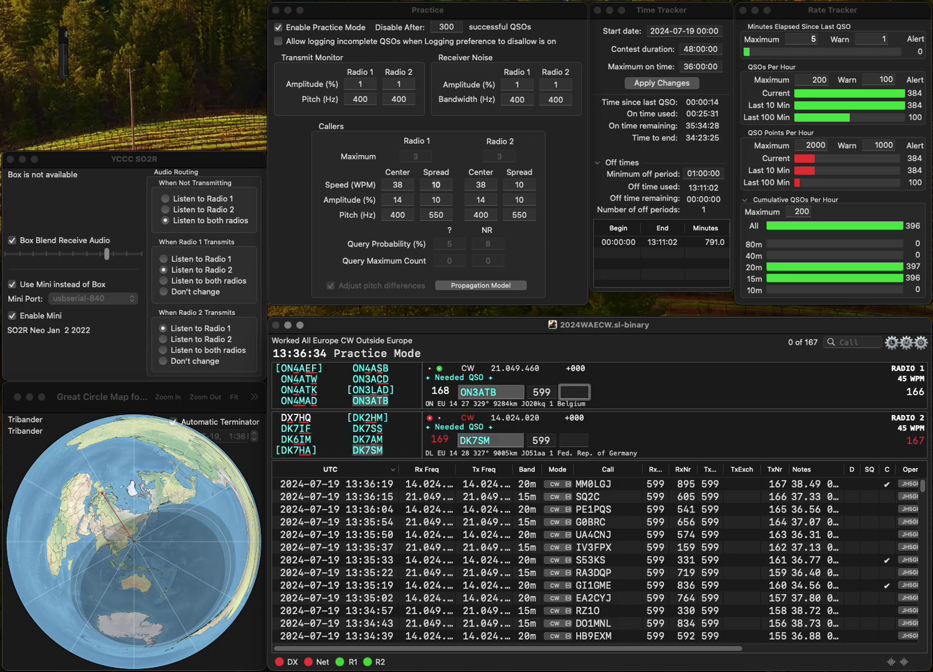
pyautogui.write('801')
pyautogui.press('Return')
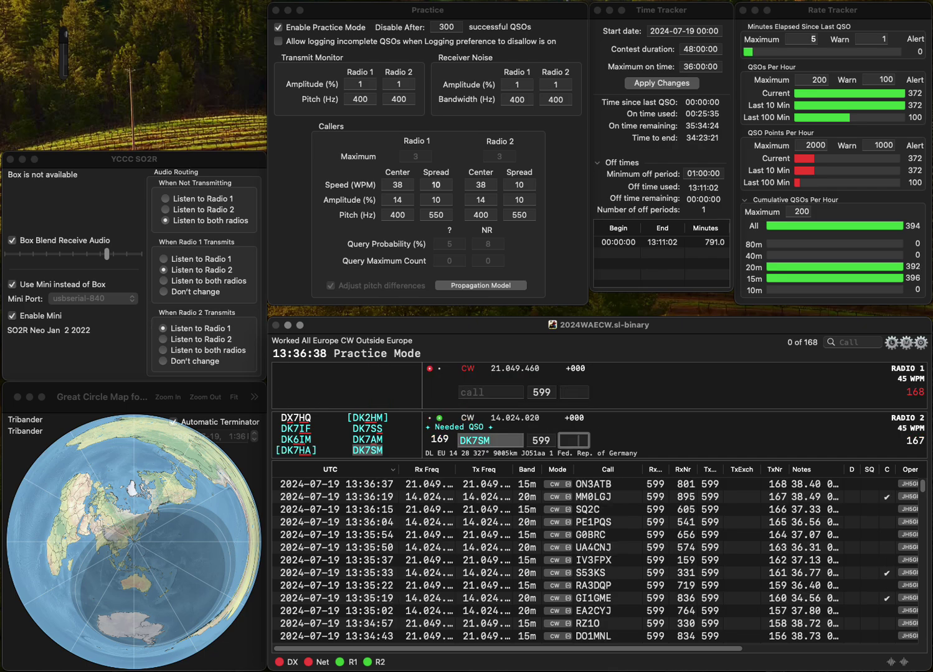
# Step: Log DK7SM on Radio 2 with received number 765, and send the exchange to the partial call 0KVK on Radio 1
pyautogui.write('765')
pyautogui.press('Return')
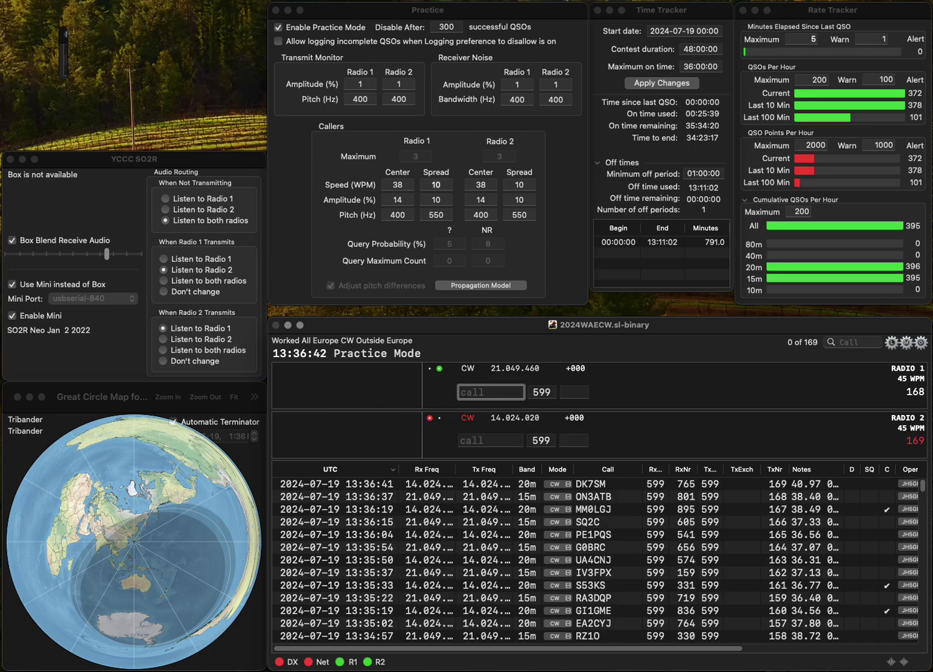
pyautogui.write('0KU')
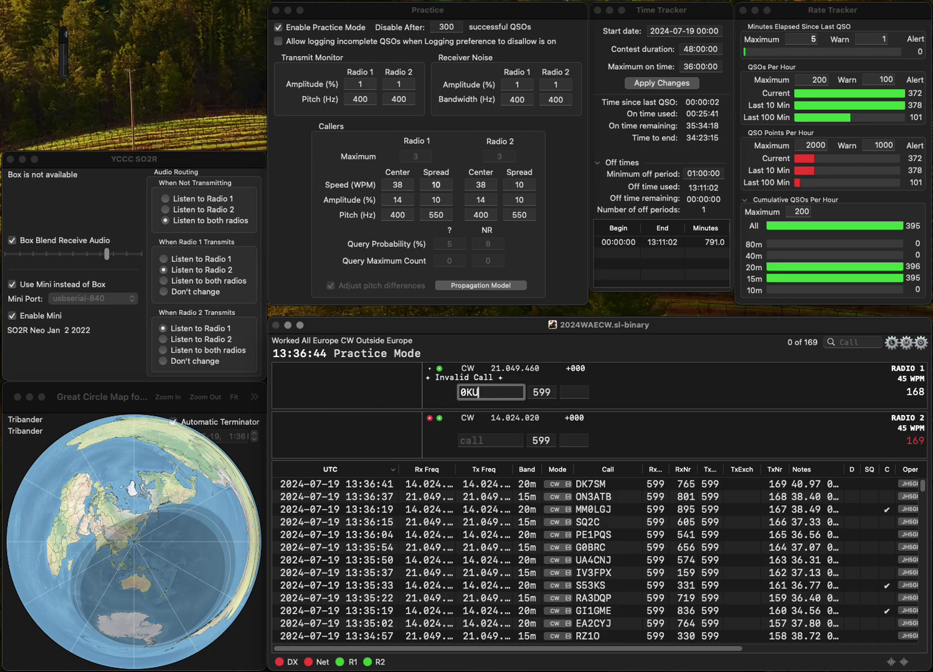
pyautogui.press('BackSpace')
pyautogui.write('VK')
pyautogui.press('Return')
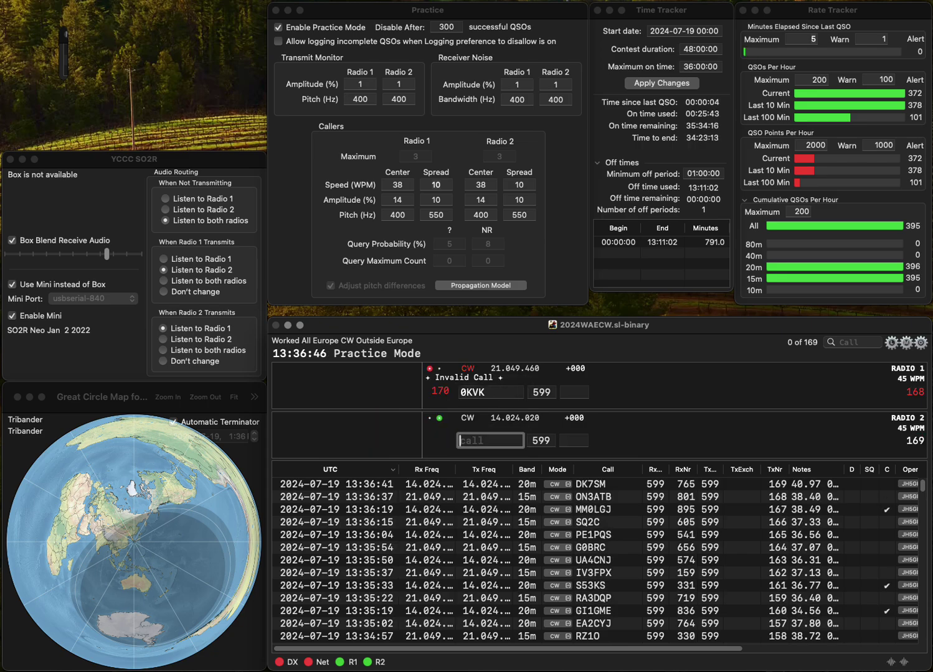
pyautogui.write('YO3AF')
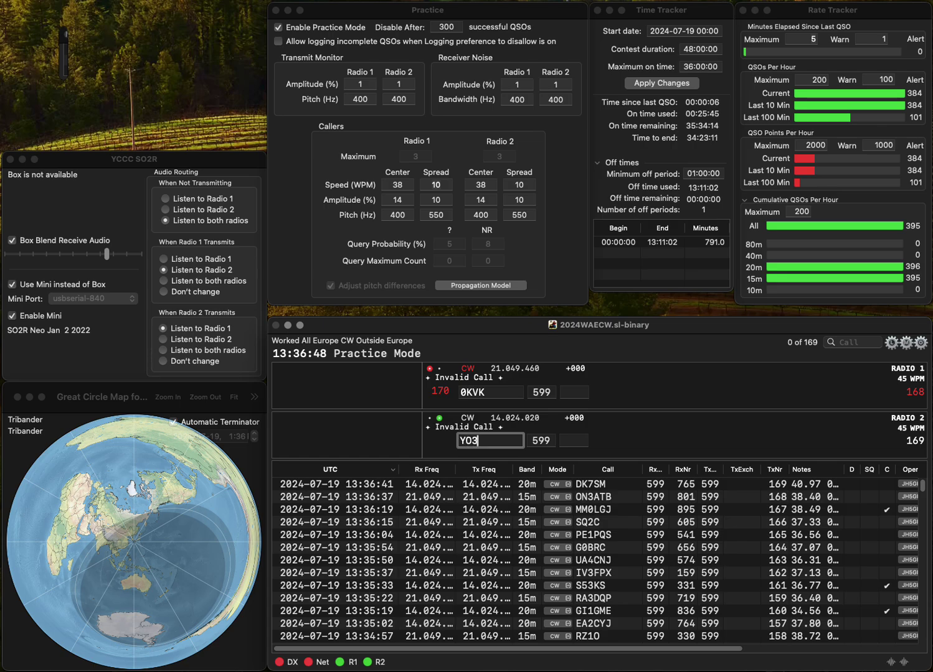
pyautogui.press('Return')
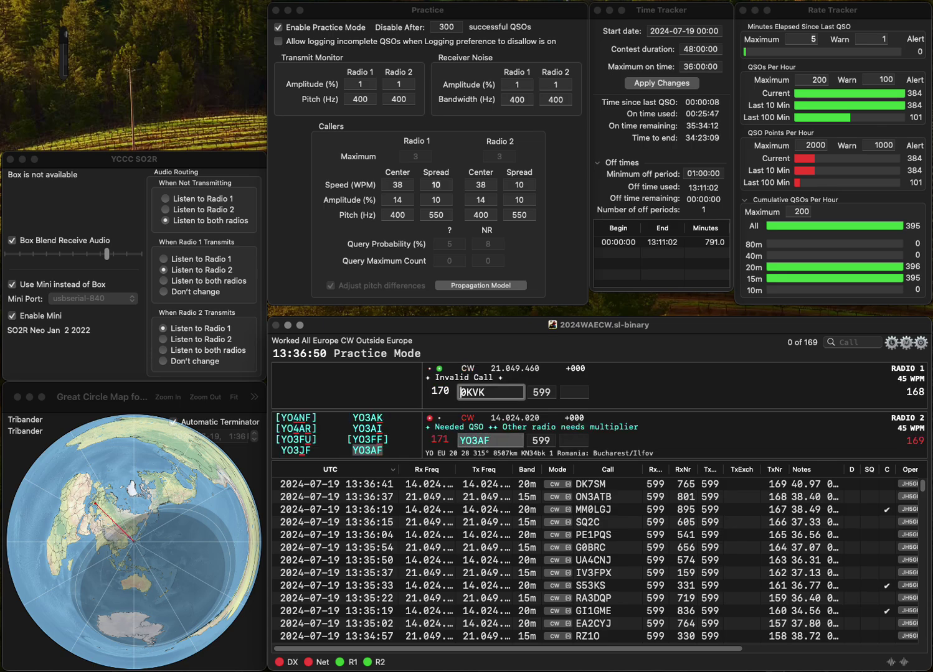
pyautogui.write('M')
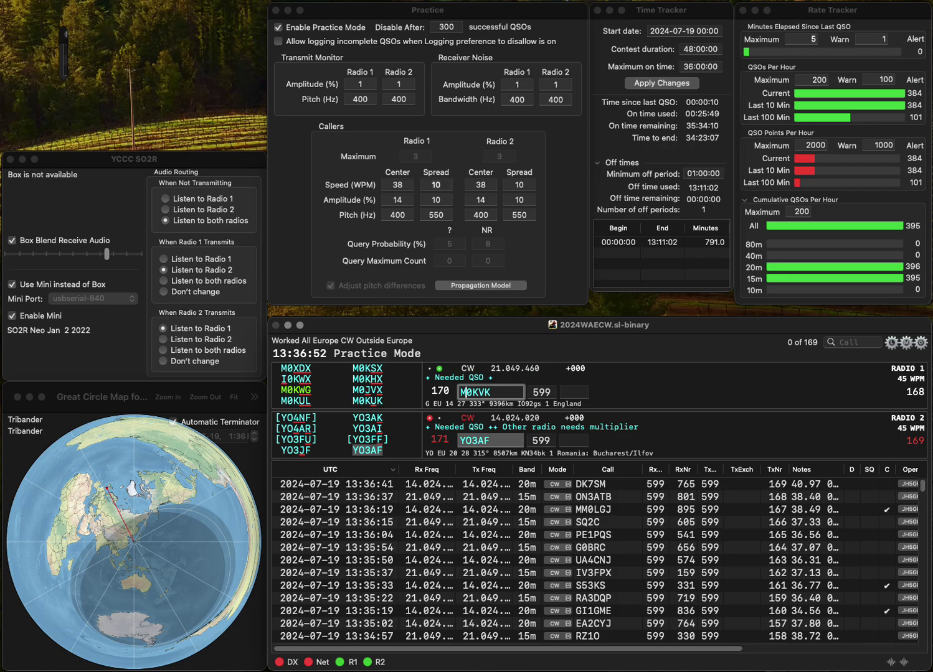
pyautogui.press('Return')
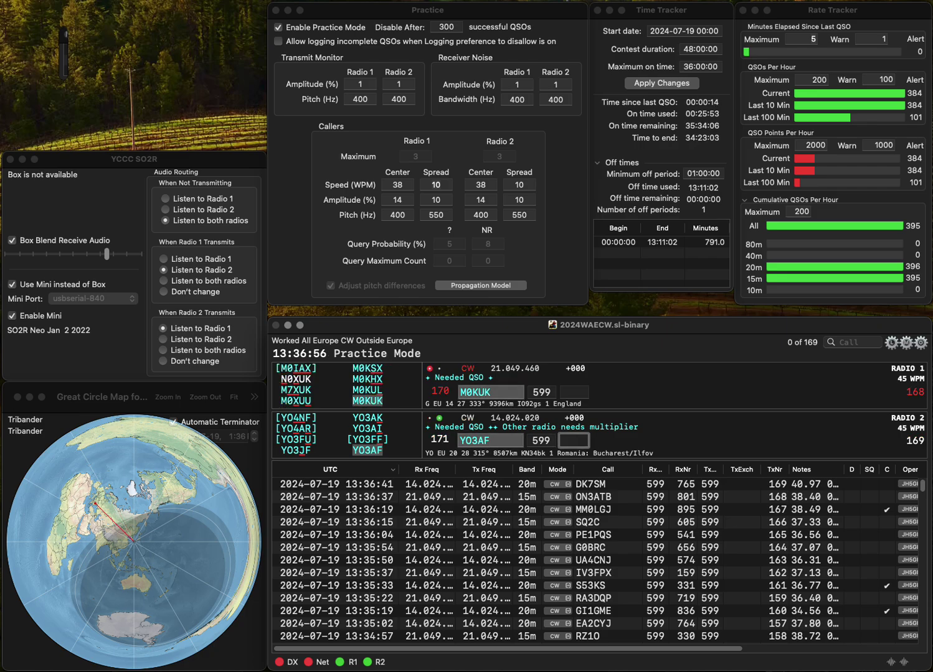
pyautogui.write('847')
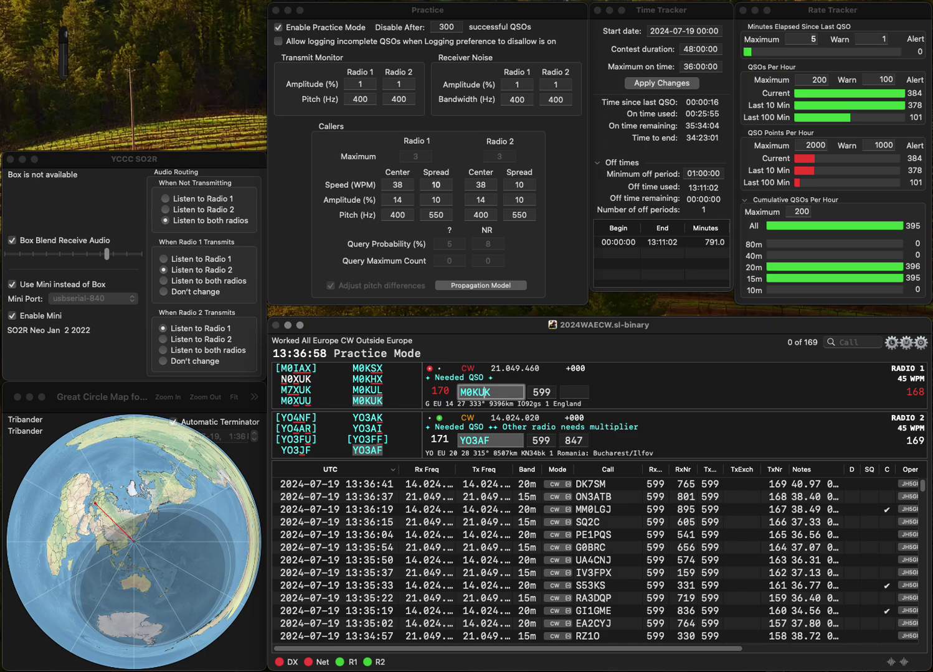
pyautogui.press('Return')
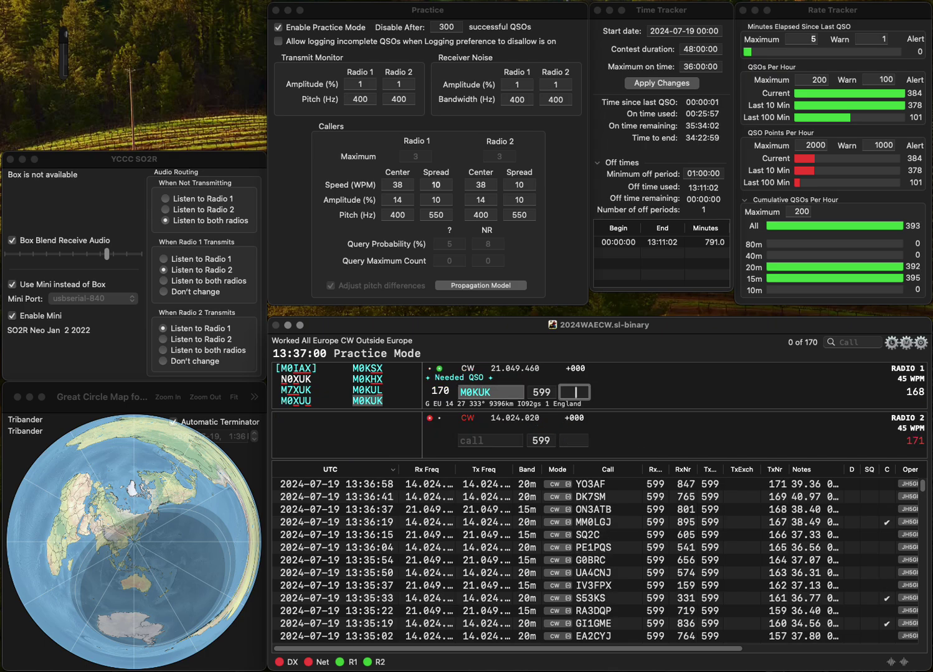
pyautogui.write('261')
pyautogui.press('Return')
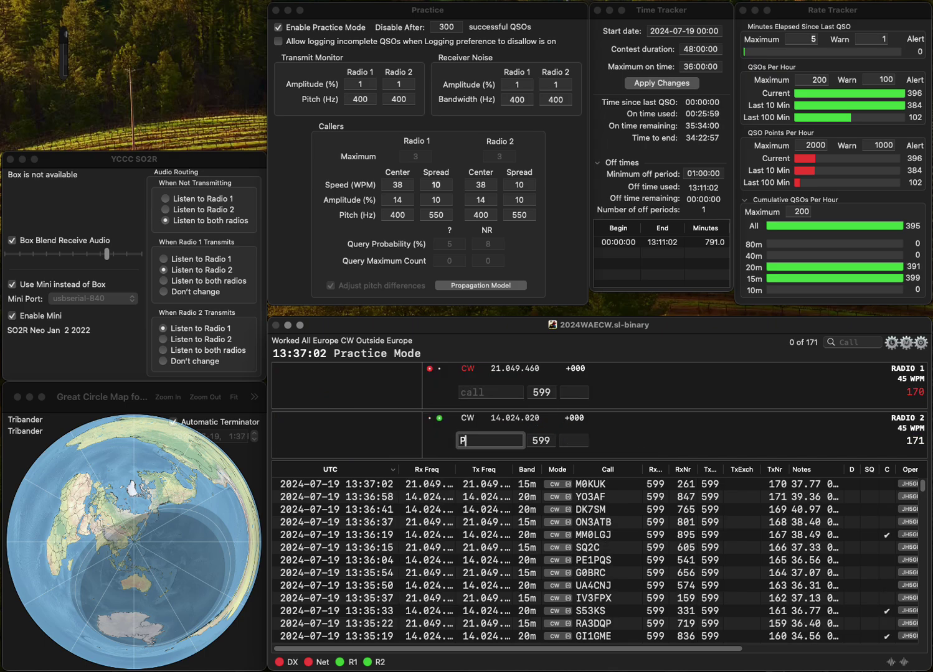
pyautogui.write('PD1ESL')
pyautogui.press('Return')
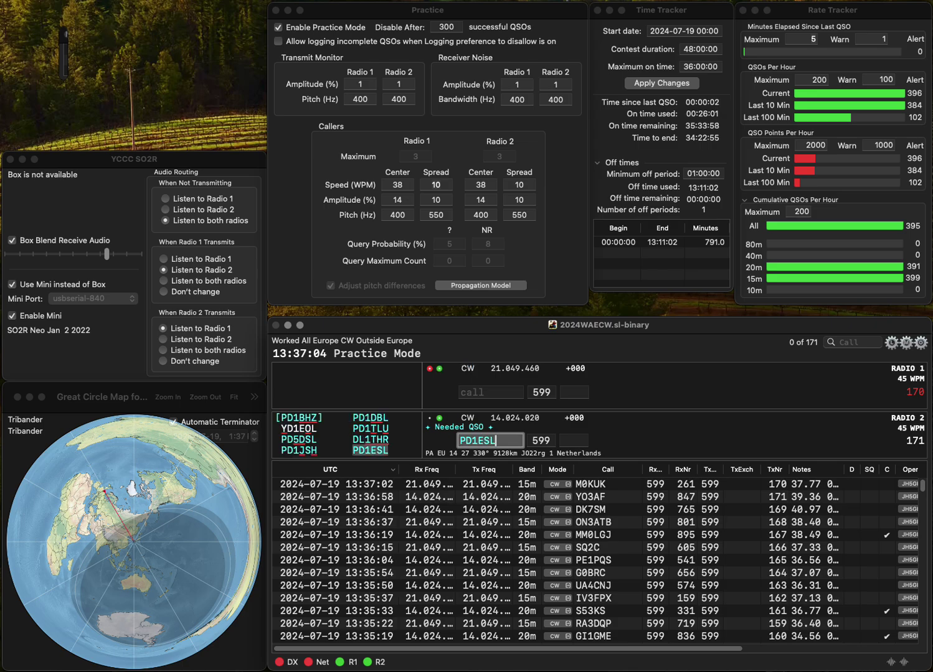
pyautogui.write('DL2BDA')
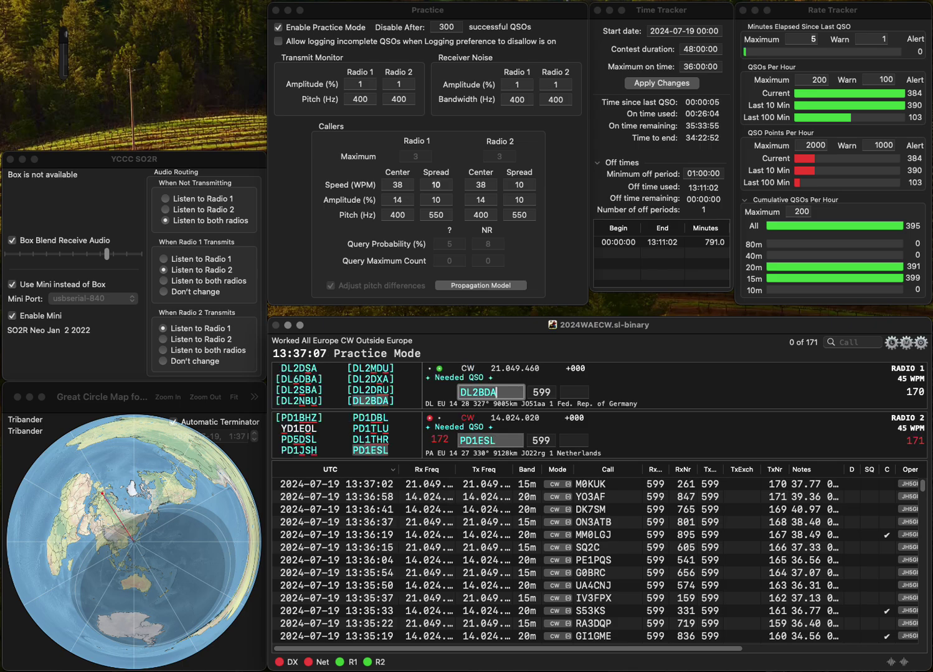
pyautogui.press('Return')
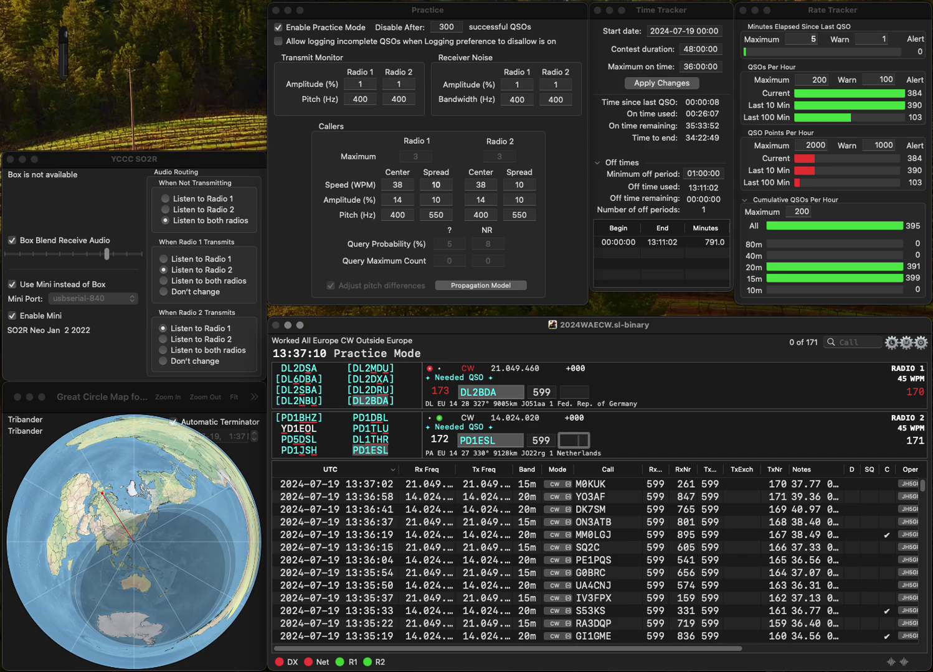
pyautogui.write('92')
pyautogui.press('Return')
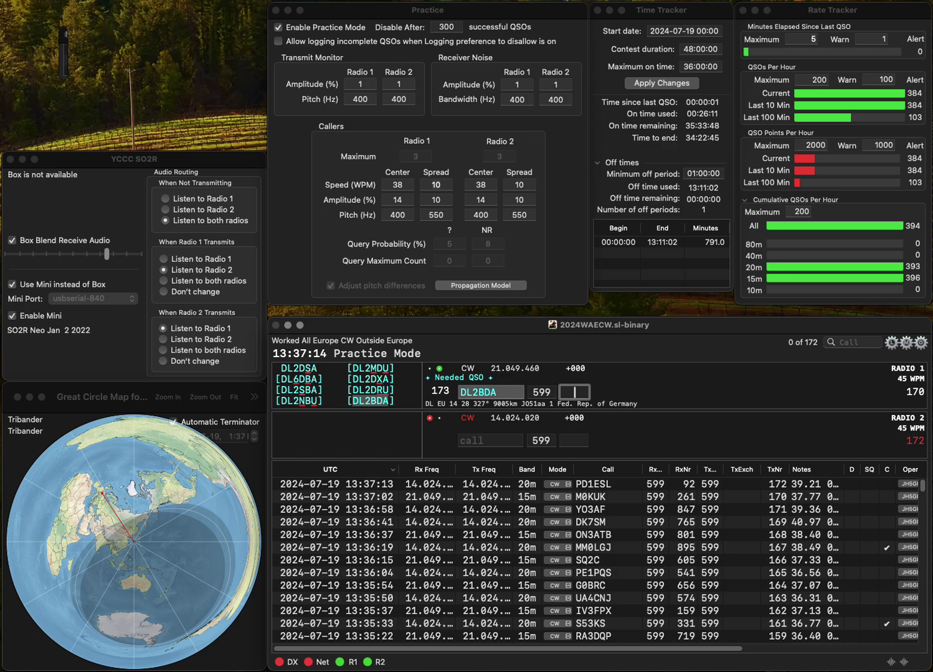
pyautogui.write('724')
pyautogui.press('Return')
pyautogui.write('R')
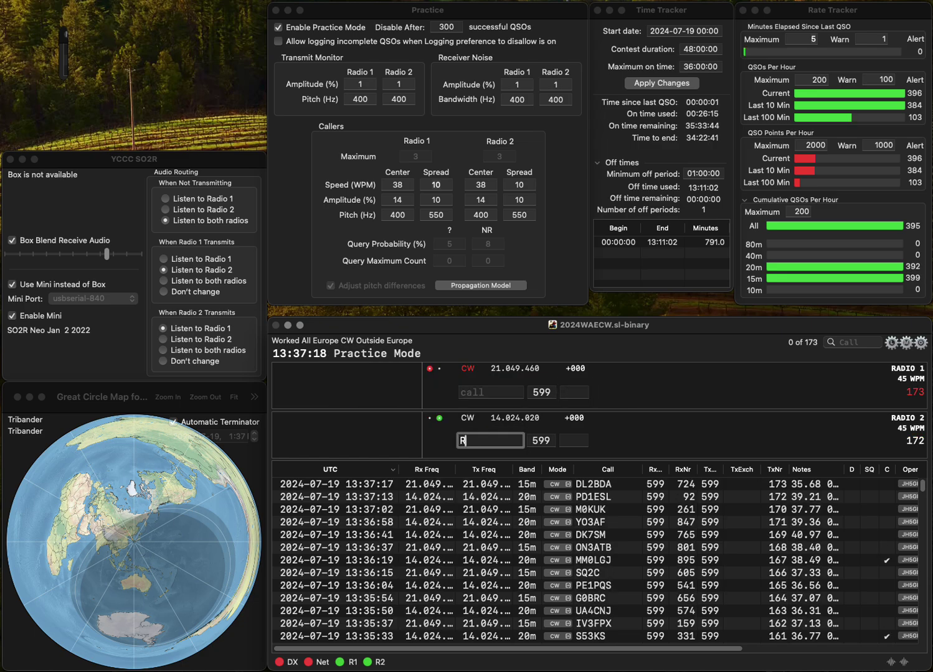
pyautogui.write('V3ZD')
pyautogui.press('Return')
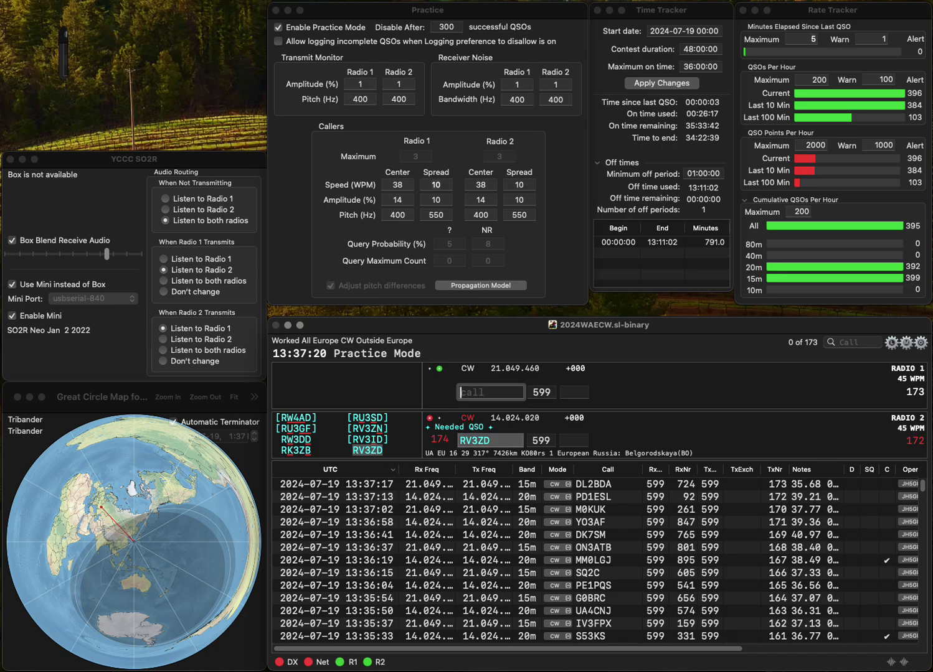
pyautogui.write('G0TYS')
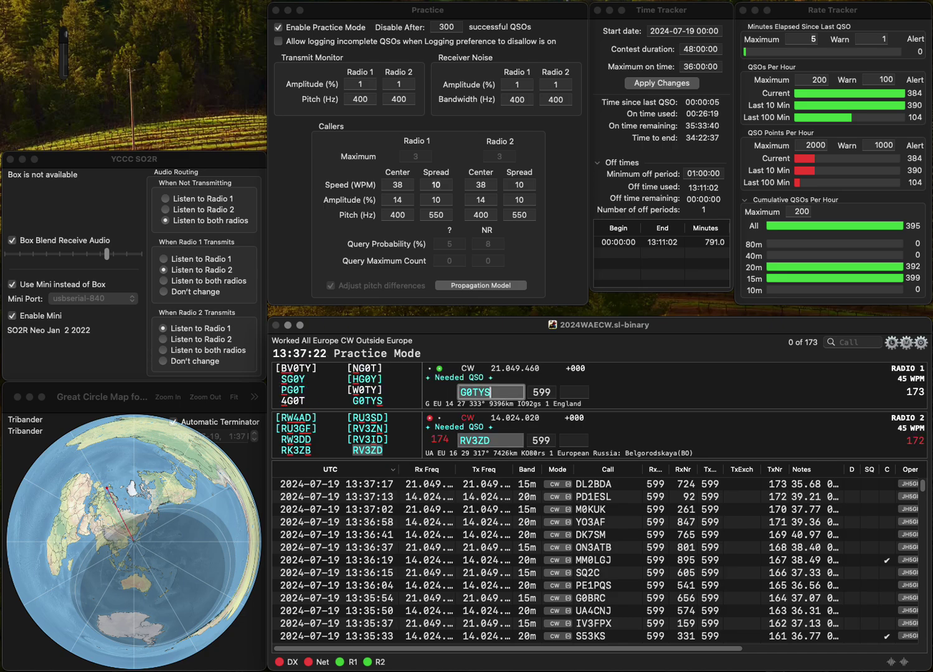
pyautogui.click(574, 440)
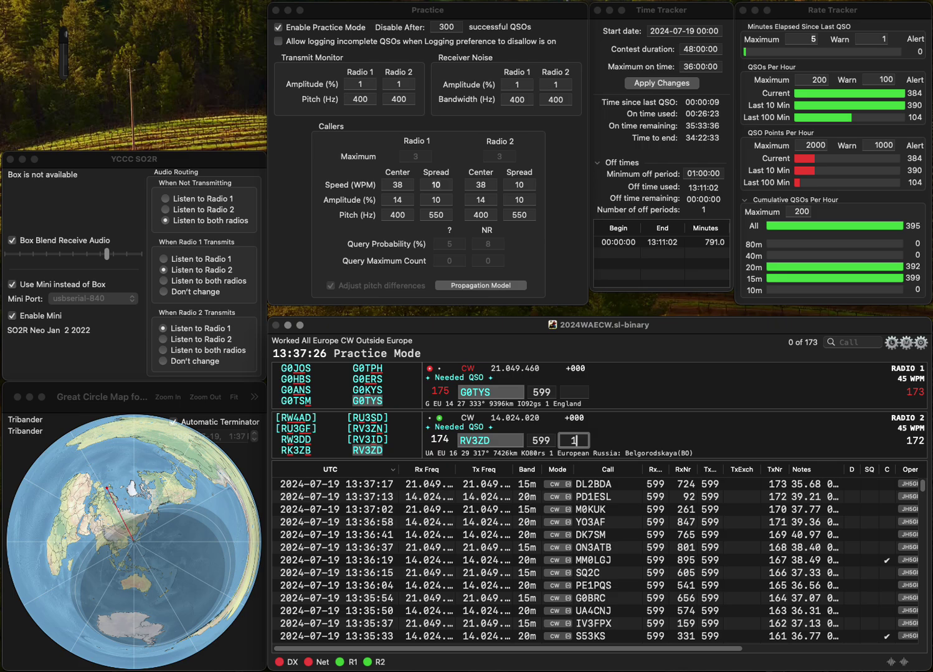
pyautogui.write('191')
pyautogui.press('Return')
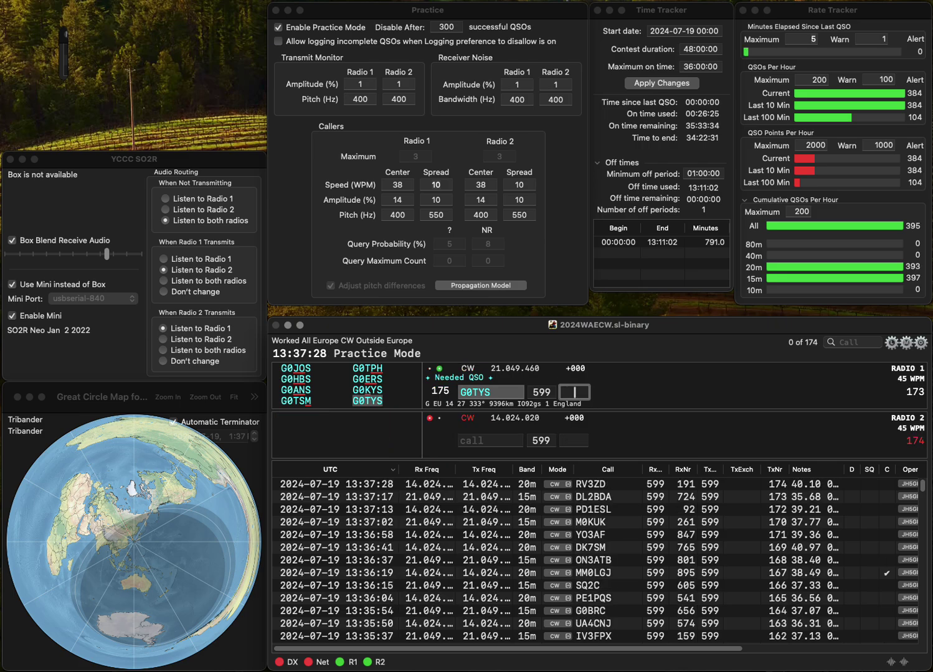
pyautogui.write('577')
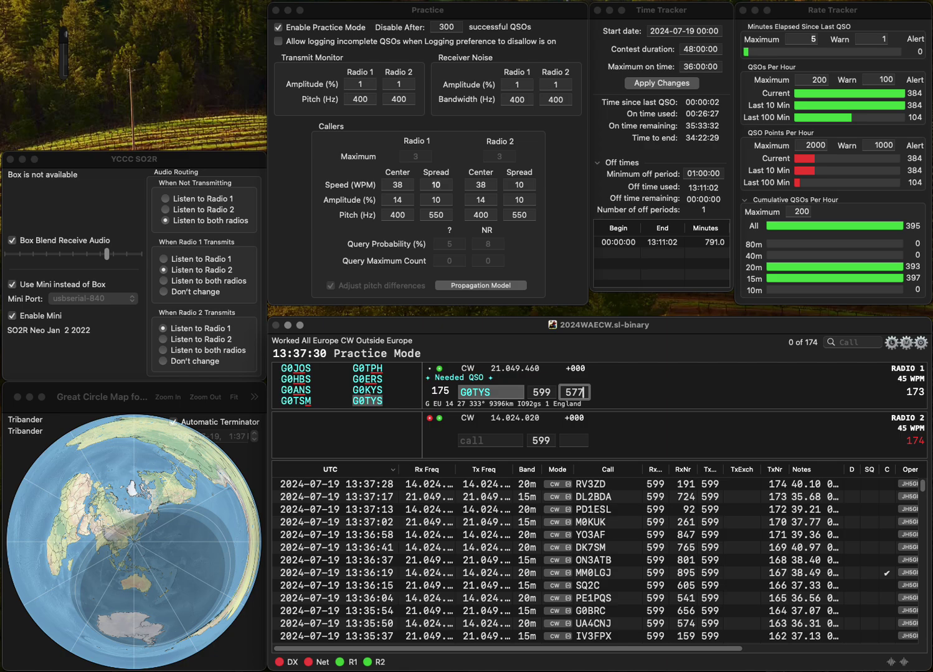
pyautogui.press('Return')
pyautogui.write('EA')
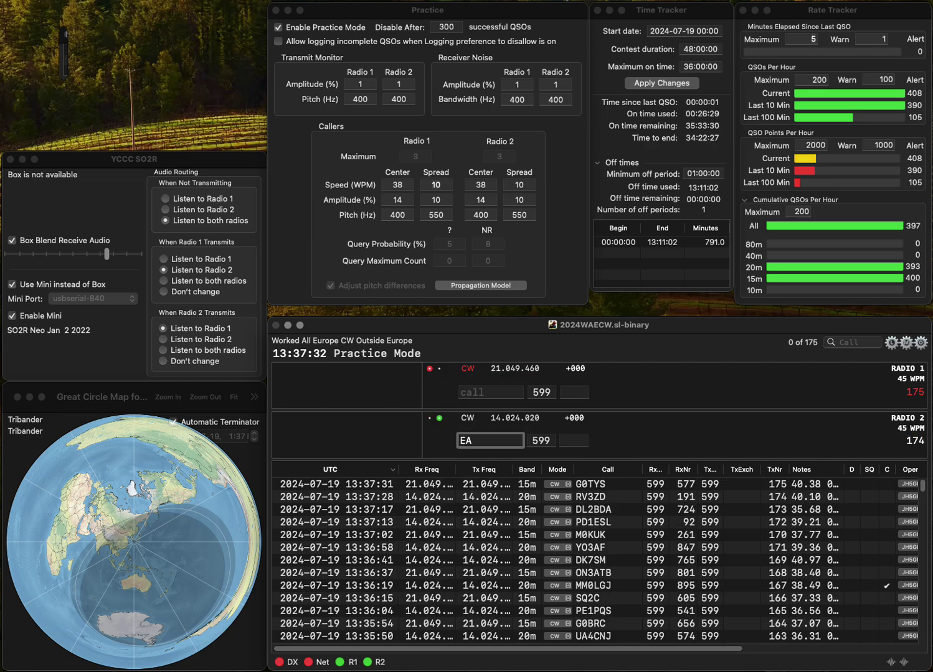
pyautogui.write('R')
pyautogui.press('Return')
pyautogui.write('D')
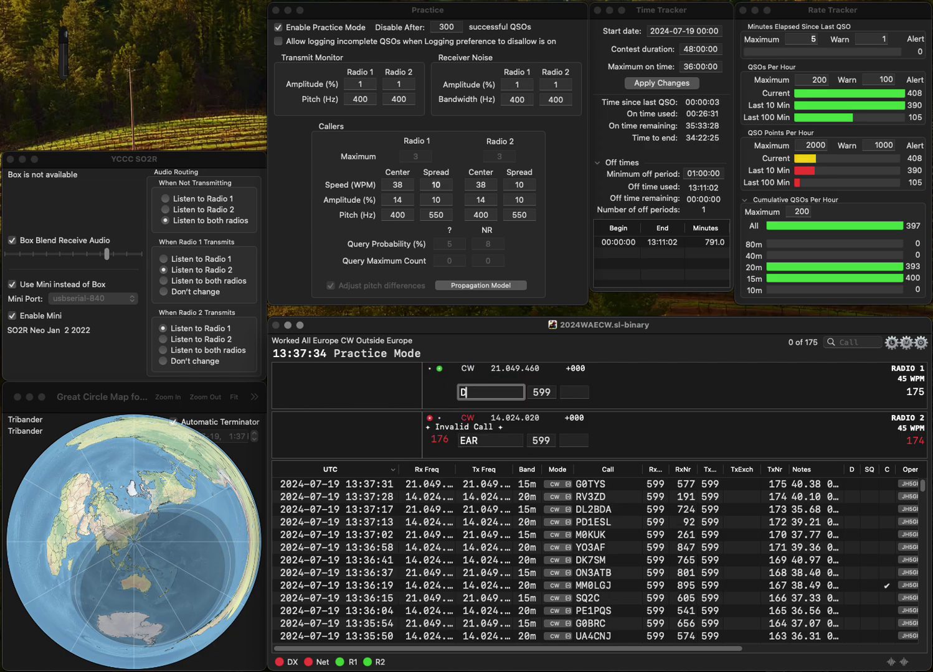
pyautogui.write('L8M')
pyautogui.write('DW')
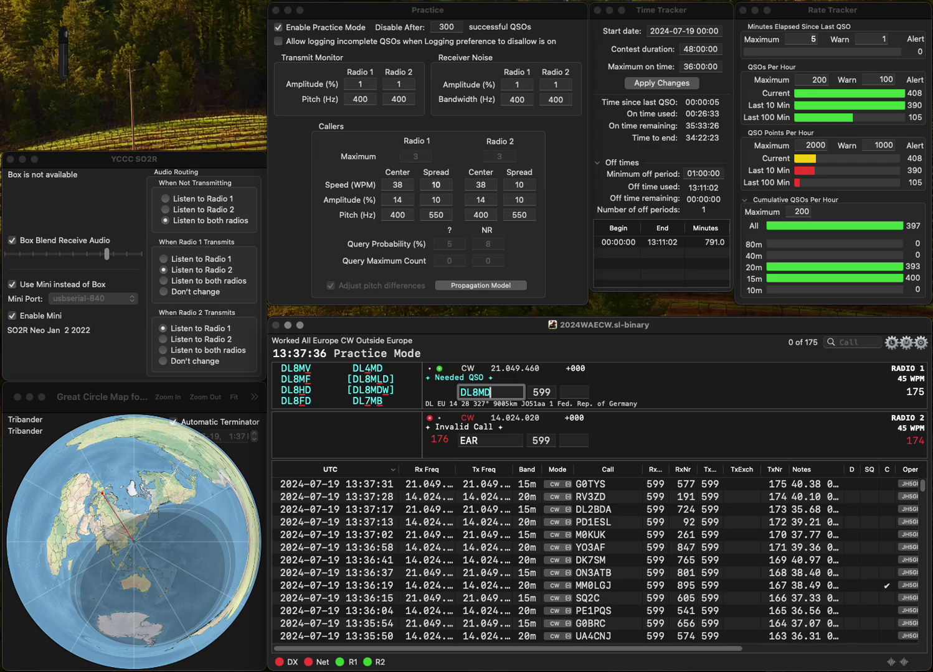
pyautogui.press('Return')
pyautogui.press('BackSpace')
pyautogui.write('5BN')
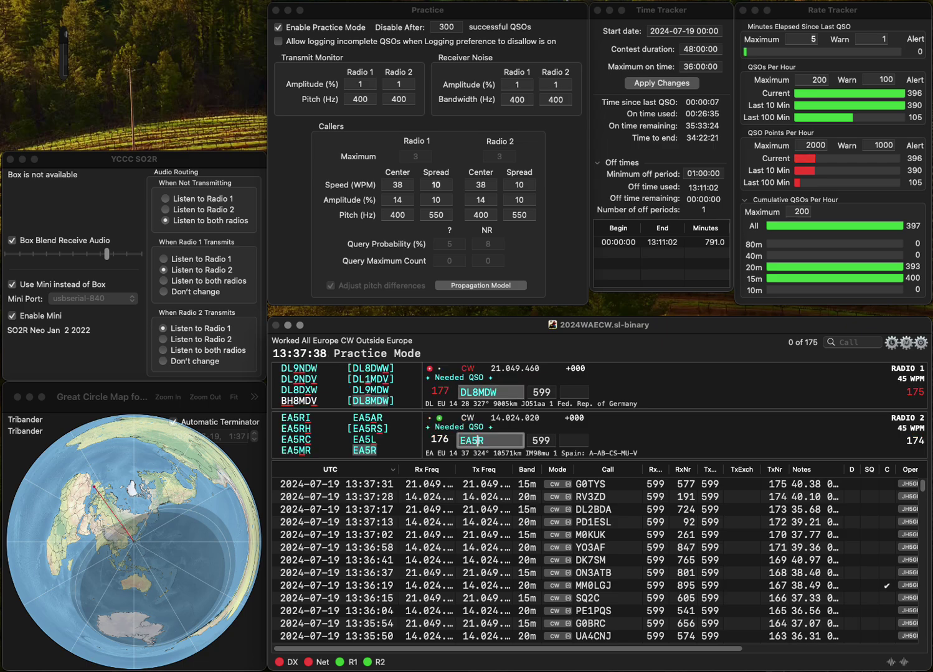
pyautogui.press('Return')
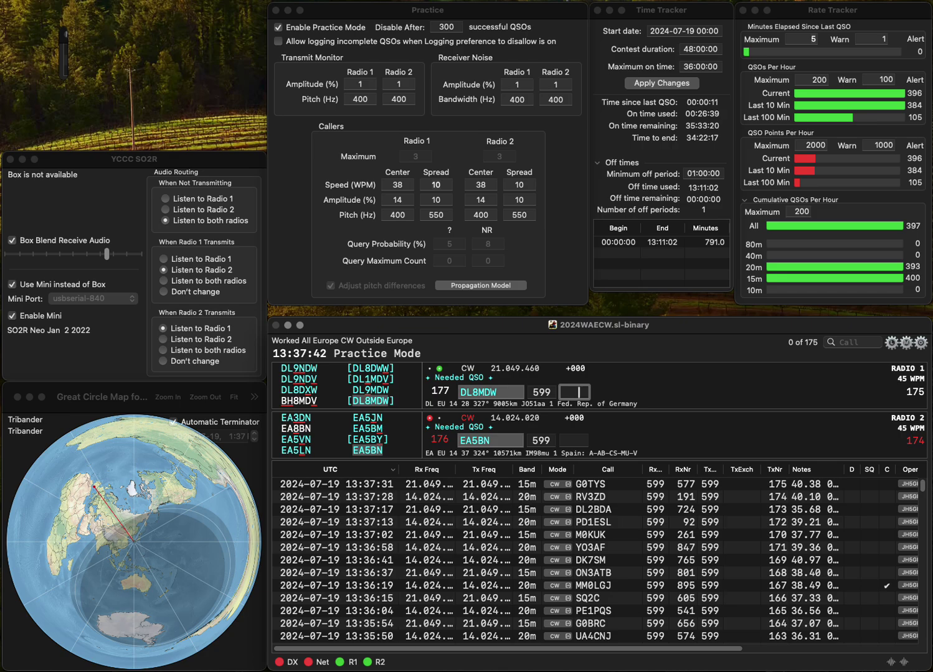
pyautogui.write('929')
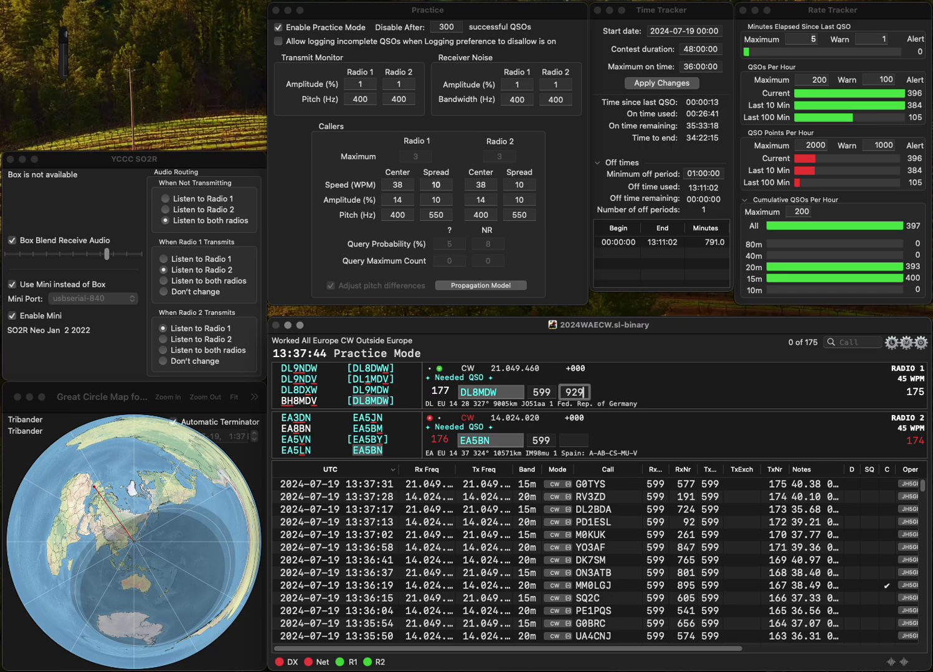
pyautogui.press('Return')
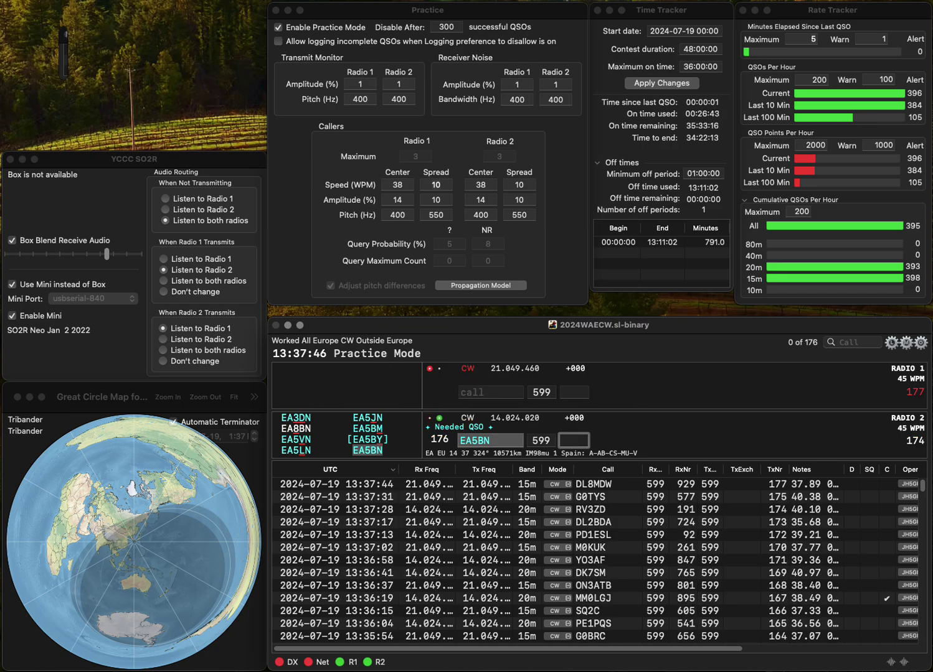
pyautogui.write('8')
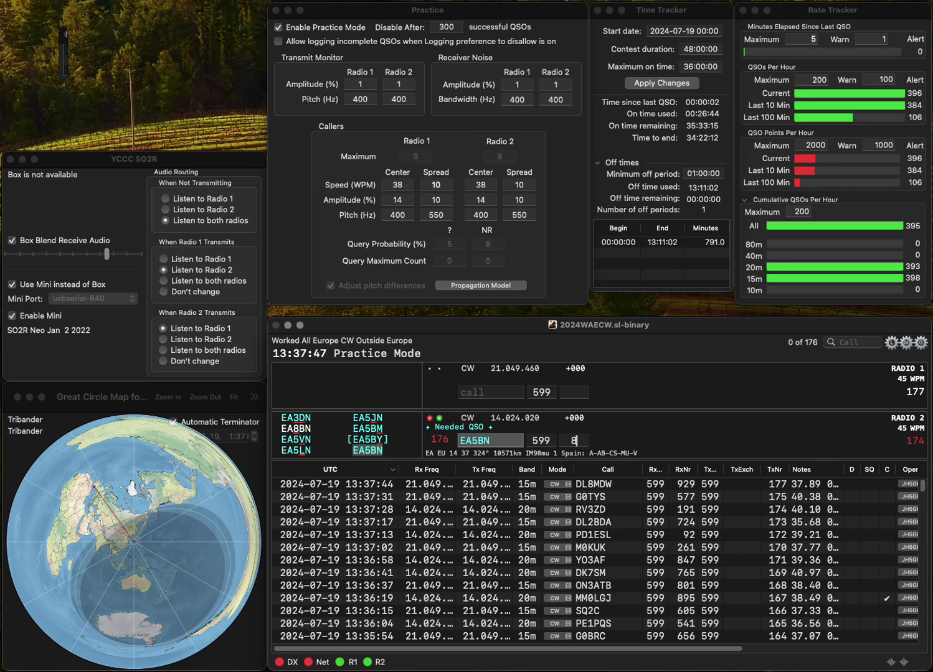
pyautogui.write('9')
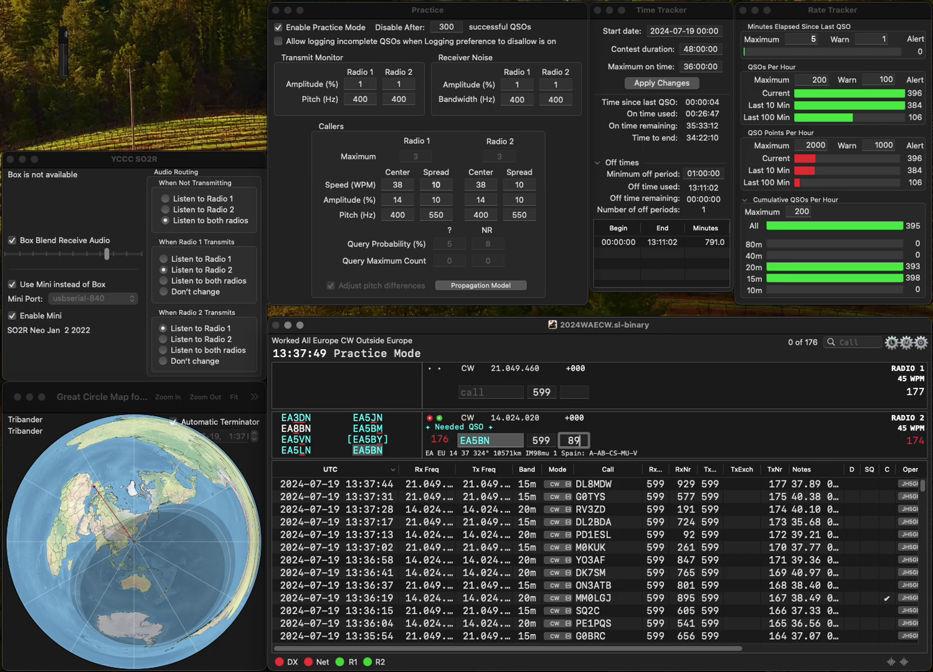
pyautogui.write('84')
pyautogui.press('Return')
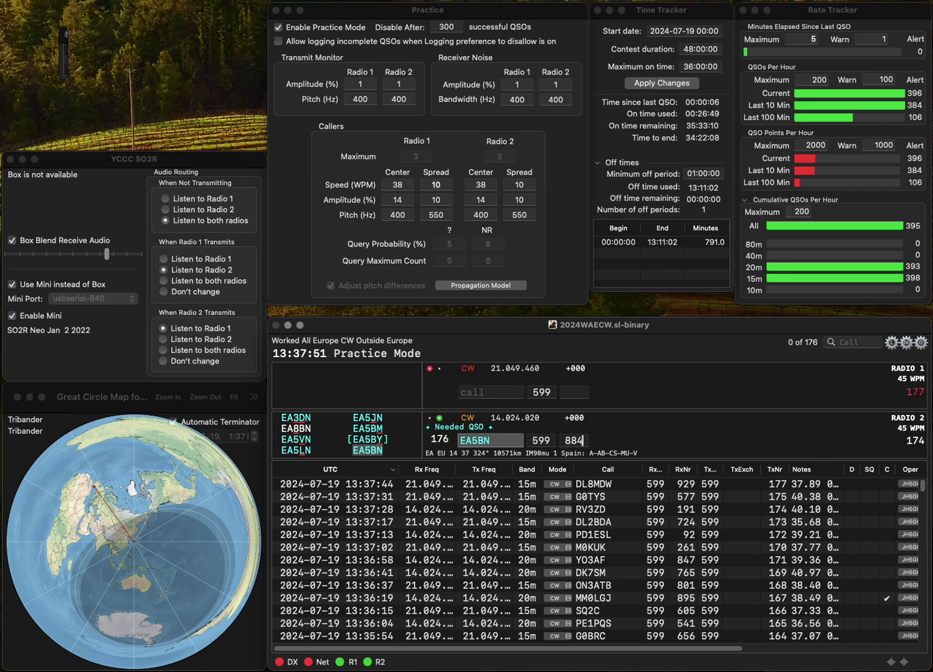
pyautogui.write('DL')
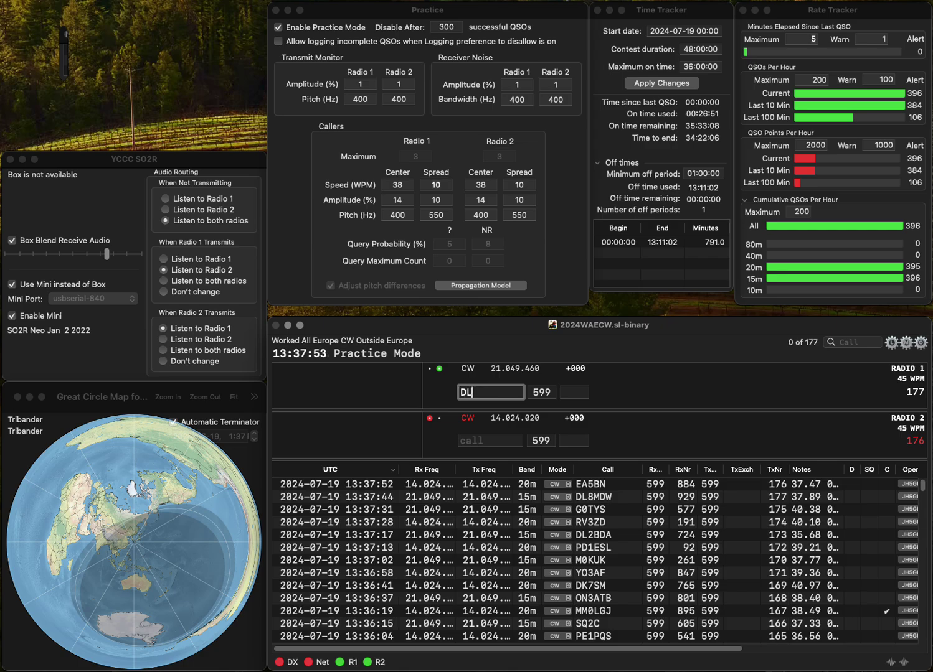
pyautogui.write('4AUE')
pyautogui.press('Return')
pyautogui.write('S')
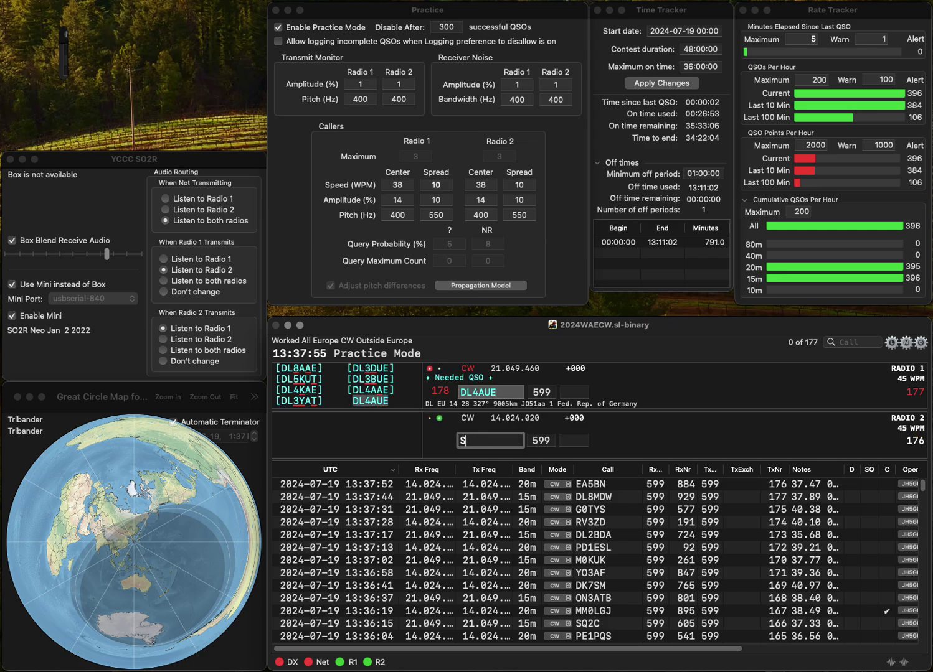
pyautogui.write('QCTK')
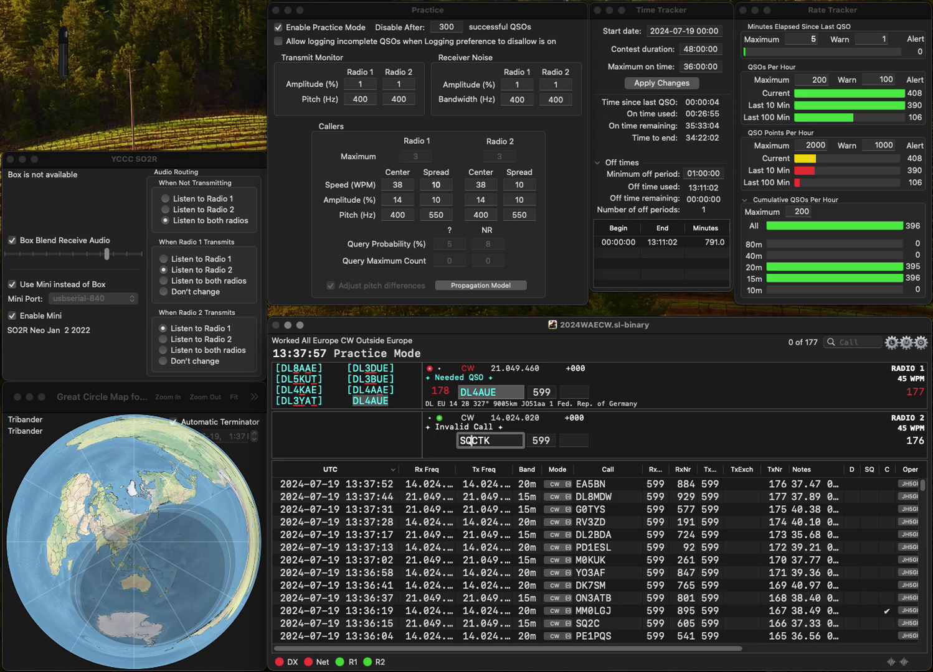
pyautogui.write('4')
pyautogui.press('Return')
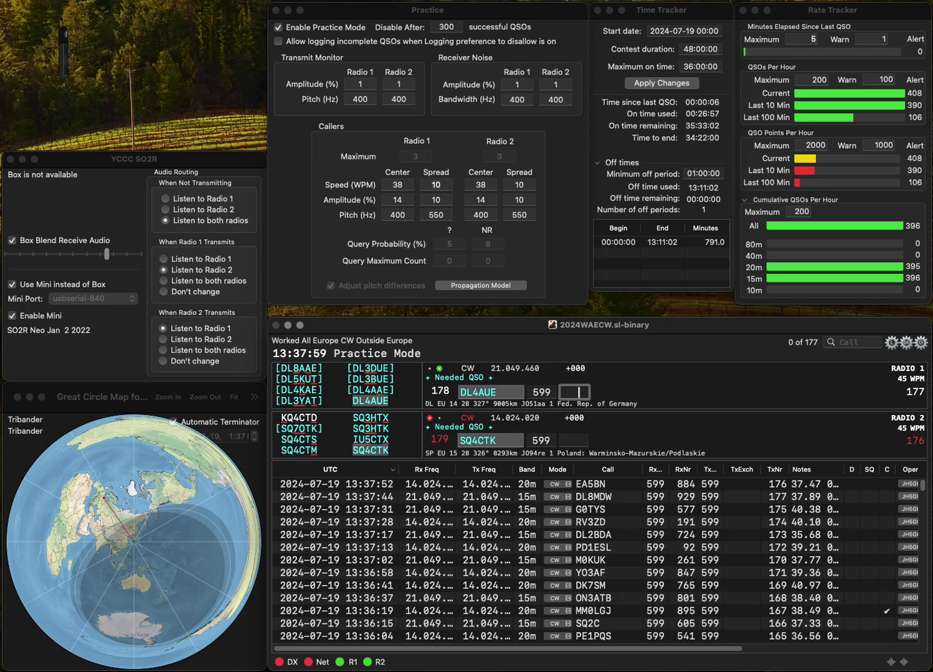
pyautogui.write('12')
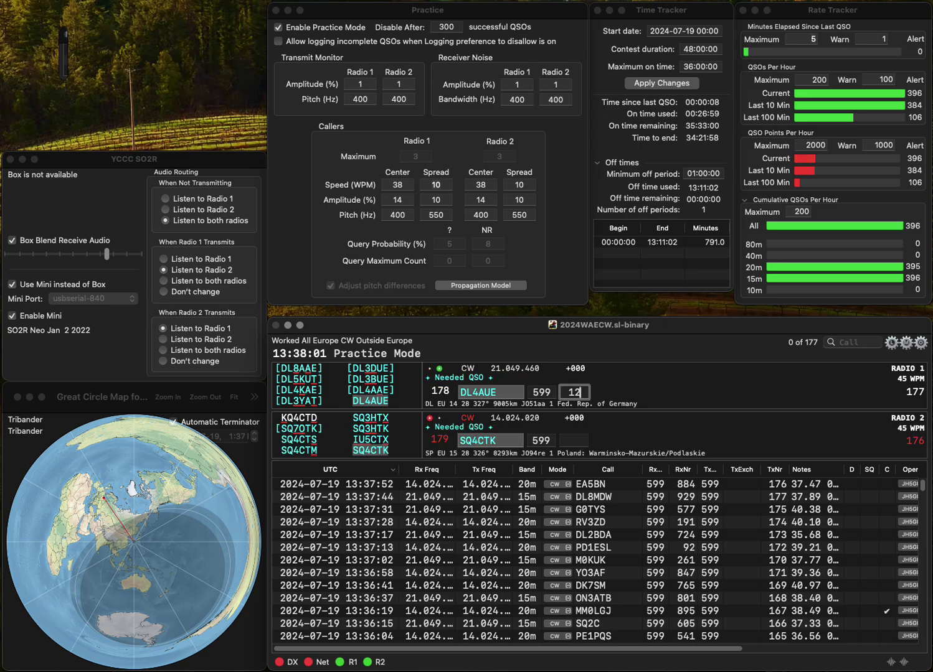
pyautogui.write('2')
pyautogui.press('Return')
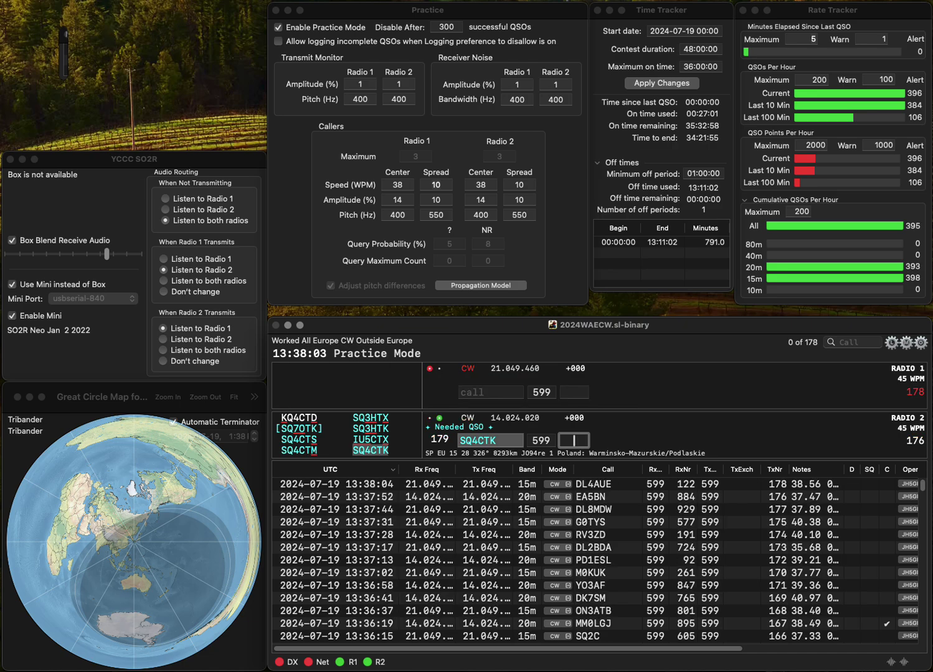
pyautogui.write('5')
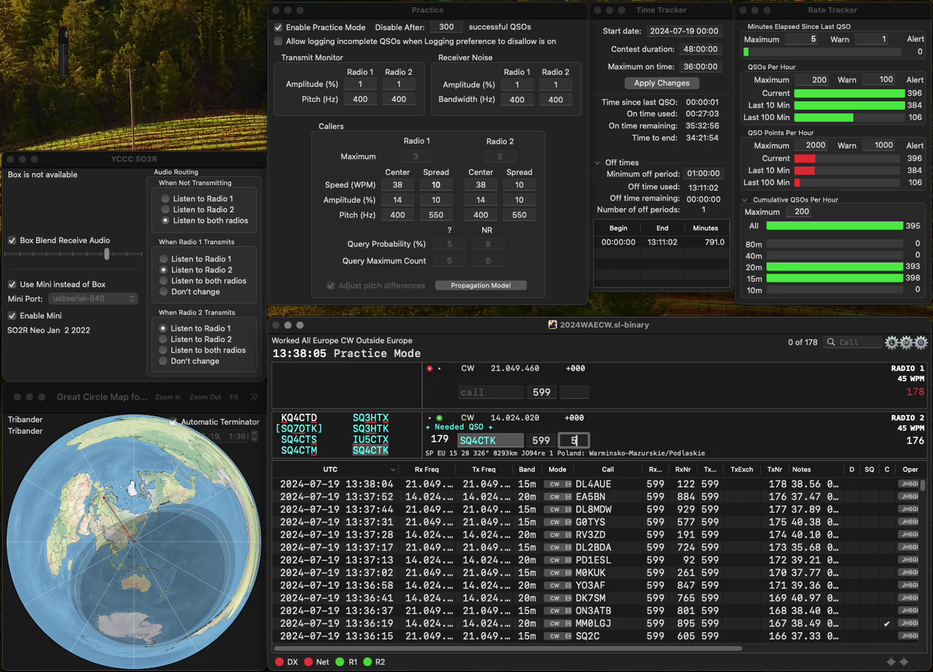
pyautogui.write('91')
pyautogui.press('Return')
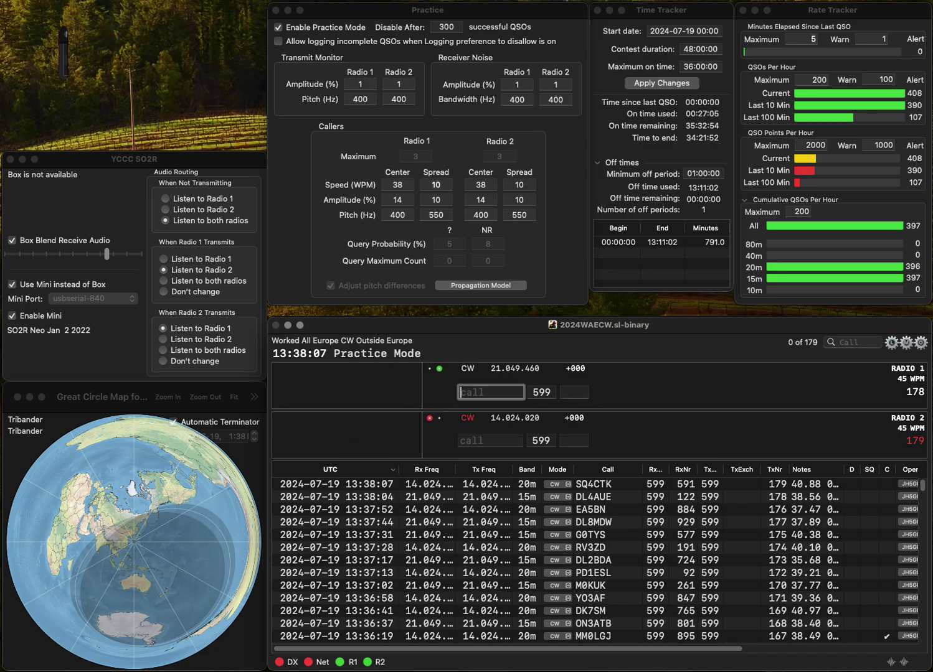
pyautogui.write('OAU')
pyautogui.press('Return')
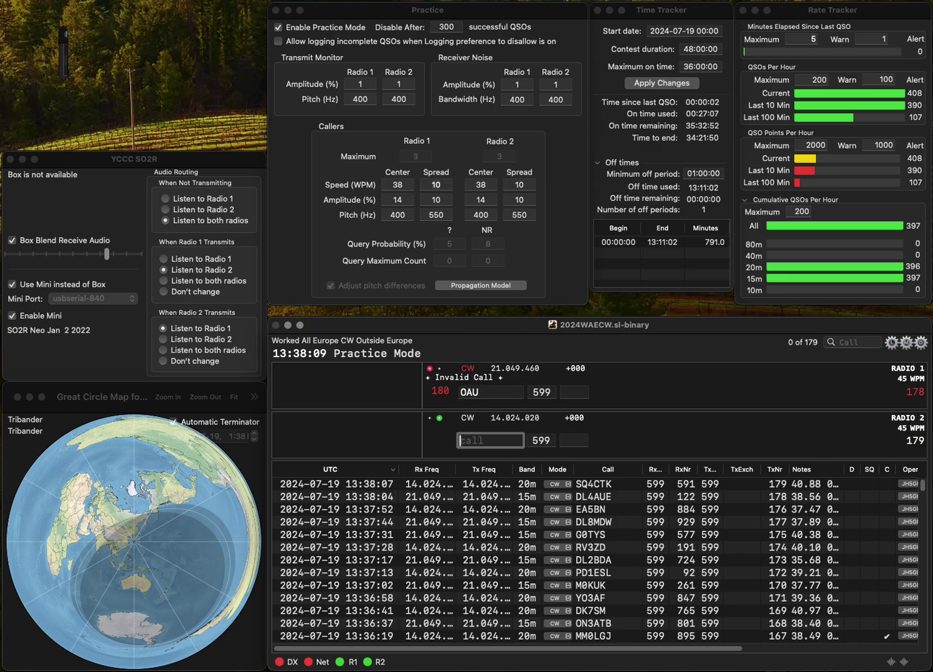
pyautogui.write('G3RTE')
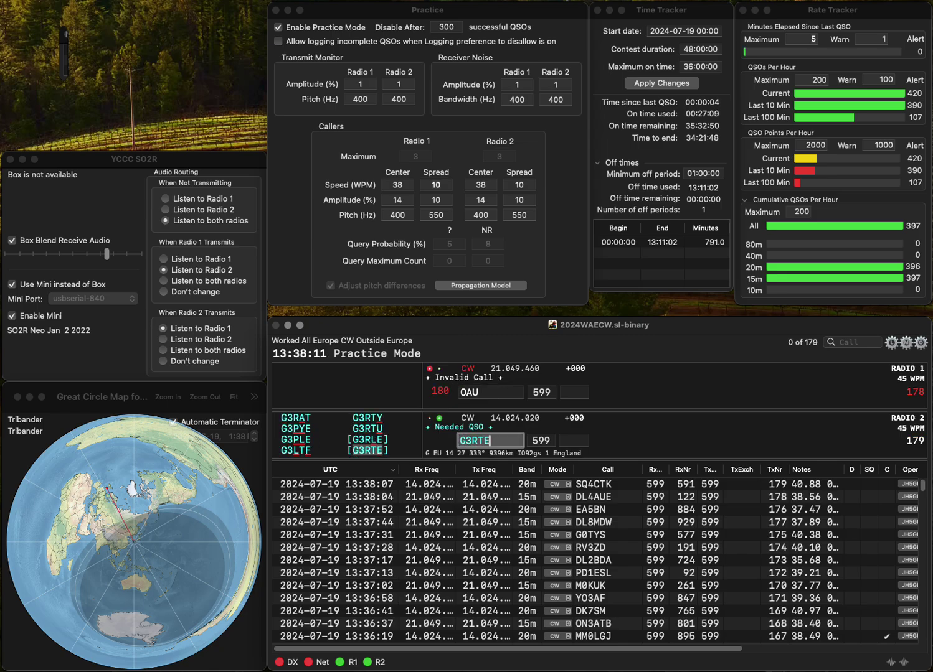
pyautogui.press('Return')
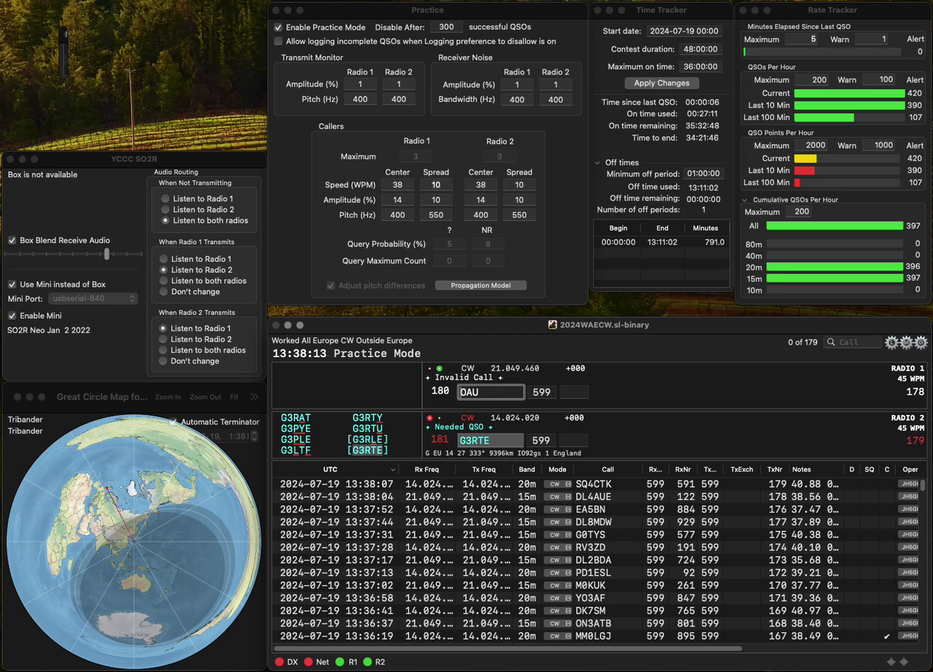
pyautogui.write('HB9')
pyautogui.press('Return')
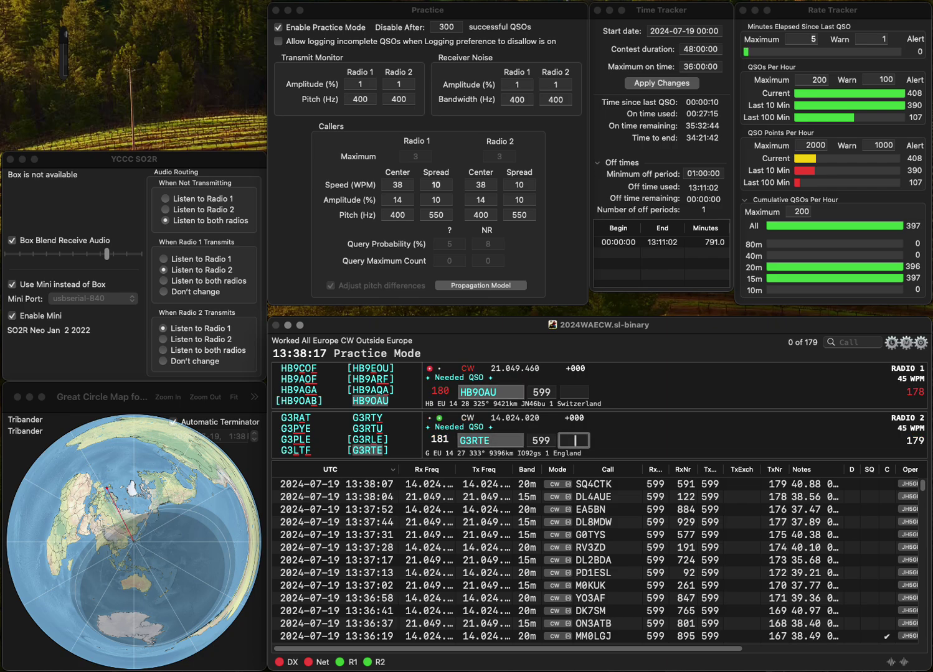
pyautogui.write('915')
pyautogui.press('Return')
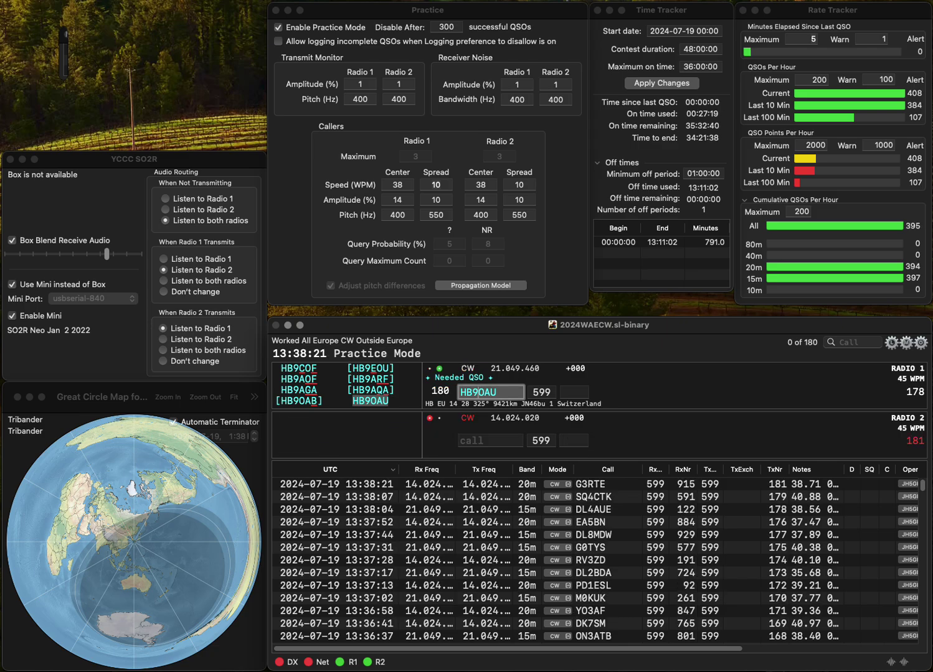
# Step: Log HB9OAU on Radio 1 with received number 12
pyautogui.press('space')
pyautogui.write('1')
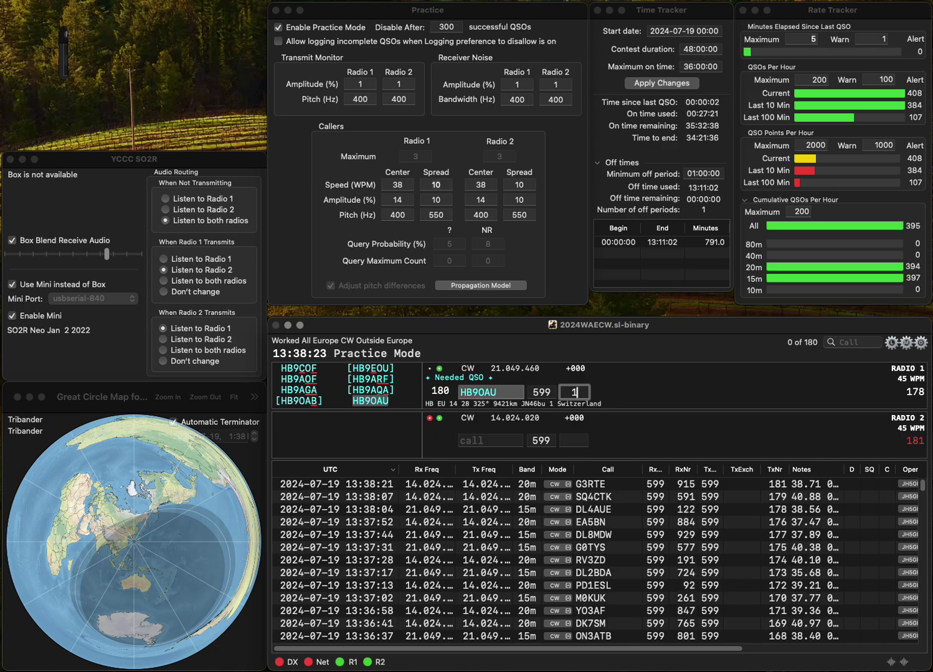
pyautogui.write('2')
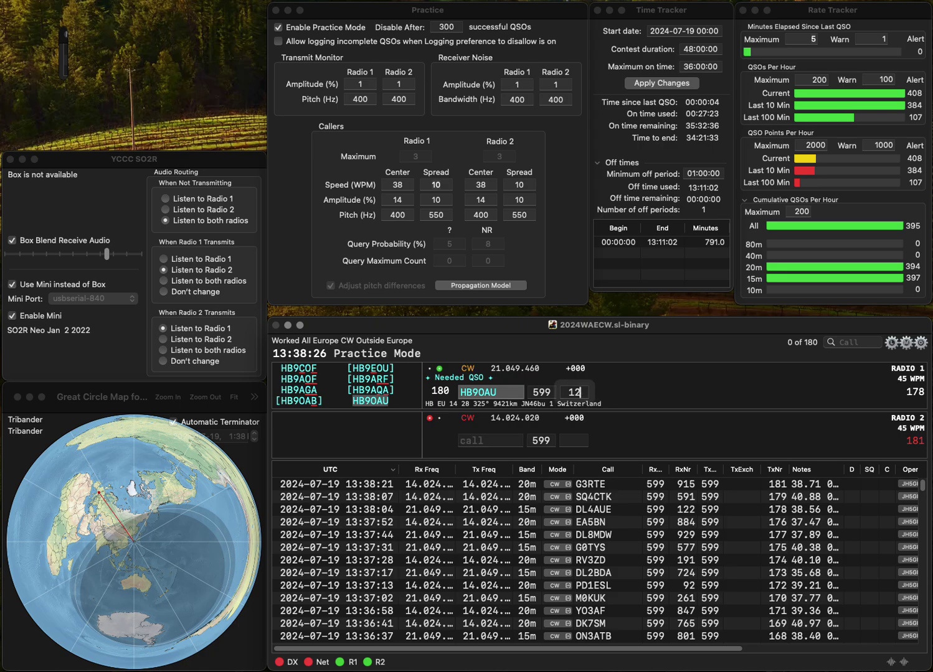
pyautogui.press('Return')
pyautogui.write('PA')
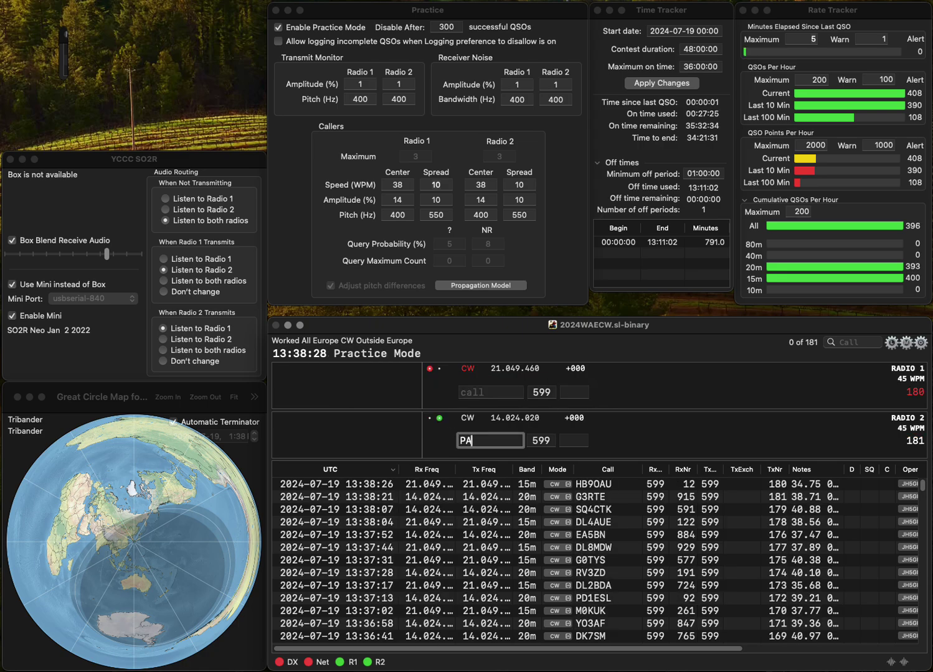
pyautogui.write('5HE')
pyautogui.press('Return')
pyautogui.write('E')
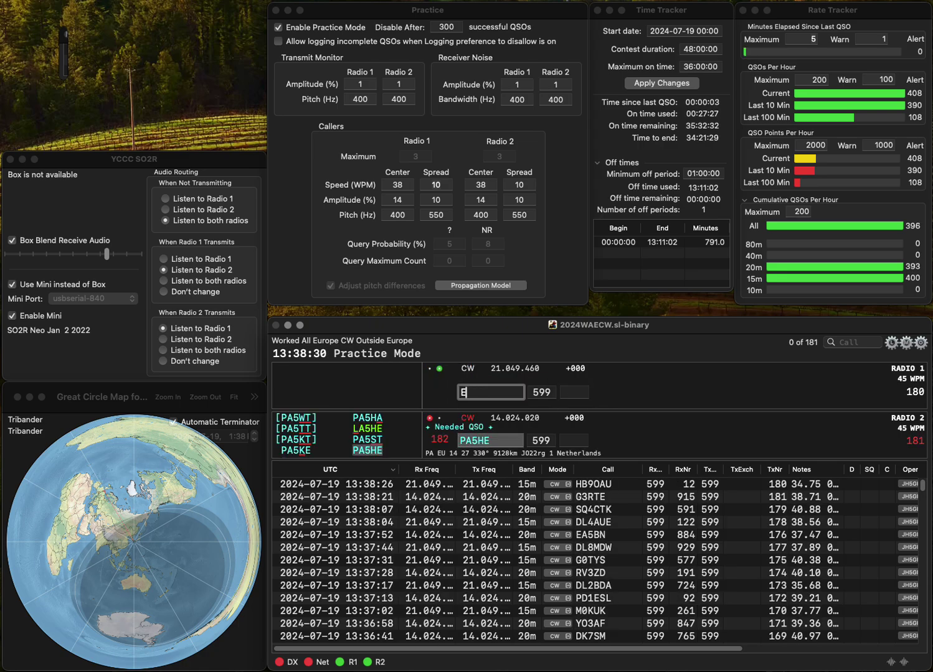
pyautogui.write('EGA')
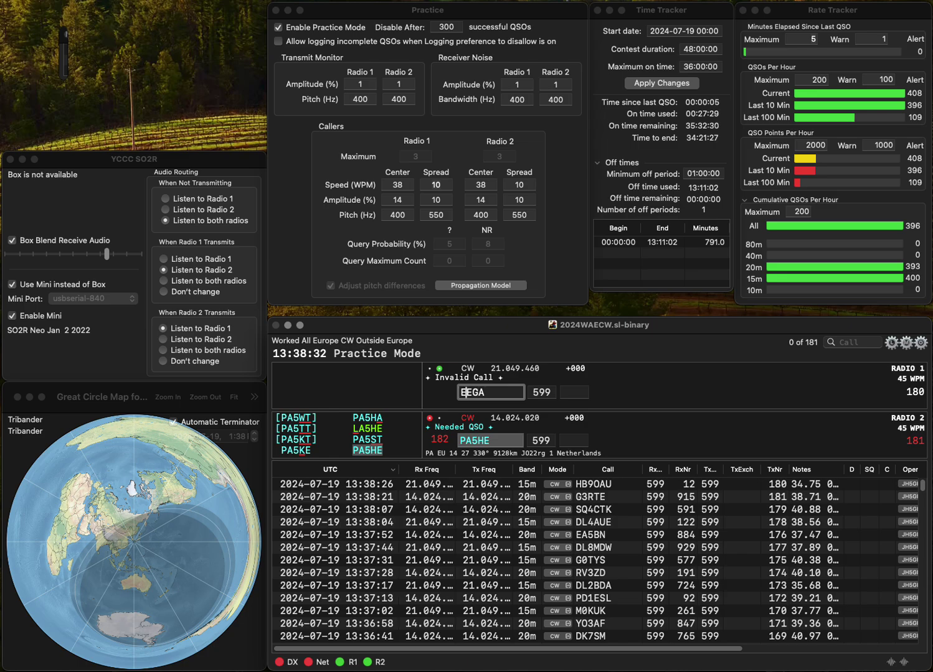
pyautogui.press('Return')
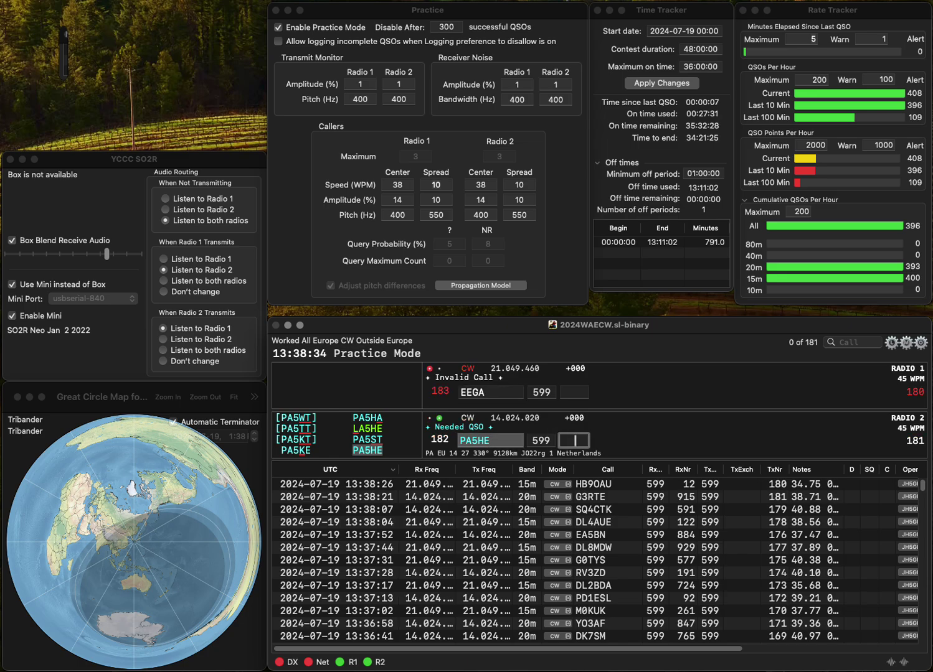
pyautogui.write('86')
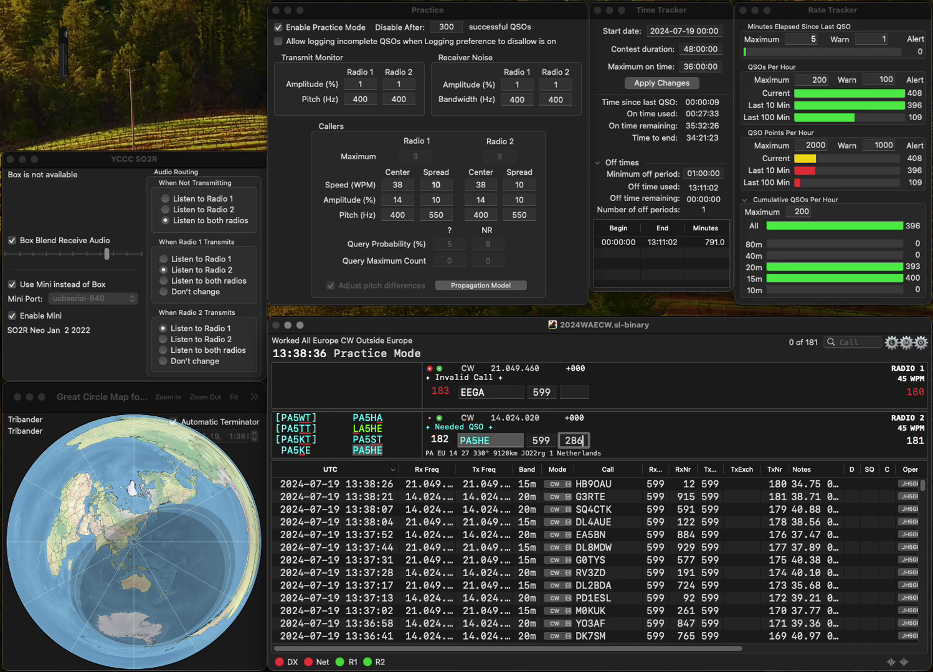
pyautogui.press('Return')
pyautogui.press('Delete')
pyautogui.write('HA')
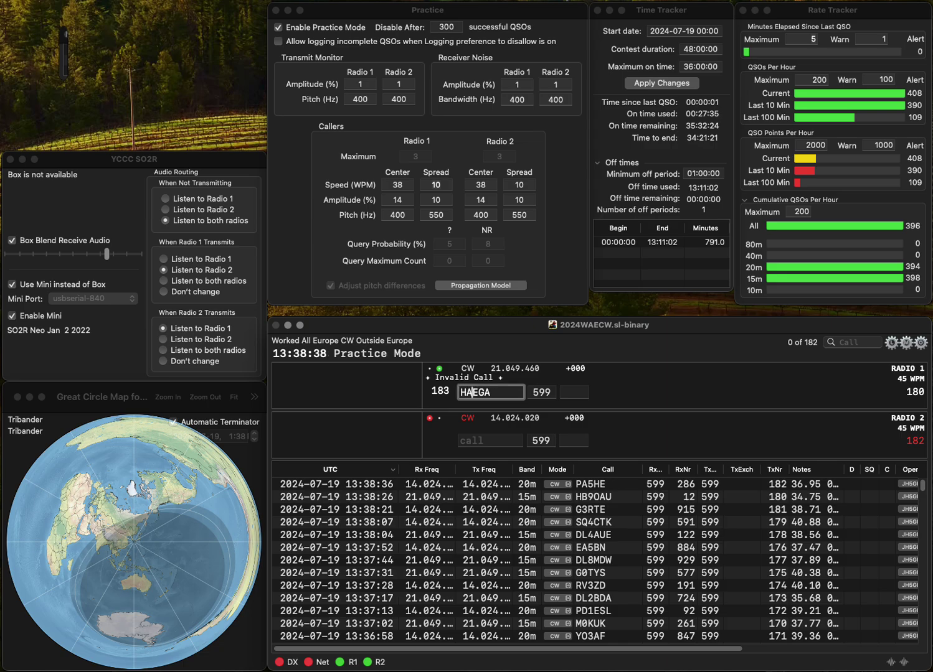
pyautogui.write('5')
pyautogui.press('Return')
pyautogui.write('IZ')
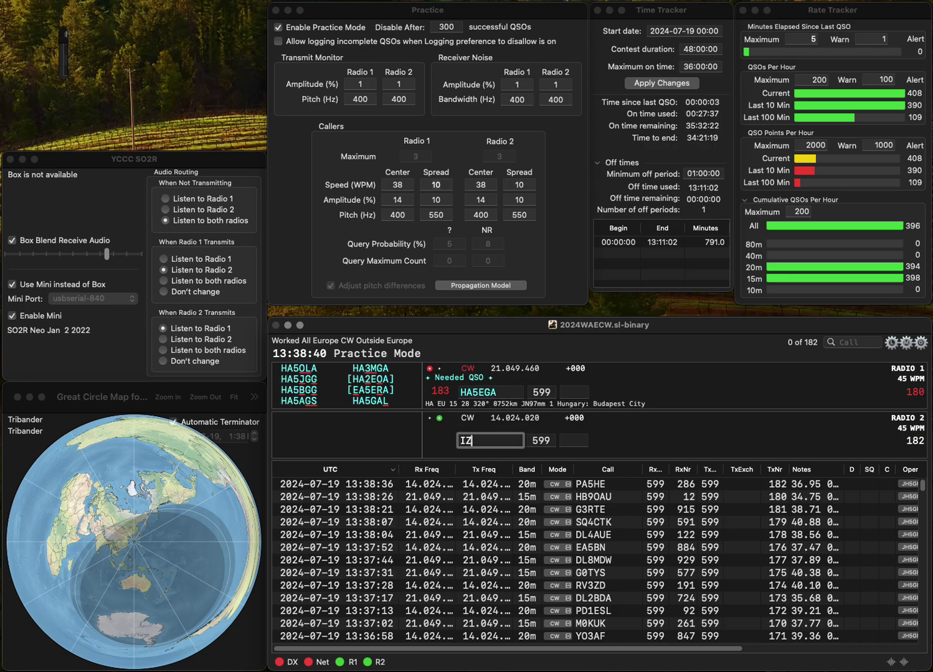
pyautogui.write('6HYR')
pyautogui.press('Return')
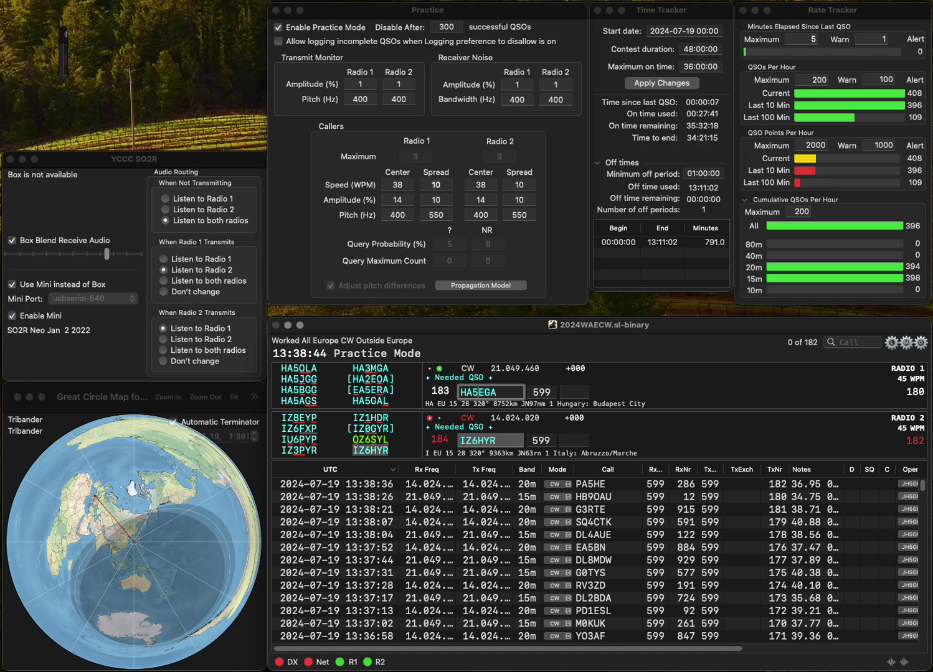
pyautogui.press('BackSpace')
pyautogui.press('BackSpace')
pyautogui.write('IW')
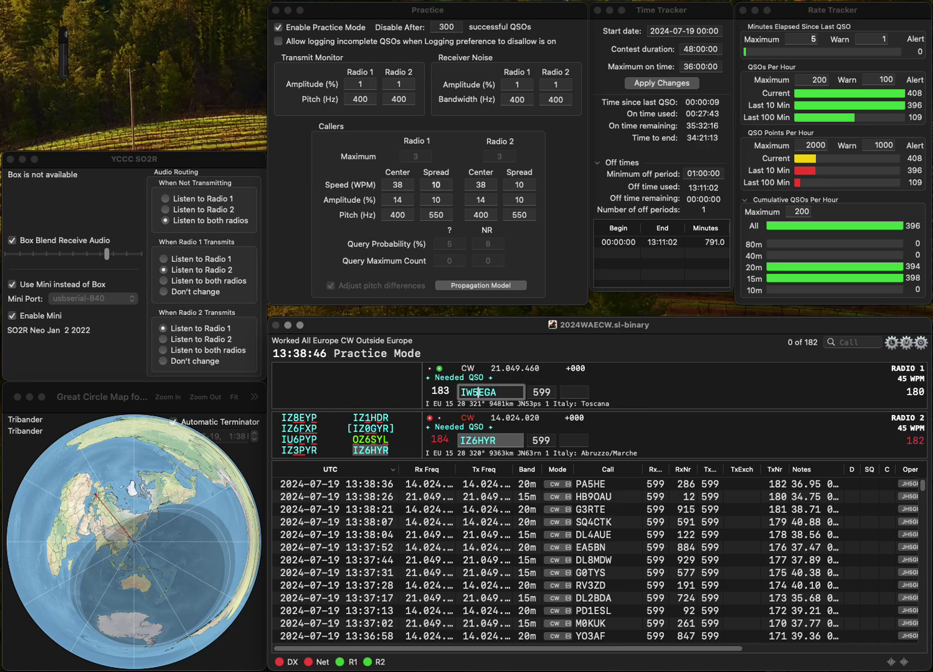
pyautogui.write('4')
pyautogui.press('Return')
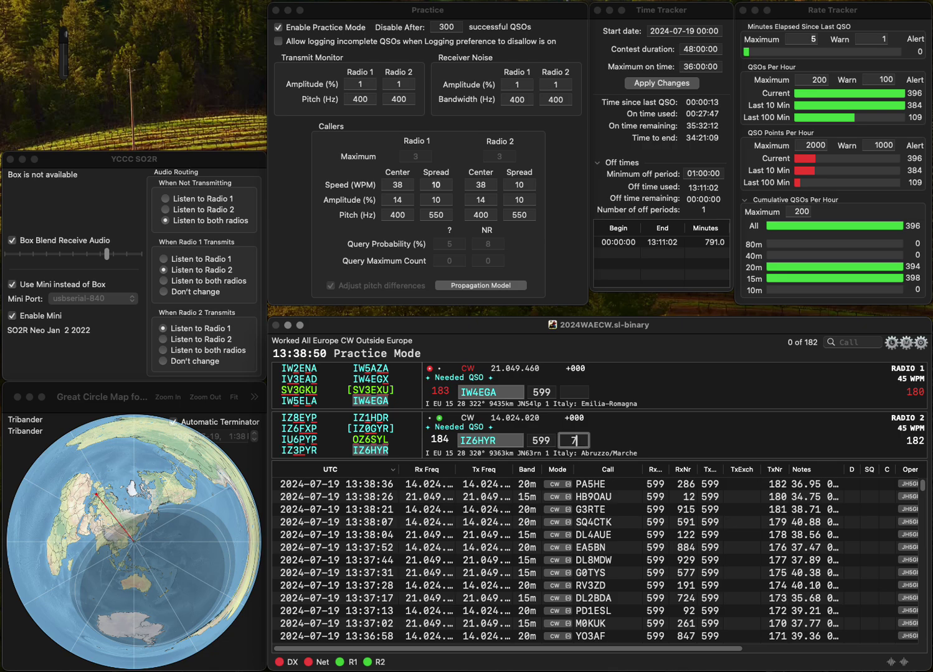
pyautogui.write('782')
pyautogui.press('Return')
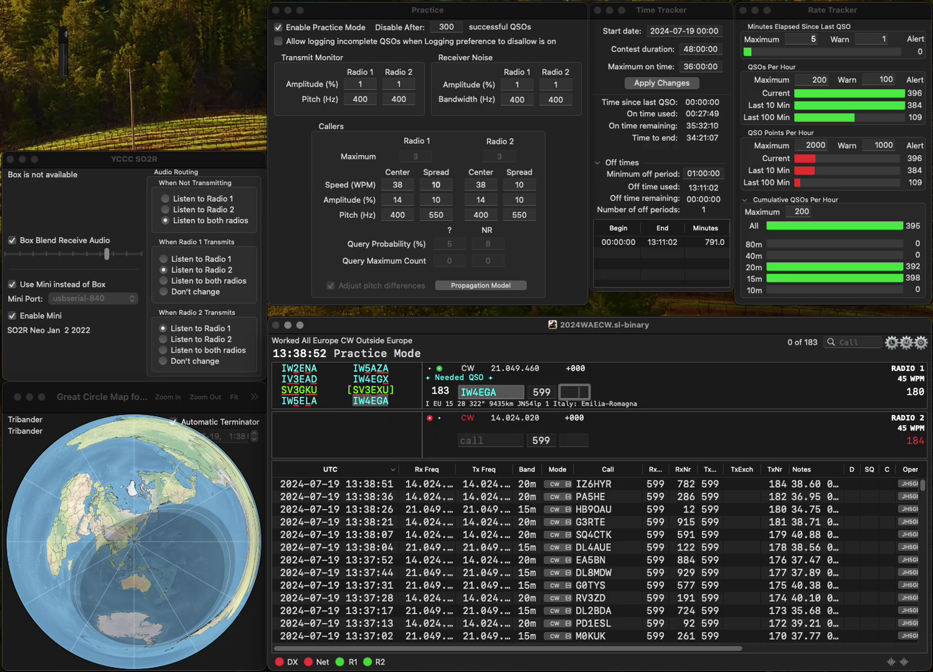
pyautogui.write('6')
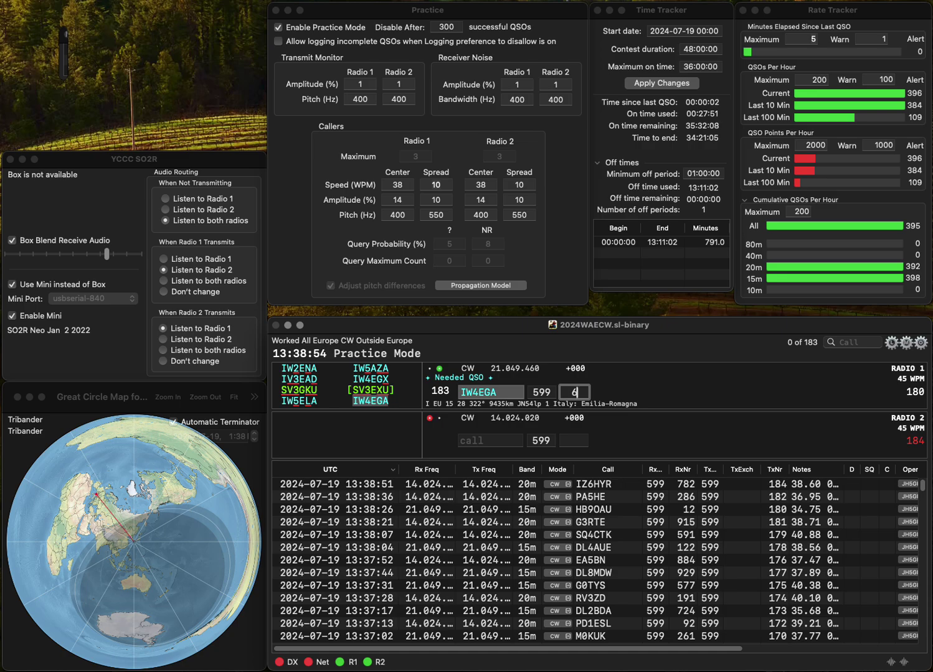
pyautogui.write('54')
pyautogui.press('Return')
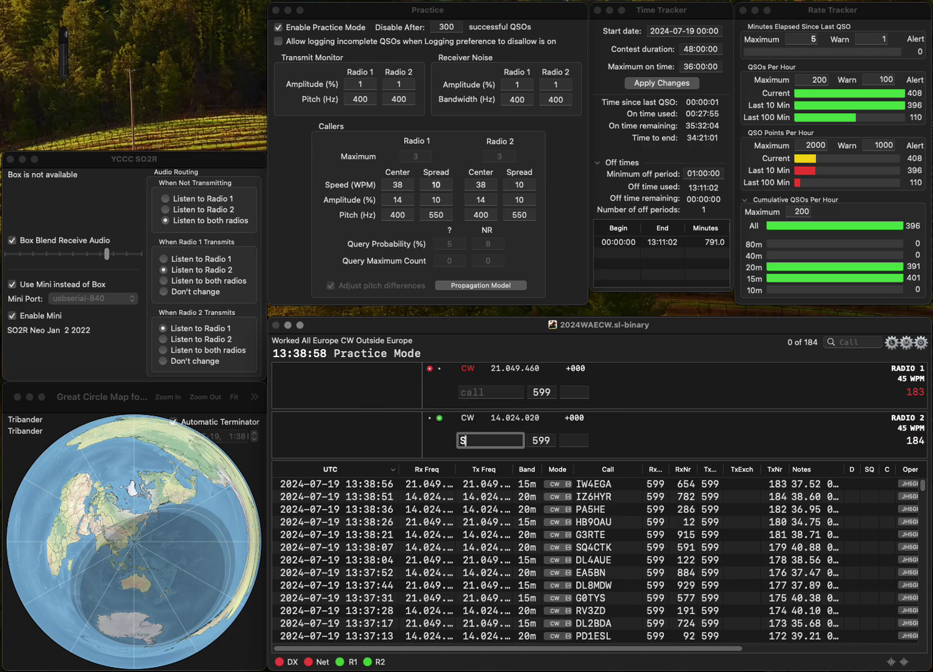
pyautogui.write('SMEL')
pyautogui.press('Delete')
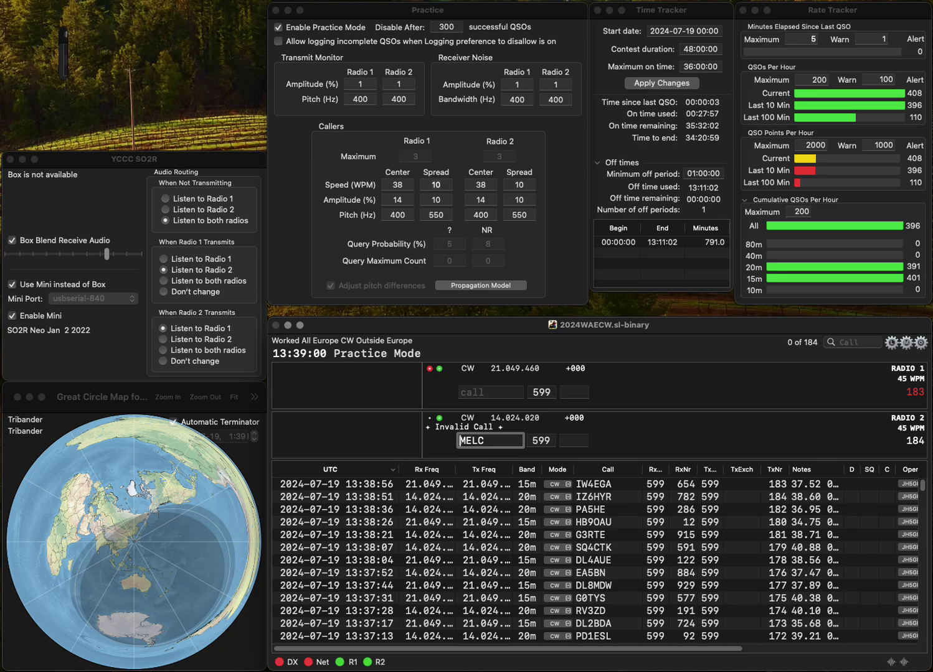
pyautogui.write('7')
pyautogui.press('Return')
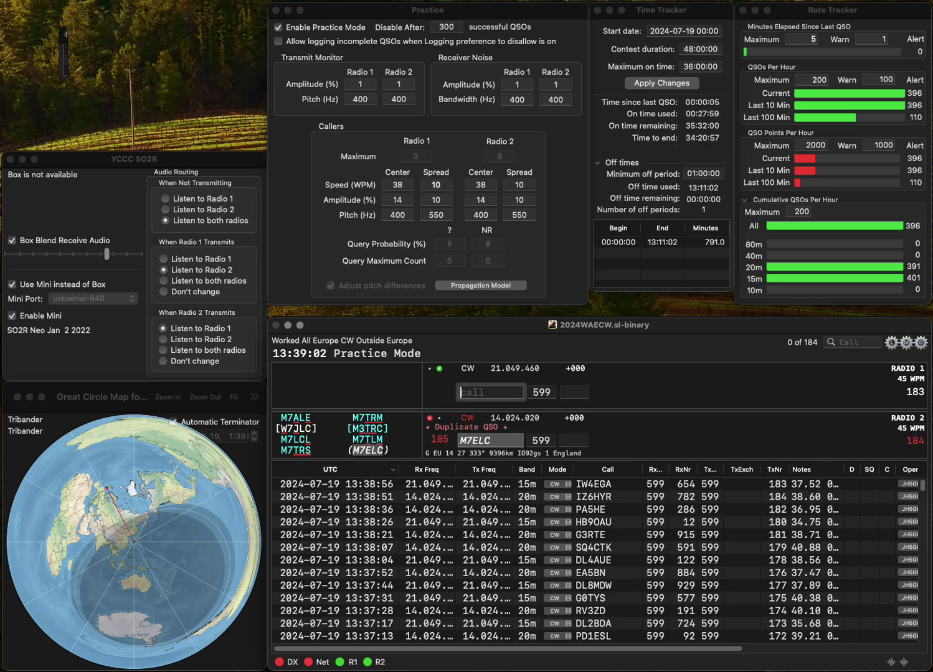
pyautogui.write('RN6')
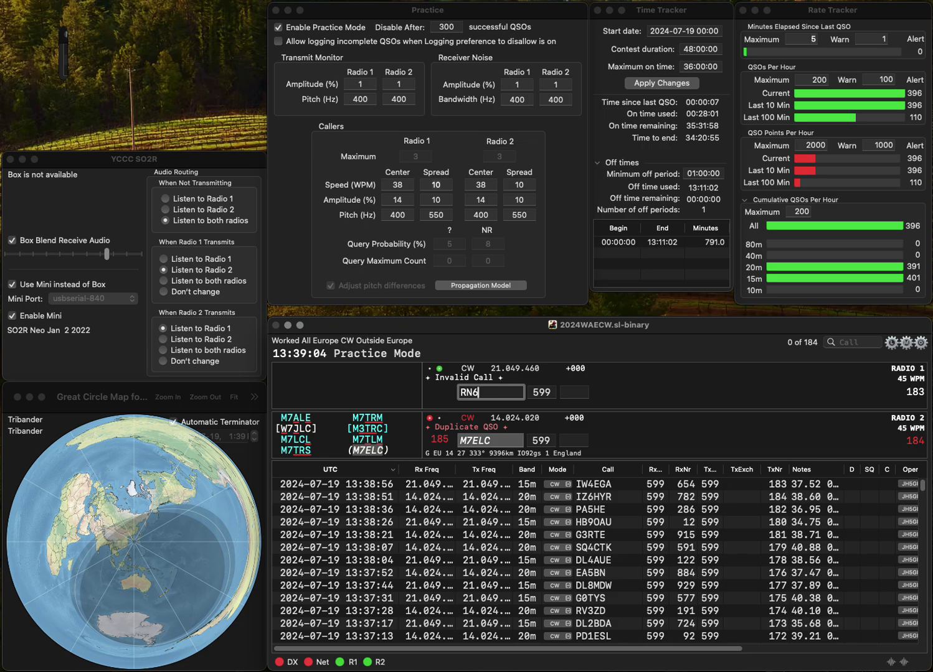
pyautogui.write('/')
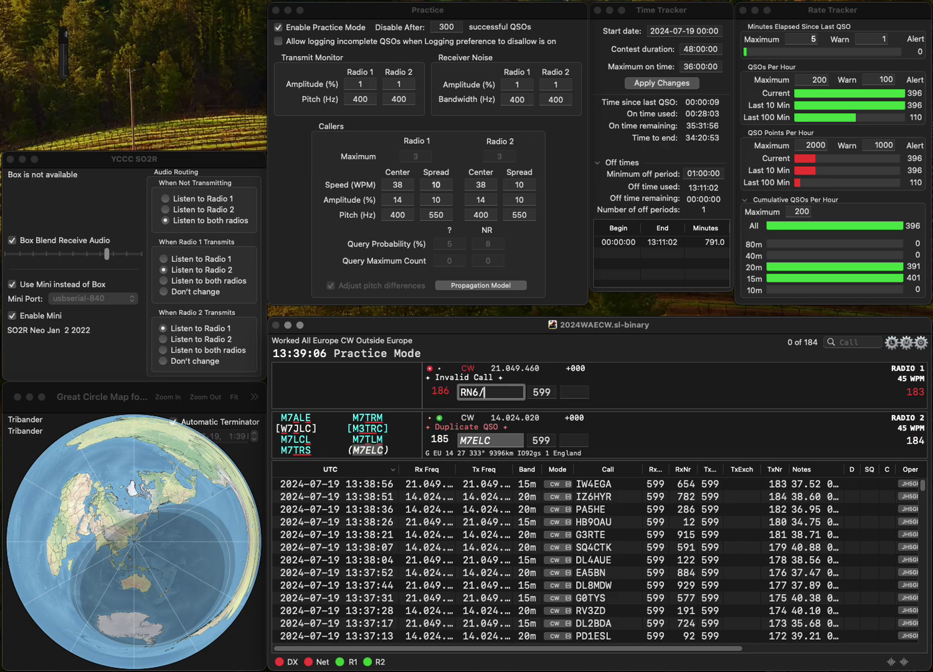
pyautogui.press('Return')
pyautogui.write('8')
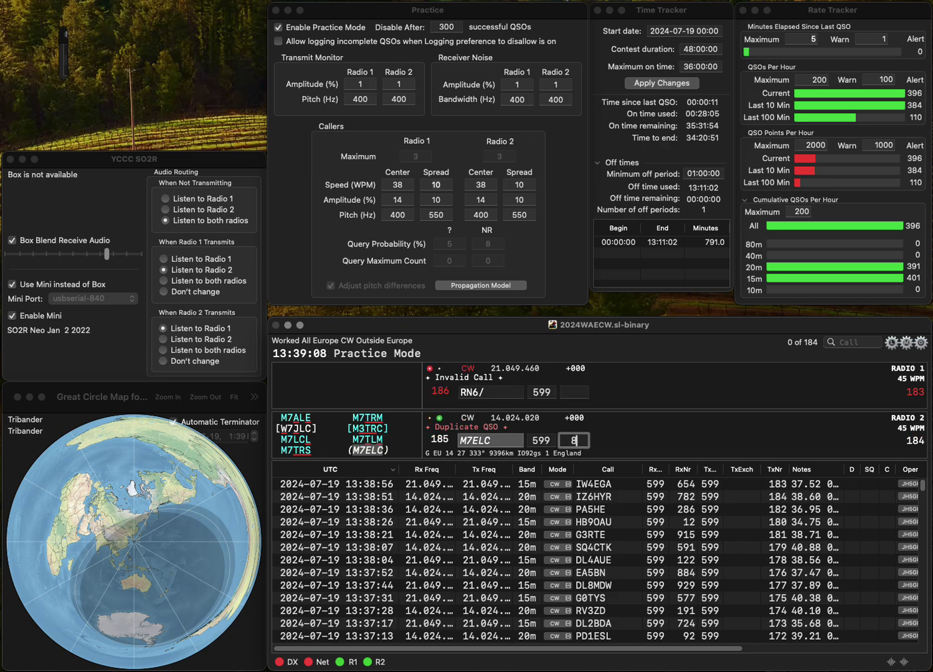
pyautogui.write('79')
pyautogui.press('Return')
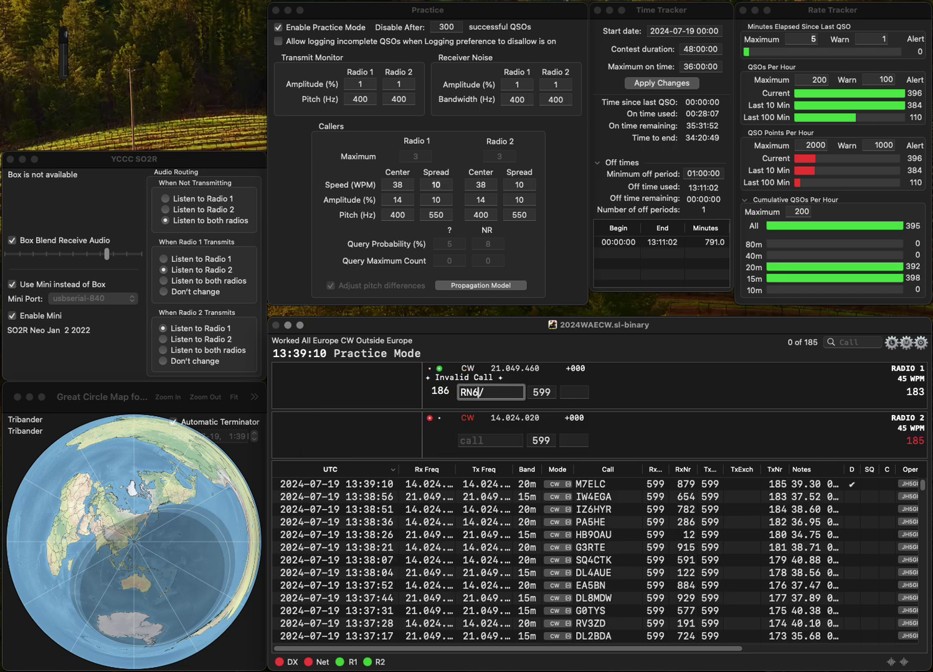
pyautogui.write('C')
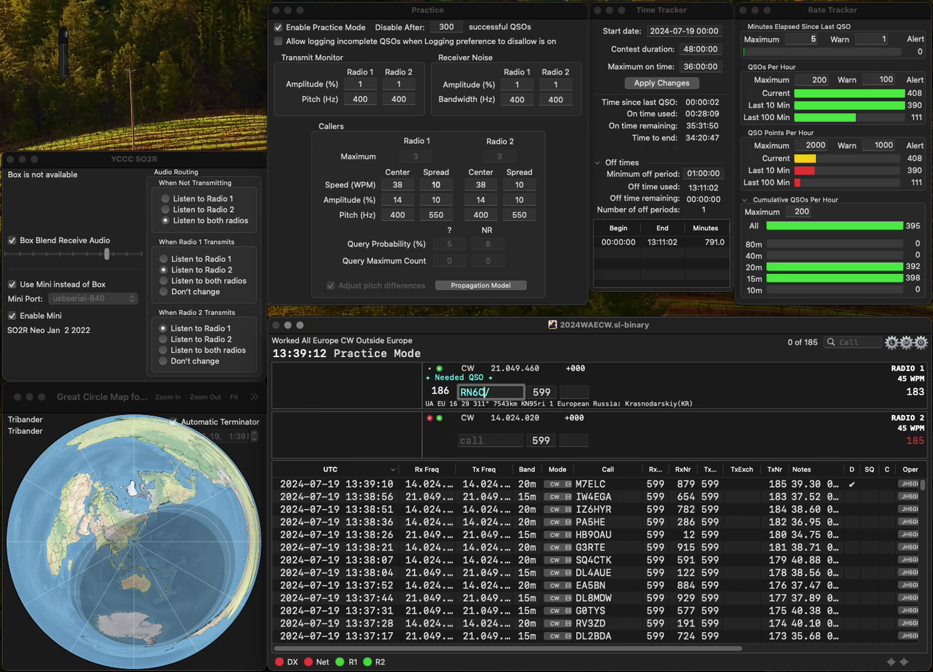
pyautogui.write('H')
pyautogui.press('Delete')
pyautogui.press('Return')
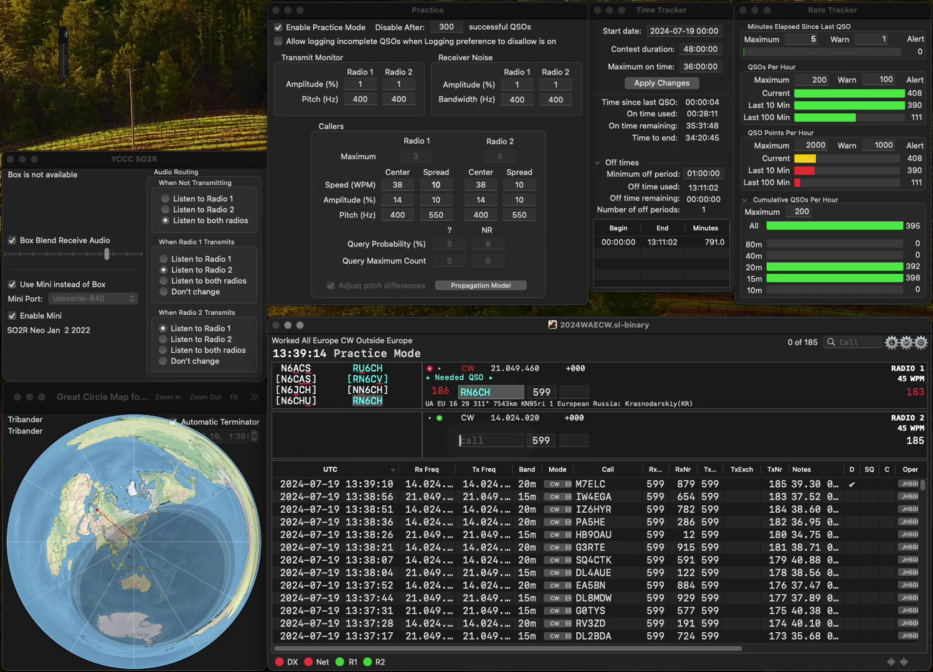
pyautogui.write('DL4HBF')
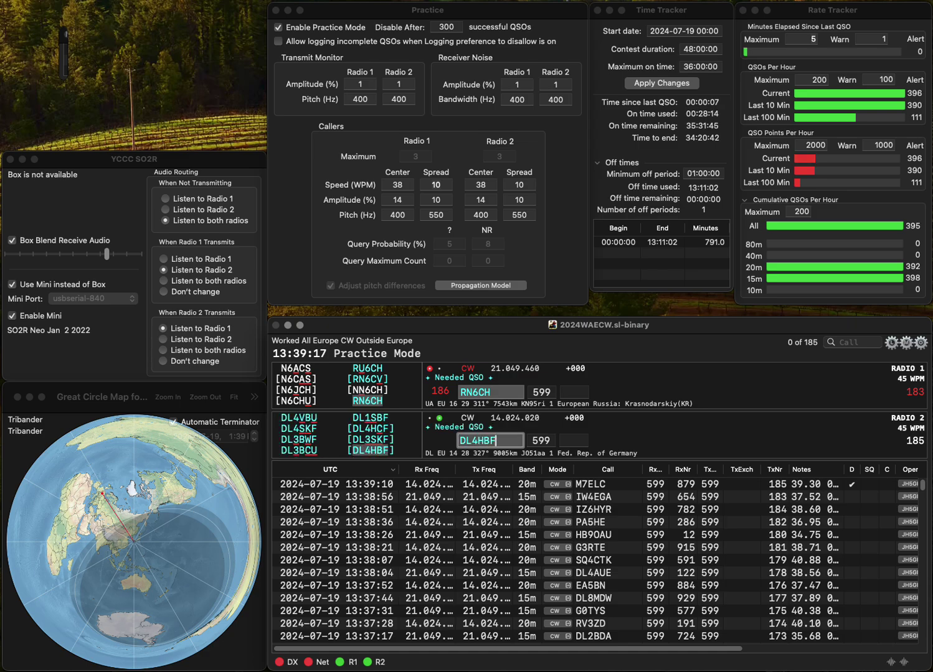
pyautogui.press('Return')
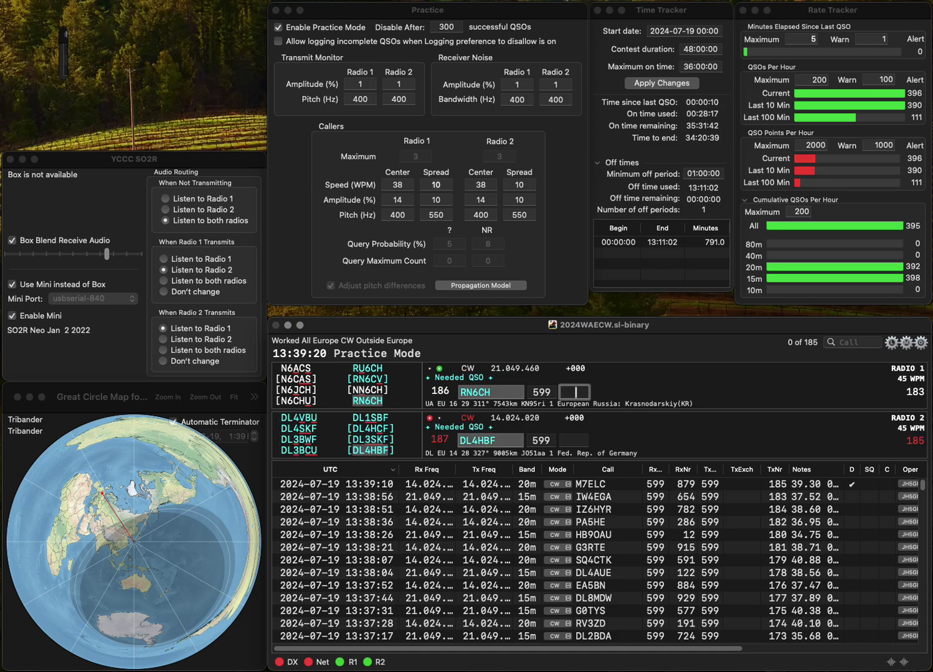
# Step: Log RN6CH on Radio 1 with received number 771 and DL4HBF on Radio 2 with received number 698
pyautogui.write('71')
pyautogui.press('Return')
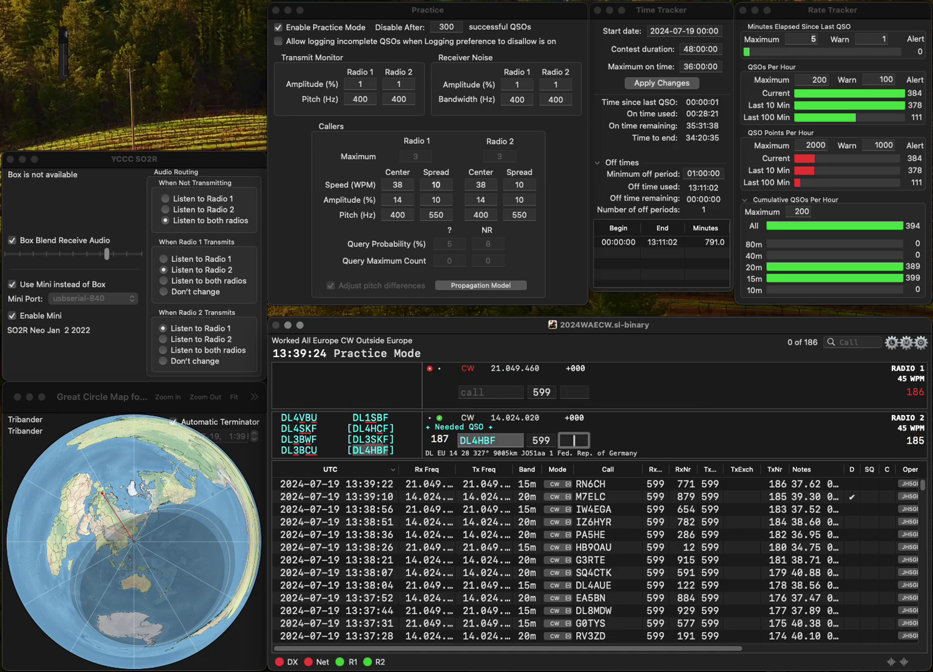
pyautogui.write('698')
pyautogui.press('Return')
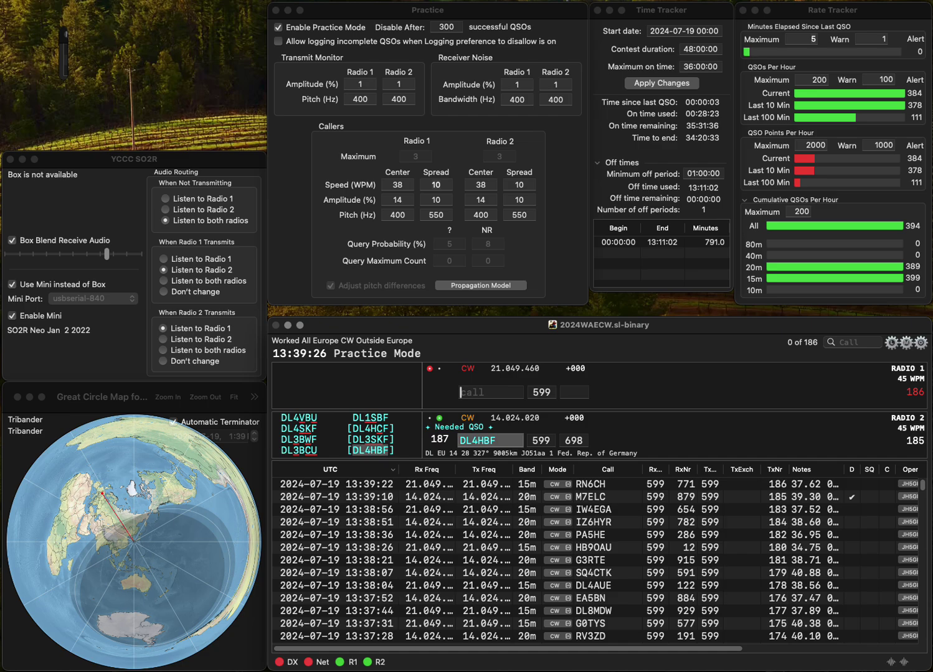
pyautogui.write('DF')
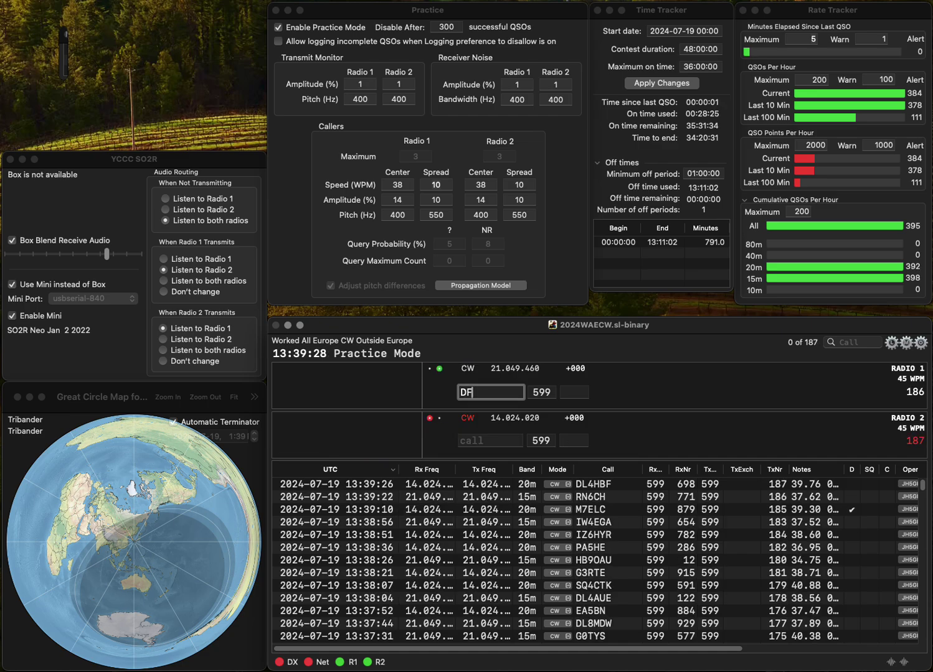
pyautogui.write('0CW')
pyautogui.press('Return')
pyautogui.write('S57DX')
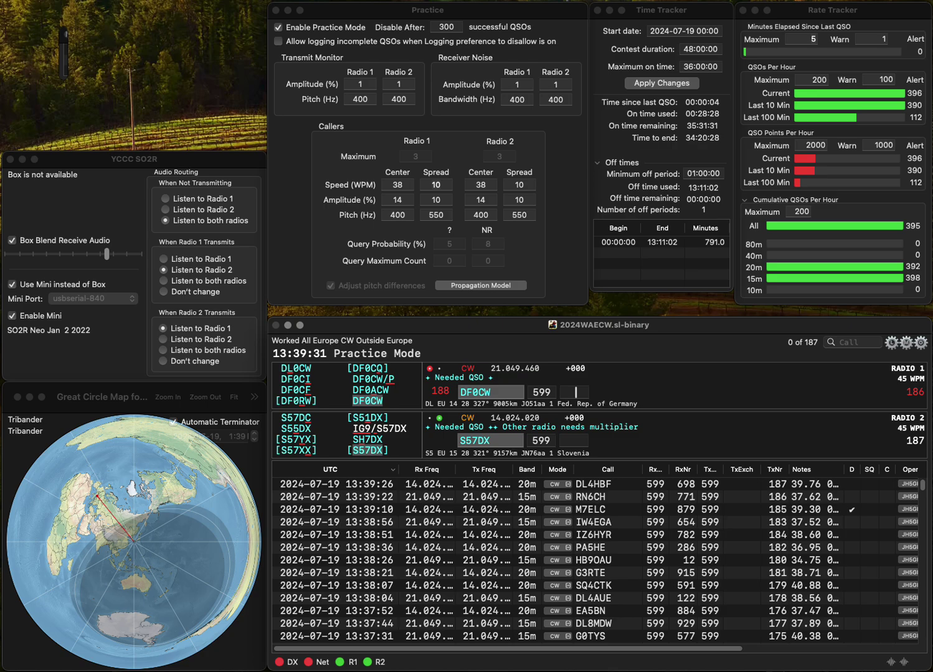
pyautogui.press('Return')
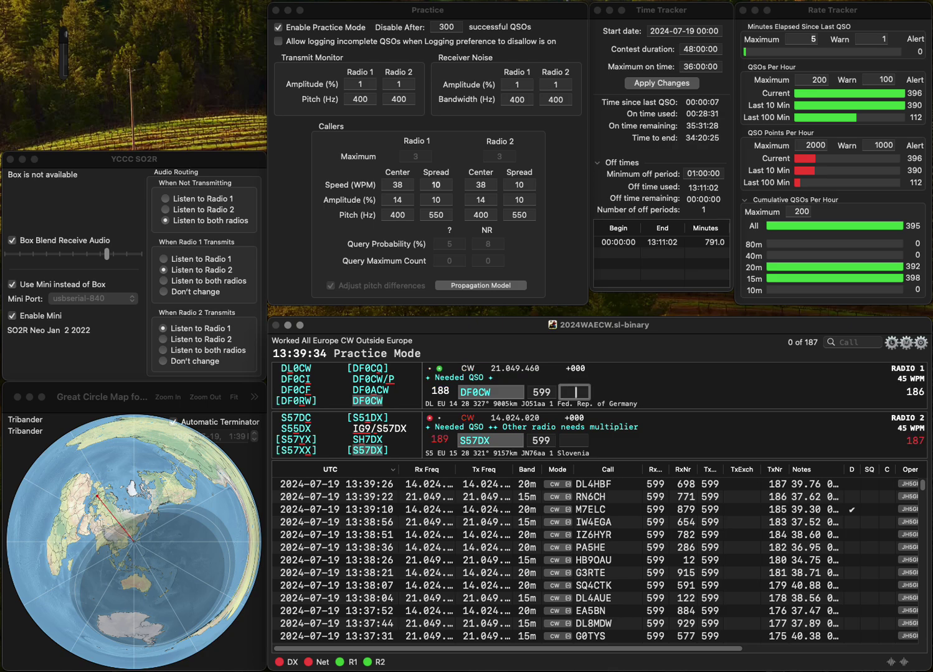
pyautogui.write('88')
pyautogui.press('Return')
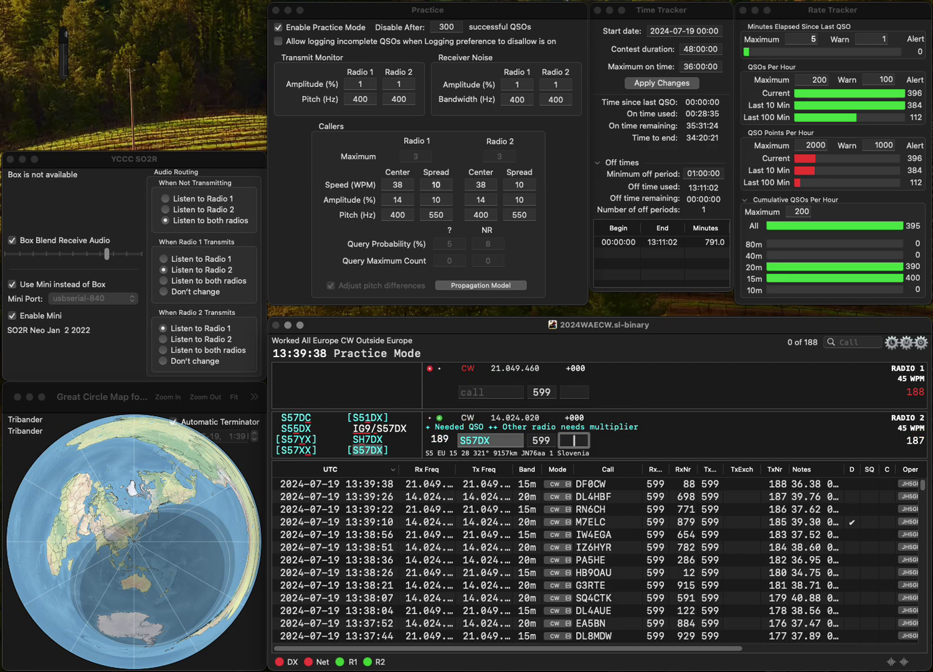
pyautogui.write('225')
pyautogui.press('Return')
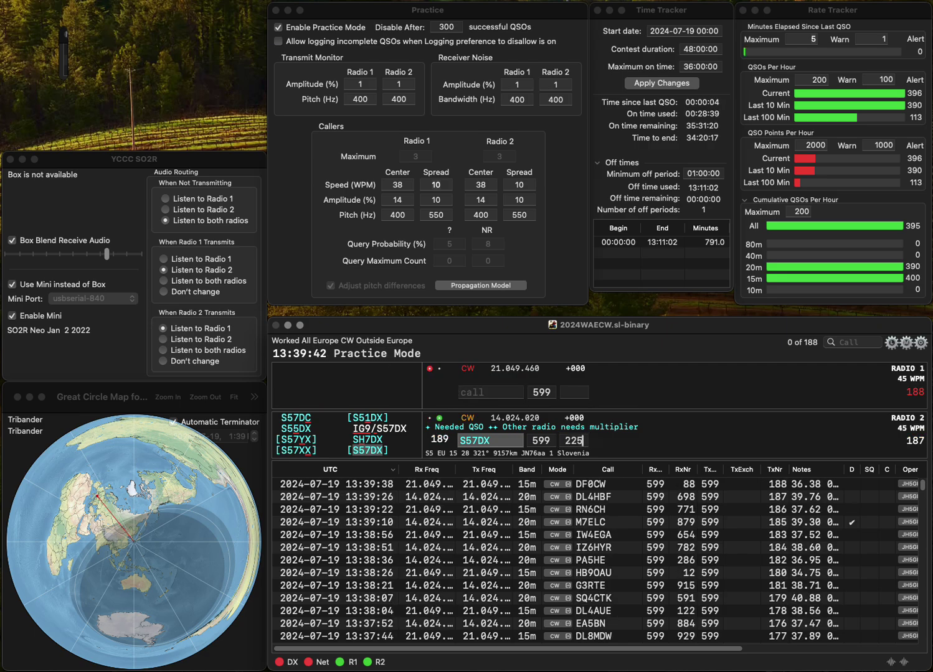
pyautogui.write('D6MKA')
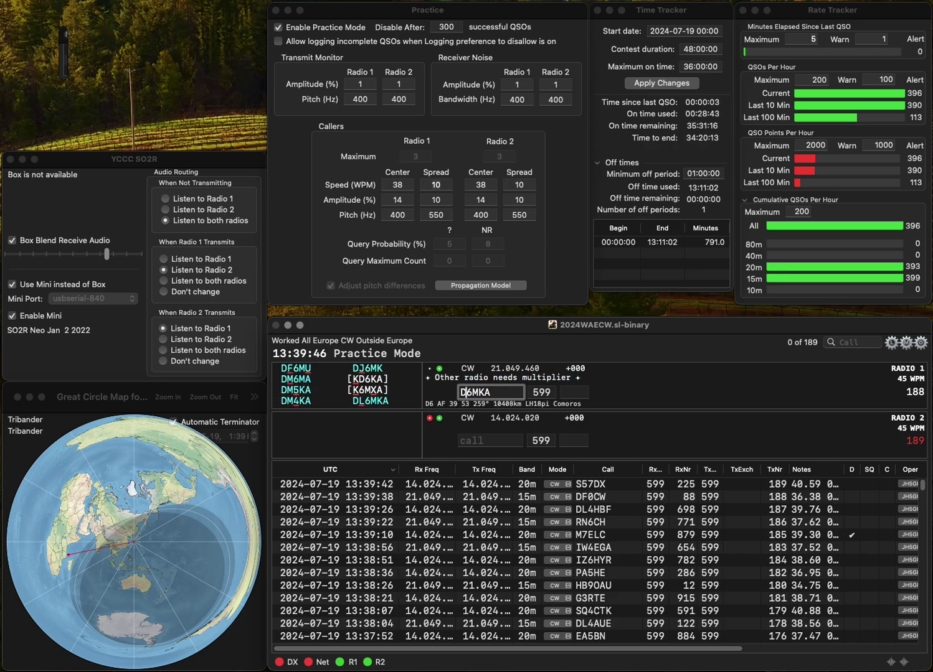
pyautogui.write('L')
pyautogui.press('Return')
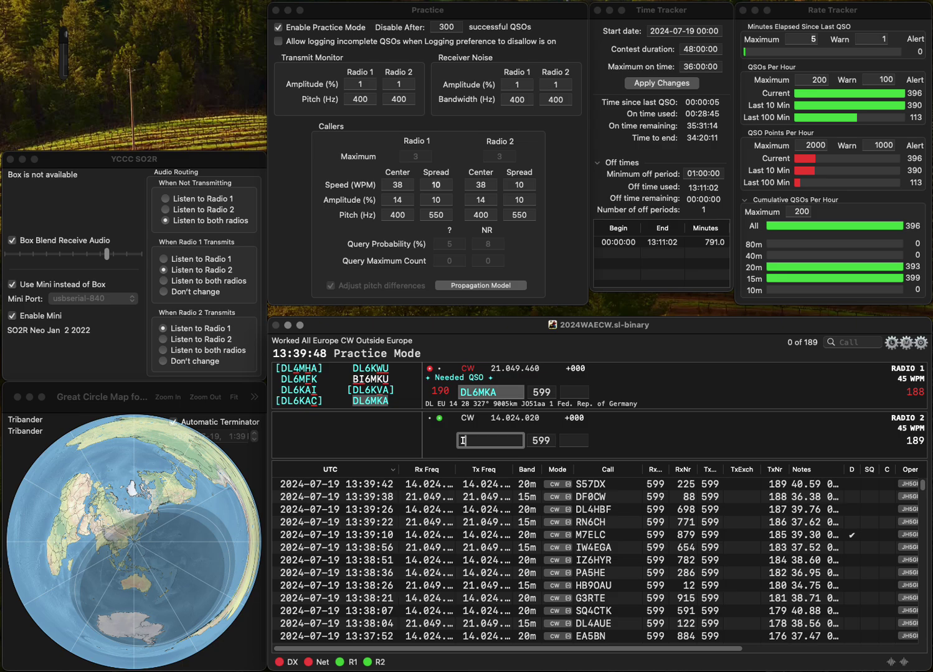
pyautogui.write('IN3EJM')
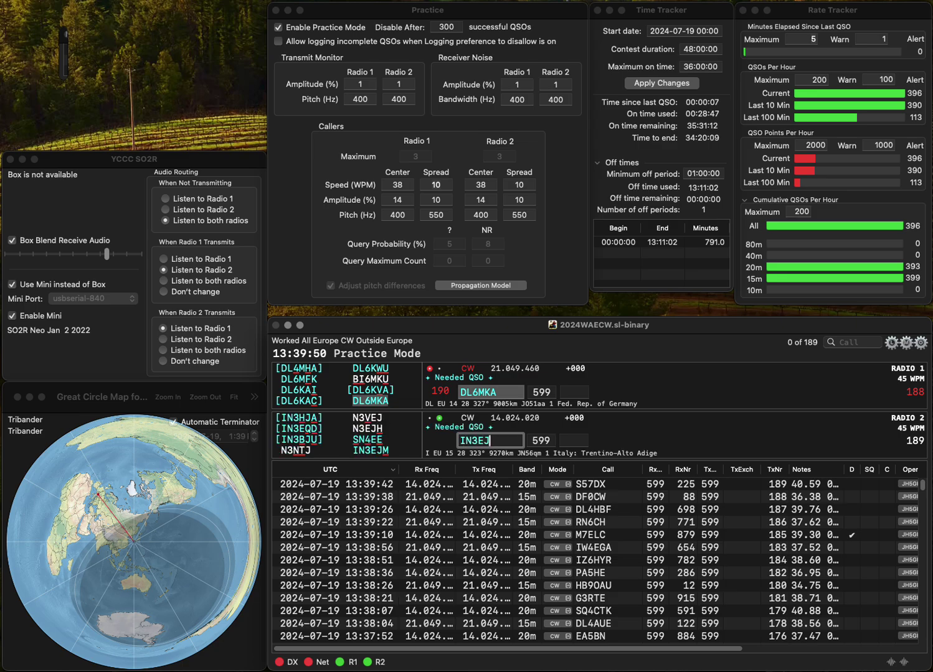
pyautogui.press('Tab')
pyautogui.press('Return')
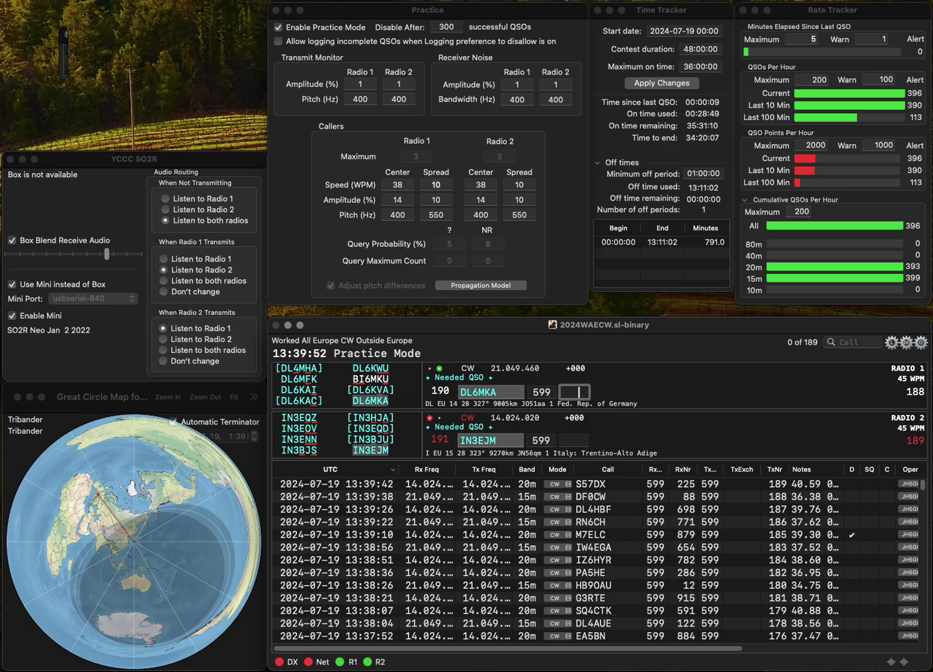
pyautogui.write('2')
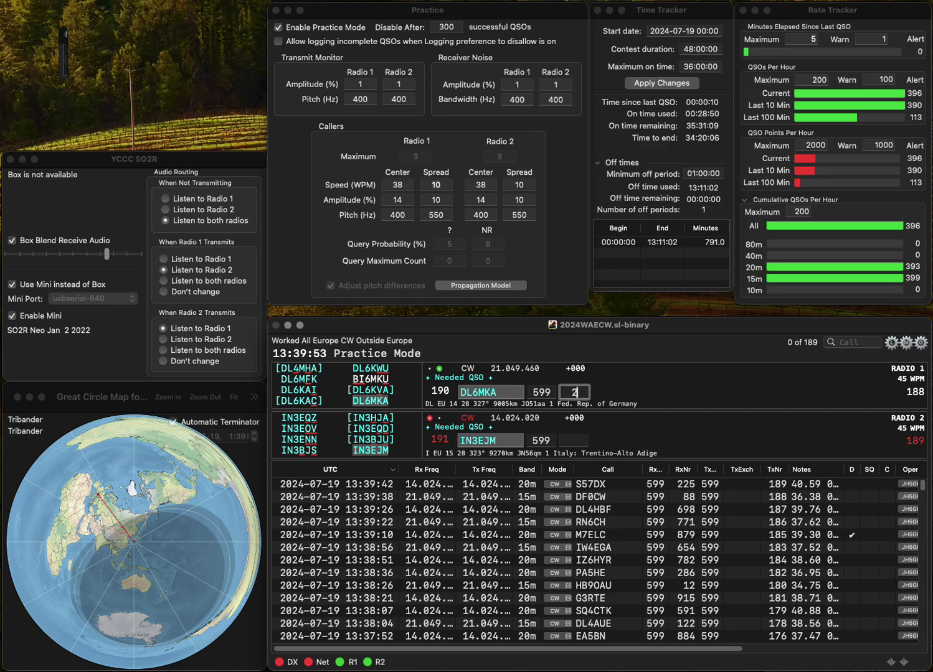
pyautogui.write('49')
pyautogui.press('Return')
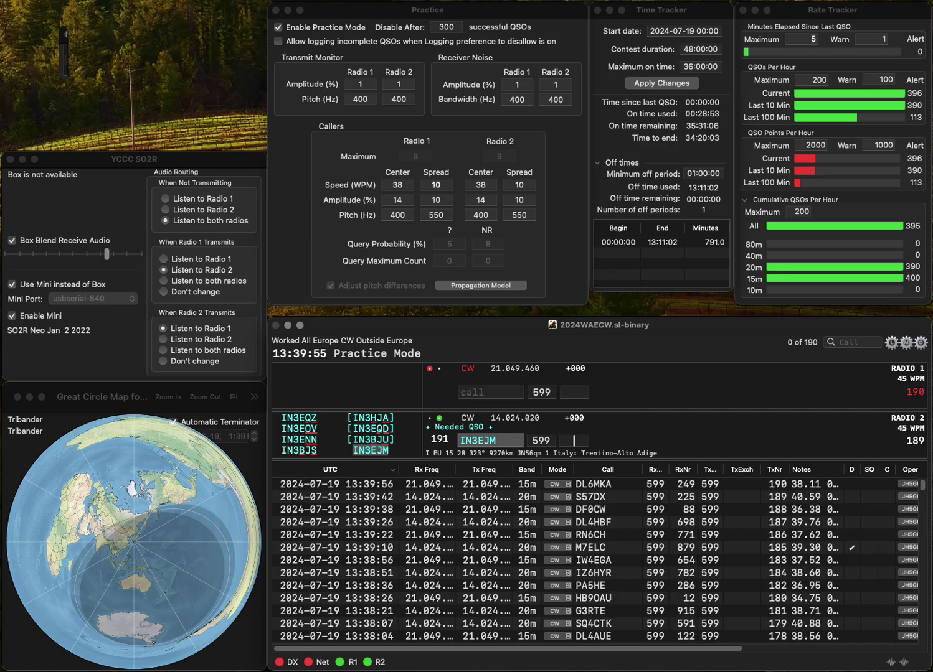
pyautogui.write('3')
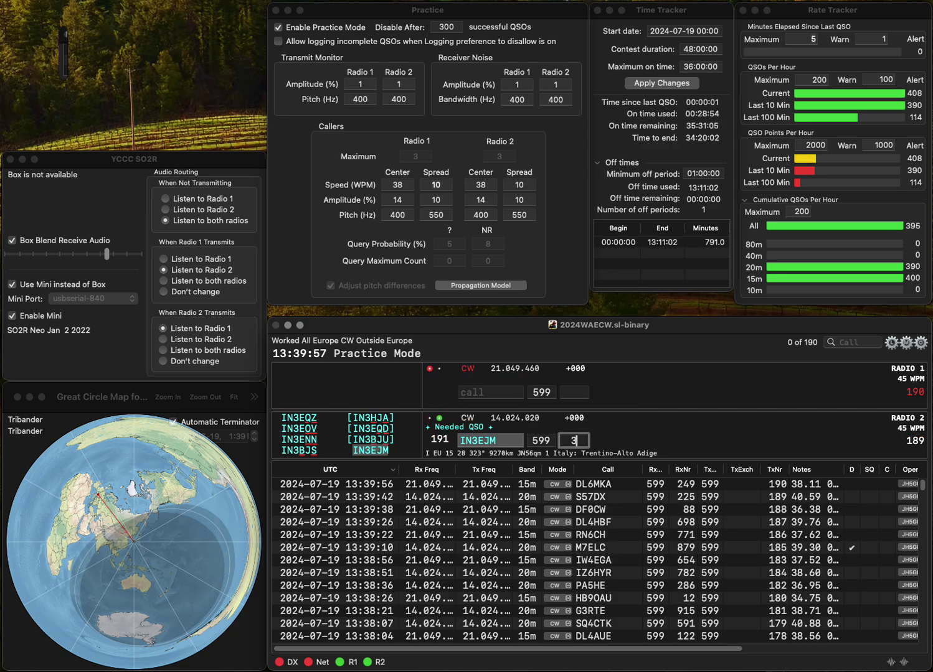
pyautogui.write('1')
pyautogui.press('Return')
# Step: Send the exchange to P2ON on Radio 1 and to F8CHM on Radio 2
pyautogui.write('P')
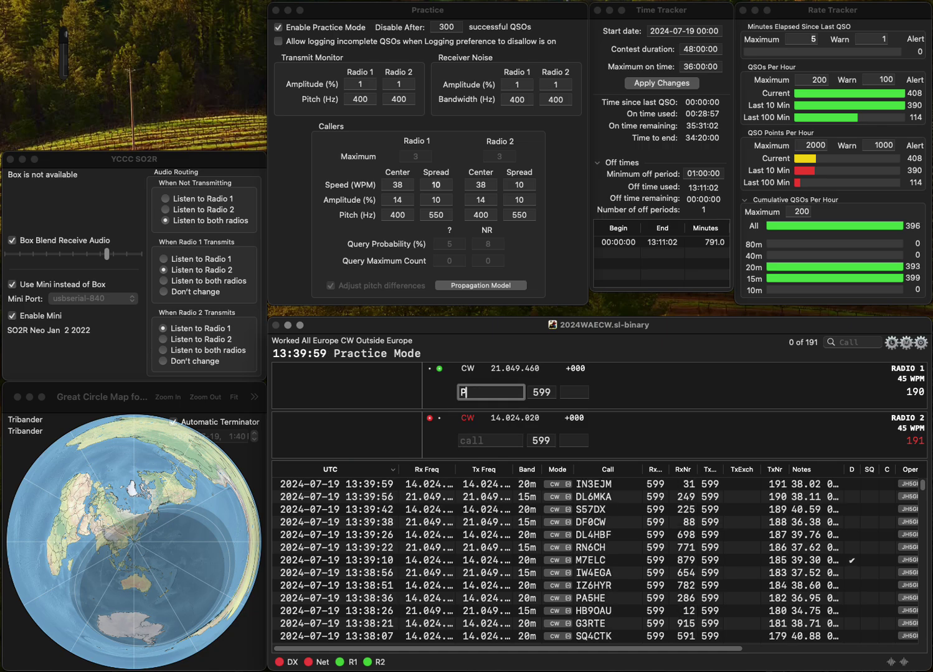
pyautogui.write('2ON')
pyautogui.press('Return')
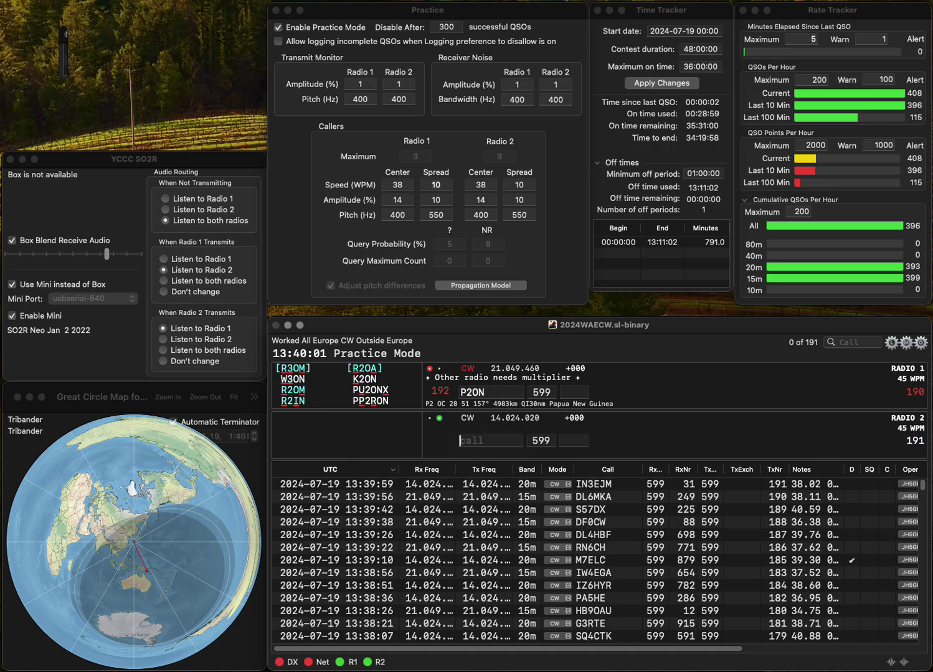
pyautogui.write('F8CHM')
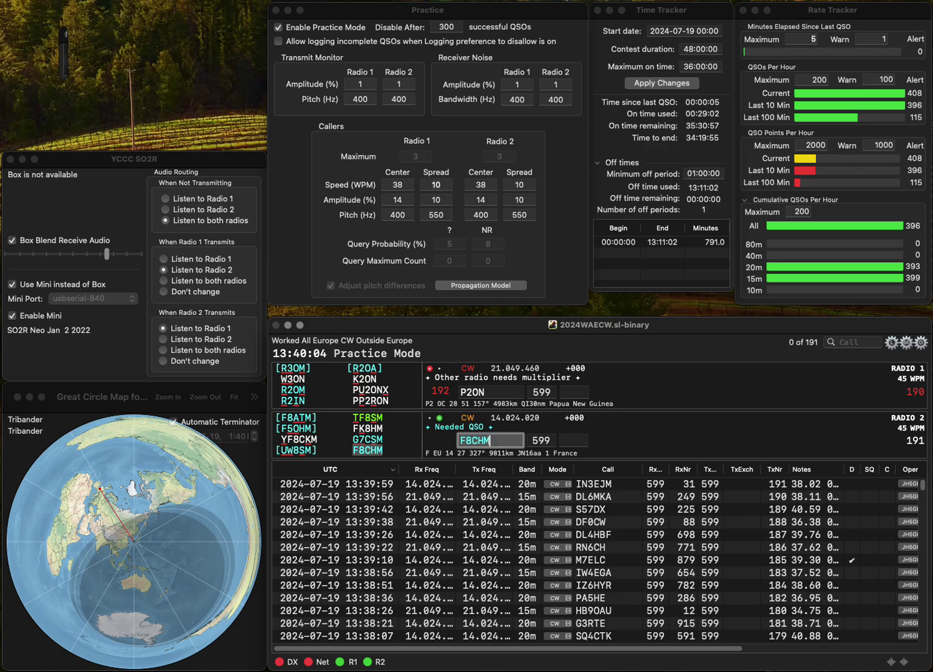
pyautogui.press('Return')
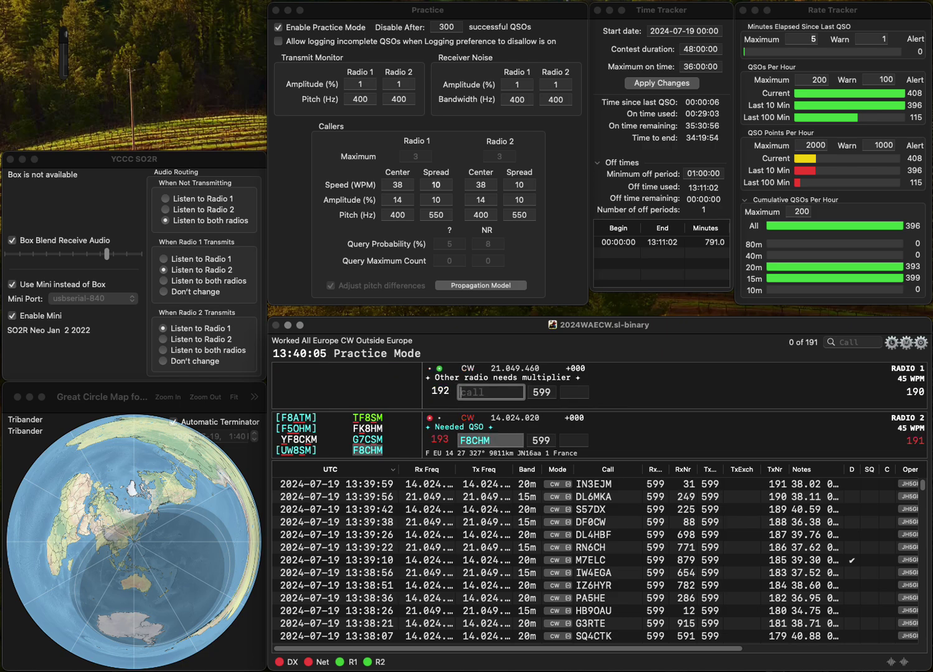
# Step: Enter DL2OBN as the Radio 1 caller in place of P2ON and send the exchange
pyautogui.write('SL2')
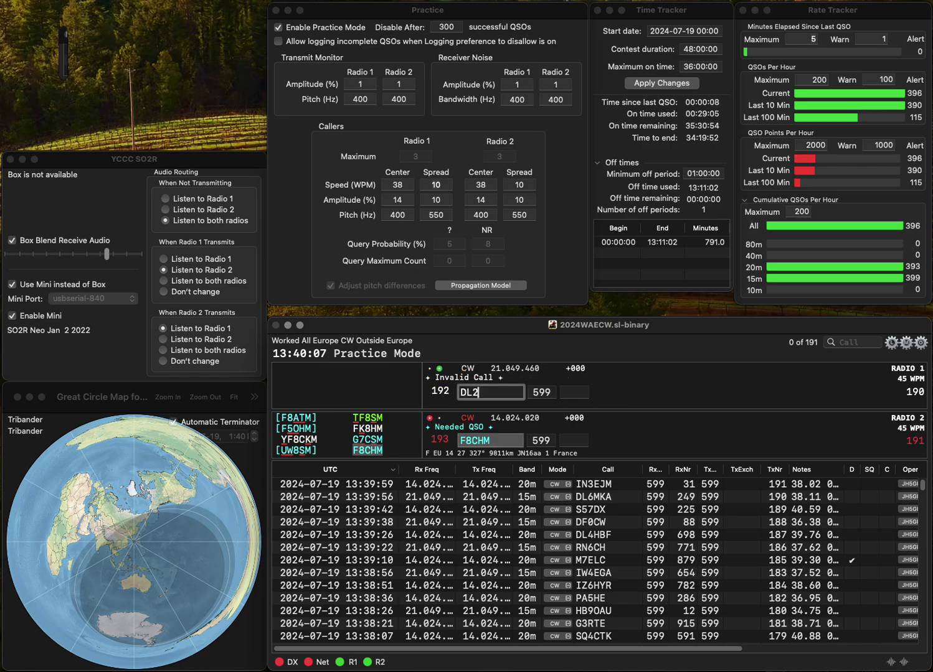
pyautogui.write('OBN')
pyautogui.press('Return')
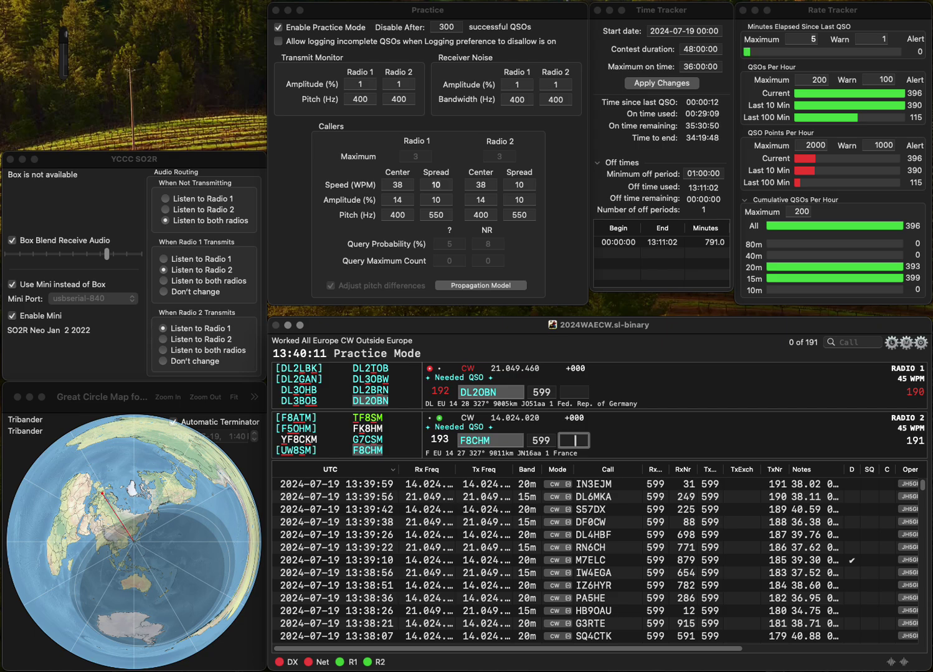
pyautogui.write('938')
pyautogui.press('Return')
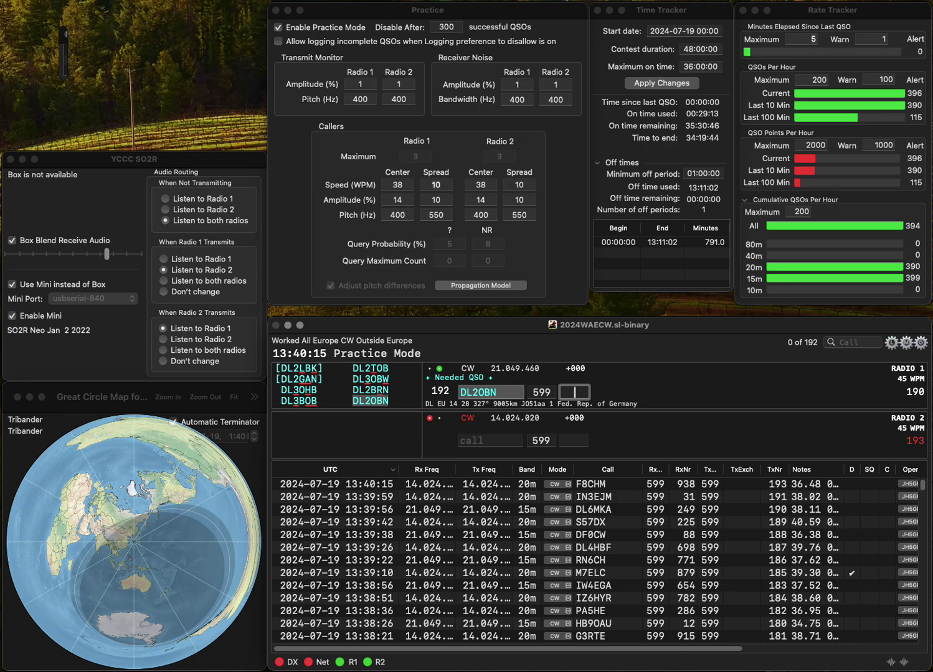
pyautogui.write('454')
pyautogui.press('Return')
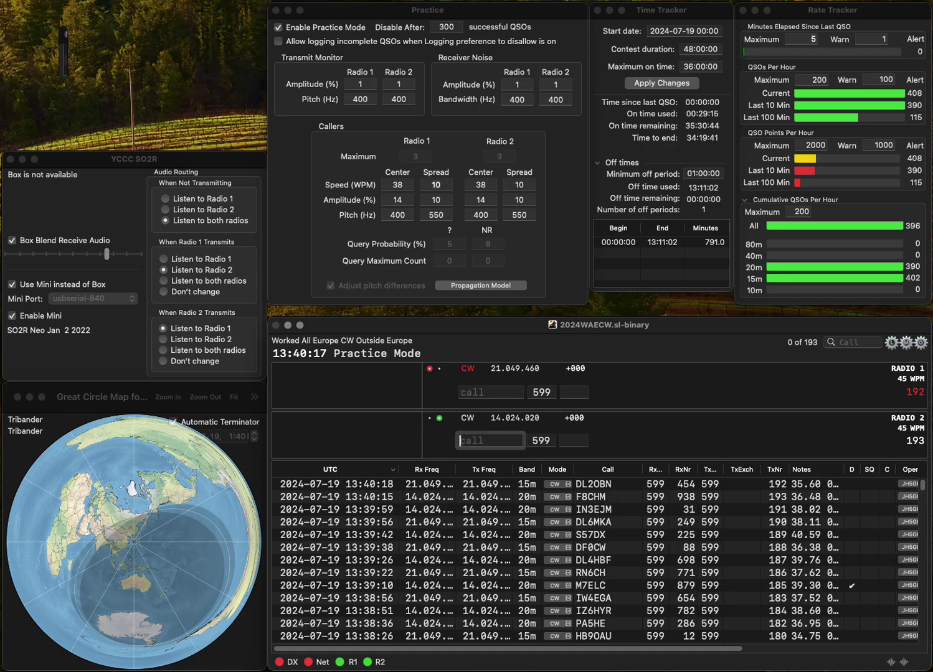
pyautogui.write('OM3KFW')
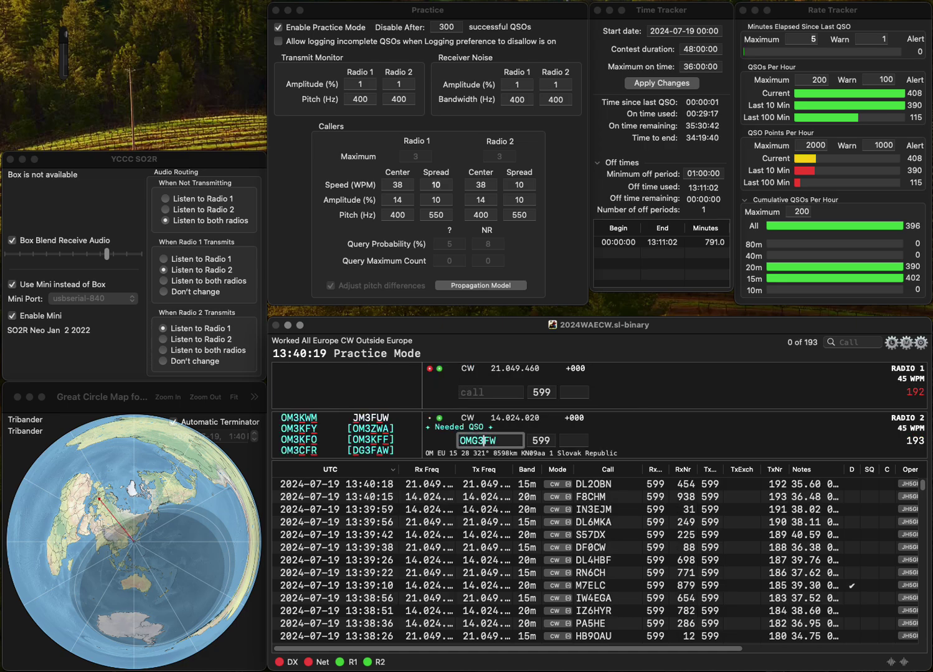
pyautogui.press('BackSpace')
pyautogui.press('Return')
pyautogui.write('DL')
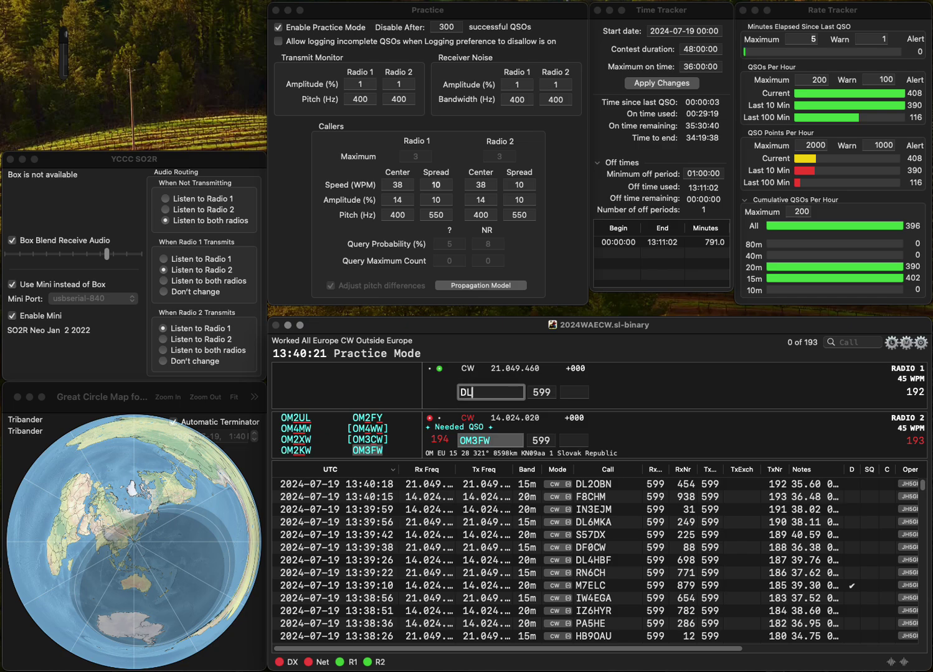
pyautogui.write('2OAT')
pyautogui.press('Return')
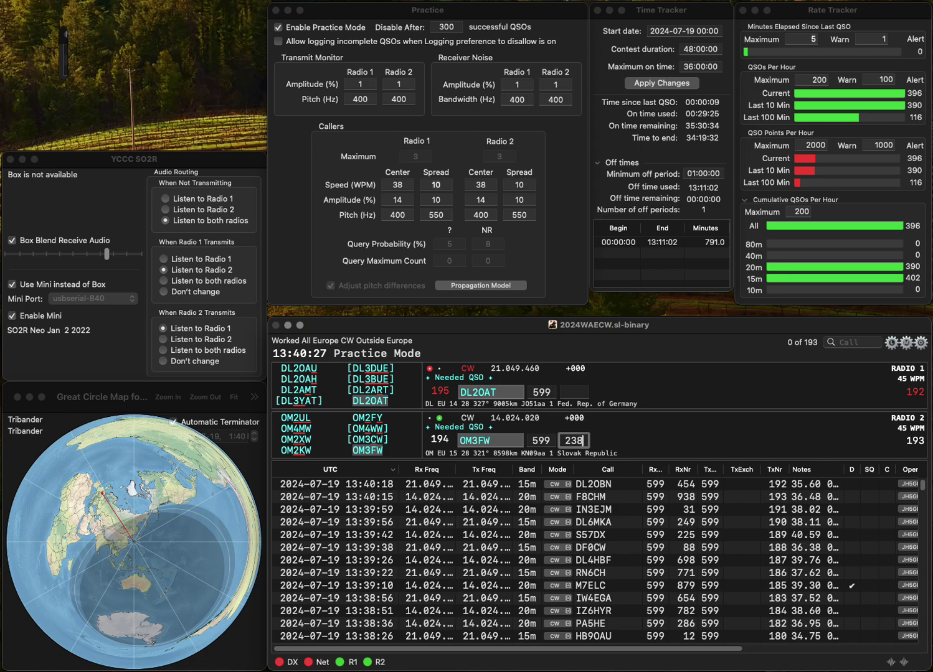
pyautogui.press('Return')
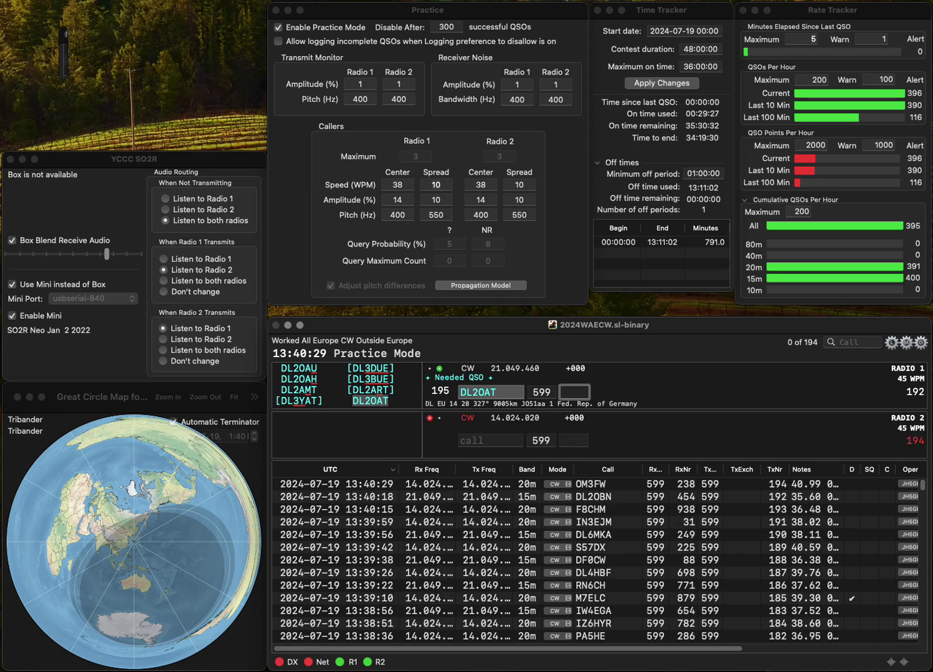
pyautogui.write('23')
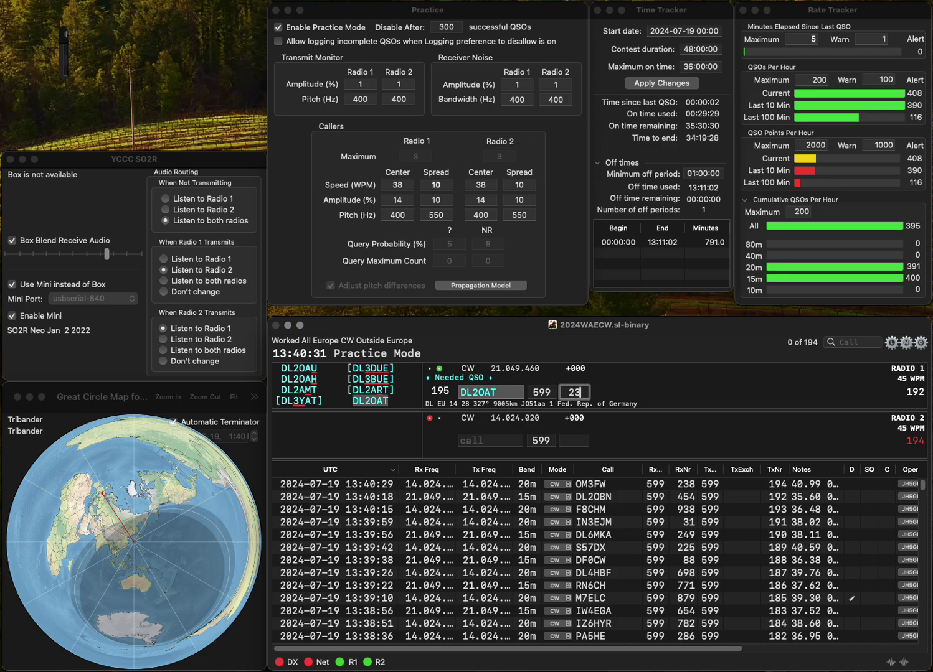
pyautogui.write('5')
pyautogui.press('Return')
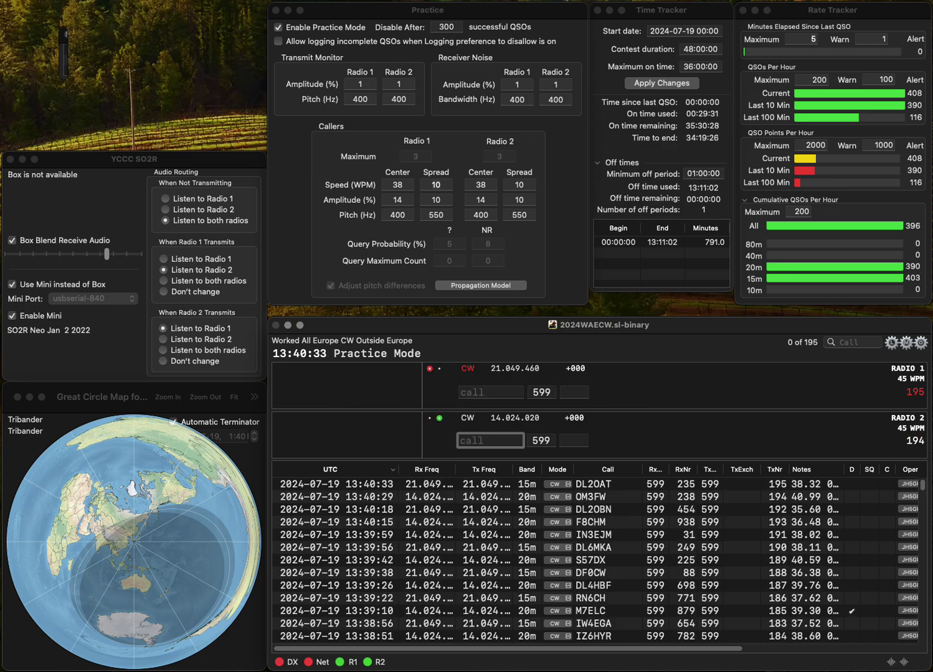
# Step: Enter DL6KWN on Radio 2 and F4EPA on Radio 1, sending the exchange to each caller
pyautogui.write('DL6KWN')
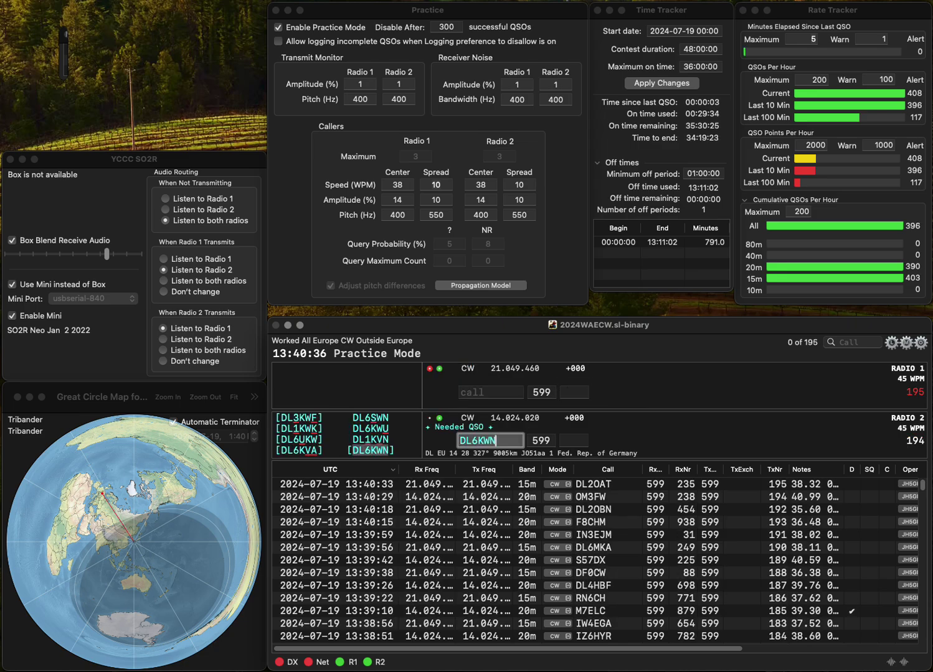
pyautogui.press('Return')
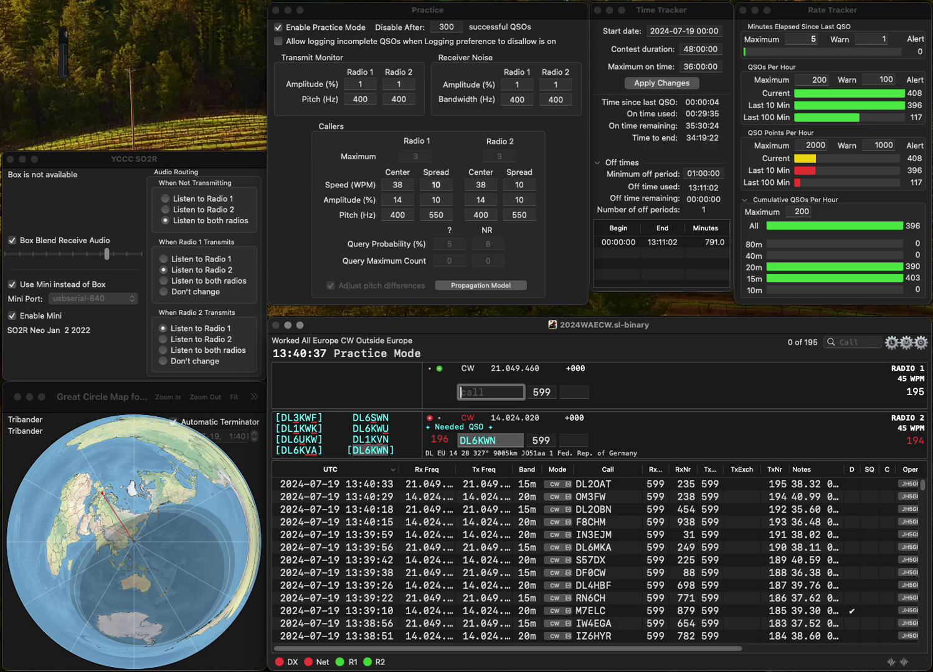
pyautogui.write('F4ERA')
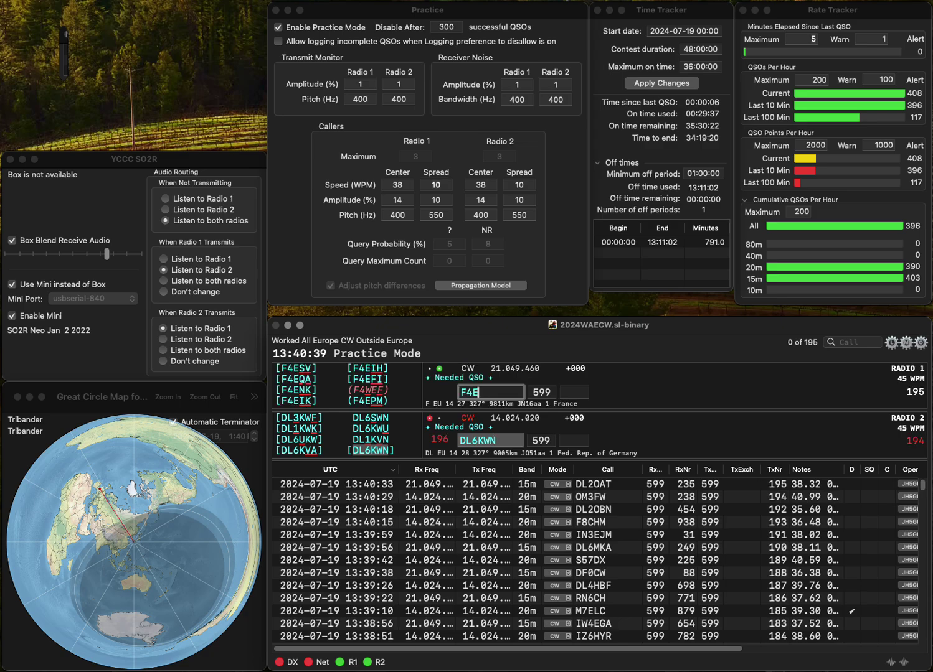
pyautogui.press('BackSpace')
pyautogui.press('BackSpace')
pyautogui.write('PA')
pyautogui.press('Return')
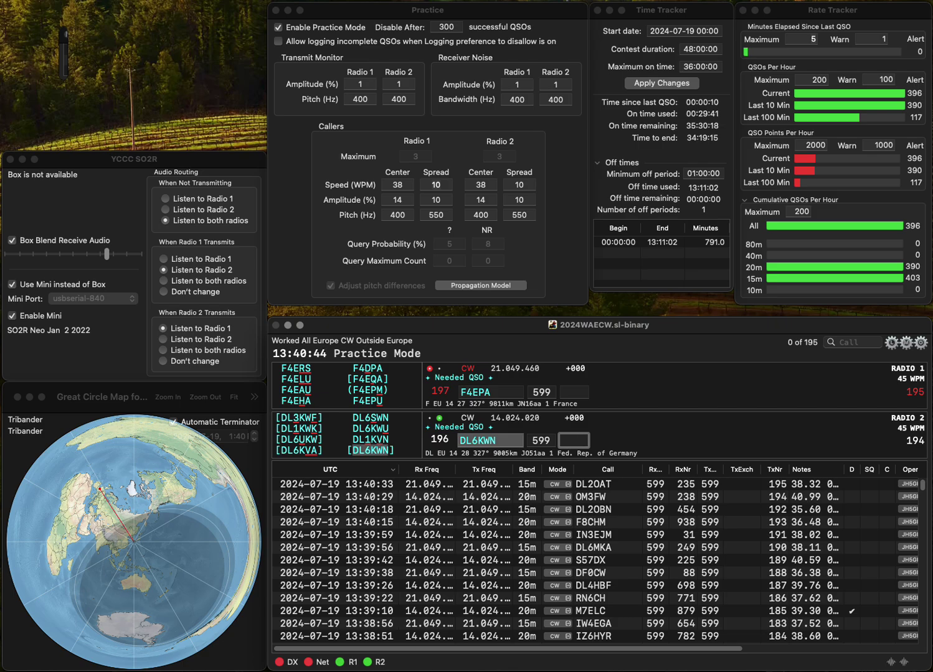
pyautogui.write('896')
pyautogui.press('Return')
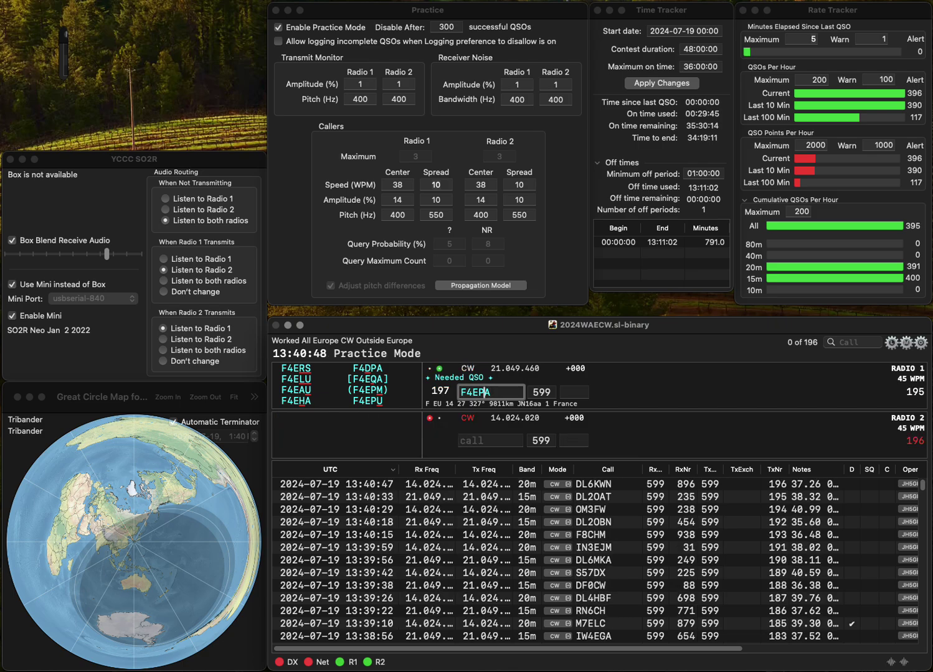
pyautogui.press('BackSpace')
pyautogui.write('H')
pyautogui.press('Return')
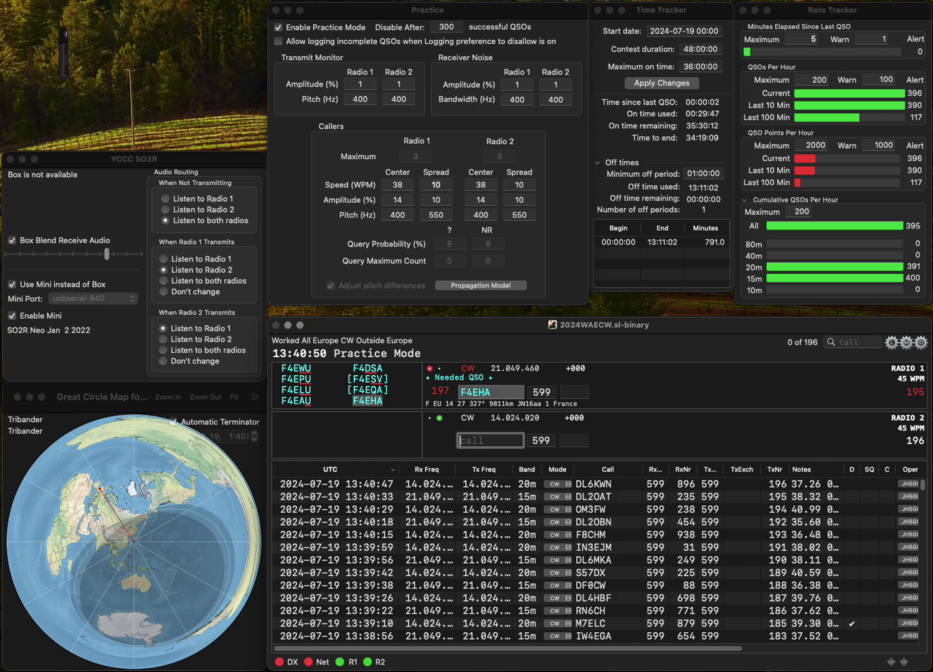
# Step: Enter the partial call IDX on Radio 2 and send the exchange
pyautogui.write('DLDX')
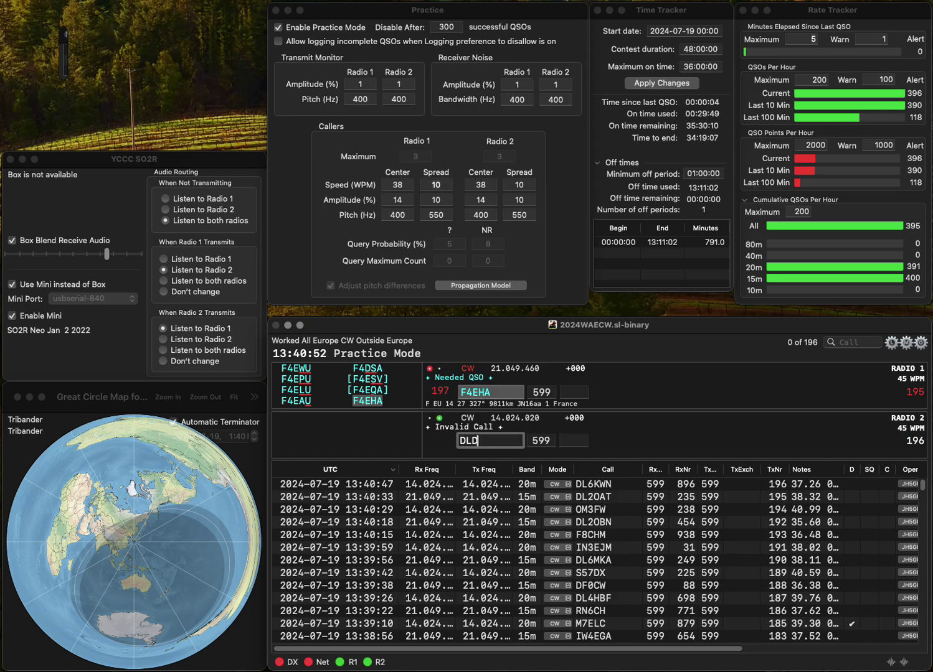
pyautogui.press('Delete')
pyautogui.press('Delete')
pyautogui.write('I')
pyautogui.press('Return')
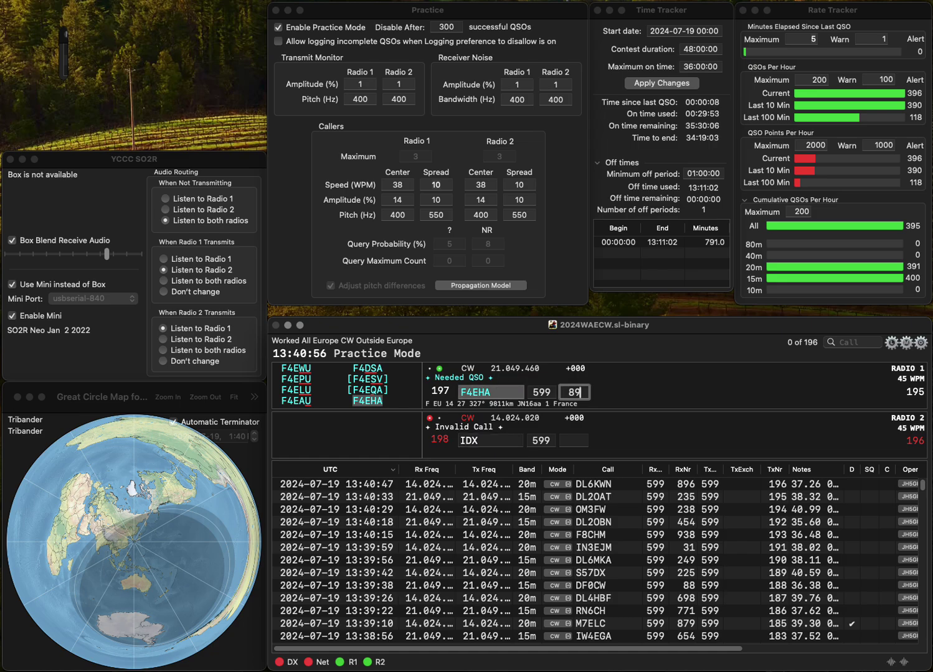
pyautogui.write('1')
pyautogui.press('Return')
pyautogui.click(464, 441)
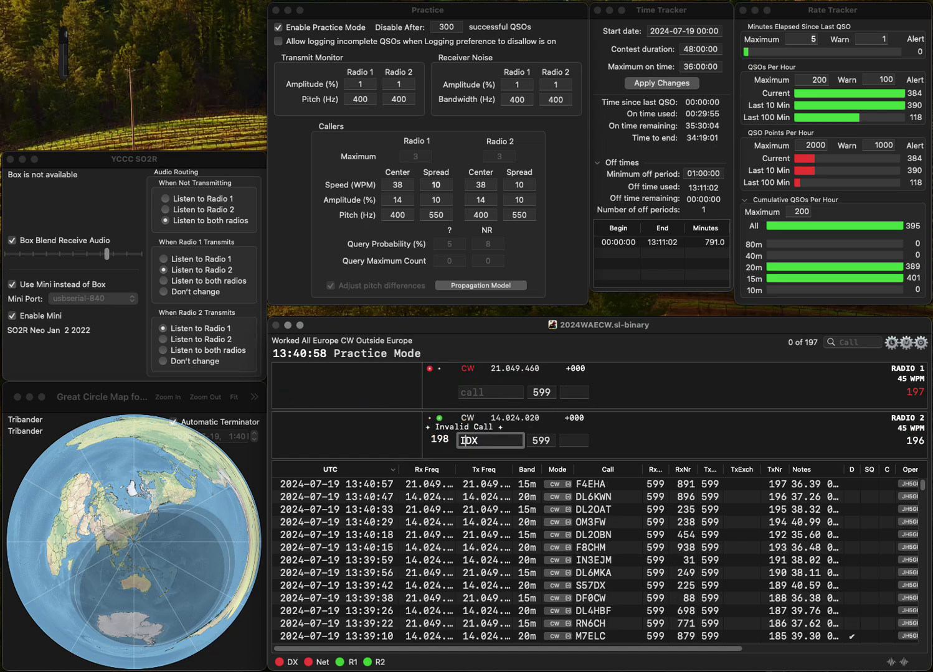
pyautogui.write('2D')
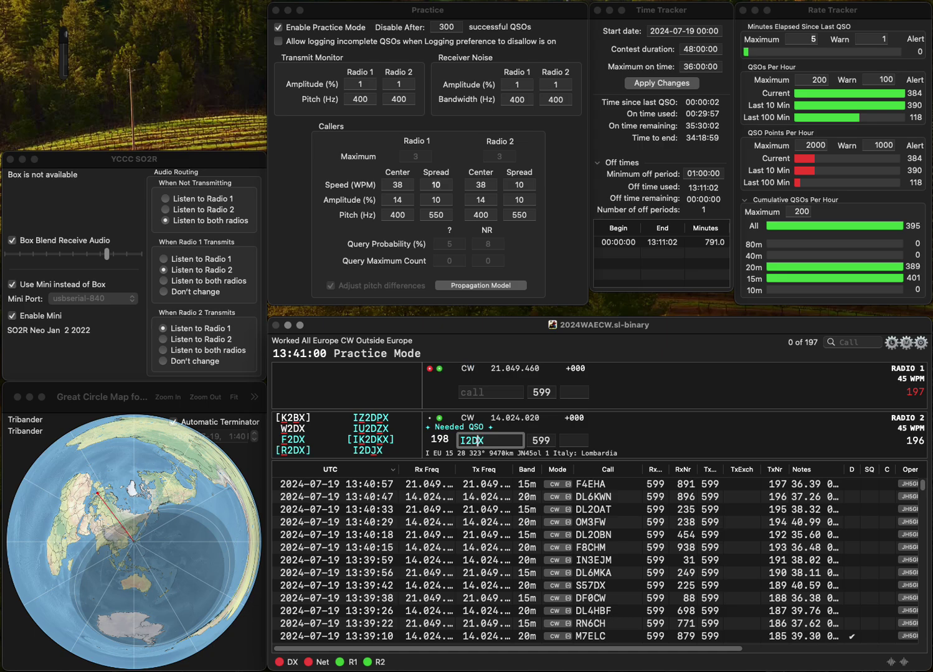
pyautogui.write('J')
pyautogui.press('Return')
pyautogui.write('D')
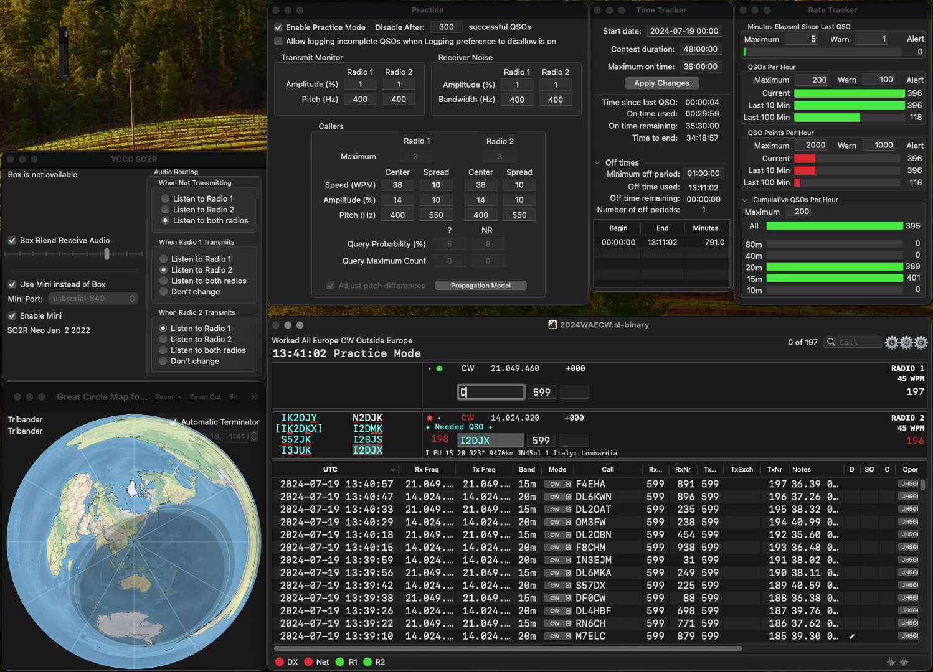
pyautogui.write('R9')
pyautogui.write('Z')
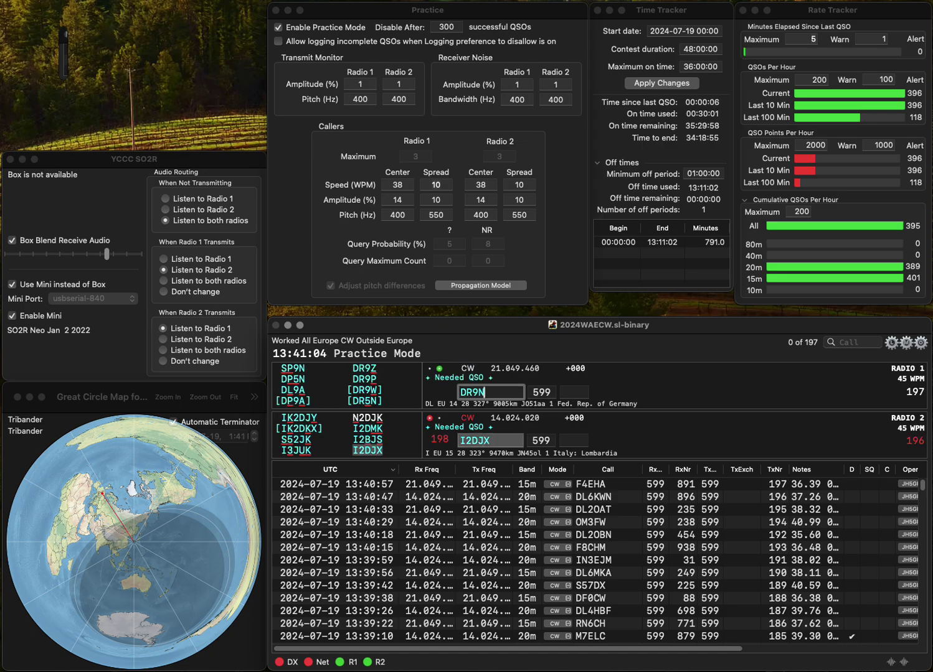
pyautogui.press('Return')
pyautogui.click(575, 440)
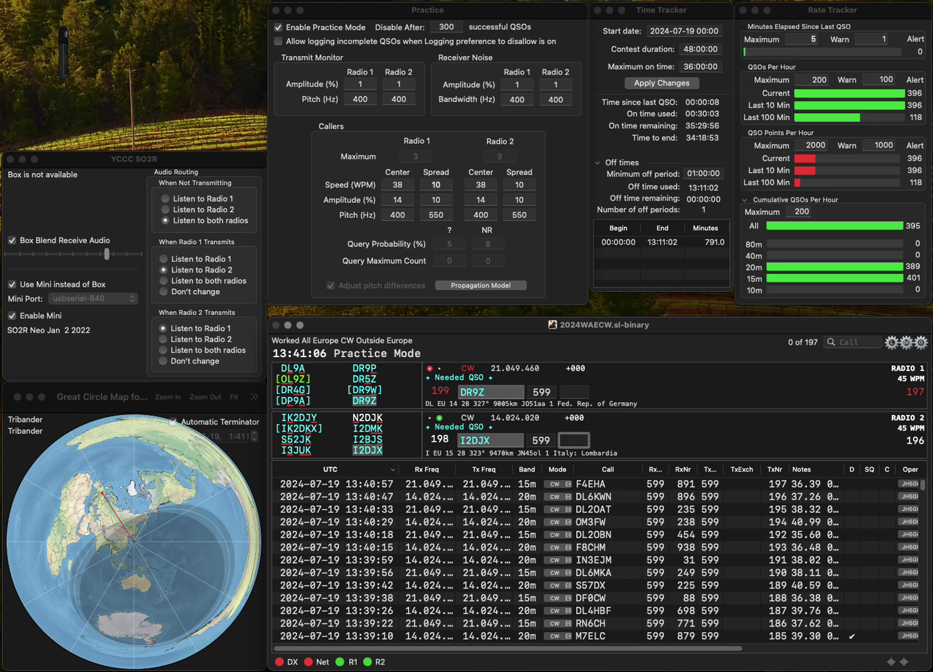
pyautogui.write('177')
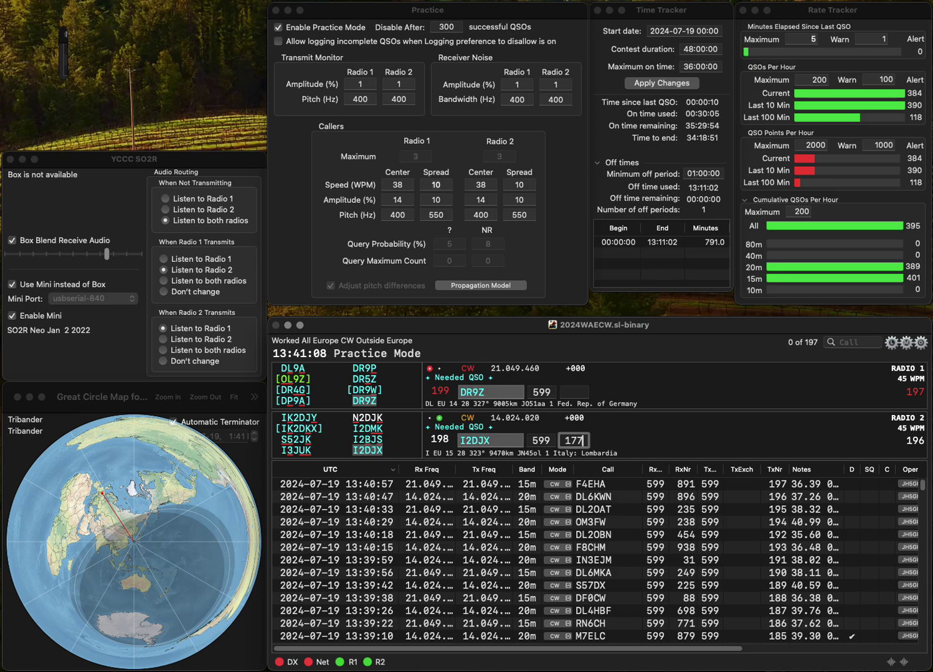
pyautogui.press('Return')
pyautogui.click(574, 391)
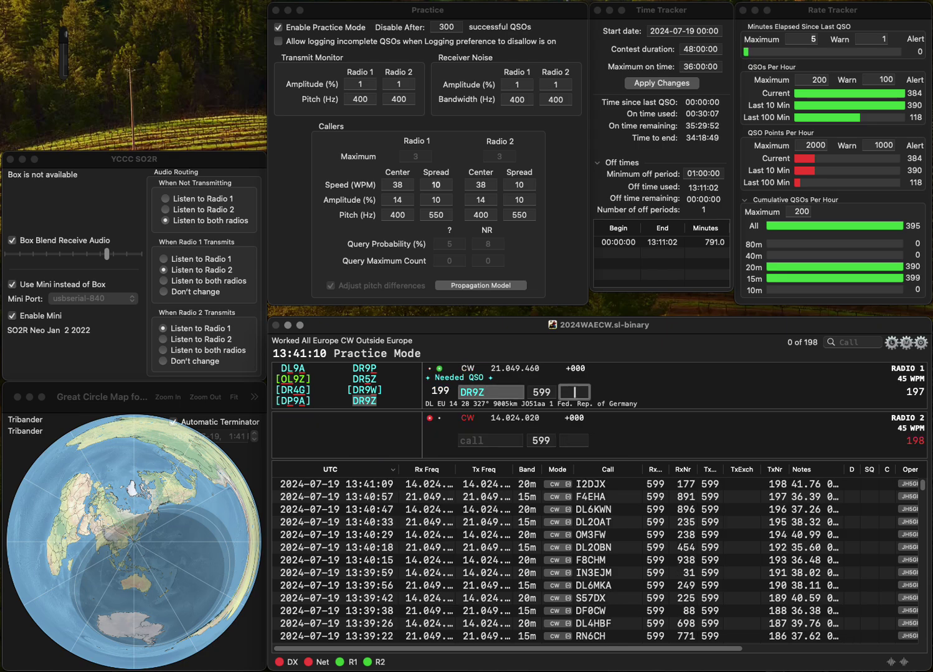
pyautogui.write('97')
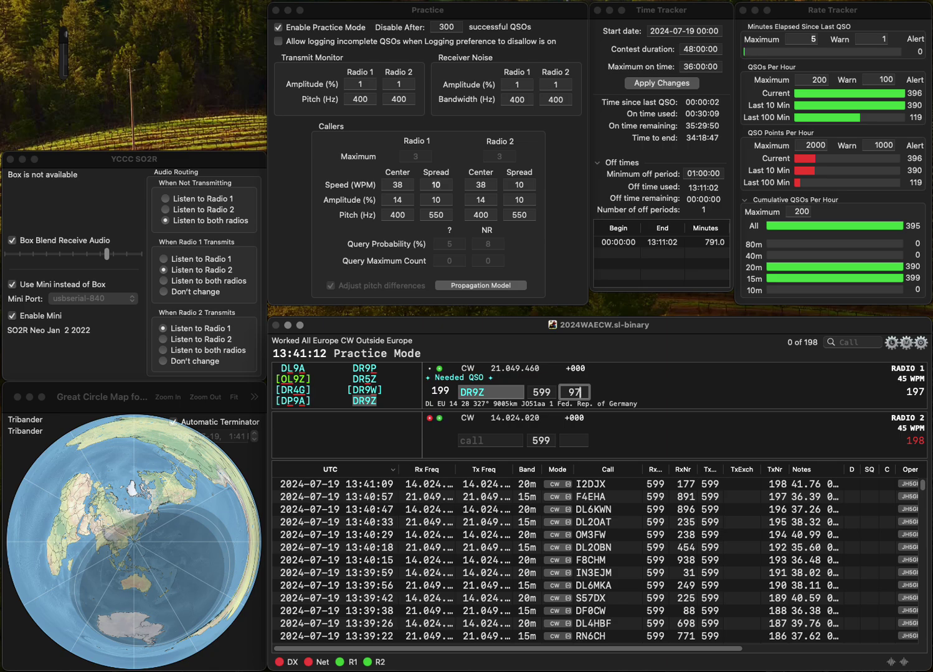
pyautogui.write('9')
pyautogui.press('Return')
pyautogui.write('DL3B')
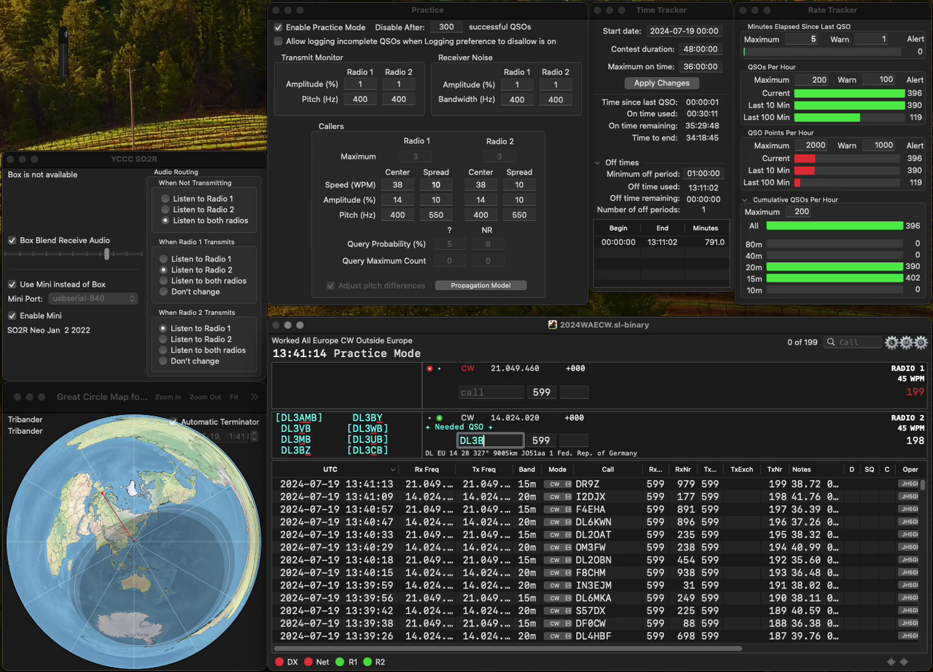
pyautogui.write('CU')
pyautogui.press('Return')
pyautogui.write('D')
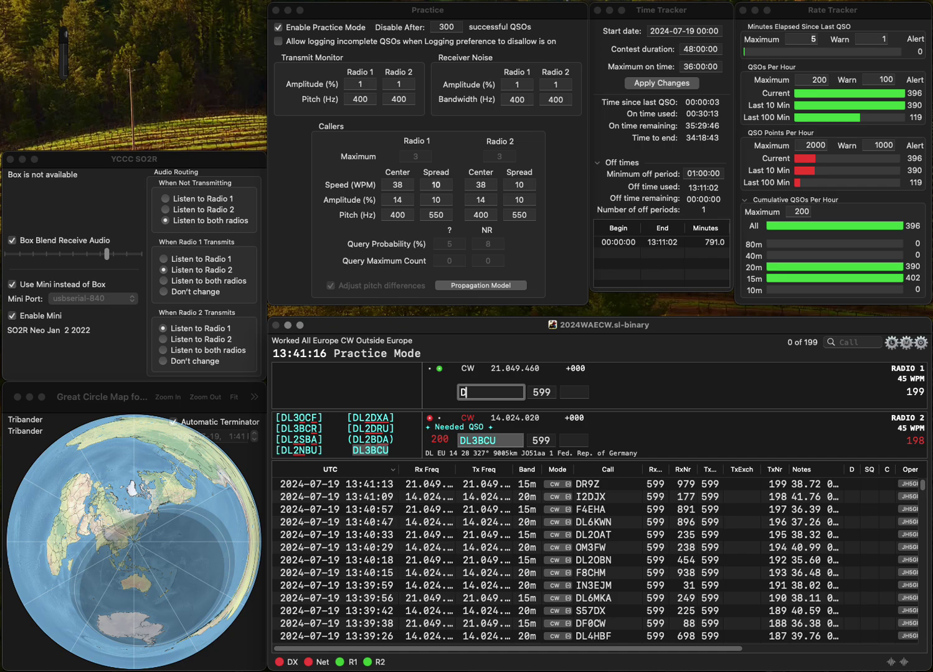
pyautogui.write('K7LX')
pyautogui.press('Return')
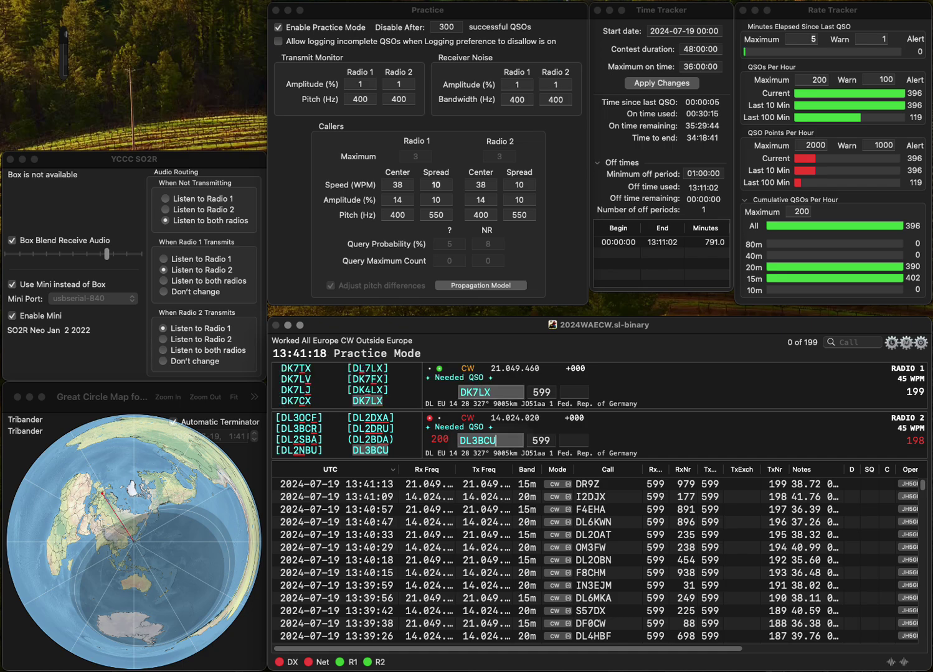
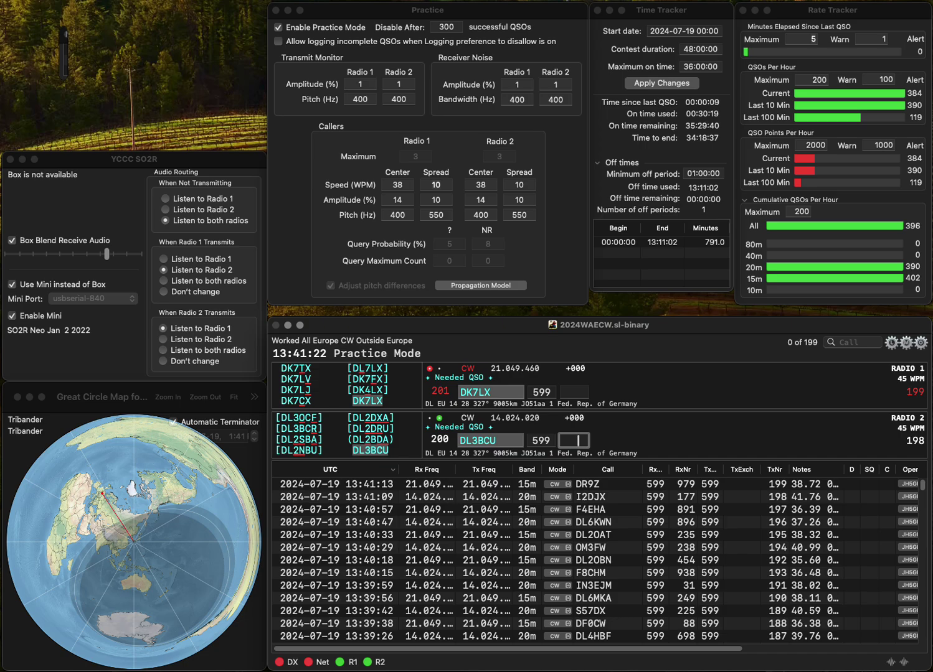
pyautogui.write('5')
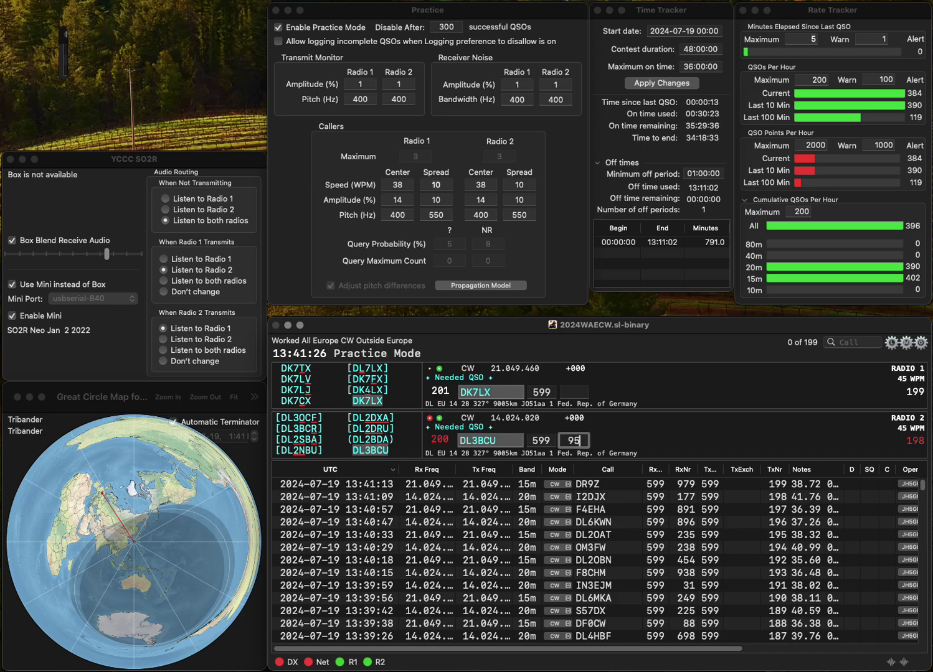
pyautogui.write('48')
pyautogui.press('Return')
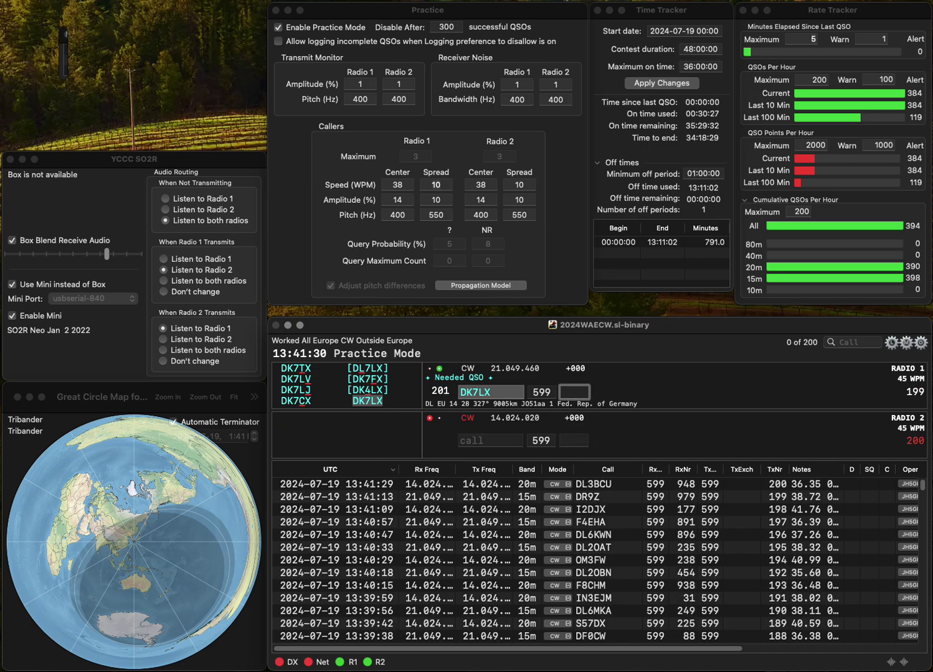
pyautogui.write('389')
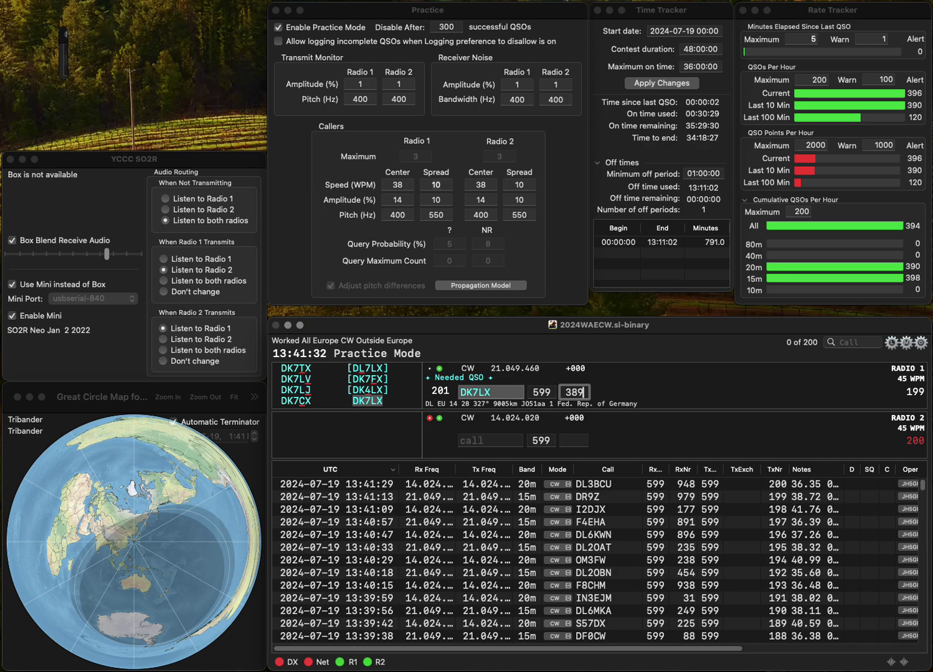
pyautogui.press('Return')
# Step: Enter the partial call 2FN on Radio 2 and SE5T on Radio 1, sending the exchange to each
pyautogui.write('2FN')
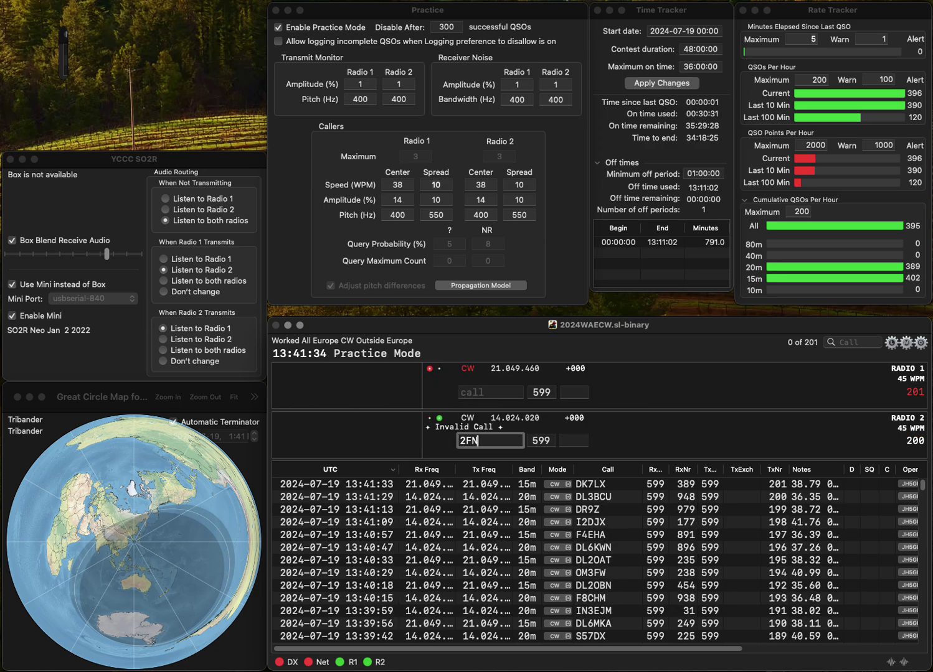
pyautogui.press('Return')
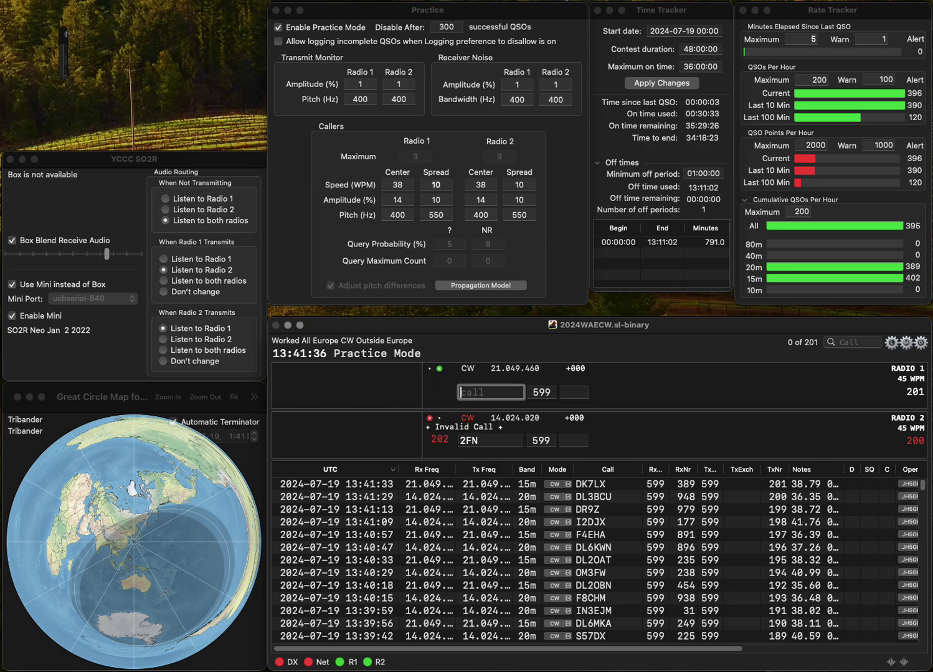
pyautogui.write('SE6T')
pyautogui.press('BackSpace')
pyautogui.press('BackSpace')
pyautogui.write('5T')
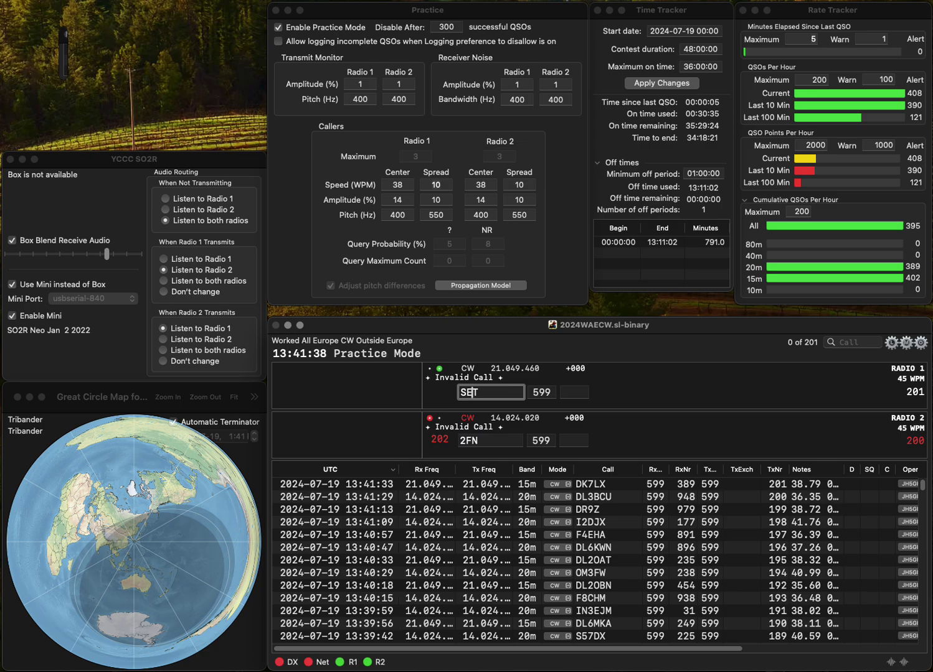
pyautogui.press('Return')
# Step: Correct the Radio 2 call to LY2FN and the Radio 1 call to SE7T, resending the exchange on each radio
pyautogui.write('R')
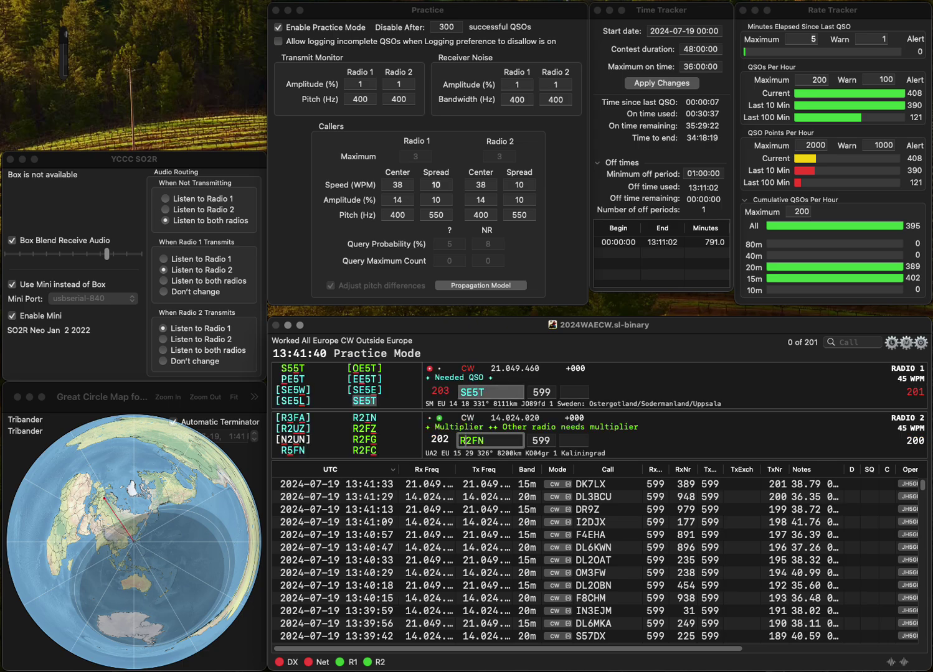
pyautogui.press('BackSpace')
pyautogui.write('LY')
pyautogui.press('Return')
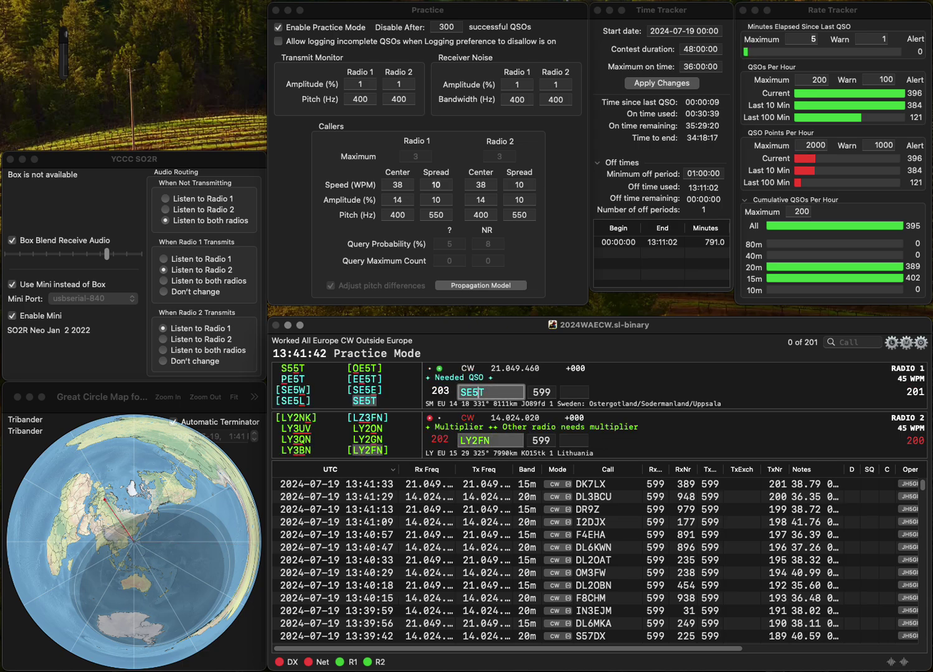
pyautogui.press('BackSpace')
pyautogui.write('7')
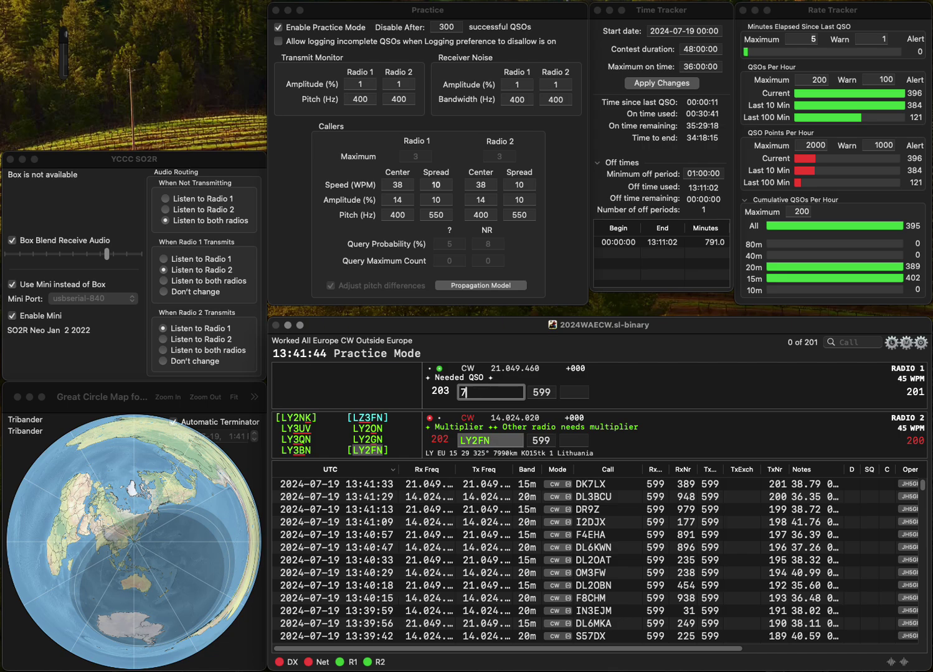
pyautogui.write('T')
pyautogui.press('Return')
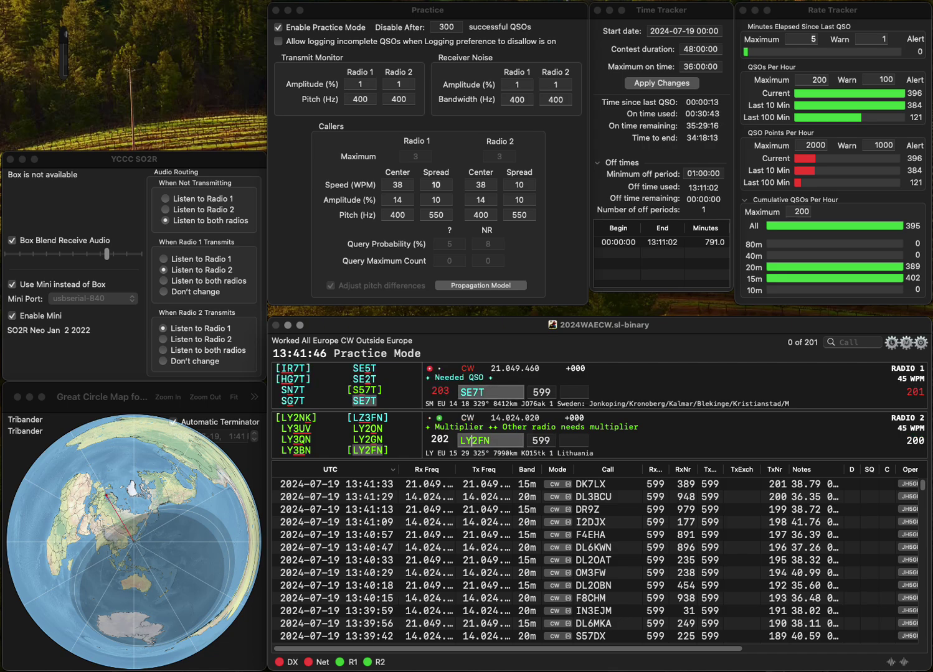
# Step: Log LY2FN on Radio 2 with received number 961 and SE7T on Radio 1 with received number 397
pyautogui.click(574, 440)
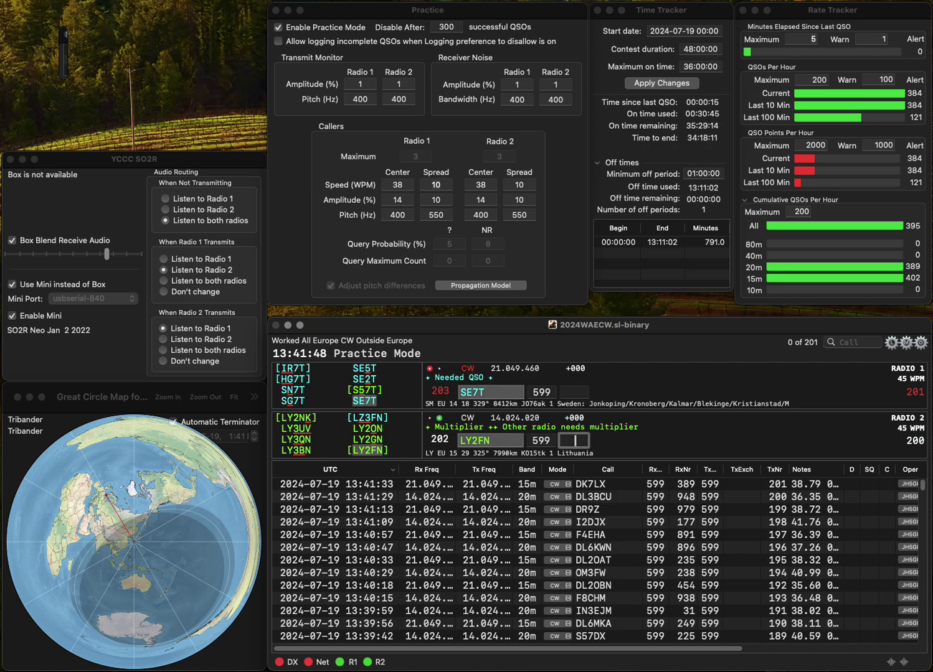
pyautogui.write('961')
pyautogui.press('Return')
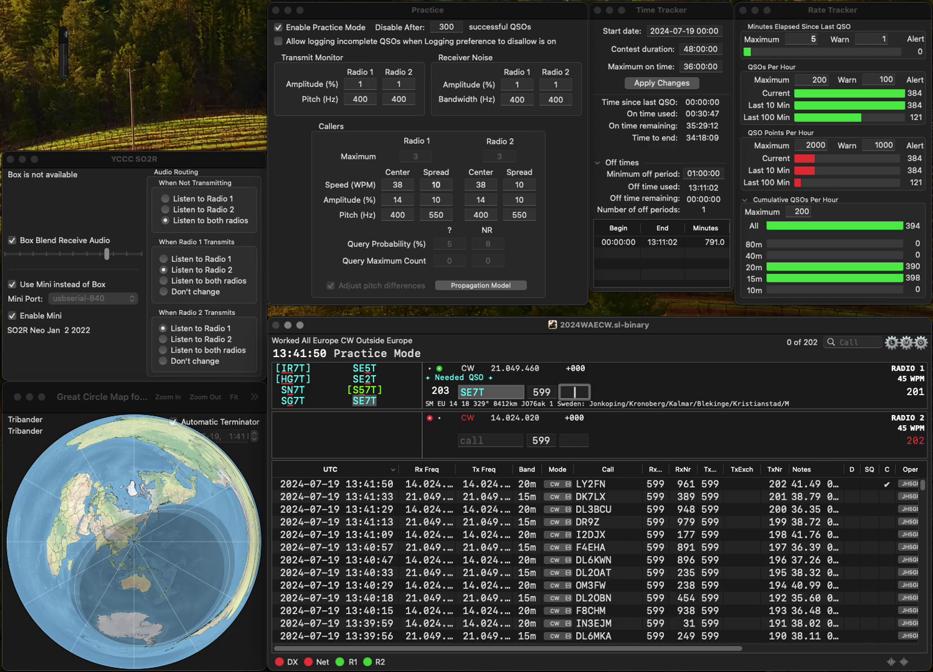
pyautogui.write('3')
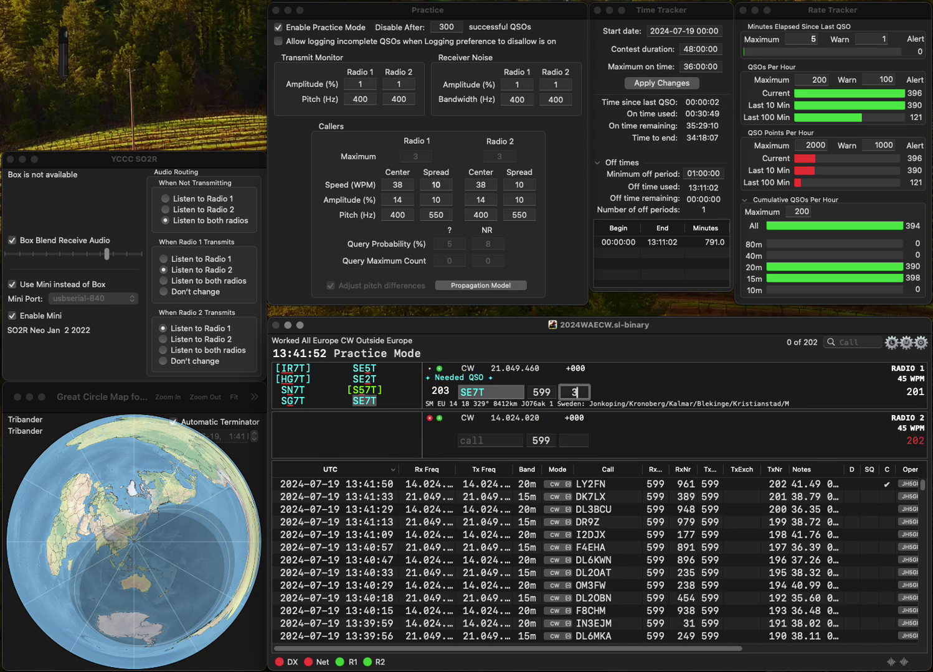
pyautogui.write('97')
pyautogui.press('Return')
pyautogui.write('3W')
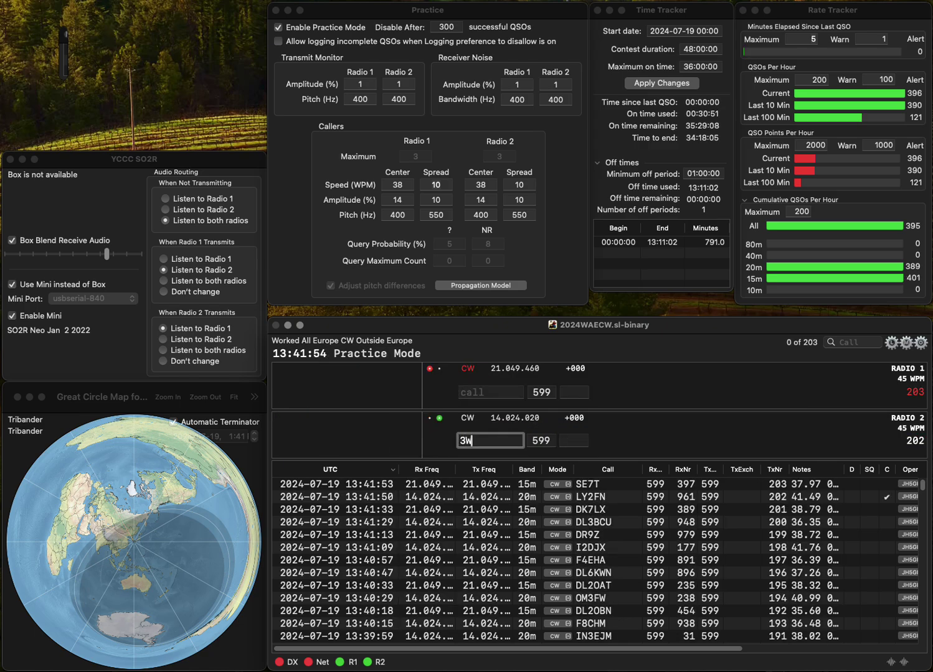
pyautogui.write('R')
pyautogui.press('Return')
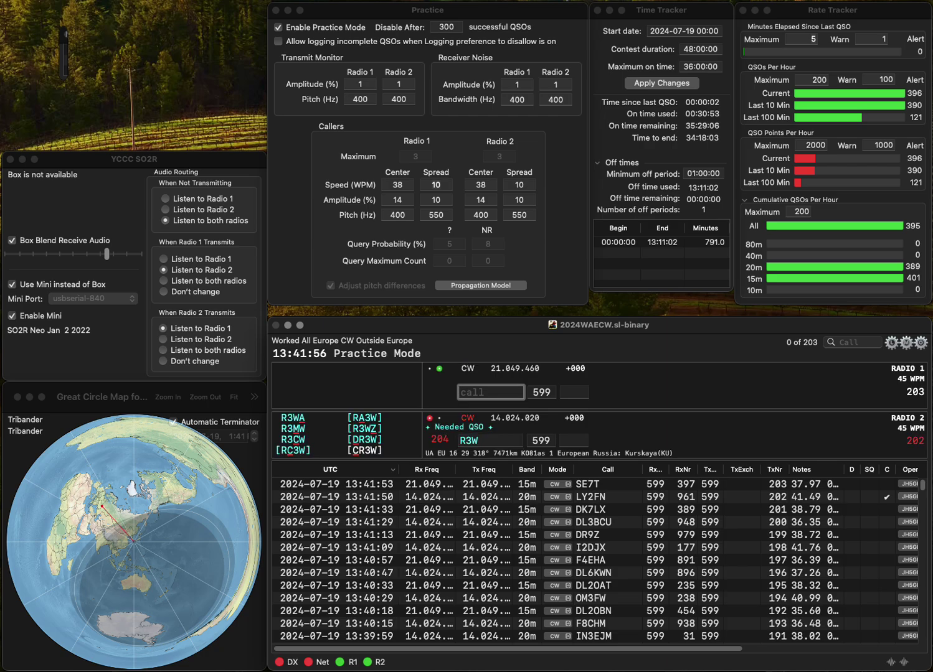
pyautogui.write('F5SSN')
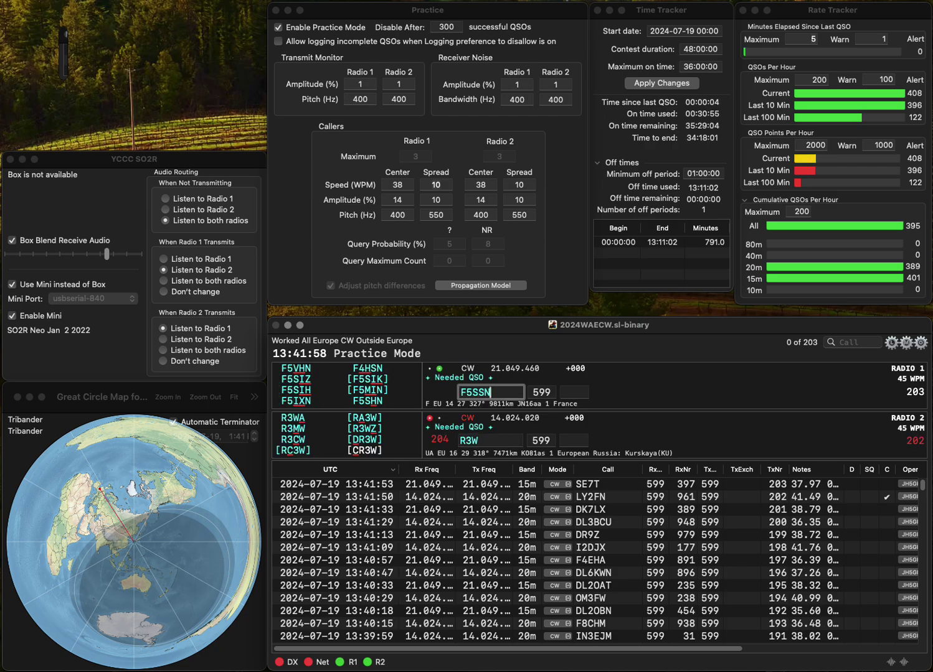
pyautogui.press('Delete')
pyautogui.write('H')
pyautogui.press('Return')
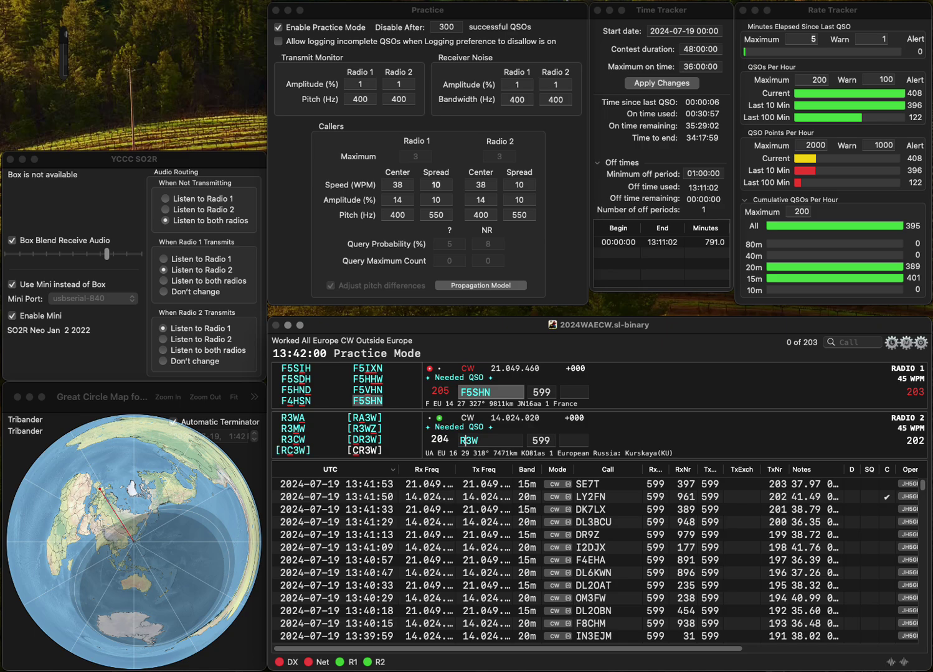
pyautogui.press('BackSpace')
pyautogui.write('PD')
pyautogui.press('Return')
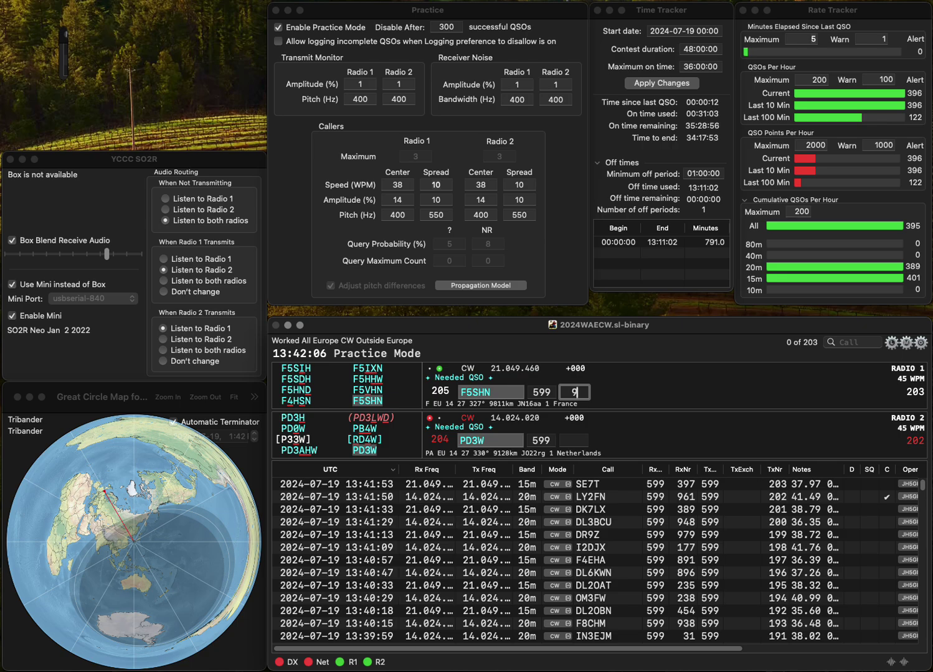
# Step: Log F5SHN on Radio 1 with received number 937 and PD3W on Radio 2 with received number 824
pyautogui.press('Return')
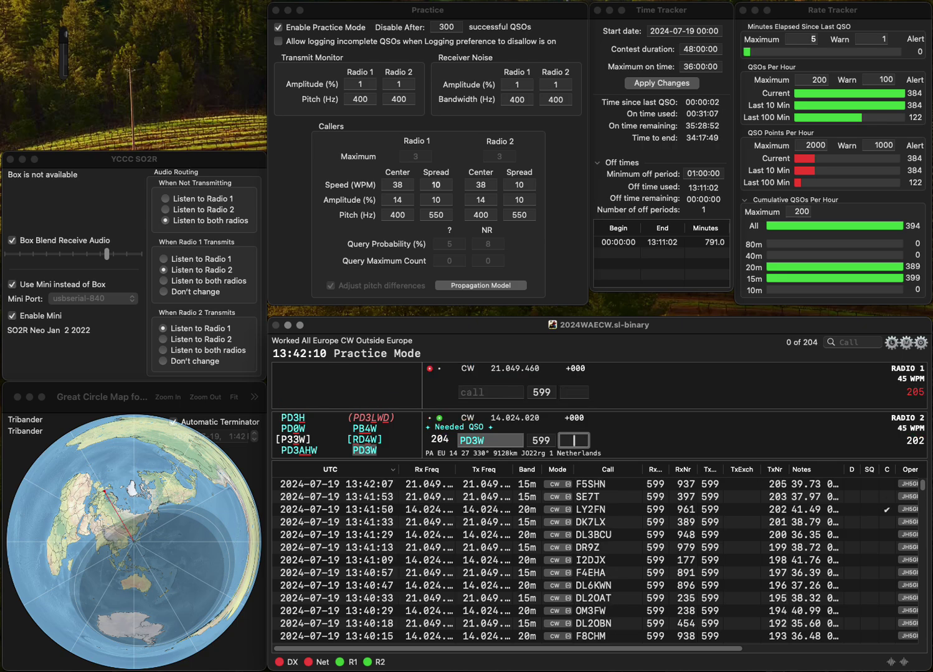
pyautogui.write('4')
pyautogui.press('Return')
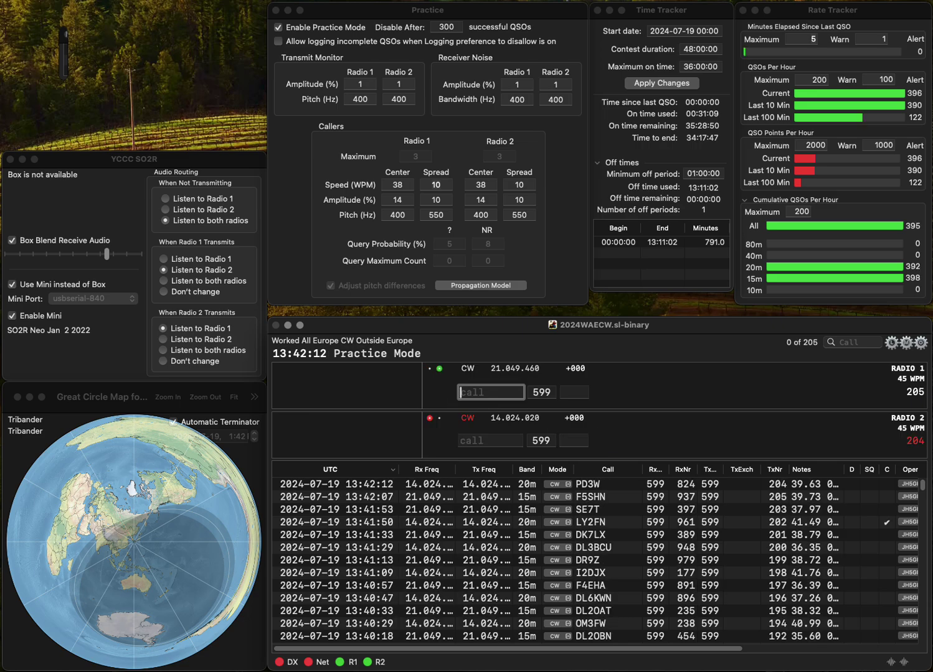
# Step: Enter PA3DZA on Radio 1 and send the exchange, and enter the partial call FSGU on Radio 2
pyautogui.write('PA3DZA')
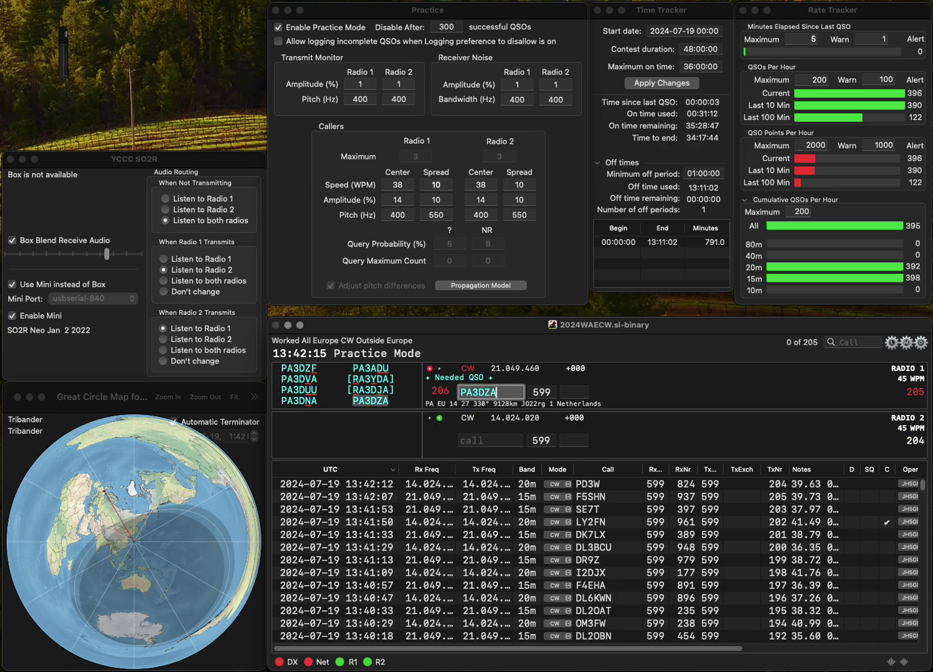
pyautogui.press('Return')
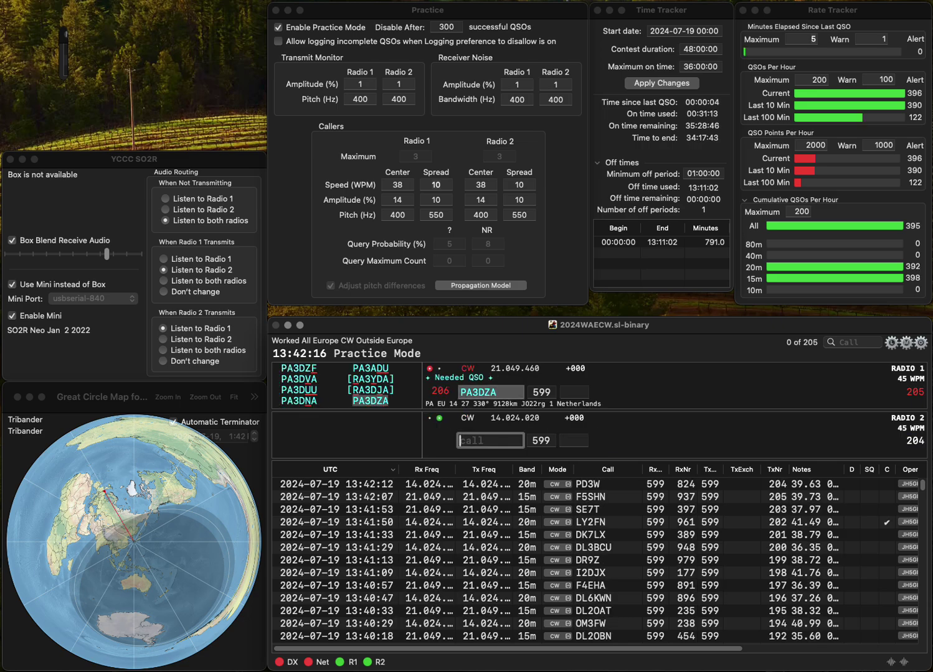
pyautogui.write('SGU')
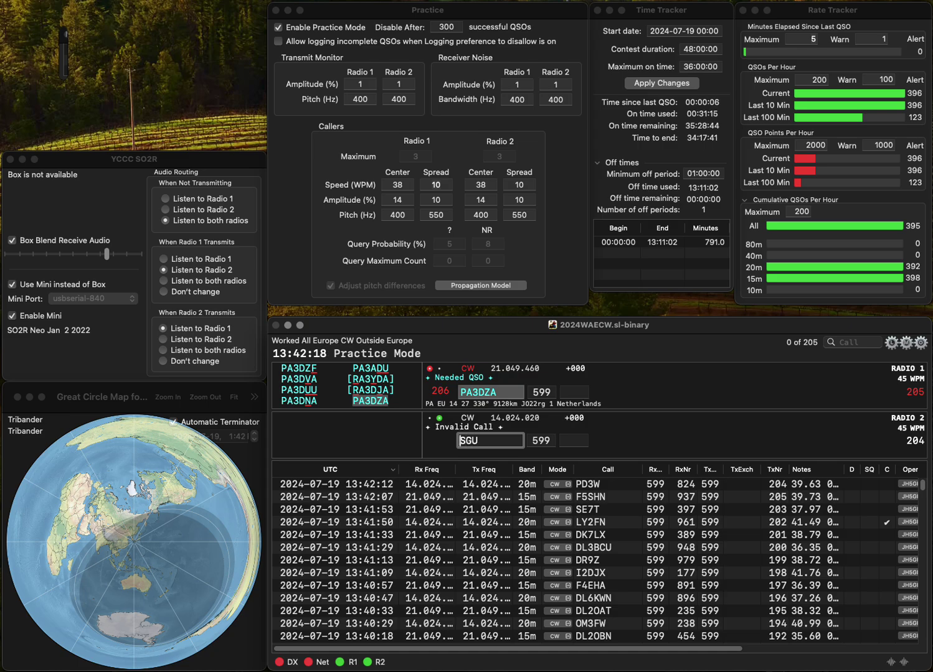
pyautogui.click(460, 440)
pyautogui.write('F6')
pyautogui.press('BackSpace')
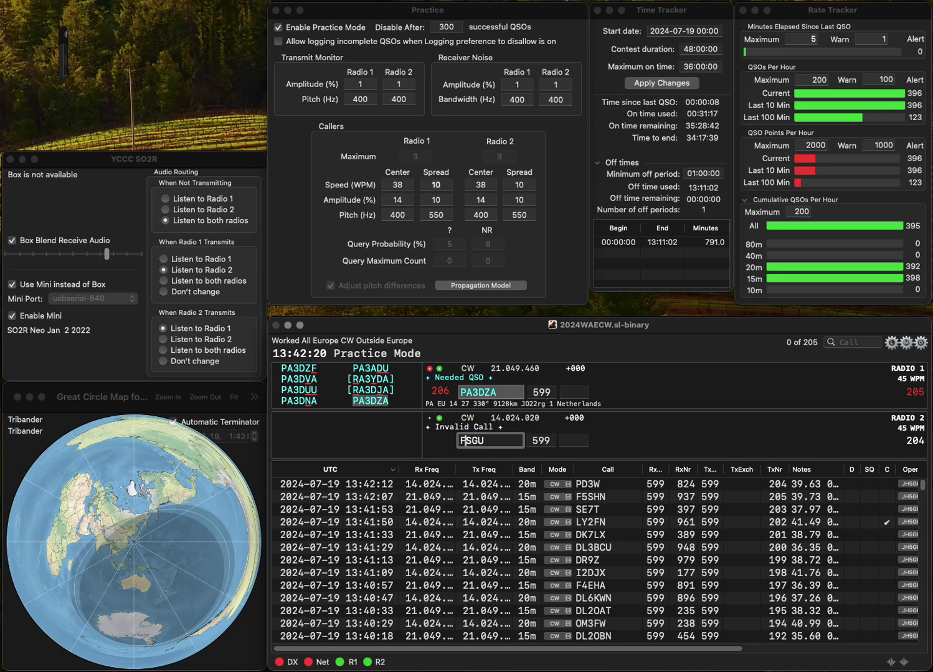
pyautogui.write('4')
pyautogui.press('Return')
pyautogui.write('8')
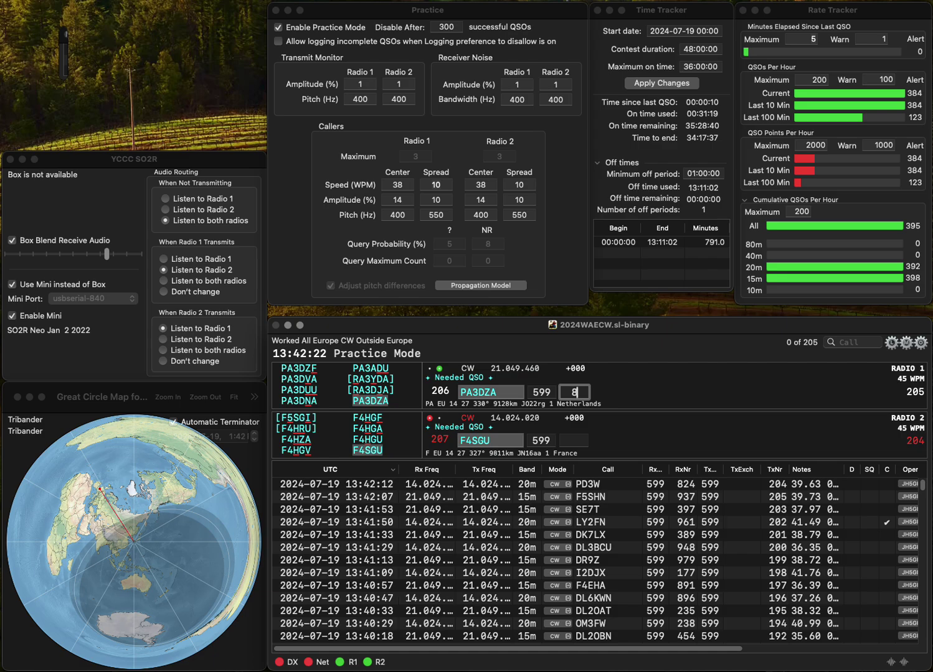
pyautogui.write('96')
pyautogui.press('Return')
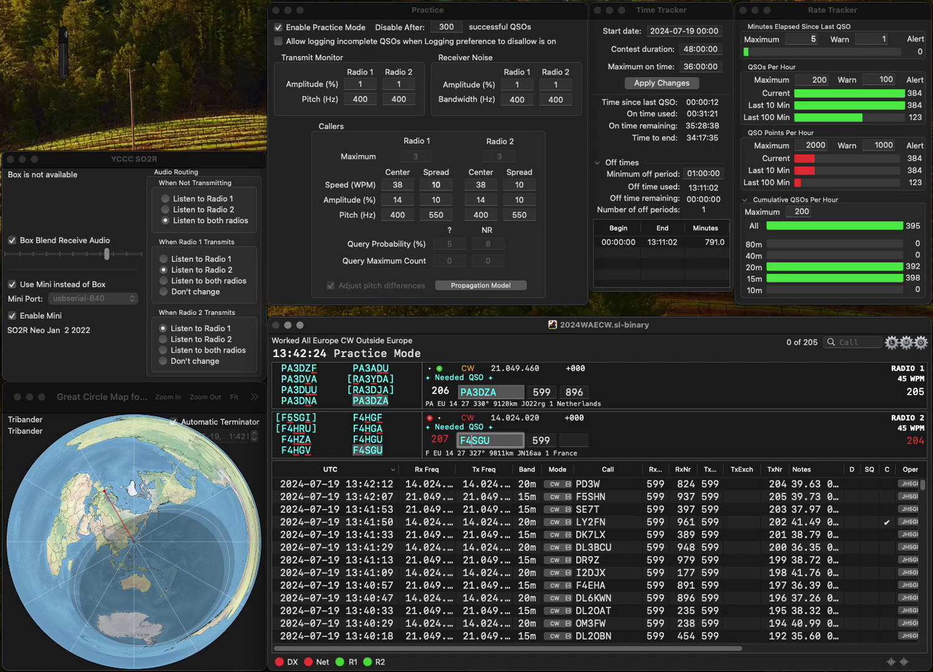
pyautogui.press('Return')
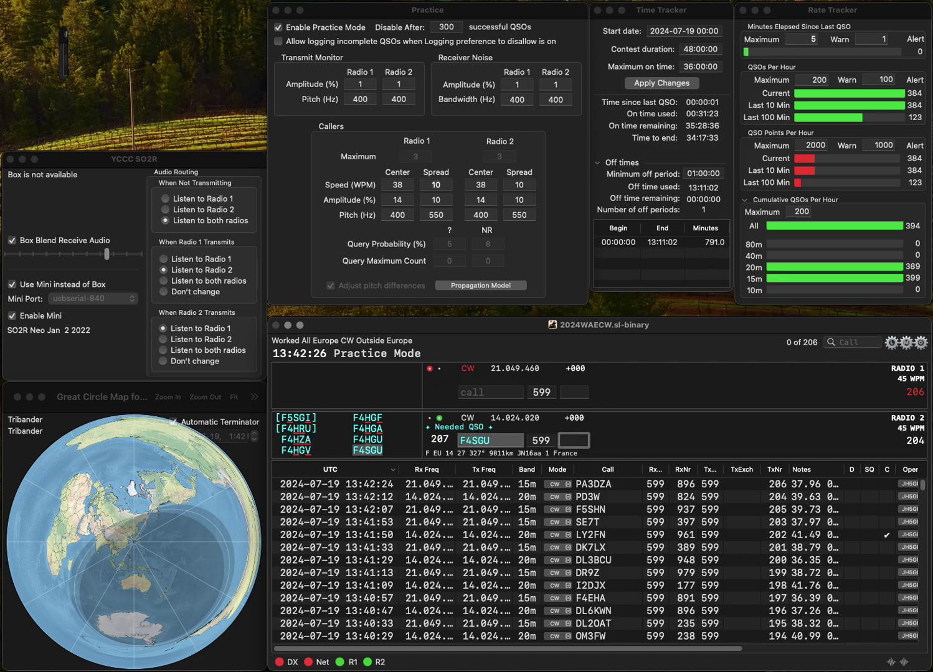
pyautogui.write('F4HGU')
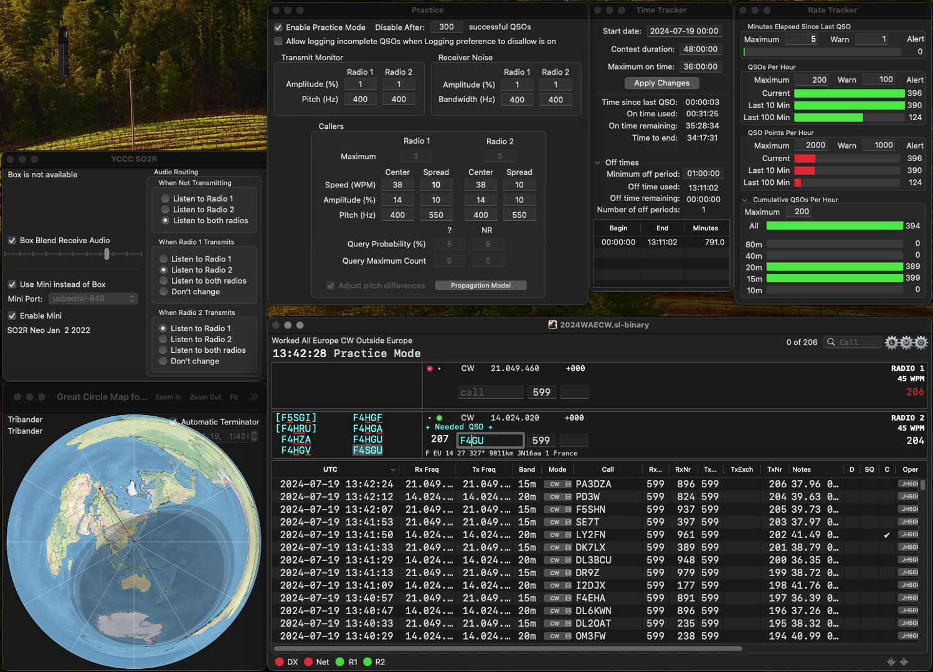
pyautogui.press('Return')
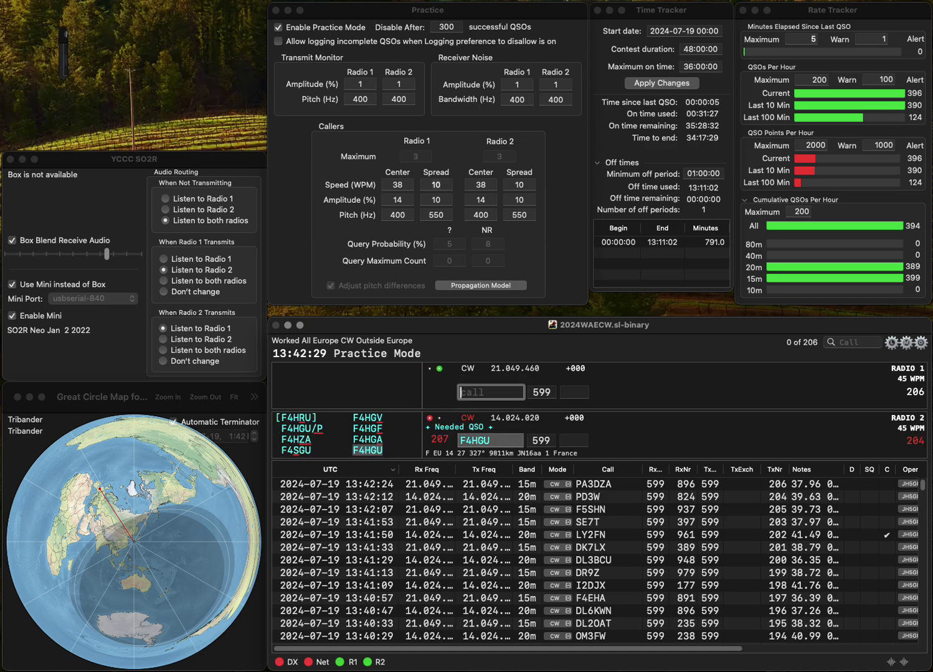
pyautogui.write('SQ5CW')
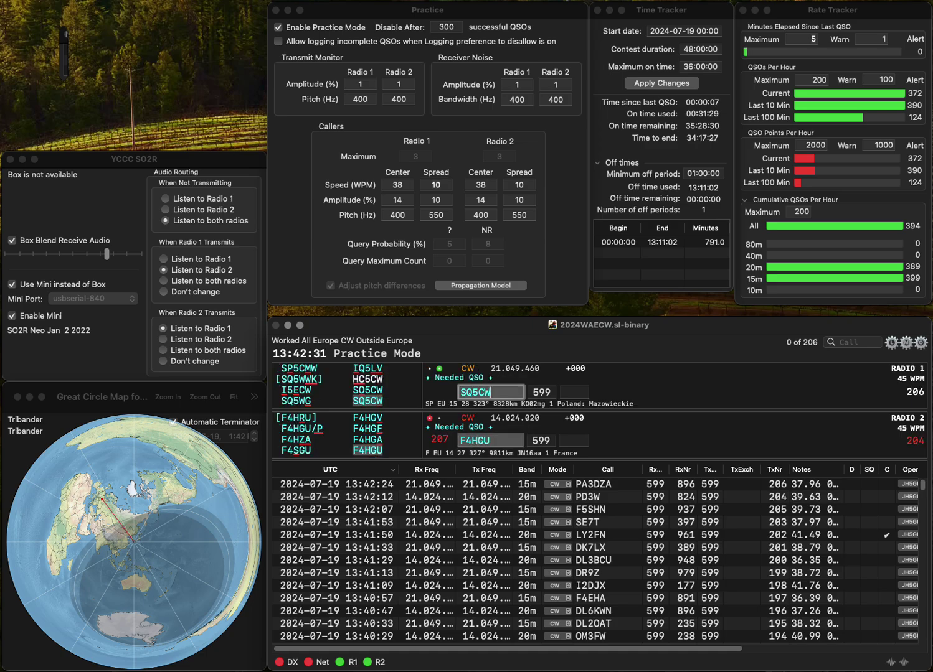
pyautogui.press('Return')
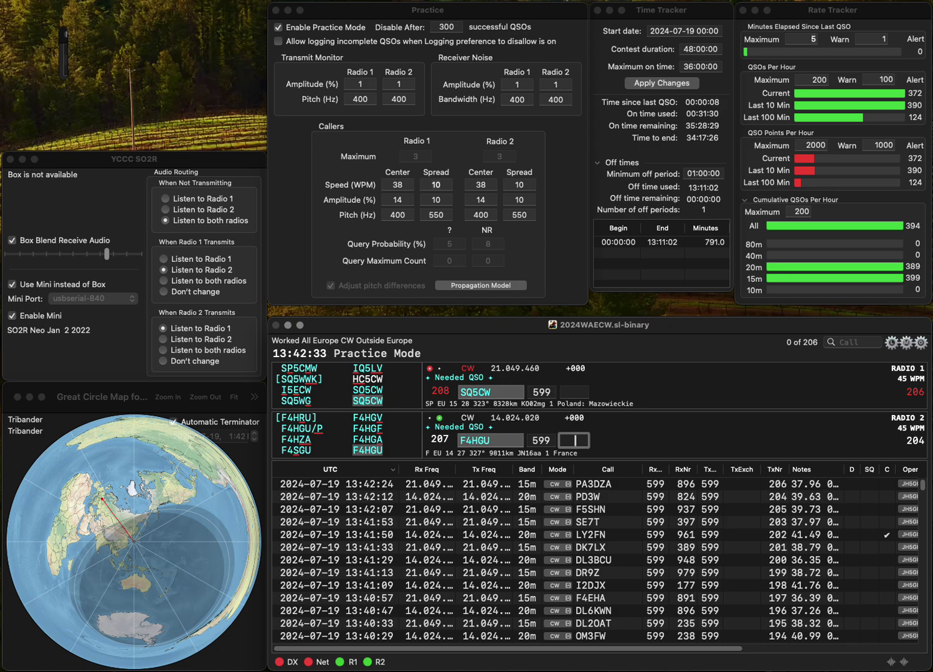
# Step: Log F4HGU on Radio 2 with received number 223 and SQ5CW on Radio 1 with 744
pyautogui.write('223')
pyautogui.press('Return')
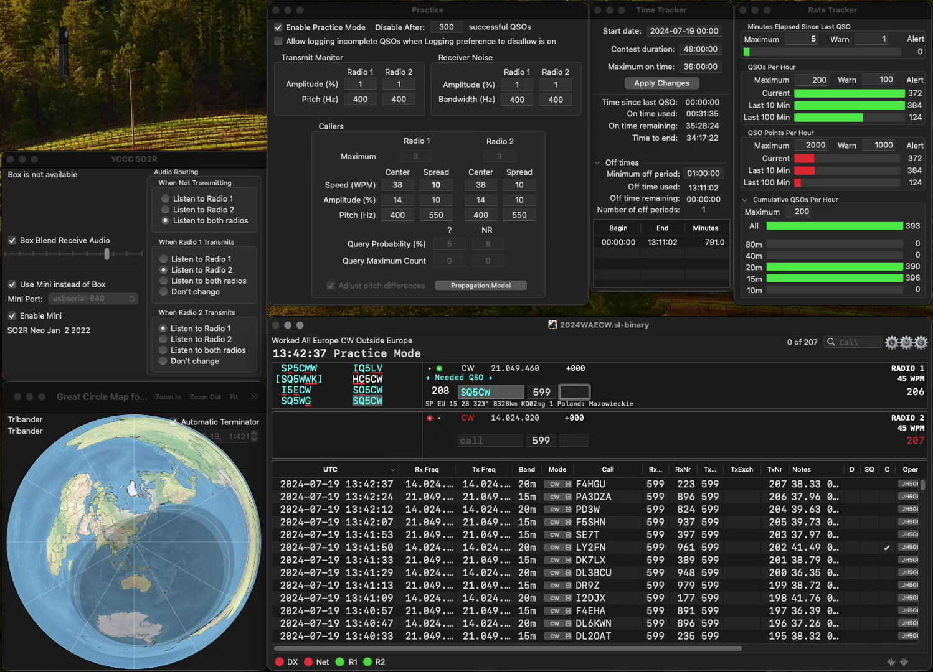
pyautogui.write('744')
pyautogui.press('Return')
# Step: Answer the partial calls 1CSX on Radio 2 and EJB on Radio 1
pyautogui.write('1')
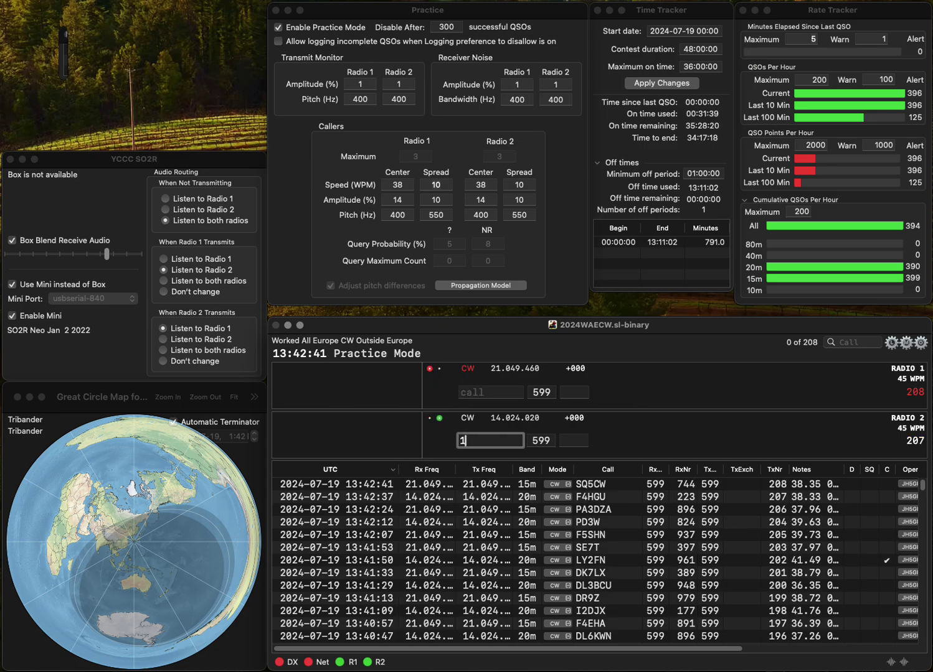
pyautogui.write('CSX')
pyautogui.press('Return')
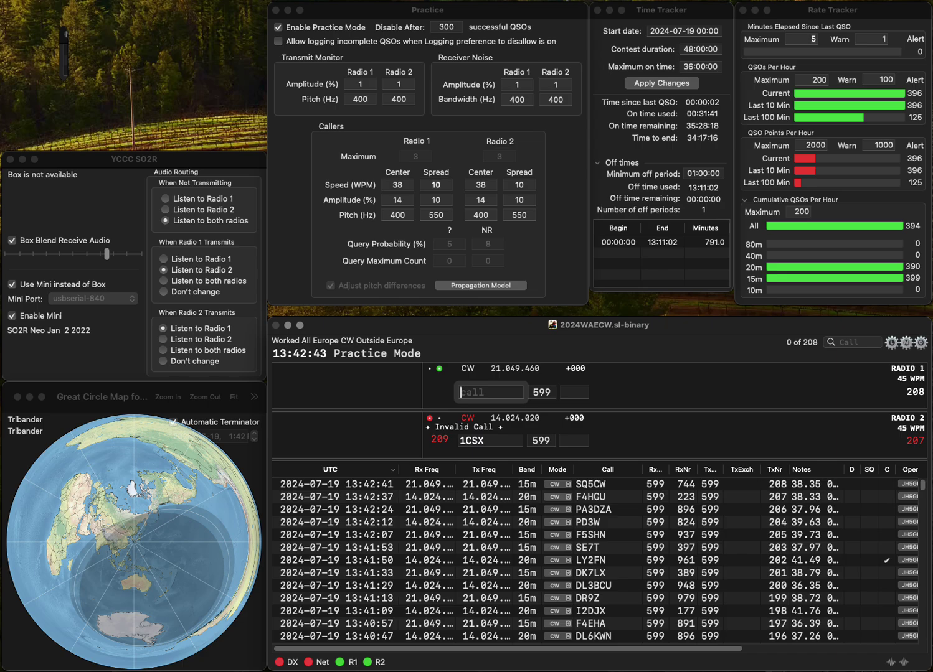
pyautogui.write('EJB')
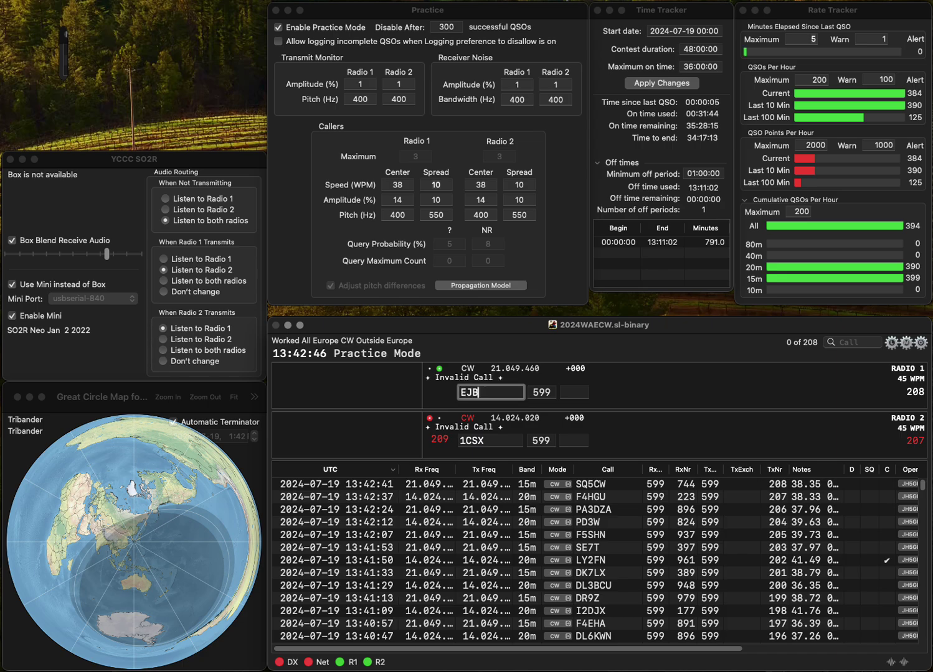
pyautogui.press('Return')
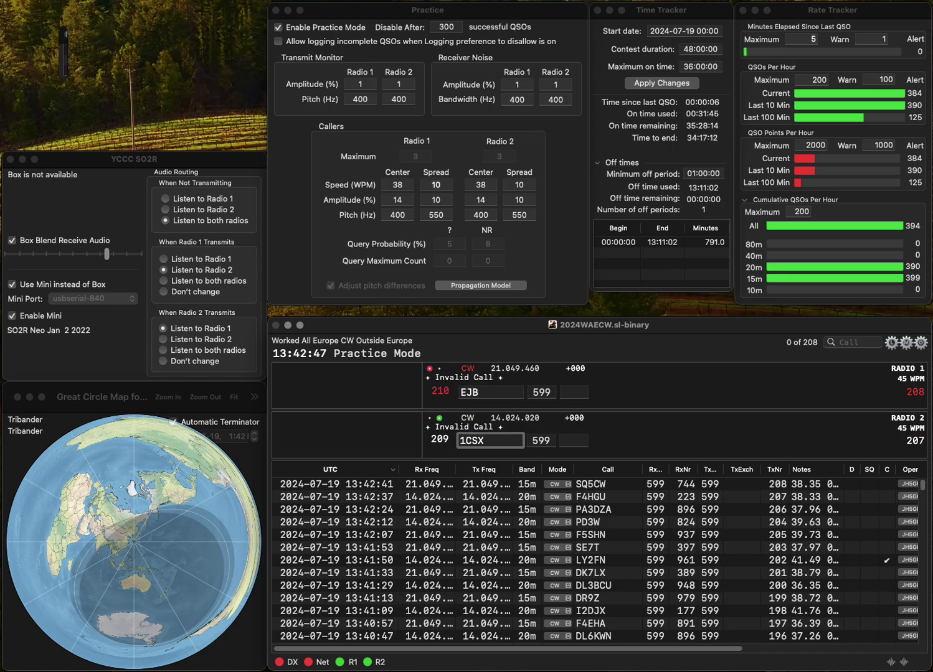
pyautogui.click(460, 441)
pyautogui.write('IW1C')
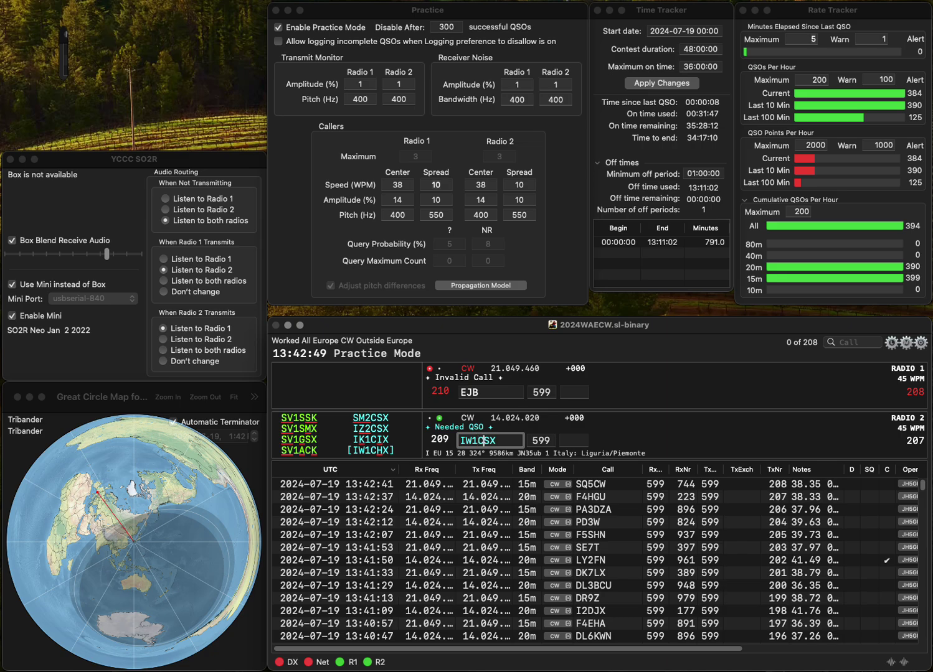
pyautogui.write('H')
pyautogui.press('Return')
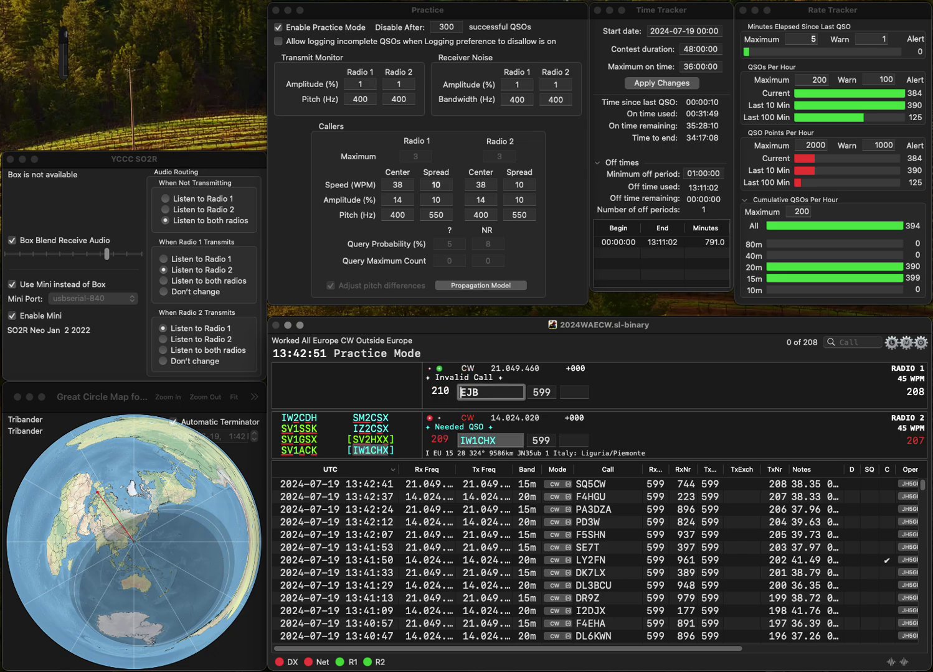
# Step: Complete the partial call on Radio 1 as EI1JGB and send it
pyautogui.write('IEJG')
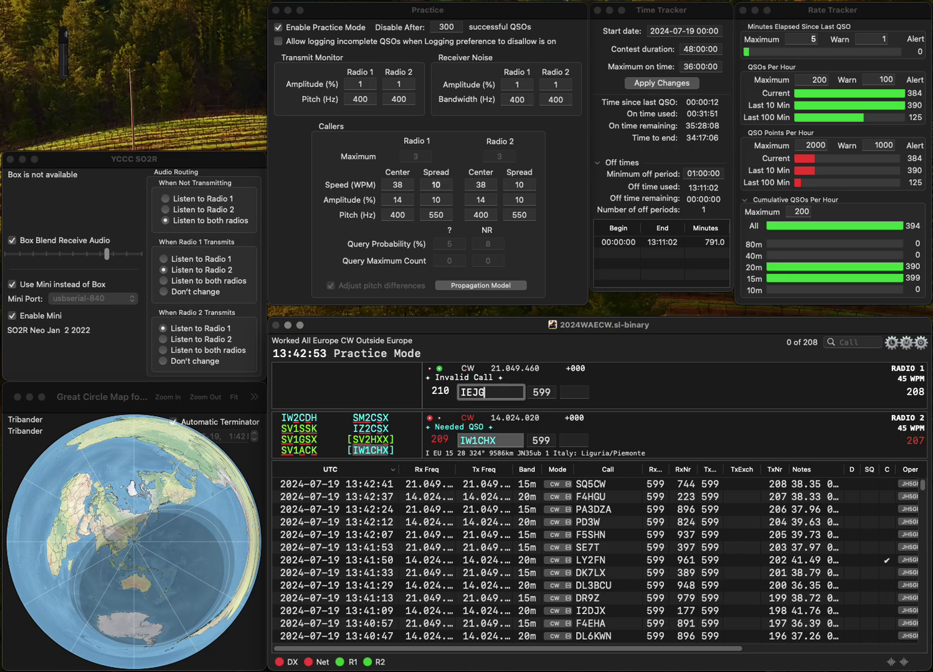
pyautogui.write('B')
pyautogui.press('BackSpace')
pyautogui.press('Left')
pyautogui.write('EI1')
pyautogui.press('Return')
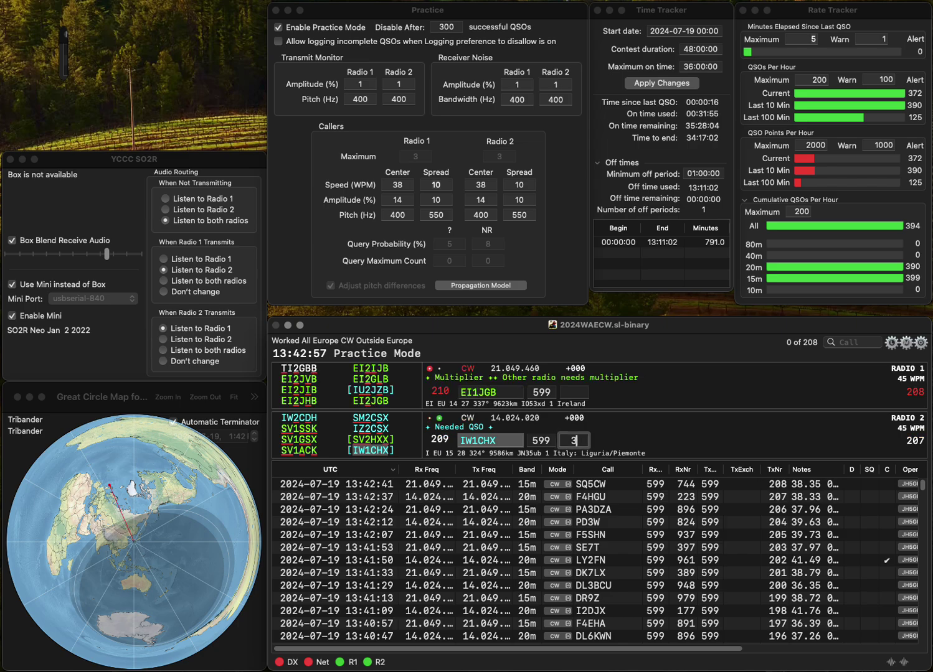
pyautogui.write('313')
pyautogui.click(477, 392)
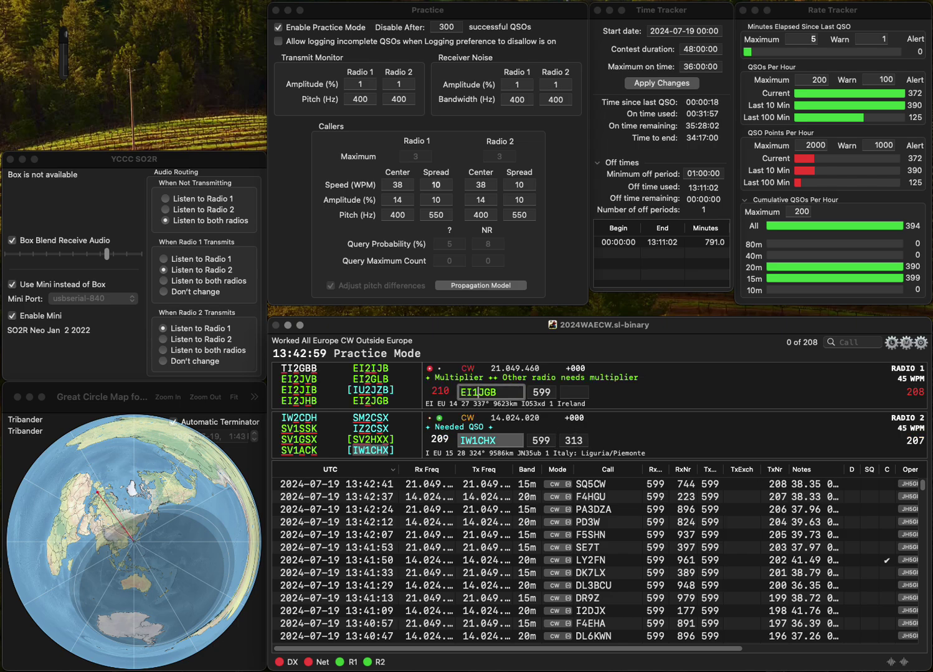
pyautogui.press('BackSpace')
pyautogui.write('2')
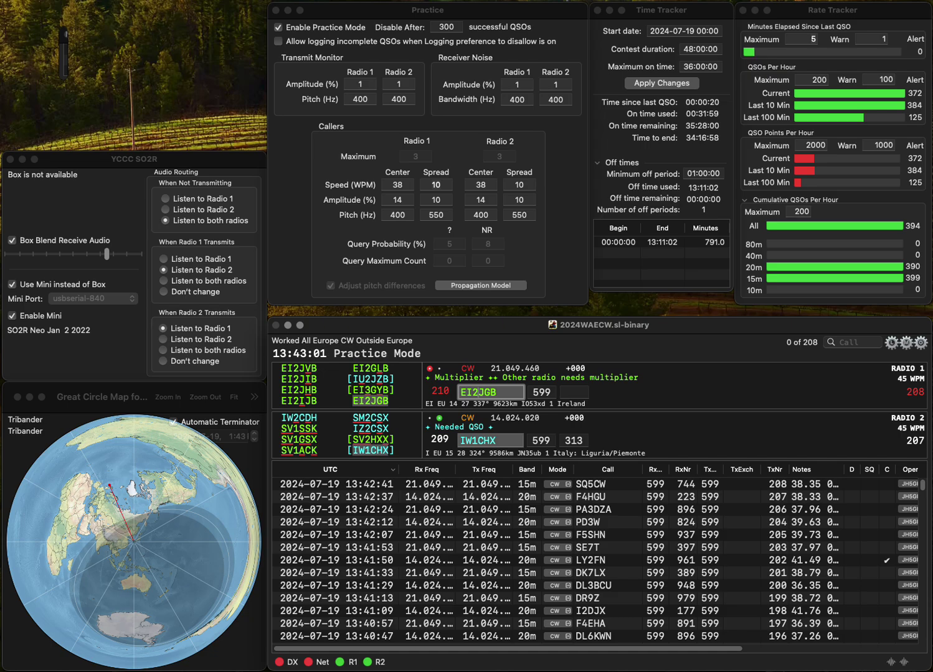
pyautogui.press('Return')
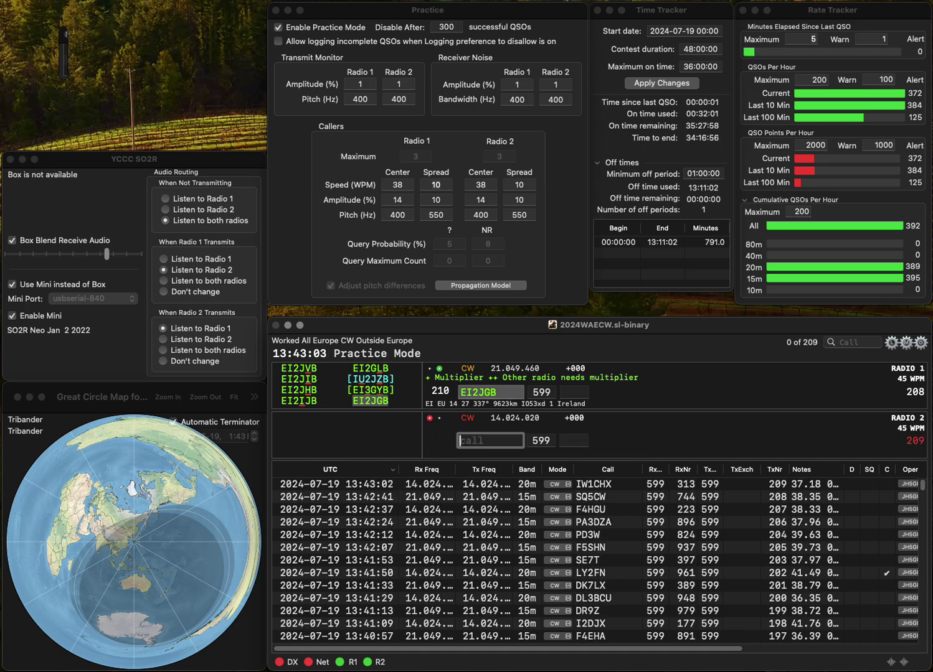
# Step: Enter the call OL0W on Radio 2 and answer it with the exchange
pyautogui.write('O')
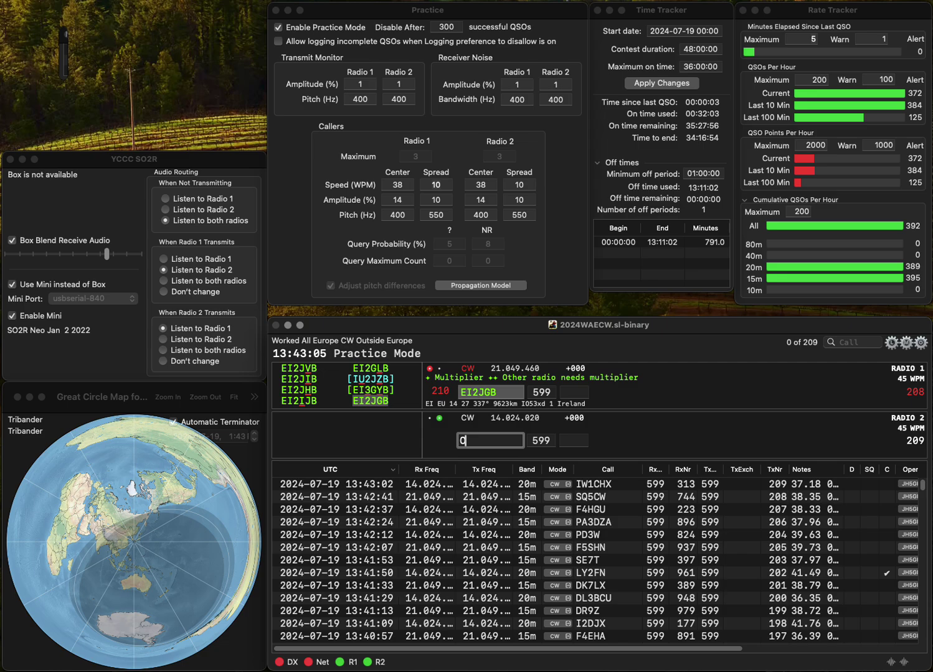
pyautogui.write('L0W')
pyautogui.press('Return')
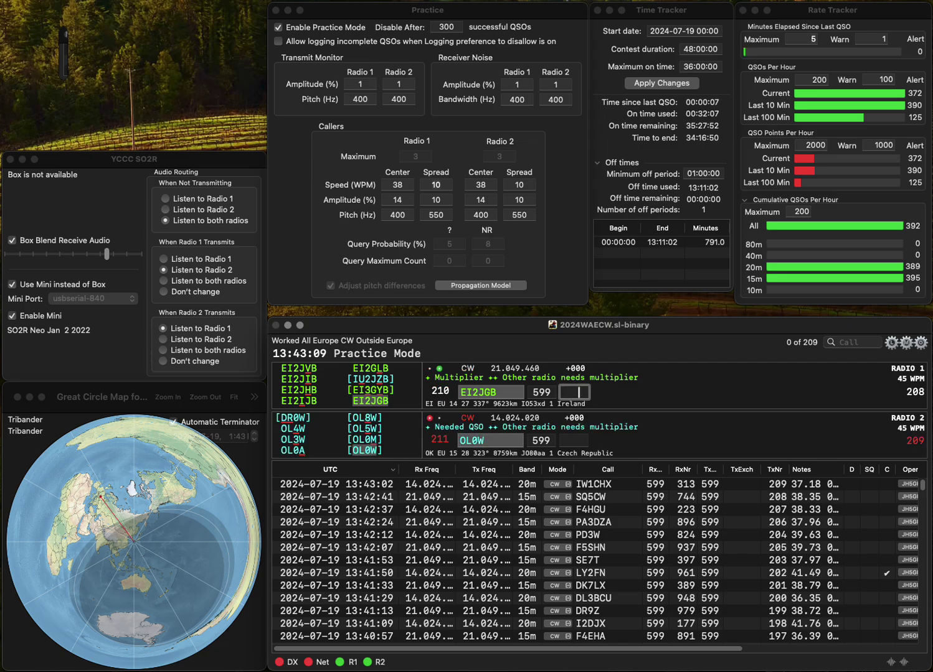
# Step: Log EI2JGB on Radio 1 with received number 46 and OL0W on Radio 2 with 609
pyautogui.write('46')
pyautogui.press('Return')
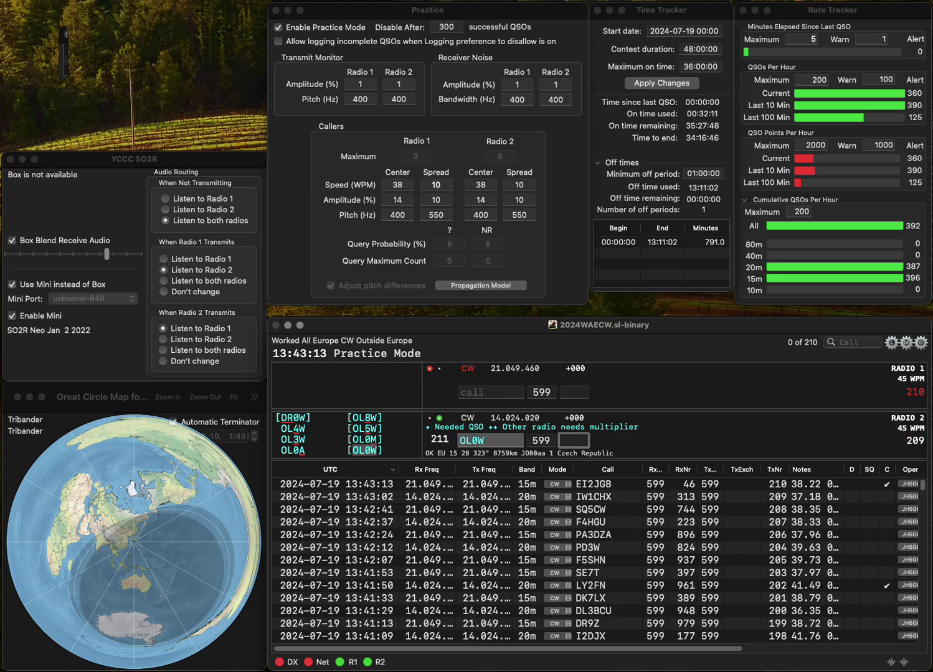
pyautogui.write('609')
pyautogui.press('Return')
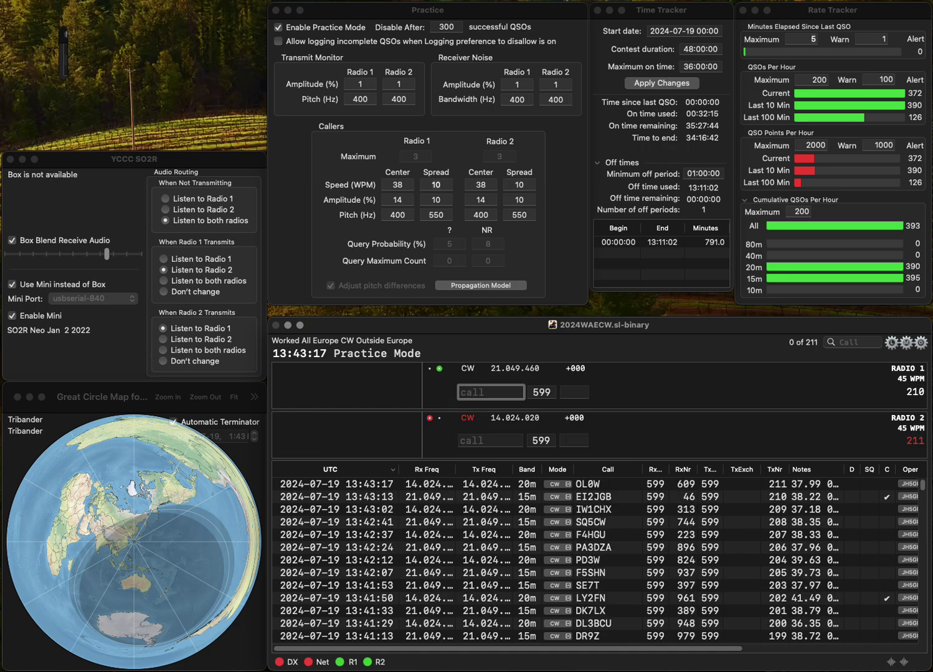
# Step: Answer RC6AC on Radio 1 and OH3BKL on Radio 2
pyautogui.write('O6AC')
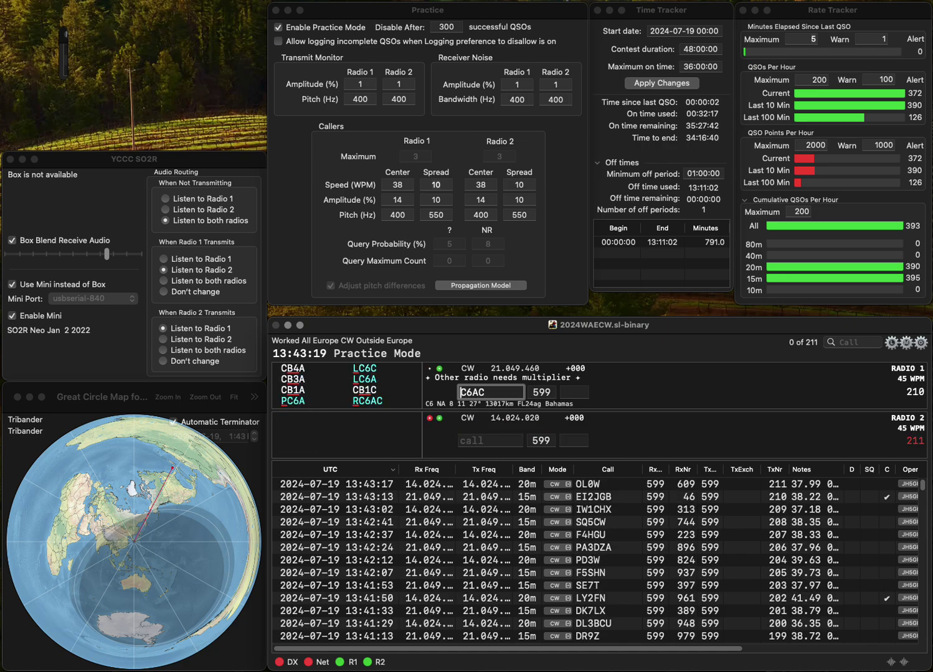
pyautogui.press('Return')
pyautogui.write('O')
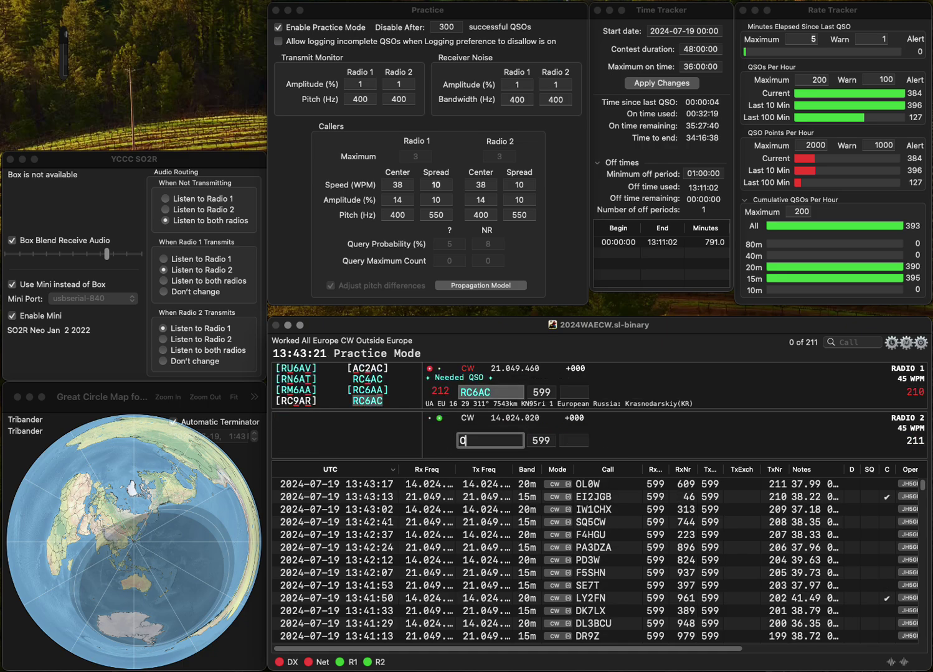
pyautogui.write('H3BKL')
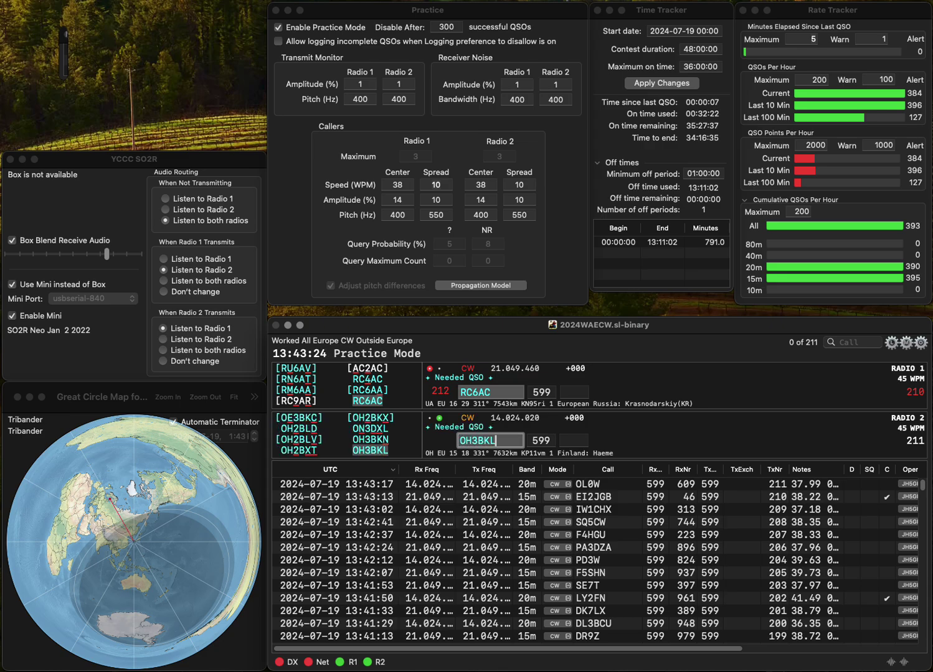
pyautogui.press('Return')
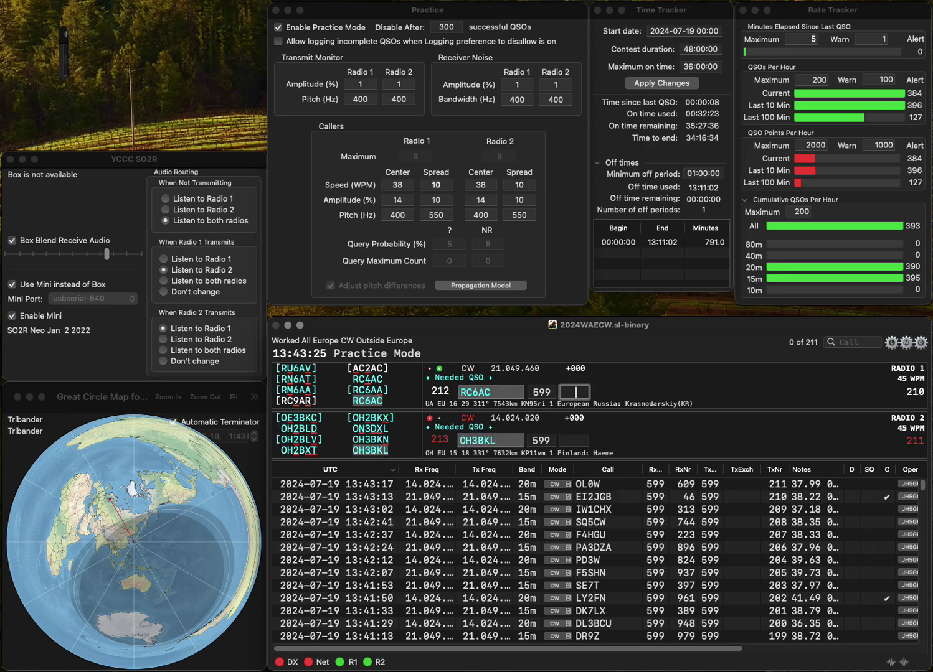
# Step: Log RC6AC on Radio 1 with received number 15 and OH3BKL on Radio 2 with 909
pyautogui.write('1')
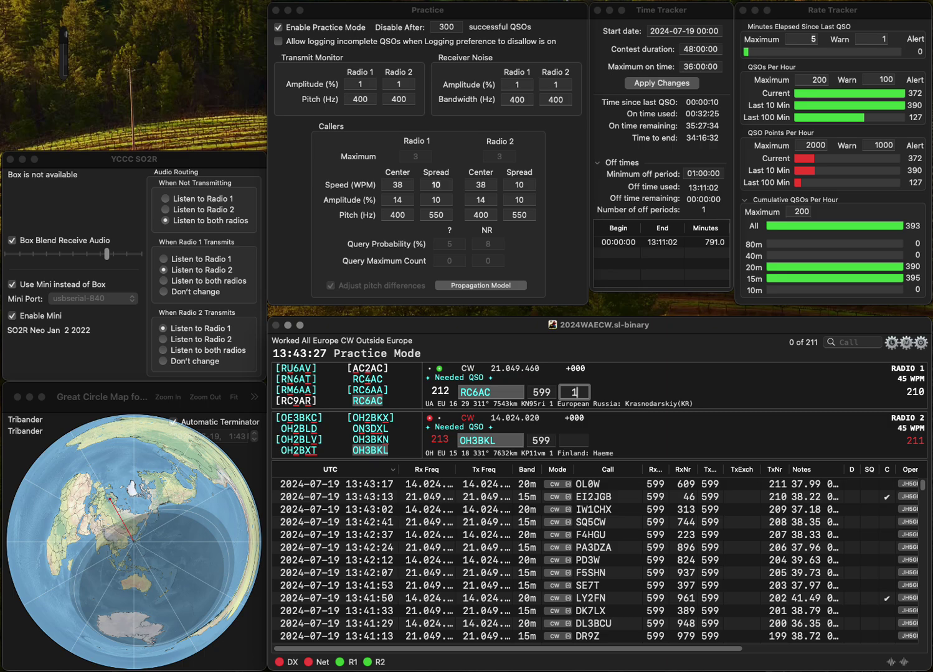
pyautogui.press('Return')
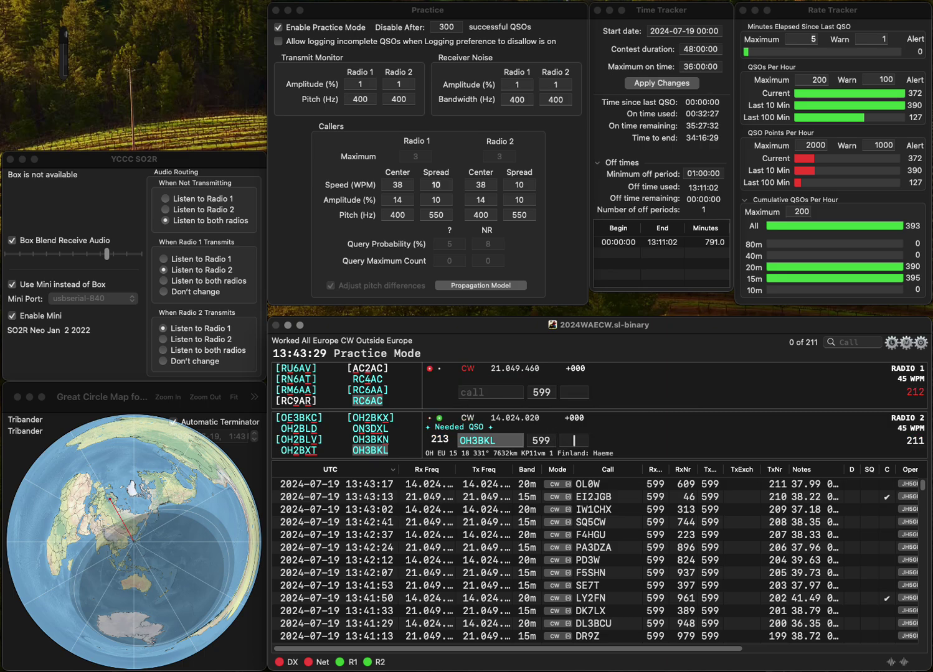
pyautogui.write('9')
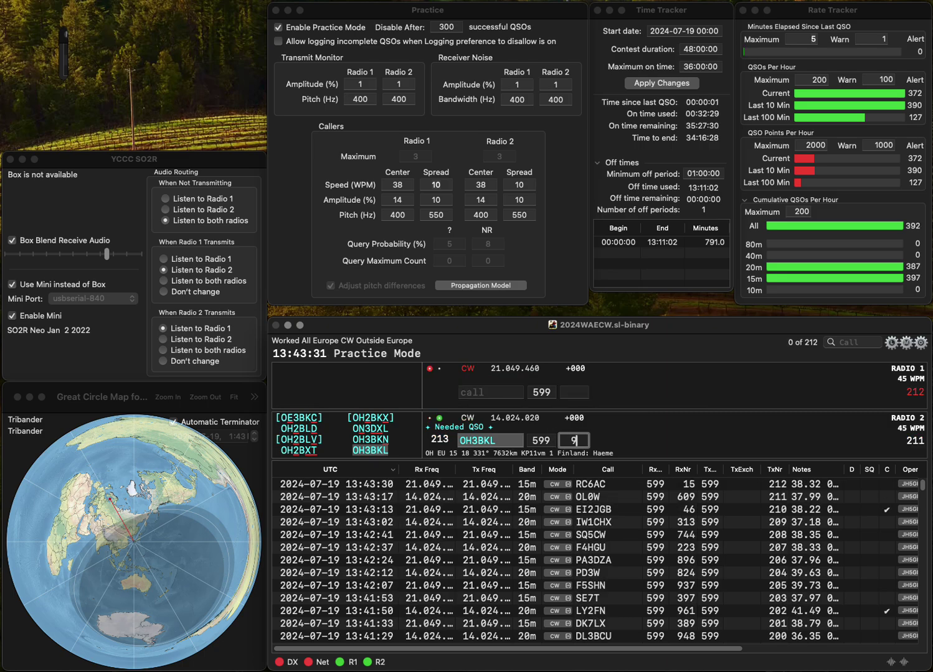
pyautogui.write('09')
pyautogui.press('Return')
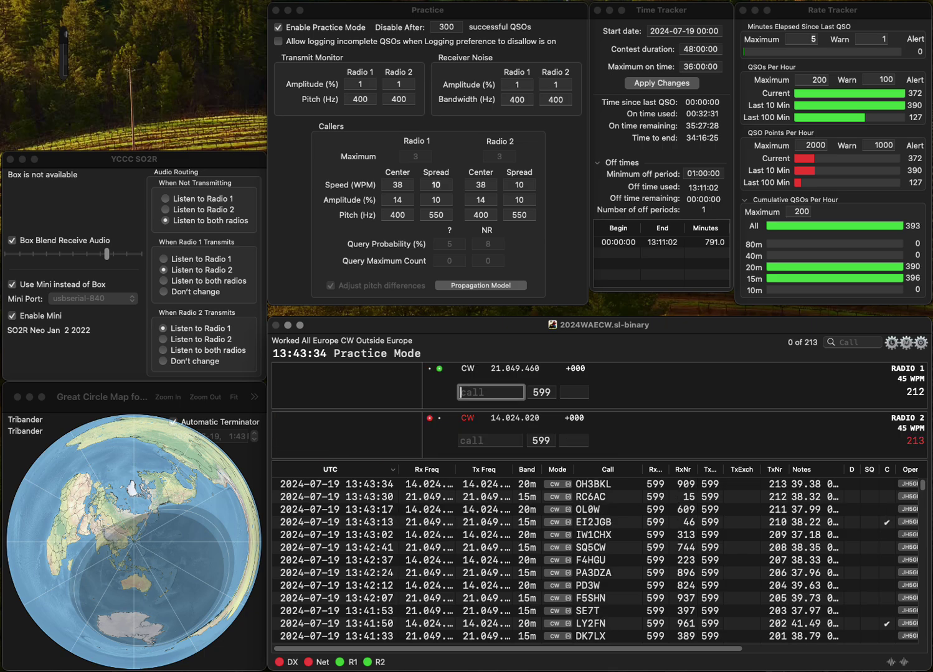
# Step: Answer I1M on Radio 1 and SP2HHX on Radio 2
pyautogui.write('I1M')
pyautogui.press('Return')
pyautogui.write('SP2')
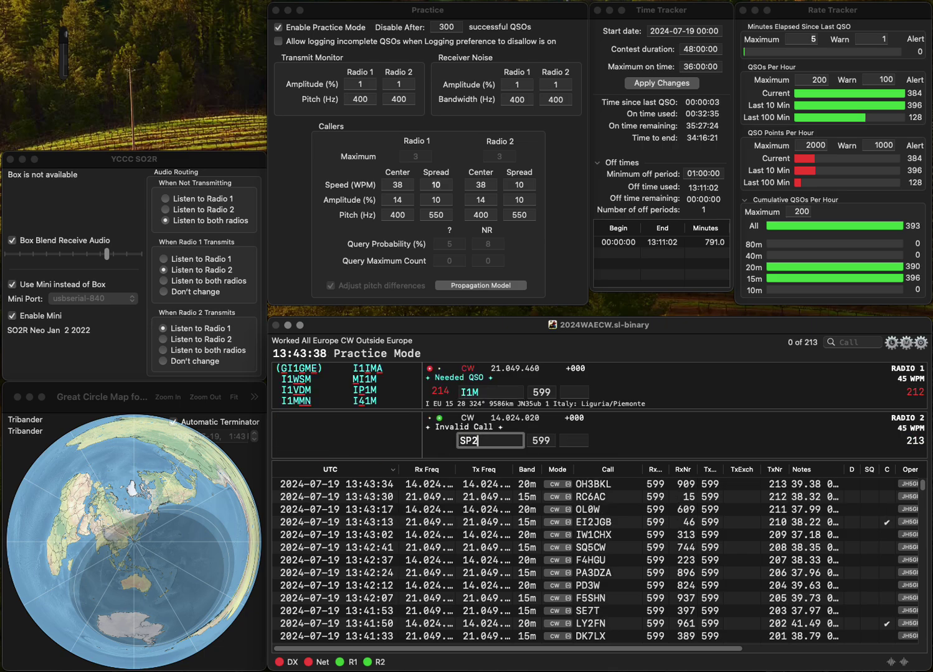
pyautogui.write('HHX')
pyautogui.press('Return')
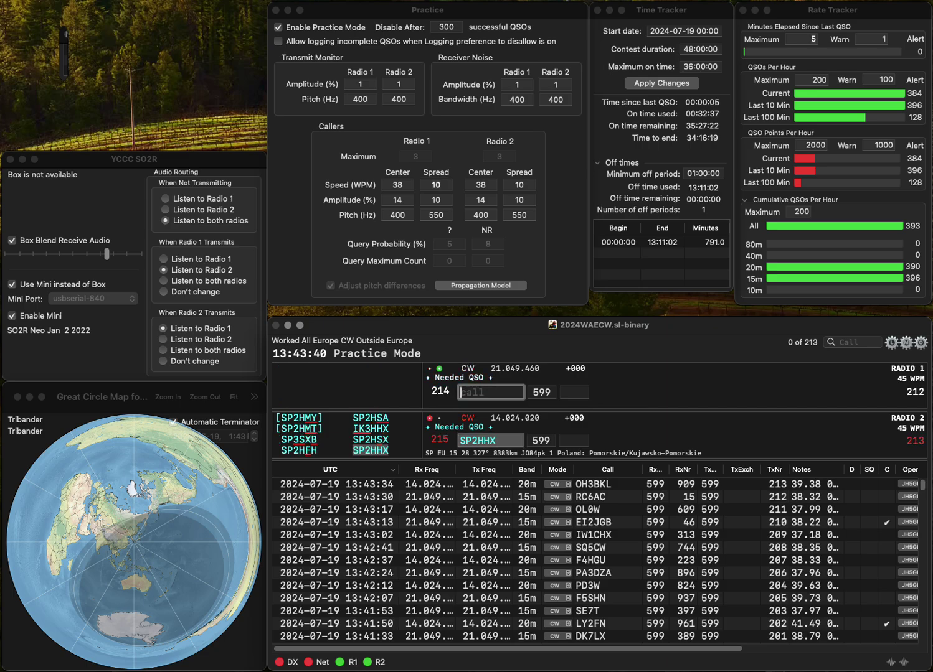
pyautogui.write('IEA4EH')
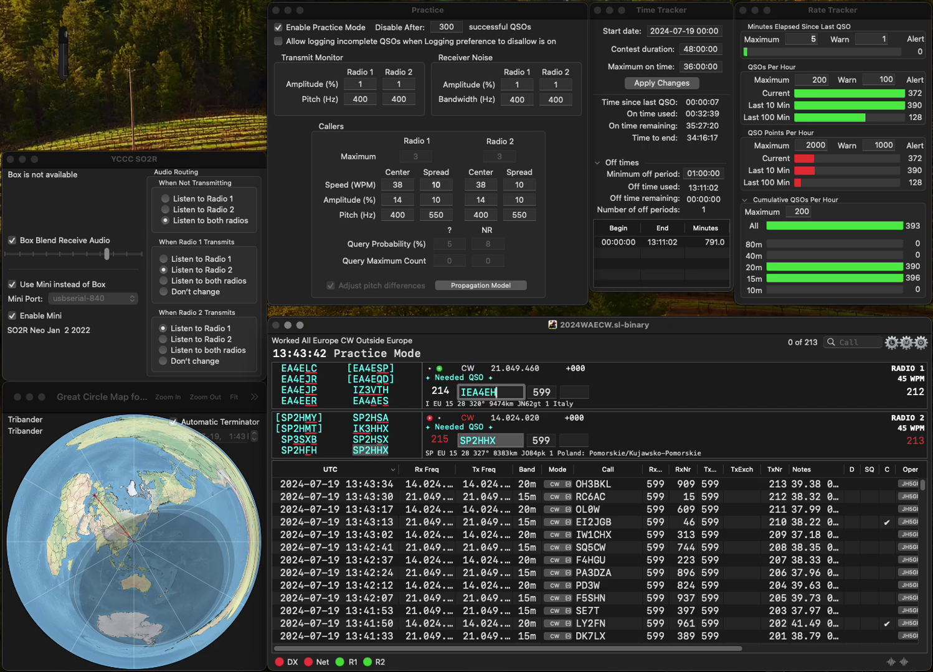
pyautogui.write('S')
pyautogui.press('Home')
pyautogui.press('Delete')
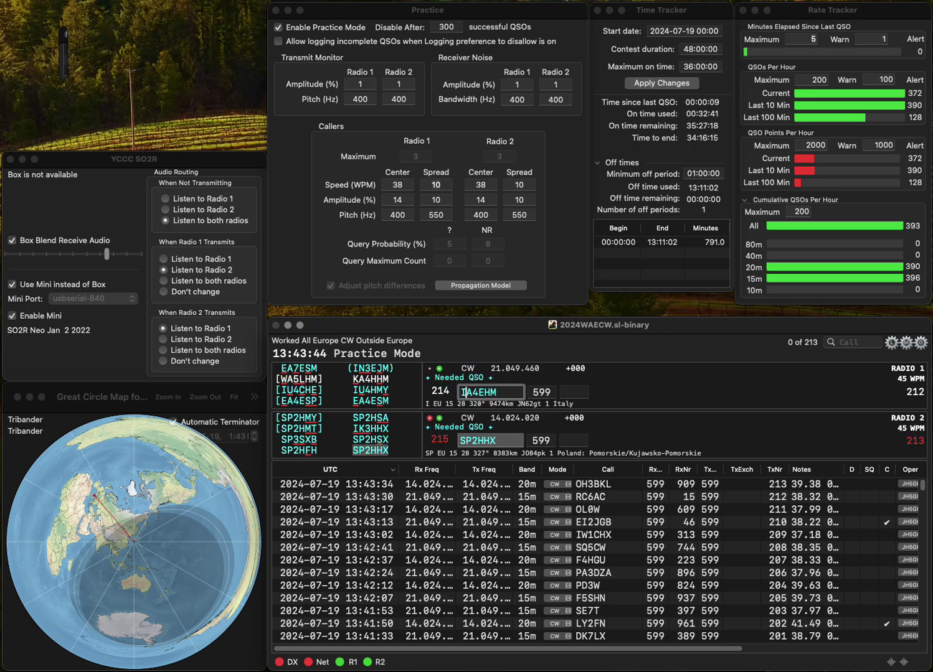
pyautogui.press('Return')
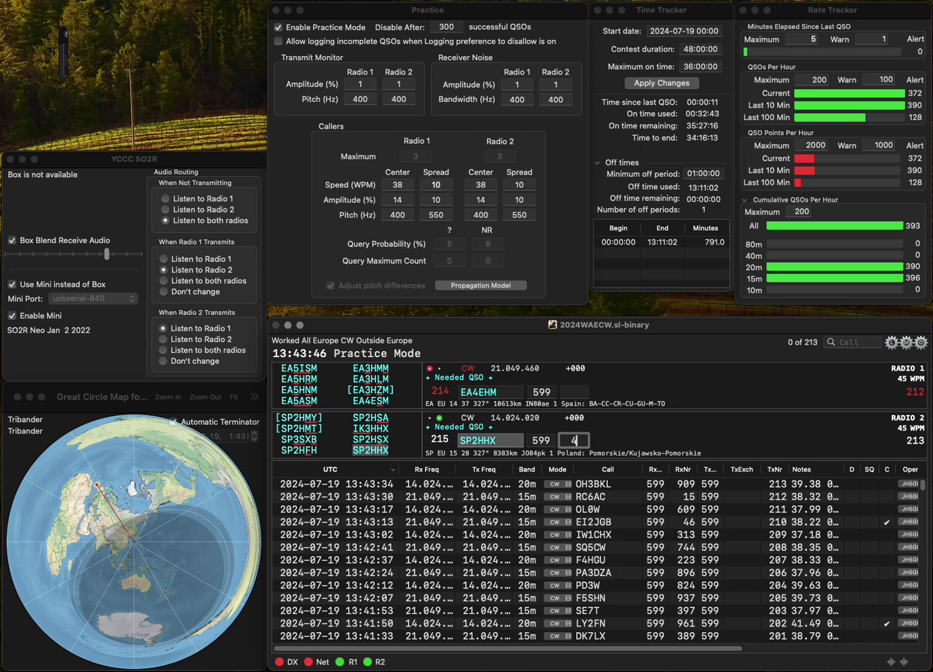
# Step: Log SP2HHX on Radio 2 with received number 4 and answer Radio 1's caller again with the call corrected to EA4ESM
pyautogui.click(490, 392)
pyautogui.press('BackSpace')
pyautogui.write('S')
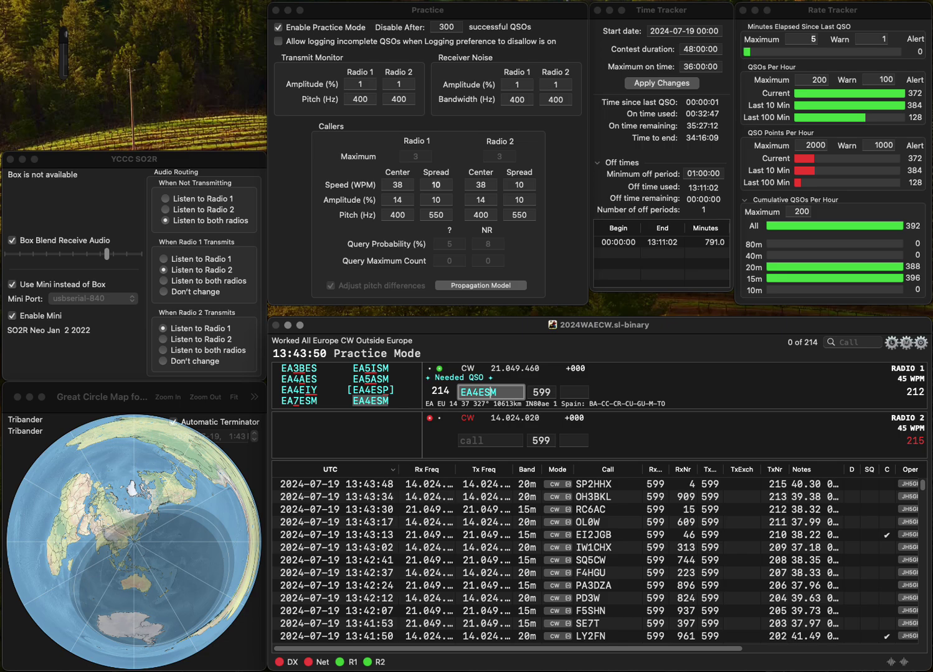
pyautogui.press('Return')
pyautogui.write('S')
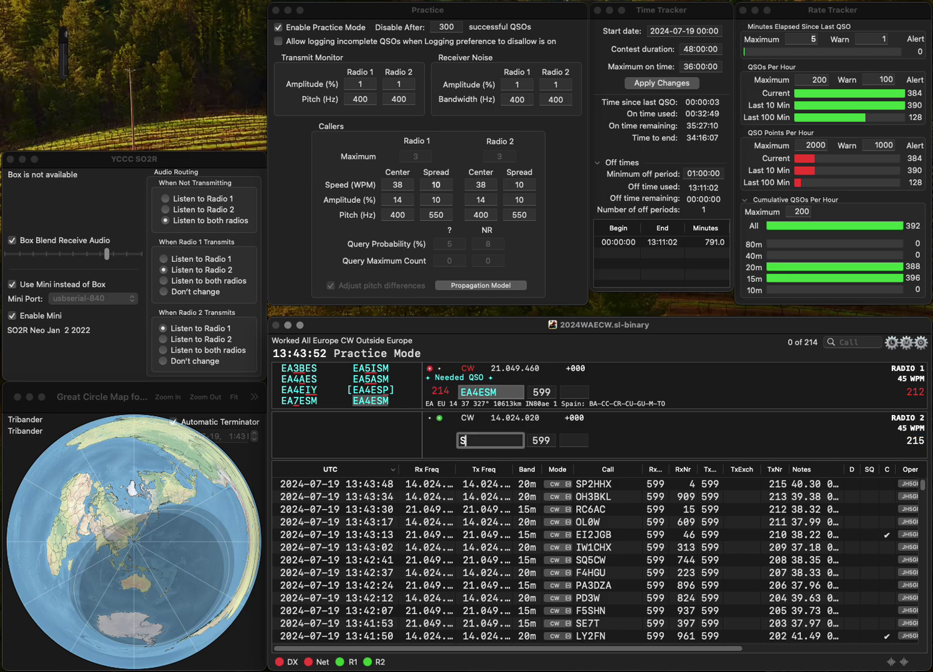
pyautogui.write('M6MVE')
pyautogui.press('space')
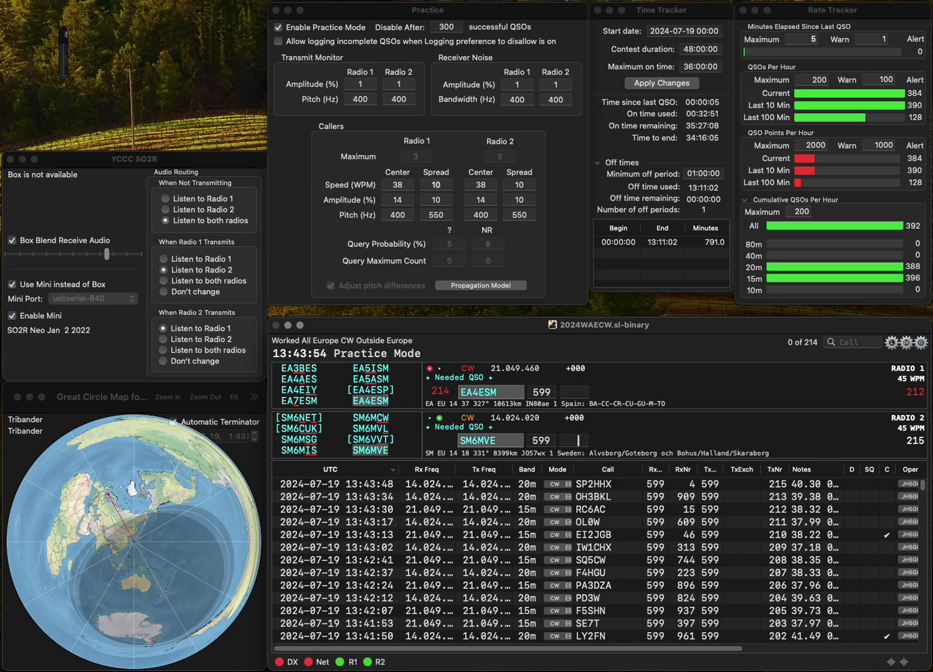
pyautogui.press('Return')
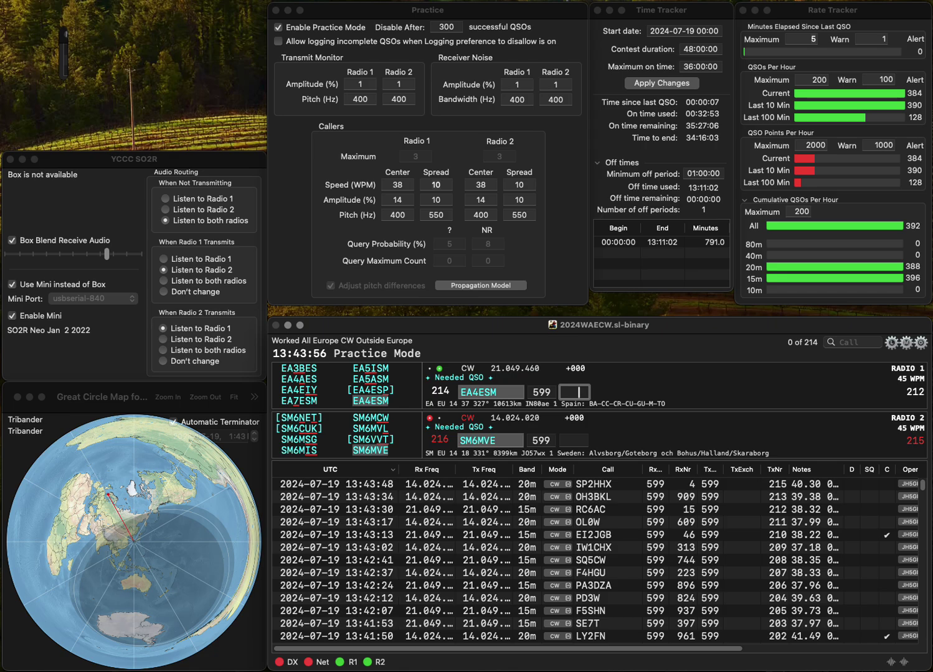
pyautogui.write('702')
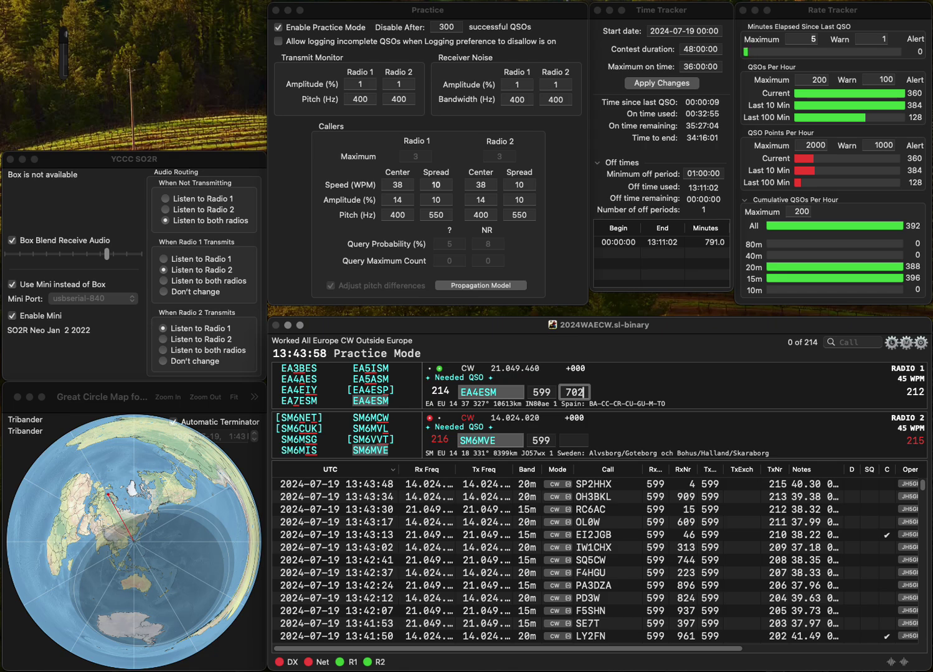
pyautogui.press('Return')
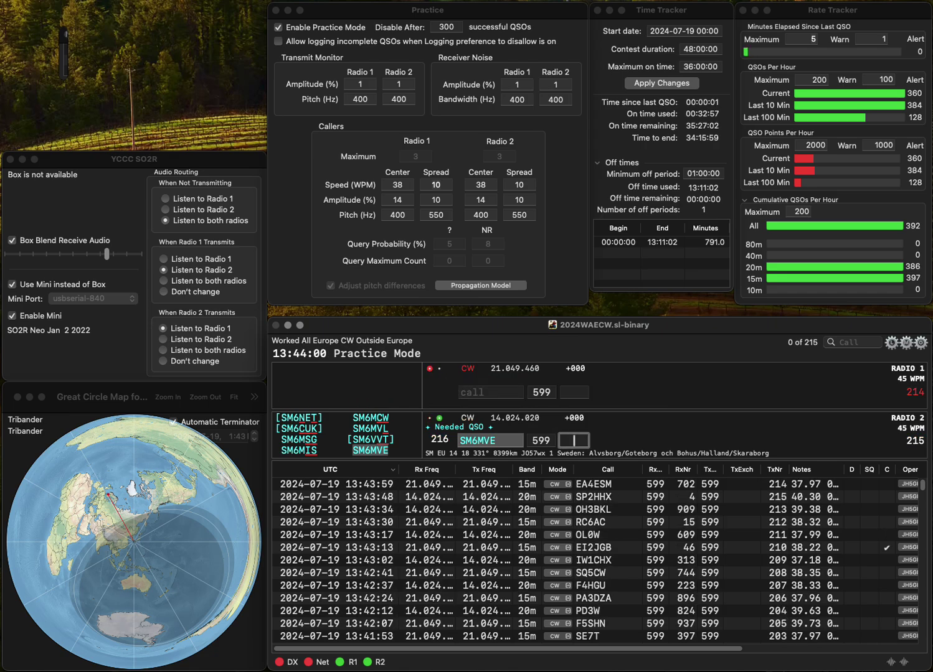
pyautogui.write('50')
pyautogui.press('Return')
# Step: Answer F9OE on Radio 1 and DL0HG on Radio 2
pyautogui.write('F')
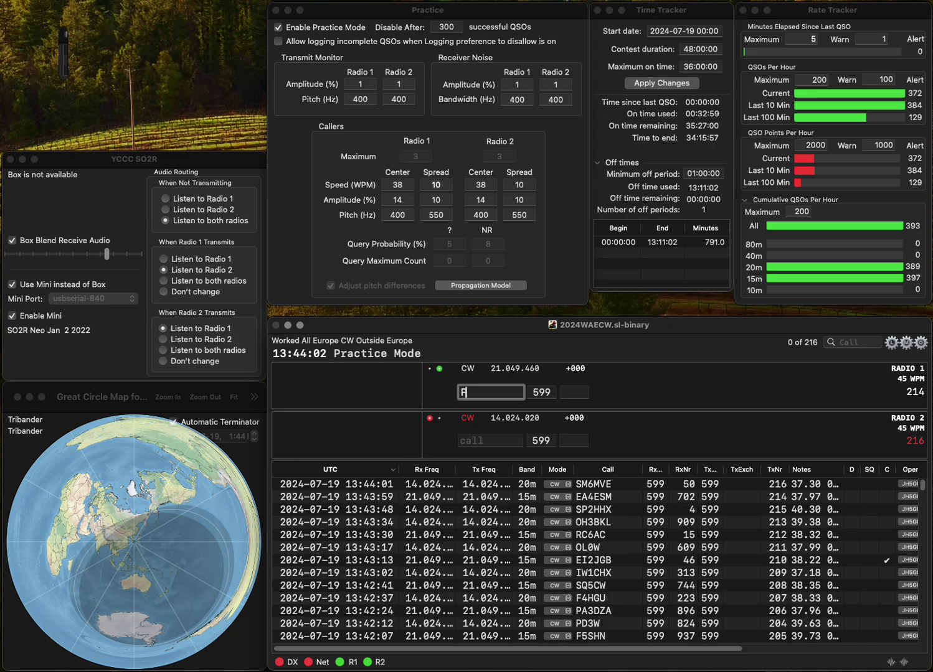
pyautogui.write('8OE')
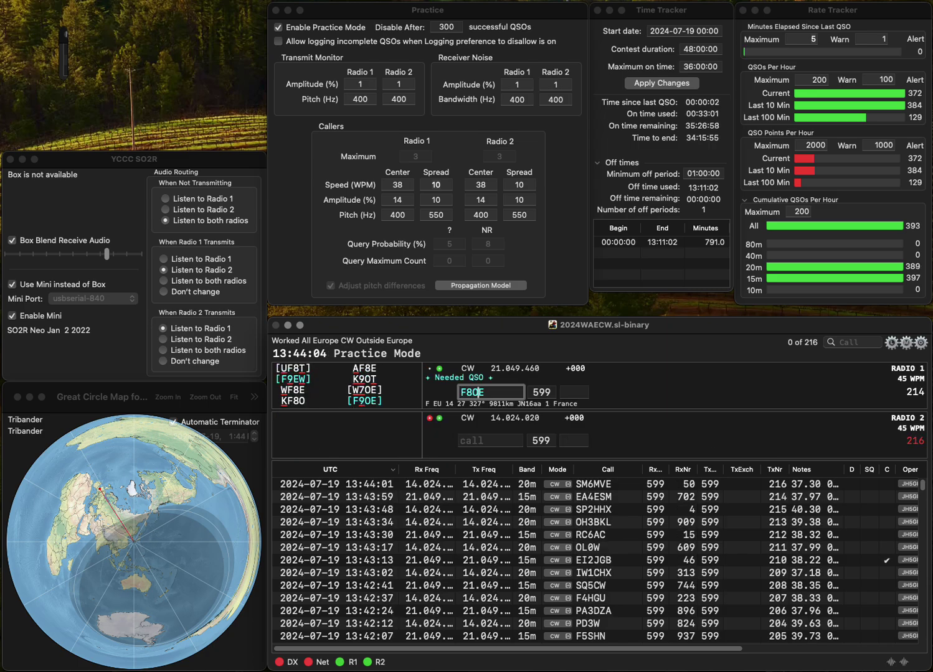
pyautogui.press('BackSpace')
pyautogui.write('9')
pyautogui.press('Return')
pyautogui.write('D')
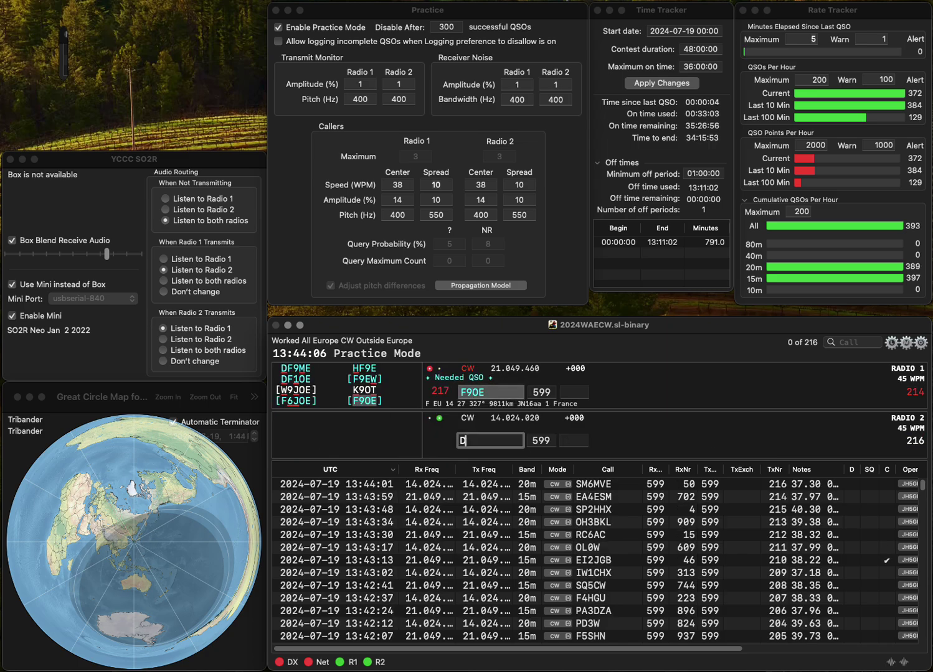
pyautogui.write('L0HG')
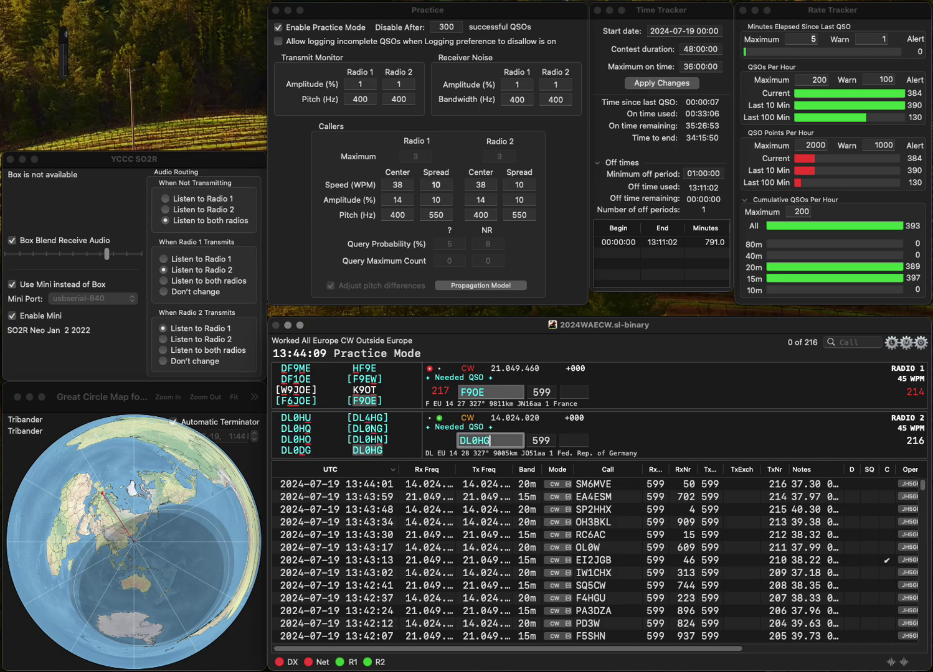
pyautogui.press('Return')
pyautogui.click(574, 392)
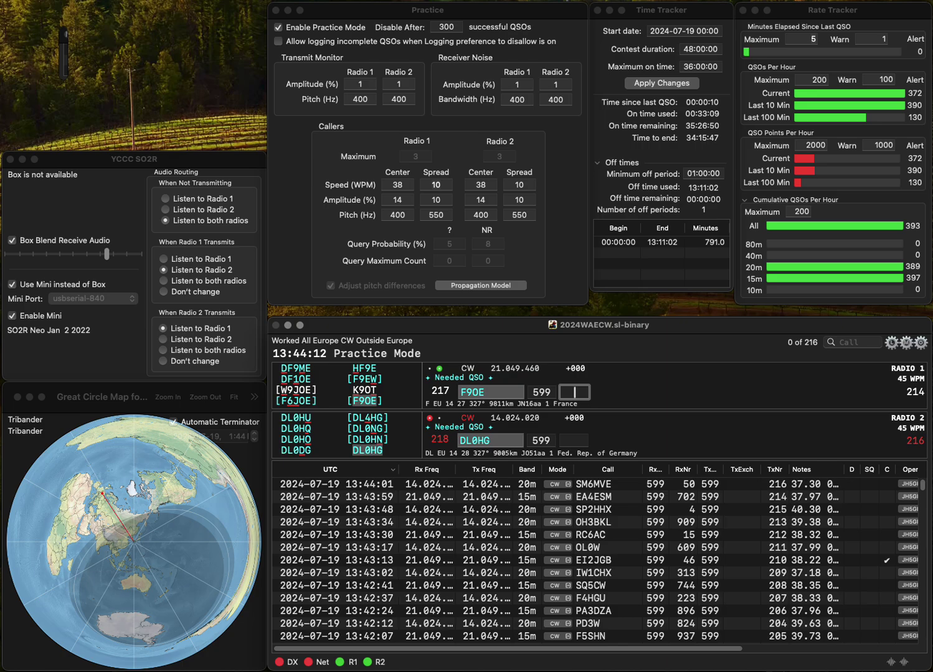
pyautogui.write('687')
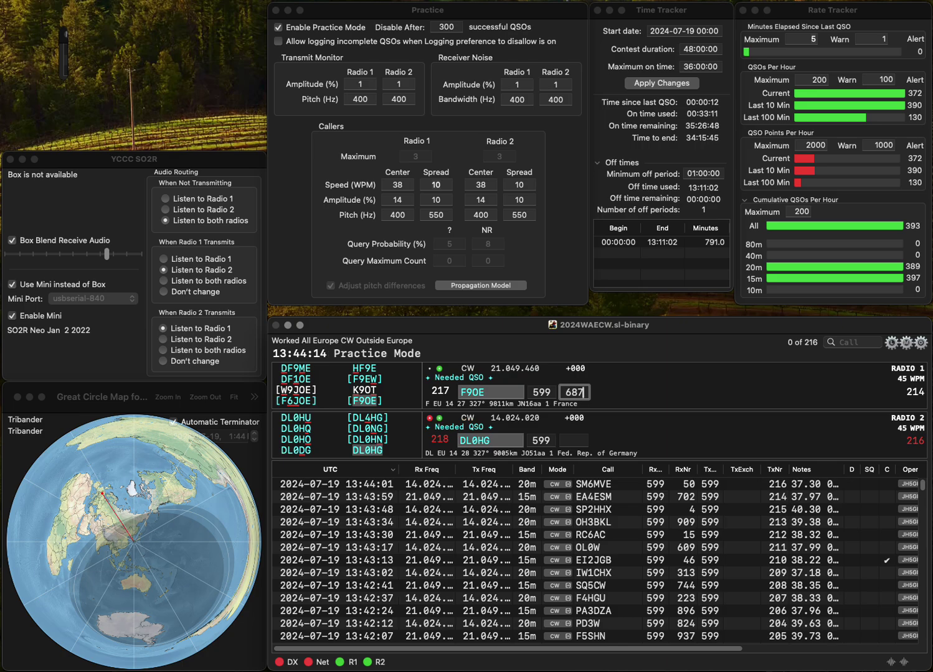
pyautogui.press('Return')
pyautogui.write('28')
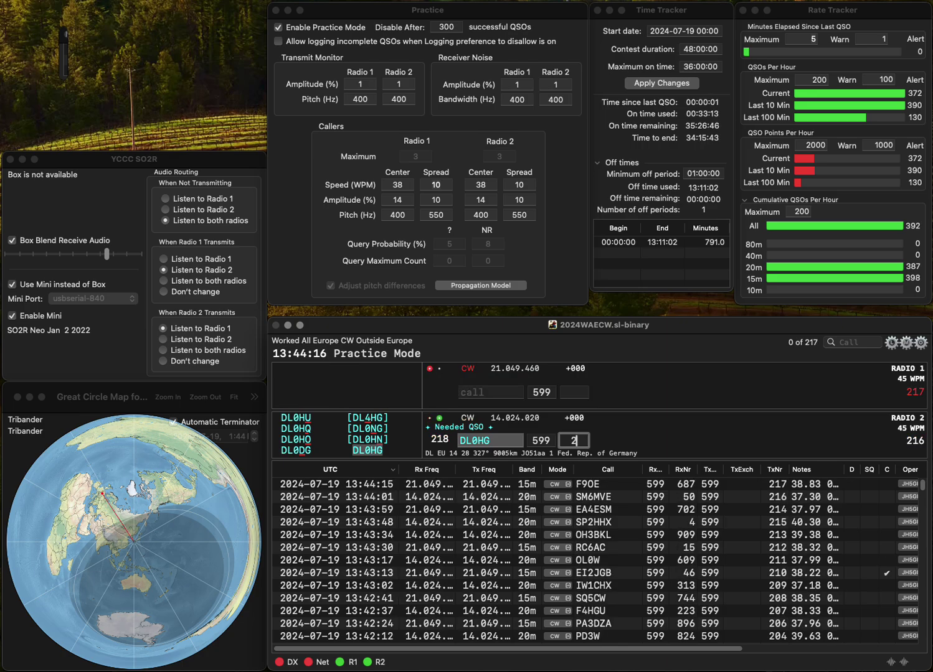
pyautogui.press('Return')
pyautogui.write('UA6HLN')
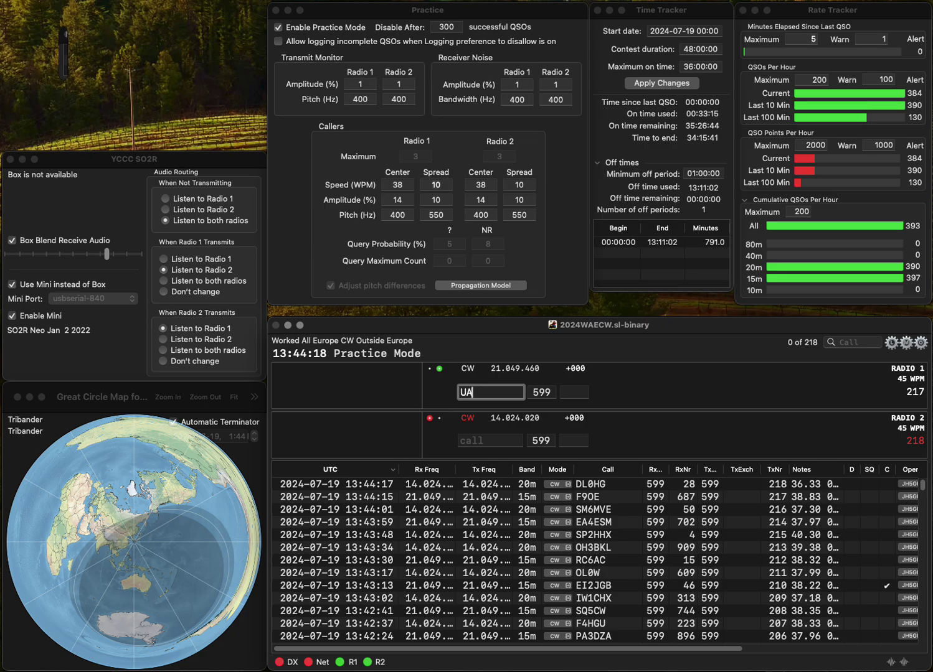
pyautogui.click(490, 441)
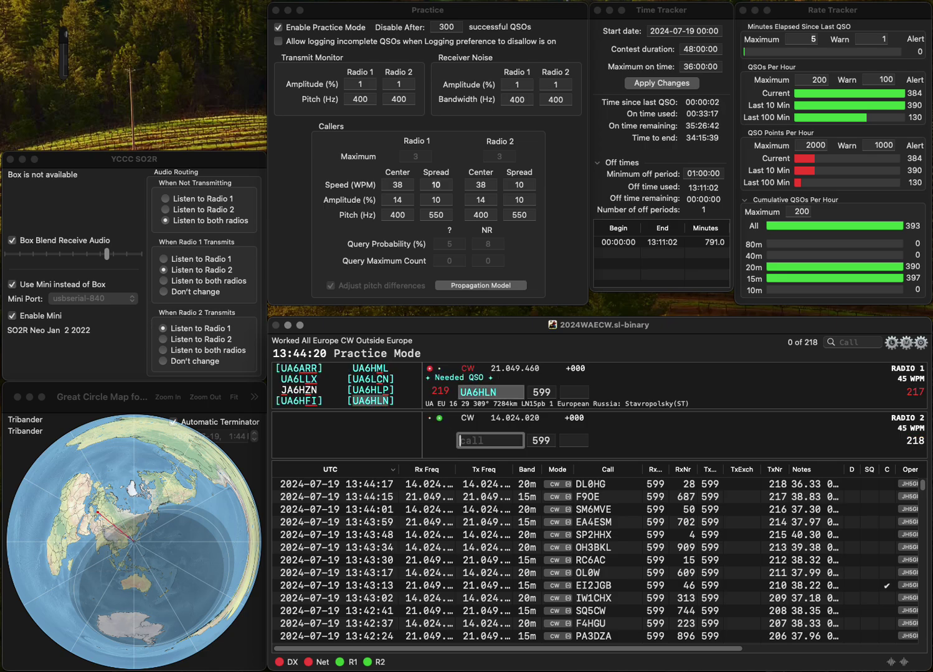
pyautogui.write('E0JX')
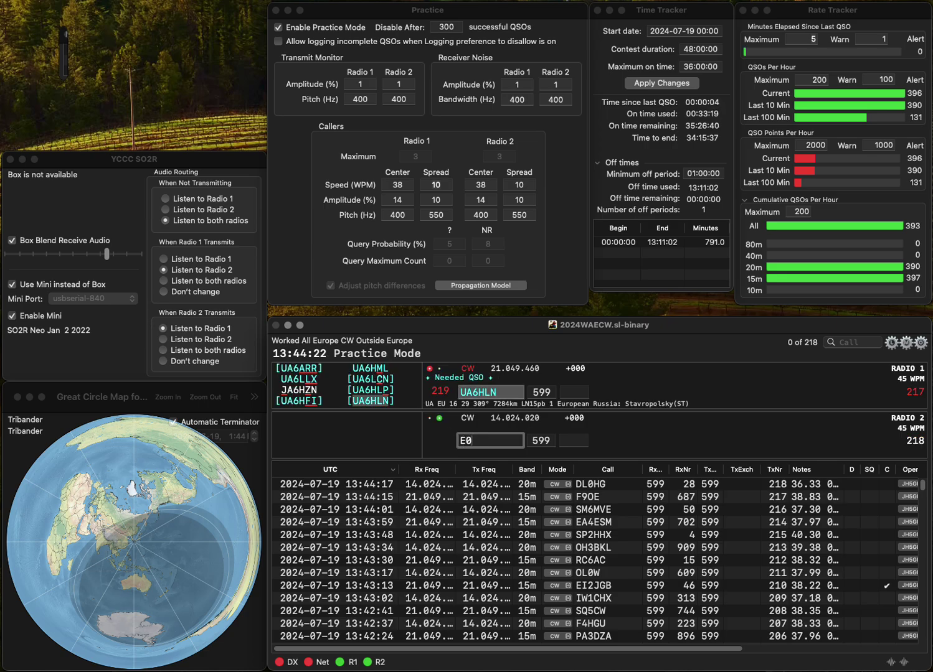
pyautogui.click(461, 441)
pyautogui.write('2E0JX')
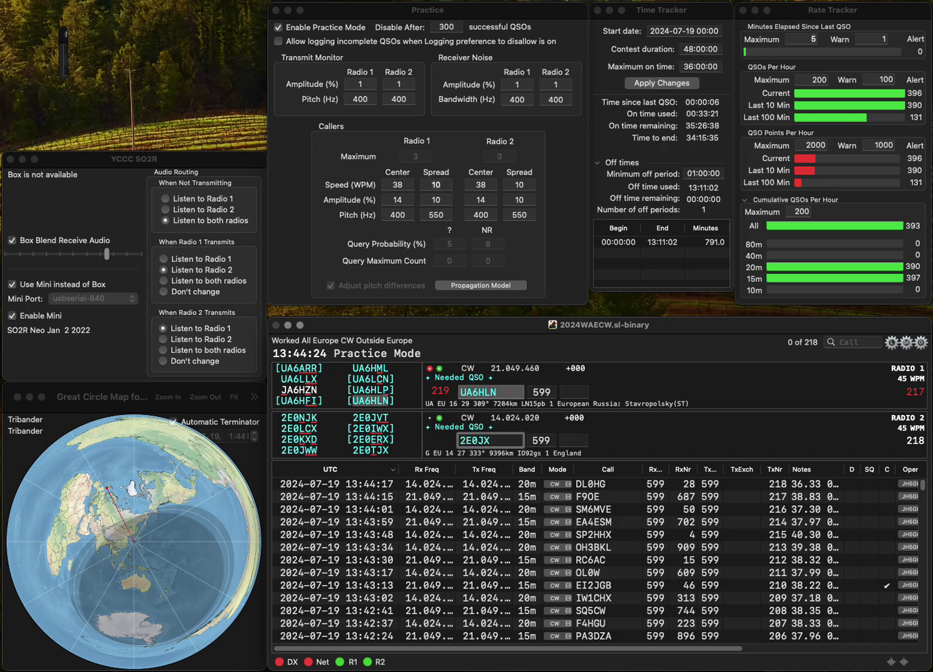
pyautogui.click(489, 441)
pyautogui.write('T')
pyautogui.press('Return')
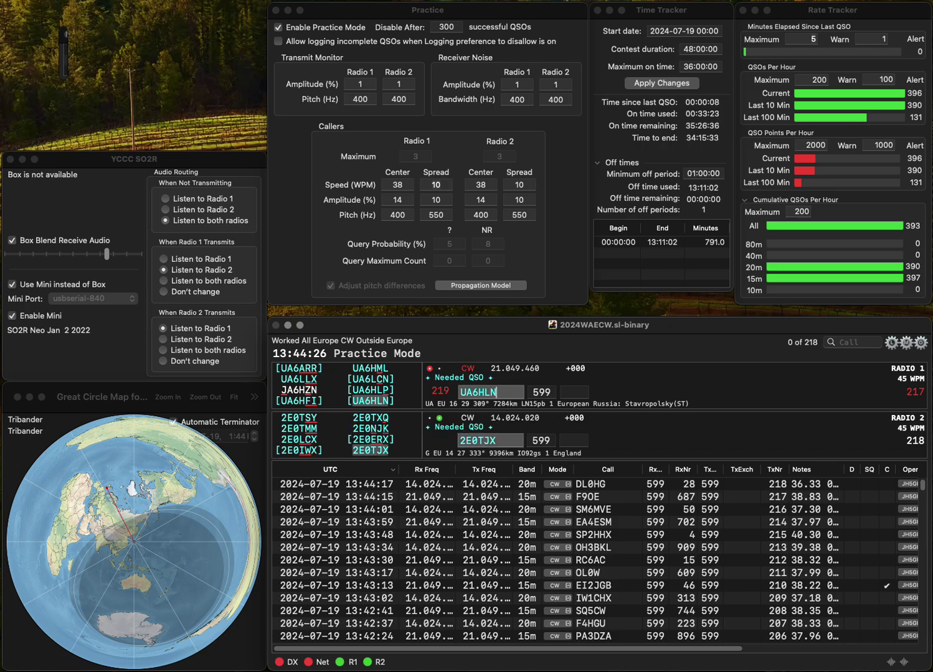
pyautogui.write('60')
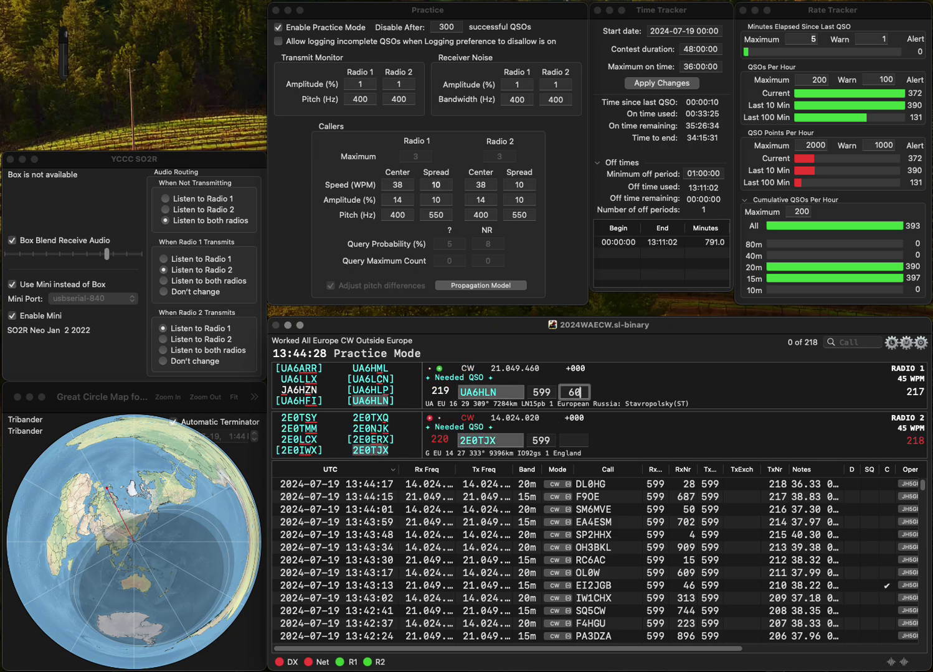
pyautogui.write('5')
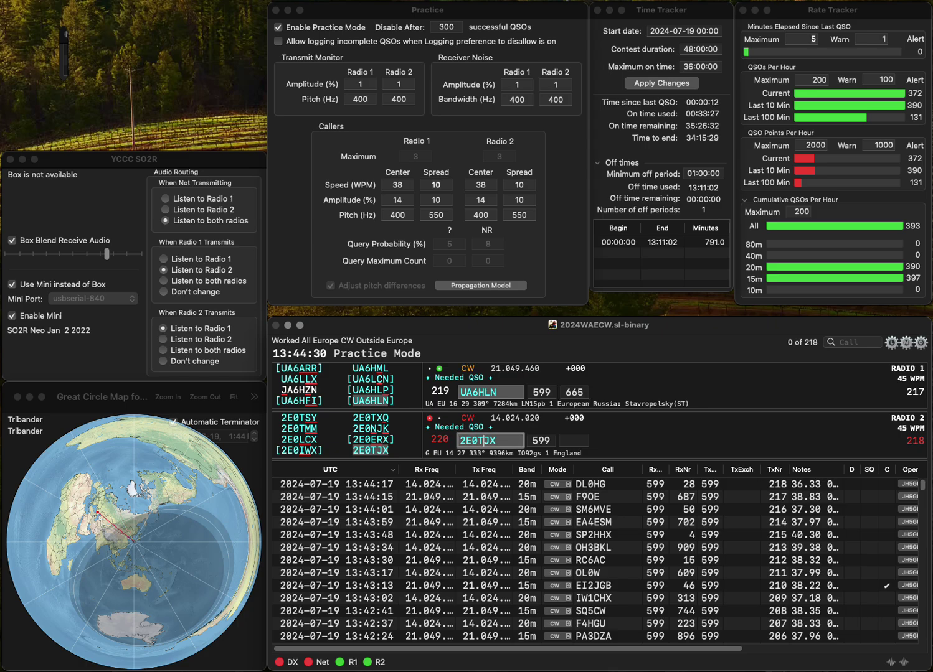
pyautogui.press('Return')
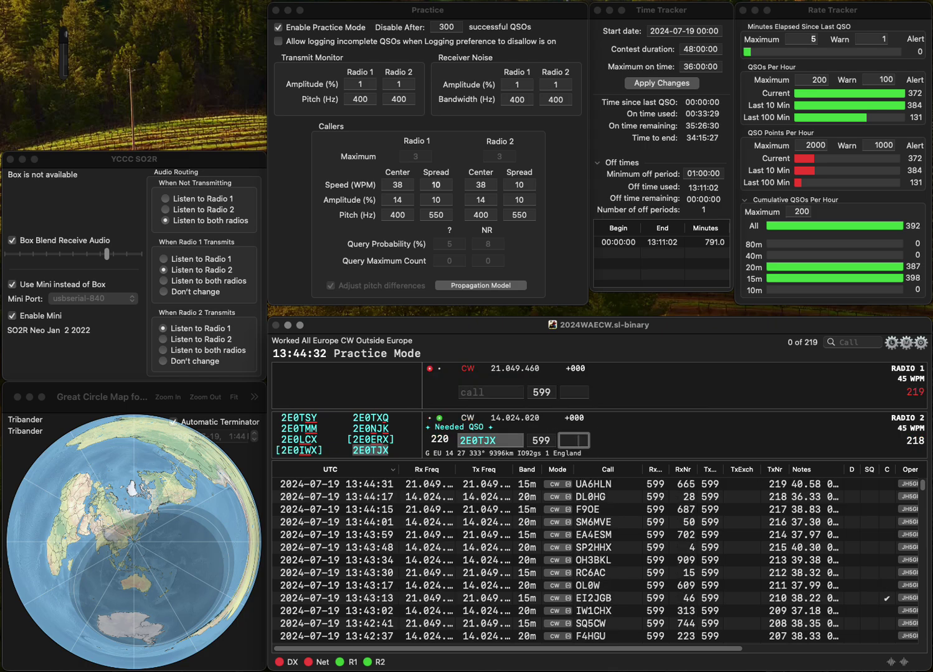
pyautogui.write('9')
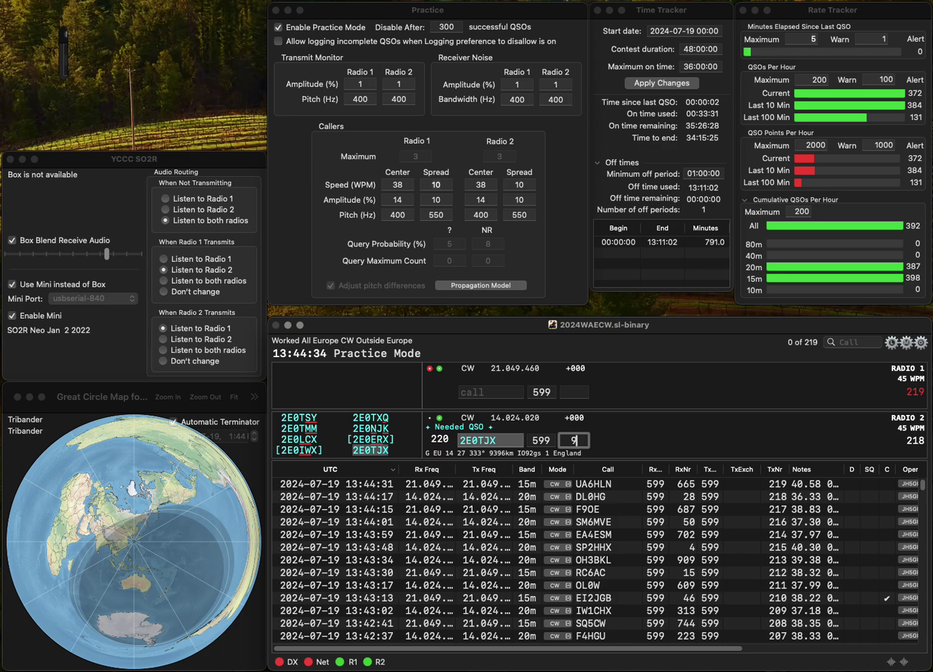
pyautogui.write('82')
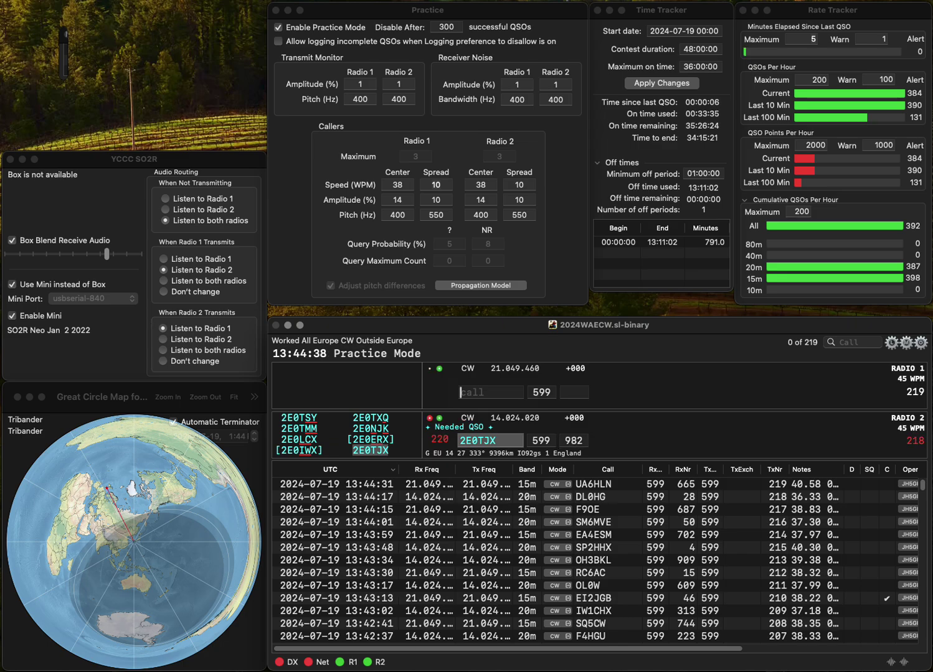
pyautogui.press('Return')
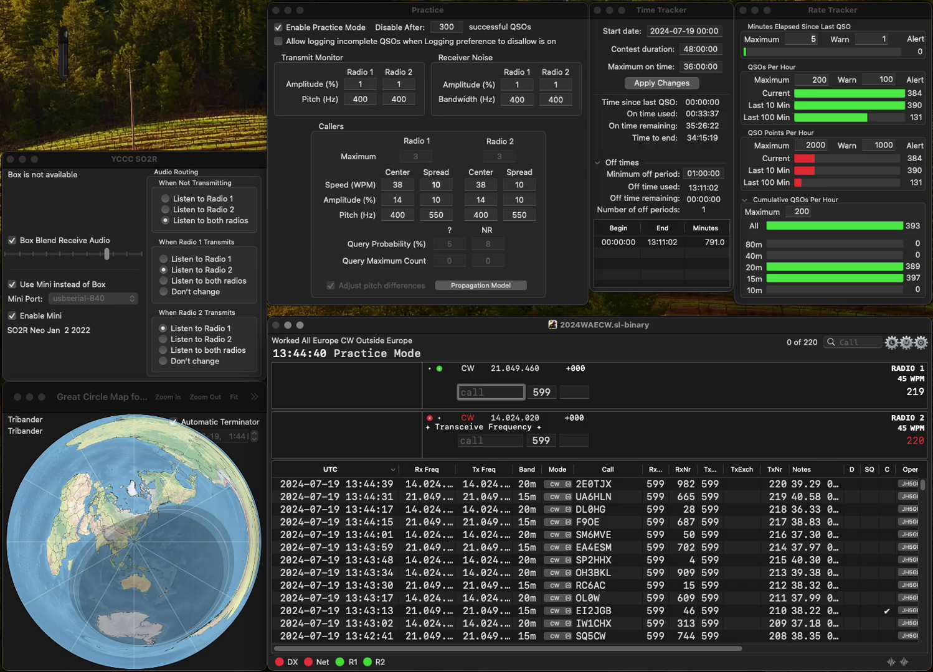
# Step: Answer OE5DIN on Radio 1 and DB8SM on Radio 2
pyautogui.write('OE5DIN')
pyautogui.press('Return')
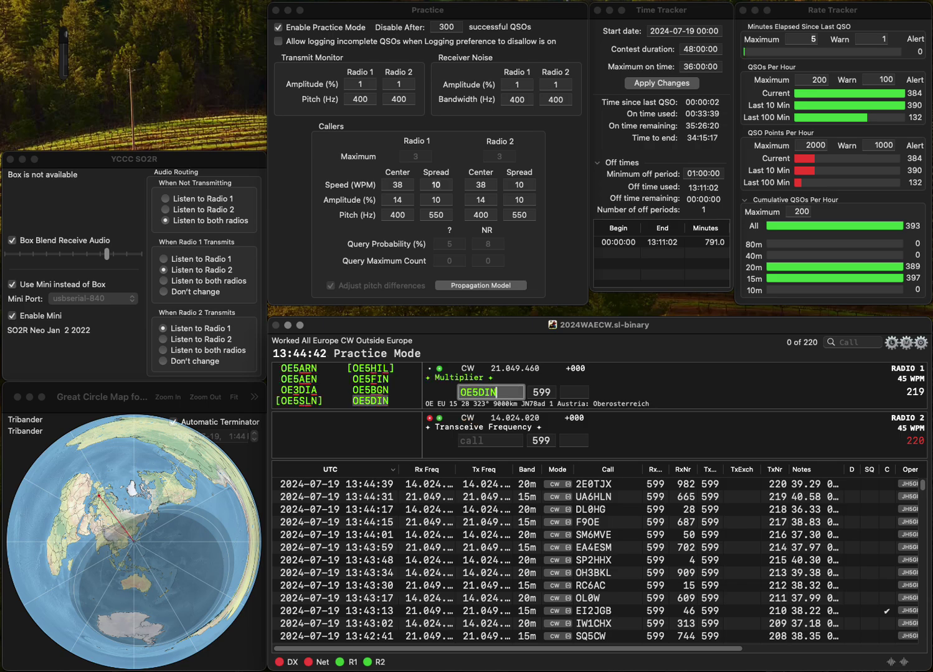
pyautogui.write('DB7SM')
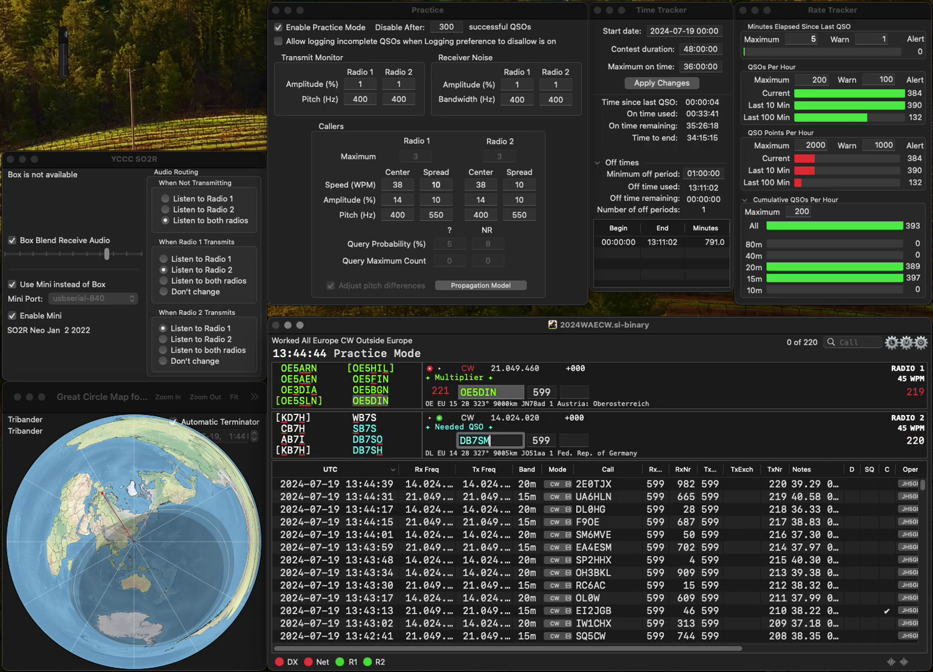
pyautogui.press('BackSpace')
pyautogui.write('8')
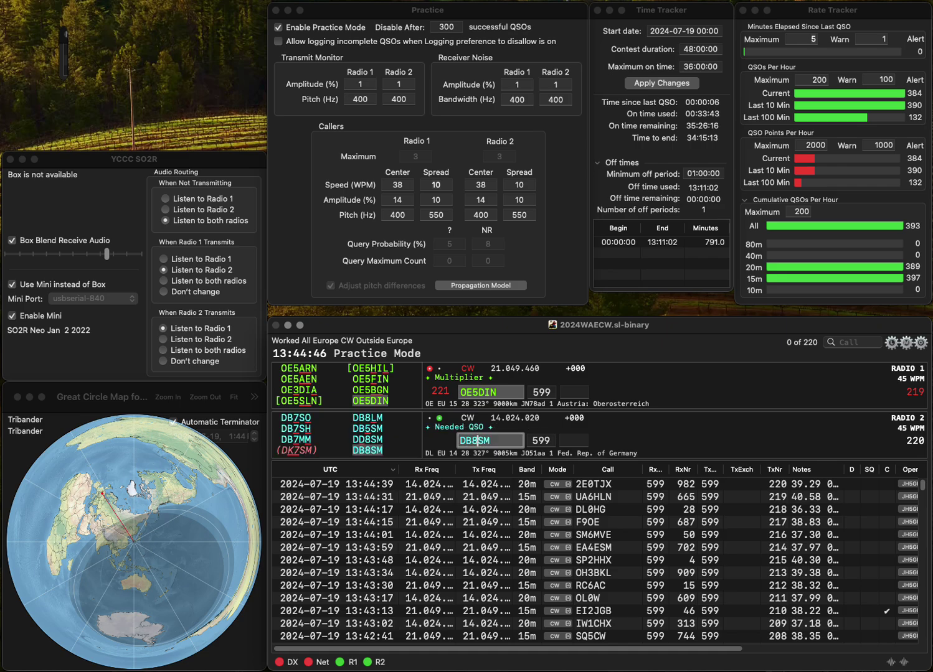
pyautogui.press('Return')
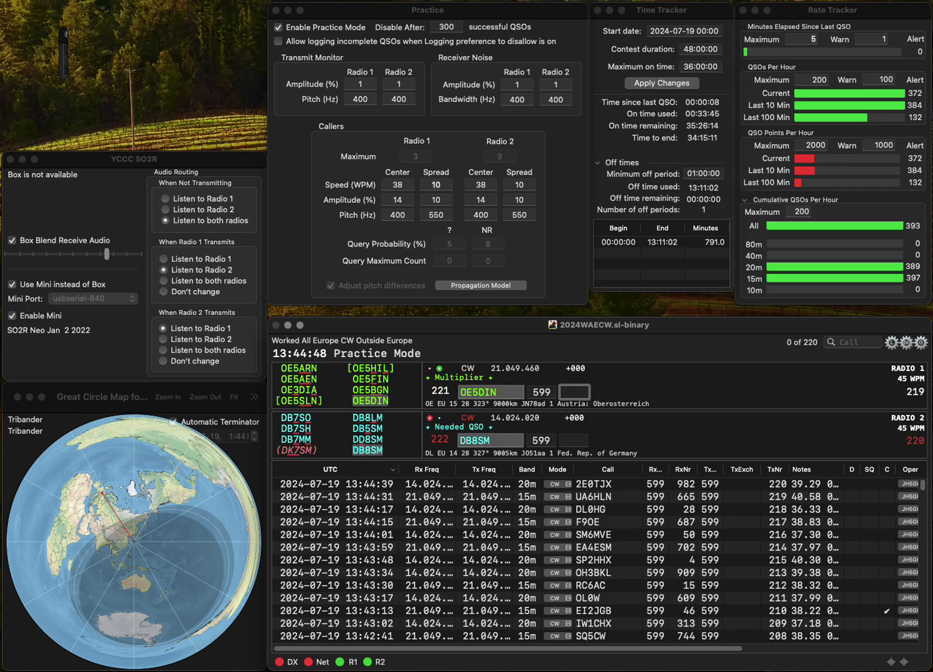
pyautogui.write('41')
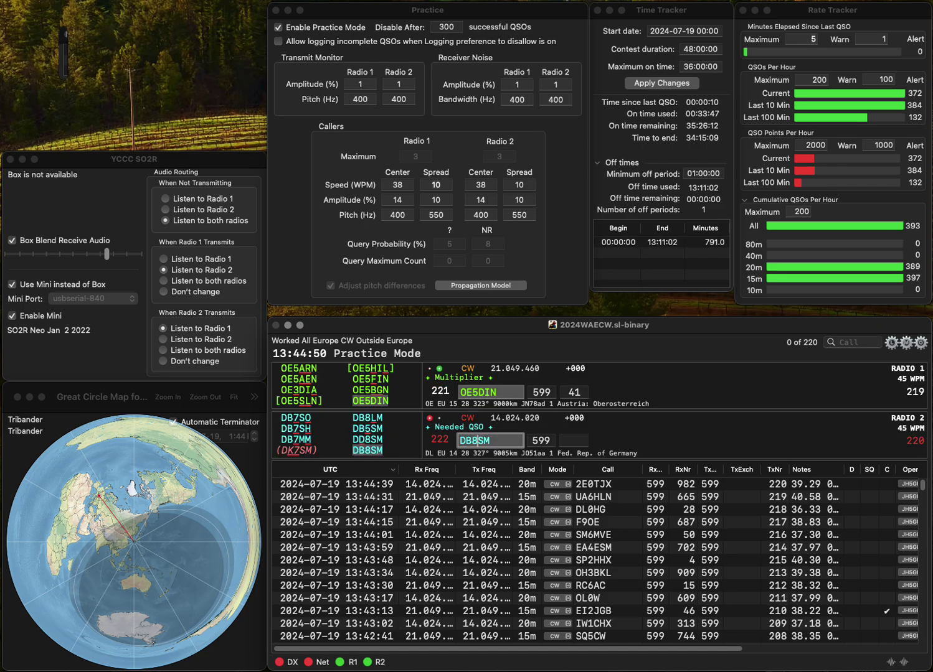
pyautogui.press('Return')
pyautogui.press('Return')
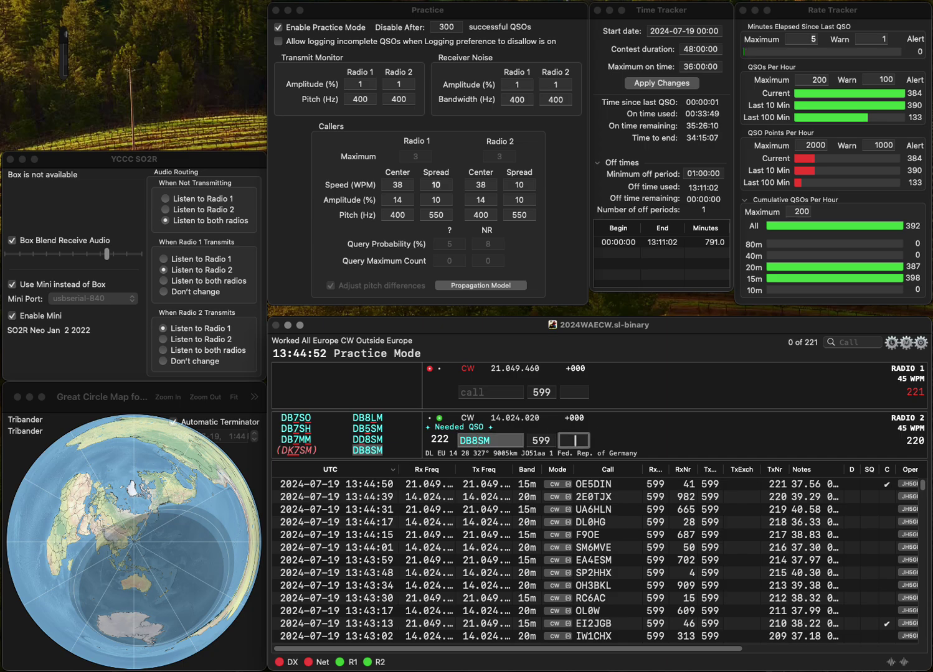
pyautogui.write('151')
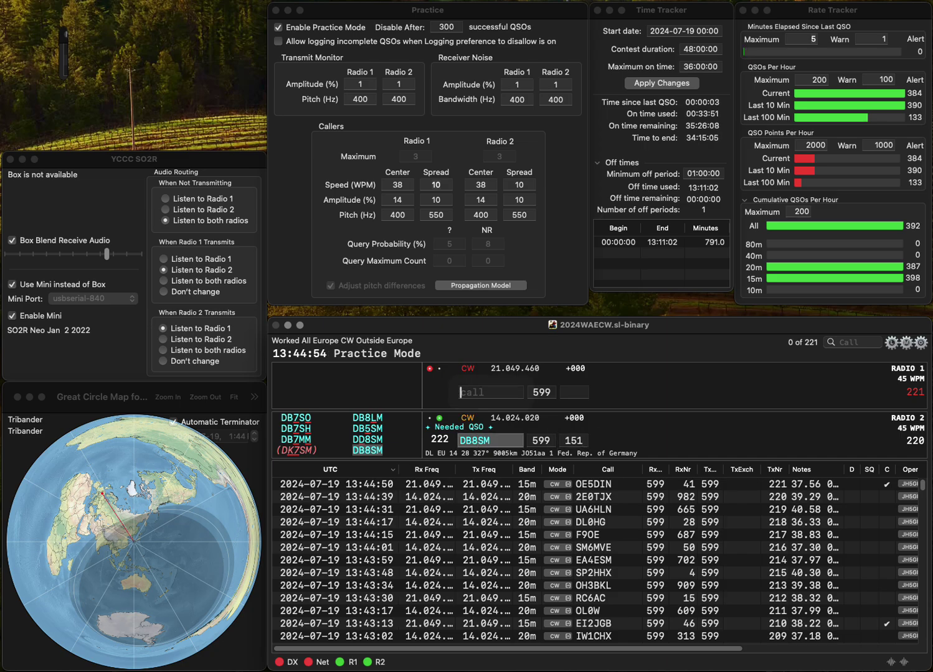
pyautogui.press('Return')
# Step: Answer EW2EA on Radio 1 and GM0WDD on Radio 2
pyautogui.write('EW2EA')
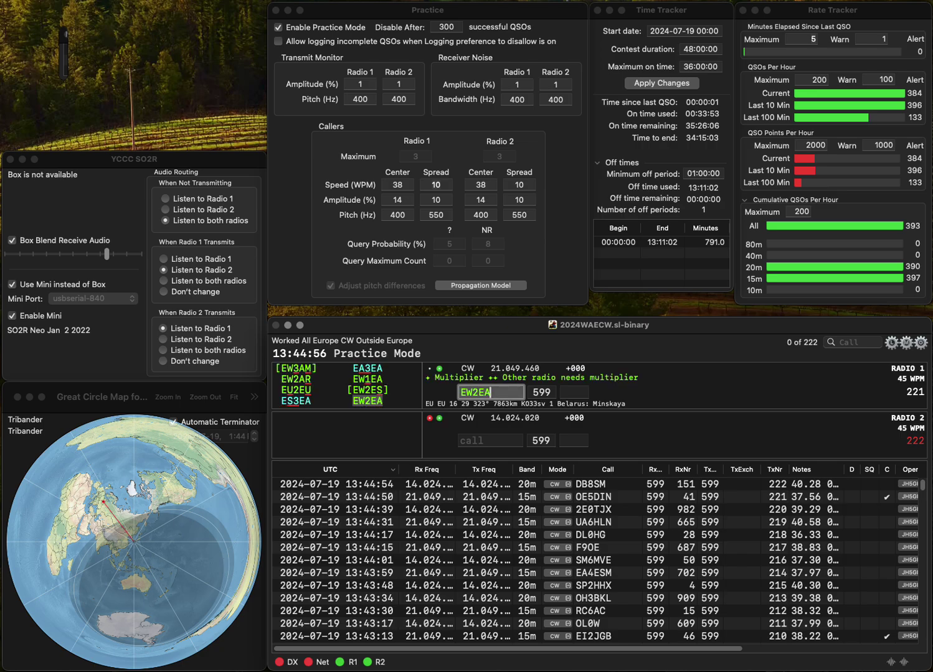
pyautogui.press('Return')
pyautogui.write('G')
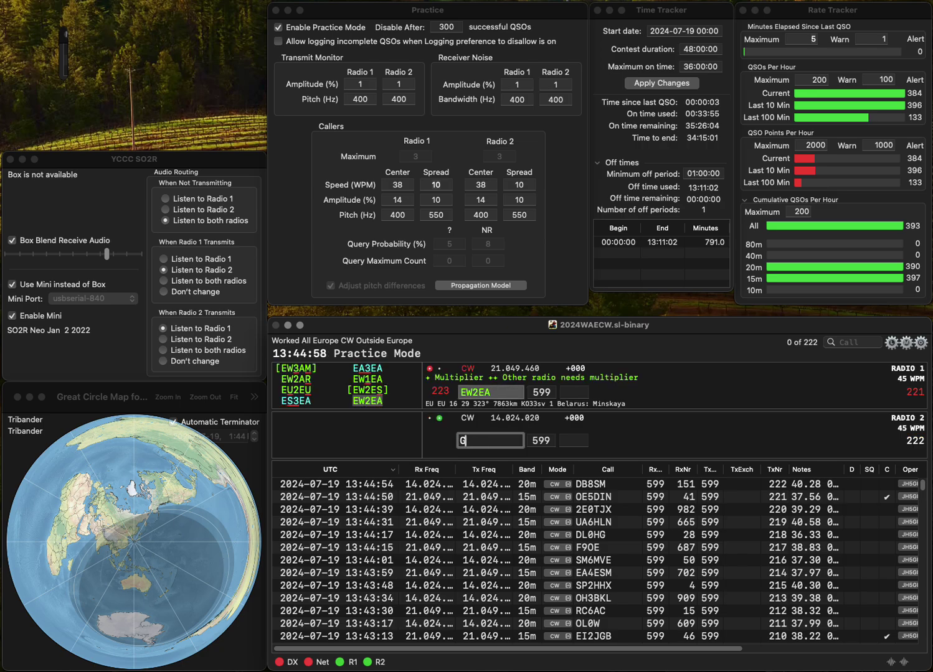
pyautogui.write('M0WDD')
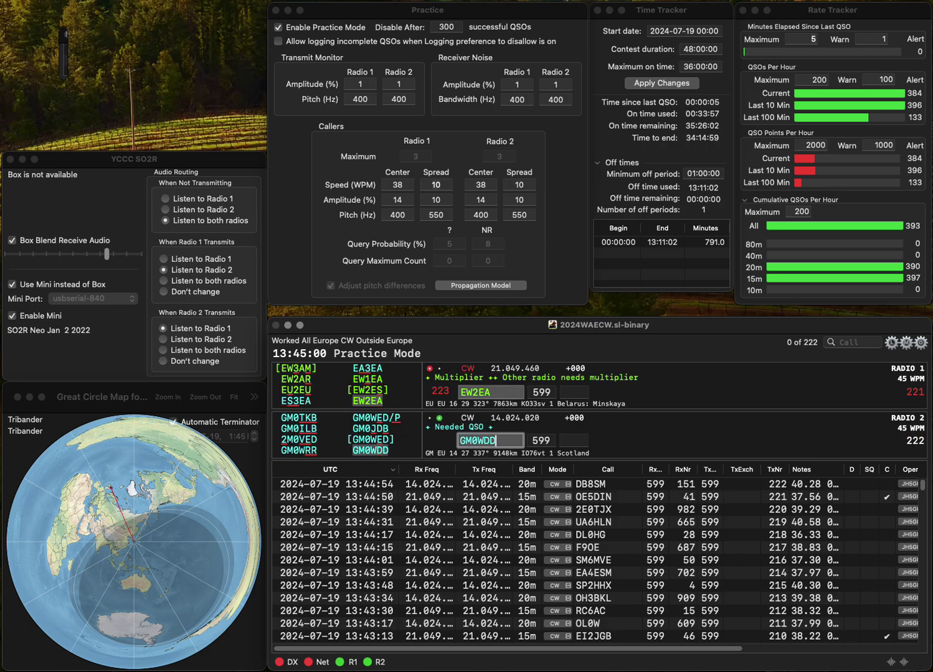
pyautogui.press('Return')
pyautogui.write('4')
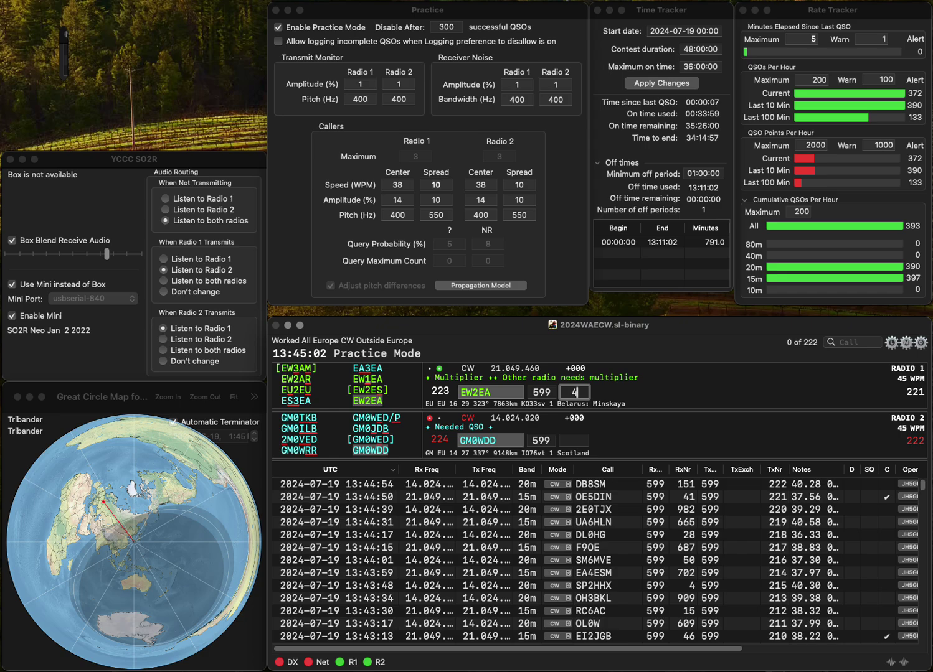
pyautogui.write('21')
pyautogui.press('Return')
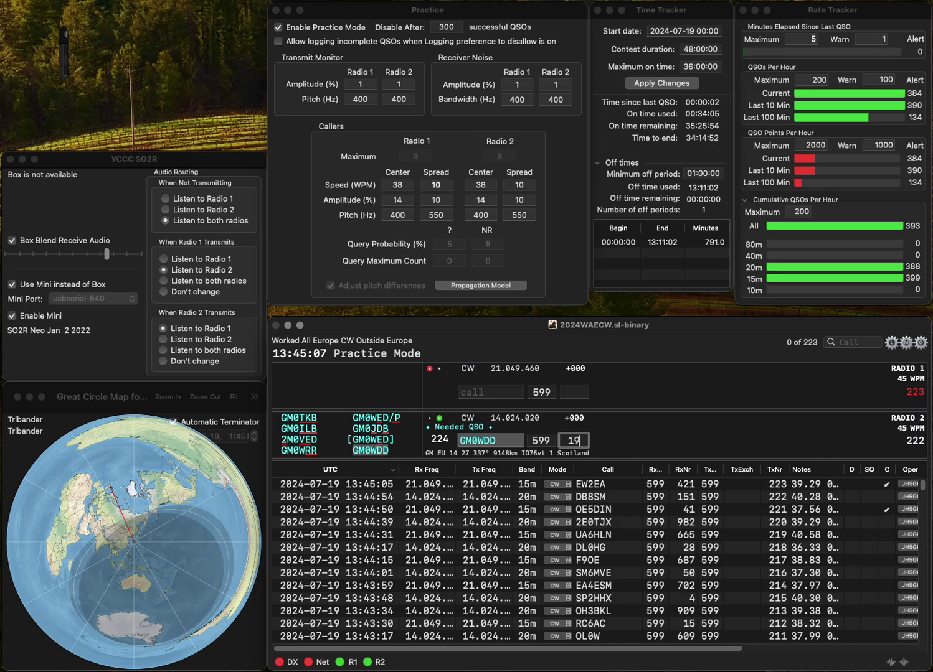
pyautogui.write('4')
pyautogui.press('Return')
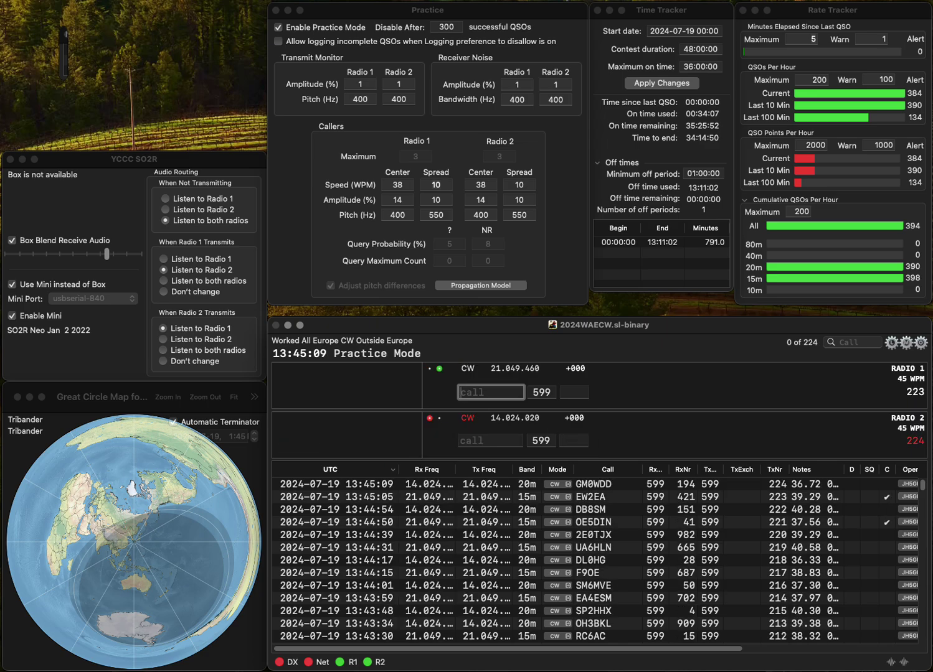
pyautogui.write('PG6G')
pyautogui.press('Return')
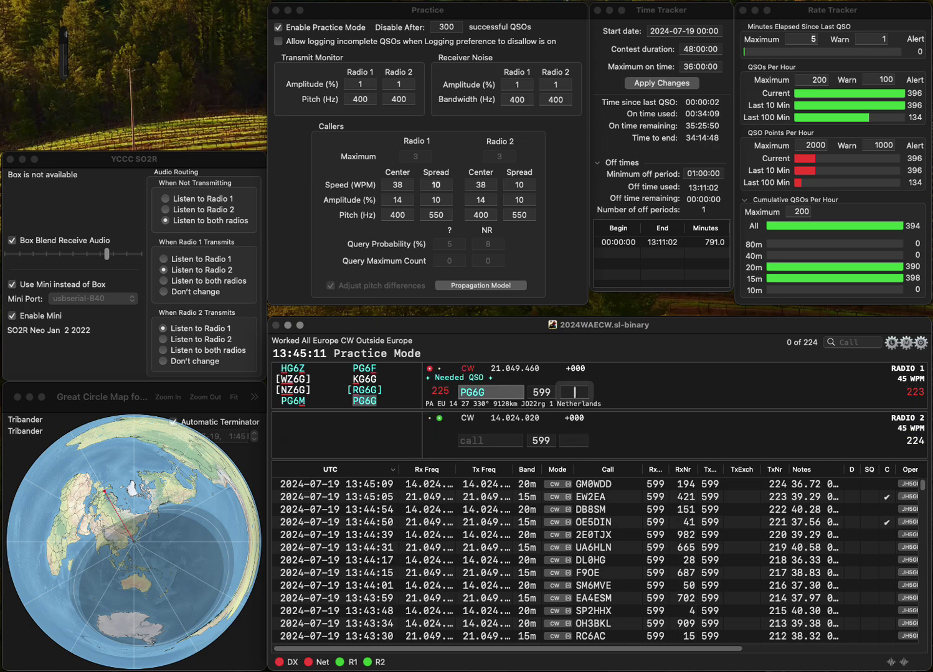
pyautogui.write('MM0ZAL')
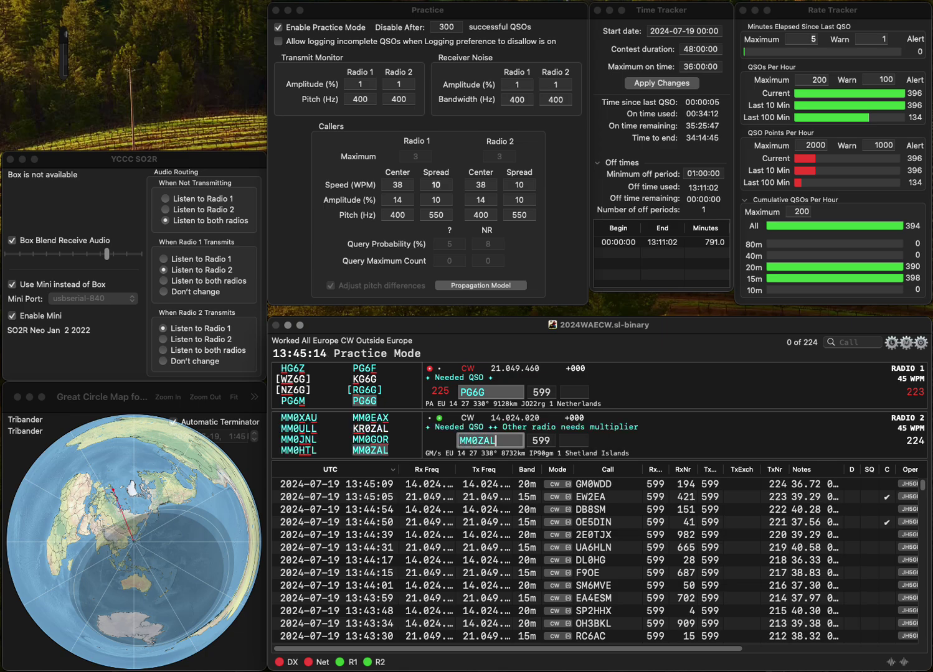
pyautogui.press('Return')
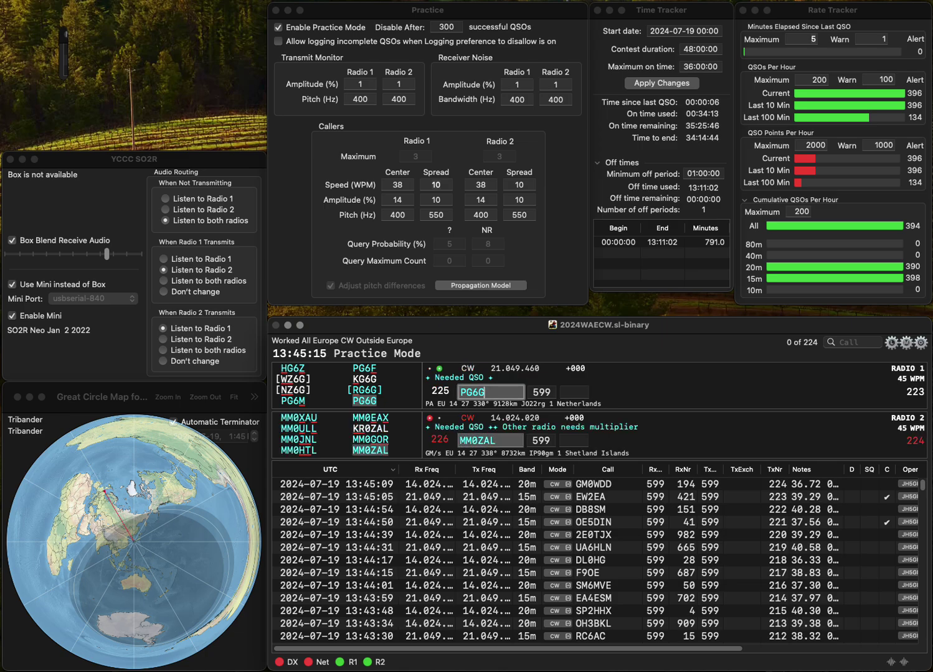
pyautogui.write('5')
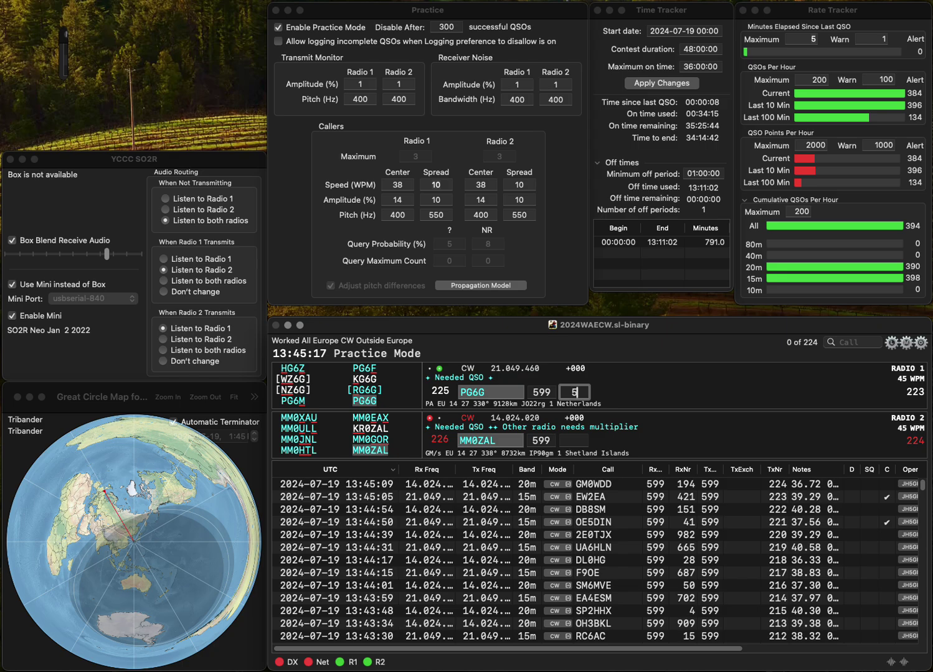
pyautogui.write('83')
pyautogui.press('Return')
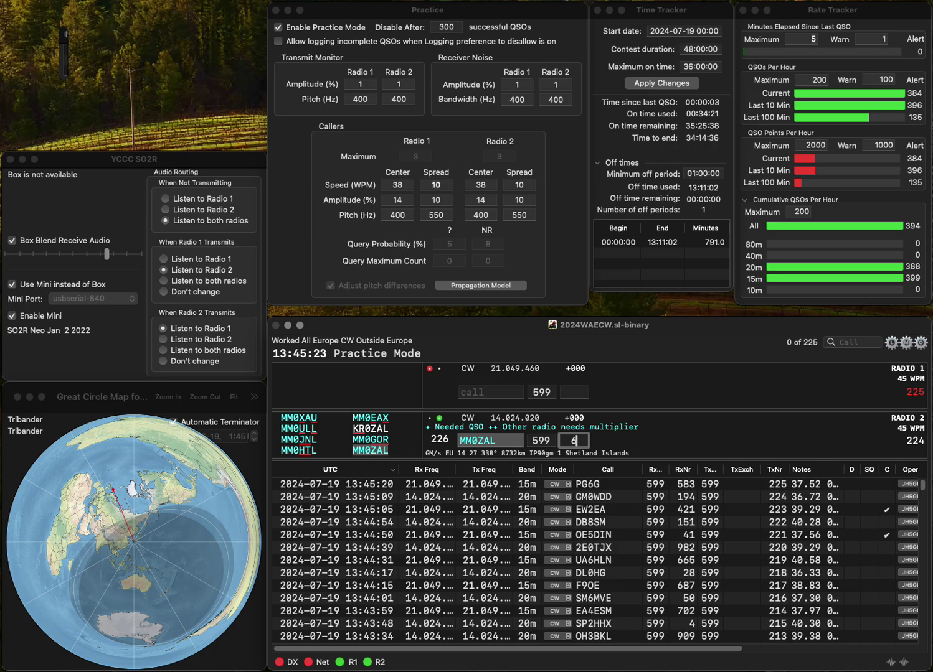
pyautogui.write('7')
pyautogui.press('Return')
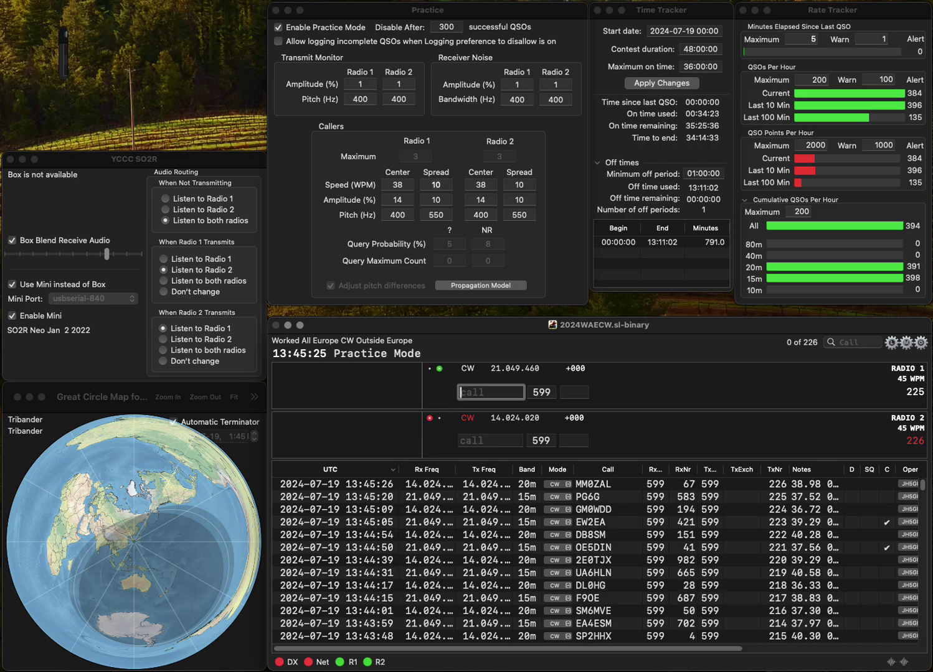
# Step: Answer IQ5PO on Radio 1 and the caller copied as 7SRAQ on Radio 2
pyautogui.write('IQ5PO')
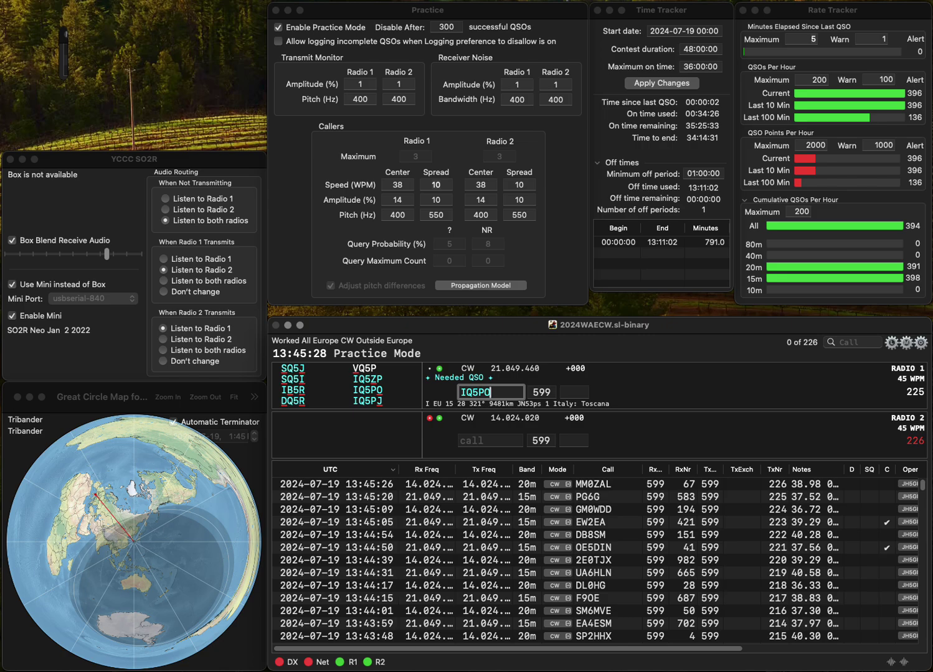
pyautogui.press('Return')
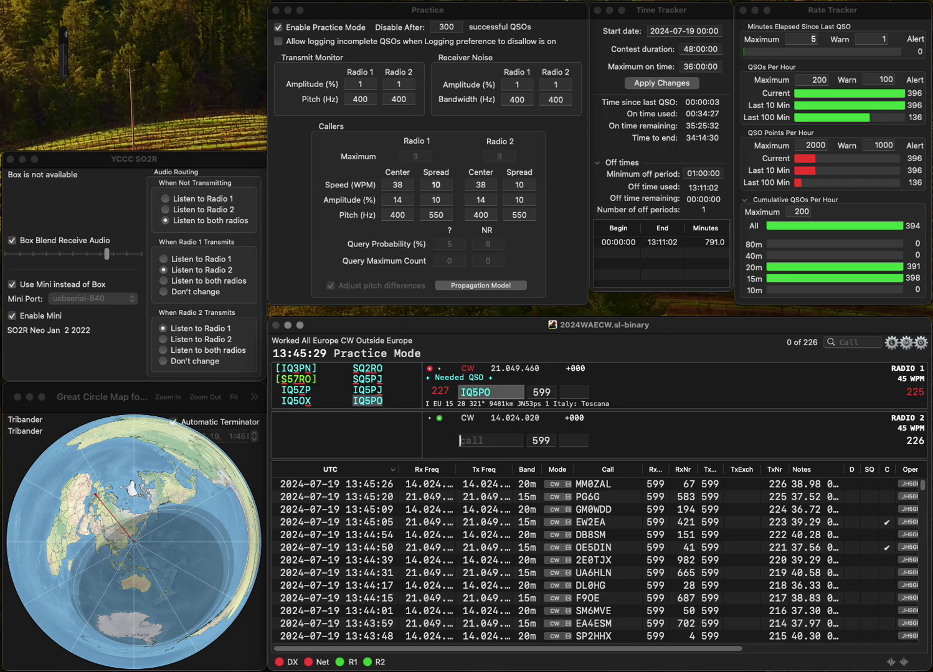
pyautogui.write('7S')
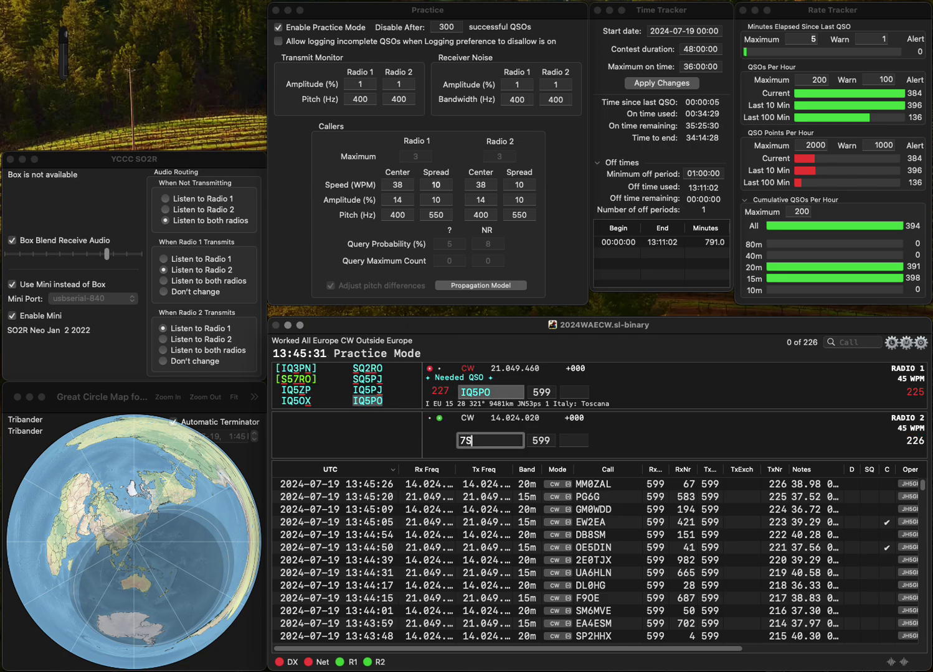
pyautogui.write('RAQ')
pyautogui.press('Return')
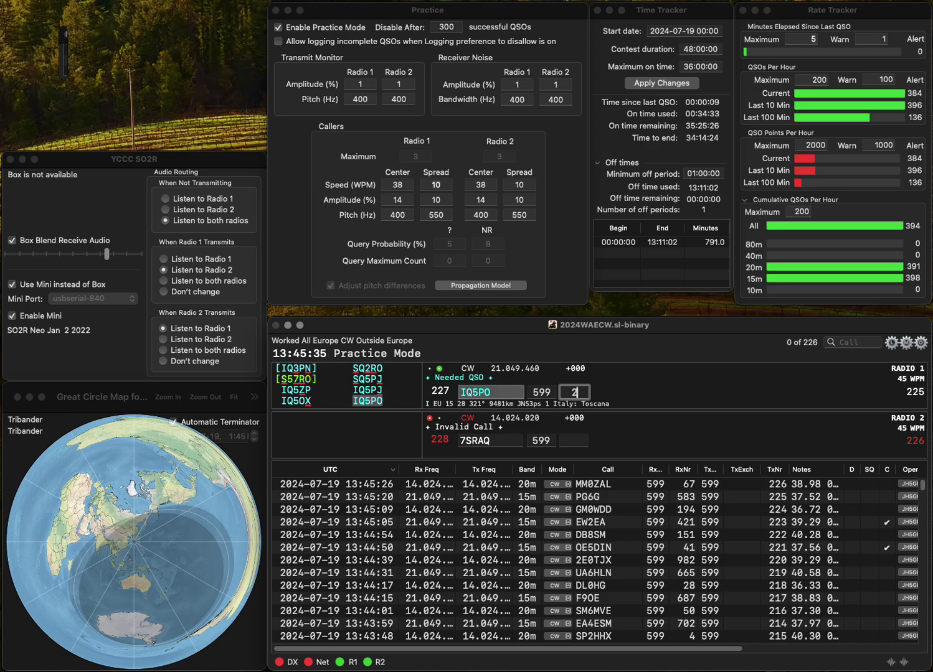
pyautogui.press('Return')
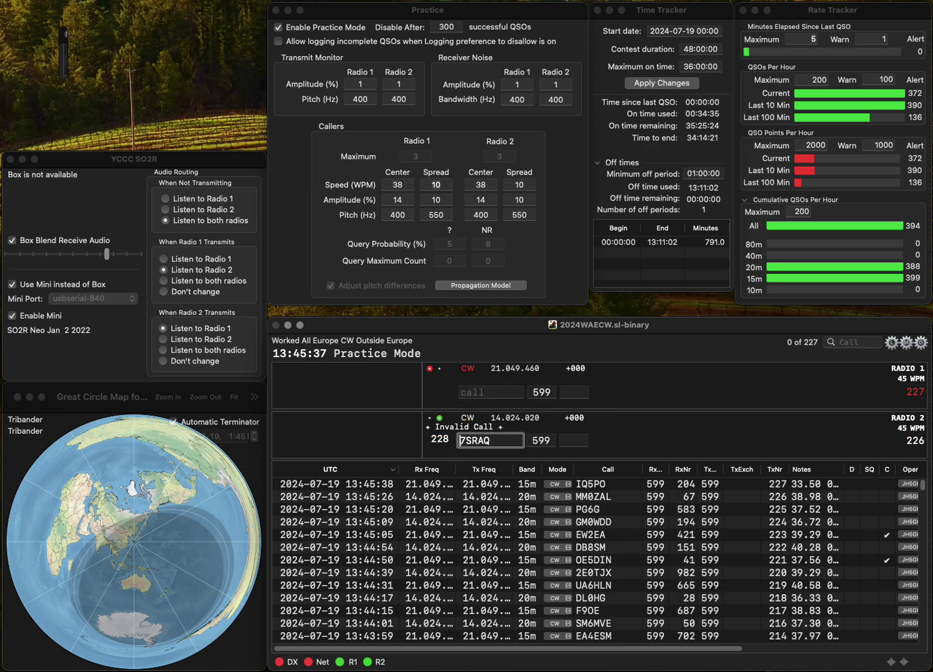
pyautogui.write('IZ5')
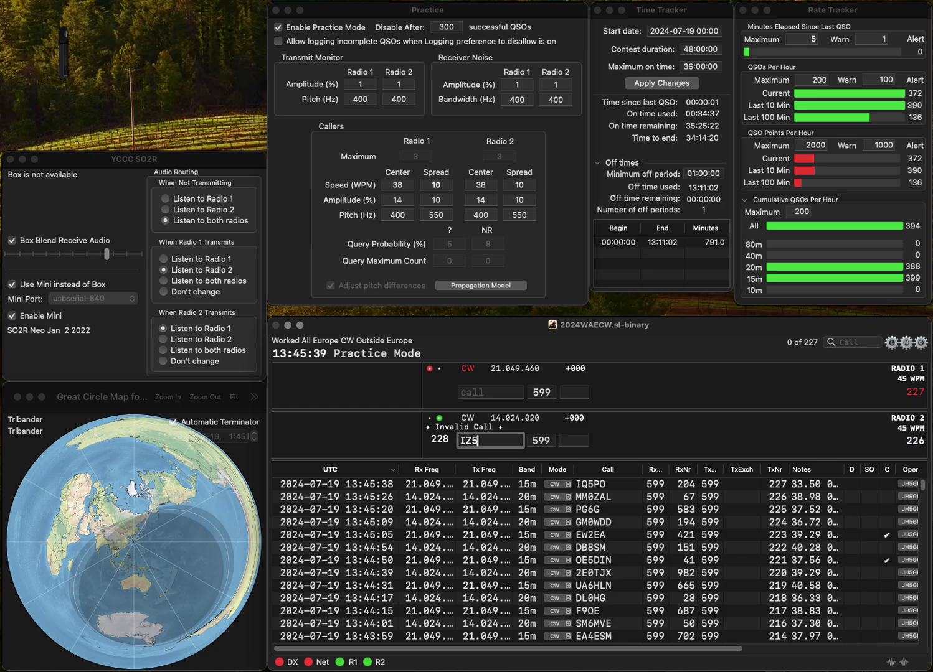
pyautogui.write('RAQ')
pyautogui.press('Return')
# Step: Correct the caller's call on Radio 1 to M0CTP and answer that station
pyautogui.write('SP')
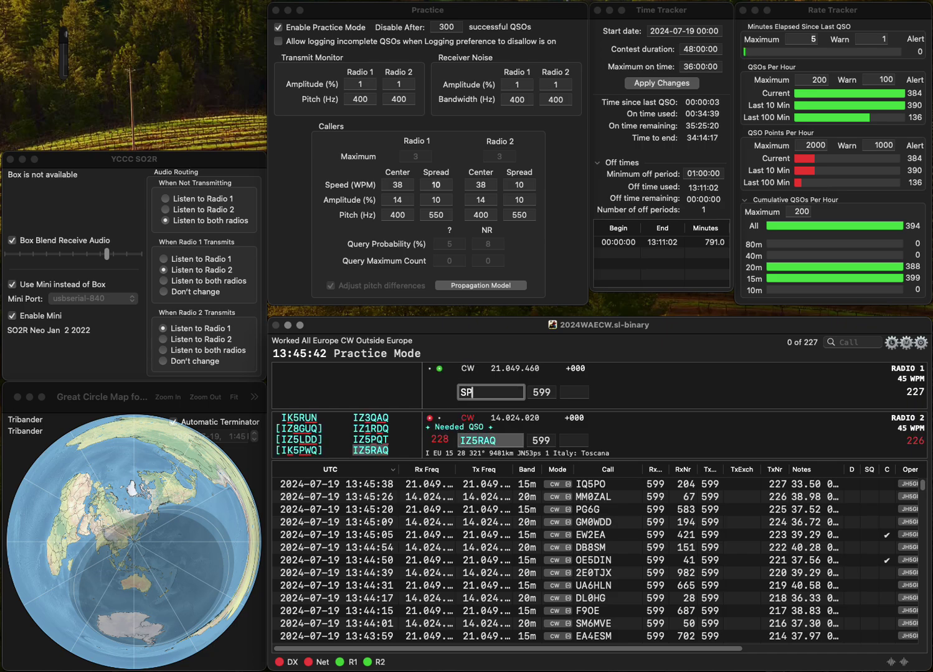
pyautogui.write('CTP')
pyautogui.hotkey('ctrl', 'a')
pyautogui.press('Delete')
pyautogui.press('Delete')
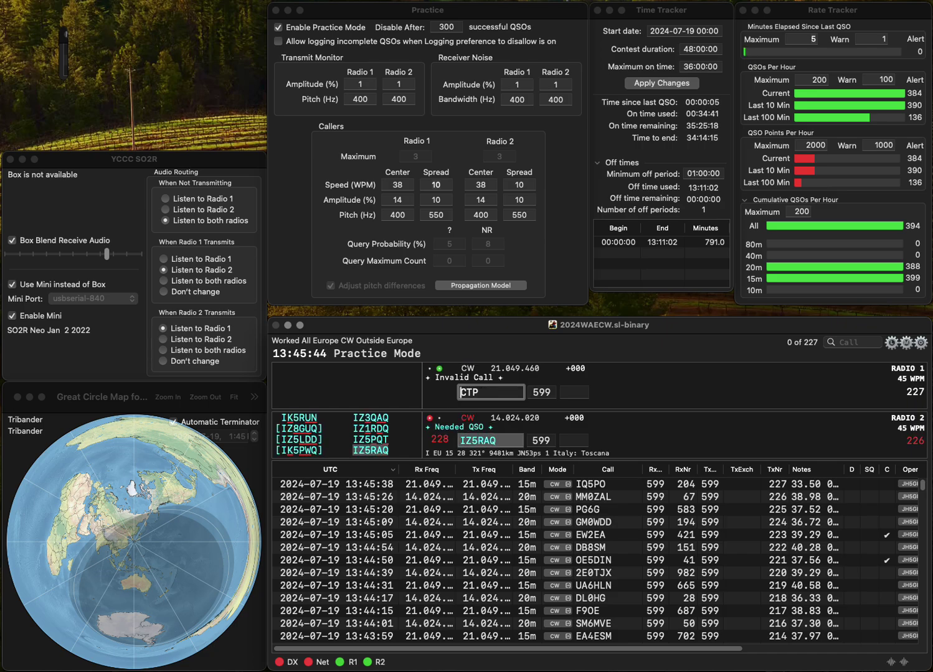
pyautogui.write('M0')
pyautogui.press('Return')
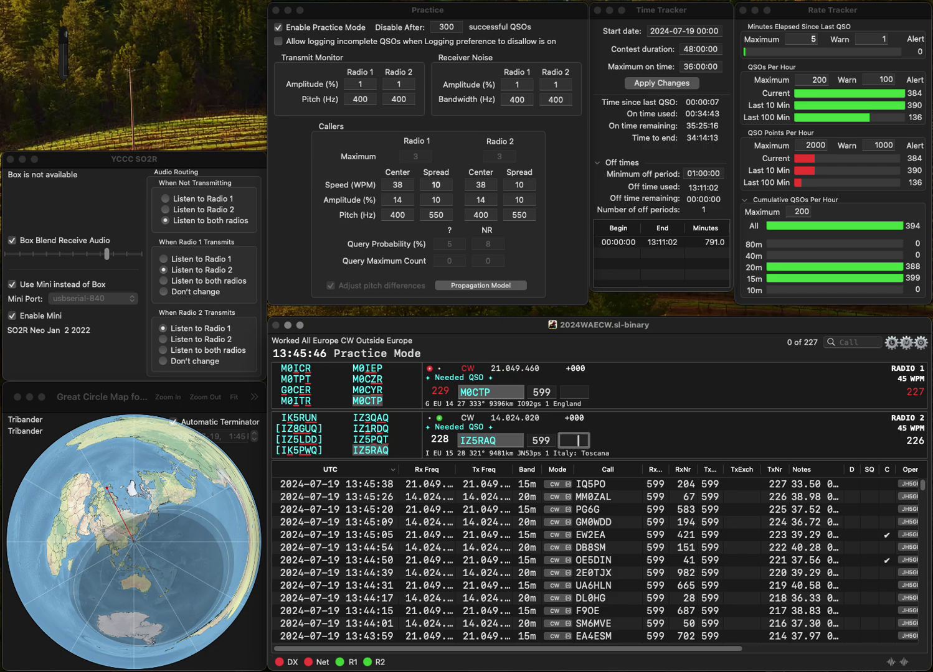
pyautogui.write('686')
pyautogui.press('Return')
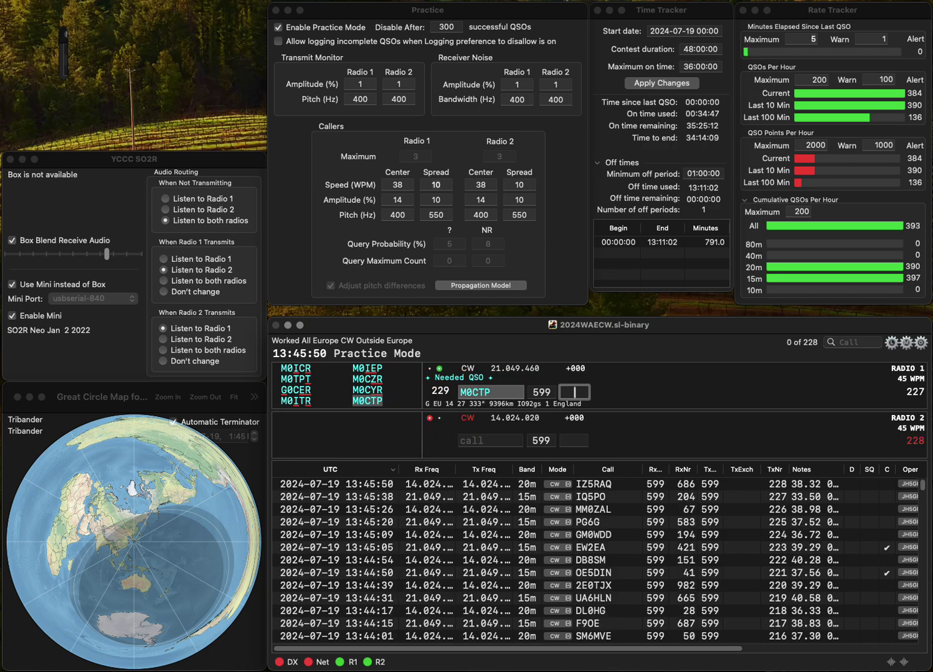
pyautogui.write('7')
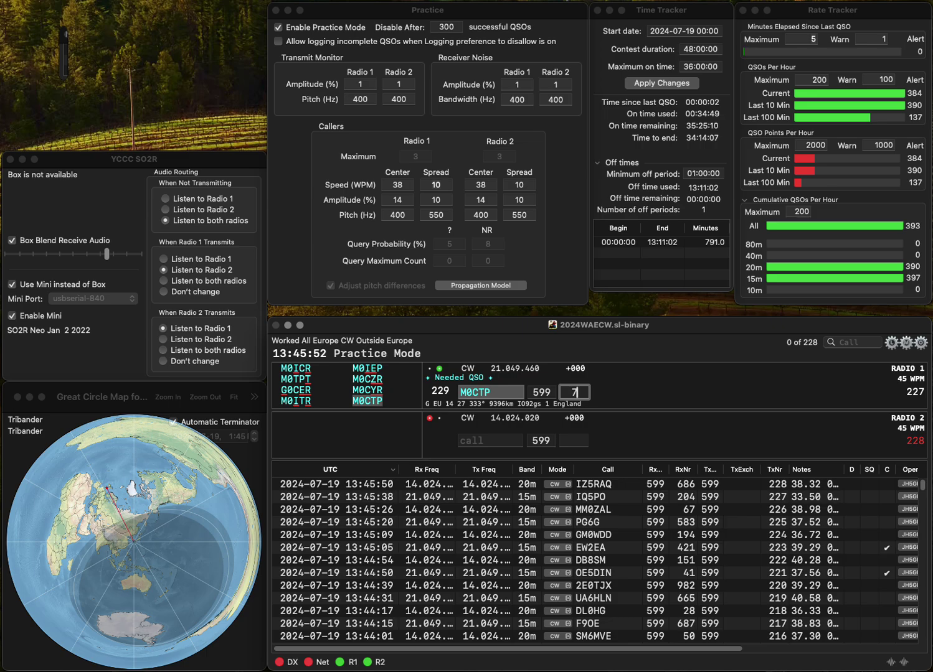
pyautogui.write('48')
pyautogui.press('Return')
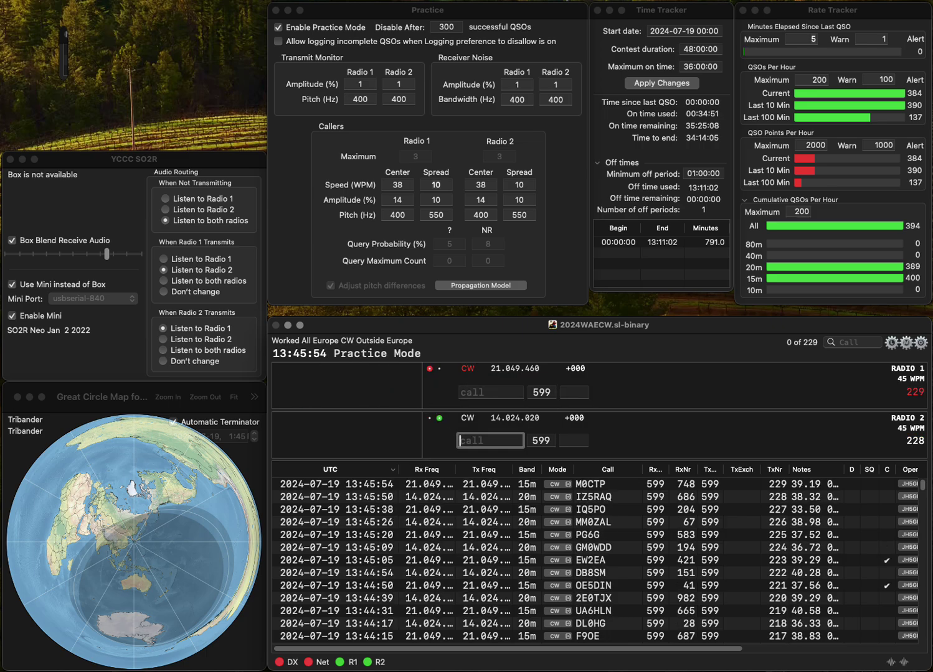
# Step: Answer SP4GDC on Radio 1 and the partial call ZSS on Radio 2, completing the latter to G3ZSS
pyautogui.write('ZSS')
pyautogui.press('Return')
pyautogui.write('SP4GDC')
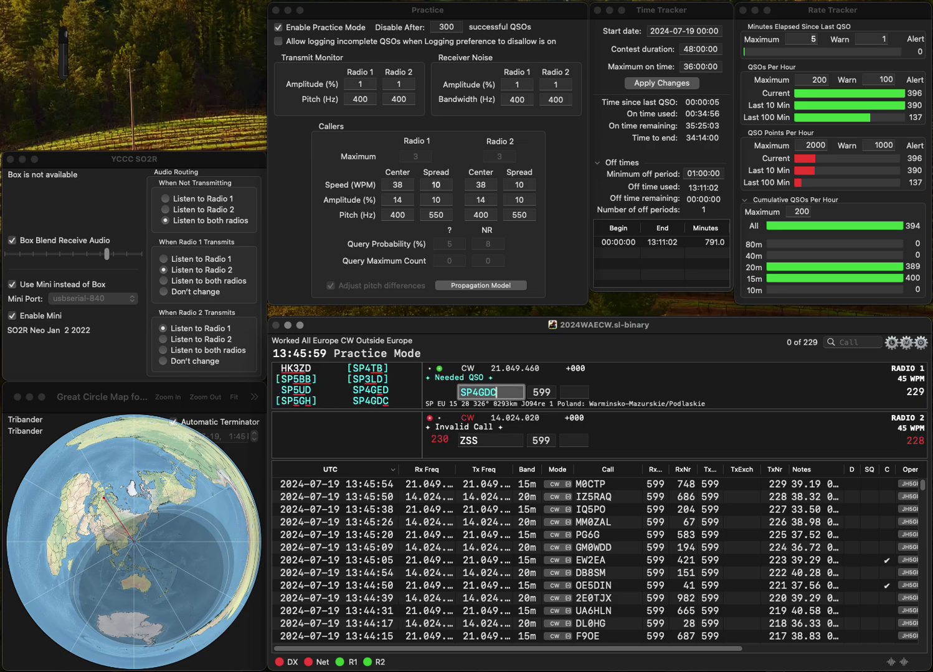
pyautogui.press('Return')
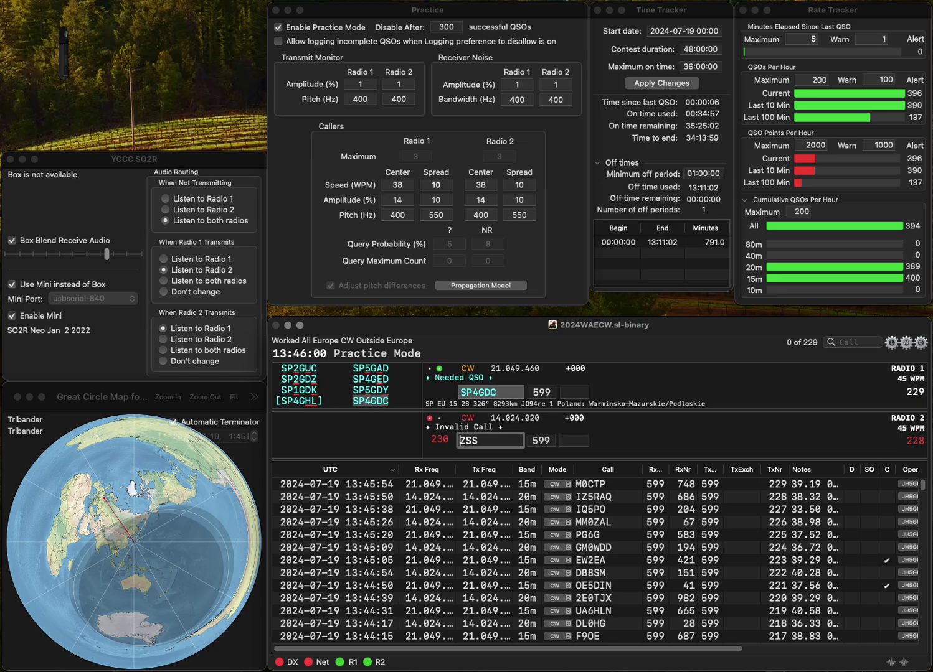
pyautogui.write('G3')
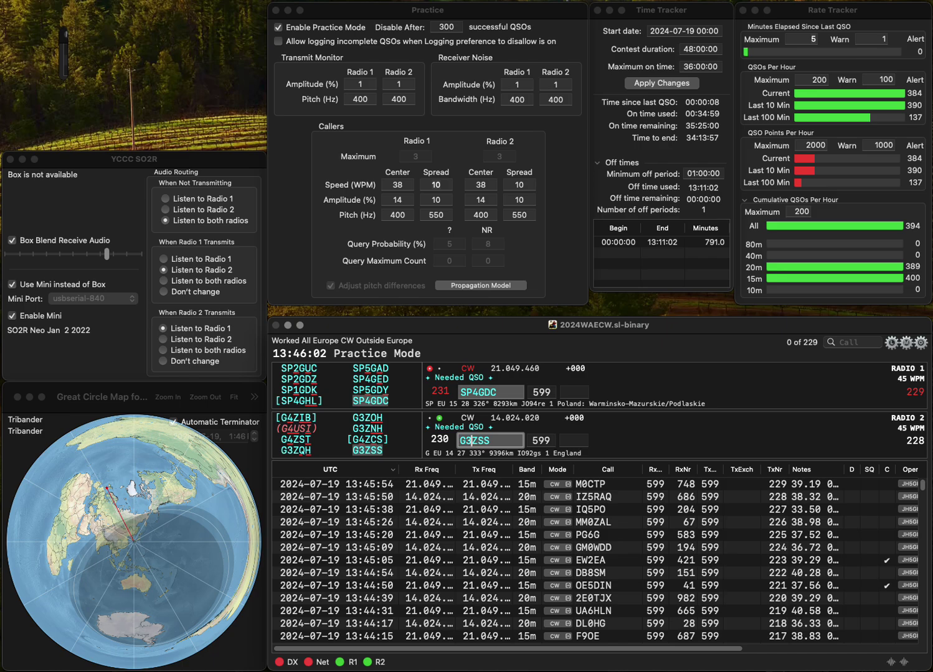
pyautogui.press('Return')
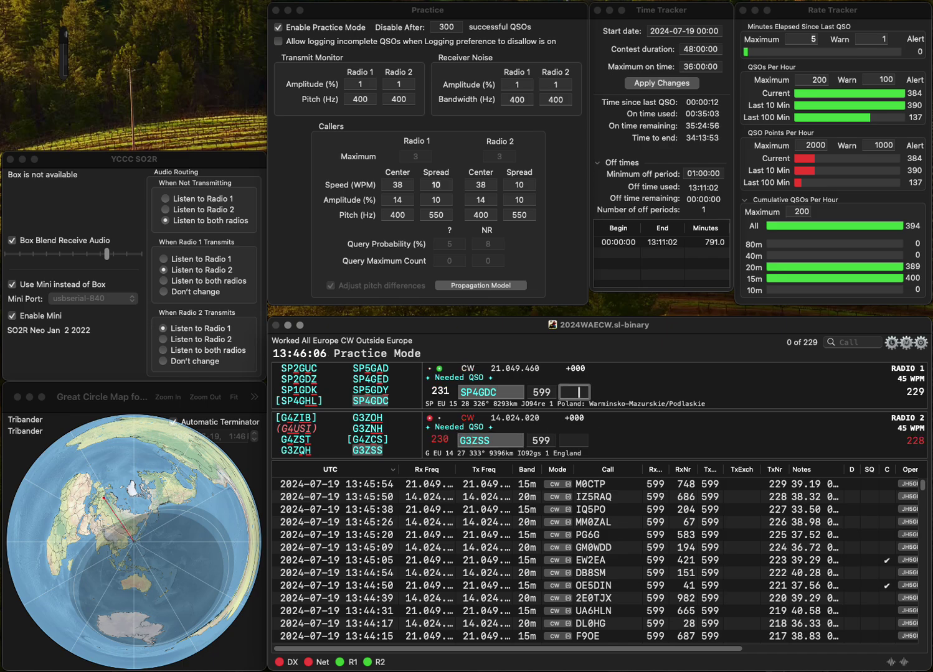
pyautogui.write('748')
pyautogui.press('Return')
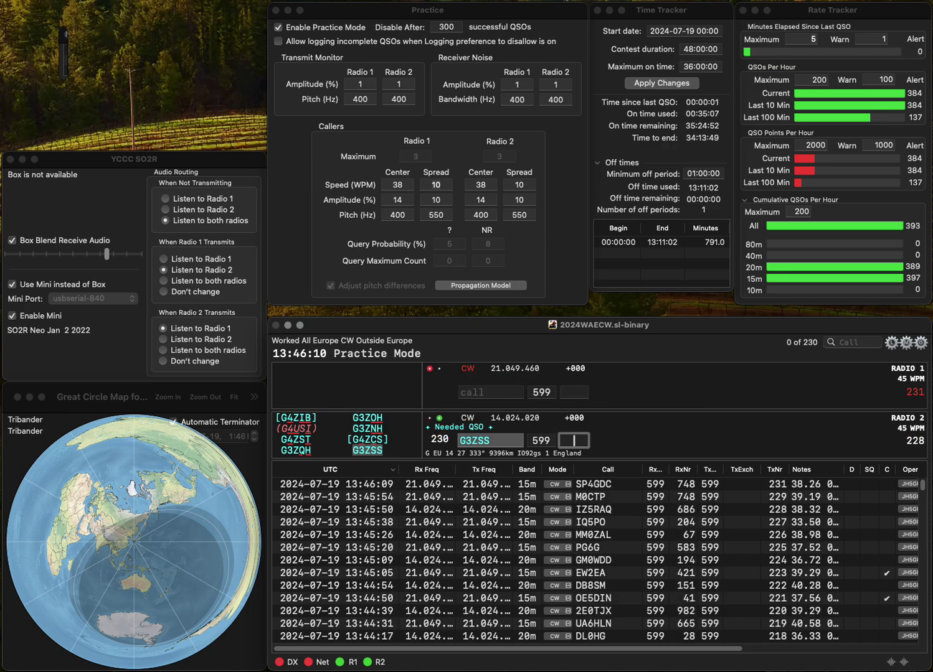
pyautogui.write('8')
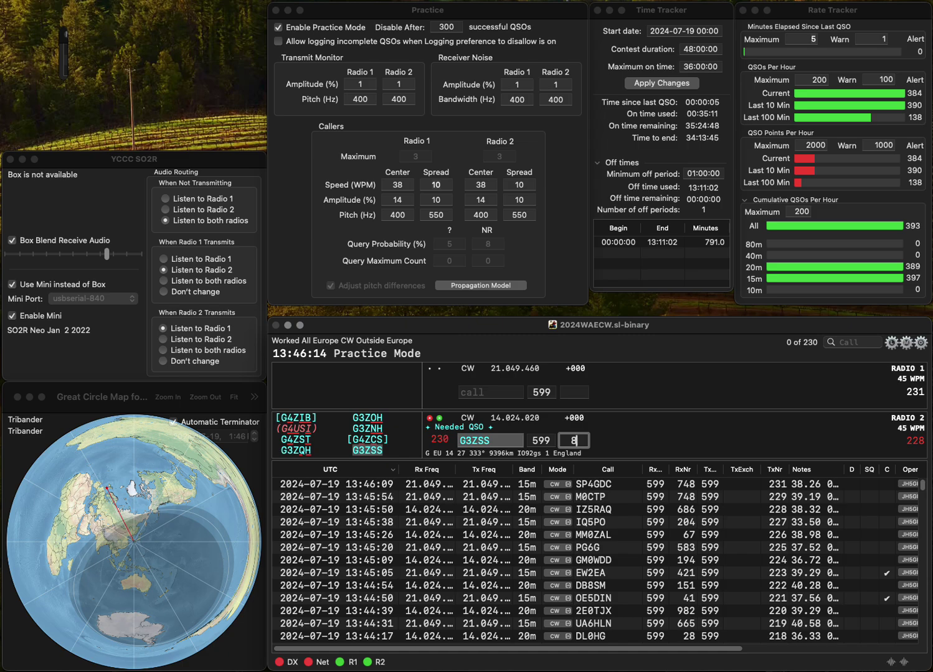
pyautogui.write('09')
pyautogui.press('Return')
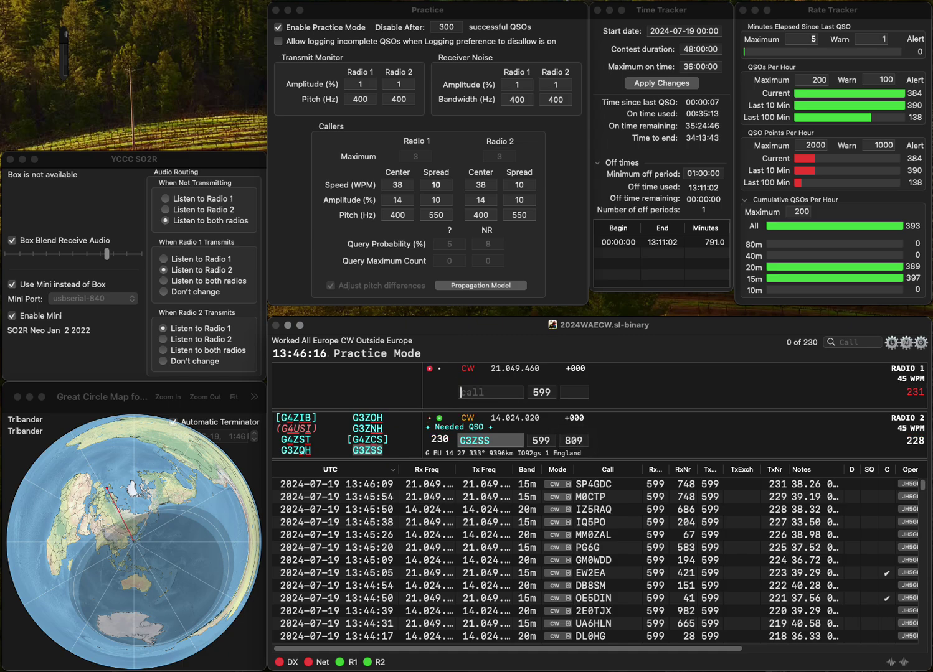
pyautogui.write('SK0')
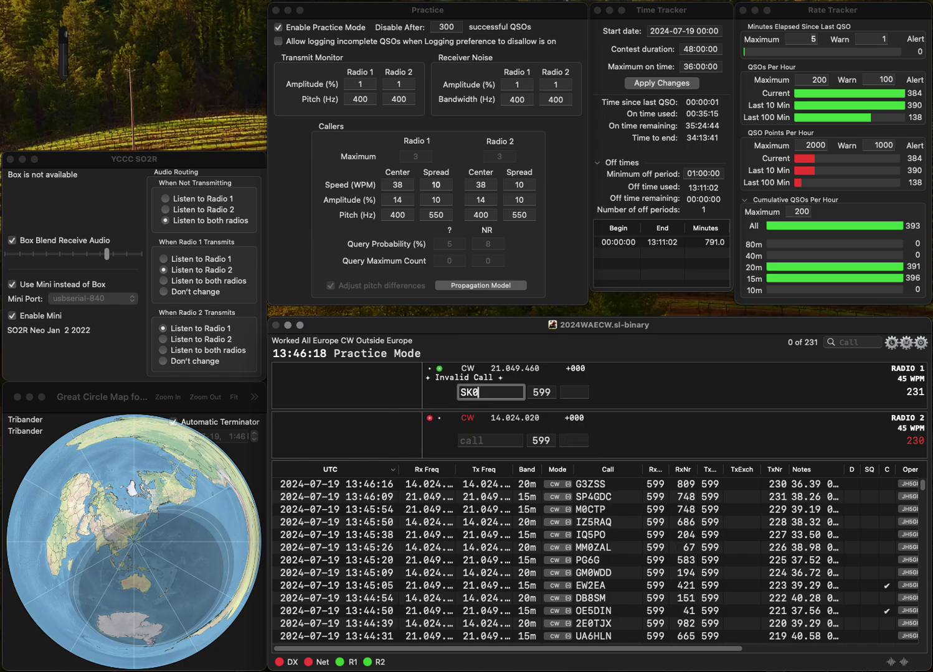
pyautogui.write('YGJIK0YGJ')
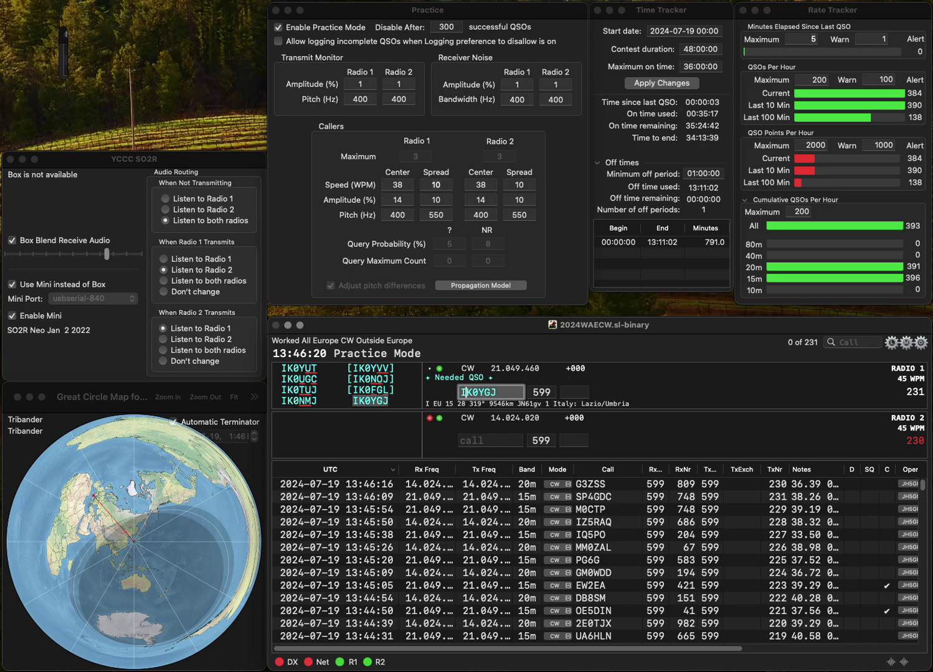
pyautogui.press('Return')
pyautogui.write('M')
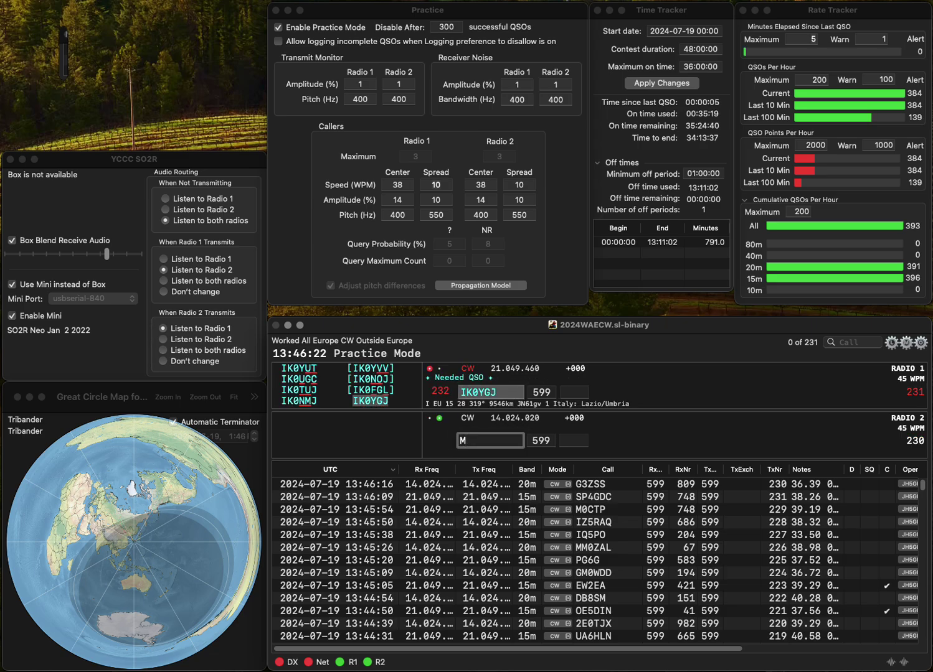
pyautogui.write('JC')
pyautogui.press('Return')
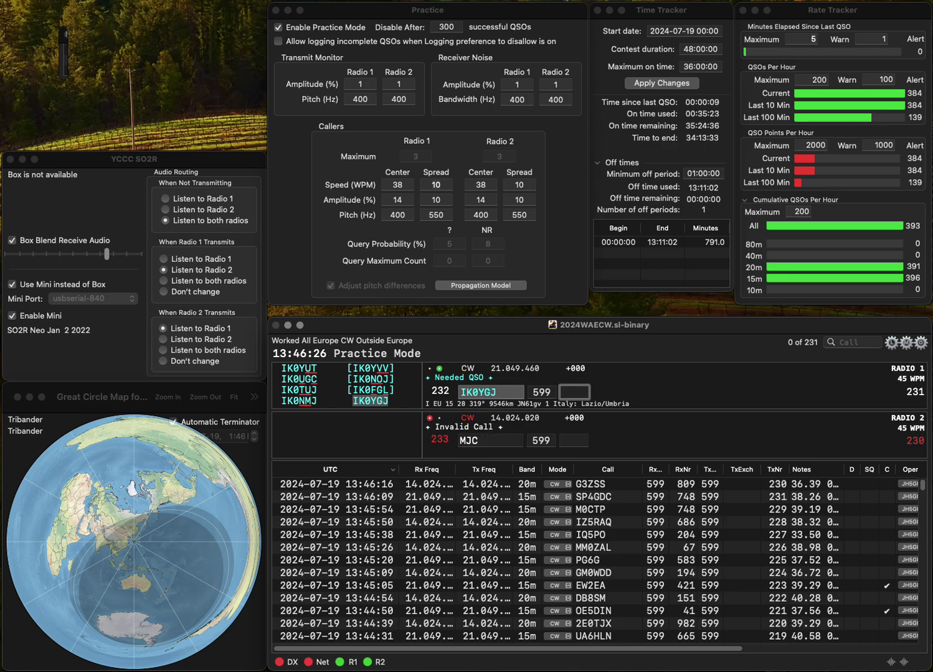
pyautogui.write('568')
pyautogui.press('Return')
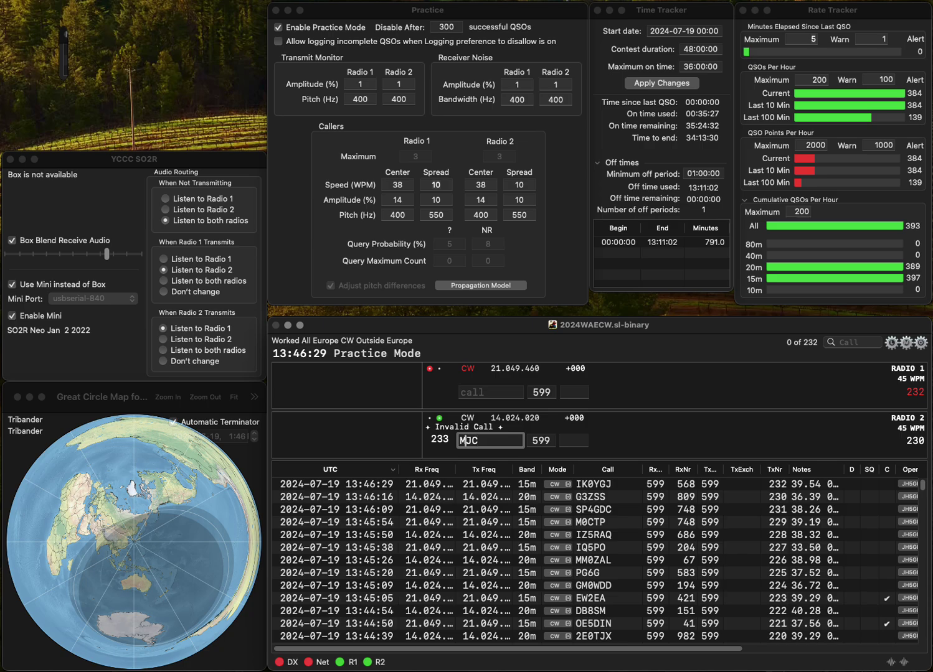
pyautogui.write('5R')
pyautogui.press('Return')
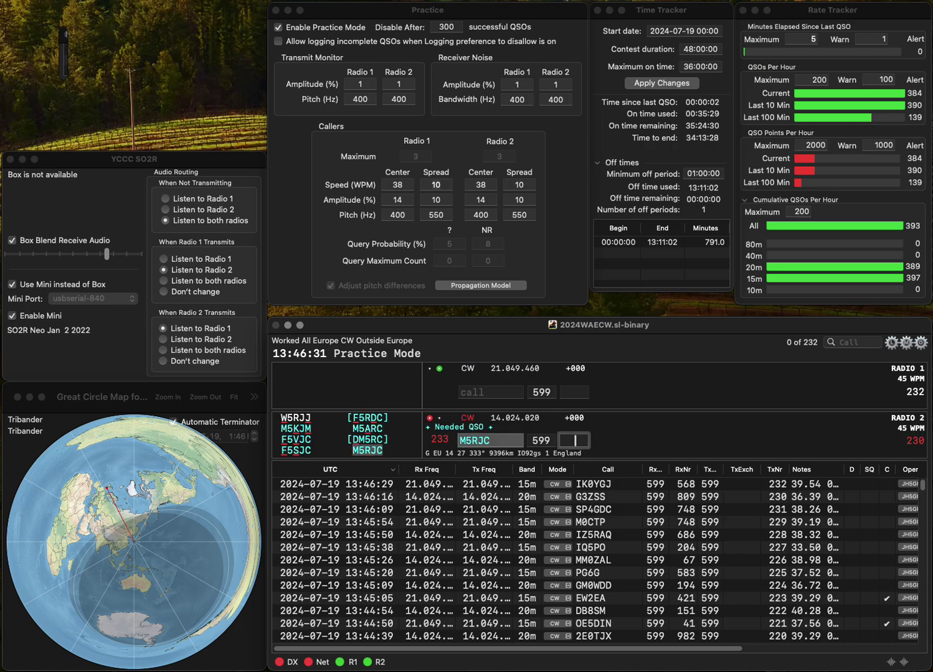
# Step: Answer the caller DL0CK/P on Radio 1
pyautogui.write('DL0')
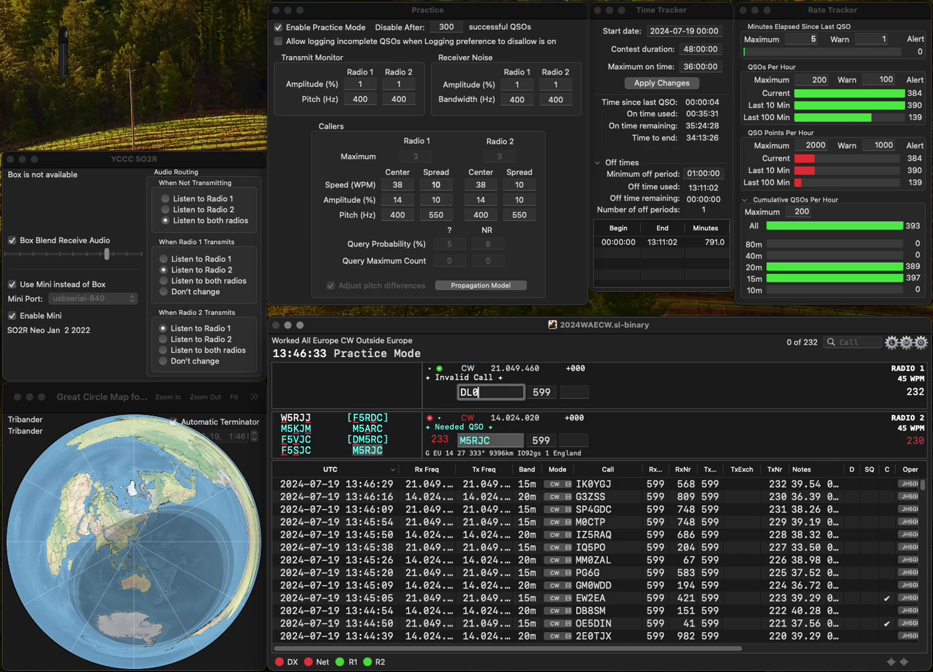
pyautogui.write('CK/P')
pyautogui.press('Return')
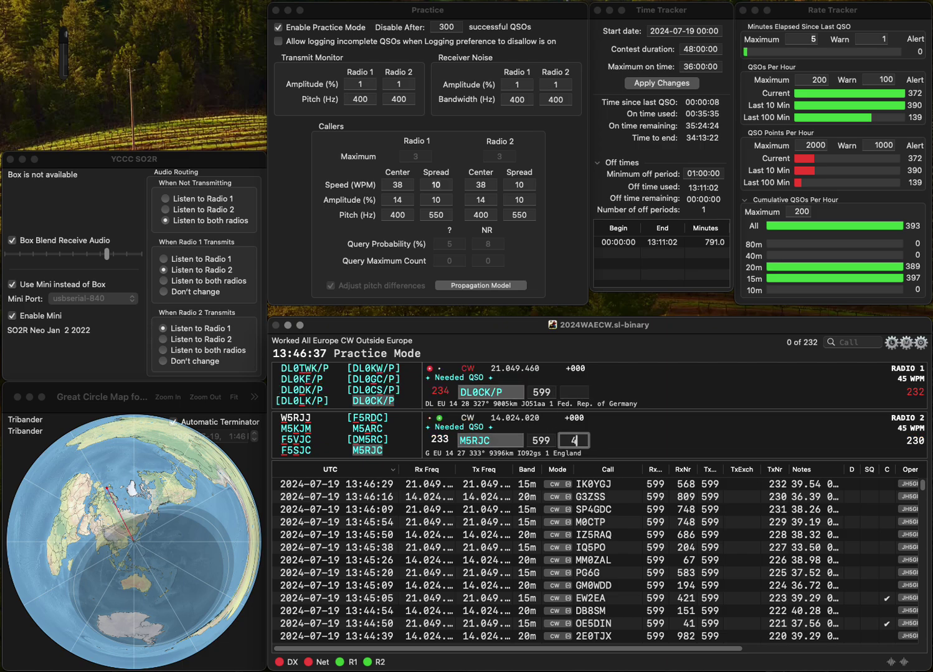
pyautogui.write('490')
pyautogui.press('Return')
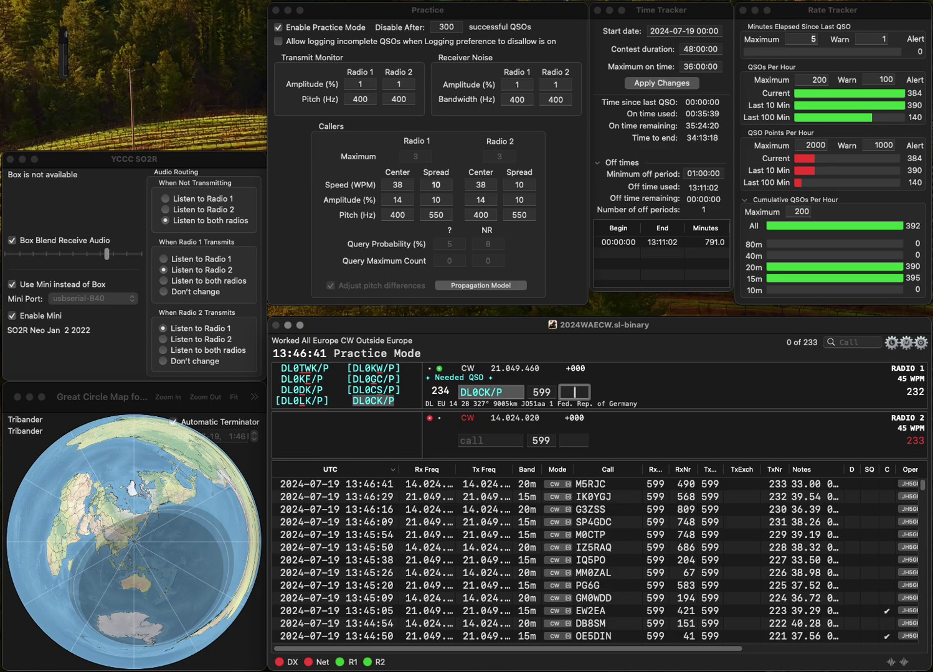
pyautogui.write('88')
pyautogui.press('Return')
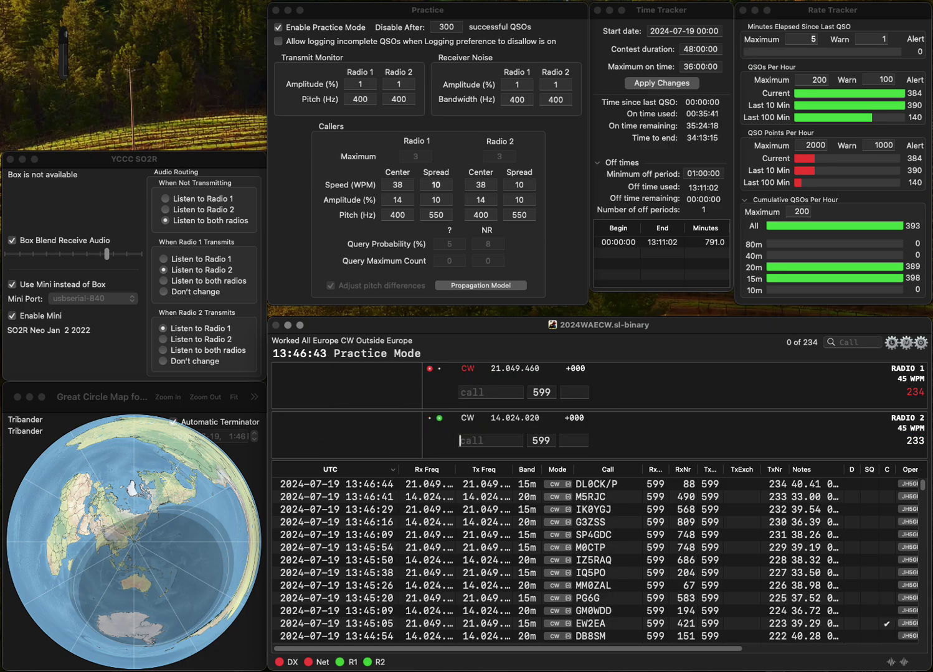
# Step: Answer HA8A on Radio 2 and EA3FUJ on Radio 1
pyautogui.write('HA8A')
pyautogui.press('Return')
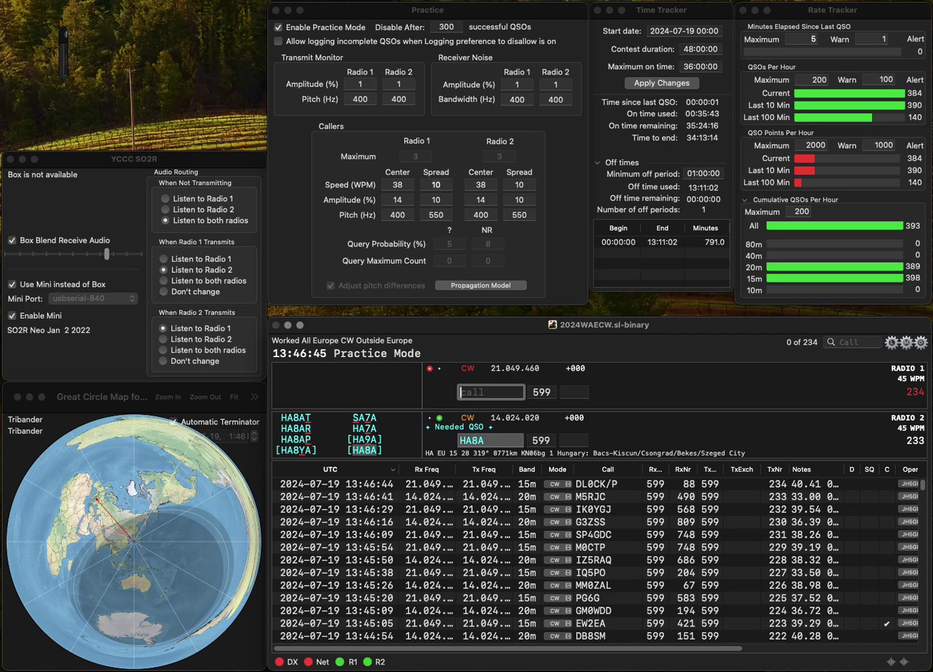
pyautogui.write('EA3F')
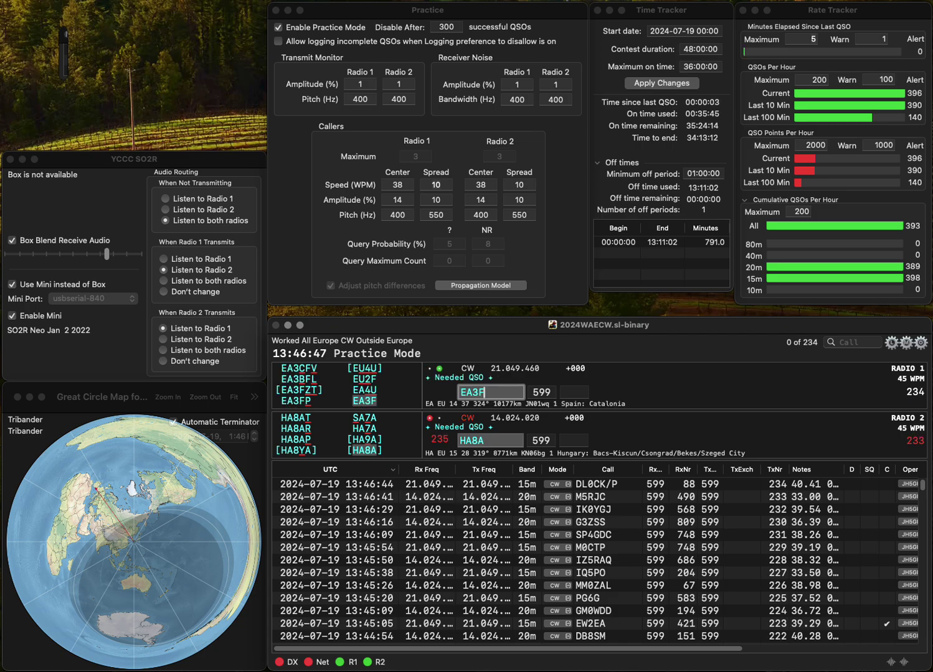
pyautogui.write('UJ')
pyautogui.press('Return')
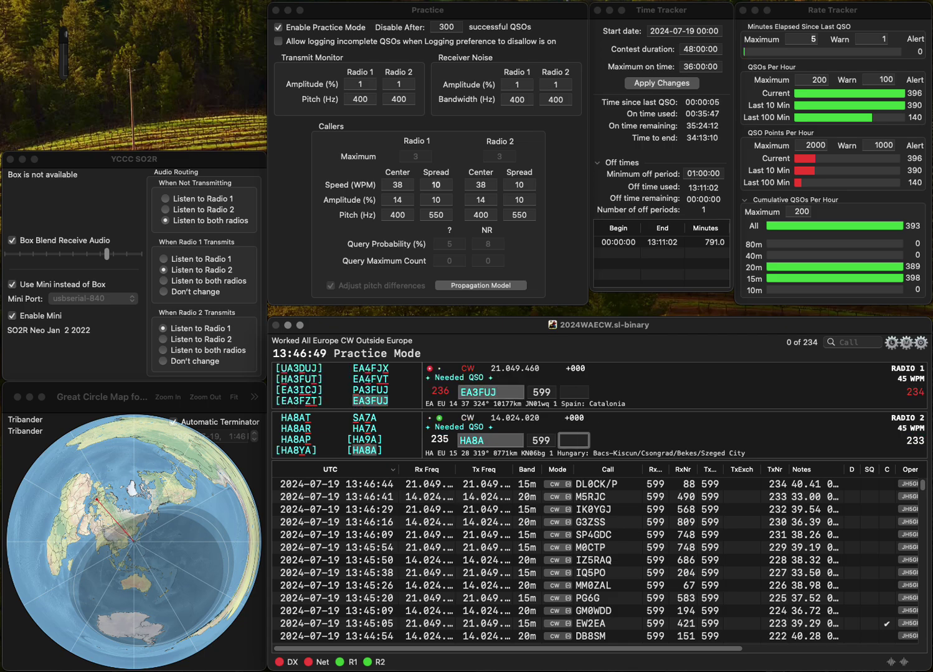
# Step: Log HA8A on Radio 2 with received number 313 and EA3FUJ on Radio 1 with 746
pyautogui.write('3')
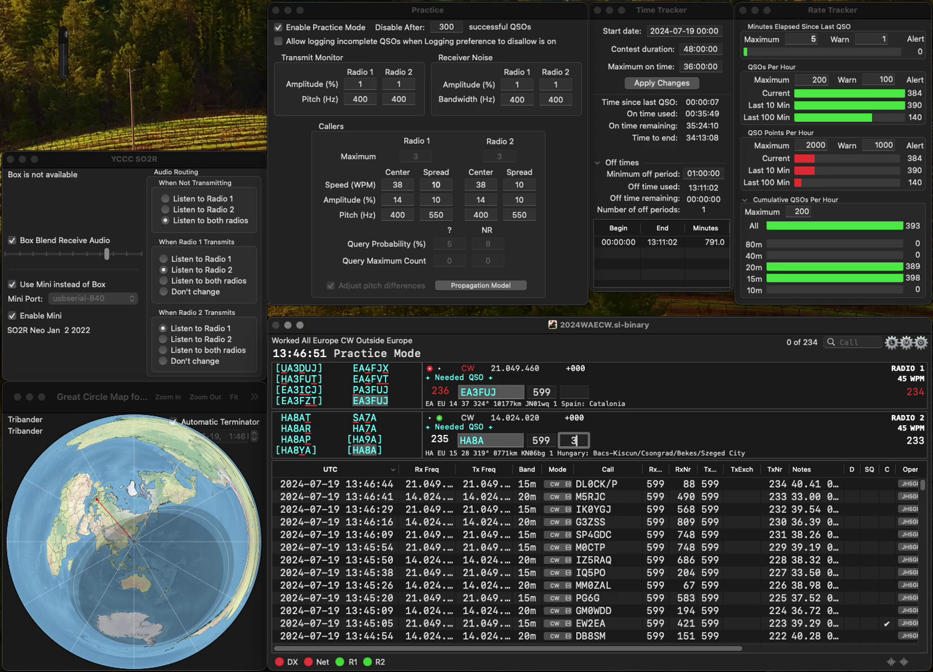
pyautogui.write('13')
pyautogui.press('Return')
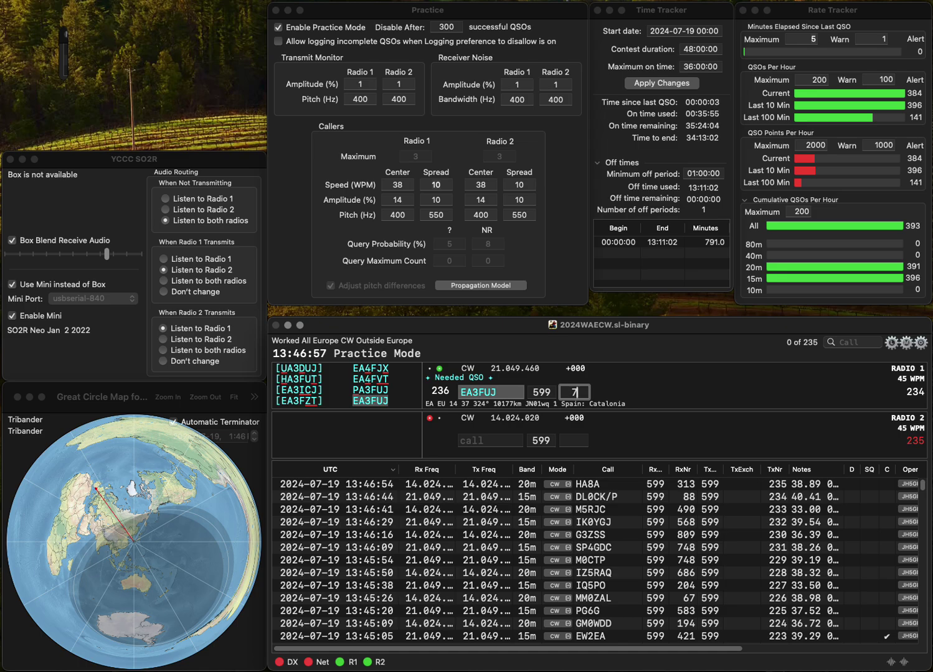
pyautogui.write('40')
pyautogui.press('Return')
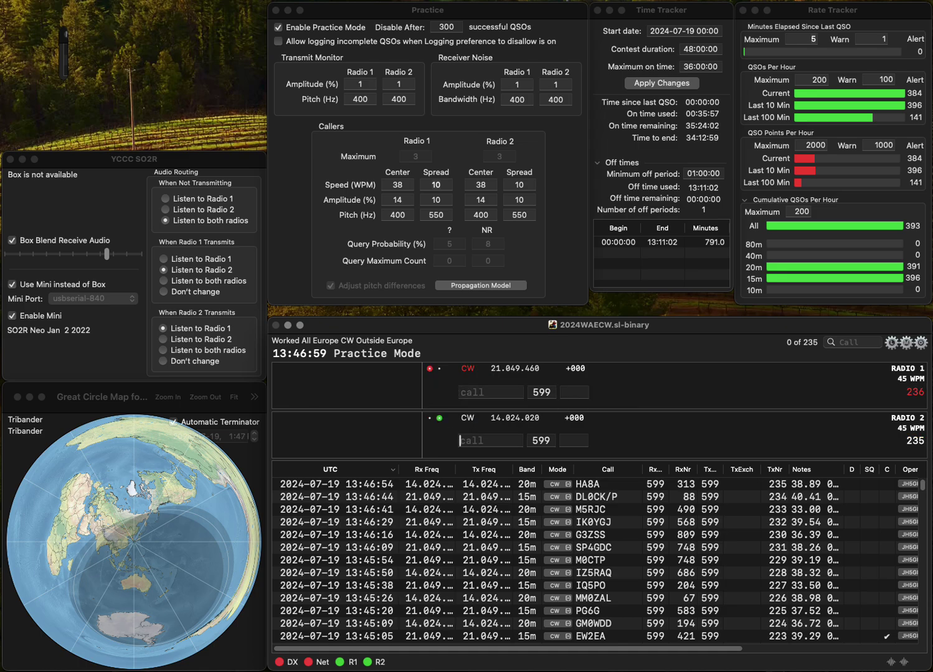
# Step: Answer OP5T on Radio 2 and DL6BW on Radio 1
pyautogui.write('OP5T')
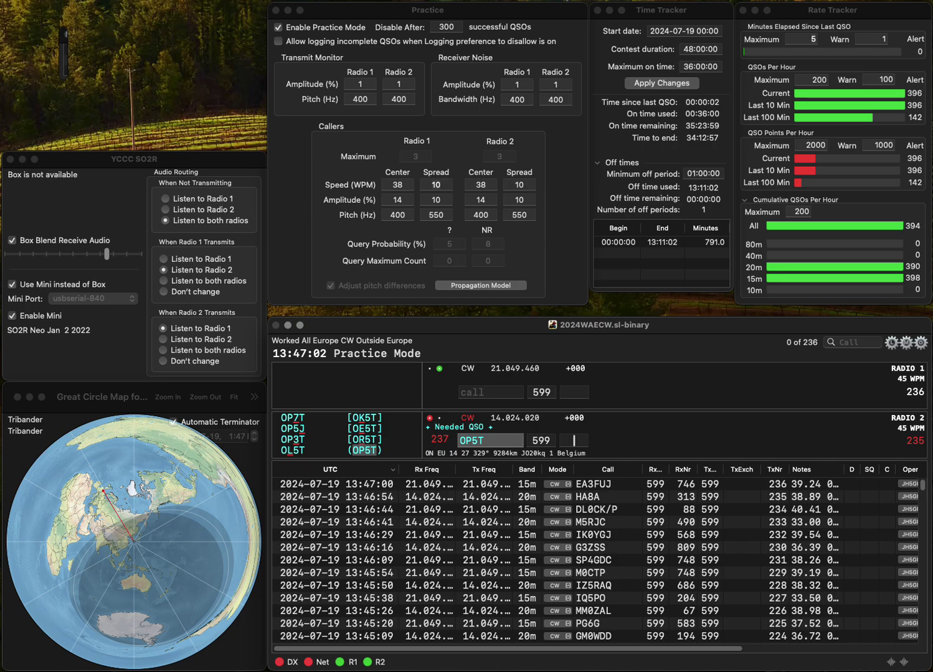
pyautogui.press('Return')
pyautogui.write('DL')
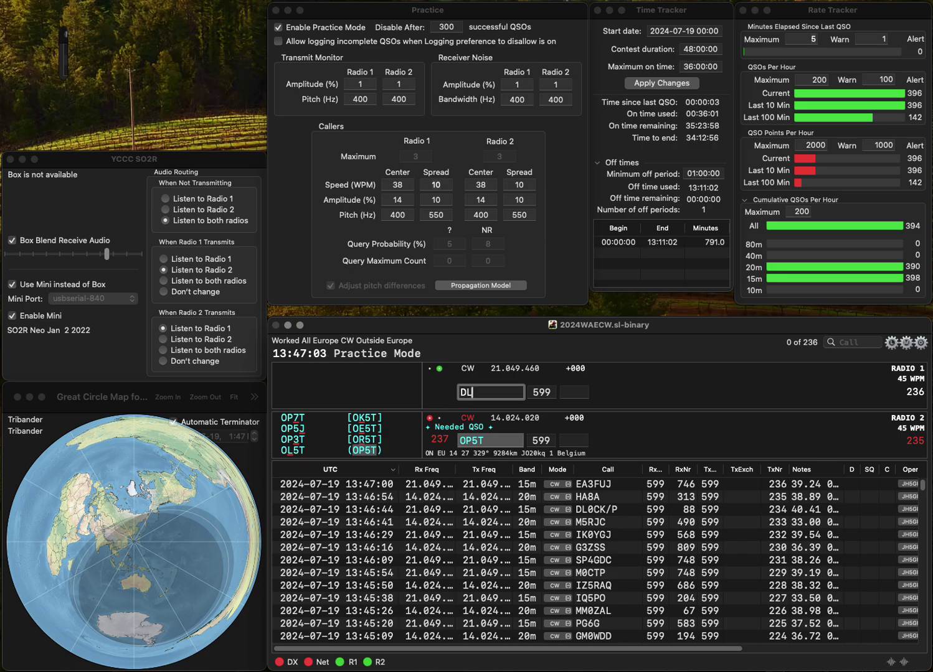
pyautogui.write('6BW')
pyautogui.press('Return')
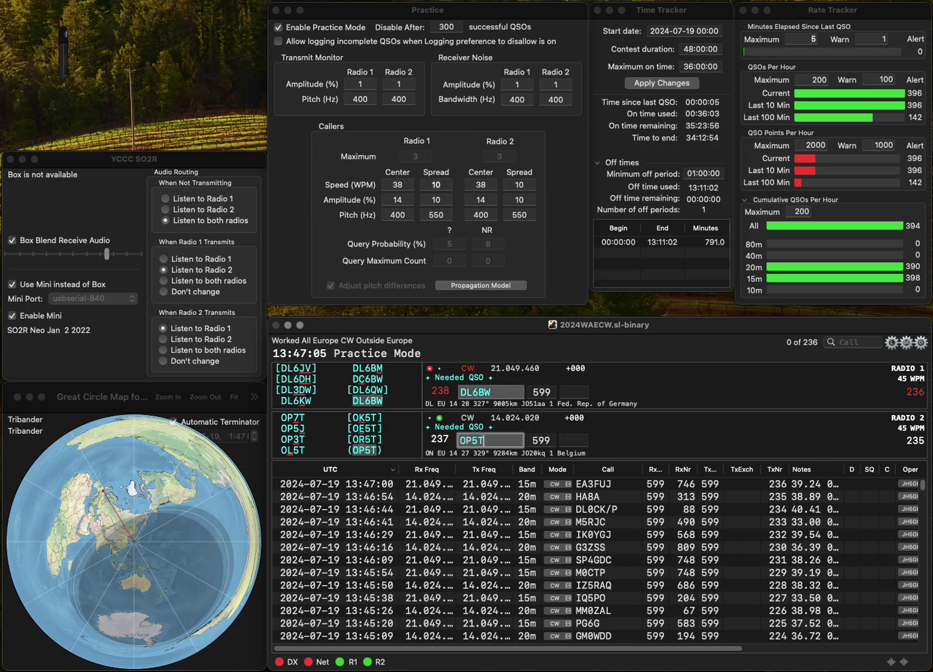
pyautogui.press('Tab')
pyautogui.write('6')
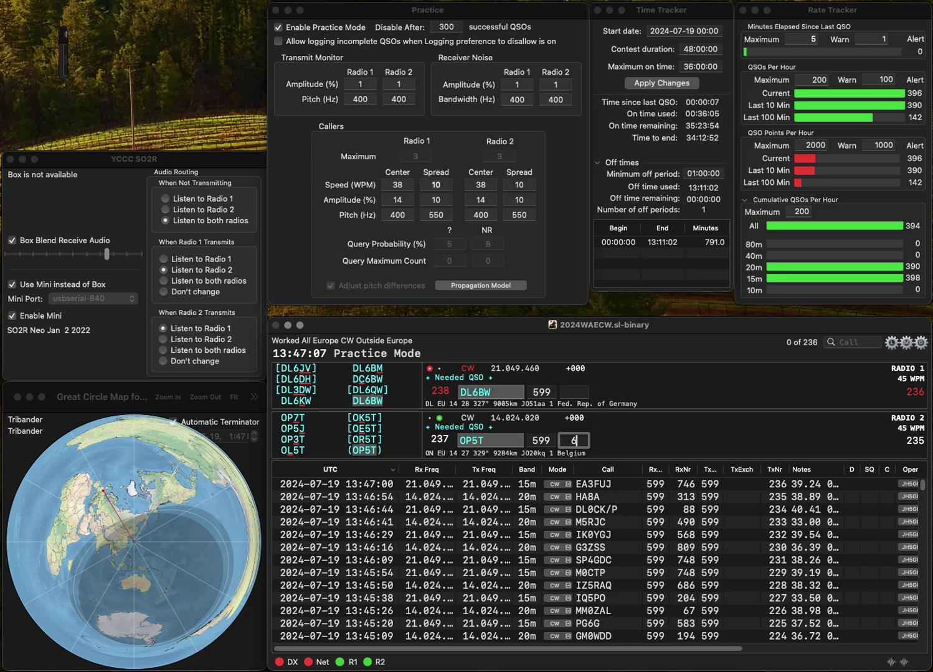
pyautogui.write('64')
pyautogui.press('Return')
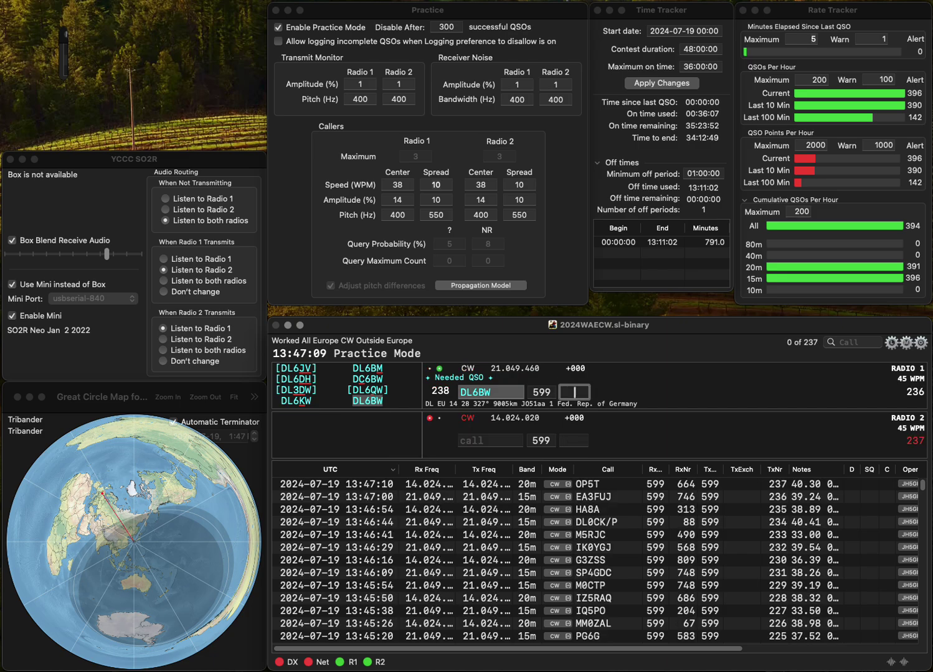
pyautogui.write('840')
pyautogui.press('Return')
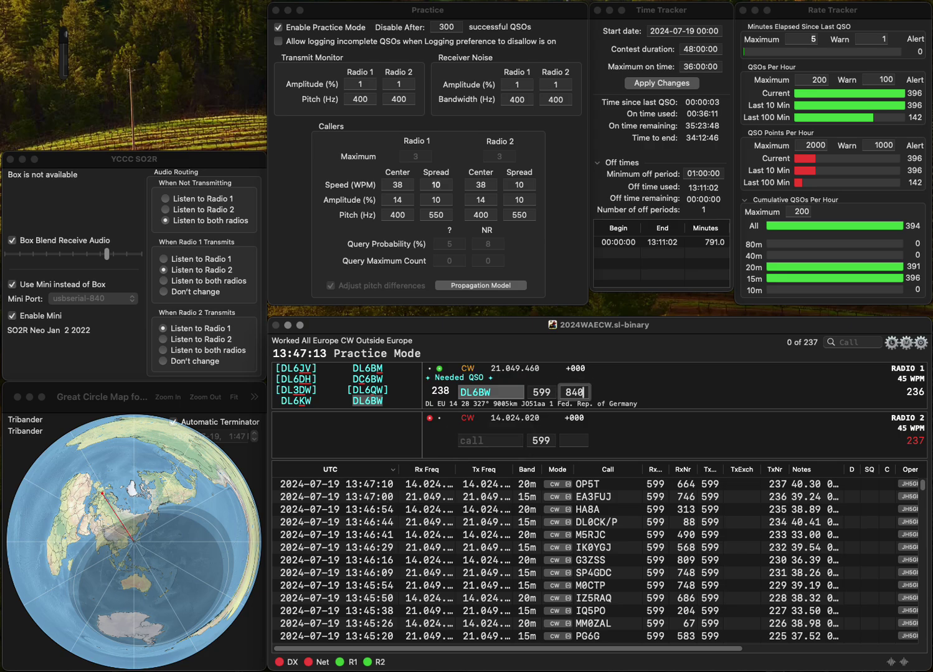
# Step: Answer HG5ED on Radio 2, correcting the call before sending, and HA2SG on Radio 1
pyautogui.write('HG56ED')
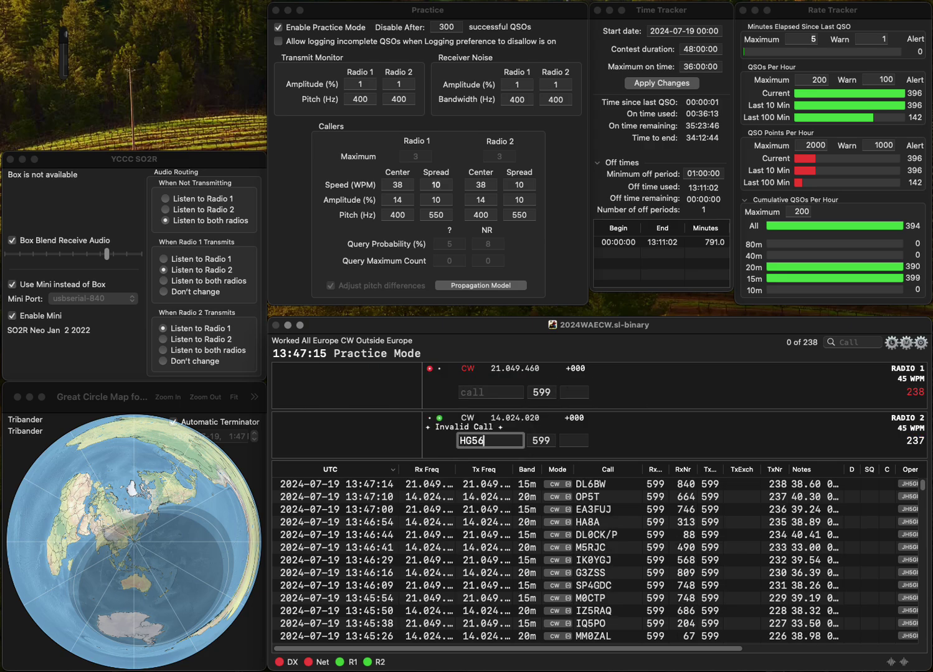
pyautogui.press('Left')
pyautogui.press('Left')
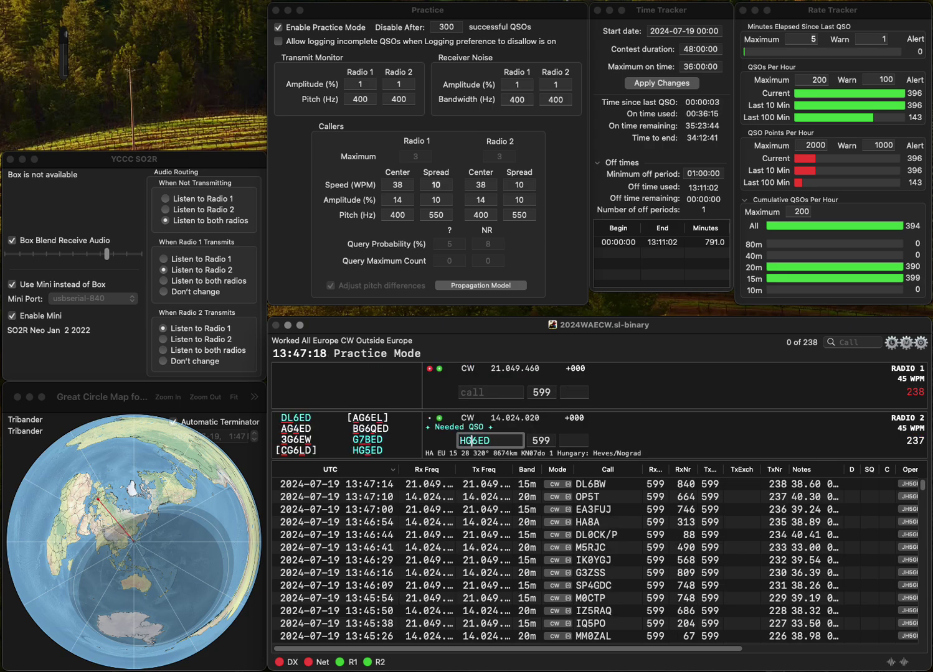
pyautogui.press('BackSpace')
pyautogui.press('Return')
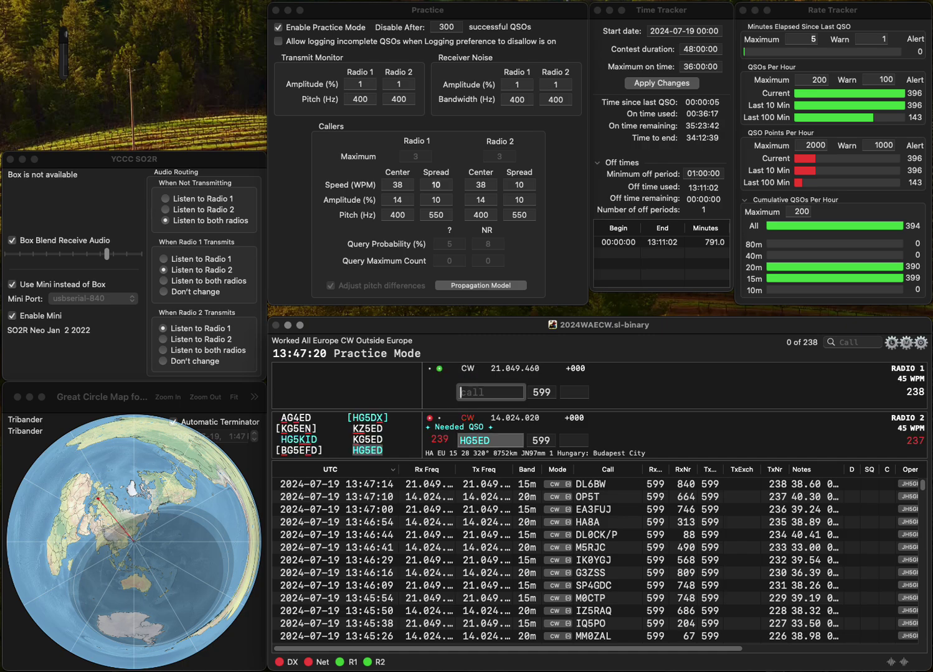
pyautogui.write('HA2SG')
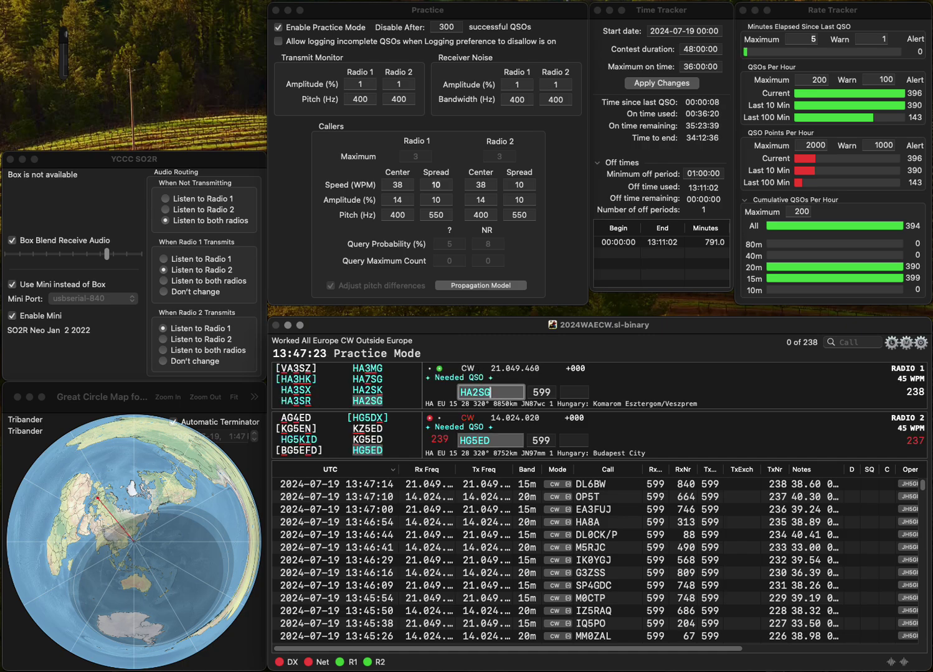
pyautogui.press('Return')
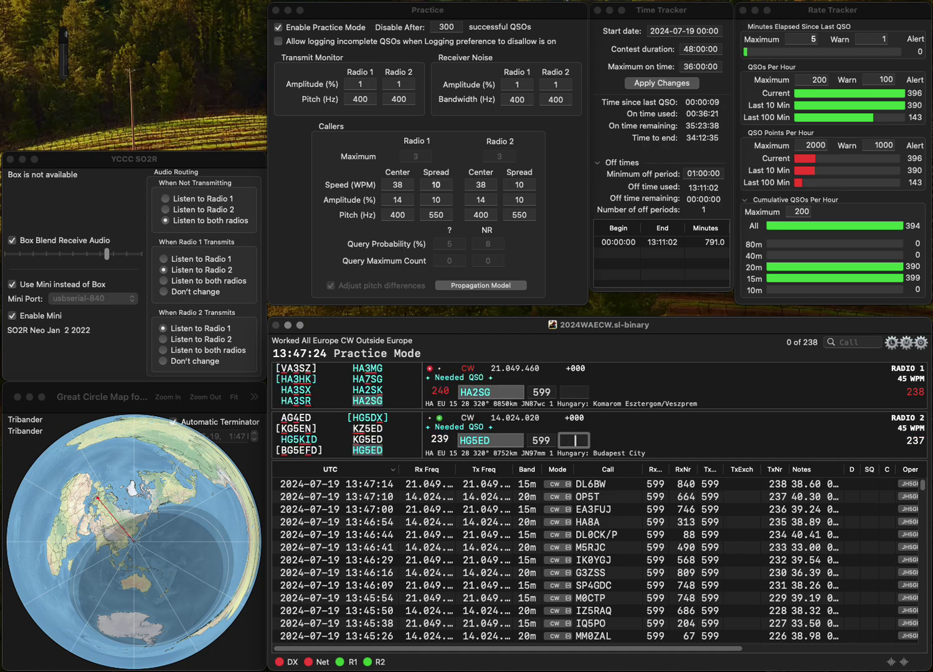
pyautogui.write('424')
pyautogui.press('Return')
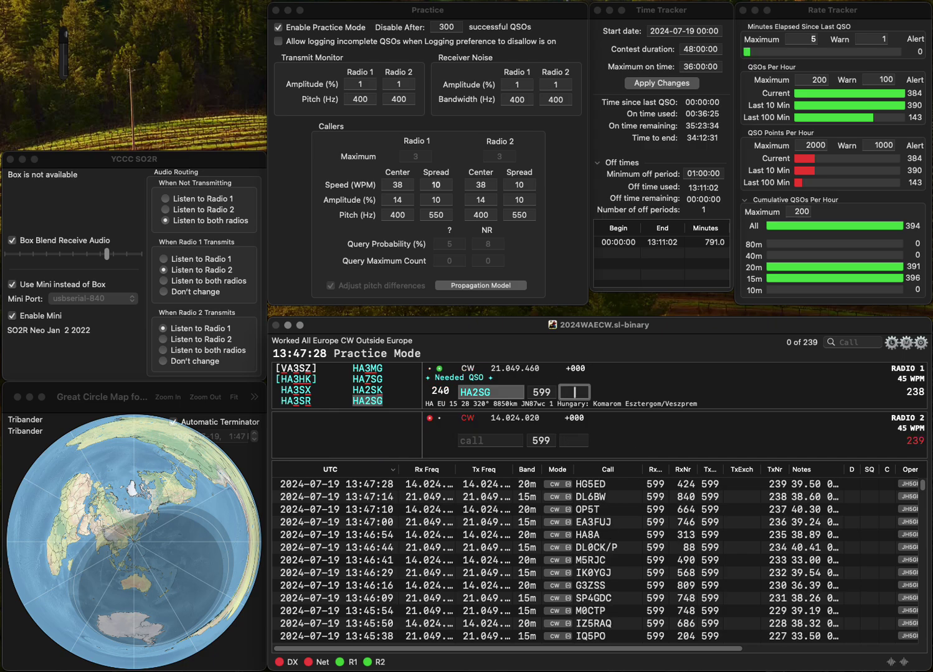
pyautogui.write('2')
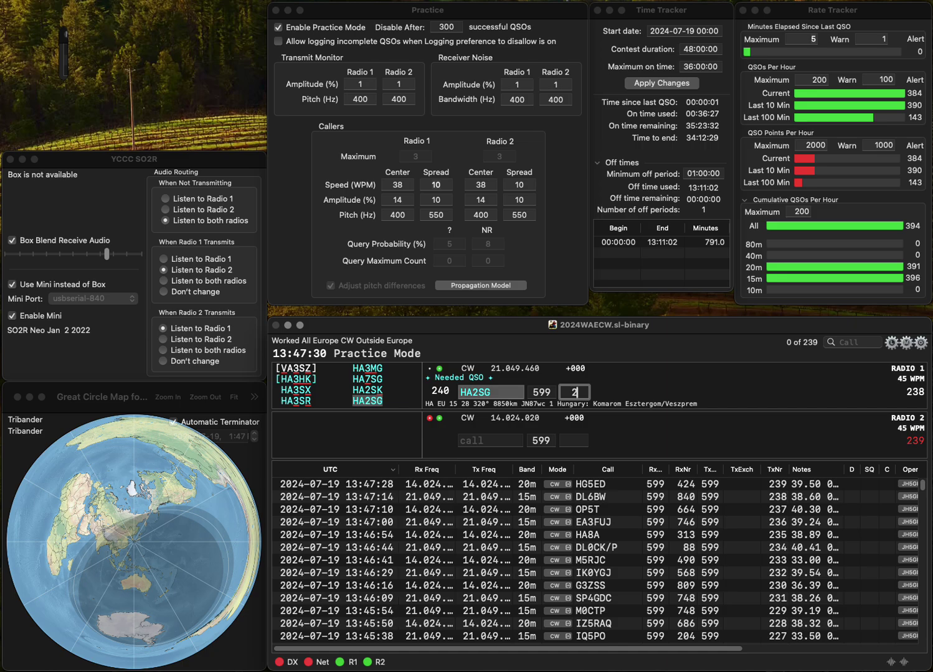
pyautogui.write('75')
pyautogui.press('Return')
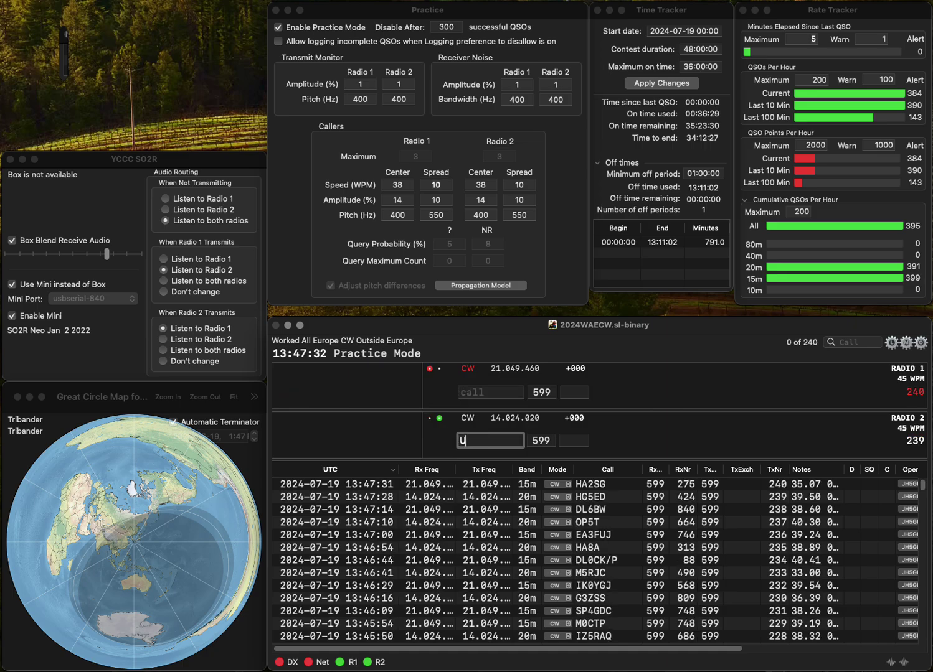
# Step: Answer G3SAD on Radio 2, inserting the missing digit in the call, and YO2AA on Radio 1
pyautogui.write('GSAD')
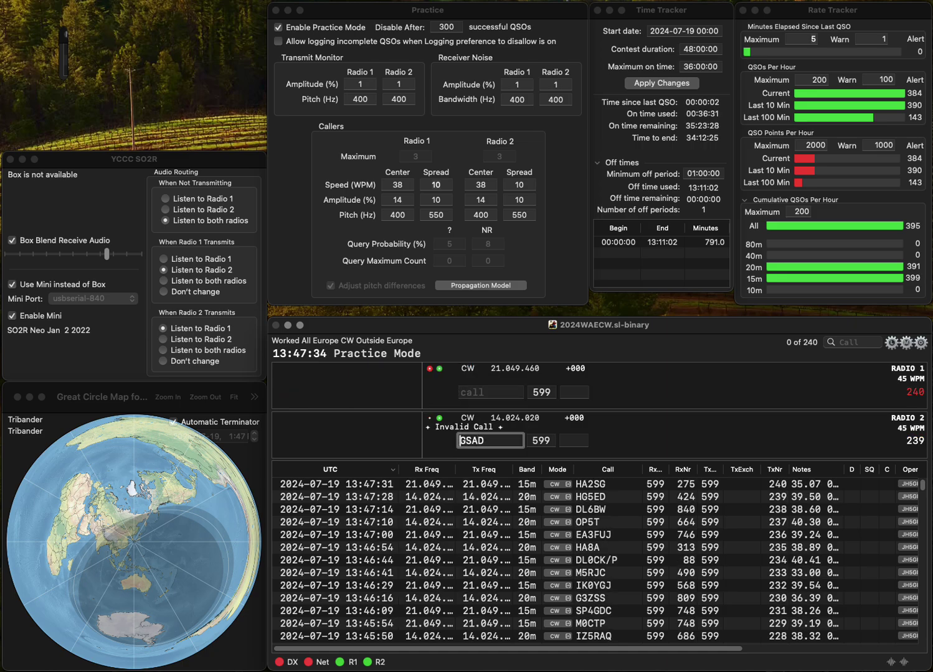
pyautogui.press('Right')
pyautogui.write('3')
pyautogui.press('Return')
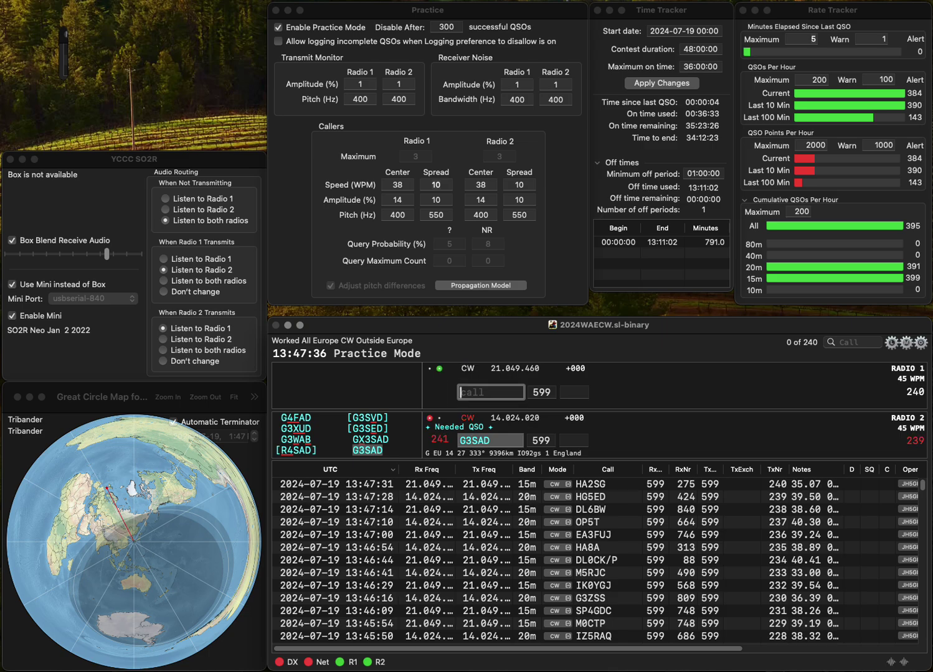
pyautogui.write('YO2AA')
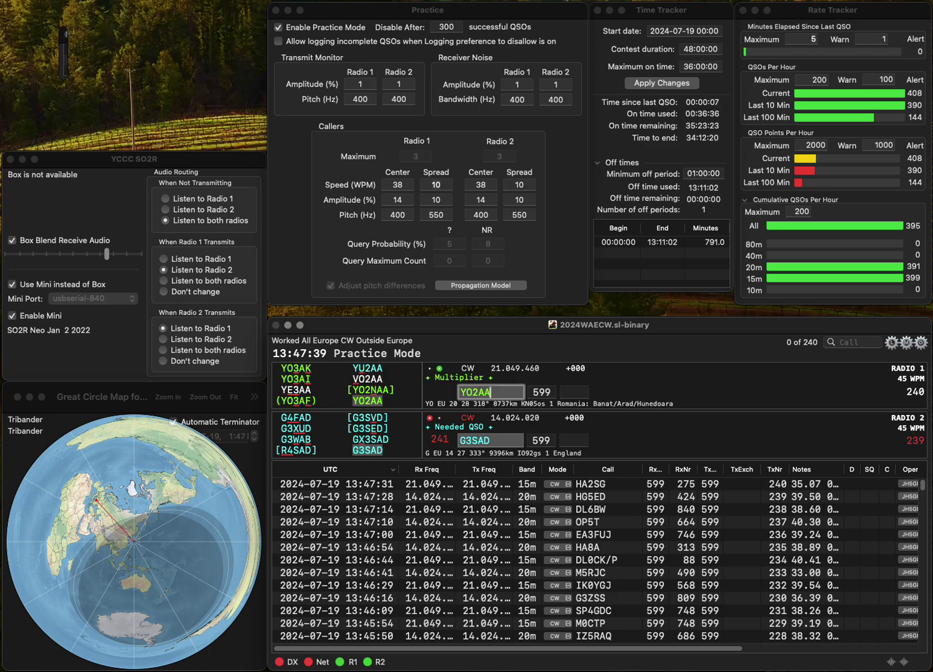
pyautogui.press('Return')
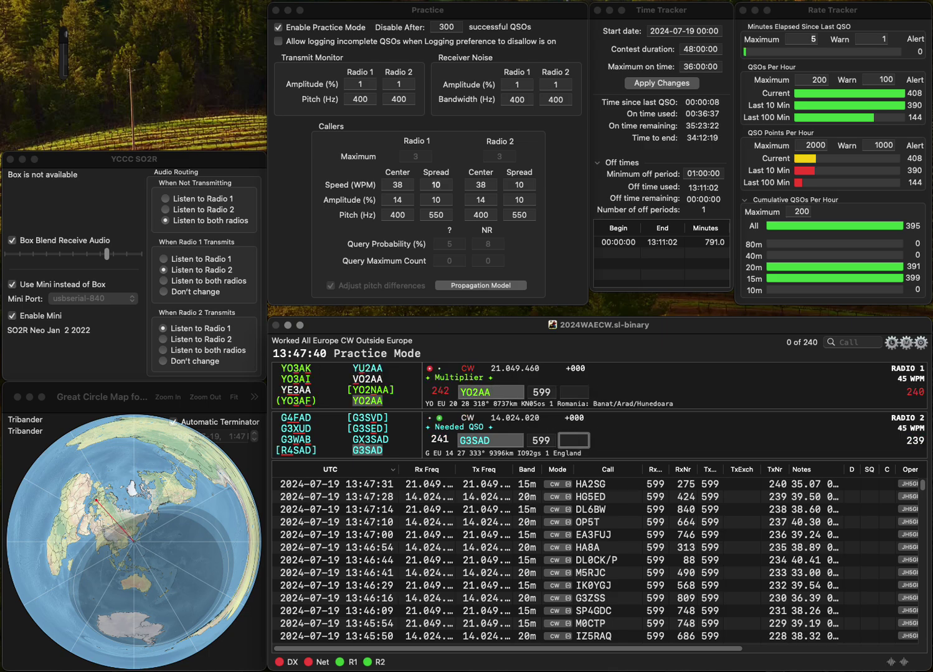
pyautogui.write('3')
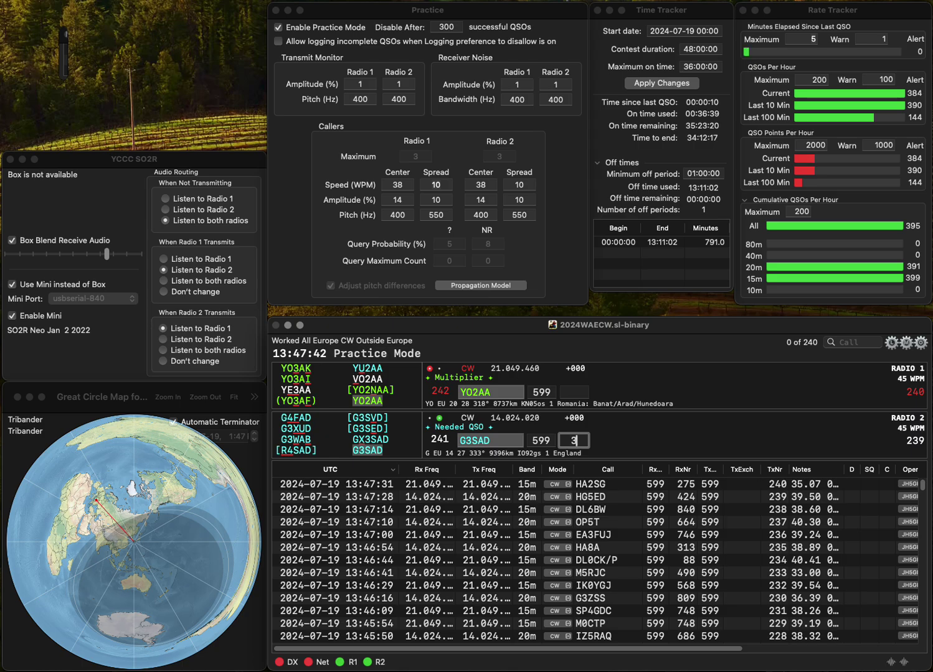
pyautogui.write('40')
pyautogui.press('Return')
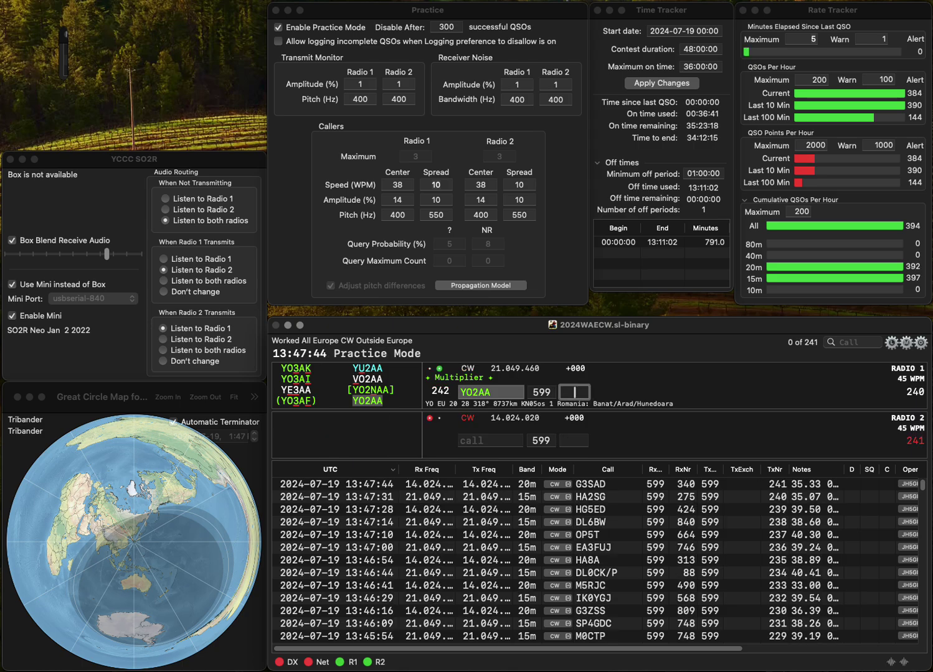
pyautogui.write('478')
pyautogui.press('Return')
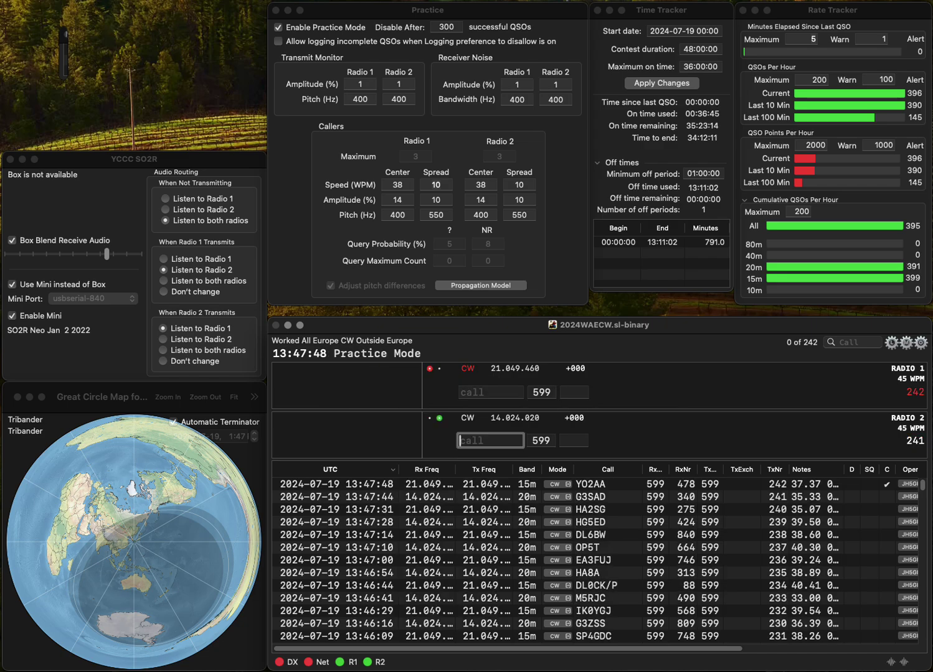
# Step: Answer the caller on Radio 2 with the partial call IUR
pyautogui.write('IU')
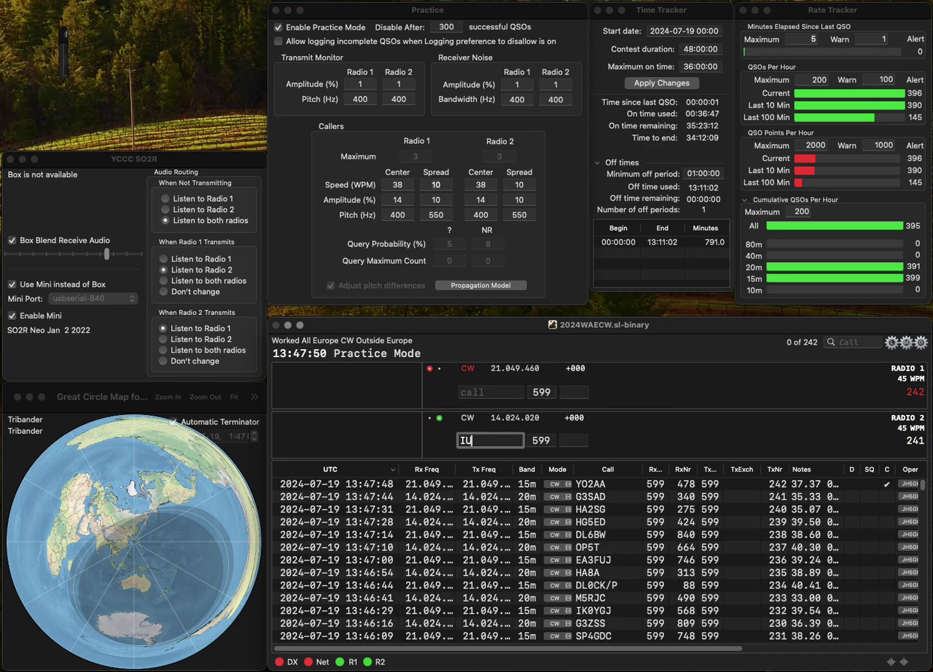
pyautogui.write('R')
pyautogui.press('Return')
# Step: Answer M0FAK on Radio 1, correcting its first letter before sending, and complete the Radio 2 call as RU3UR
pyautogui.write('G0')
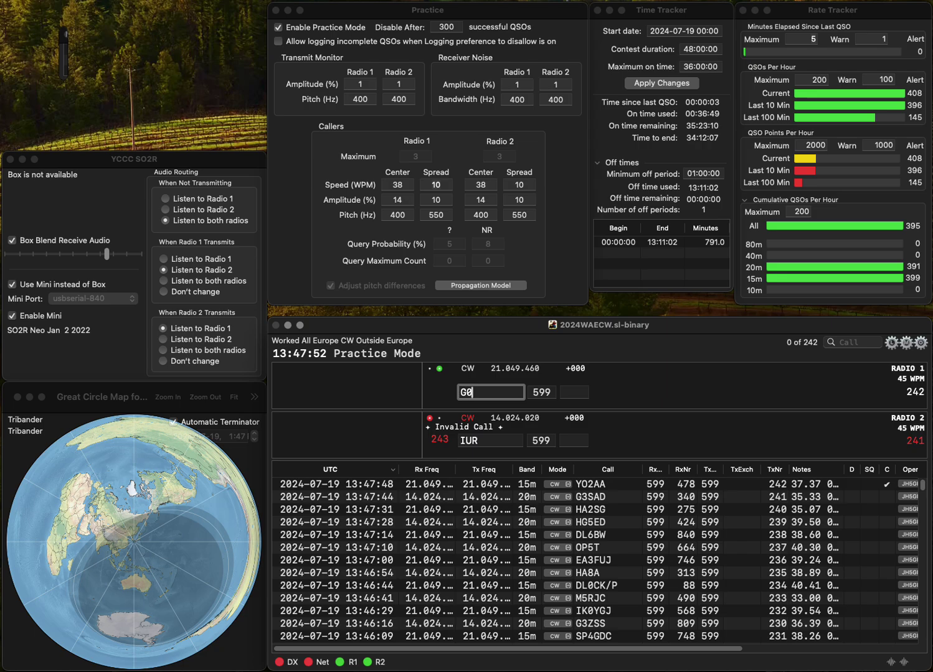
pyautogui.write('FAK')
pyautogui.press('Left')
pyautogui.press('Left')
pyautogui.press('Left')
pyautogui.press('Left')
pyautogui.press('BackSpace')
pyautogui.write('M')
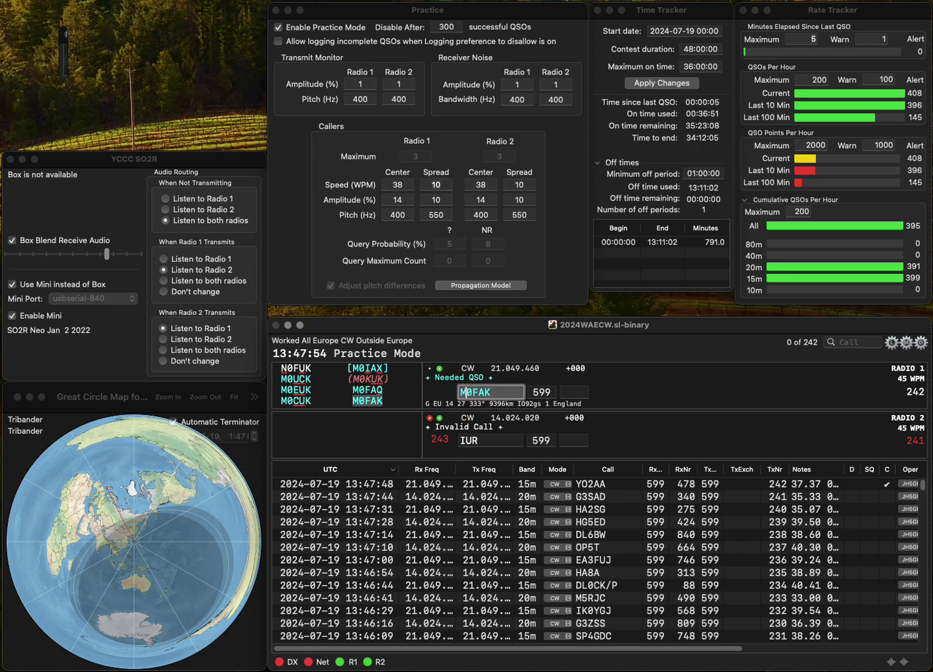
pyautogui.press('Return')
pyautogui.write('RU3')
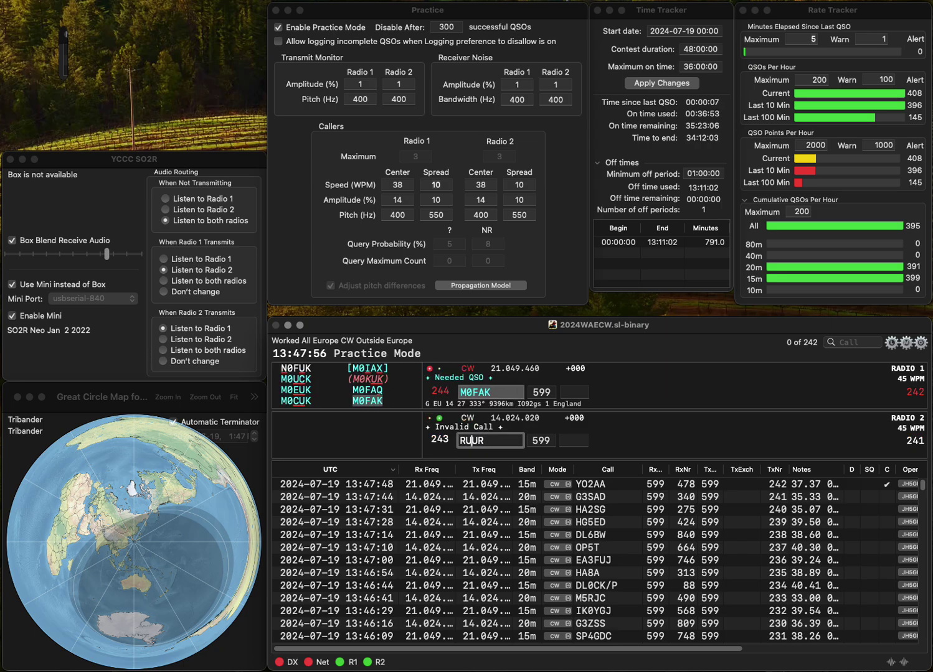
pyautogui.press('Return')
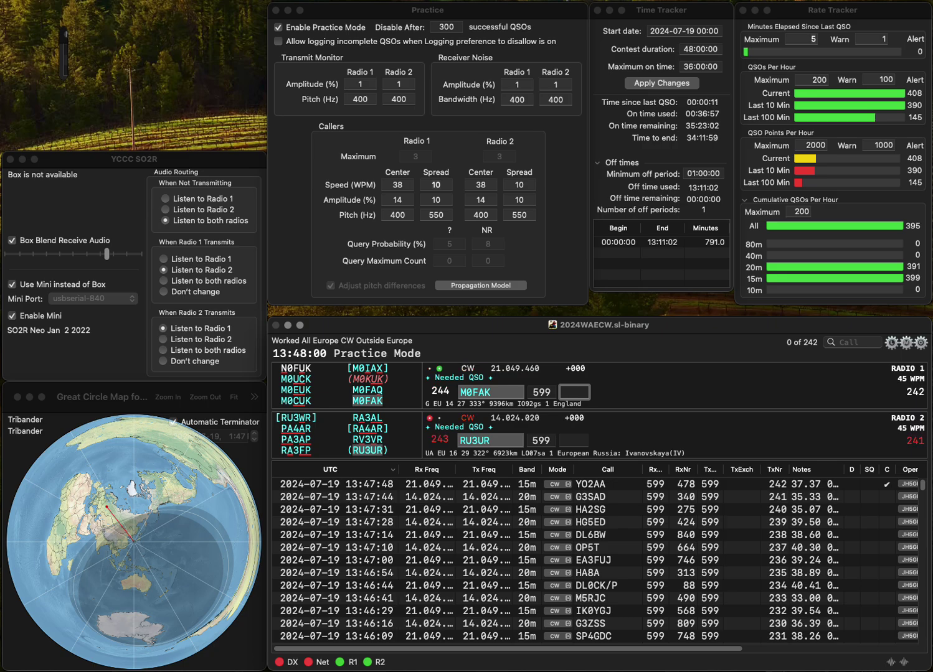
pyautogui.write('2')
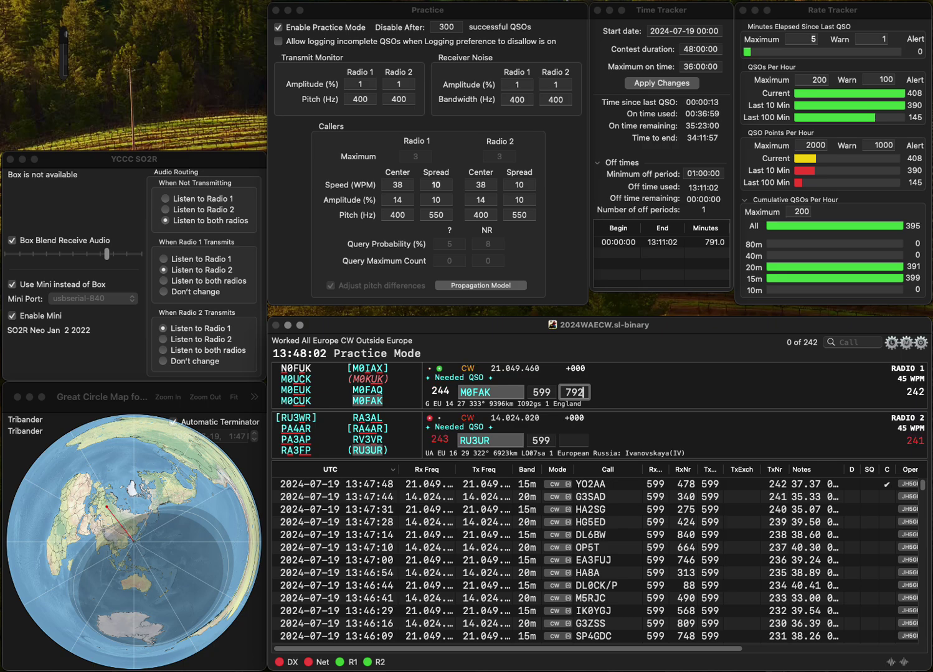
pyautogui.press('Return')
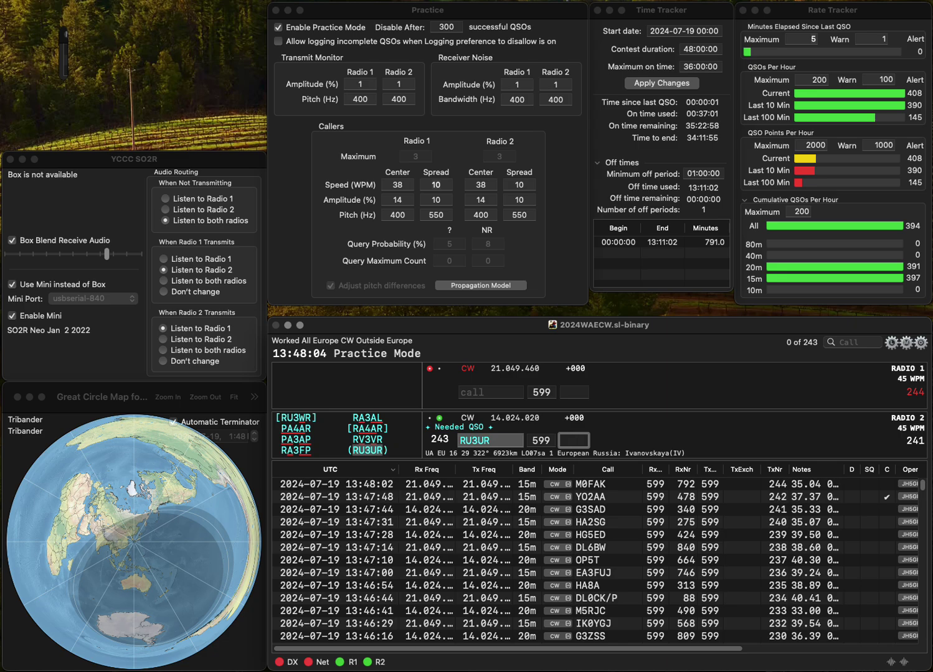
pyautogui.write('669')
pyautogui.press('Return')
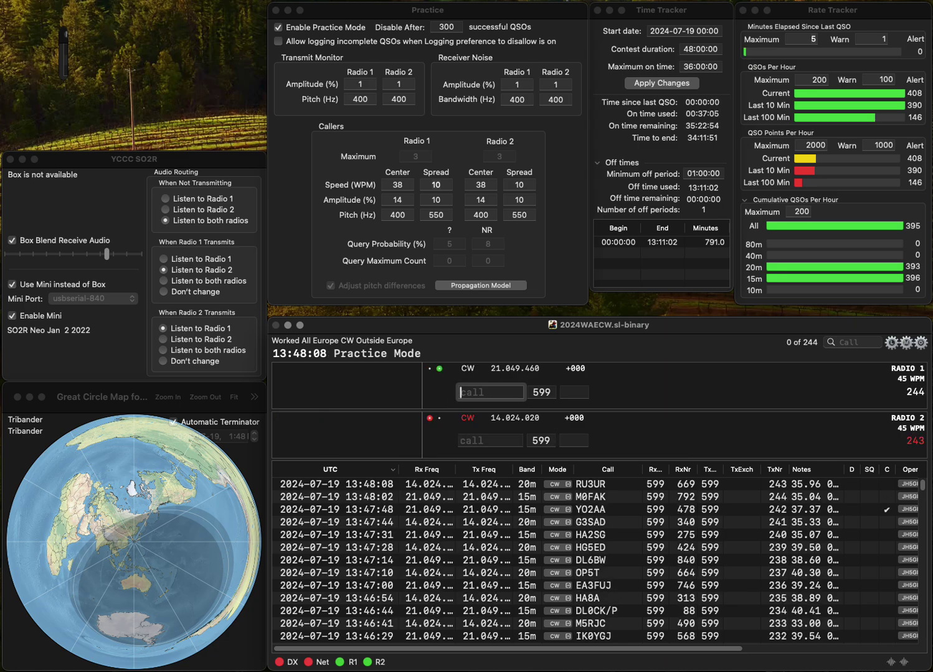
pyautogui.write('HA2FO')
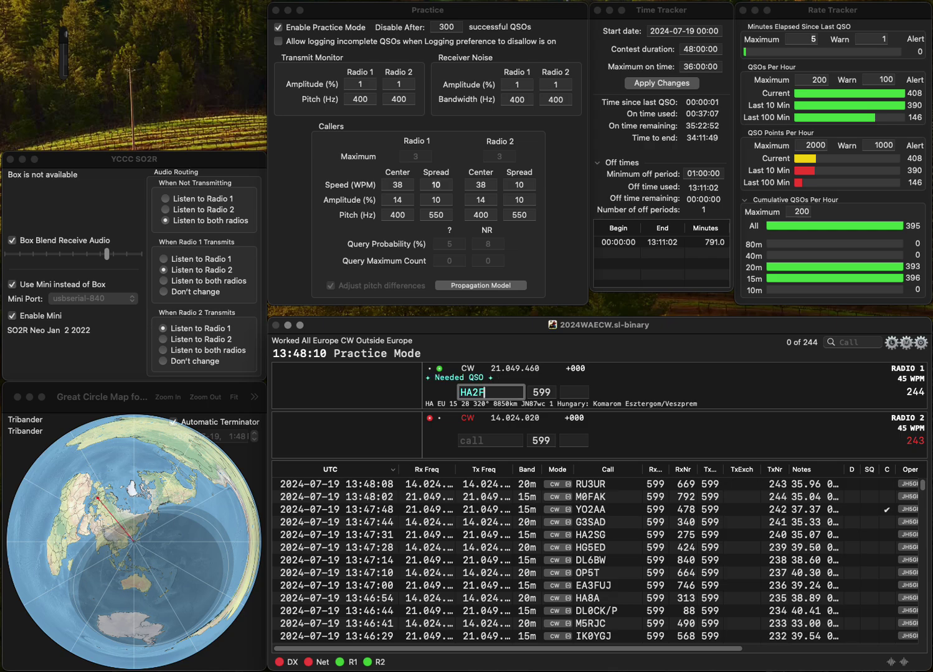
pyautogui.press('Left')
pyautogui.press('Left')
pyautogui.press('Left')
pyautogui.press('Left')
pyautogui.press('BackSpace')
pyautogui.press('Return')
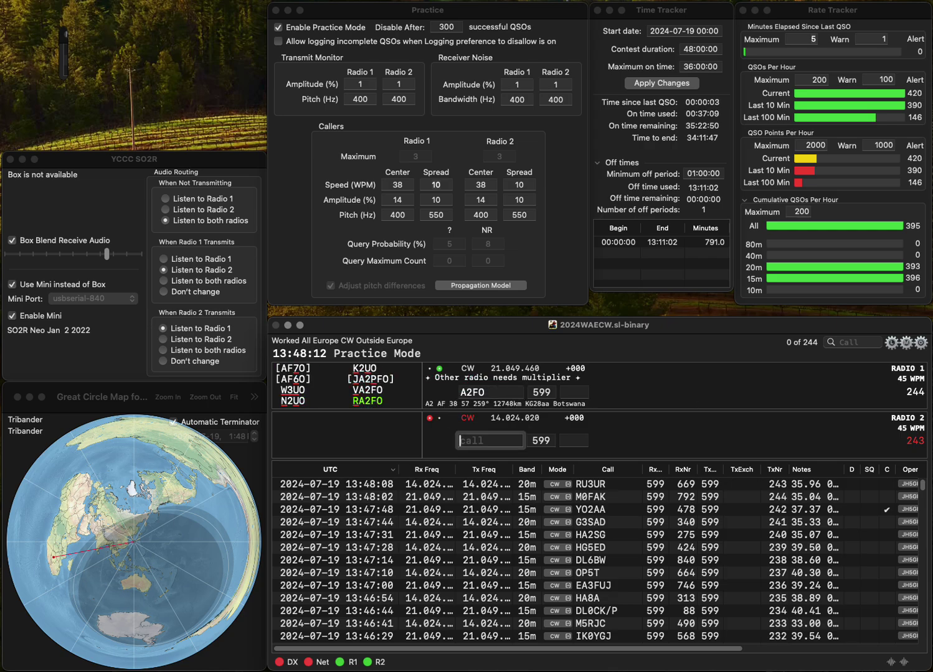
# Step: Answer EI6E on Radio 2, correcting the first letter of the call before sending
pyautogui.write('DI6E')
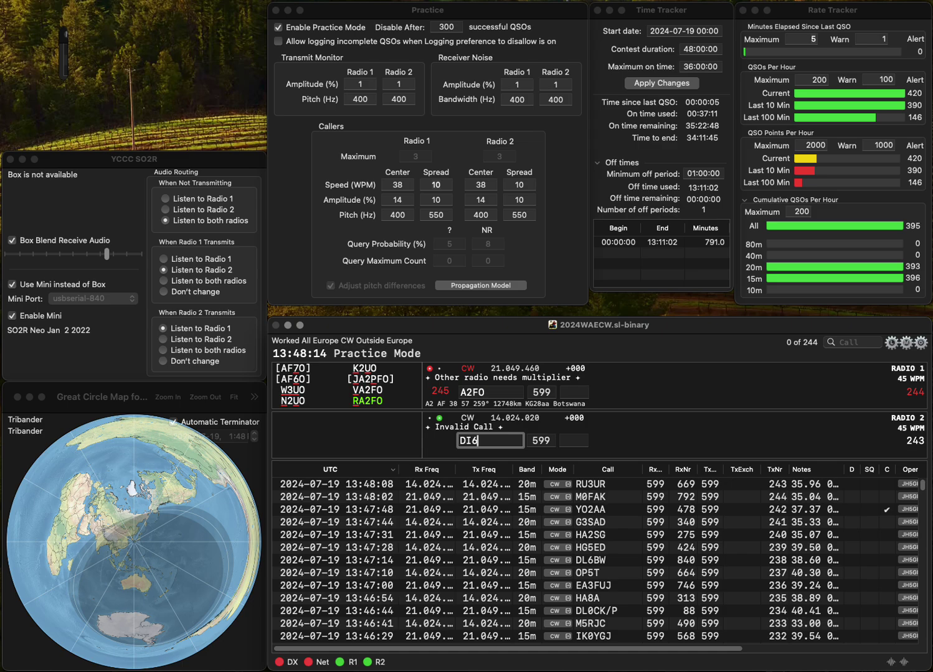
pyautogui.press('Left')
pyautogui.press('Left')
pyautogui.press('Left')
pyautogui.press('BackSpace')
pyautogui.write('E')
pyautogui.press('Return')
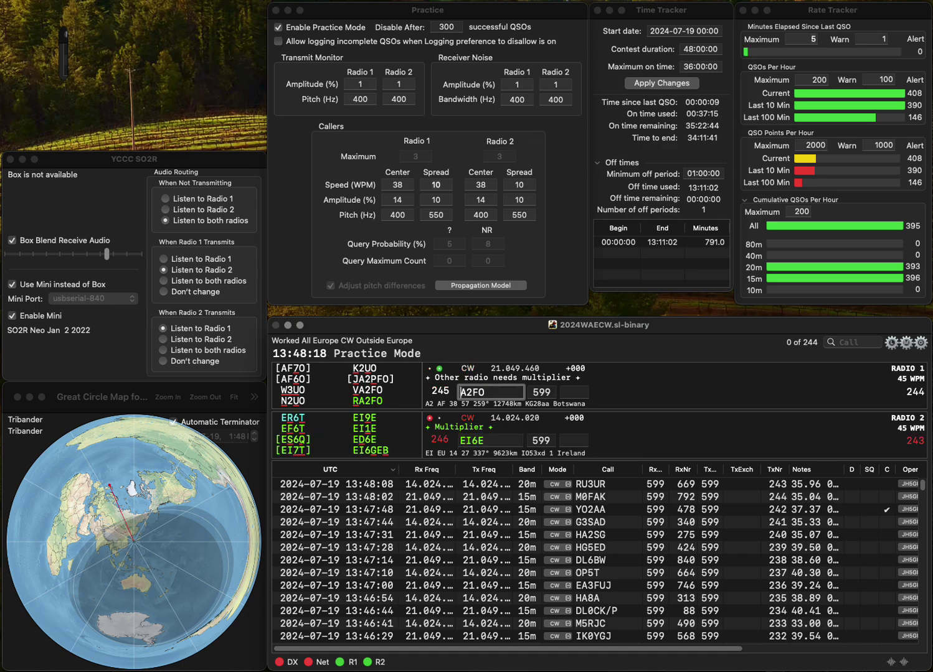
pyautogui.press('Delete')
pyautogui.write('S5')
pyautogui.press('space')
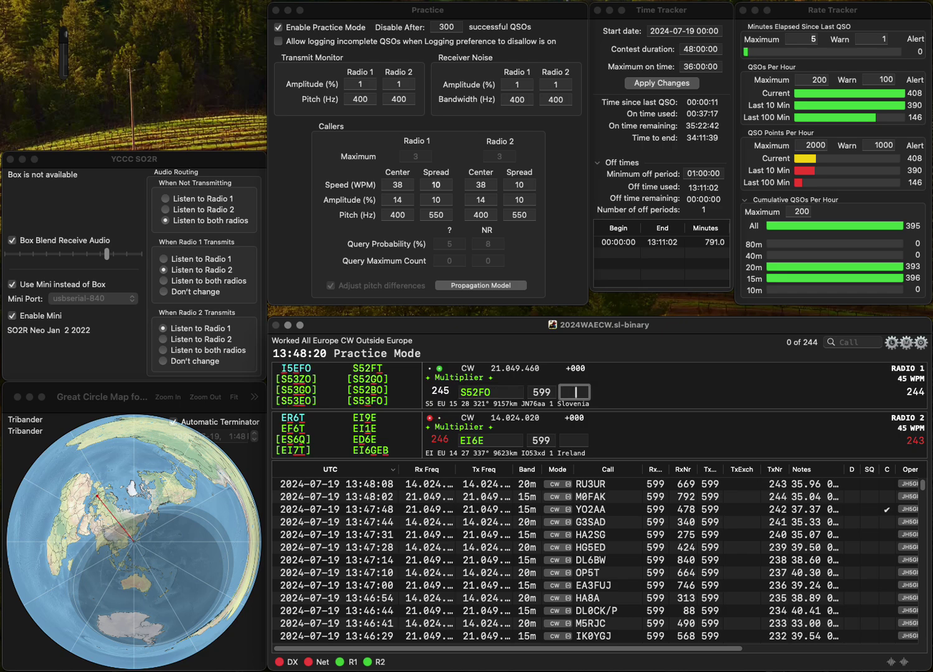
pyautogui.press('space')
pyautogui.press('Delete')
pyautogui.write('3')
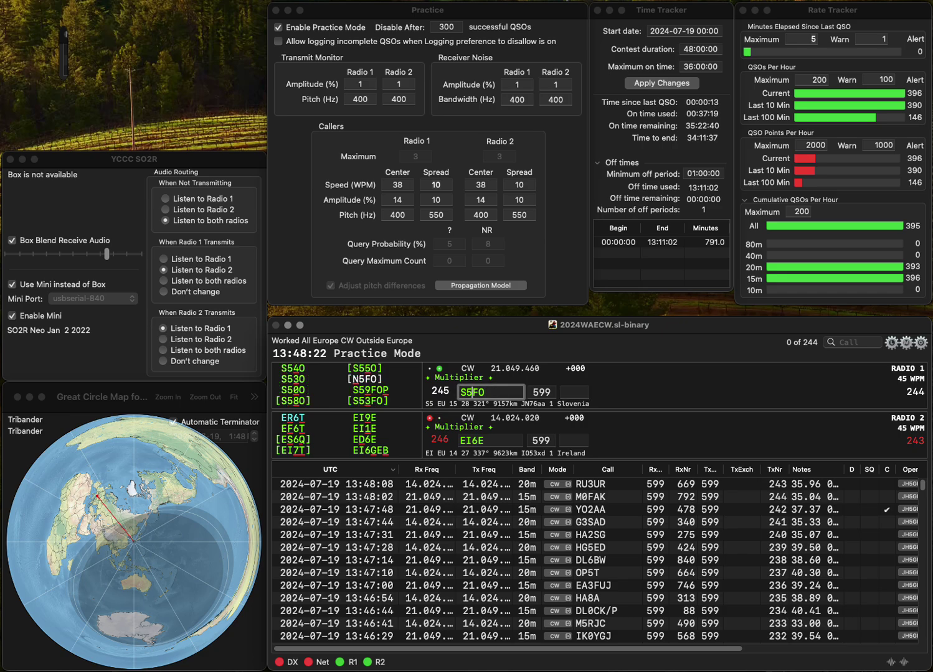
pyautogui.press('Return')
pyautogui.press('Right')
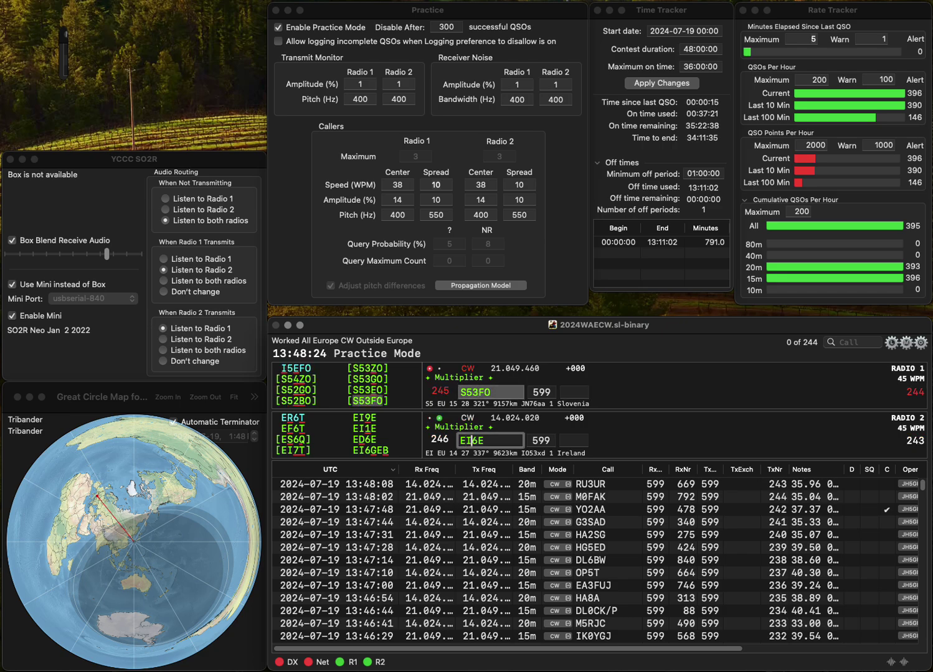
pyautogui.press('Delete')
pyautogui.press('Delete')
pyautogui.write('6GEB')
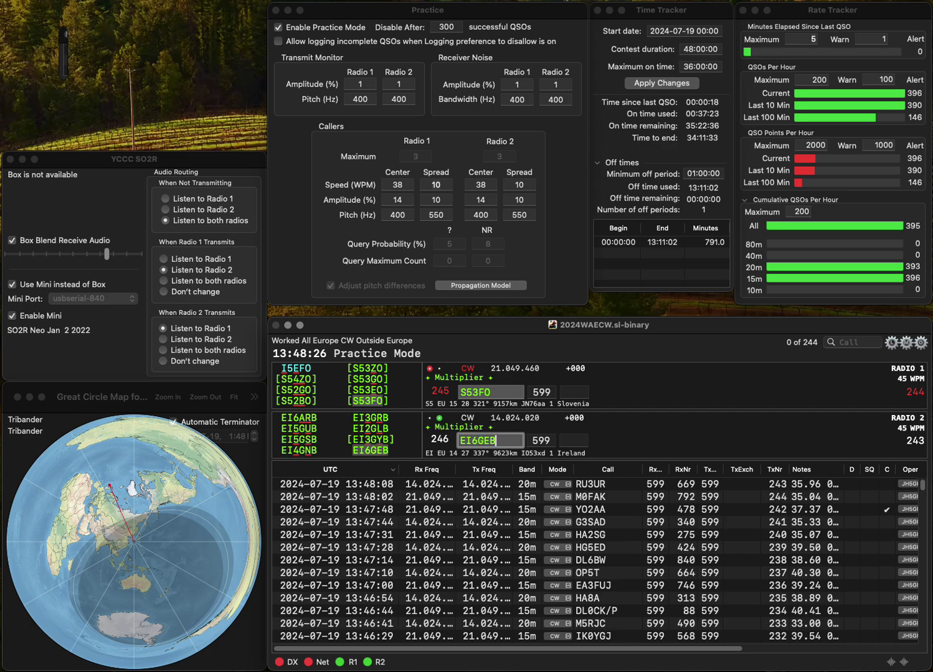
pyautogui.press('Return')
pyautogui.press('Return')
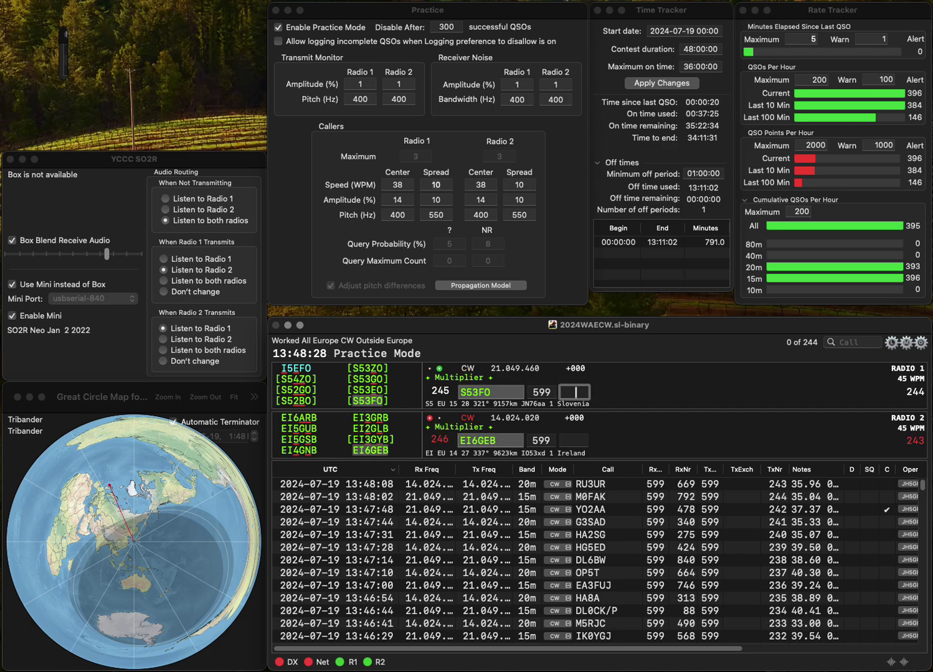
pyautogui.write('749')
pyautogui.press('Return')
pyautogui.press('Tab')
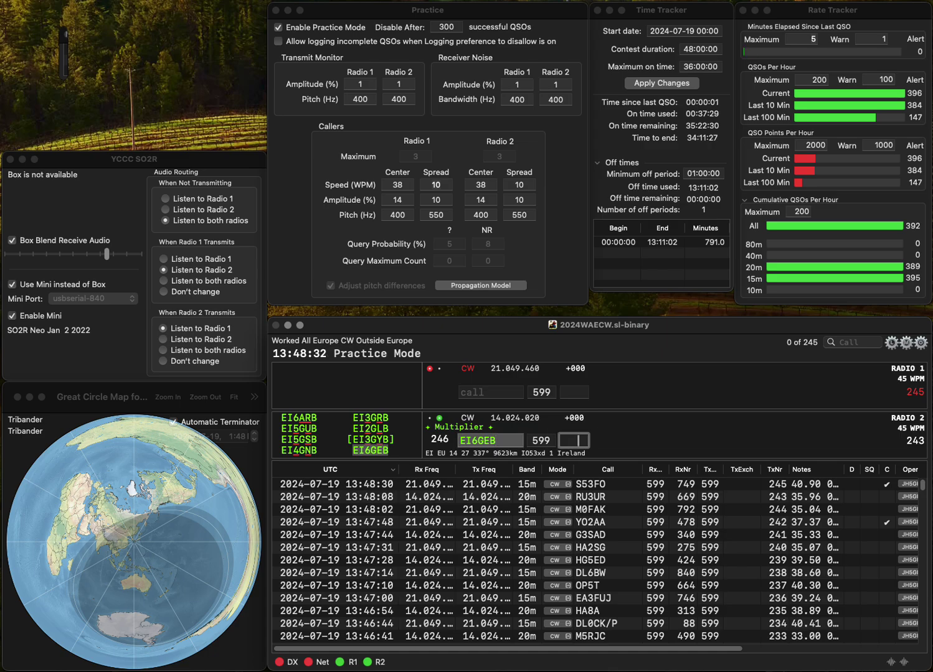
pyautogui.write('116')
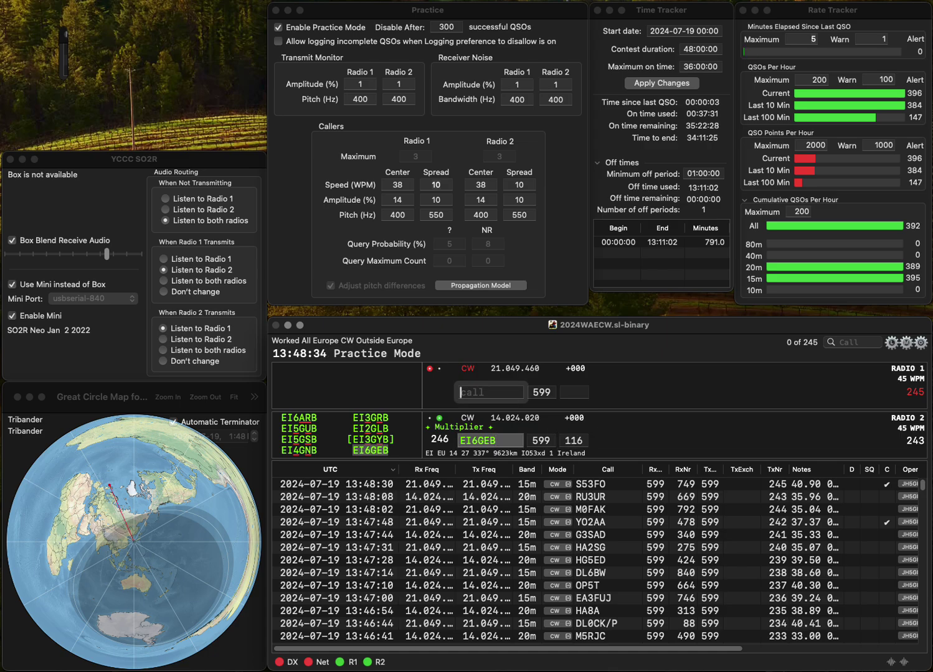
pyautogui.press('Return')
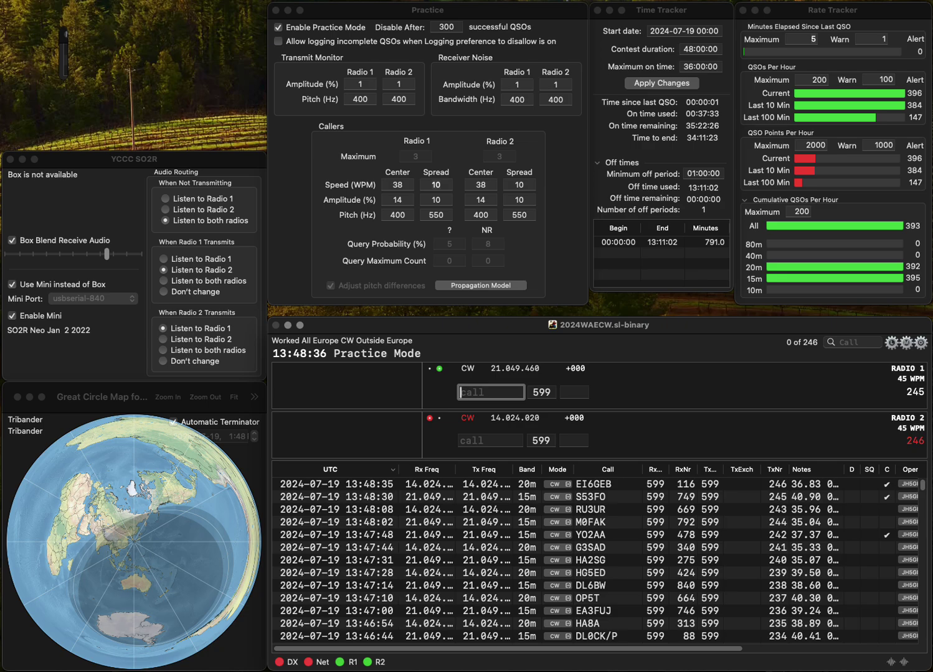
pyautogui.write('7DD')
pyautogui.press('Return')
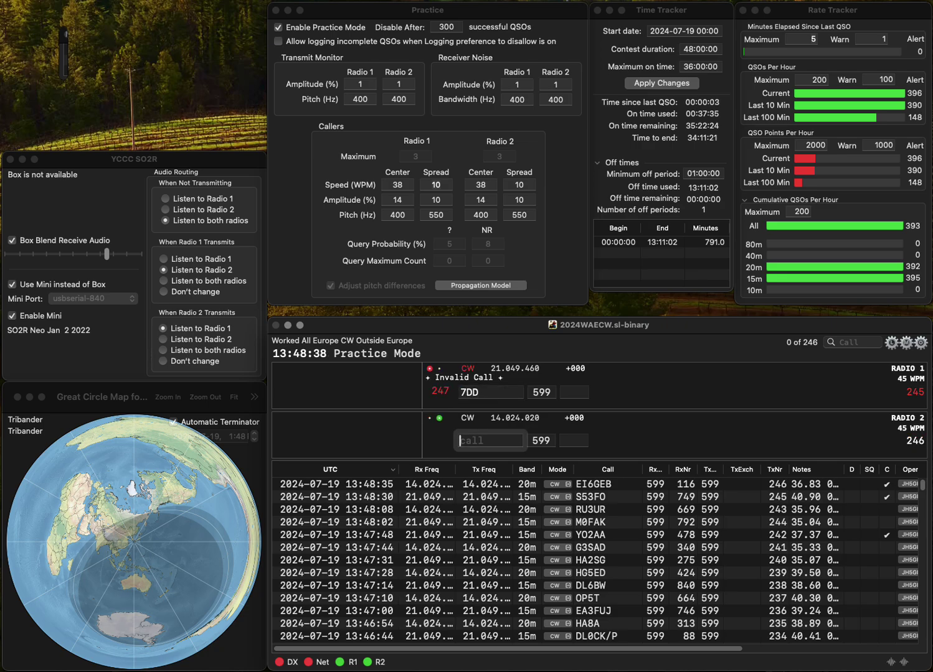
pyautogui.write('M0DFL')
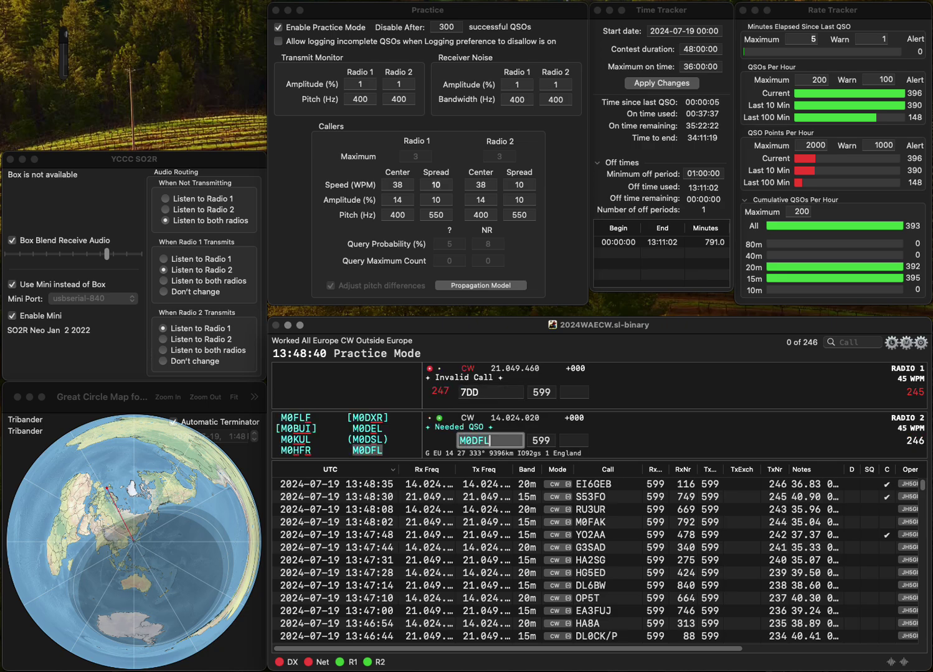
pyautogui.press('Return')
pyautogui.press('Home')
pyautogui.write('EU')
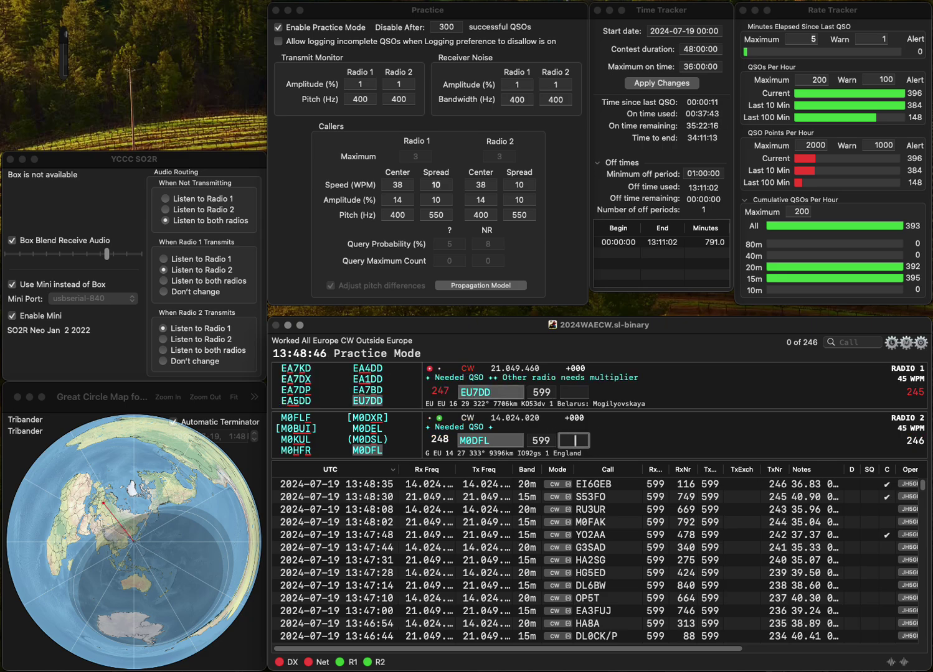
pyautogui.write('39')
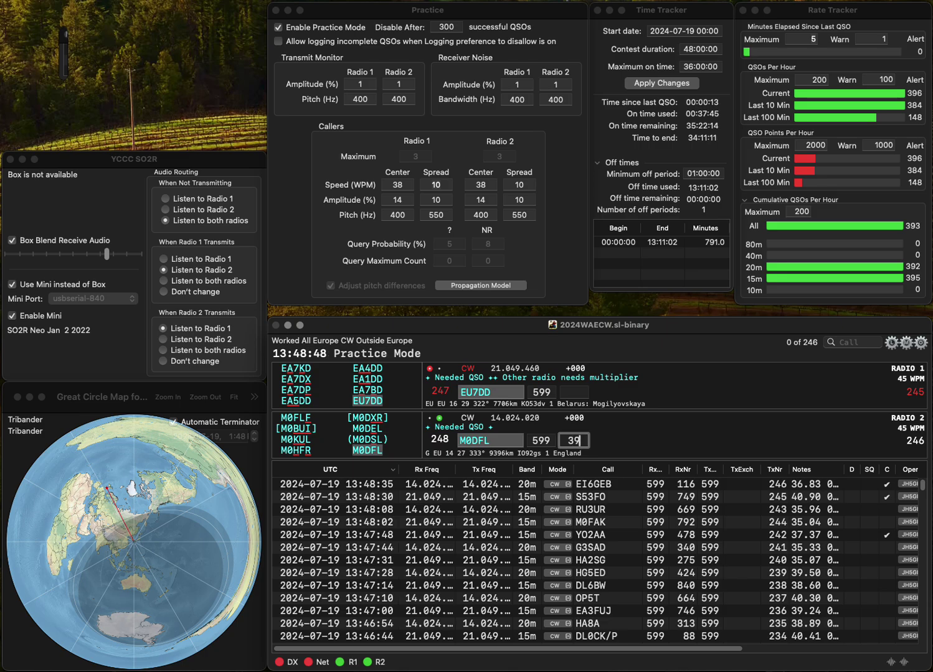
pyautogui.write('0')
pyautogui.press('Return')
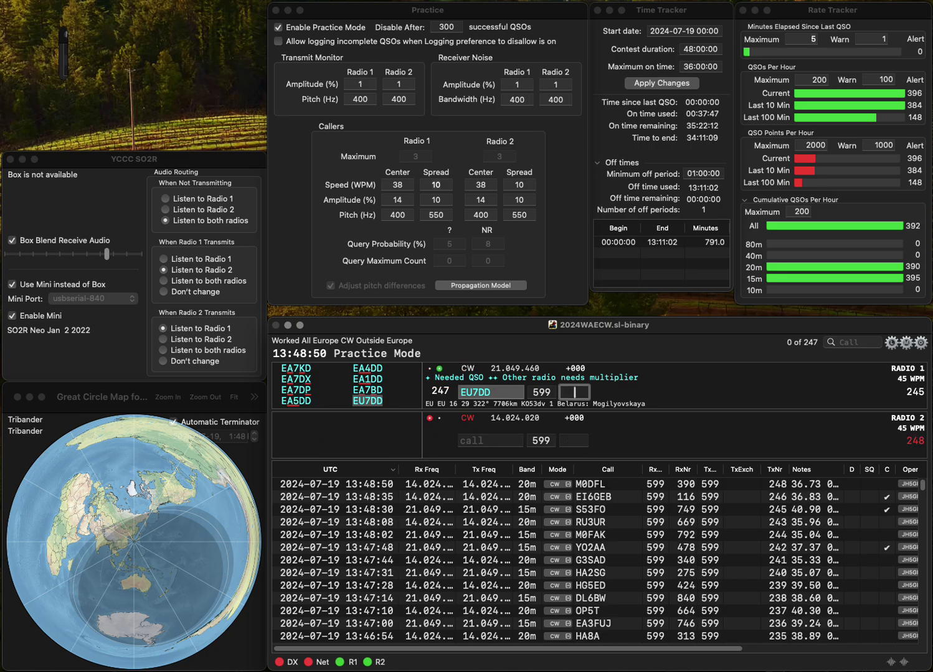
pyautogui.write('3')
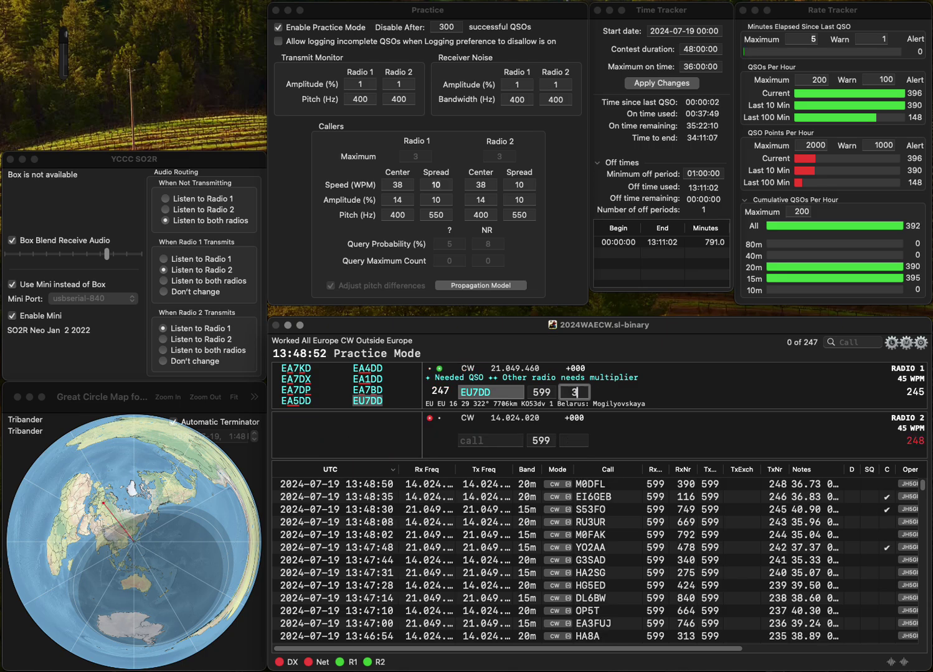
pyautogui.write('62')
pyautogui.press('Return')
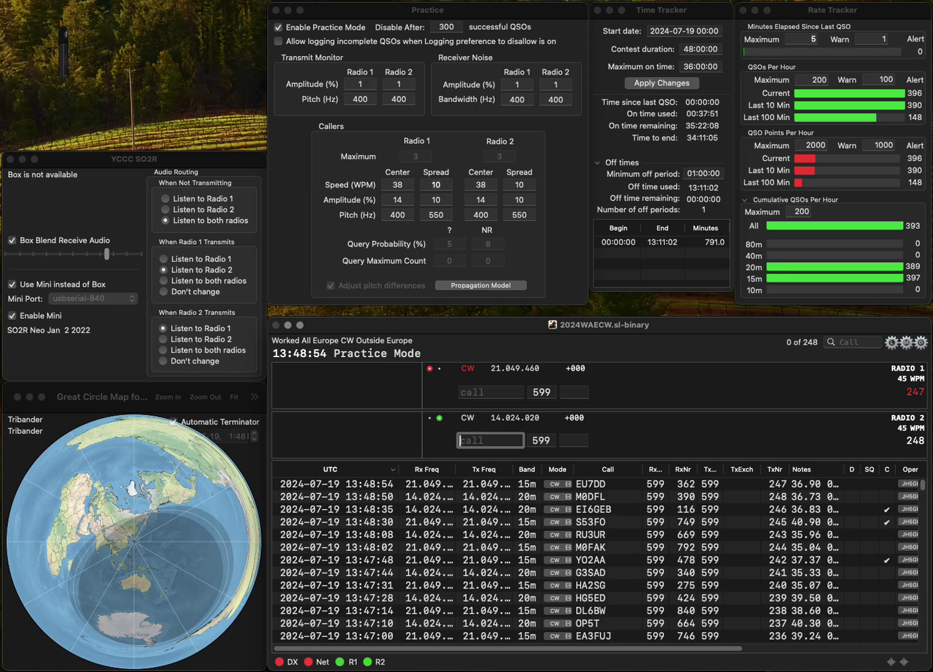
# Step: Answer F5VSY on Radio 2, correcting its first letter before sending, and OT6E on Radio 1
pyautogui.write('C5VSY')
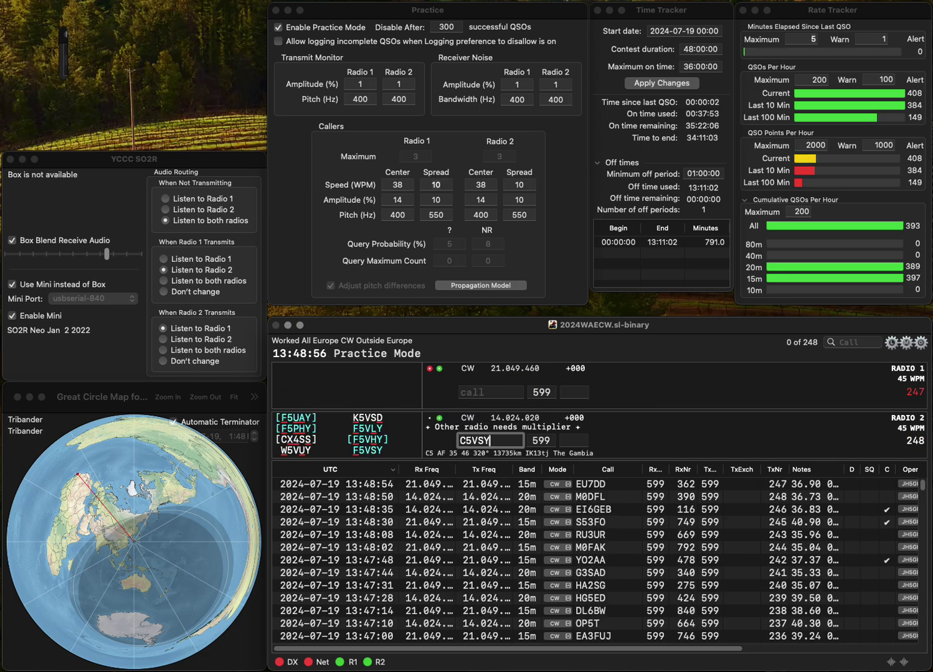
pyautogui.press('super+Left')
pyautogui.press('Delete')
pyautogui.write('F')
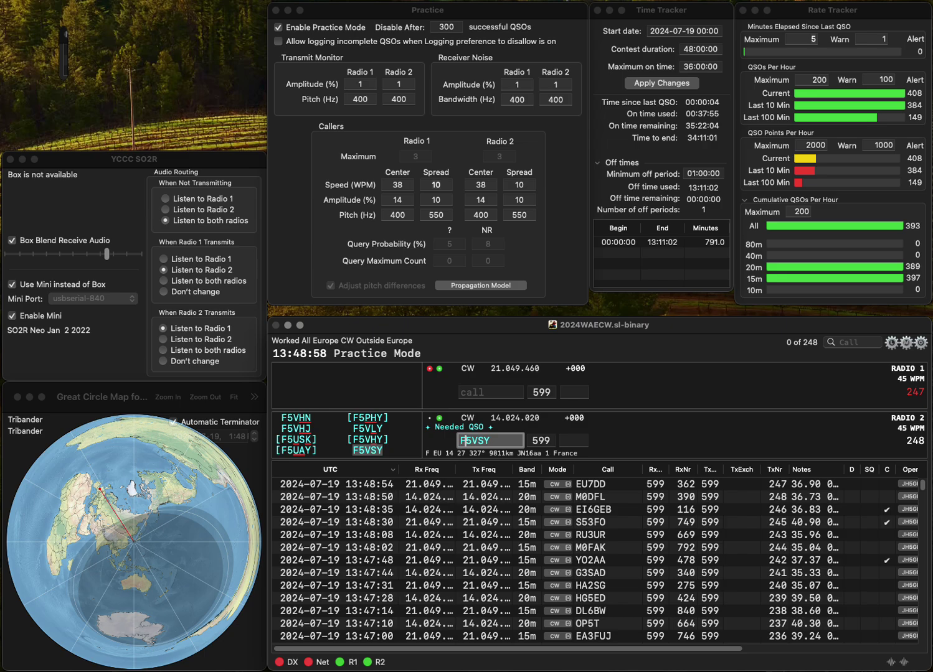
pyautogui.press('Return')
pyautogui.write('D')
pyautogui.press('BackSpace')
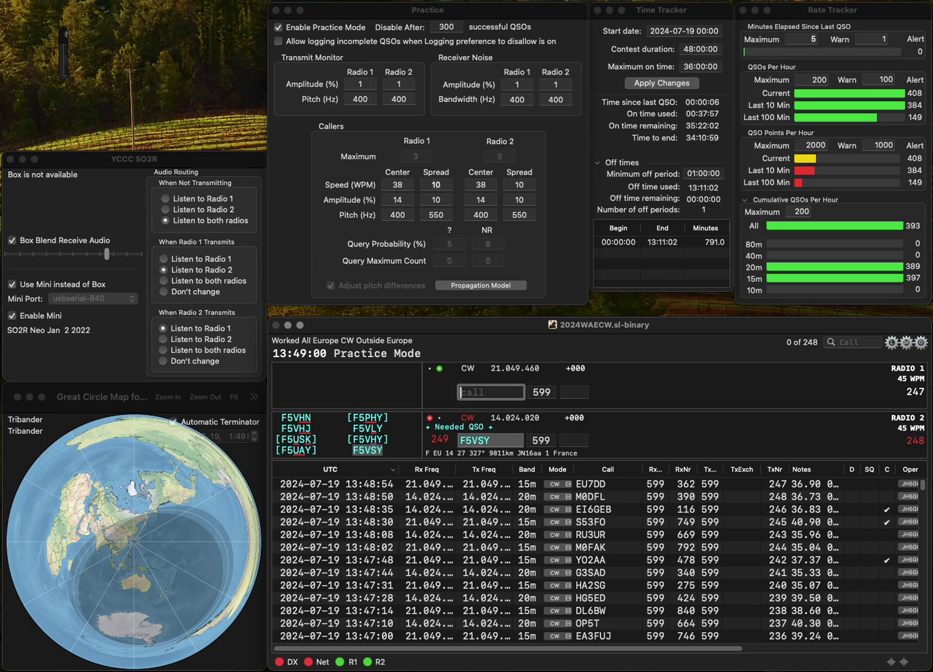
pyautogui.write('OT6E')
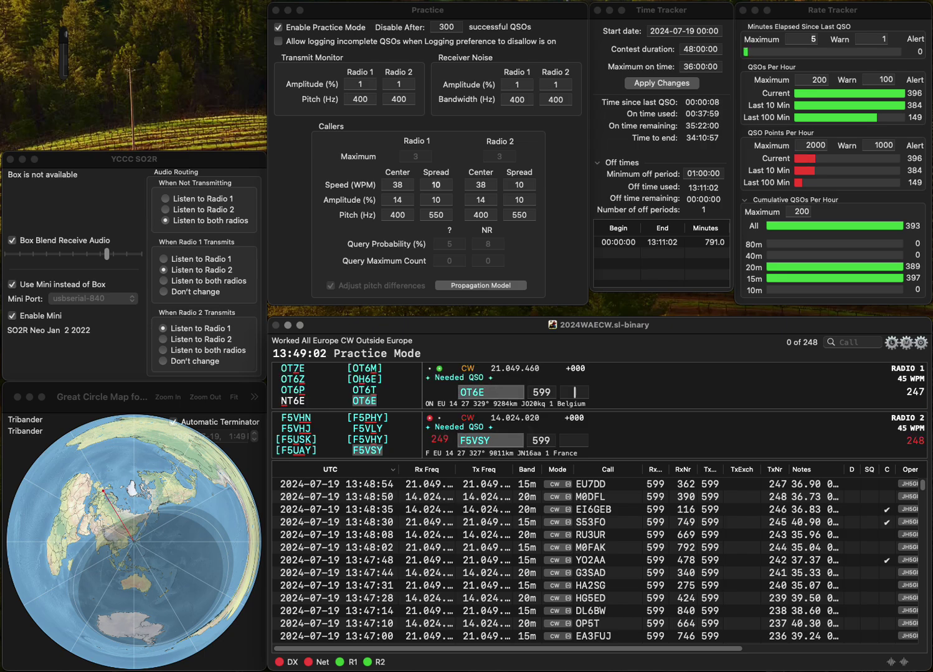
pyautogui.press('Return')
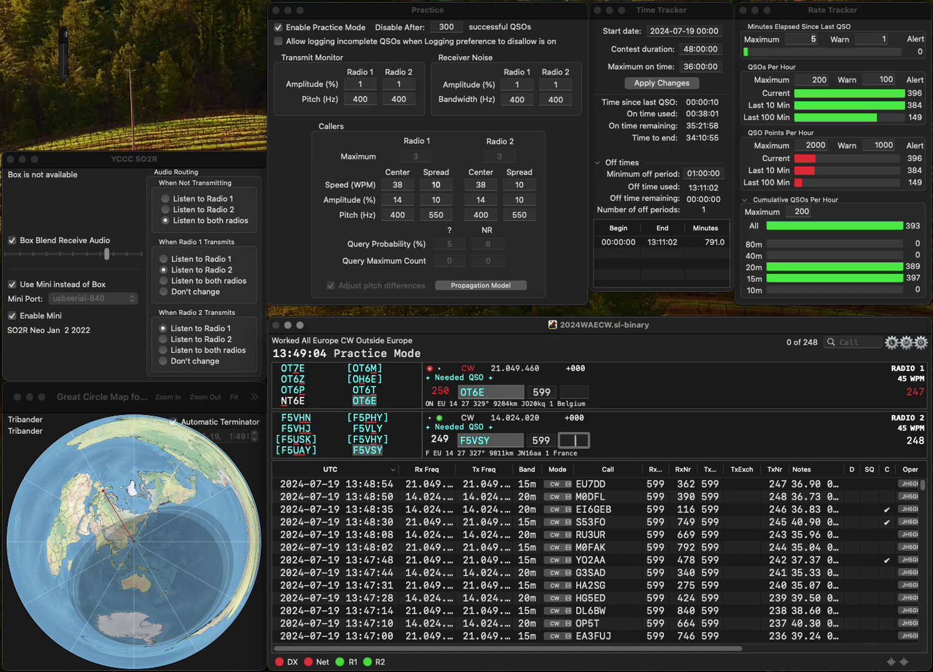
# Step: Log F5VSY on Radio 2 with received number 144 and OT6E on Radio 1 with 388
pyautogui.write('144')
pyautogui.press('Return')
pyautogui.write('3')
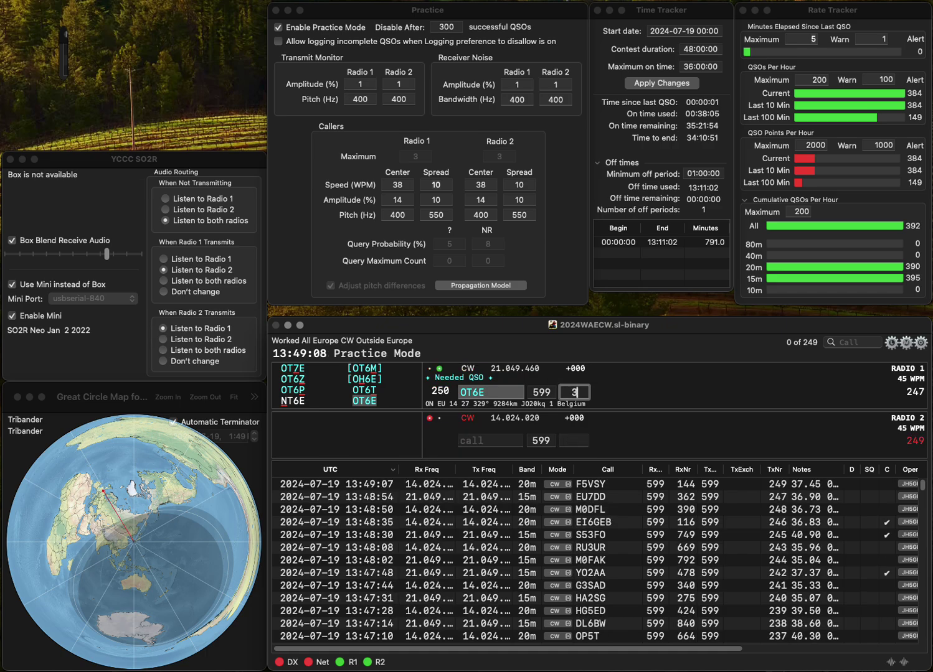
pyautogui.write('88')
pyautogui.press('Return')
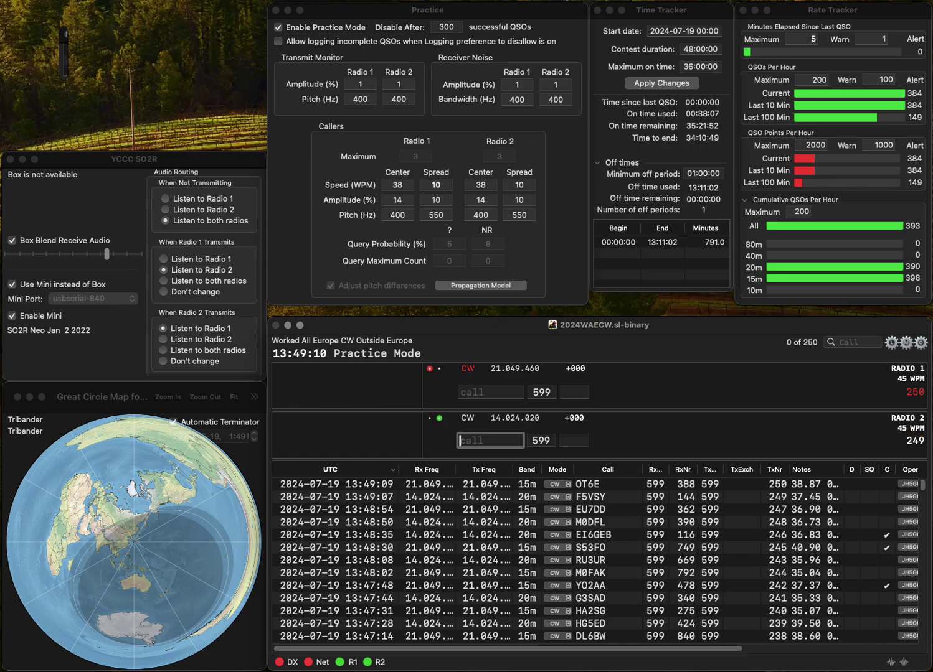
# Step: Answer YO6KSU on Radio 2 and DR2C on Radio 1, correcting the Radio 1 prefix and number before sending
pyautogui.write('YO6KSU')
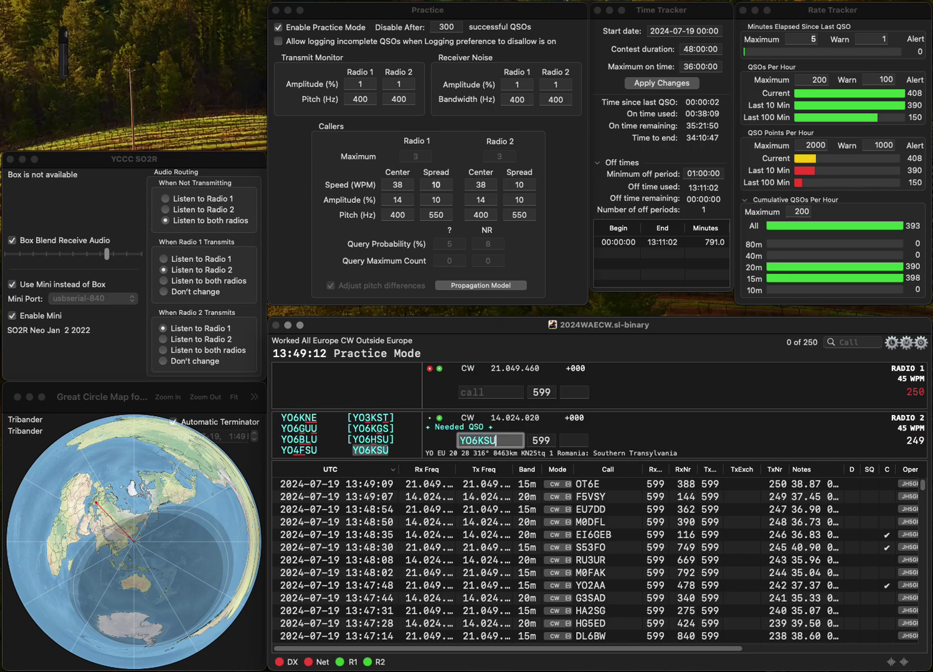
pyautogui.press('Return')
pyautogui.write('DL4')
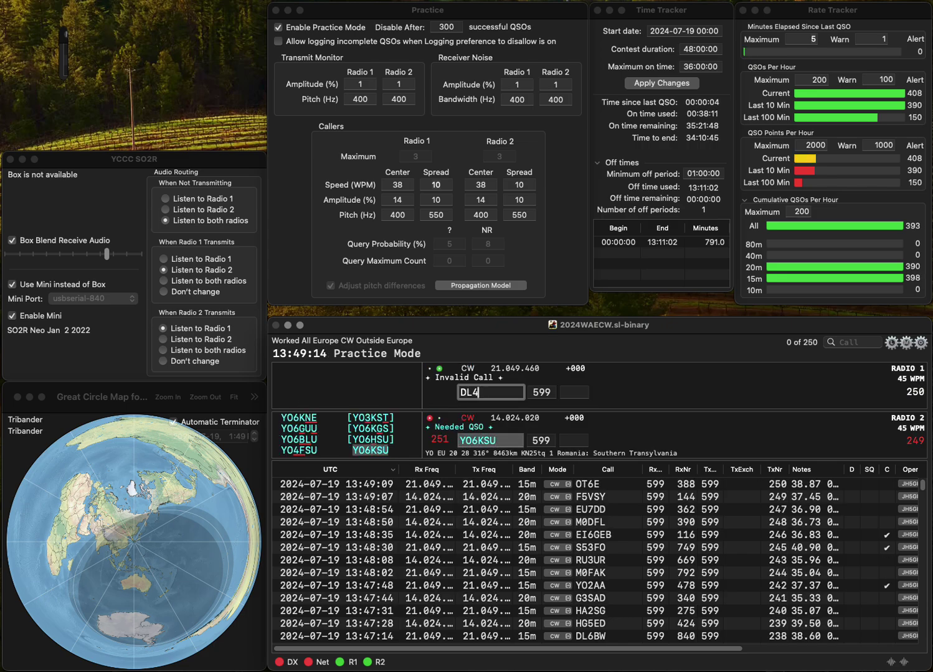
pyautogui.write('C')
pyautogui.press('Left')
pyautogui.press('Left')
pyautogui.press('BackSpace')
pyautogui.write('R')
pyautogui.press('Delete')
pyautogui.write('2')
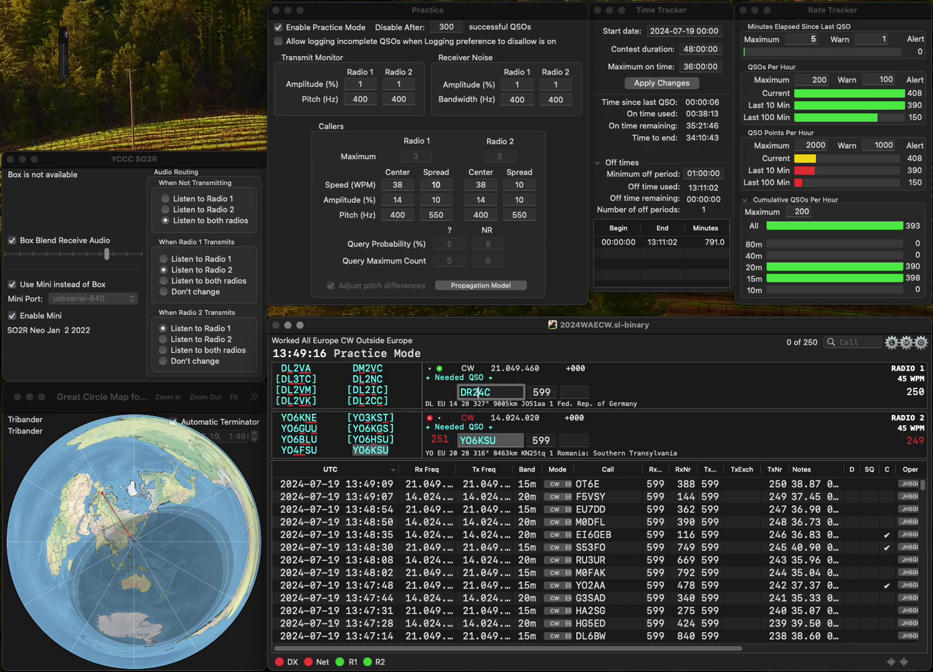
pyautogui.press('Return')
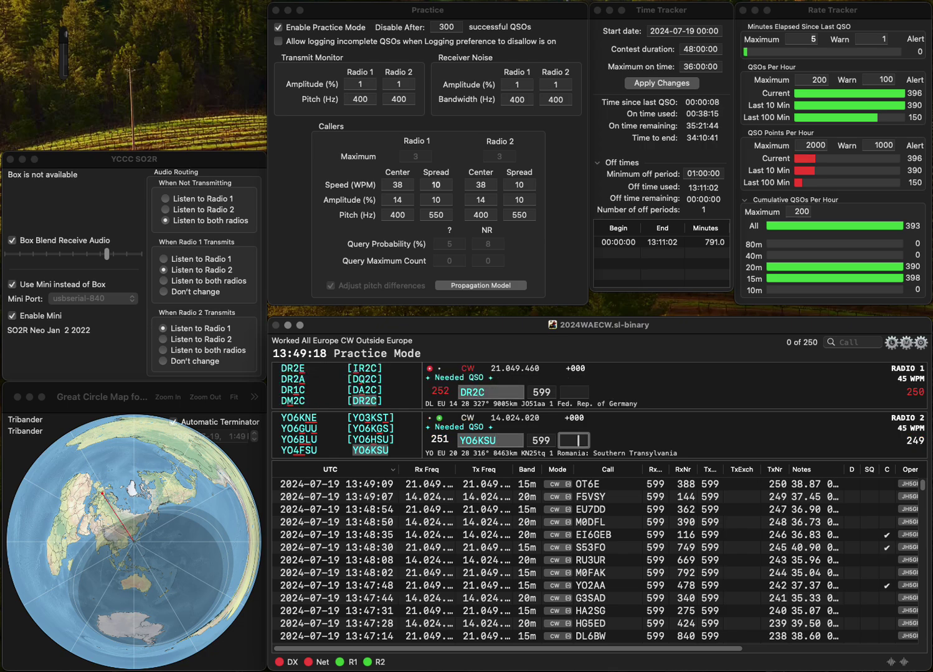
# Step: Log YO6KSU on Radio 2 with received number 391 and DR2C on Radio 1 with 397
pyautogui.press('Return')
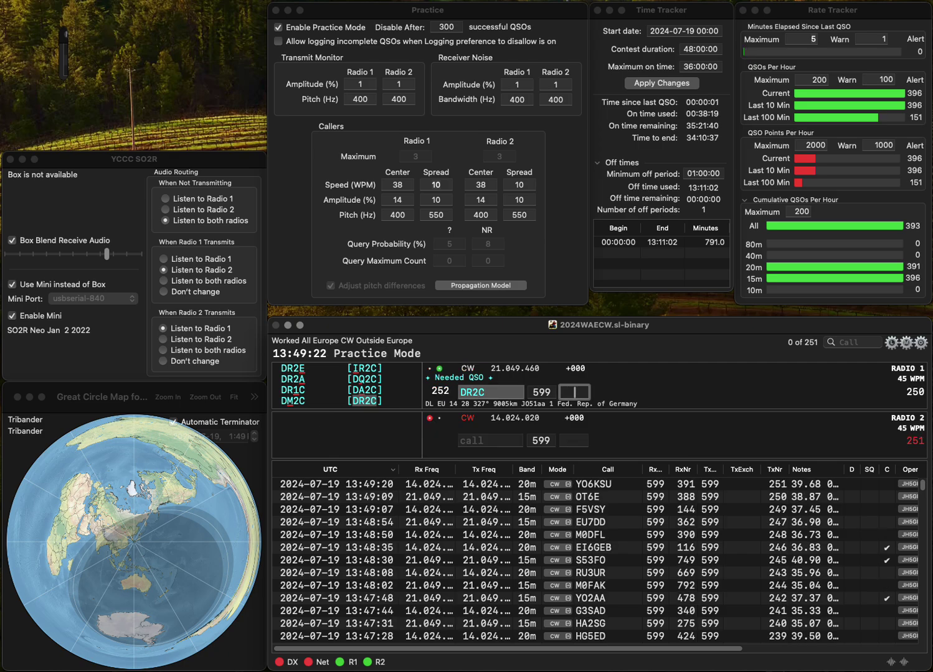
pyautogui.write('397')
pyautogui.press('Return')
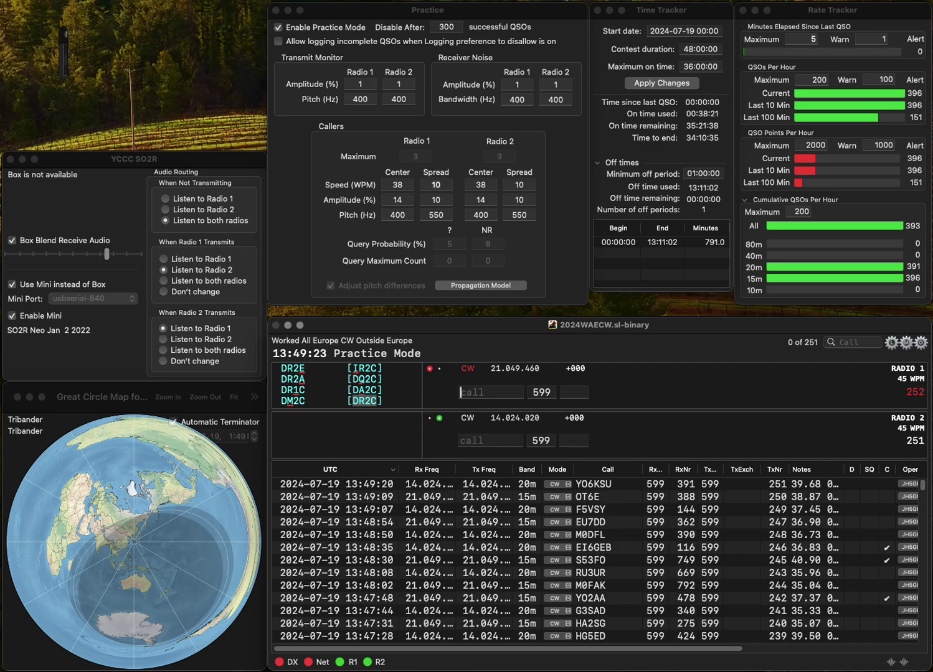
pyautogui.write('K2')
pyautogui.write('DM')
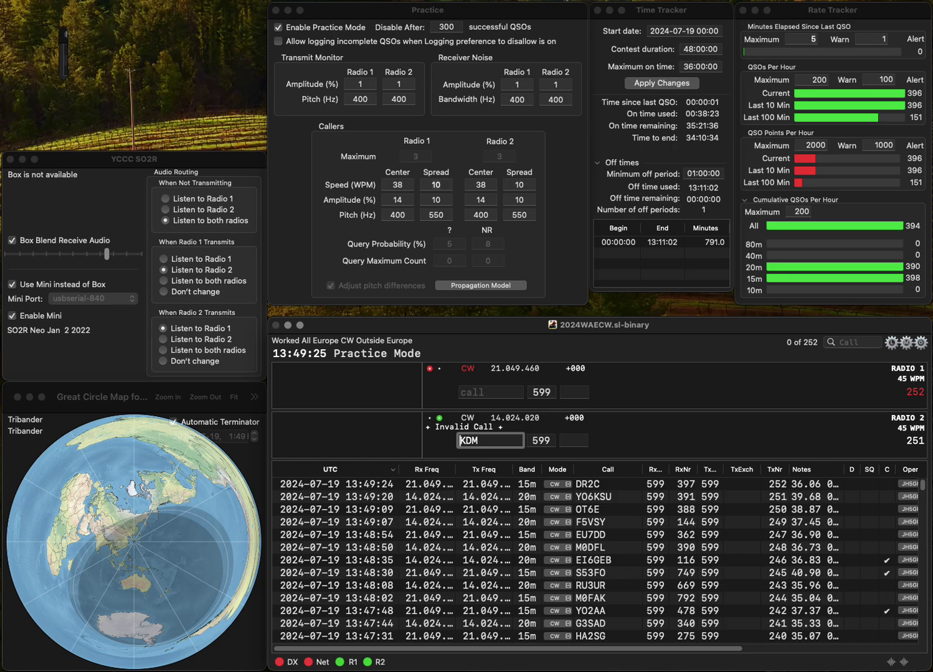
pyautogui.write('O')
pyautogui.press('Right')
pyautogui.write('3')
pyautogui.press('Return')
pyautogui.write('G3')
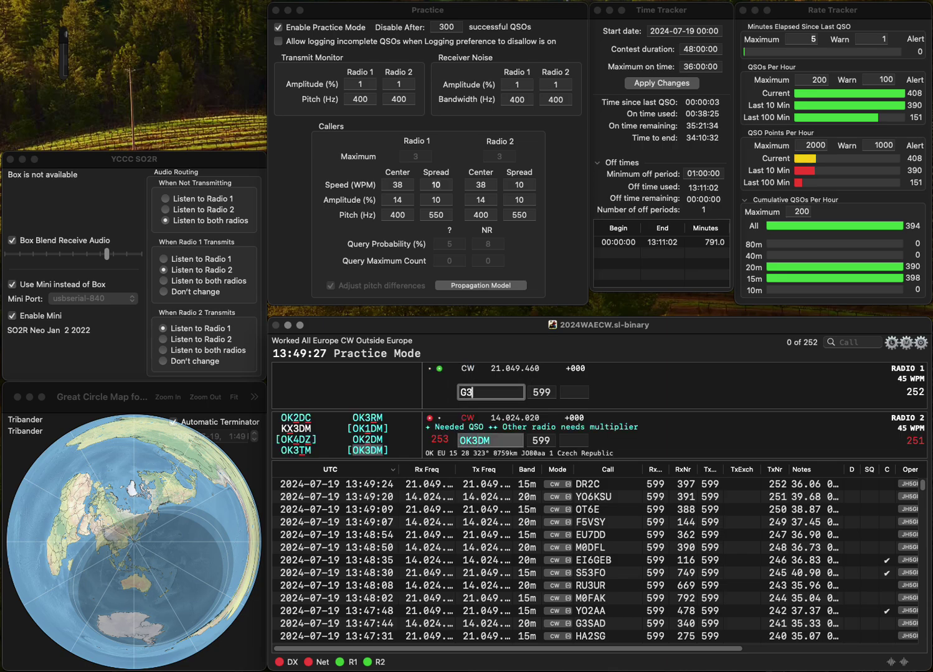
pyautogui.write('WCB')
pyautogui.press('Return')
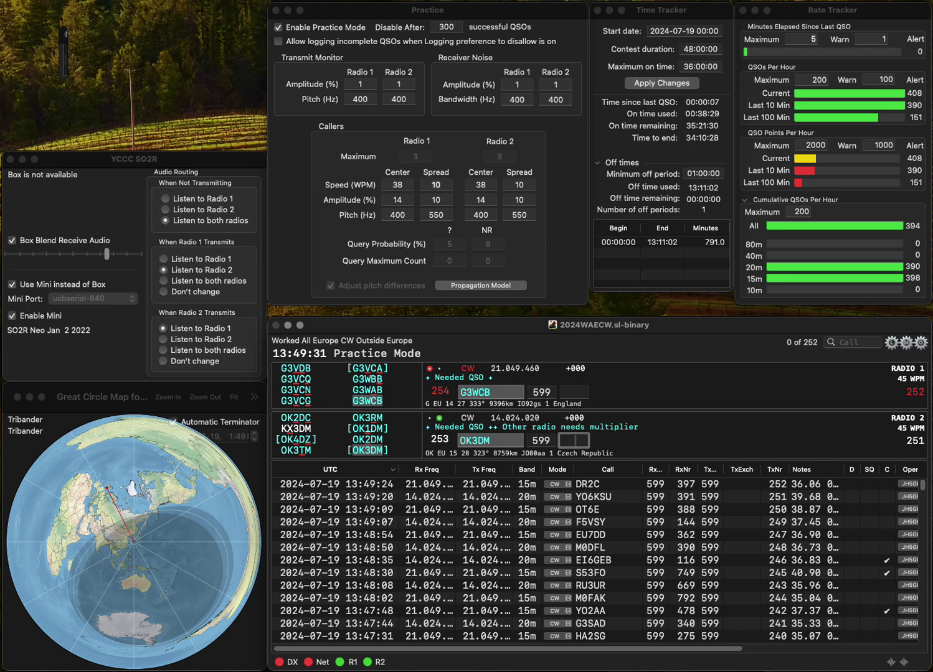
pyautogui.write('431')
pyautogui.press('Return')
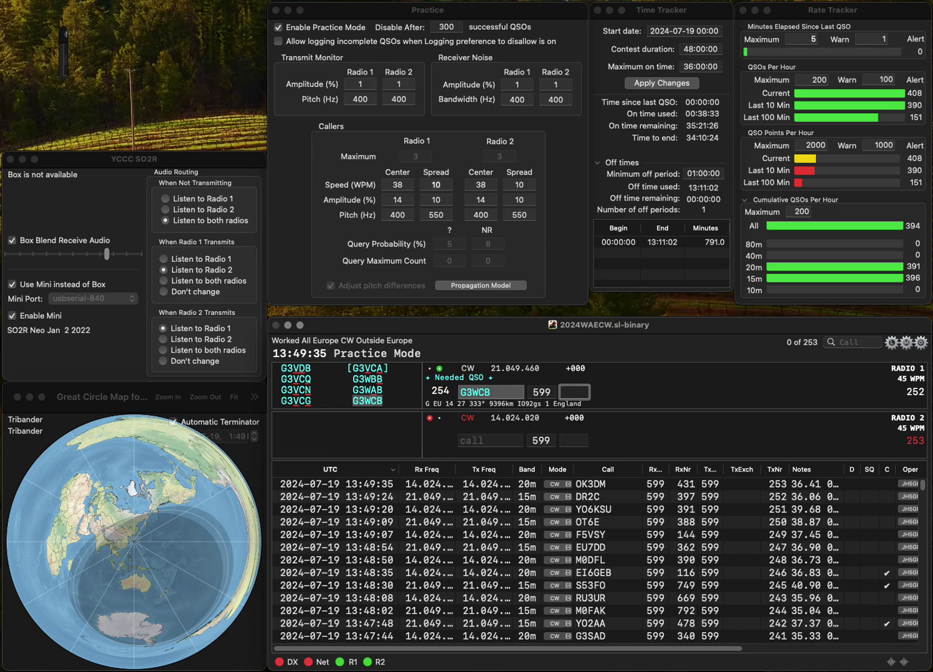
pyautogui.write('239')
pyautogui.press('Return')
# Step: Answer DL3SKF on Radio 2 and SN6R on Radio 1
pyautogui.write('DL3')
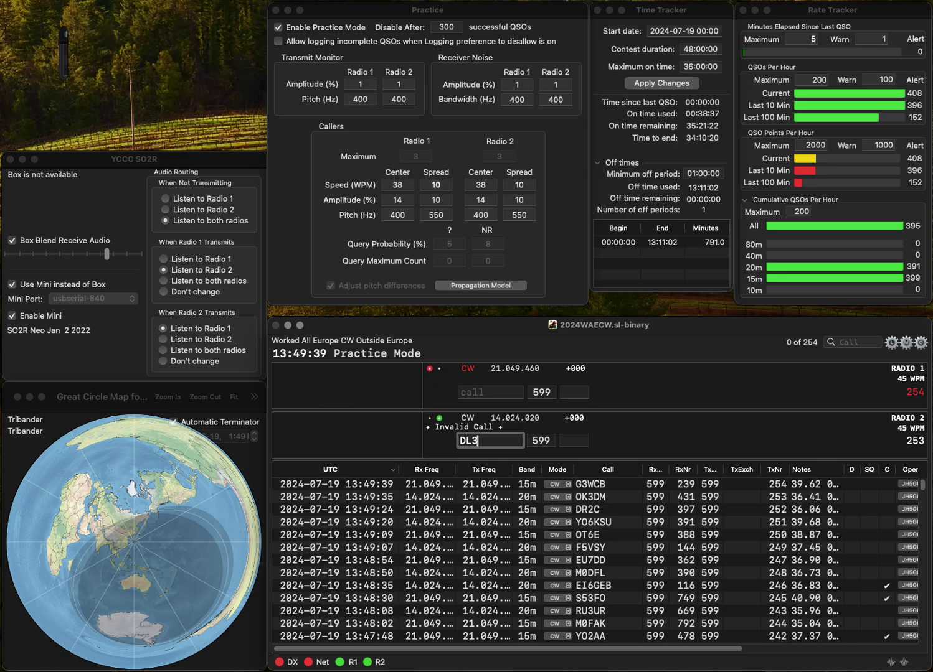
pyautogui.write('SKF')
pyautogui.press('Return')
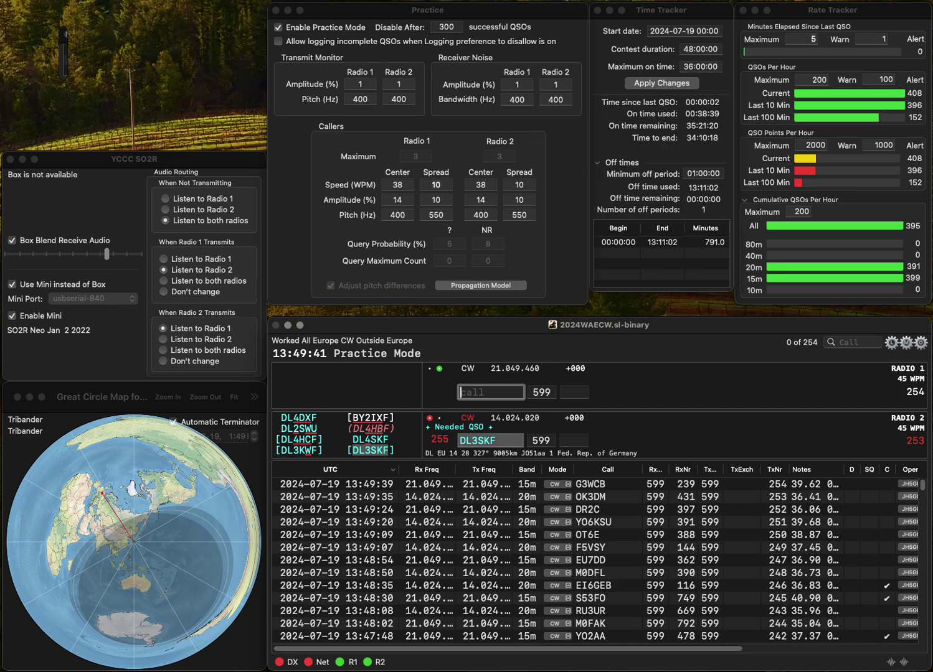
pyautogui.write('G')
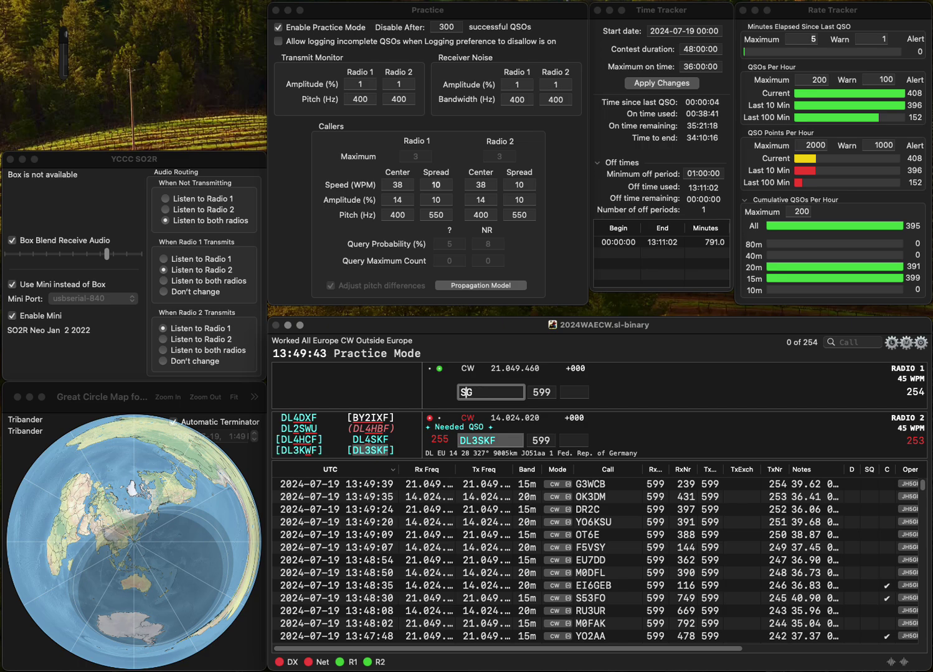
pyautogui.press('BackSpace')
pyautogui.write('N6R')
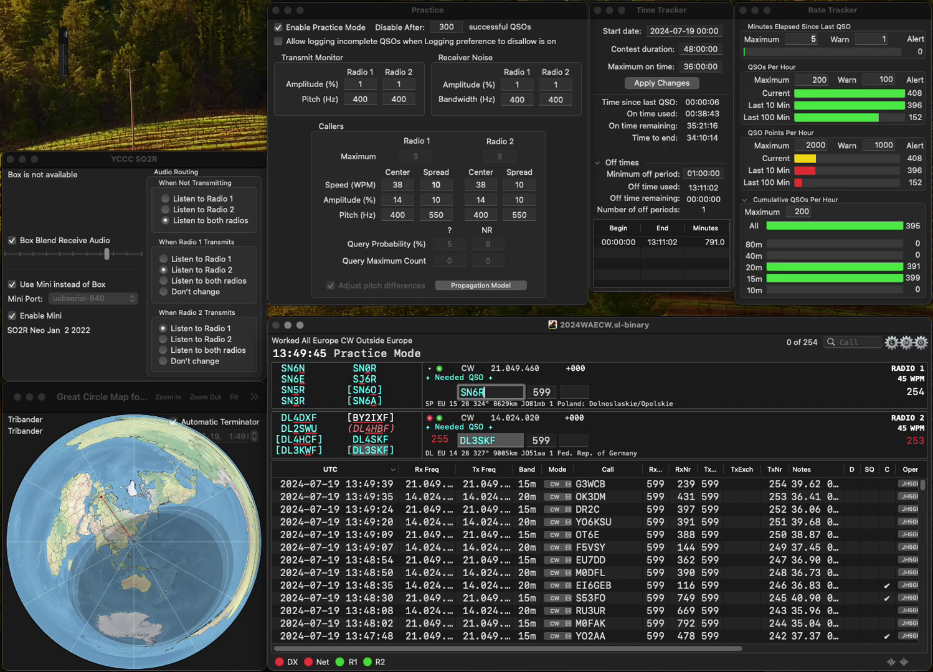
pyautogui.press('Return')
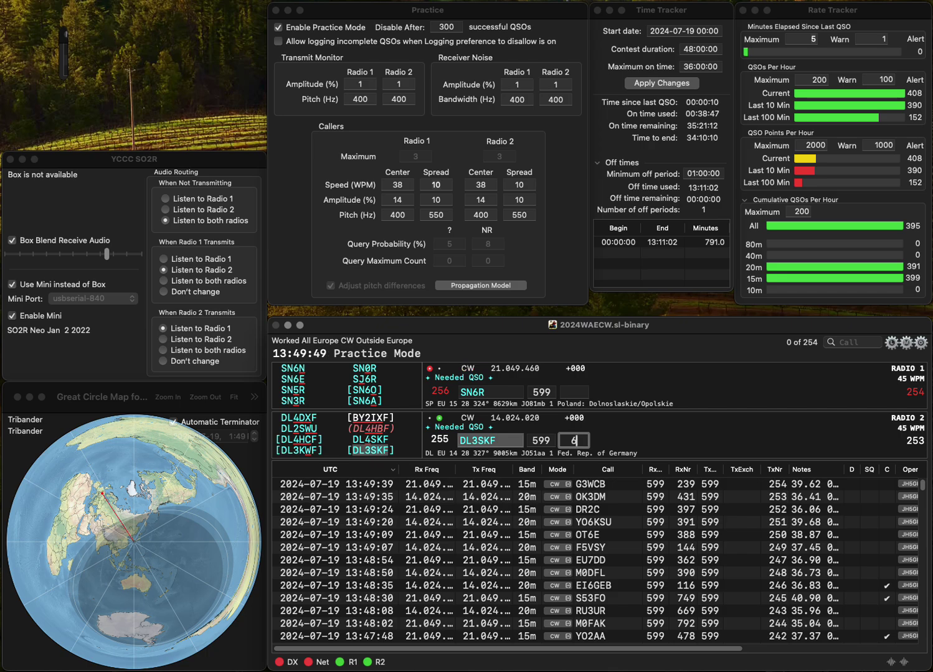
# Step: Log DL3SKF on Radio 2 with received number 666 and resend the Radio 1 call corrected to SD6F
pyautogui.write('66')
pyautogui.press('Return')
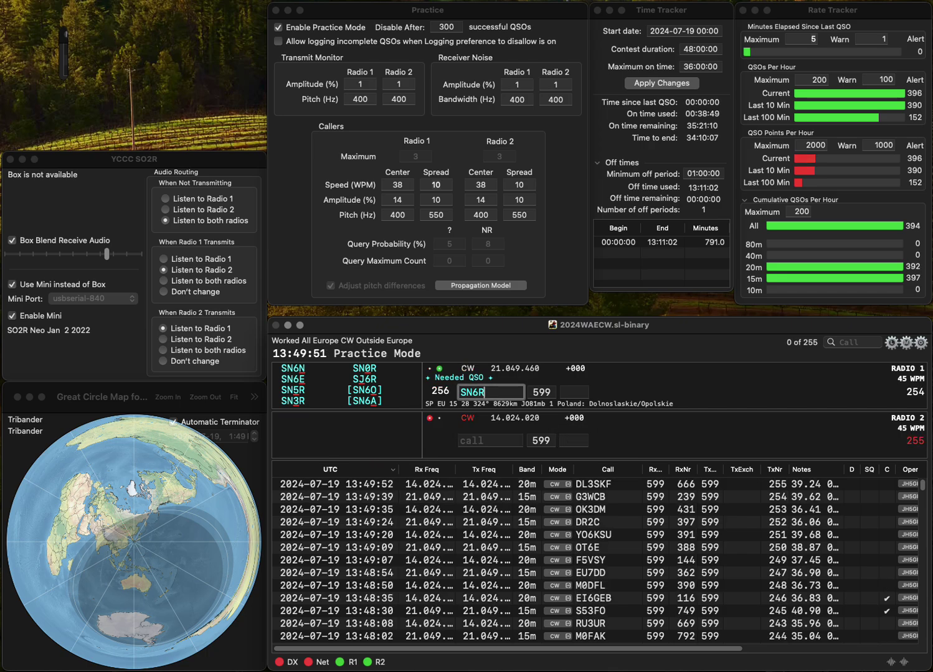
pyautogui.press('BackSpace')
pyautogui.press('BackSpace')
pyautogui.press('BackSpace')
pyautogui.write('D6F')
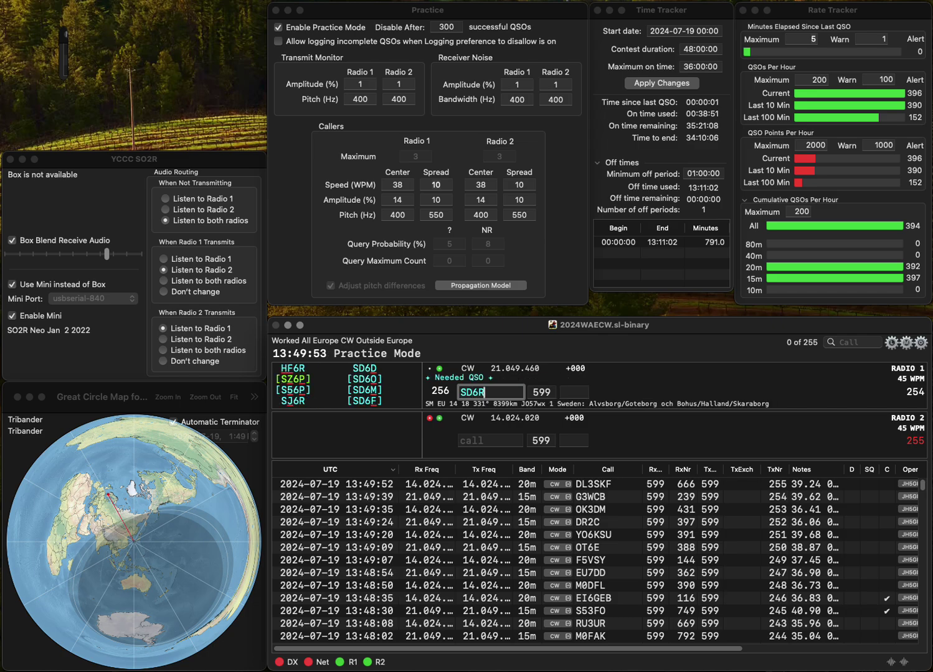
pyautogui.press('Return')
pyautogui.write('LA4ESA')
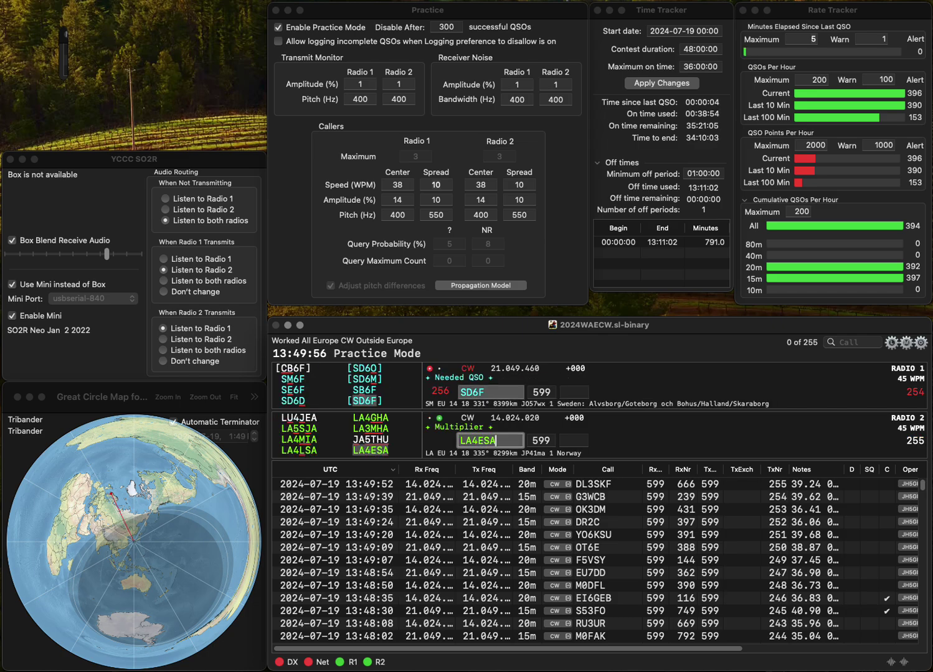
pyautogui.press('Return')
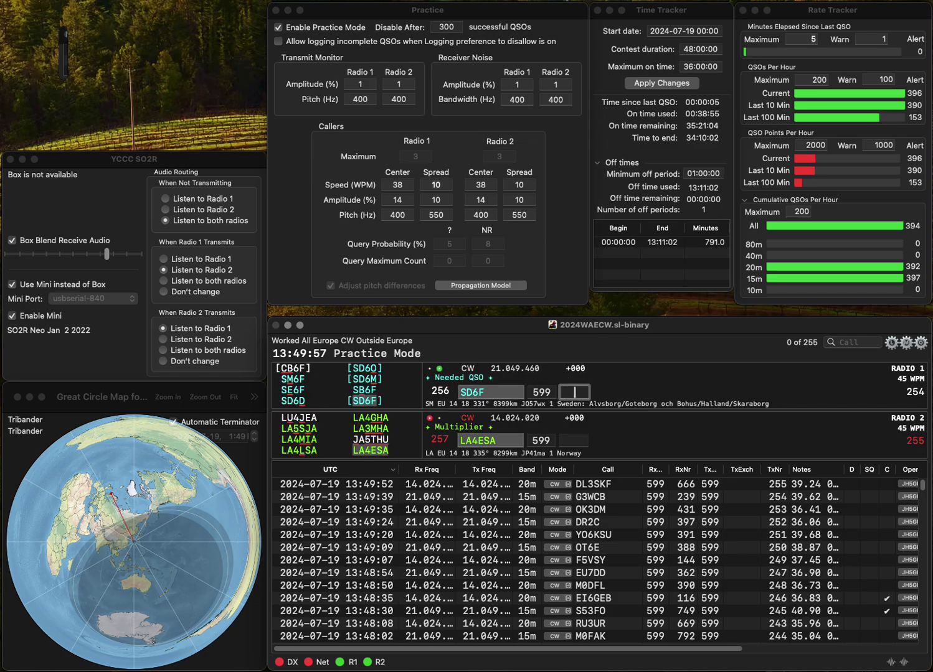
pyautogui.write('565')
pyautogui.press('Return')
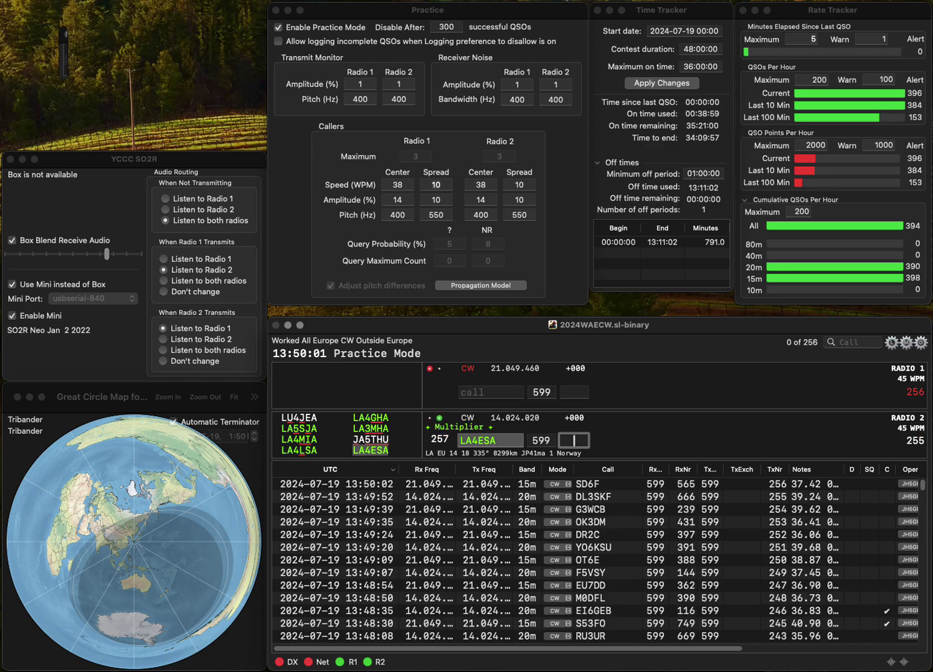
pyautogui.write('415')
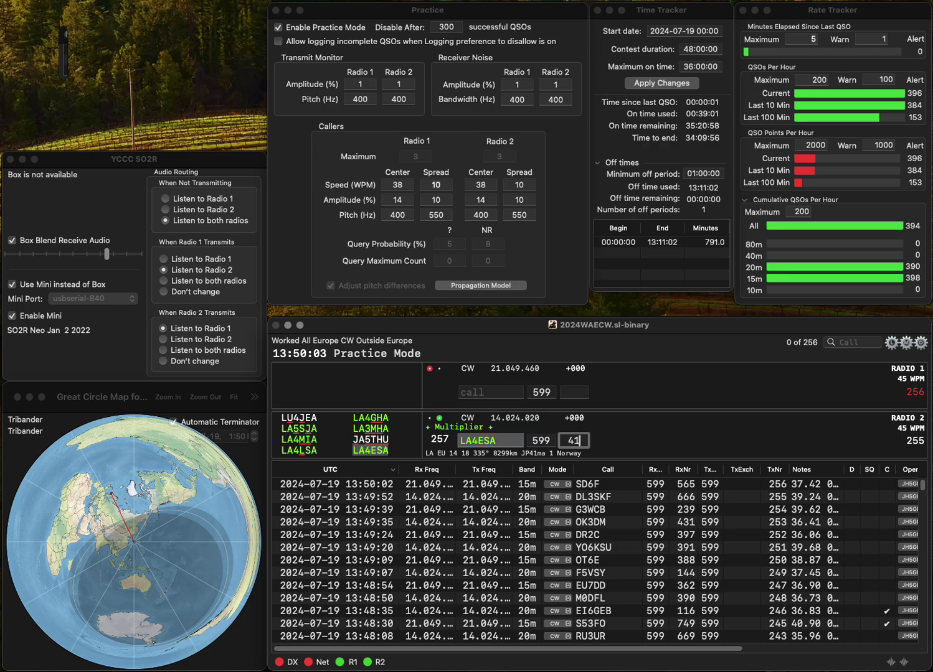
pyautogui.press('Tab')
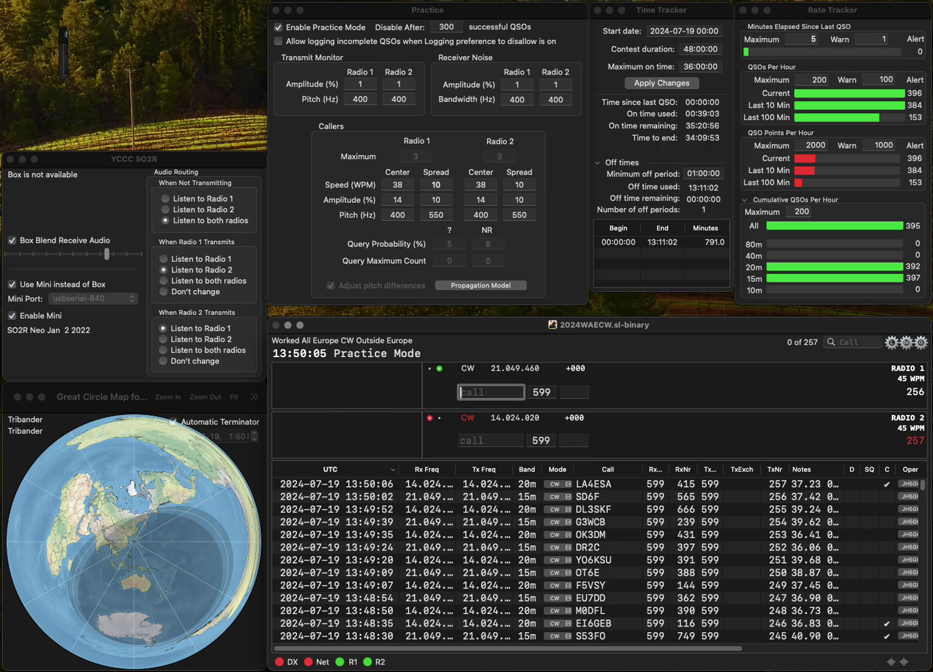
# Step: Answer PA1PE on Radio 1 and the partial call 4AQL on Radio 2
pyautogui.write('PA1PE')
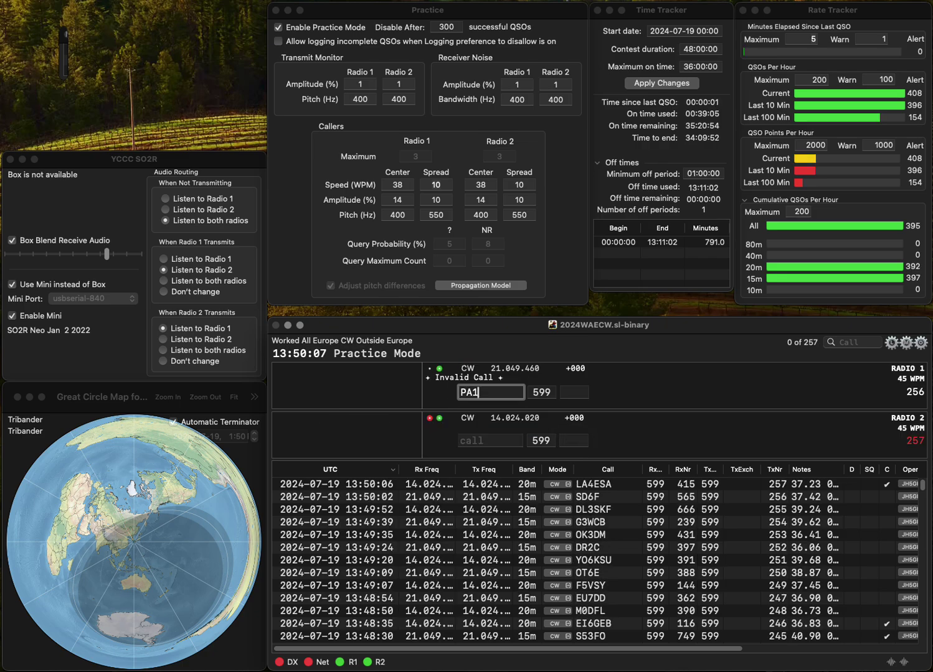
pyautogui.click(490, 440)
pyautogui.write('4AQL')
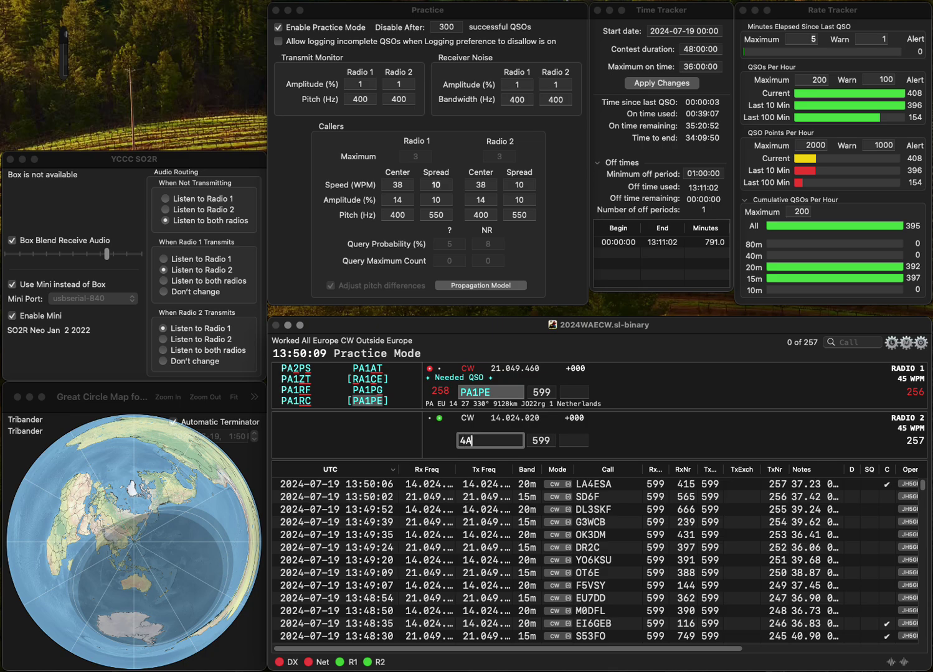
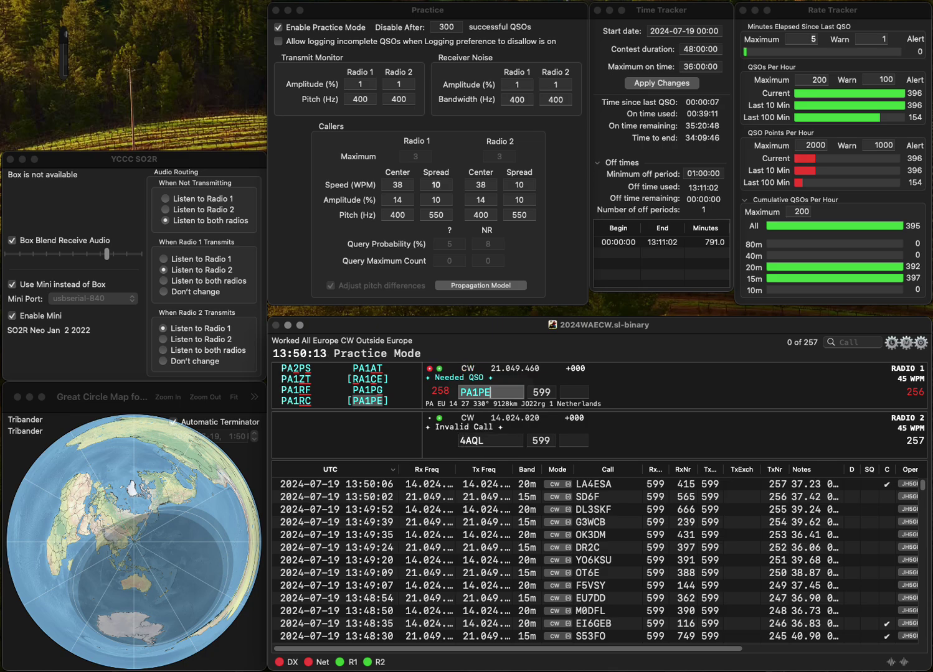
# Step: Log PA1PE on Radio 1 with received number 58
pyautogui.press('Tab')
pyautogui.write('85')
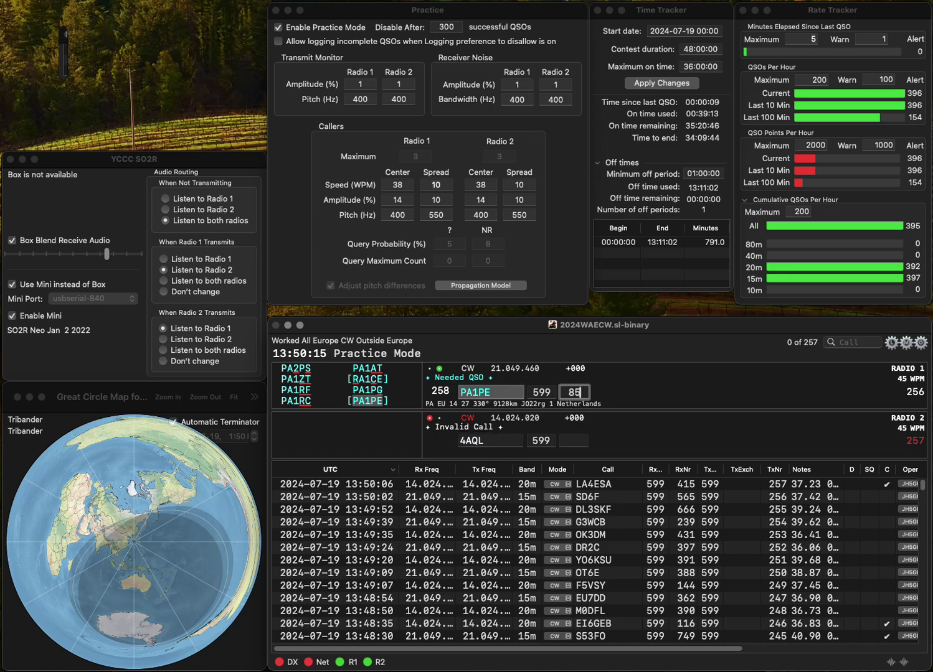
pyautogui.write('58')
pyautogui.press('Return')
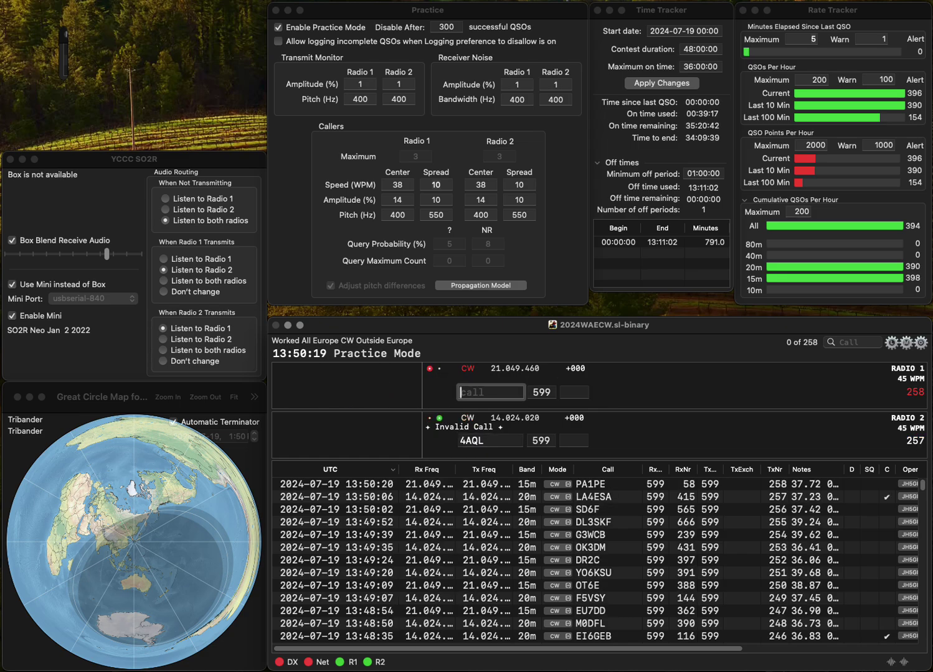
# Step: Complete the Radio 2 call as UA4AQL and send its exchange, and answer EB3A on Radio 1
pyautogui.click(460, 441)
pyautogui.write('UA')
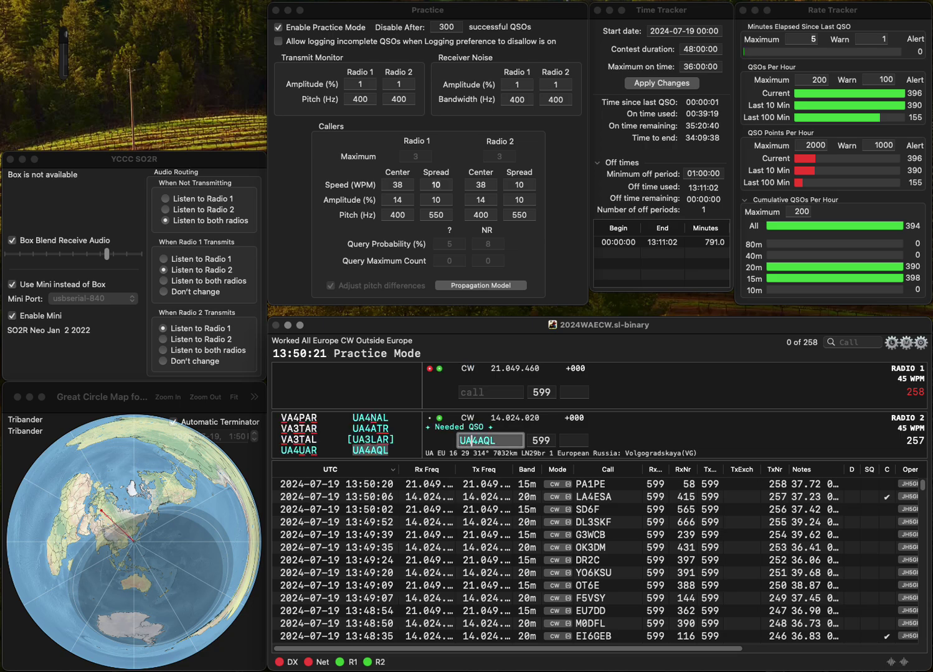
pyautogui.press('Return')
pyautogui.write('EB3')
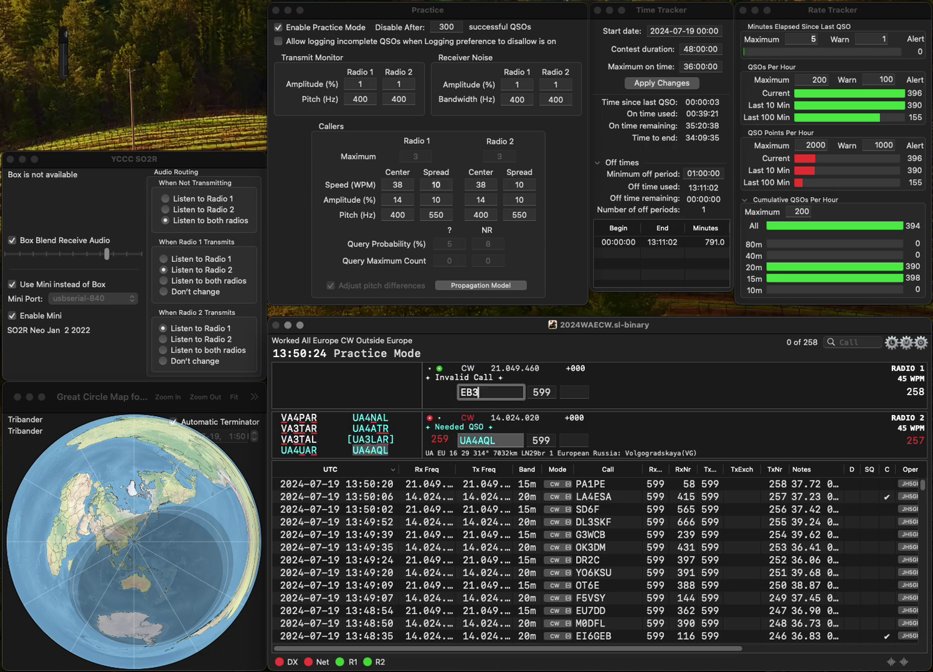
pyautogui.write('A')
pyautogui.press('Return')
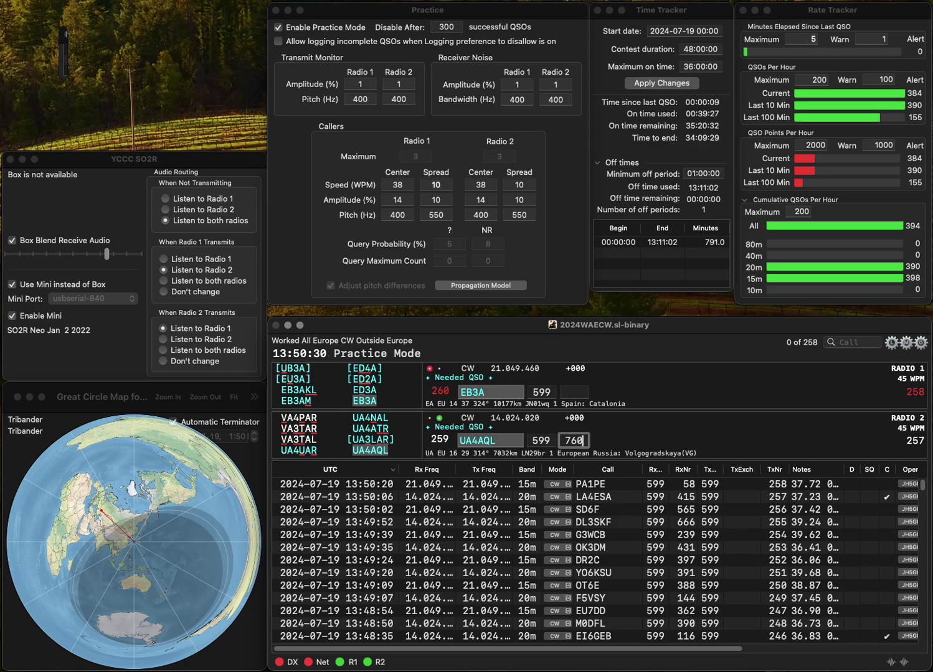
pyautogui.press('Return')
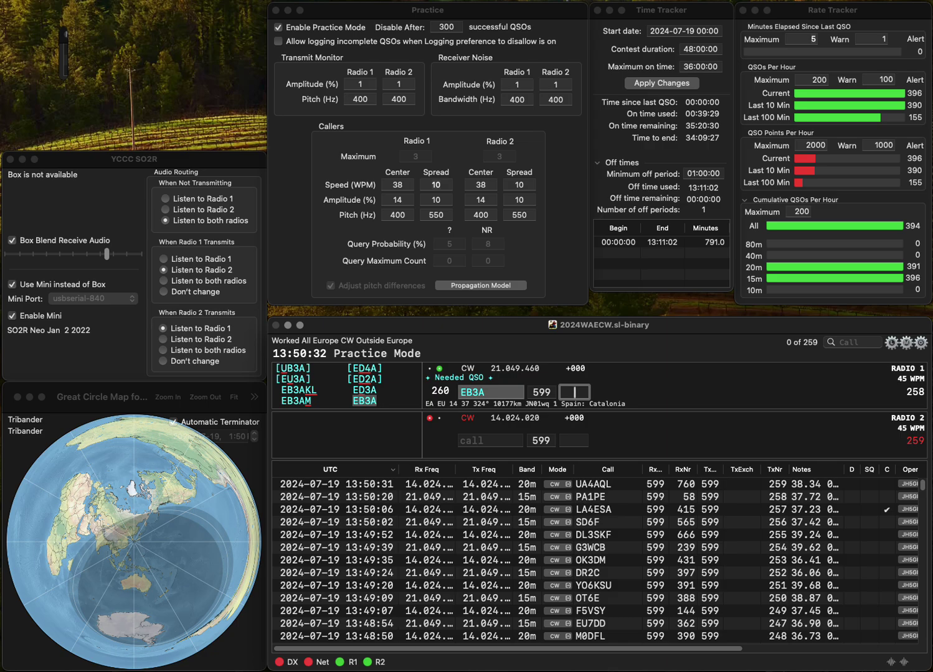
pyautogui.write('31')
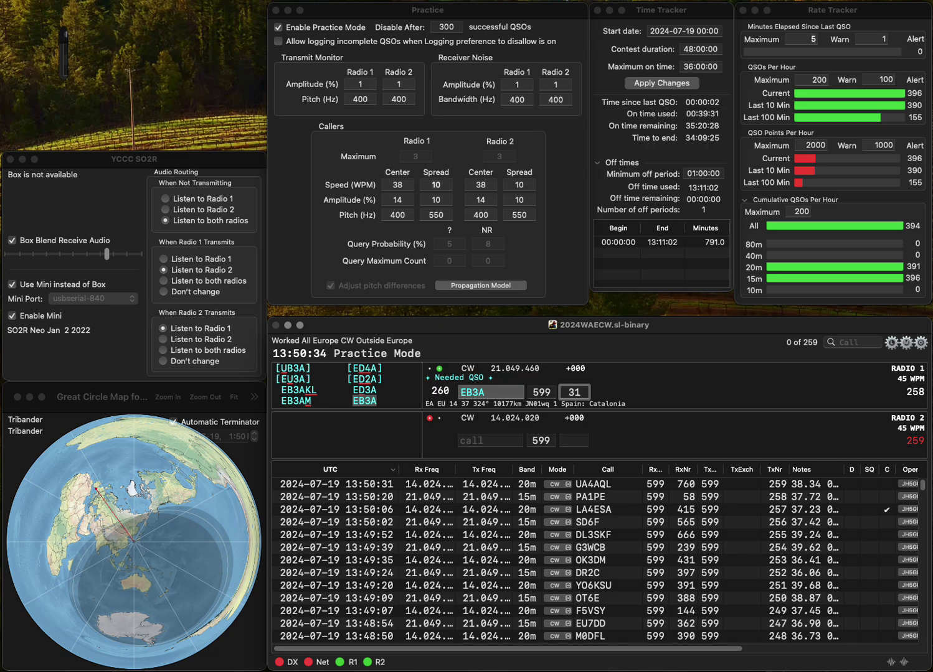
pyautogui.write('0')
pyautogui.press('Return')
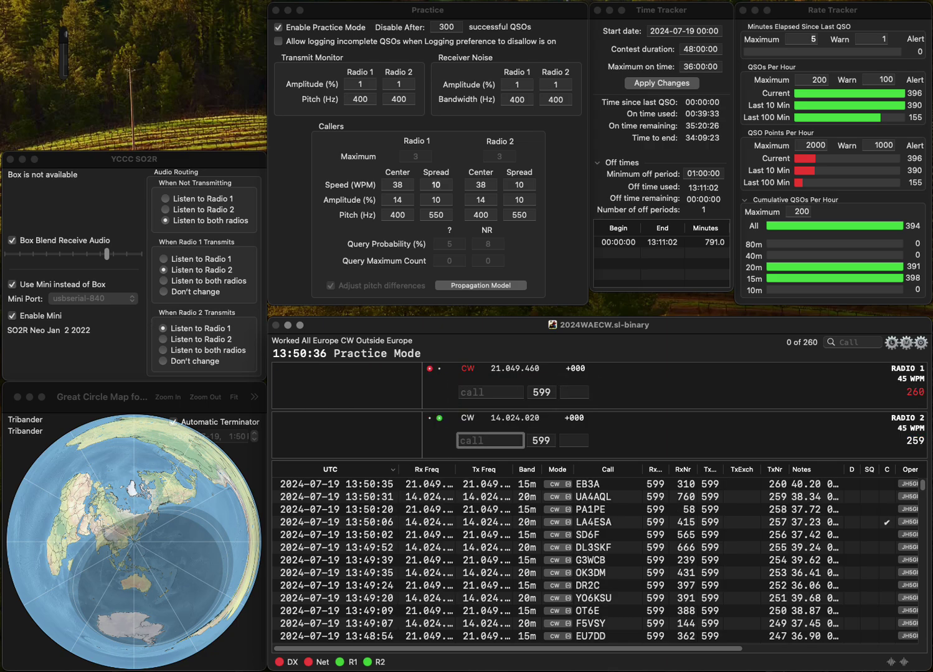
# Step: Answer SP4BP on Radio 2 and DJ7WG on Radio 1, completing the Radio 2 call as SP4BPH
pyautogui.write('SP4BP')
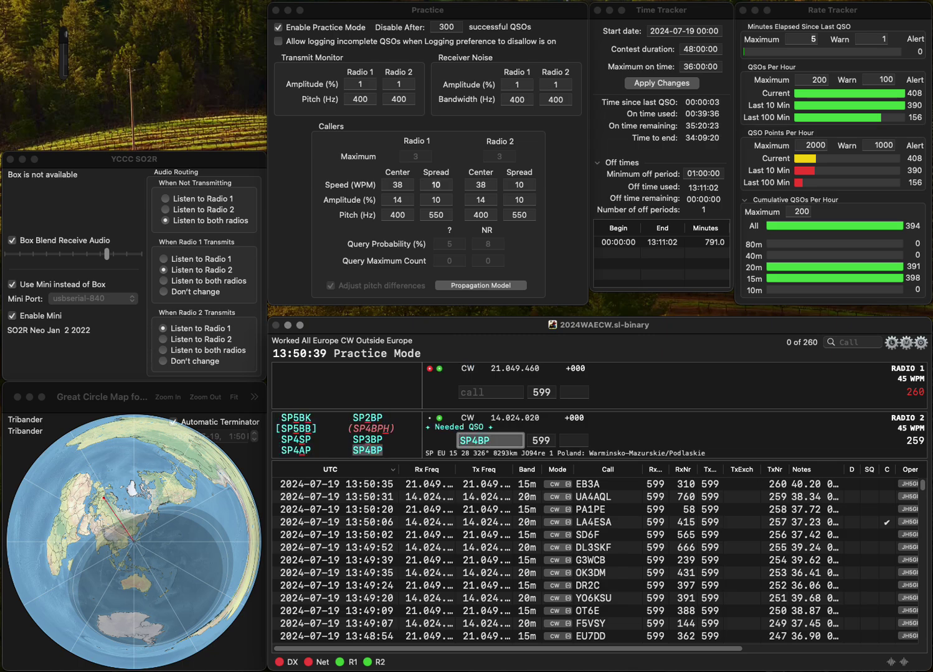
pyautogui.press('Return')
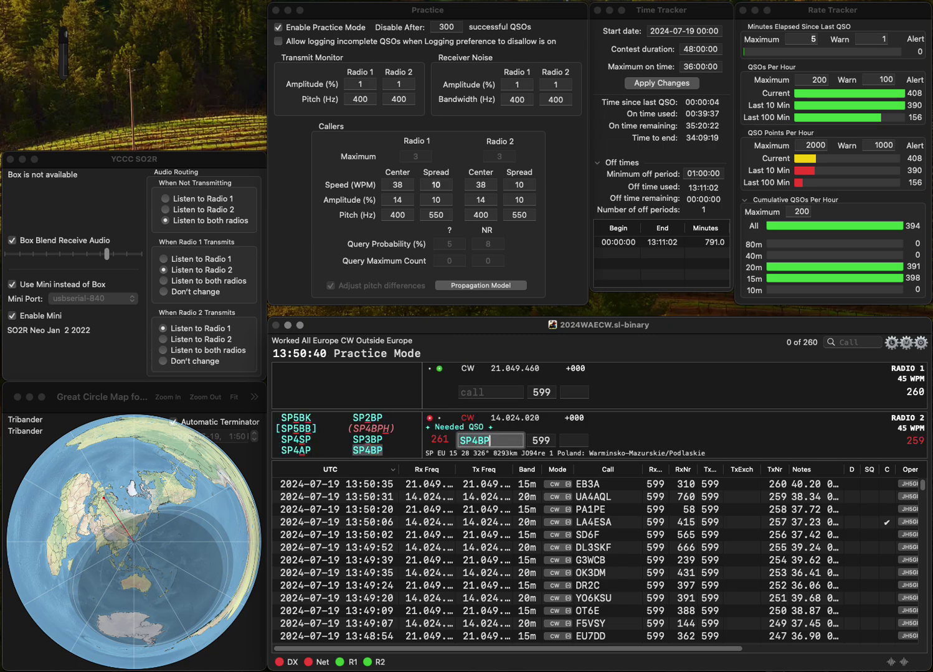
pyautogui.write('DJ')
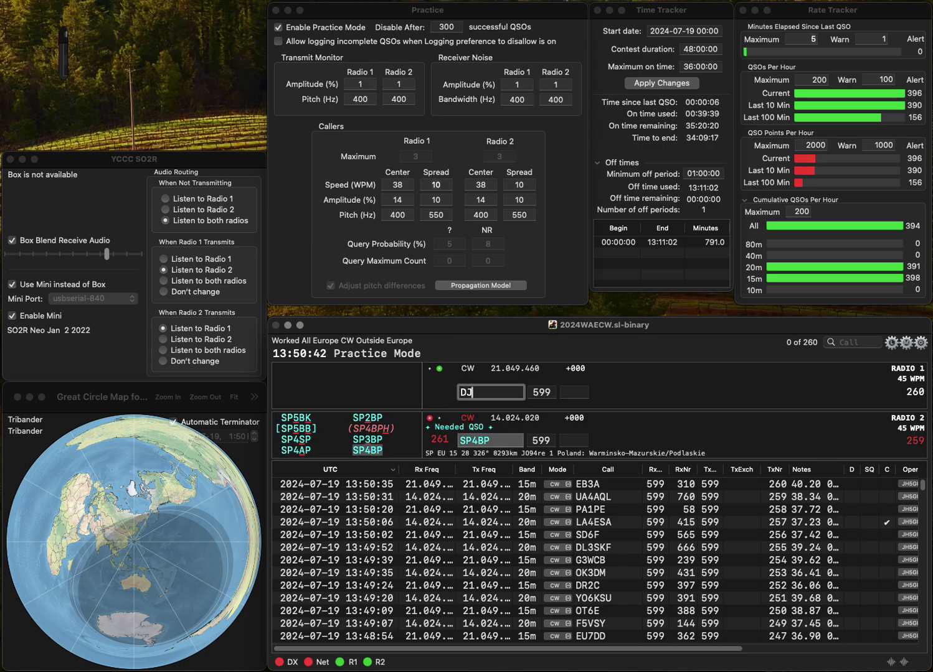
pyautogui.write('7WG')
pyautogui.press('Return')
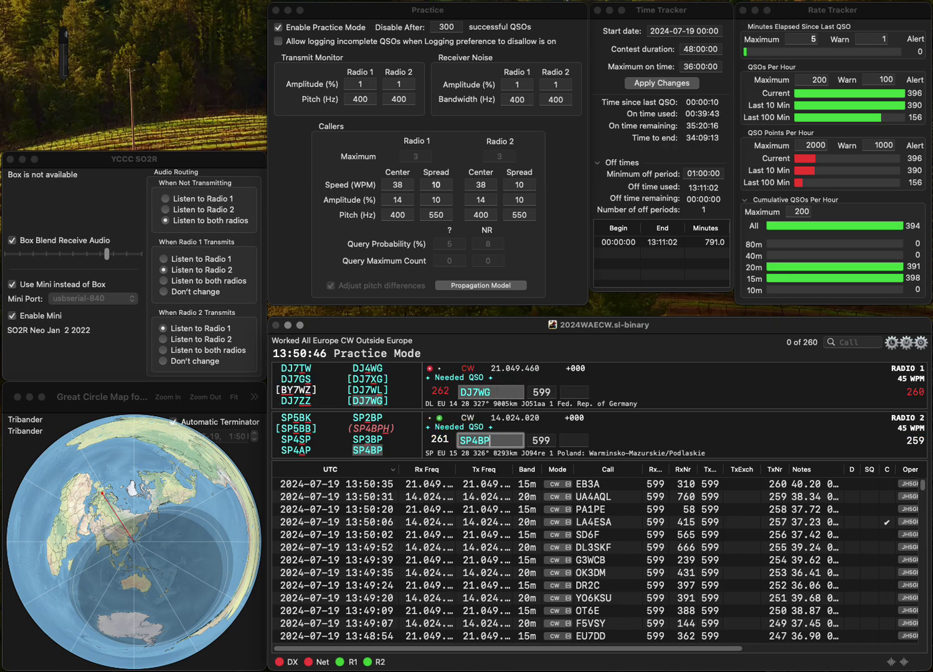
pyautogui.write('H')
pyautogui.press('Return')
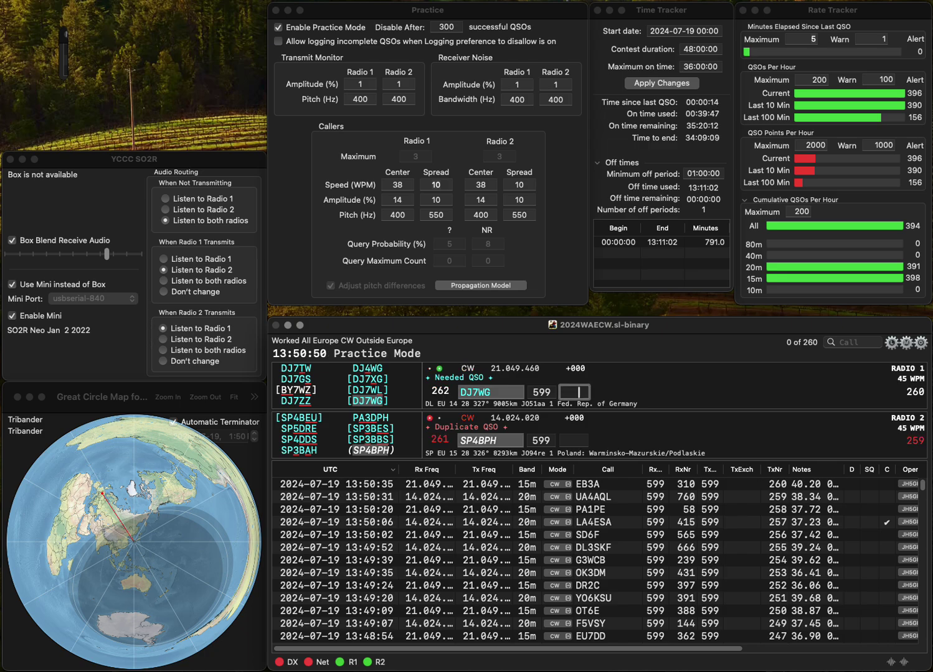
pyautogui.write('314')
pyautogui.press('Return')
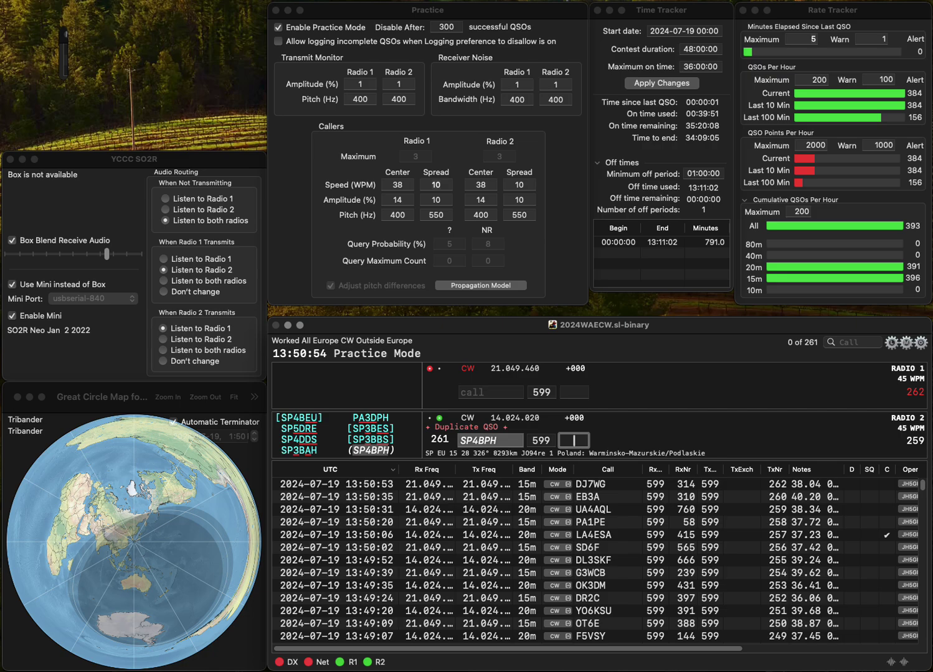
pyautogui.write('67')
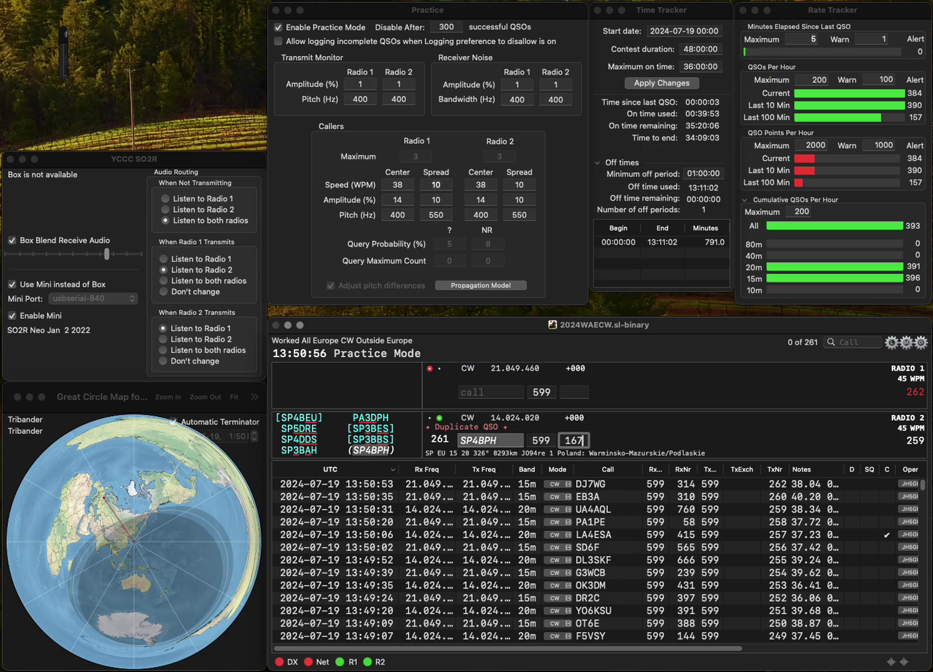
pyautogui.press('Return')
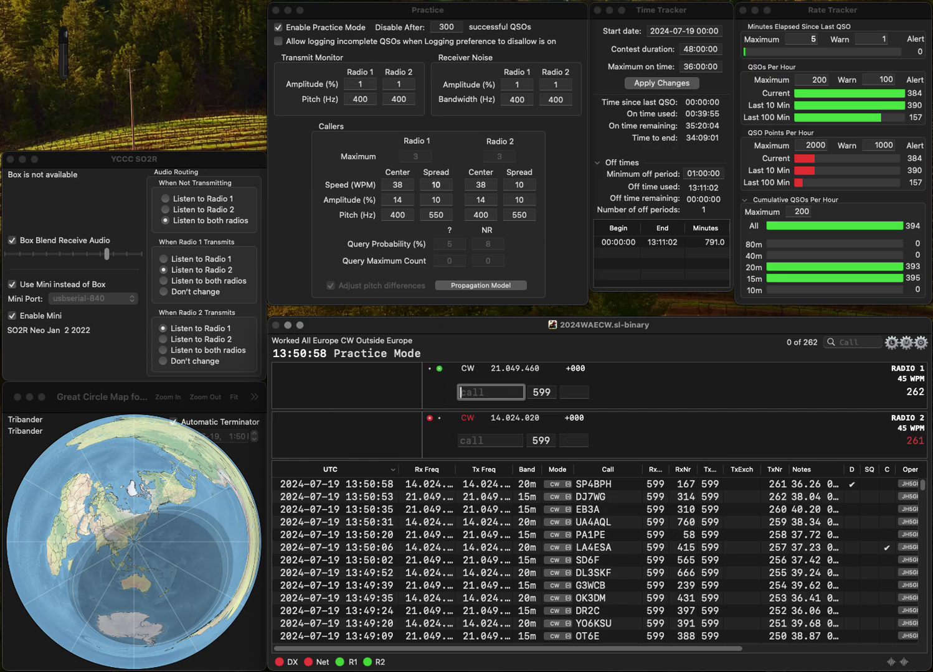
# Step: Answer PA8KAG on Radio 1 and RL715M on Radio 2
pyautogui.write('PA8KAG')
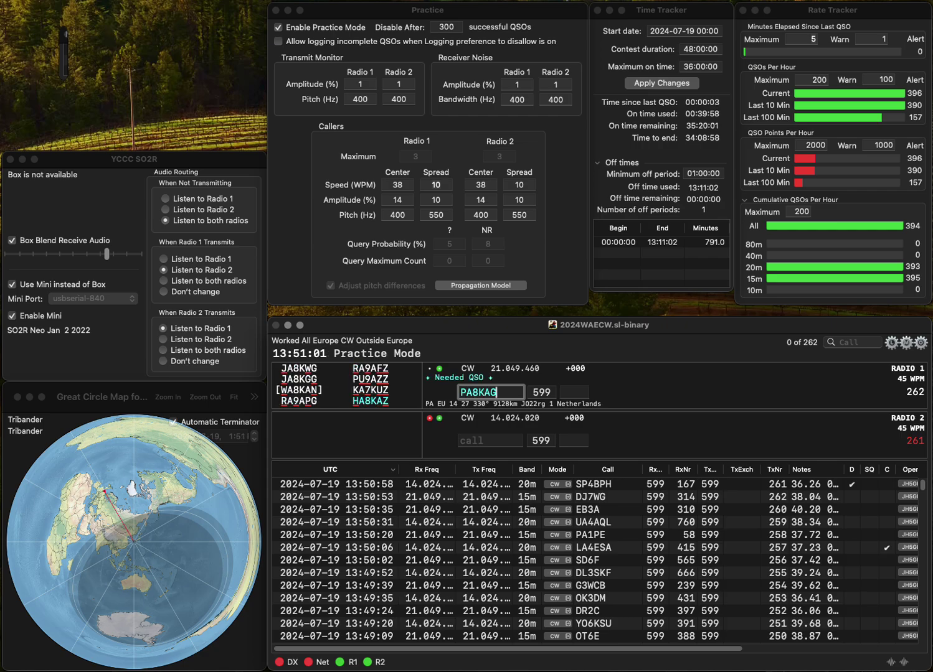
pyautogui.press('Return')
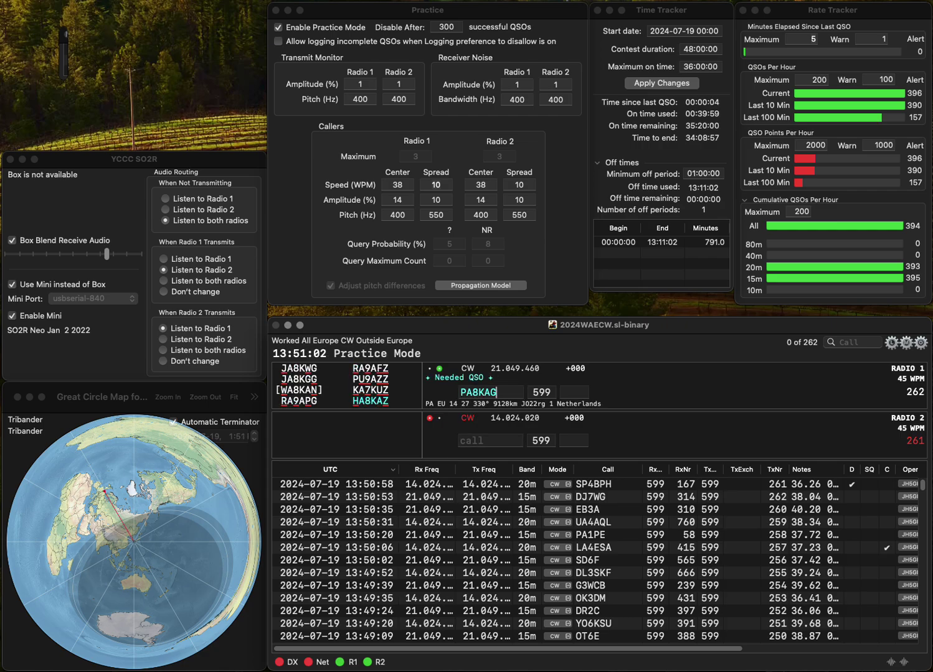
pyautogui.write('RL71')
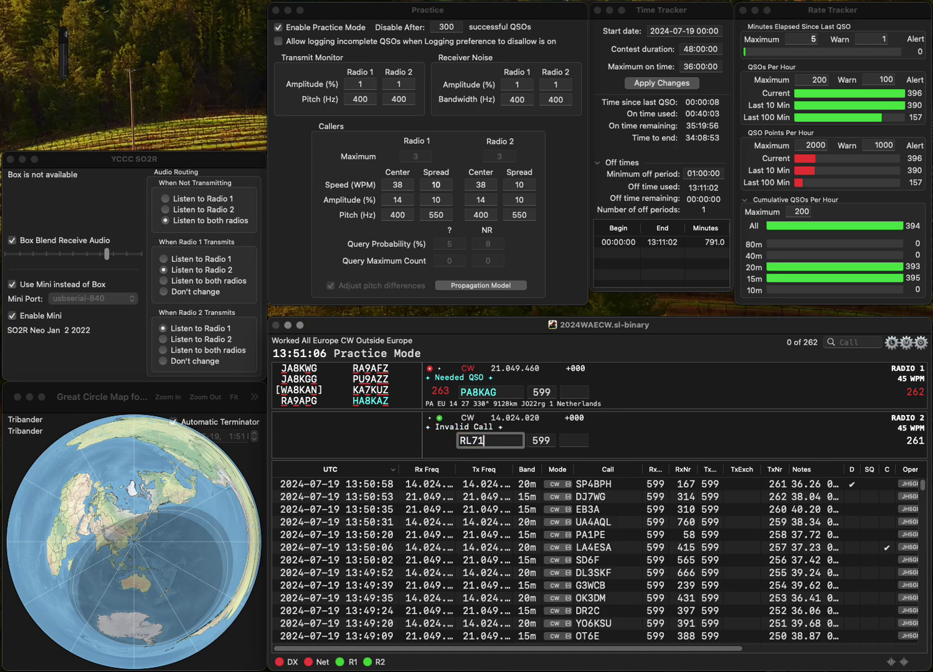
pyautogui.write('5M')
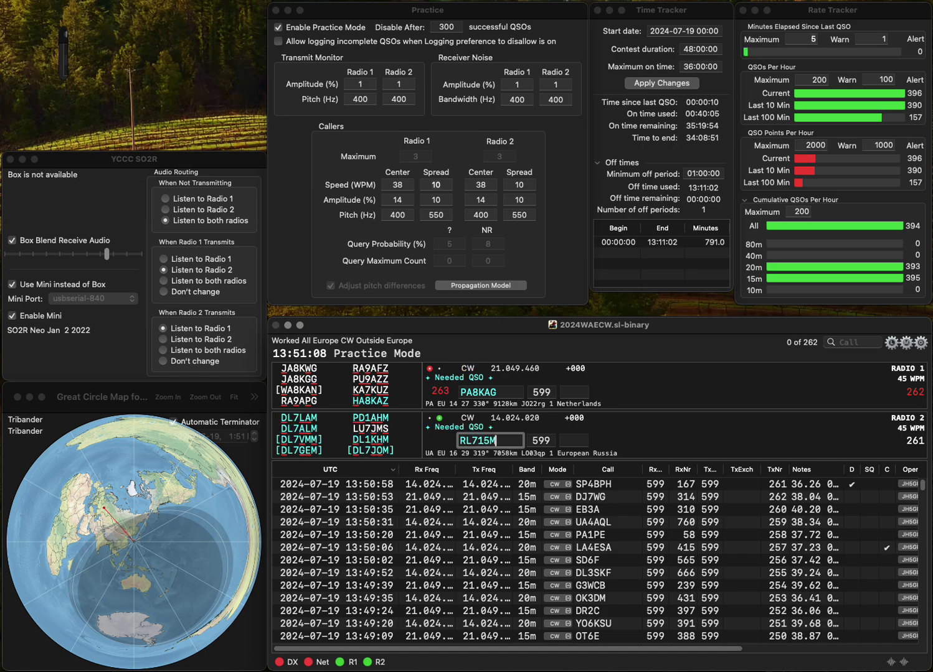
pyautogui.press('Return')
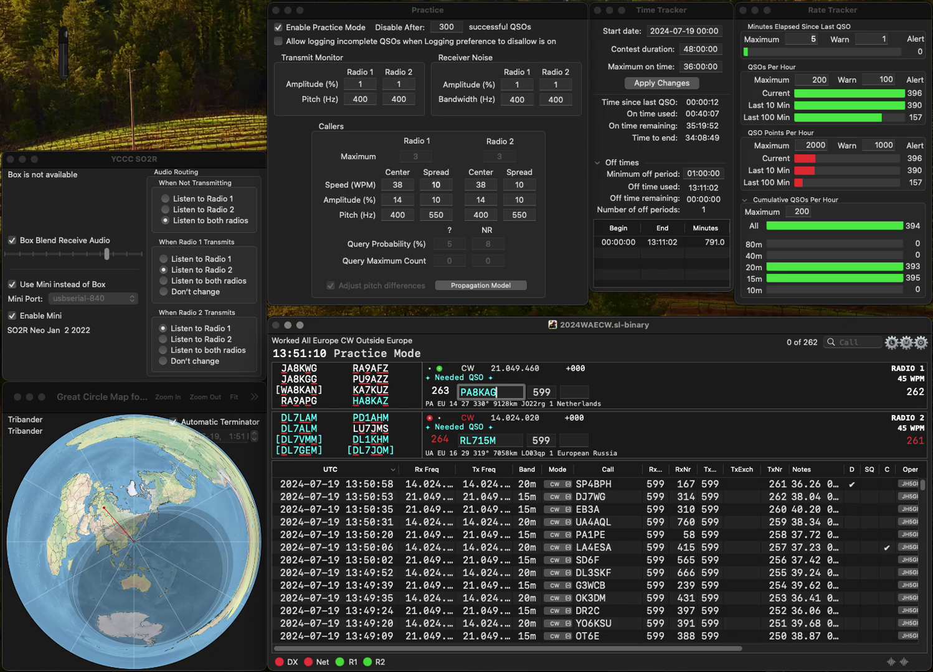
pyautogui.press('BackSpace')
pyautogui.write('Z')
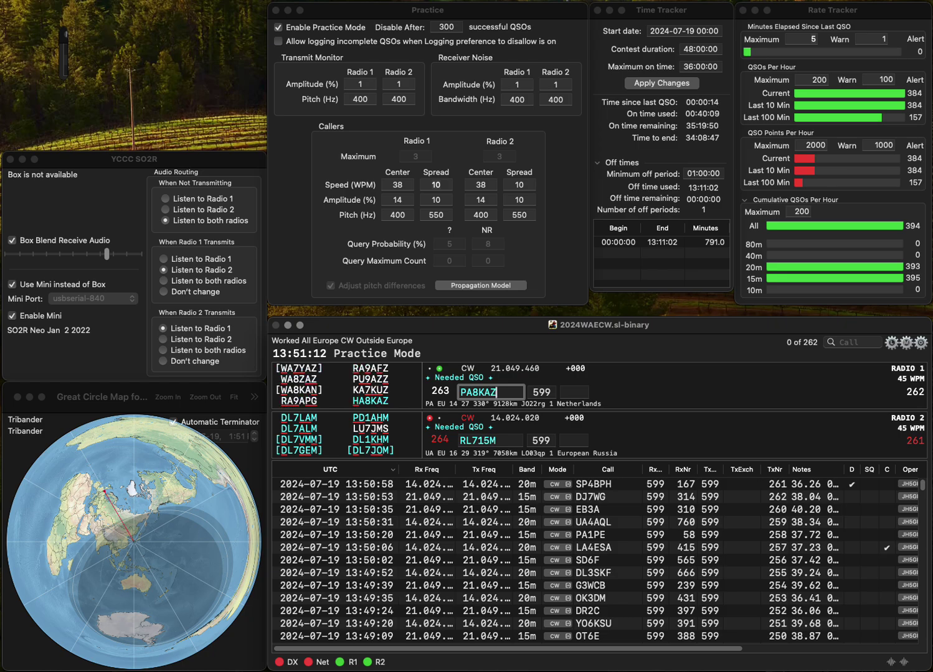
pyautogui.click(467, 392)
pyautogui.press('BackSpace')
pyautogui.write('H')
pyautogui.press('Return')
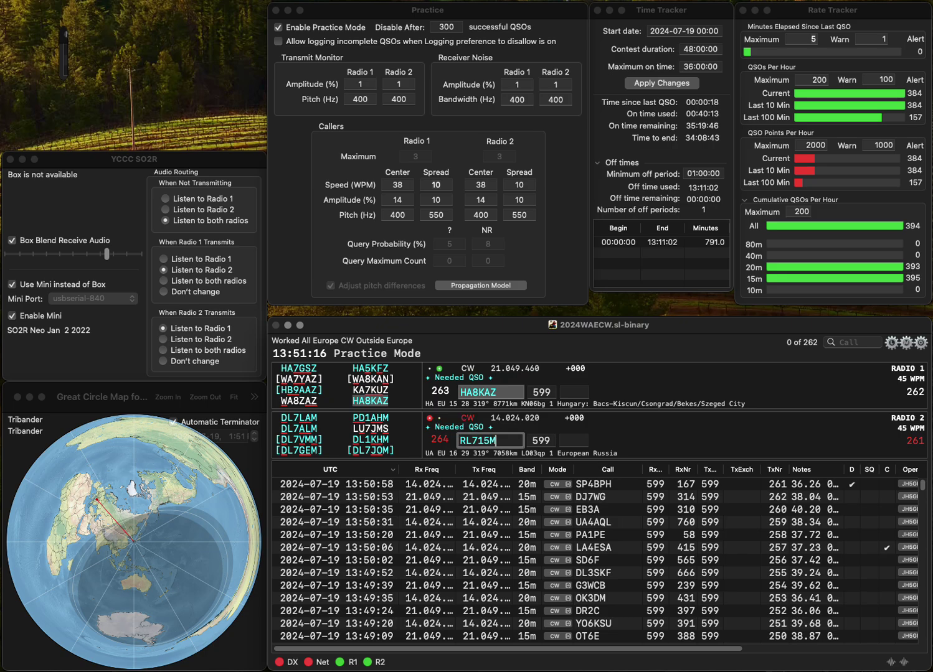
pyautogui.click(460, 441)
pyautogui.press('Delete')
pyautogui.press('Right')
pyautogui.write('Z')
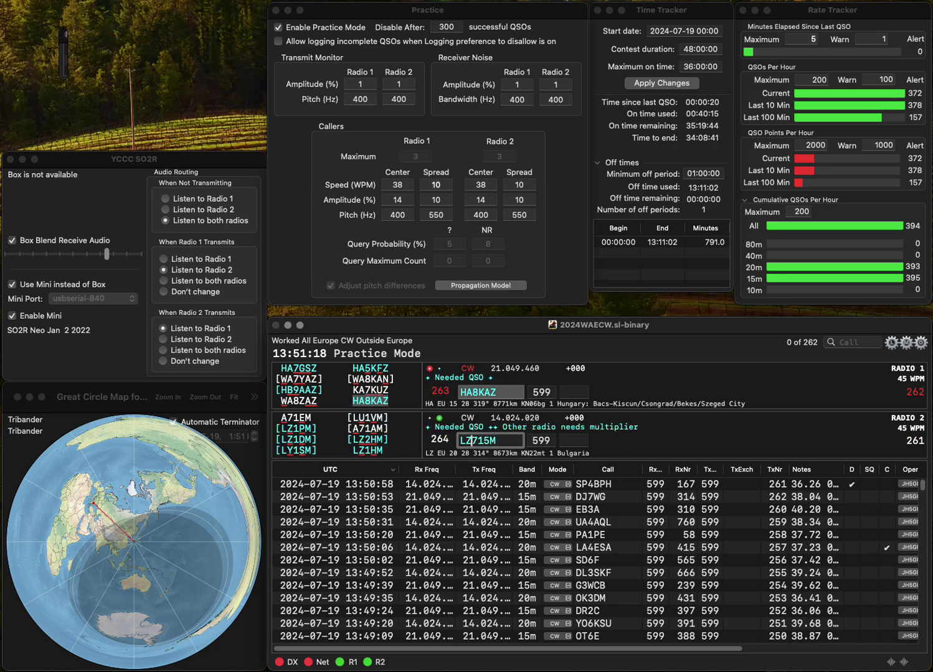
pyautogui.press('Delete')
pyautogui.press('Left')
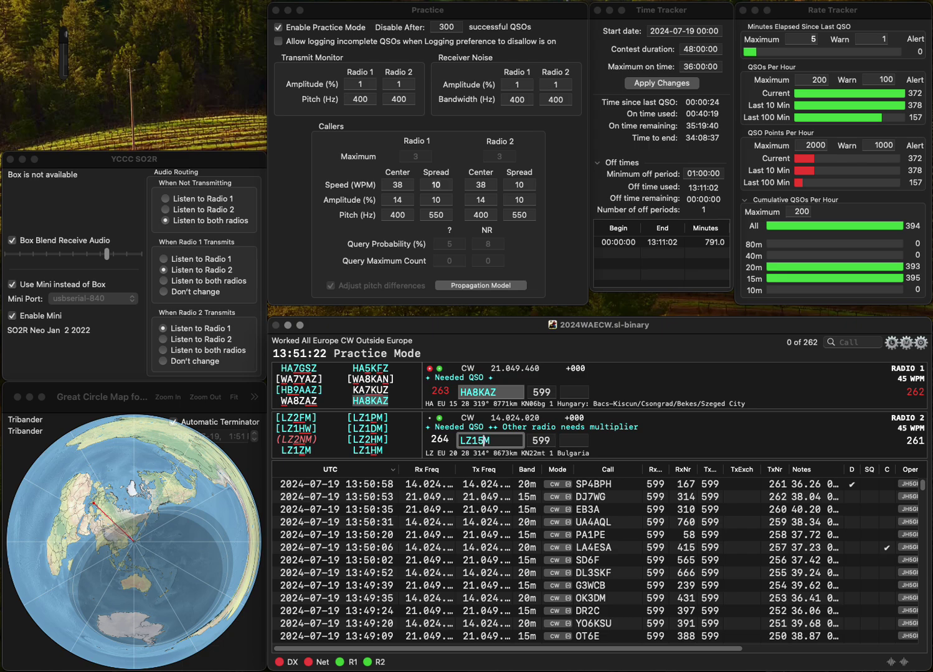
pyautogui.press('BackSpace')
pyautogui.write('H')
pyautogui.press('Return')
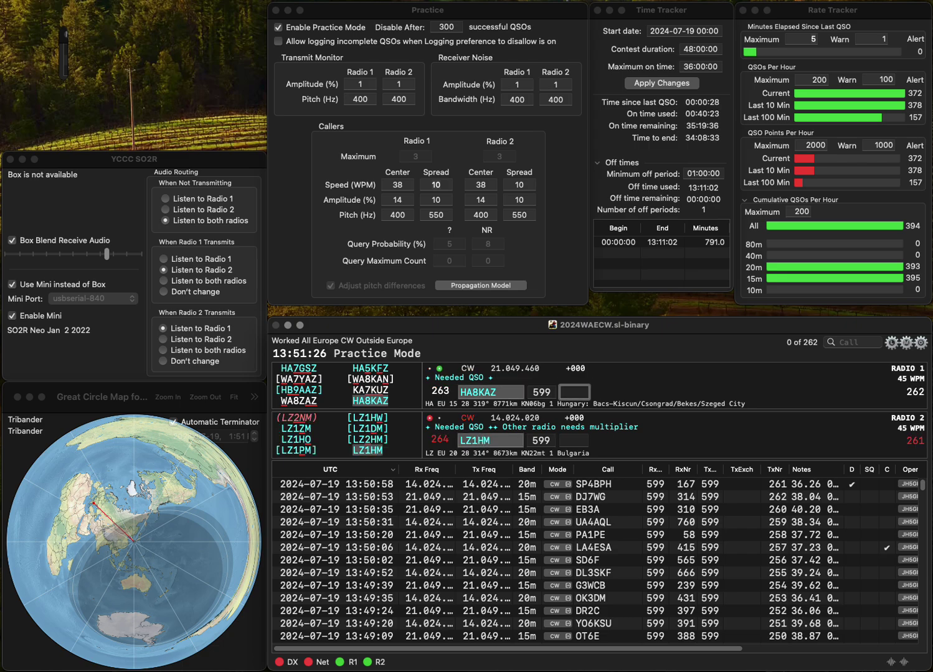
pyautogui.write('17')
pyautogui.press('Return')
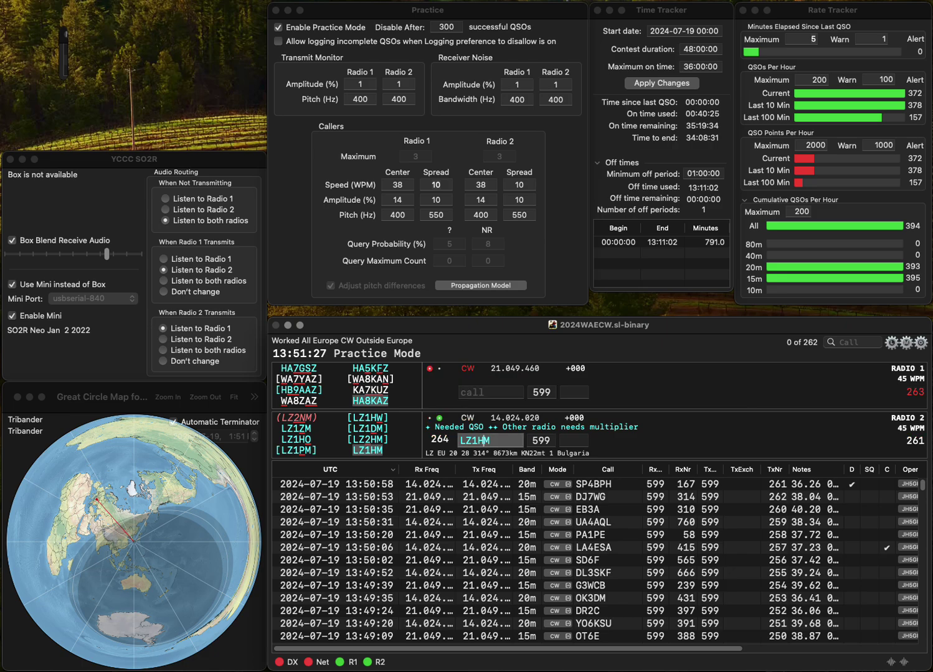
pyautogui.press('space')
pyautogui.write('276')
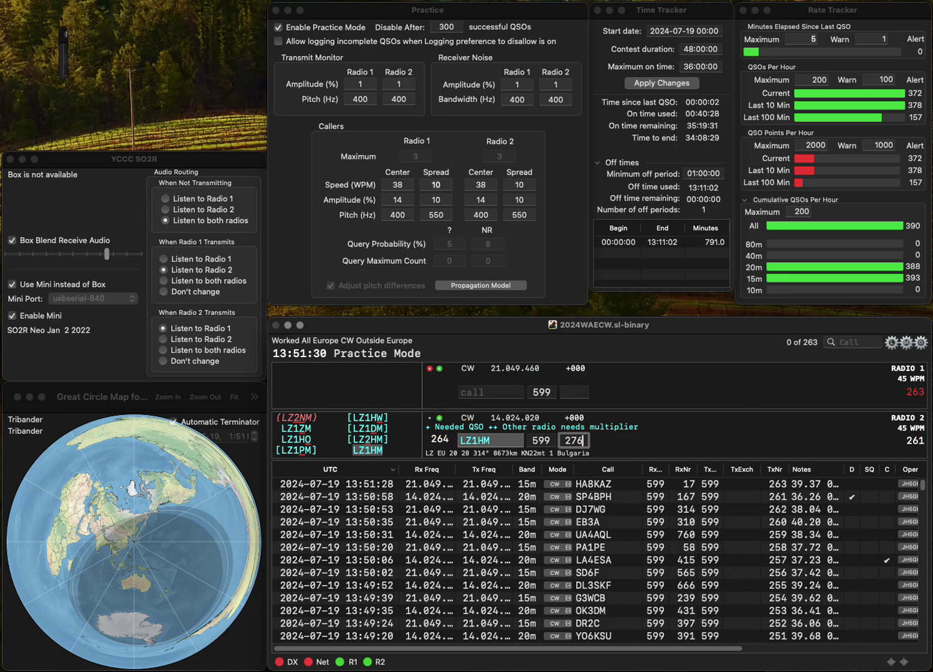
pyautogui.press('Return')
pyautogui.write('9')
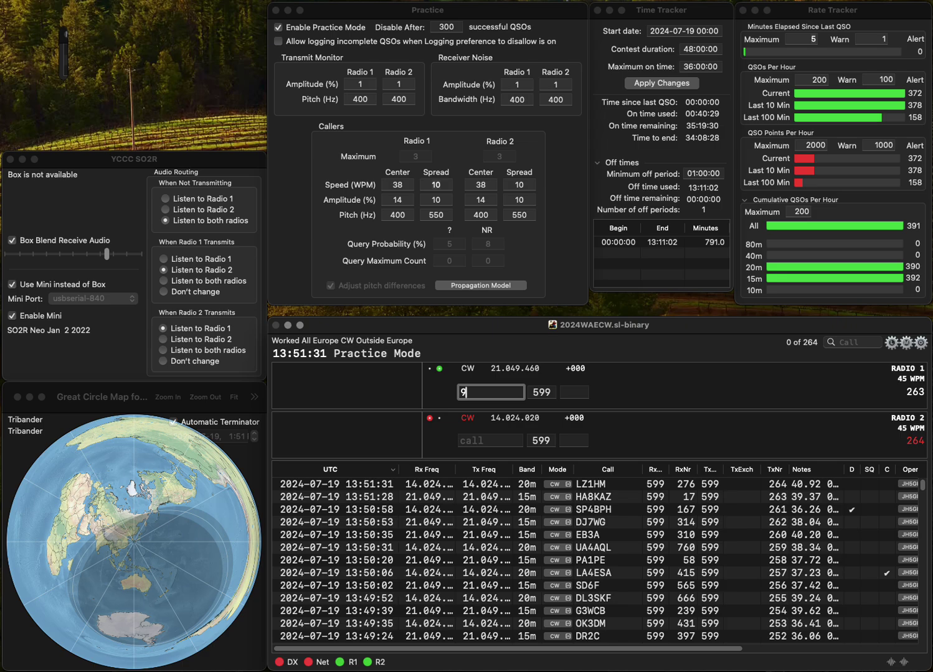
pyautogui.write('A2VX')
pyautogui.press('Return')
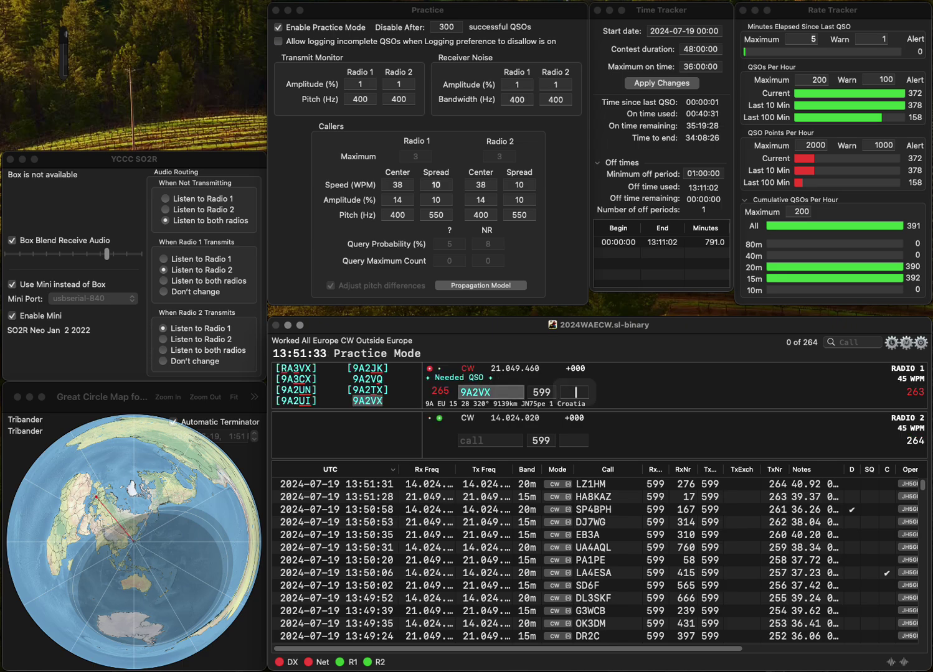
pyautogui.write('SV2DPP')
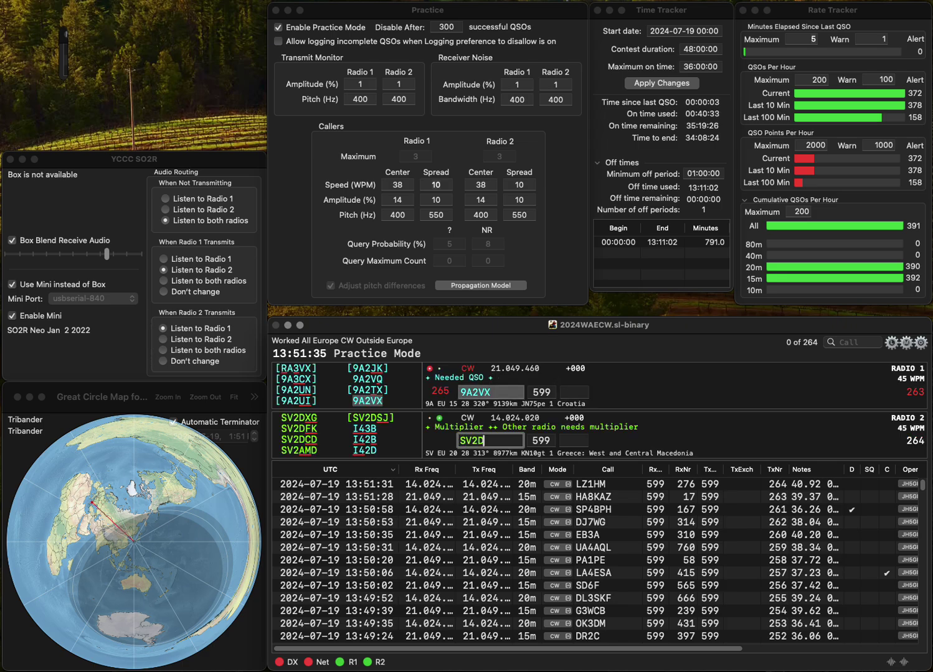
pyautogui.click(484, 441)
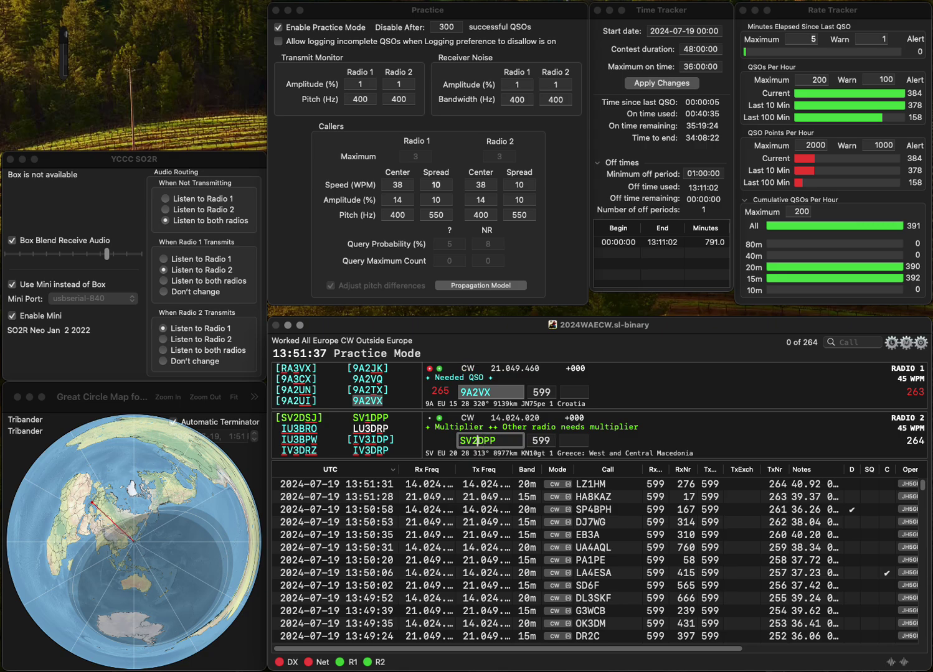
pyautogui.press('Return')
pyautogui.write('7')
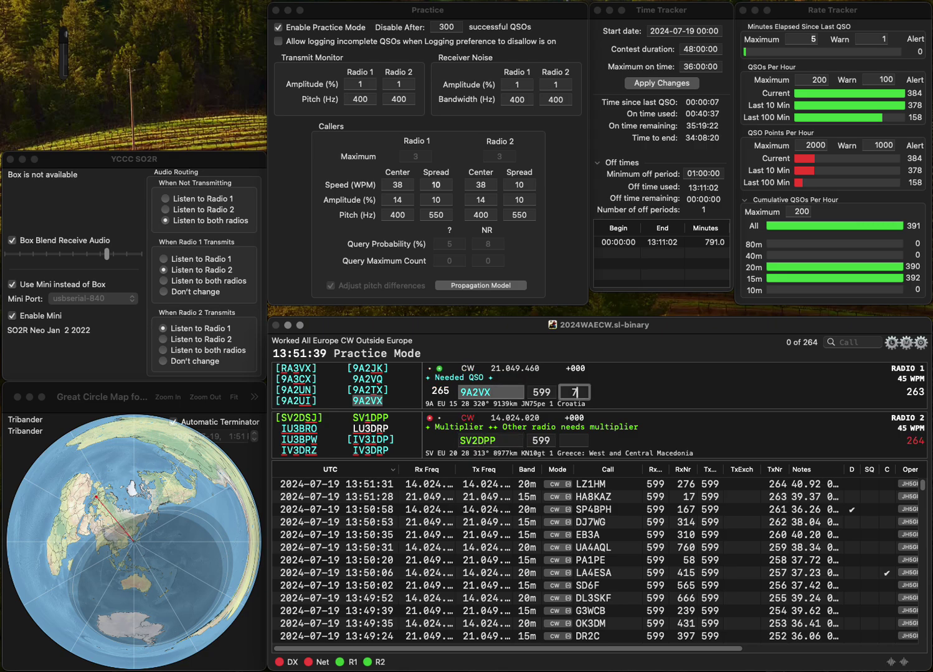
pyautogui.write('63')
pyautogui.press('Return')
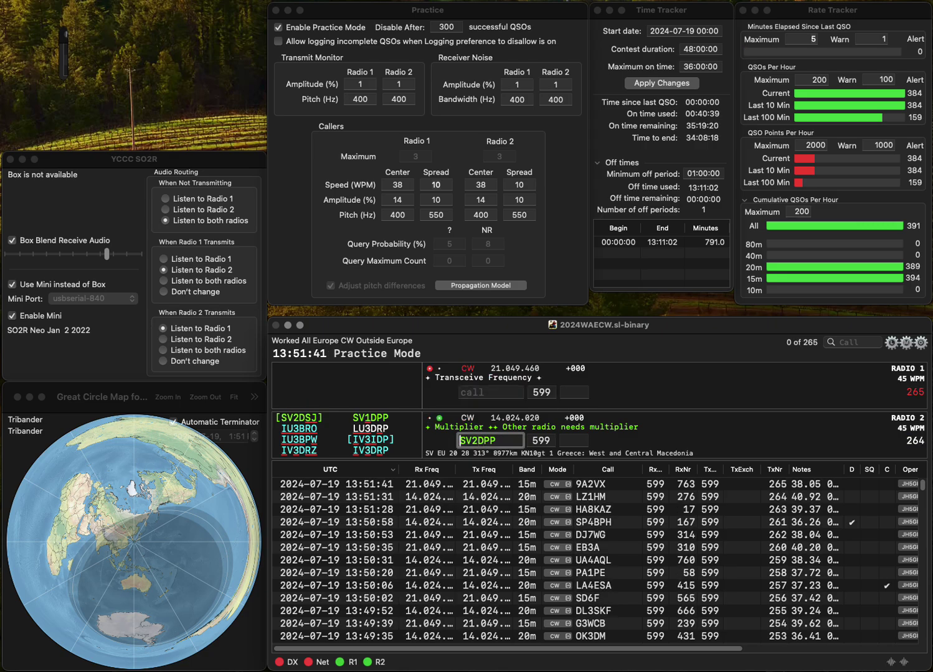
pyautogui.press('Right')
pyautogui.press('Right')
pyautogui.press('Delete')
pyautogui.write('1')
pyautogui.press('Return')
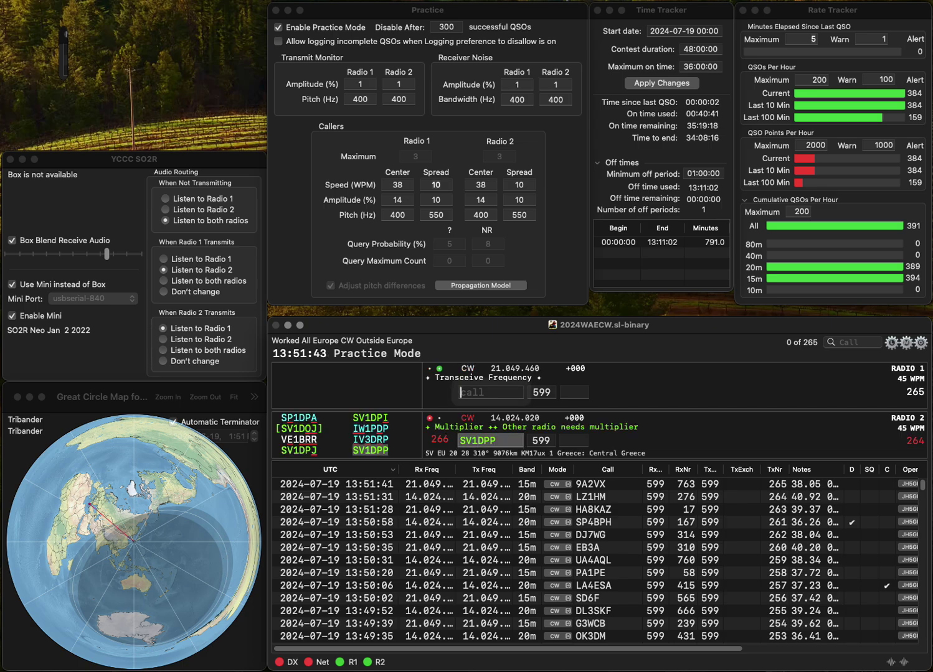
pyautogui.write('YU1L')
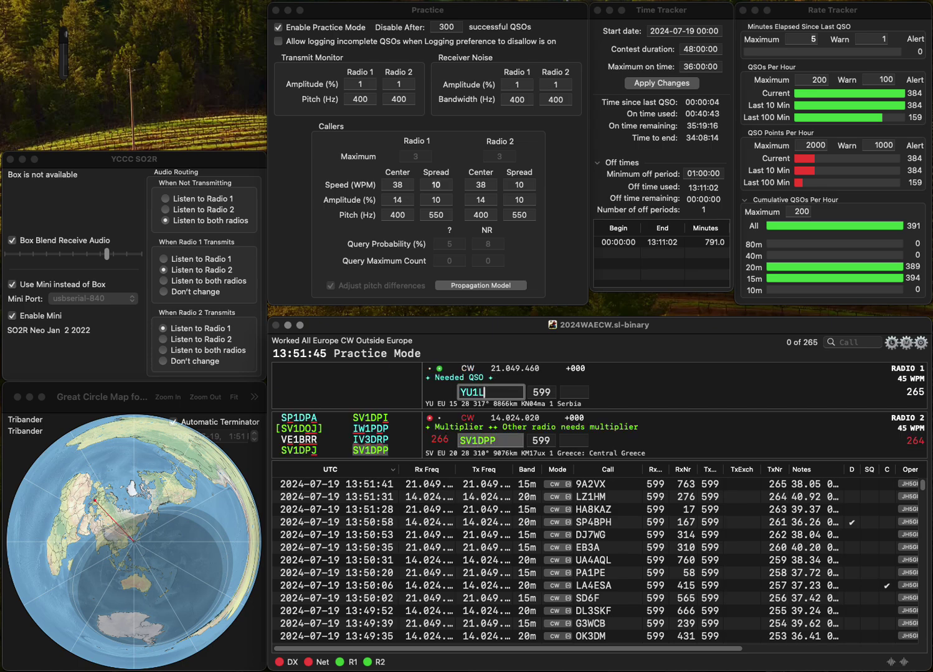
pyautogui.write('D')
pyautogui.press('Return')
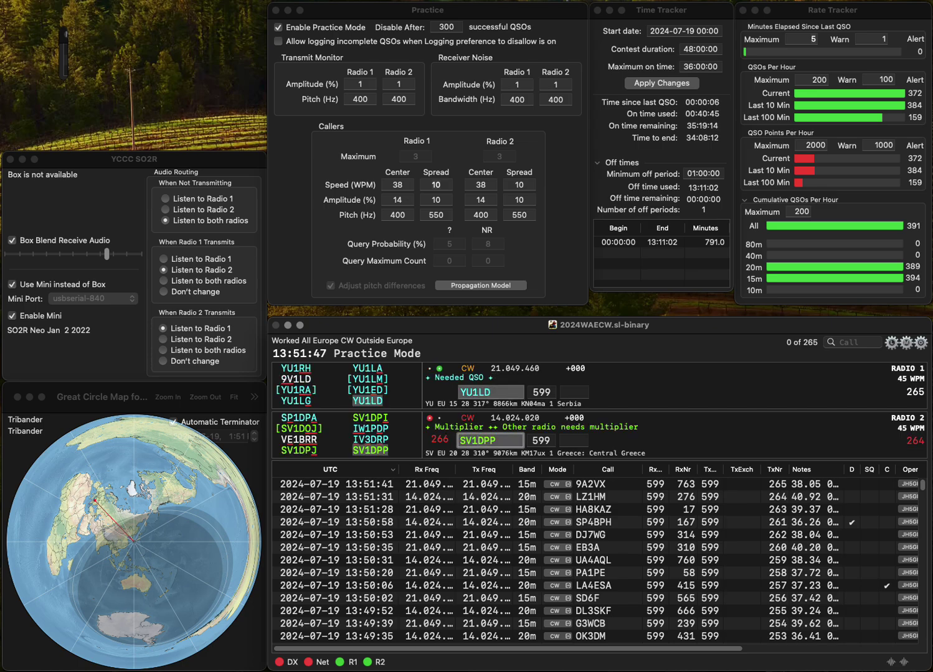
pyautogui.press('Tab')
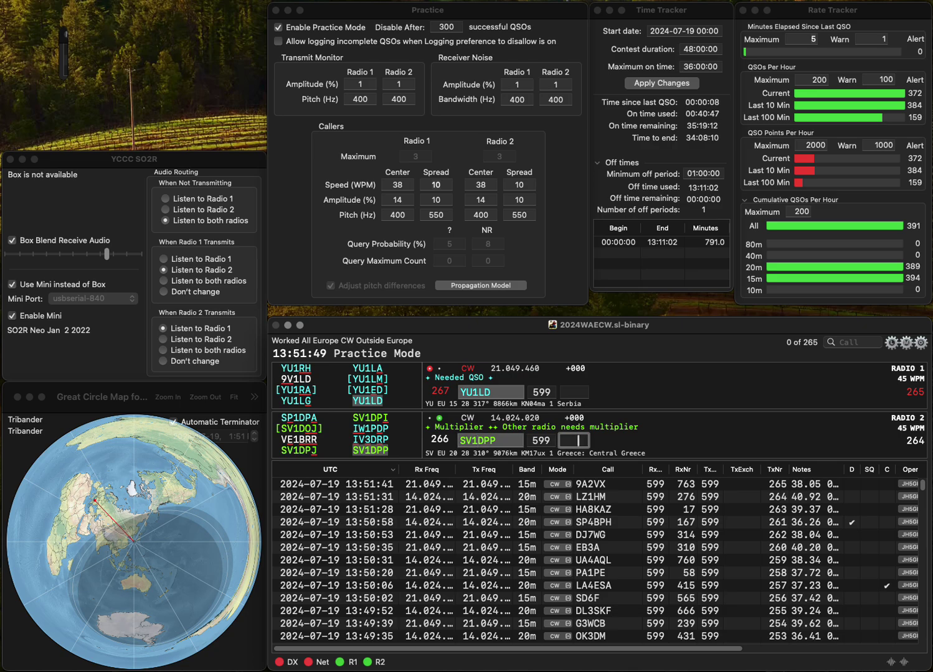
pyautogui.write('59')
pyautogui.press('Return')
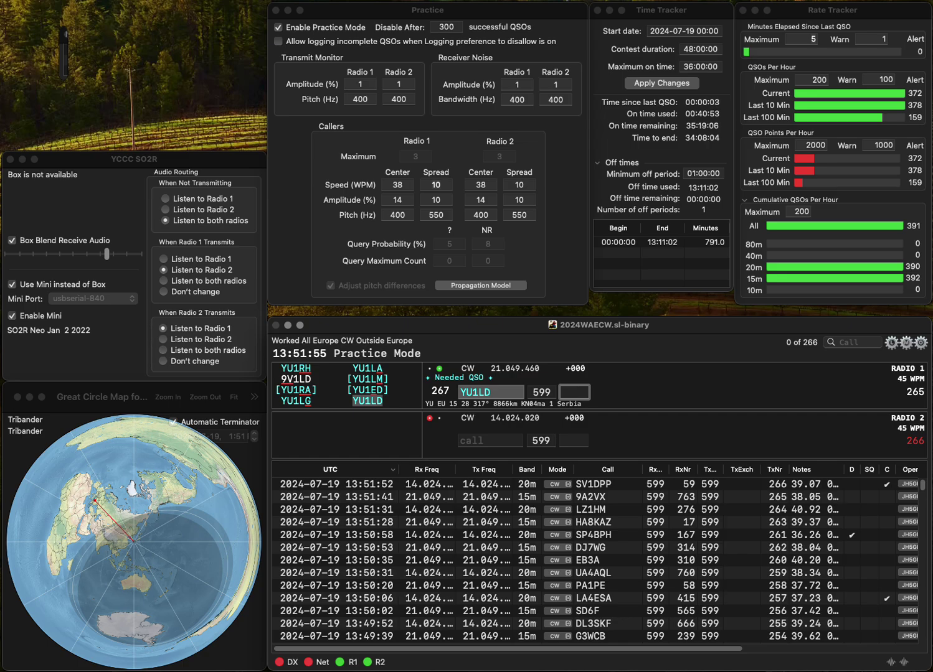
pyautogui.write('66')
pyautogui.press('Return')
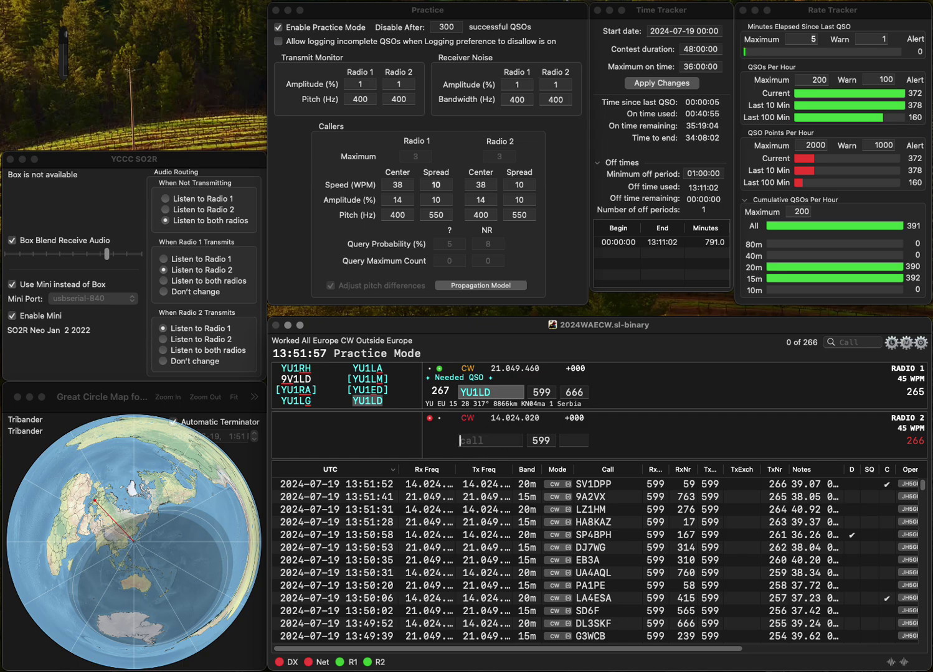
# Step: Answer YR8XW on Radio 2 and return to the Radio 1 call entry
pyautogui.write('YR')
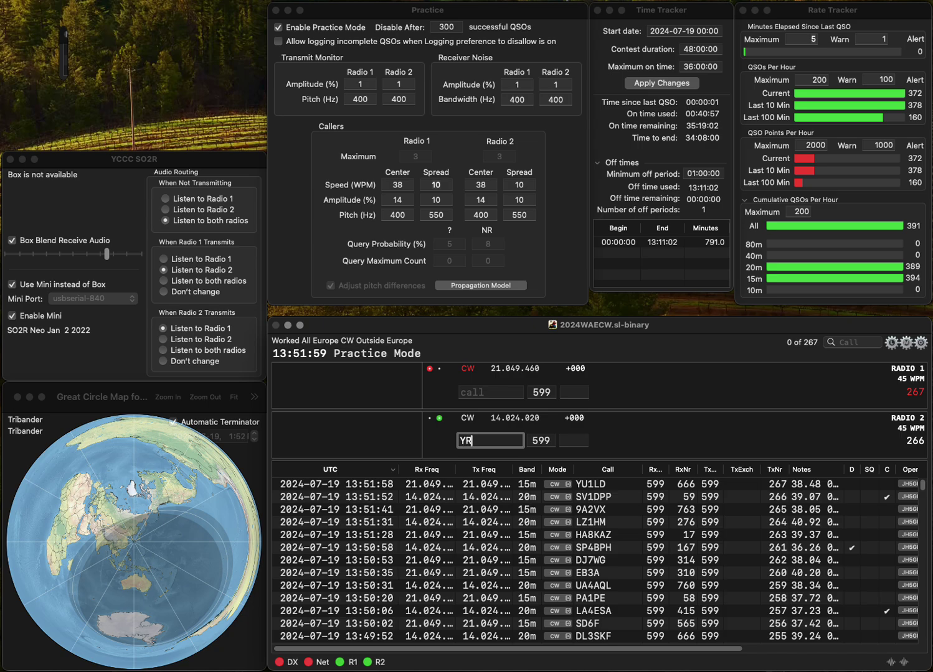
pyautogui.write('8XW')
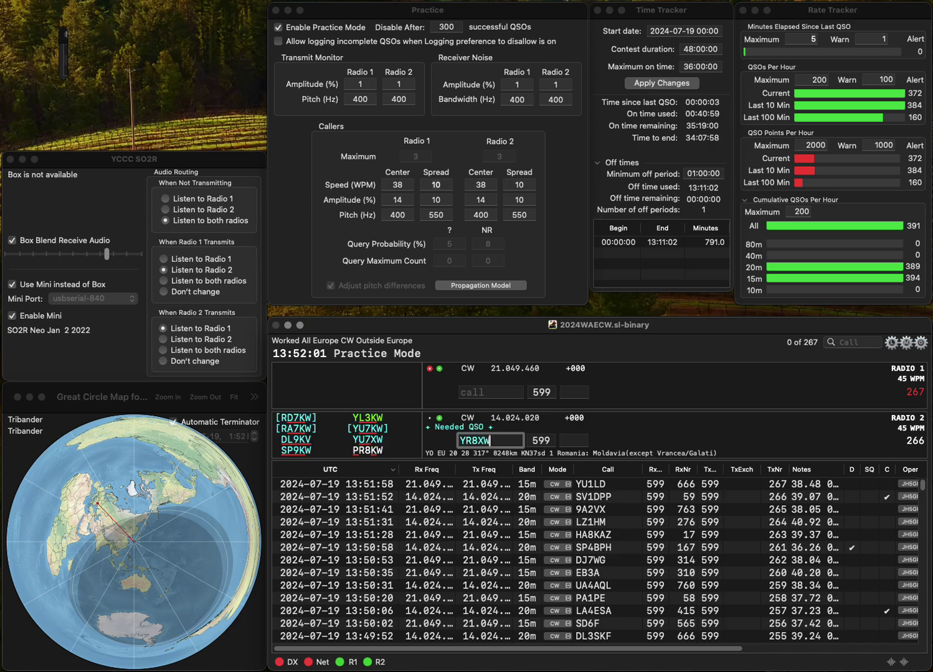
pyautogui.press('Return')
pyautogui.write('H')
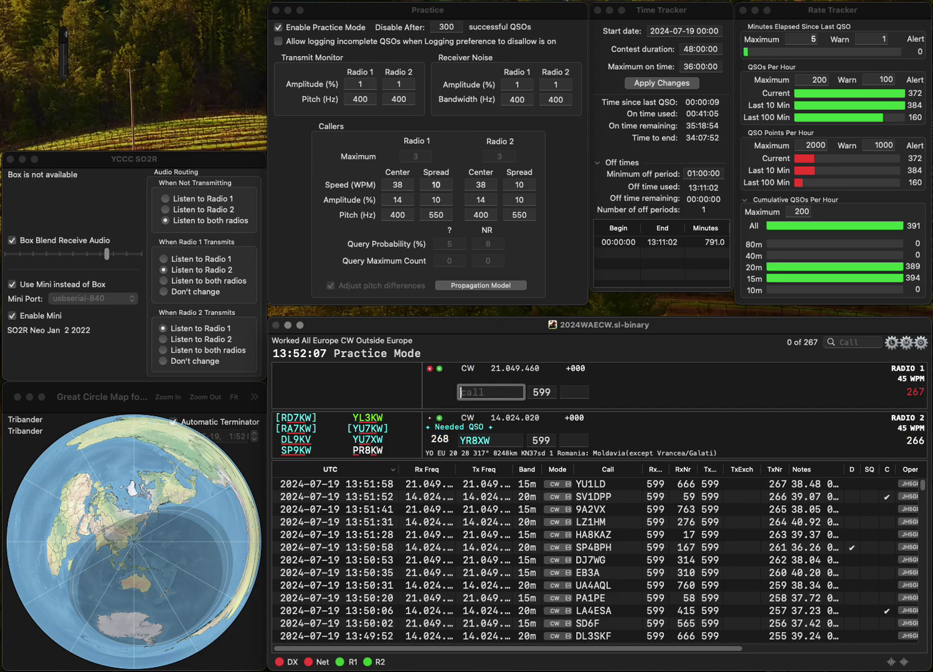
# Step: Correct the Radio 2 call to YR8XMAS and send its exchange
pyautogui.press('\\')
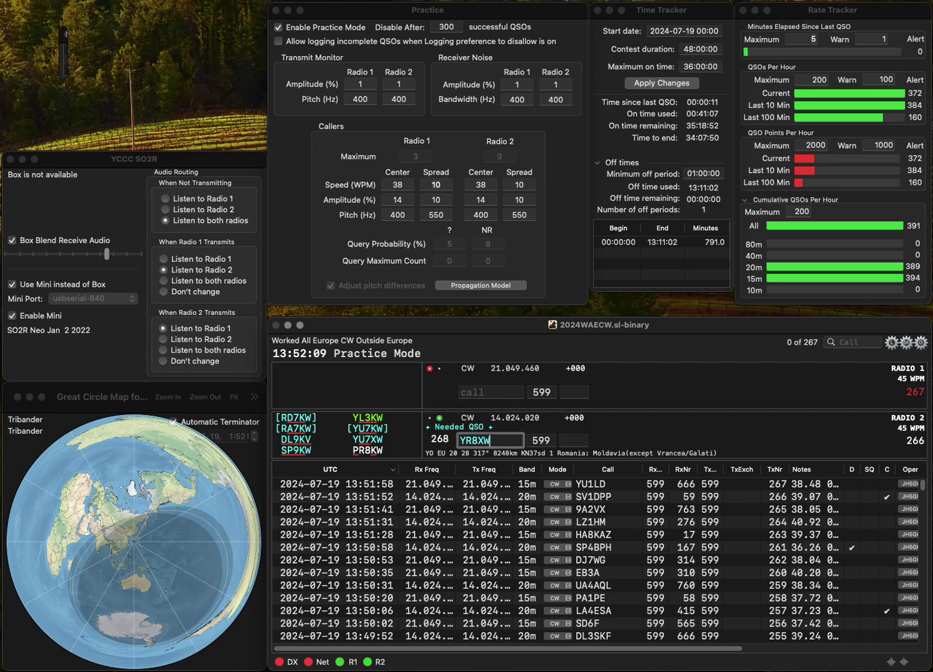
pyautogui.press('BackSpace')
pyautogui.write('MAH')
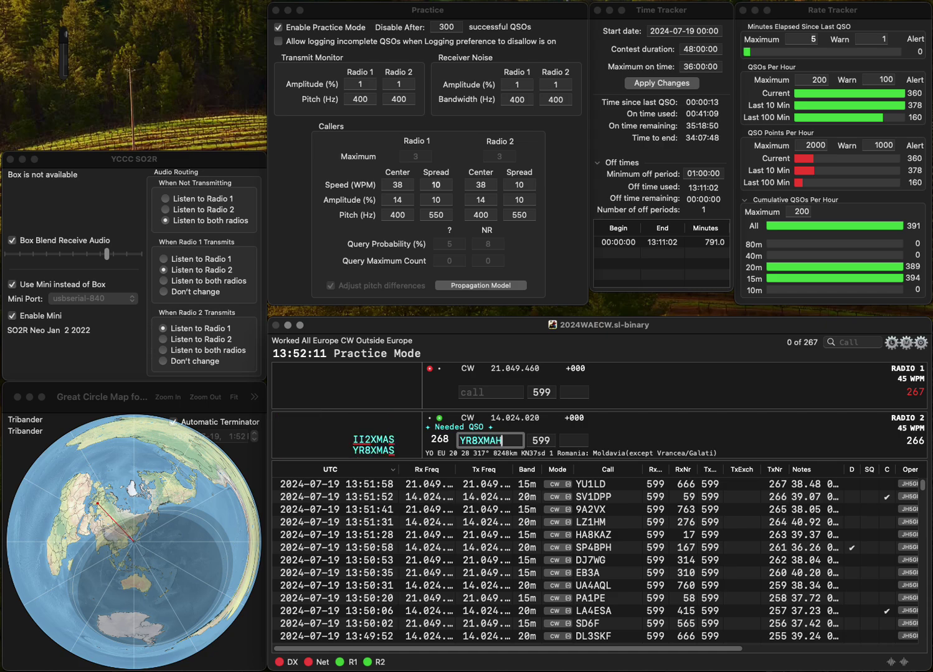
pyautogui.press('BackSpace')
pyautogui.write('S')
pyautogui.press('Return')
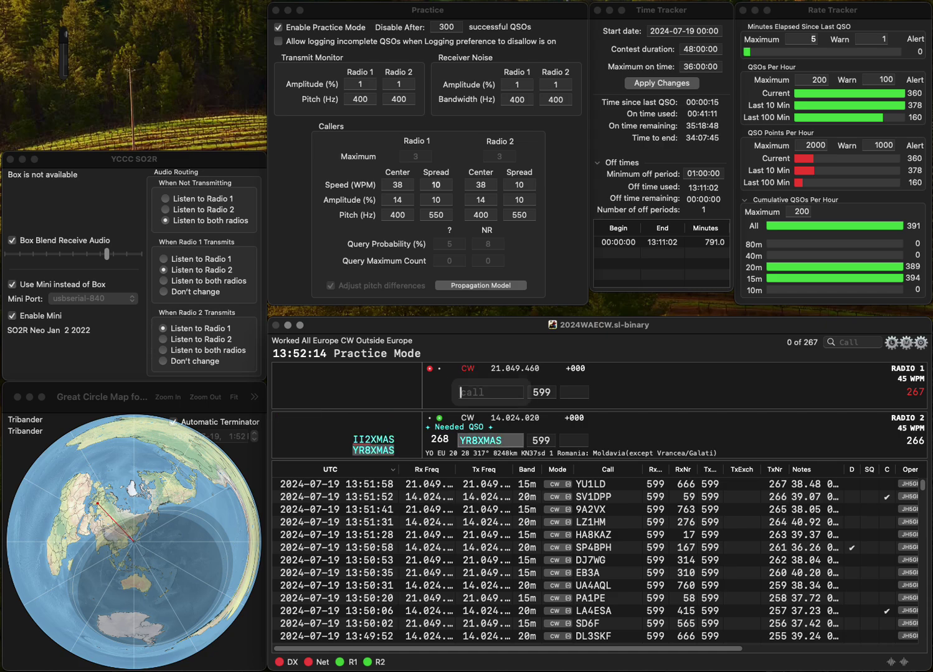
pyautogui.write('Y')
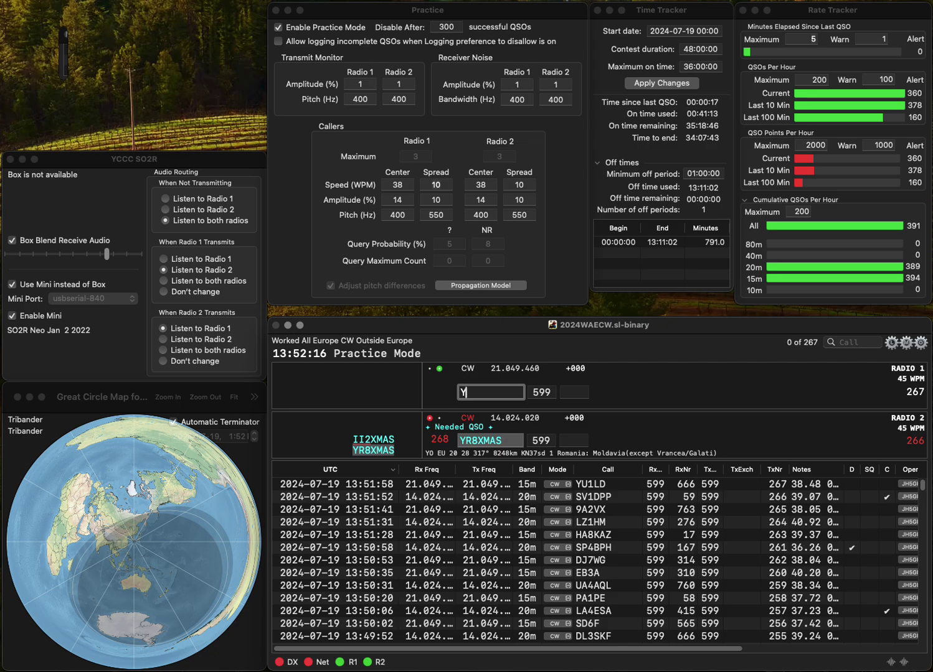
pyautogui.write('O6DMR')
pyautogui.press('Return')
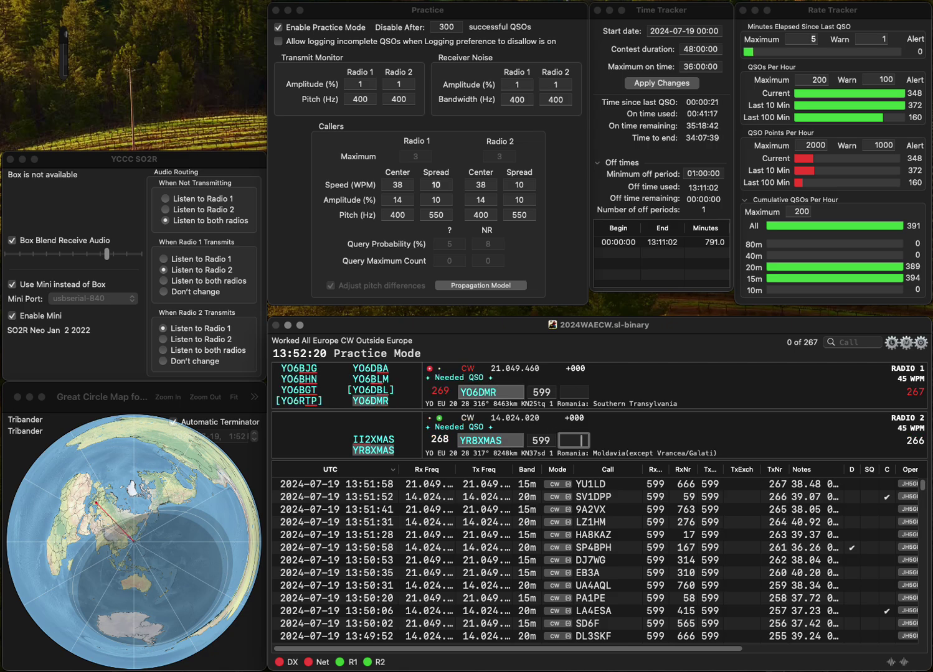
pyautogui.write('218')
pyautogui.press('Return')
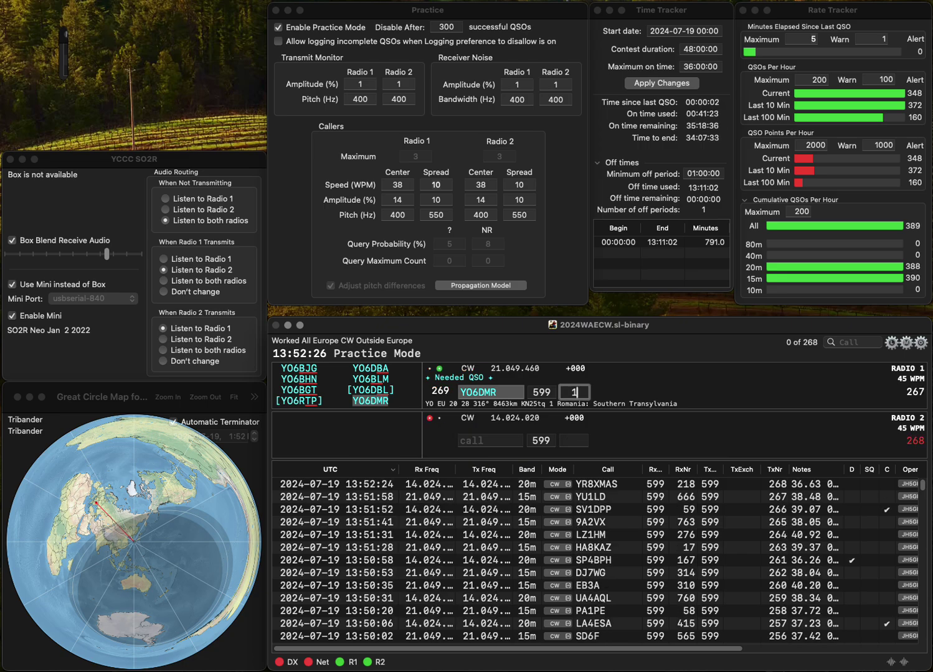
pyautogui.press('Return')
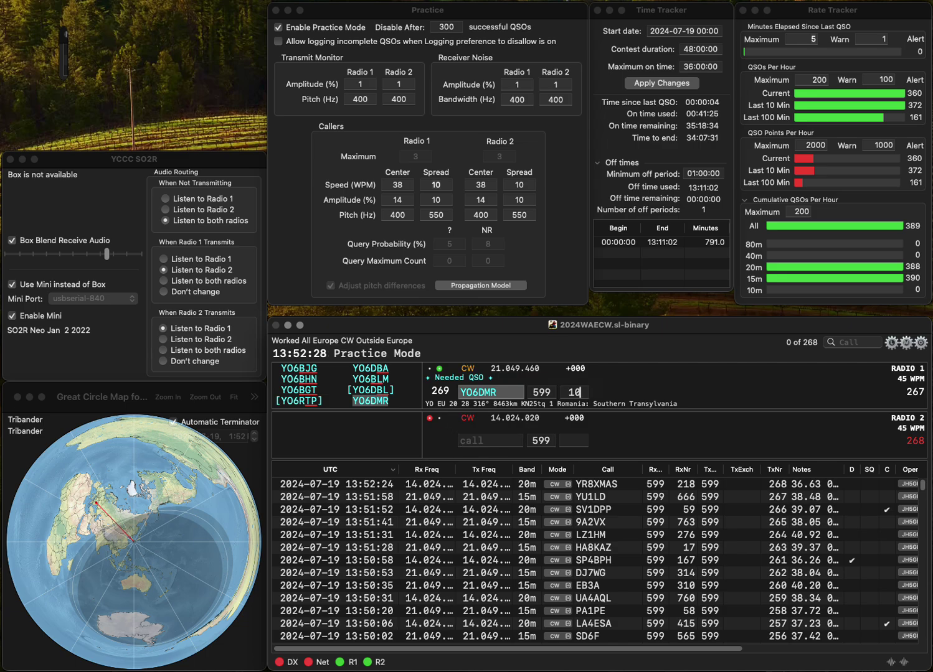
pyautogui.write('DL')
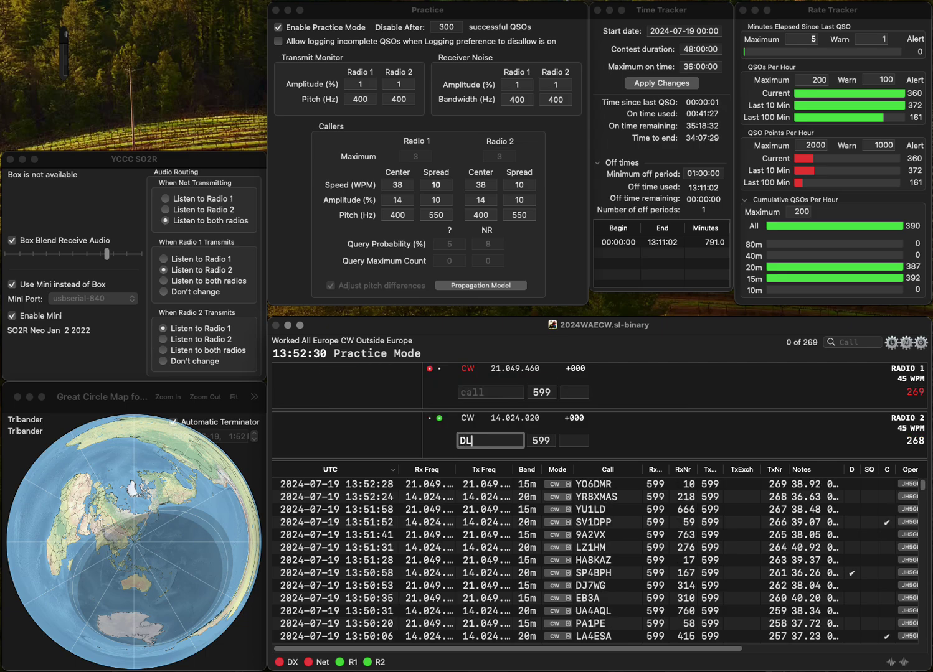
pyautogui.write('6FE')
pyautogui.press('Return')
pyautogui.write('O')
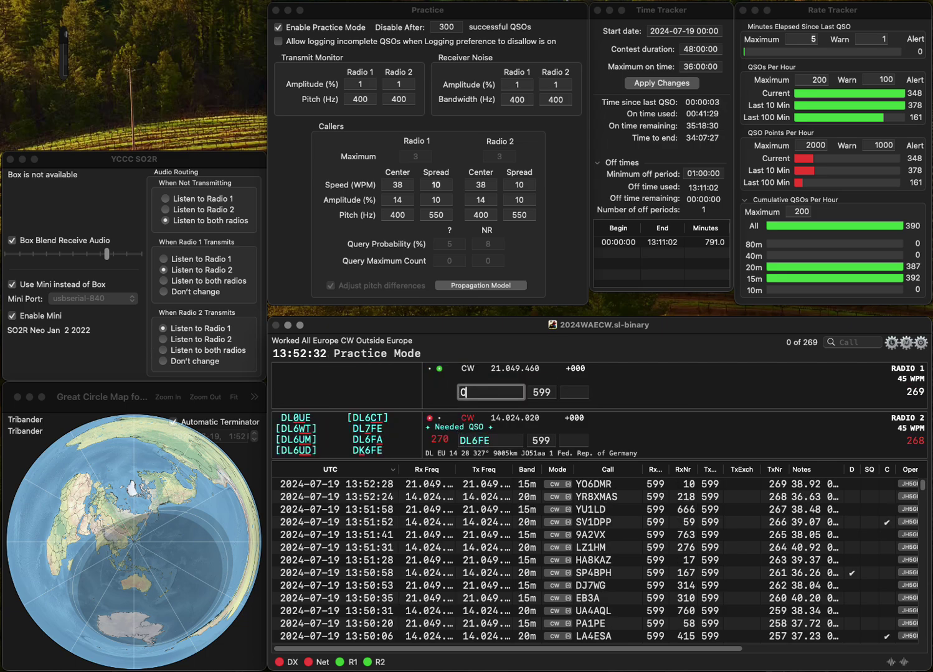
pyautogui.write('H8A')
pyautogui.press('Return')
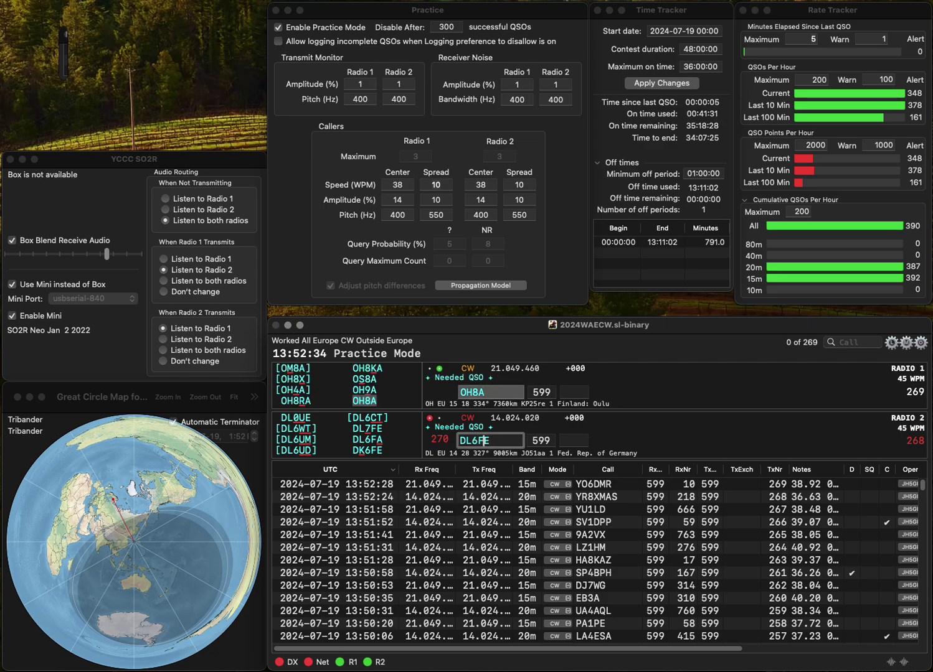
# Step: Correct the Radio 2 call to DL7FE and send its exchange
pyautogui.press('Left')
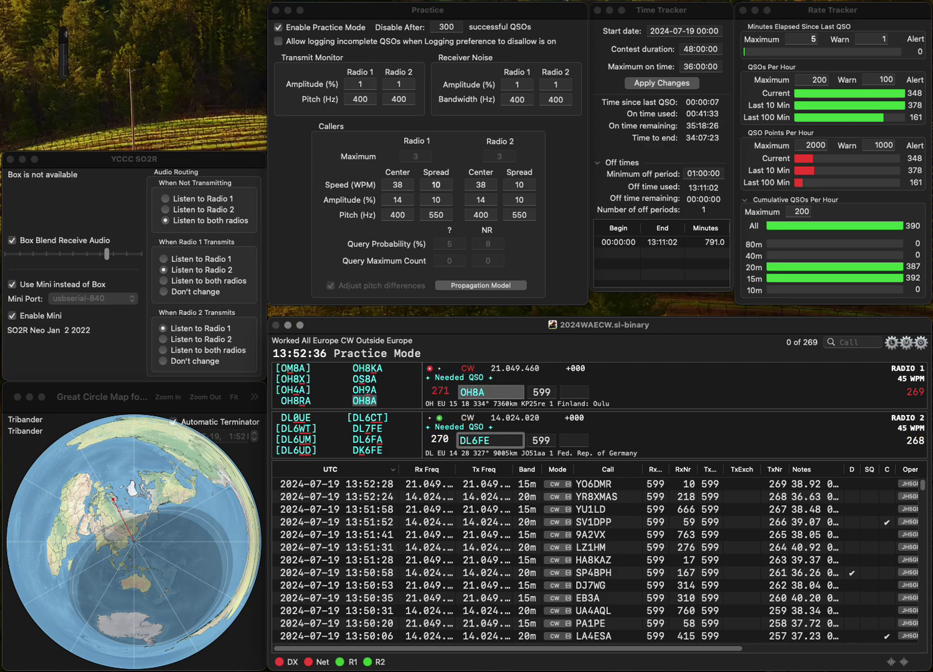
pyautogui.press('BackSpace')
pyautogui.write('7')
pyautogui.press('Return')
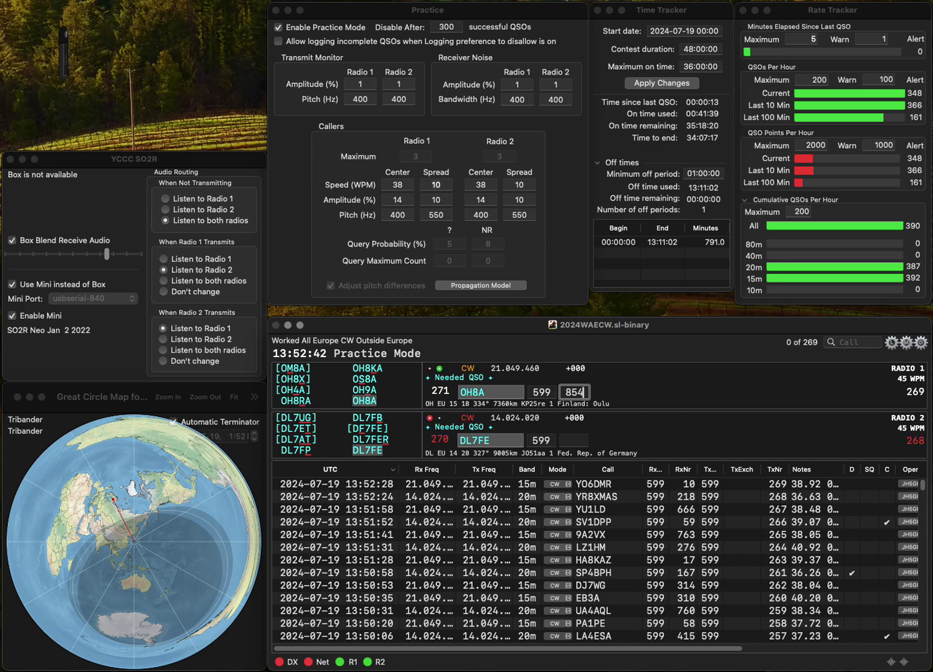
# Step: Log OH8A on Radio 1 with received number 854 and DL7FE on Radio 2 with 300
pyautogui.press('Return')
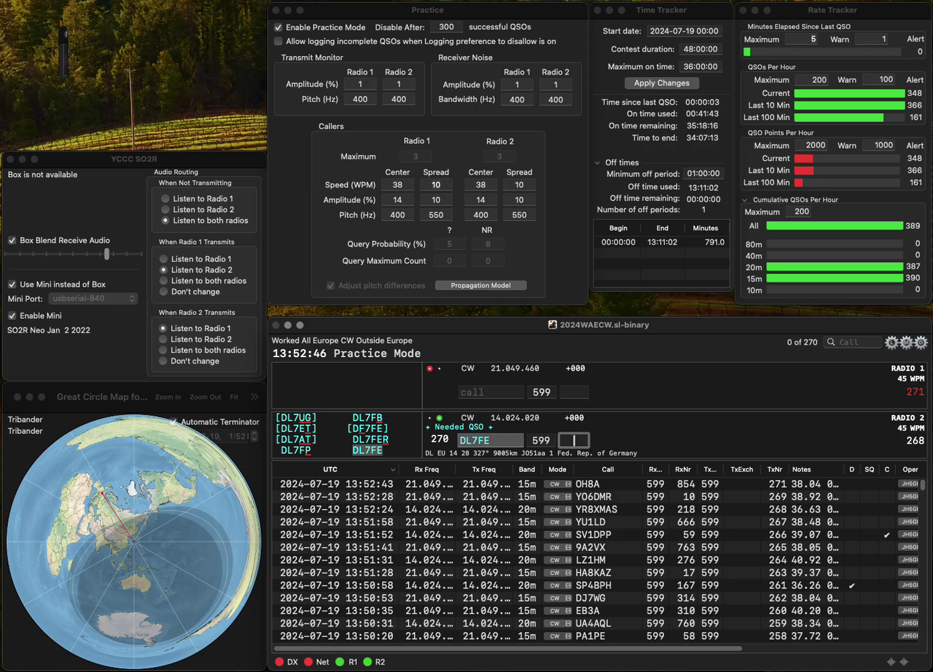
pyautogui.write('300')
pyautogui.press('Return')
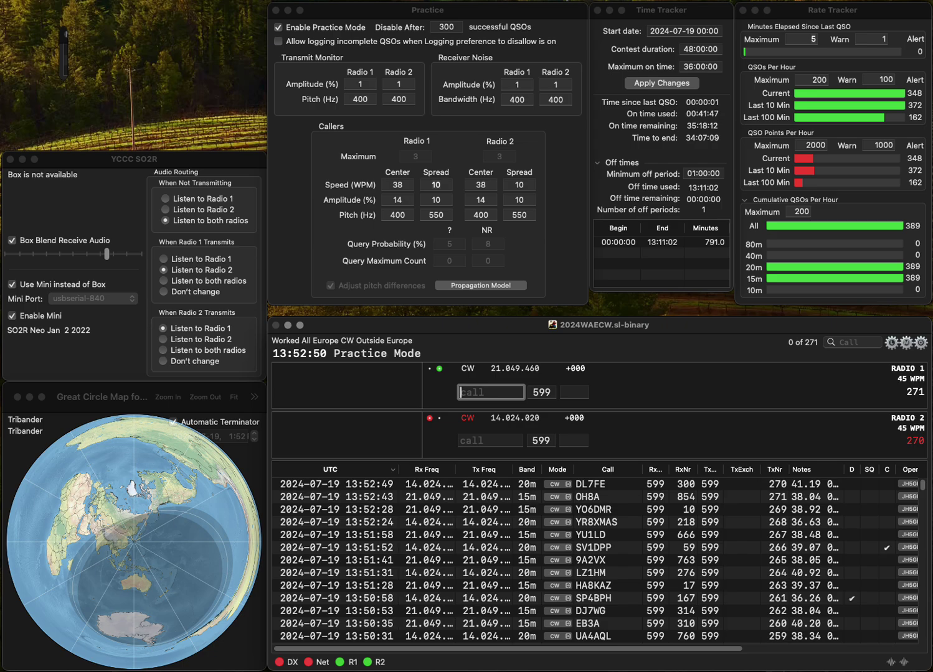
# Step: Answer F8HMQ on Radio 1, fixing the mistyped call before sending the exchange
pyautogui.write('FJHM')
pyautogui.press('BackSpace')
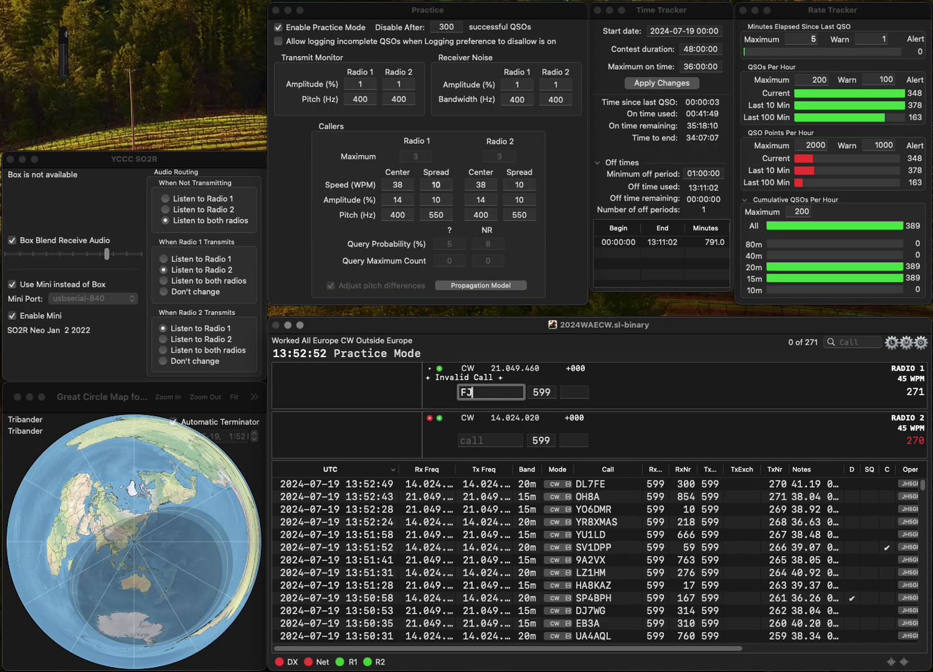
pyautogui.write('HMQ')
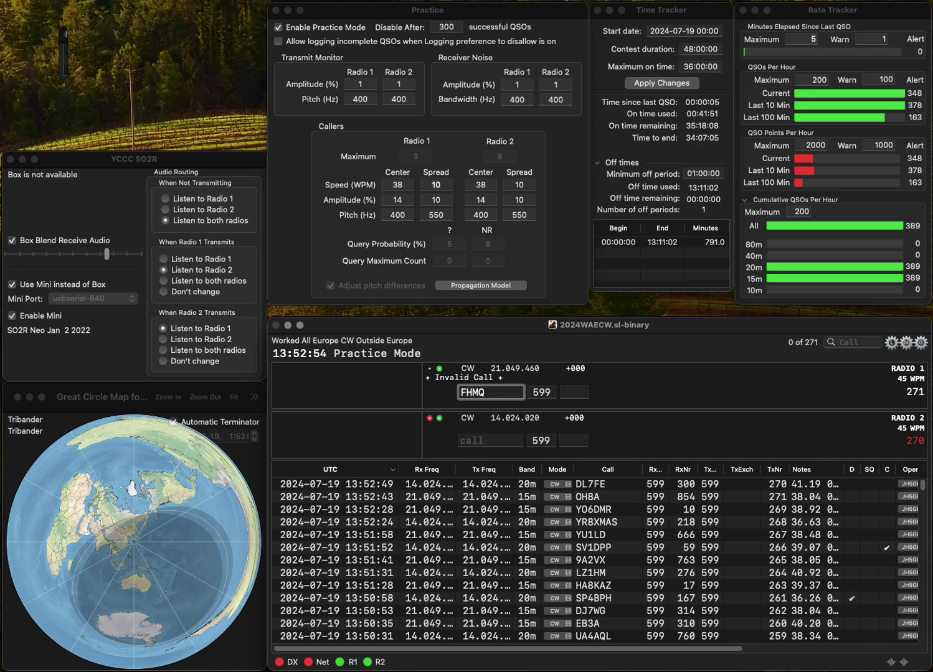
pyautogui.press('Right')
pyautogui.write('8')
pyautogui.press('Return')
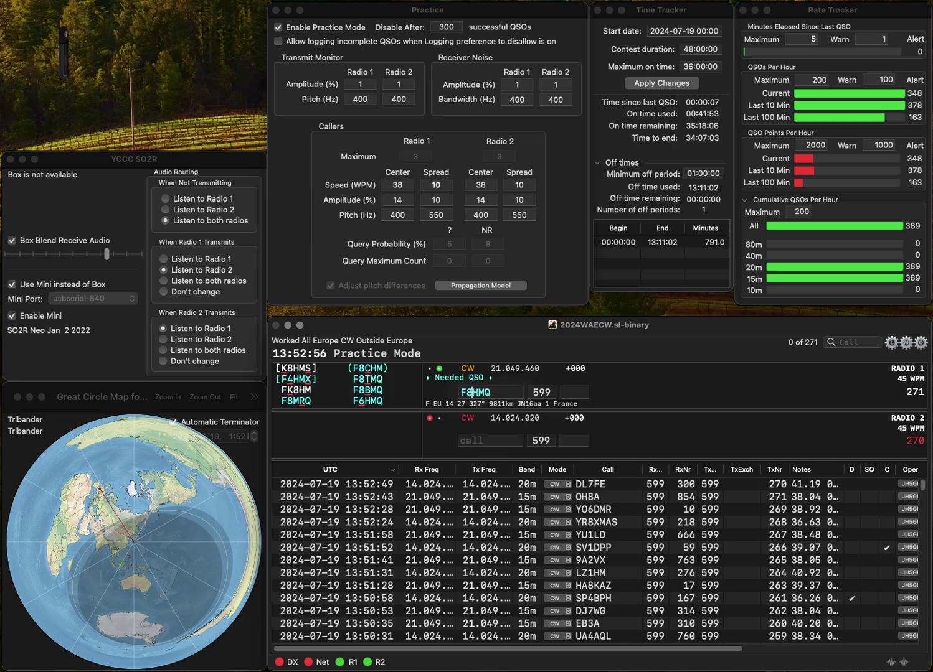
pyautogui.write('YU')
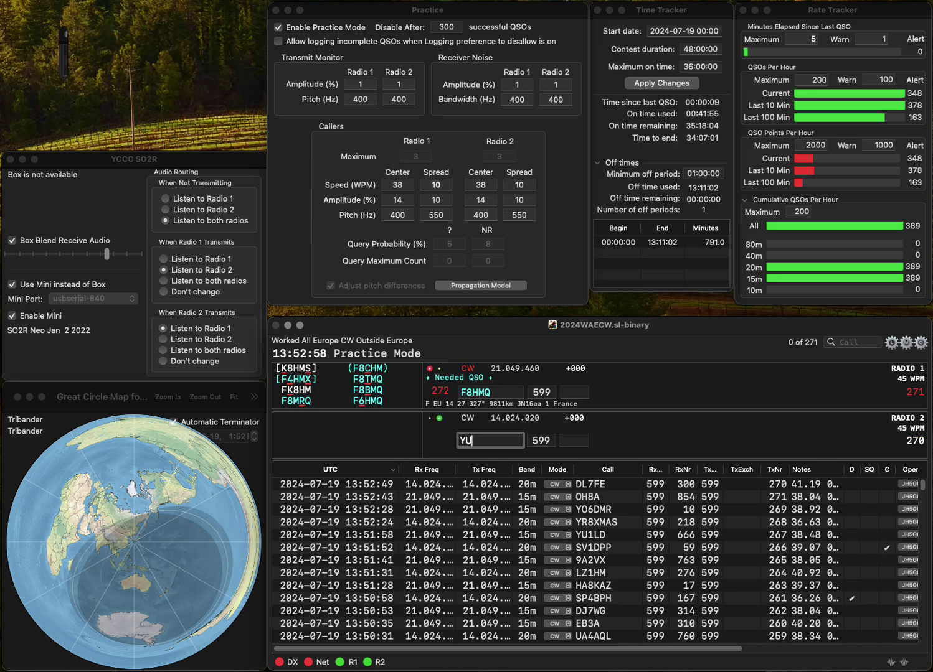
pyautogui.write('/HB9')
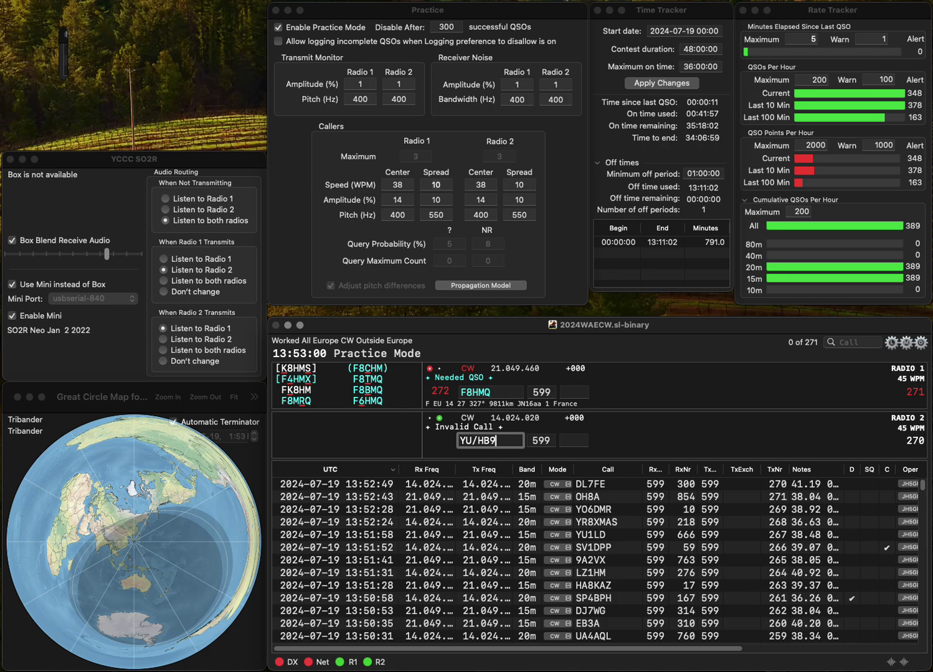
pyautogui.write('EDB')
pyautogui.press('Return')
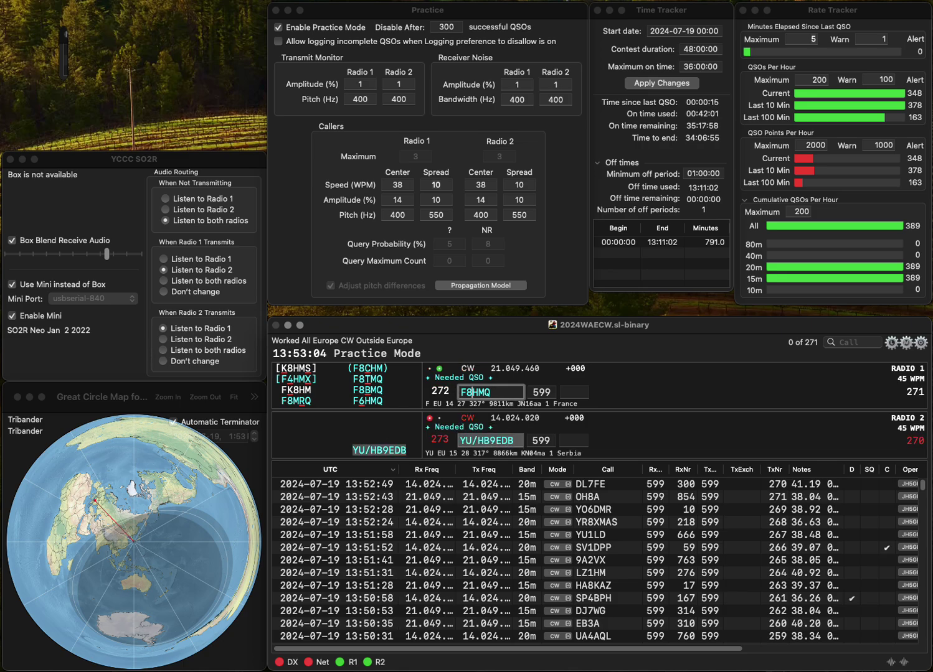
pyautogui.press('BackSpace')
pyautogui.write('6')
pyautogui.click(514, 440)
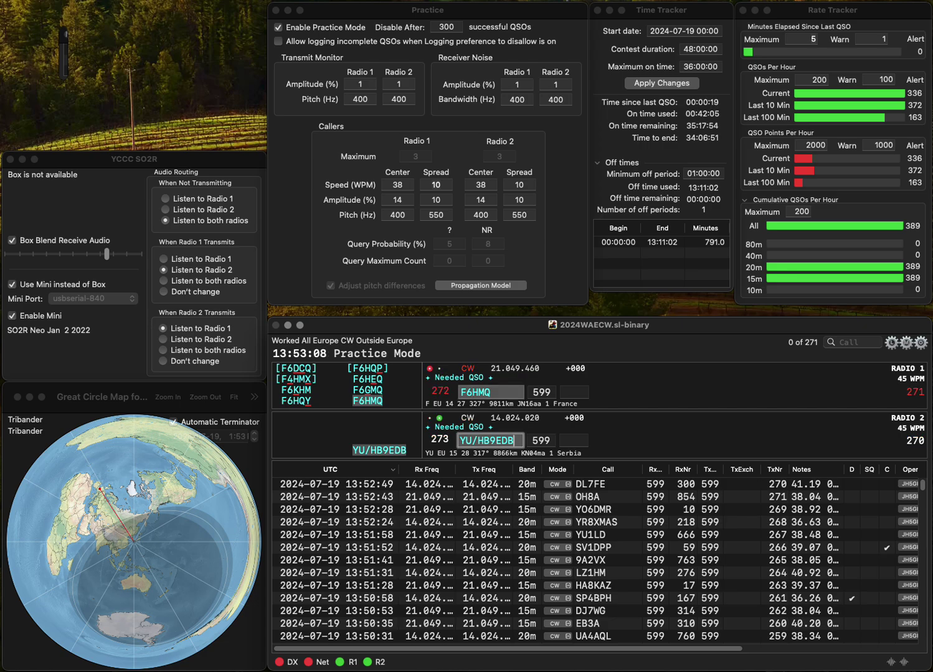
pyautogui.click(572, 440)
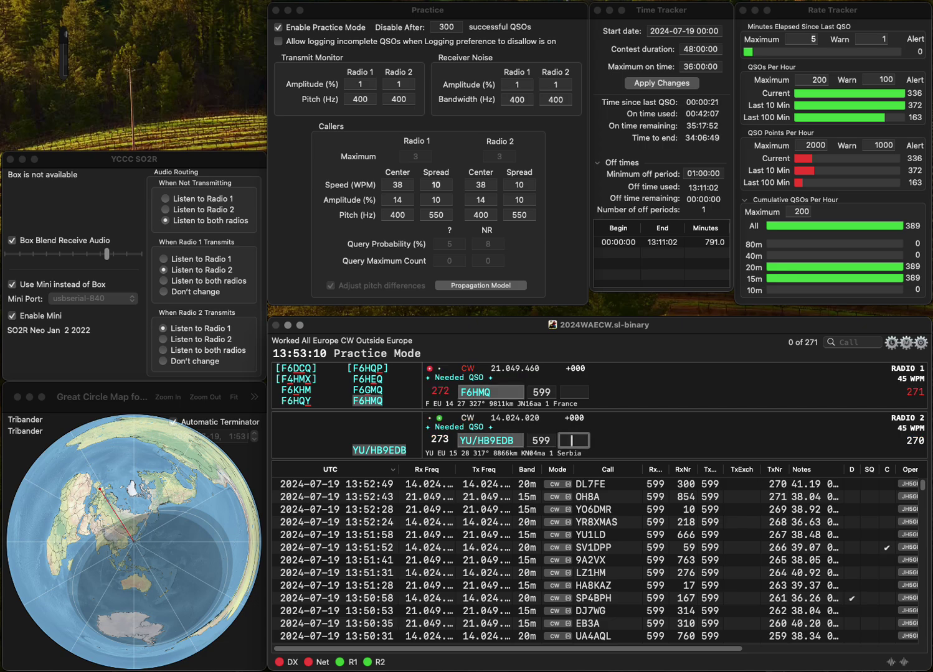
pyautogui.write('846')
pyautogui.press('Return')
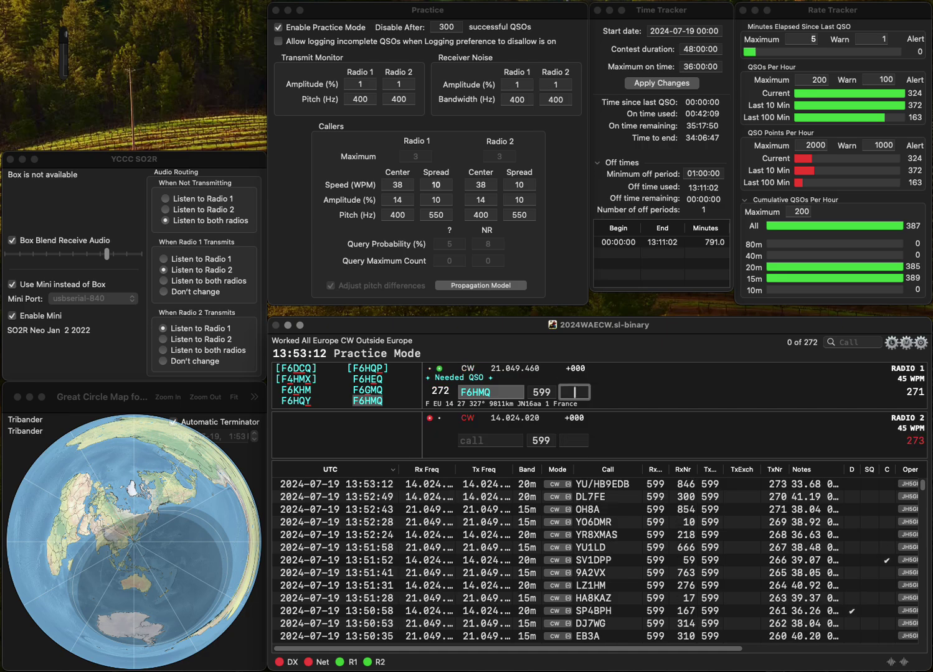
pyautogui.press('Tab')
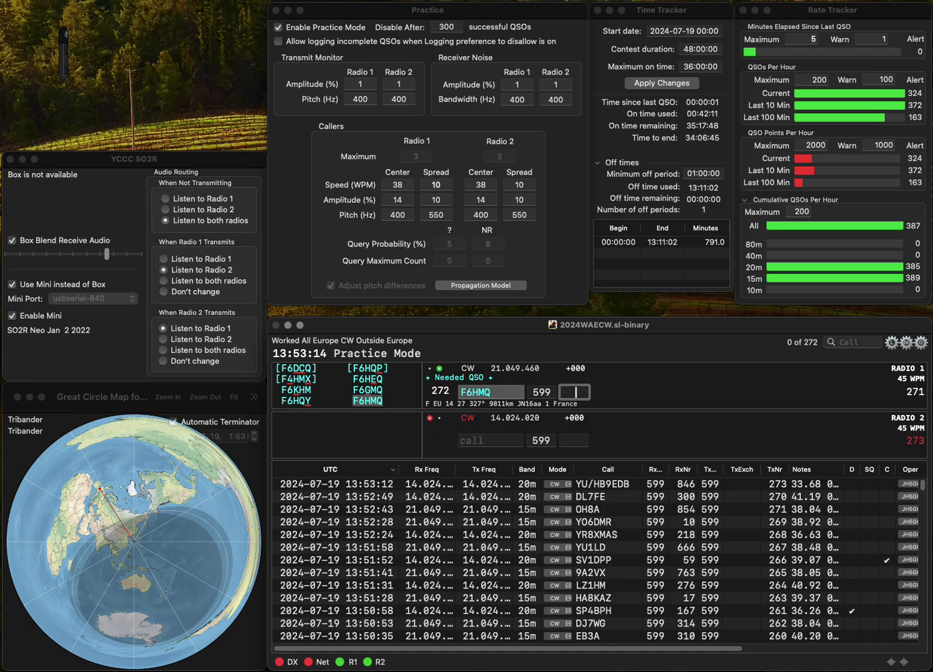
pyautogui.write('526')
pyautogui.press('Return')
pyautogui.write('DDL4FDM')
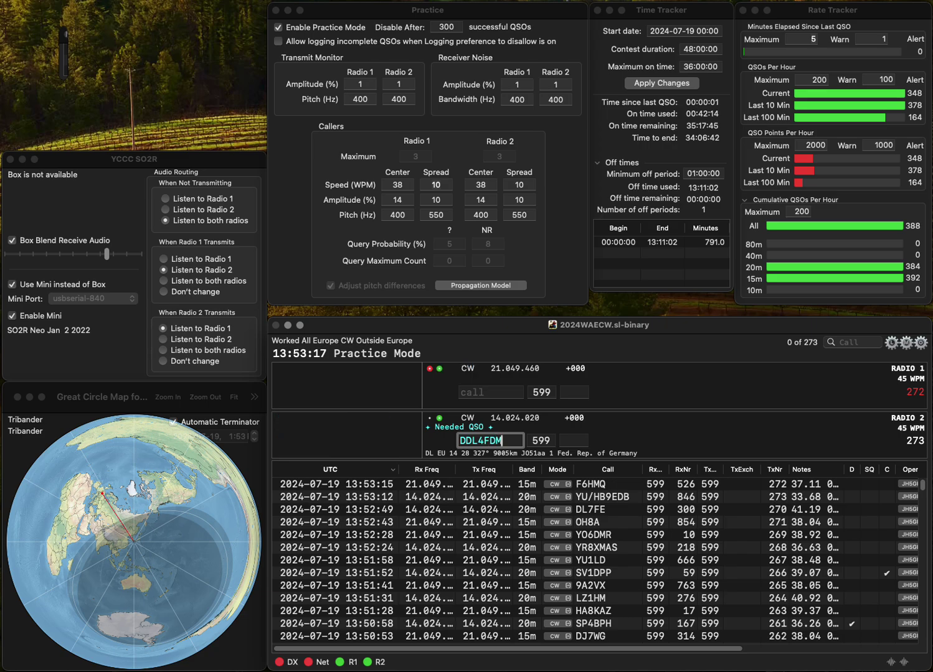
pyautogui.press('Return')
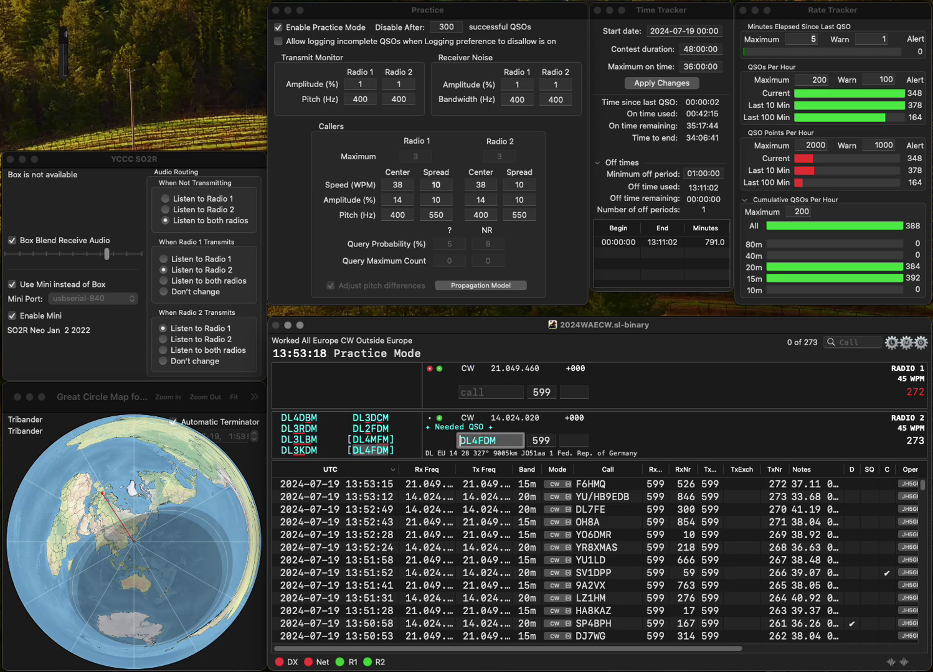
# Step: Answer E78AA on Radio 1 and log DL4FDM on Radio 2 with received number 201
pyautogui.write('798A')
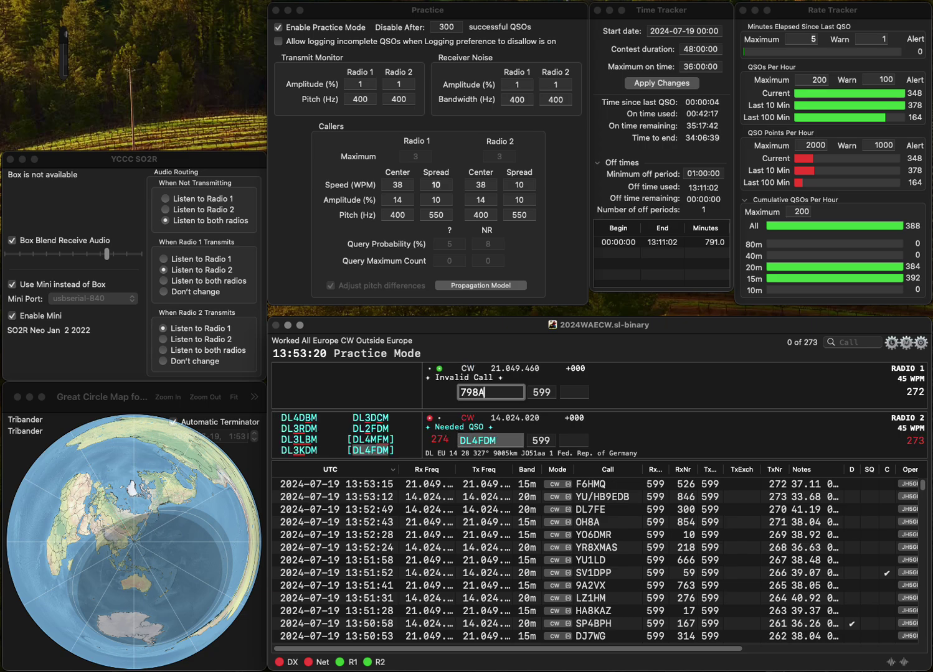
pyautogui.press('BackSpace')
pyautogui.press('BackSpace')
pyautogui.press('BackSpace')
pyautogui.write('8AA')
pyautogui.write('E')
pyautogui.press('Return')
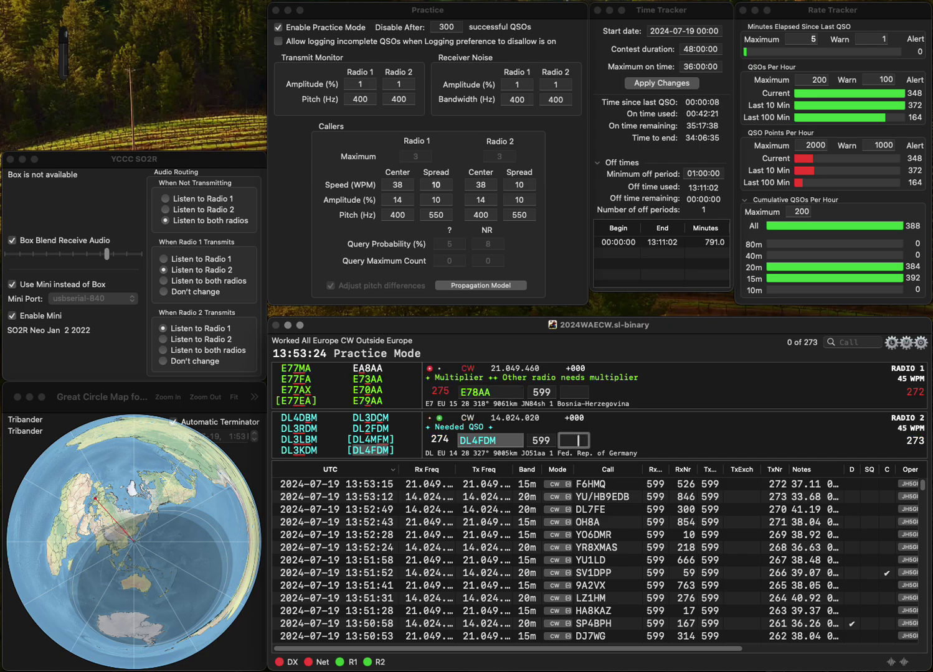
pyautogui.press('Return')
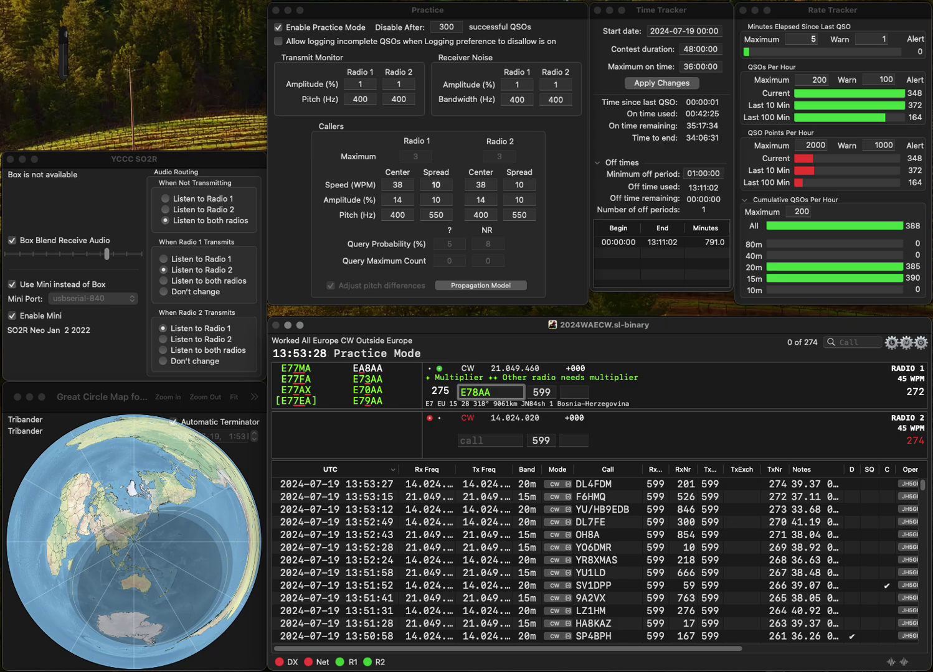
# Step: Correct the Radio 1 call to E79AA and answer R2DU on Radio 2
pyautogui.write('9')
pyautogui.press('Return')
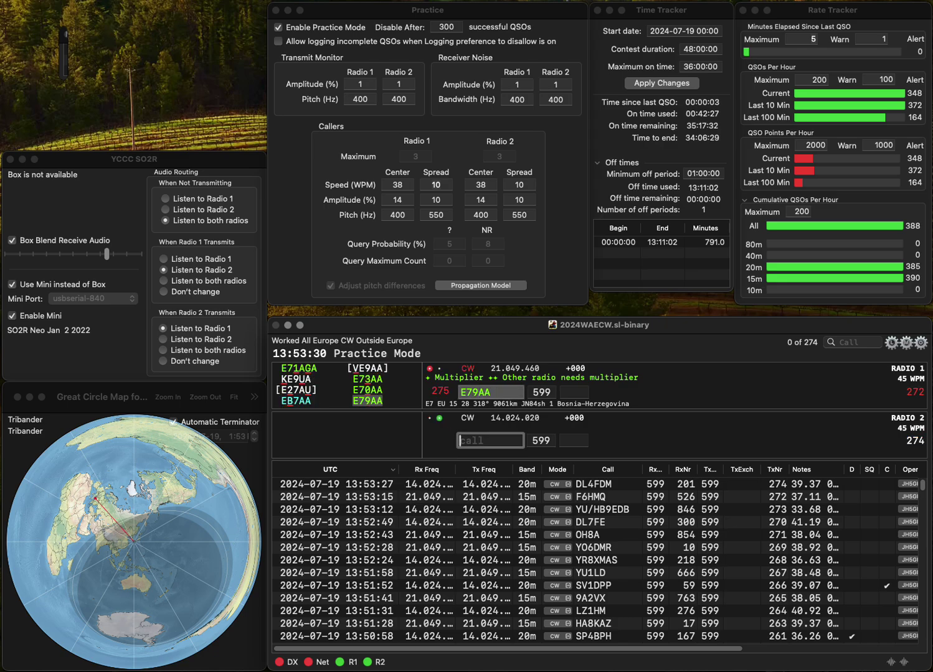
pyautogui.write('R2DU')
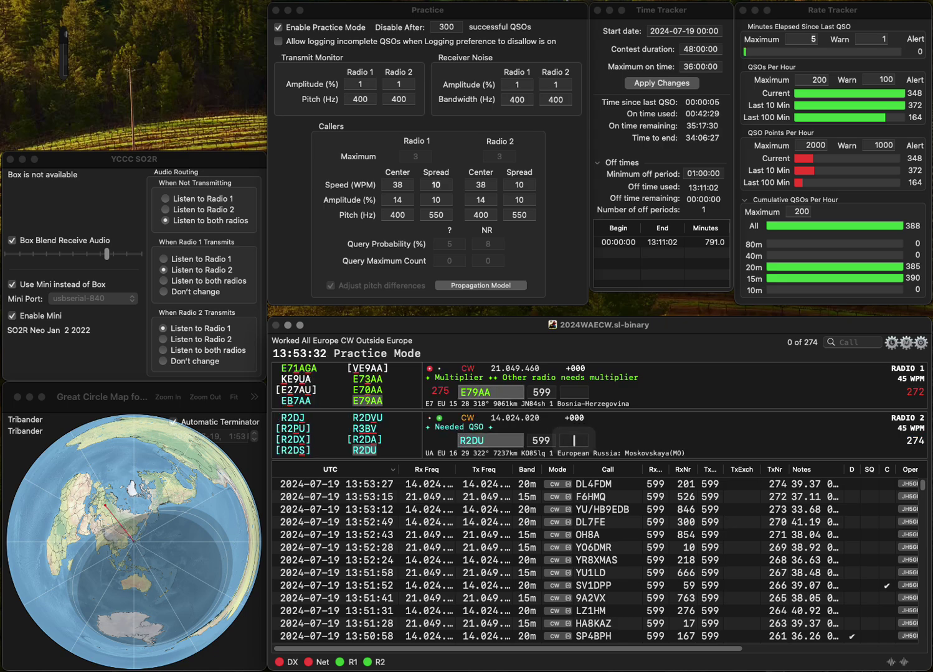
pyautogui.press('Return')
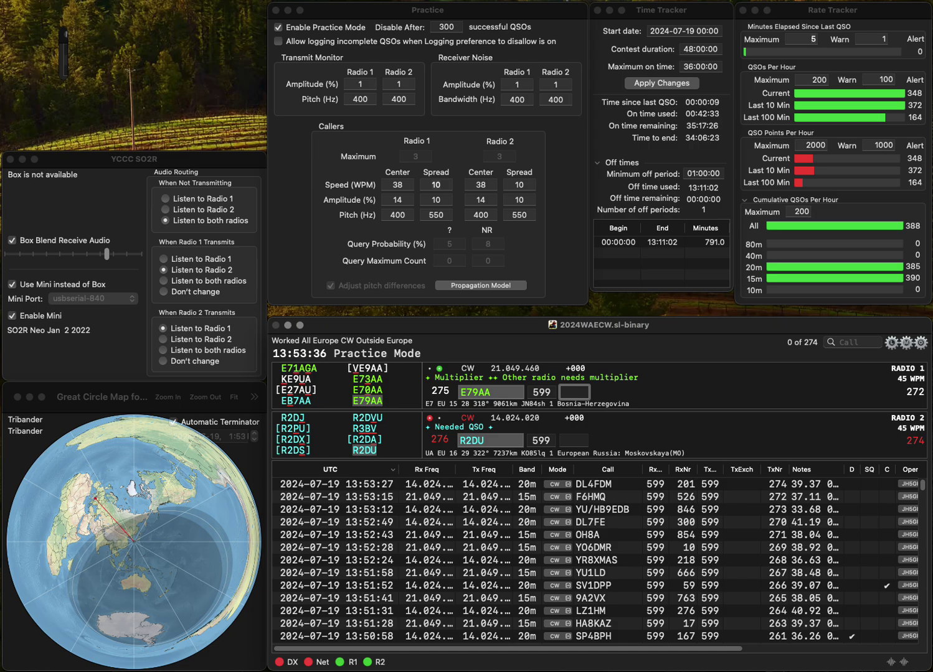
# Step: Log E79AA on Radio 1 with received number 87 and R2DU on Radio 2 with received number 381
pyautogui.write('87')
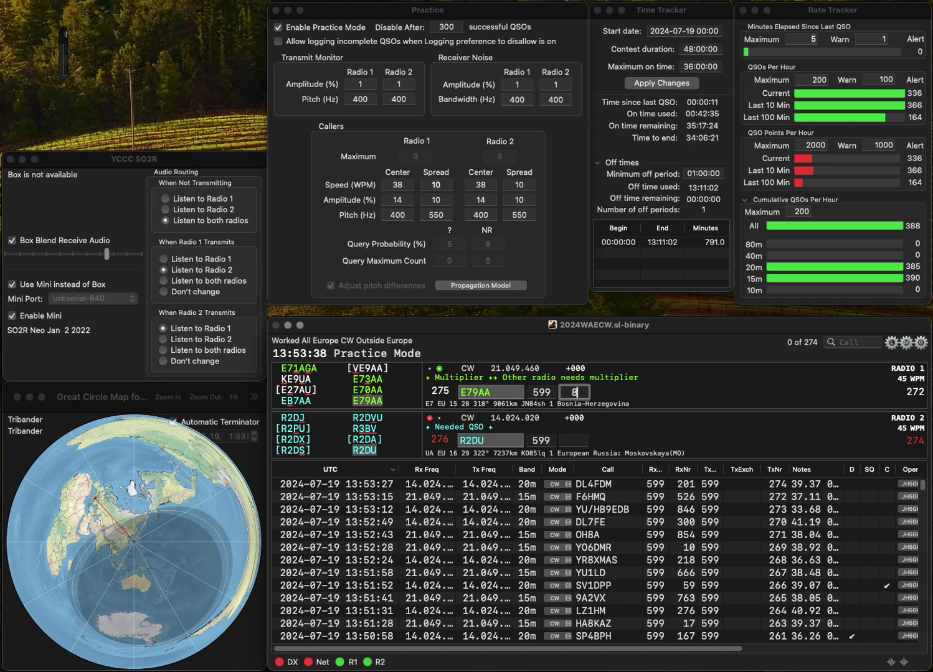
pyautogui.press('Return')
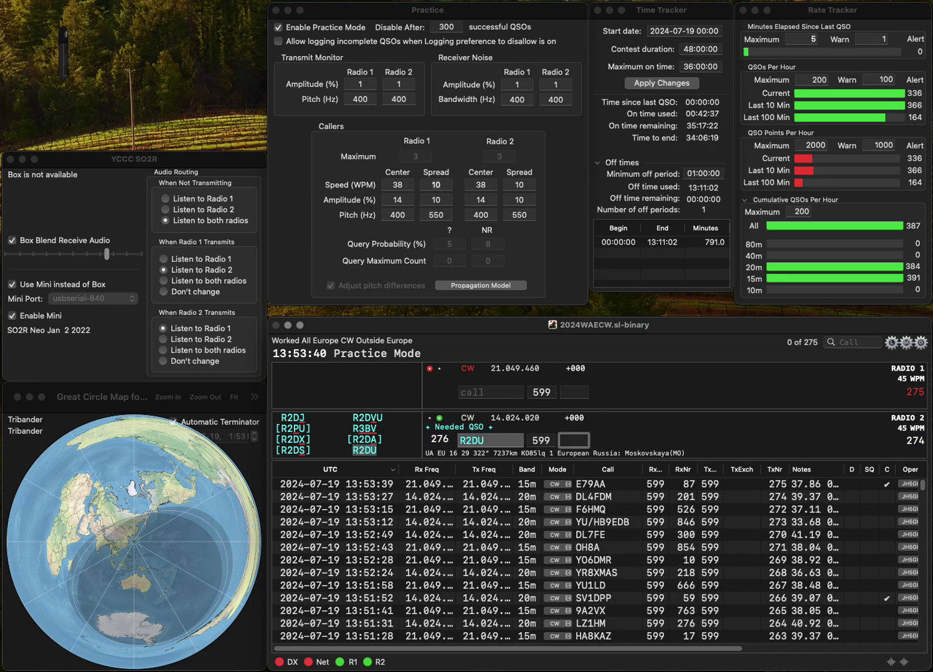
pyautogui.write('381')
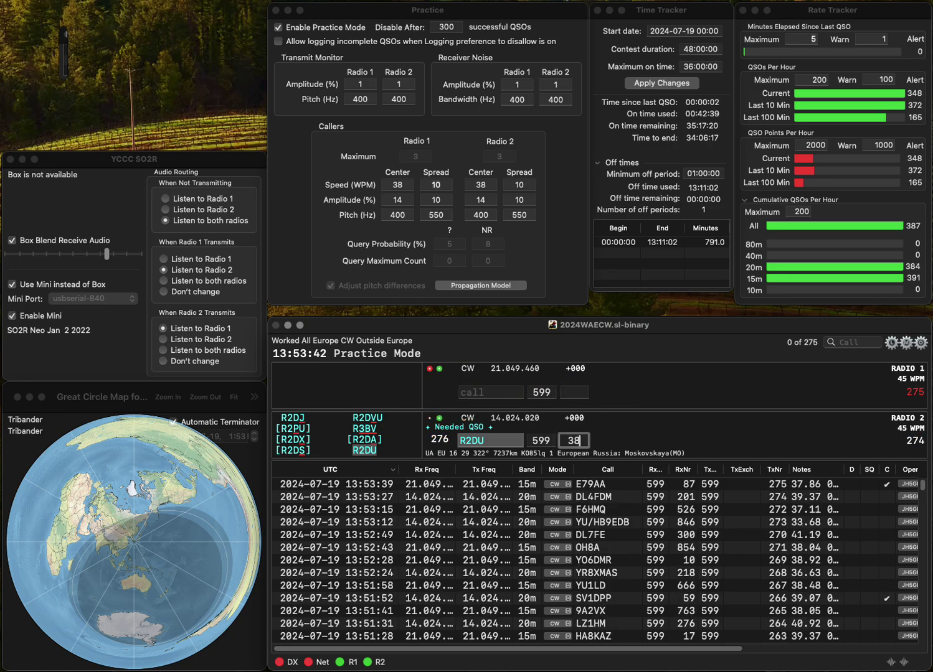
pyautogui.press('Return')
# Step: Answer DA0C on Radio 1 and send an exchange to the partial call IWEA on Radio 2
pyautogui.write('DA0')
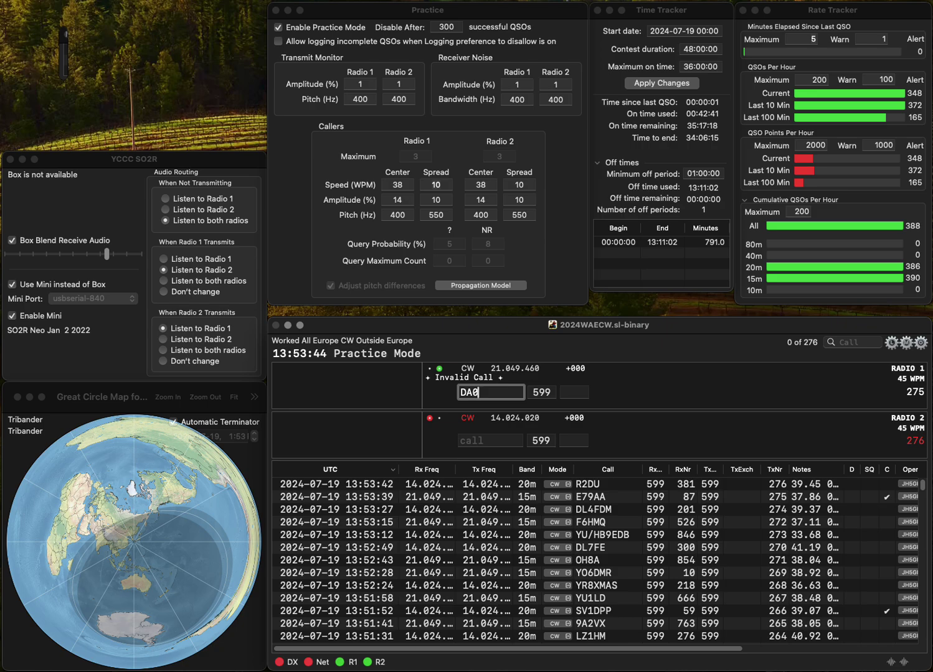
pyautogui.write('C')
pyautogui.press('Return')
pyautogui.write('IWEA')
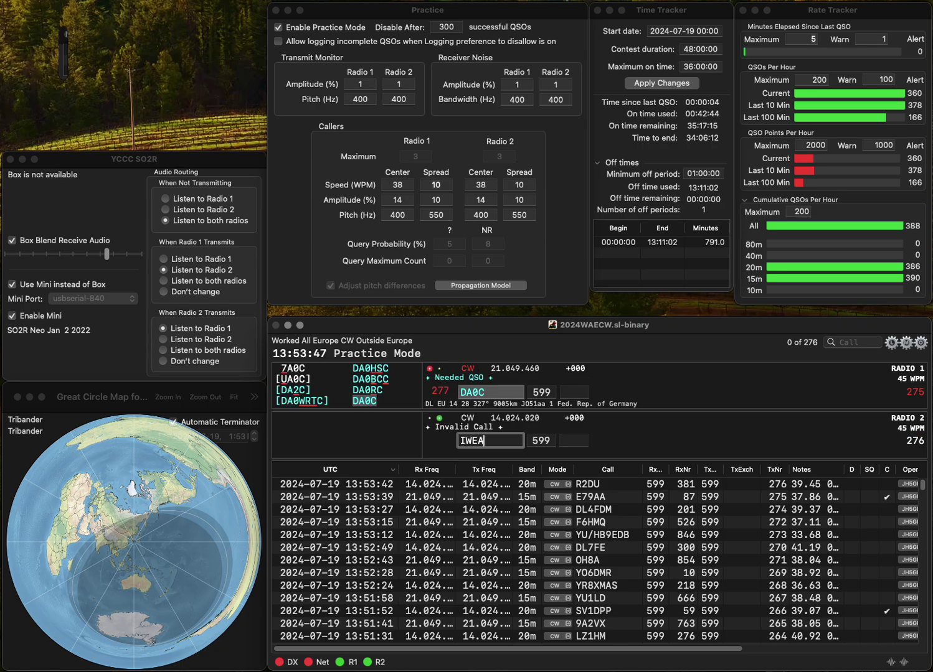
pyautogui.press('Return')
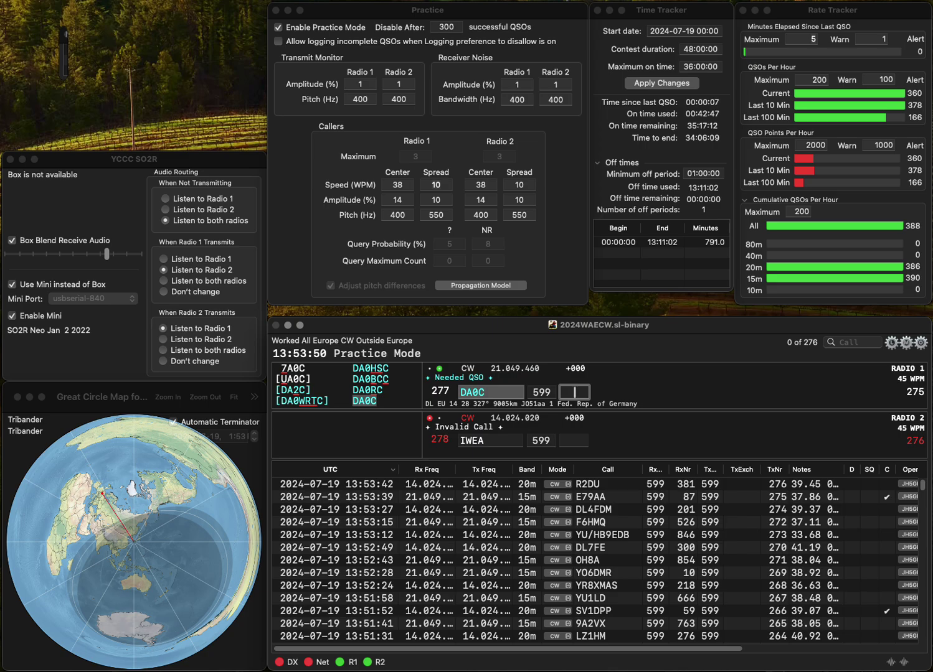
pyautogui.write('584')
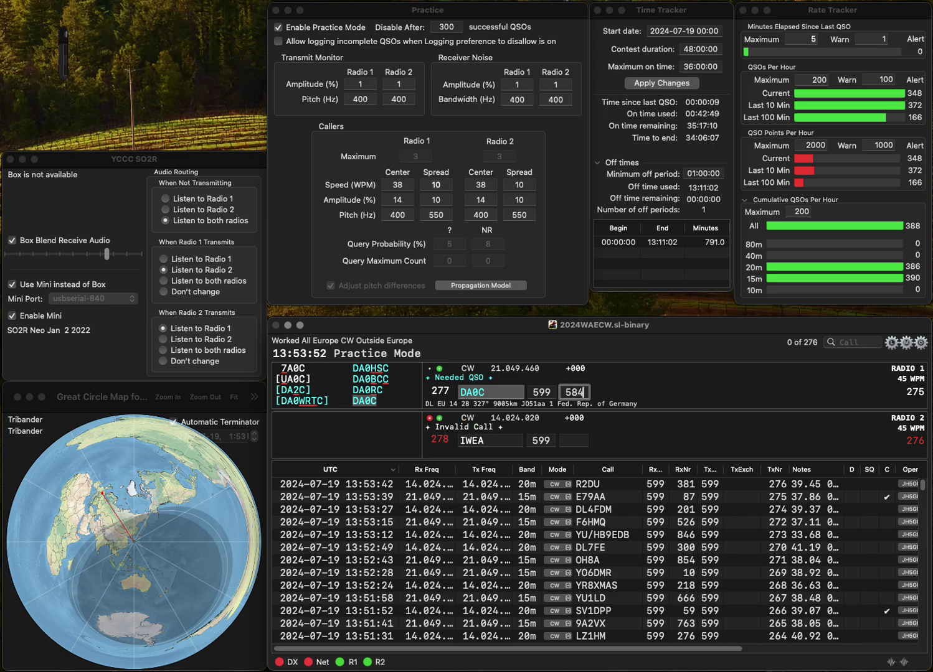
pyautogui.press('Return')
pyautogui.press('BackSpace')
pyautogui.write('ES3A')
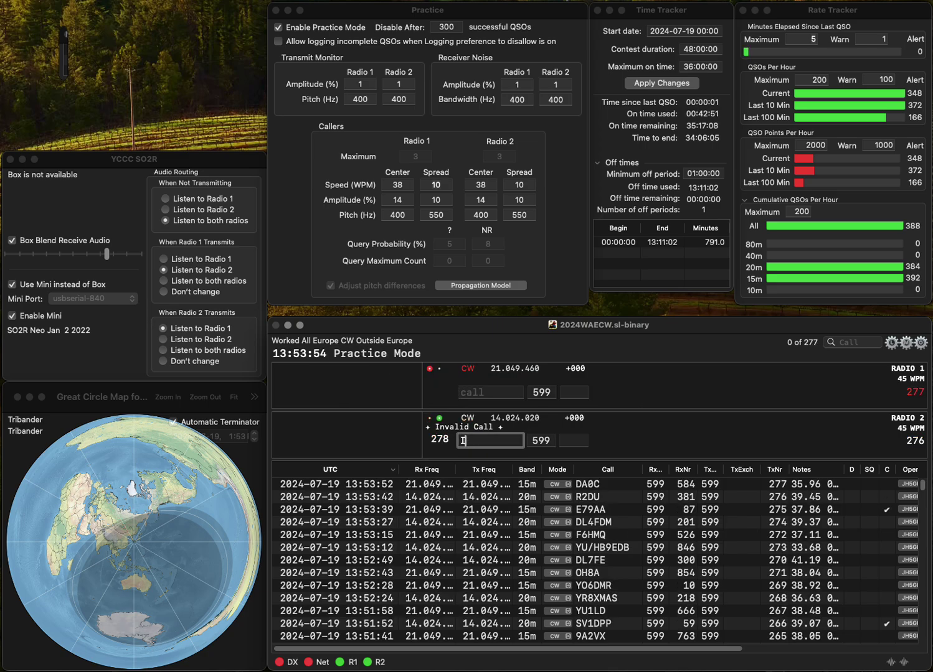
pyautogui.press('Return')
# Step: Answer CT1RAW on Radio 1 and correct the Radio 2 call to ES3EA
pyautogui.write('CT1RAW')
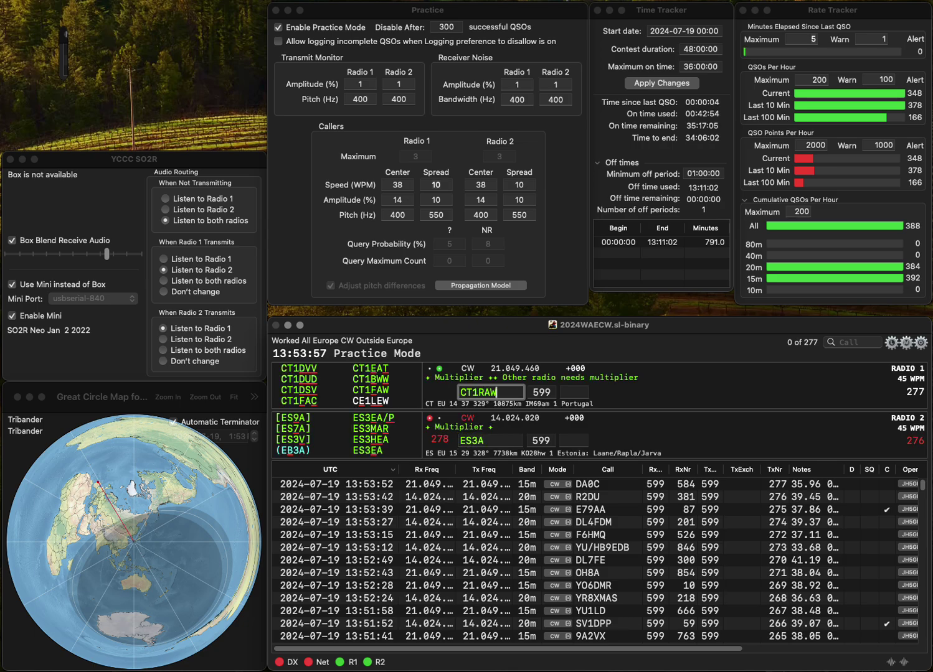
pyautogui.press('Return')
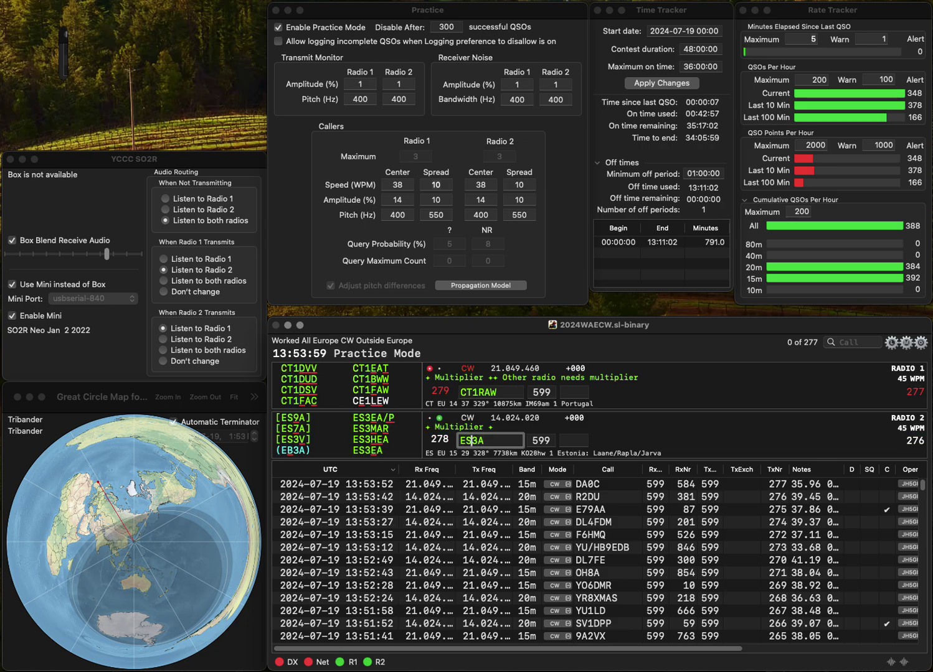
pyautogui.write('E')
pyautogui.press('Return')
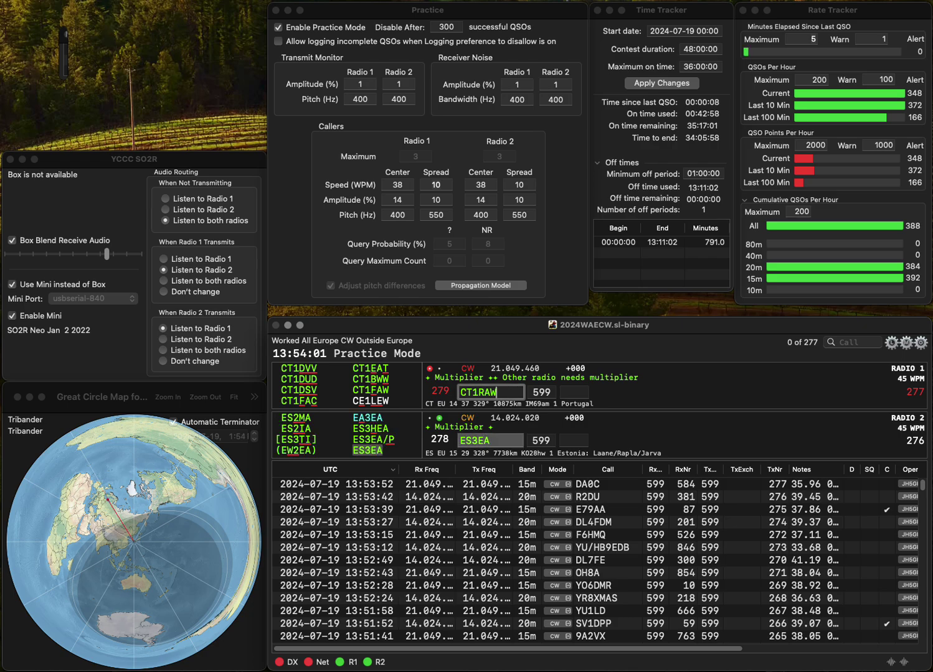
# Step: Correct the Radio 1 call to CT1FAW and send the exchange again
pyautogui.press('Left')
pyautogui.press('Left')
pyautogui.press('BackSpace')
pyautogui.write('L')
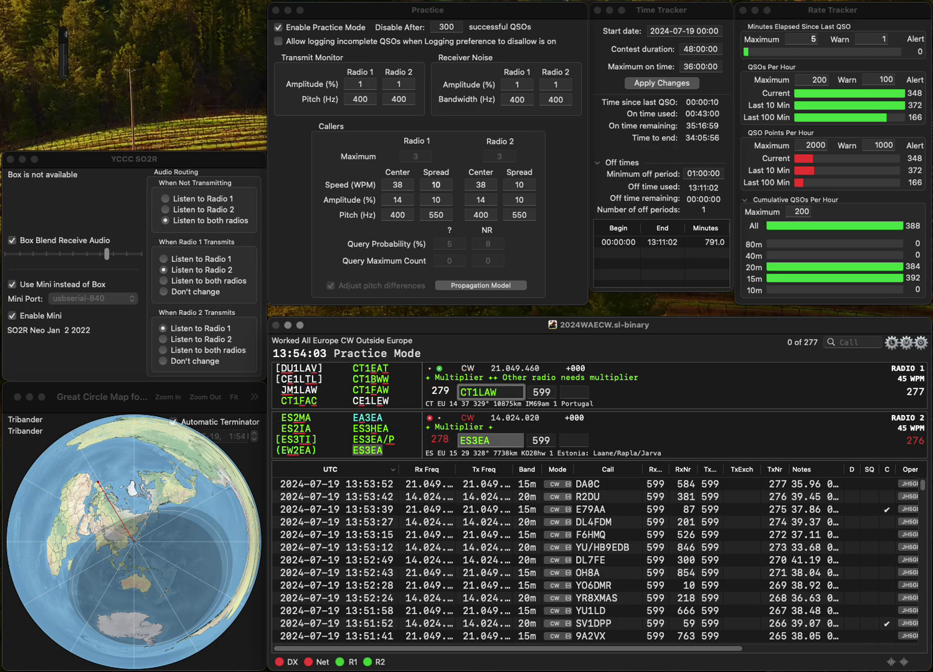
pyautogui.press('BackSpace')
pyautogui.write('F')
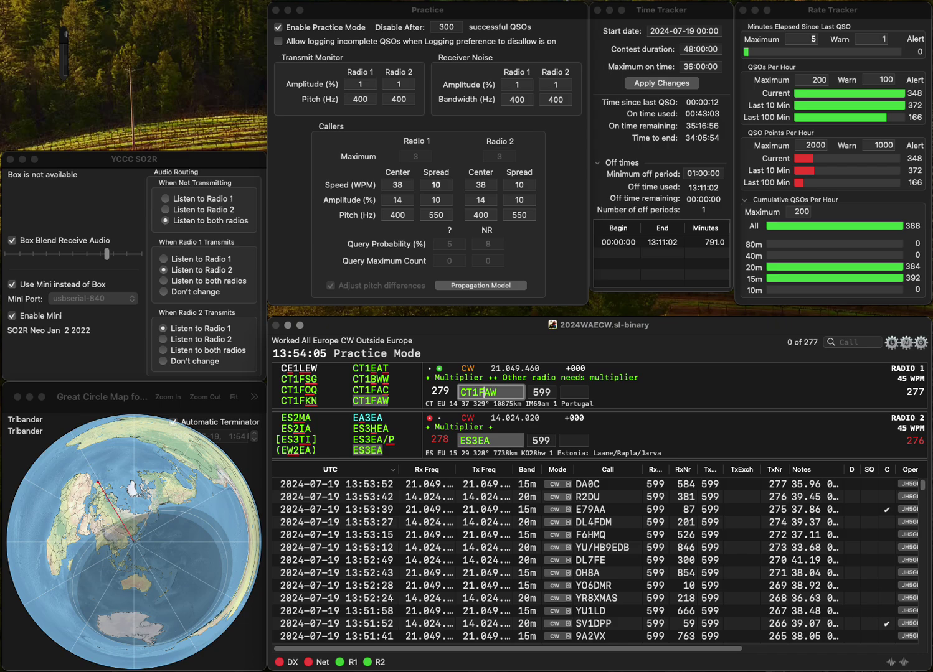
pyautogui.press('Return')
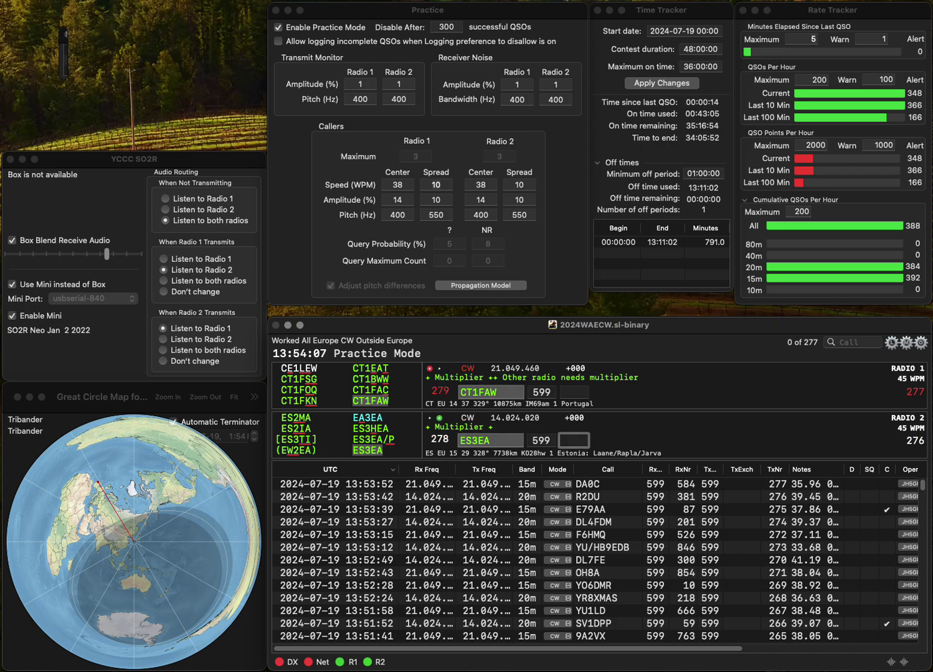
# Step: Log ES3EA on Radio 2 with received number 278 and CT1FAW on Radio 1 with received number 450
pyautogui.write('278')
pyautogui.press('Return')
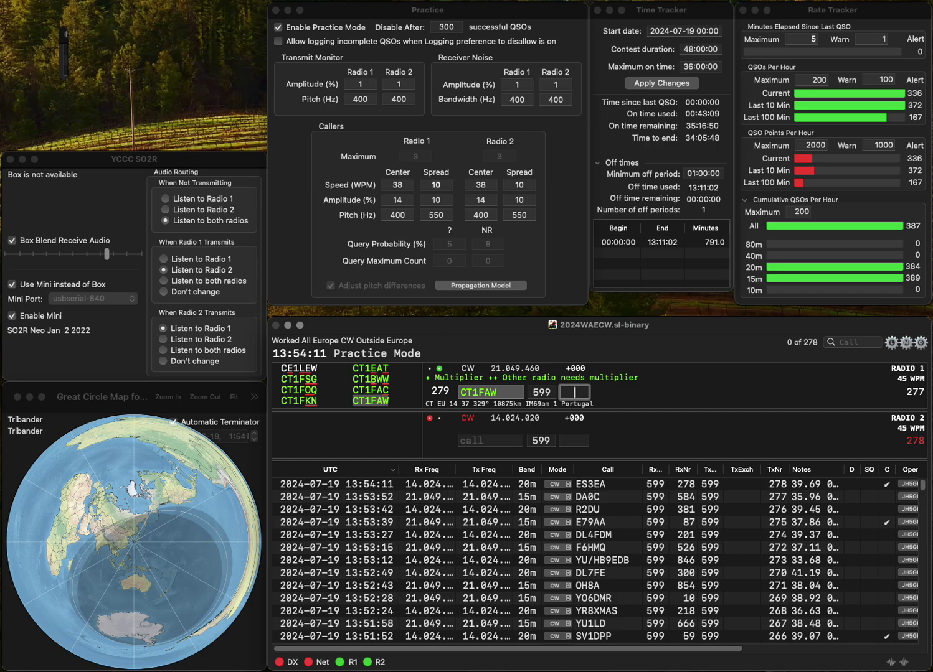
pyautogui.write('44')
pyautogui.write('50')
pyautogui.press('Return')
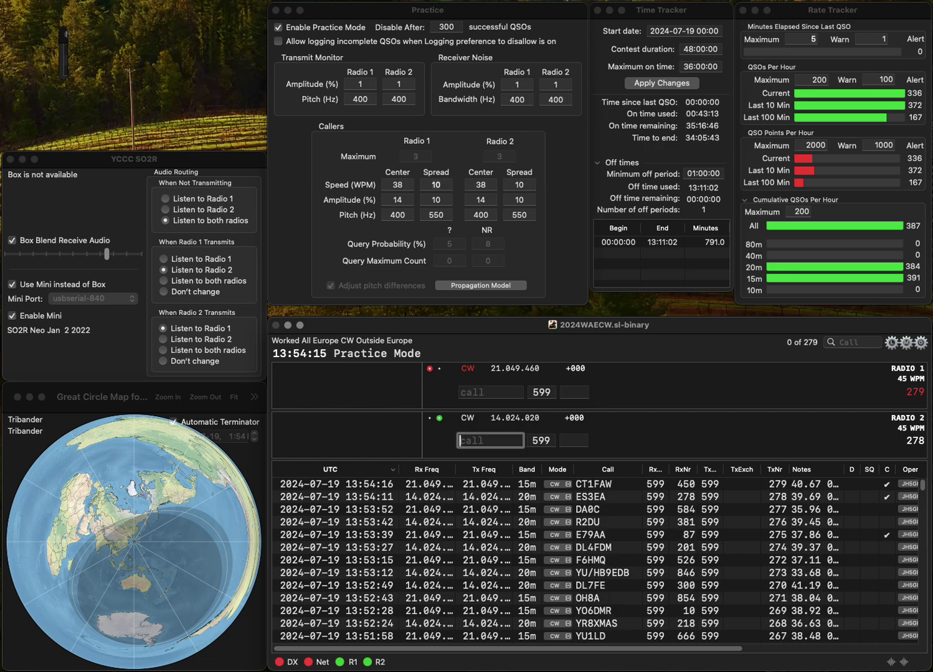
# Step: Answer IU8RIA on Radio 2 and EW3WJ on Radio 1
pyautogui.write('IU8RIA')
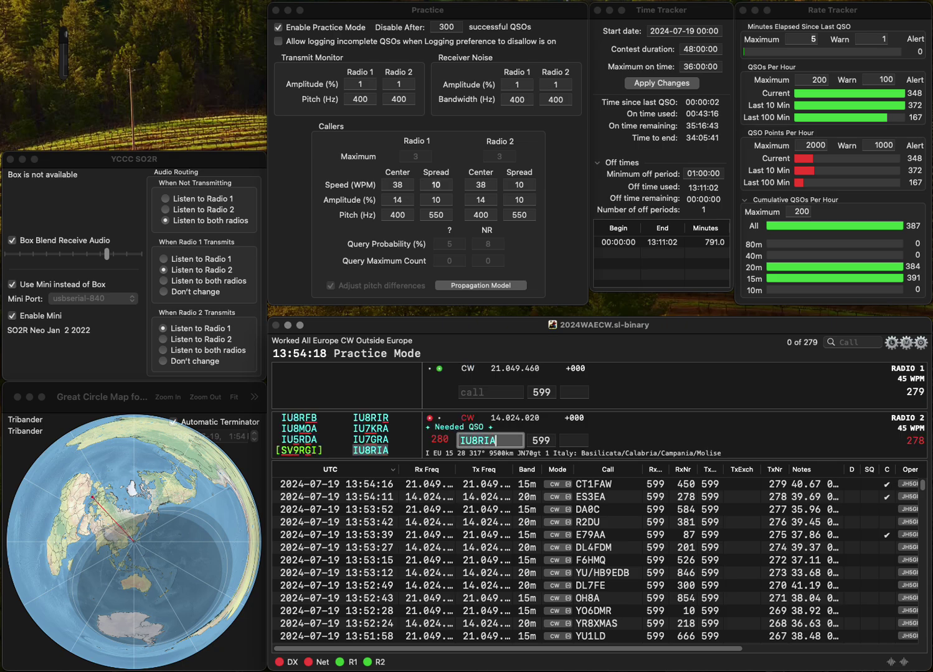
pyautogui.press('Return')
pyautogui.write('EW')
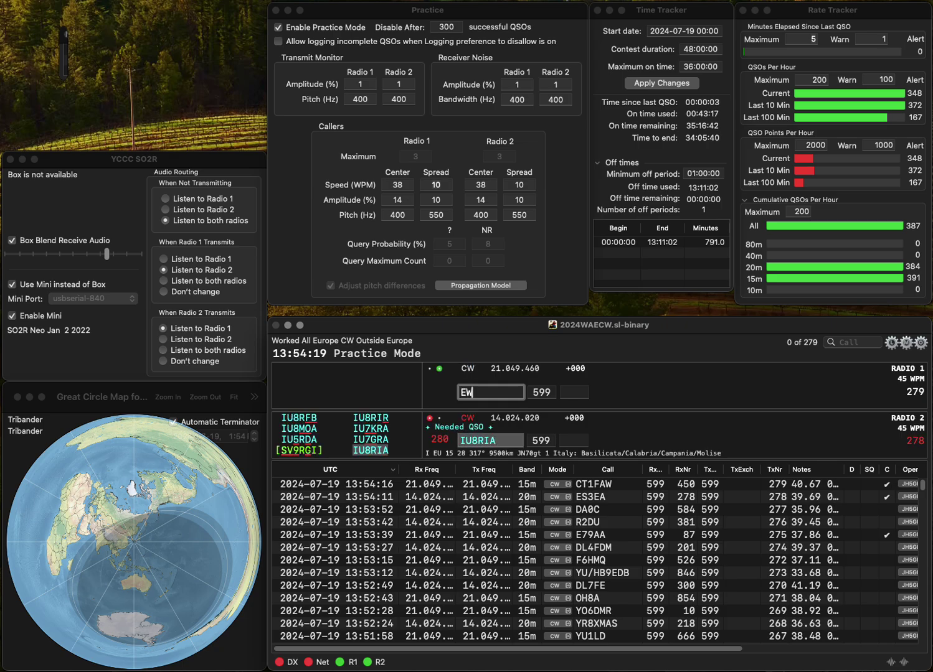
pyautogui.write('W3W')
pyautogui.press('Right')
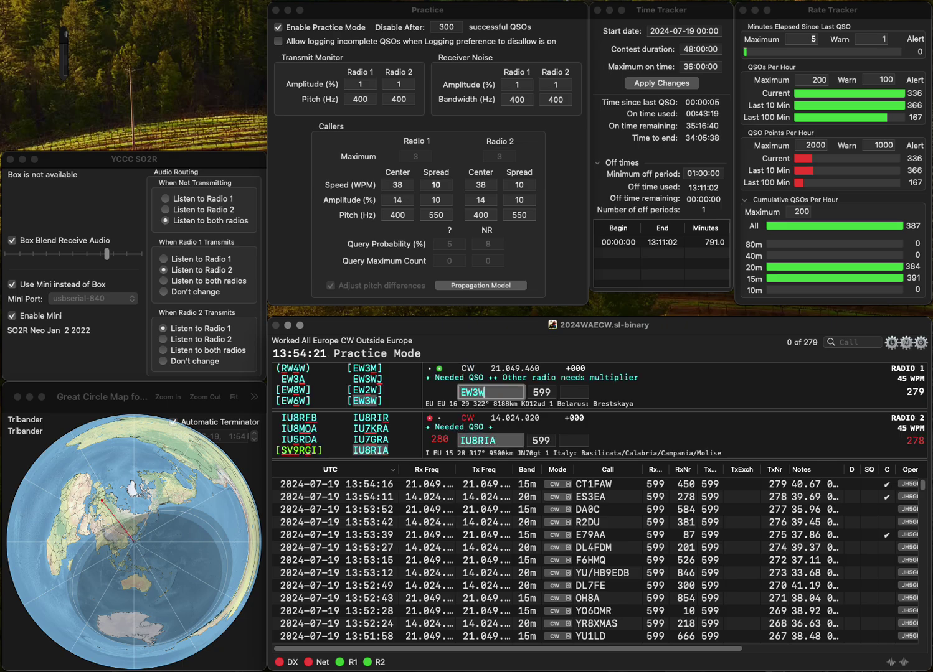
pyautogui.write('J')
pyautogui.press('Return')
pyautogui.press('Tab')
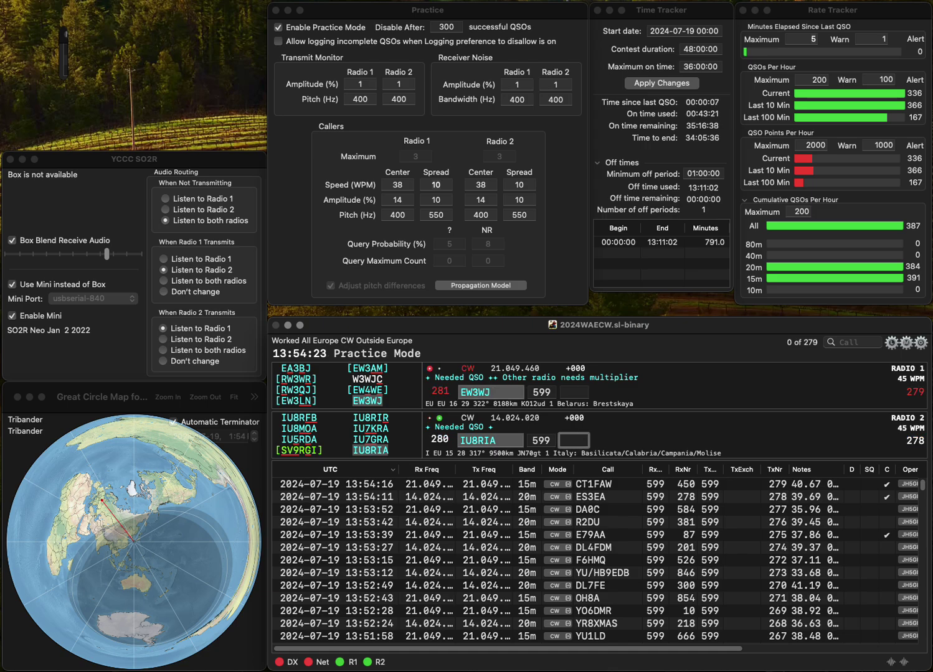
pyautogui.write('387')
pyautogui.press('Return')
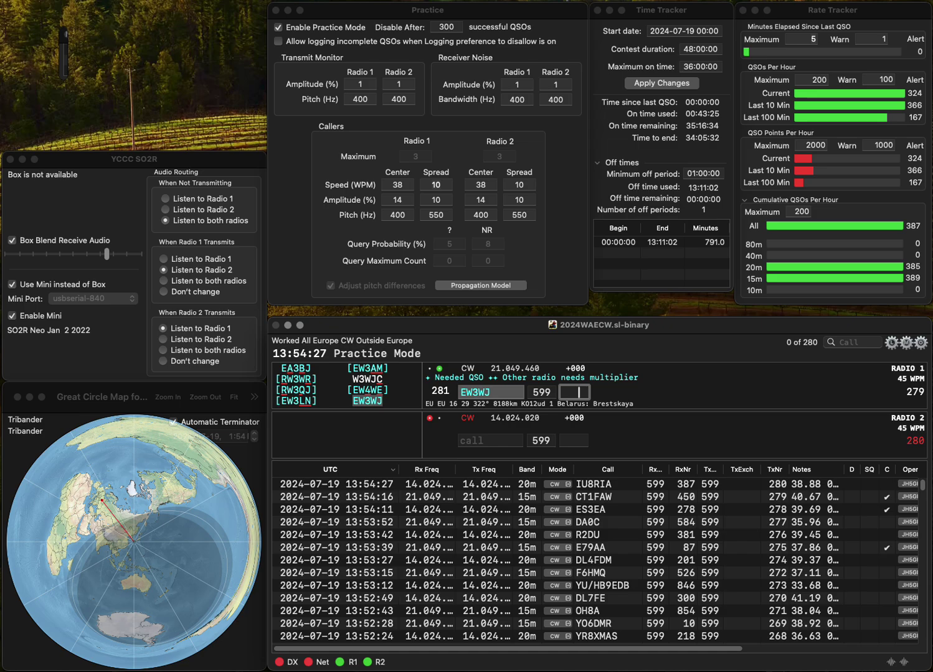
pyautogui.write('918')
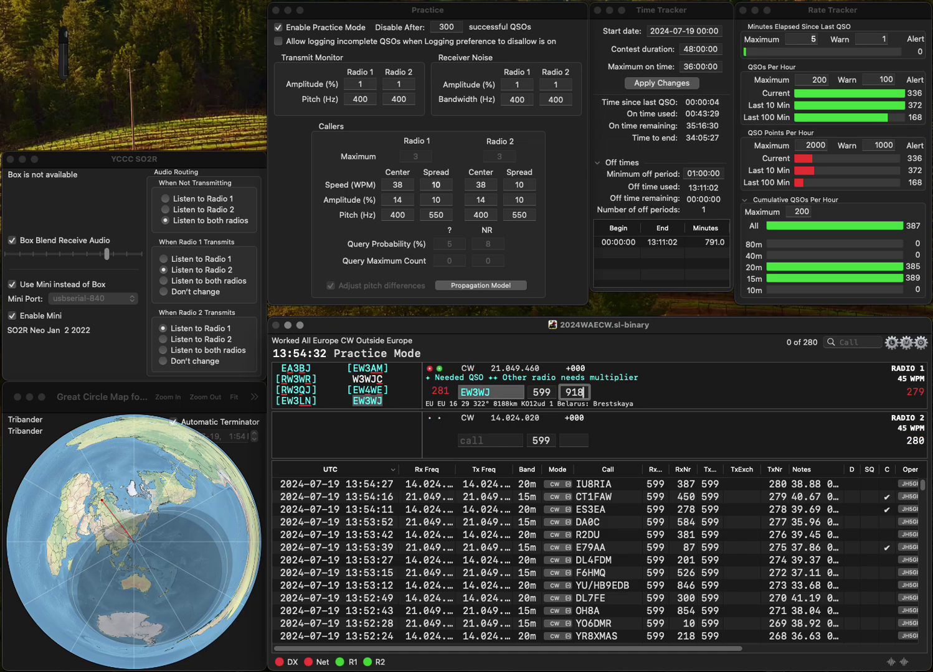
pyautogui.press('BackSpace')
pyautogui.write('7')
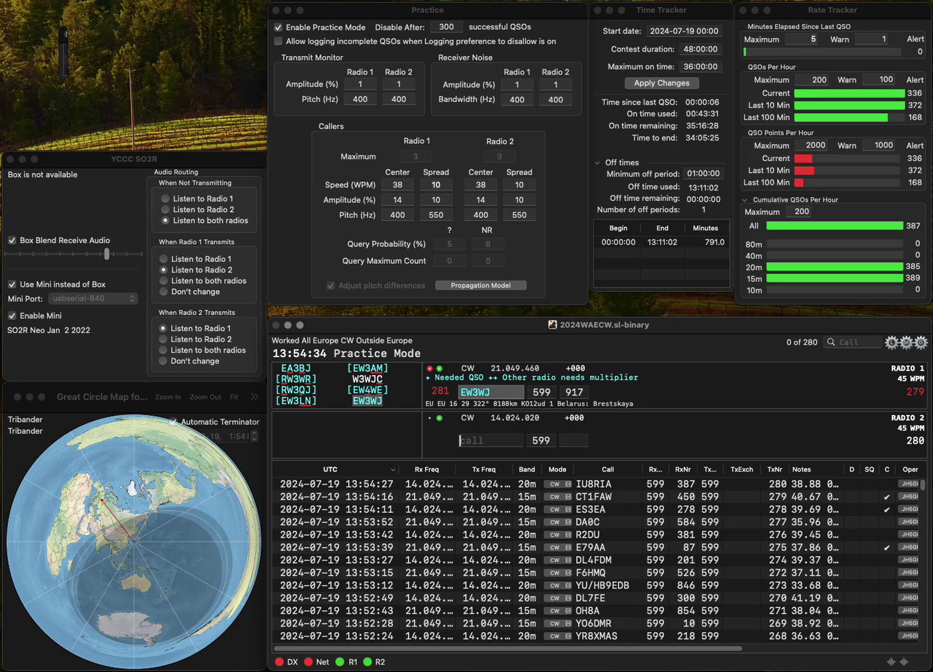
pyautogui.press('Return')
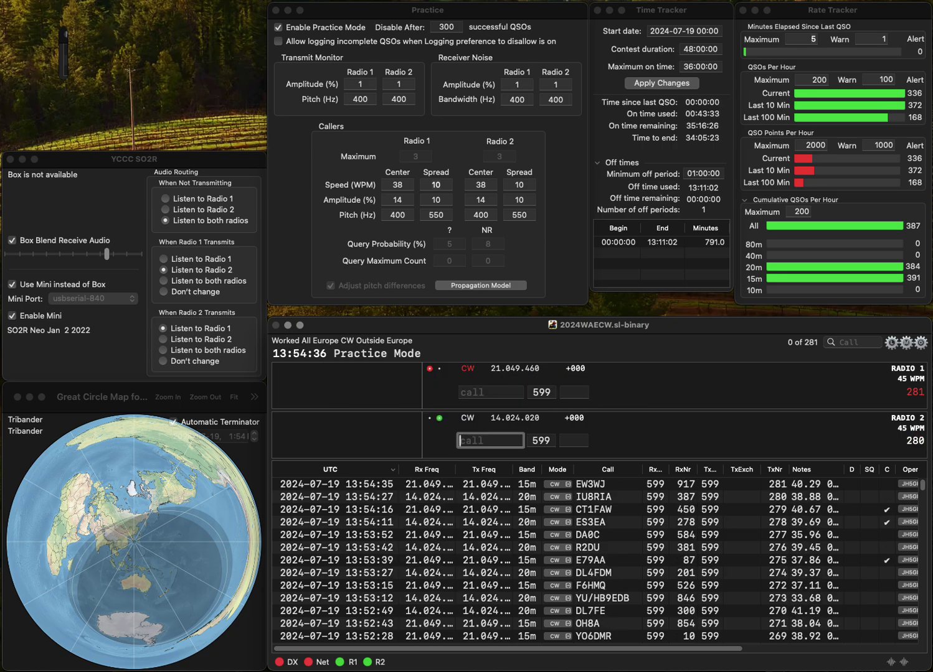
pyautogui.write('LZ2HX')
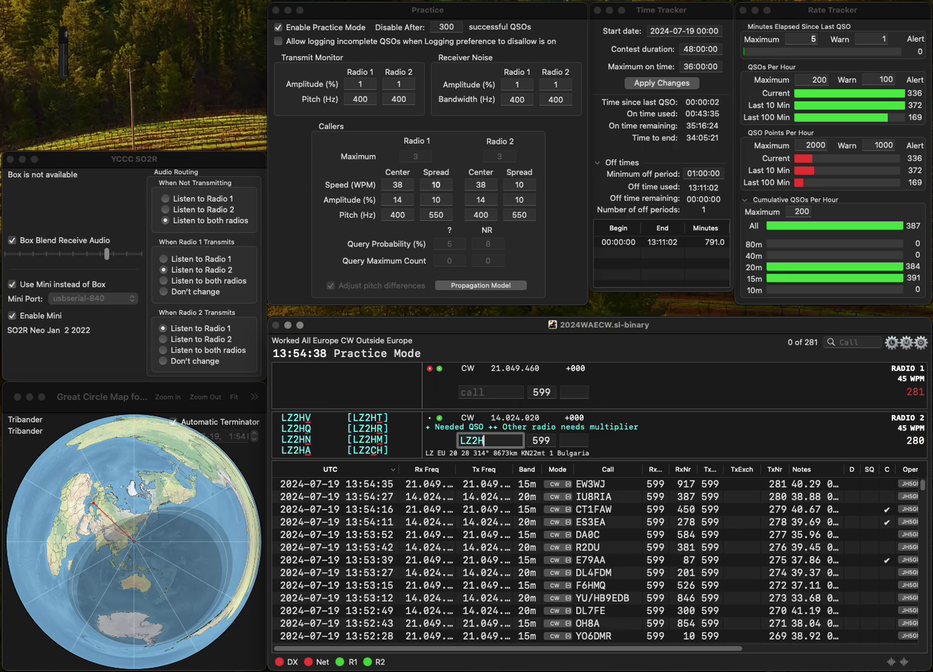
pyautogui.press('BackSpace')
pyautogui.press('BackSpace')
pyautogui.write('SX')
pyautogui.press('Return')
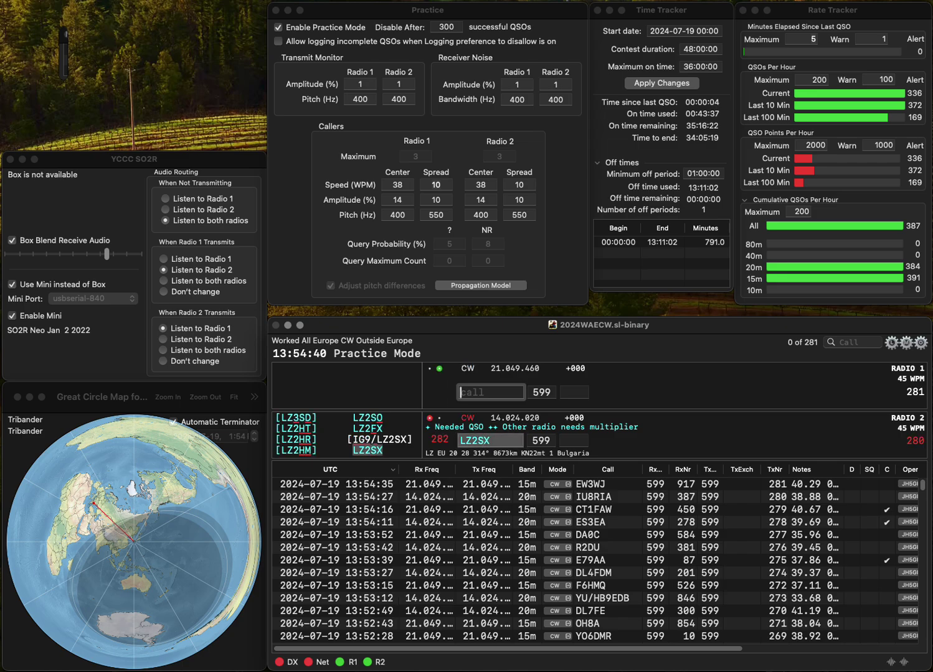
pyautogui.write('9A3')
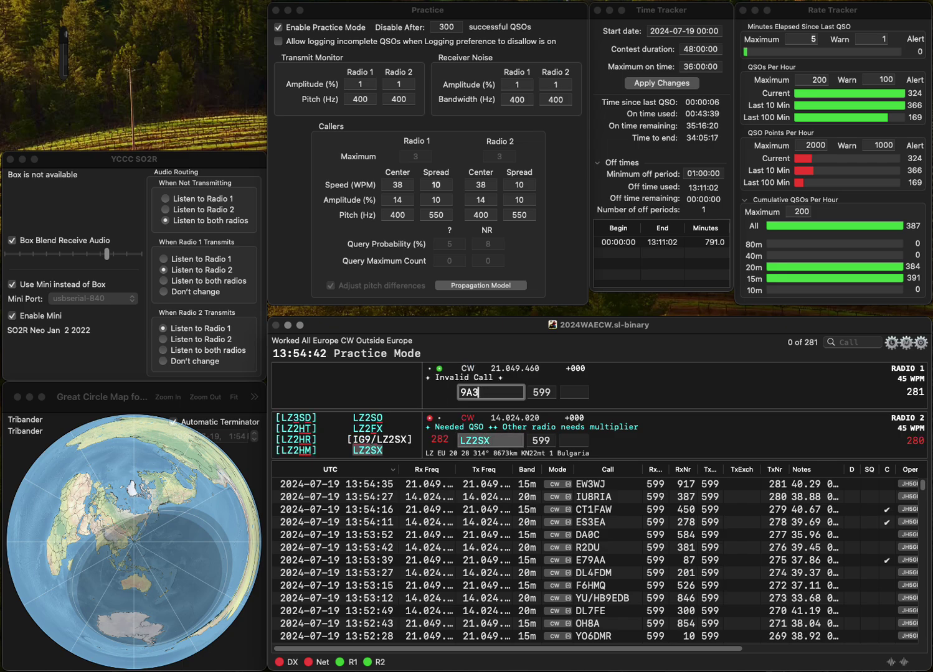
pyautogui.write('KG')
pyautogui.press('Return')
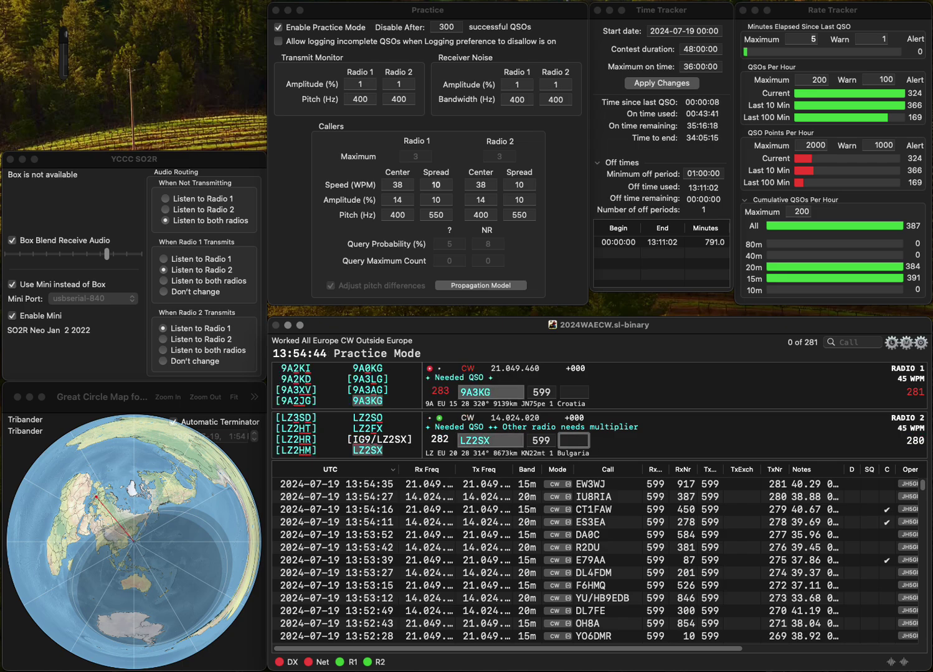
pyautogui.write('1')
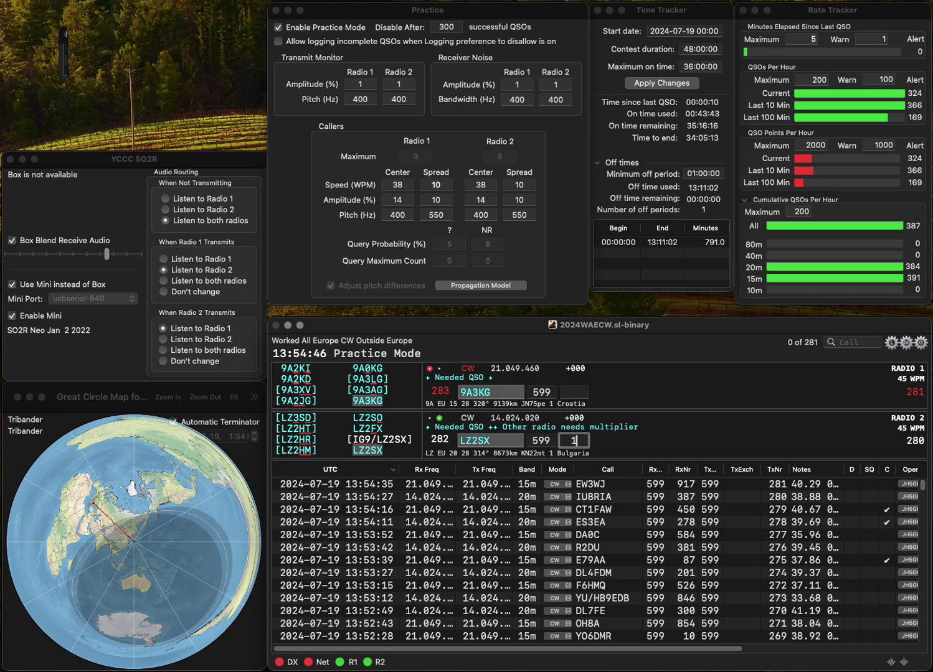
pyautogui.write('10')
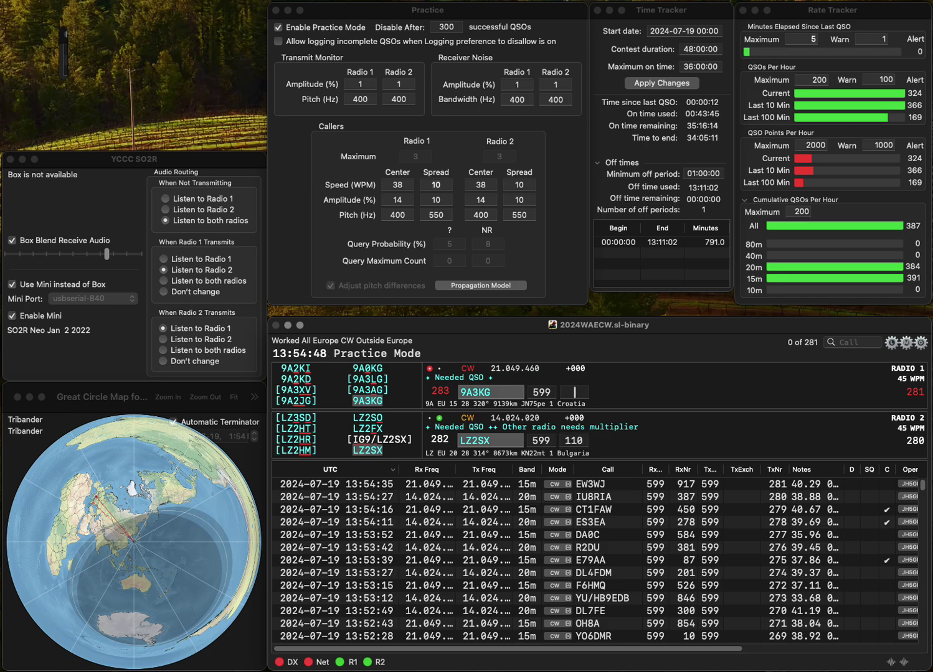
pyautogui.press('Return')
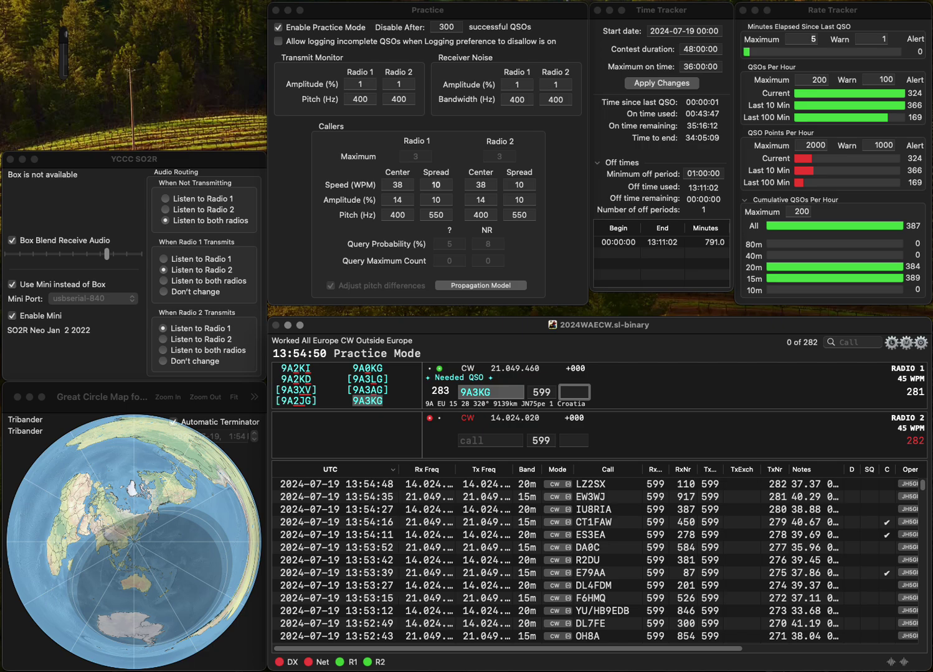
pyautogui.write('10')
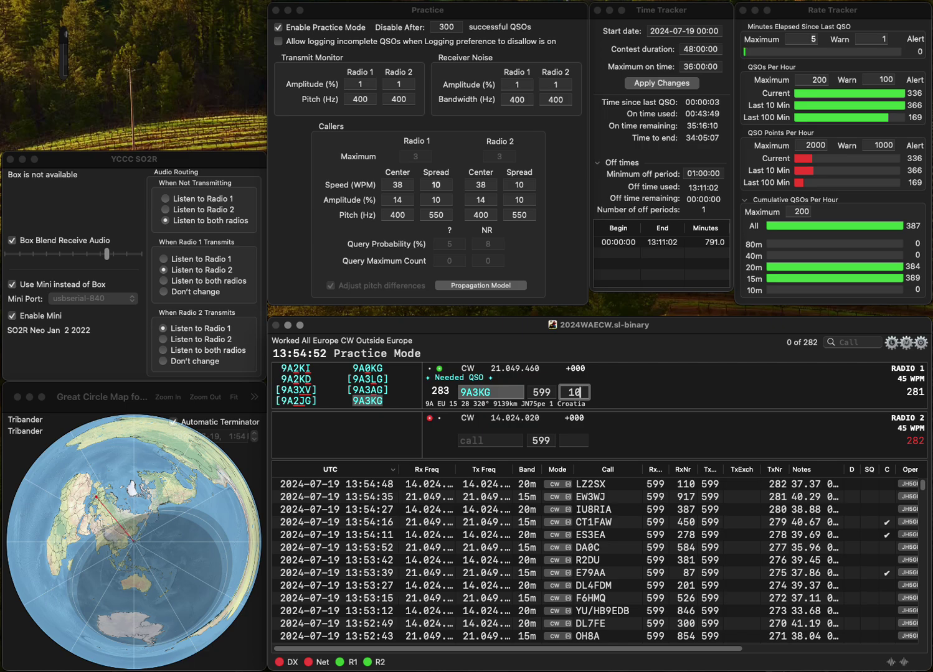
pyautogui.press('Return')
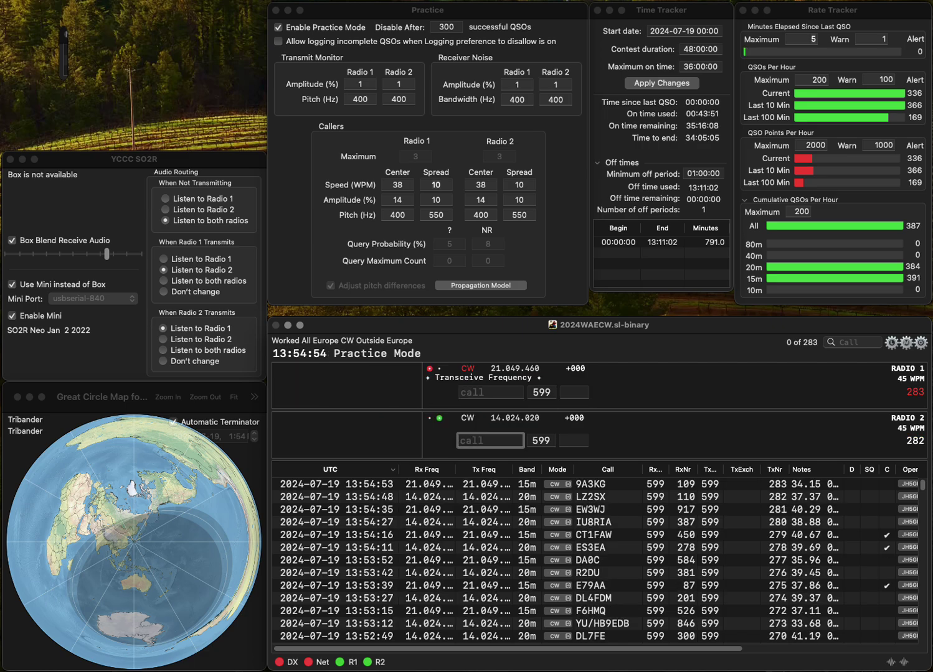
pyautogui.write('9A3ST')
pyautogui.press('Return')
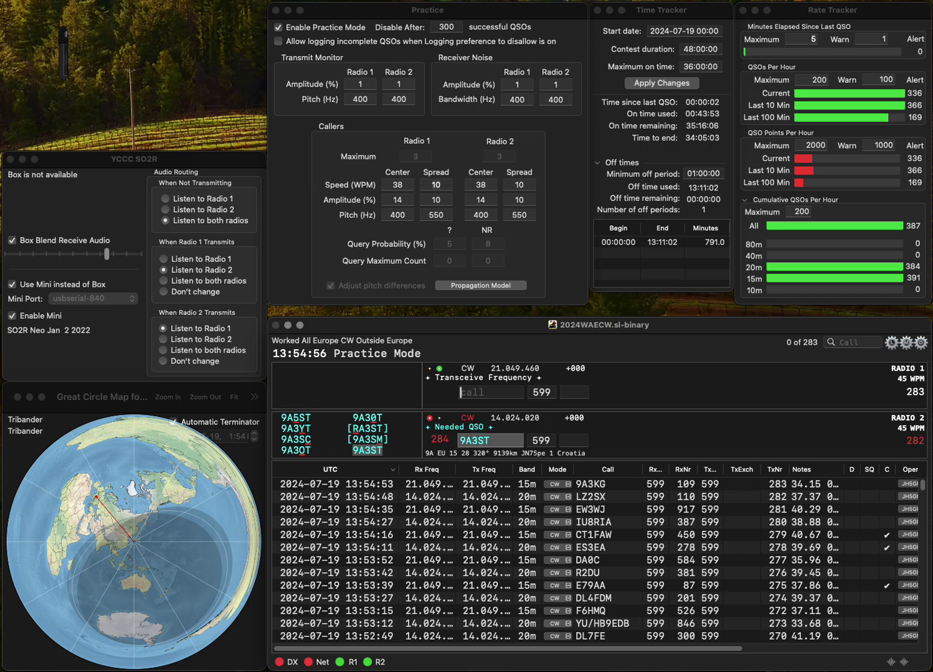
pyautogui.write('DK7S')
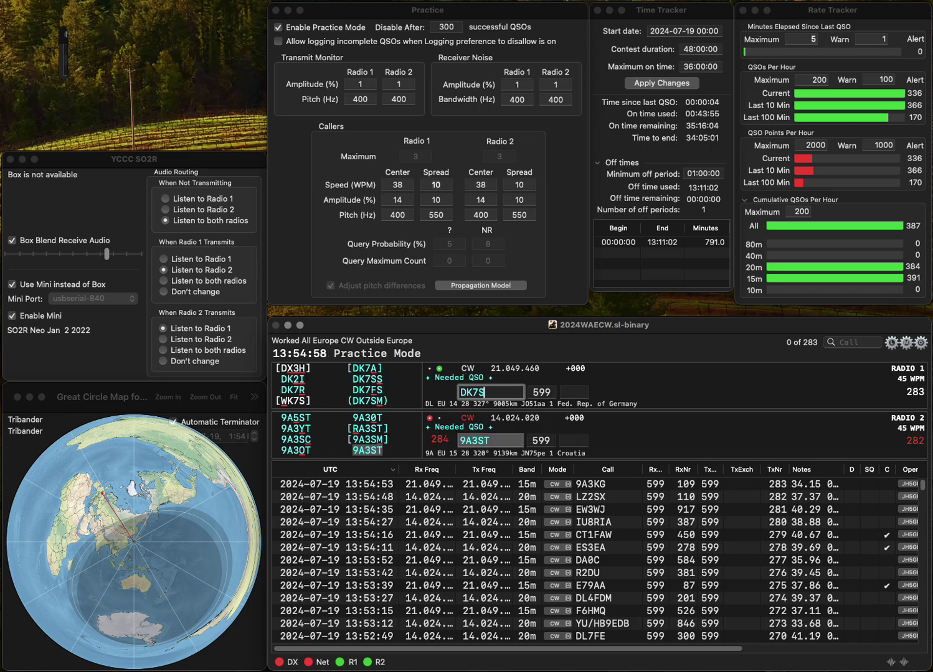
pyautogui.click(478, 393)
pyautogui.write('I')
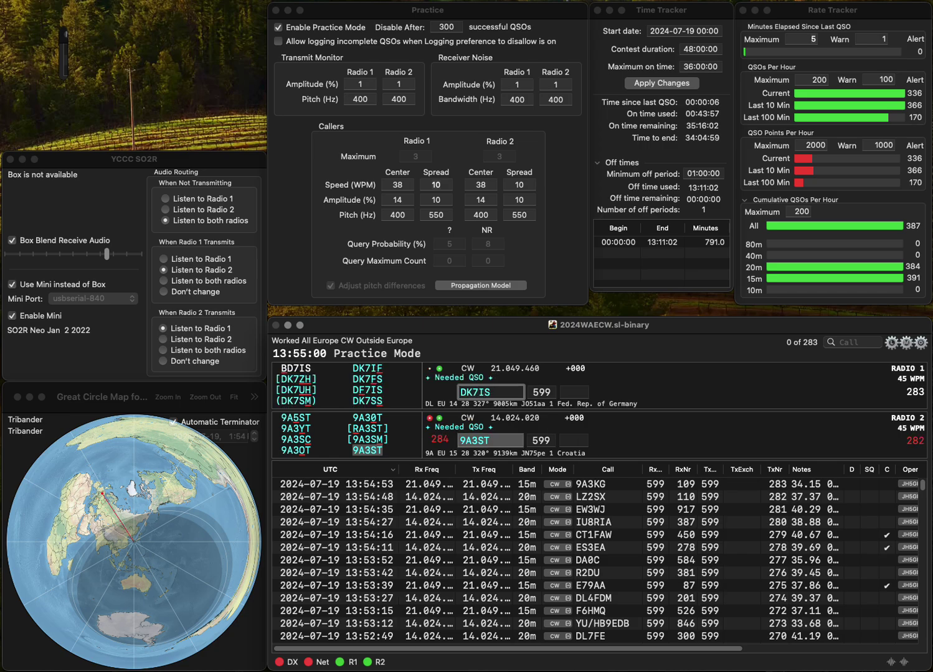
pyautogui.press('Return')
pyautogui.write('7')
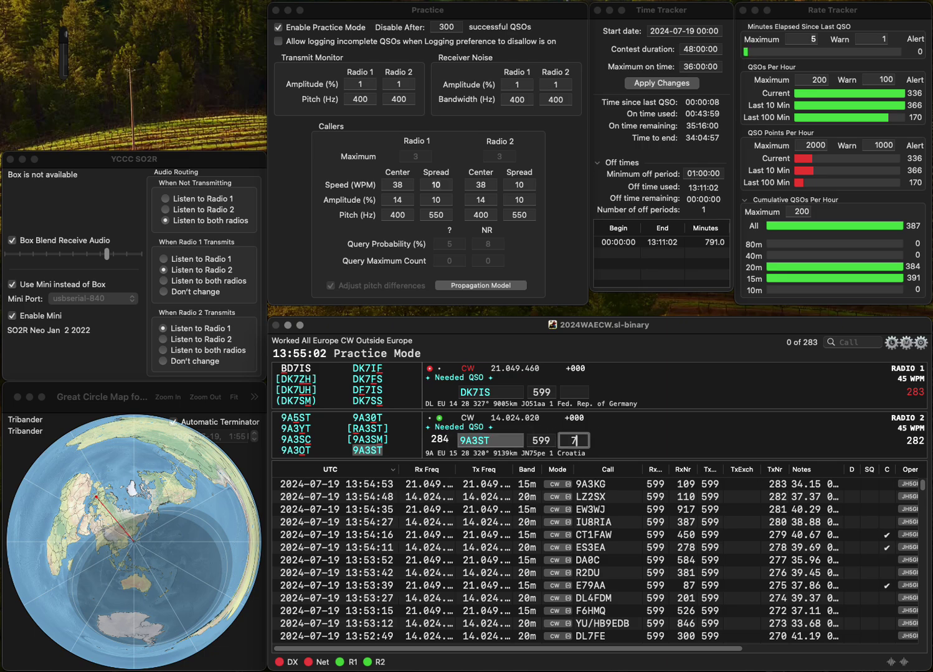
pyautogui.write('90')
pyautogui.press('Return')
pyautogui.press('BackSpace')
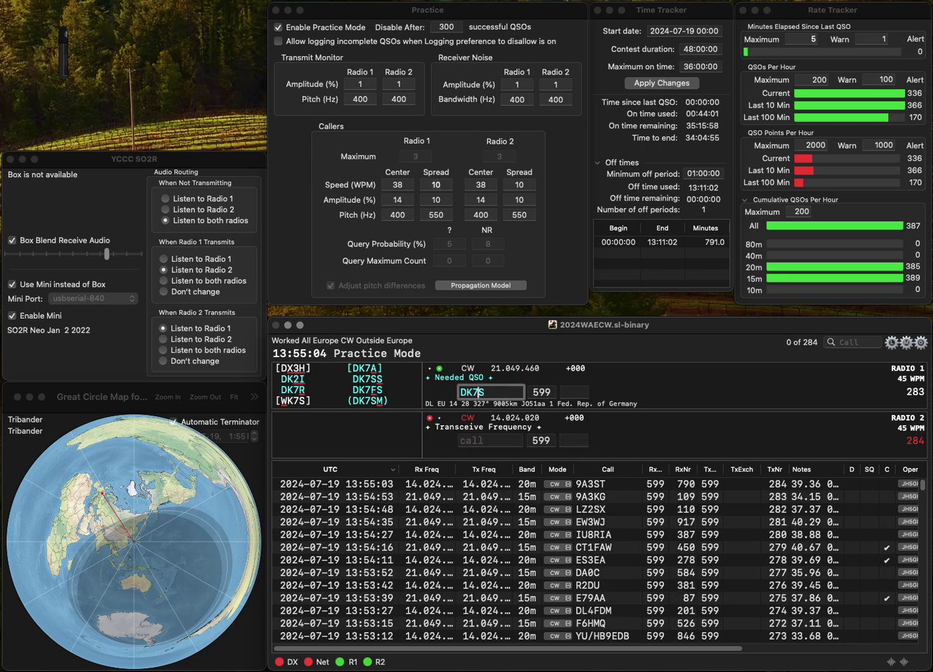
pyautogui.write('S')
pyautogui.press('Return')
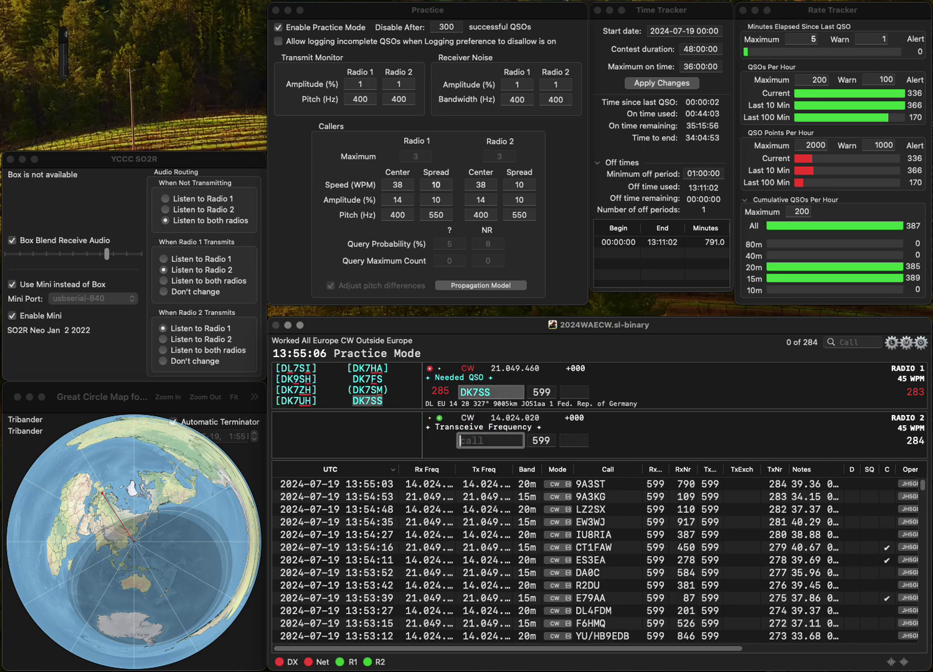
# Step: Answer M0NVK on Radio 2
pyautogui.write('M0N')
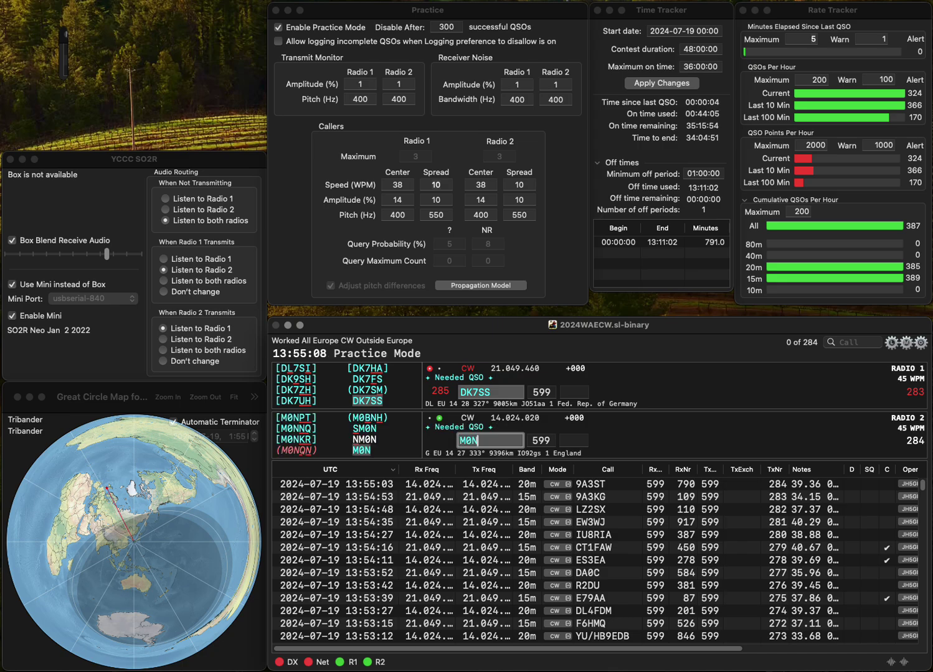
pyautogui.write('VK')
pyautogui.press('Return')
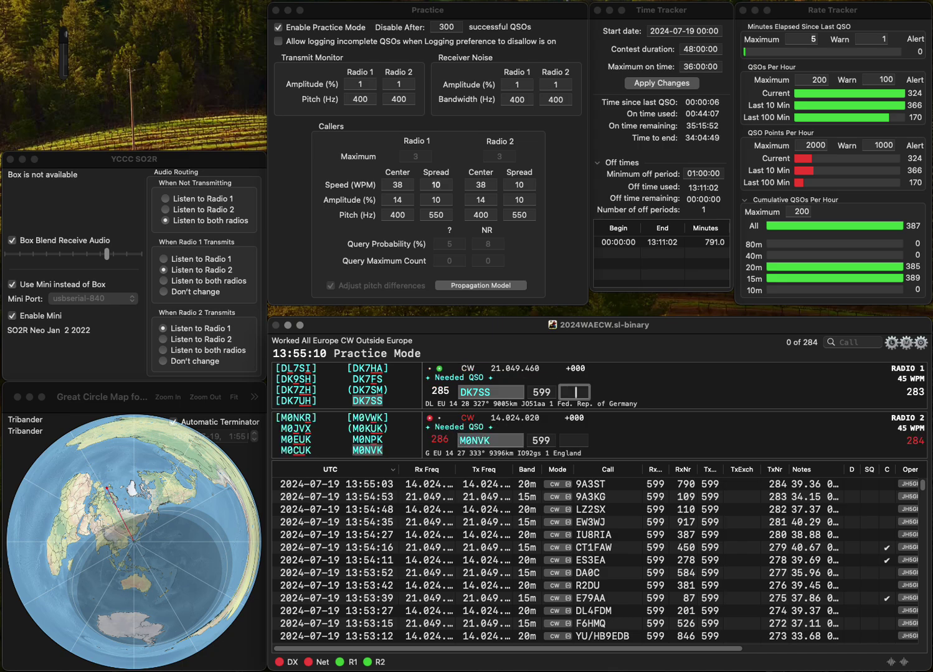
pyautogui.write('793')
pyautogui.press('Return')
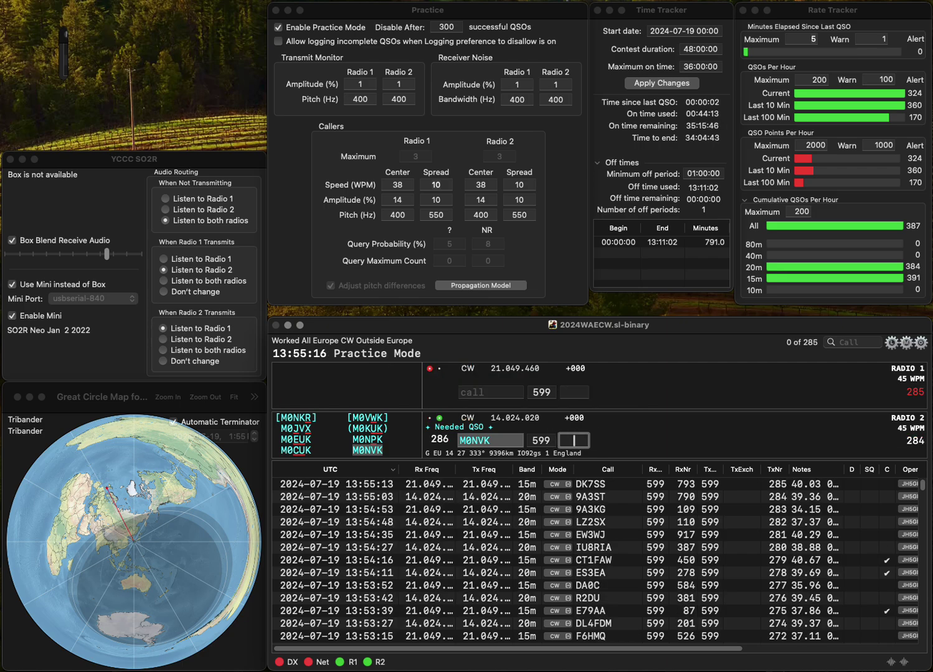
pyautogui.write('724')
pyautogui.press('Return')
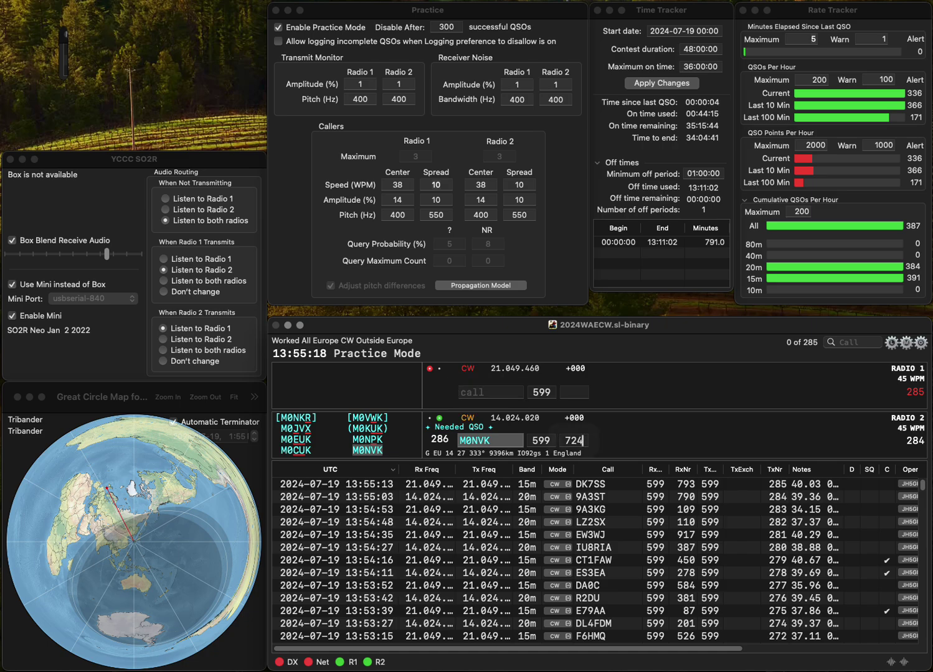
pyautogui.write('9A2GA')
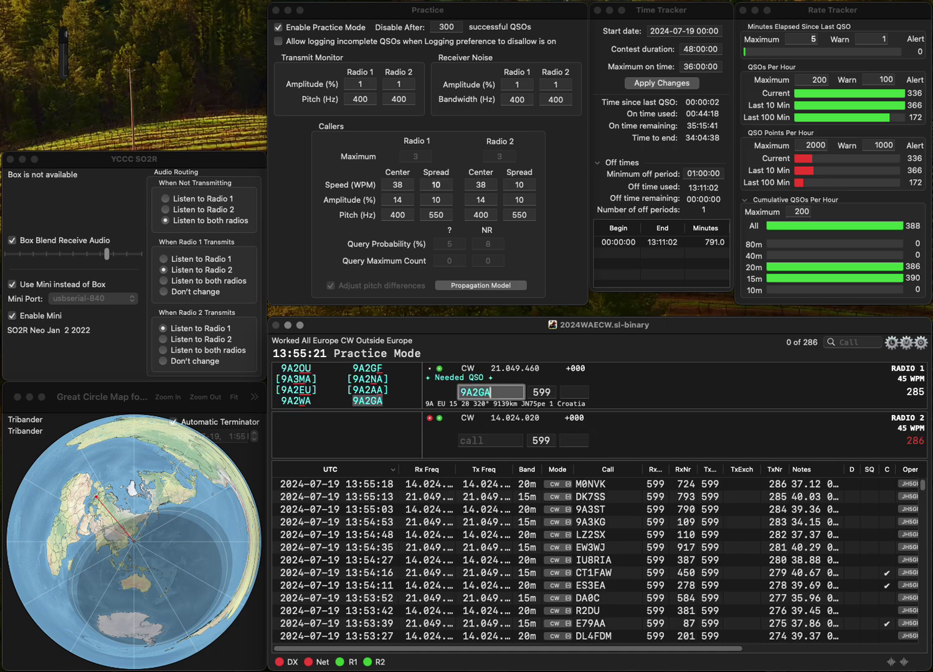
pyautogui.press('Return')
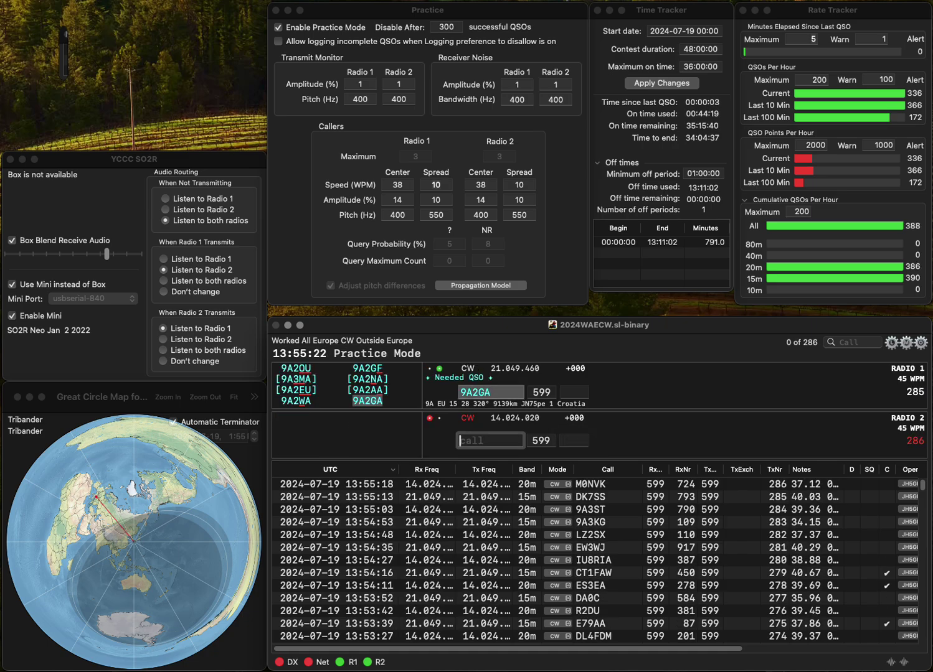
pyautogui.write('CA')
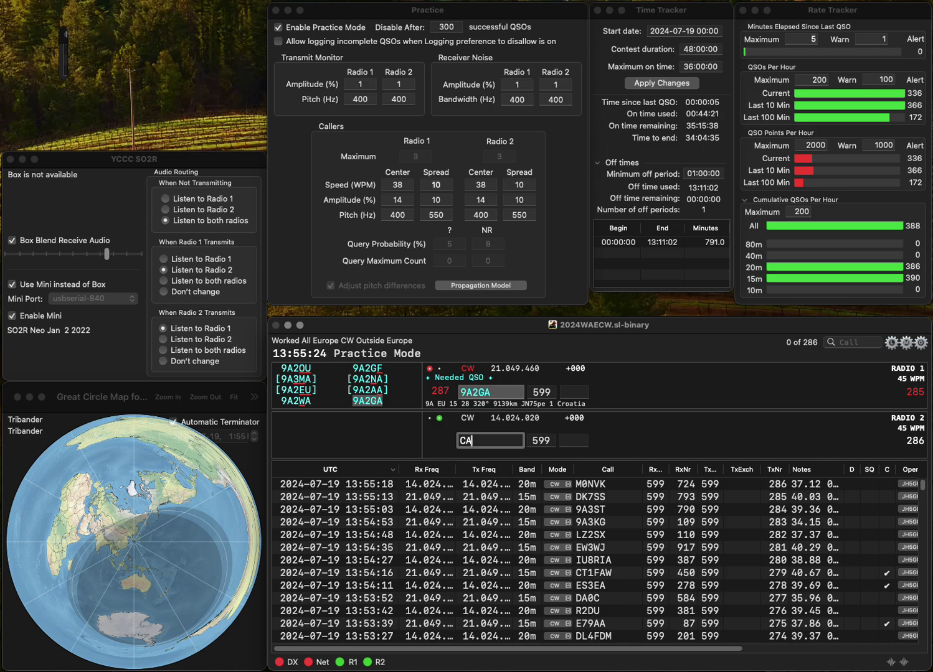
pyautogui.write('2JBB')
pyautogui.press('super+Left')
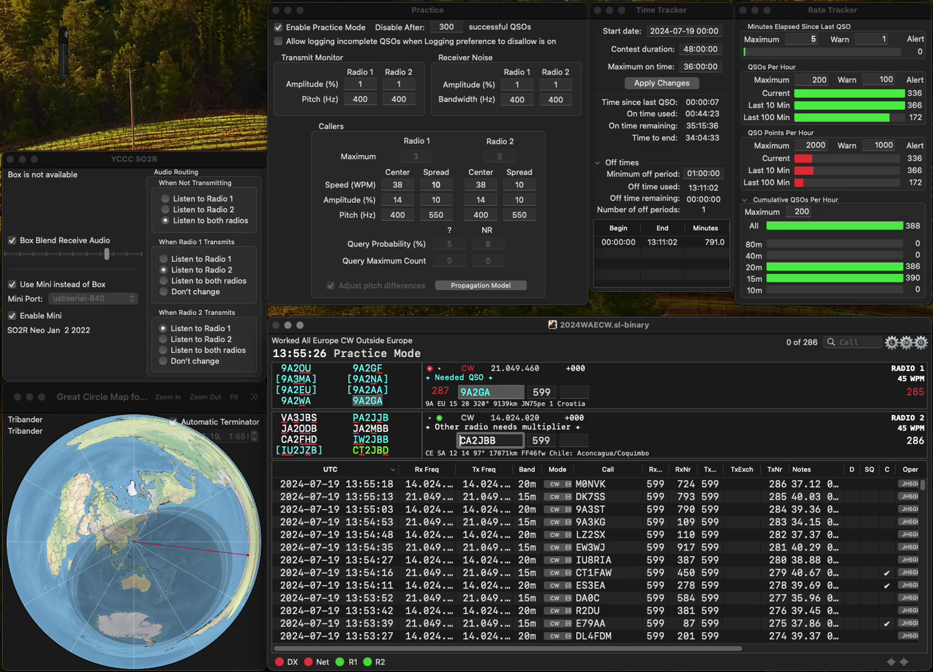
pyautogui.press('Right')
pyautogui.press('Delete')
pyautogui.write('T')
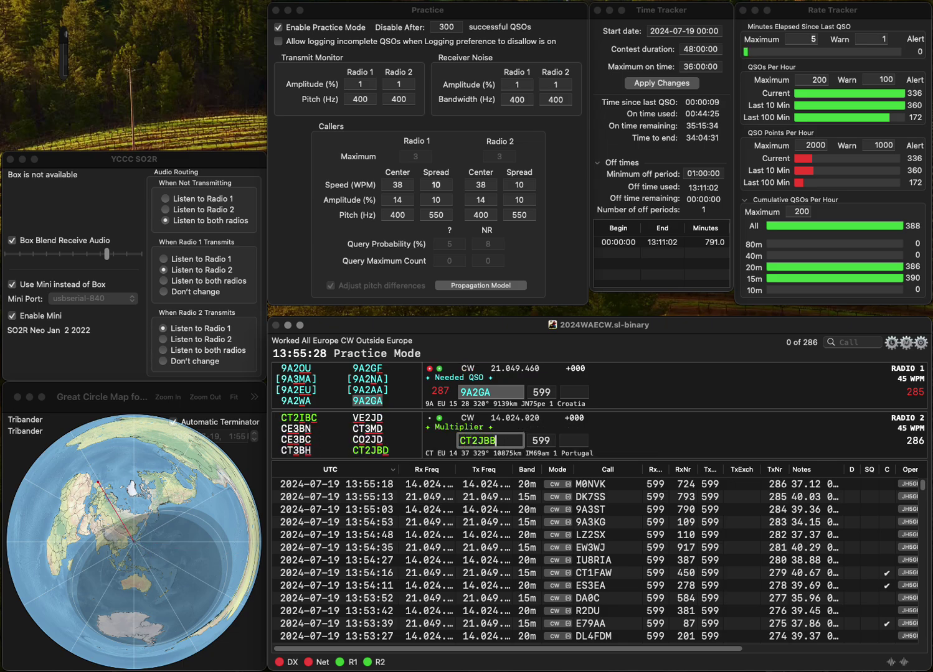
pyautogui.press('super+Right')
pyautogui.press('BackSpace')
pyautogui.write('D')
pyautogui.press('Return')
pyautogui.press('Tab')
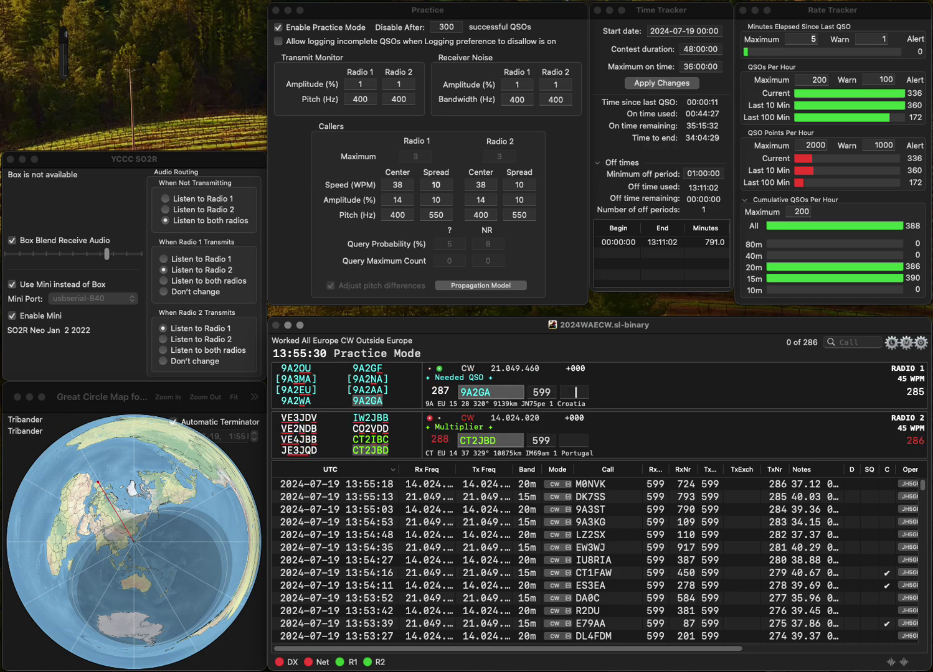
pyautogui.write('3')
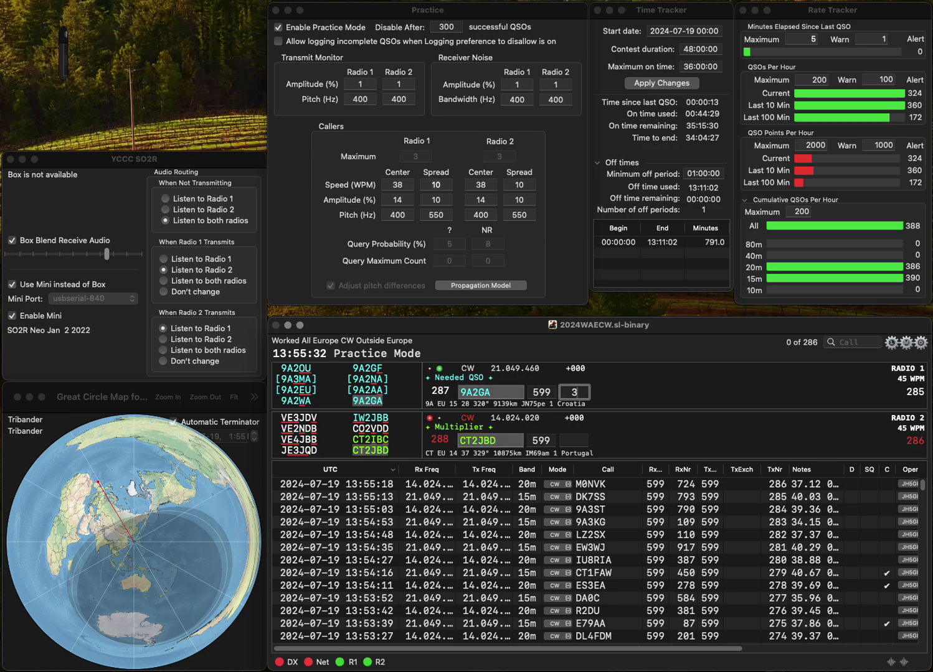
pyautogui.write('61')
pyautogui.press('Return')
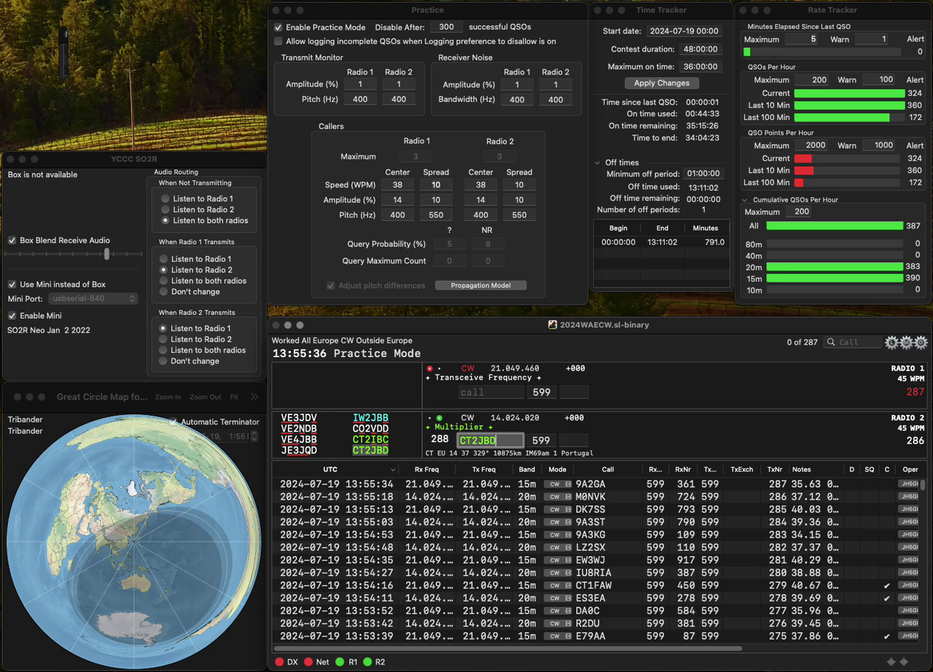
pyautogui.press('Tab')
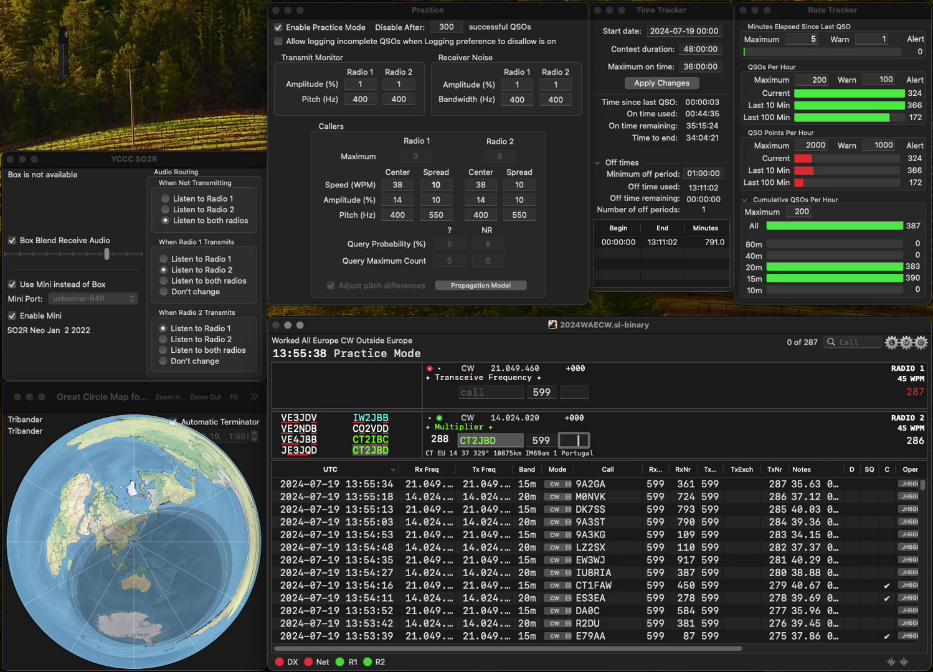
pyautogui.write('559')
pyautogui.press('Return')
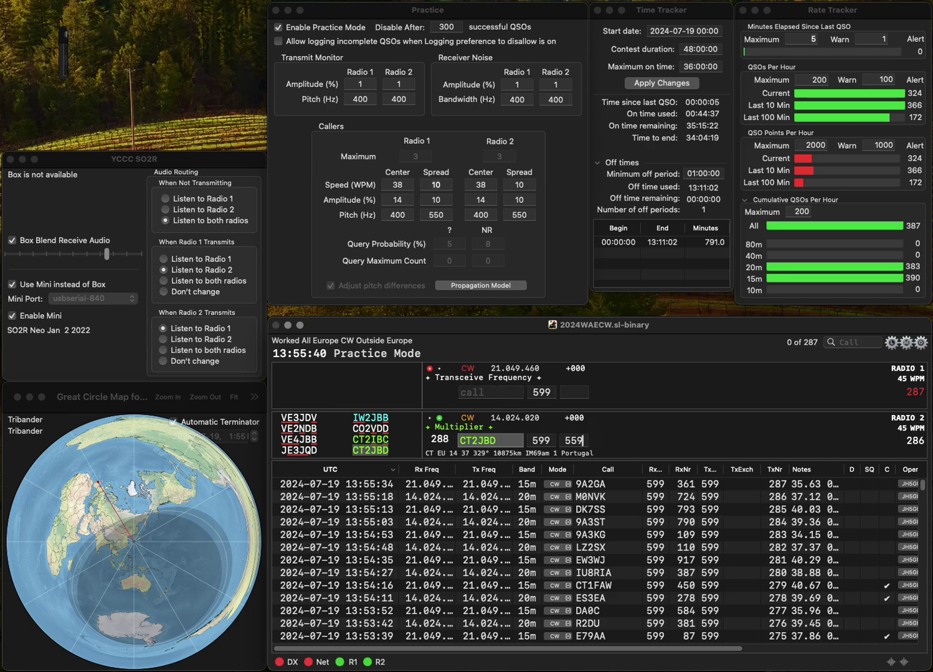
# Step: Answer HA7A on Radio 1 and UR5MW on Radio 2
pyautogui.write('HA7A')
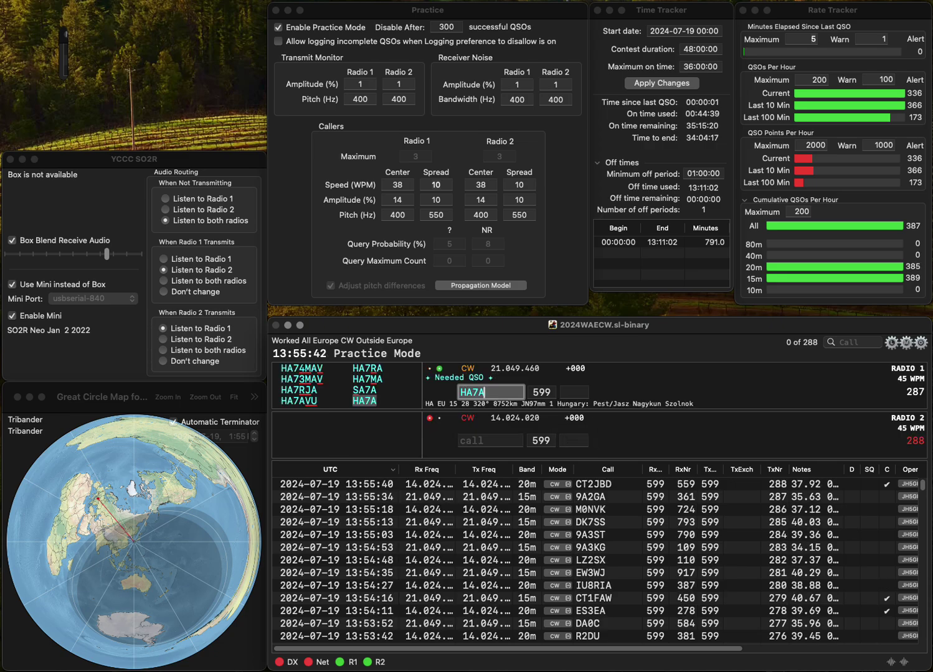
pyautogui.press('Return')
pyautogui.write('U')
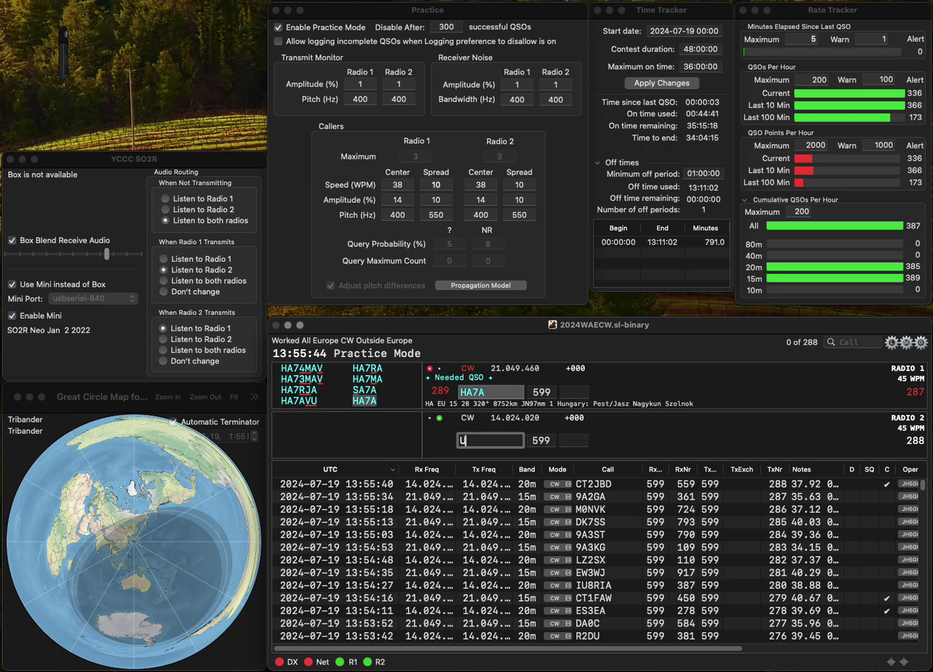
pyautogui.write('R5MW')
pyautogui.press('Home')
pyautogui.press('Delete')
pyautogui.press('Delete')
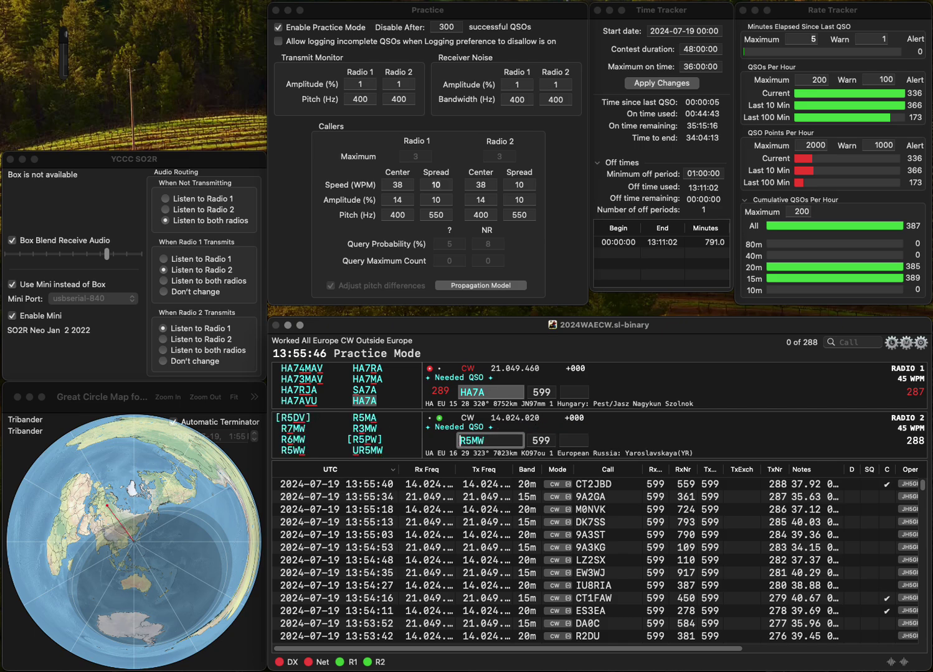
pyautogui.write('U')
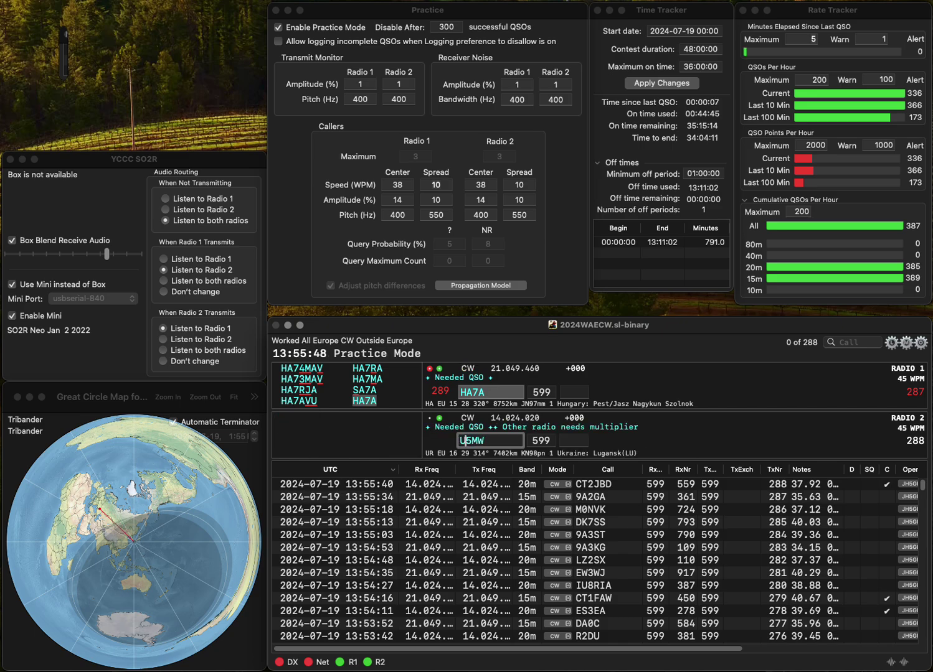
pyautogui.write('R')
pyautogui.press('Return')
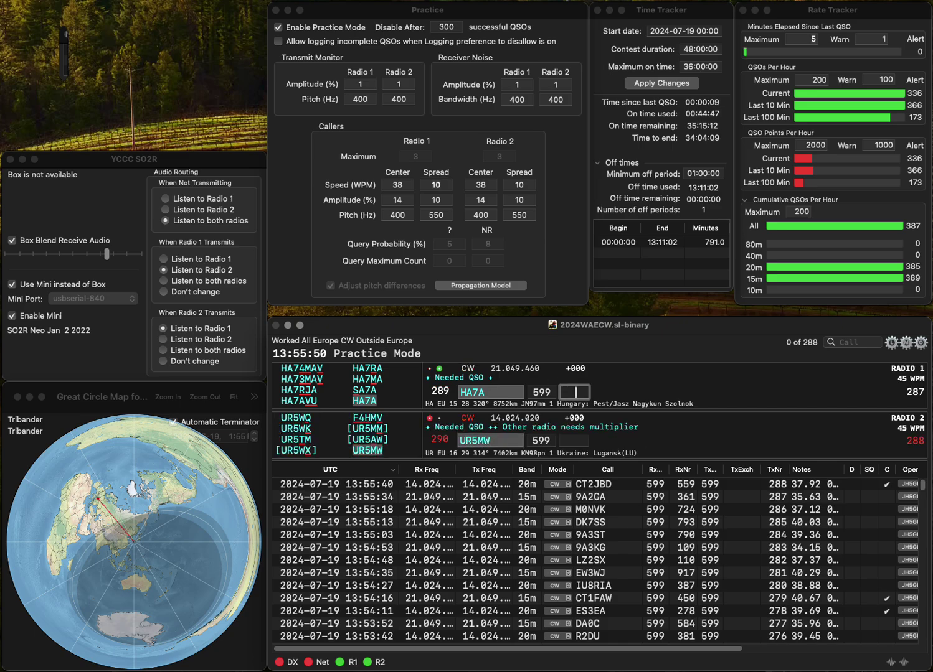
pyautogui.write('433')
pyautogui.press('Return')
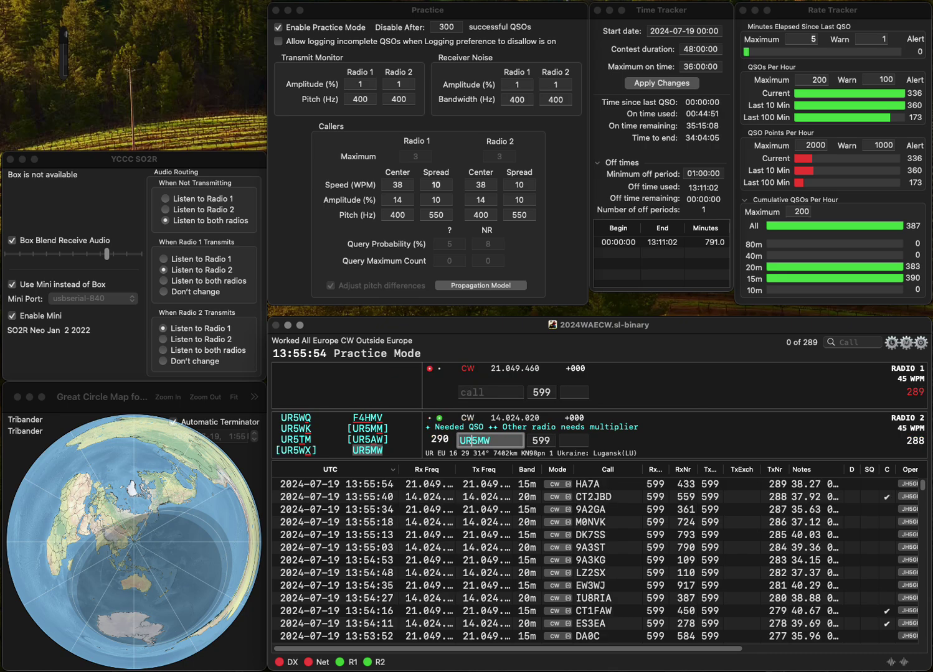
pyautogui.press('space')
pyautogui.write('7')
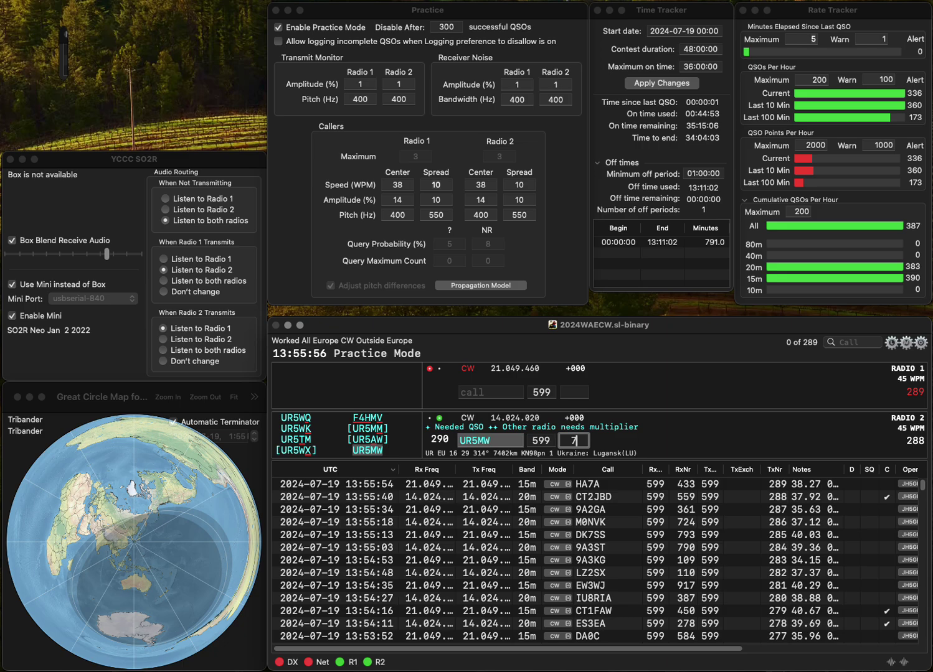
pyautogui.write('41')
pyautogui.press('Return')
# Step: Answer RA3A on Radio 1 and OH8DX on Radio 2
pyautogui.write('RA')
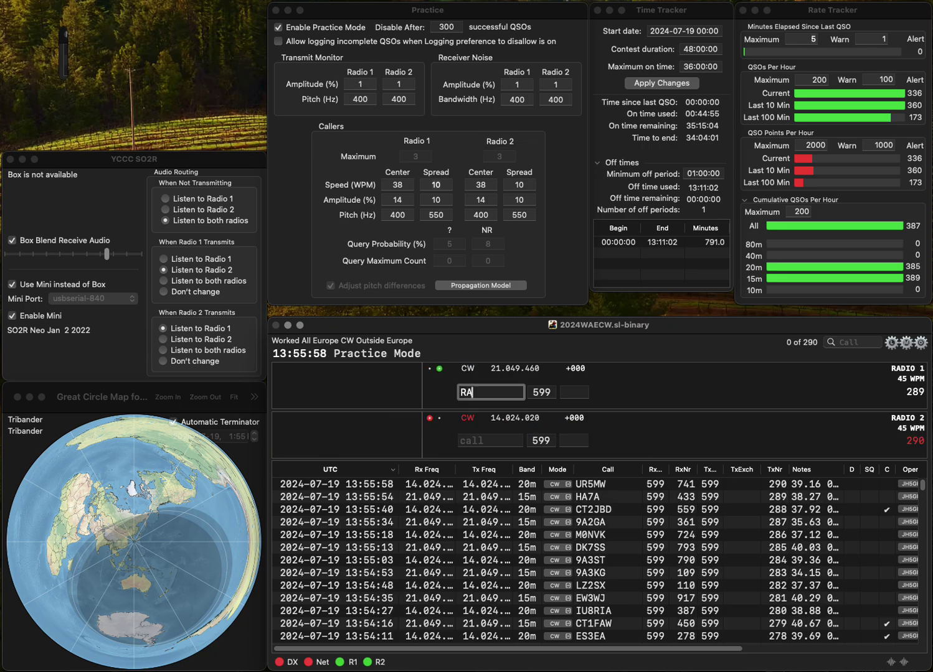
pyautogui.write('3A')
pyautogui.press('Return')
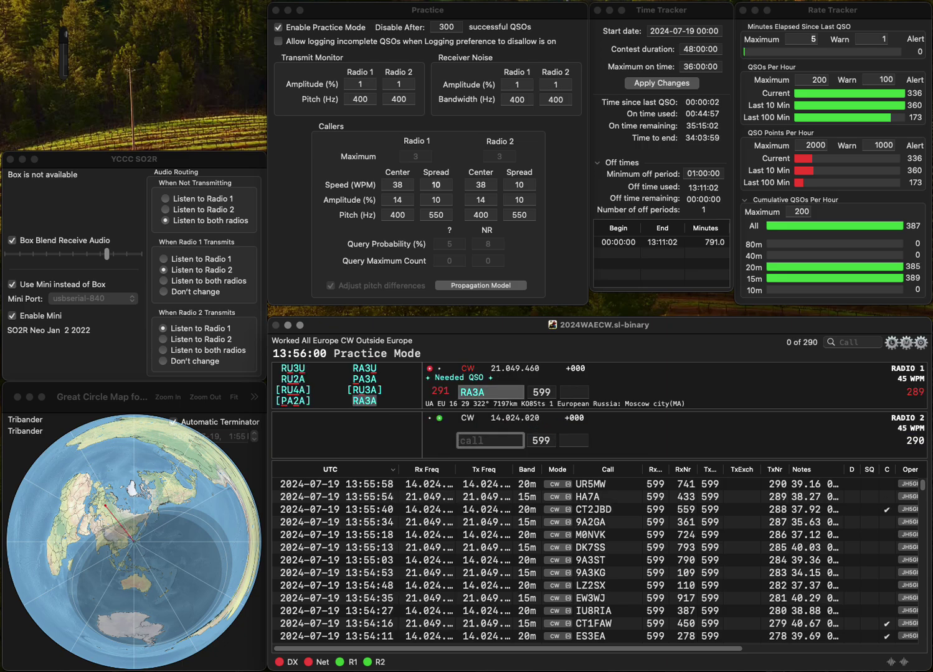
pyautogui.write('9HDX')
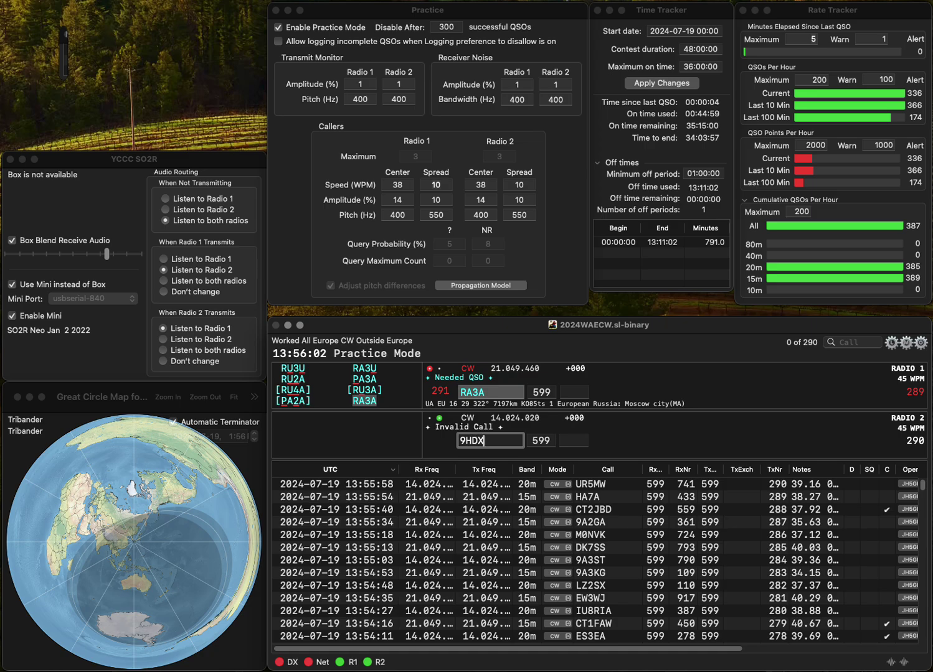
pyautogui.press('Up')
pyautogui.press('Delete')
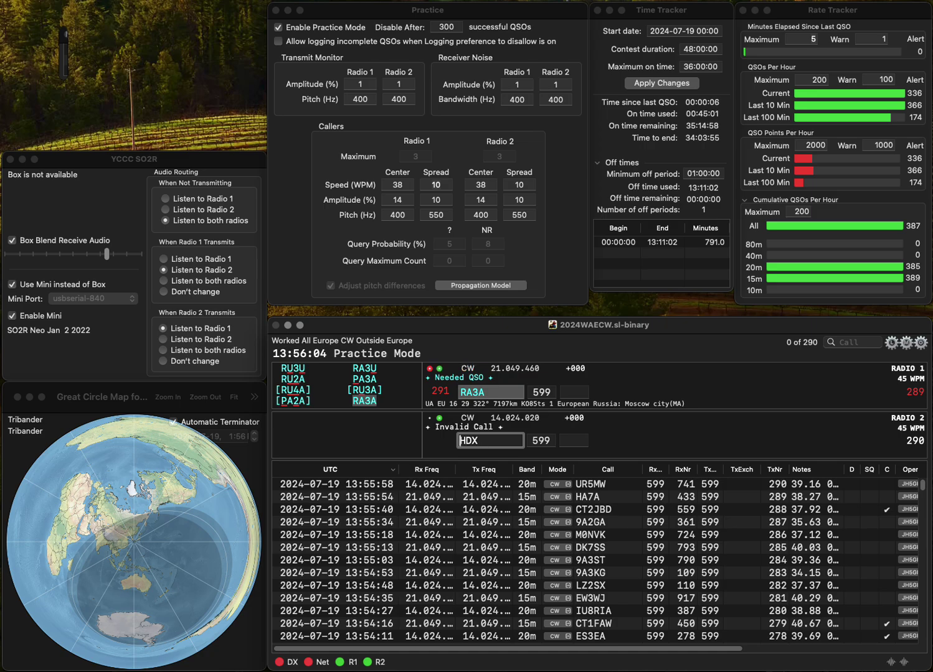
pyautogui.write('O')
pyautogui.press('Right')
pyautogui.write('8')
pyautogui.press('Return')
pyautogui.press('space')
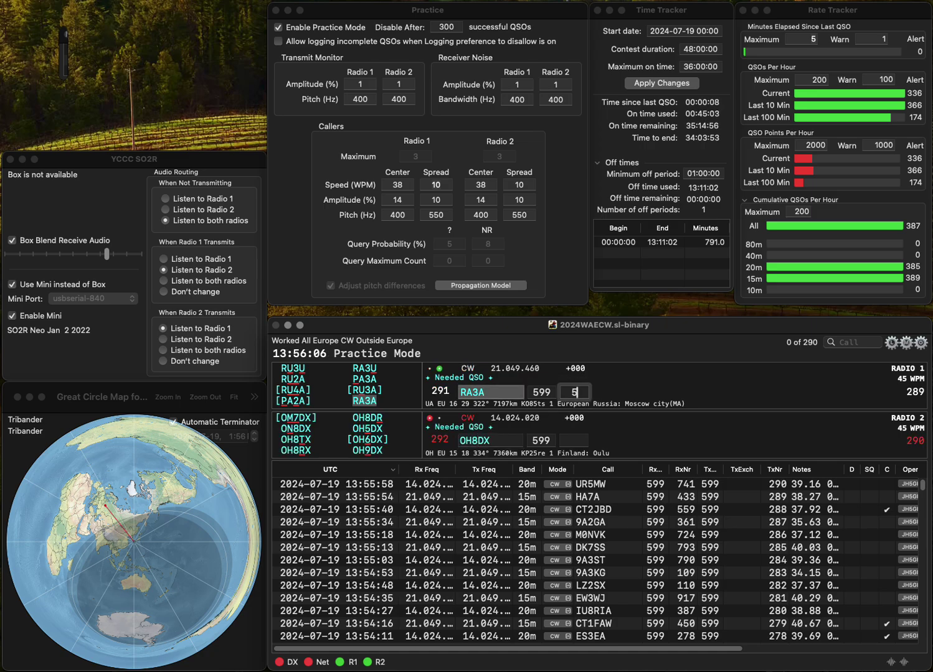
pyautogui.write('542')
pyautogui.press('Return')
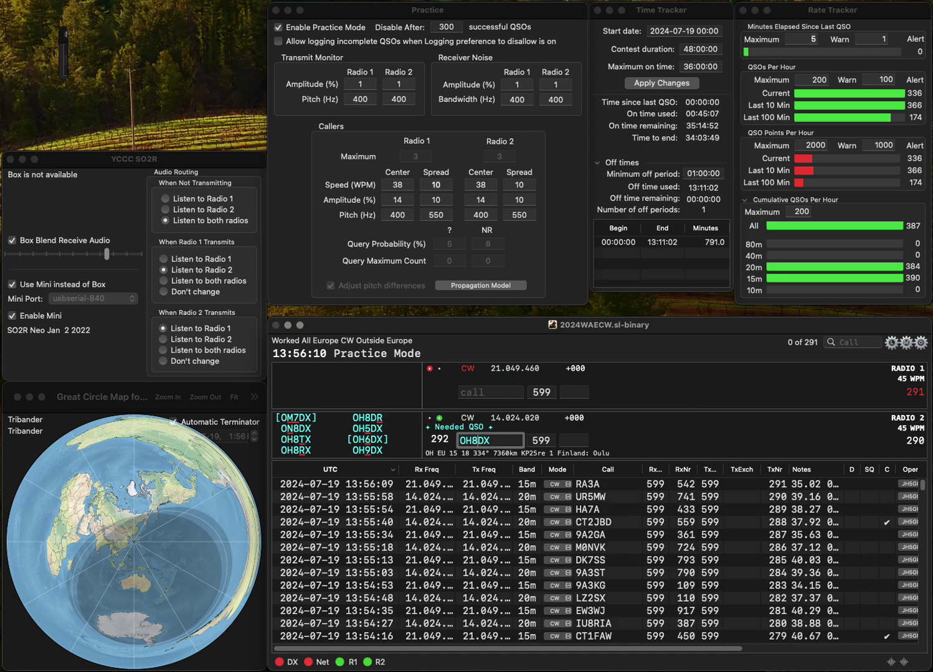
# Step: Correct the Radio 2 call to OH9DX and answer it, and answer RC4AC on Radio 1
pyautogui.press('BackSpace')
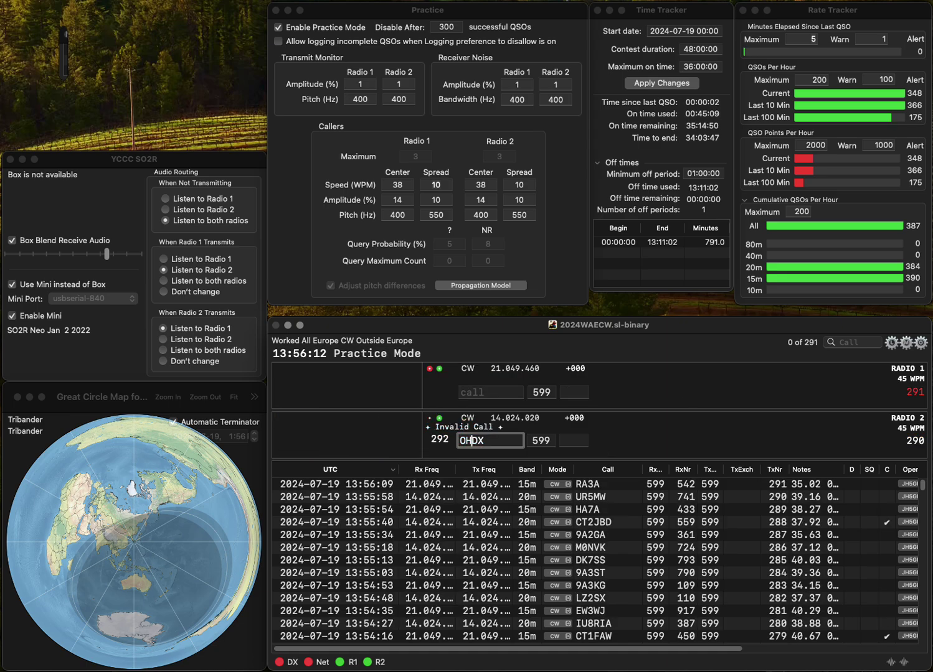
pyautogui.write('9')
pyautogui.click(490, 392)
pyautogui.write('4A')
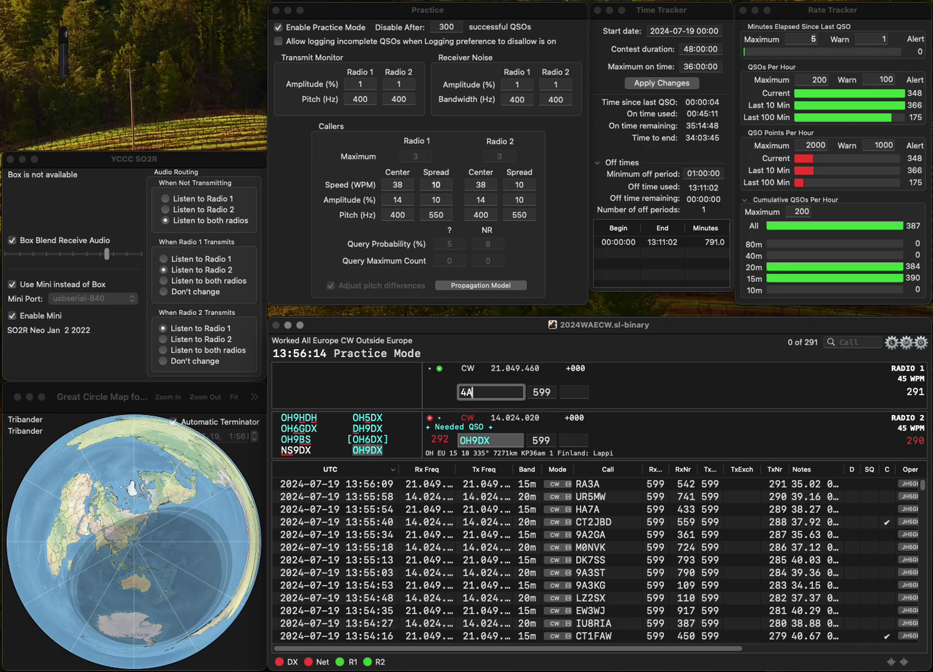
pyautogui.write('CRC4AC')
pyautogui.press('Return')
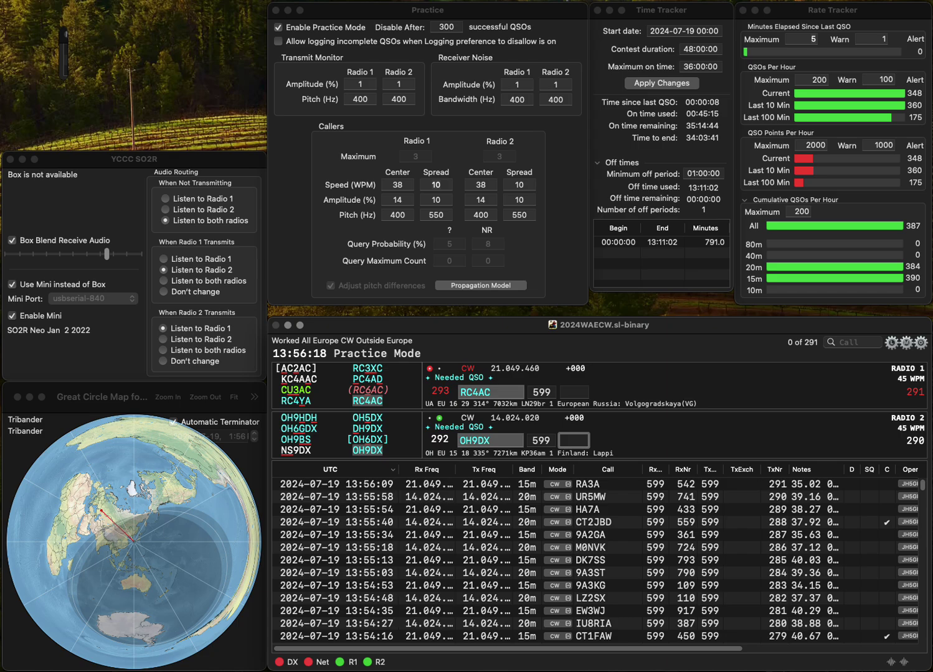
pyautogui.write('98')
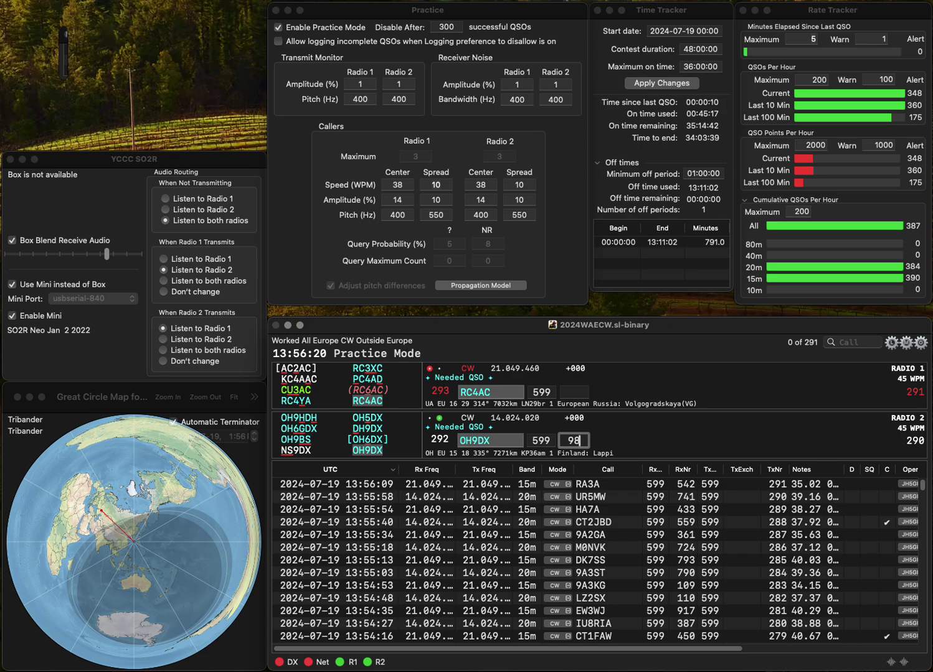
pyautogui.write('8')
pyautogui.press('Return')
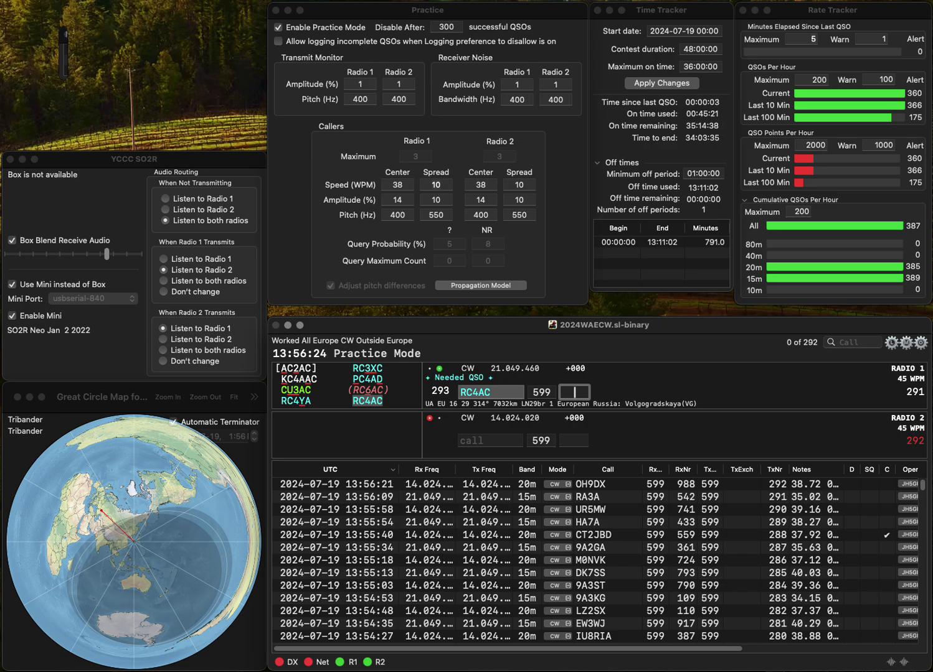
pyautogui.write('58')
pyautogui.press('Return')
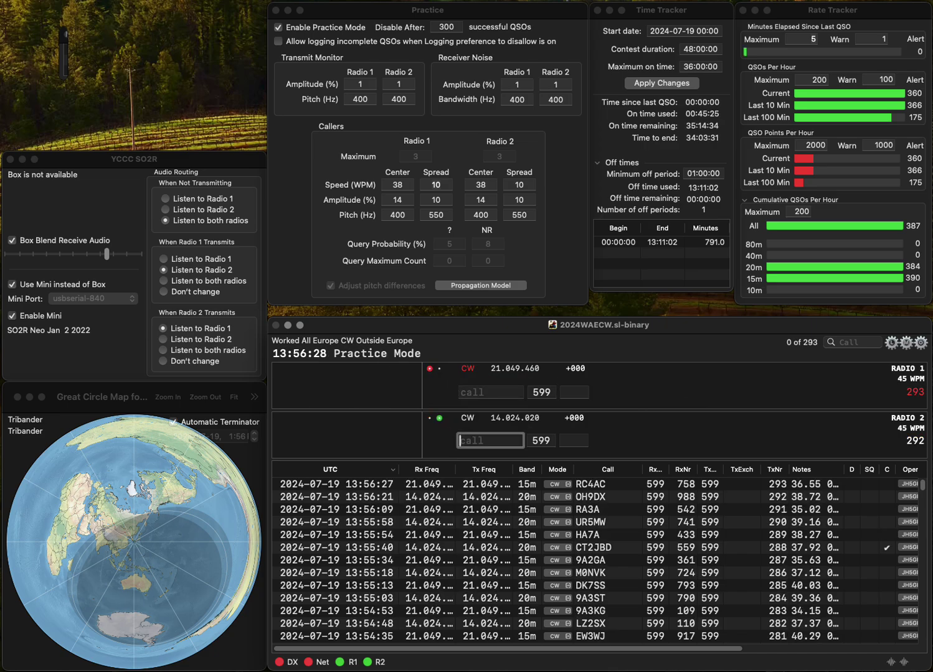
# Step: Answer LZ5X on Radio 2
pyautogui.write('L')
pyautogui.write('Z5X')
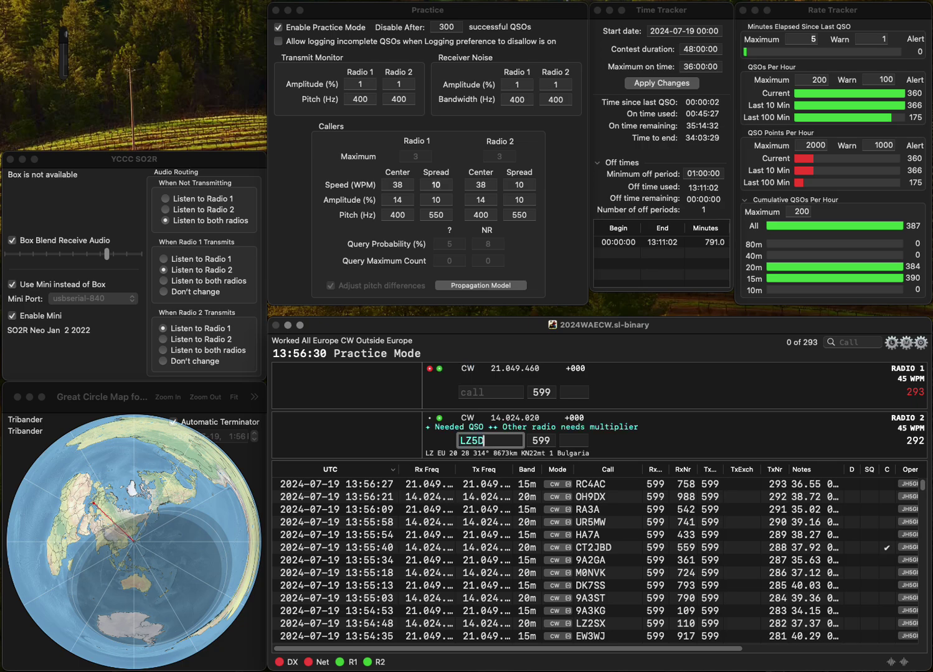
pyautogui.press('Return')
pyautogui.write('KNB')
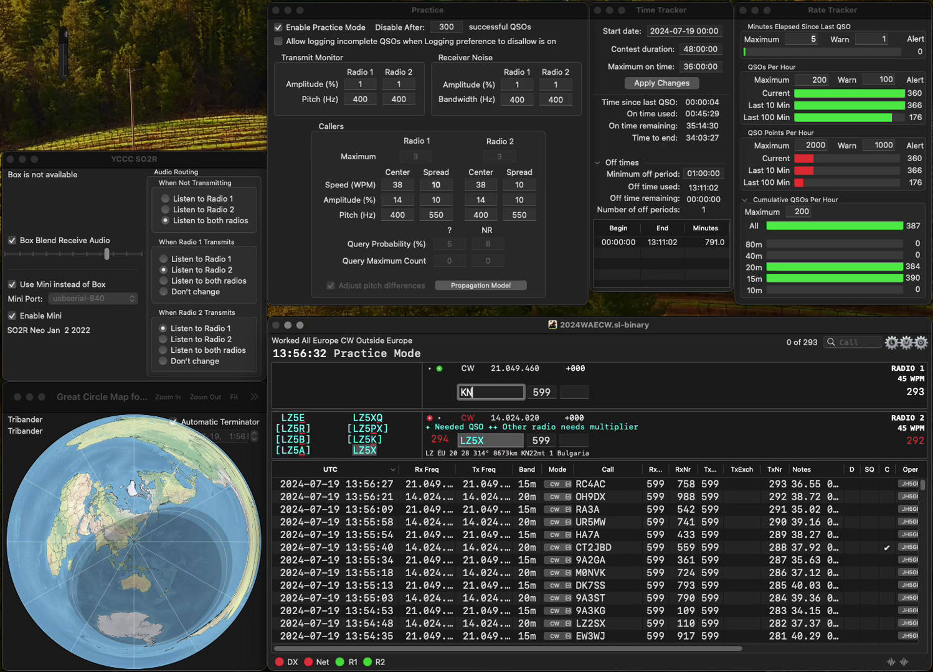
pyautogui.press('BackSpace')
pyautogui.press('BackSpace')
pyautogui.press('BackSpace')
pyautogui.write('F4AB')
pyautogui.press('Return')
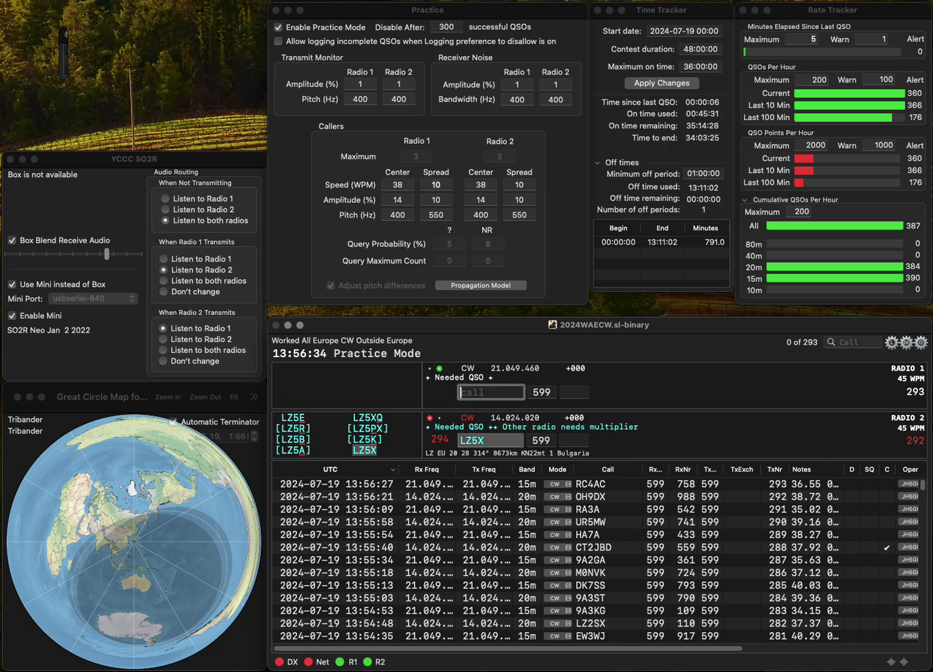
pyautogui.write('8')
pyautogui.press('BackSpace')
pyautogui.write('F6FNK')
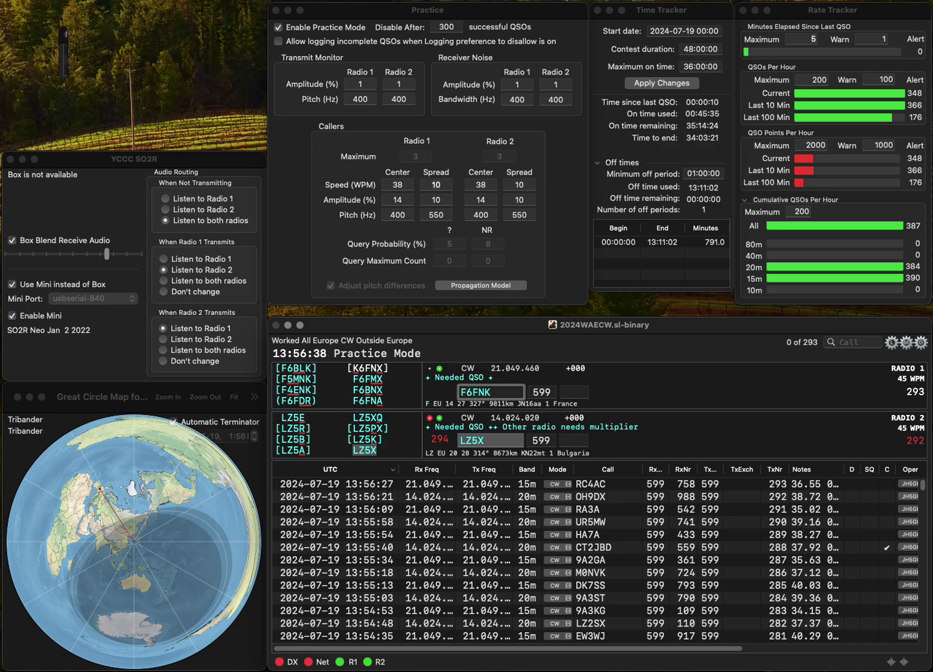
pyautogui.press('BackSpace')
pyautogui.write('B')
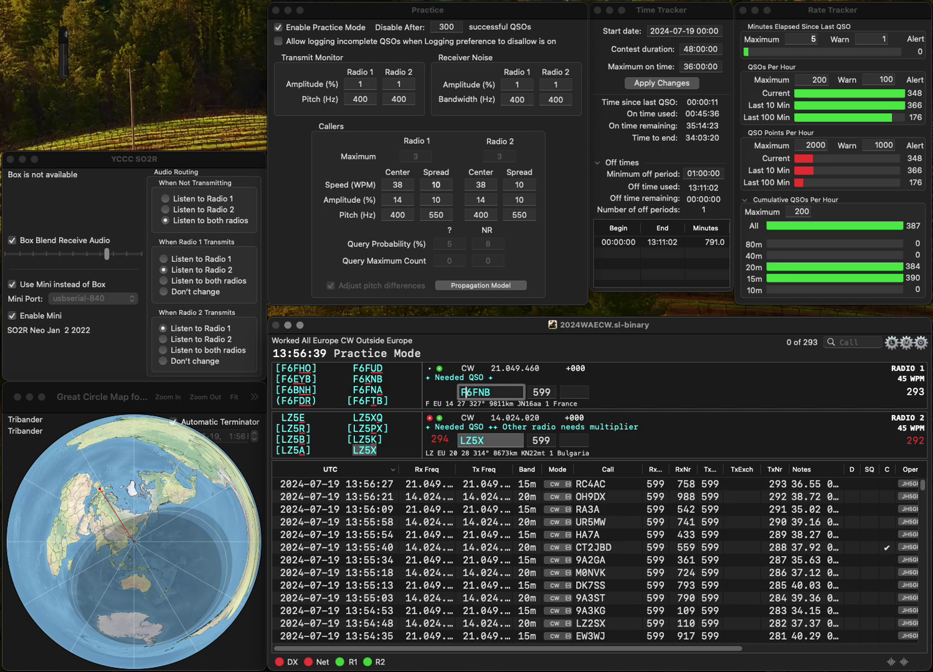
pyautogui.press('Return')
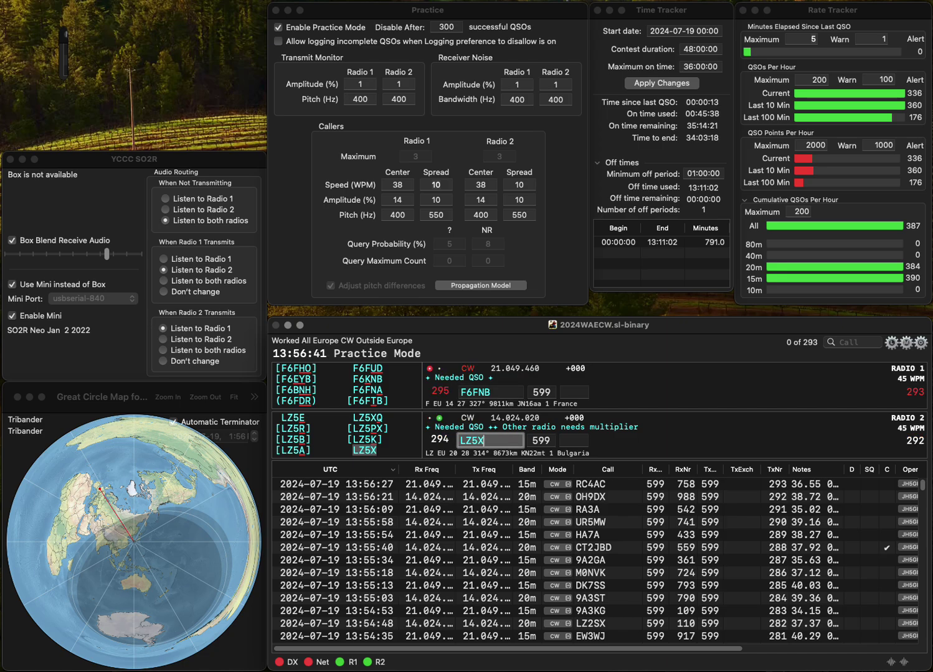
pyautogui.press('Return')
pyautogui.write('531')
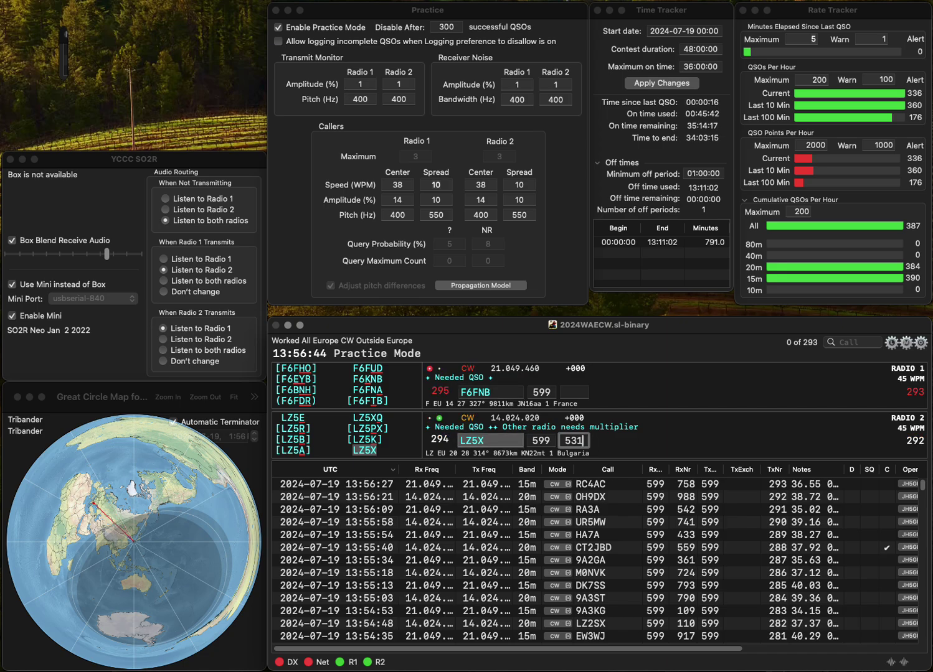
pyautogui.press('Return')
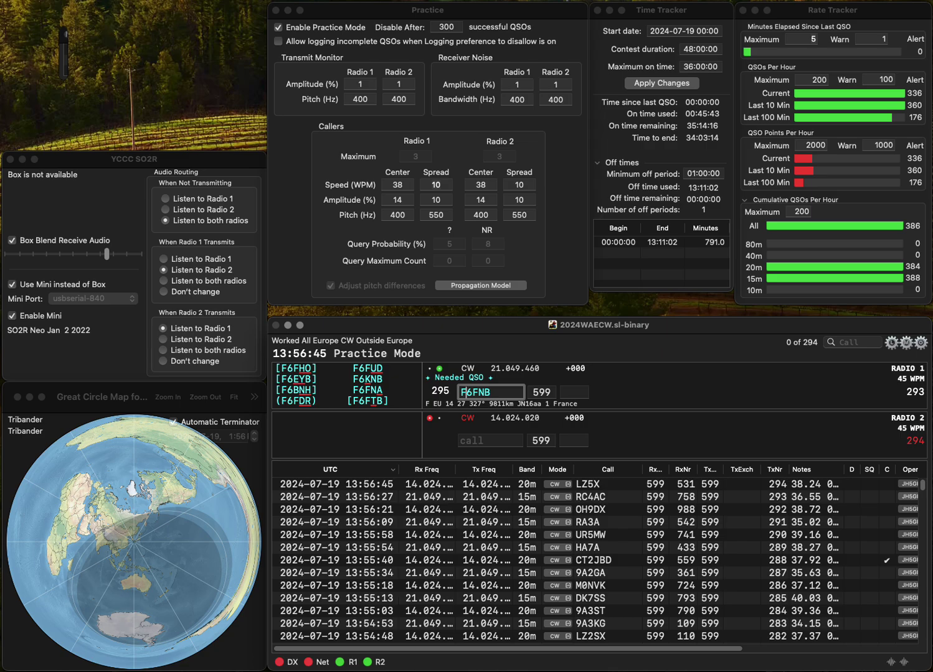
pyautogui.press('Right')
pyautogui.press('BackSpace')
pyautogui.write('K')
pyautogui.press('Return')
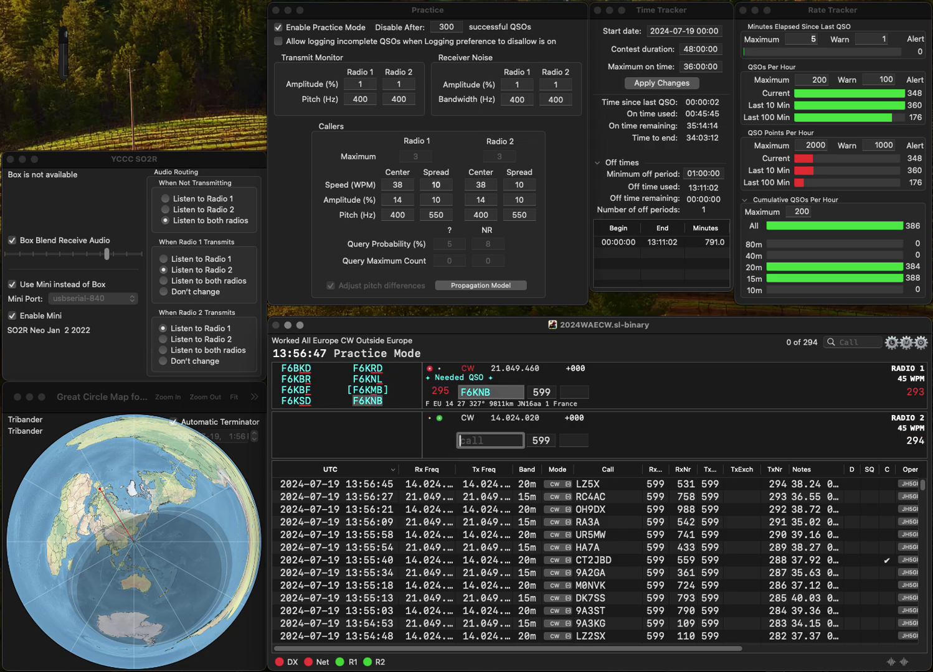
pyautogui.write('OK2D')
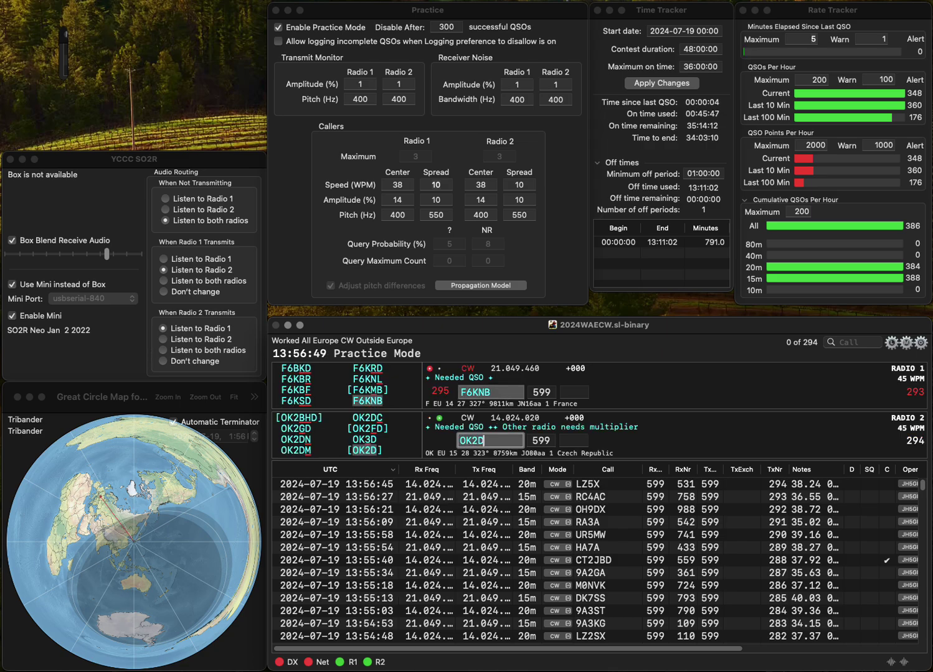
pyautogui.write('PW')
pyautogui.press('Return')
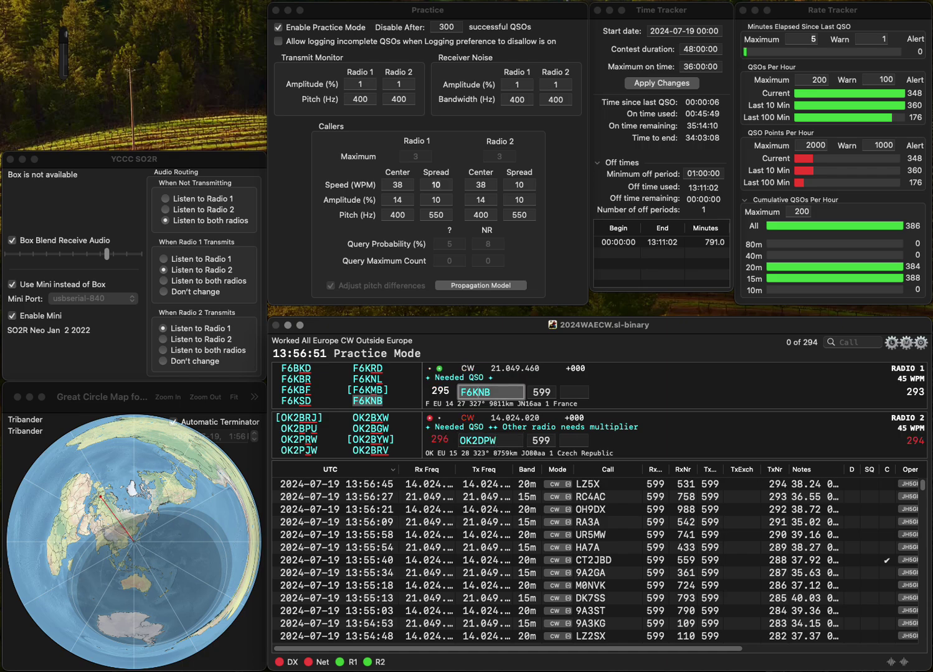
# Step: Log F6KNB on Radio 1 with received number 328
pyautogui.press('space')
pyautogui.write('32')
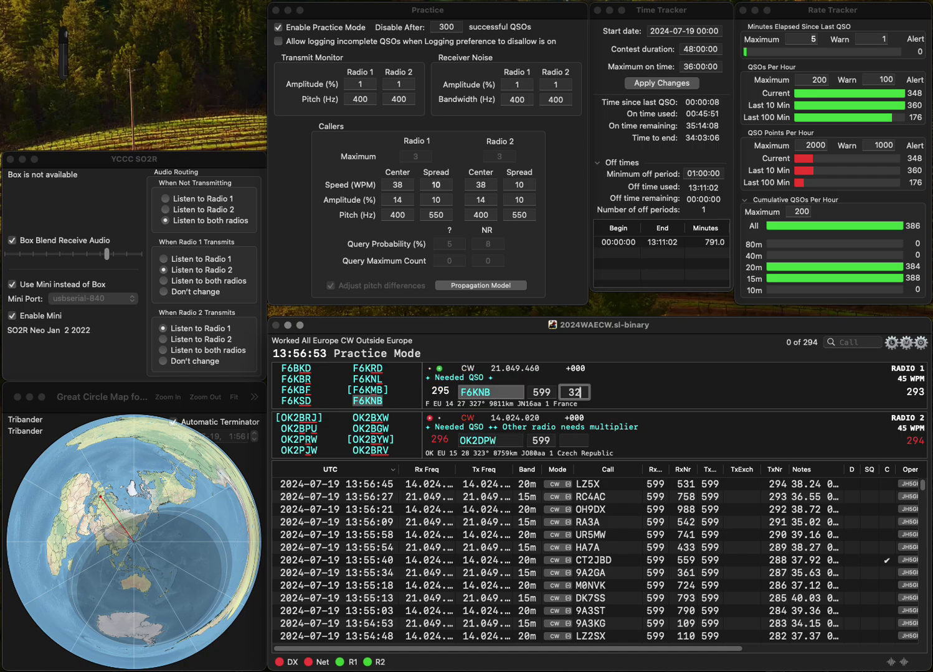
pyautogui.write('8')
pyautogui.press('Return')
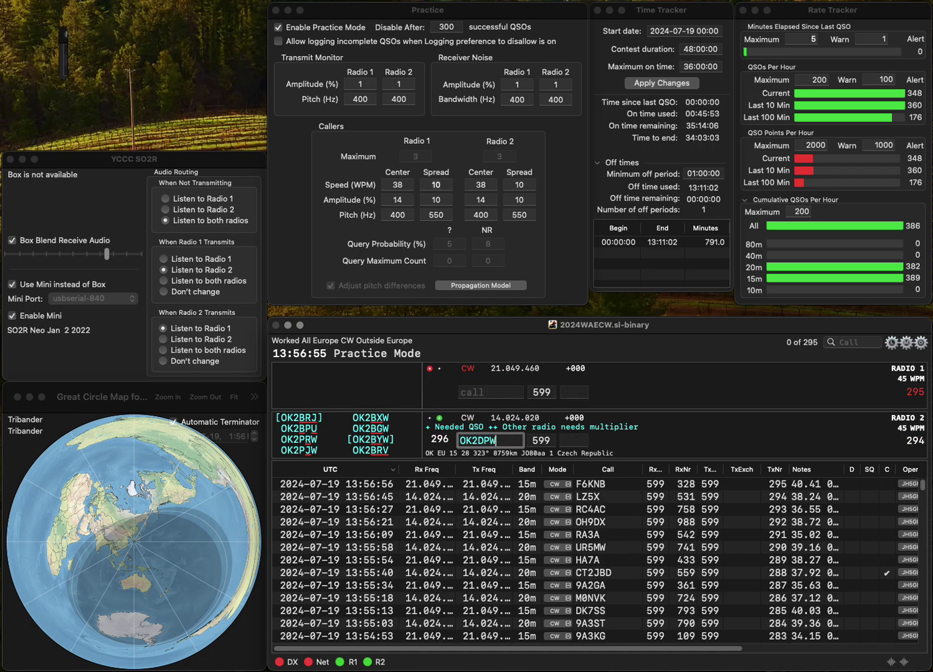
# Step: Change the Radio 2 call to OK2BPW and answer the caller again
pyautogui.press('BackSpace')
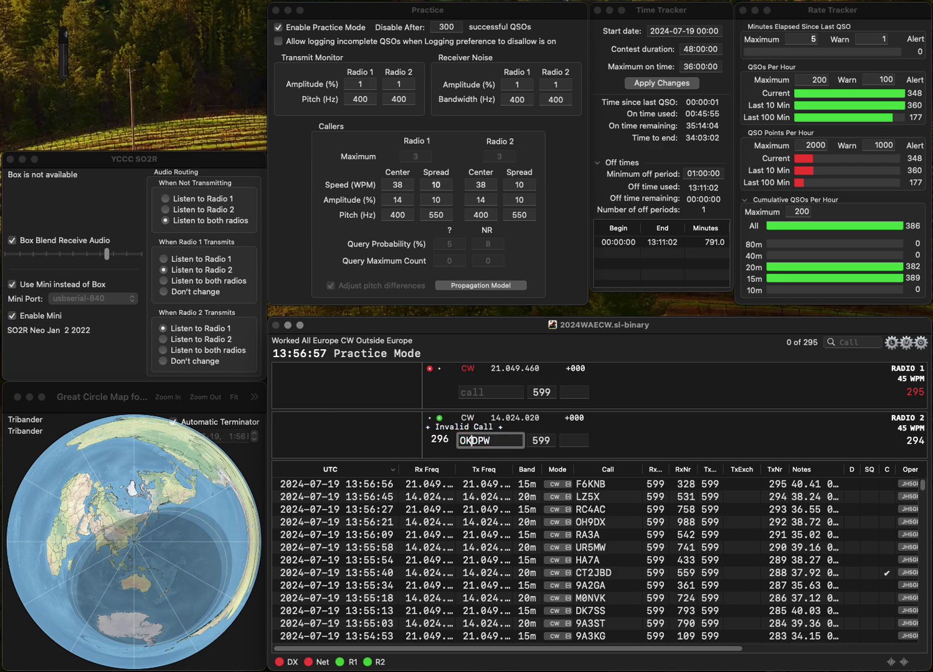
pyautogui.write('2')
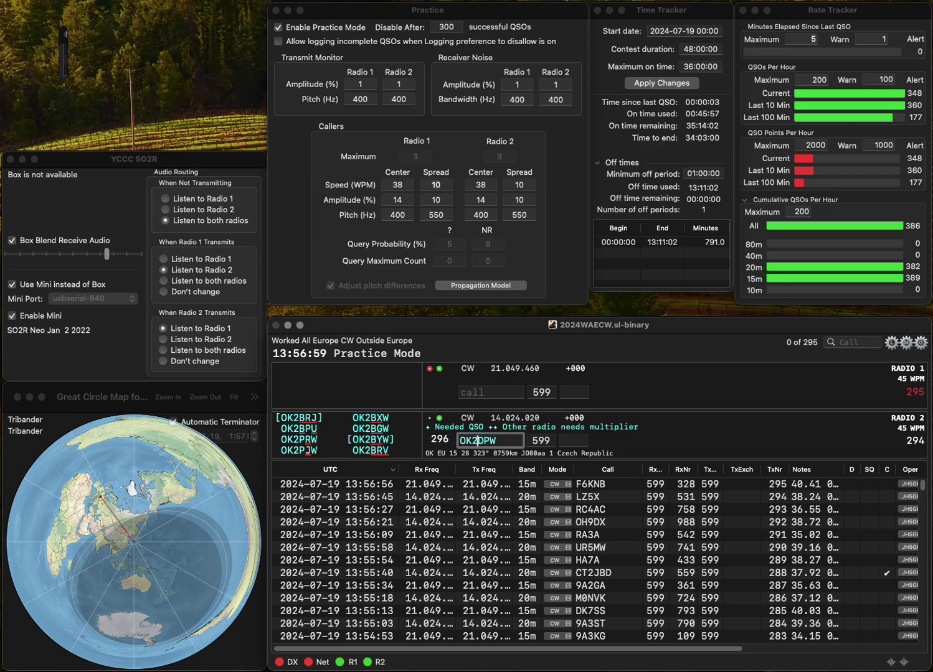
pyautogui.press('Delete')
pyautogui.write('B')
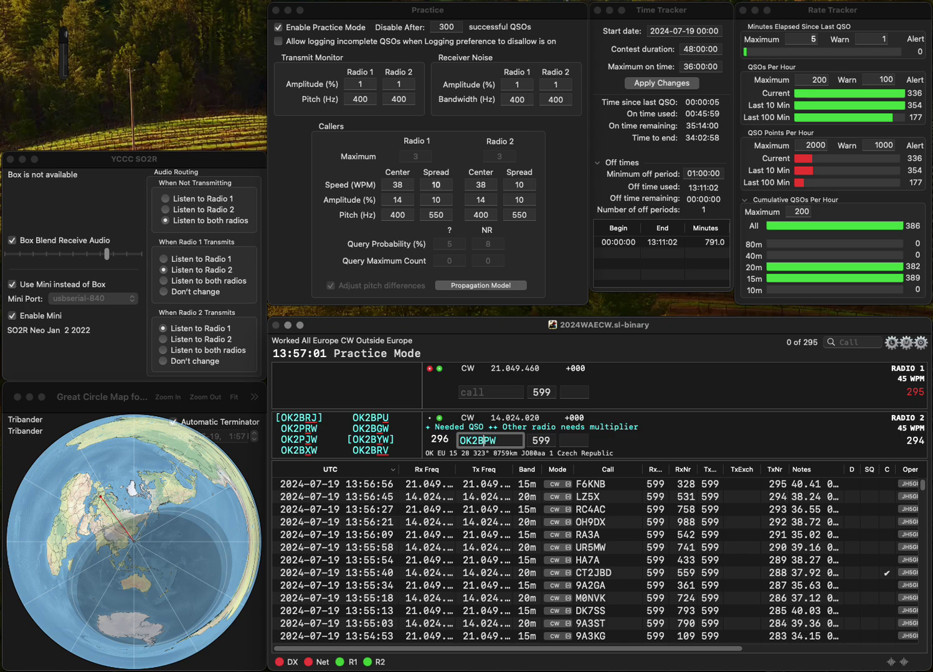
pyautogui.press('Return')
pyautogui.write('DK0')
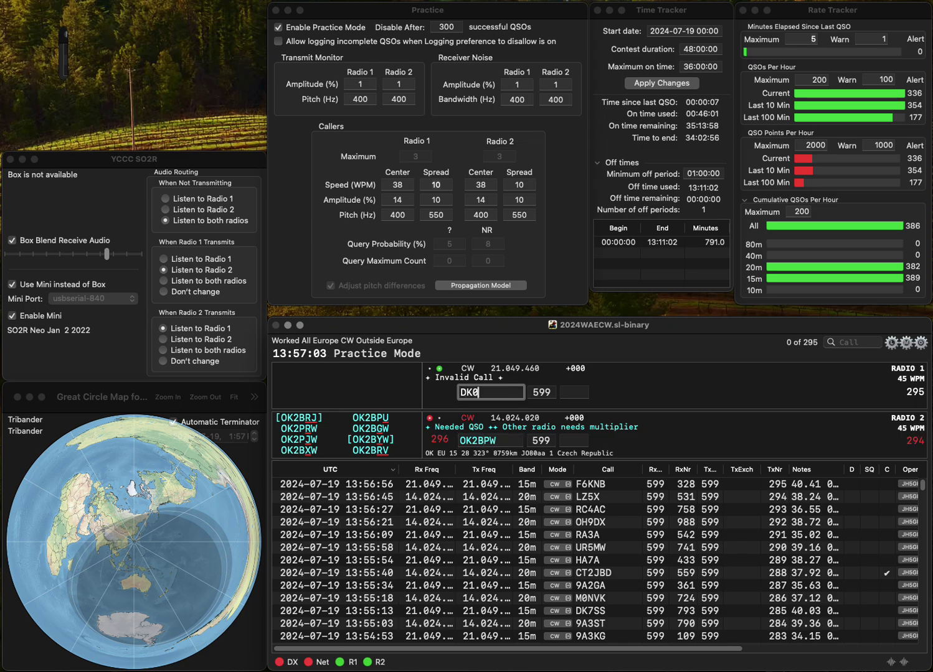
pyautogui.write('YW/P')
pyautogui.press('Return')
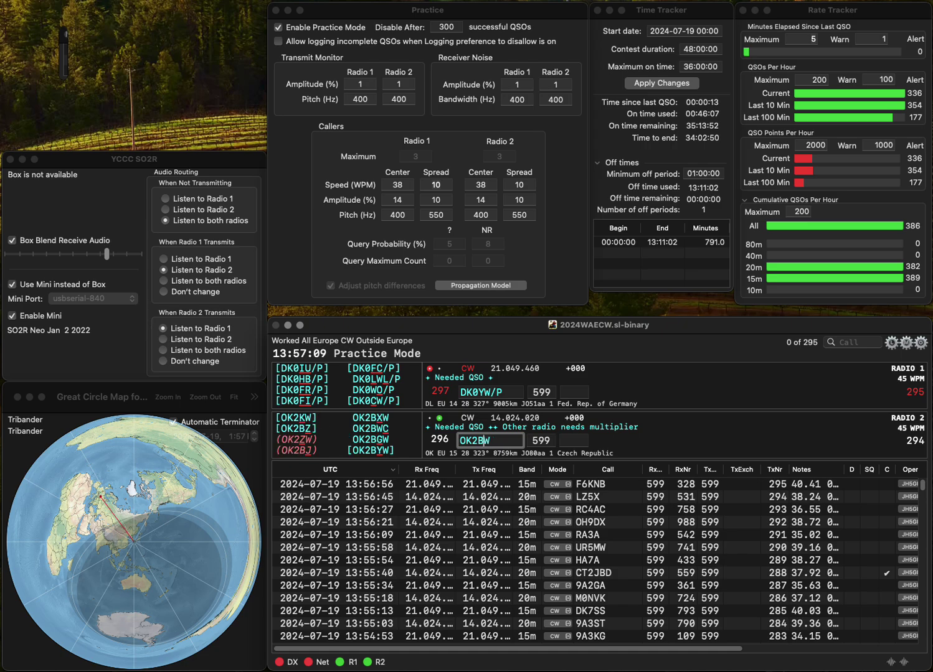
pyautogui.write('G')
pyautogui.press('Return')
# Step: Correct the Radio 1 call to DK0CW/P, enter the partial received number 78 and send to the caller again
pyautogui.press('space')
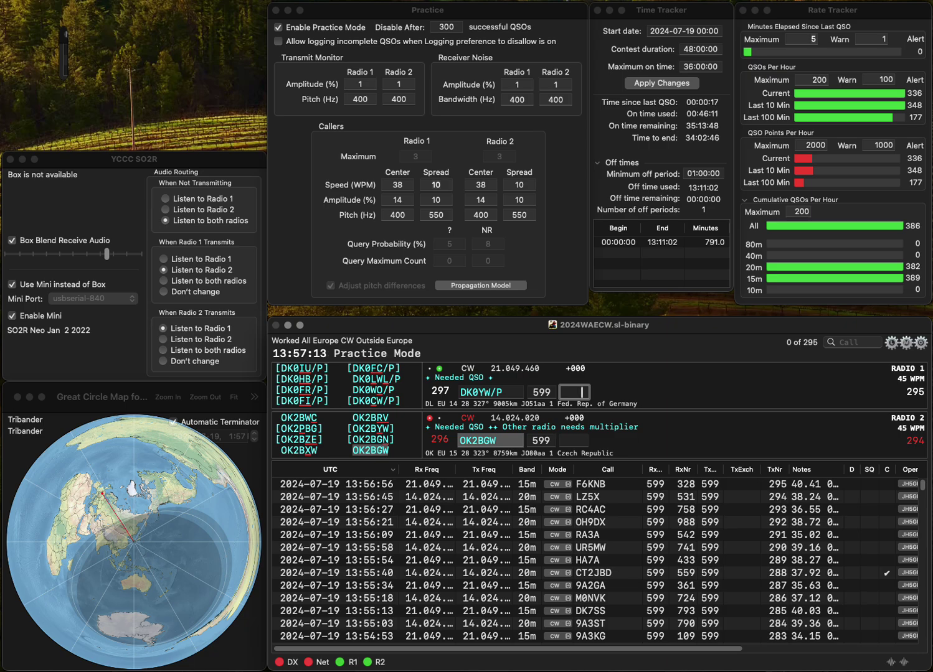
pyautogui.press('Tab')
pyautogui.press('BackSpace')
pyautogui.press('BackSpace')
pyautogui.write('CW')
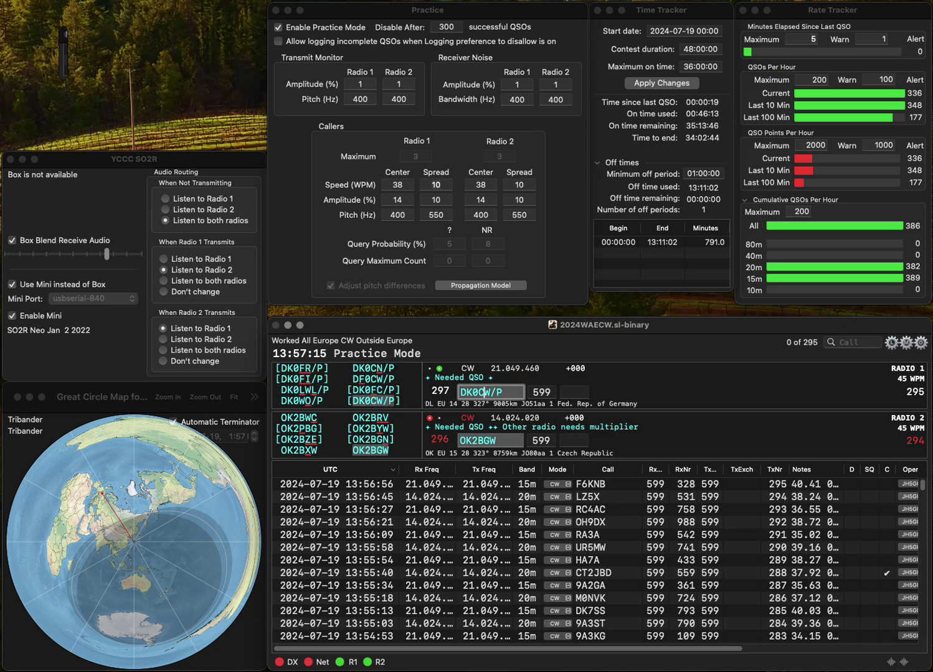
pyautogui.press('space')
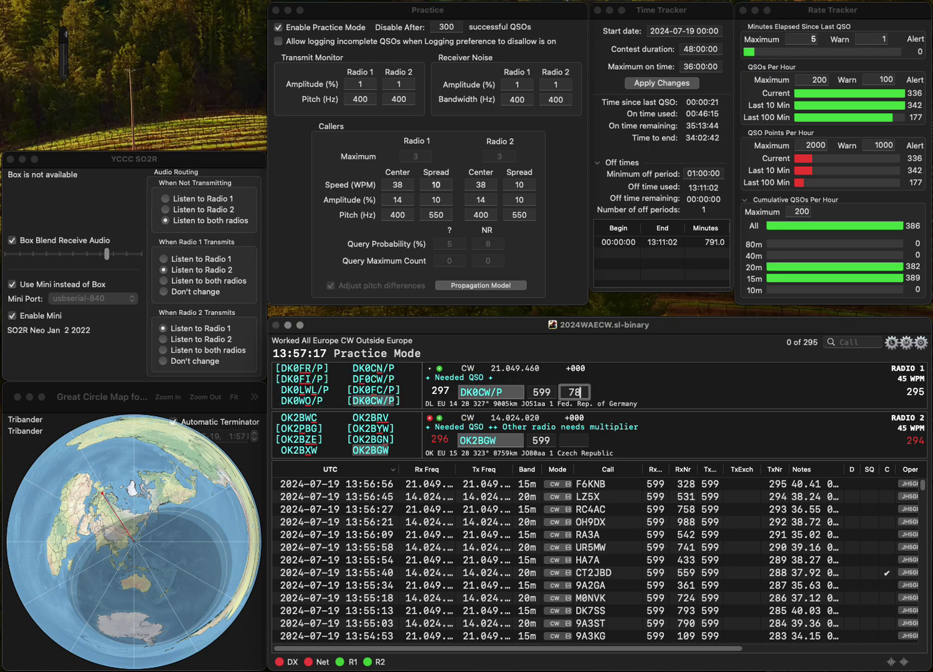
pyautogui.write('8')
pyautogui.press('Return')
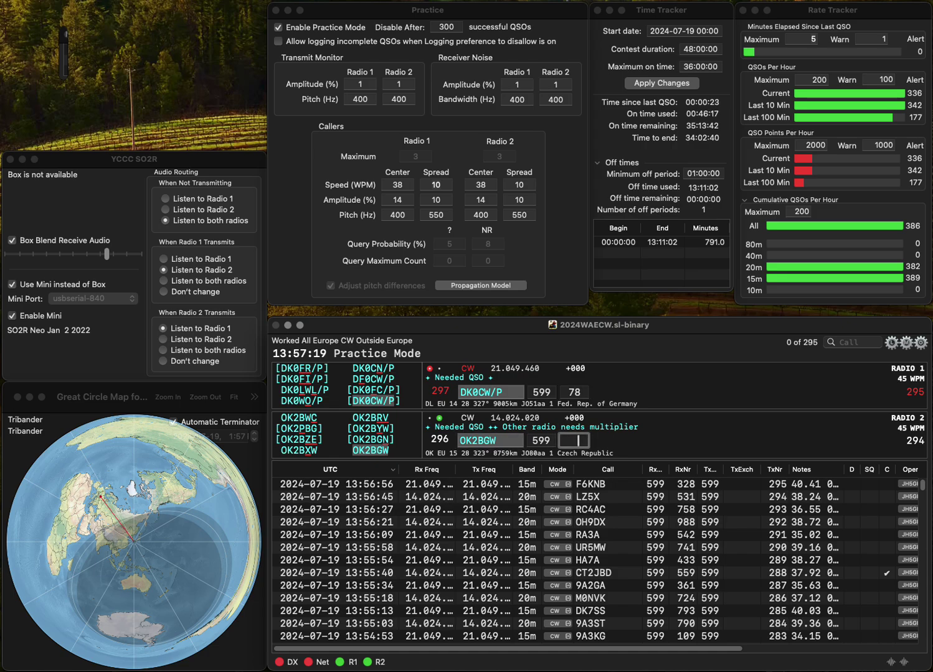
# Step: Log OK2BGW on Radio 2 with received number 950 and DK0CW/P on Radio 1 with received number 785
pyautogui.write('950')
pyautogui.press('Return')
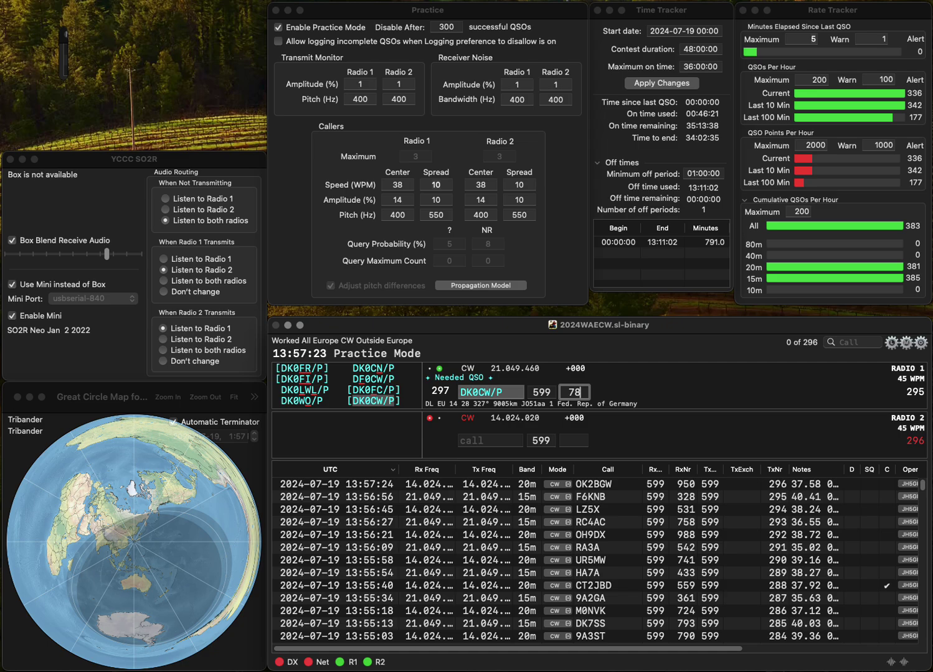
pyautogui.write('785')
pyautogui.press('Return')
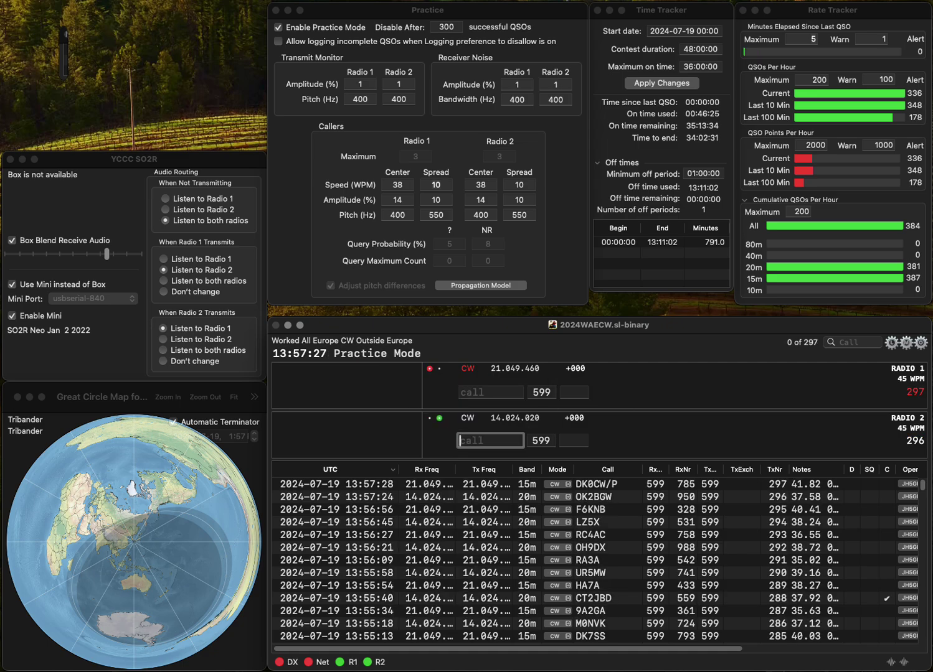
# Step: Answer W7CN on Radio 2 and 9A5CW on Radio 1
pyautogui.write('W7')
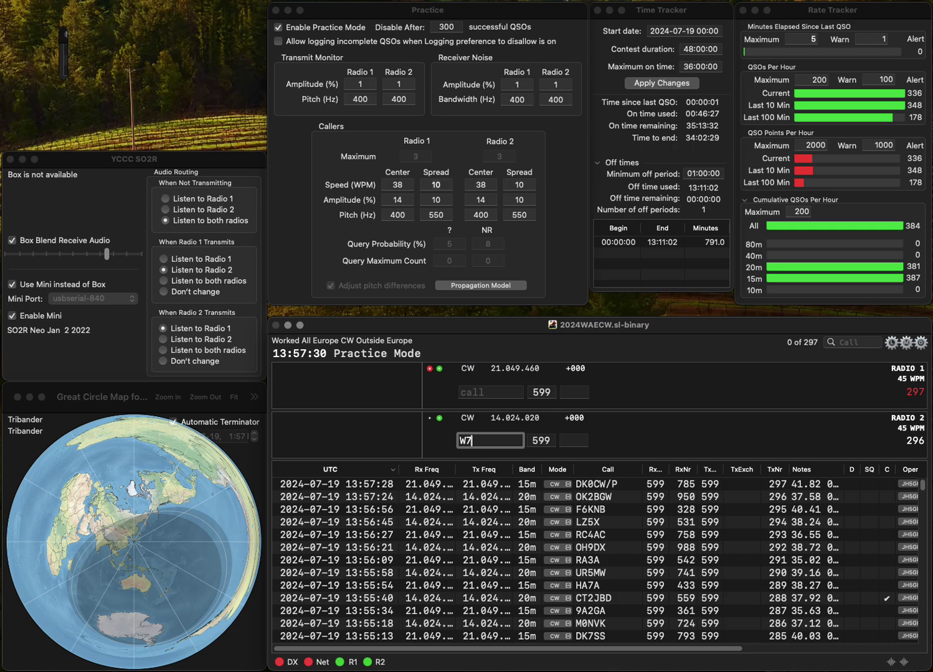
pyautogui.write('CN')
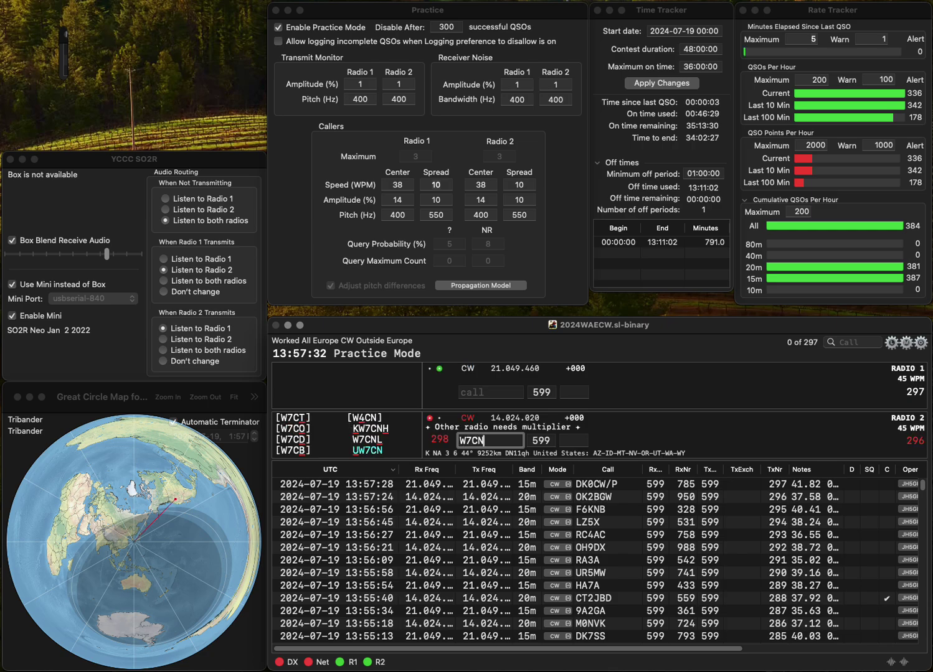
pyautogui.press('Return')
pyautogui.write('CW')
pyautogui.hotkey('ctrl', 'a')
pyautogui.write('9')
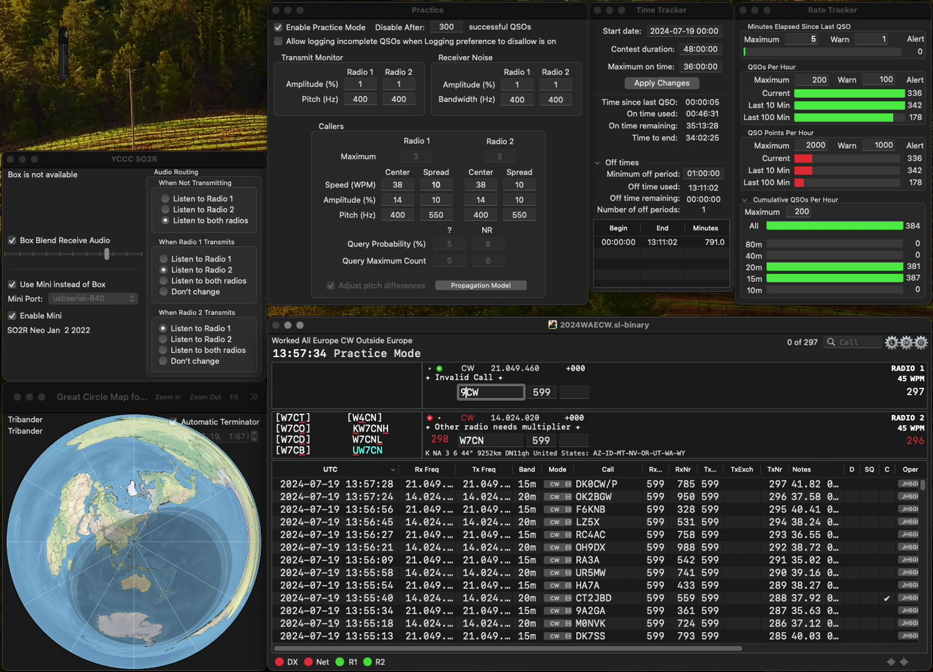
pyautogui.write('A5')
pyautogui.press('Return')
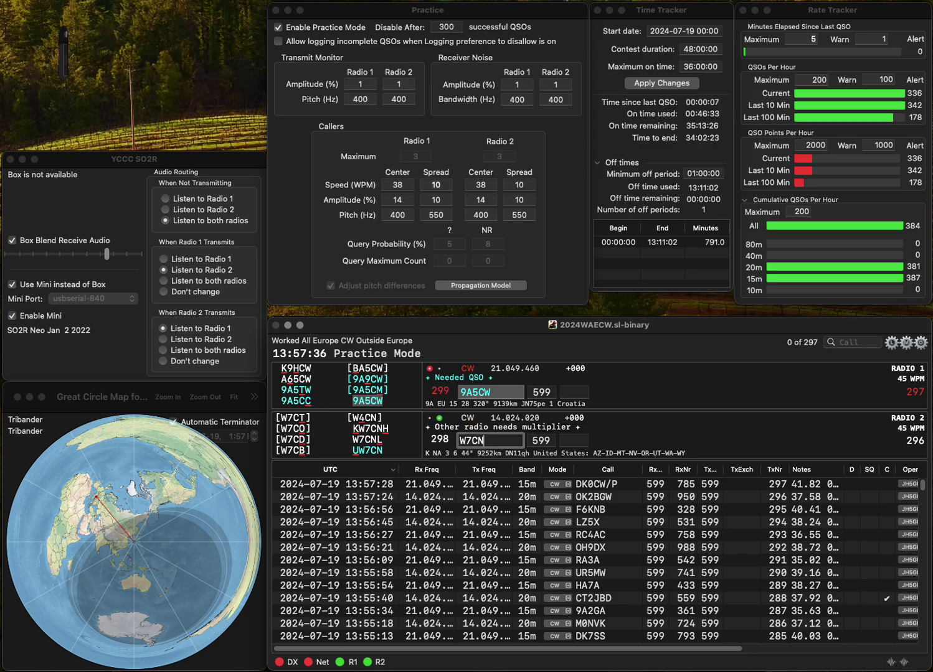
# Step: Correct the Radio 2 call to UW7CN, send it again and return to the Radio 1 call
pyautogui.press('Home')
pyautogui.write('U')
pyautogui.press('Return')
pyautogui.click(490, 392)
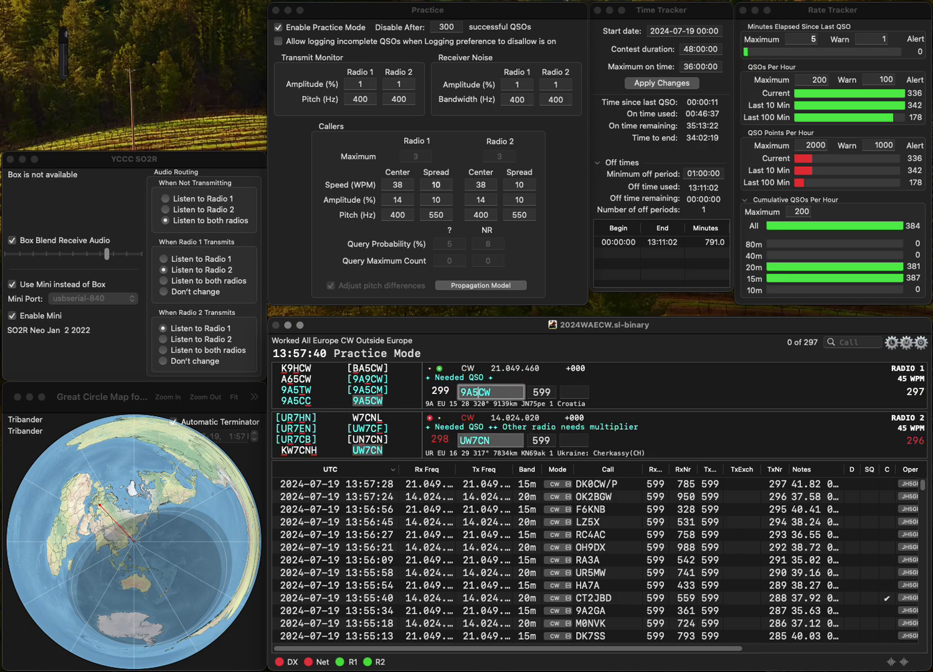
# Step: Log 9A5CW on Radio 1 with received number 876 and UW7CN on Radio 2 with received number 968
pyautogui.press('Tab')
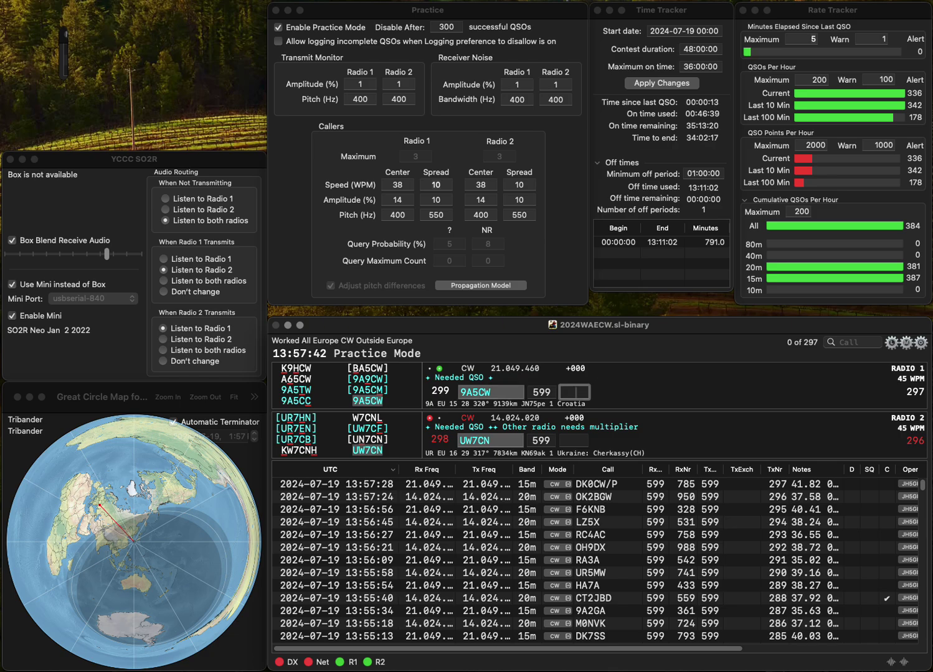
pyautogui.write('876')
pyautogui.press('Return')
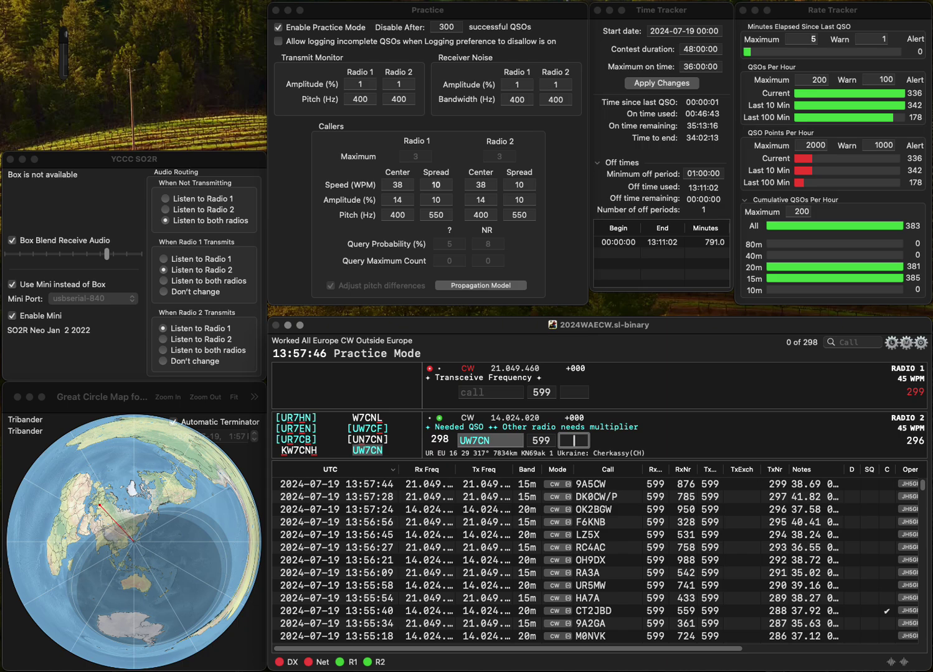
pyautogui.write('8')
pyautogui.press('Return')
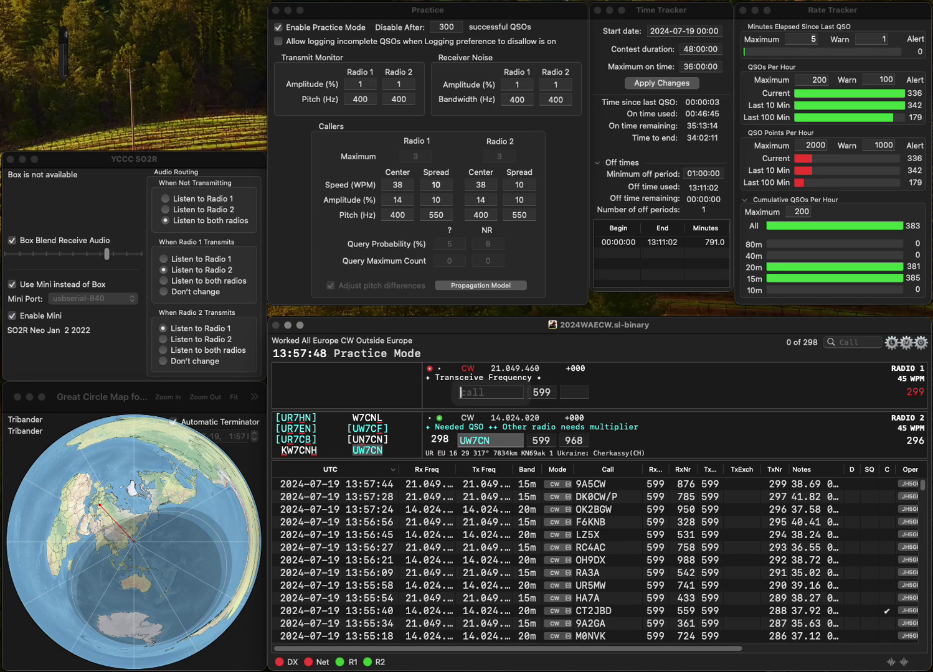
# Step: Answer G1XV on Radio 1 and EA1L on Radio 2
pyautogui.write('G')
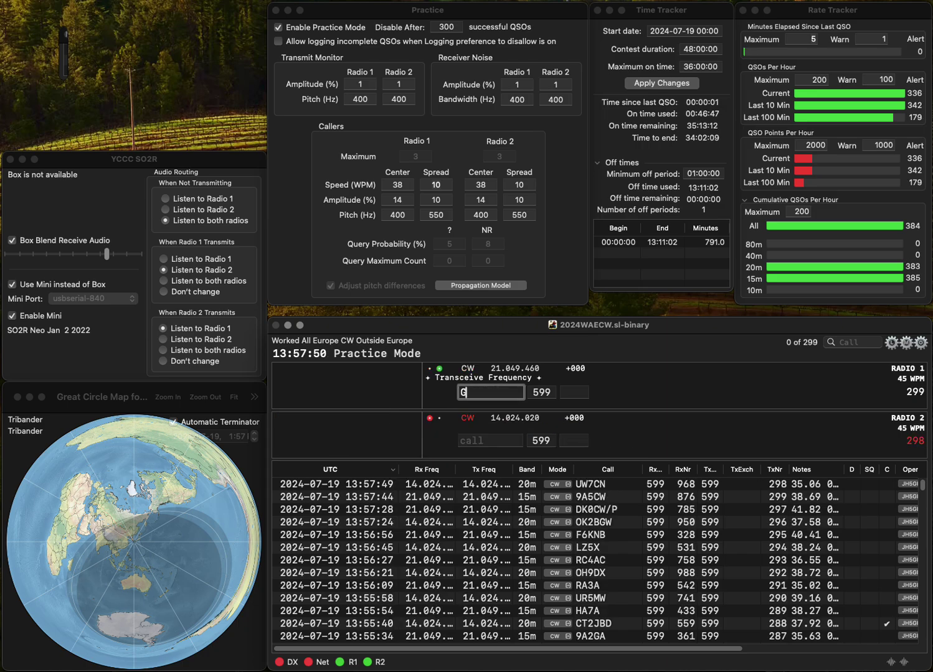
pyautogui.write('1XV')
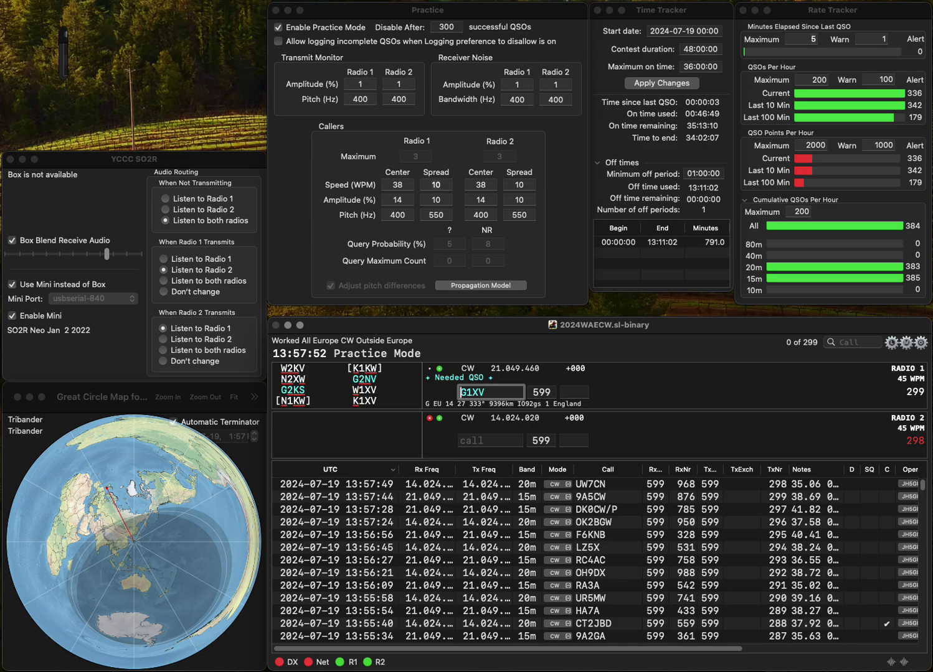
pyautogui.press('Return')
pyautogui.write('EA')
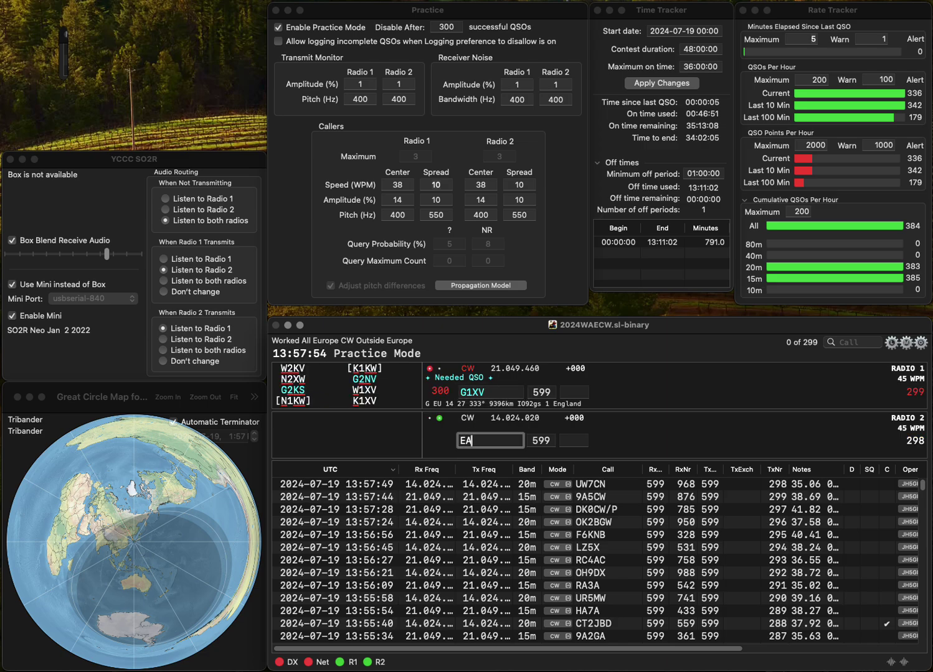
pyautogui.write('1L')
pyautogui.press('Return')
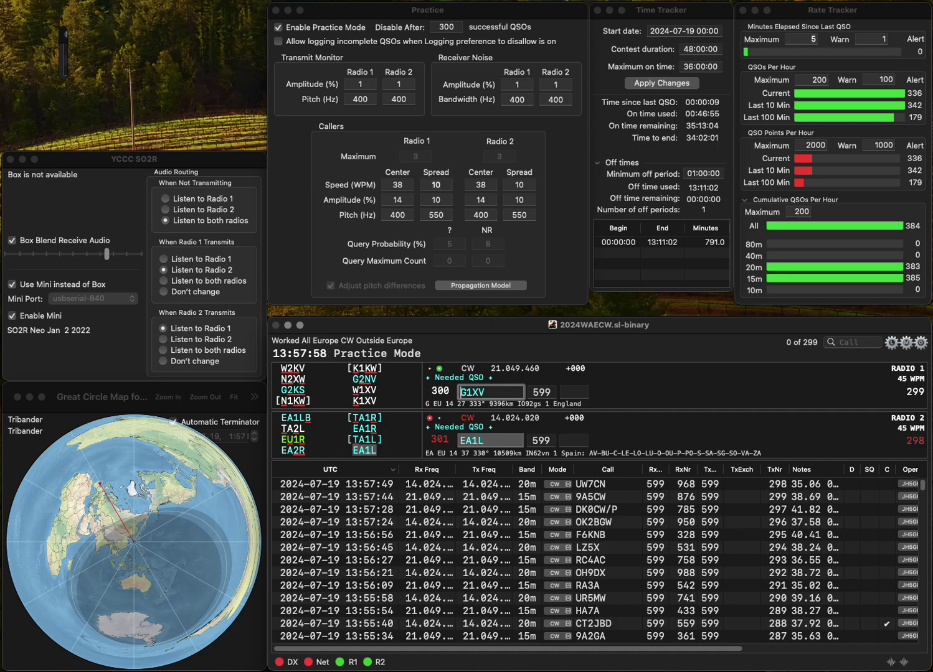
pyautogui.write('L')
pyautogui.press('Delete')
pyautogui.write('Z')
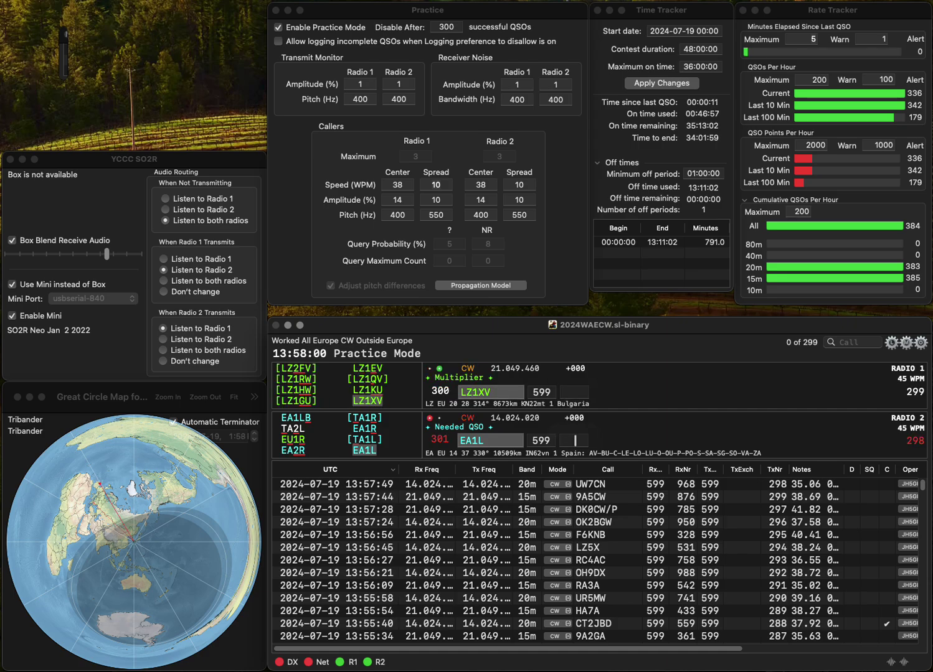
pyautogui.press('Return')
pyautogui.press('Tab')
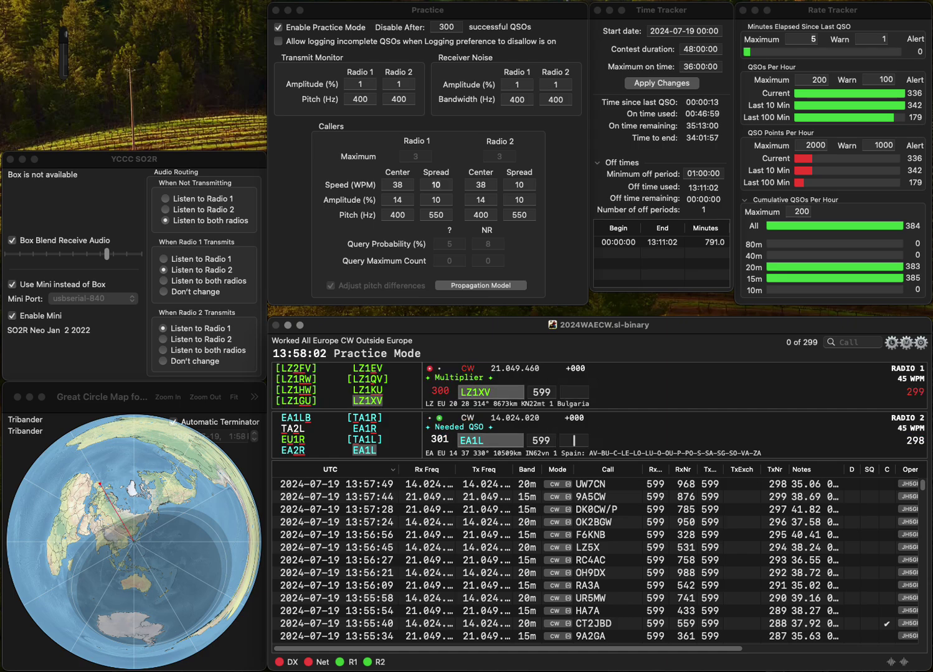
pyautogui.write('91')
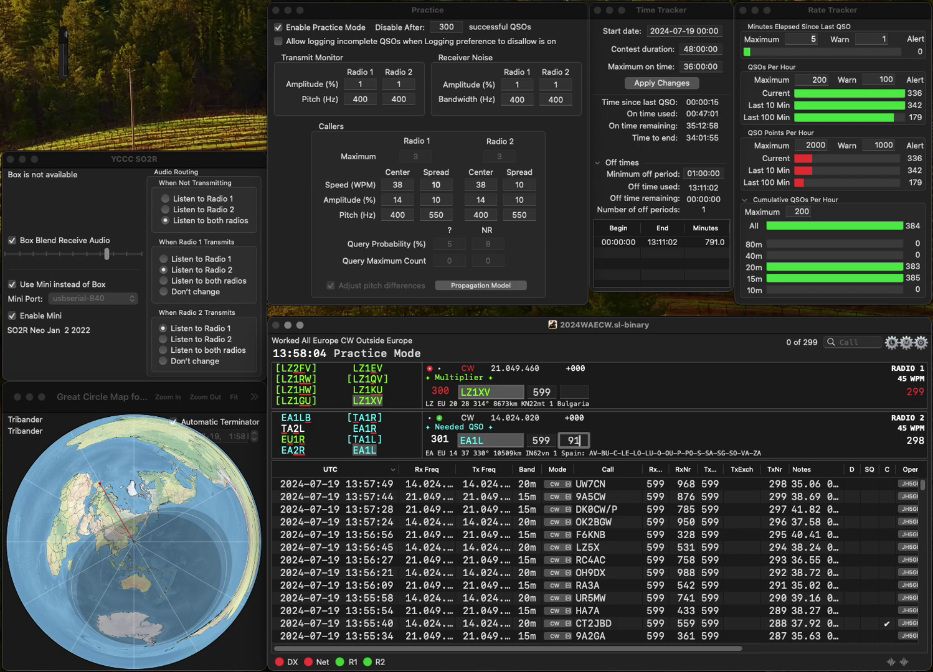
pyautogui.write('8')
pyautogui.press('Return')
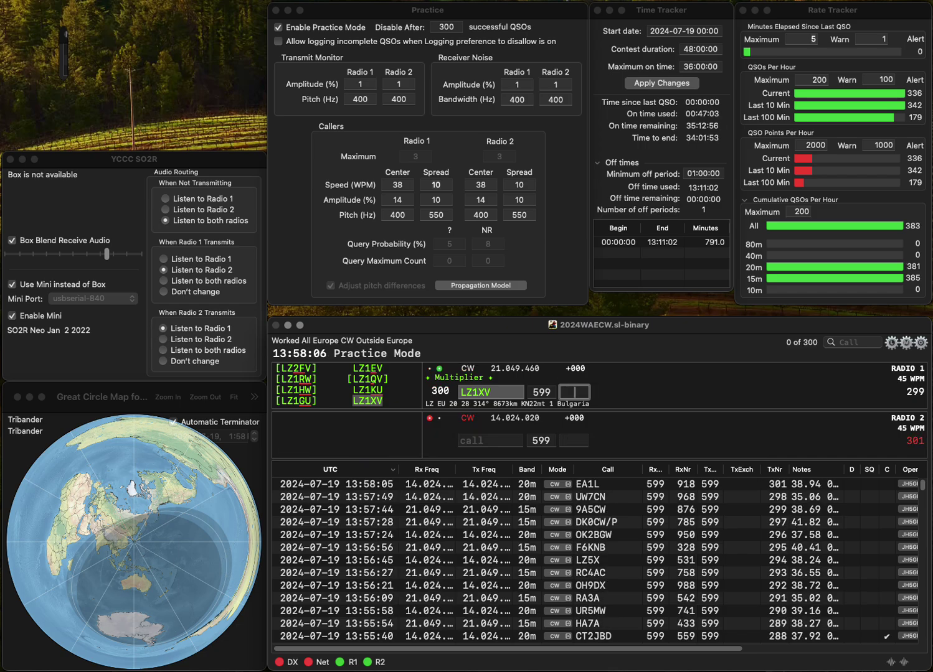
pyautogui.write('49')
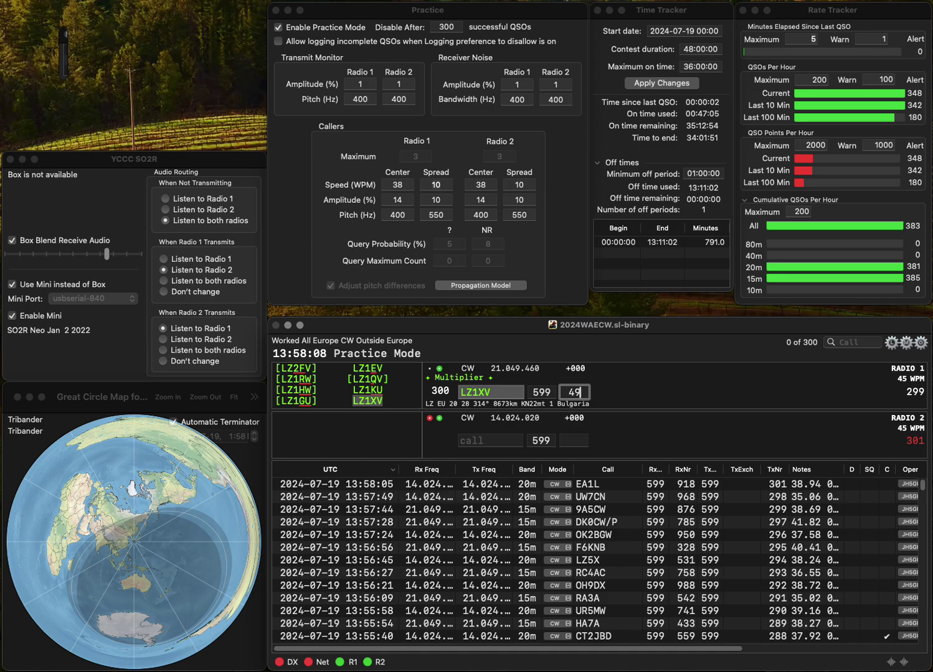
pyautogui.press('Return')
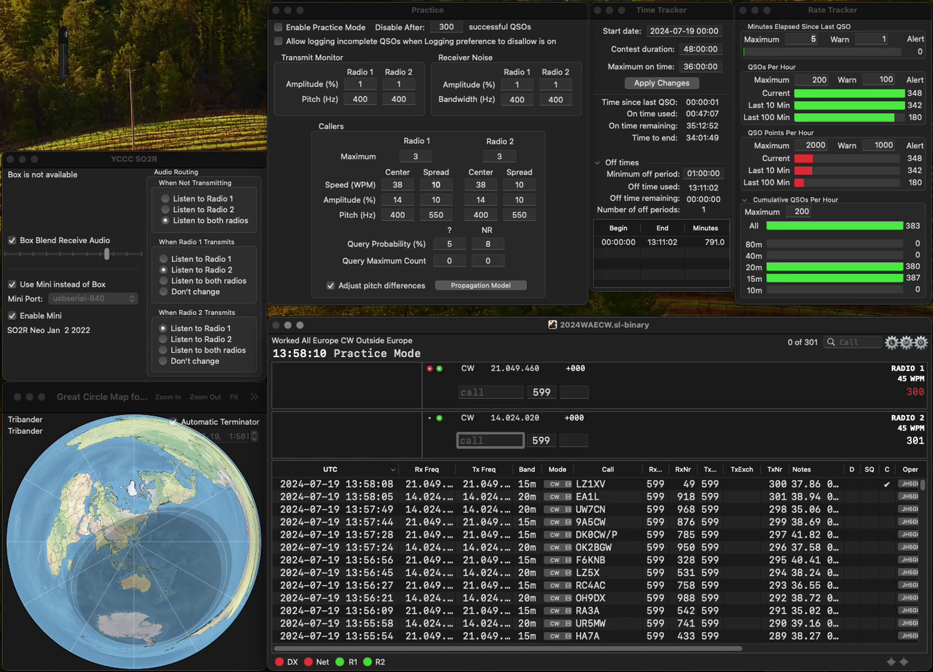